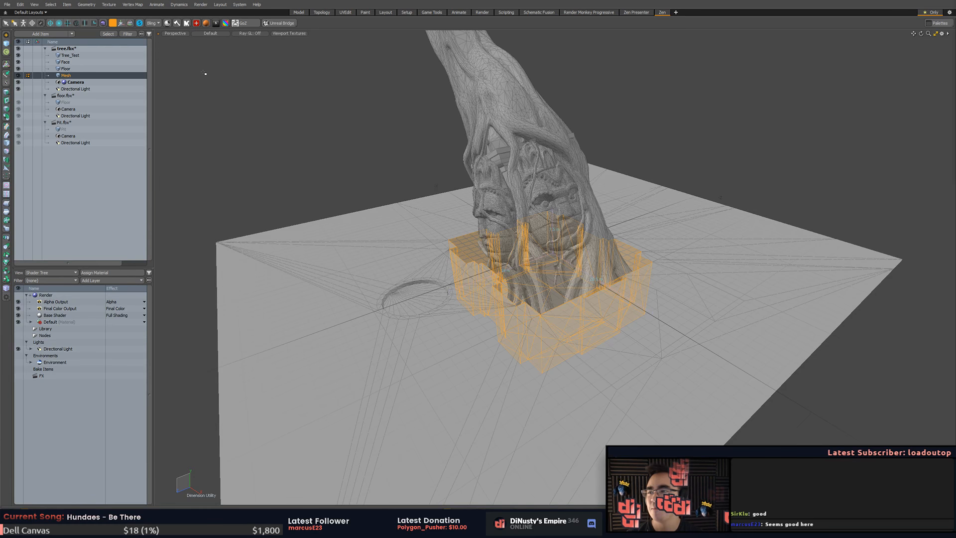
- Rename the new mesh item in the tree scene to Pit
double_click(81, 78)
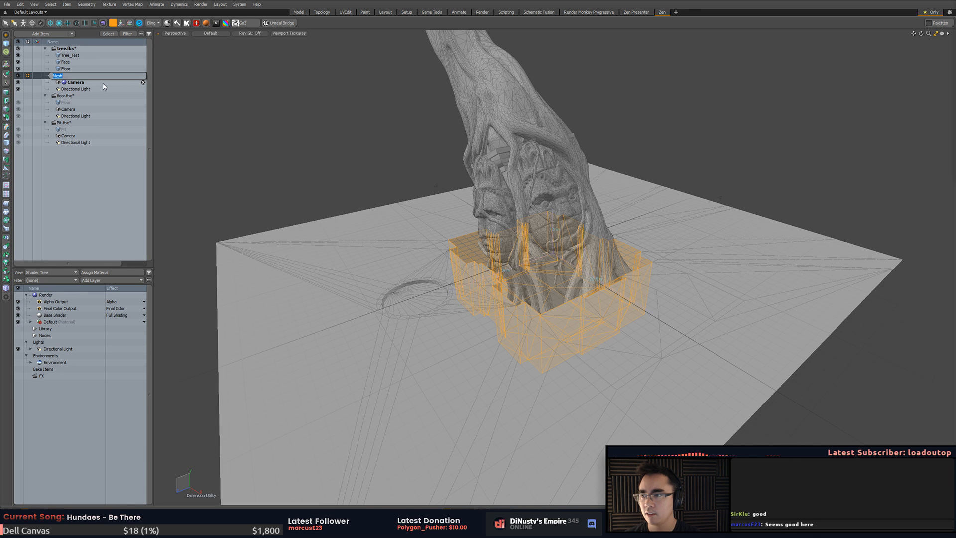
key(BackSpace)
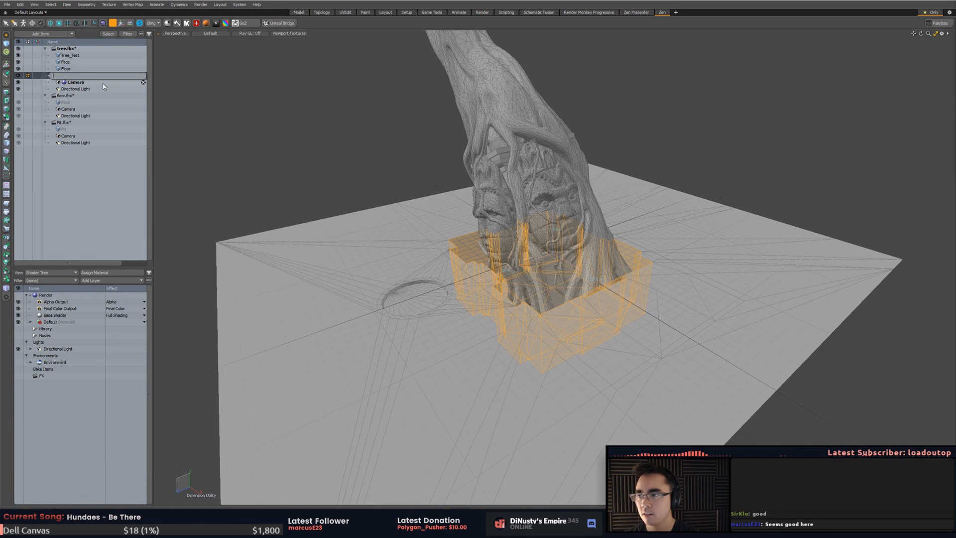
text(Pit)
key(Return)
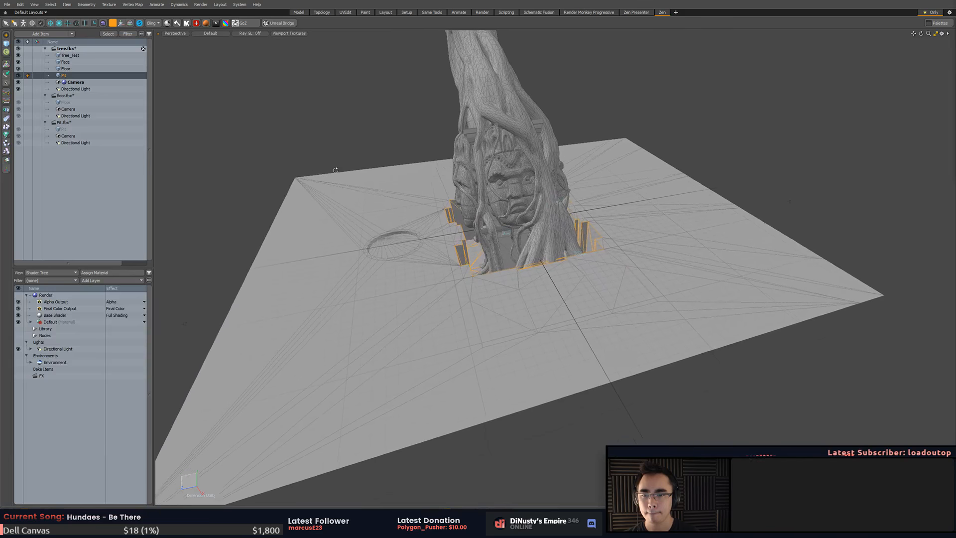
- Select the tree mesh and rename its item to Tree
alt+drag(538, 179, 585, 176)
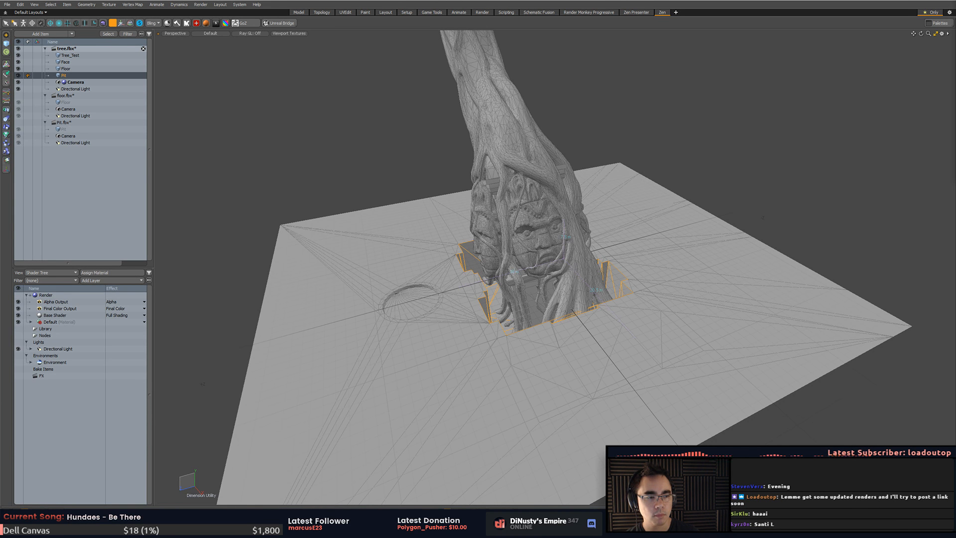
alt+drag(698, 121, 707, 187)
scroll(681, 152, down, 2)
click(604, 201)
click(581, 204)
scroll(651, 203, up, 5)
scroll(712, 181, down, 2)
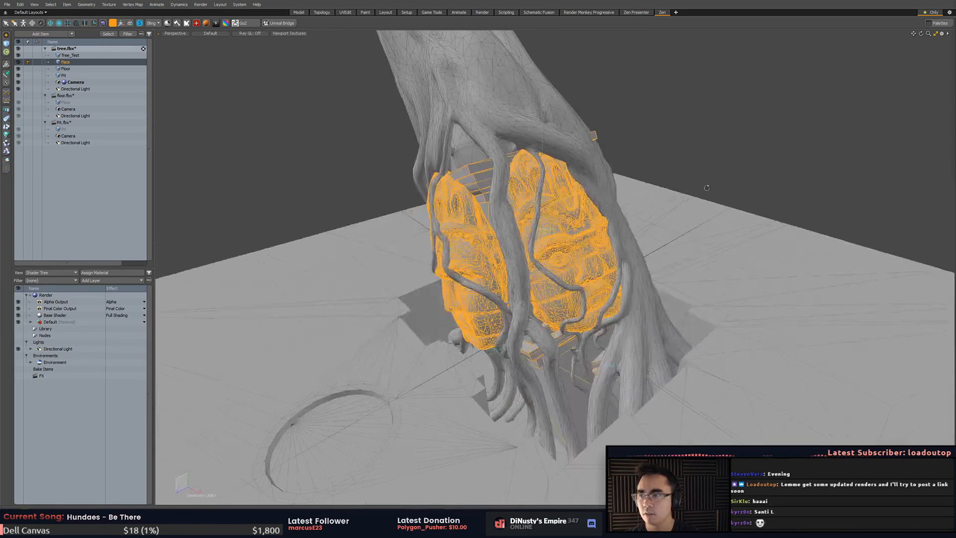
click(528, 122)
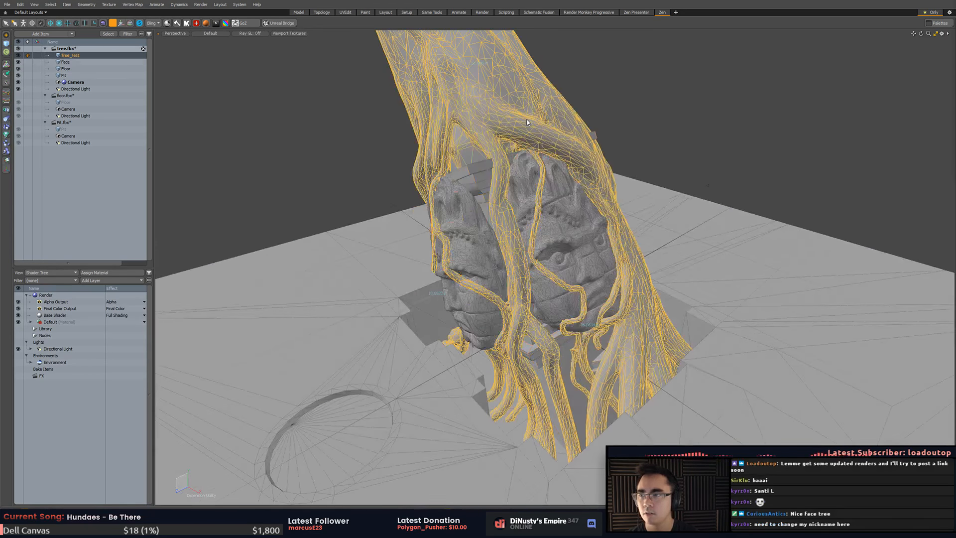
double_click(86, 54)
text(Tree)
key(Return)
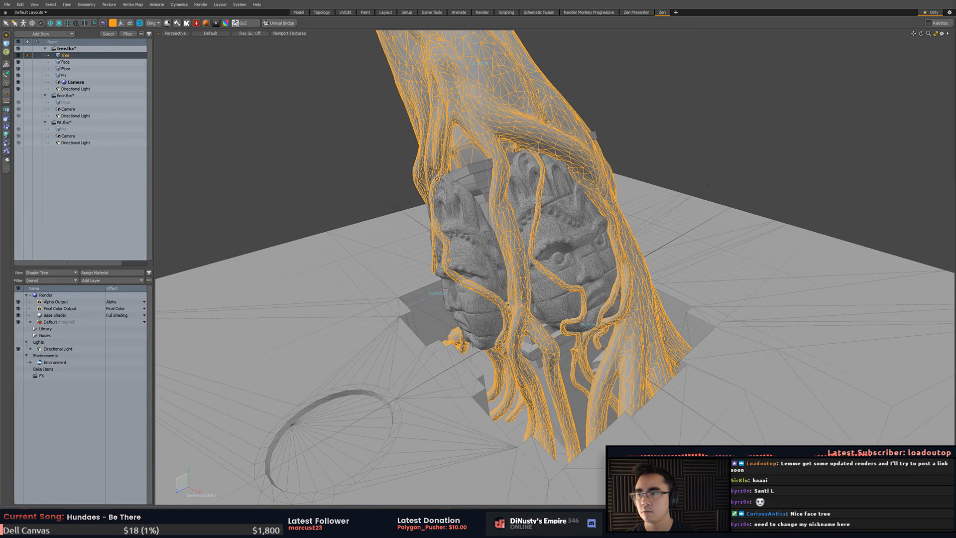
- Assign a new material named tree to the tree mesh
alt+drag(437, 178, 363, 169)
click(450, 175)
shift+click(484, 197)
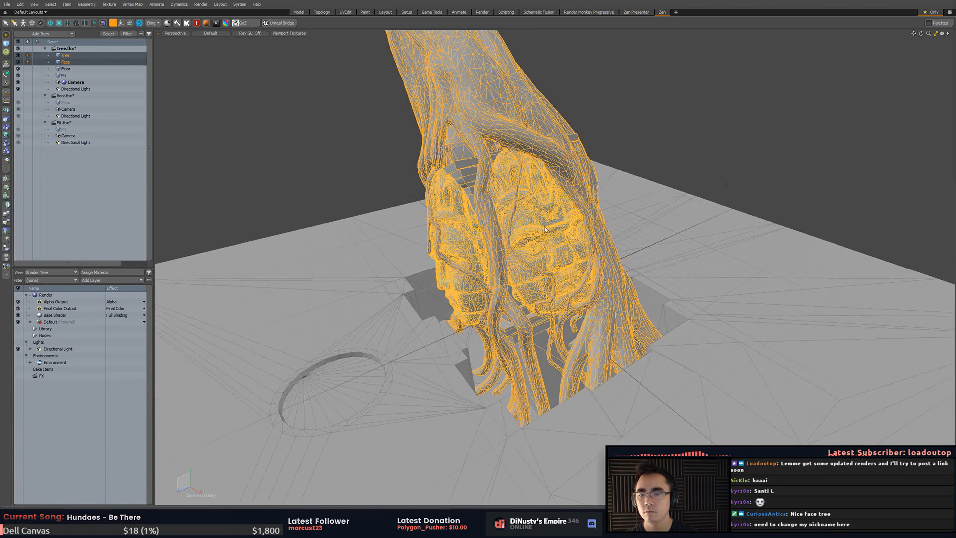
click(685, 290)
scroll(673, 299, down, 1)
shift+click(664, 305)
alt+drag(710, 273, 540, 162)
scroll(667, 202, down, 3)
click(538, 160)
text(mtree)
key(Return)
- Assign a new material named Faces to the carved stone face mesh
click(557, 197)
text(m)
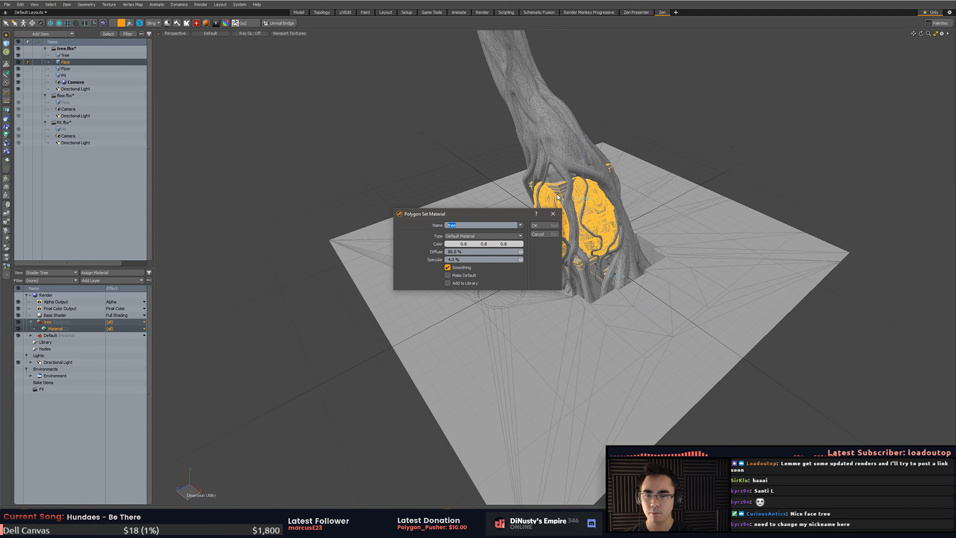
text(Faces)
key(Return)
- Select the pit mesh around the roots and assign it a material named put
click(521, 248)
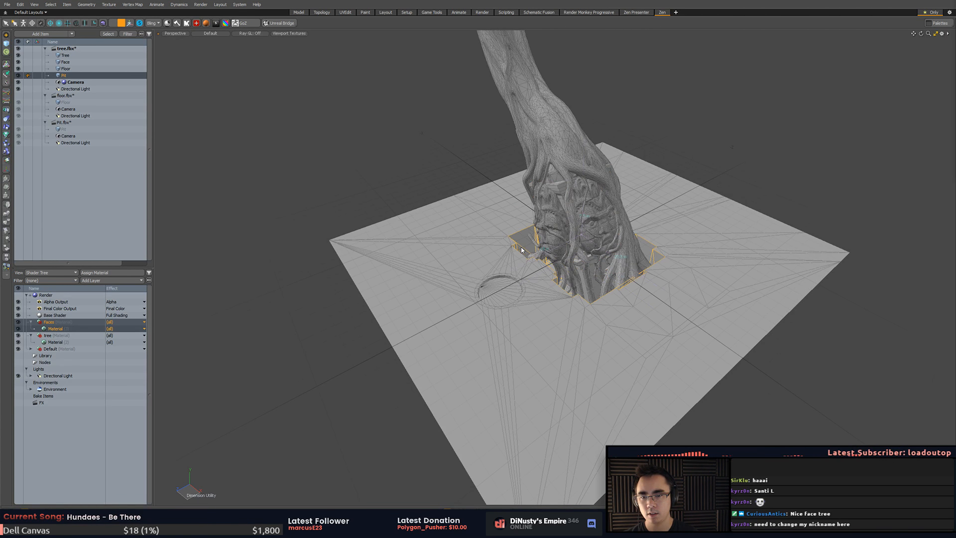
key(m)
click(545, 210)
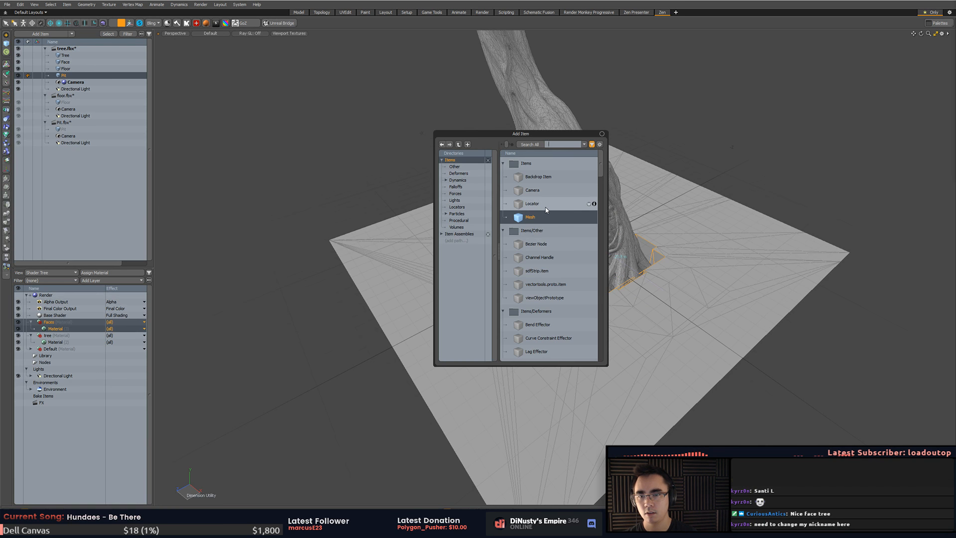
key(Return)
text(mput)
key(Return)
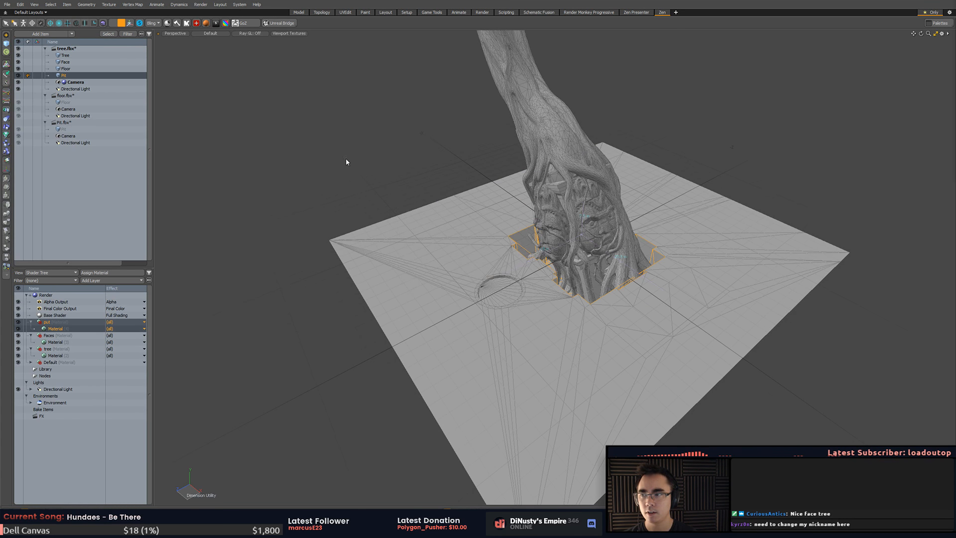
- Assign a new material named Pit to the pit mesh
alt+shift+drag(428, 172, 434, 151)
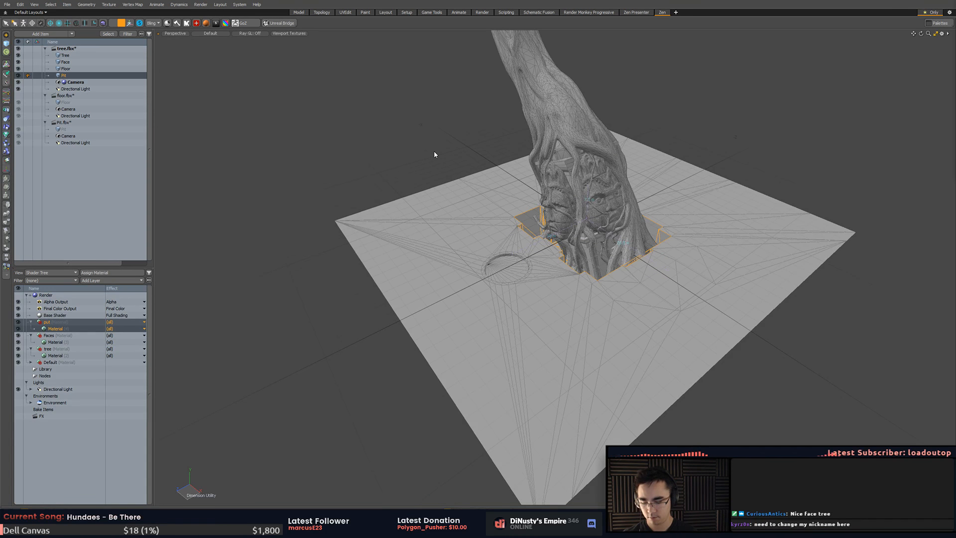
text(m)
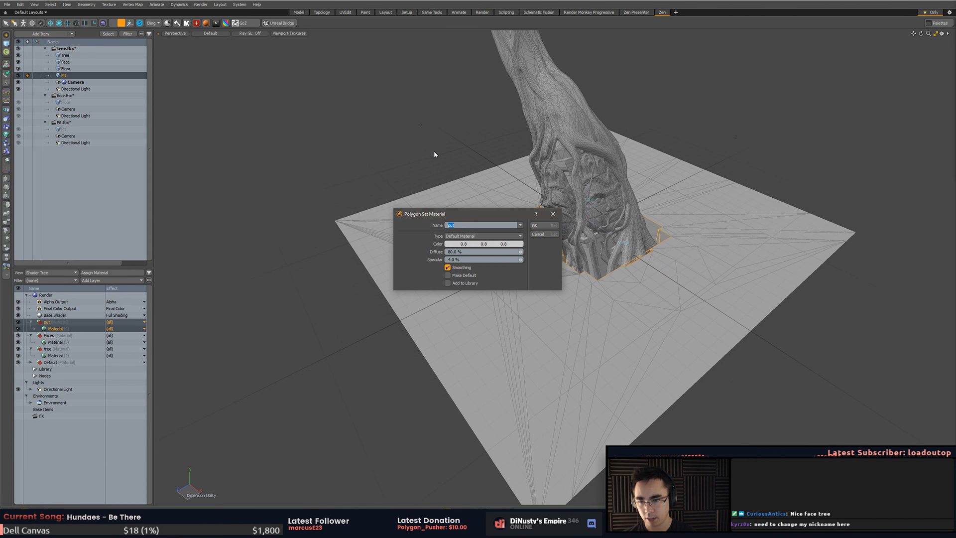
text(Pit)
key(Return)
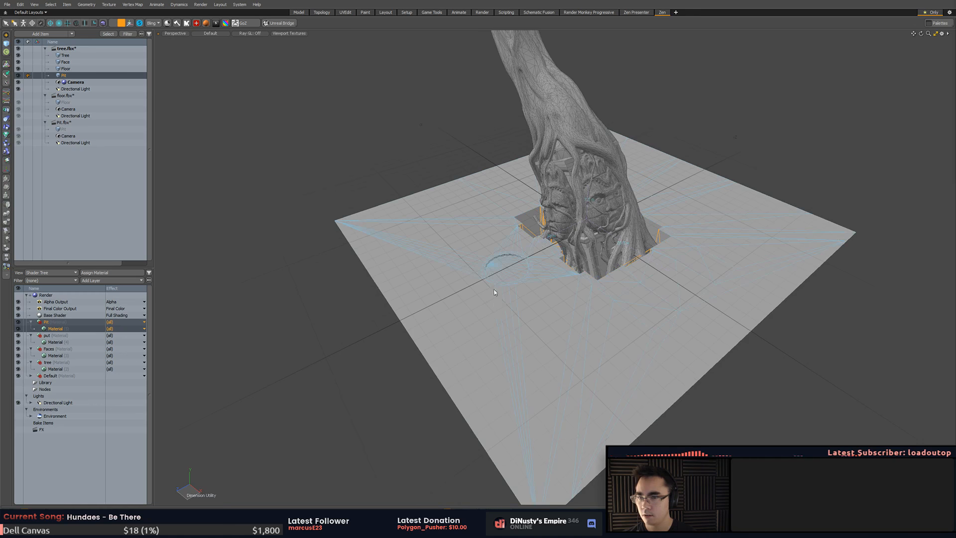
- Assign a new material named Floor to the ground plane mesh
click(494, 292)
key(m)
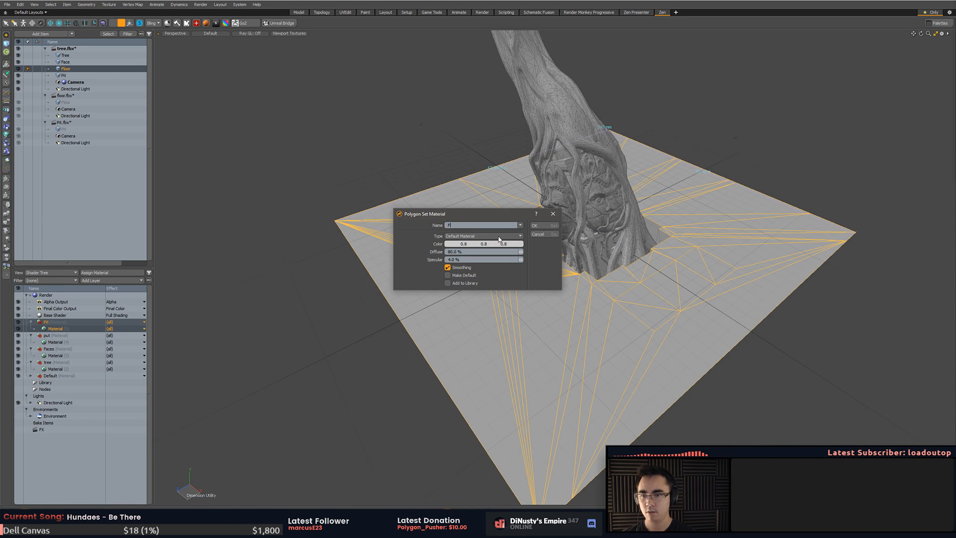
key(Return)
alt+shift+drag(502, 229, 520, 234)
scroll(464, 145, down, 1)
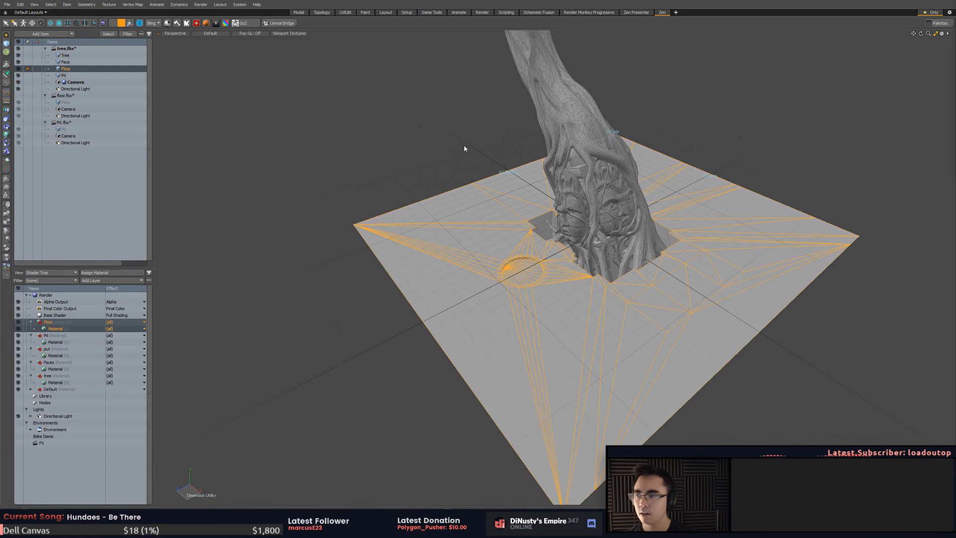
- Delete the misnamed put material from the shader tree
alt+shift+drag(464, 144, 426, 143)
click(46, 349)
key(Delete)
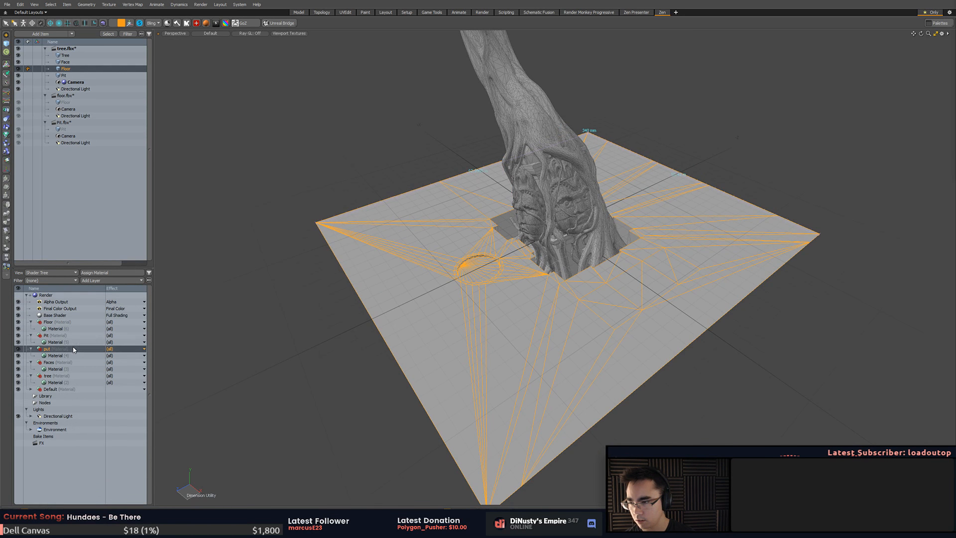
mouse_move(305, 345)
alt+shift+mouse_down()
mouse_move(295, 350)
mouse_move(294, 331)
alt+shift+mouse_up()
scroll(294, 350, down, 2)
- Clear the mesh selection and open the Save Scene As dialog for the tree scene
click(413, 169)
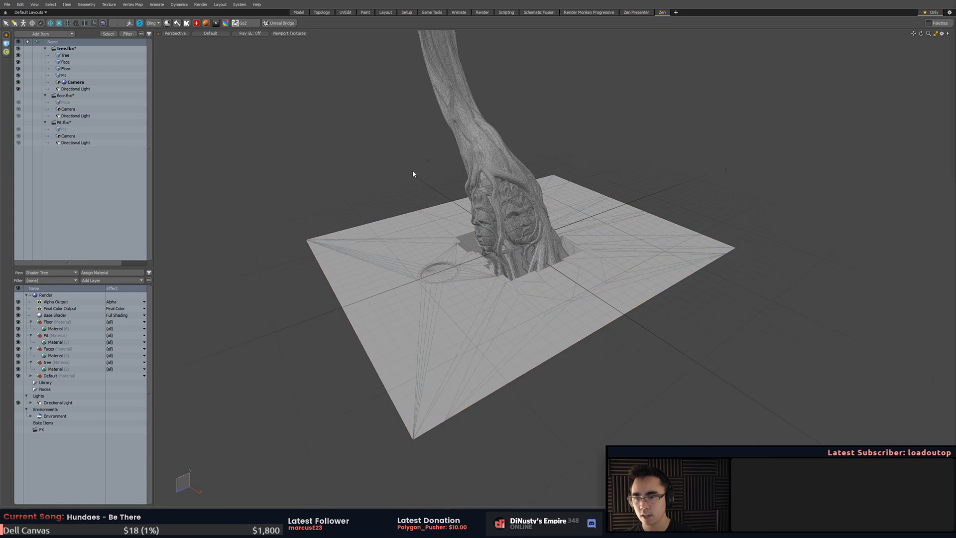
mouse_move(441, 212)
mouse_down()
mouse_move(466, 241)
mouse_move(480, 86)
mouse_up()
mouse_move(682, 164)
alt+mouse_down()
mouse_move(711, 169)
mouse_move(688, 189)
alt+mouse_up()
click(593, 178)
key(ctrl+shift+s)
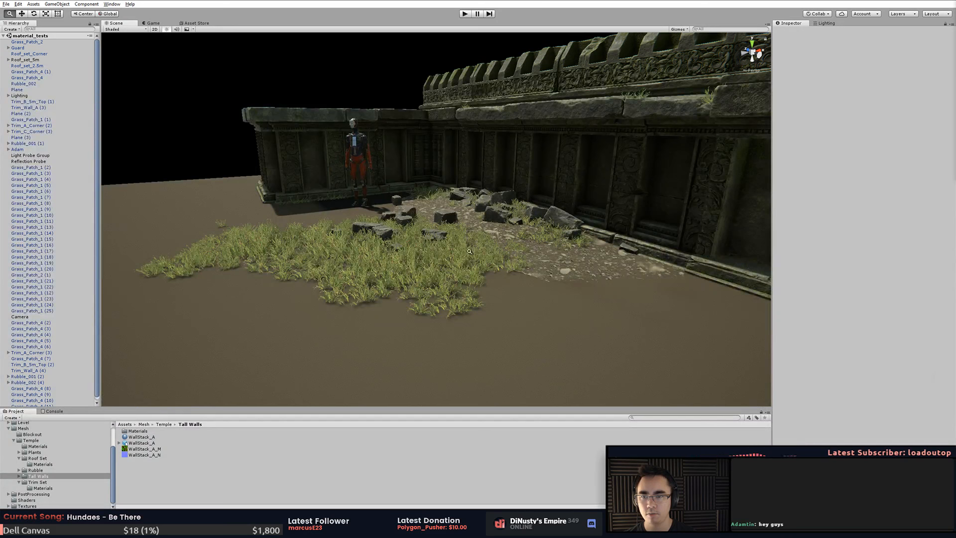
- In the Unity temple scene, display the scene's Lighting settings
right_drag(520, 219, 532, 222)
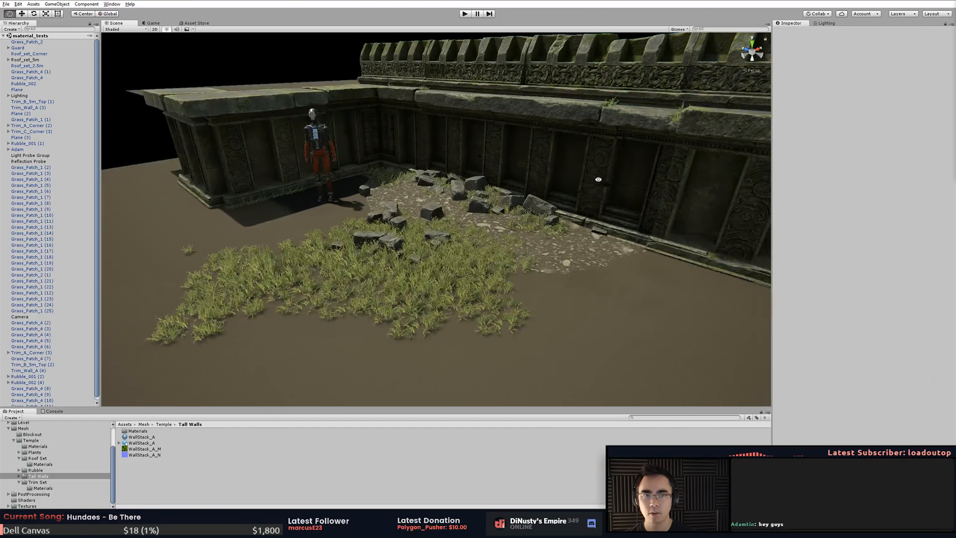
click(824, 23)
alt+drag(528, 238, 384, 163)
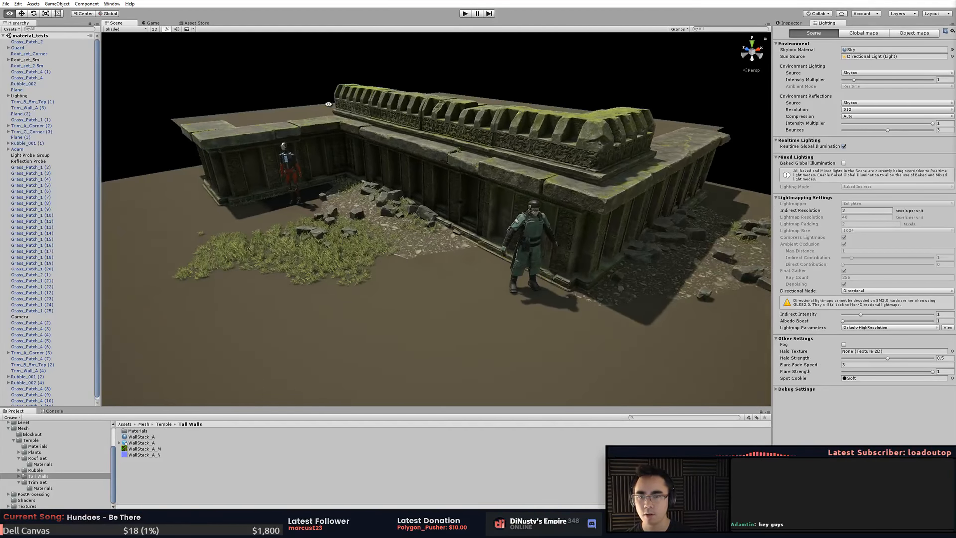
- Delete the guard character standing in front of the temple wall corner
alt+middle_drag(503, 209, 431, 220)
alt+drag(431, 220, 467, 230)
click(466, 226)
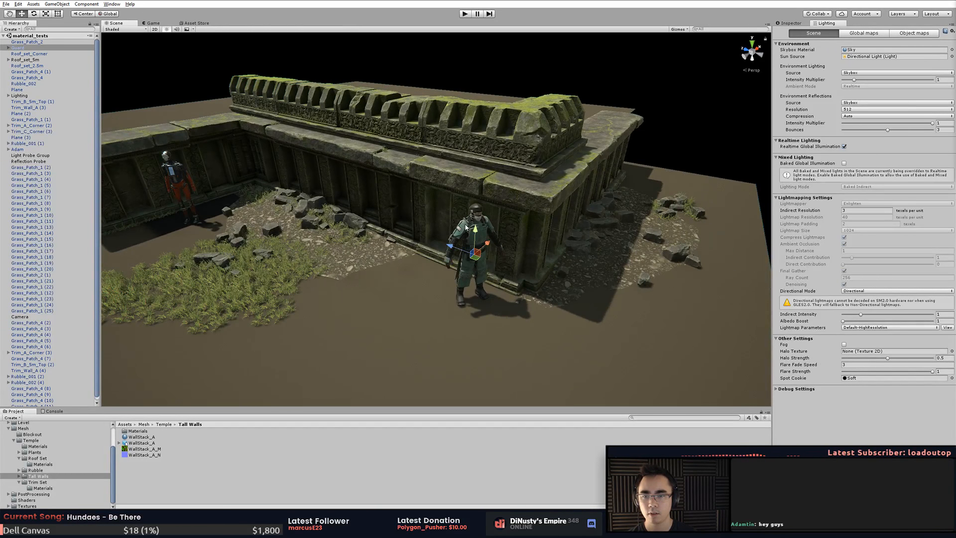
key(Delete)
- Examine the temple wall, rubble and grass from several angles and check the pending tree scene save
alt+drag(412, 274, 393, 270)
alt+middle_drag(393, 271, 480, 241)
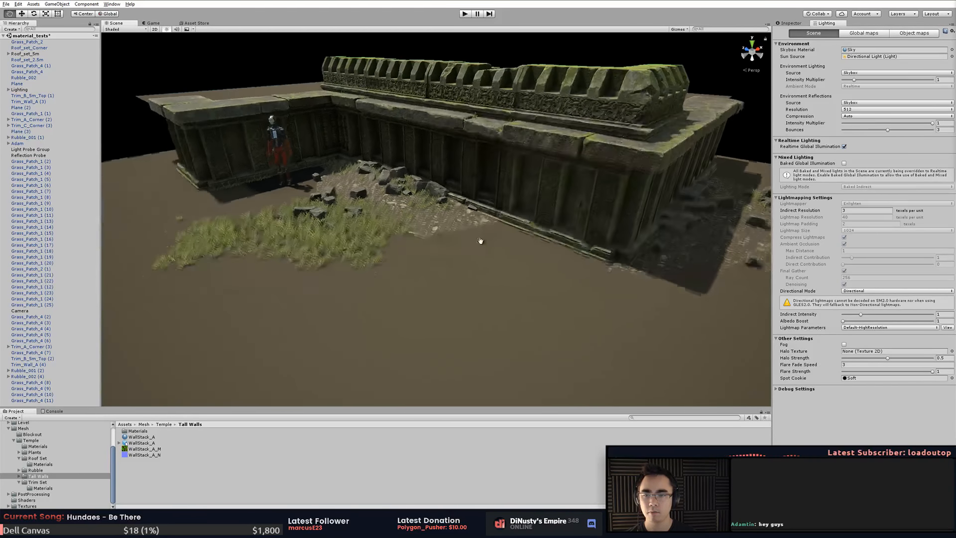
alt+right_drag(480, 241, 448, 264)
alt+drag(448, 264, 491, 269)
alt+middle_drag(491, 269, 449, 261)
alt+drag(449, 261, 475, 210)
alt+drag(550, 199, 600, 197)
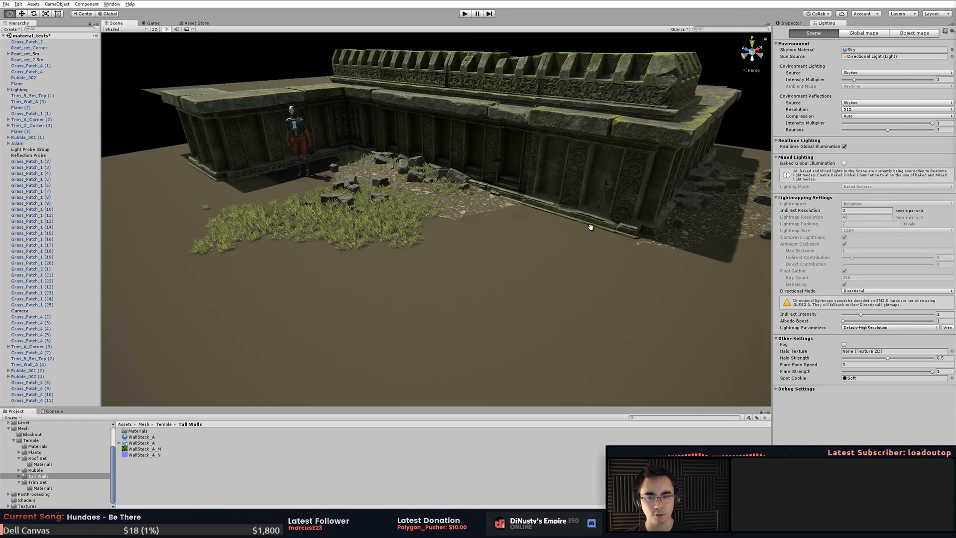
alt+drag(626, 228, 623, 233)
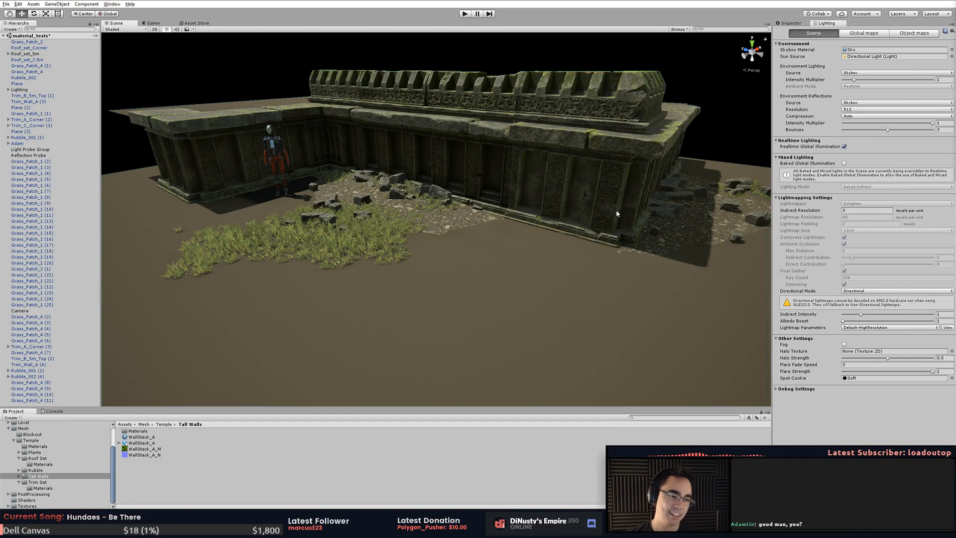
alt+drag(638, 225, 617, 252)
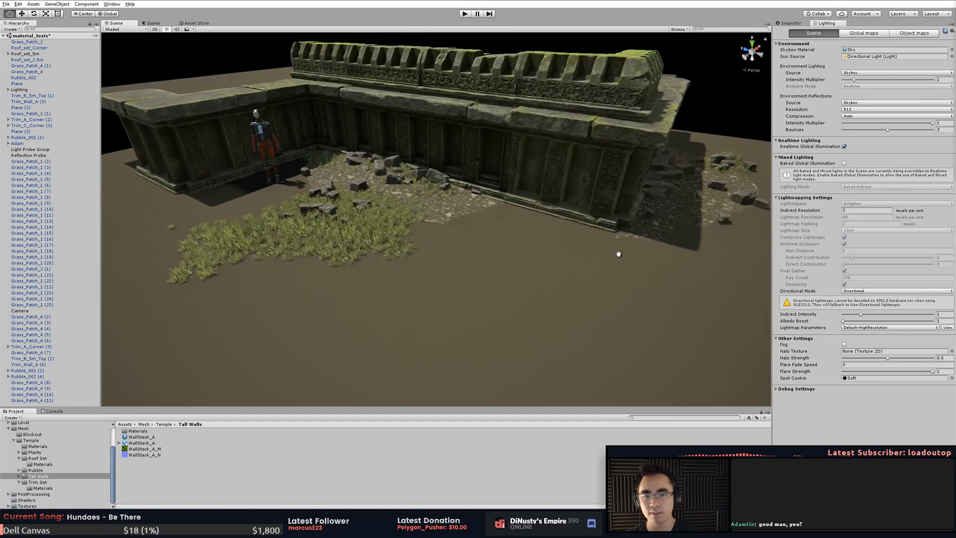
click(683, 199)
click(700, 112)
mouse_move(642, 209)
alt+mouse_down()
mouse_move(619, 224)
mouse_move(675, 209)
mouse_move(656, 212)
alt+mouse_up()
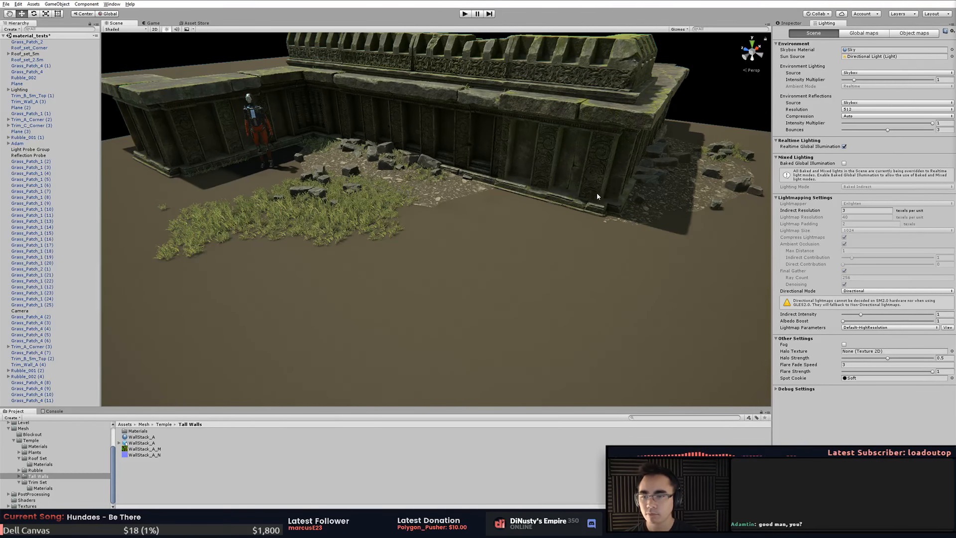
key(alt+Tab)
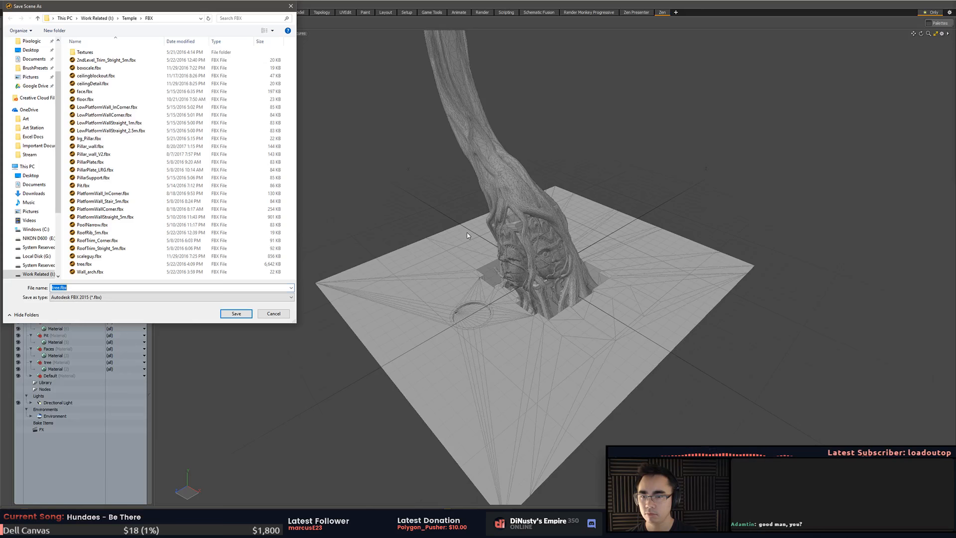
key(alt+Tab)
- Select a grass patch at the edge of the grass and hide the LightProbeGroup gizmos in the scene view
click(382, 206)
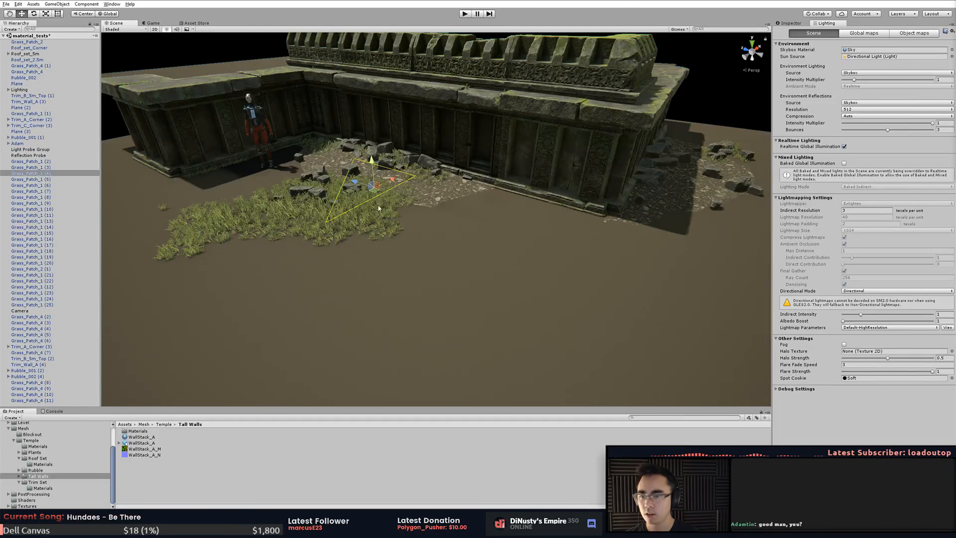
click(375, 205)
click(379, 220)
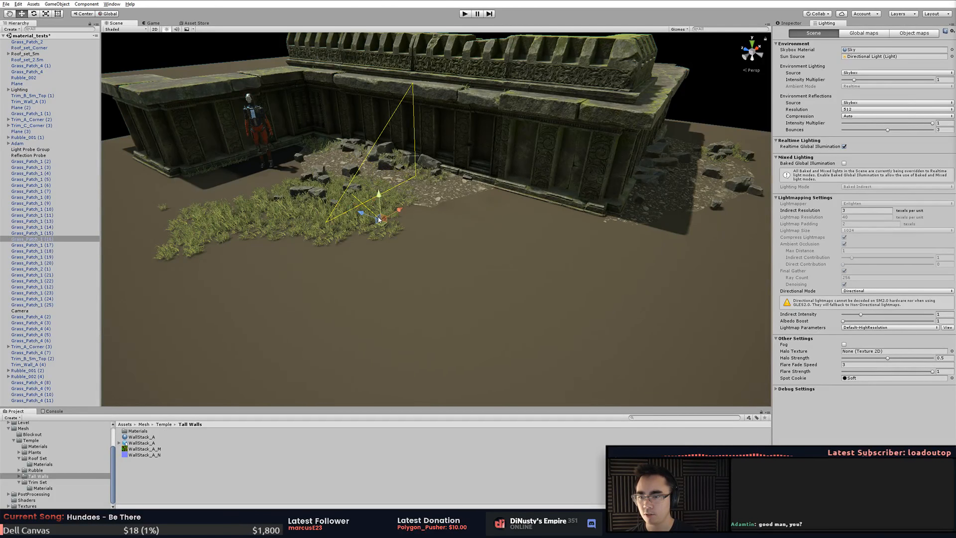
click(679, 29)
click(758, 81)
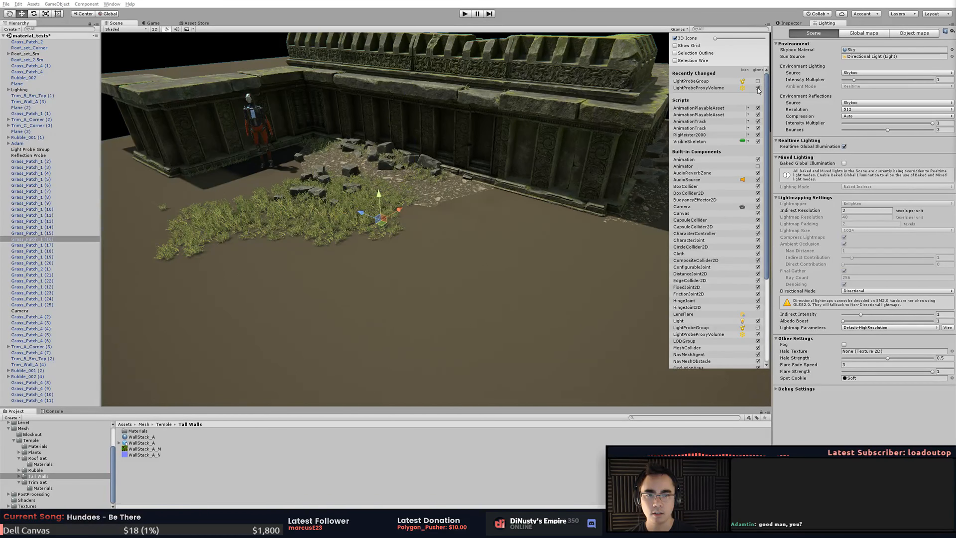
- Show the transform and mesh renderer properties of the selected grass patch
alt+drag(504, 127, 392, 219)
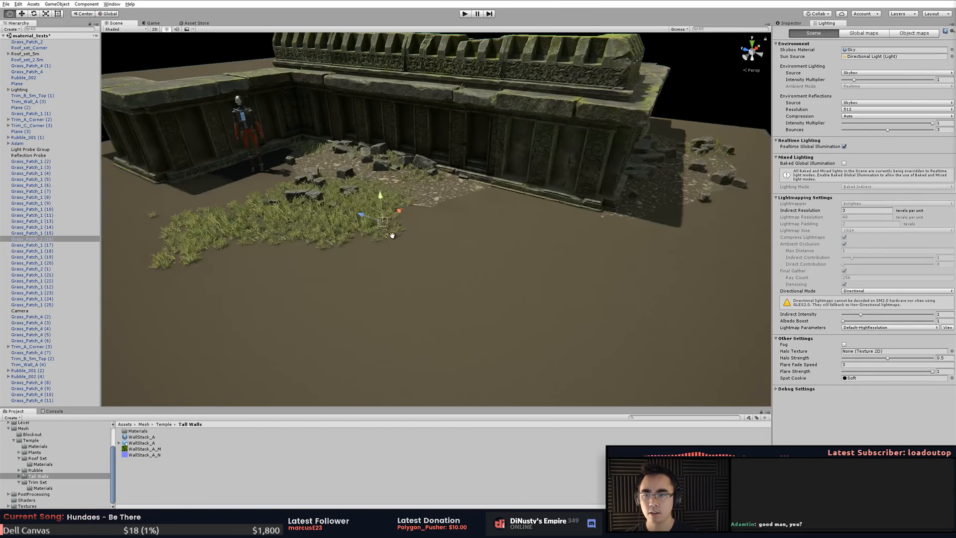
middle_drag(393, 219, 440, 240)
alt+drag(440, 240, 423, 235)
middle_drag(360, 287, 353, 290)
mouse_move(353, 291)
alt+mouse_down()
mouse_move(371, 295)
mouse_move(354, 288)
alt+mouse_up()
middle_drag(354, 288, 353, 284)
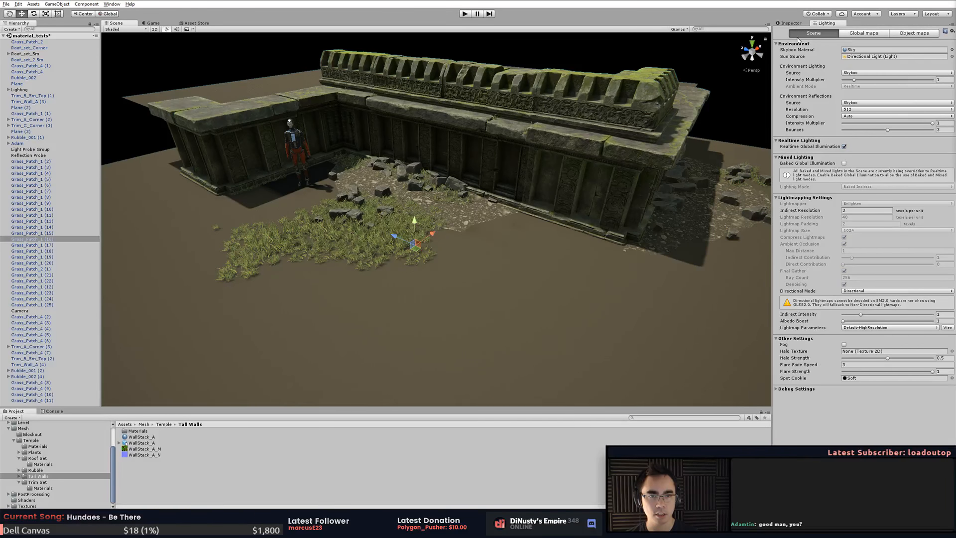
click(789, 23)
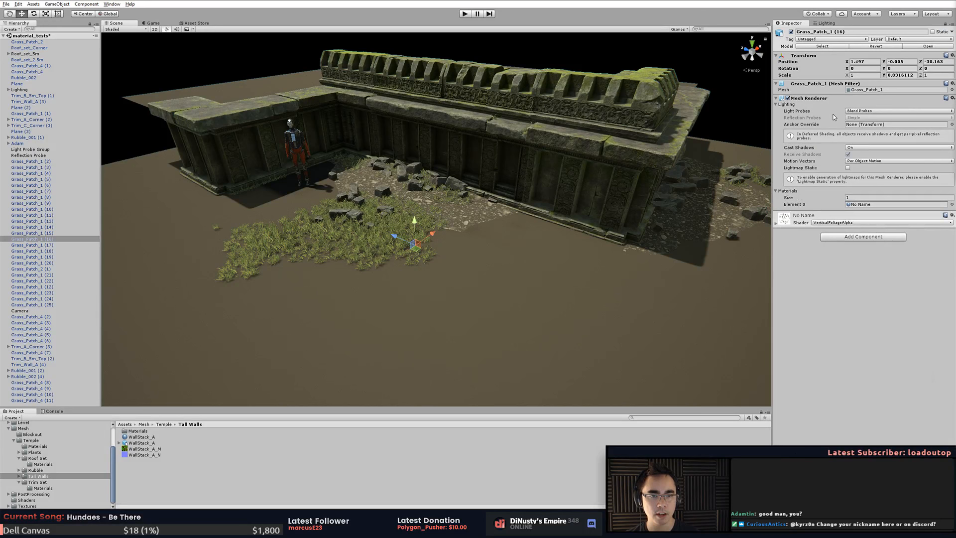
- Locate the grass patch's Grass_Patch_1 asset, show its file in File Explorer, and go up to the Temple folder
click(858, 91)
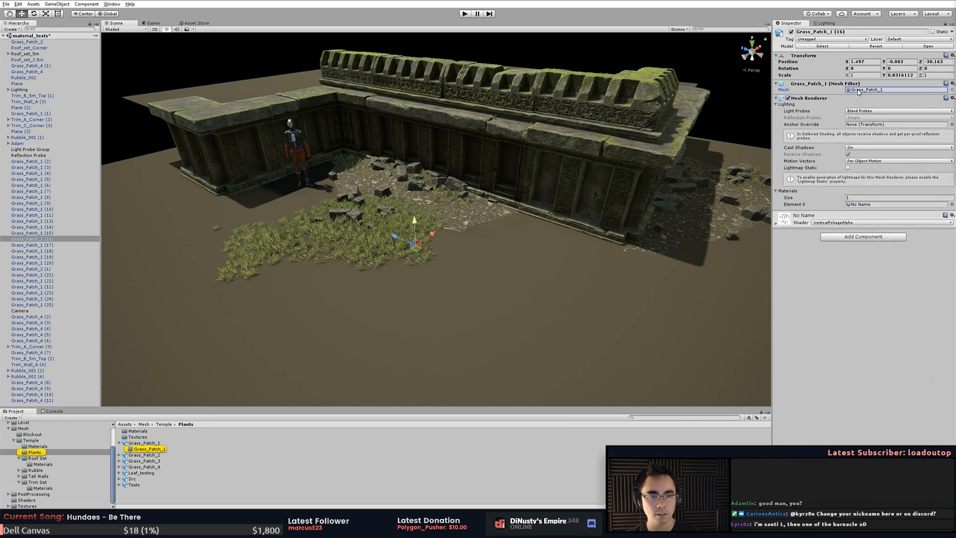
click(146, 449)
right_click(144, 443)
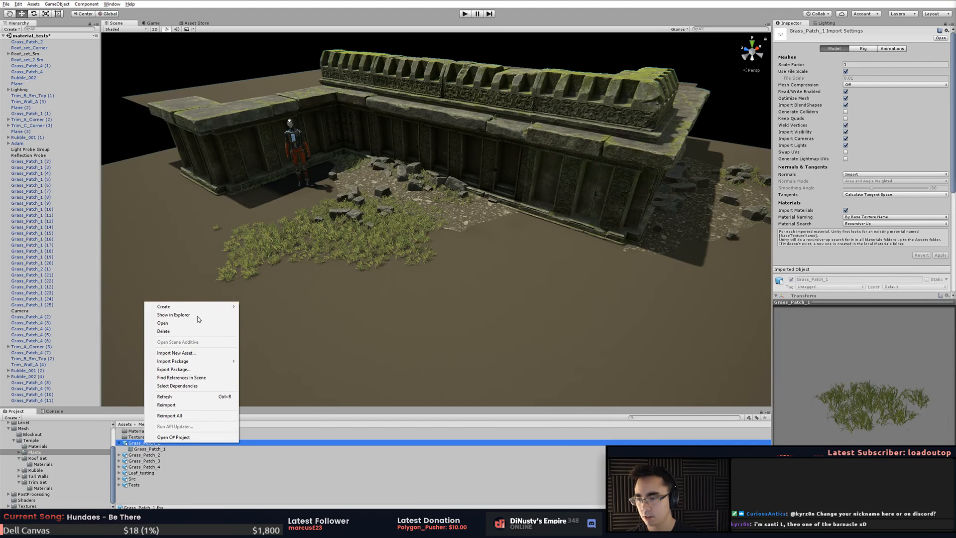
click(198, 315)
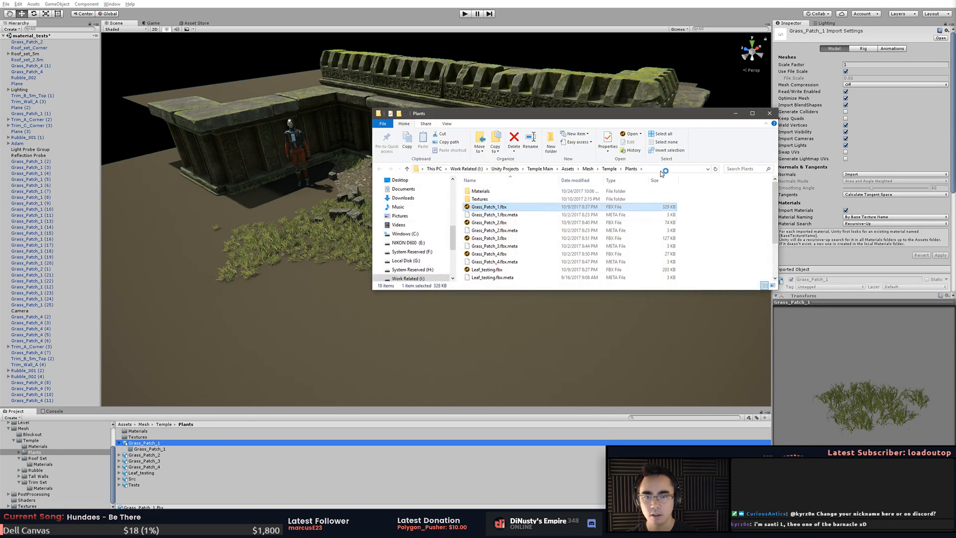
click(602, 172)
key(alt+Up)
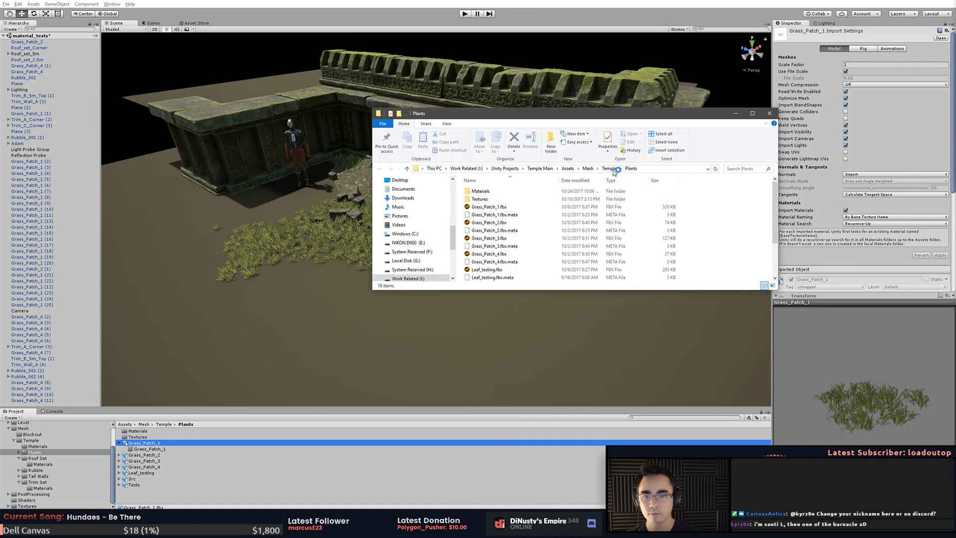
click(691, 222)
right_click(714, 214)
click(720, 195)
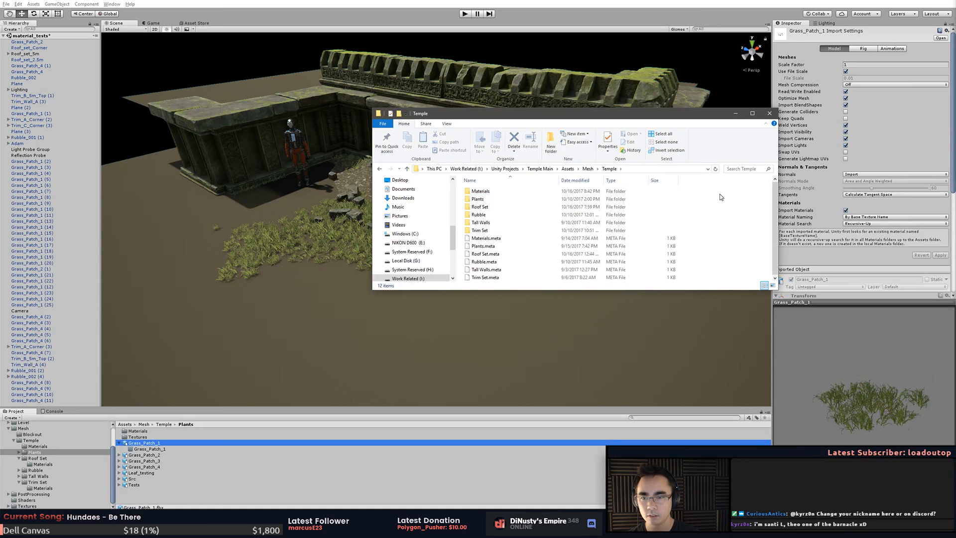
- Create a new folder named Tree Main inside the Temple mesh folder
right_click(618, 222)
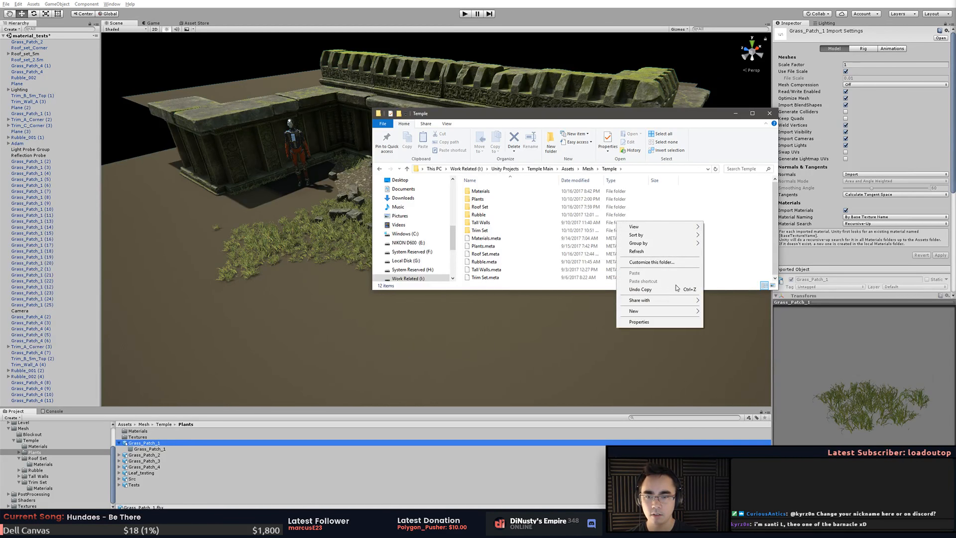
mouse_move(647, 311)
click(594, 312)
text(Tree)
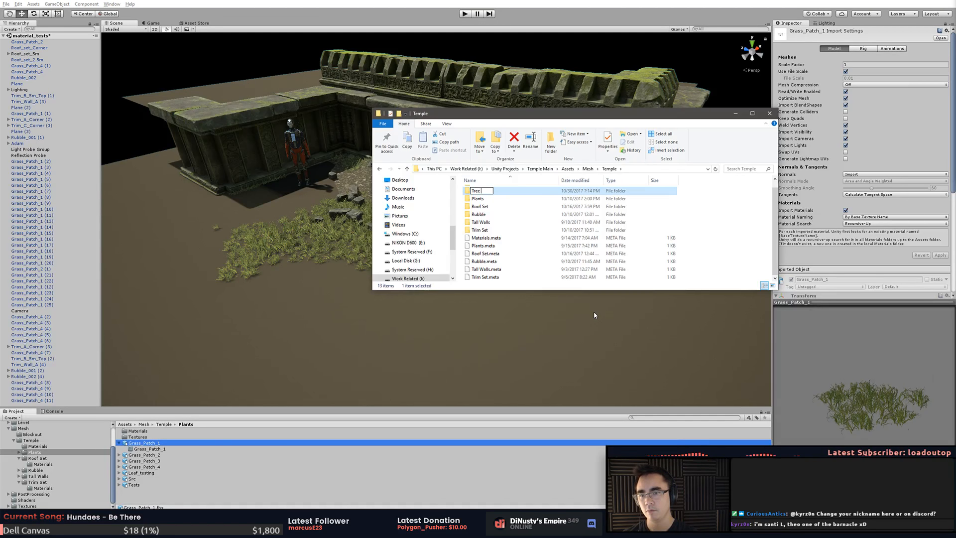
text( Main)
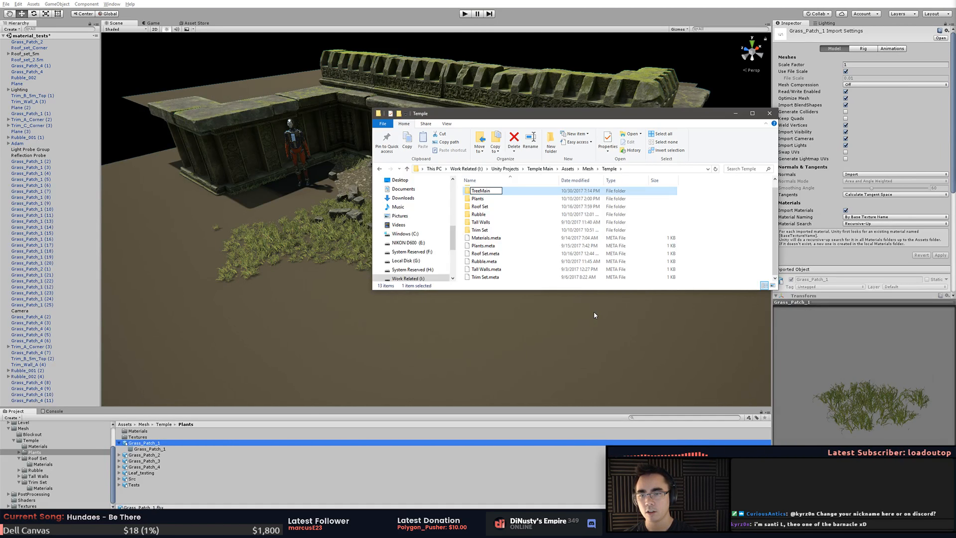
key(ctrl+Left)
key(Return)
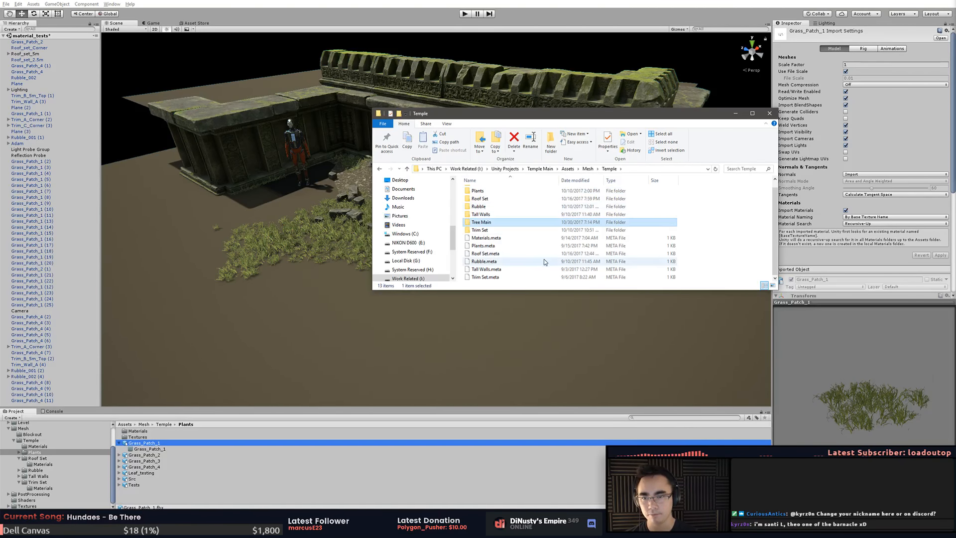
- Open the new Tree Main folder, copy its path, and switch to the Save Scene As dialog in MODO
double_click(515, 222)
right_click(516, 223)
click(571, 230)
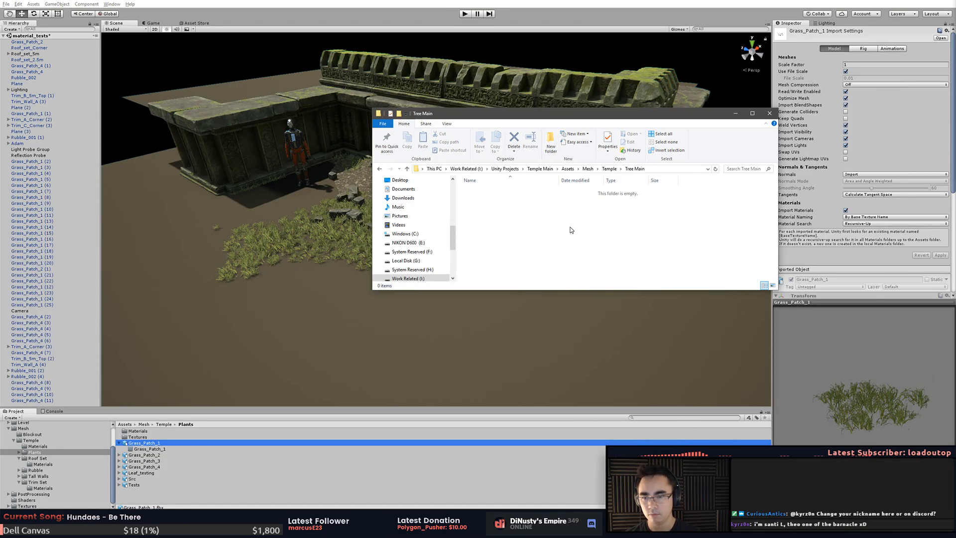
click(657, 169)
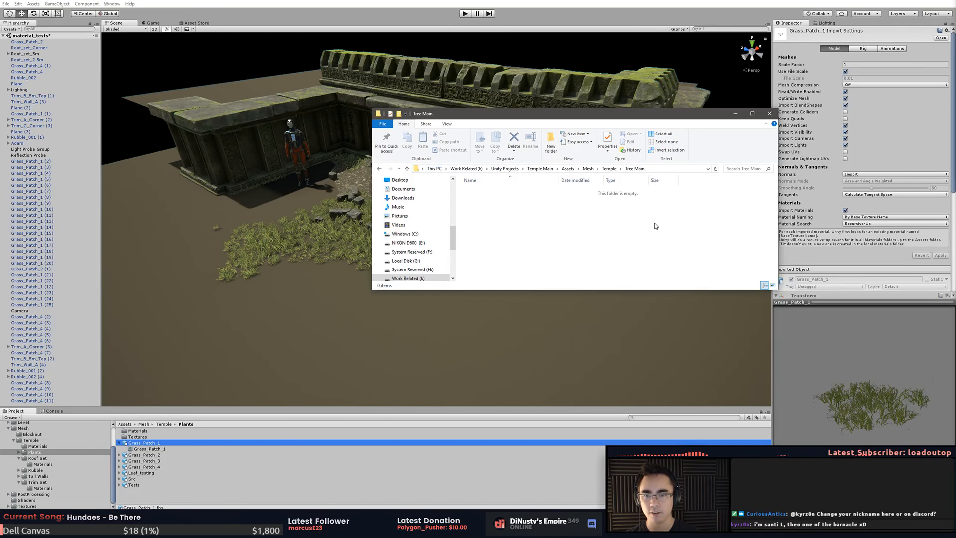
key(alt+Tab)
click(584, 224)
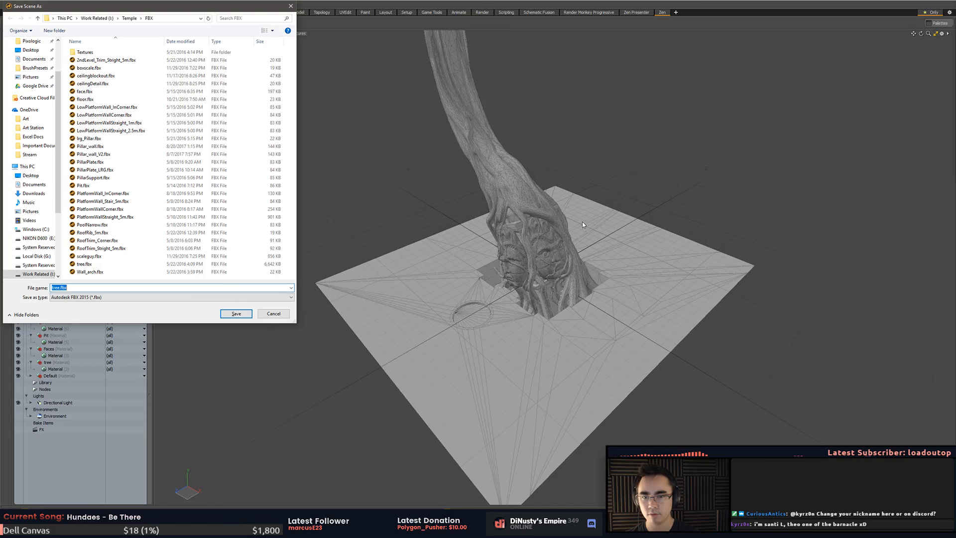
- Try to save the tree scene into the Unity project's Tree Main folder under the file name Tree_Main
click(169, 19)
key(ctrl+v)
key(Return)
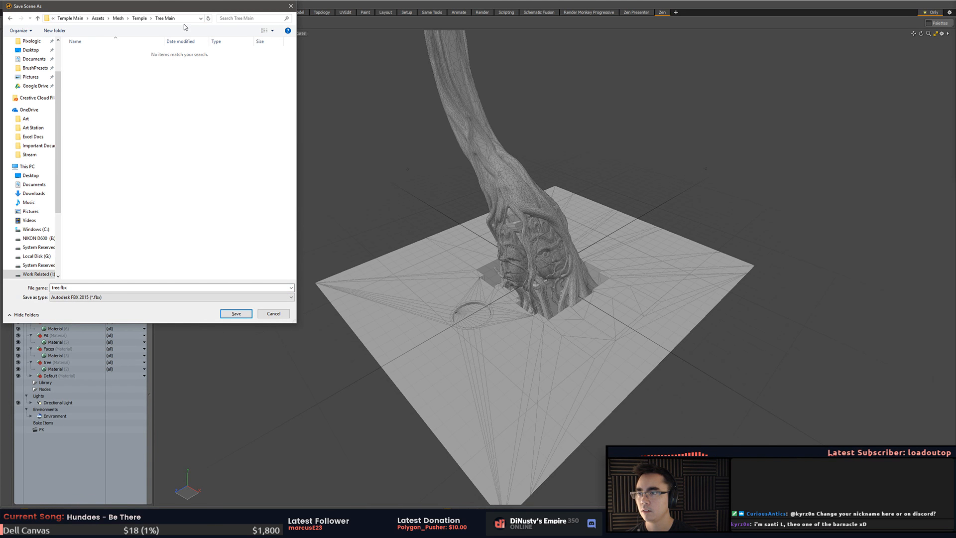
drag(187, 10, 367, 73)
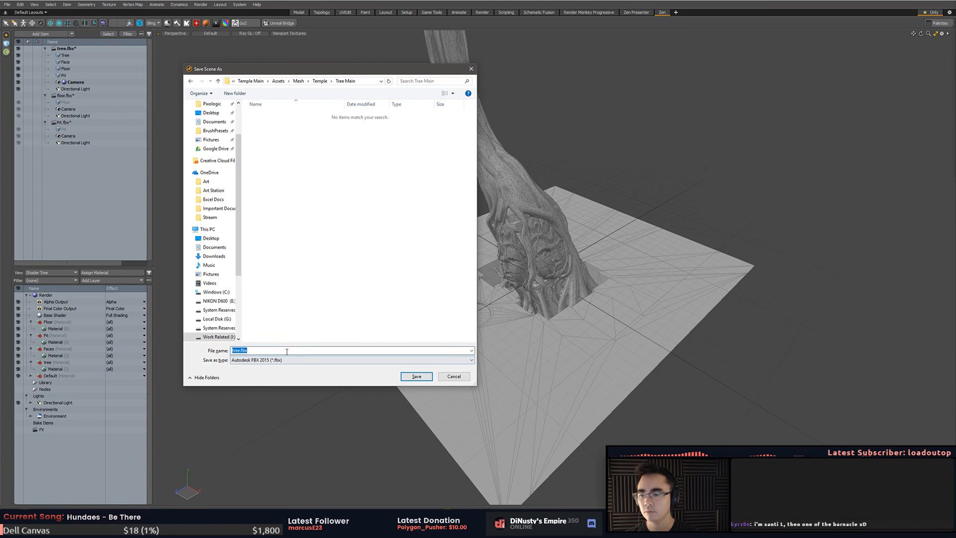
text(Tree_M)
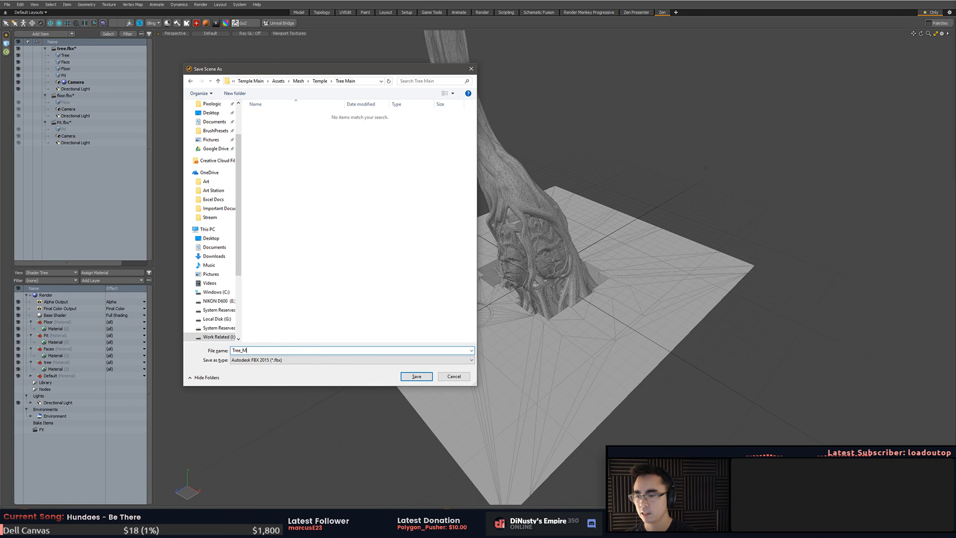
text(ain)
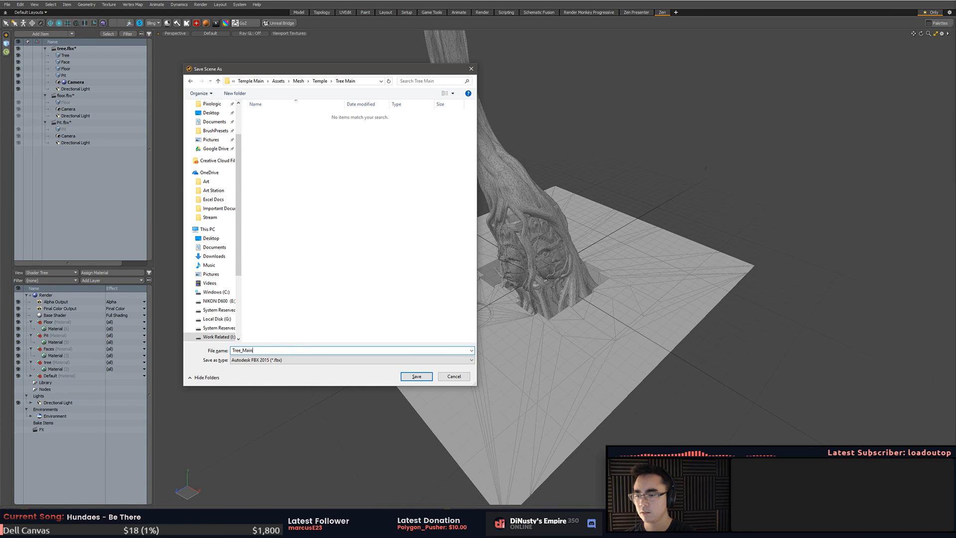
click(422, 376)
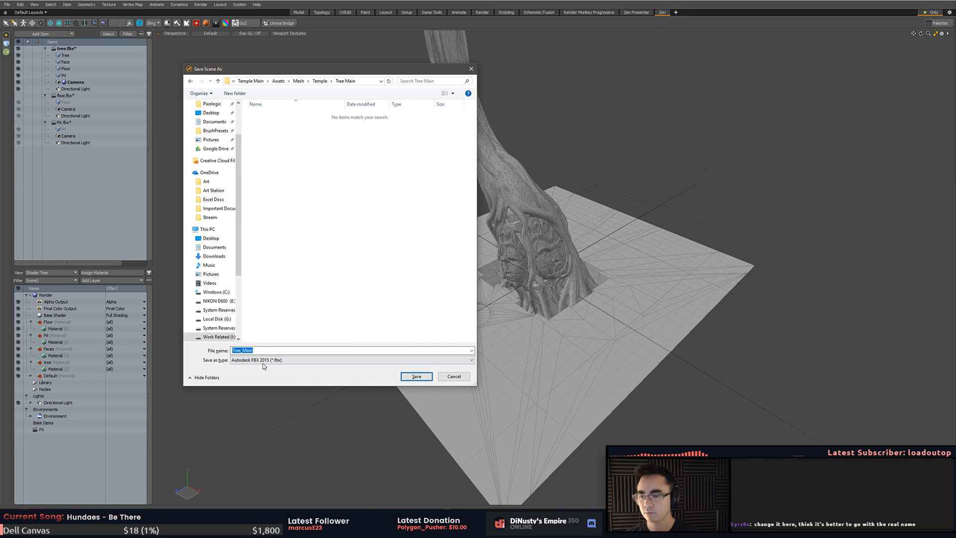
- Try to save the scene as Tree Main in Autodesk FBX 2015 format, and cancel the save dialog
click(242, 351)
key(BackSpace)
key(BackSpace)
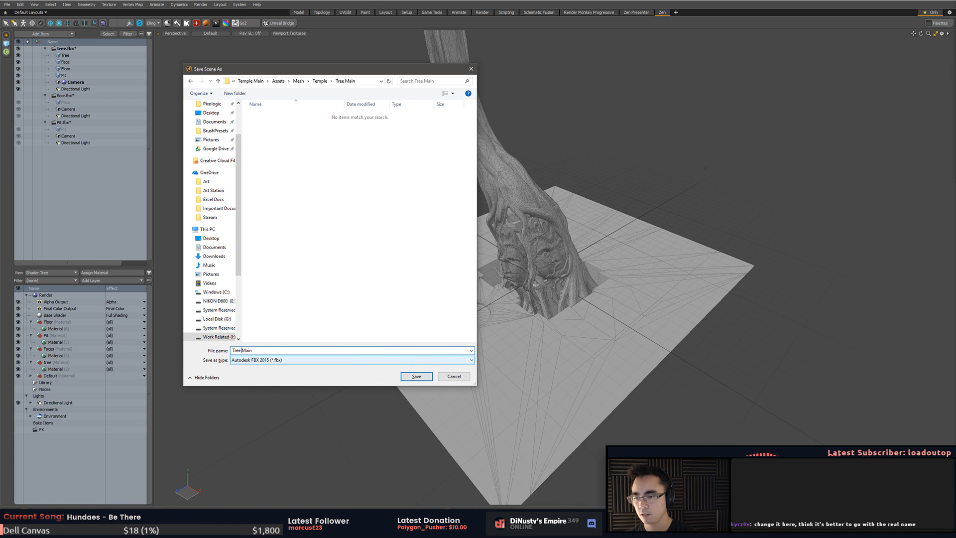
click(411, 376)
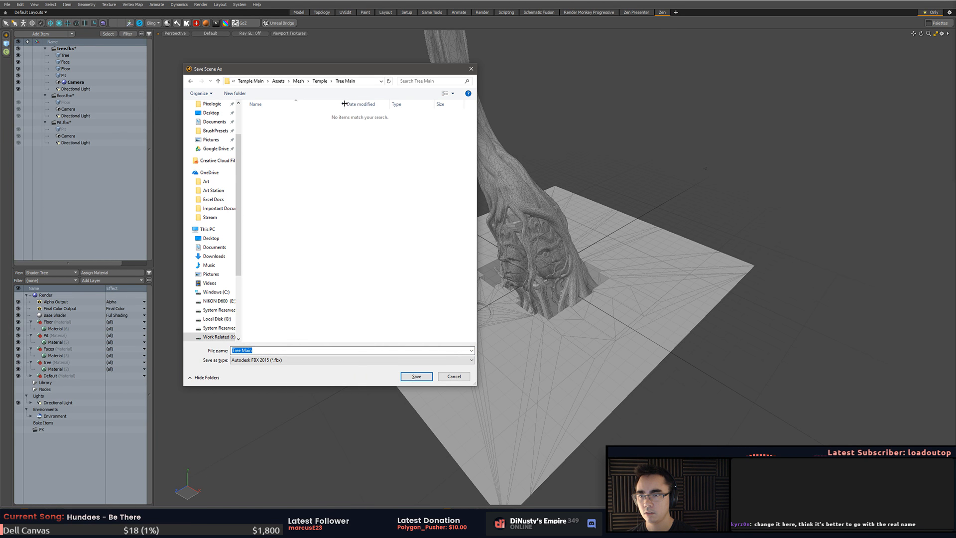
click(325, 361)
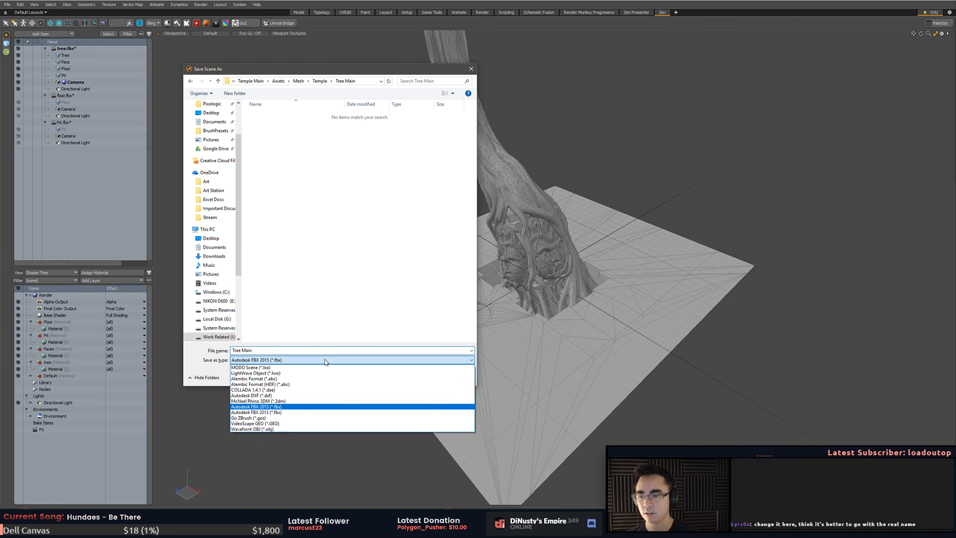
click(325, 361)
click(407, 380)
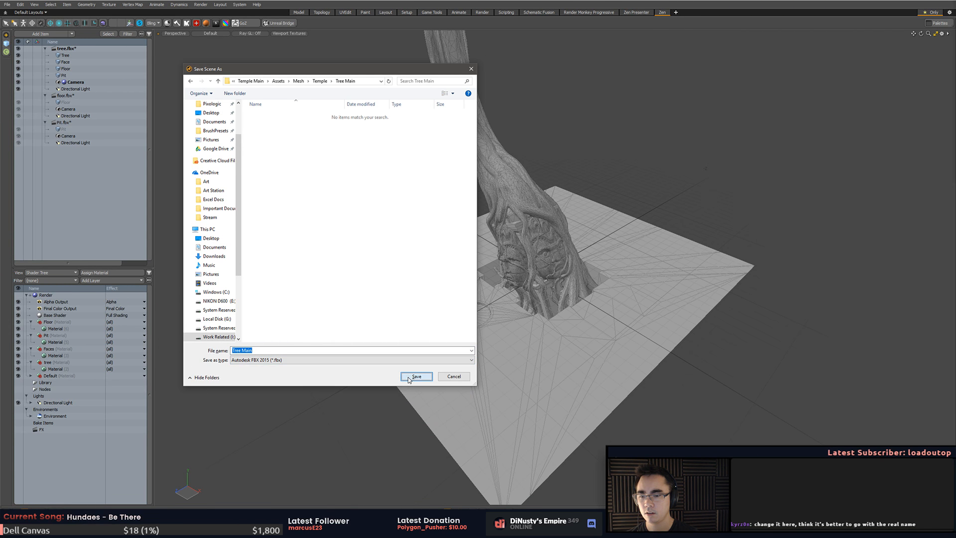
click(467, 376)
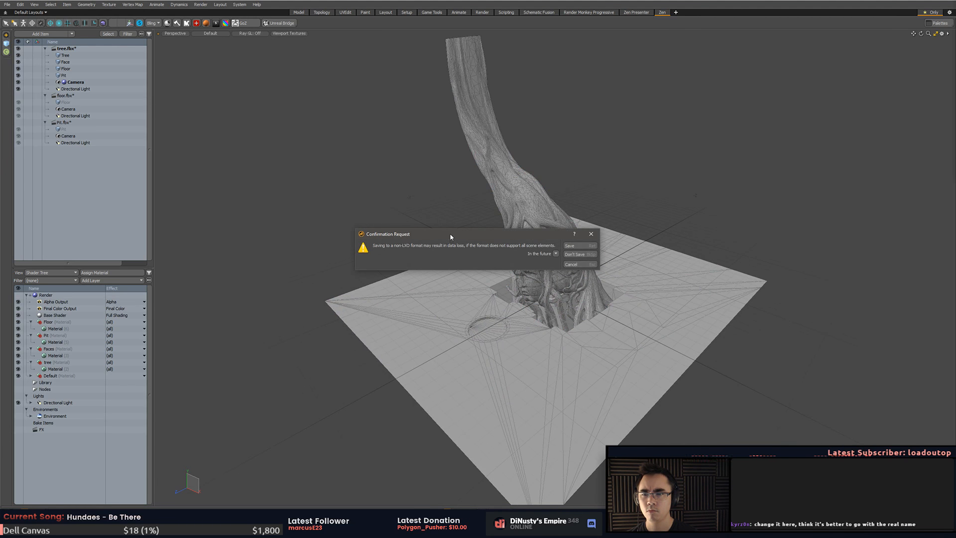
- Save the tree scene as Tree Main in Autodesk FBX 2015 format in the Unity project's Tree Main folder, accepting the non-LXO format
click(571, 265)
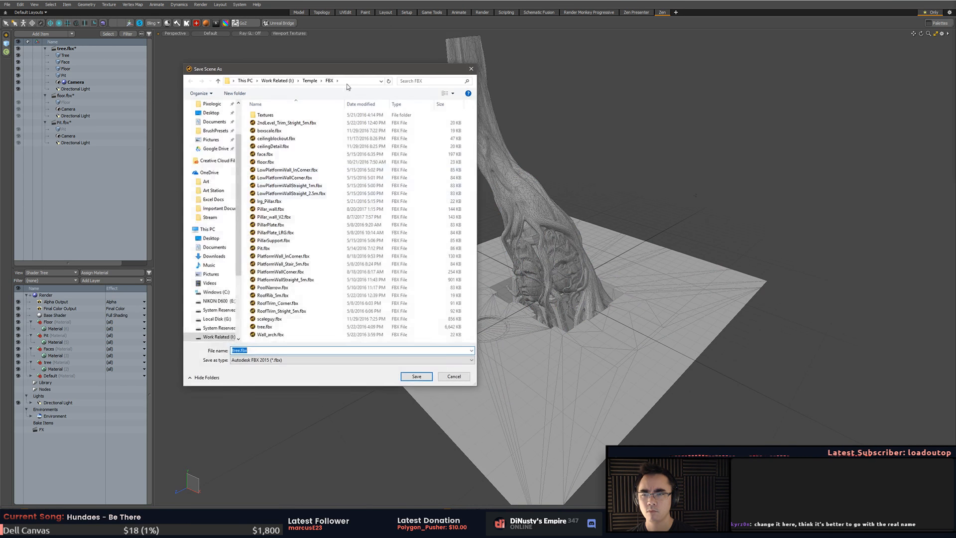
click(360, 81)
key(ctrl+v)
key(Return)
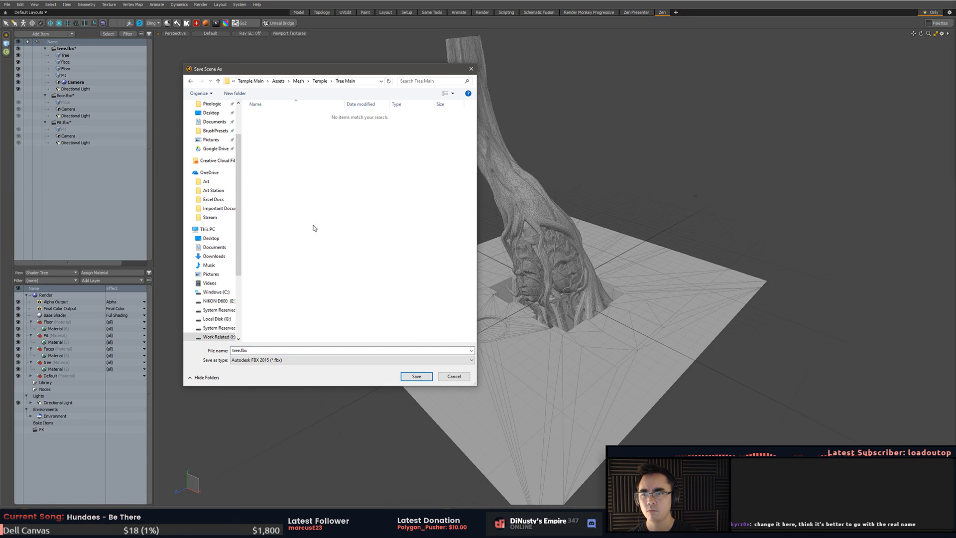
click(307, 349)
text(Tre)
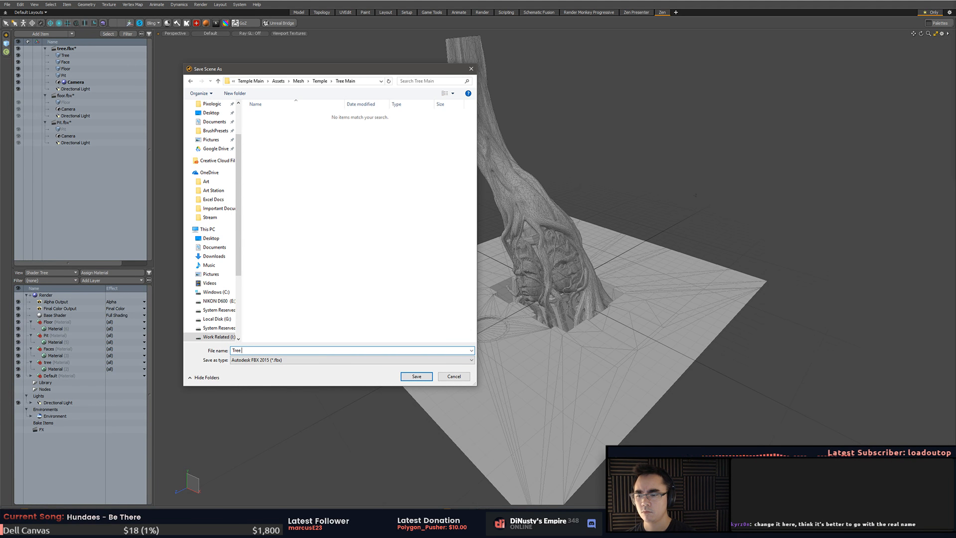
text(e)
key(Return)
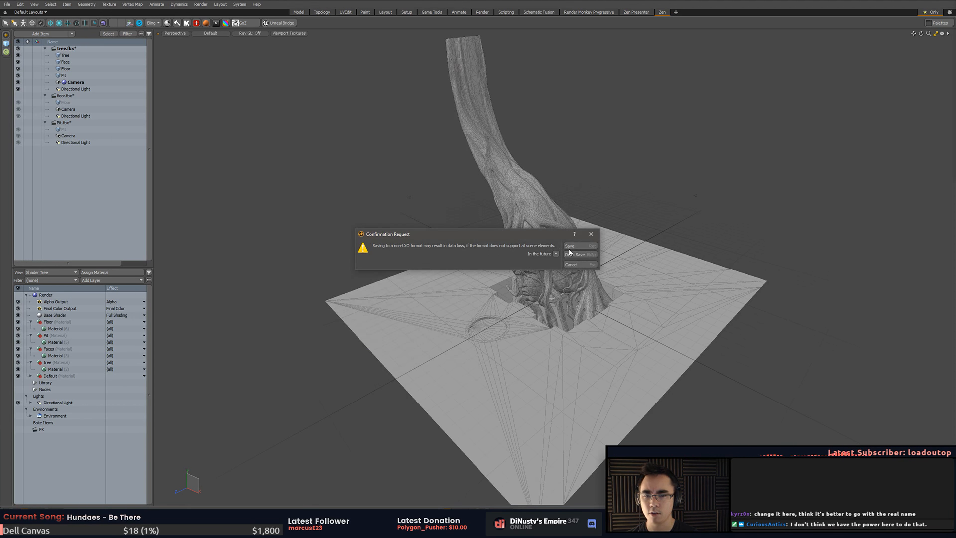
click(570, 253)
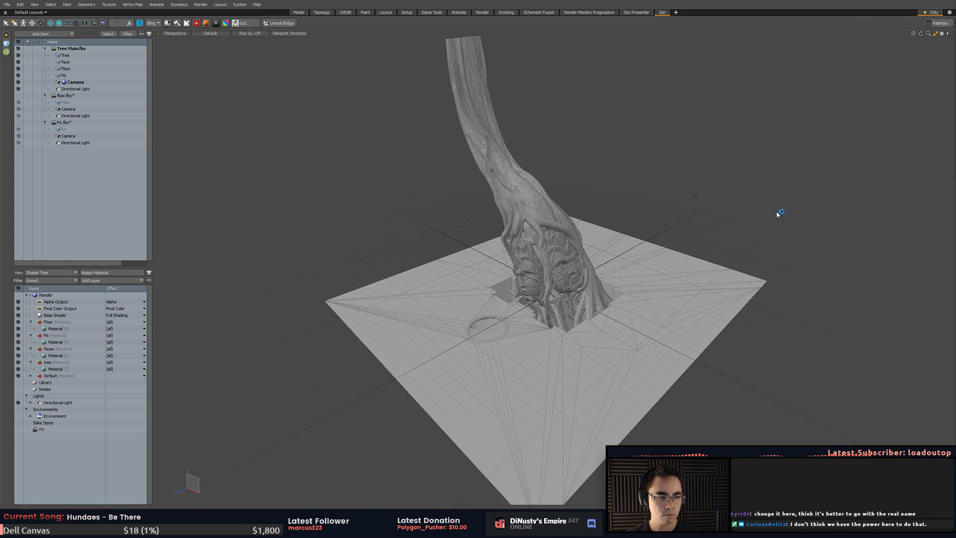
mouse_move(777, 214)
alt+mouse_down()
mouse_move(798, 224)
mouse_move(774, 196)
mouse_move(779, 209)
alt+mouse_up()
scroll(797, 224, up, 1)
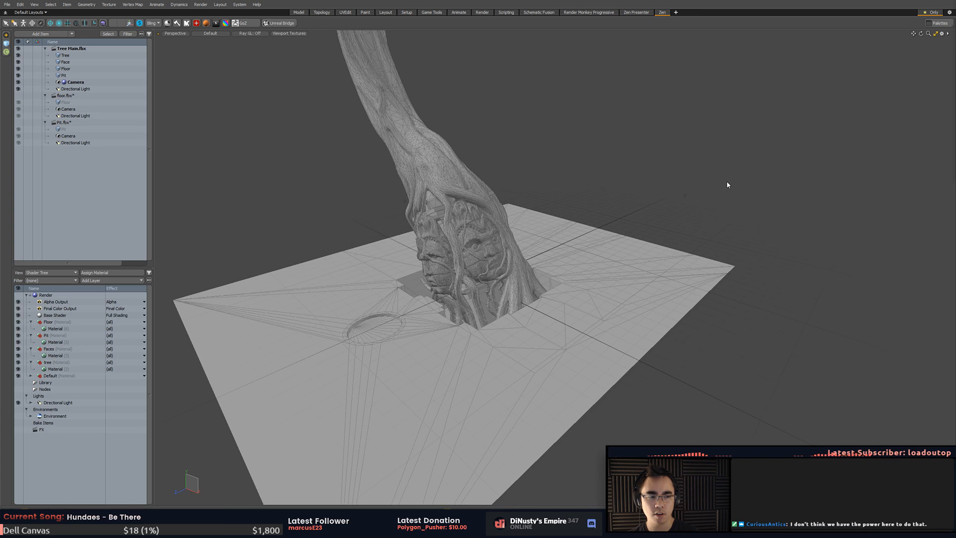
key(alt)
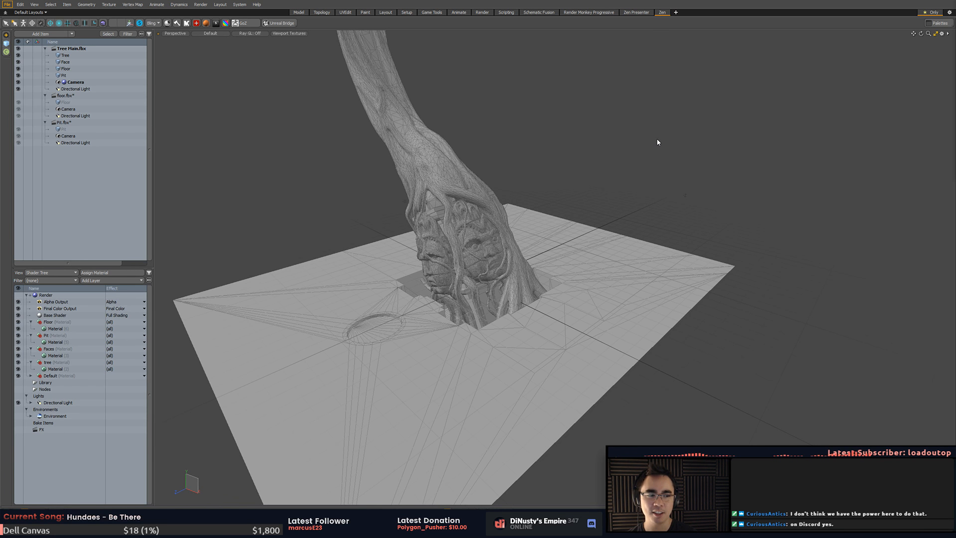
alt+drag(666, 182, 645, 186)
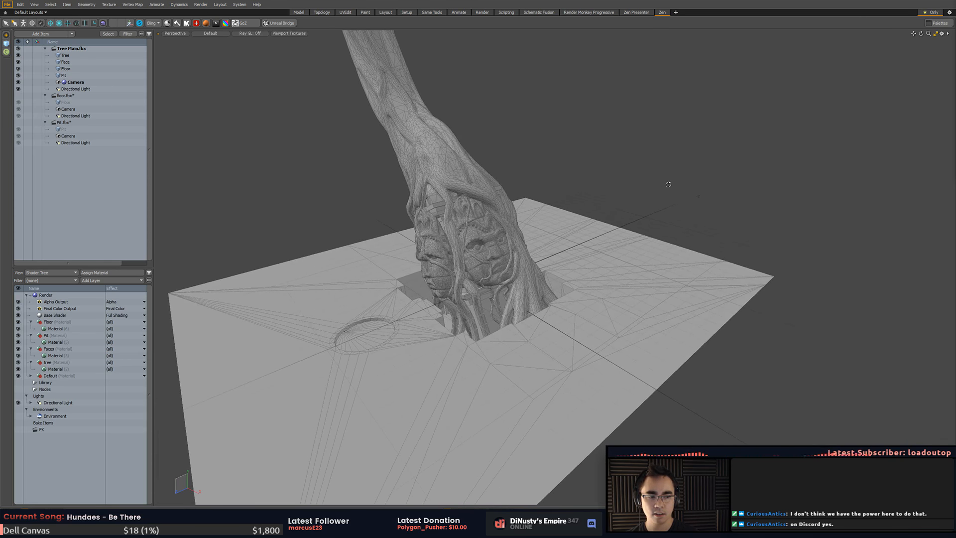
- Switch to Unity and open the Tree Main folder inside the Temple mesh assets
key(alt+Tab)
click(602, 199)
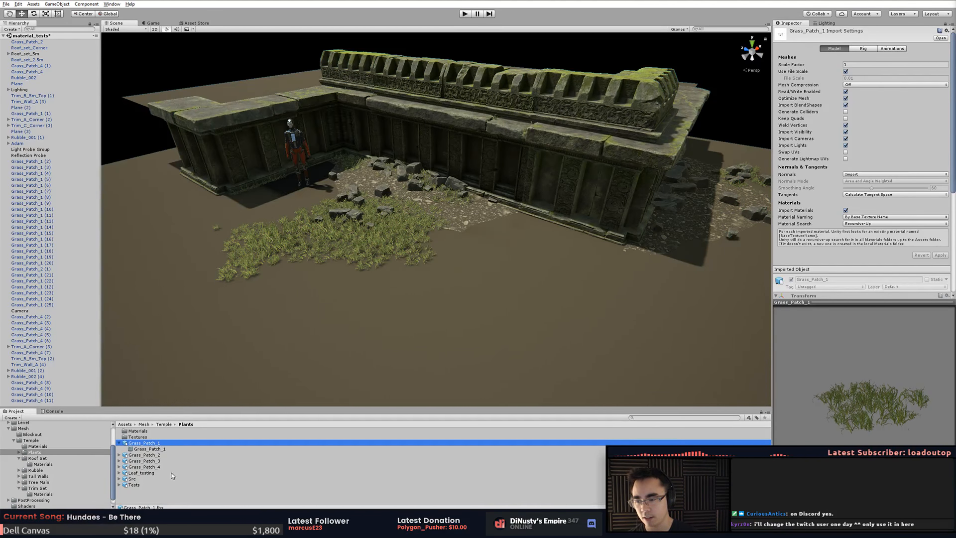
click(164, 425)
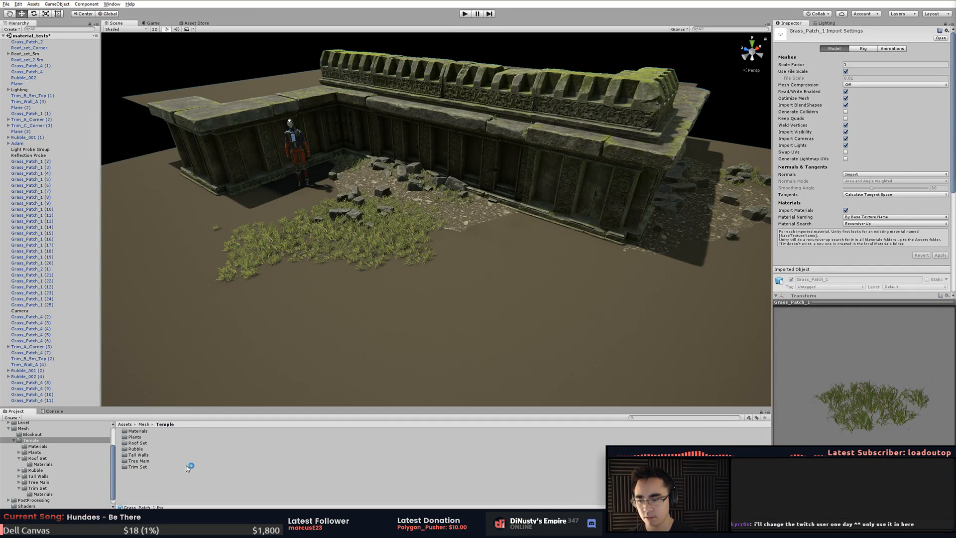
click(154, 444)
click(156, 432)
click(156, 461)
click(155, 466)
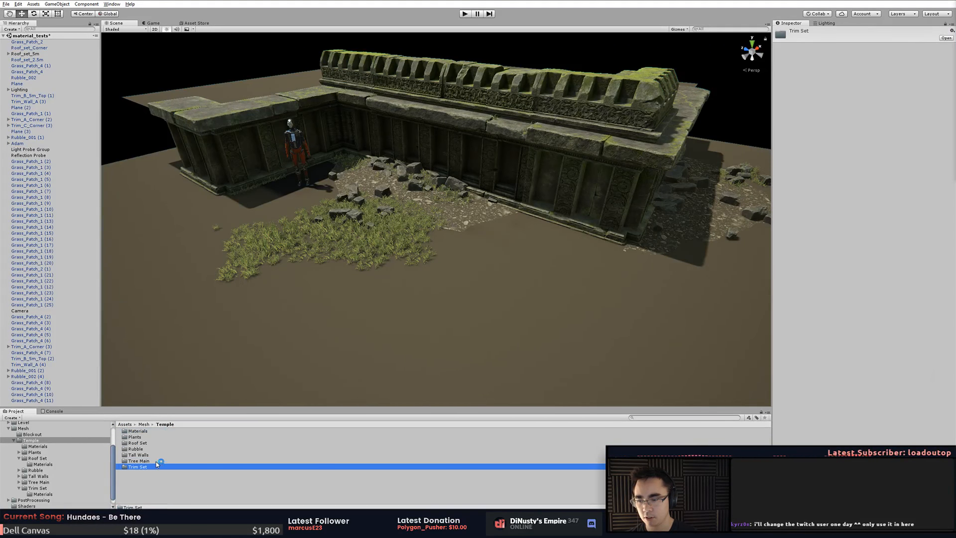
double_click(150, 460)
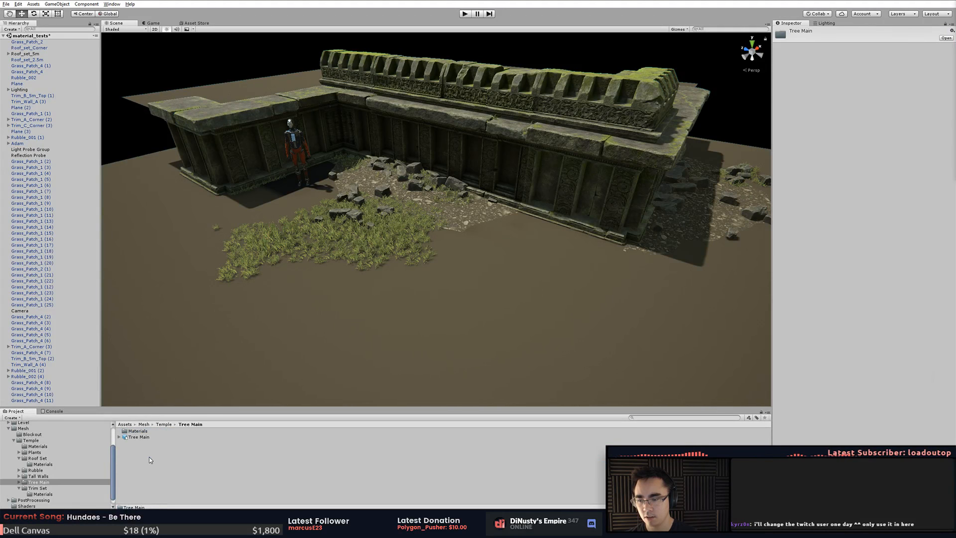
- Place the Tree Main model in the scene near the grass and lower it to a Y position of 0.35
click(128, 436)
drag(127, 436, 294, 303)
mouse_move(369, 295)
right_down()
mouse_move(392, 297)
mouse_move(435, 327)
mouse_move(389, 312)
mouse_move(442, 299)
mouse_move(429, 256)
mouse_move(435, 237)
mouse_move(404, 272)
mouse_move(331, 291)
mouse_move(329, 303)
mouse_move(393, 260)
right_up()
drag(436, 75, 452, 144)
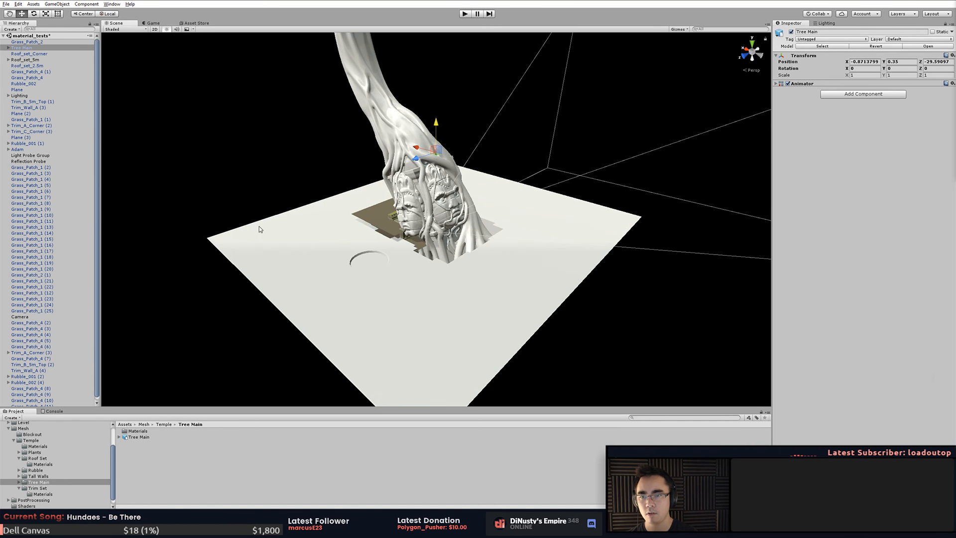
- Vertex-snap the corner of the Tree Main model's floor to the existing ground plane's corner beside the temple walls
key(v)
drag(209, 237, 528, 198)
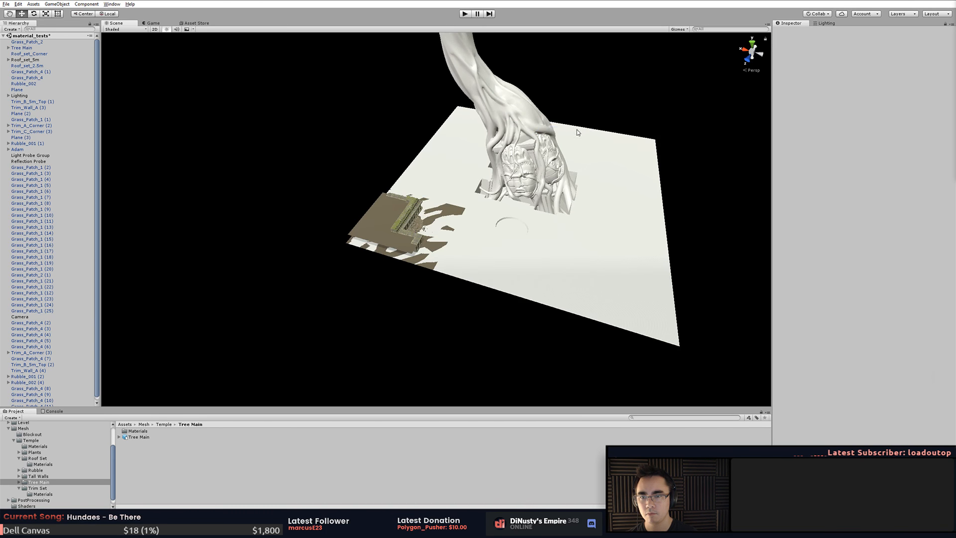
alt+drag(566, 131, 485, 280)
scroll(572, 227, up, 5)
alt+drag(463, 217, 432, 235)
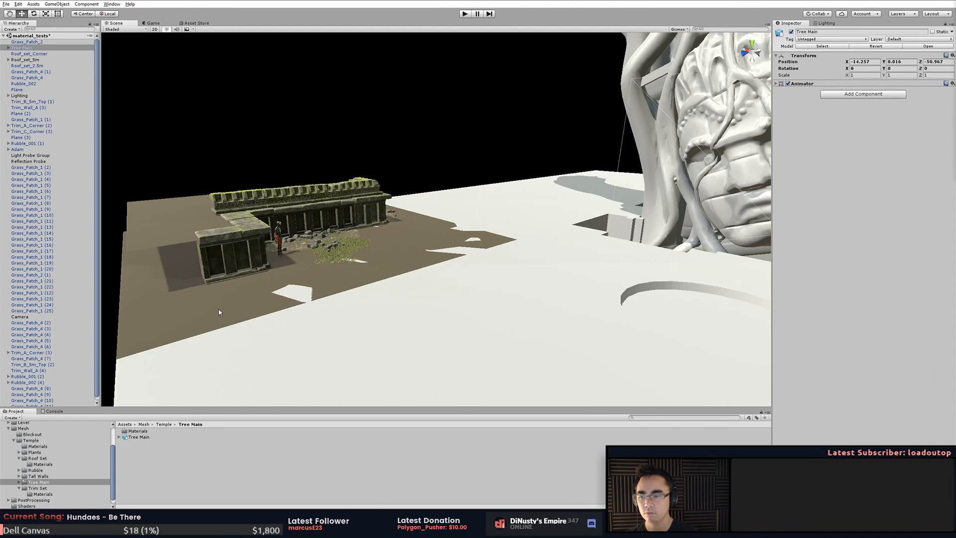
alt+drag(356, 352, 688, 165)
- Find the Grey material used on the old ground plane and apply it to the Tree Main floor
click(302, 291)
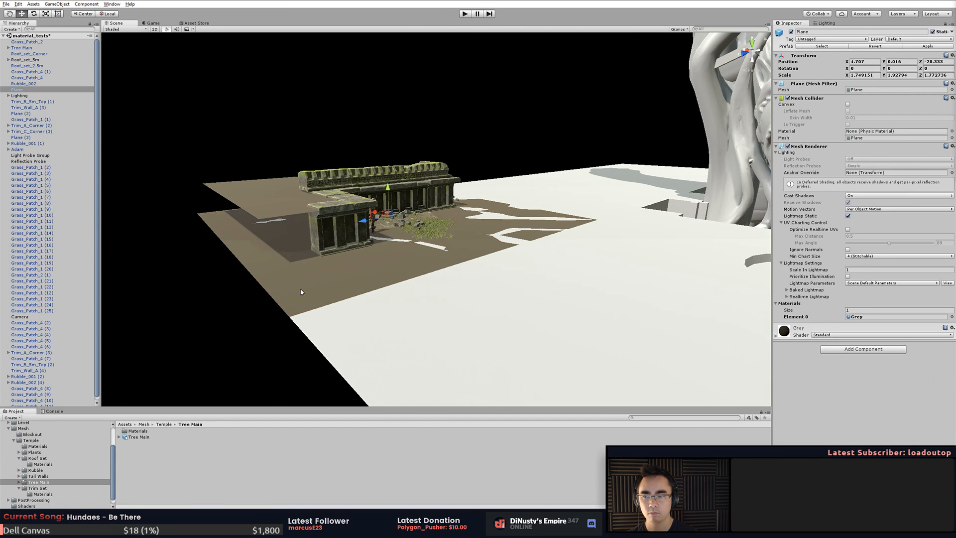
click(589, 306)
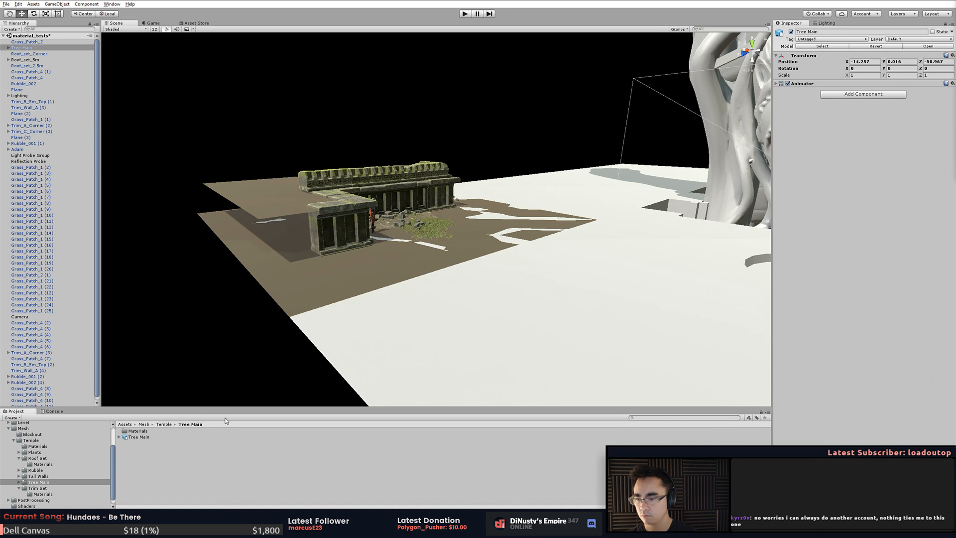
click(646, 445)
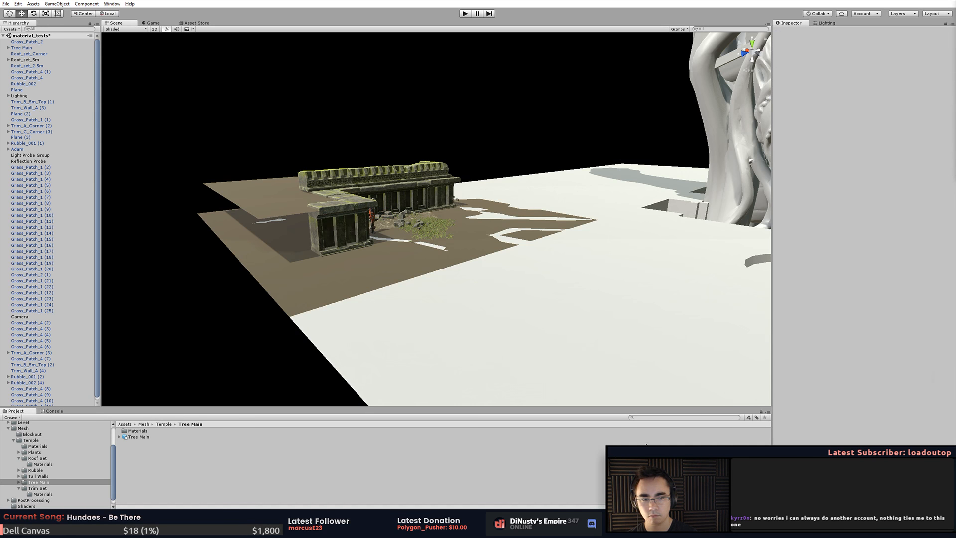
click(679, 417)
text(gre)
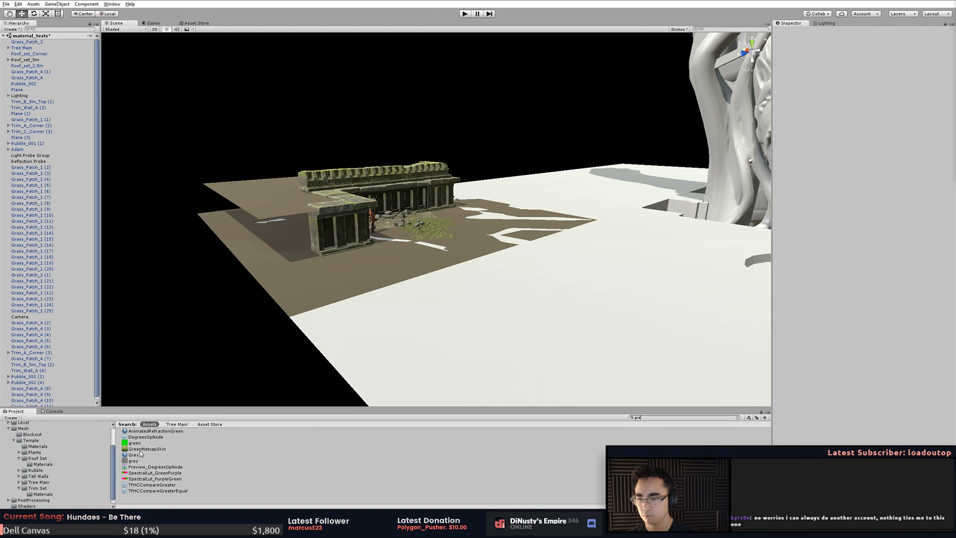
drag(142, 463, 434, 365)
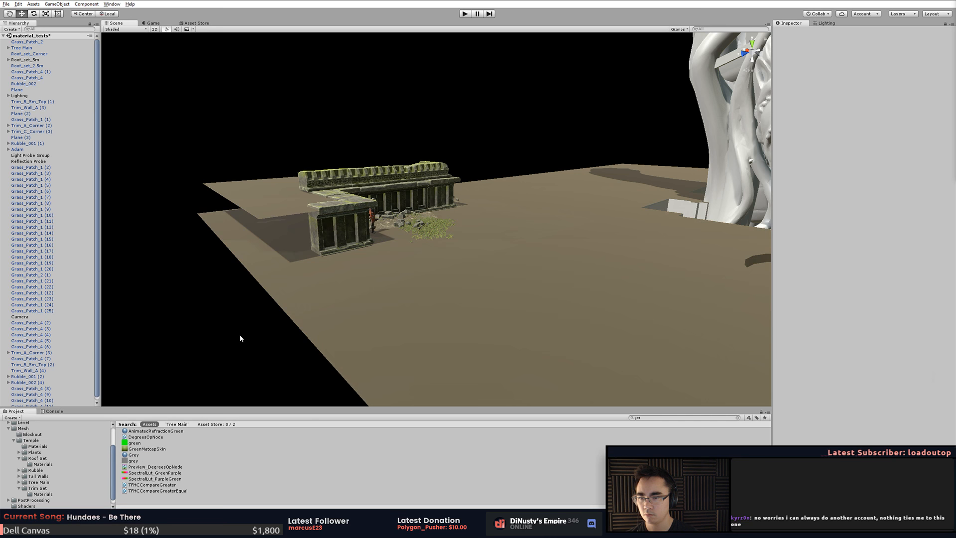
- Delete the old ground Plane that overlaps the Tree Main floor beneath the temple walls
click(249, 257)
key(Delete)
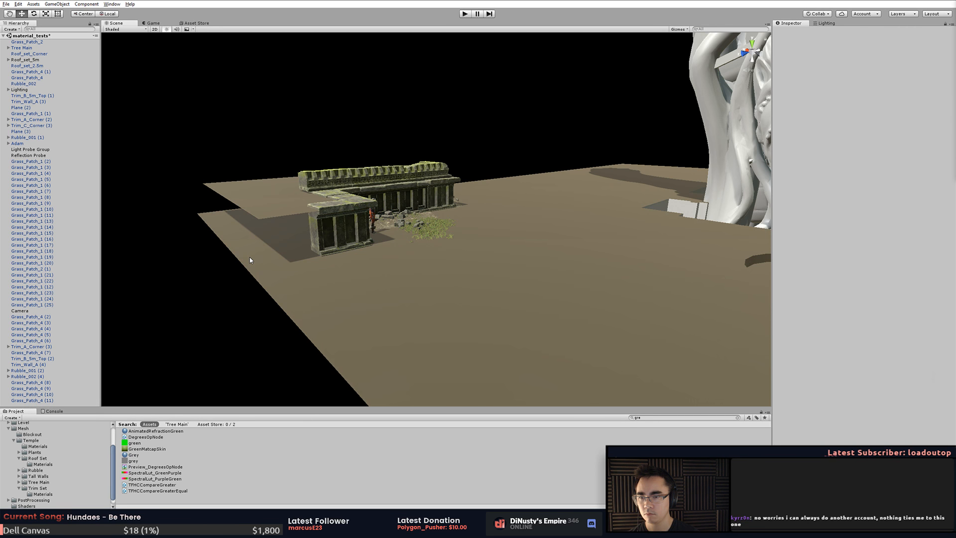
click(250, 258)
click(233, 347)
- Apply the Grey material to the pit around the base of the tree
alt+drag(443, 343, 260, 383)
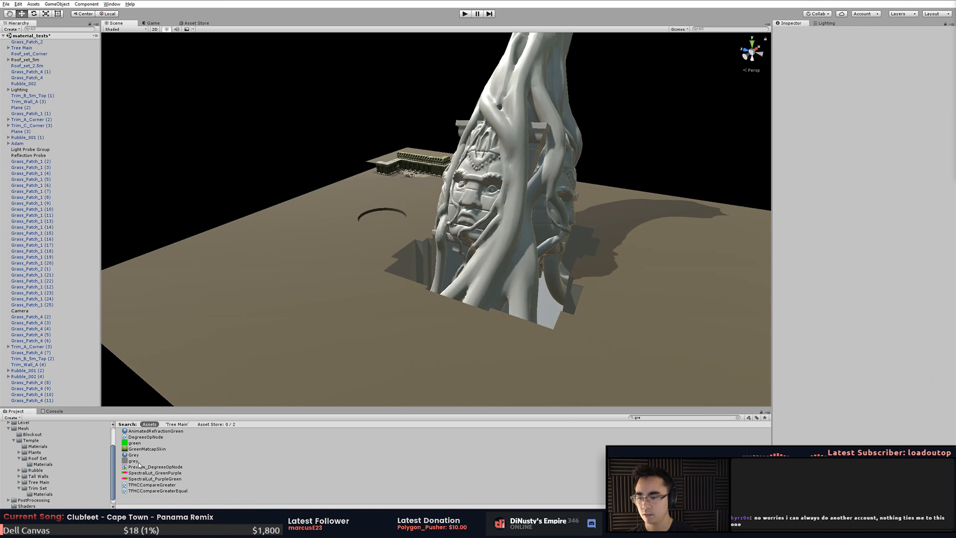
alt+drag(419, 259, 500, 310)
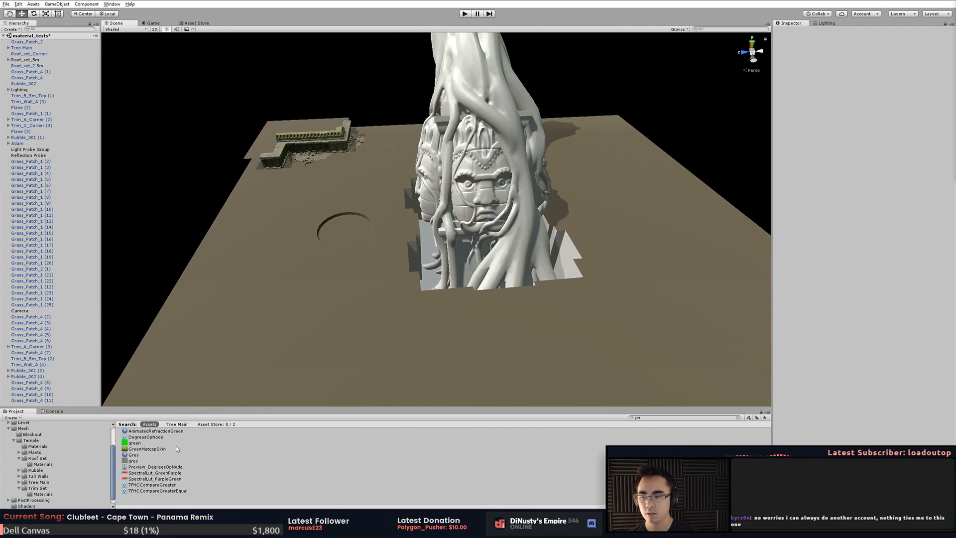
click(132, 462)
click(141, 455)
drag(142, 455, 425, 258)
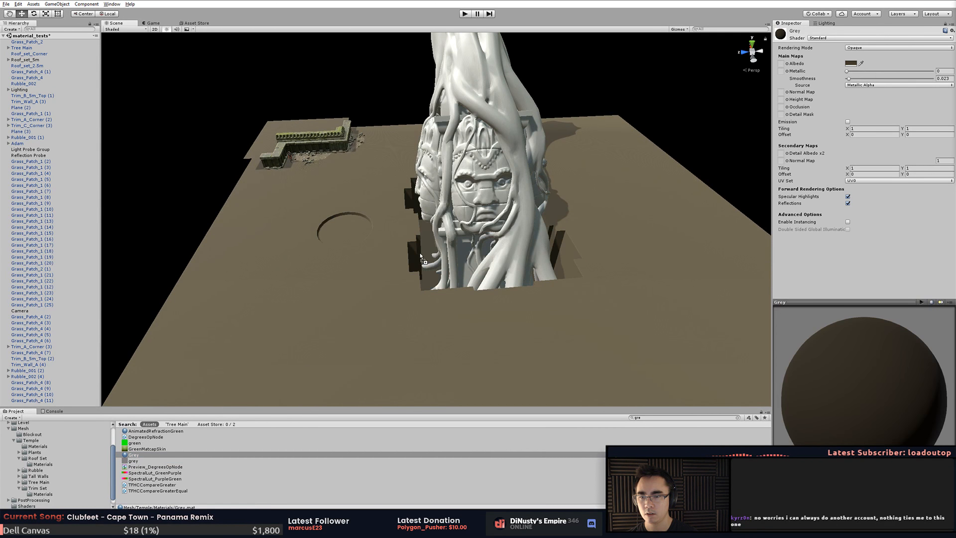
alt+drag(285, 302, 365, 259)
click(265, 162)
middle_drag(264, 163, 313, 205)
alt+drag(279, 383, 314, 387)
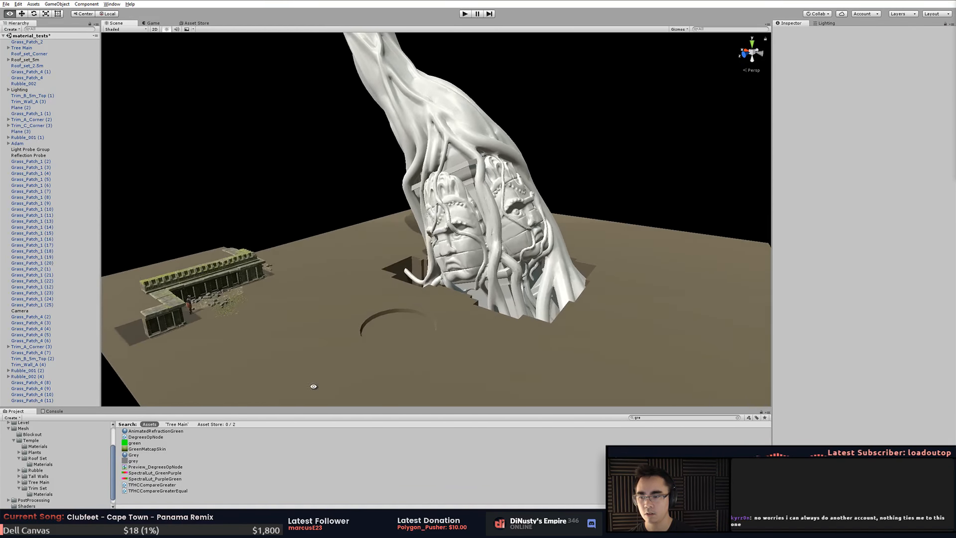
middle_drag(336, 367, 391, 343)
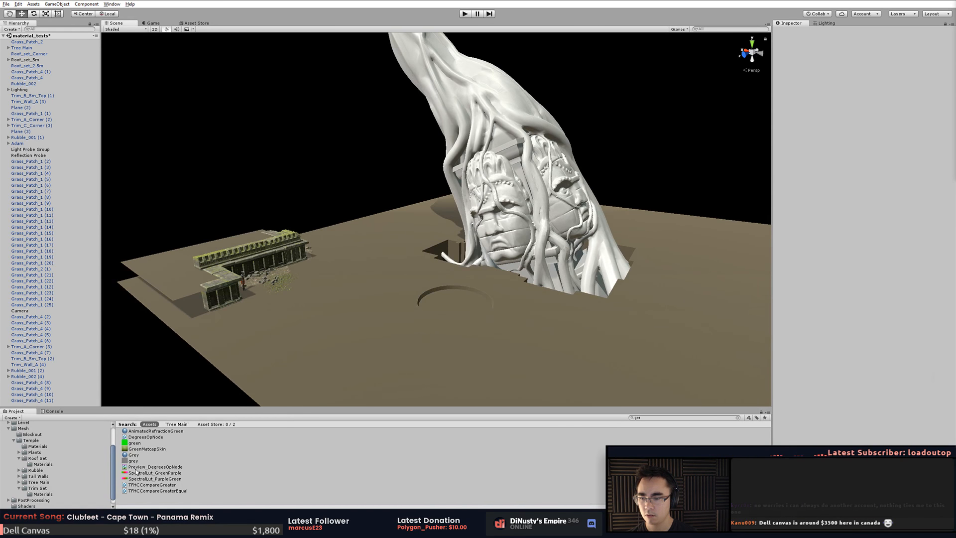
alt+drag(535, 282, 470, 308)
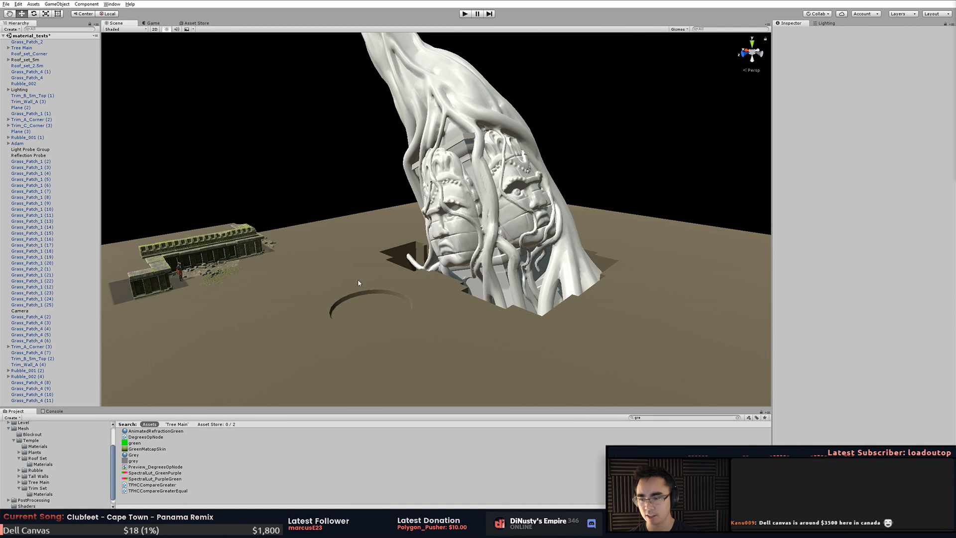
- Replace the project asset search term with grey
click(657, 417)
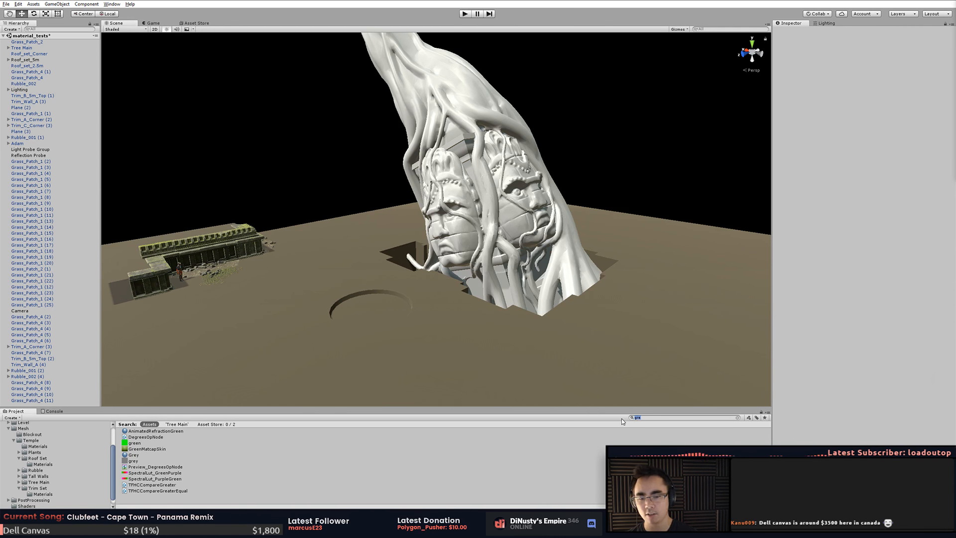
key(BackSpace)
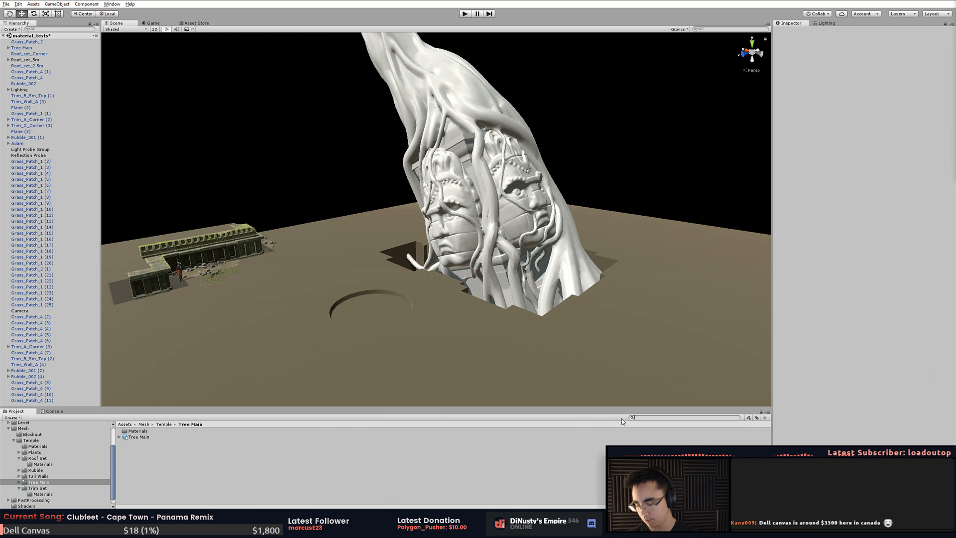
text(gr)
key(BackSpace)
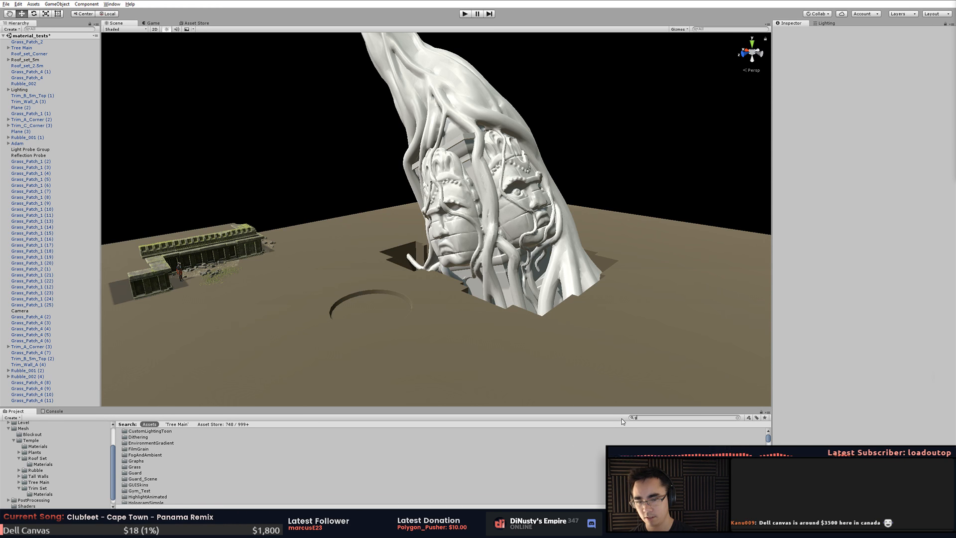
text(rey)
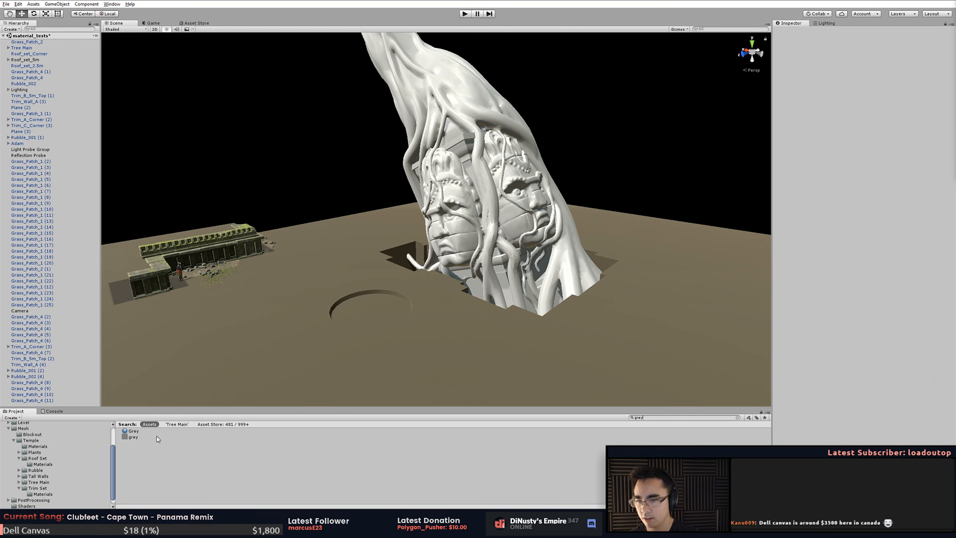
- Select the Tree Main model and expand it in the hierarchy down to the two Face mesh parts
alt+drag(452, 315, 516, 314)
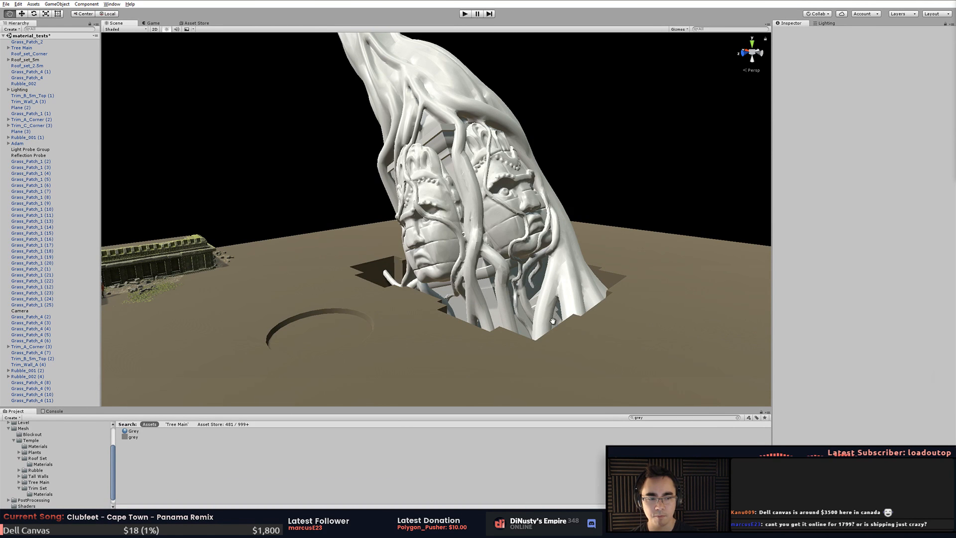
alt+drag(554, 322, 531, 298)
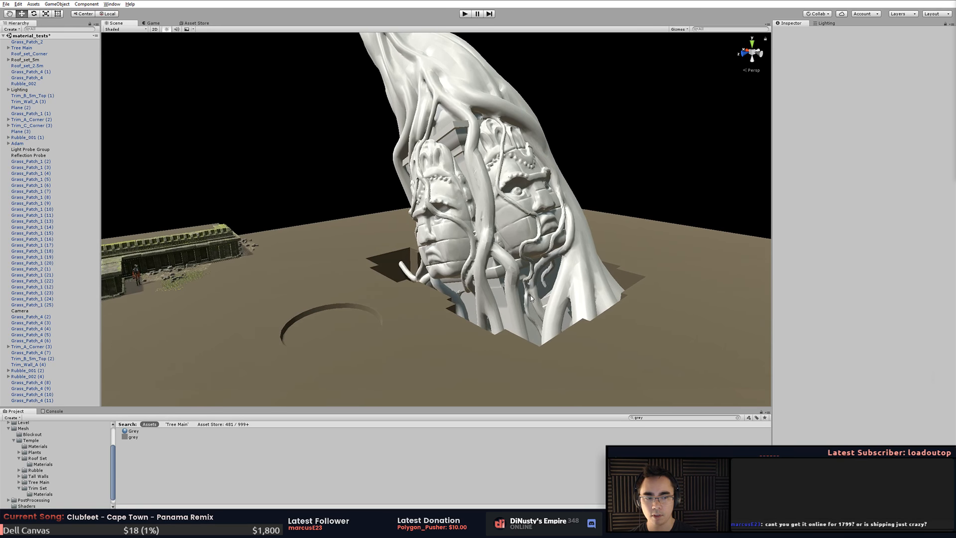
click(418, 228)
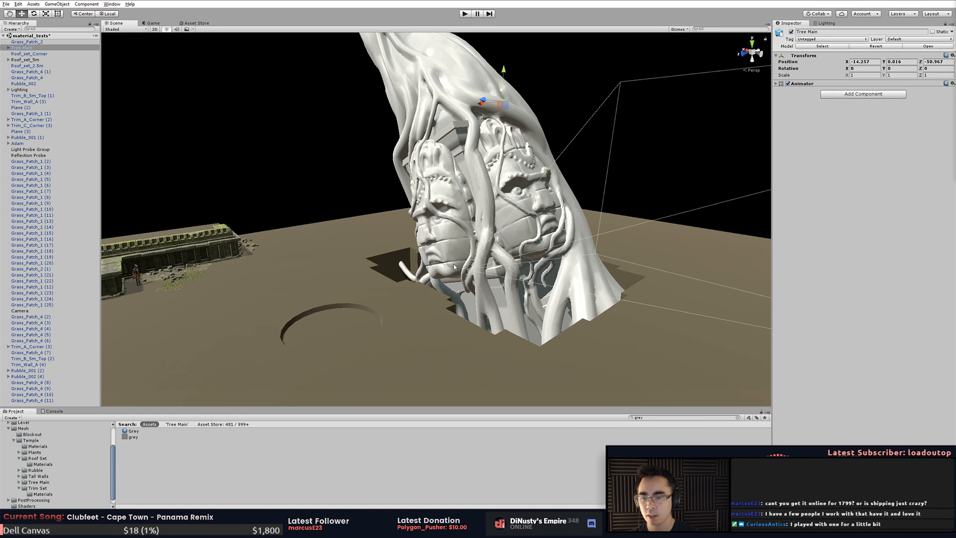
click(341, 200)
click(430, 299)
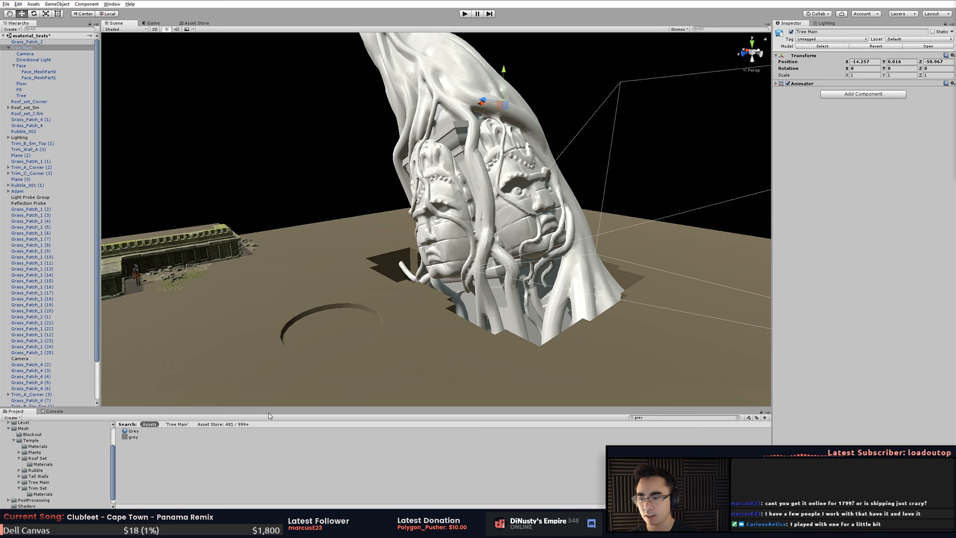
click(286, 169)
click(302, 252)
- Delete the imported Camera and Directional Light from Tree Main, accepting the loss of the prefab connection
alt+drag(370, 250, 424, 291)
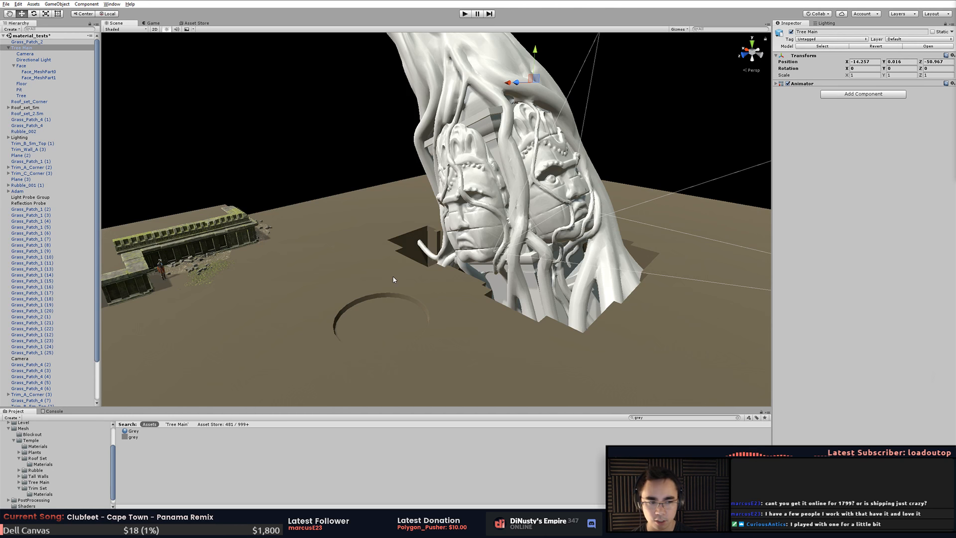
alt+drag(516, 292, 480, 274)
click(398, 162)
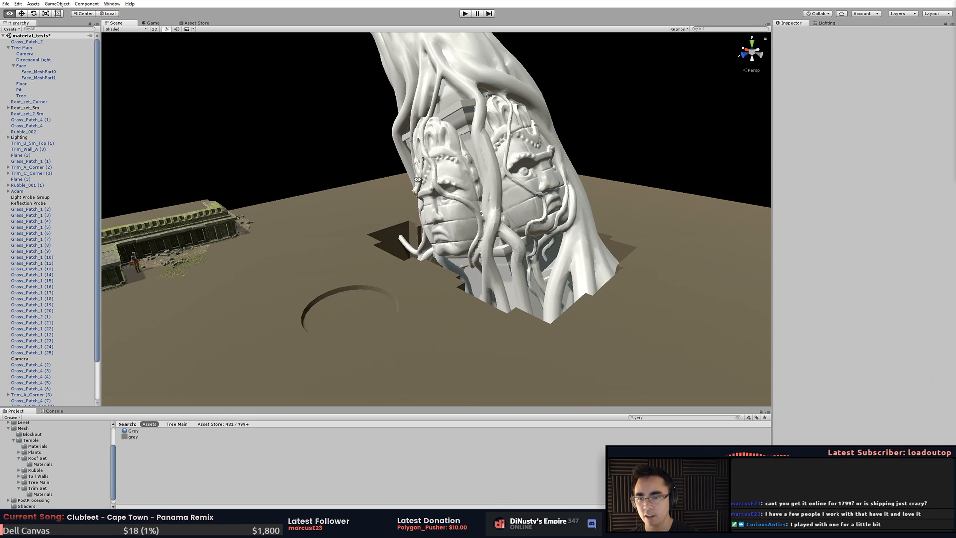
middle_drag(424, 190, 377, 170)
alt+drag(378, 171, 402, 186)
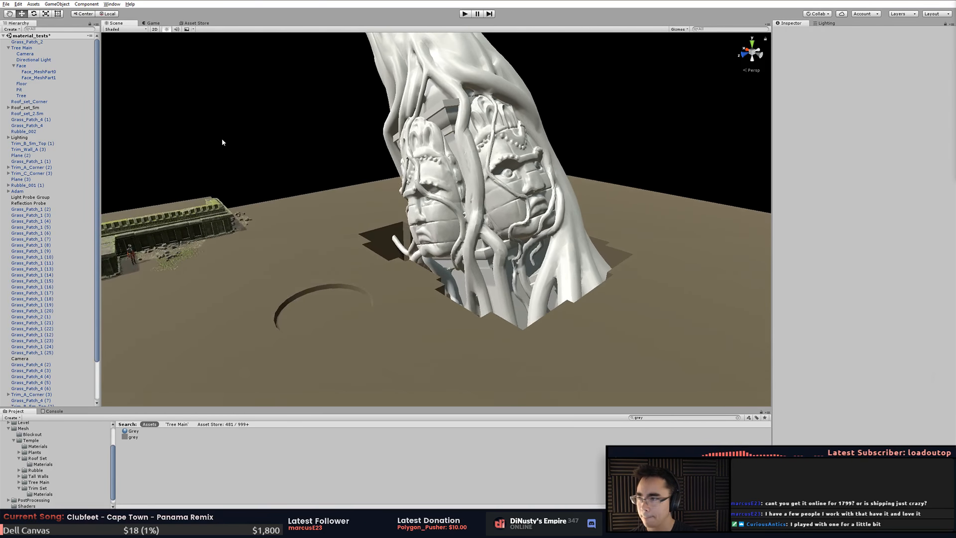
click(418, 285)
click(33, 53)
key(Delete)
key(Return)
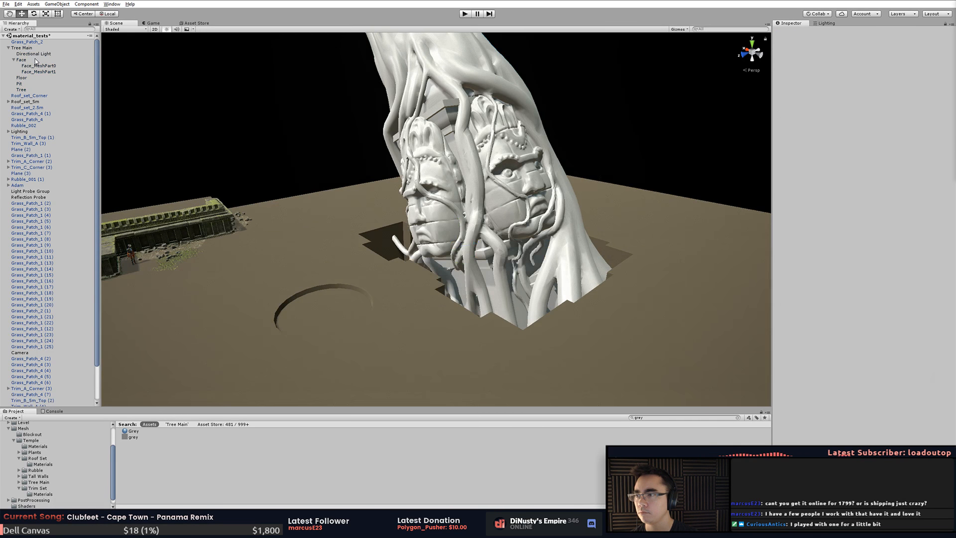
click(38, 54)
key(Delete)
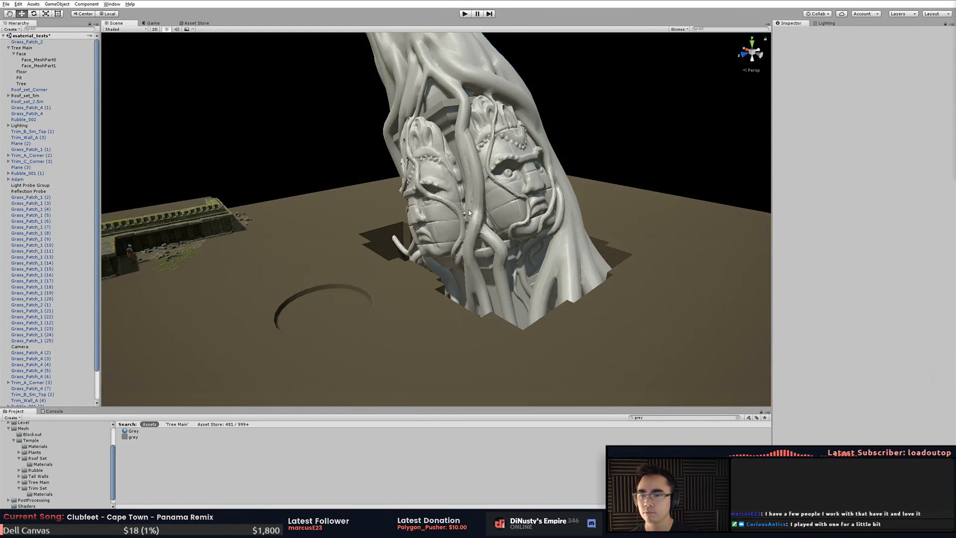
- Check the Tree mesh's properties and collapse the Face group in the hierarchy
click(469, 213)
alt+drag(469, 213, 559, 200)
click(540, 133)
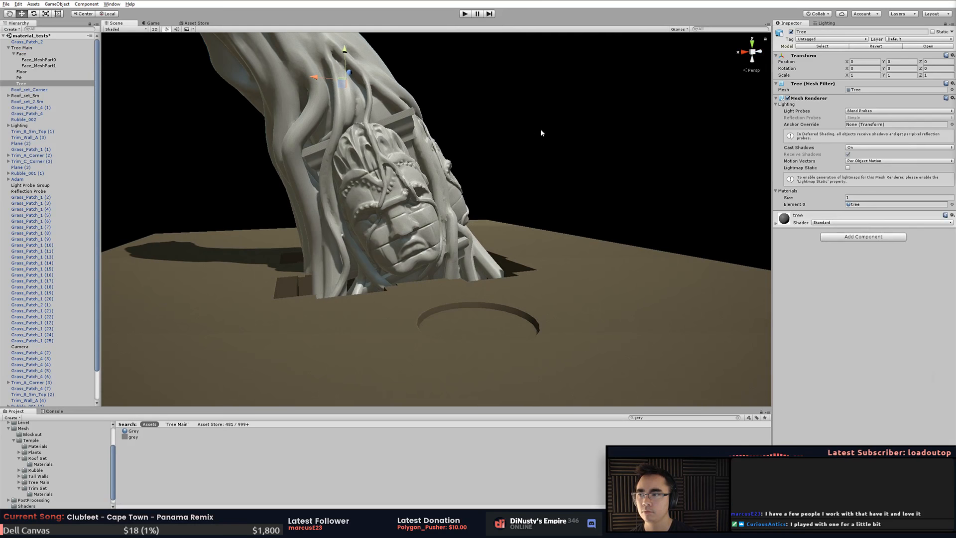
click(17, 55)
click(14, 54)
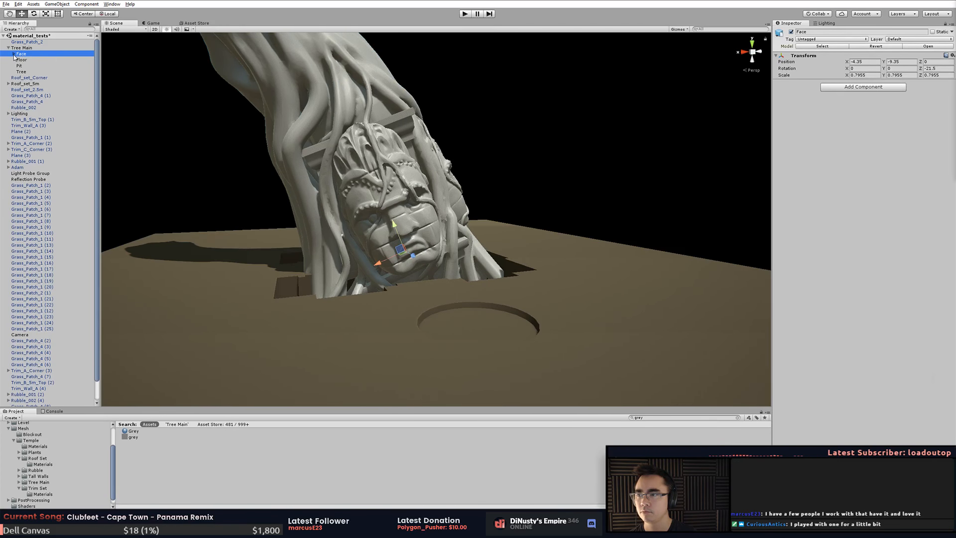
click(168, 86)
alt+drag(234, 204, 325, 128)
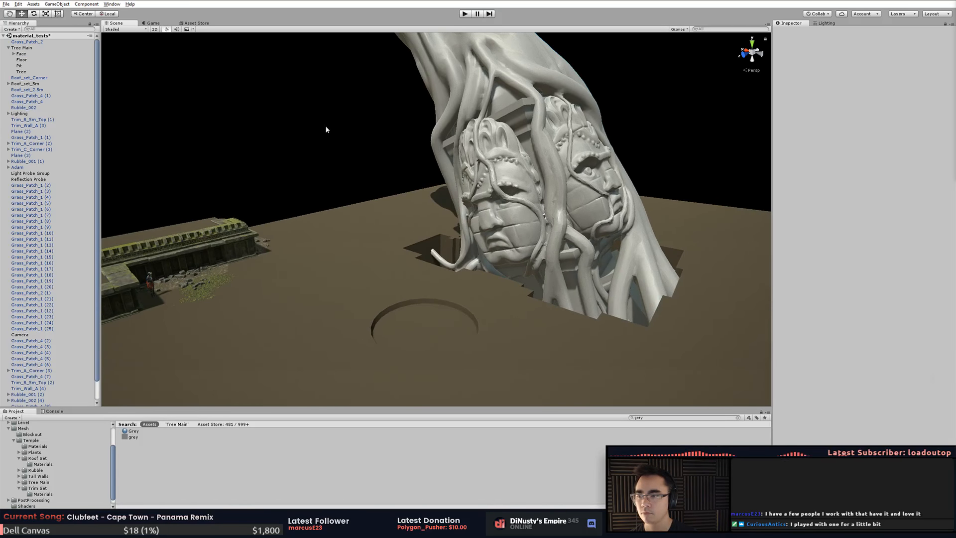
- Search the project assets for stone and look at the Temple_Stone_D texture entry
click(647, 418)
text(stone)
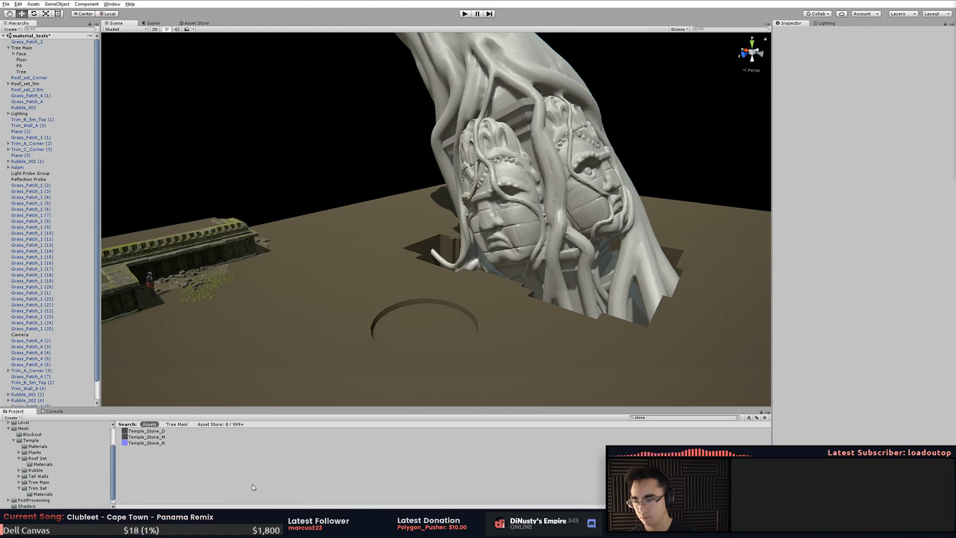
click(149, 431)
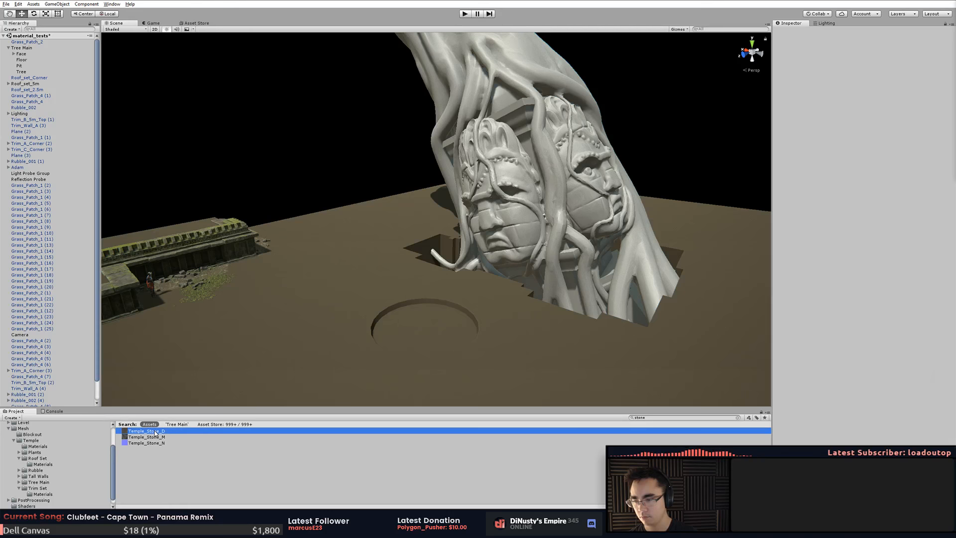
click(154, 457)
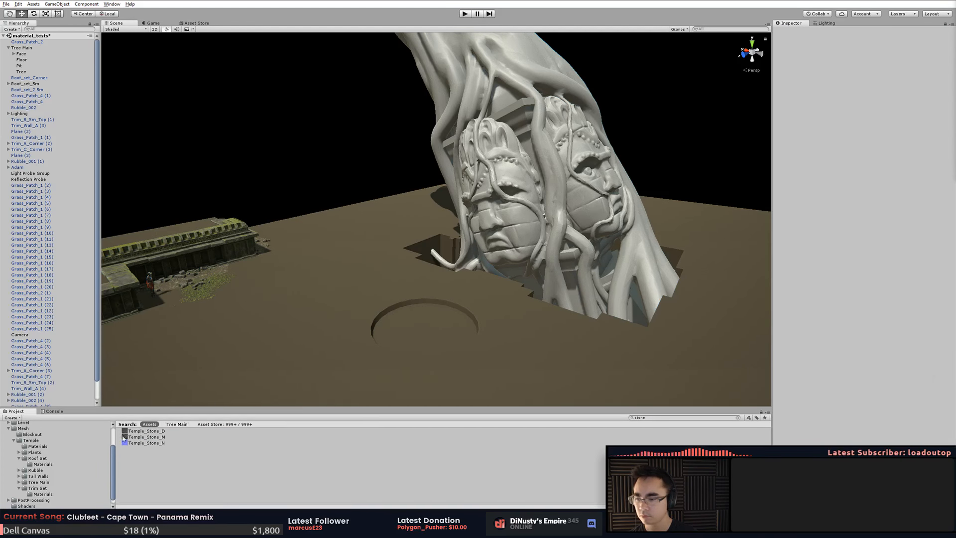
- Leave the asset search and open the AmplifyShaderEditor folder
click(70, 441)
click(70, 447)
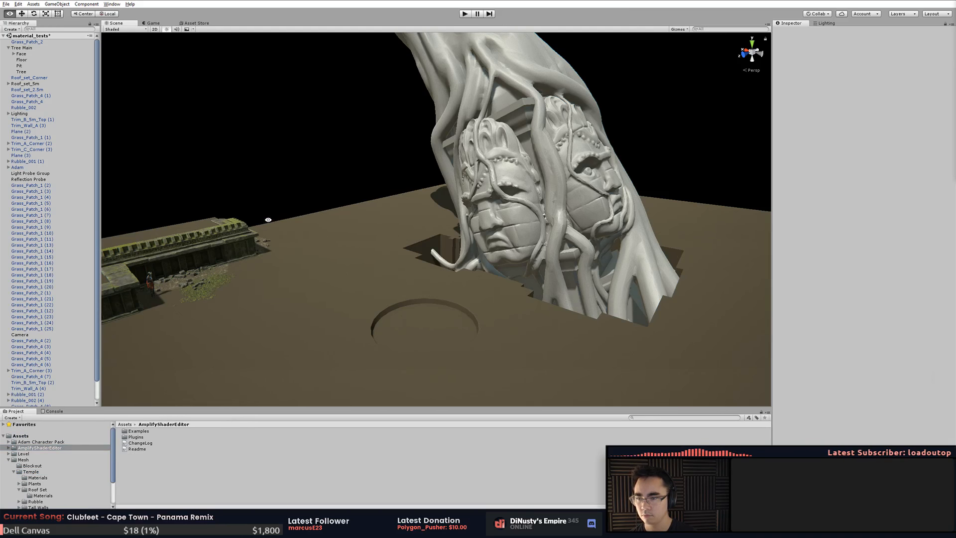
alt+drag(267, 219, 398, 219)
middle_drag(399, 219, 594, 220)
alt+drag(594, 220, 623, 271)
middle_drag(622, 271, 337, 260)
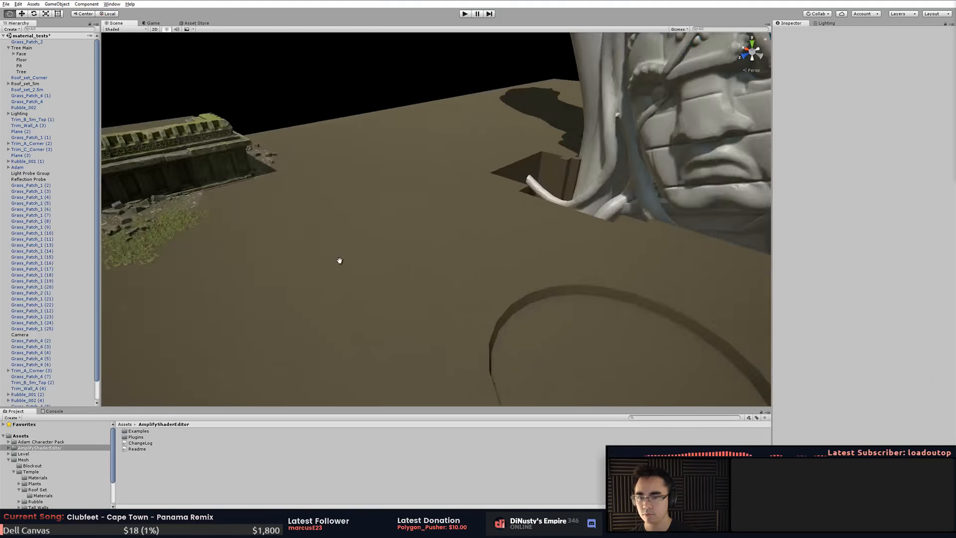
alt+drag(338, 261, 521, 292)
middle_drag(521, 292, 574, 303)
alt+drag(574, 303, 596, 306)
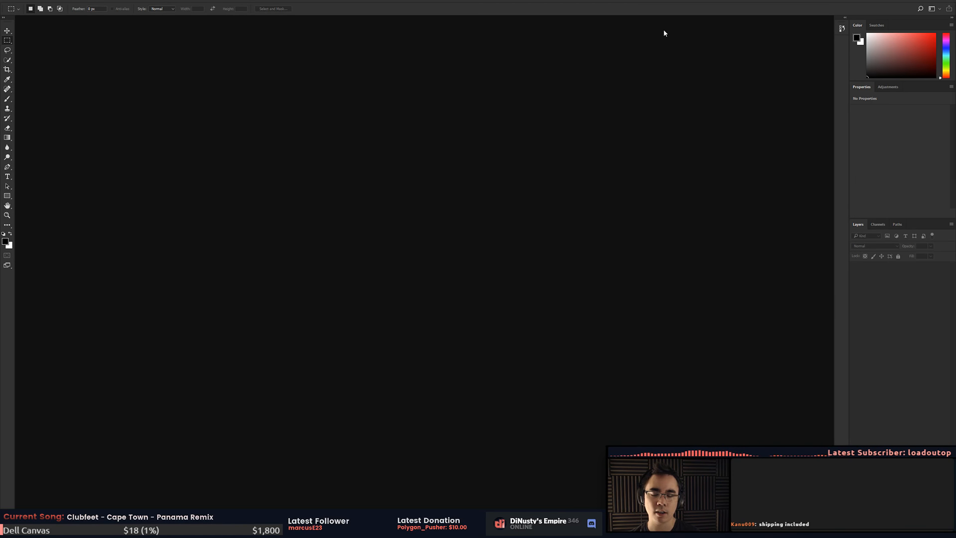
click(28, 1)
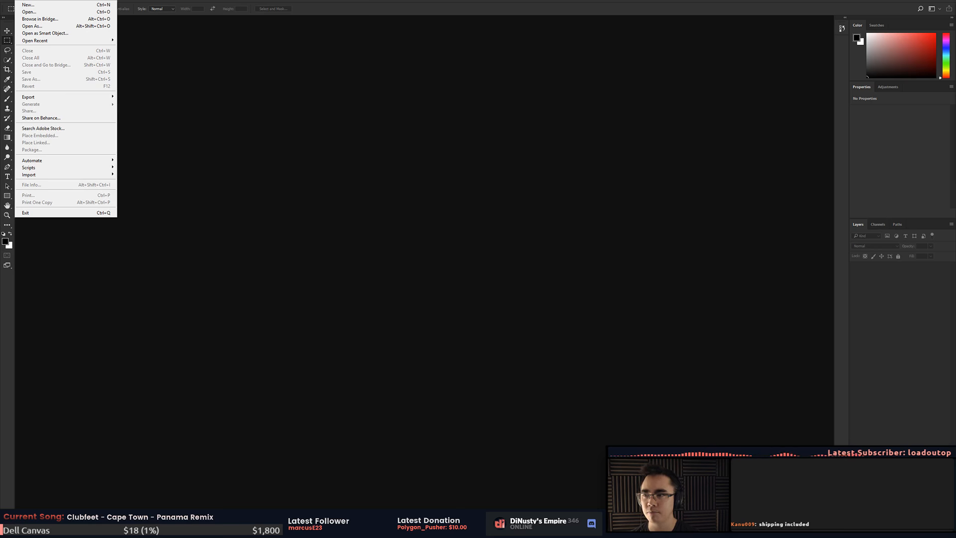
click(32, 0)
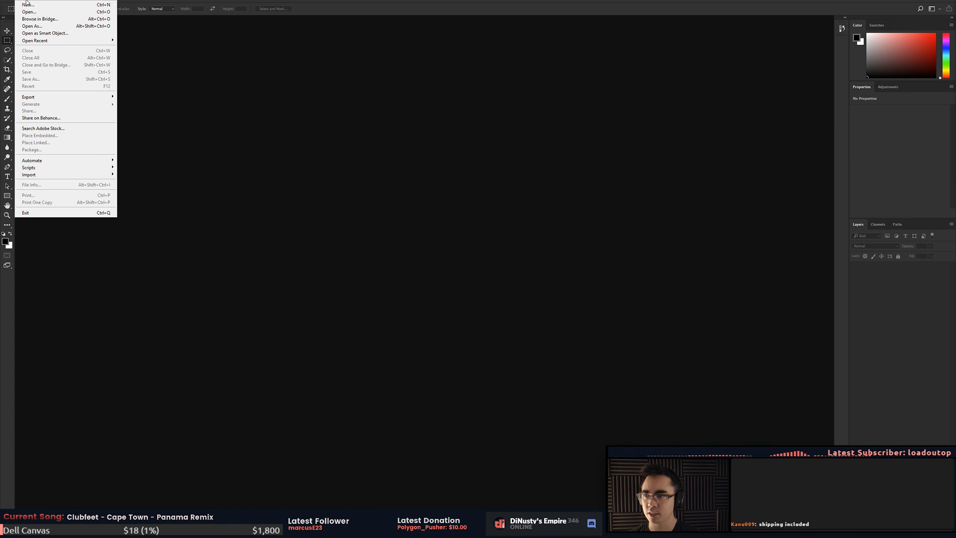
click(50, 12)
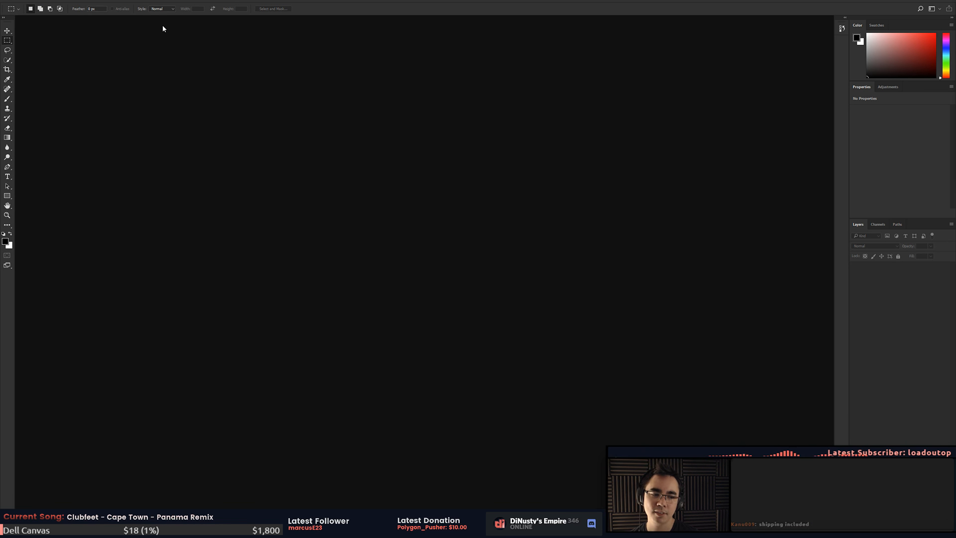
click(24, 1)
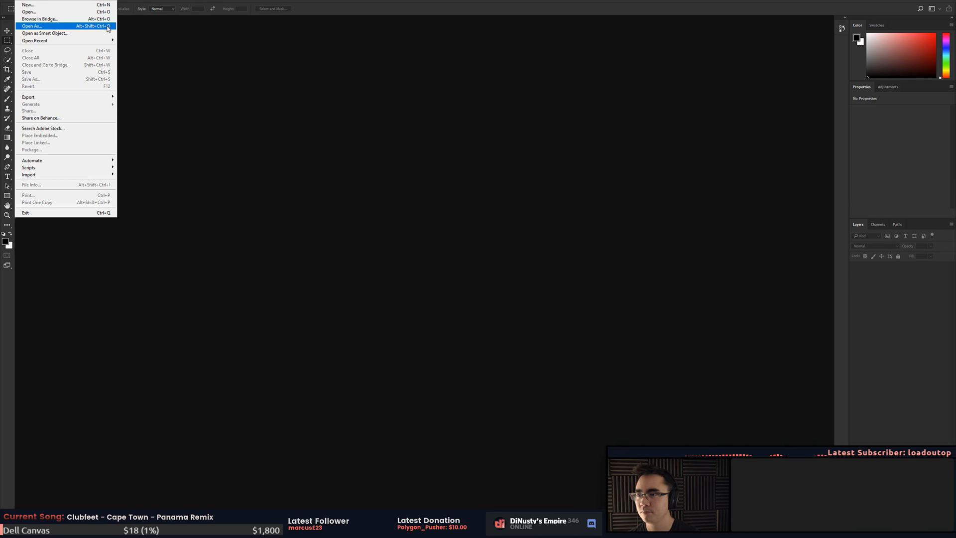
click(131, 23)
click(16, 1)
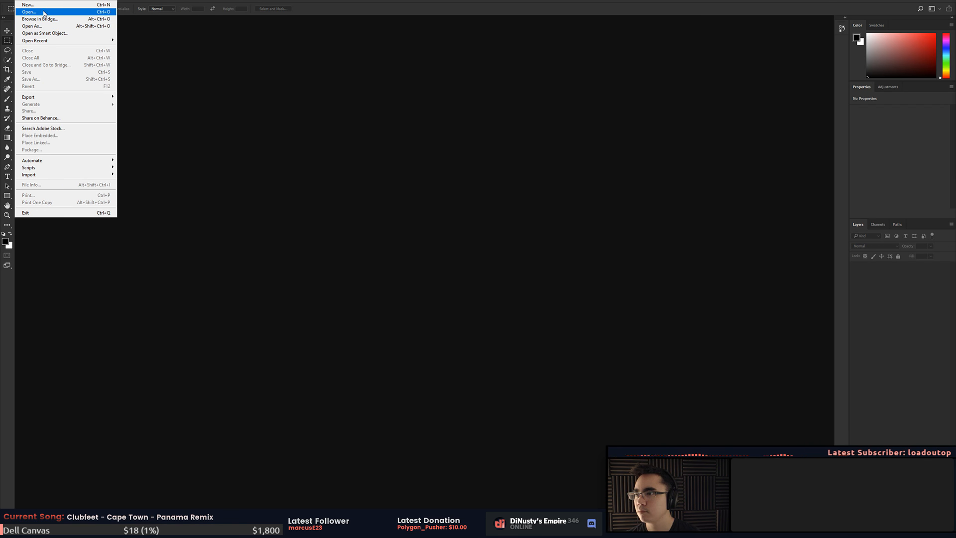
click(28, 5)
key(Tab)
key(Tab)
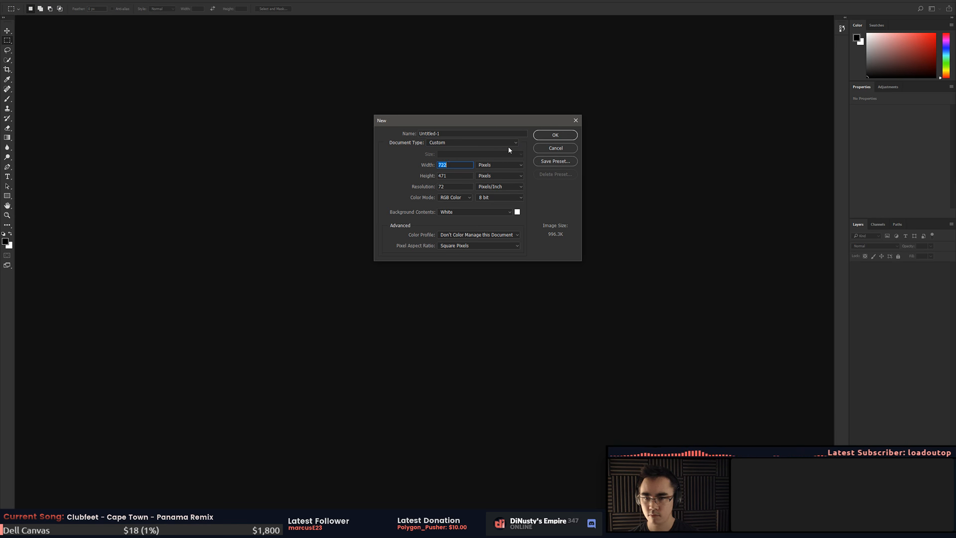
click(545, 148)
click(31, 0)
mouse_move(22, 0)
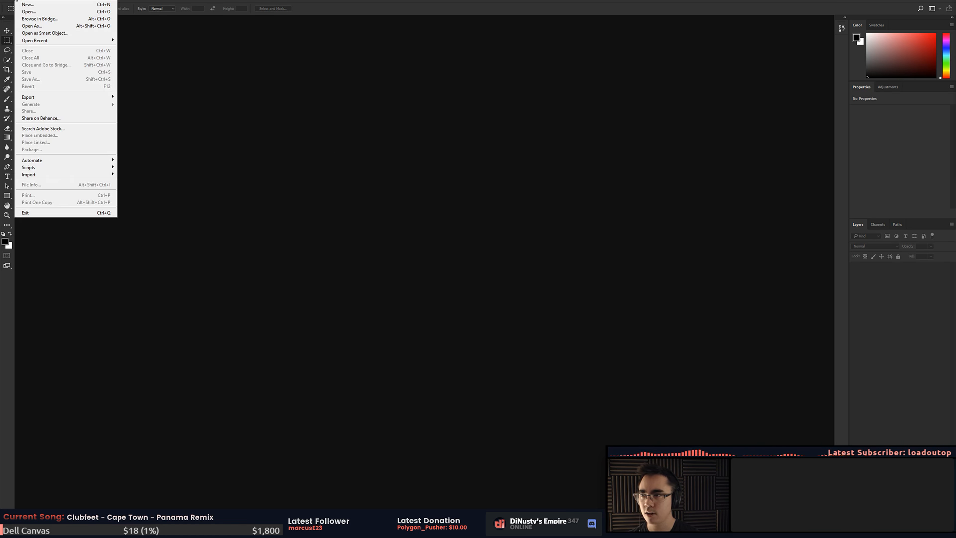
click(45, 13)
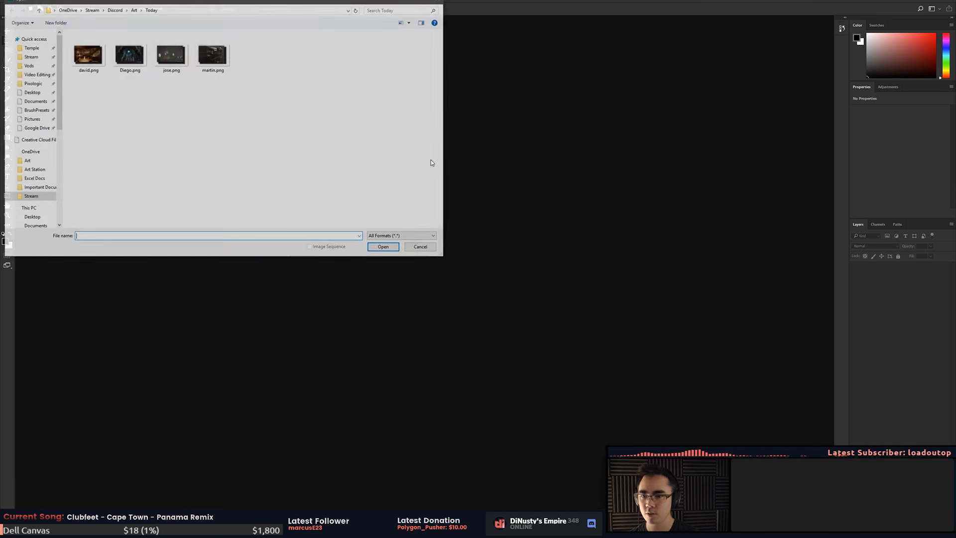
key(Escape)
- Create a new Photoshop document of type Artboard, 1242 by 2208 pixels, with a white background
click(21, 1)
click(26, 5)
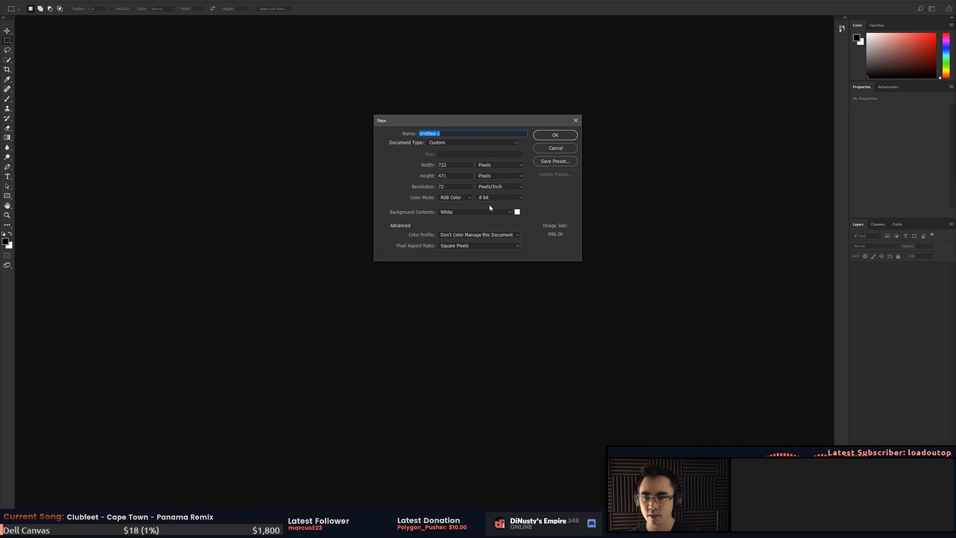
click(490, 209)
click(490, 213)
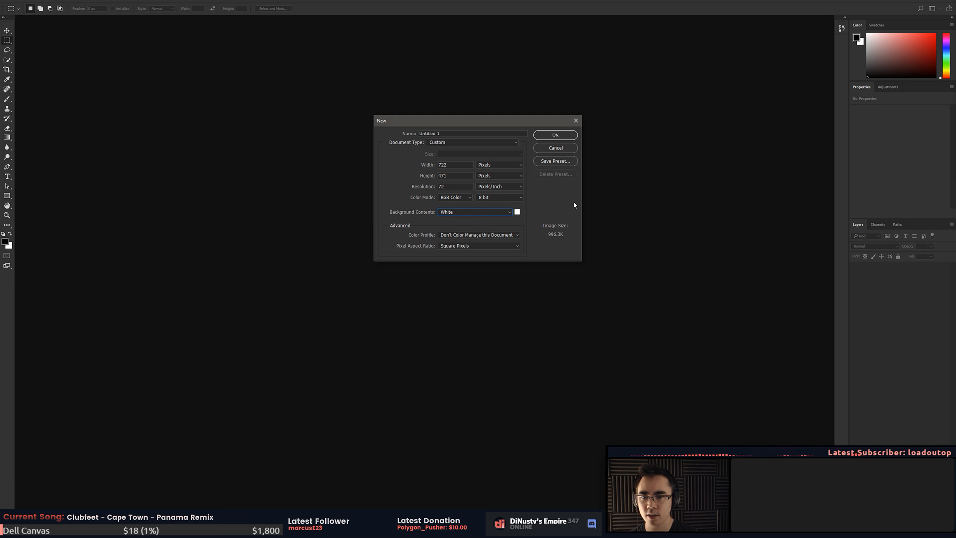
click(492, 143)
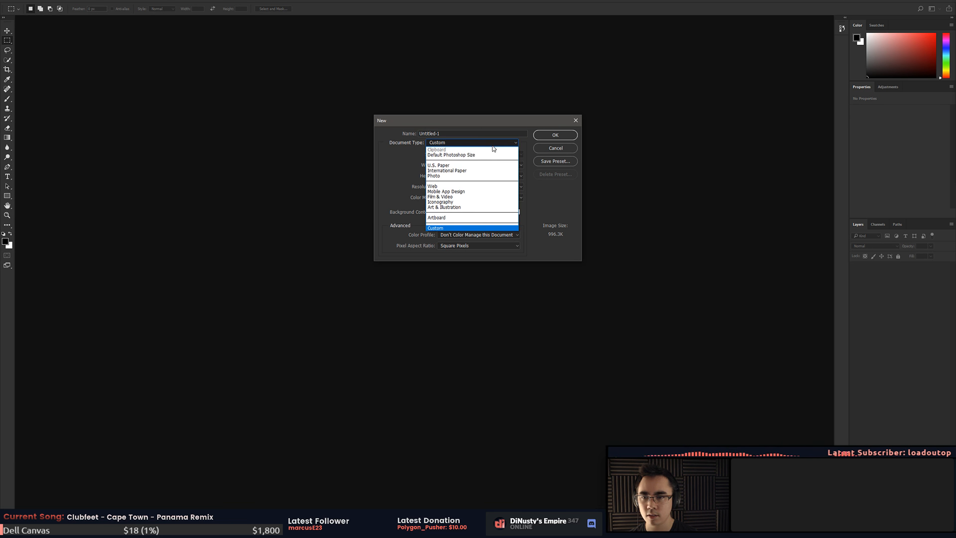
click(461, 218)
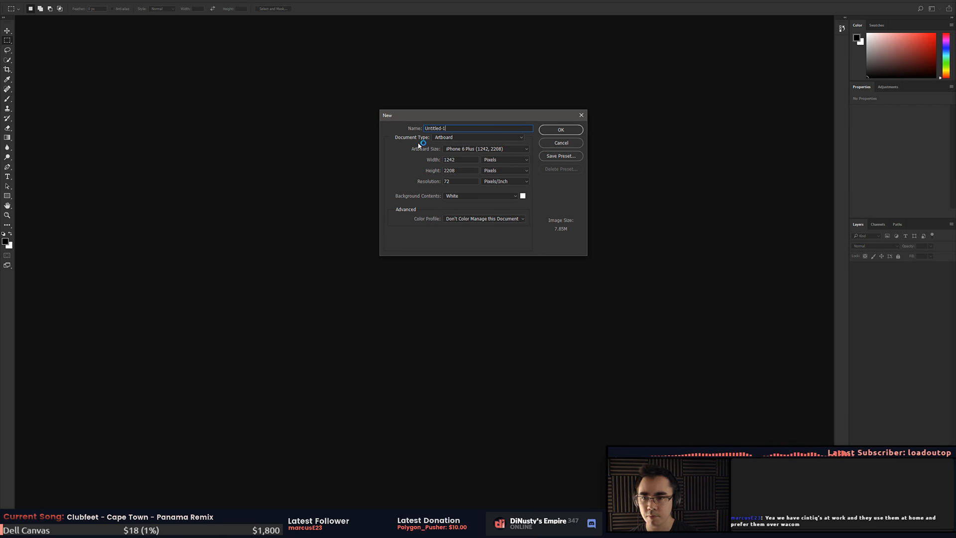
click(557, 131)
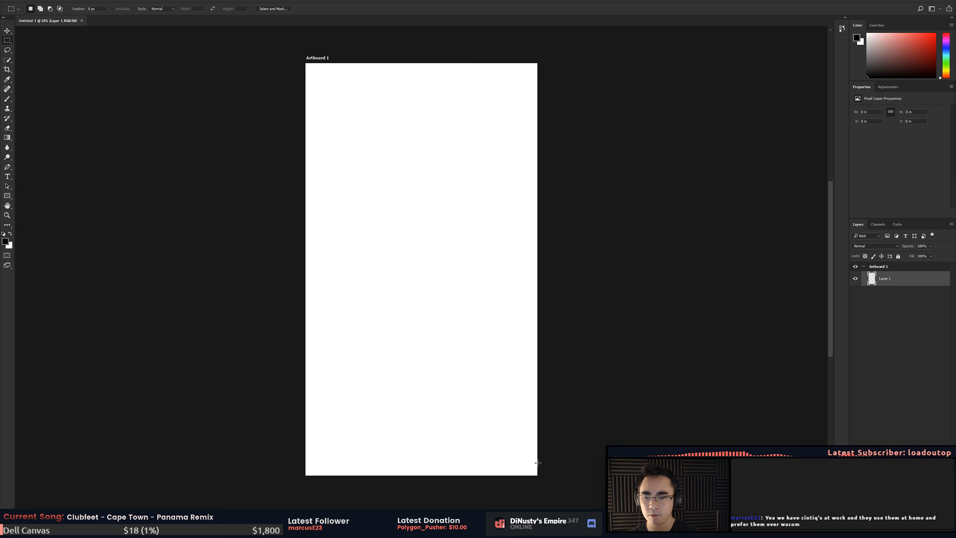
- Resize Artboard 1 with the Artboard tool to a landscape format of about 1078 by 650 px
click(7, 32)
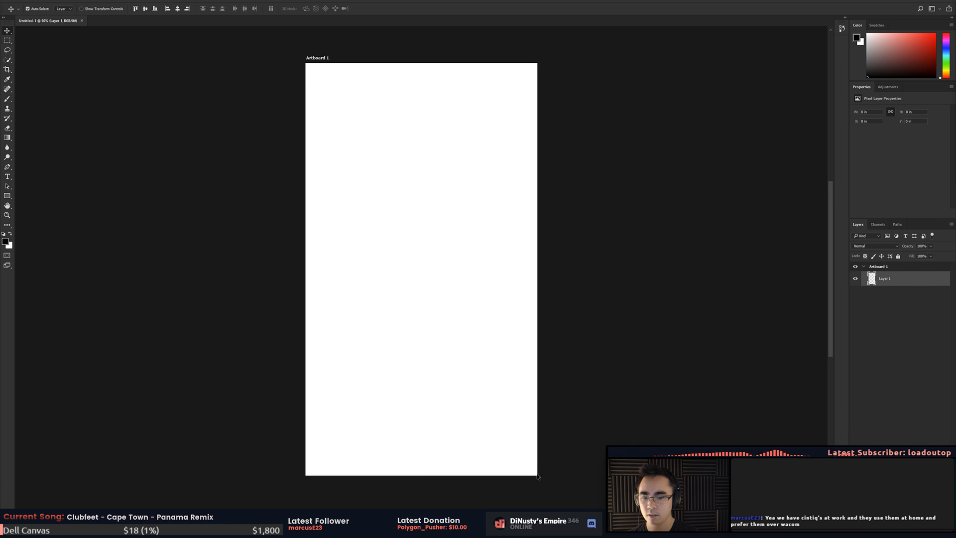
key(shift+v)
drag(537, 477, 588, 147)
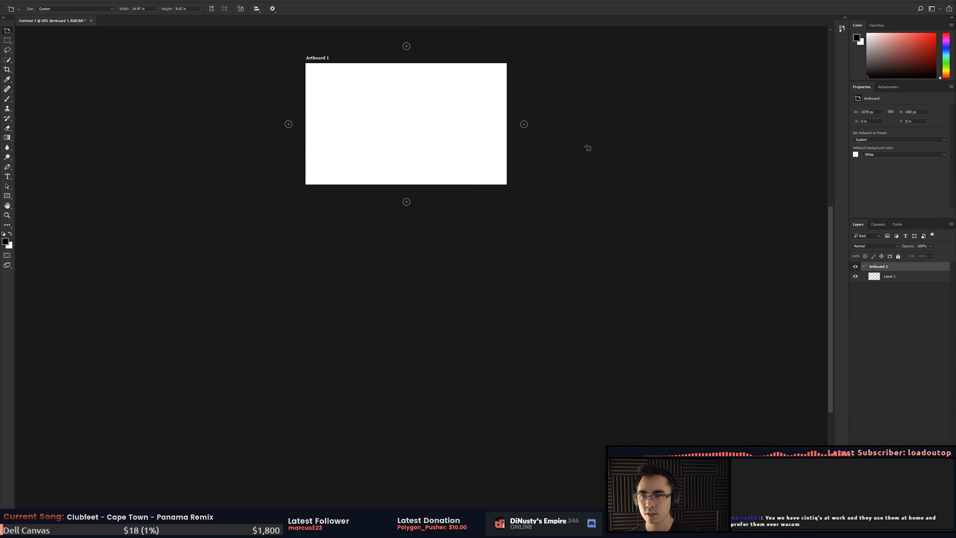
click(591, 160)
- Fill Layer 1 of the artboard with black, undoing the accidental deletion of the layer
key(ctrl+plus)
drag(468, 79, 413, 225)
key(ctrl+plus)
key(ctrl+plus)
key(ctrl+minus)
drag(521, 246, 561, 252)
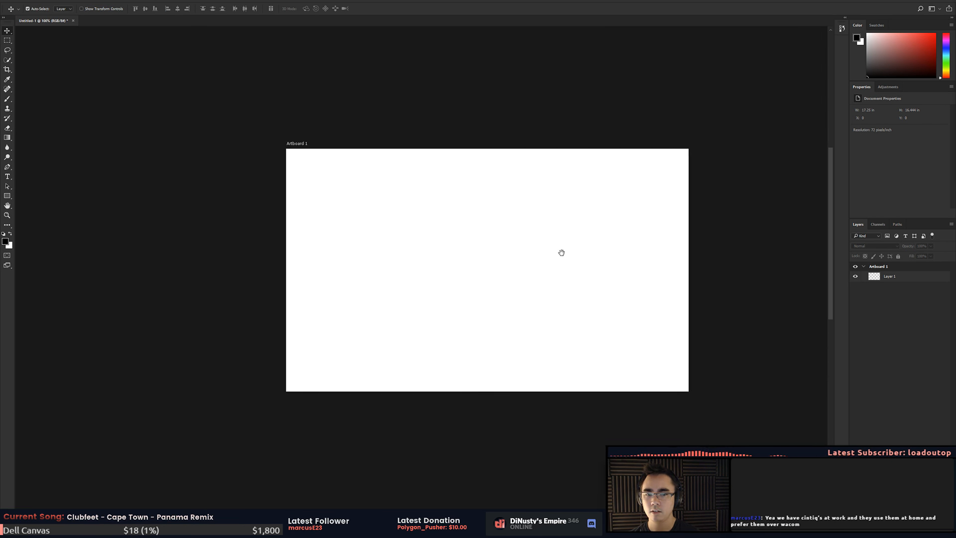
right_click(491, 236)
click(877, 276)
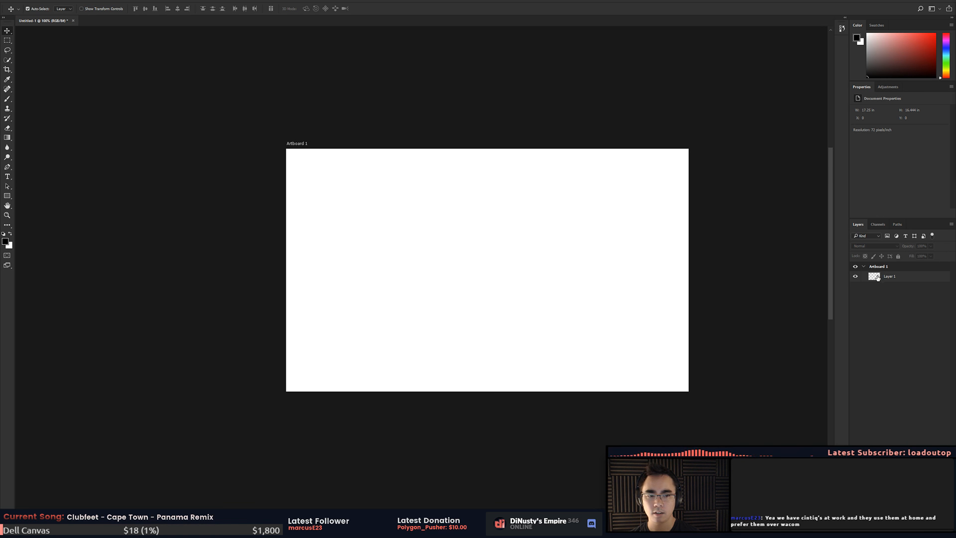
key(ctrl+BackSpace)
key(x)
key(Delete)
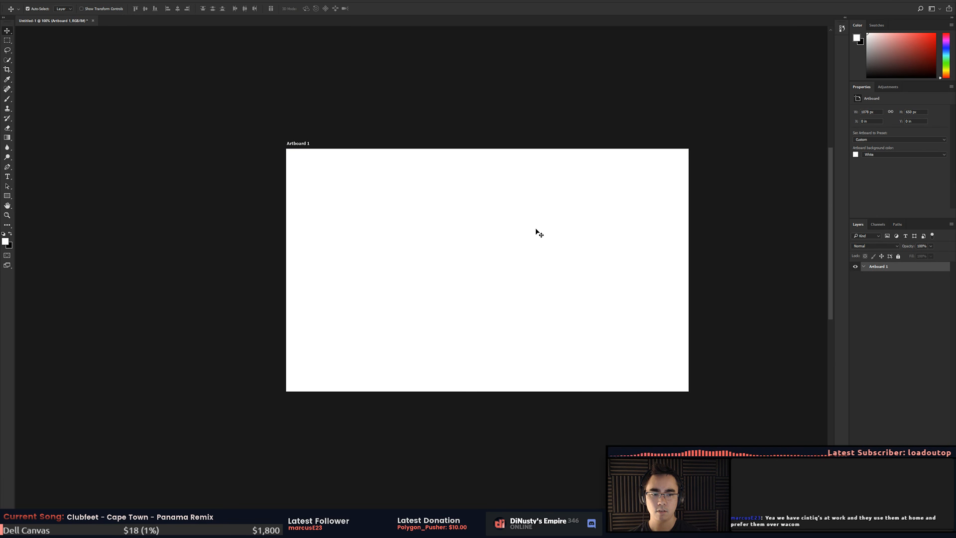
key(ctrl+z)
key(ctrl+BackSpace)
drag(619, 293, 588, 294)
click(12, 40)
key(ctrl+plus)
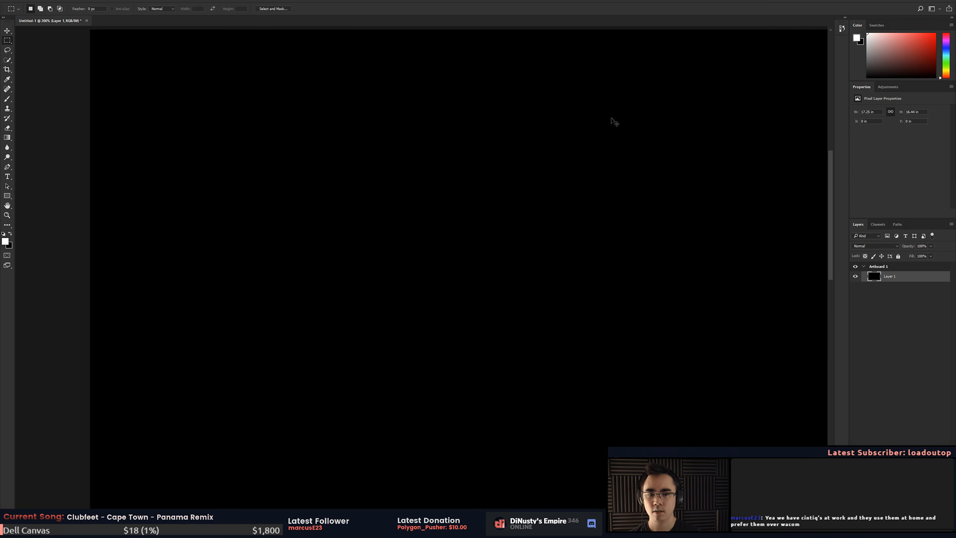
key(ctrl+minus)
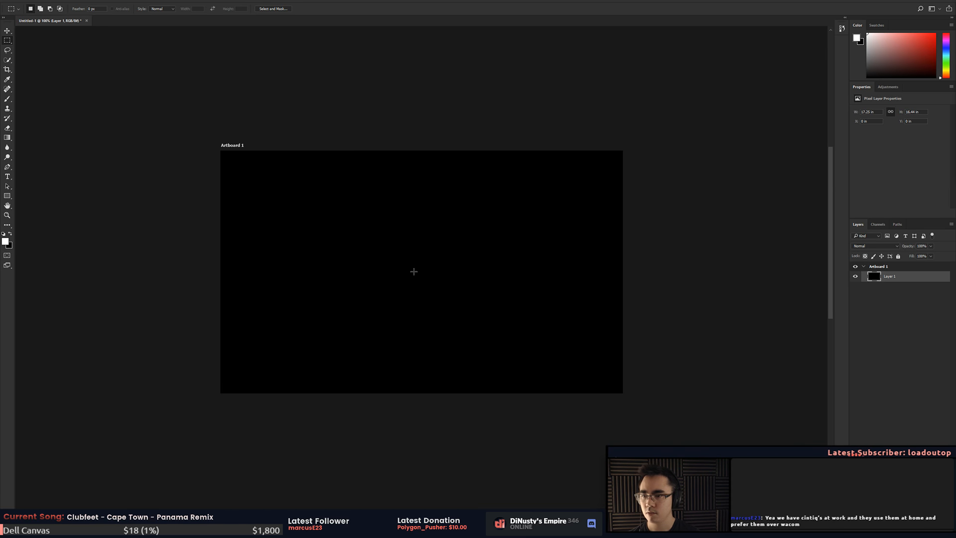
- Switch to Unity and copy a top-down screen capture of the temple wall layout with its surrounding floor
key(alt+Tab)
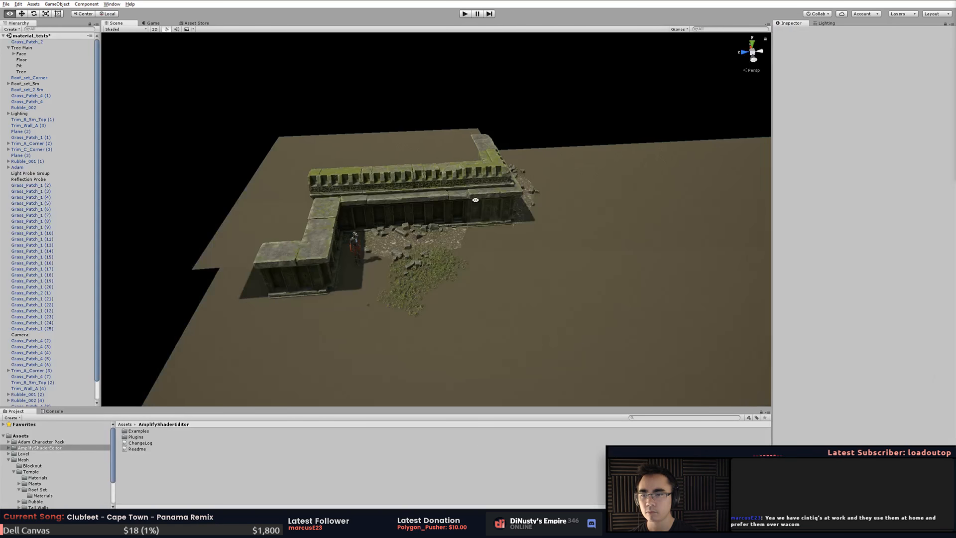
alt+drag(474, 199, 432, 254)
scroll(419, 263, down, 4)
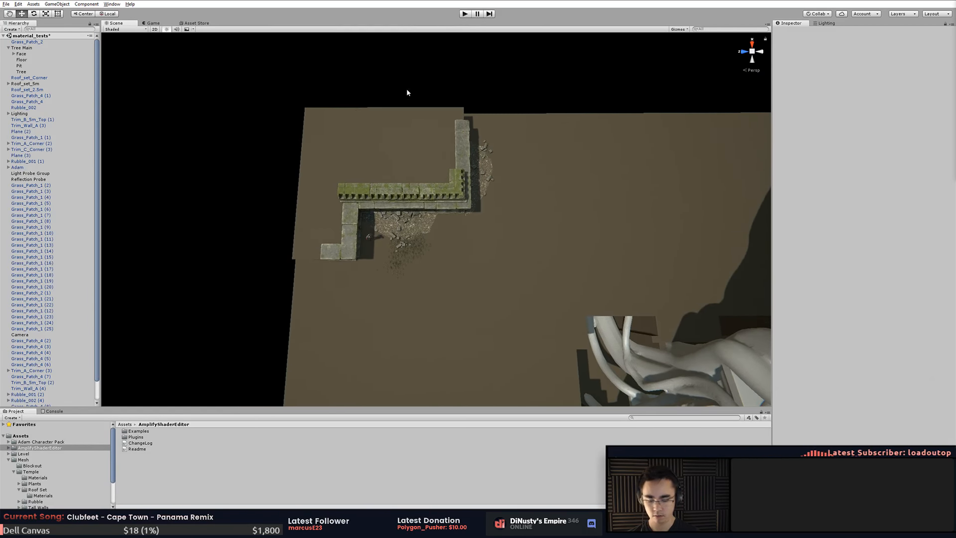
key(Print)
drag(302, 111, 568, 305)
key(ctrl+c)
- Switch to Photoshop, paste the wall layout capture and move it into the artboard's upper-left area
key(alt+Tab)
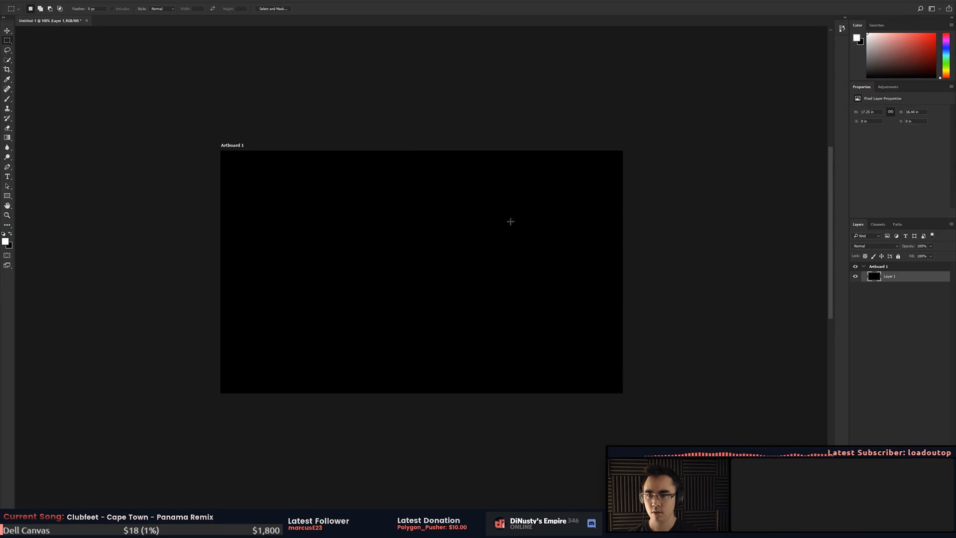
key(ctrl+v)
ctrl+drag(509, 290, 450, 270)
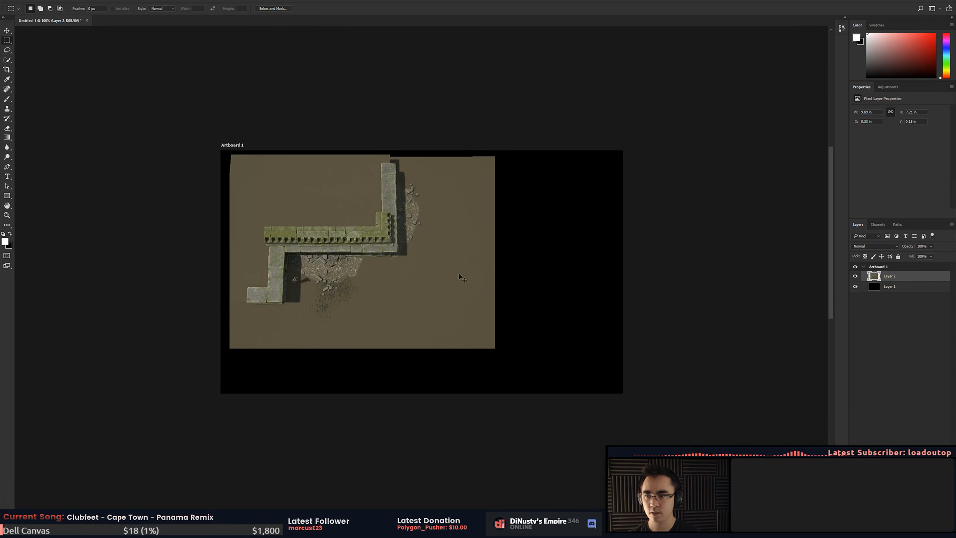
- Add a new layer above the pasted capture and try out white brush strokes near the walls, undoing each one
drag(585, 280, 665, 251)
key(ctrl+plus)
drag(394, 285, 551, 278)
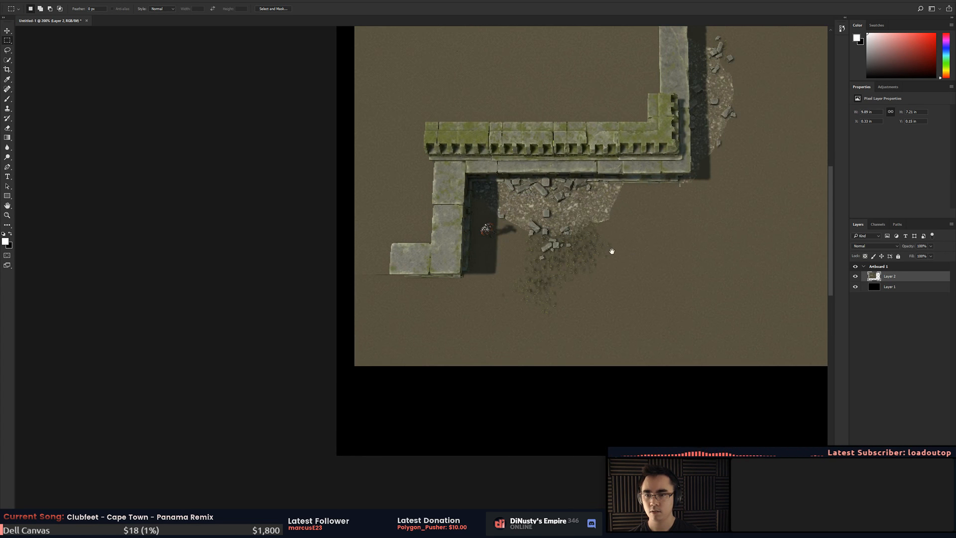
key(b)
drag(367, 275, 503, 274)
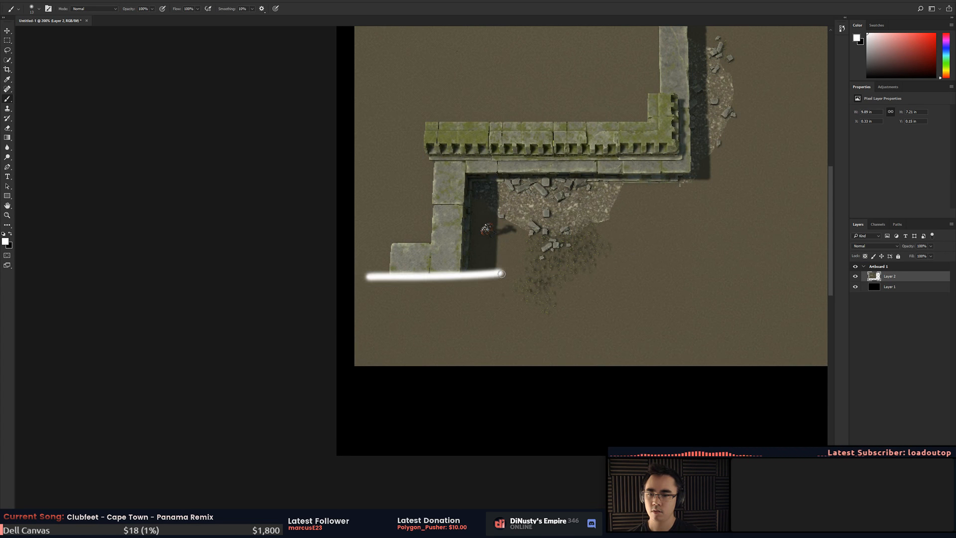
key(ctrl+z)
key(ctrl+shift+alt+n)
mouse_move(347, 277)
mouse_down()
mouse_move(291, 275)
mouse_move(331, 299)
mouse_up()
key(ctrl+z)
mouse_move(470, 314)
mouse_down()
mouse_move(363, 319)
mouse_move(429, 356)
mouse_move(712, 298)
mouse_move(610, 309)
mouse_up()
key(ctrl+z)
- Shrink the brush to a very thin tip and set the foreground colour to a fully saturated yellow-orange
mouse_move(500, 275)
alt+mouse_down()
mouse_move(489, 299)
mouse_move(443, 268)
alt+mouse_up()
alt+right_drag(443, 275, 438, 277)
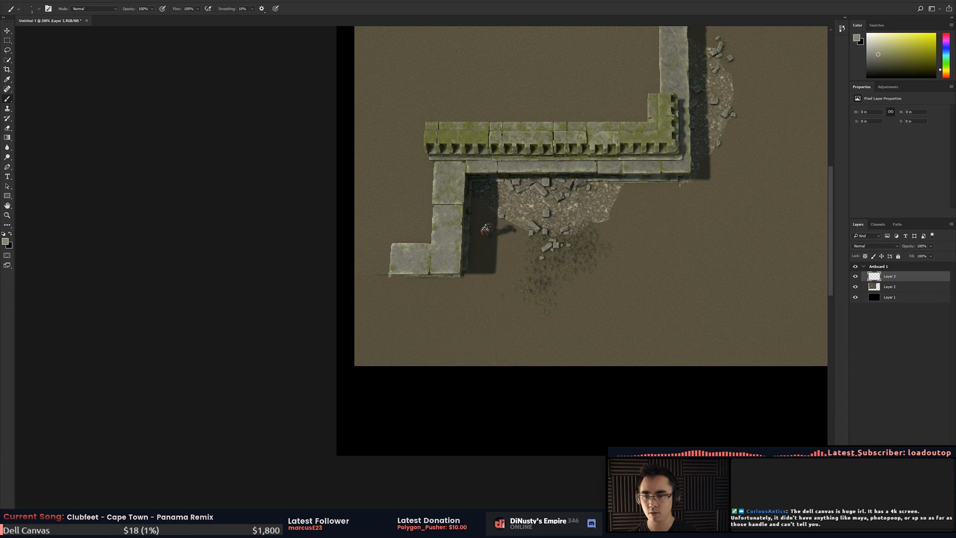
alt+drag(508, 196, 532, 207)
click(5, 241)
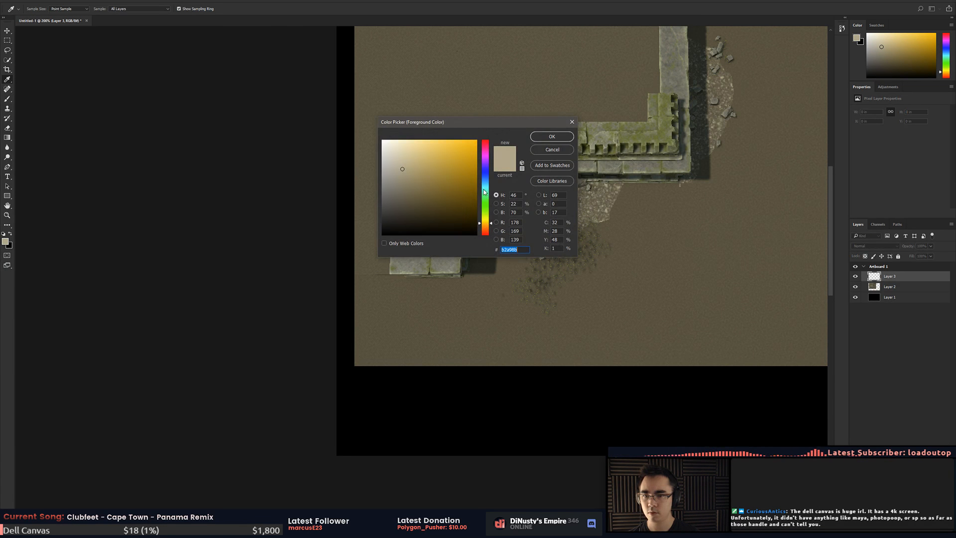
drag(451, 190, 478, 139)
click(552, 137)
- Trace the front edge of the walls with thin straight yellow-orange lines, from the lower-left block around the inner corner and along the long wall
drag(484, 228, 527, 320)
key(ctrl+z)
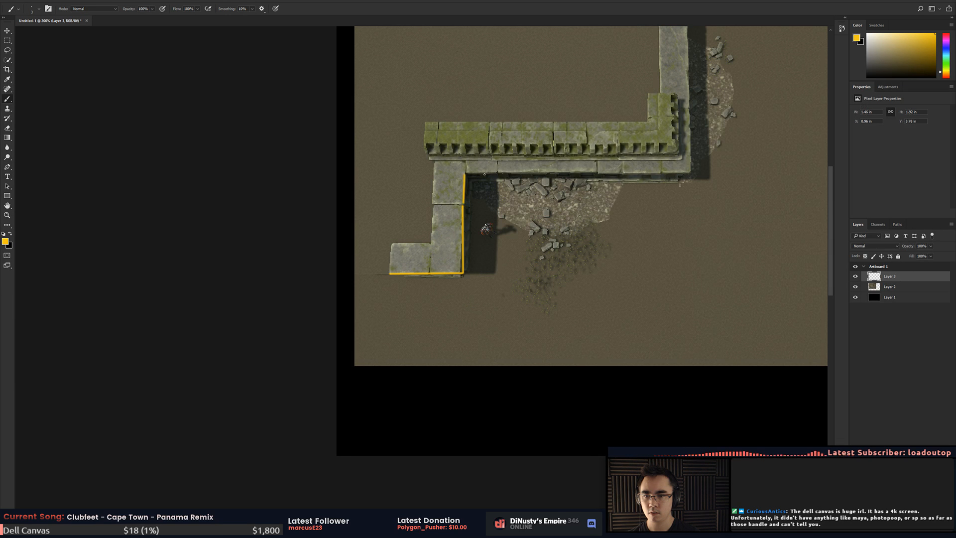
shift+click(596, 178)
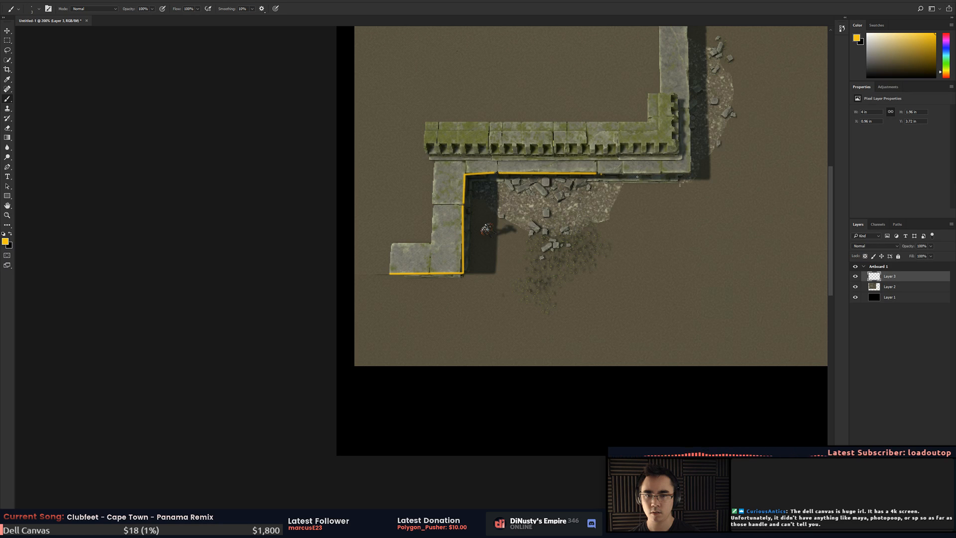
key(ctrl+z)
shift+click(622, 174)
- Switch to Unity, select the Trim_Wall_A (3) wall in the scene and turn on the wireframe display for selected objects
key(alt+Tab)
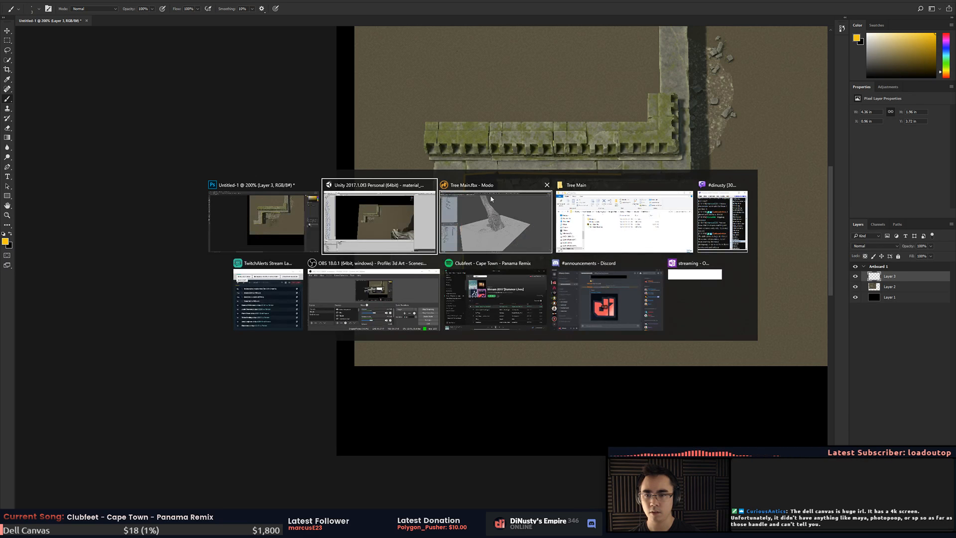
click(408, 224)
alt+drag(498, 271, 497, 177)
alt+right_drag(408, 179, 661, 237)
alt+drag(661, 236, 512, 203)
alt+middle_drag(450, 187, 453, 208)
click(517, 201)
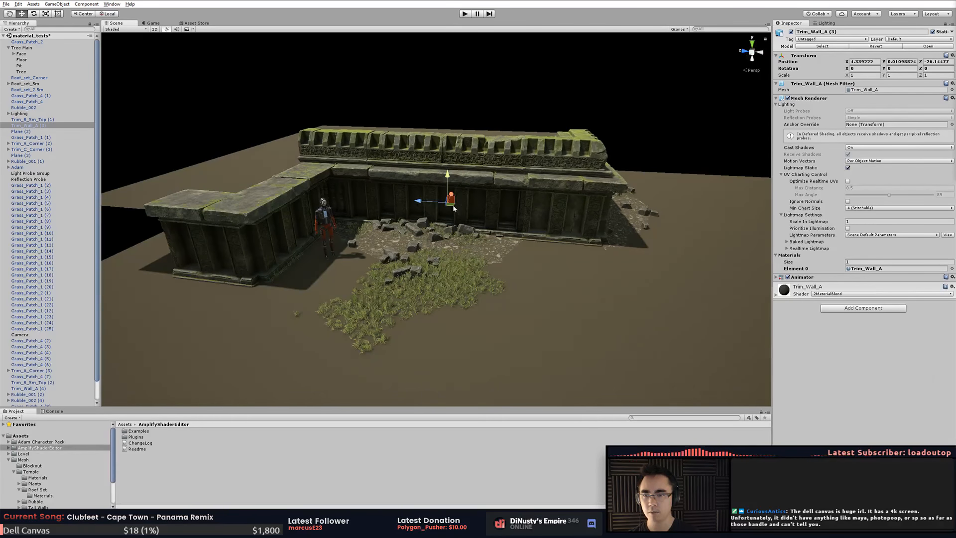
click(679, 29)
click(684, 63)
click(570, 85)
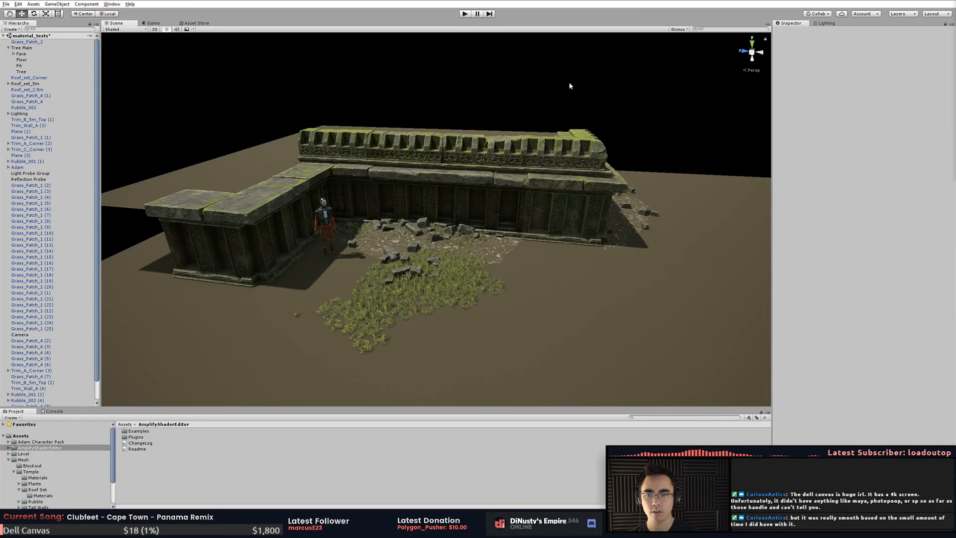
- Select individual wall pieces up to the Trim_A_Corner (2) end block to examine how the modular walls are divided
alt+middle_drag(404, 178, 458, 175)
click(459, 178)
click(402, 186)
click(340, 230)
alt+drag(340, 230, 163, 203)
click(163, 203)
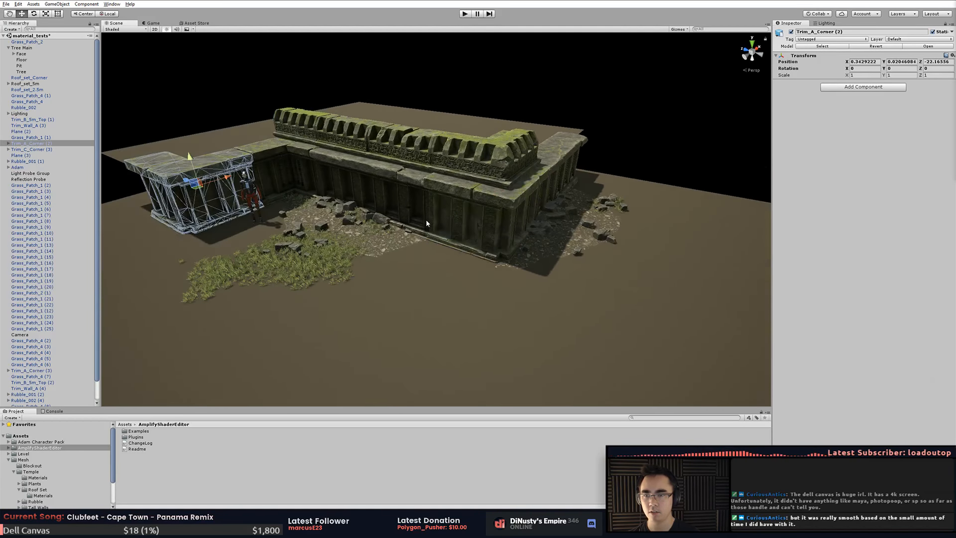
- Select the pieces along the long wall, ending on Trim_Wall_A (3), to examine where the module starts and ends
click(426, 219)
mouse_move(425, 219)
alt+mouse_down()
mouse_move(478, 252)
mouse_move(508, 214)
mouse_move(537, 231)
mouse_move(623, 197)
mouse_move(470, 221)
mouse_move(499, 285)
alt+mouse_up()
click(526, 203)
click(443, 207)
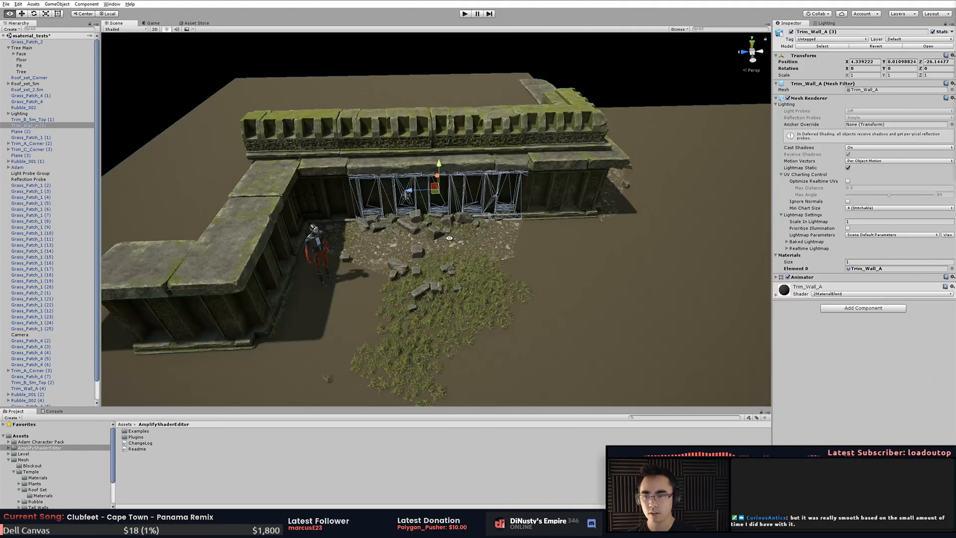
mouse_move(449, 238)
alt+mouse_down()
mouse_move(404, 210)
mouse_move(485, 194)
mouse_move(432, 196)
mouse_move(462, 211)
alt+mouse_up()
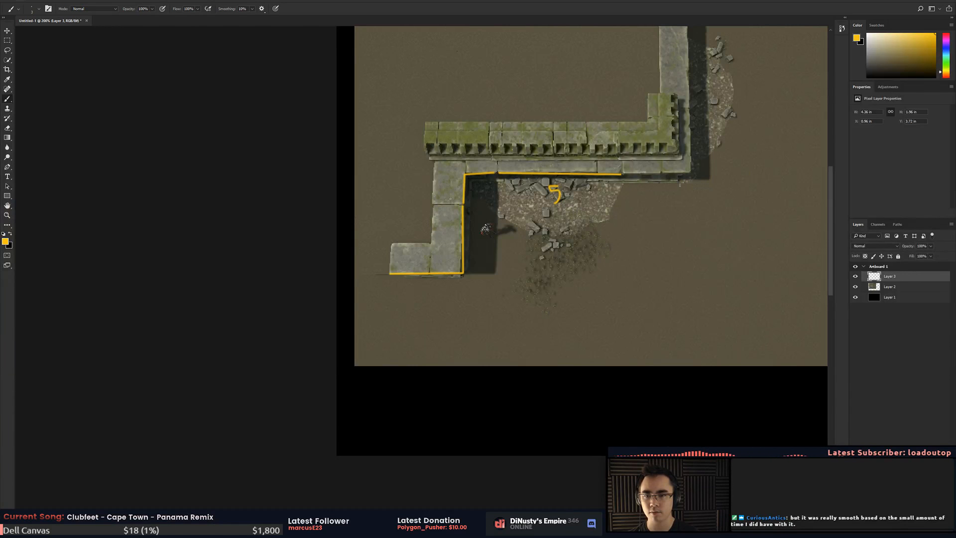
key(alt+Tab)
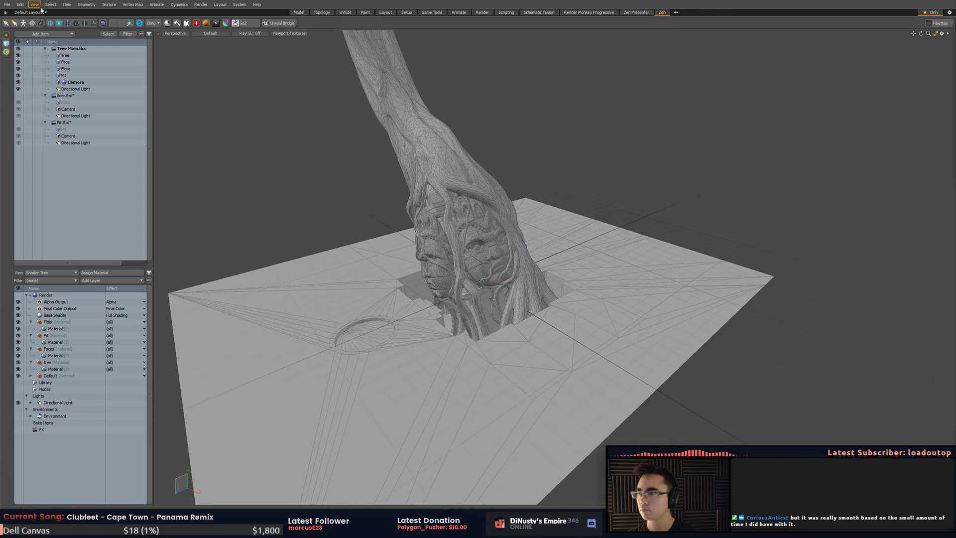
click(20, 5)
mouse_move(8, 5)
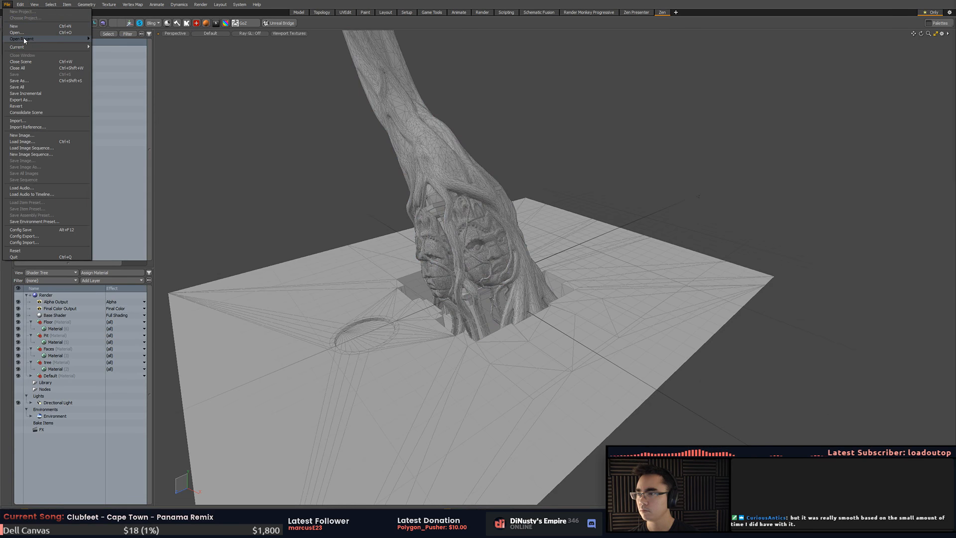
click(23, 26)
click(313, 83)
key(Escape)
- Switch to Unity, select the Mid_LP part of the inner corner Trim_C_Corner (3) and locate its mesh in the project assets
key(alt+Tab)
click(413, 214)
click(412, 197)
click(788, 56)
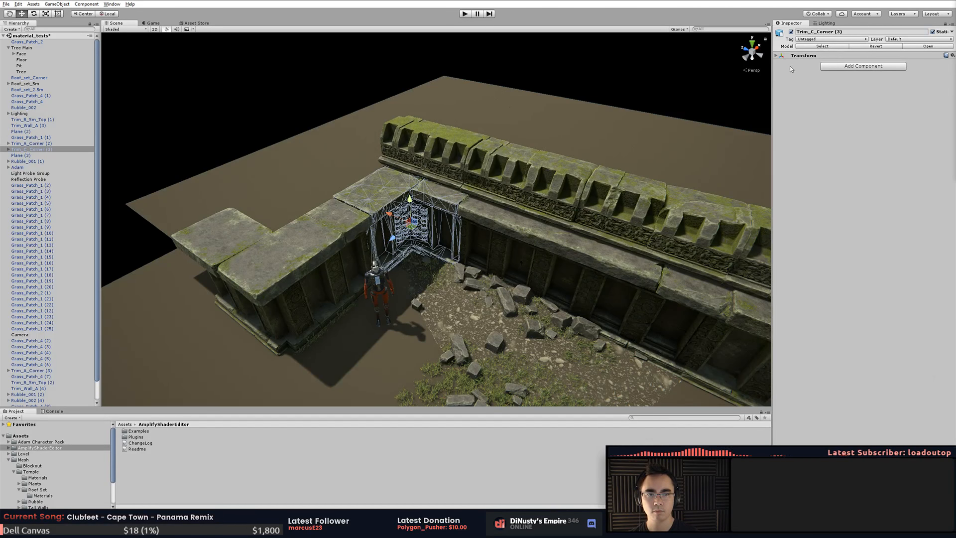
click(416, 211)
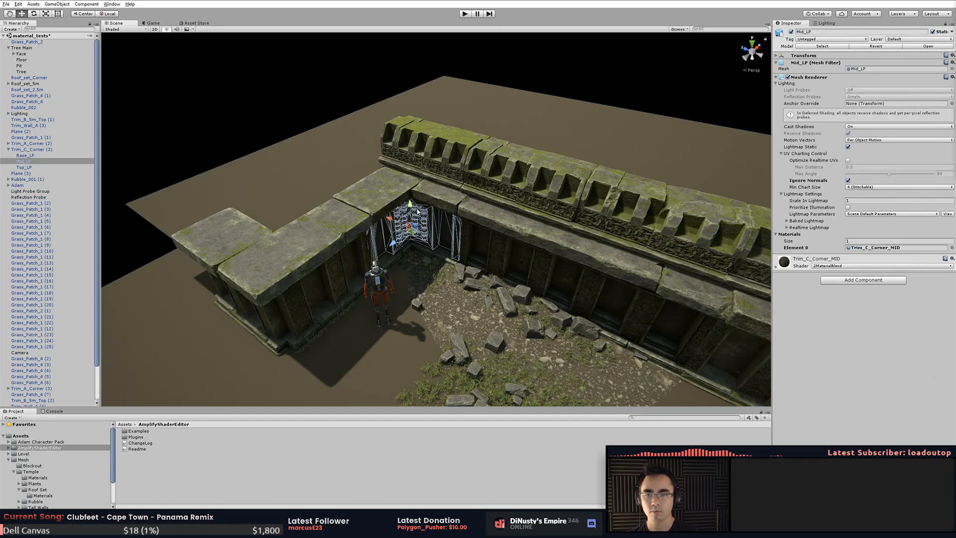
click(854, 69)
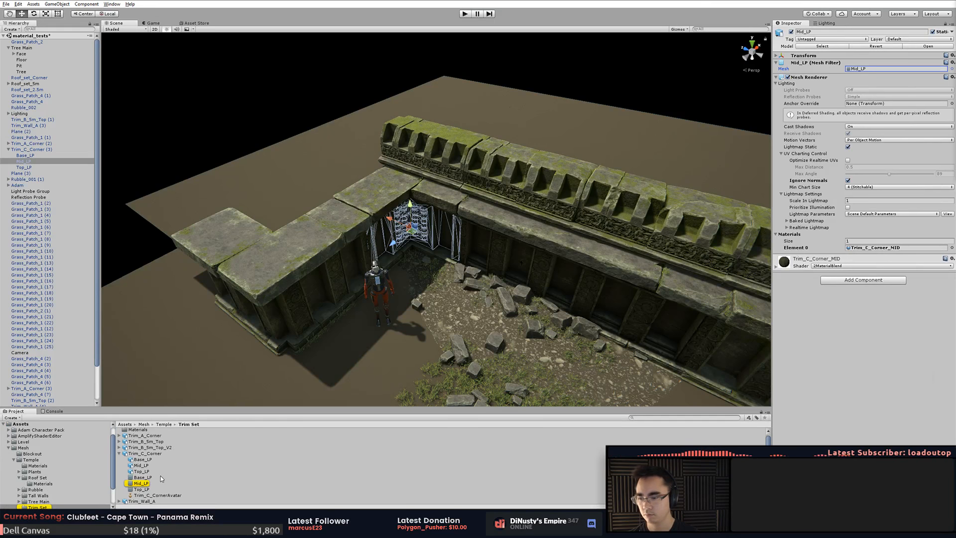
- Select the Trim_C_Corner model asset and show its source file in Explorer
click(142, 478)
click(143, 471)
click(145, 460)
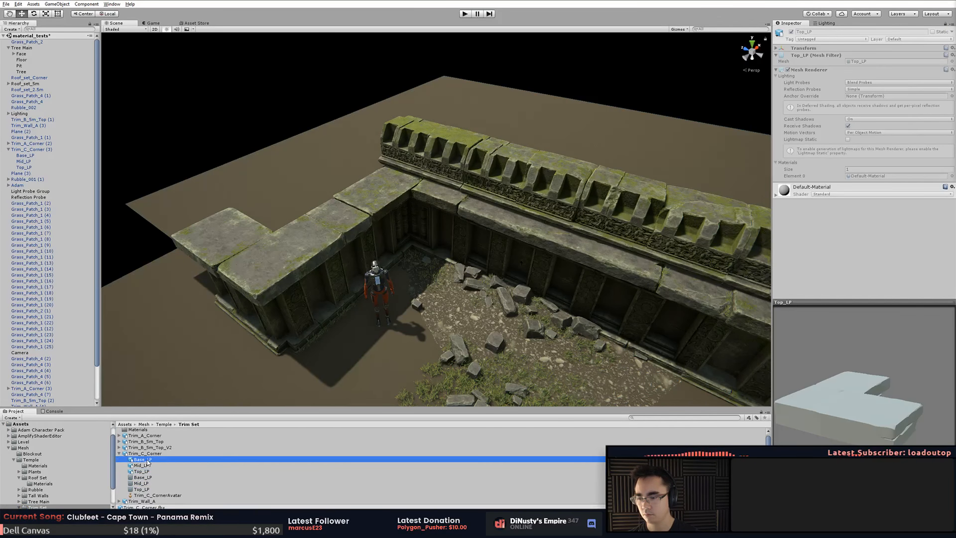
click(148, 454)
right_click(150, 454)
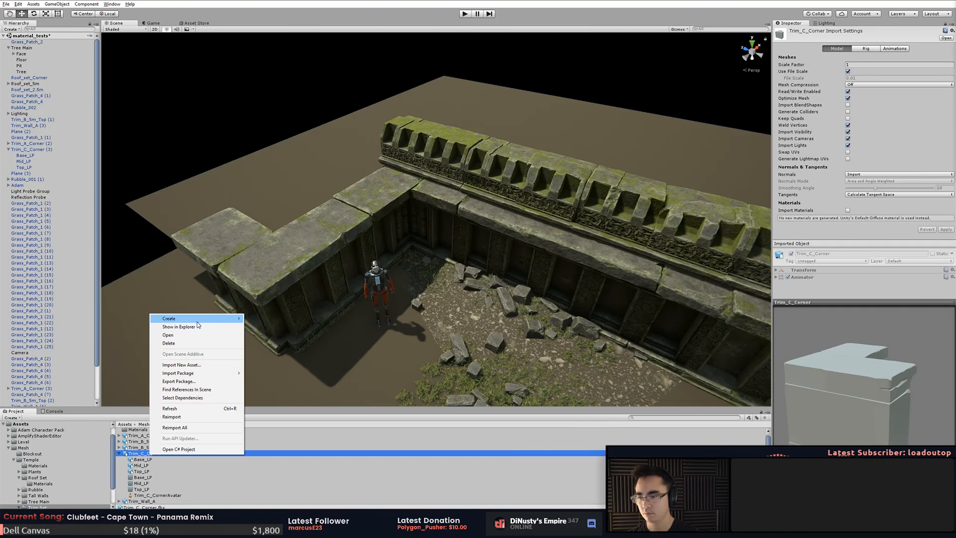
click(178, 327)
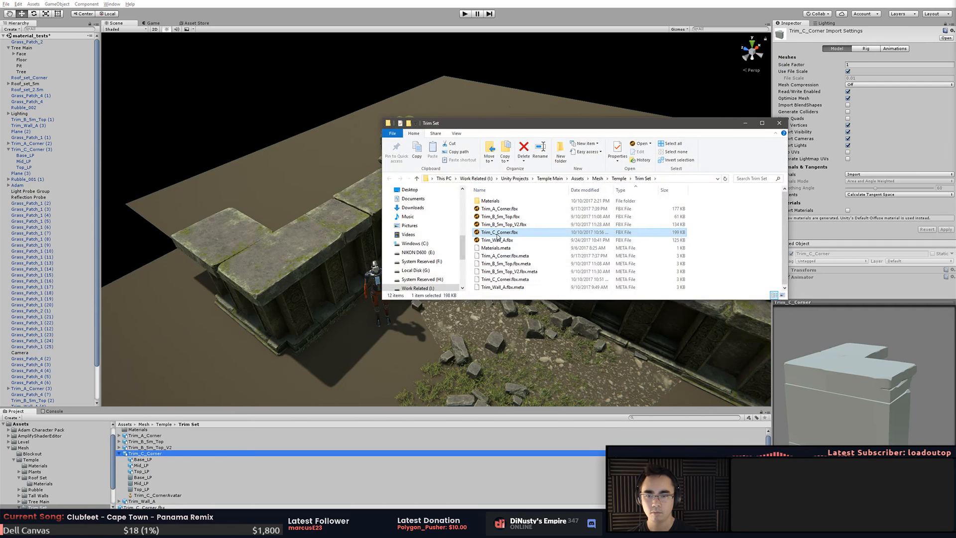
double_click(497, 236)
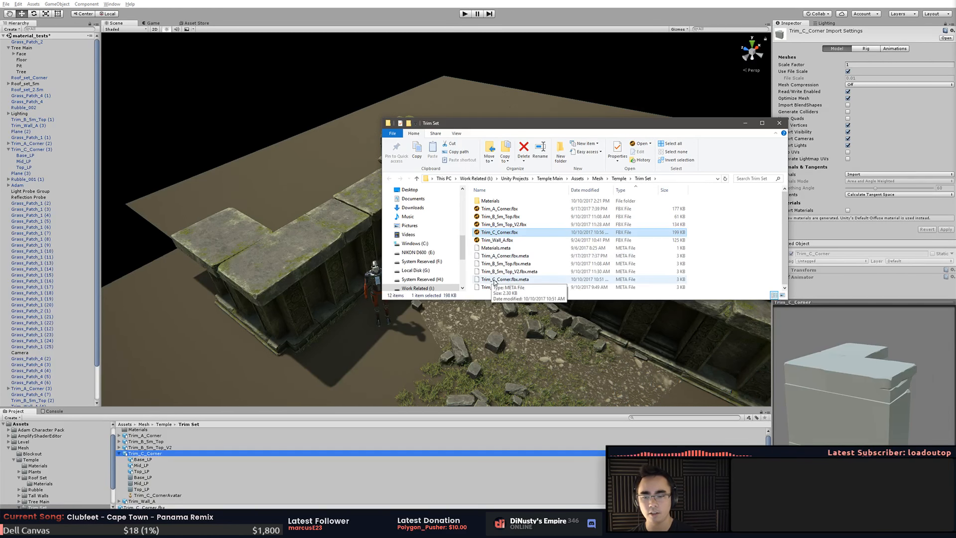
key(alt+Tab)
key(alt+Tab)
key(alt+Tab)
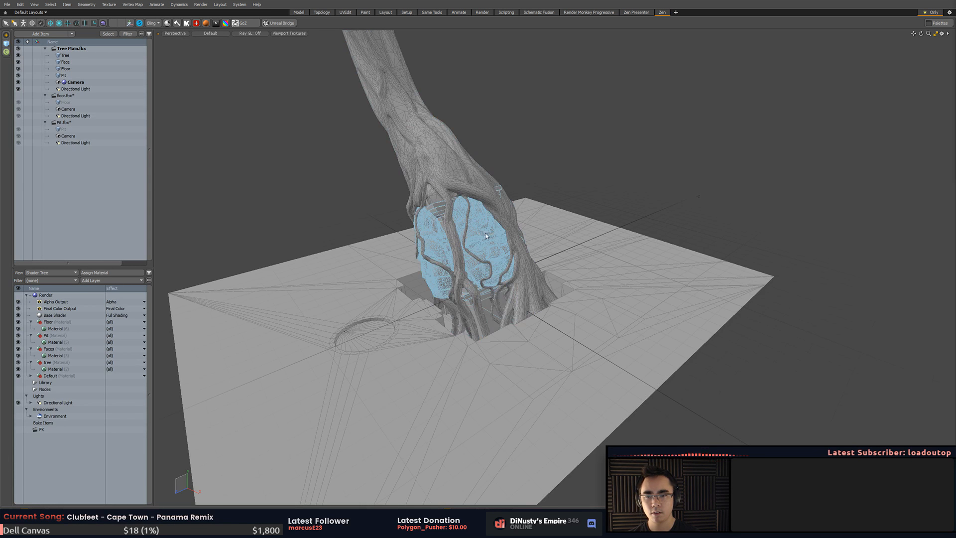
ctrl+alt+drag(618, 172, 284, 215)
key(alt+Tab)
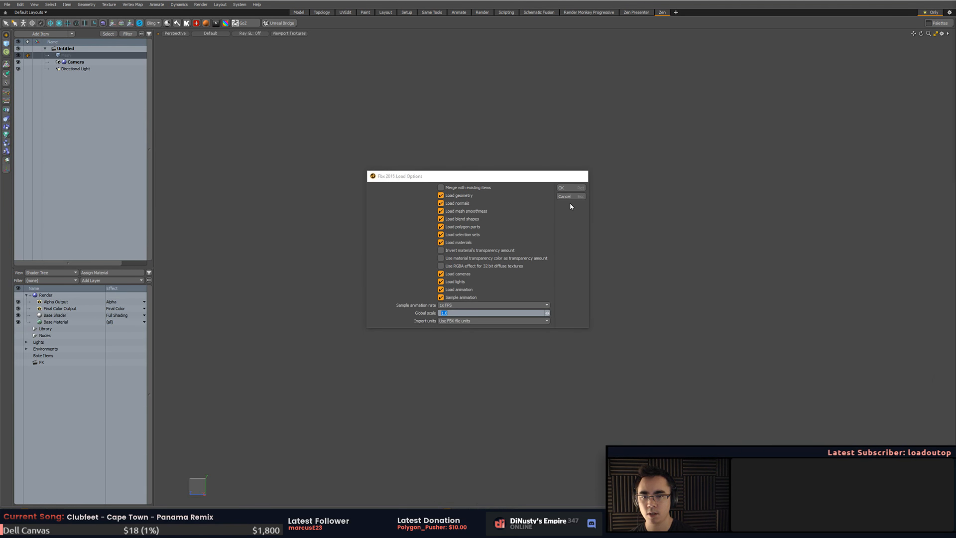
click(569, 198)
key(Return)
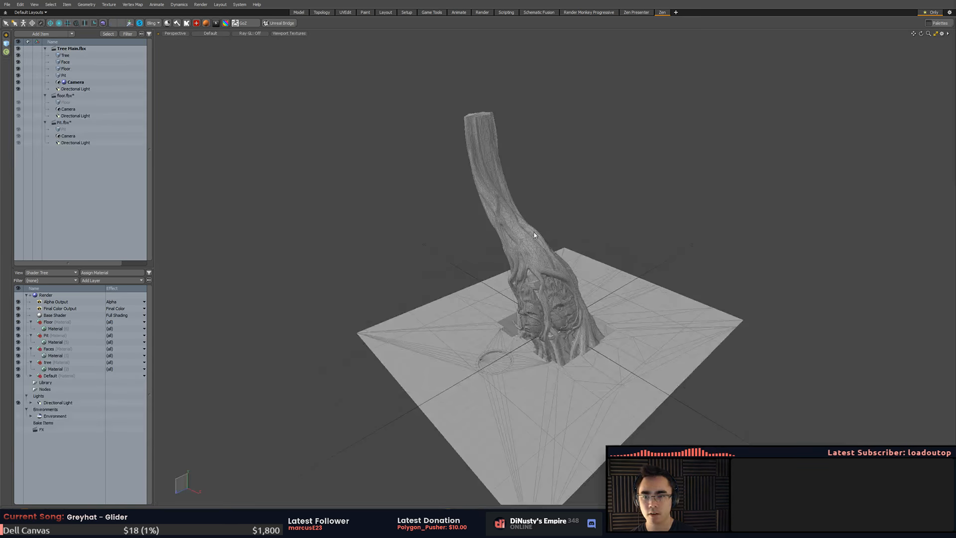
- Try to bring Trim_C_Corner.fbx from the Trim Set folder window into the running Modo session
key(alt+Tab)
key(alt+shift+Tab)
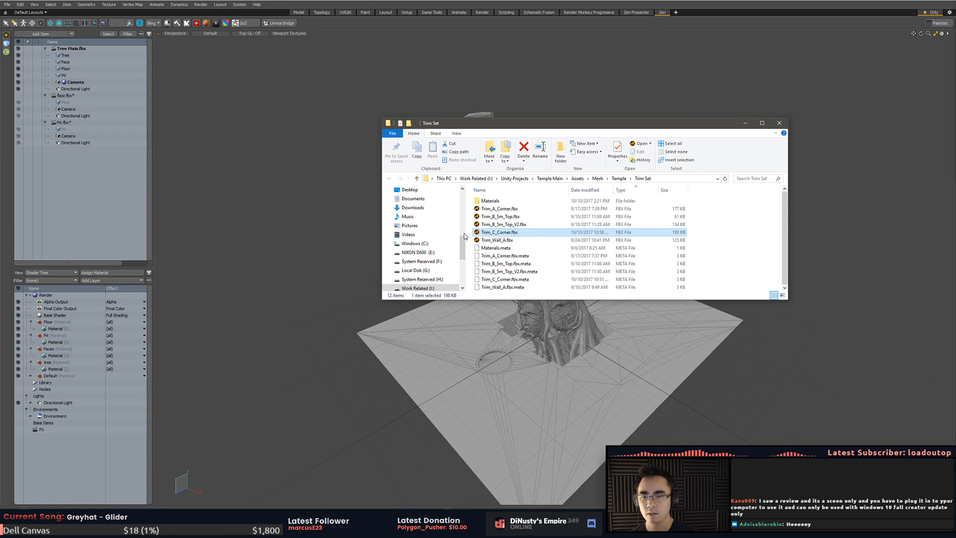
click(267, 227)
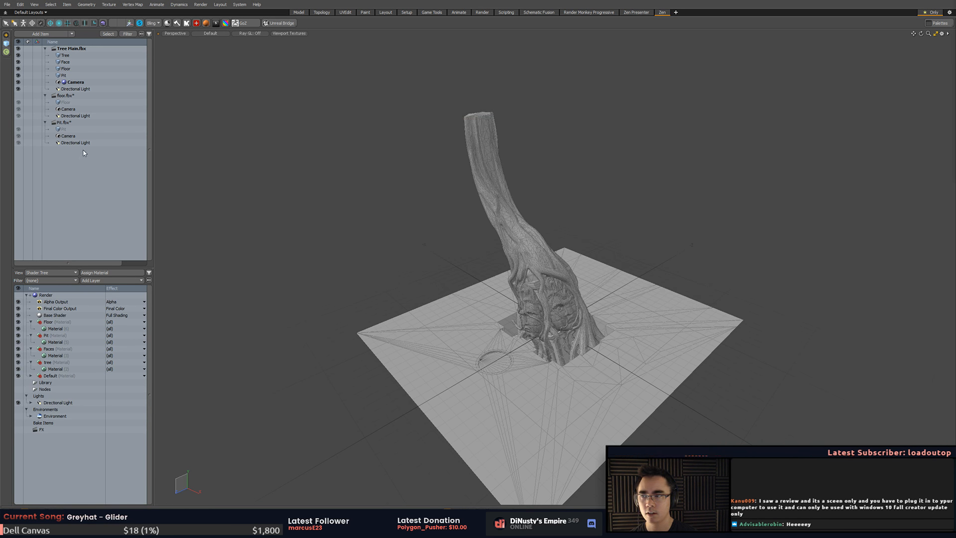
click(63, 129)
click(407, 217)
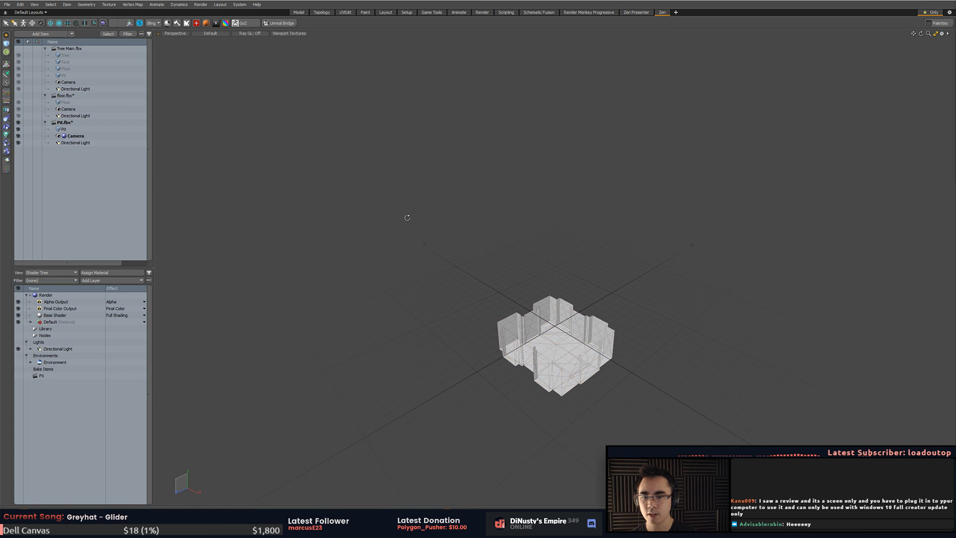
key(alt+Tab)
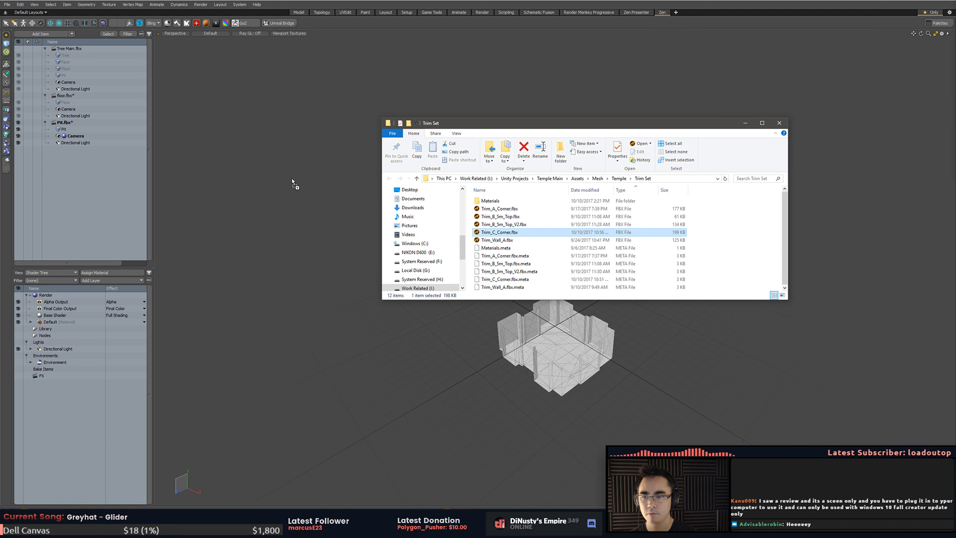
drag(293, 183, 290, 171)
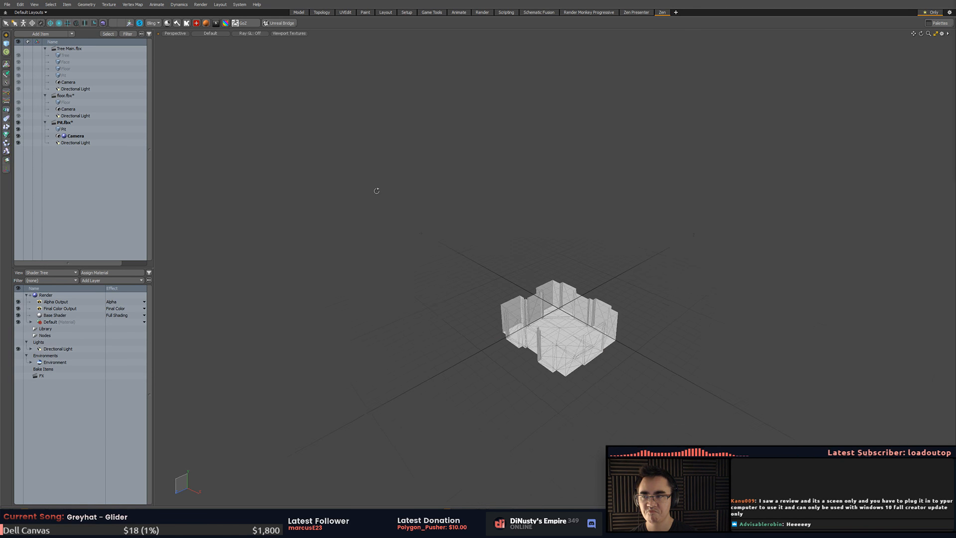
- Copy the Trim Set folder path and load Trim_C_Corner.fbx from that folder into Modo, keeping the offered FBX load options
key(alt+Tab)
click(665, 179)
key(alt+Tab)
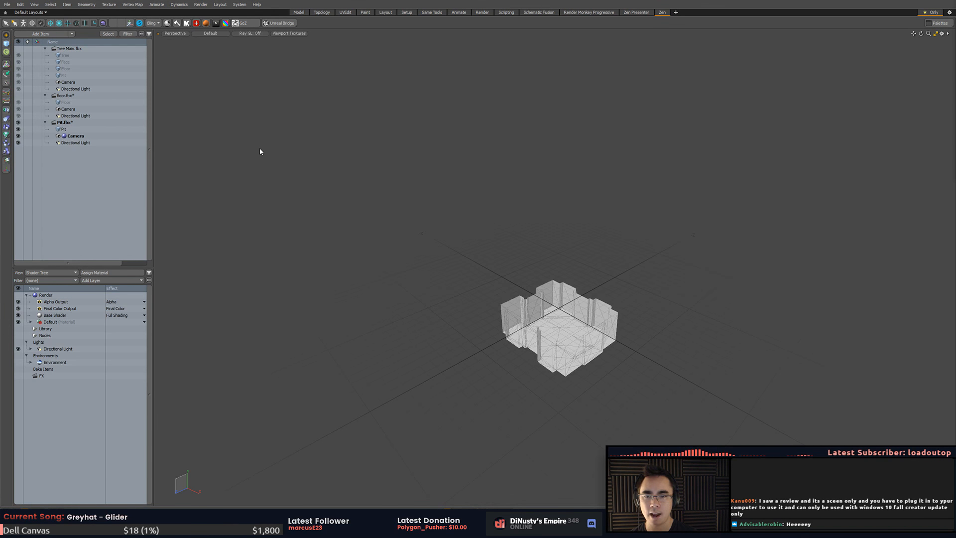
click(41, 375)
click(7, 4)
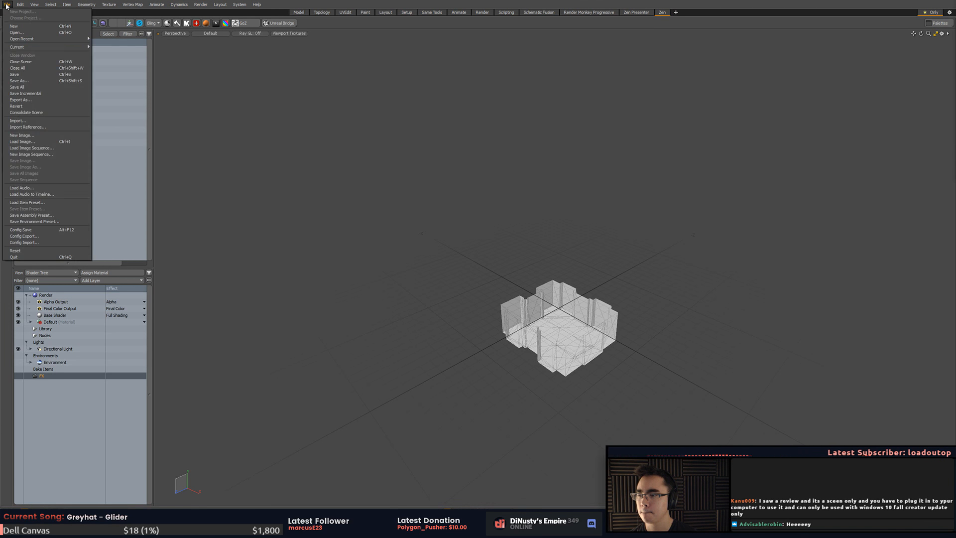
click(17, 32)
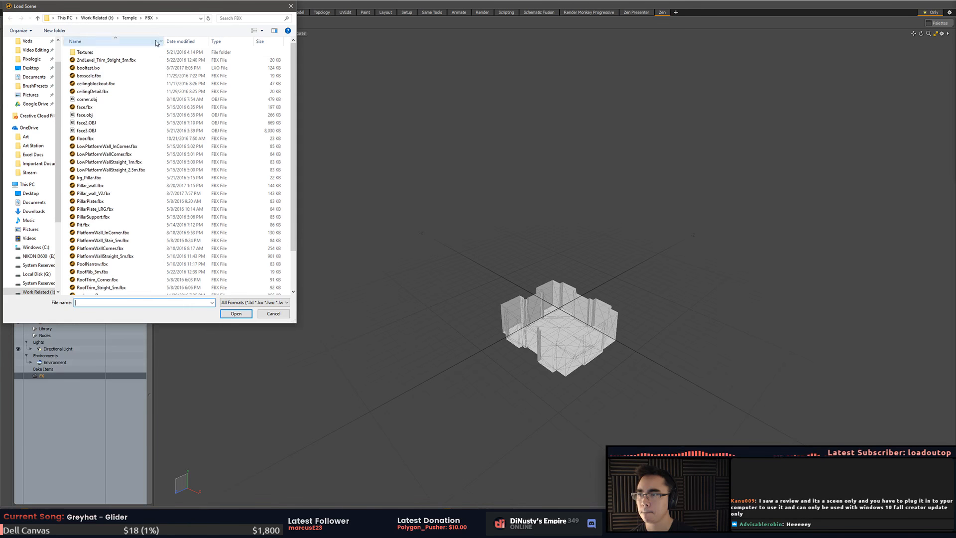
click(125, 18)
key(ctrl+v)
key(Return)
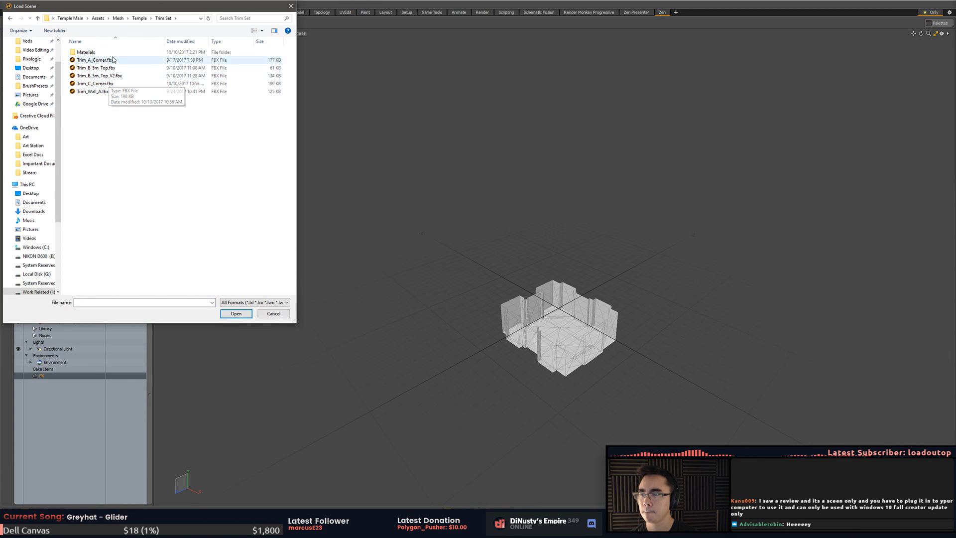
double_click(197, 84)
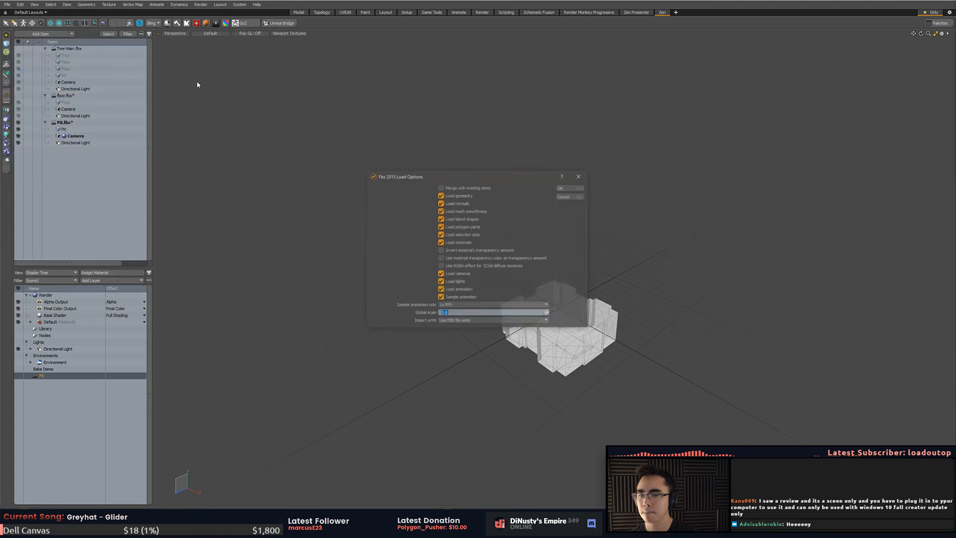
click(571, 189)
- Select the outer bottom corner vertex of the corner piece's Base_LP mesh
key(a)
alt+drag(568, 213, 598, 209)
ctrl+alt+drag(597, 209, 490, 215)
click(578, 364)
key(3)
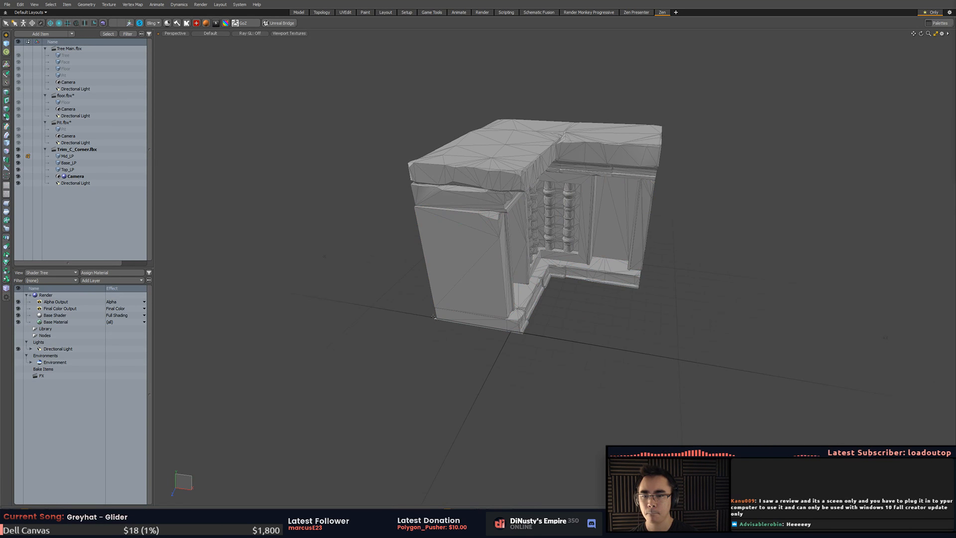
click(433, 317)
key(1)
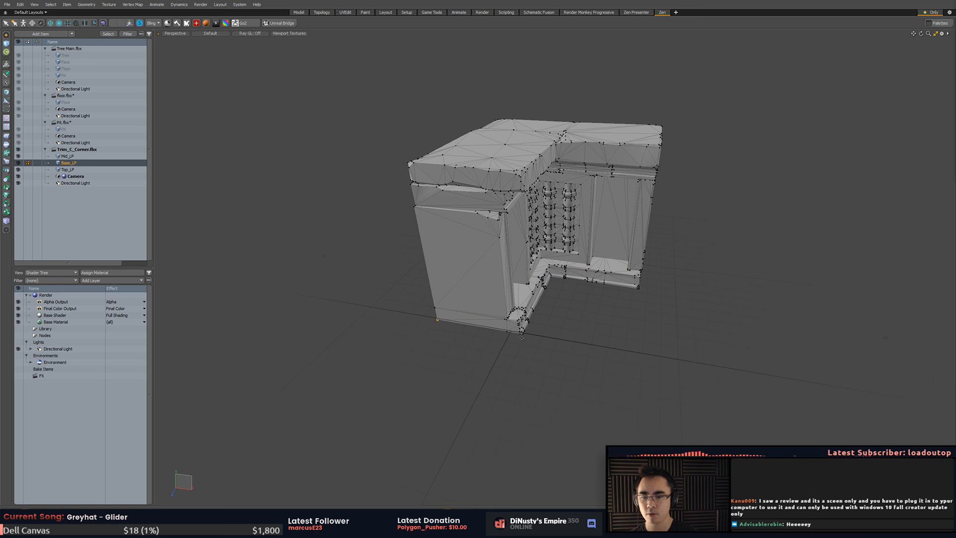
- Measure the bottom edge of the corner piece's end face with the Dimensions Tool
click(35, 4)
click(34, 4)
click(34, 4)
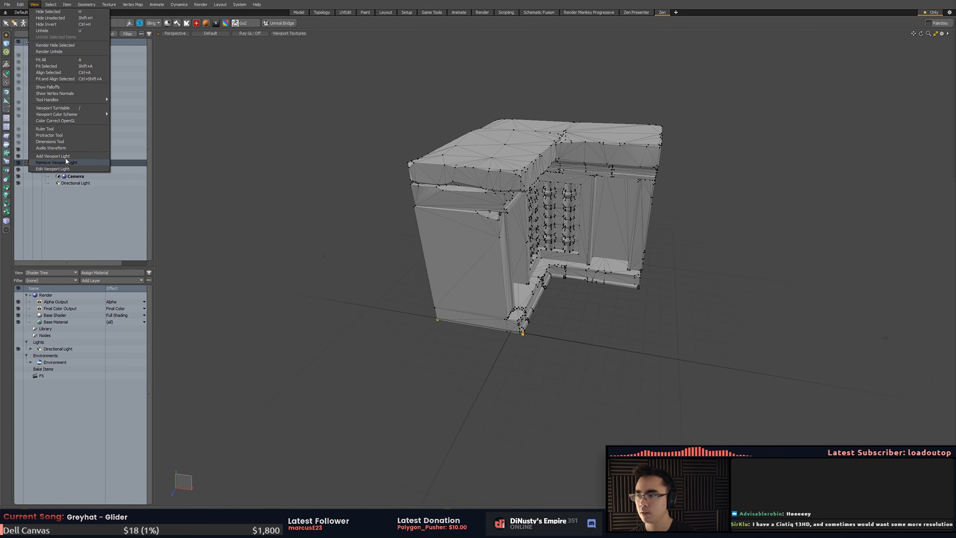
click(50, 141)
scroll(460, 257, up, 5)
alt+drag(460, 257, 368, 244)
scroll(441, 286, up, 4)
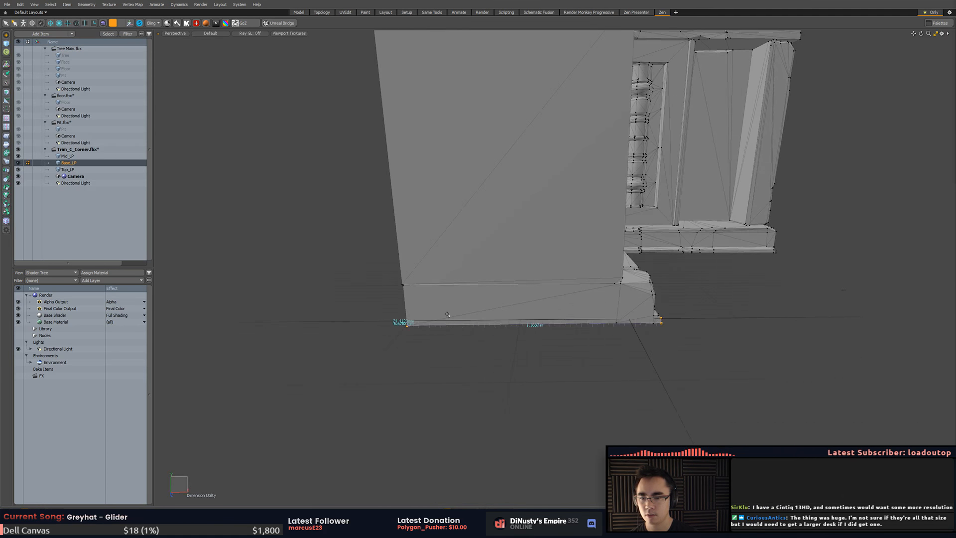
- Select the base polygons at both ends of the corner piece and measure the overall span of its base
key(3)
drag(557, 306, 660, 322)
alt+shift+drag(669, 334, 408, 326)
mouse_move(536, 320)
mouse_down()
mouse_move(527, 317)
mouse_move(697, 316)
mouse_up()
shift+drag(459, 361, 509, 372)
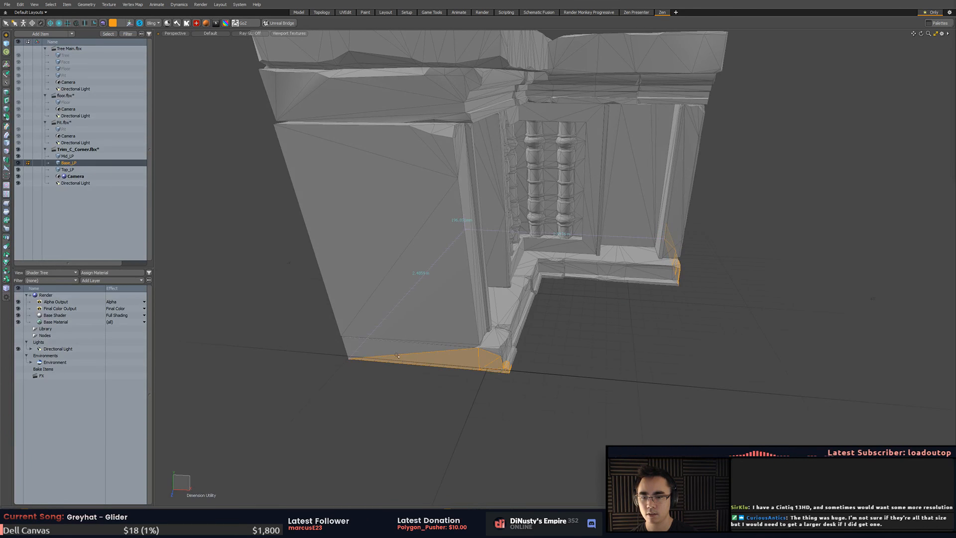
alt+drag(413, 356, 575, 374)
scroll(575, 366, down, 6)
alt+drag(605, 331, 400, 361)
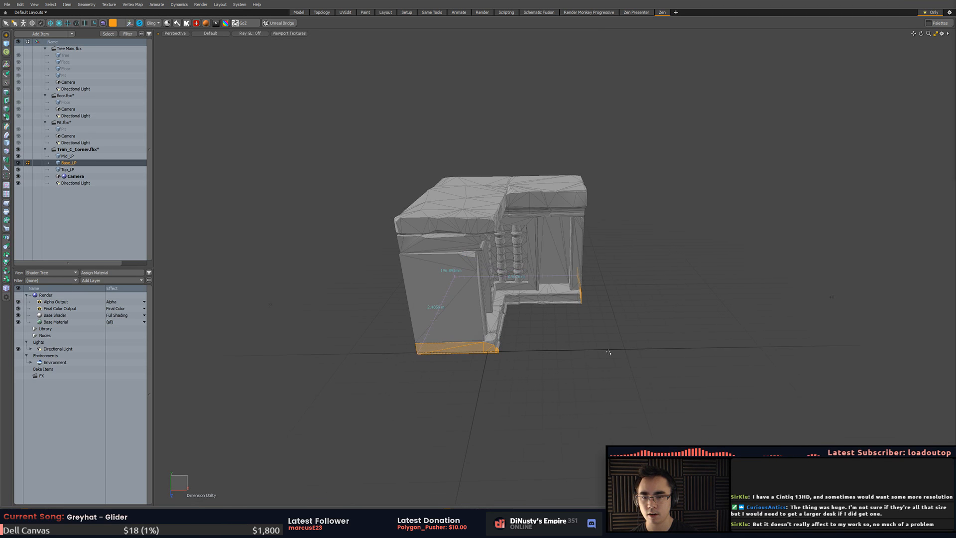
alt+drag(589, 303, 503, 367)
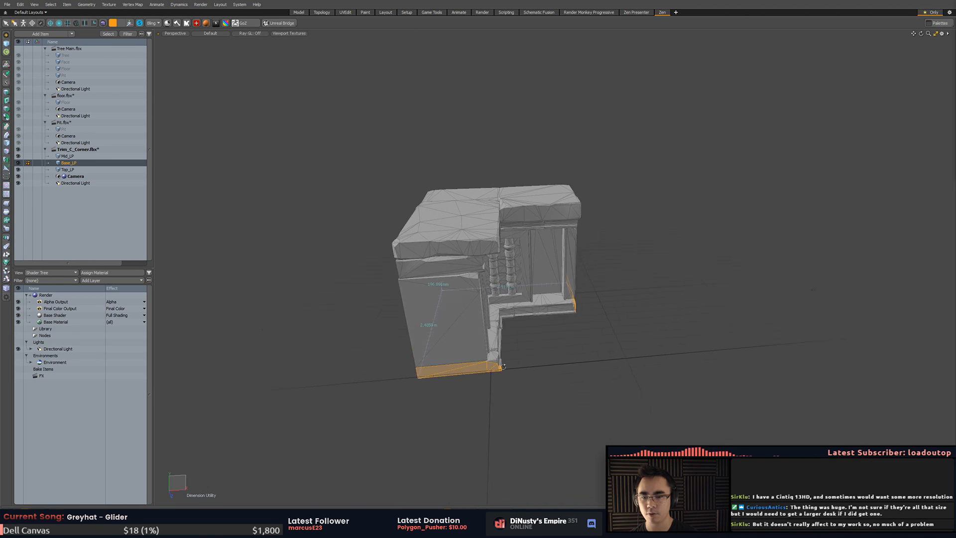
mouse_move(571, 363)
alt+mouse_down()
mouse_move(530, 368)
mouse_move(556, 360)
alt+mouse_up()
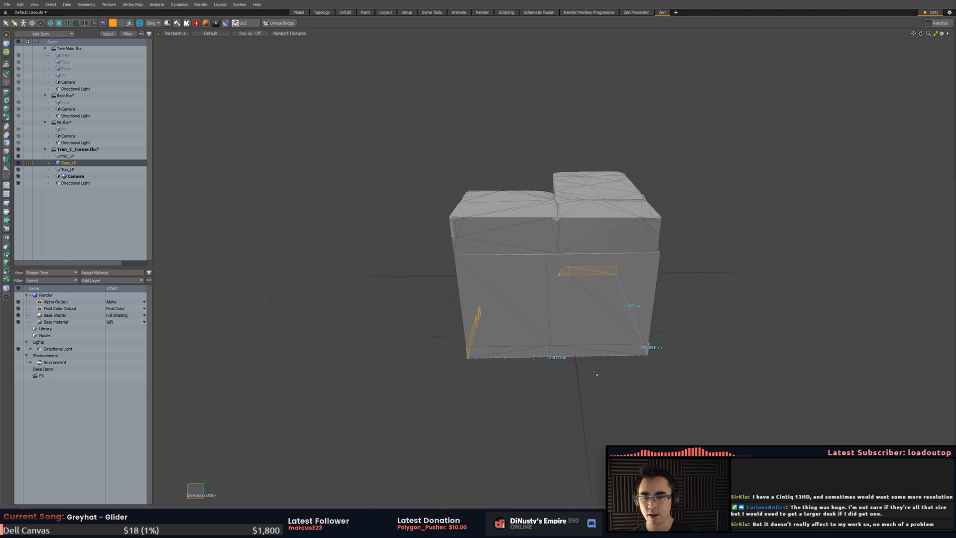
- Switch to Photoshop and handwrite 2.5 in yellow-orange below the lower-left wall block and beside the inner corner
key(alt+Tab)
key(alt+Tab)
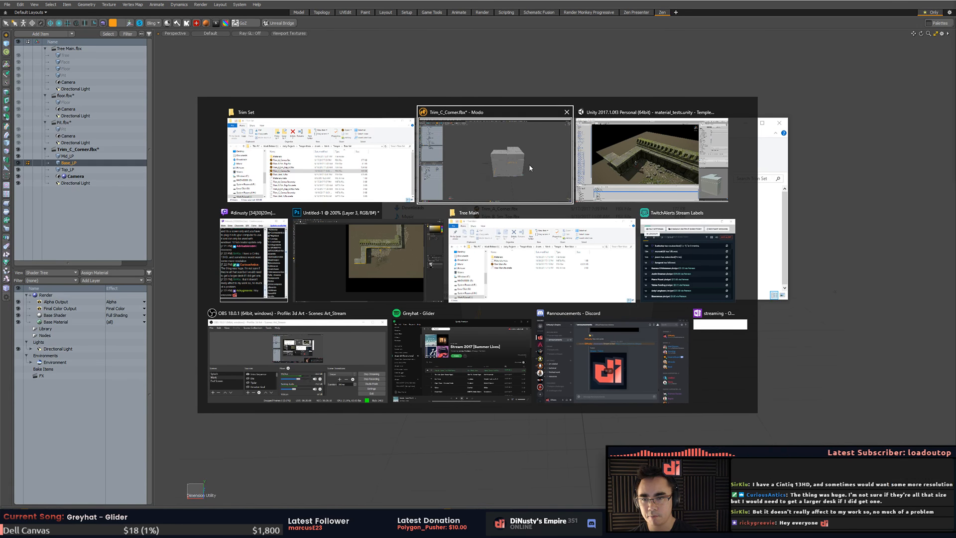
click(368, 259)
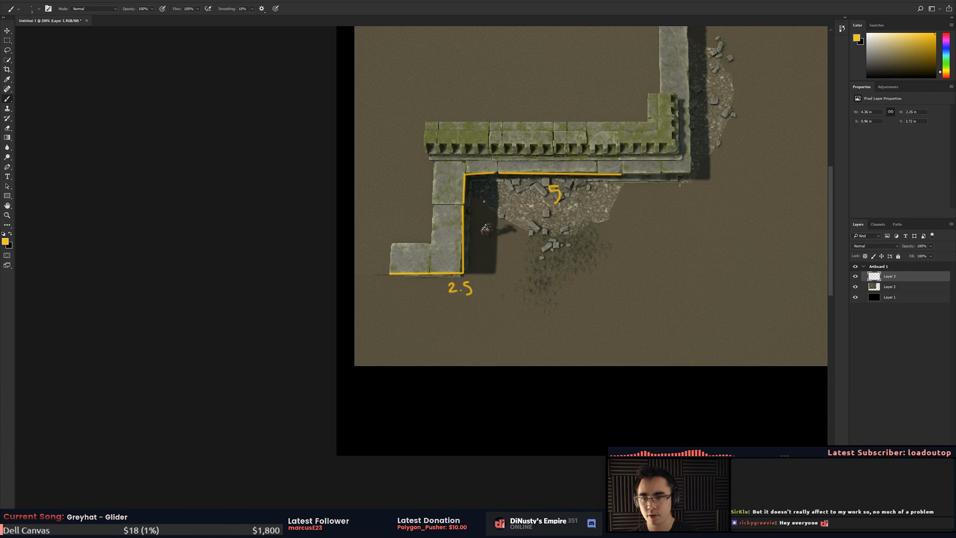
drag(471, 191, 474, 196)
click(473, 198)
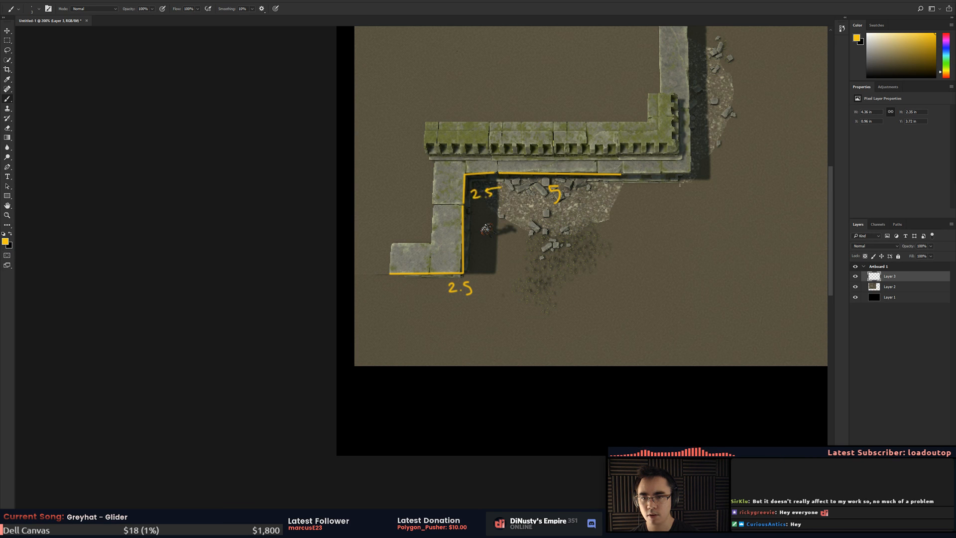
- Handwrite 2.5 below the outer corner block, and draw a square about 2.4 in wide spanning the 5-unit wall section on a new layer
drag(604, 207, 513, 246)
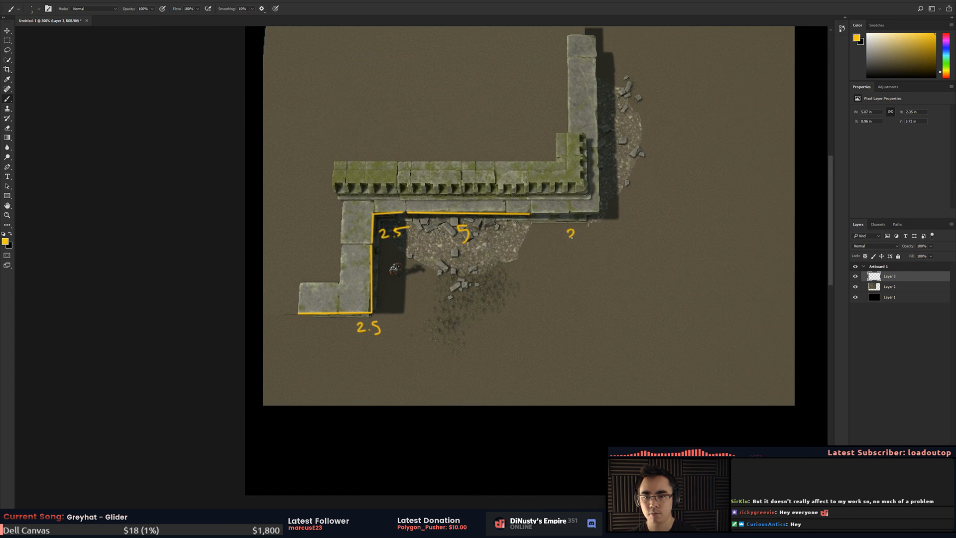
drag(602, 233, 669, 247)
key(ctrl+alt+shift+n)
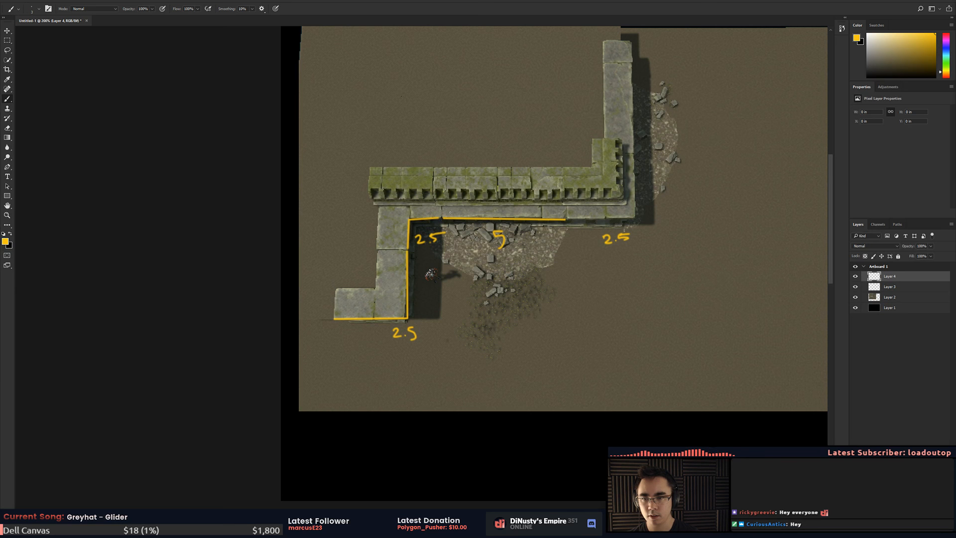
shift+drag(441, 198, 442, 307)
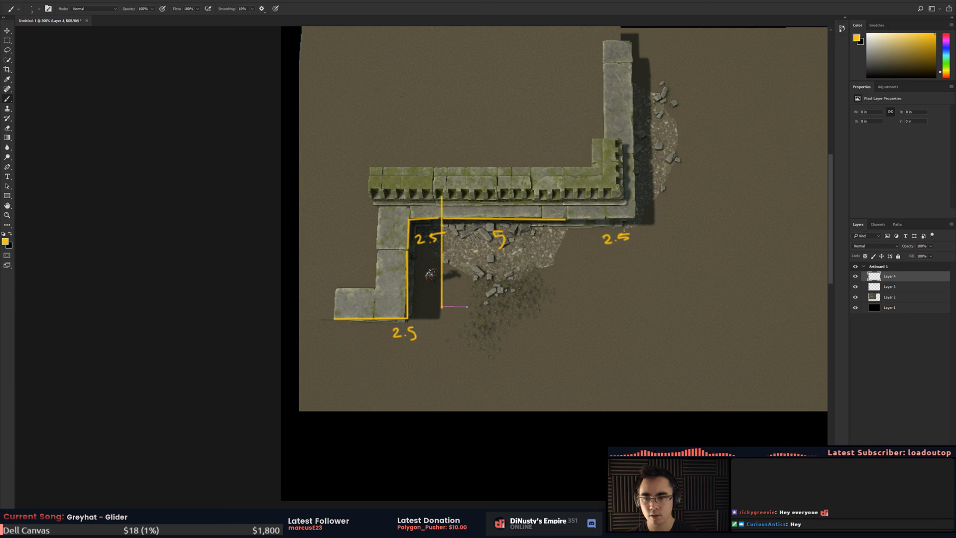
shift+click(564, 309)
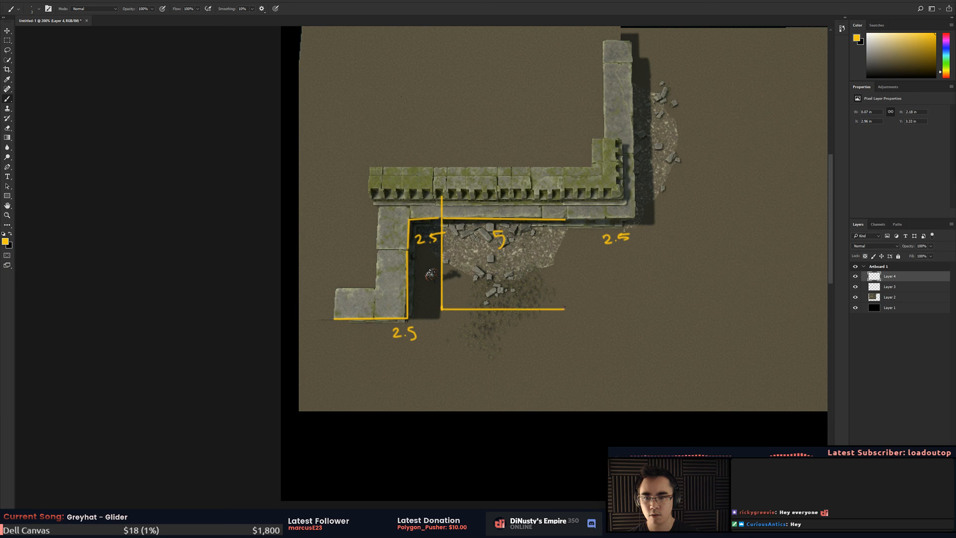
mouse_move(568, 308)
shift+mouse_down()
mouse_move(567, 188)
mouse_move(463, 187)
shift+mouse_up()
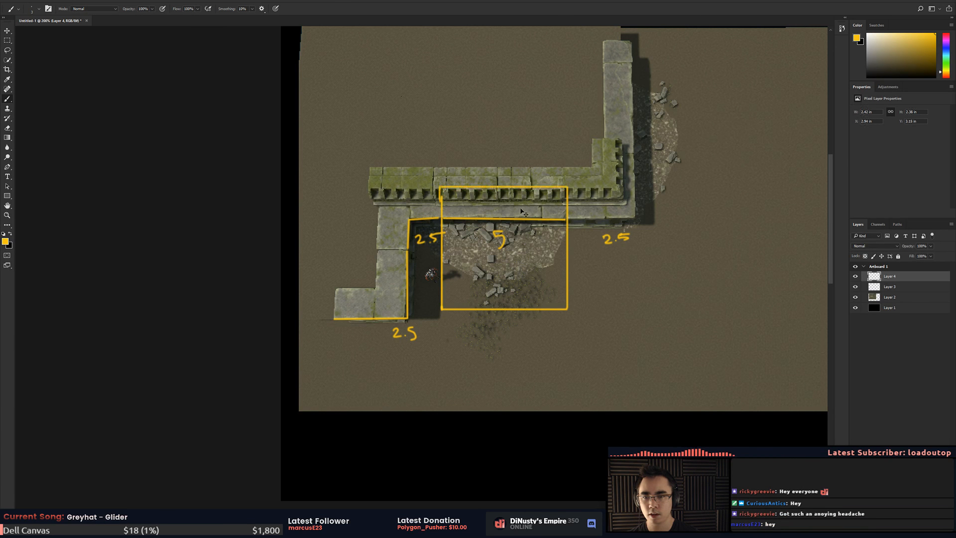
ctrl+drag(576, 295, 575, 207)
key(ctrl+z)
click(888, 278)
click(856, 286)
click(855, 286)
ctrl+drag(589, 300, 608, 261)
key(ctrl+z)
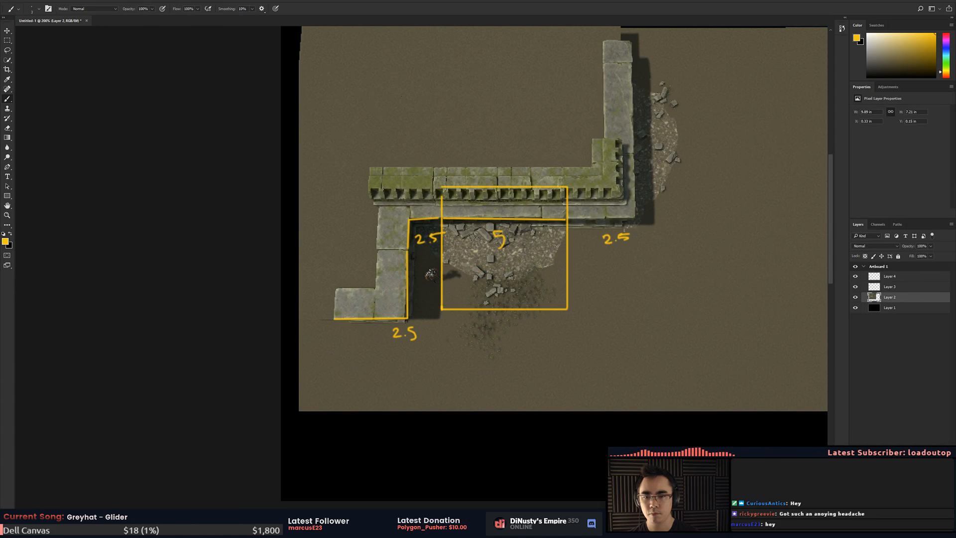
click(8, 32)
drag(205, 178, 211, 163)
key(ctrl+z)
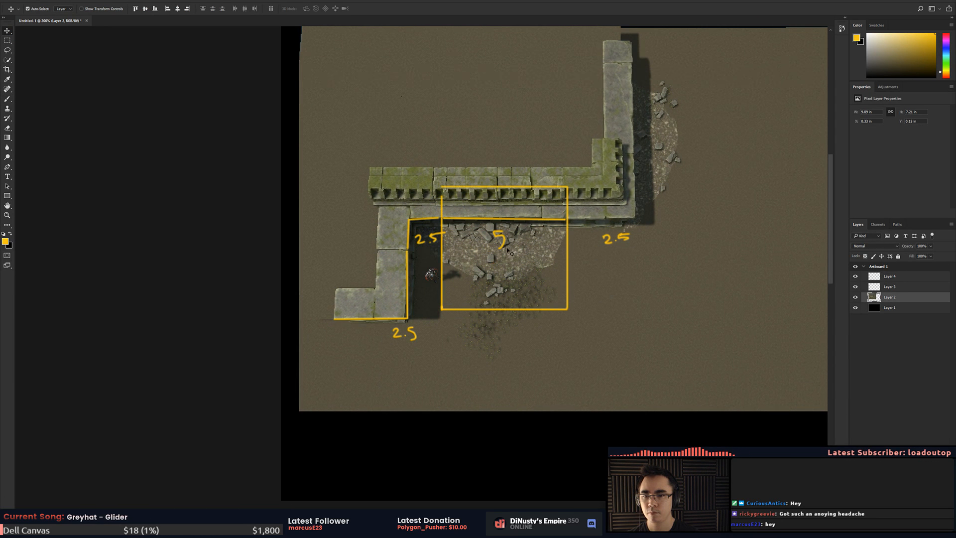
drag(445, 277, 449, 255)
key(ctrl+z)
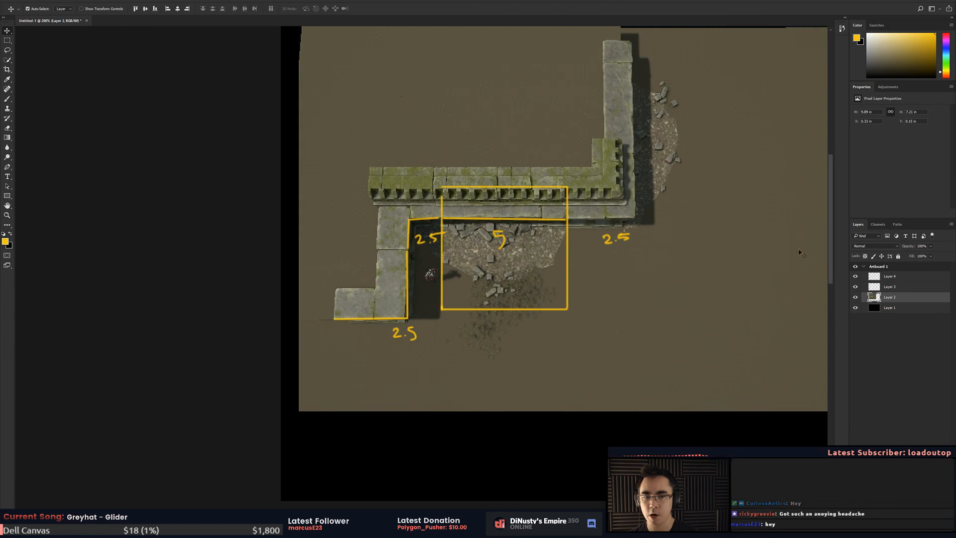
- Move the square below the wall and duplicate it, arranging the four squares edge to edge as a two-by-two grid
click(7, 40)
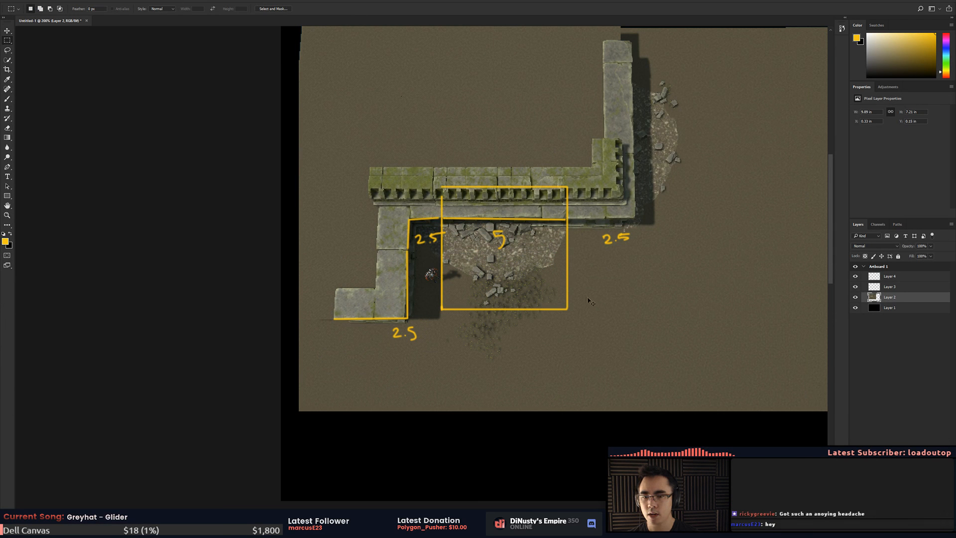
ctrl+drag(569, 299, 621, 374)
key(ctrl+j)
ctrl+drag(519, 299, 637, 378)
key(ctrl+z)
key(ctrl+j)
alt+drag(879, 277, 879, 284)
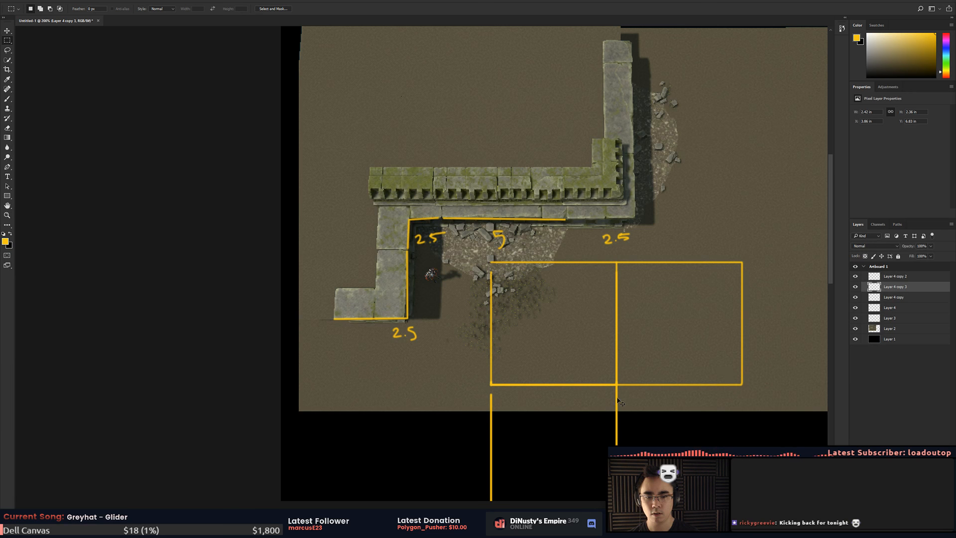
ctrl+drag(618, 401, 744, 405)
- Merge the square and its copies into a single grid layer
key(ctrl+e)
key(ctrl+e)
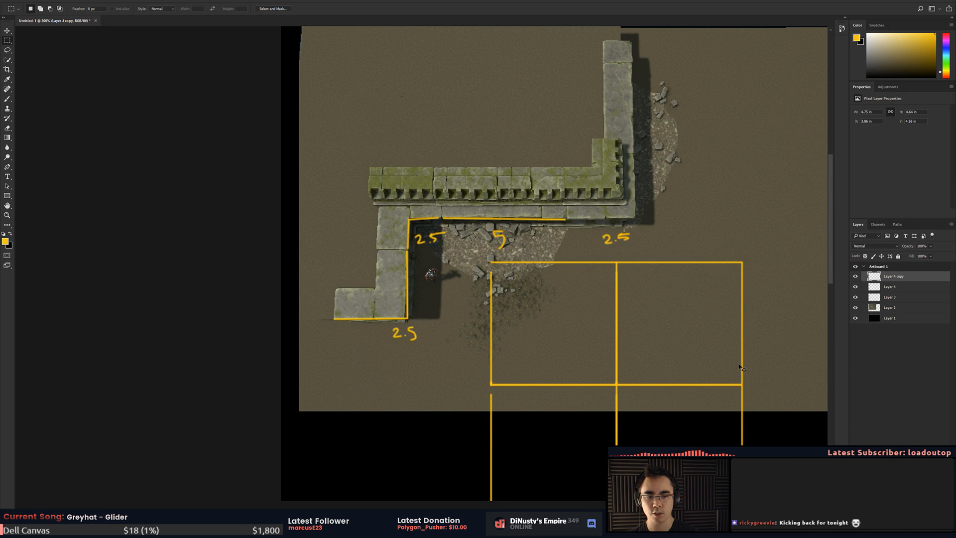
ctrl+drag(743, 369, 728, 231)
key(ctrl+z)
key(ctrl+e)
- Move the merged two-by-two grid clear of the wall so it overlaps the capture's right edge and the black background
ctrl+drag(743, 330, 599, 191)
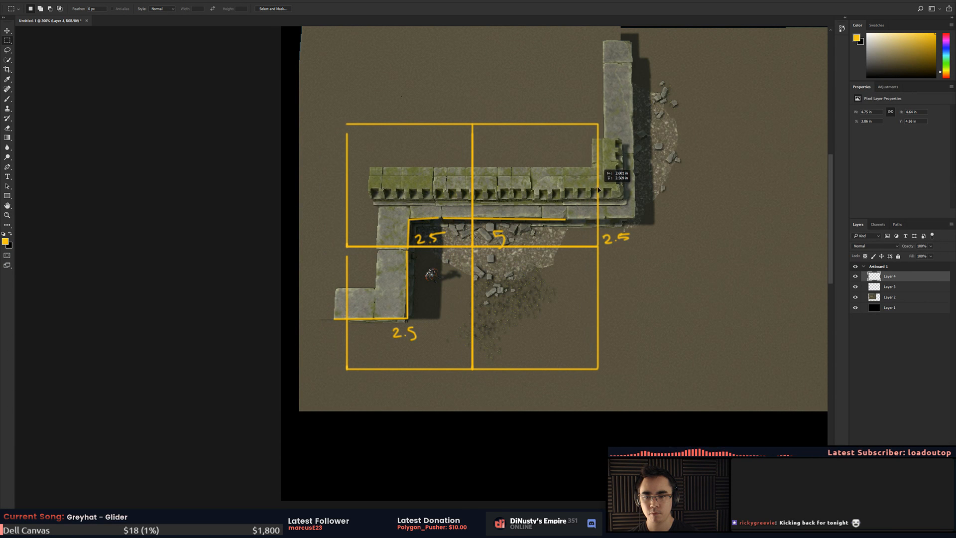
ctrl+drag(599, 191, 762, 195)
drag(688, 210, 663, 225)
key(ctrl+z)
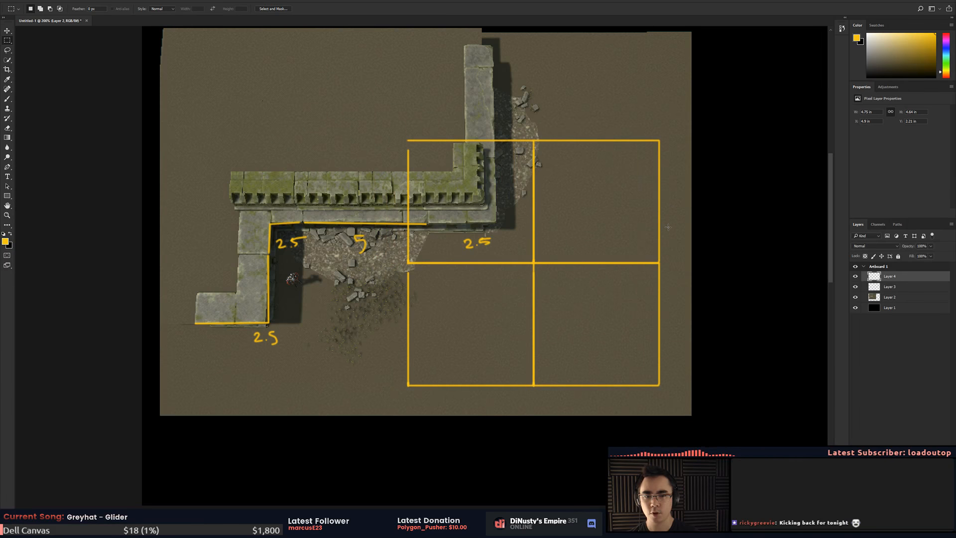
key(ctrl+minus)
key(ctrl+minus)
key(ctrl+plus)
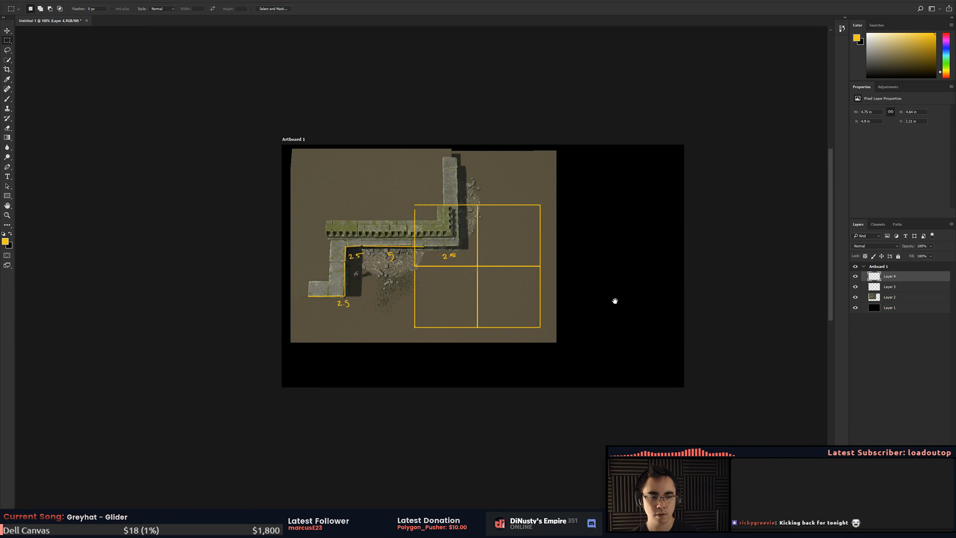
drag(615, 301, 614, 309)
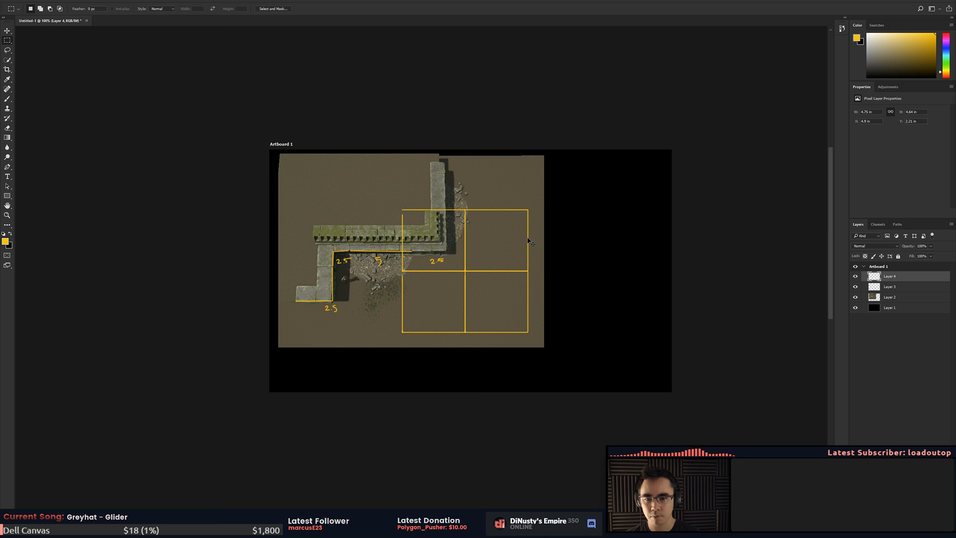
ctrl+drag(529, 241, 612, 246)
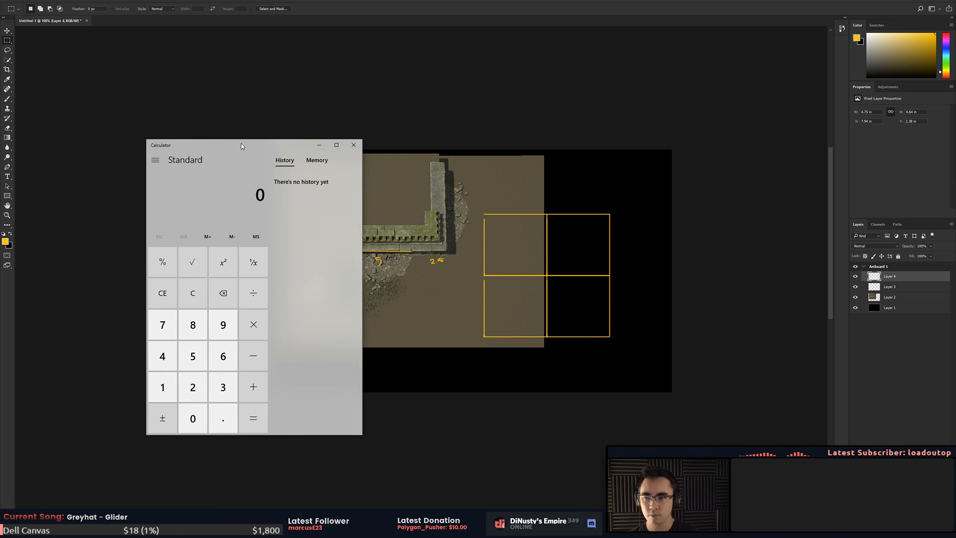
- Move the Calculator window aside, then switch to Unity and view the temple walls and ground plane from above
drag(157, 146, 955, 199)
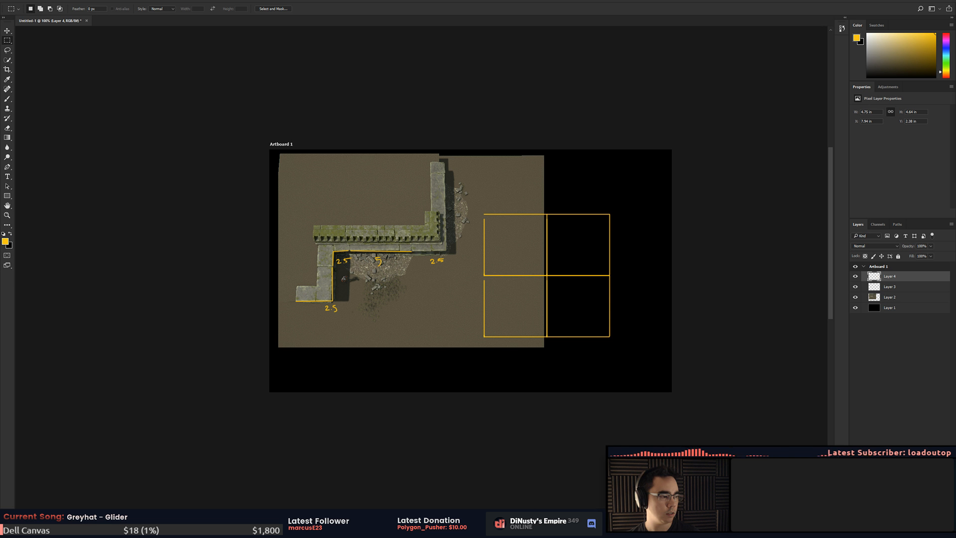
key(alt+Tab)
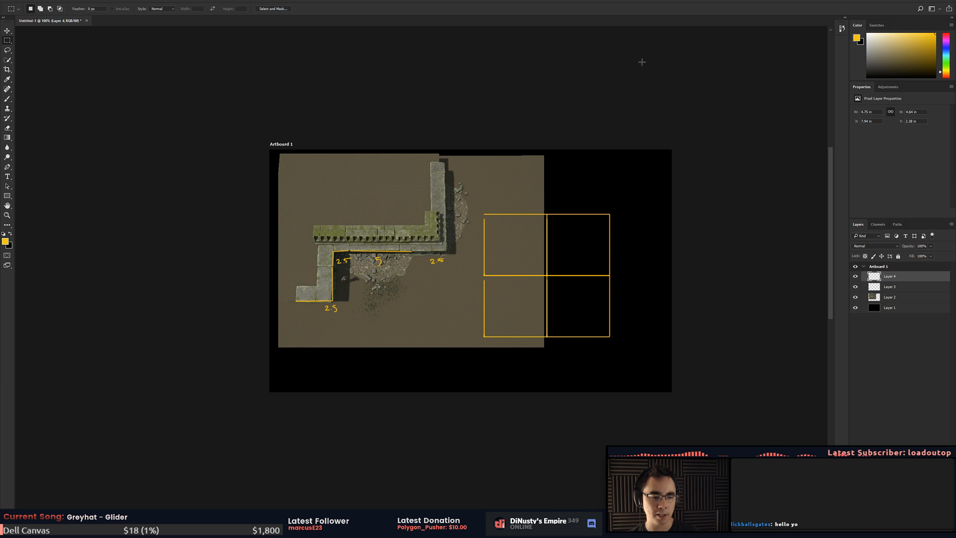
key(alt+Tab)
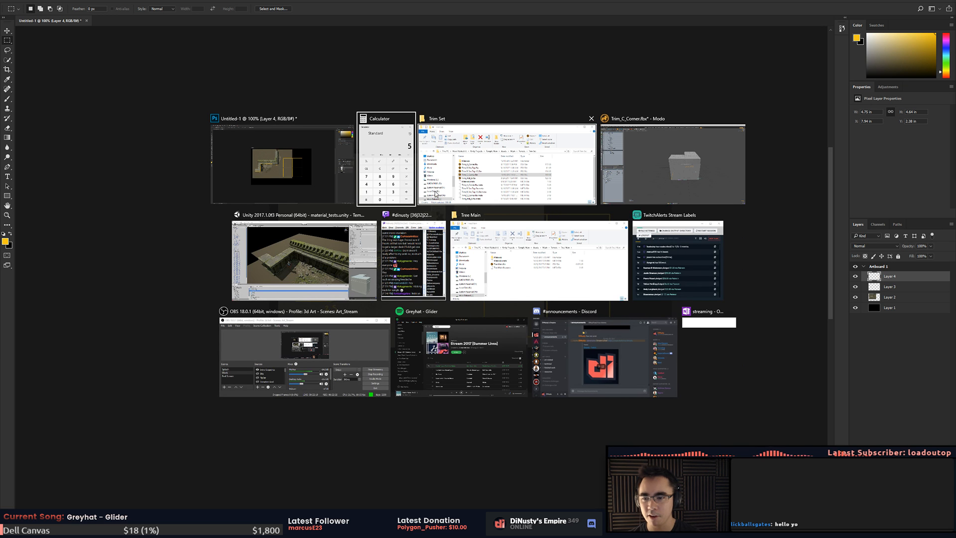
click(319, 264)
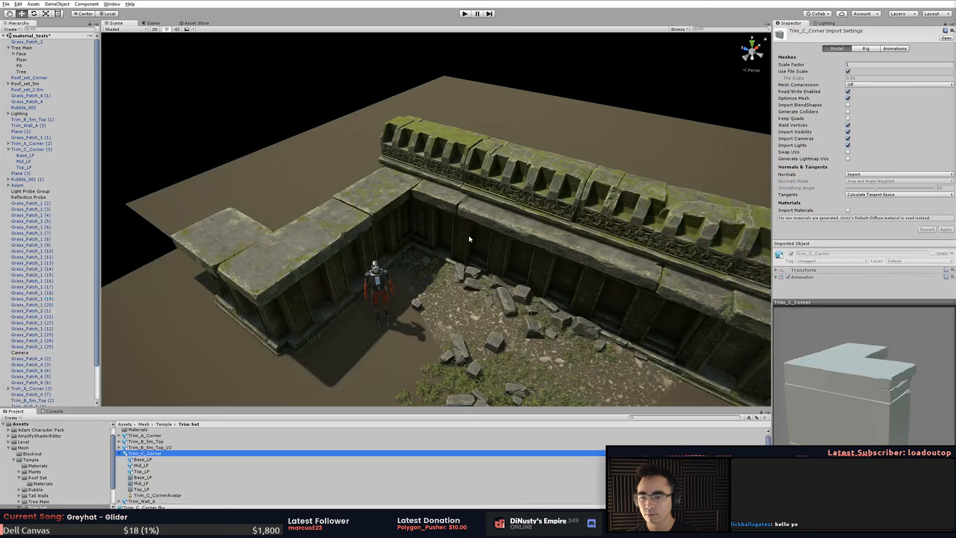
alt+drag(469, 239, 474, 289)
middle_drag(473, 288, 450, 226)
scroll(451, 226, down, 4)
alt+drag(451, 226, 382, 243)
scroll(382, 244, down, 10)
- Switch to Modo, select the Floor mesh in Tree Main.fbx and measure its outer edge
key(alt+Tab)
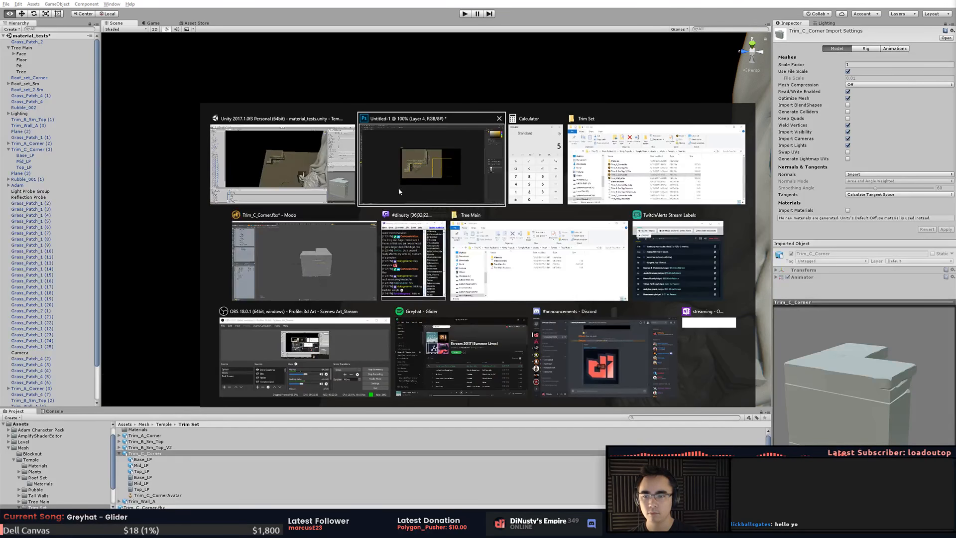
click(336, 251)
click(181, 124)
click(76, 61)
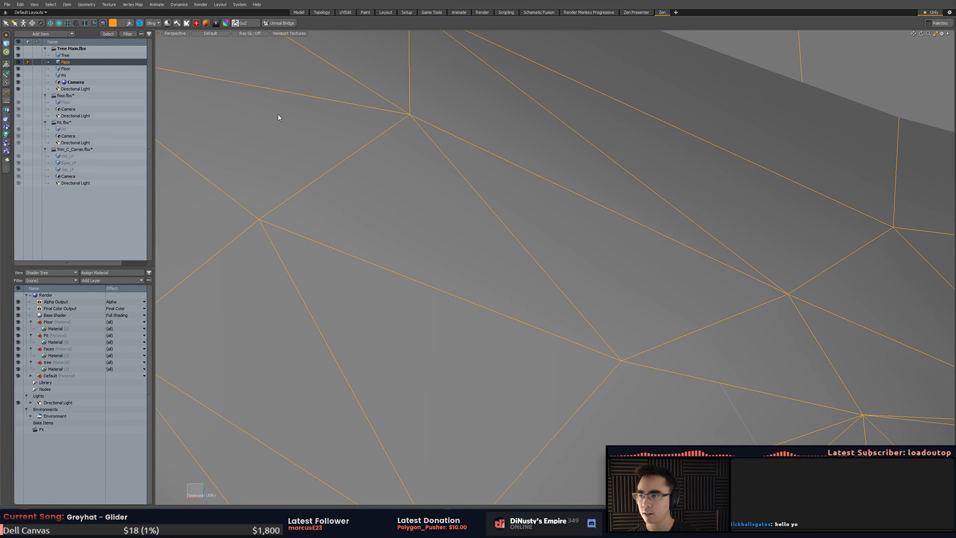
scroll(399, 209, down, 12)
alt+drag(419, 239, 536, 295)
click(545, 352)
scroll(527, 297, down, 4)
alt+drag(497, 320, 433, 352)
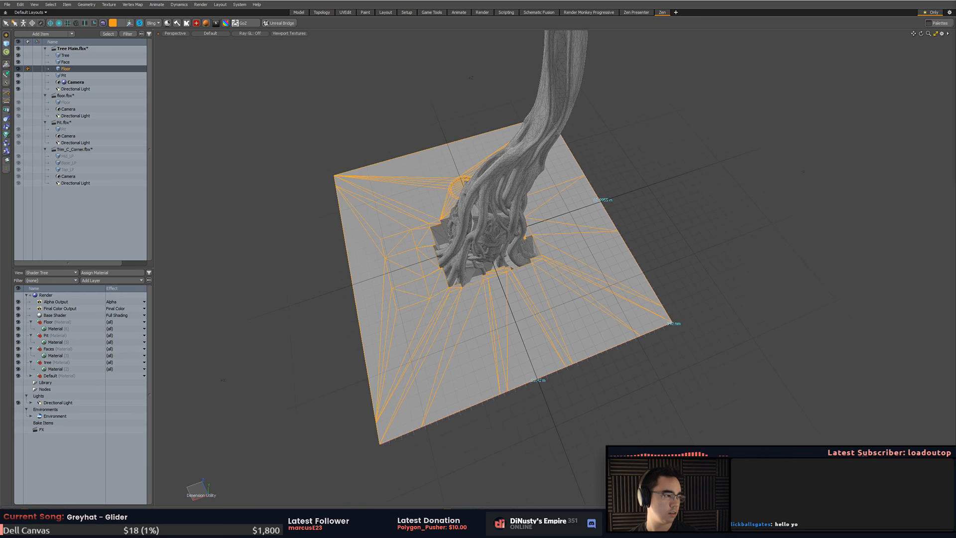
- Switch to Unity and frame the Trim_Wall_A (3) wall piece to compare the wall run with the ground plane
key(alt+Tab)
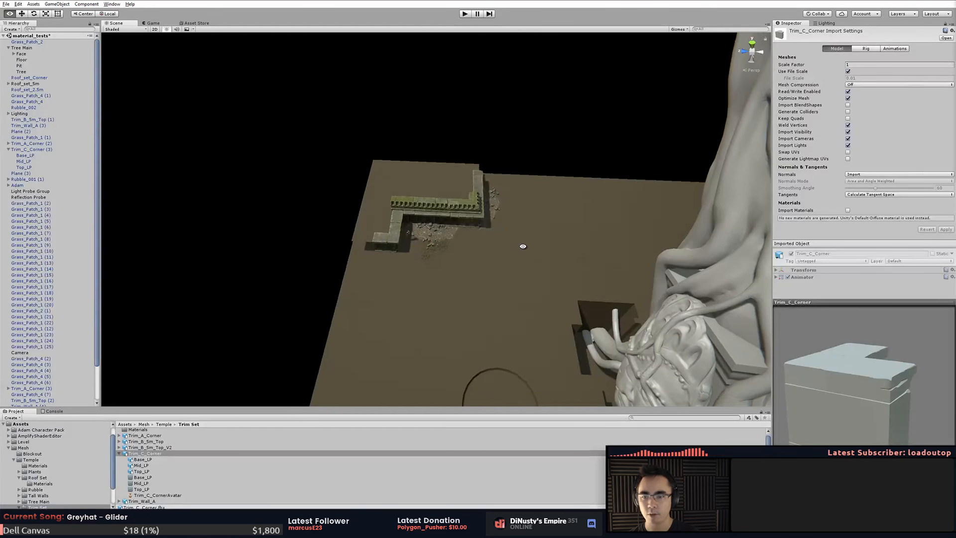
click(449, 221)
key(f)
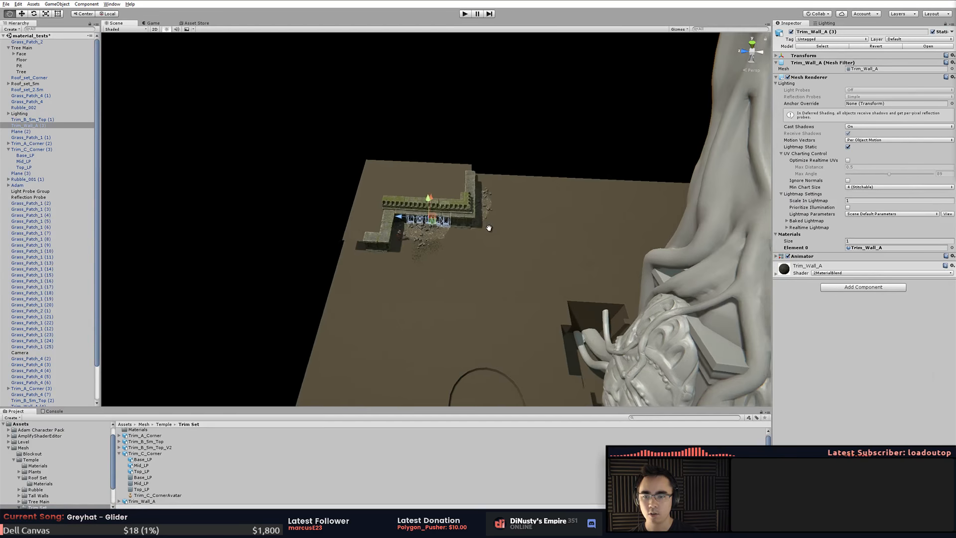
alt+drag(588, 223, 604, 272)
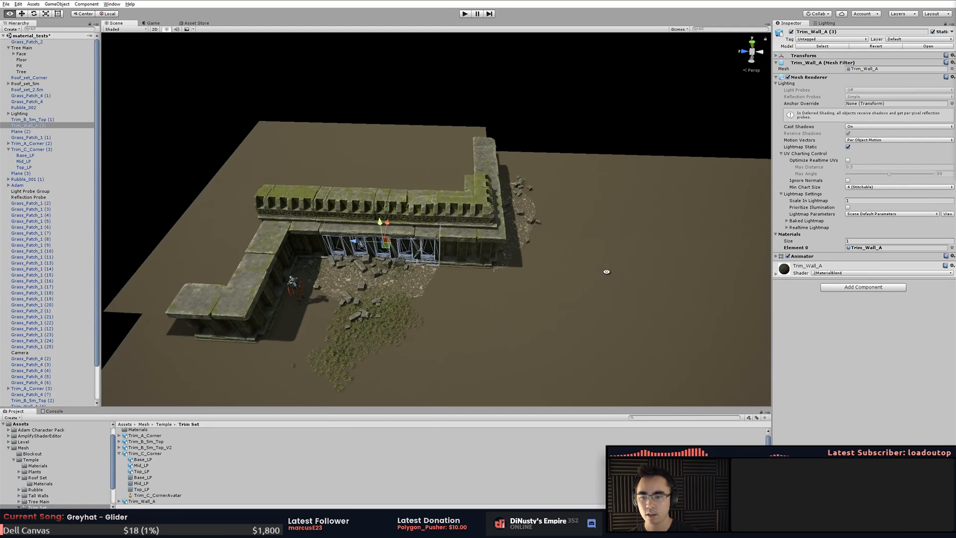
key(alt+Tab)
alt+drag(621, 165, 572, 240)
- Switch to Photoshop and enlarge Artboard 1 to about 26.77 × 16.97 in from its lower-right corner
key(alt+Tab)
key(alt+Tab)
key(alt+Tab)
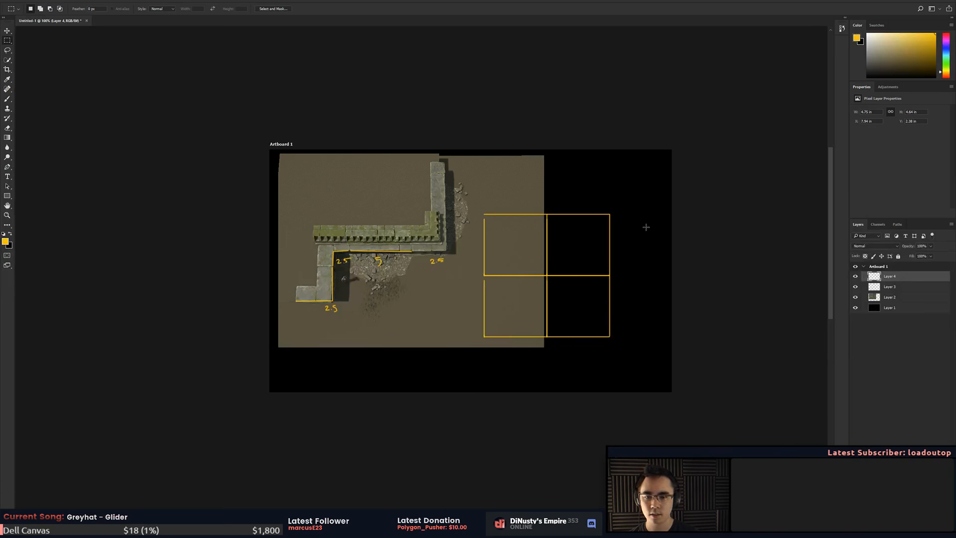
key(ctrl+minus)
key(ctrl+minus)
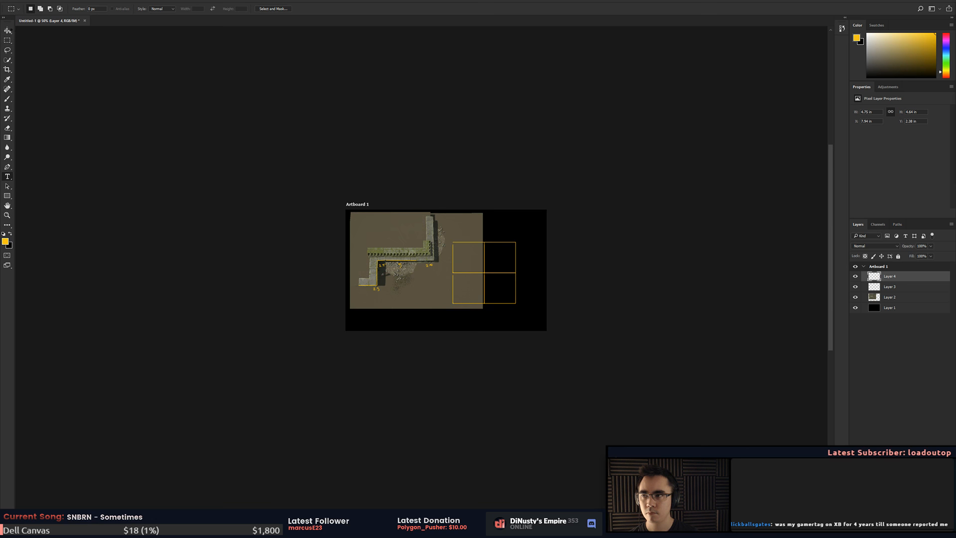
click(7, 31)
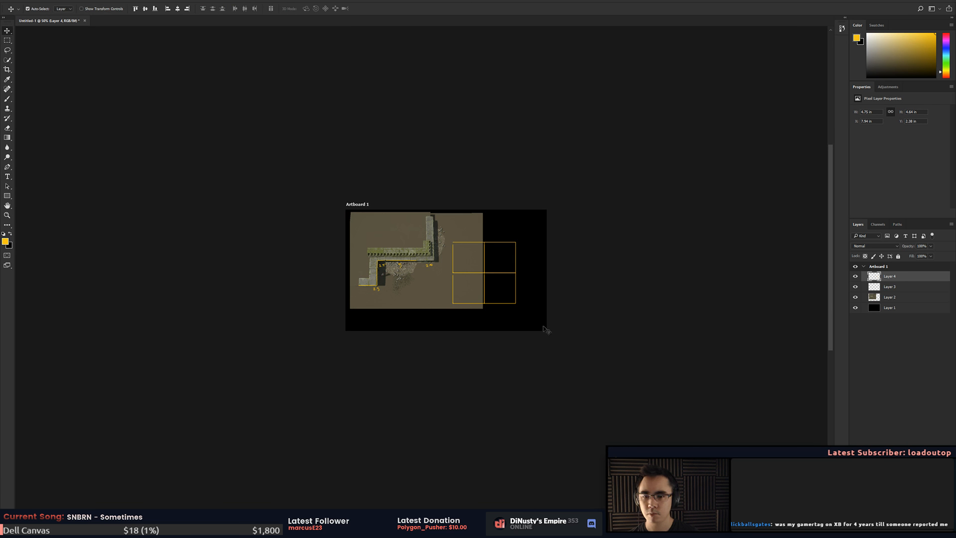
key(shift+v)
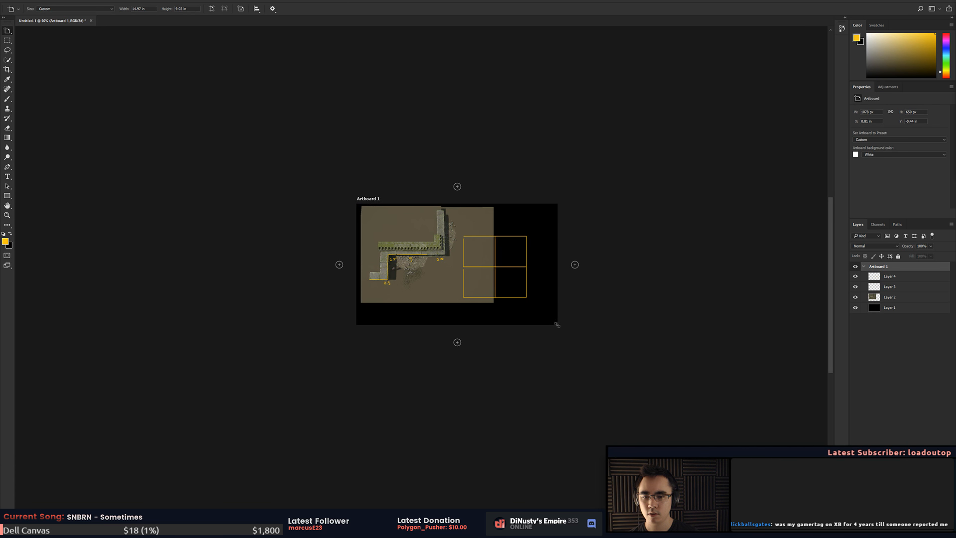
drag(554, 324, 716, 432)
- Add a second artboard above Artboard 1 and copy the black Layer 1 background into it
click(539, 194)
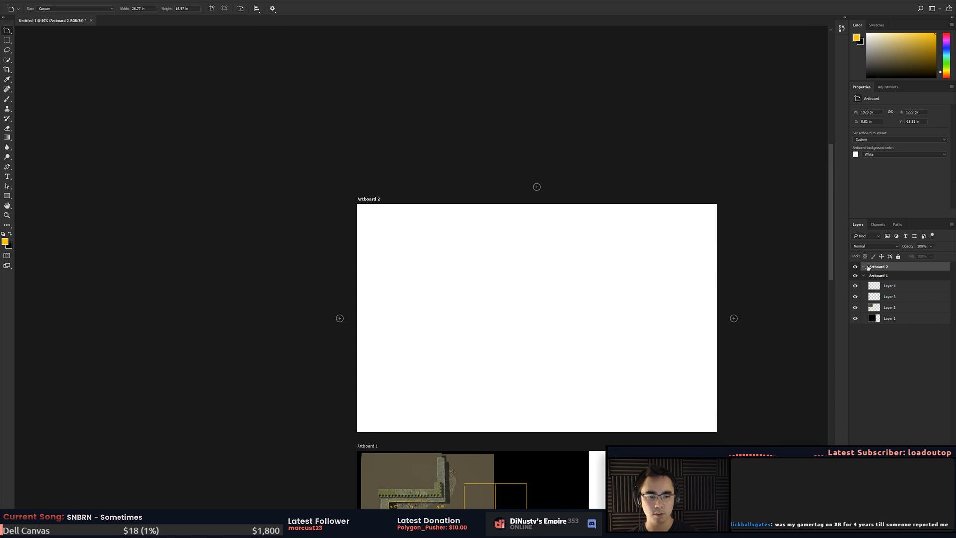
right_click(559, 260)
click(8, 40)
drag(626, 311, 514, 161)
right_click(513, 162)
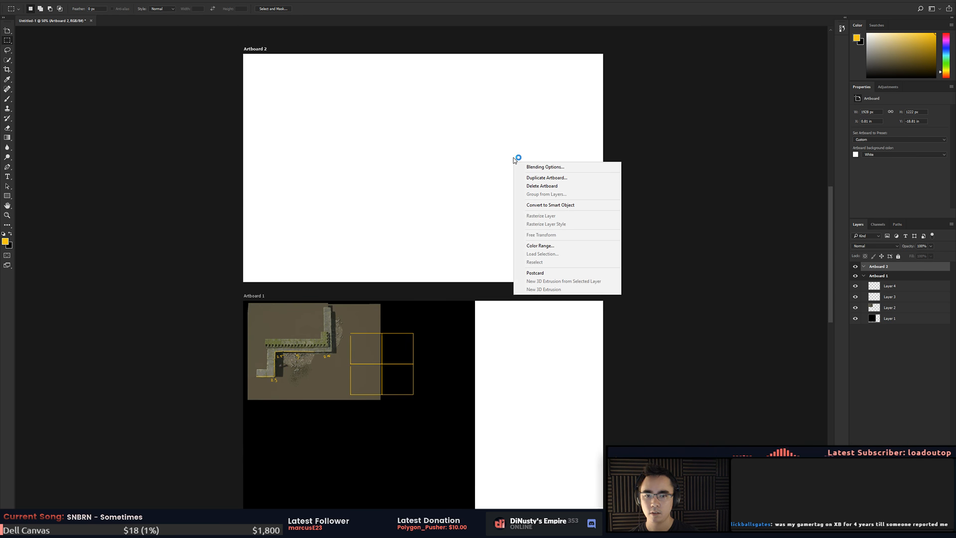
click(621, 211)
drag(619, 211, 614, 190)
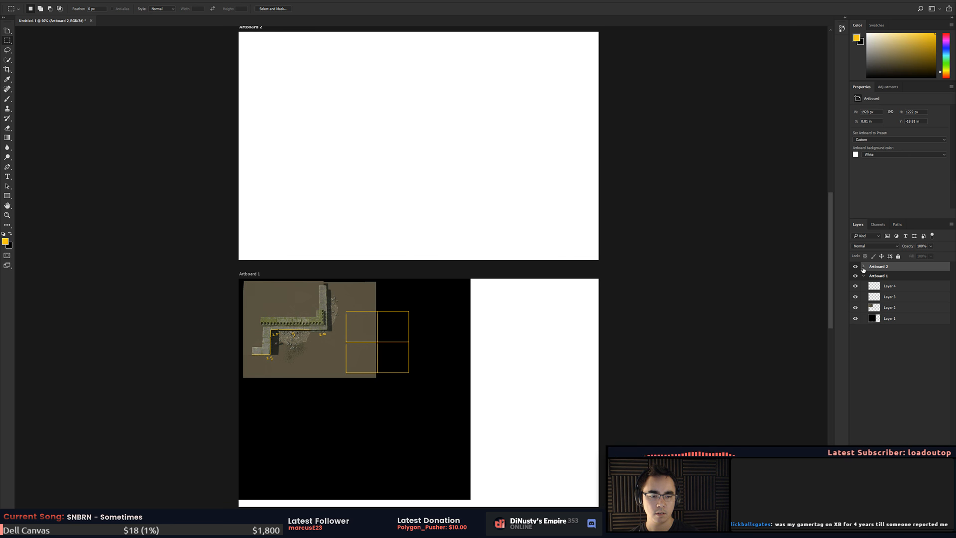
alt+drag(896, 318, 894, 275)
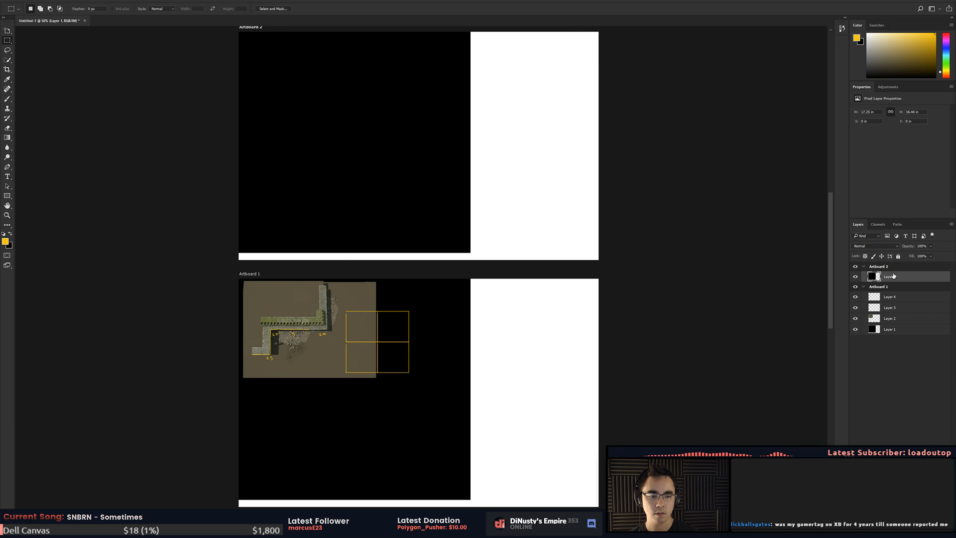
drag(521, 186, 563, 125)
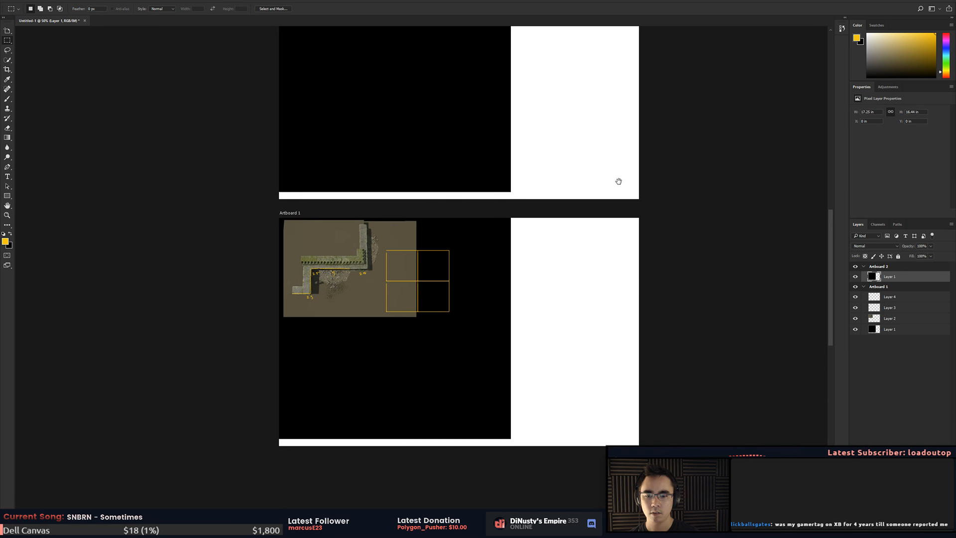
- Fill the Layer 1 backgrounds of Artboard 1 and Artboard 2 completely with black
click(886, 330)
key(ctrl+BackSpace)
click(903, 276)
key(ctrl+BackSpace)
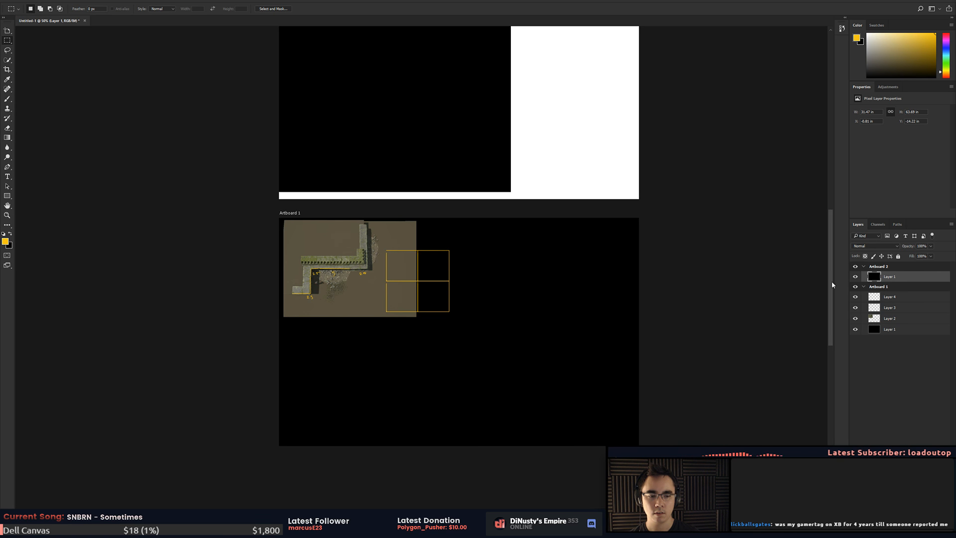
drag(614, 198, 517, 225)
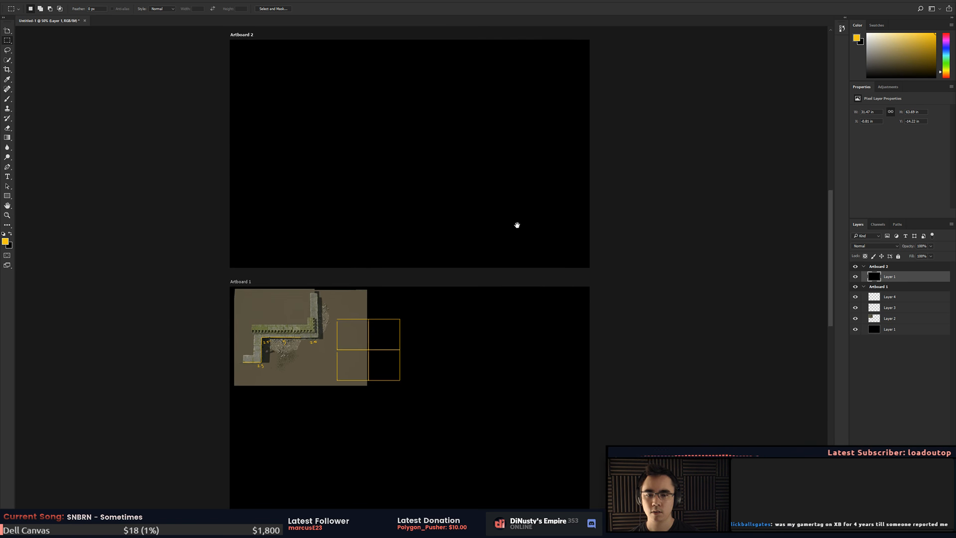
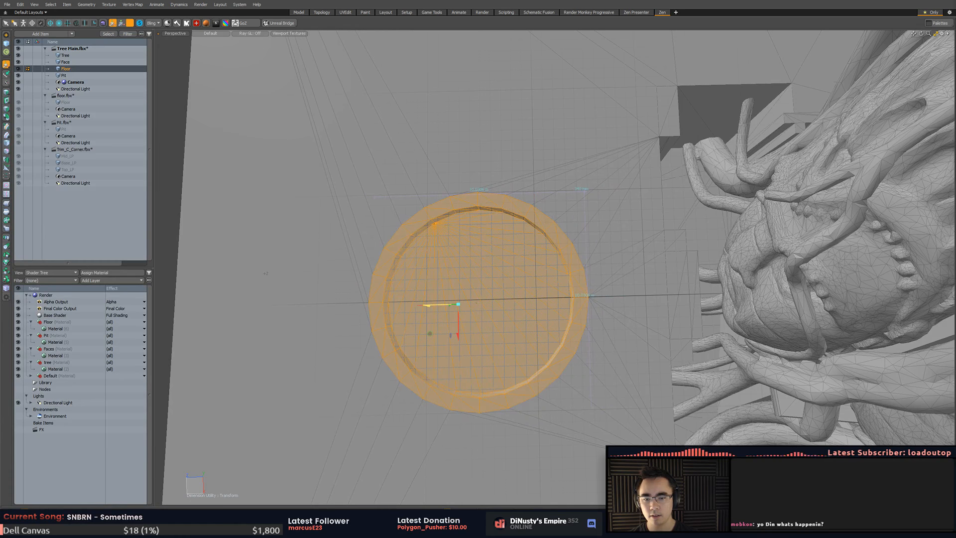
- In Modo, undo the last scaling of the circular pit polygons on the Floor mesh
key(ctrl+z)
key(ctrl+z)
key(ctrl+z)
key(y)
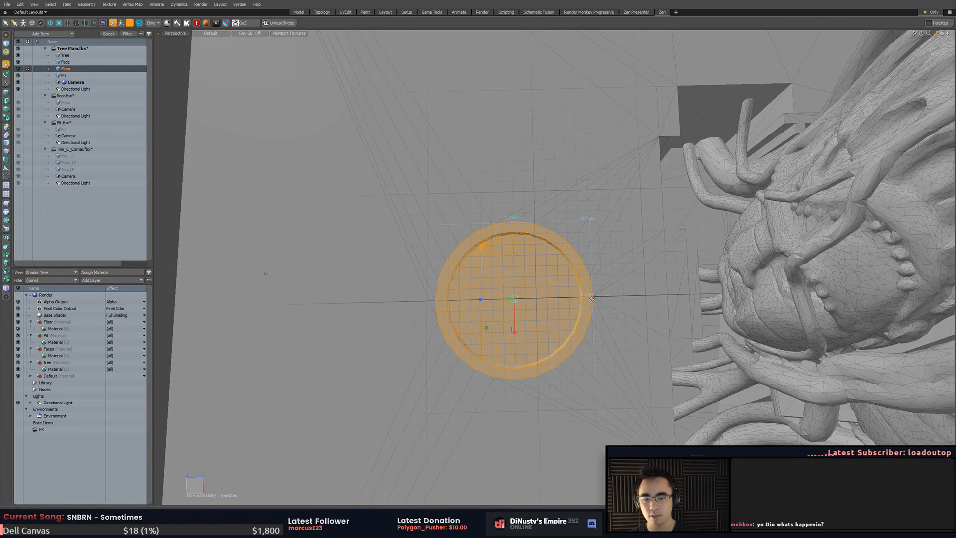
mouse_move(566, 326)
mouse_down()
mouse_move(554, 339)
mouse_move(608, 157)
mouse_move(650, 122)
mouse_move(501, 143)
mouse_up()
key(q)
- Check the layout sketch in Photoshop, return to Modo and measure the floor polygons between the pit and the outer corner
click(566, 323)
click(501, 143)
key(alt+Tab)
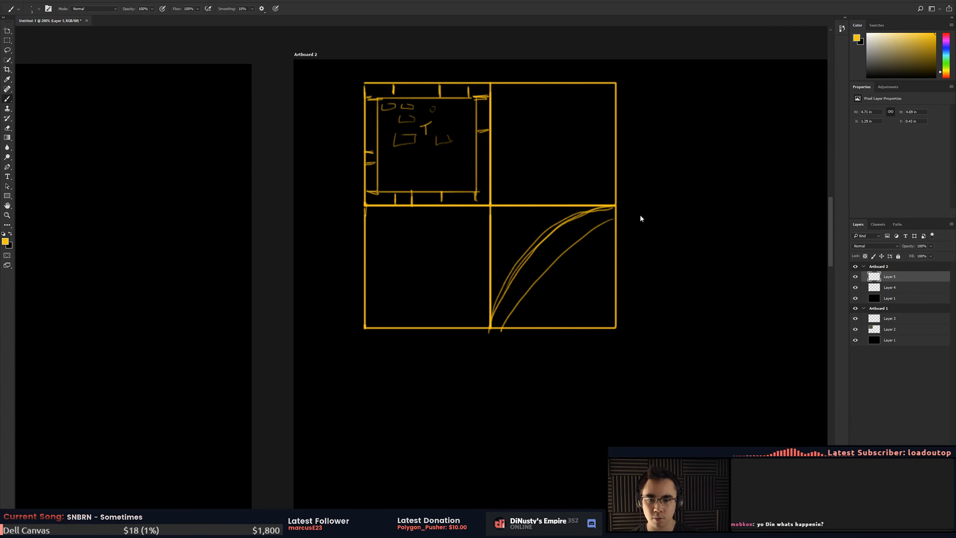
key(alt+Tab)
mouse_move(641, 218)
alt+mouse_down()
mouse_move(565, 289)
mouse_move(552, 325)
mouse_move(535, 271)
alt+mouse_up()
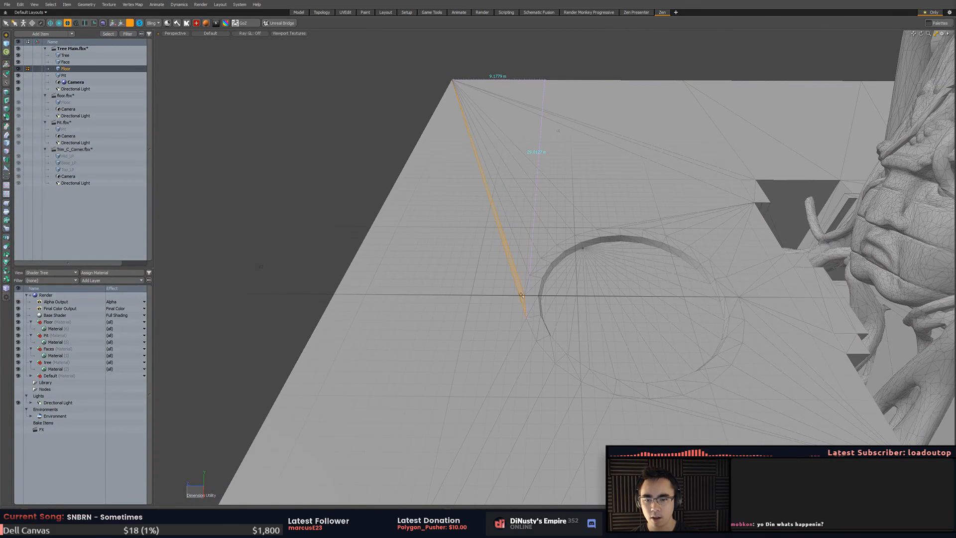
click(542, 289)
alt+shift+drag(396, 203, 436, 214)
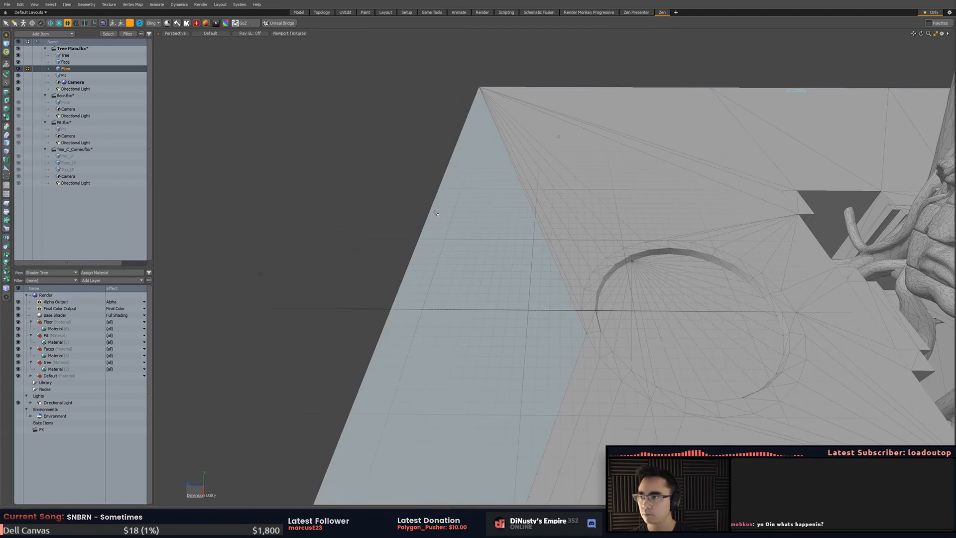
- Add a mesh with a cube and move it to the first position under Tree Main.fbx
click(5, 36)
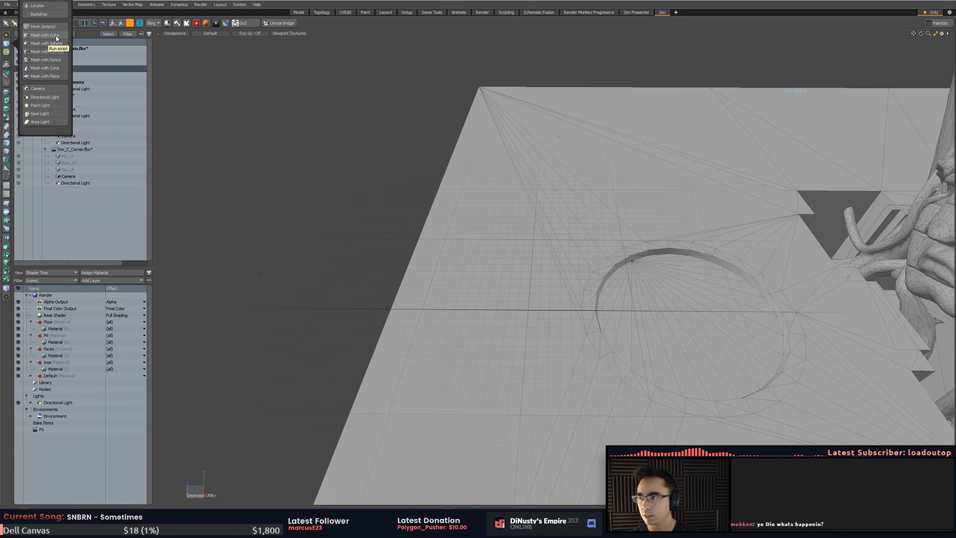
click(56, 35)
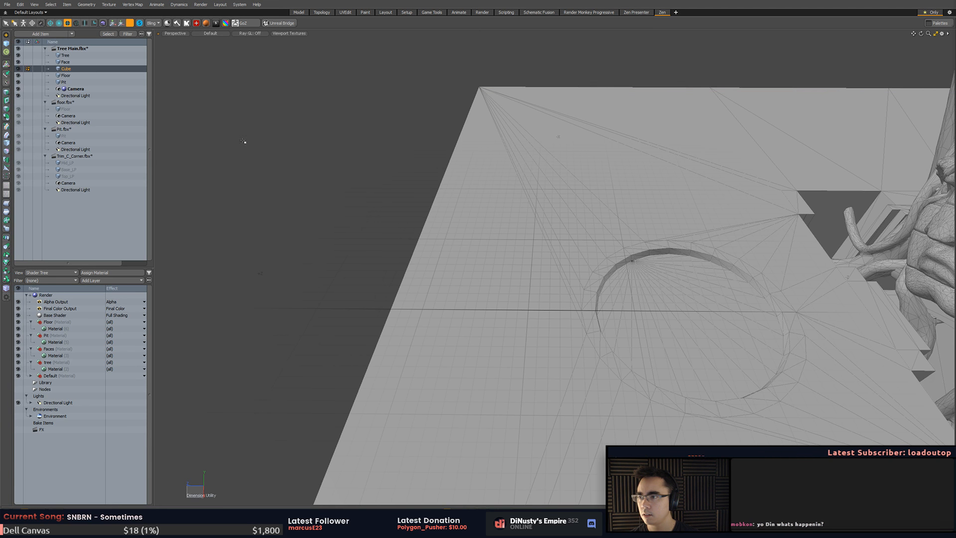
drag(74, 68, 81, 52)
- Move the cube out from the tree to the pit's rim and raise it onto the floor surface
alt+drag(324, 142, 407, 184)
key(w)
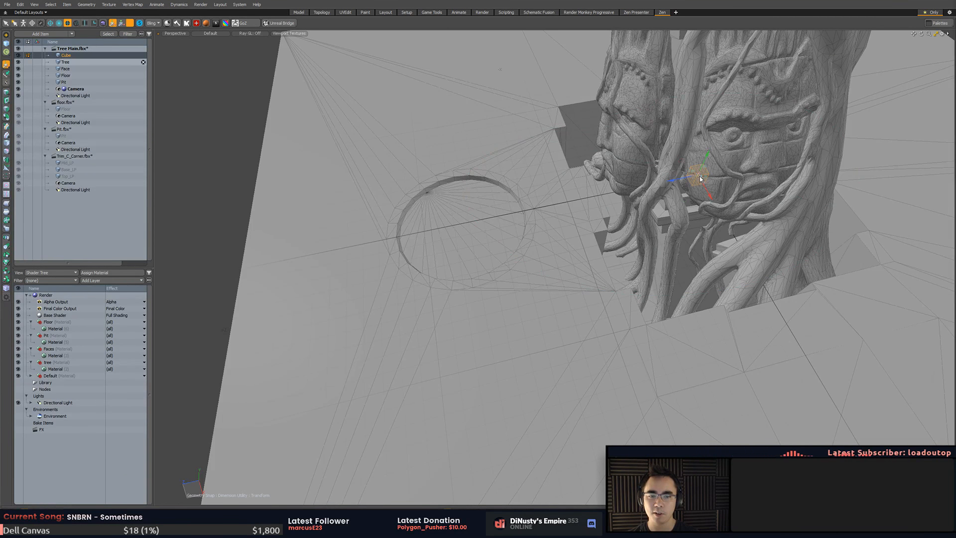
drag(700, 179, 549, 194)
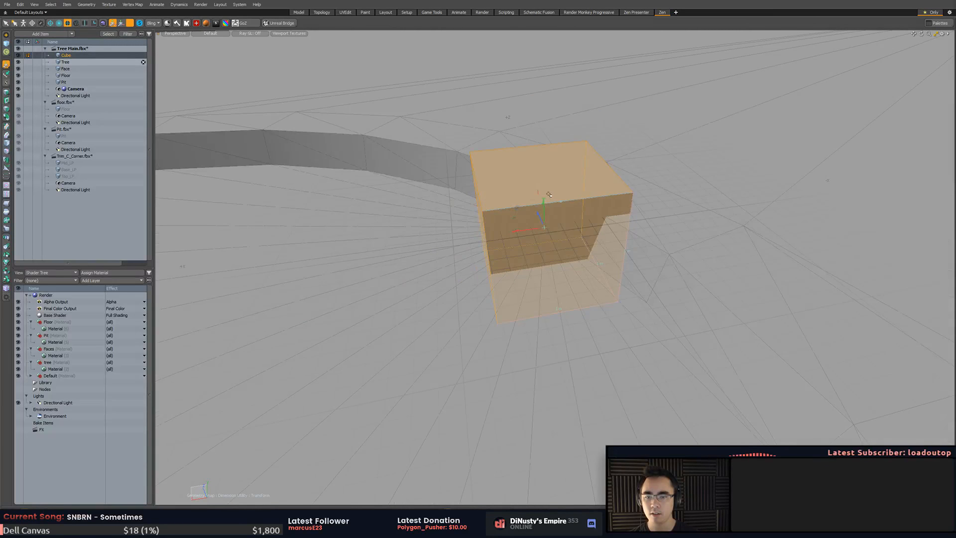
click(543, 183)
key(q)
key(w)
click(545, 173)
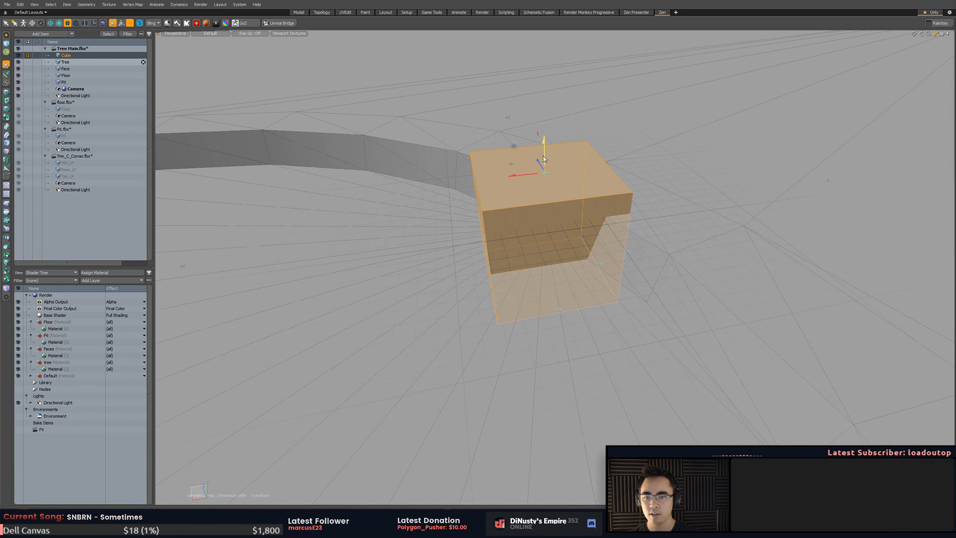
drag(544, 158, 544, 32)
alt+drag(544, 33, 717, 224)
key(k)
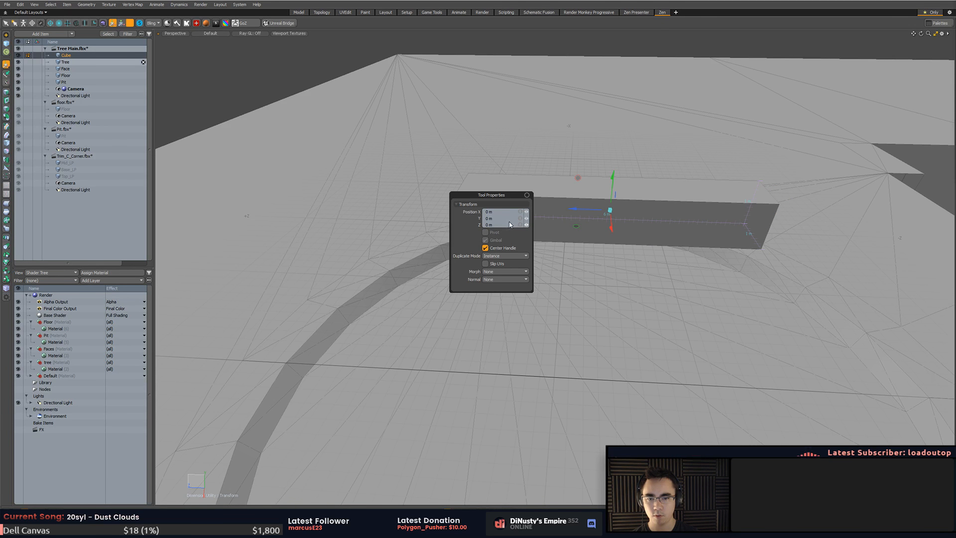
alt+shift+drag(676, 193, 610, 252)
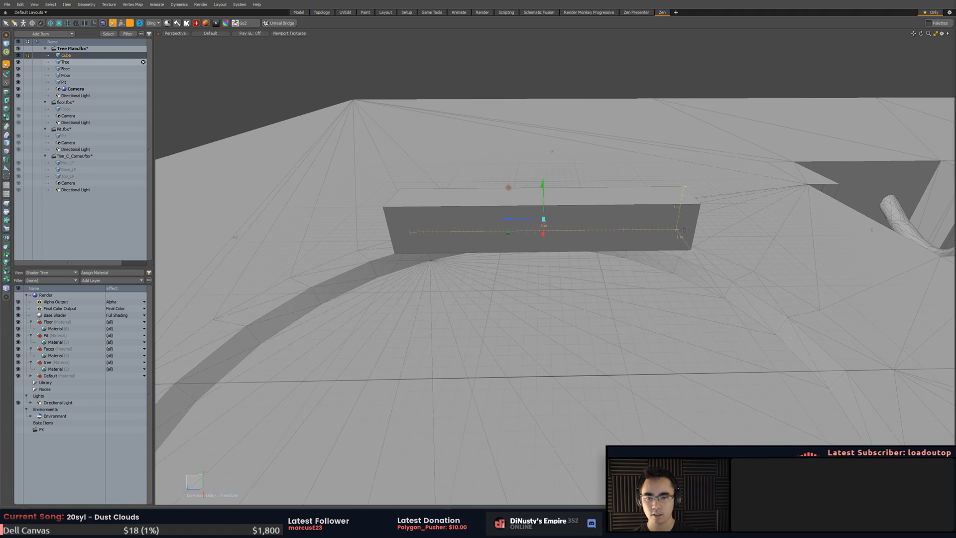
alt+drag(684, 230, 640, 219)
key(q)
alt+drag(678, 260, 653, 246)
key(ctrl+z)
key(ctrl+z)
key(ctrl+z)
- Lengthen the cube along the pit's rim by moving its end face -4 m in Z
alt+drag(431, 234, 472, 240)
key(w)
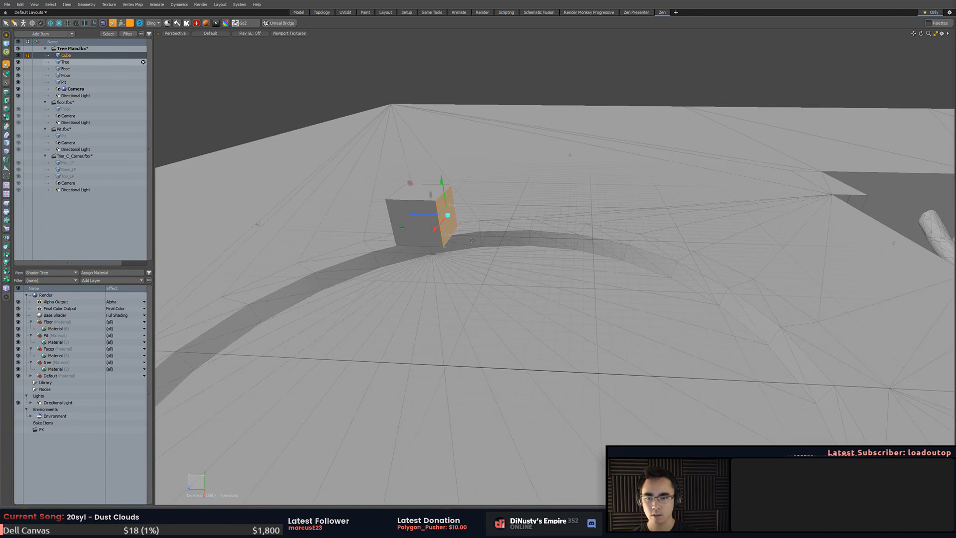
drag(414, 216, 561, 309)
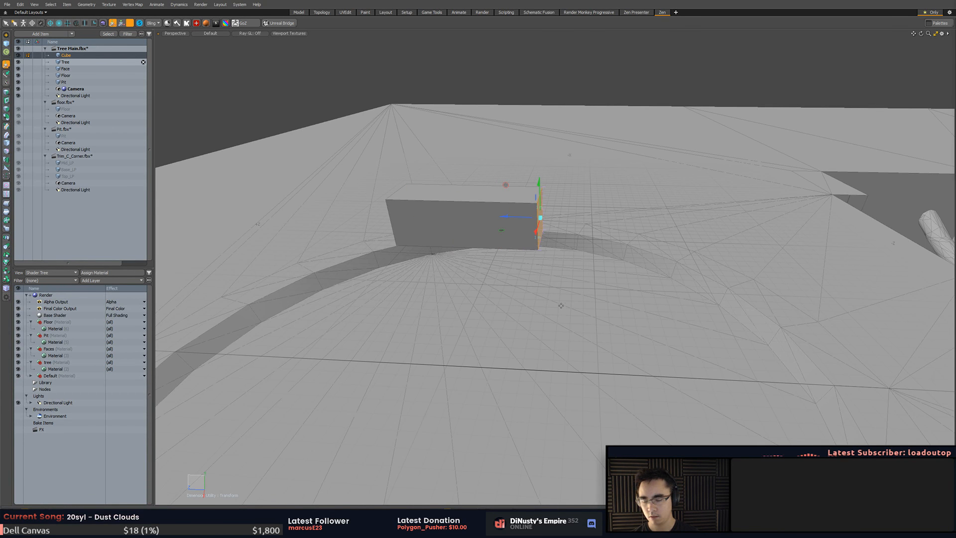
key(k)
text(-)
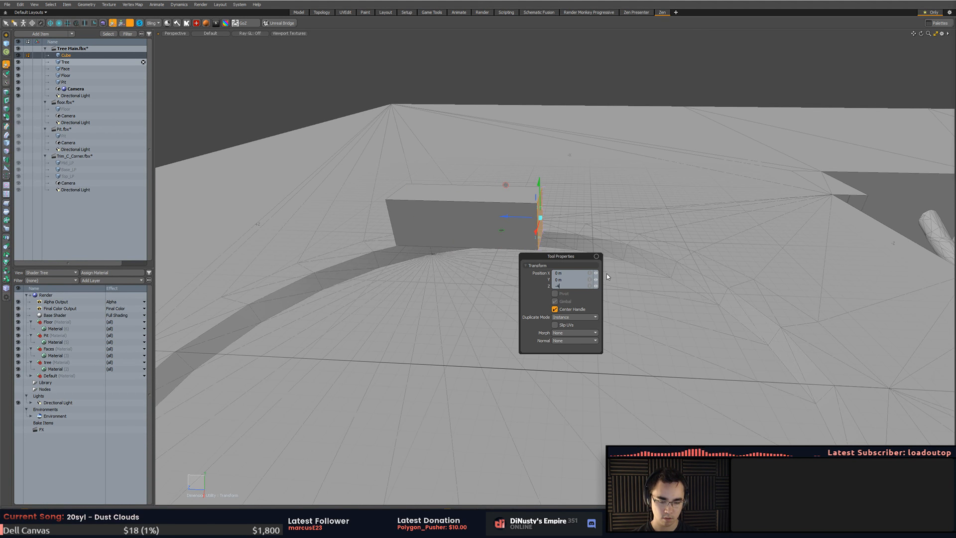
text(4)
key(Return)
- Widen the block by moving its long pit-facing side face 4 m in X
key(q)
click(551, 229)
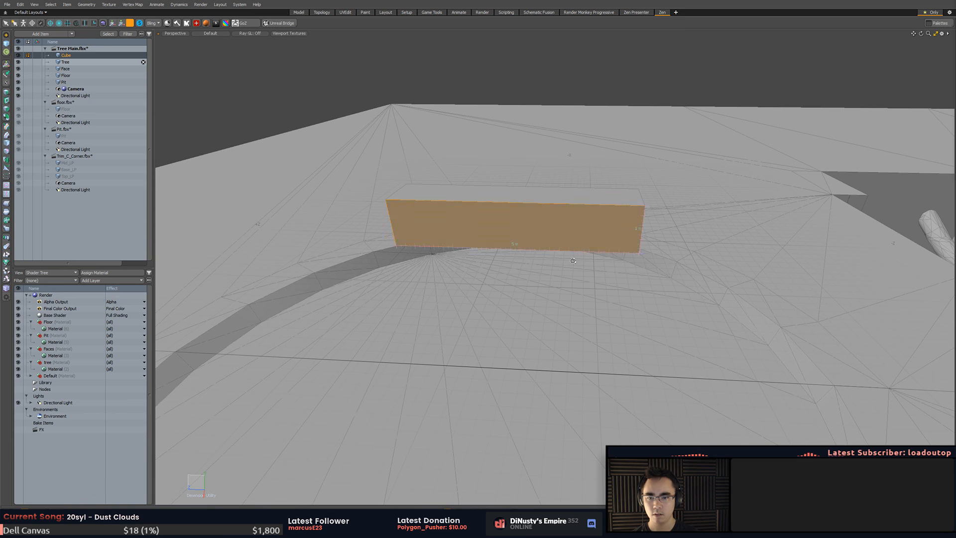
key(w)
alt+drag(551, 229, 435, 276)
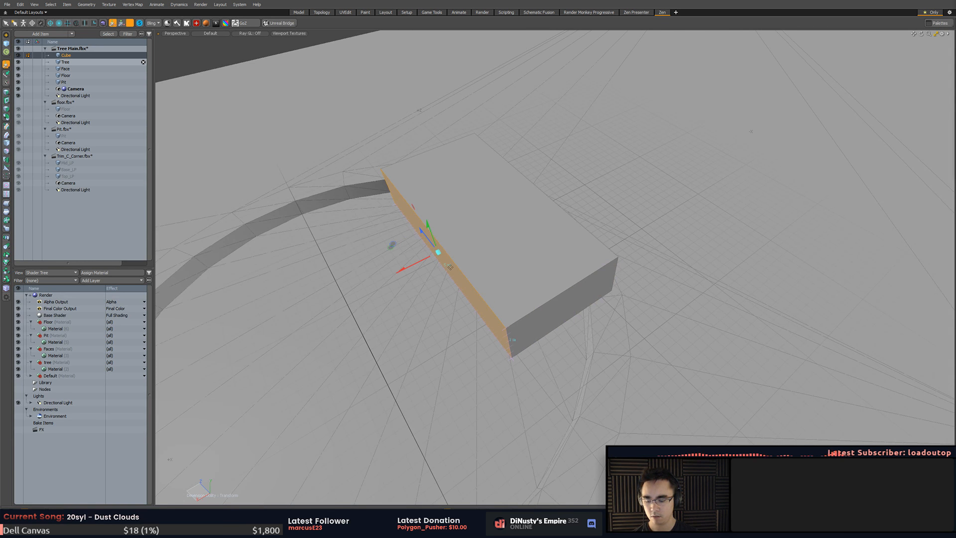
key(k)
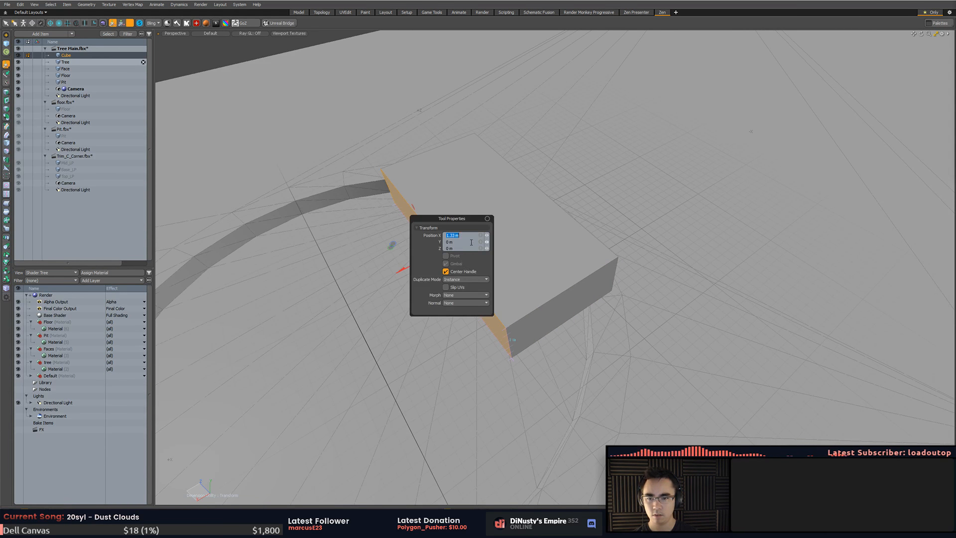
text(4)
key(Return)
- Select the whole block and move it off the pit onto the floor just beyond the rim
key(q)
alt+drag(550, 298, 587, 265)
click(571, 207)
key(w)
key(x)
key(q)
double_click(645, 304)
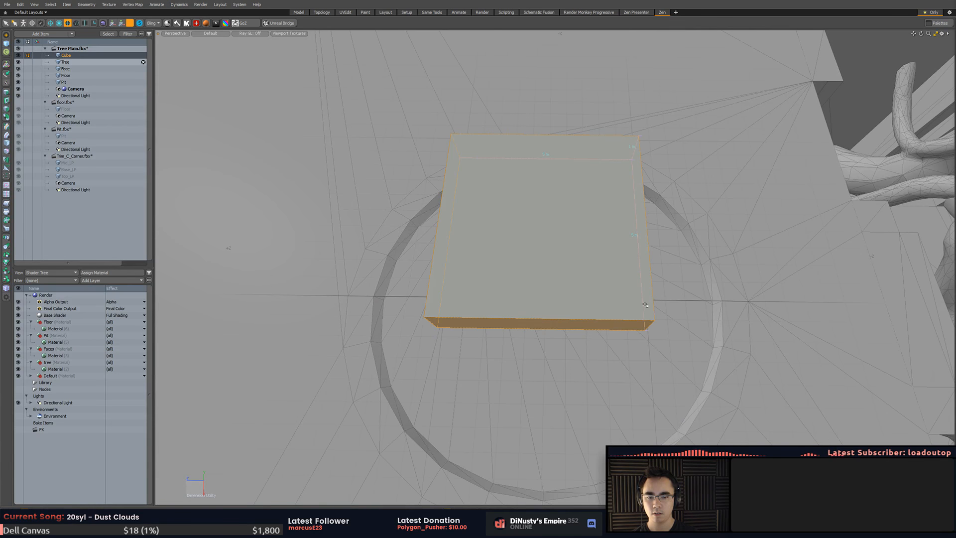
key(y)
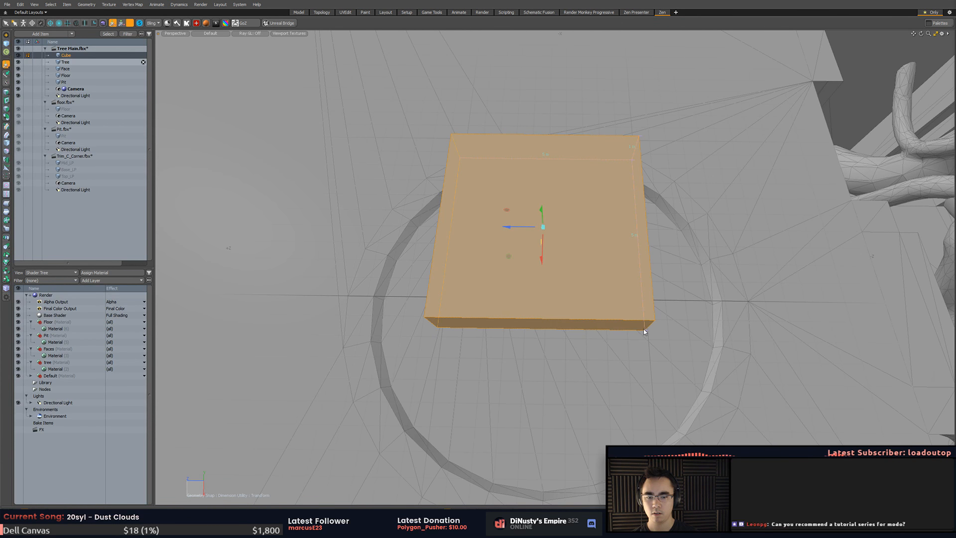
alt+drag(623, 325, 541, 256)
key(x)
drag(513, 211, 576, 167)
key(space)
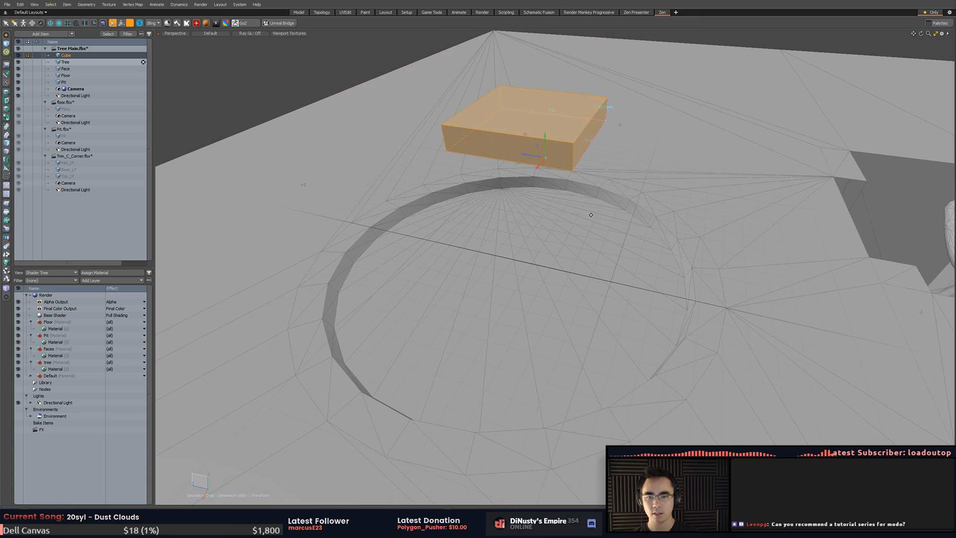
- Select all the triangulated polygons of the pit's bottom in the Floor mesh and delete them
alt+drag(591, 213, 578, 256)
click(567, 211)
key(x)
click(548, 195)
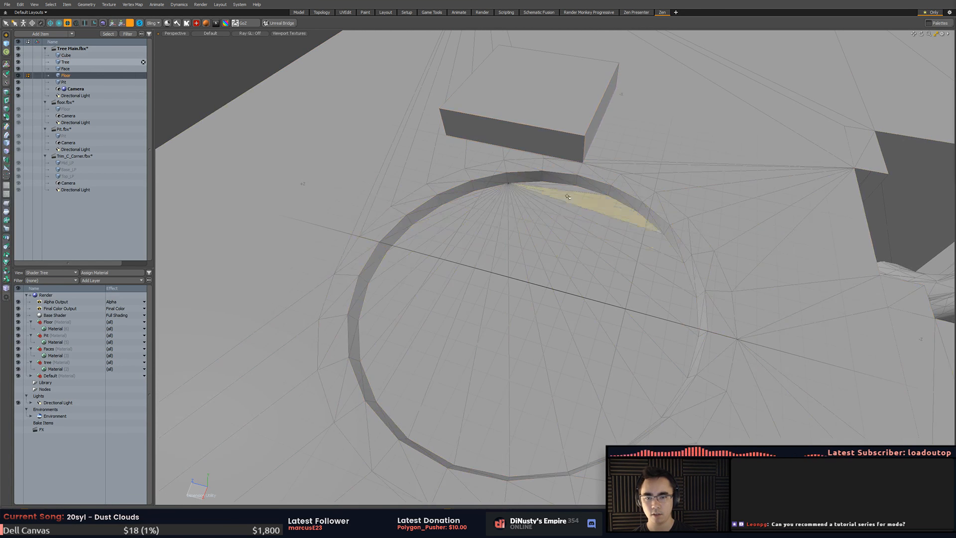
drag(541, 183, 475, 195)
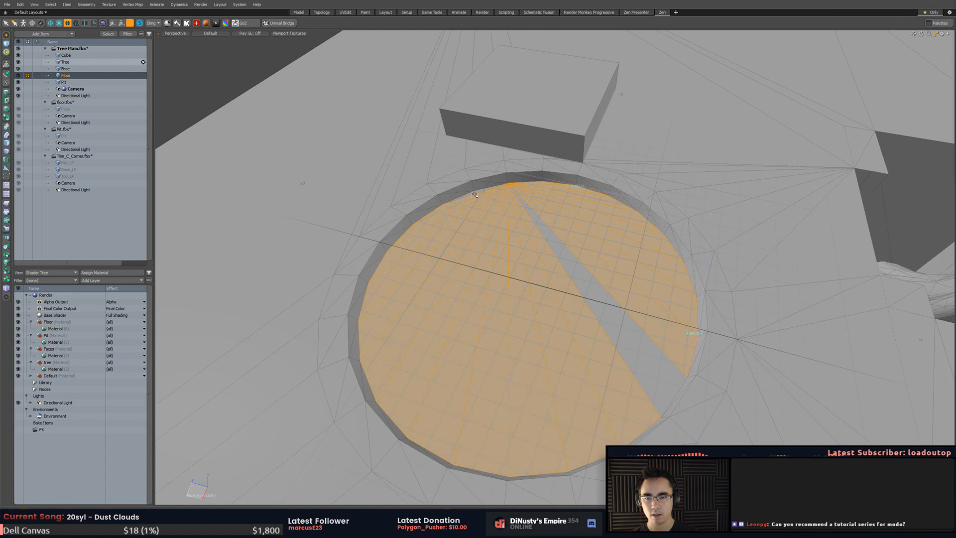
alt+drag(550, 233, 612, 261)
click(649, 217)
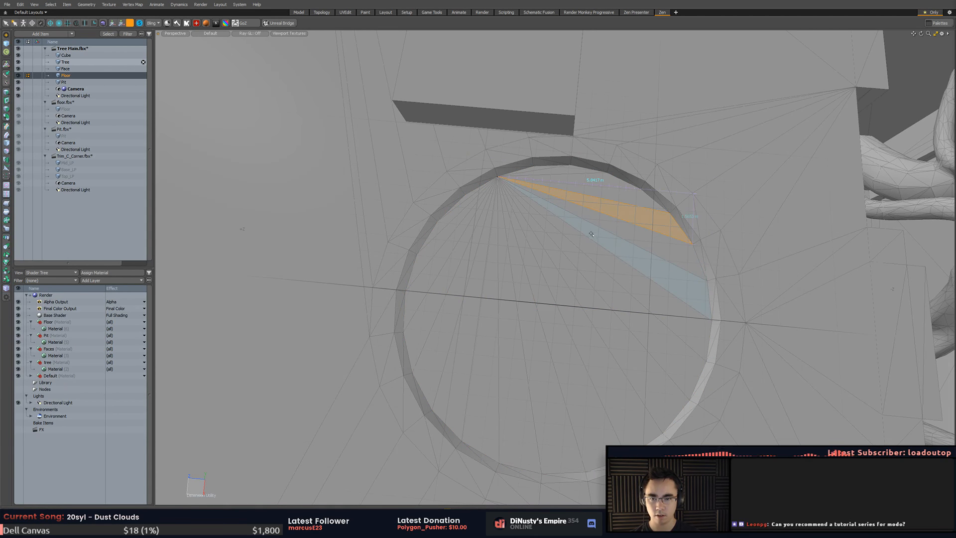
key(bracketright)
key(Delete)
- Select the edge loop around the pit's open bottom and fill it with a single polygon
key(2)
double_click(591, 169)
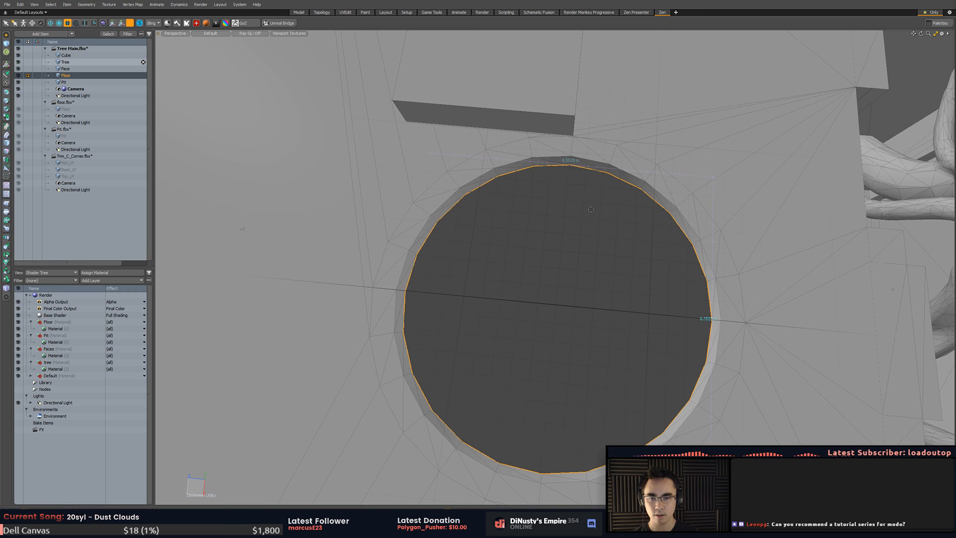
alt+drag(591, 209, 602, 205)
key(p)
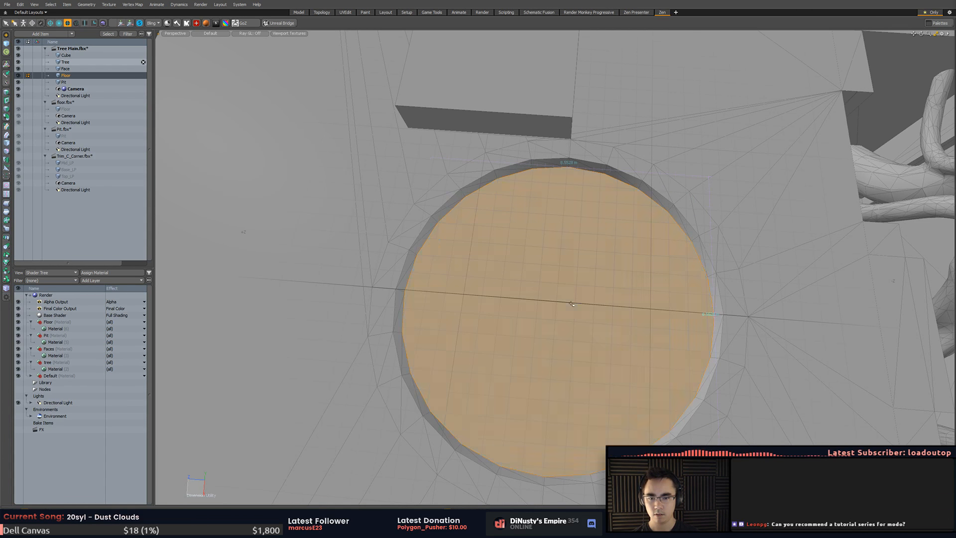
- Extend the pit's bottom edges inward and collapse them into a single center point with radiating edges
key(w)
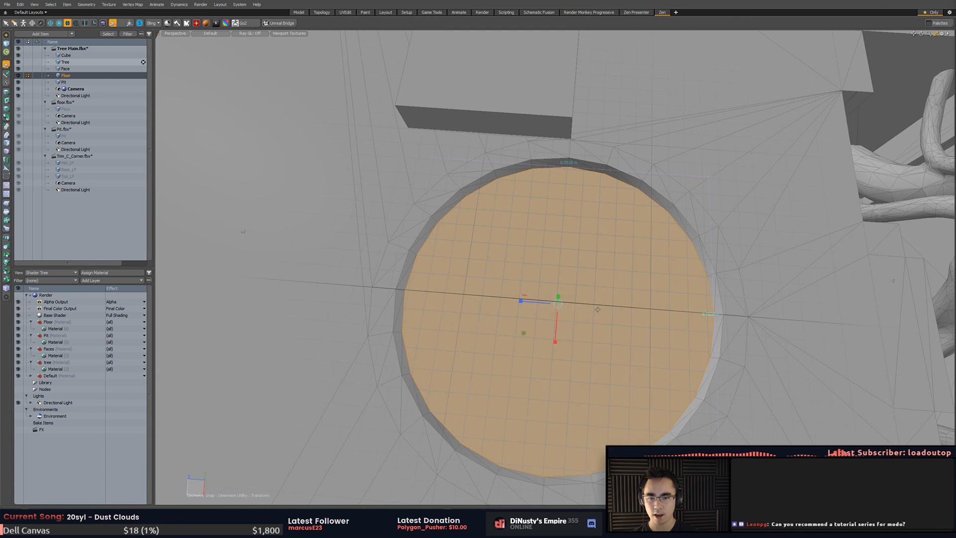
key(z)
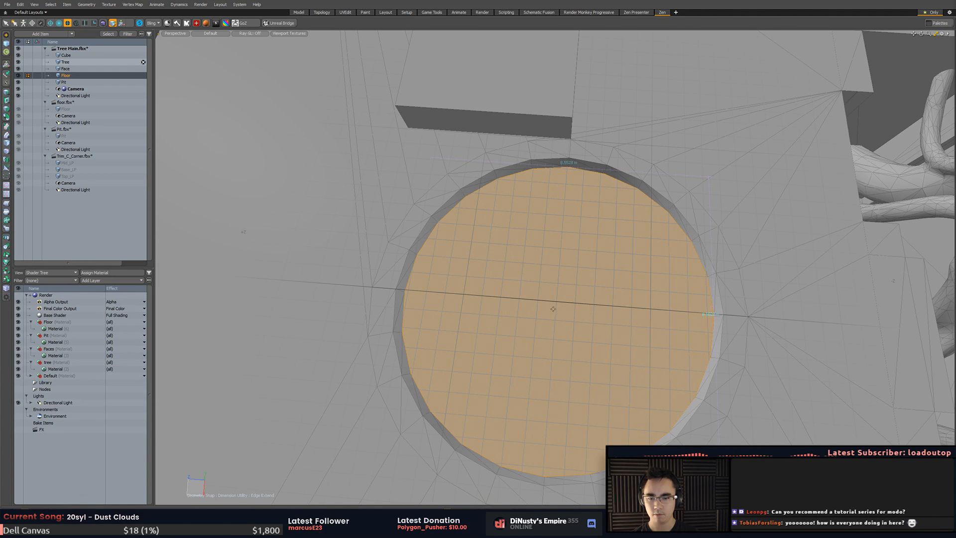
key(y)
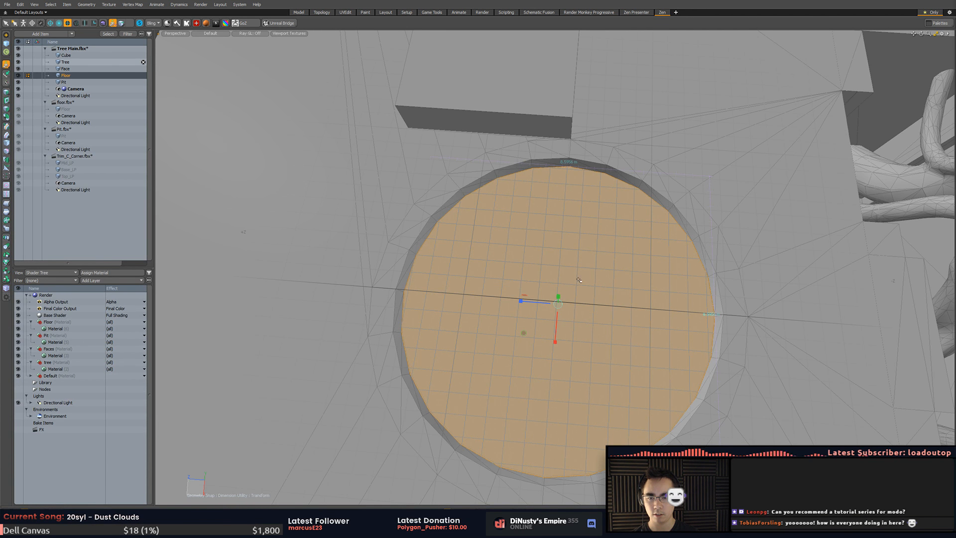
drag(523, 337, 599, 265)
key(b)
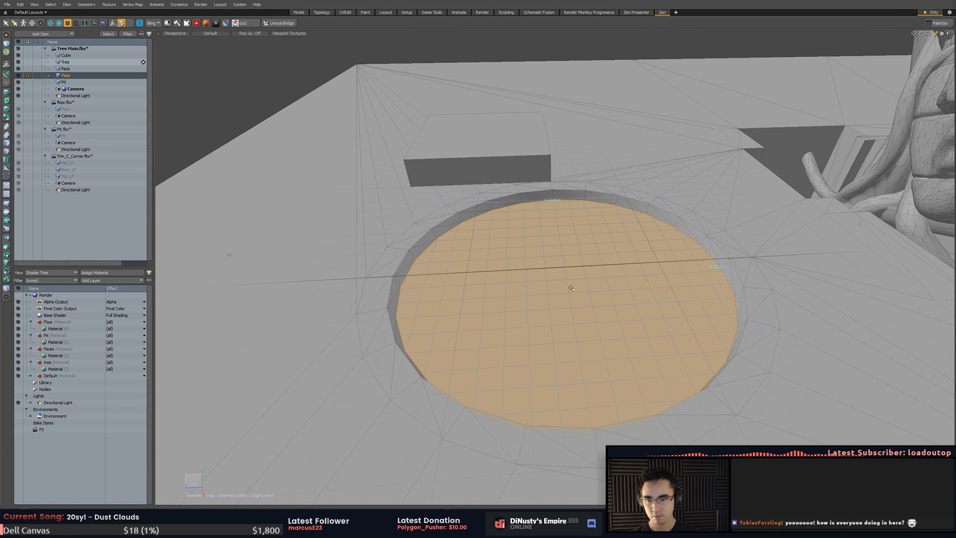
drag(570, 301, 548, 210)
key(alt+BackSpace)
key(space)
key(1)
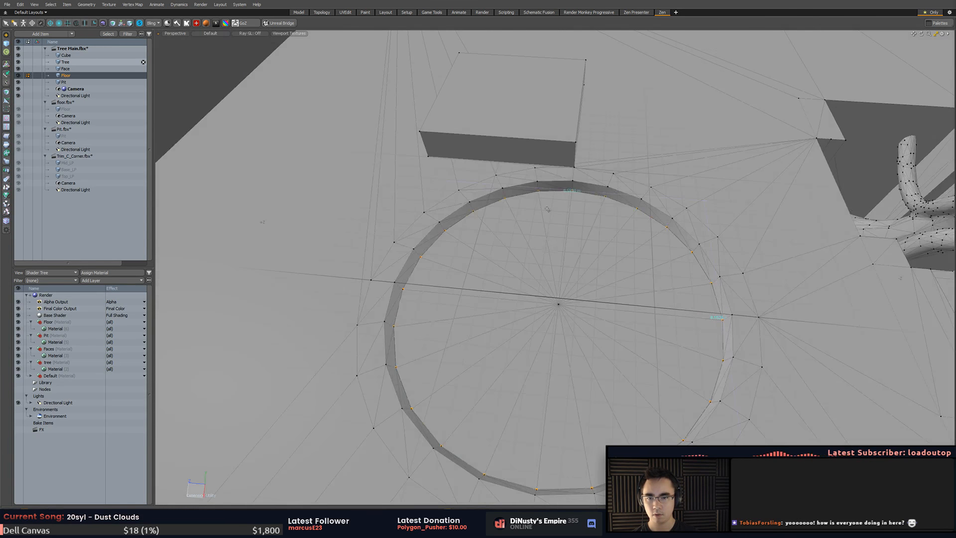
- Select the whole cube block and move it so its lower corner snaps to the pit's center point
key(5)
click(552, 122)
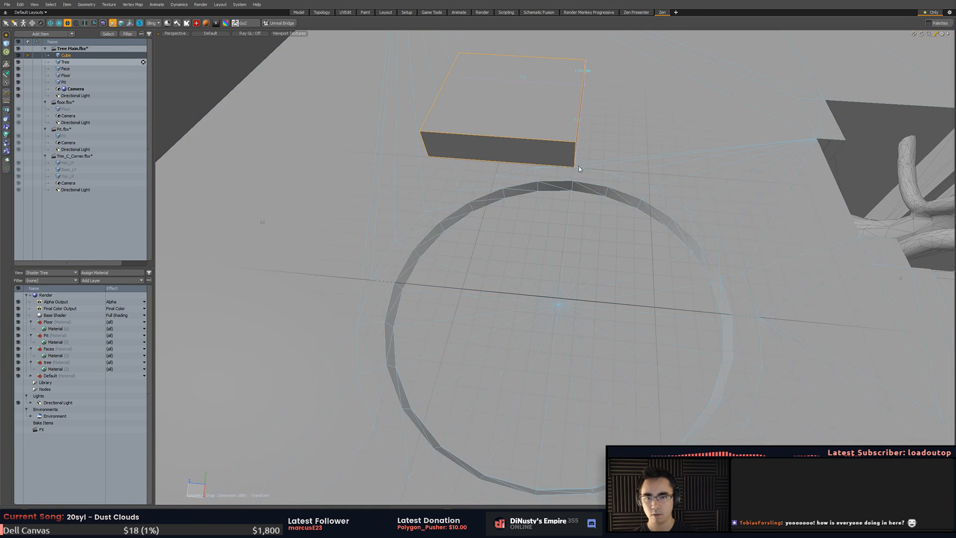
key(3)
double_click(557, 138)
key(w)
mouse_move(574, 167)
mouse_down()
mouse_move(550, 399)
mouse_move(556, 269)
mouse_move(573, 260)
mouse_move(576, 273)
mouse_move(602, 268)
mouse_move(597, 231)
mouse_move(572, 220)
mouse_up()
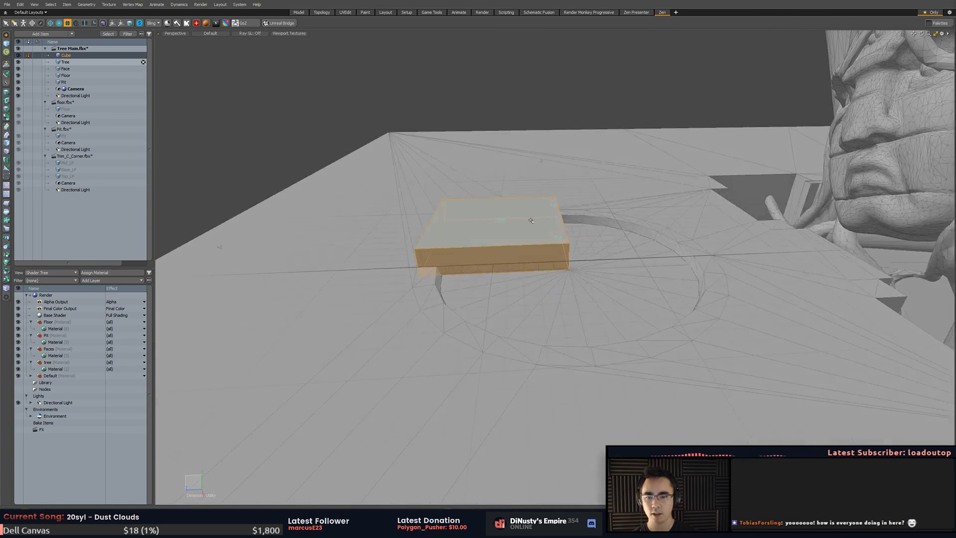
- Select the block's top face and lower it closer to the floor level
click(520, 221)
key(w)
drag(495, 206, 496, 220)
alt+drag(497, 220, 551, 251)
- Copy the pit's rim polygons within the block's quarter from the Floor mesh and paste them into the Cube mesh
click(600, 228)
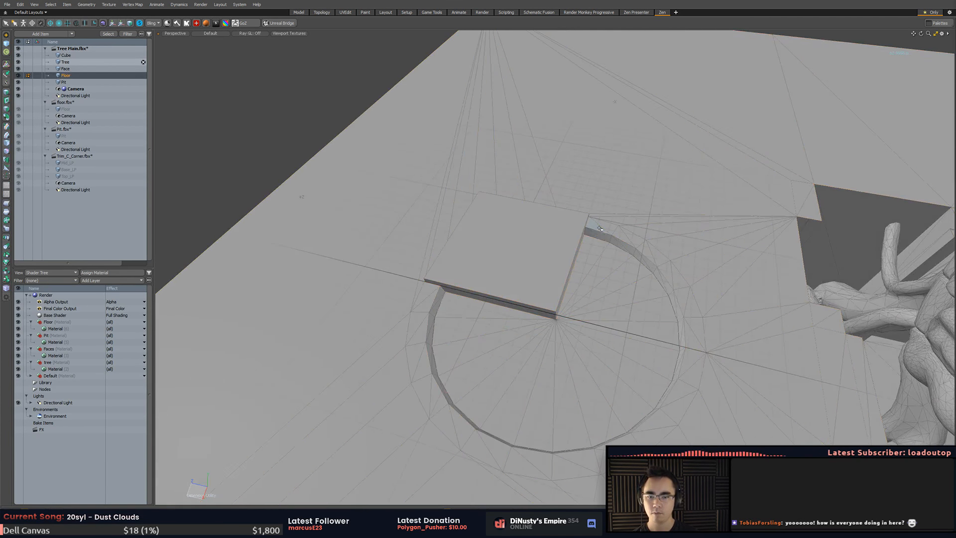
key(3)
click(597, 225)
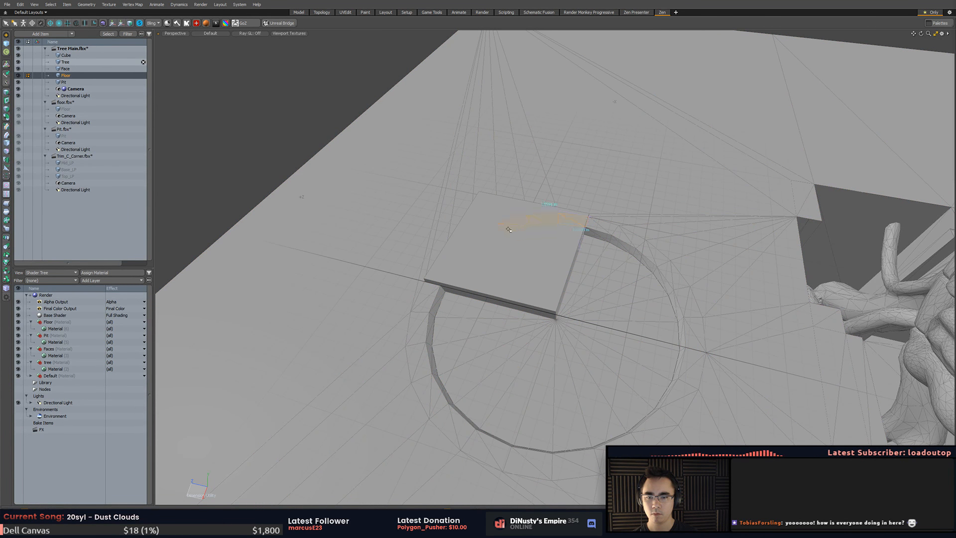
mouse_move(508, 229)
mouse_down()
mouse_move(471, 247)
mouse_move(488, 274)
mouse_move(543, 297)
mouse_move(562, 293)
mouse_up()
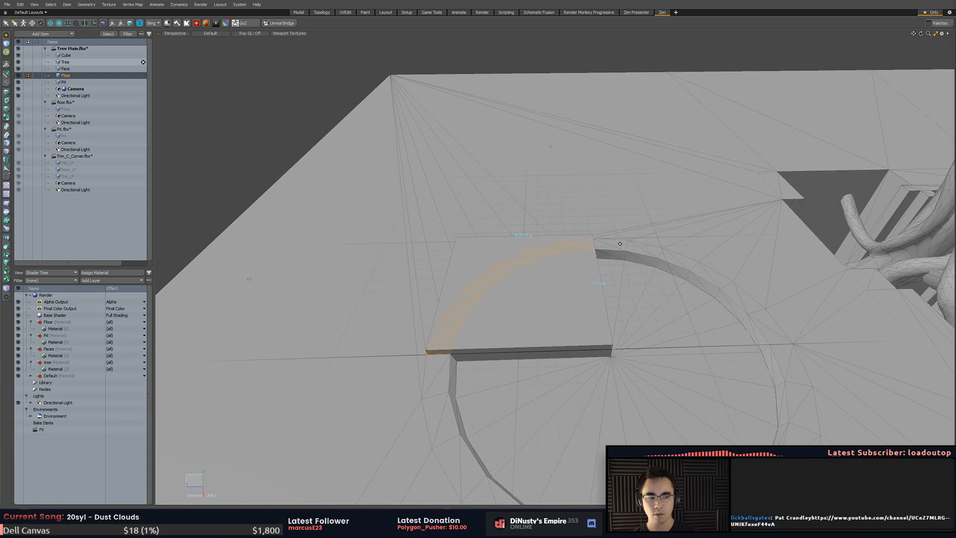
alt+drag(620, 244, 616, 260)
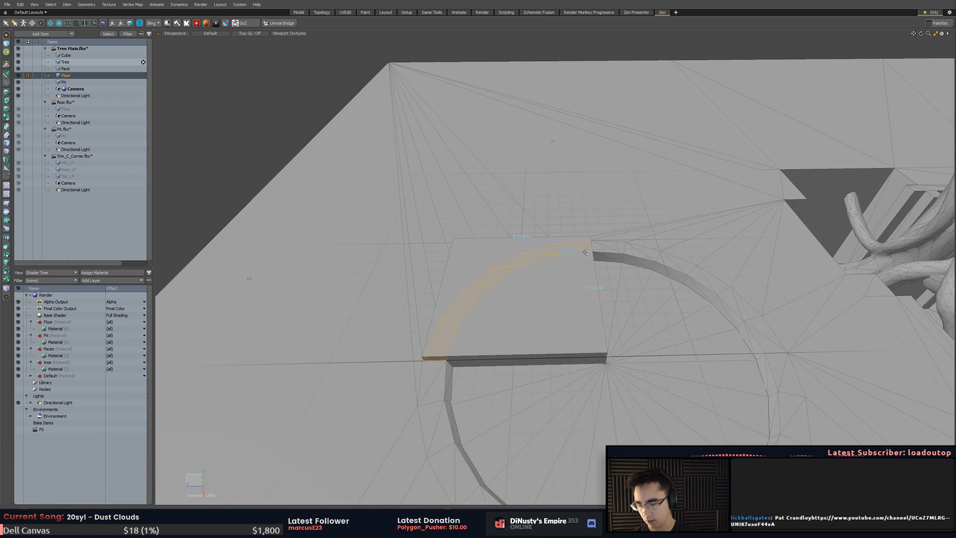
click(563, 298)
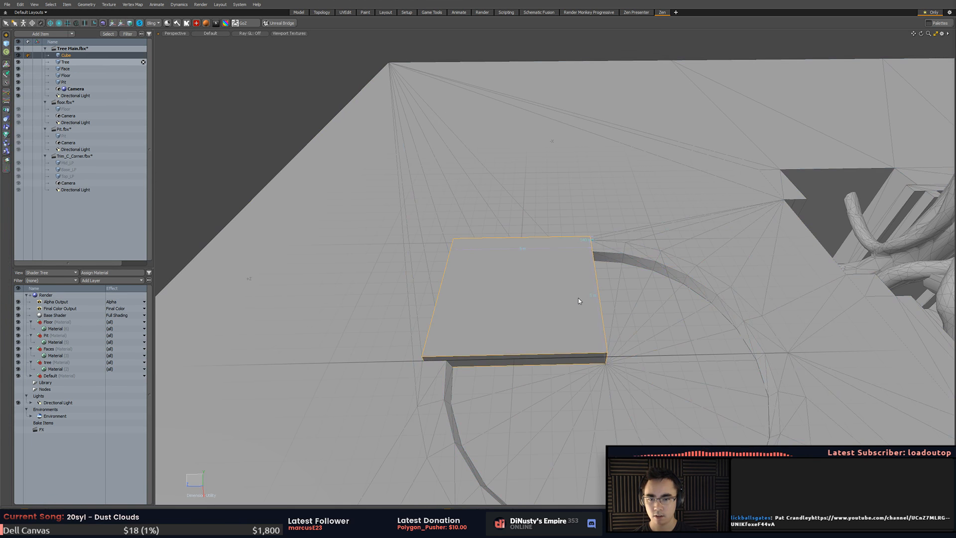
- Raise the pasted rim strip with vertex snapping so its outer end meets the block's upper corner
key(w)
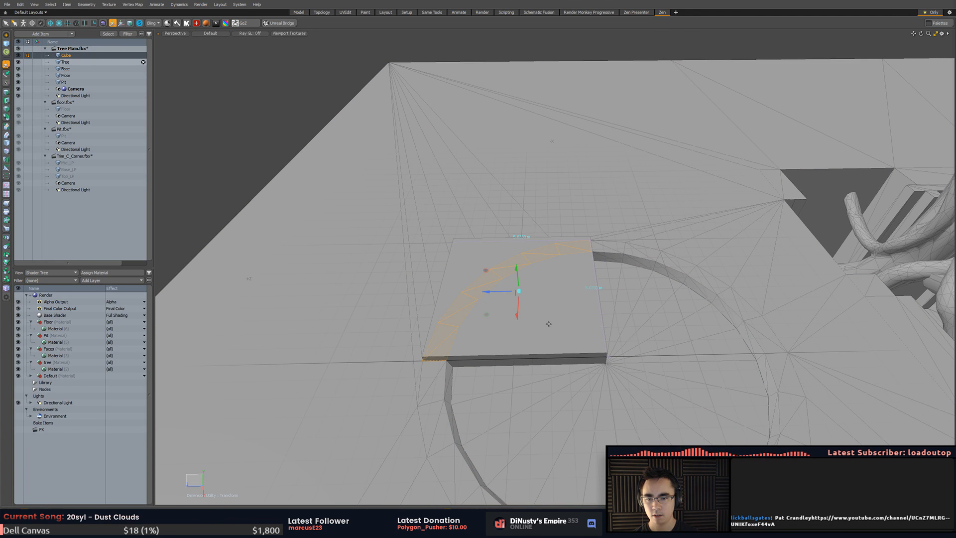
key(x)
click(423, 361)
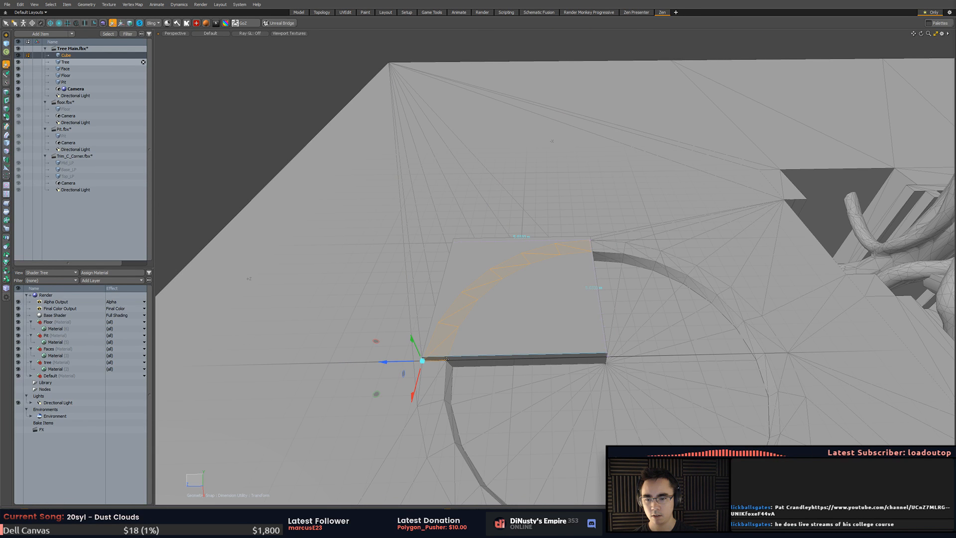
drag(446, 359, 420, 354)
click(465, 276)
key(space)
alt+drag(504, 275, 564, 285)
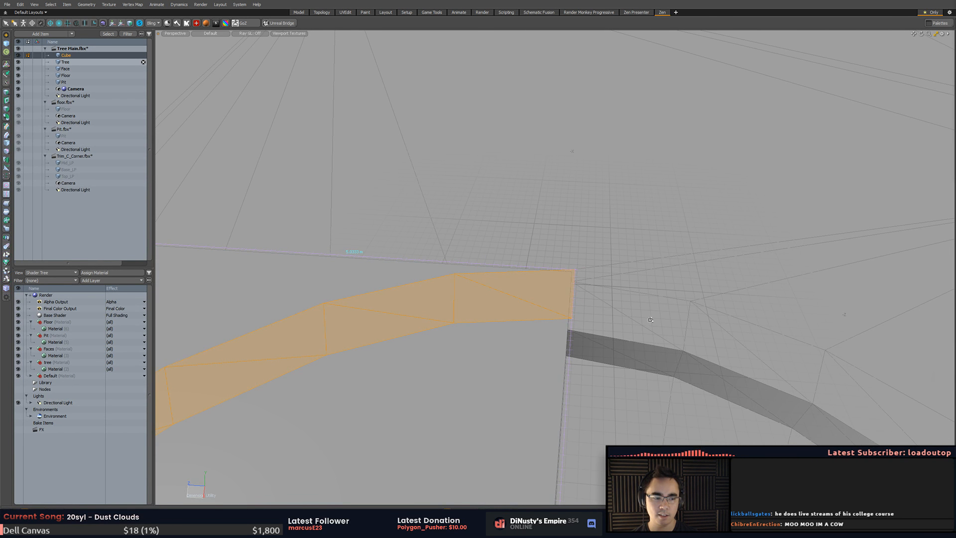
alt+drag(651, 320, 621, 290)
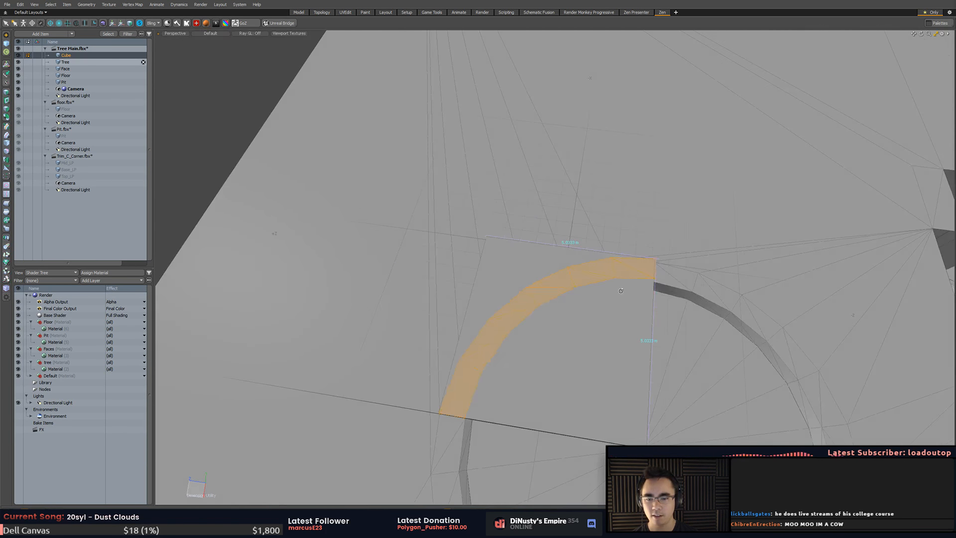
- Snap the vertices at the strip's far end onto the block's back corner and edge
key(alt+1)
mouse_move(490, 237)
ctrl+right_down()
mouse_move(531, 442)
mouse_move(630, 271)
ctrl+right_up()
key(shift+a)
mouse_move(632, 304)
alt+mouse_down()
mouse_move(649, 331)
mouse_move(696, 357)
alt+mouse_up()
key(w)
scroll(642, 267, down, 2)
key(x)
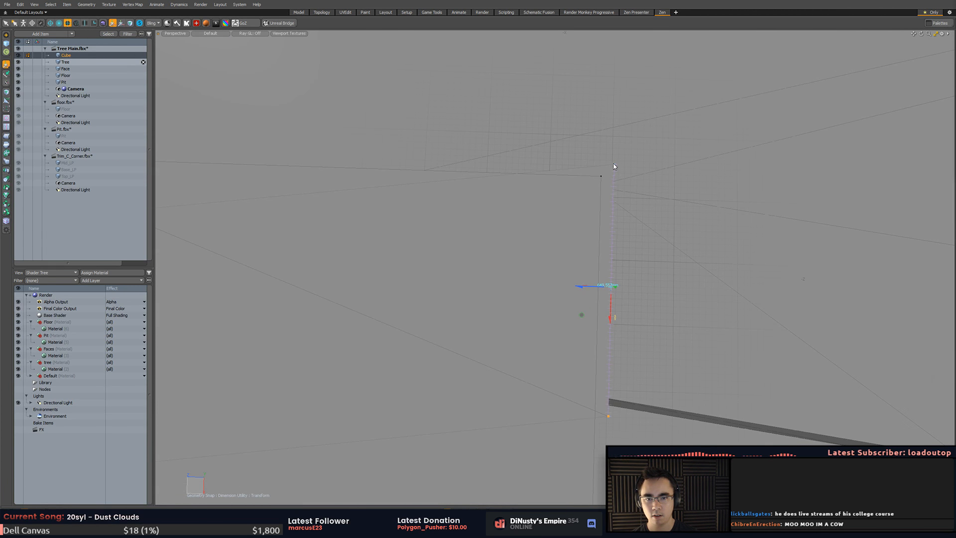
click(615, 166)
drag(613, 165, 421, 257)
key(q)
key(3)
double_click(591, 201)
key(alt+1)
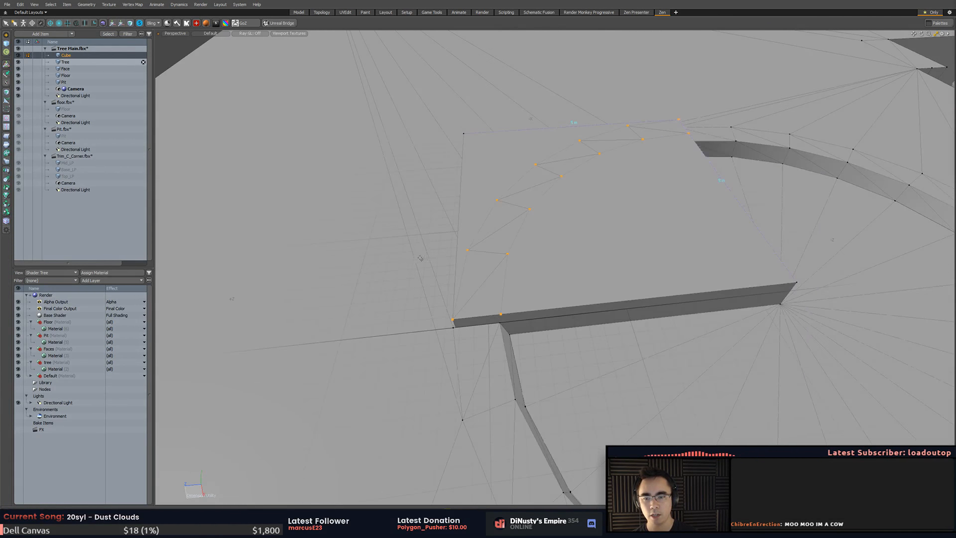
- Snap the outer vertex at the strip's other end onto the block's front corner
ctrl+right_drag(758, 203, 516, 264)
key(x)
mouse_move(517, 239)
alt+mouse_down()
mouse_move(523, 284)
mouse_move(574, 259)
mouse_move(630, 266)
alt+mouse_up()
key(w)
click(529, 360)
click(528, 366)
drag(529, 367, 535, 362)
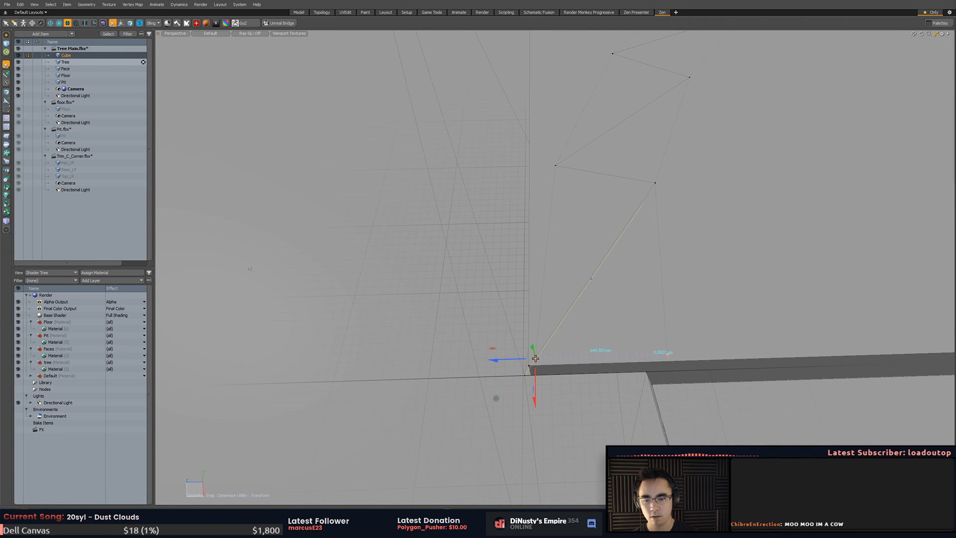
key(ctrl+z)
key(q)
key(x)
click(681, 342)
scroll(680, 342, down, 4)
alt+shift+drag(681, 341, 618, 287)
key(2)
alt+shift+drag(697, 278, 656, 264)
key(x)
click(631, 106)
alt+shift+drag(666, 302, 672, 275)
- Delete only the block's large top polygon, keeping the curved rim strip and the side faces
click(548, 270)
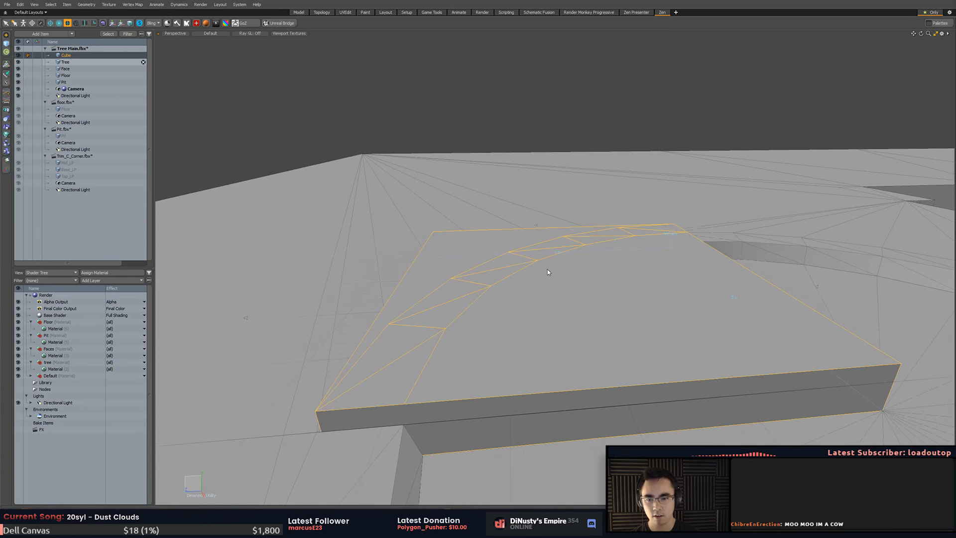
key(3)
alt+shift+drag(540, 253, 574, 242)
key(Delete)
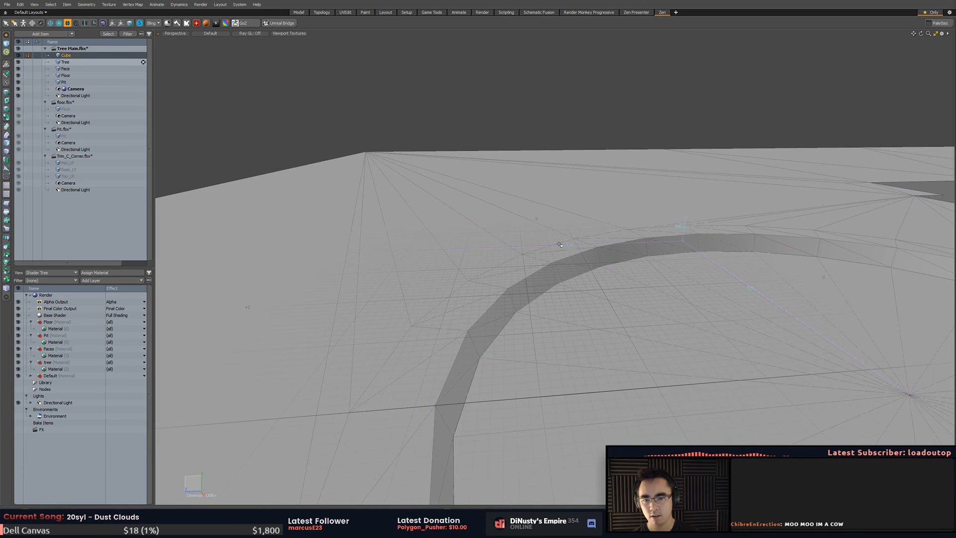
key(ctrl+z)
click(578, 150)
key(Delete)
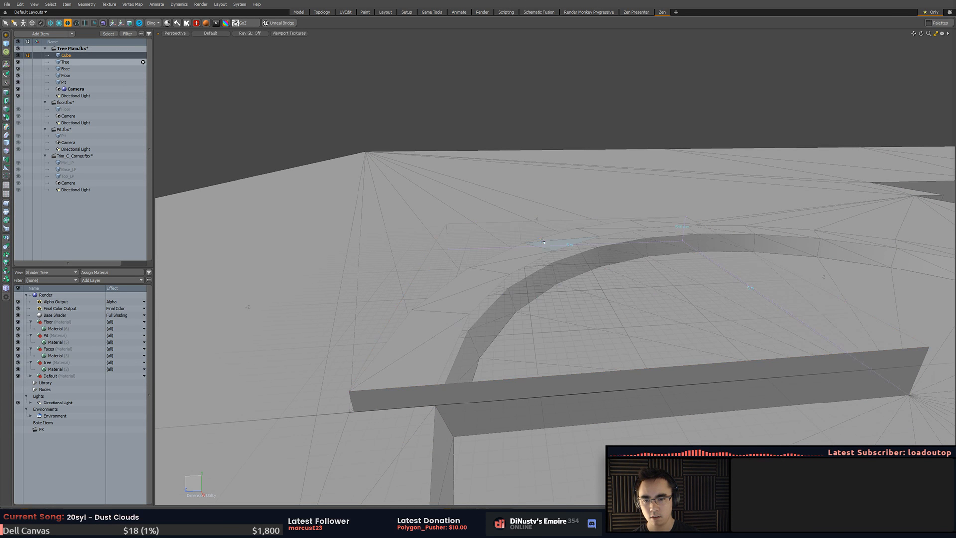
- Select the diagonal edges across the curved strip and remove them to leave clean quads
double_click(542, 241)
key(Delete)
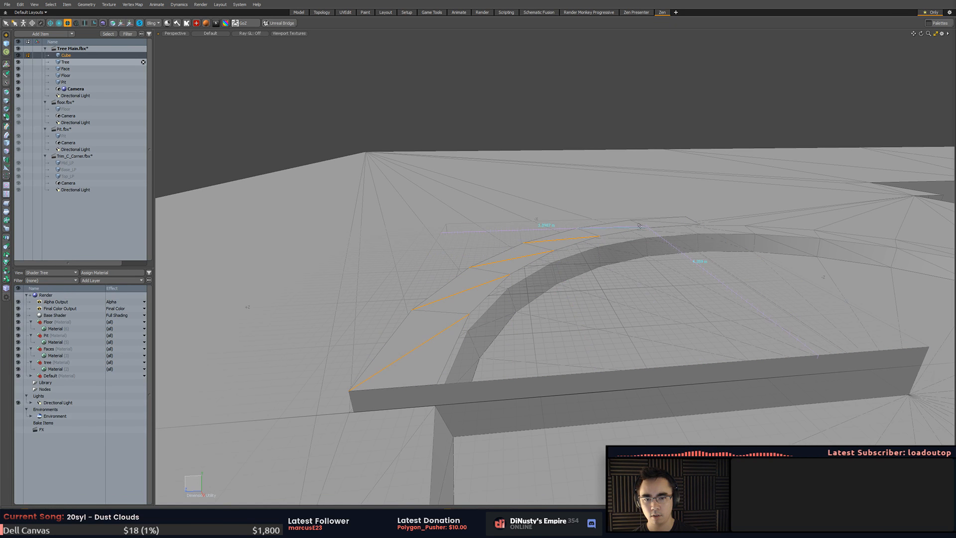
alt+drag(622, 197, 608, 228)
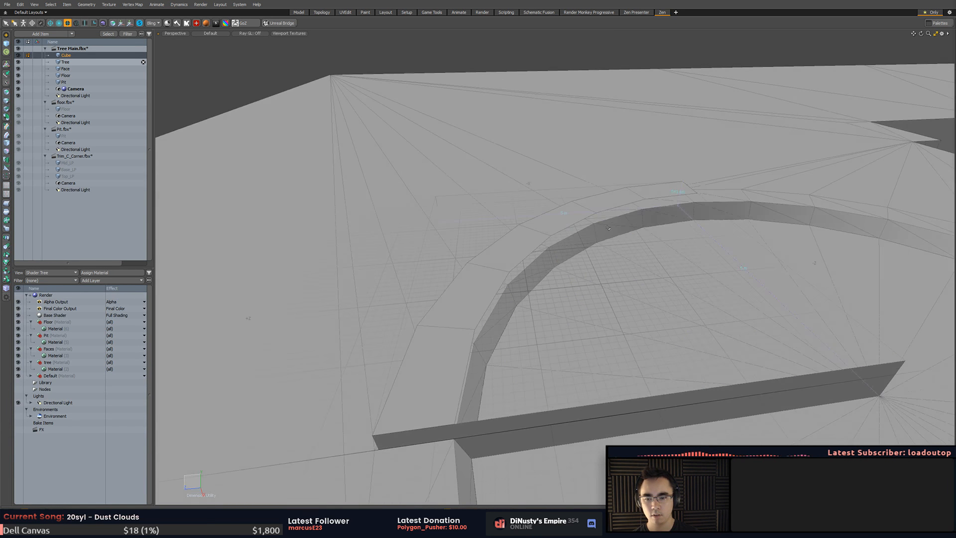
- Select all polygons of the curved strip and extrude them slightly upward to give the rim thickness
double_click(475, 281)
alt+drag(475, 281, 575, 191)
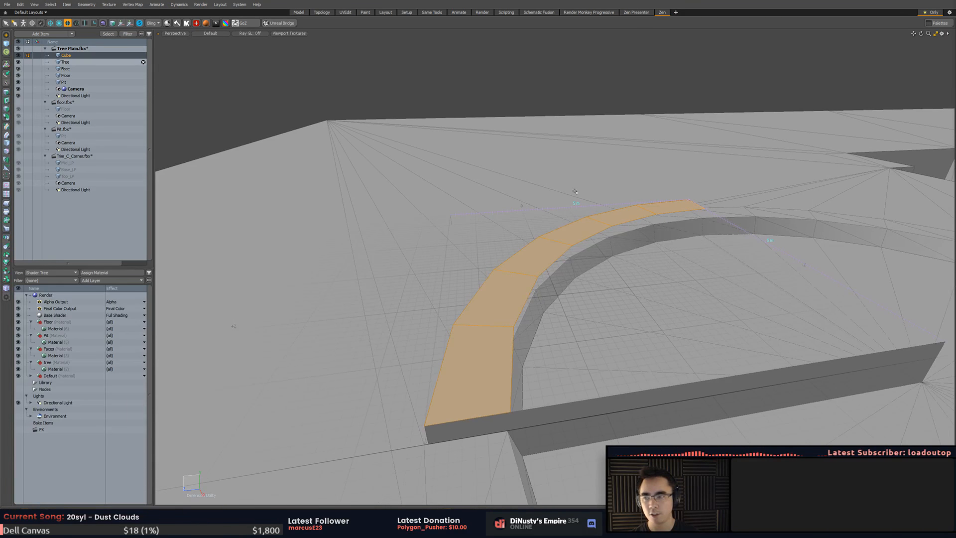
alt+drag(614, 170, 616, 166)
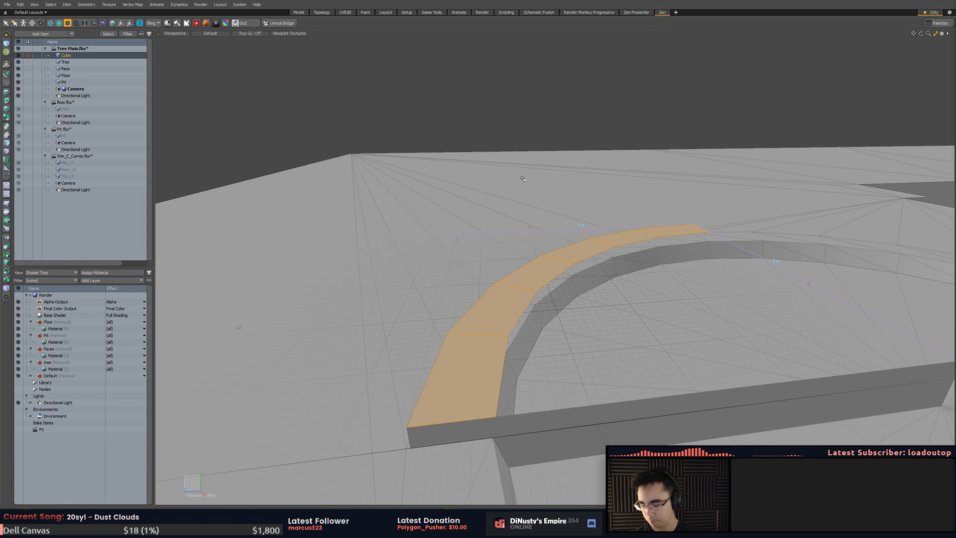
key(w)
drag(624, 259, 625, 249)
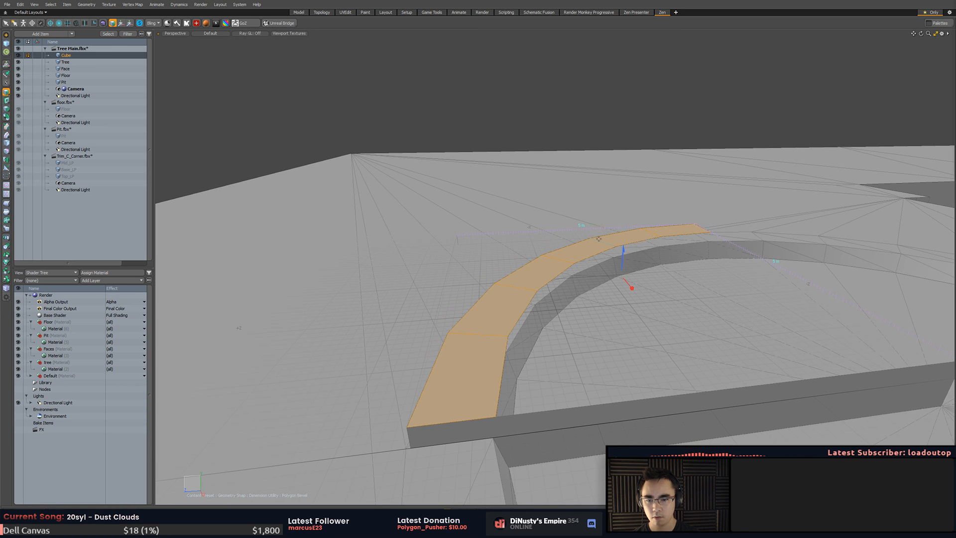
key(space)
key(y)
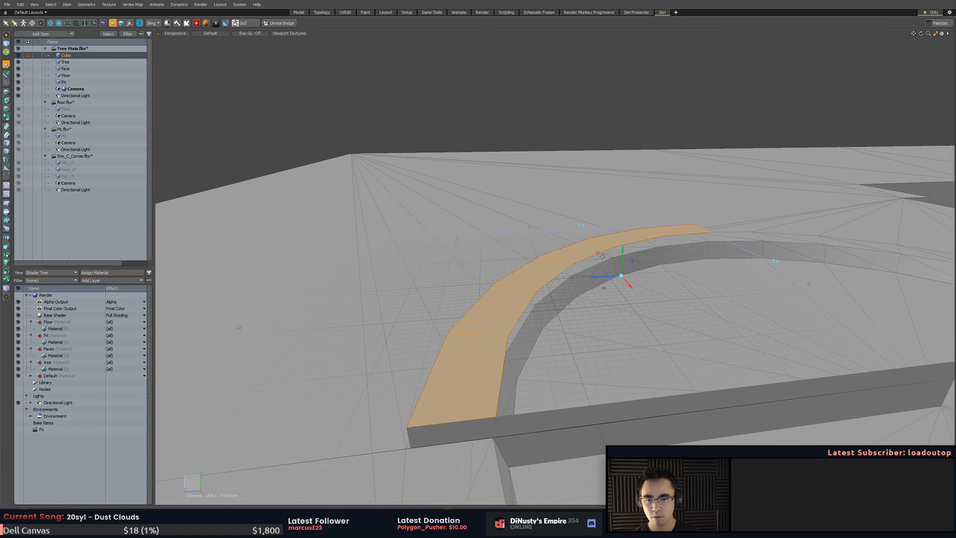
drag(625, 262, 624, 252)
key(space)
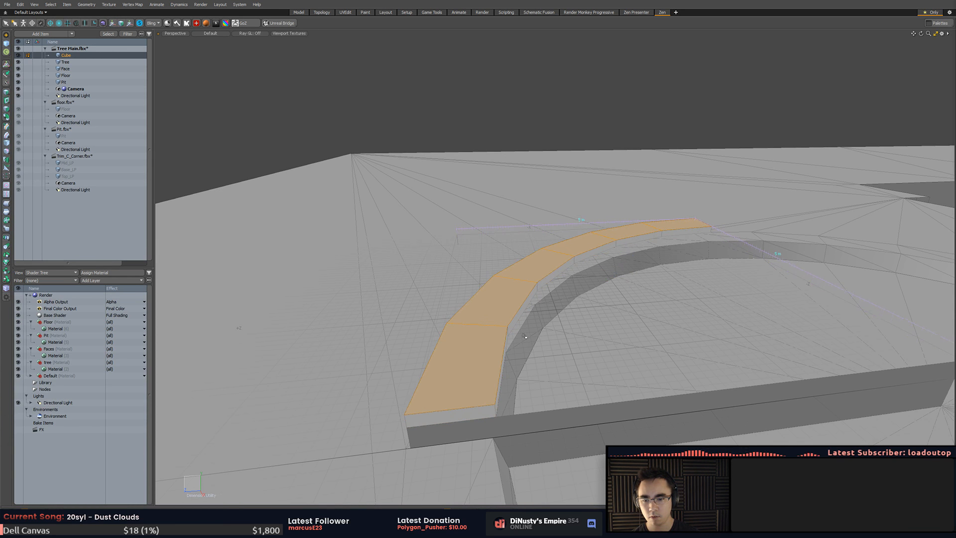
alt+drag(503, 361, 491, 386)
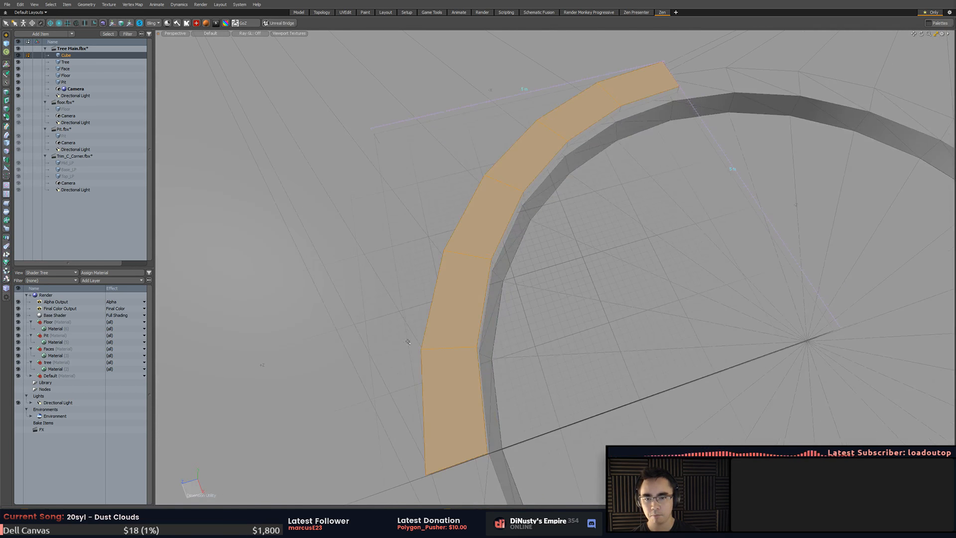
- Select the thickened curved strip and restore the block's top face beneath it
key(Escape)
double_click(459, 287)
alt+drag(459, 286, 596, 289)
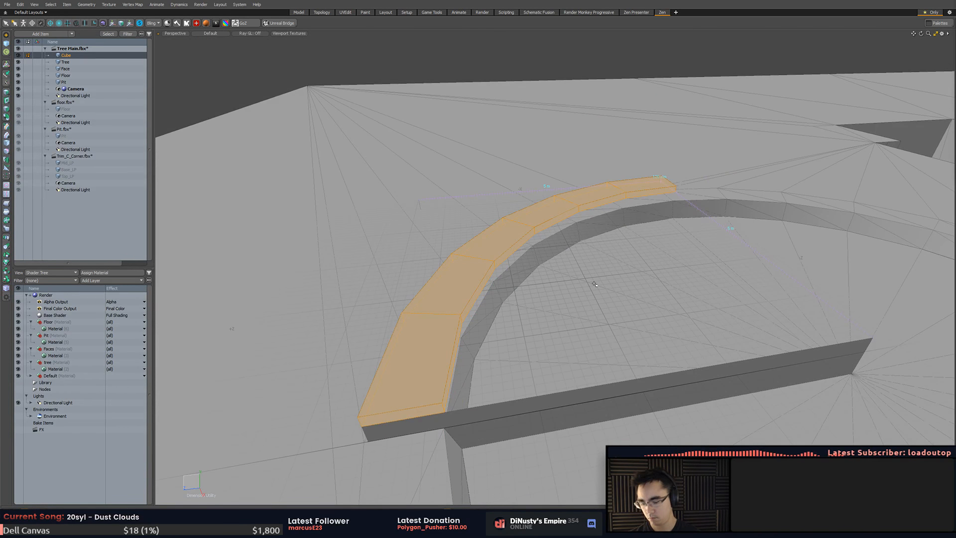
key(Delete)
alt+drag(516, 279, 506, 111)
alt+drag(584, 182, 571, 243)
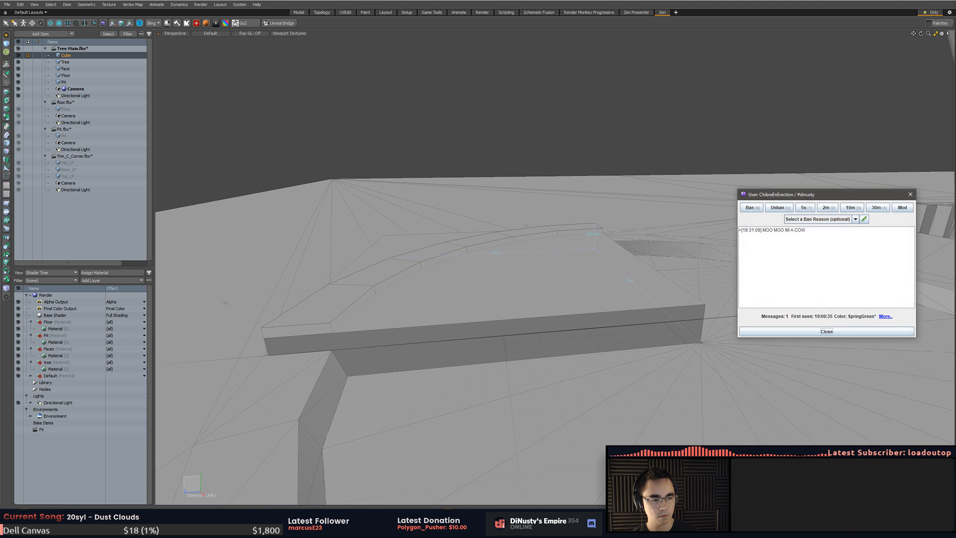
- Close the chat moderation window and select all connected polygons of the thickened curved strip
click(910, 195)
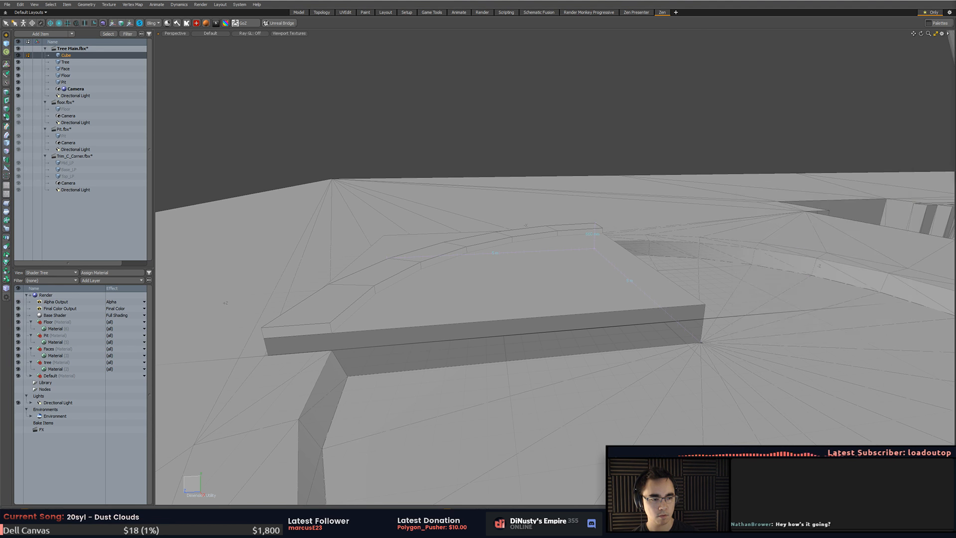
middle_drag(806, 148, 478, 259)
click(476, 261)
key(3)
double_click(455, 247)
alt+shift+drag(455, 247, 503, 249)
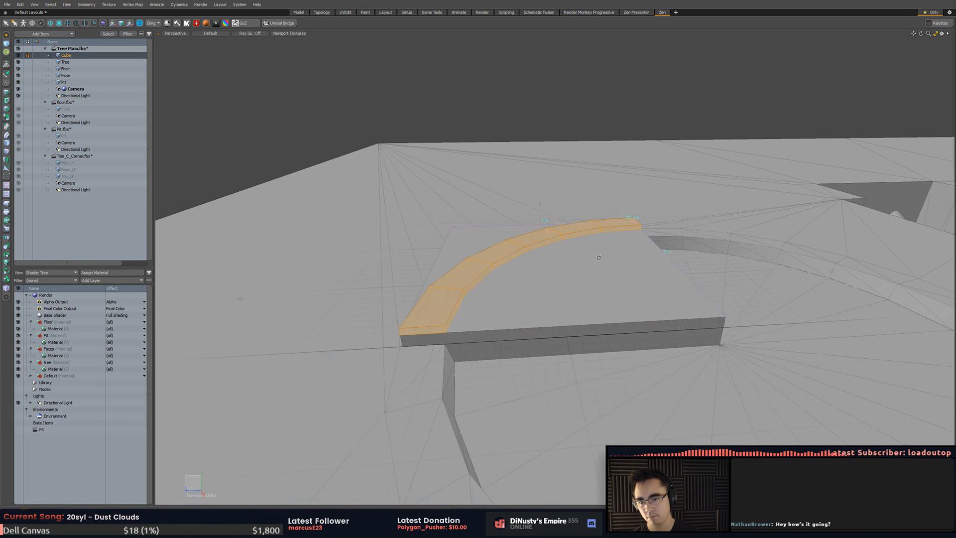
- Select the block's connected polygons without the strip and inspect them from the side
key(a)
alt+drag(468, 319, 535, 298)
key(shift+a)
key(1)
key(3)
double_click(574, 327)
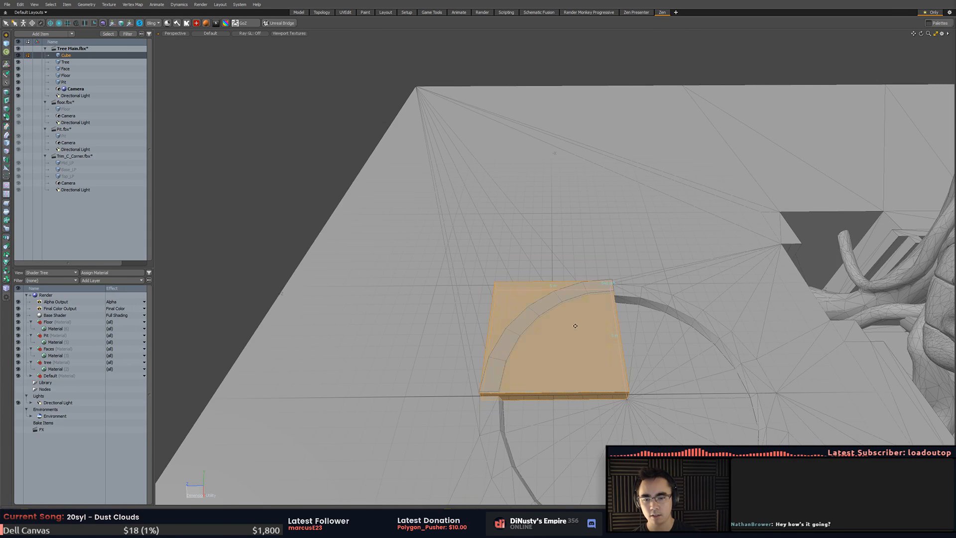
alt+drag(574, 326, 599, 199)
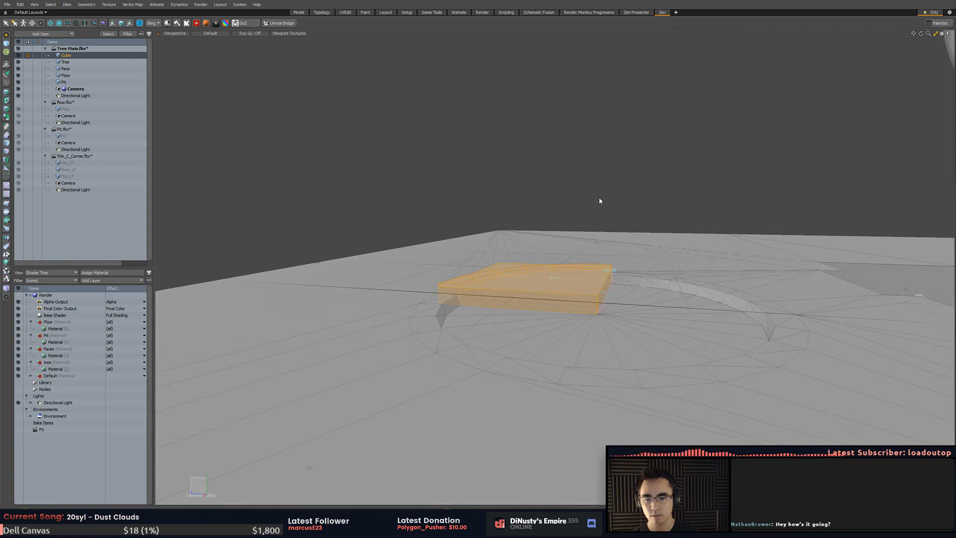
- Select the curved strip, run Mesh Cleanup on the Cube mesh and accept its report
click(513, 260)
double_click(493, 280)
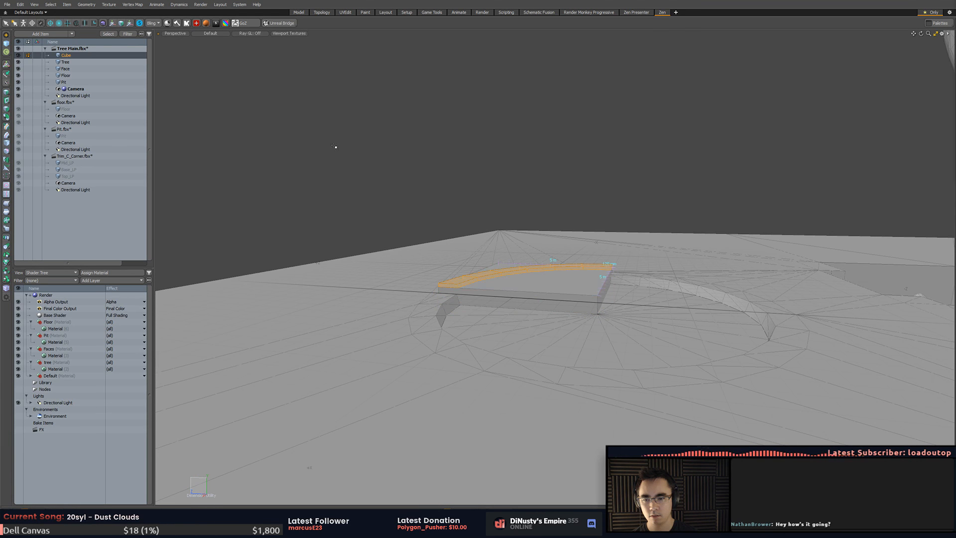
click(83, 5)
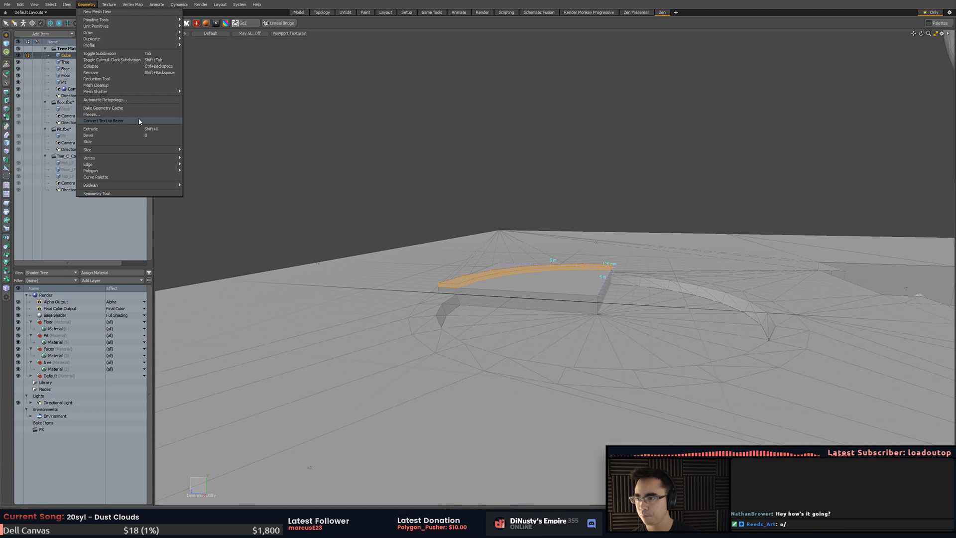
click(153, 85)
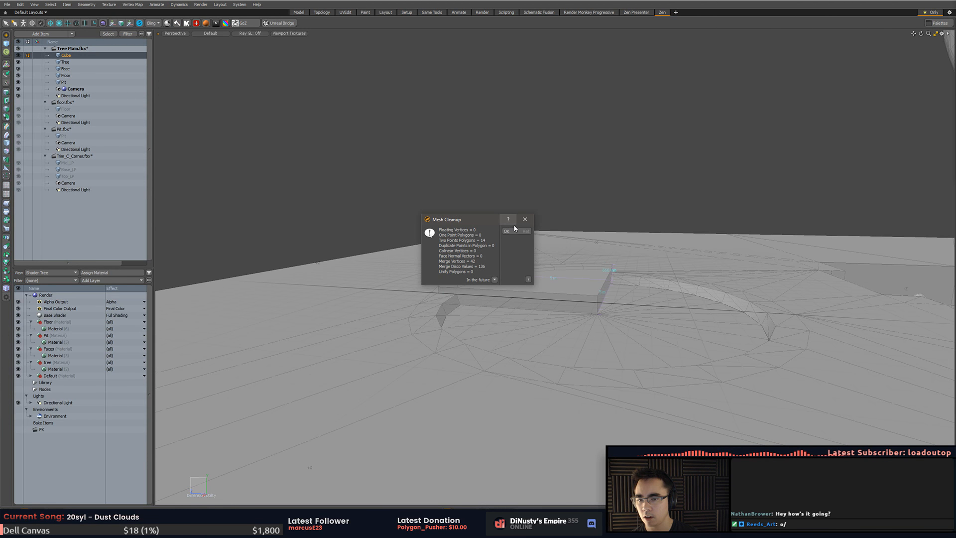
click(516, 230)
- Select the curved strip's polygons on the cleaned block and move the chat moderation window out of the way
scroll(544, 209, up, 3)
alt+drag(544, 209, 518, 254)
key(2)
key(3)
click(517, 248)
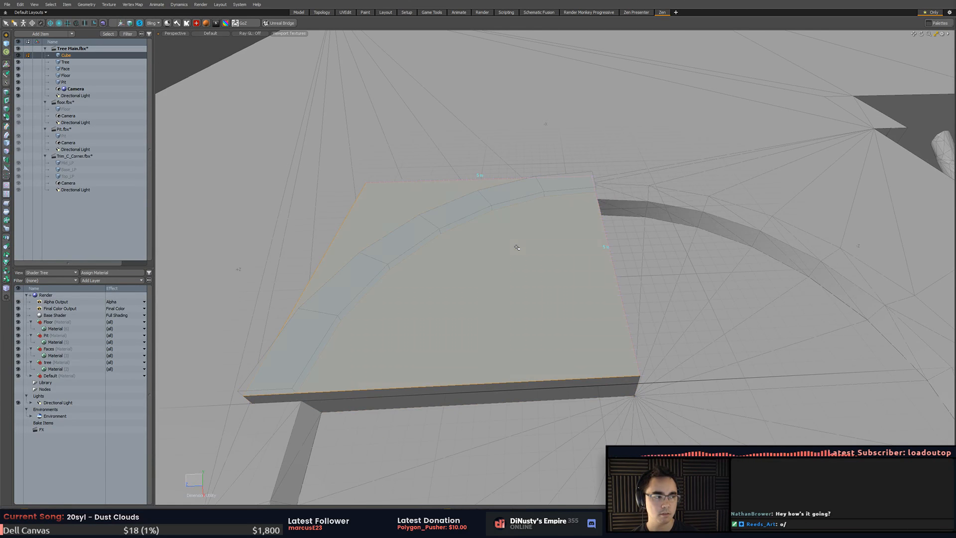
click(459, 217)
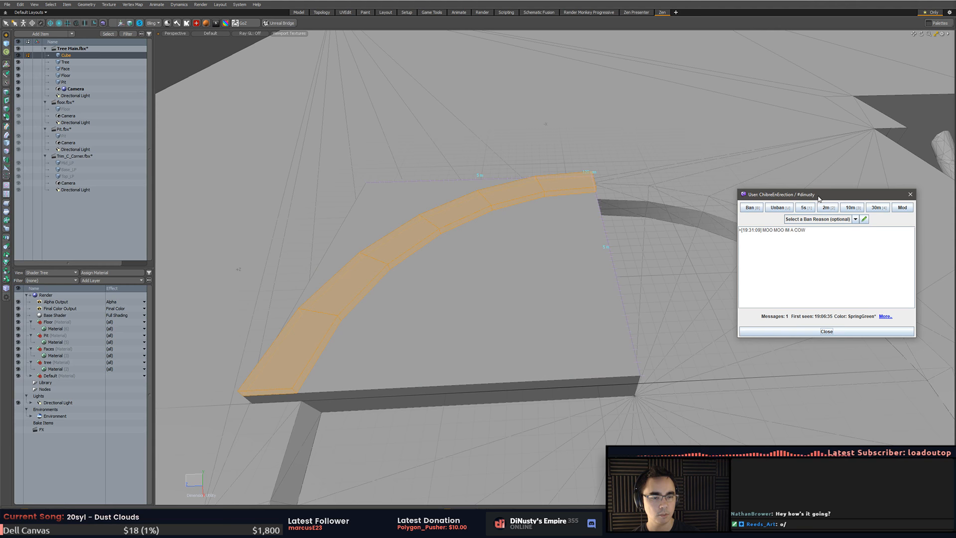
drag(818, 199, 955, 199)
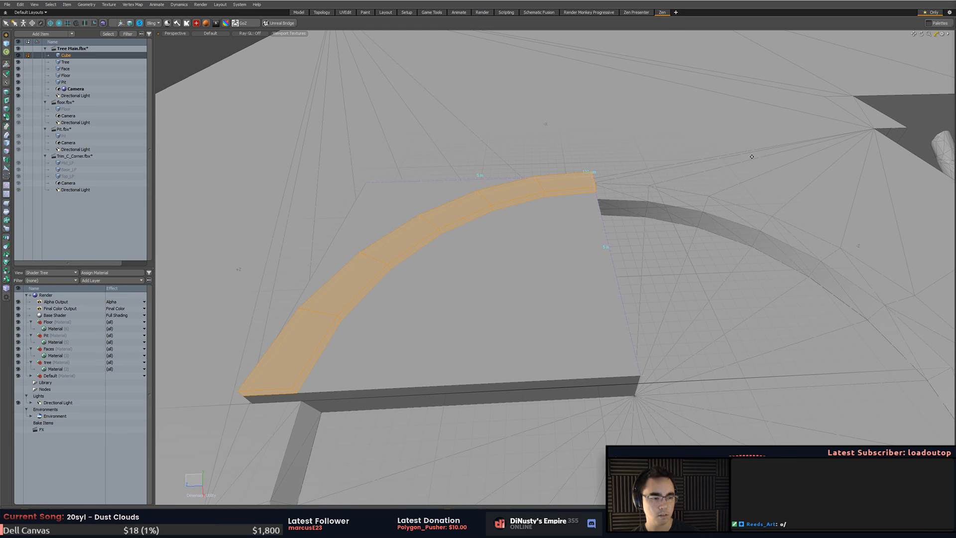
- Duplicate the square block without its curved strip and snap the copy's corner to the original's outer corner, edge to edge
alt+drag(752, 156, 687, 184)
scroll(678, 197, down, 3)
key(2)
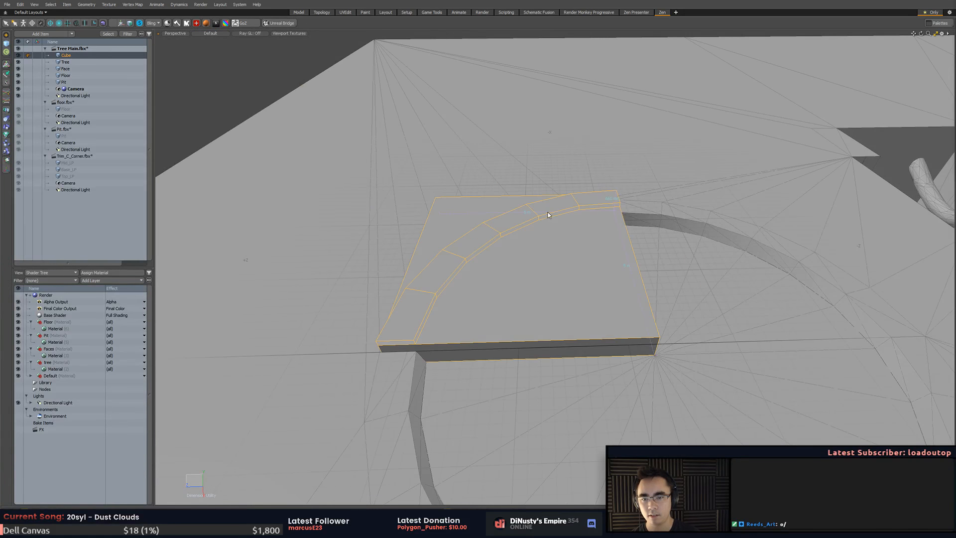
key(3)
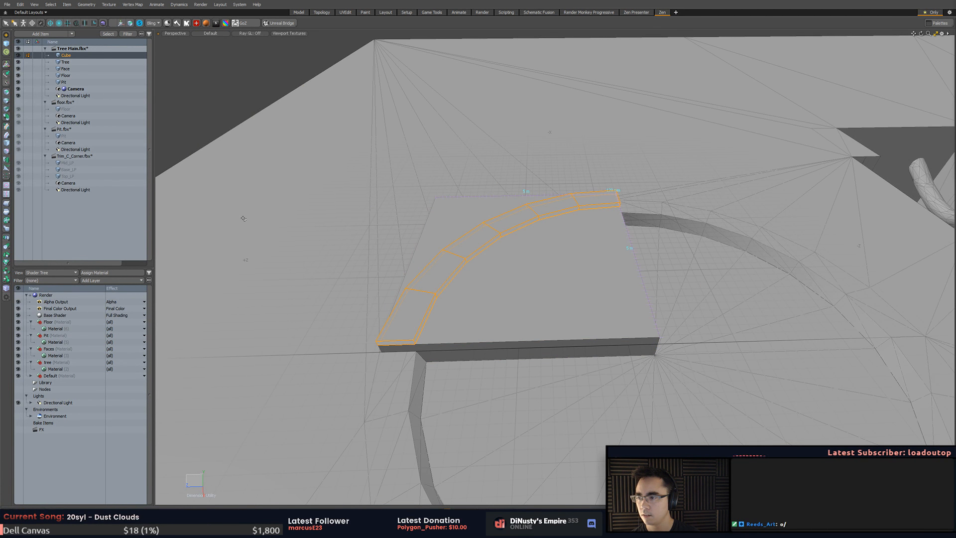
key(ctrl+Tab)
alt+drag(487, 240, 429, 268)
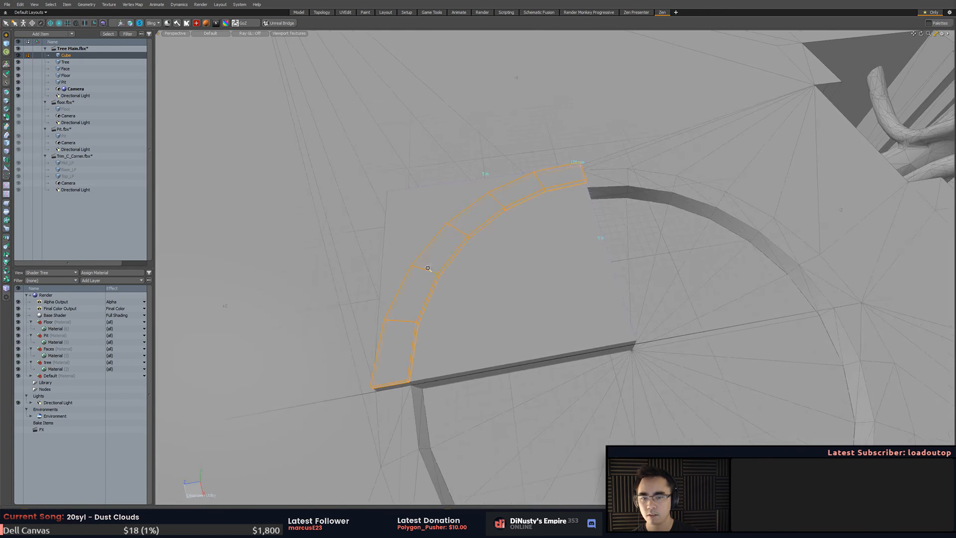
double_click(475, 224)
alt+drag(464, 221, 590, 232)
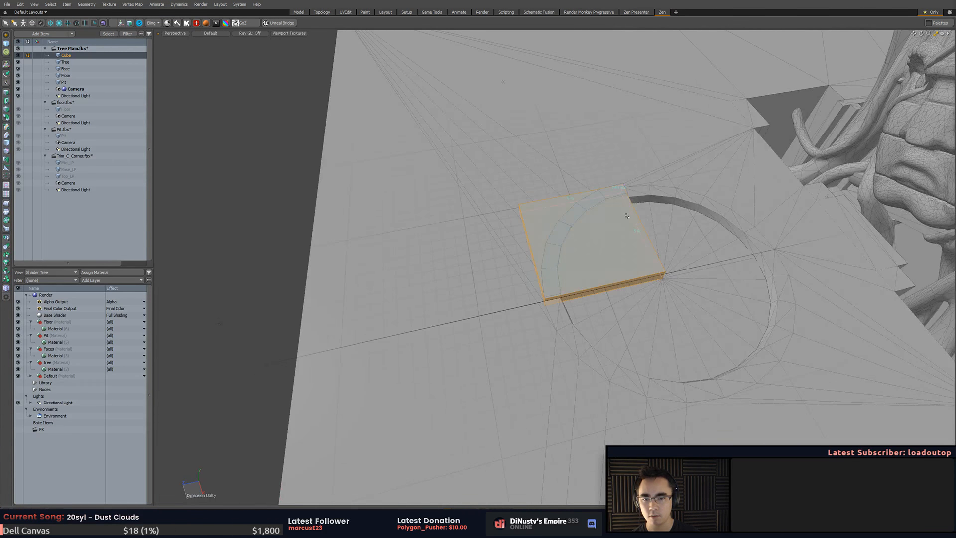
key(w)
key(x)
click(664, 272)
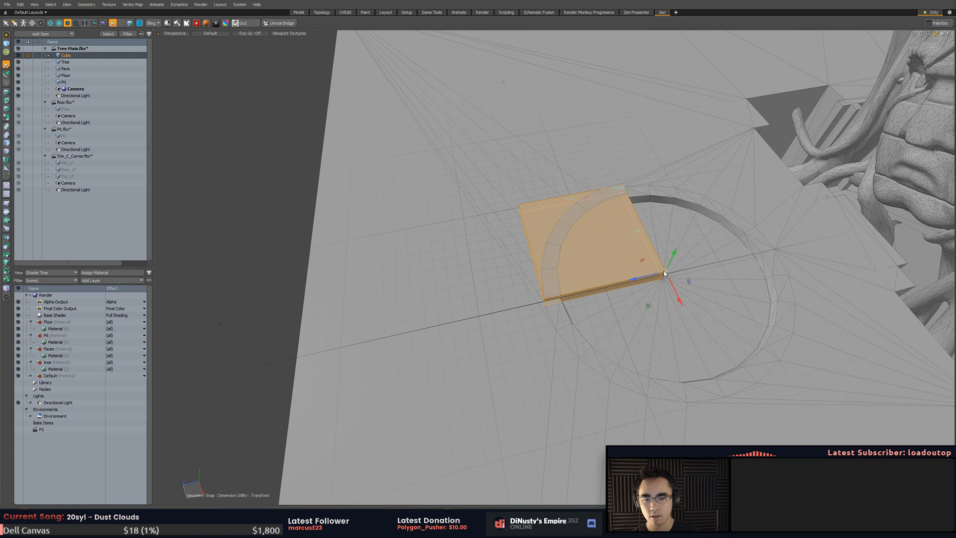
drag(664, 272, 543, 295)
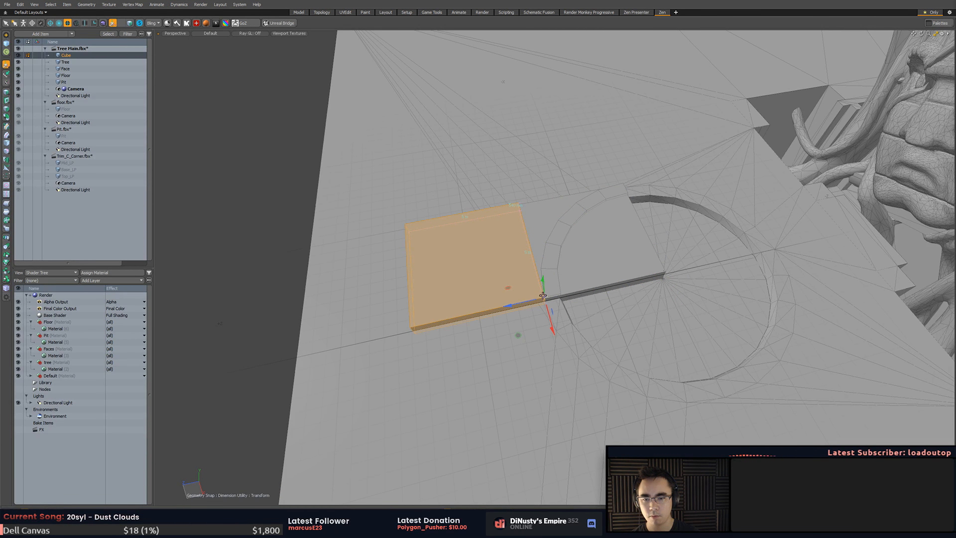
click(517, 205)
drag(523, 220, 535, 268)
key(ctrl+z)
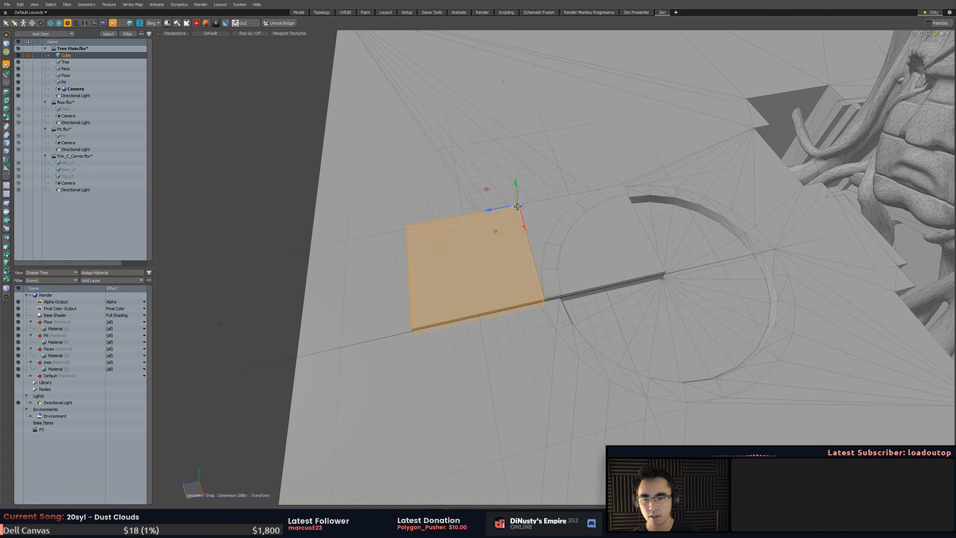
- Hide the Floor mesh and inspect the two adjoining blocks of the Cube mesh
mouse_move(519, 219)
ctrl+alt+mouse_down()
mouse_move(542, 233)
mouse_move(621, 224)
mouse_move(531, 213)
ctrl+alt+mouse_up()
key(q)
key(5)
click(587, 213)
key(h)
click(759, 192)
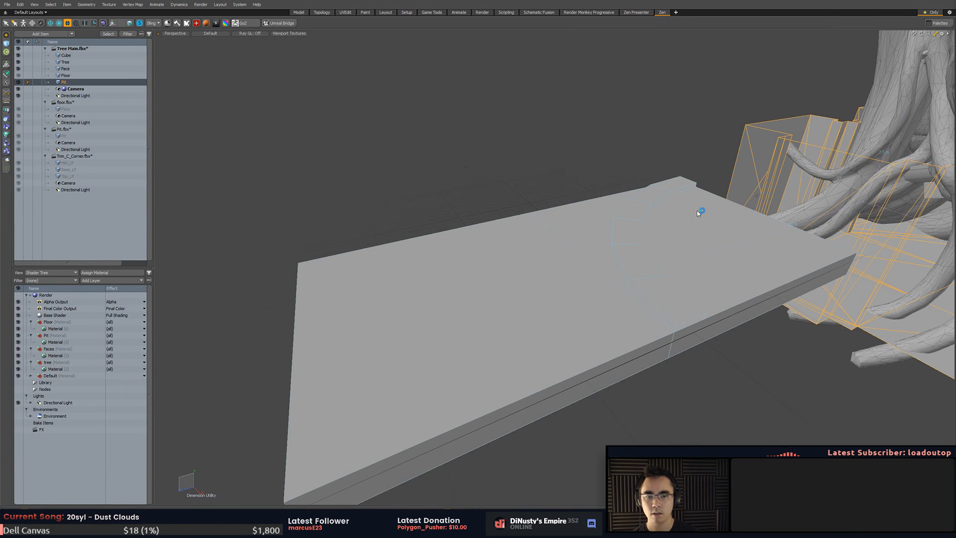
alt+drag(700, 211, 612, 191)
key(Escape)
click(516, 232)
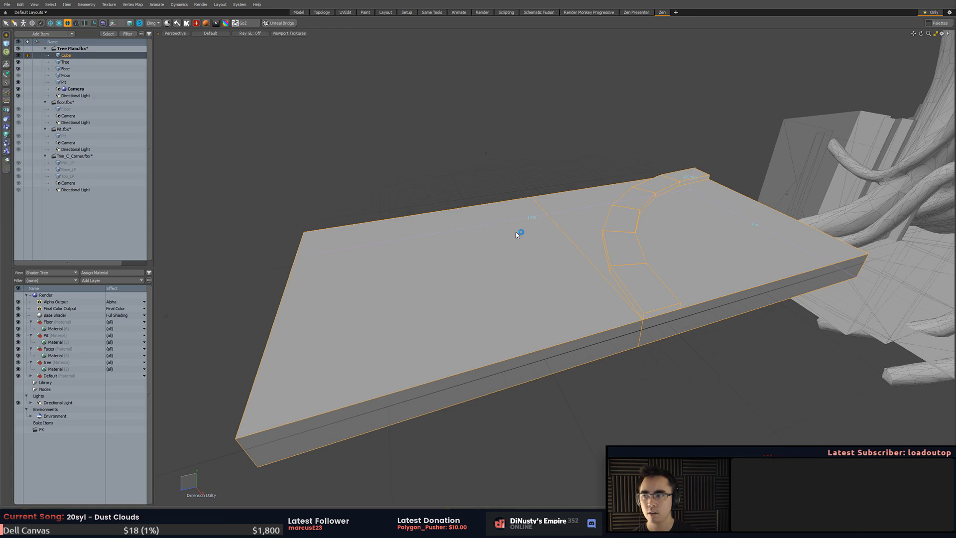
key(Escape)
- Show the Floor mesh again to compare it with the blocks, and hide it once more
click(64, 75)
key(u)
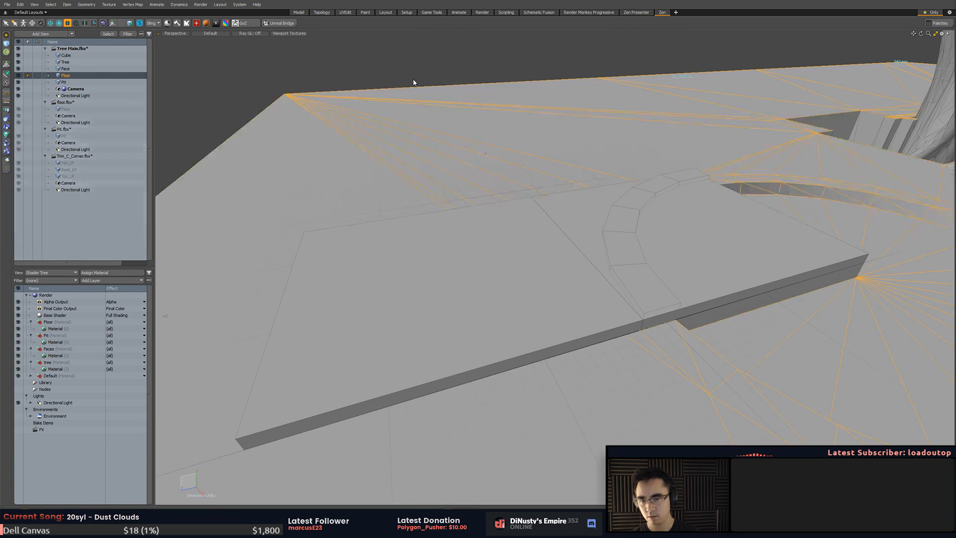
key(h)
key(Escape)
alt+drag(578, 158, 531, 267)
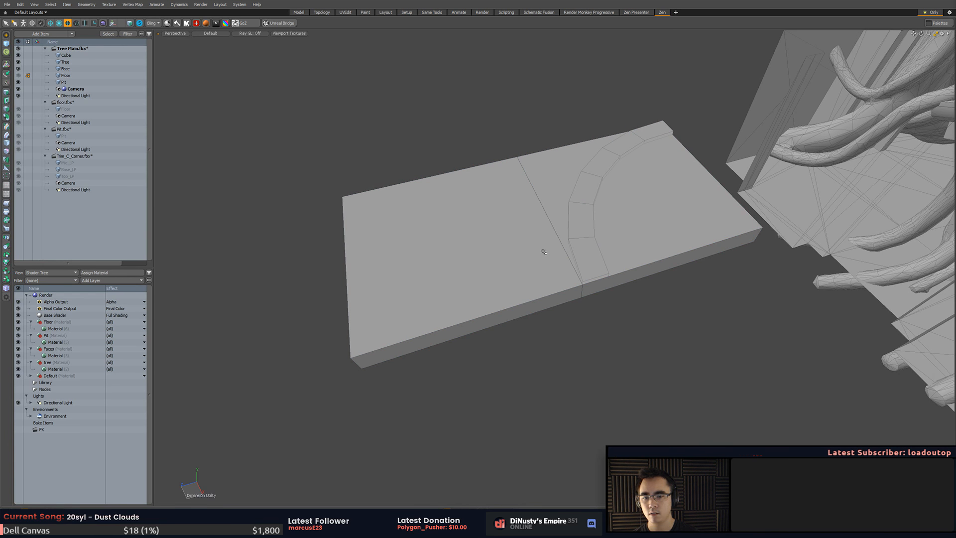
- Narrow the plain block to about 3.37 m by moving its side vertices facing the rim block away from that block
click(548, 281)
alt+drag(550, 284, 592, 335)
click(591, 335)
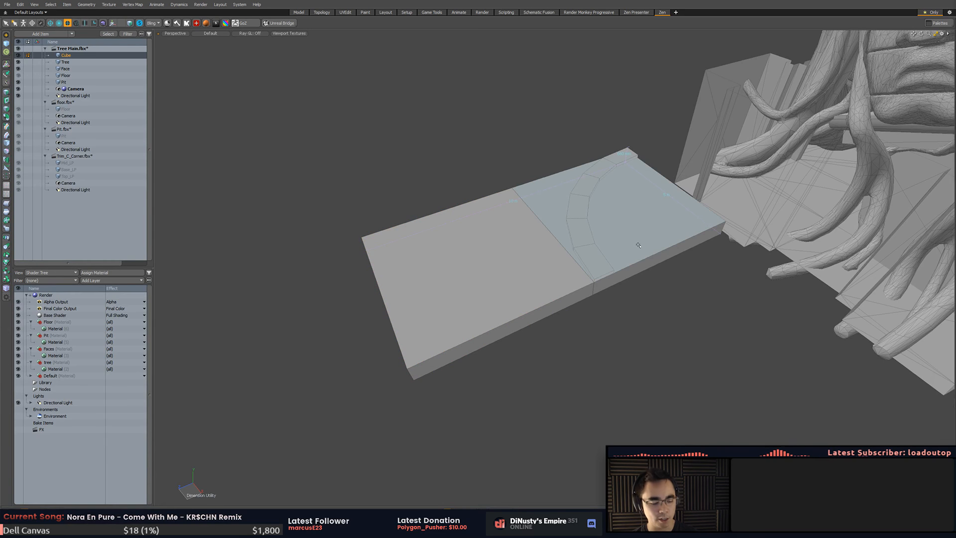
alt+drag(582, 244, 664, 274)
double_click(559, 266)
alt+shift+drag(559, 266, 585, 251)
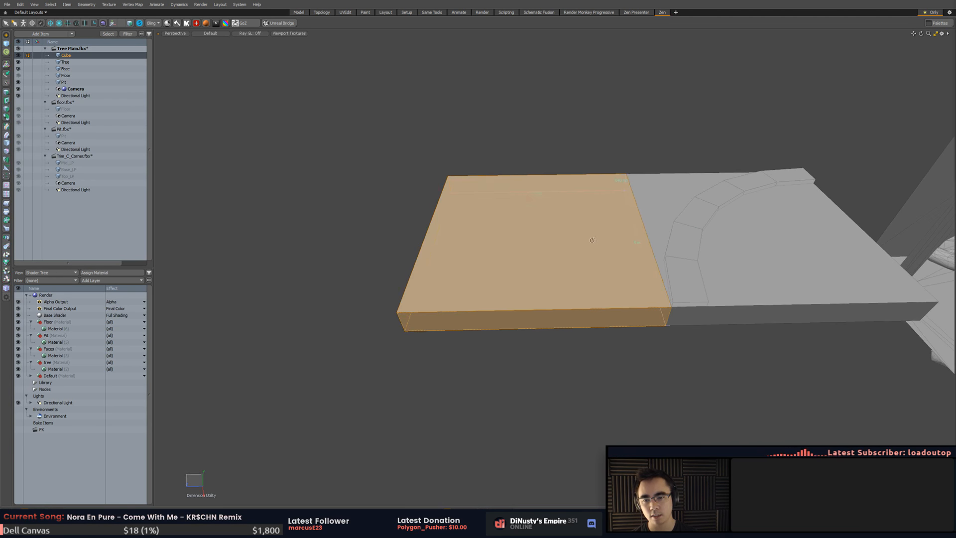
double_click(572, 299)
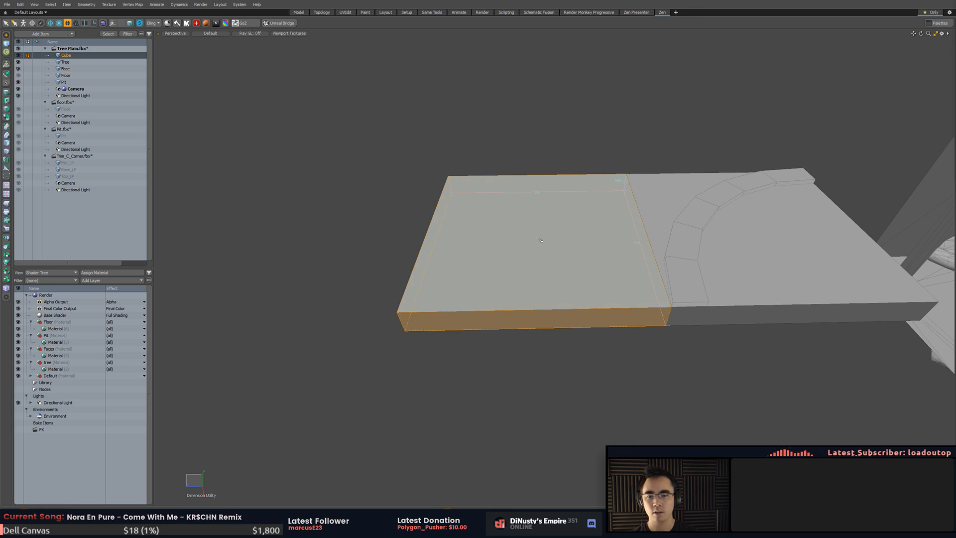
key(alt+1)
ctrl+middle_drag(423, 106, 520, 226)
key(w)
drag(605, 237, 530, 244)
key(q)
alt+drag(585, 289, 503, 267)
- Copy and paste the narrowed plain block and snap the copy's upper corner to the rim block's corner
key(3)
double_click(503, 268)
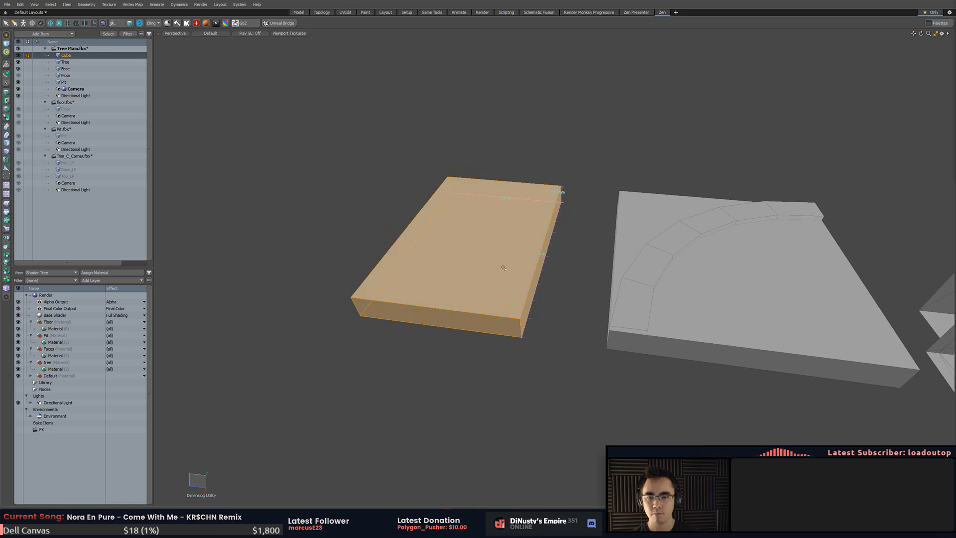
key(y)
key(x)
click(560, 186)
key(ctrl+c)
key(ctrl+v)
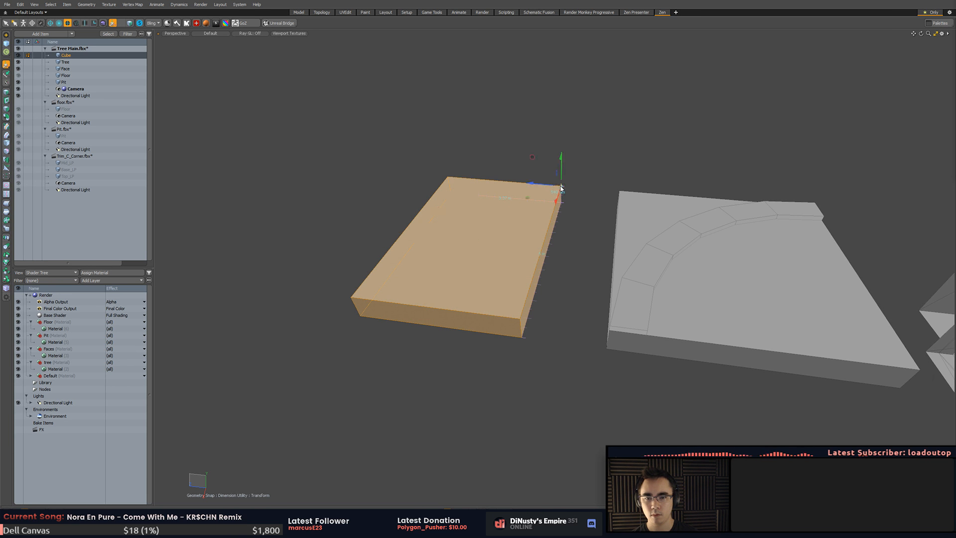
drag(561, 186, 619, 192)
- Set snapping to Vertex and Edge Center, and trim the copy to about 1.63 m so it fills the gap between the blocks
key(alt+x)
click(590, 205)
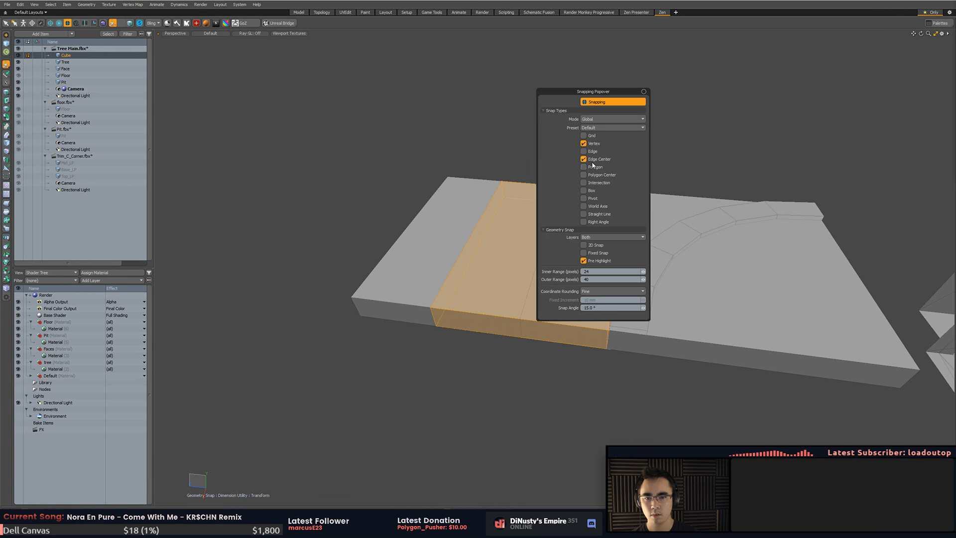
click(592, 163)
key(q)
key(alt+1)
mouse_move(548, 381)
ctrl+middle_down()
mouse_move(575, 143)
mouse_move(622, 366)
ctrl+middle_up()
key(y)
alt+drag(557, 272, 597, 262)
drag(440, 248, 552, 188)
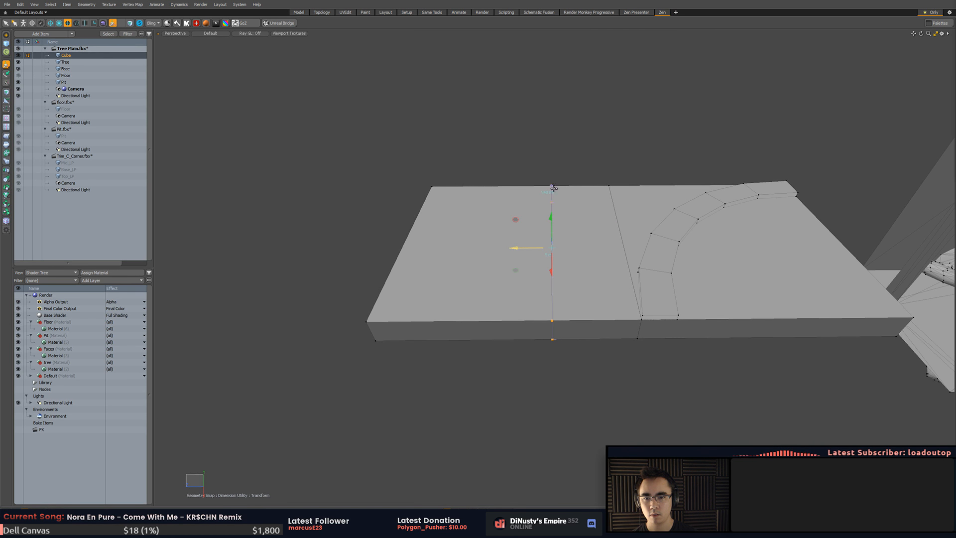
- Examine the filler block's extents and its joints with the neighbouring blocks in the different component modes
key(q)
key(3)
double_click(589, 213)
alt+drag(590, 213, 647, 256)
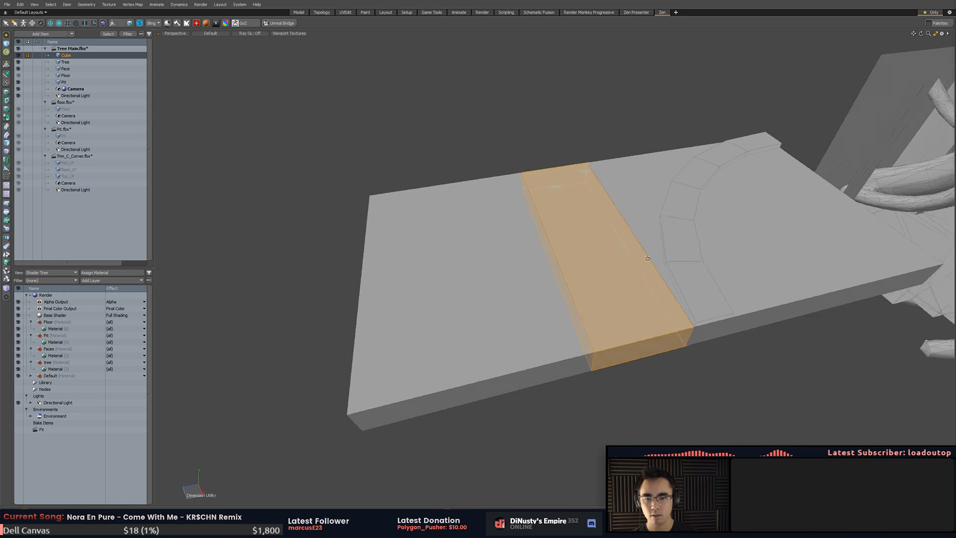
key(1)
alt+drag(585, 257, 566, 243)
key(2)
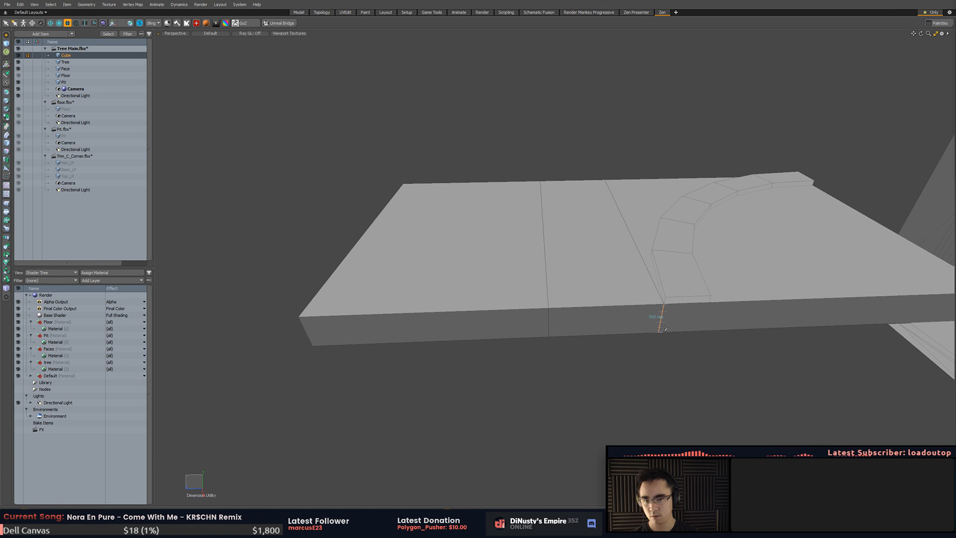
key(3)
key(alt+1)
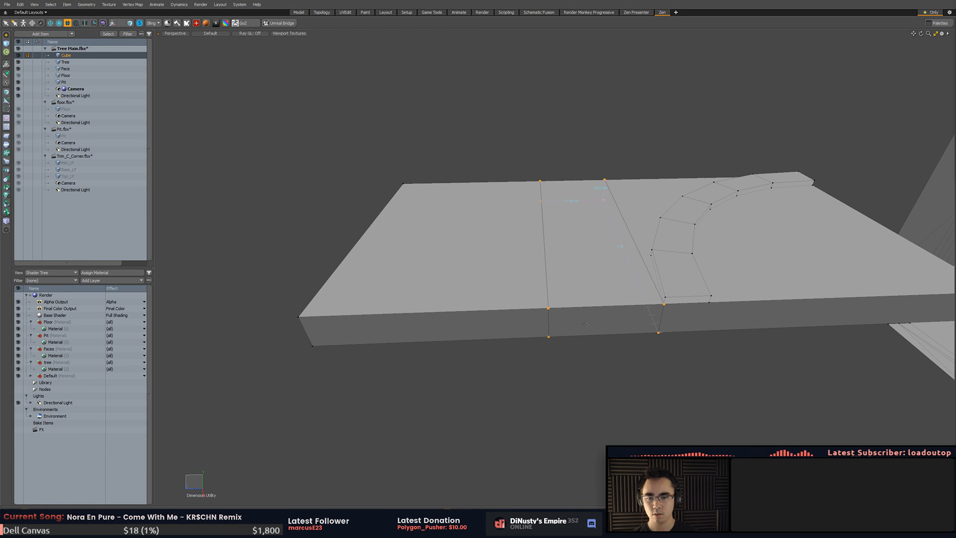
- Hide the outer plain block to expose the outer side of the filler block
key(3)
double_click(464, 290)
key(Delete)
click(568, 293)
alt+drag(568, 293, 637, 338)
click(584, 301)
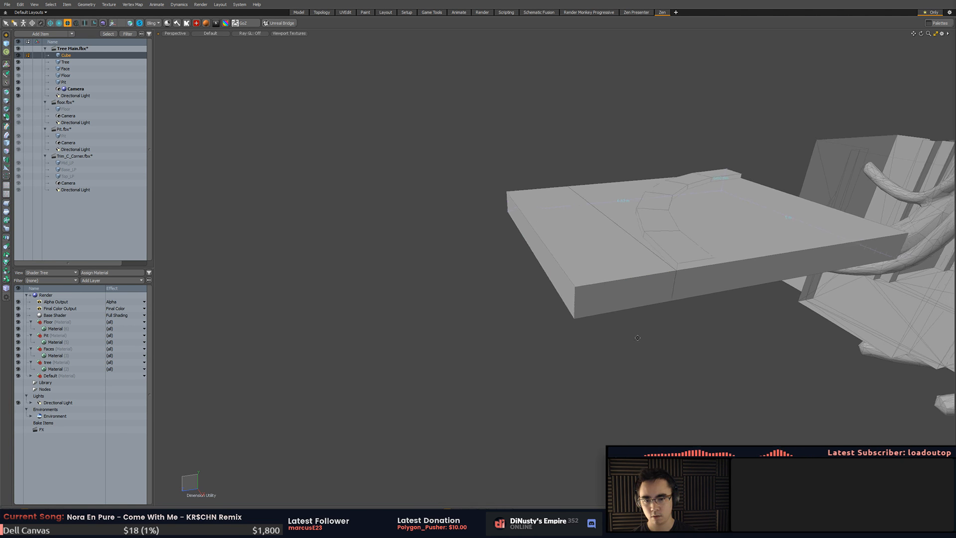
alt+drag(574, 302, 616, 344)
- Select the filler block's vertical corner edges and give them a narrow bevel
key(x)
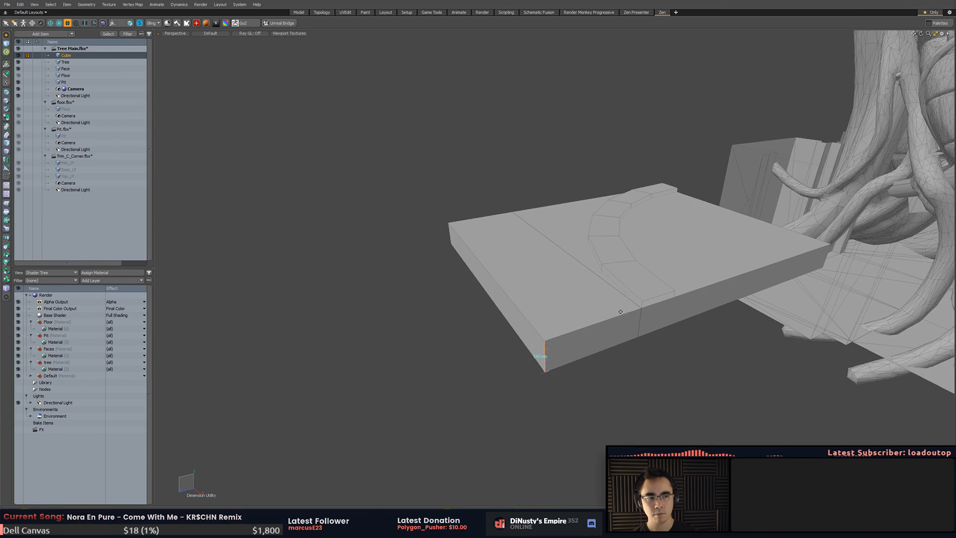
mouse_move(620, 306)
alt+shift+mouse_down()
mouse_move(614, 317)
mouse_move(606, 301)
alt+shift+mouse_up()
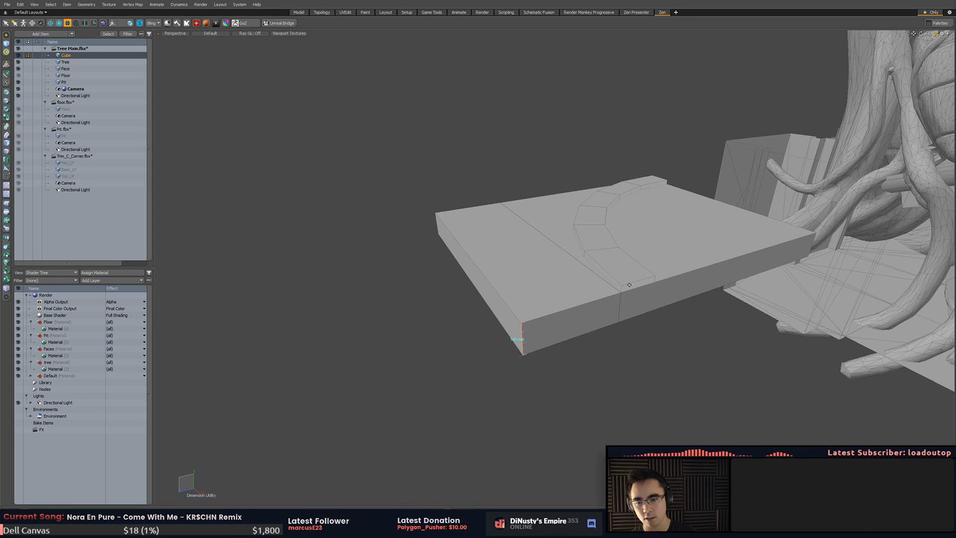
alt+shift+drag(629, 285, 628, 274)
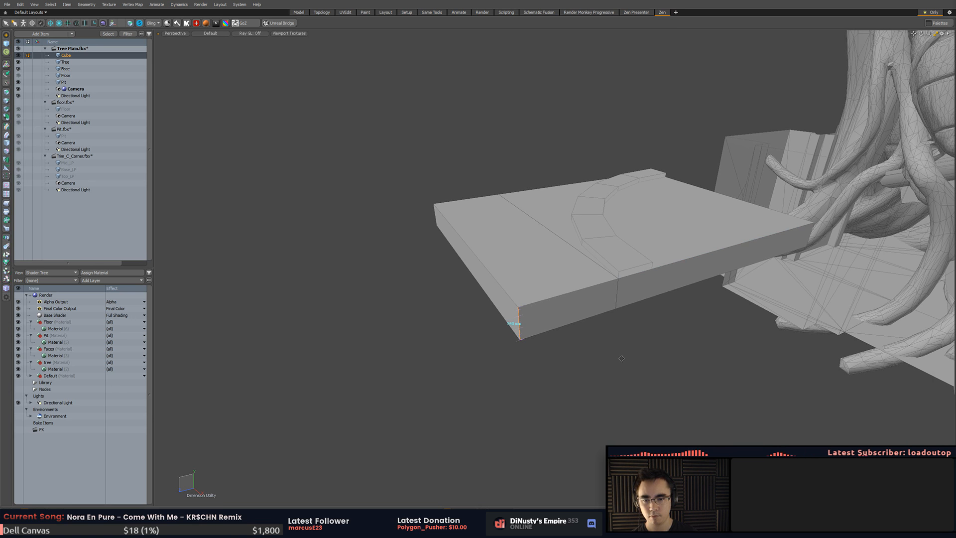
alt+drag(622, 358, 612, 354)
key(3)
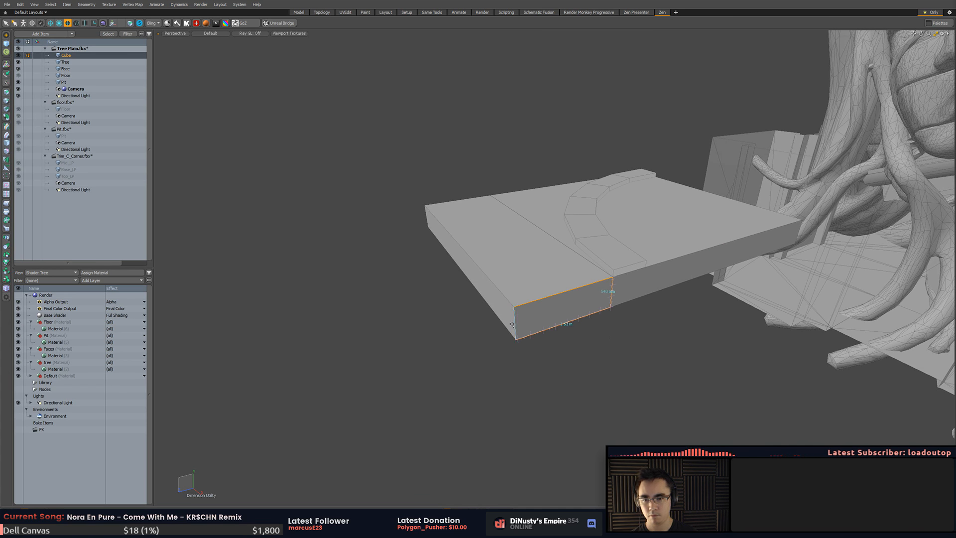
key(Escape)
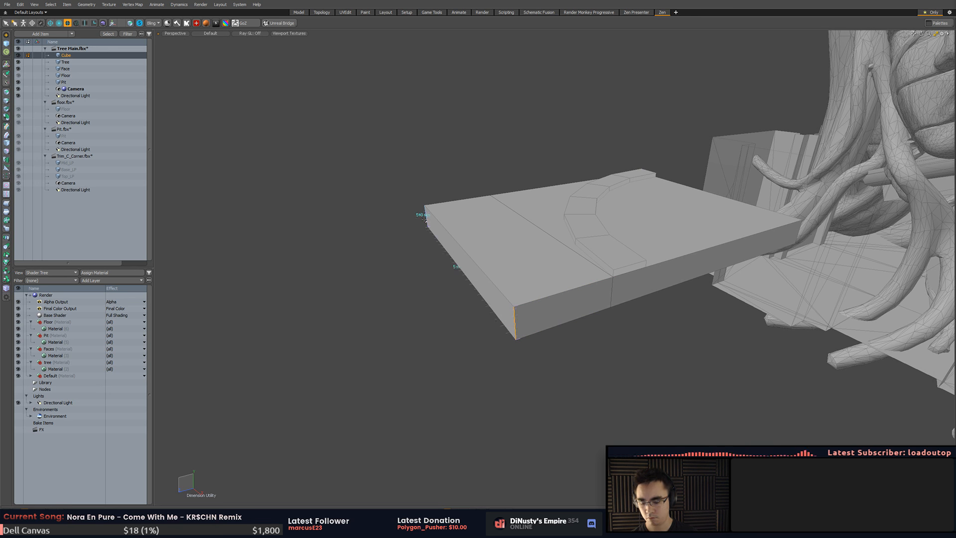
shift+click(425, 226)
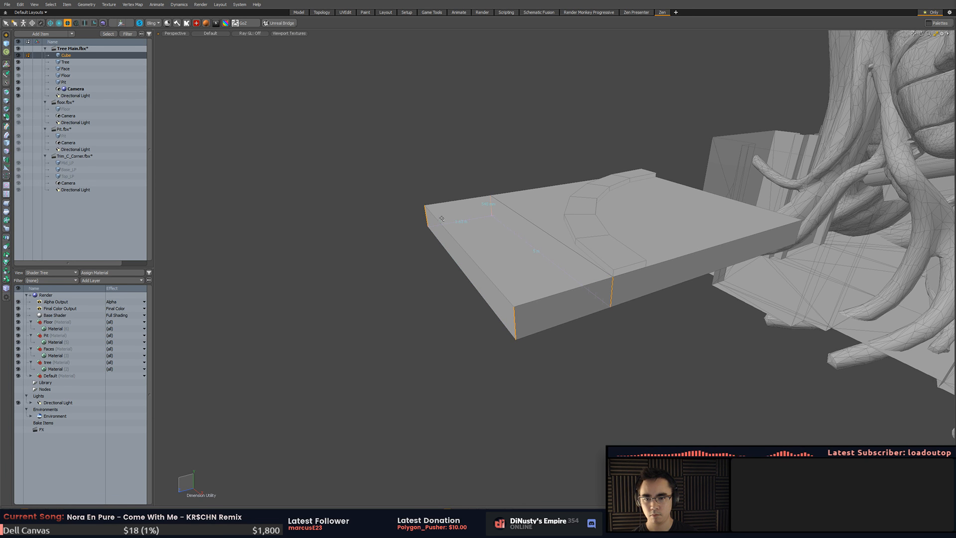
key(b)
key(Escape)
alt+drag(490, 363, 522, 398)
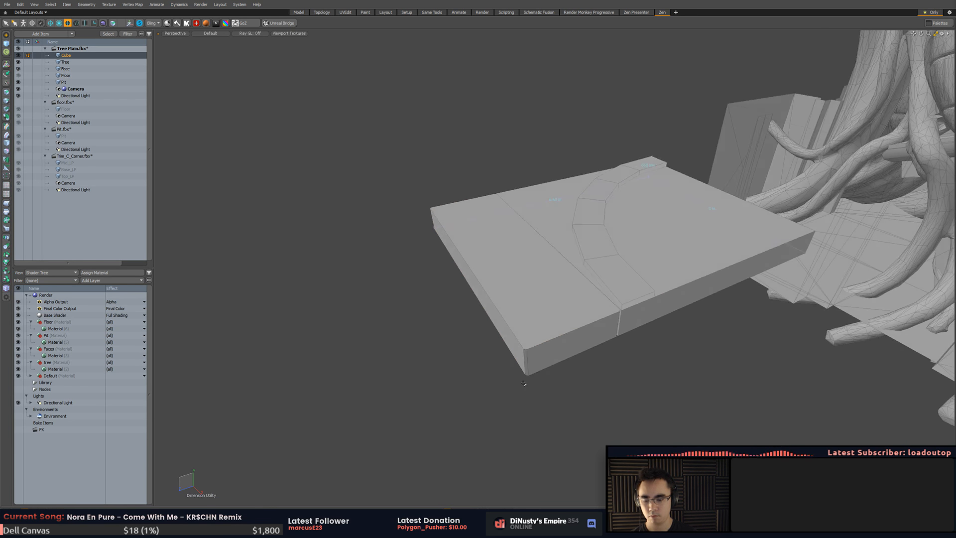
- Unhide the outer plain block and give its vertical corner edges a narrow bevel
key(u)
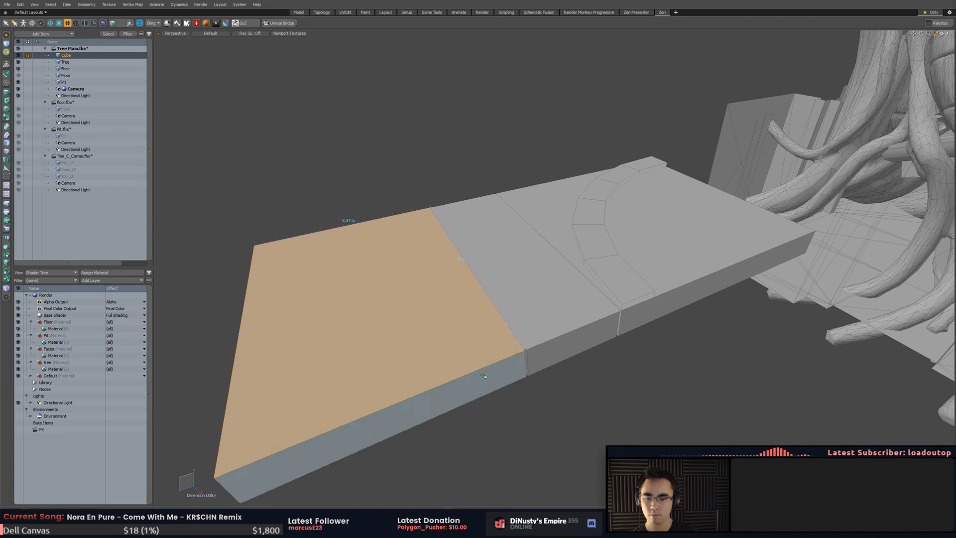
alt+shift+drag(286, 479, 260, 252)
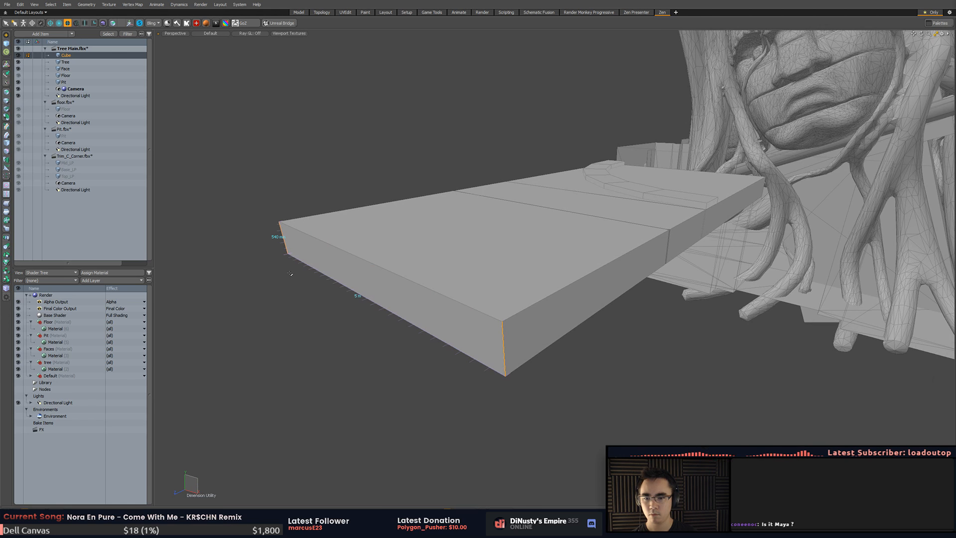
key(b)
key(space)
click(655, 342)
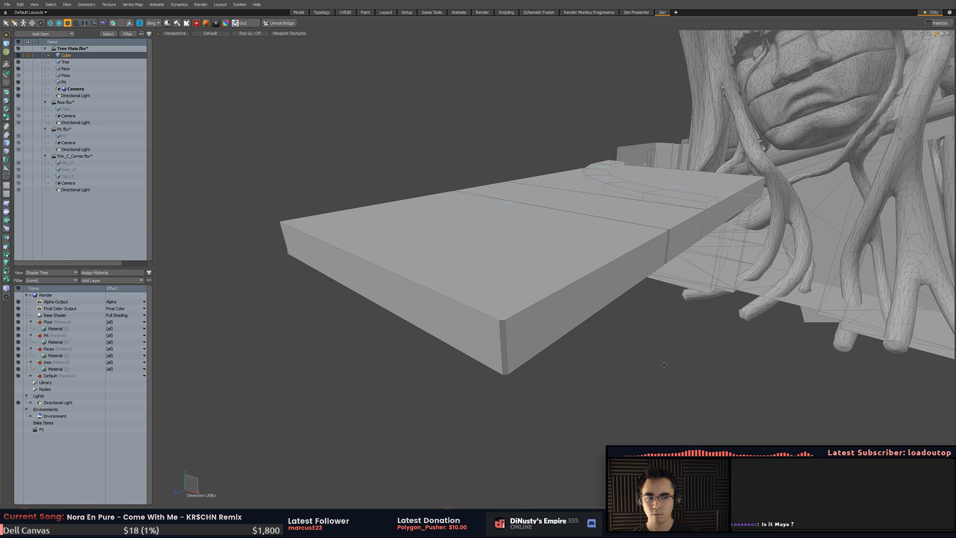
- Examine the beveled blocks and the joints between them from several sides
alt+drag(655, 342, 553, 384)
key(3)
click(460, 331)
alt+drag(461, 333, 500, 399)
mouse_move(588, 389)
alt+mouse_down()
mouse_move(525, 387)
mouse_move(616, 393)
mouse_move(582, 381)
mouse_move(668, 369)
alt+mouse_up()
scroll(526, 386, down, 3)
click(630, 380)
alt+shift+drag(668, 369, 674, 360)
- Select the outer plain block and rotate it very slightly to break up its alignment
double_click(605, 310)
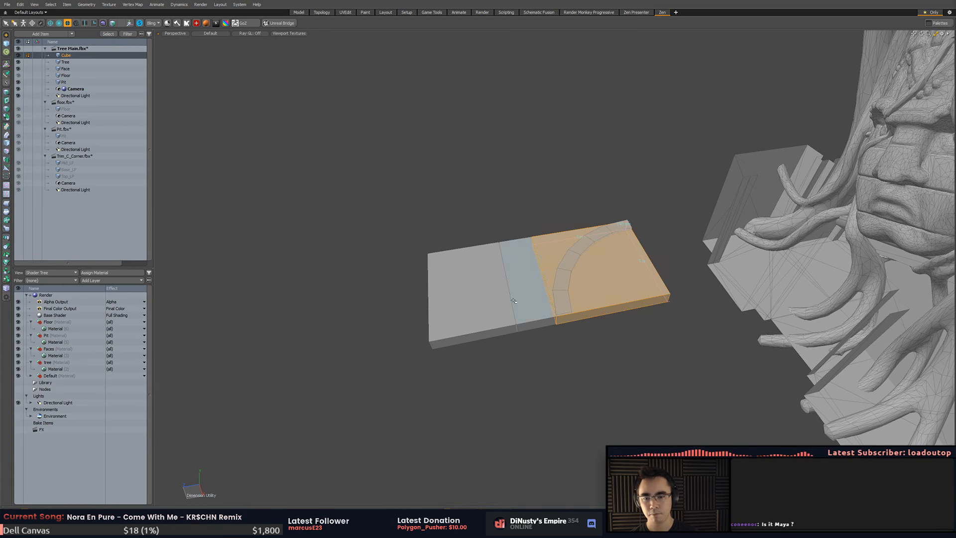
key([)
key(shift+a)
click(523, 303)
alt+drag(510, 320, 458, 285)
double_click(461, 307)
key(e)
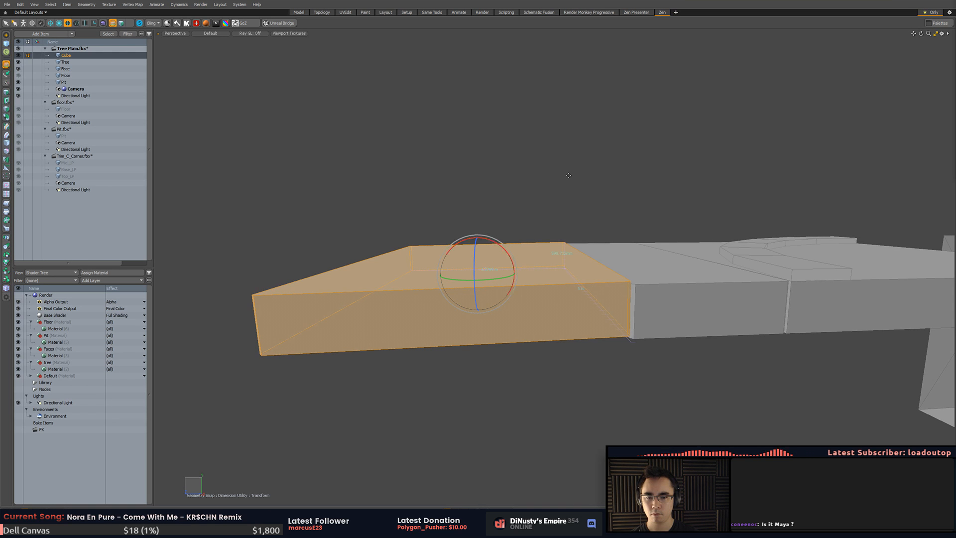
key(space)
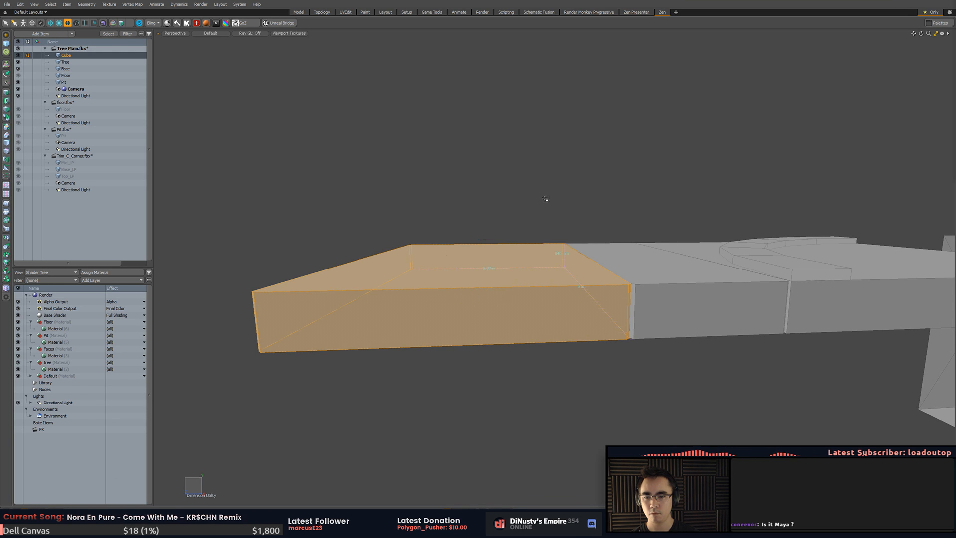
click(546, 199)
- Move the outer plain block's vertices along the filler joint slightly outward to widen the gap
alt+drag(547, 199, 514, 363)
double_click(518, 280)
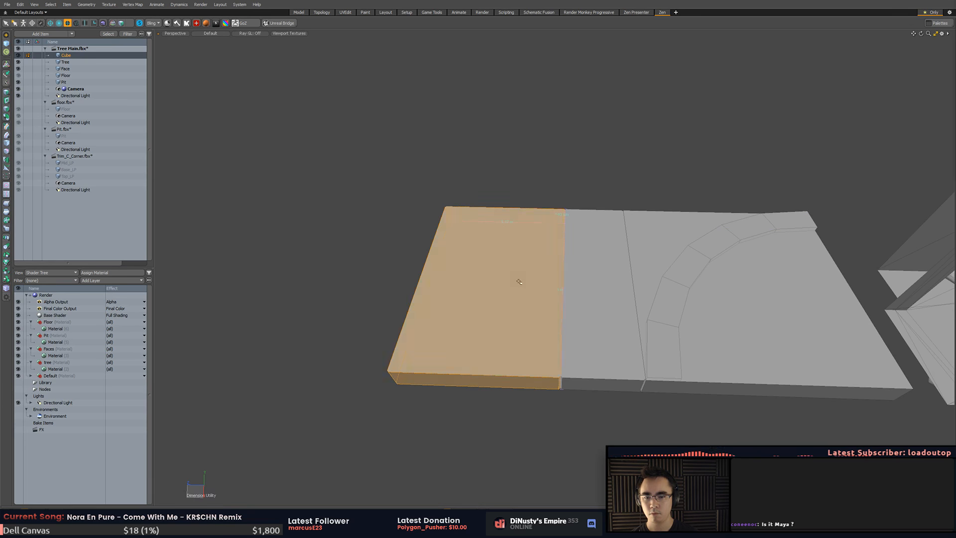
alt+drag(518, 280, 542, 216)
key(1)
middle_drag(535, 187, 557, 185)
key(w)
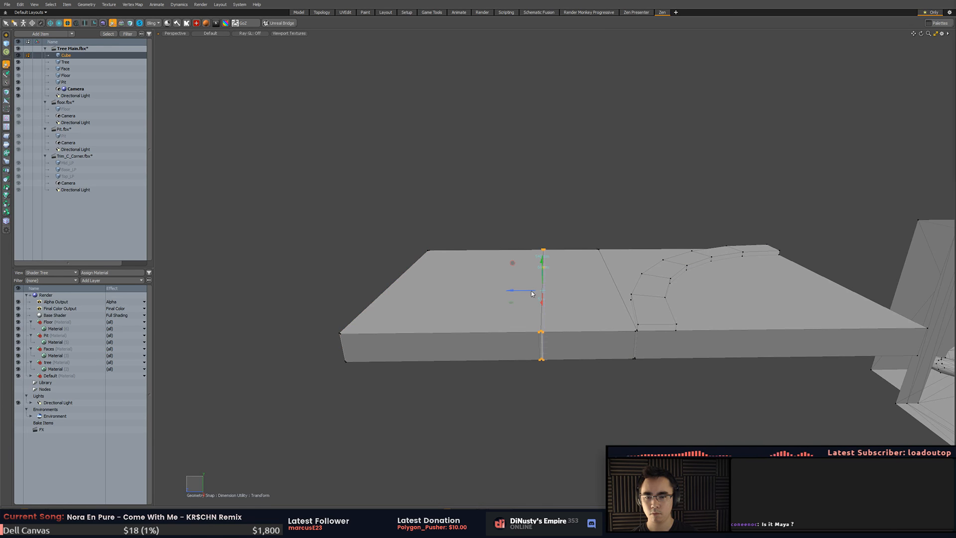
drag(522, 292, 516, 292)
key(space)
click(502, 210)
- Shorten the filler block by moving the vertices at one of its ends inward along its length
alt+drag(503, 210, 692, 297)
key(3)
click(569, 333)
click(552, 348)
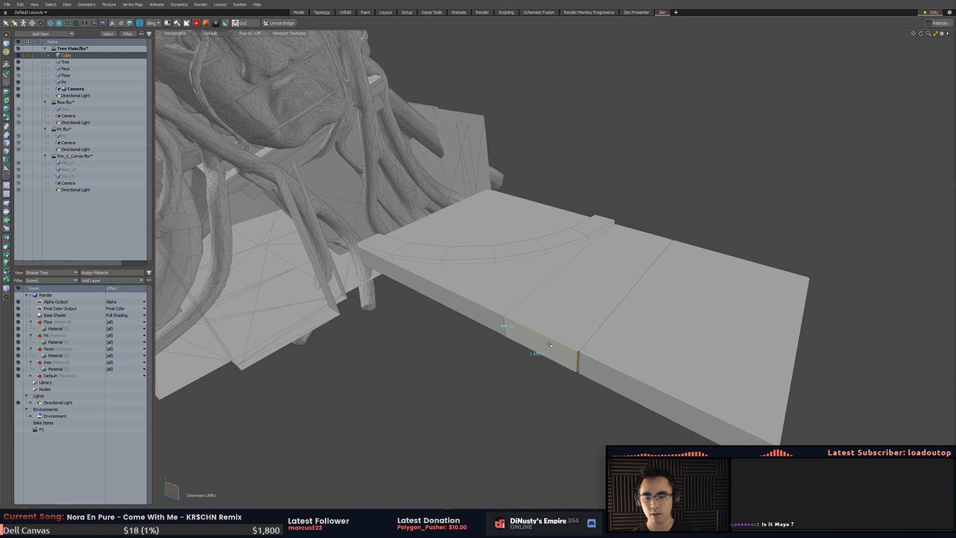
double_click(553, 346)
key(1)
key(w)
alt+drag(578, 299, 549, 310)
key(3)
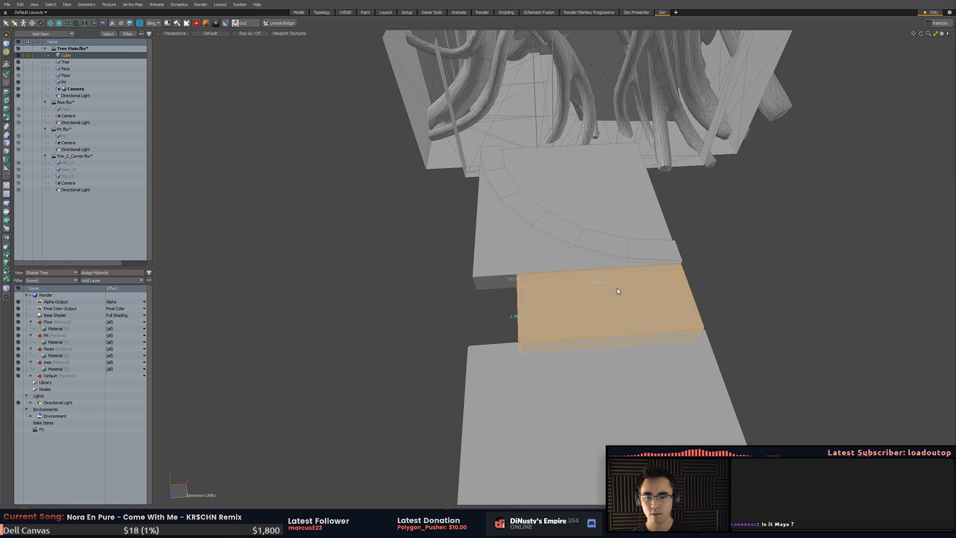
- Duplicate the shortened filler block and snap the copy end to end against its shortened side
key(y)
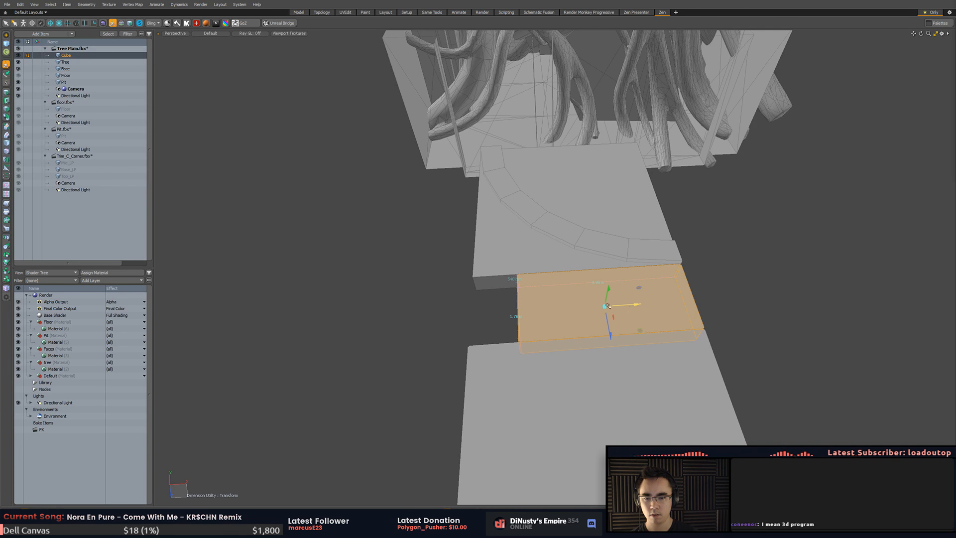
key(x)
click(515, 310)
click(527, 308)
drag(527, 308, 454, 253)
key(ctrl+z)
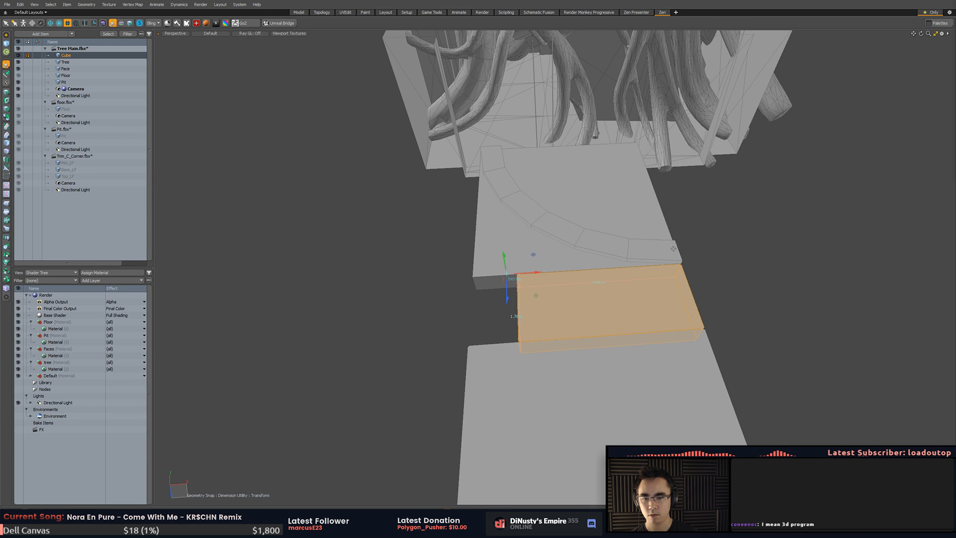
click(682, 264)
drag(682, 264, 518, 277)
key(q)
- Pull the copied block's protruding end vertices back to the module's side edge so it fills only the gap
key(alt+1)
mouse_move(490, 228)
ctrl+middle_down()
mouse_move(564, 316)
mouse_move(553, 259)
ctrl+middle_up()
key(w)
click(338, 289)
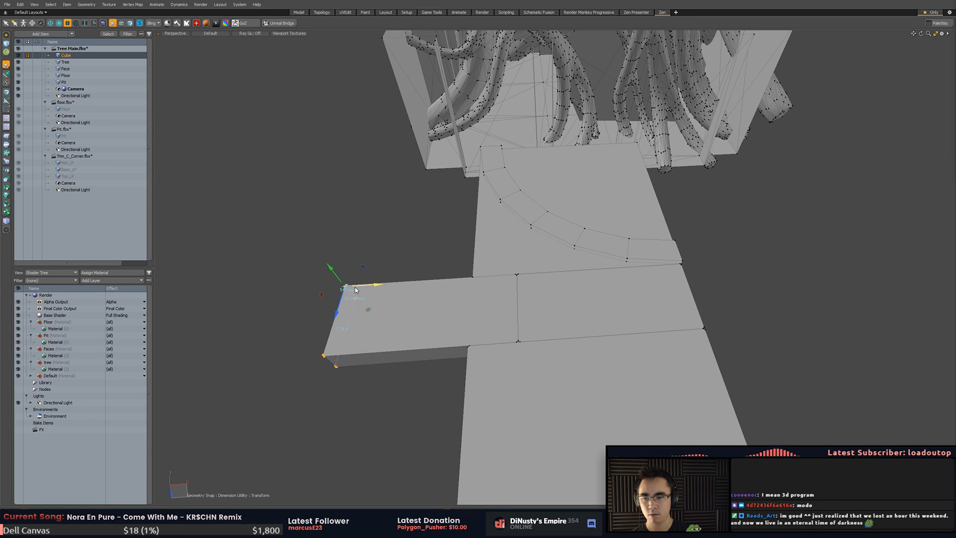
drag(355, 289, 469, 269)
middle_drag(481, 280, 544, 320)
key(x)
alt+drag(518, 354, 480, 350)
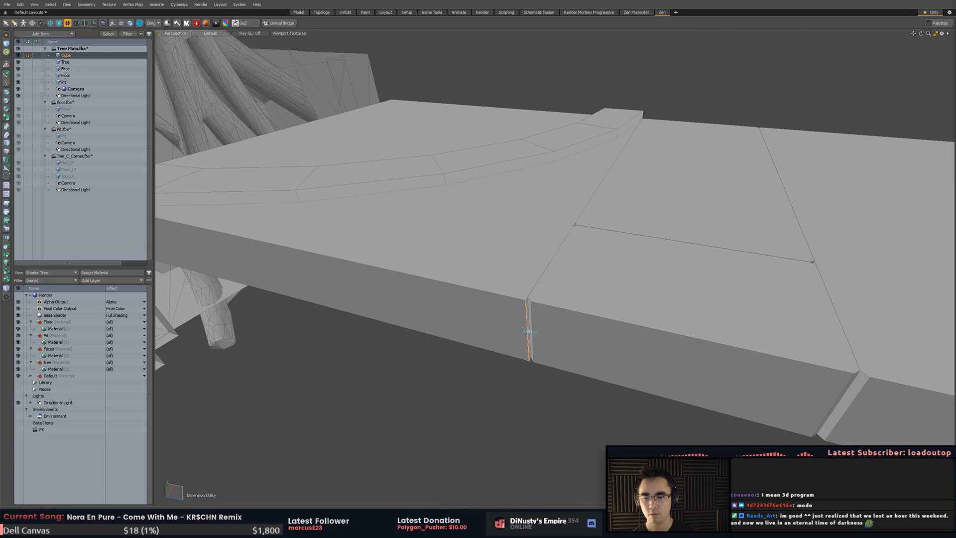
- Give the pit module's vertical corner edge at the filler joint a narrow bevel
key(3)
click(526, 331)
key(b)
key(space)
click(509, 420)
- Select the top faces of the long filler block and the outer block and adjust their heights slightly
middle_drag(509, 419, 608, 331)
click(571, 352)
key(w)
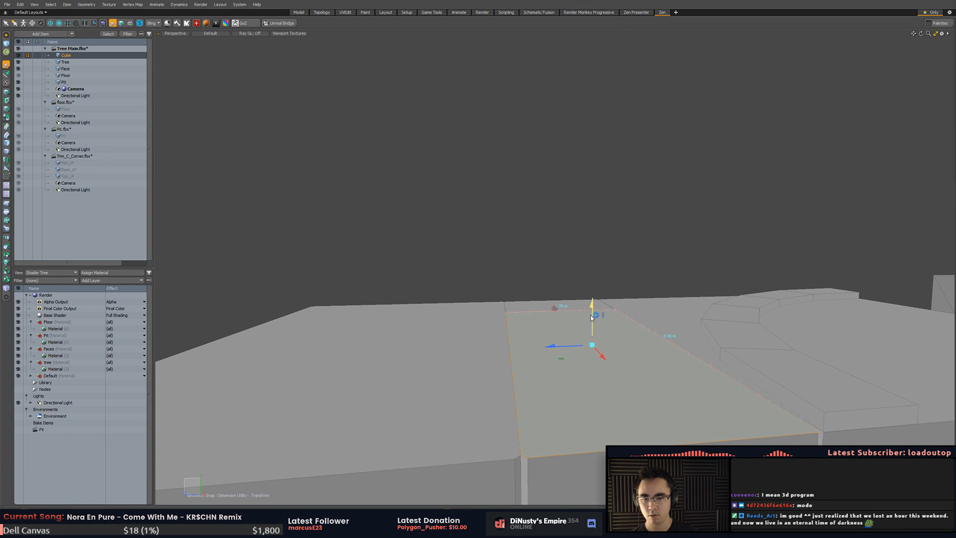
middle_drag(591, 318, 395, 315)
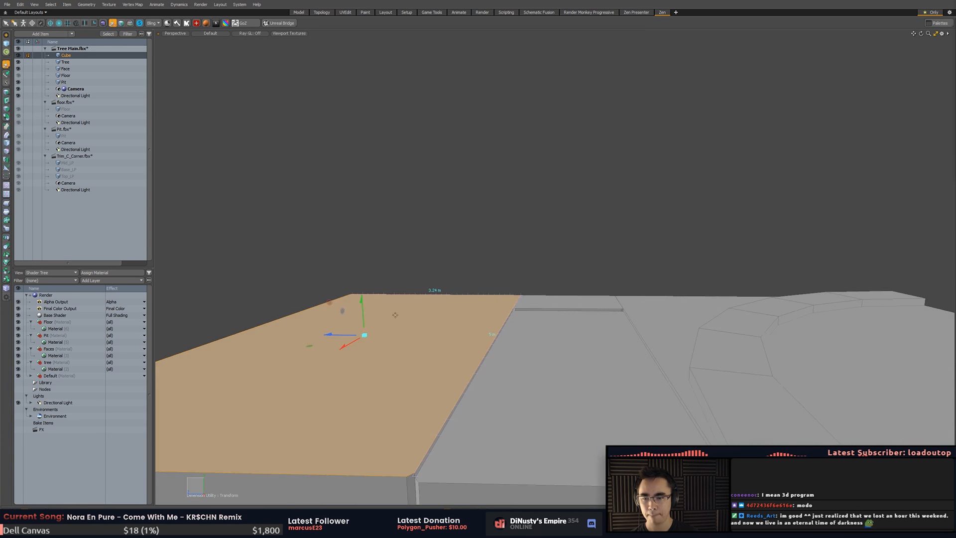
drag(363, 313, 362, 310)
key(q)
click(448, 241)
alt+drag(448, 241, 577, 288)
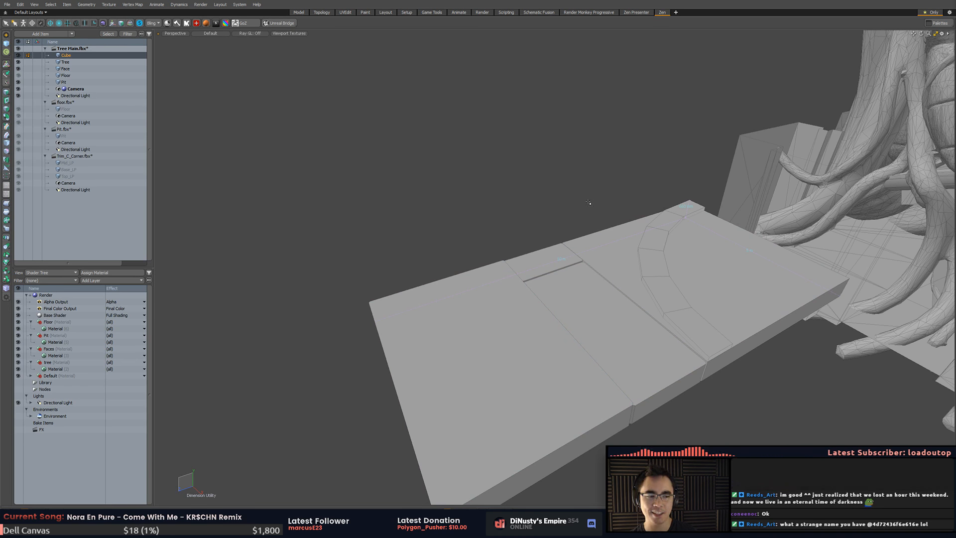
click(561, 234)
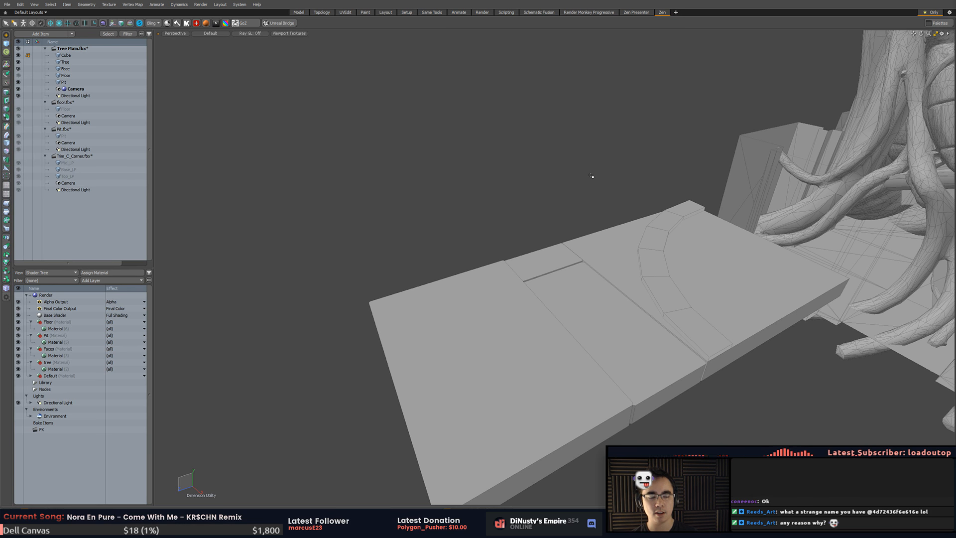
alt+drag(601, 208, 505, 218)
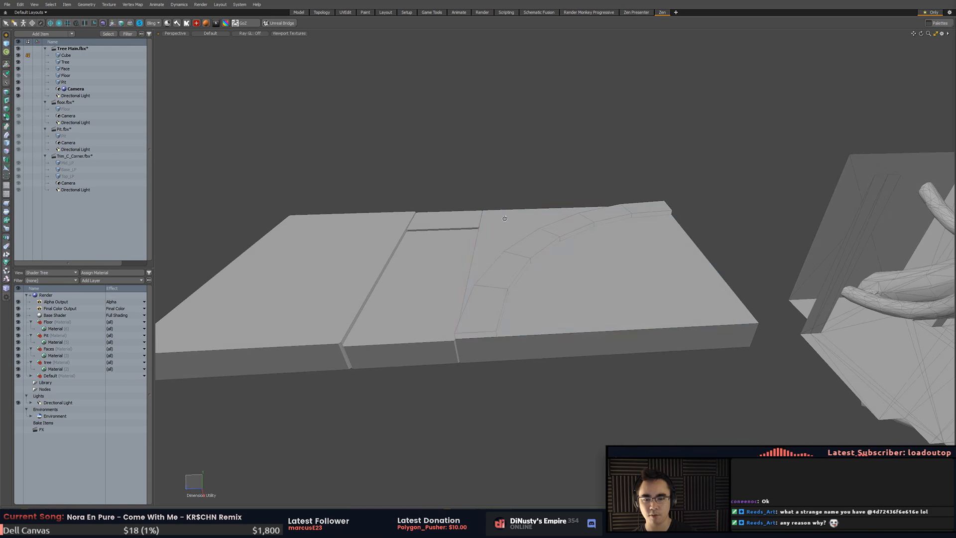
alt+drag(570, 337, 553, 325)
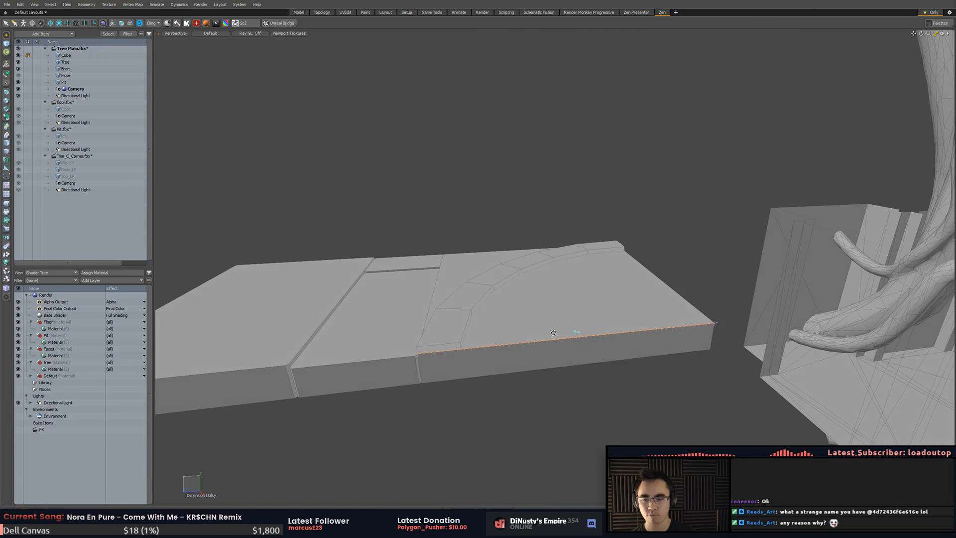
- Loop-slice the pit base's two pit-side faces in line with the inner ends of the curved rim
click(554, 323)
alt+drag(566, 409, 545, 420)
key(alt+c)
drag(604, 367, 481, 401)
key(q)
alt+drag(697, 366, 570, 371)
key(alt+c)
drag(578, 405, 637, 392)
key(q)
click(531, 378)
alt+drag(531, 377, 592, 271)
- Split the pit base's top and bottom faces diagonally between the inner ends of the curved rim
key(1)
click(687, 229)
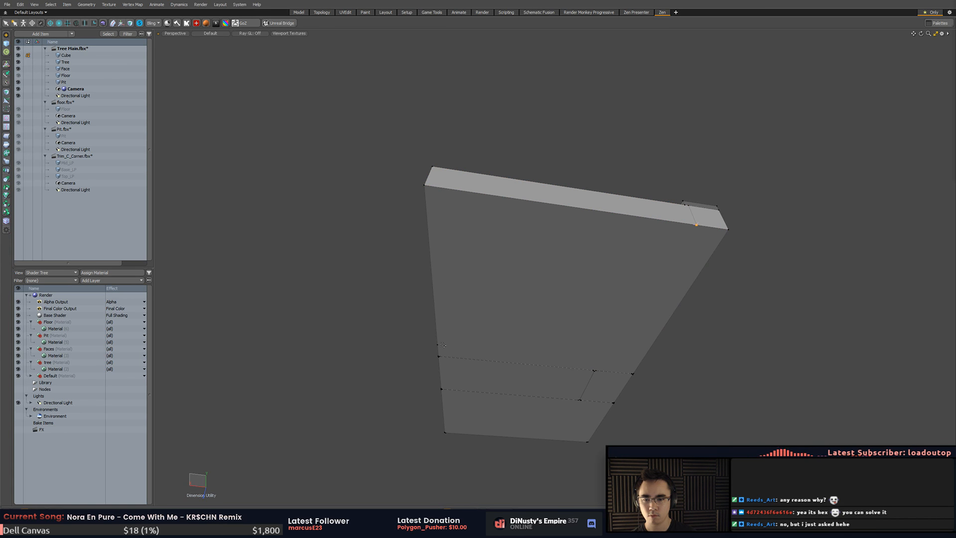
alt+drag(443, 345, 659, 303)
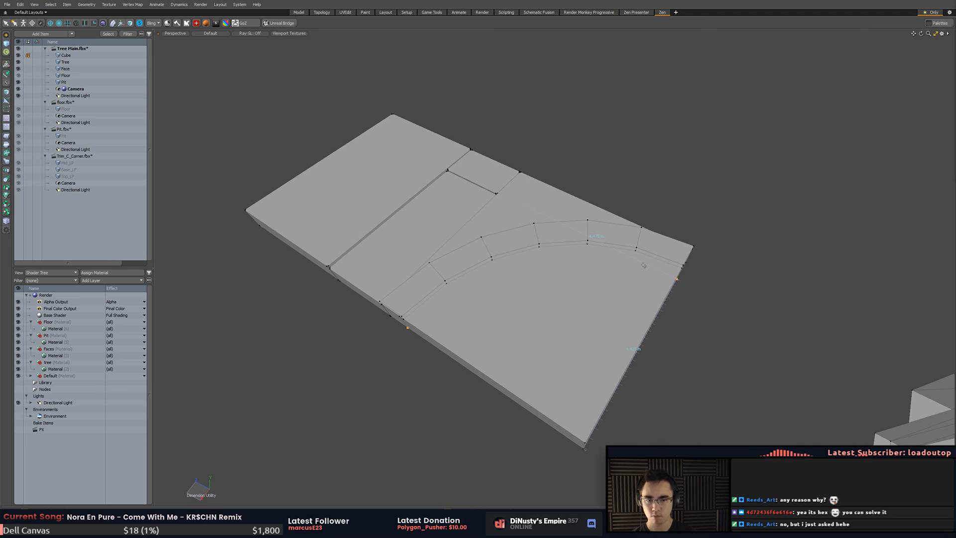
key(ctrl+z)
key(ctrl+z)
key(ctrl+z)
key(ctrl+z)
right_drag(534, 120, 452, 166)
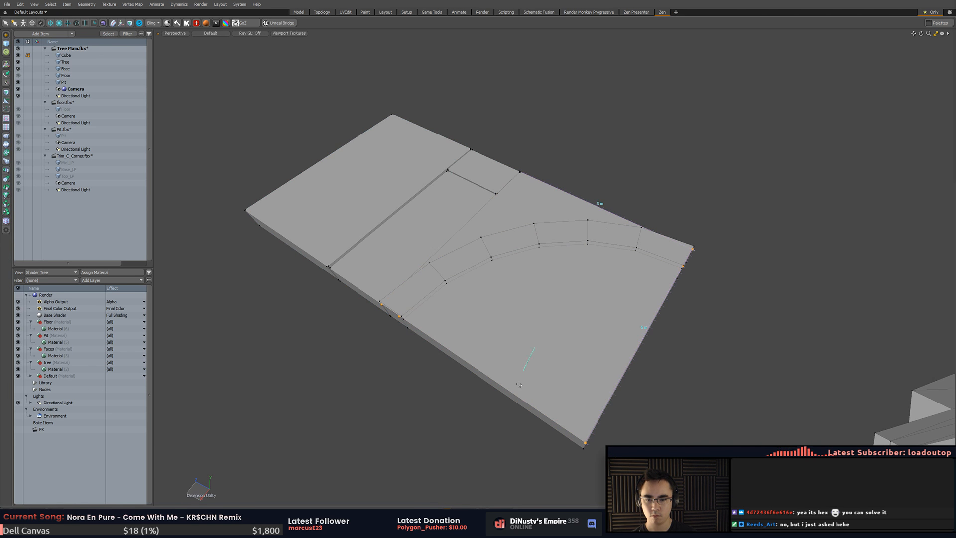
ctrl+right_drag(519, 385, 563, 357)
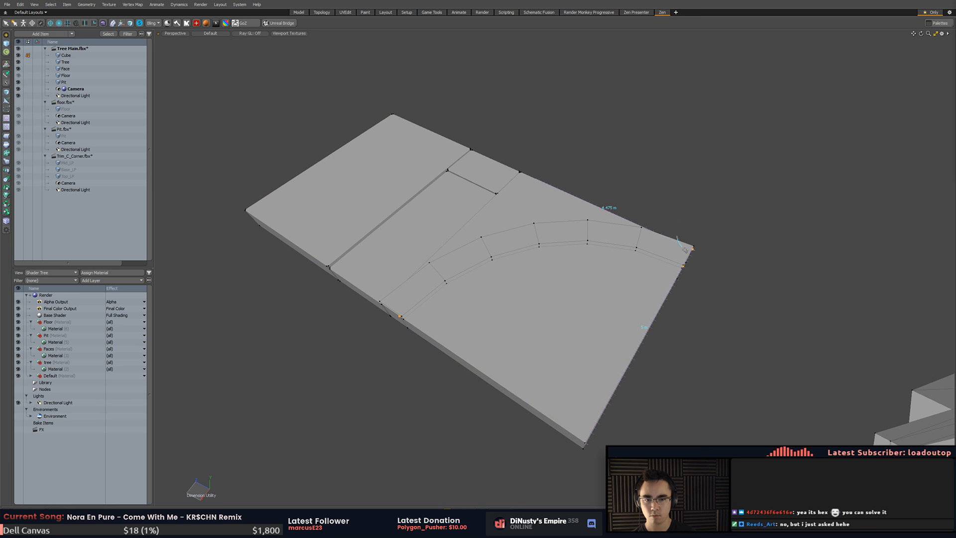
- Delete the faces of the triangular base corner inside the curved rim
key(3)
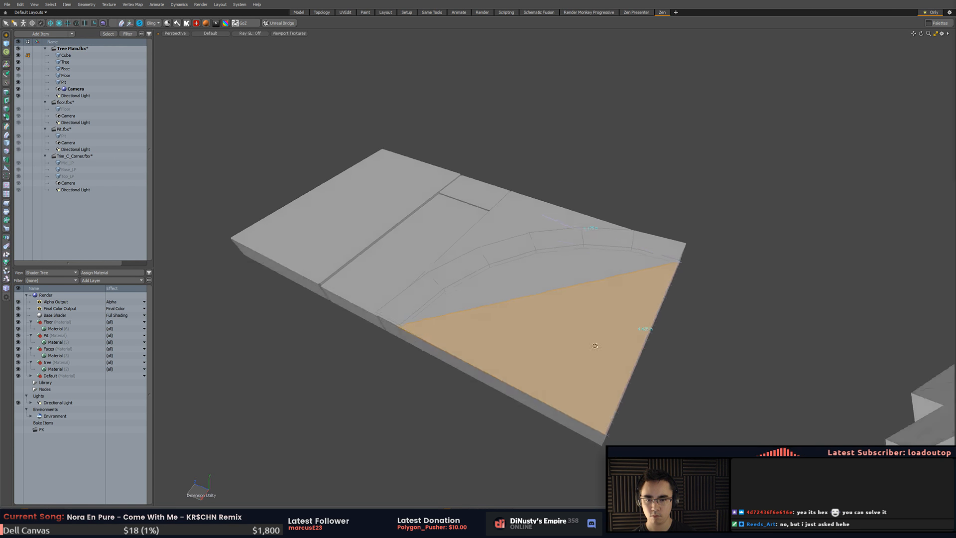
alt+drag(671, 296, 399, 276)
key(1)
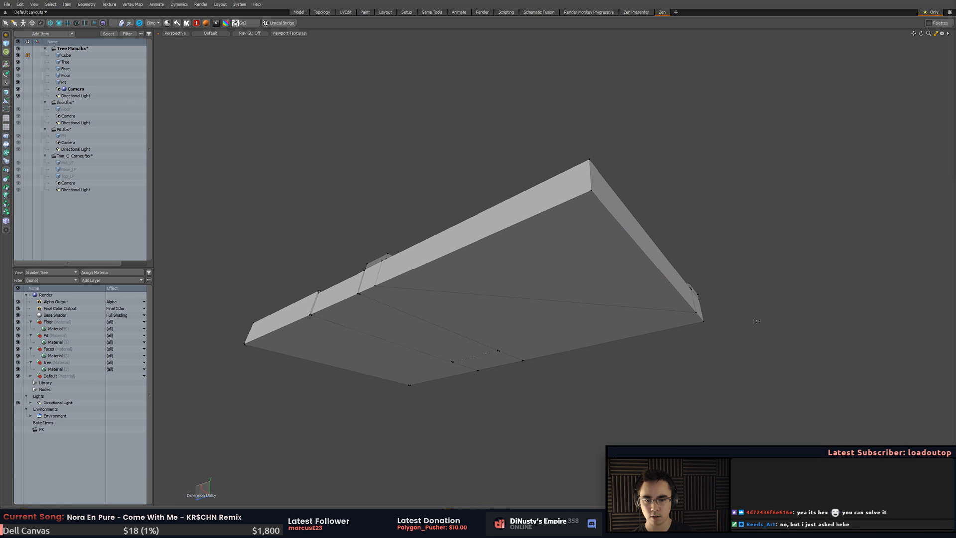
key(3)
mouse_move(663, 314)
alt+mouse_down()
mouse_move(536, 287)
mouse_move(672, 319)
alt+mouse_up()
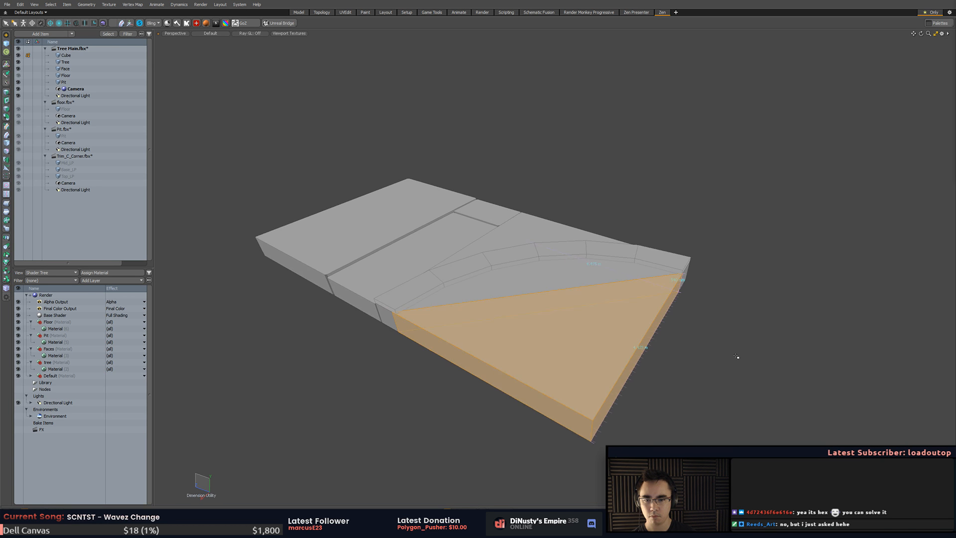
click(620, 280)
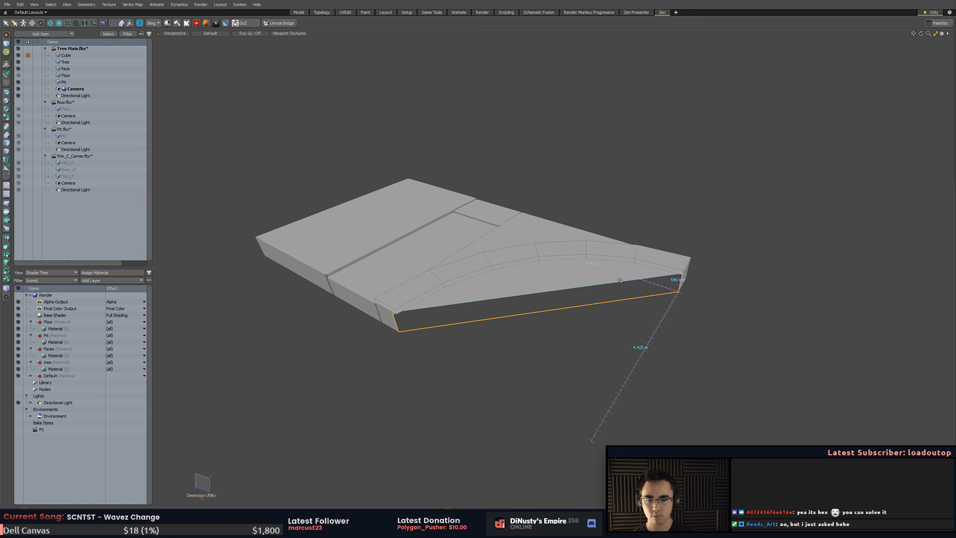
alt+drag(619, 279, 646, 342)
key(alt+c)
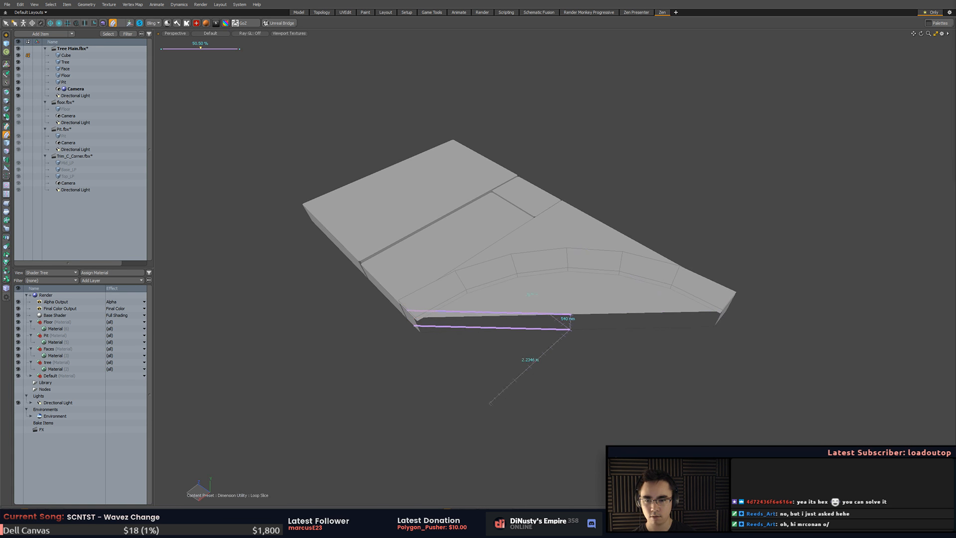
key(space)
key(2)
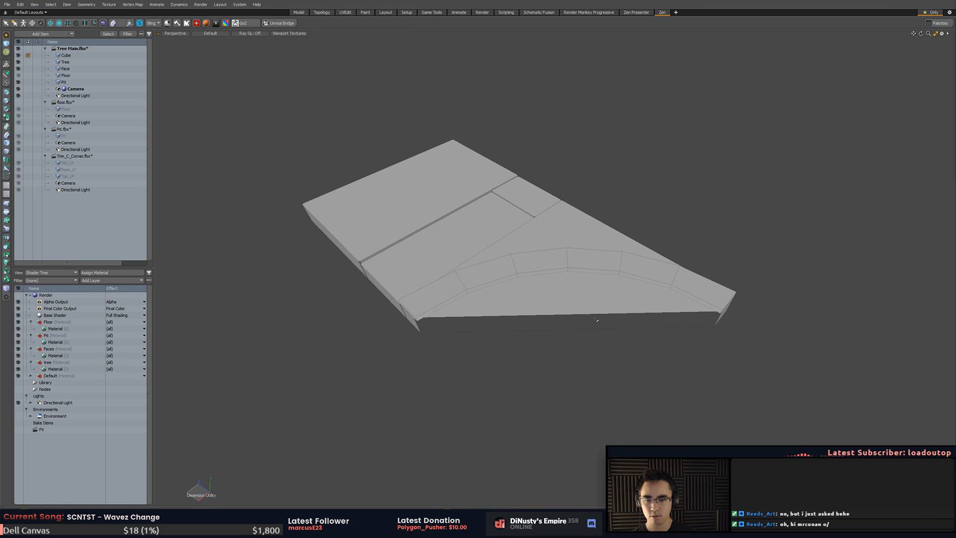
- Try to slice the base faces across the middle of the rim with Polygon Slice
key(3)
alt+drag(586, 299, 590, 333)
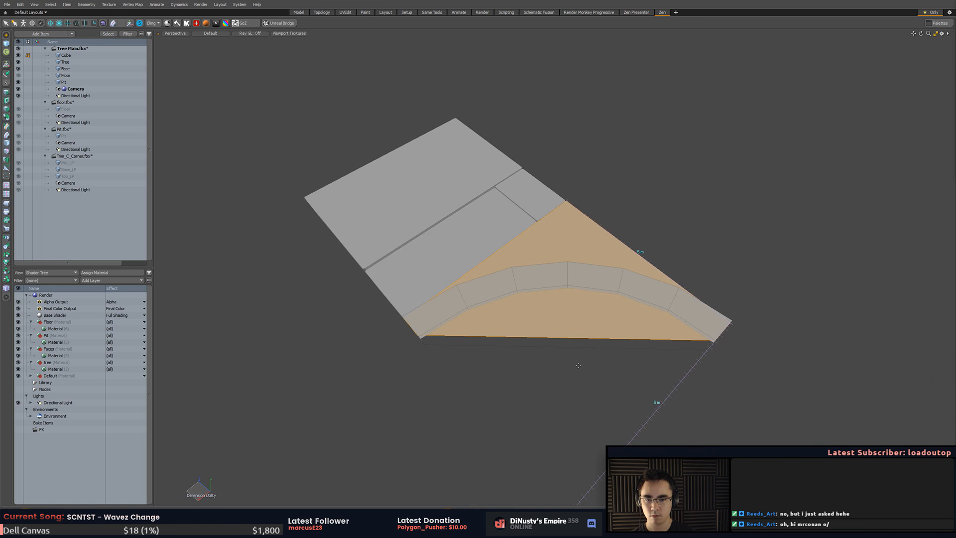
key(shift+c)
drag(553, 403, 582, 166)
key(space)
key(2)
alt+drag(604, 363, 576, 412)
key(ctrl+z)
key(ctrl+z)
- Slice the base faces across the curved rim near its middle with Polygon Slice
key(shift+c)
drag(534, 449, 561, 95)
key(space)
- Slice the base faces across the half of the rim along the module's free outer edge
alt+drag(560, 142, 606, 311)
key(shift+c)
drag(597, 423, 651, 144)
key(ctrl+z)
key(space)
double_click(594, 334)
key(shift+c)
drag(597, 399, 664, 168)
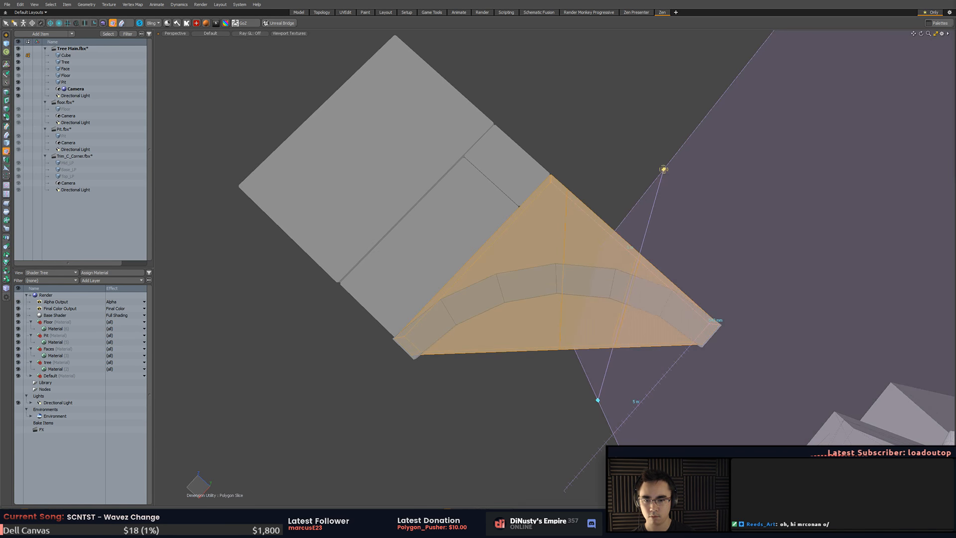
key(space)
- Slice the base faces across the half of the rim beside the filler joint
key(shift+c)
drag(504, 389, 457, 213)
key(space)
click(739, 231)
- Move the sliced vertices of the base's diagonal cut back beneath the rim to follow its curve
alt+shift+drag(738, 231, 719, 211)
scroll(696, 256, up, 1)
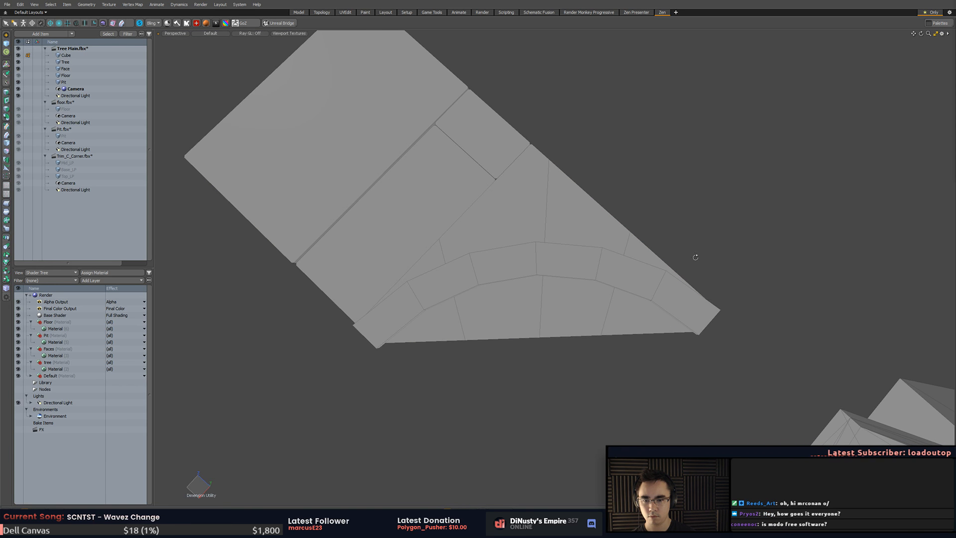
key(1)
mouse_move(520, 293)
right_down()
mouse_move(554, 334)
mouse_move(565, 316)
right_up()
key(w)
drag(510, 341, 416, 299)
key(space)
key(w)
key(space)
mouse_move(582, 314)
right_down()
mouse_move(629, 319)
mouse_move(617, 306)
right_up()
key(w)
drag(565, 340, 589, 279)
key(space)
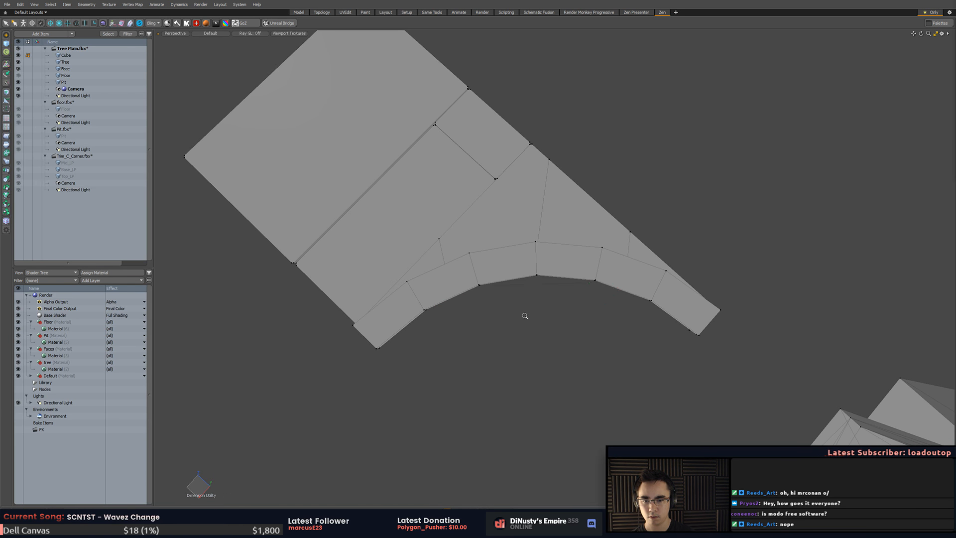
- Edge-slice the base's underside from the middle of the cut edge to the opposite corner by the filler block
alt+drag(523, 316, 546, 173)
key(3)
key(2)
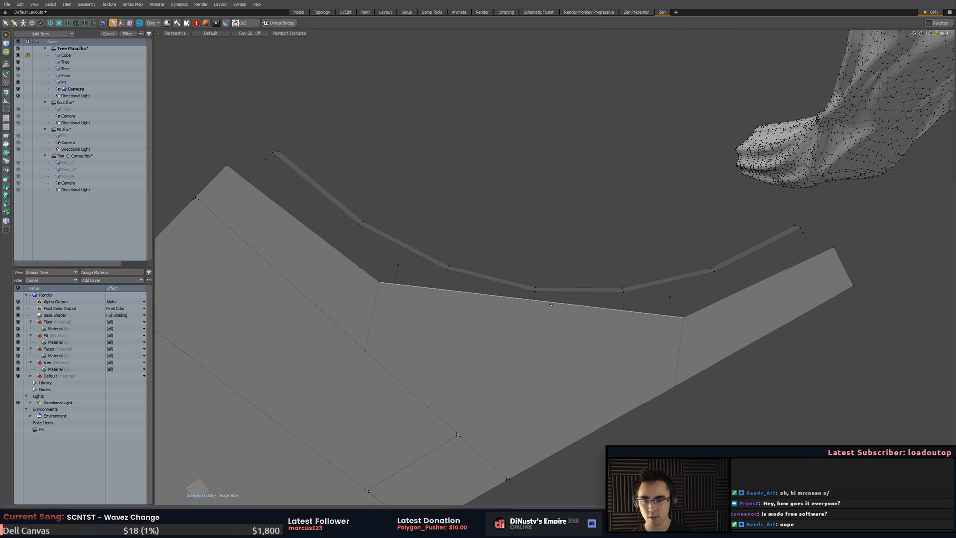
key(1)
key(c)
click(543, 301)
click(510, 478)
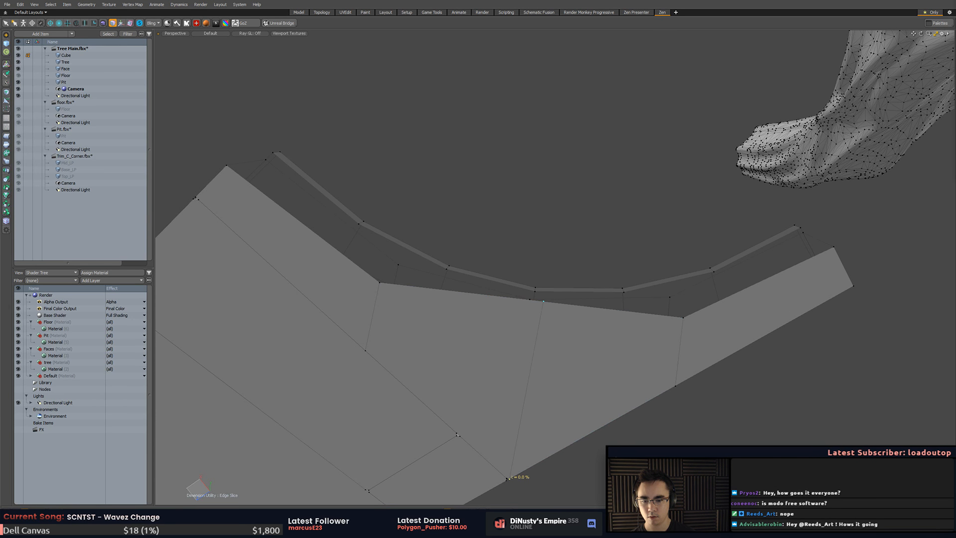
key(space)
- Move the middle vertices of the base's diagonal cut further back from the rim so the cut bends with the curve
alt+drag(654, 402, 589, 334)
key(x)
key(w)
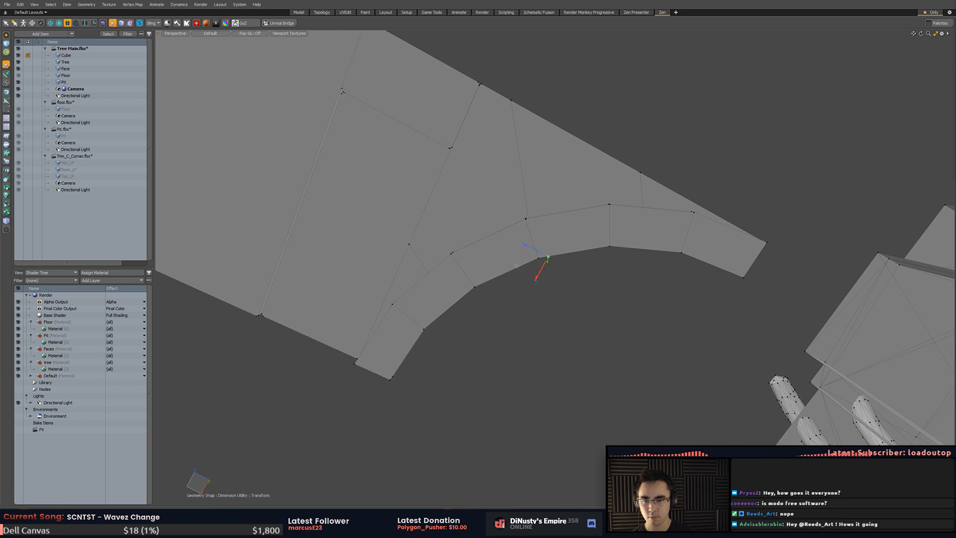
alt+drag(505, 269, 541, 330)
key(x)
alt+drag(518, 343, 639, 373)
key(x)
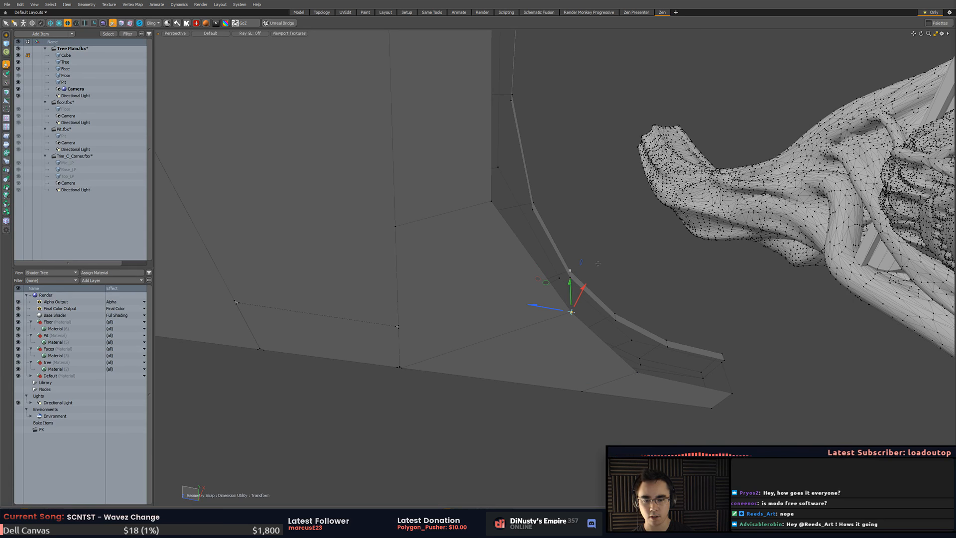
key(x)
key(q)
click(747, 221)
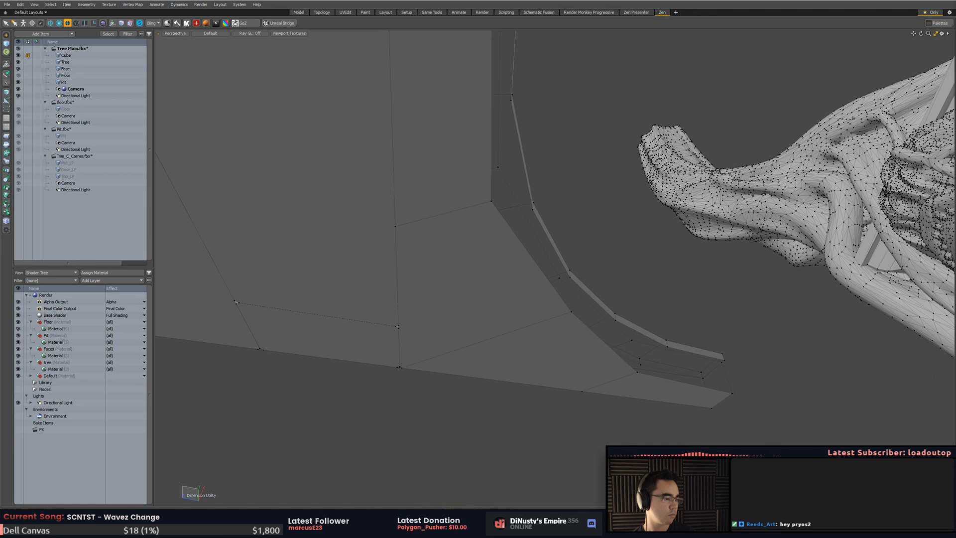
- Switch to the browser, enlarge its window, check the Twitch channel page's stream and info panels, and close the page
drag(955, 33, 382, 35)
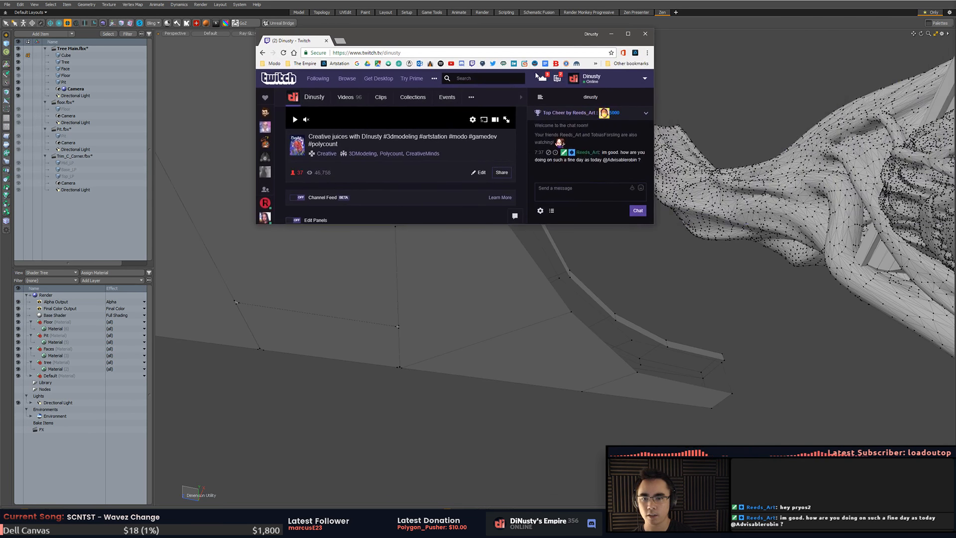
drag(653, 225, 810, 371)
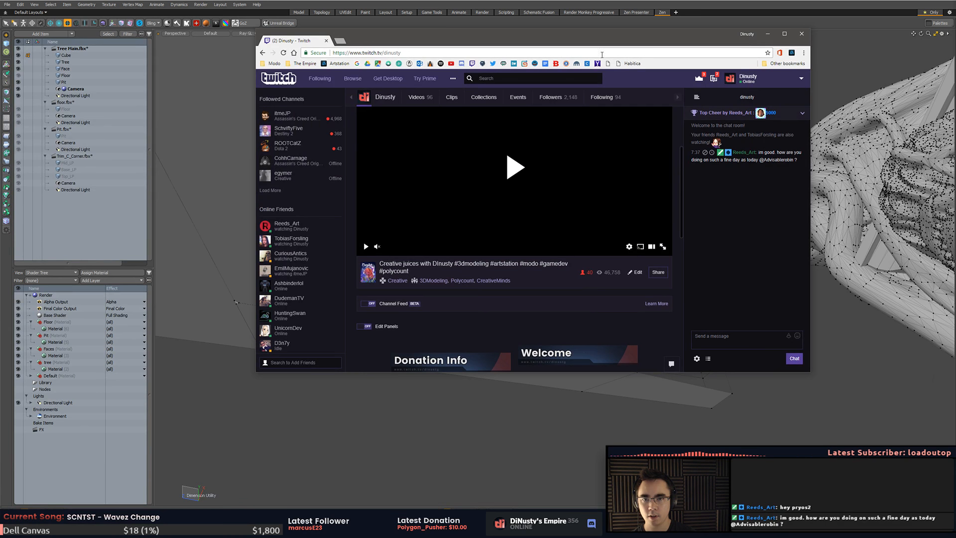
drag(256, 37, 65, 36)
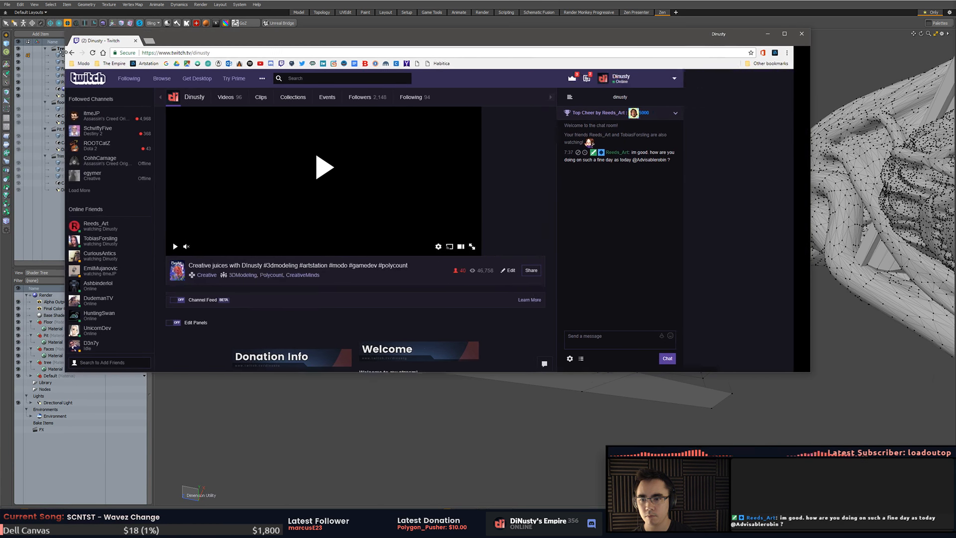
scroll(417, 184, down, 5)
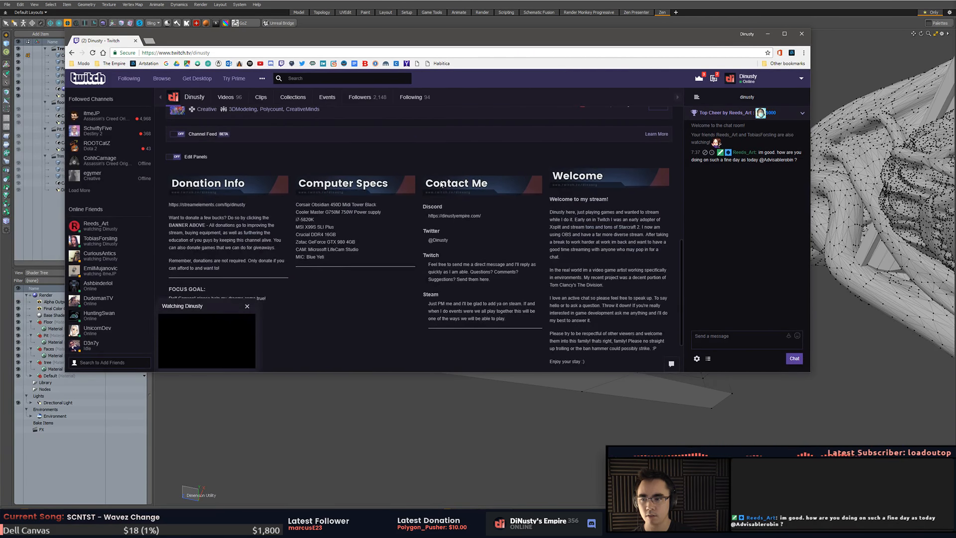
scroll(442, 183, down, 1)
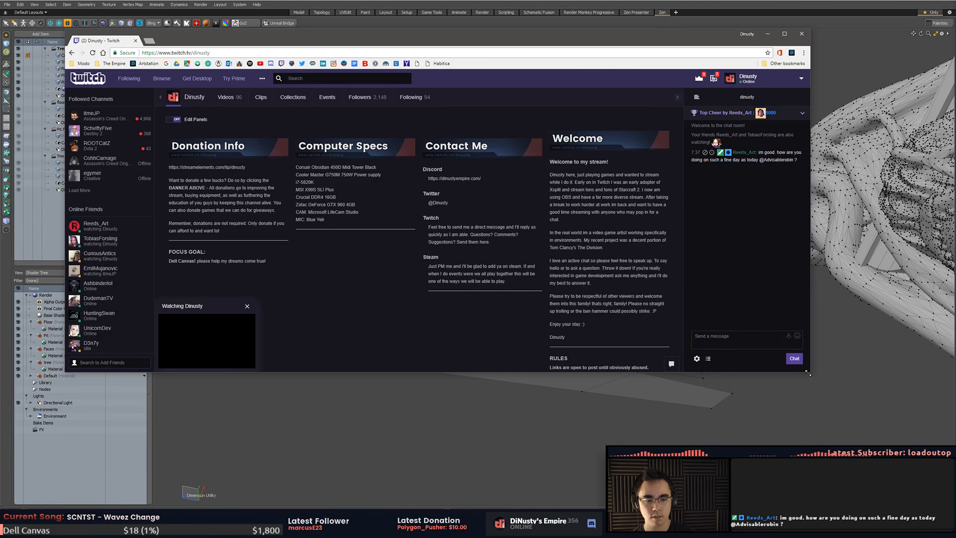
drag(808, 373, 824, 450)
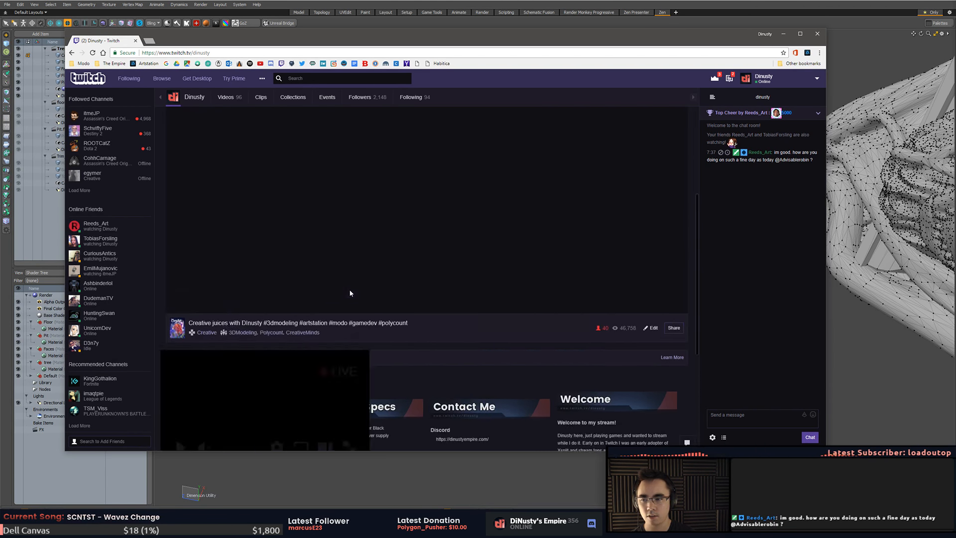
click(174, 305)
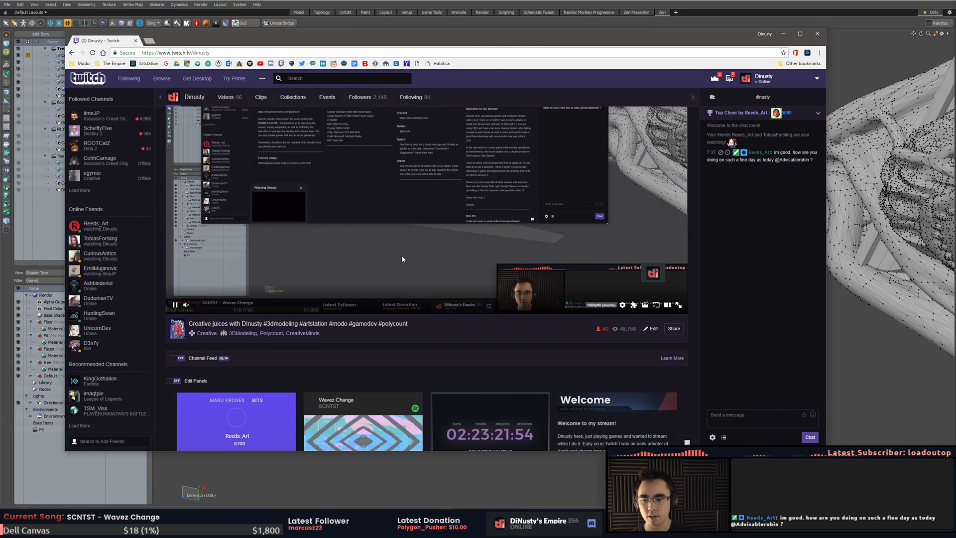
scroll(424, 279, down, 2)
scroll(449, 304, down, 4)
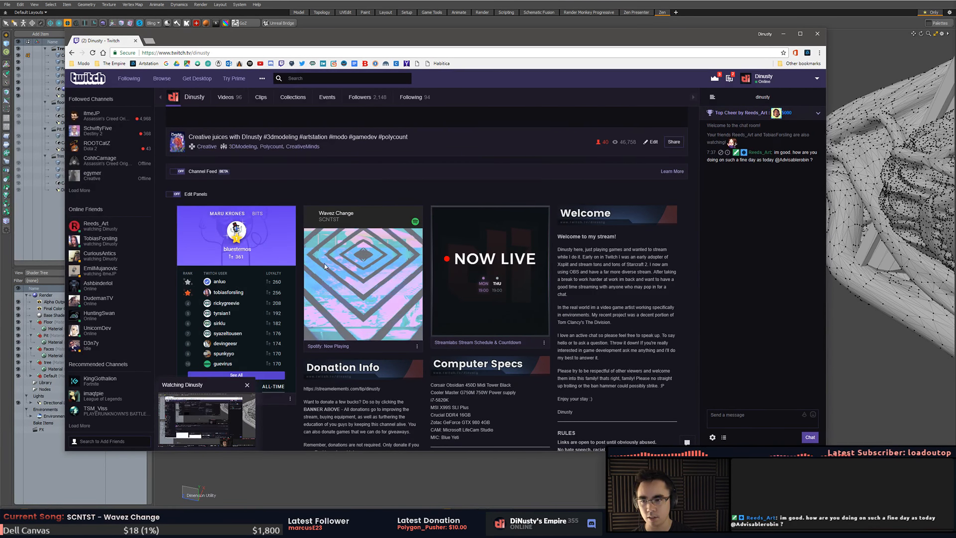
scroll(513, 240, down, 1)
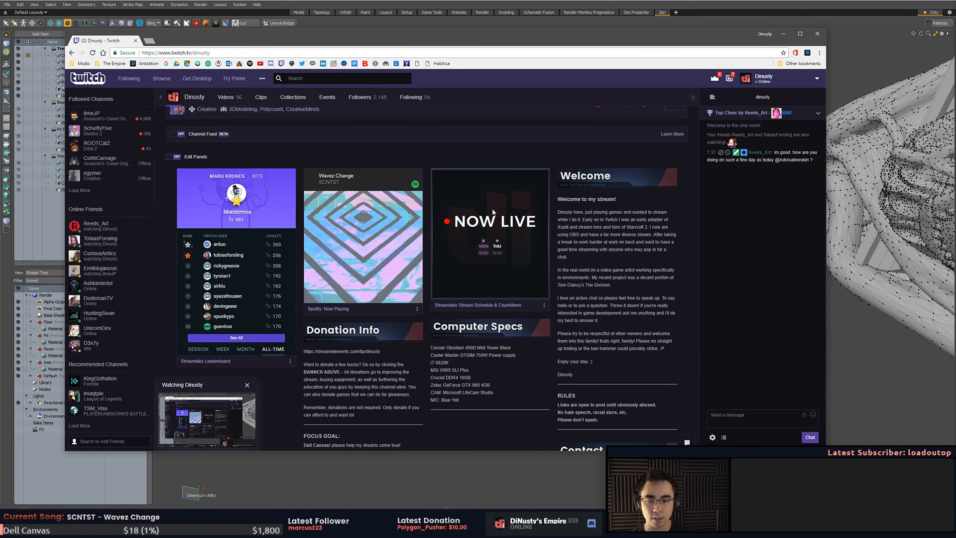
middle_click(122, 41)
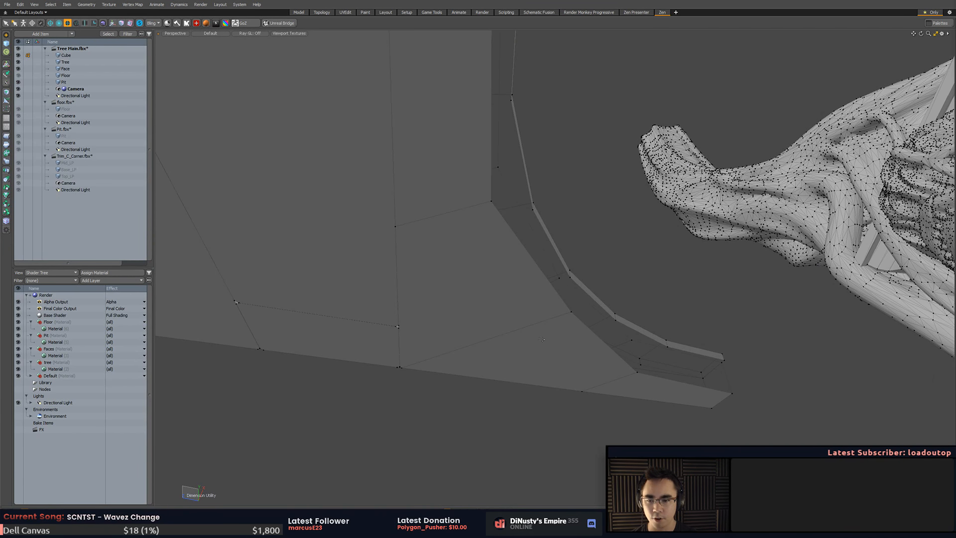
- Connect the remaining cut vertices on the base's underside to the corner by the filler block and remove the slice edges they replace
alt+drag(542, 339, 567, 266)
key(3)
click(566, 271)
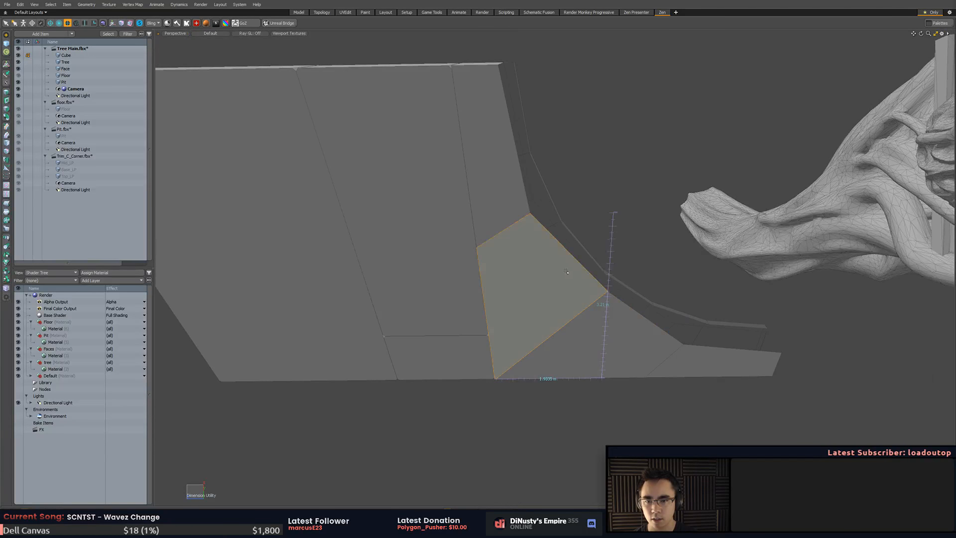
key(1)
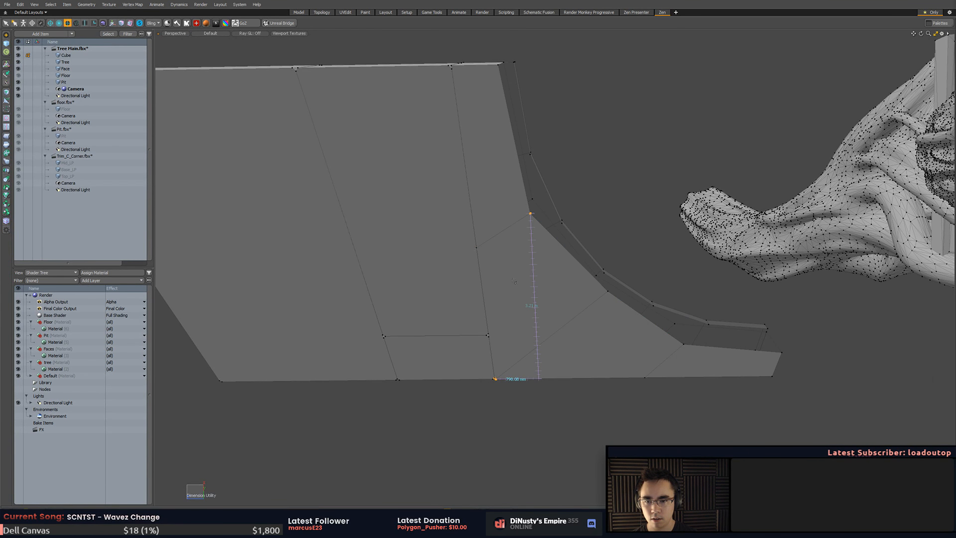
key(2)
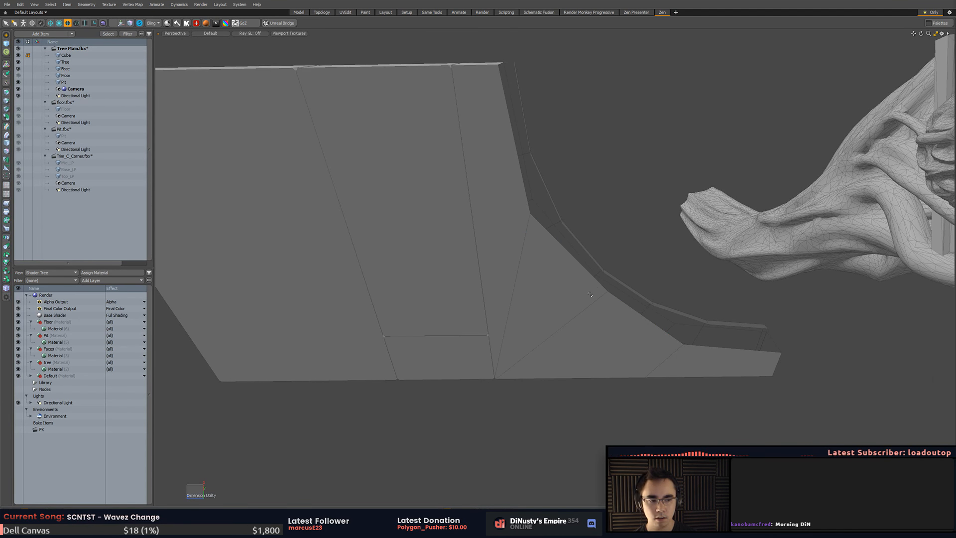
alt+drag(590, 294, 607, 279)
key(1)
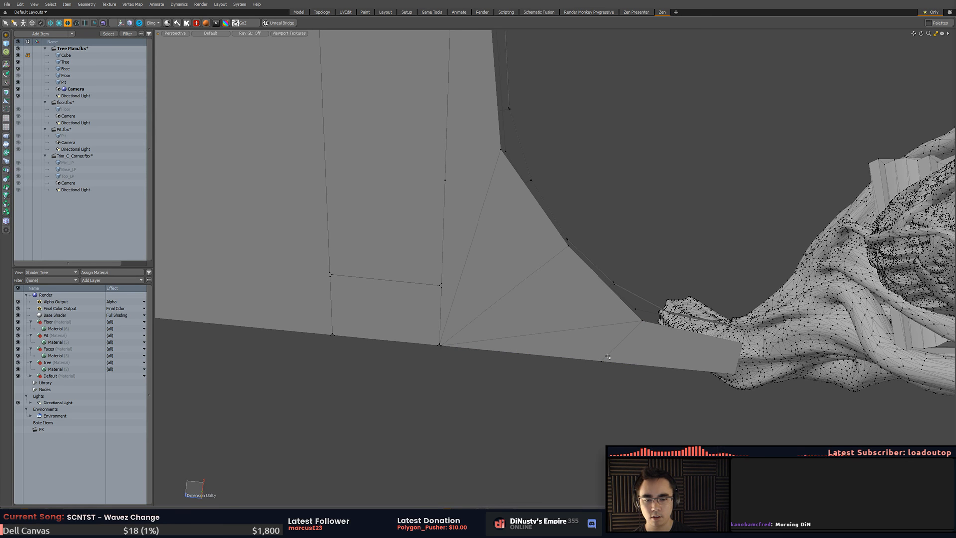
key(2)
- Delete the base's faces beneath the curved rim
key(3)
click(568, 309)
mouse_move(569, 312)
alt+mouse_down()
mouse_move(576, 398)
mouse_move(623, 372)
mouse_move(597, 282)
mouse_move(486, 375)
mouse_move(498, 349)
mouse_move(716, 265)
alt+mouse_up()
key(Delete)
- Try to move the rim's lower edge loop down toward the bottom of the base
double_click(591, 294)
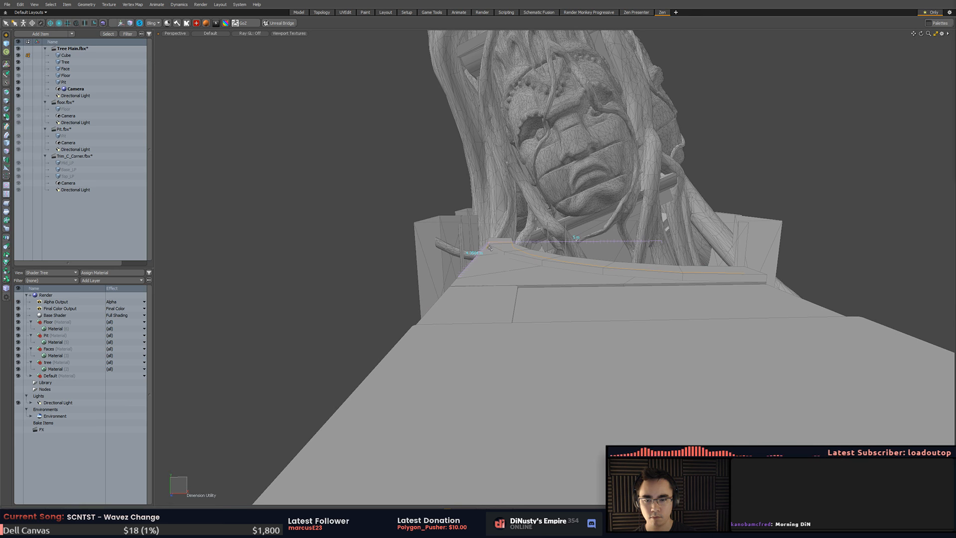
alt+drag(490, 247, 560, 331)
alt+drag(485, 357, 571, 338)
key(x)
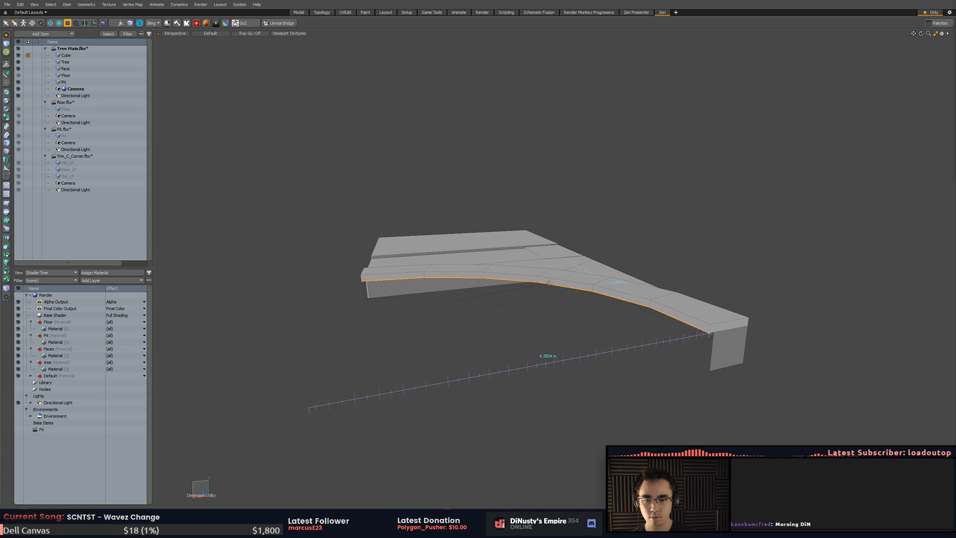
key(y)
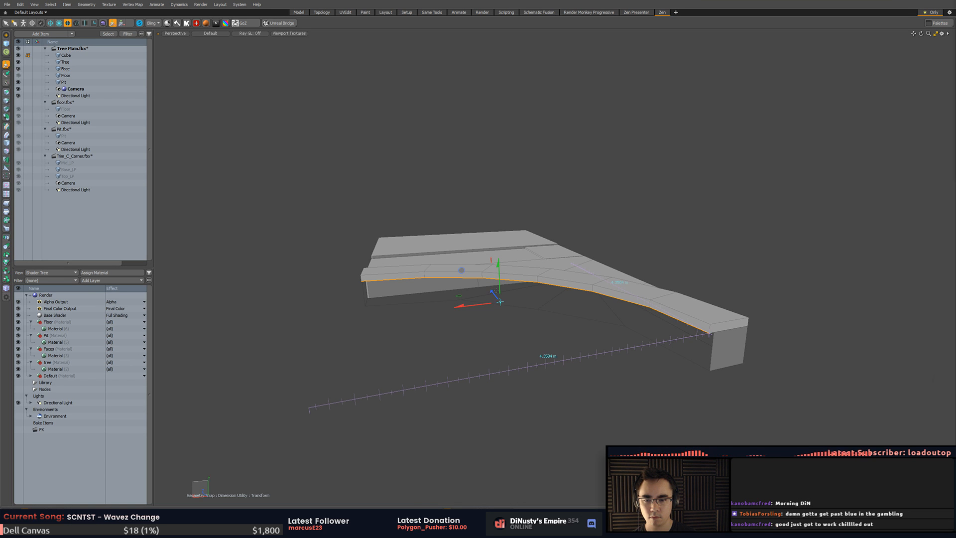
key(w)
drag(498, 272, 501, 306)
alt+drag(662, 316, 629, 283)
key(ctrl+z)
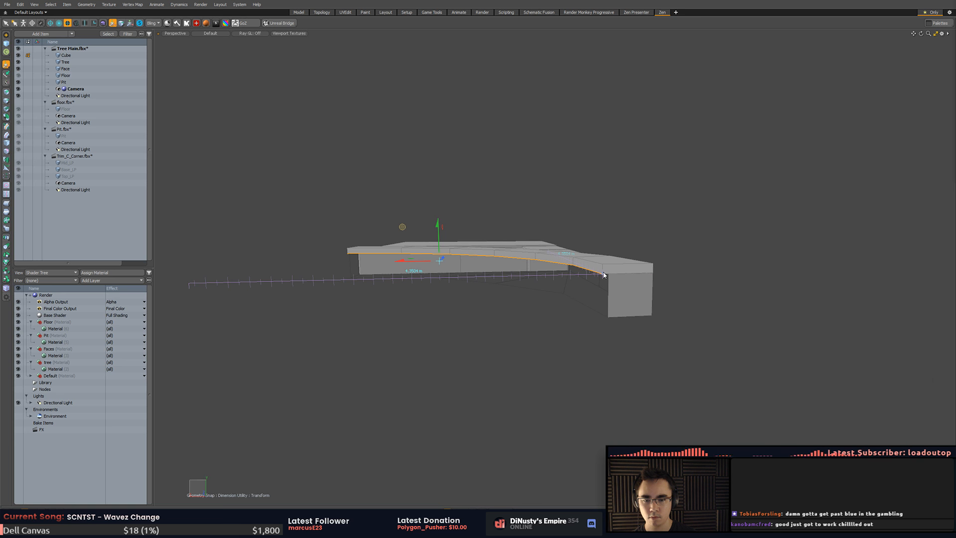
key(ctrl+w)
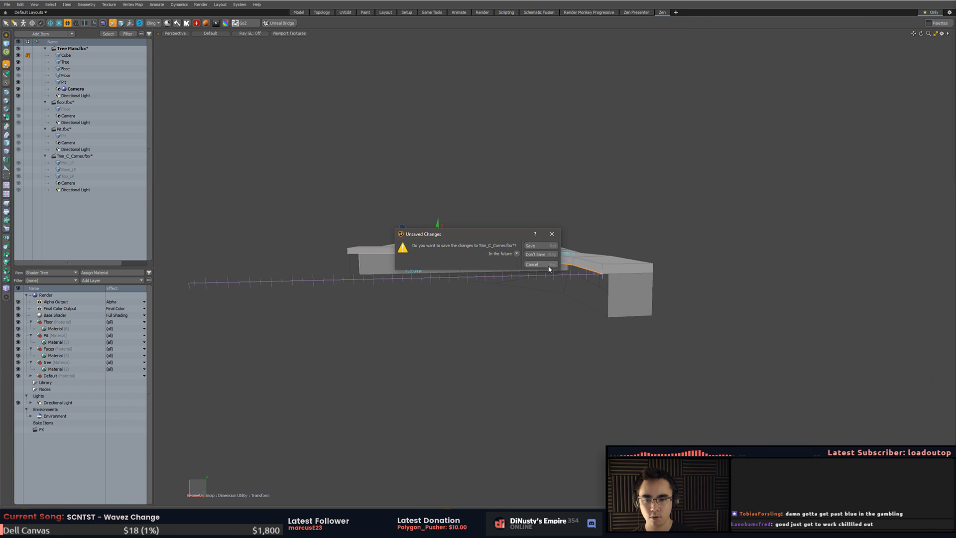
click(548, 266)
- Reselect the rim's full lower curved edge and place an automatic action center at its outer end
alt+drag(550, 268, 592, 293)
key(q)
key(3)
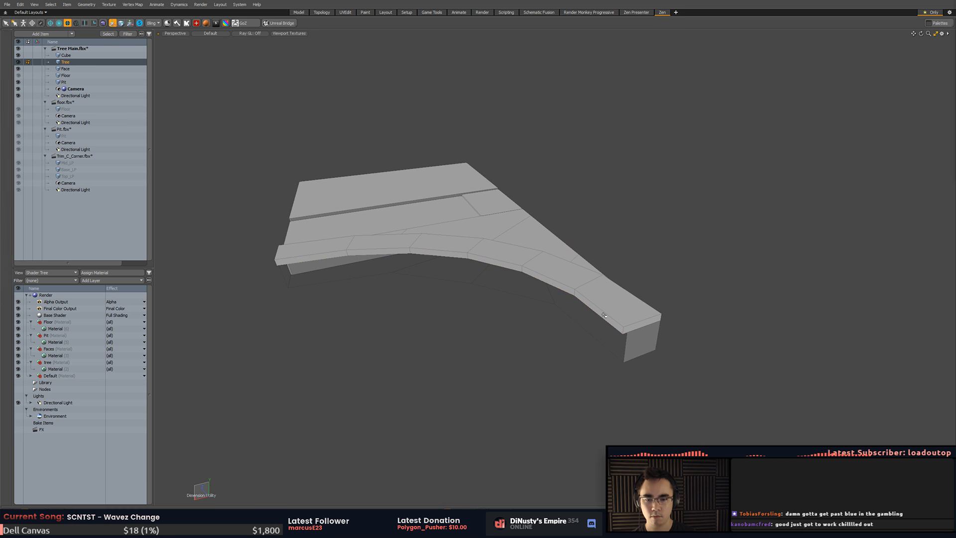
key(w)
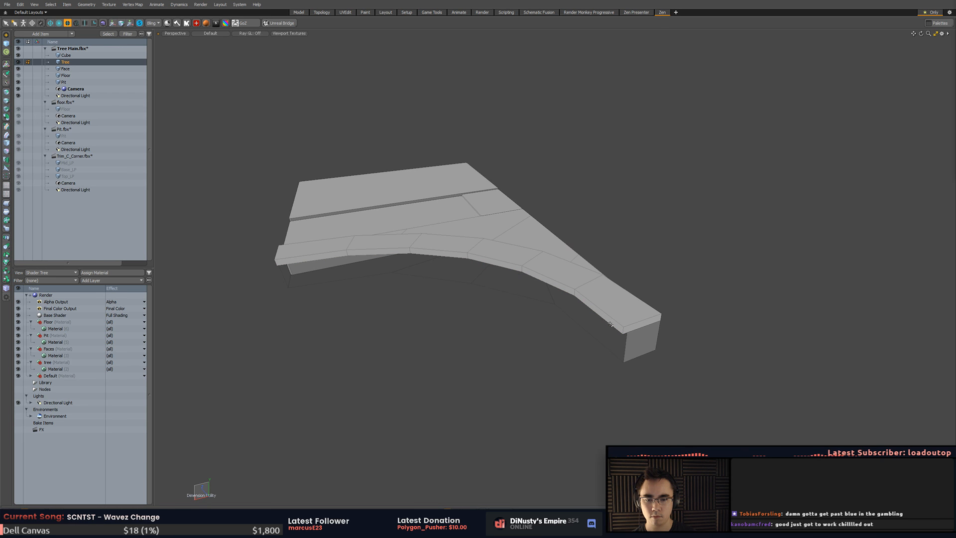
click(605, 319)
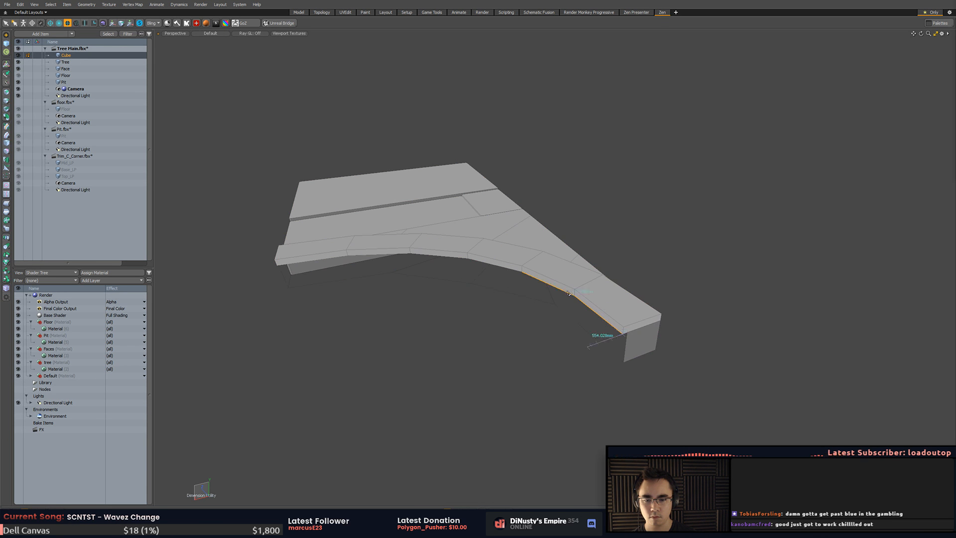
key(Up)
key(Up)
key(Up)
key(Up)
key(w)
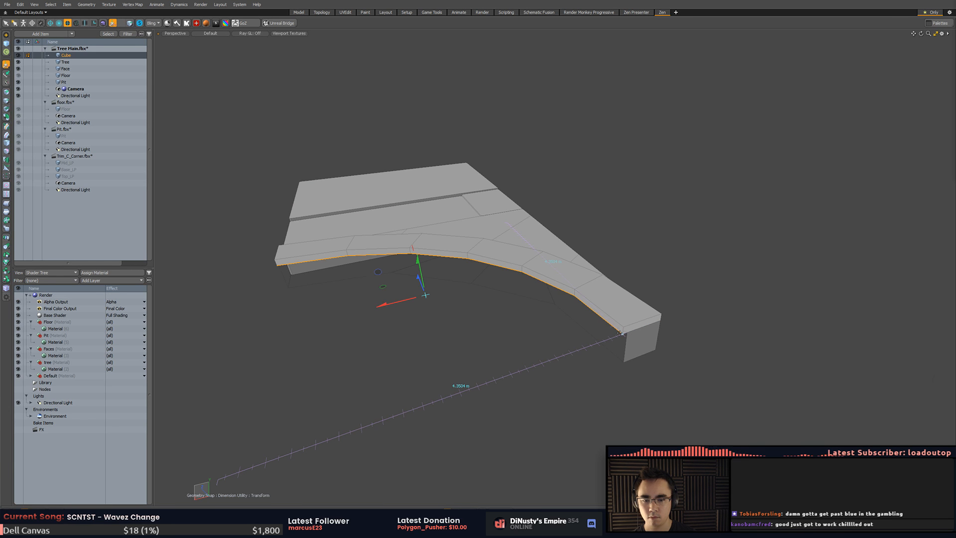
key(alt+a)
click(644, 321)
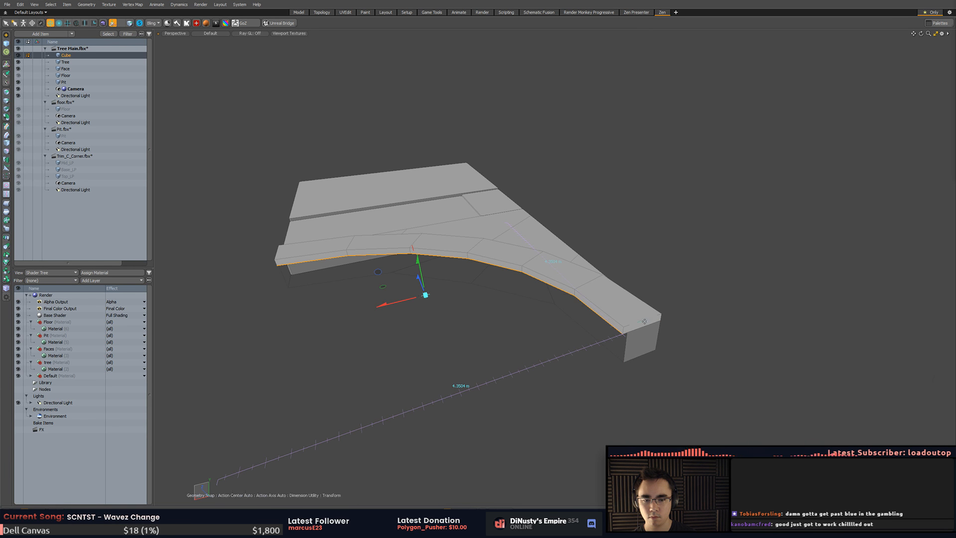
click(620, 333)
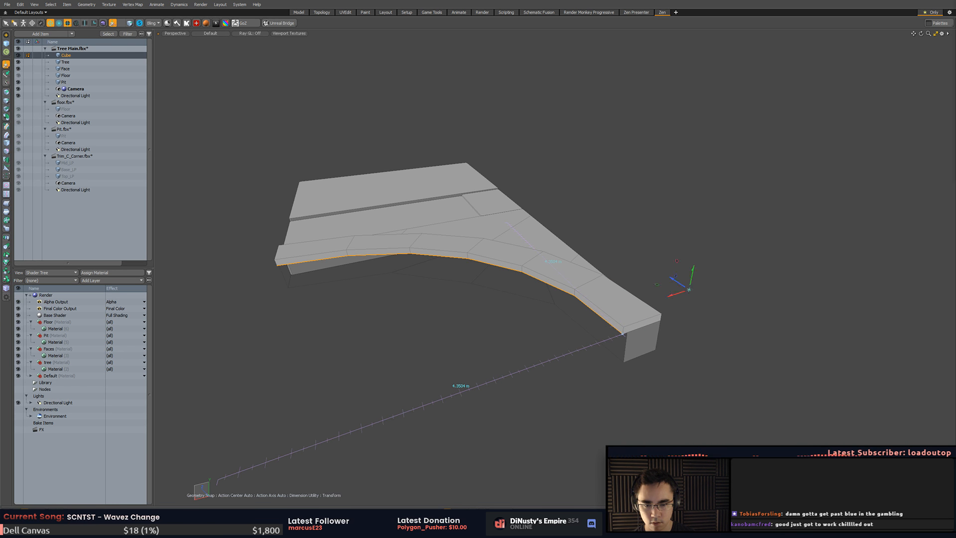
- Move the rim's lower curved edge straight down to the base's bottom, forming a full-height curved wall
drag(623, 333, 622, 345)
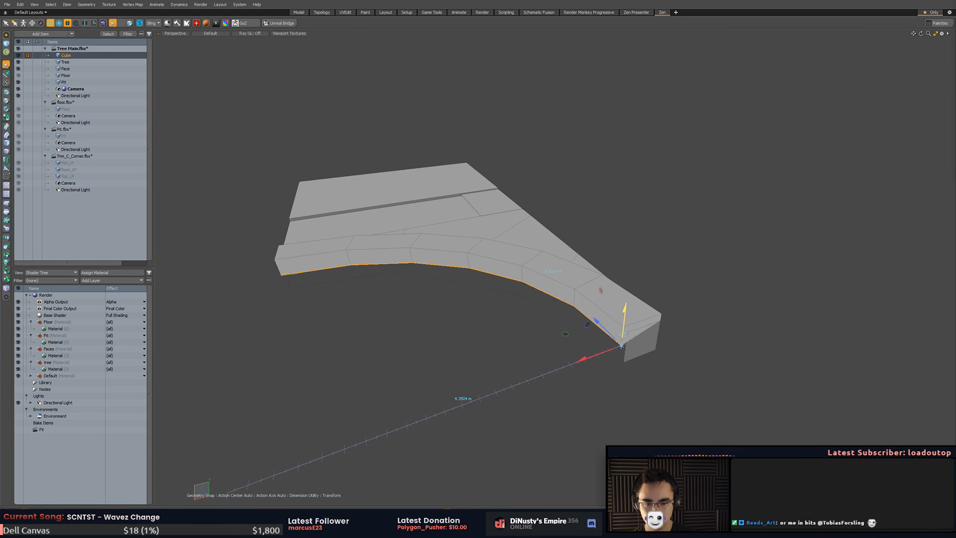
alt+drag(866, 384, 588, 325)
key(ctrl+z)
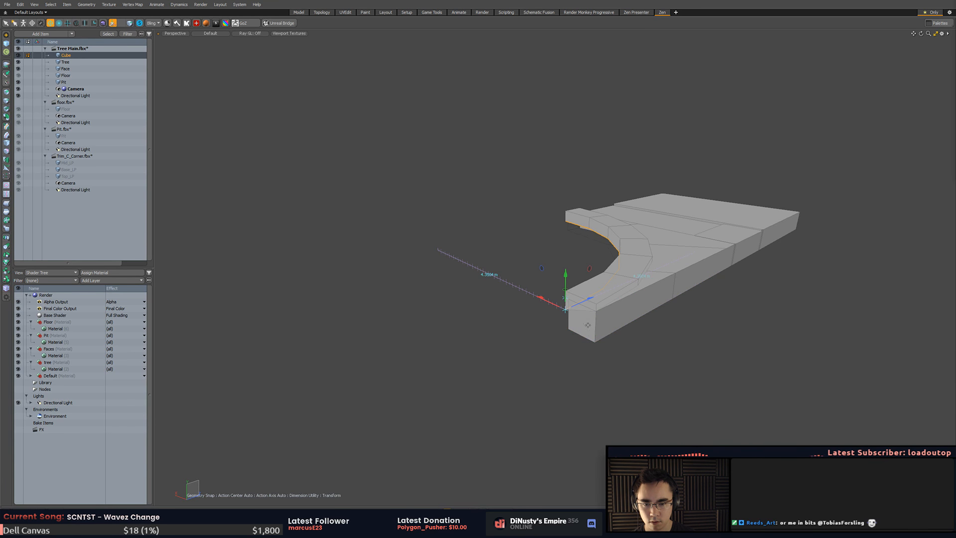
mouse_move(566, 280)
mouse_down()
mouse_move(566, 296)
mouse_move(566, 269)
mouse_move(565, 297)
mouse_up()
key(alt+x)
click(720, 331)
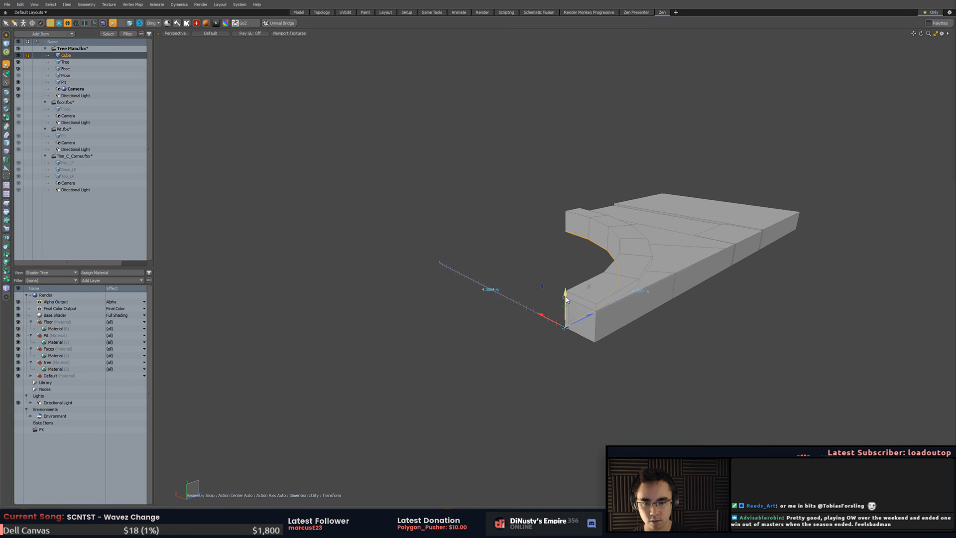
drag(566, 300, 657, 326)
- Delete the base's end face beneath the outer end of the rim
key(q)
click(569, 358)
key(3)
click(646, 309)
key(Delete)
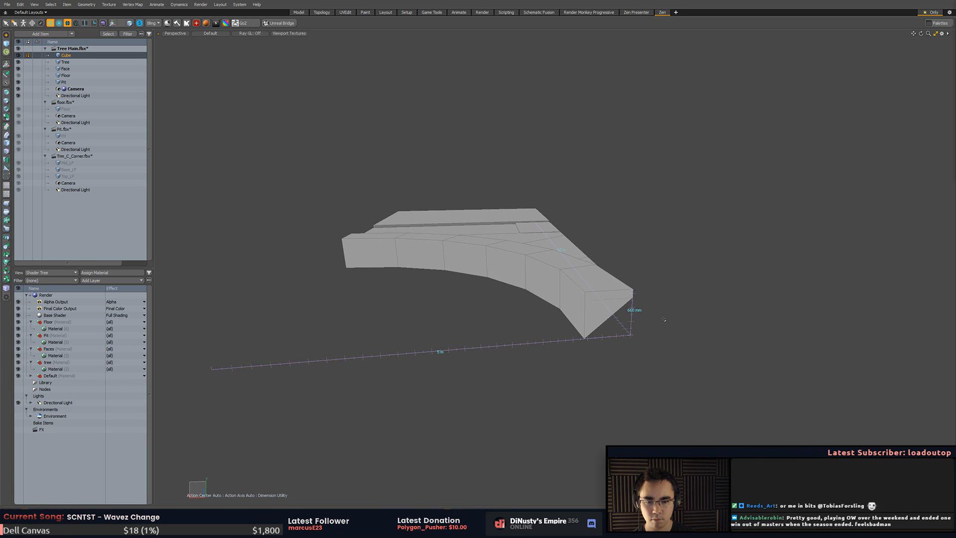
- Examine the overlapping end faces at the rim's outer end by selecting them individually
click(599, 299)
click(647, 329)
alt+drag(647, 329, 623, 334)
click(597, 314)
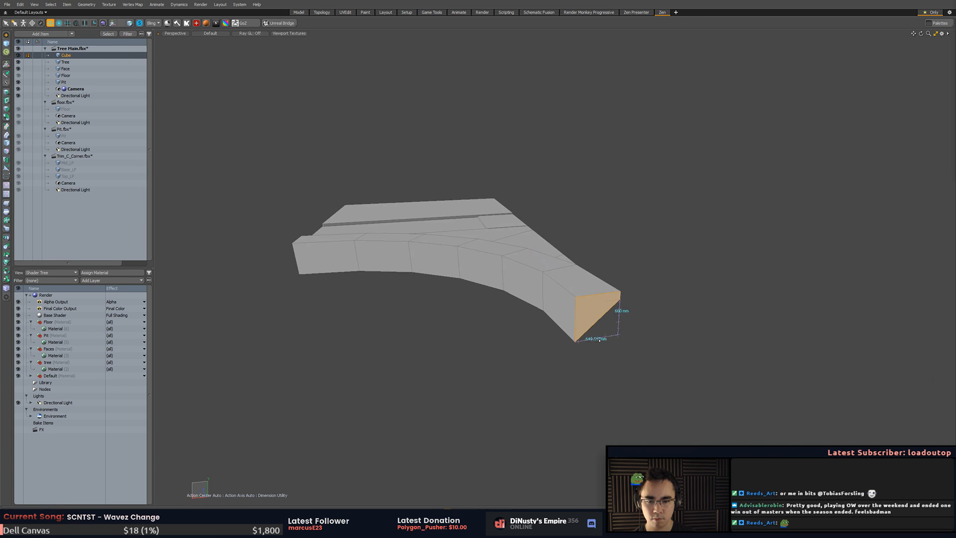
click(639, 342)
click(600, 318)
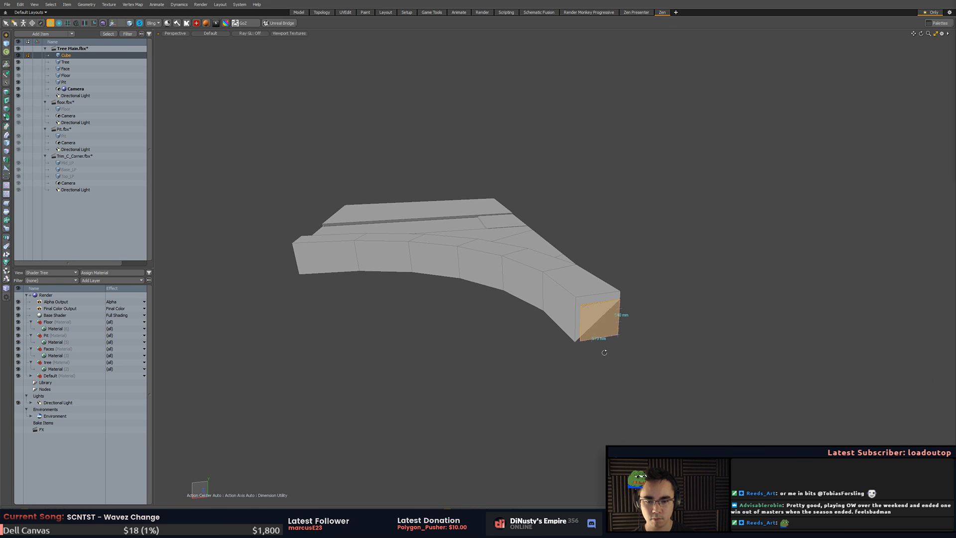
- Select the rim wall's entire lower curved edge and scale it to 90% along X
alt+drag(604, 352, 689, 373)
key(2)
click(568, 296)
alt+drag(664, 343, 632, 400)
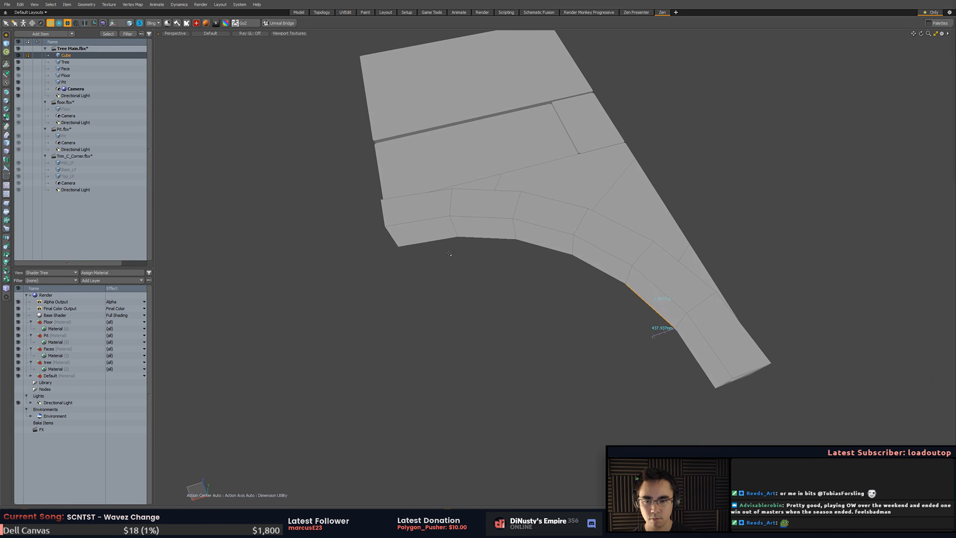
shift+click(435, 242)
mouse_move(556, 278)
shift+mouse_down()
mouse_move(628, 319)
mouse_move(693, 382)
shift+mouse_up()
key(r)
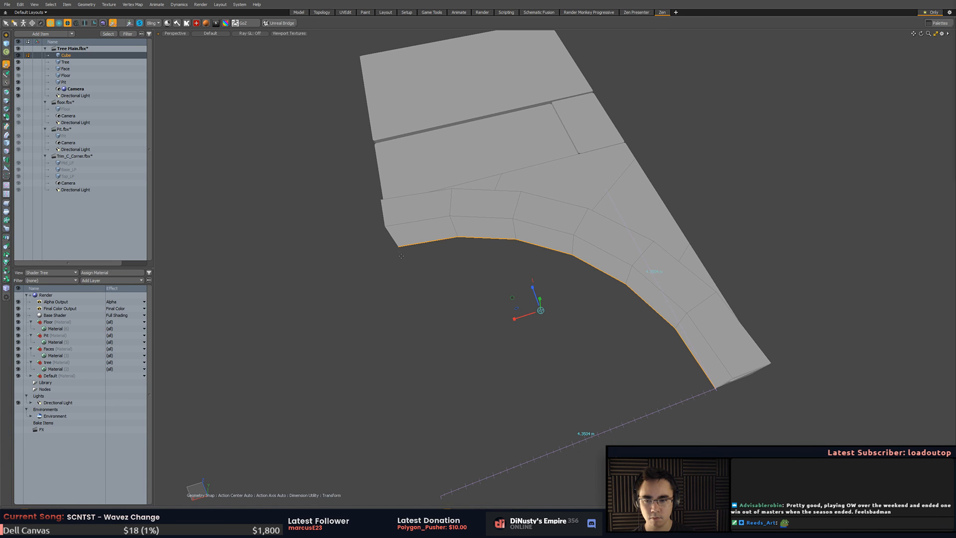
drag(377, 256, 374, 253)
key(k)
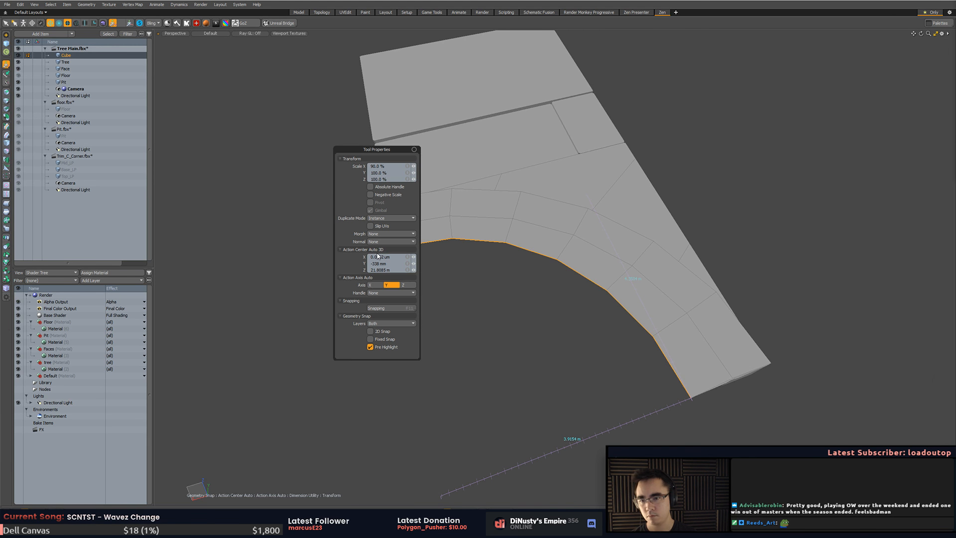
- Place the action center at the lower curved edge's outer end and scale the edge to 90% along Z
click(687, 395)
drag(681, 379, 679, 374)
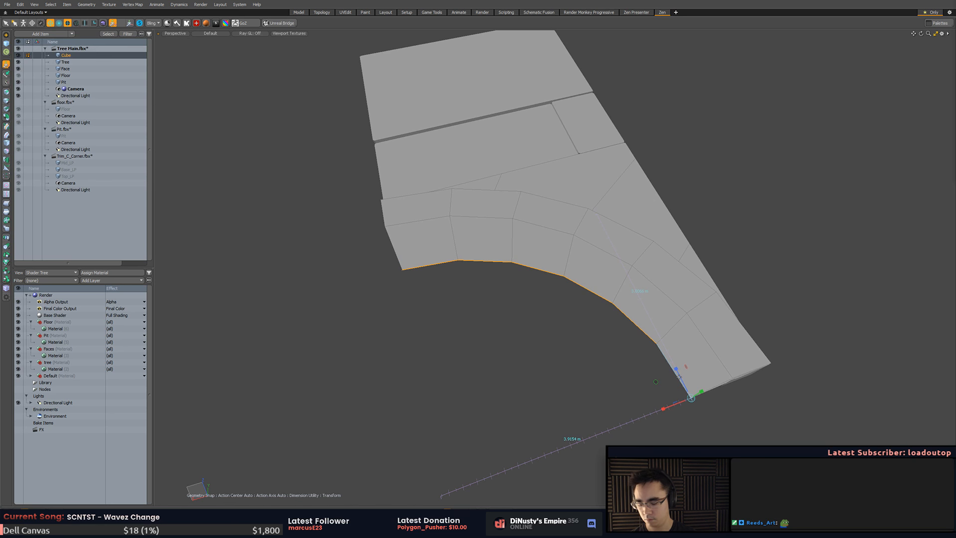
key(k)
click(696, 302)
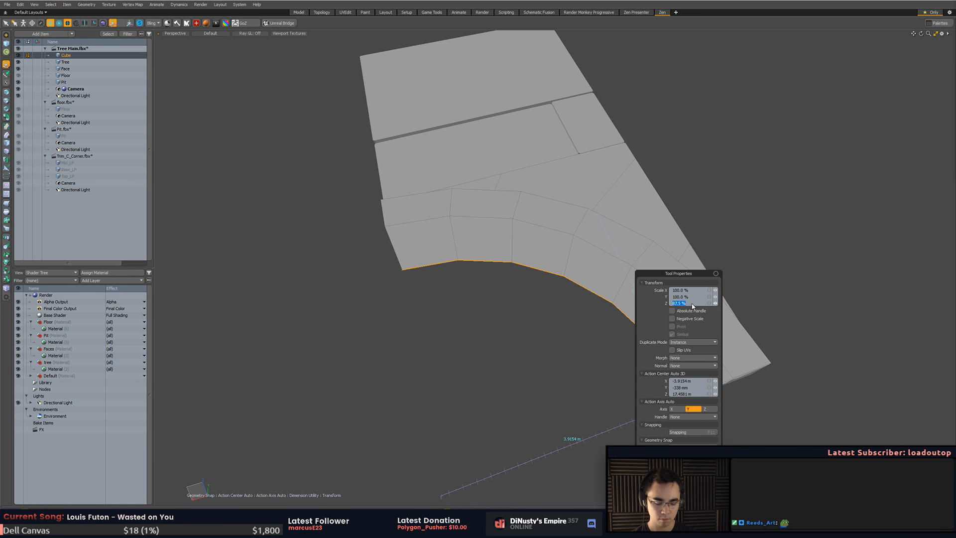
text(90)
key(Return)
key(space)
- Slice a new edge across the rim's end face, ending at the corner vertex on the rim's top
alt+drag(761, 307, 667, 343)
double_click(551, 354)
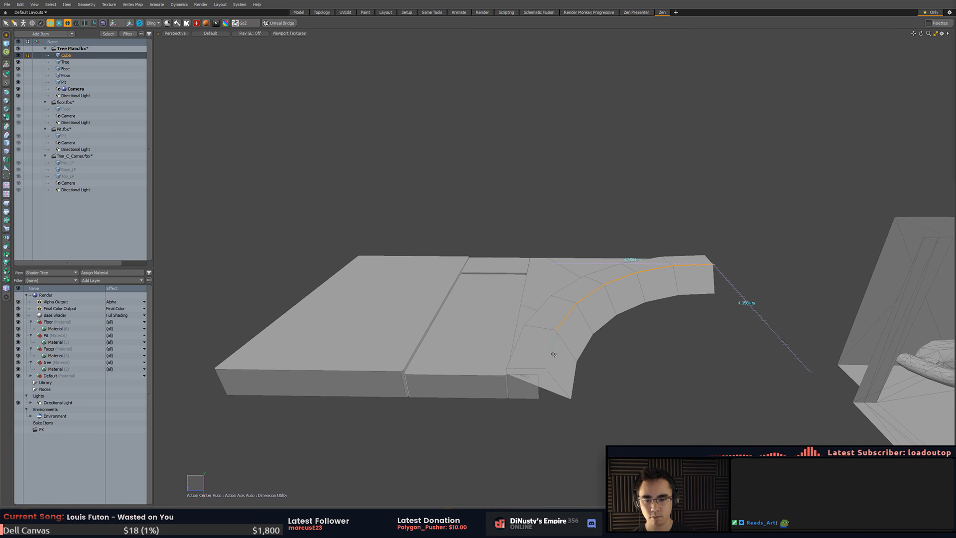
click(553, 408)
key(c)
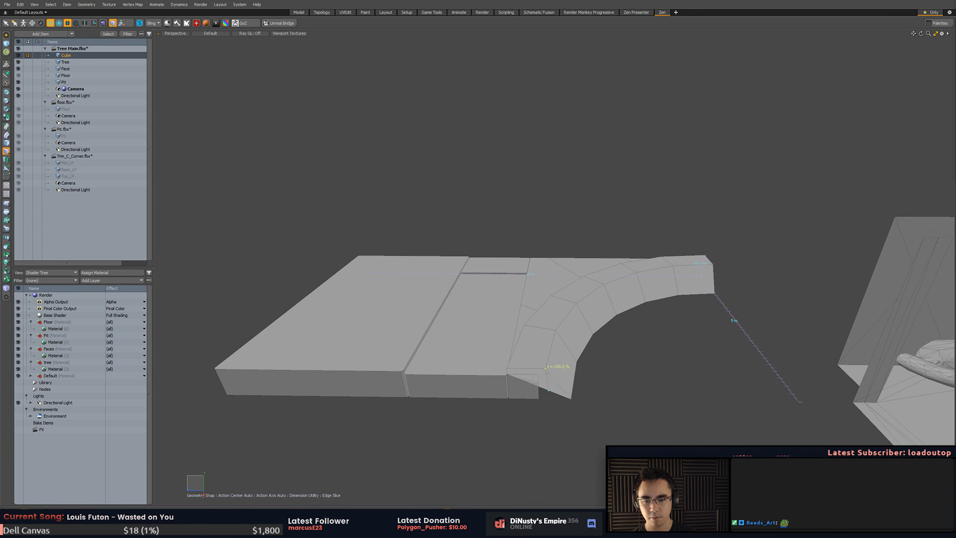
alt+drag(546, 369, 508, 447)
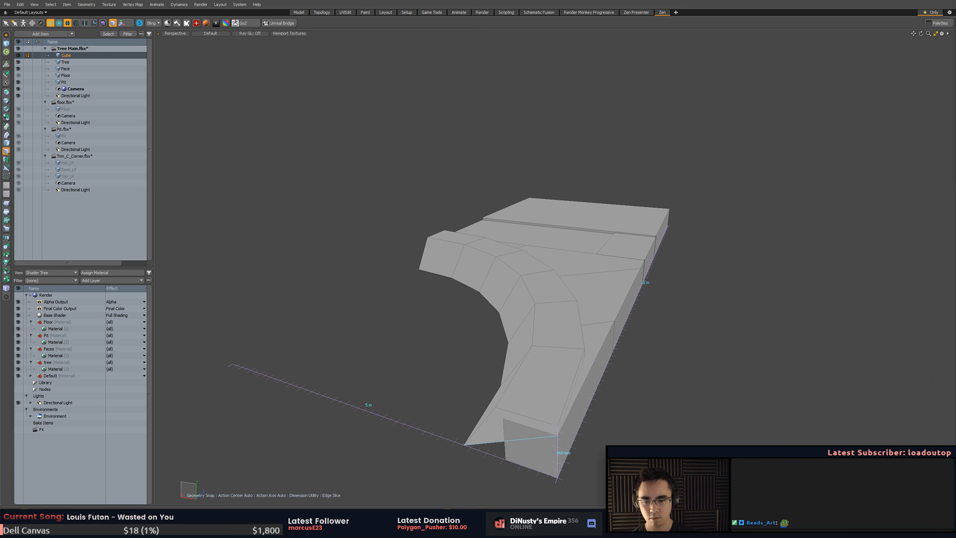
click(496, 408)
- Move the slice's lower vertex on the rim's end face with geometry snapping
key(space)
key(1)
click(496, 442)
key(w)
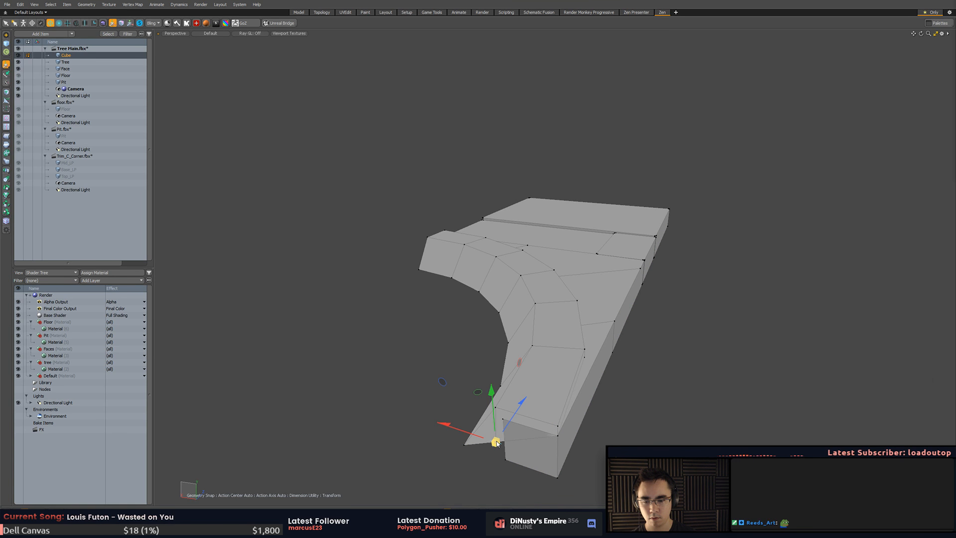
drag(496, 442, 655, 423)
- Toggle snapping and adjust the position of the selected edge at the rim's end
key(space)
key(2)
key(x)
key(w)
drag(589, 357, 557, 365)
key(space)
click(625, 407)
- Select the curved rim's whole connected mesh and hide it, leaving the base's open curved side exposed
scroll(626, 408, up, 3)
alt+drag(625, 408, 560, 334)
scroll(607, 424, up, 2)
key(3)
click(560, 397)
key(])
key(Delete)
- Select the open border around the base's curved side and fill it with a polygon
click(533, 331)
click(593, 340)
key(5)
key(2)
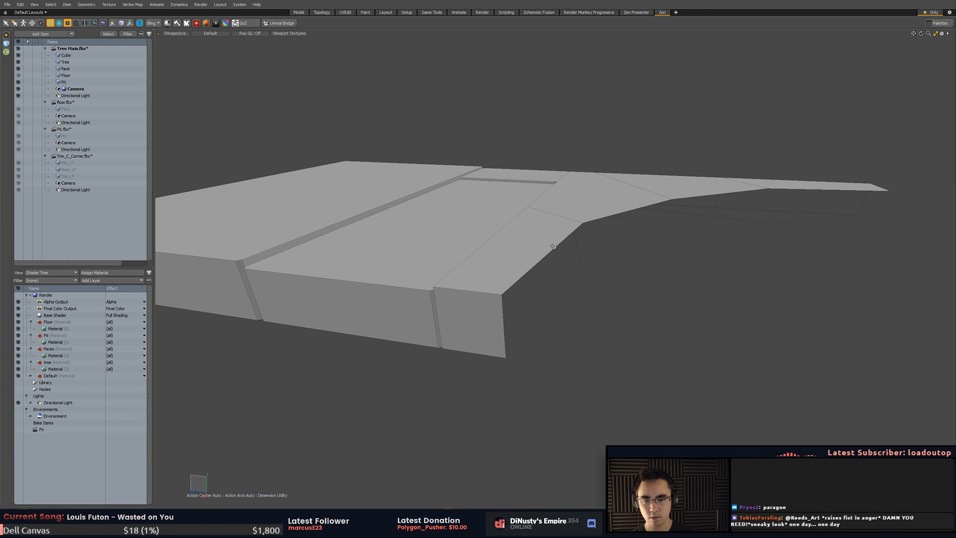
double_click(554, 250)
key(p)
- Connect the top and bottom vertices at each bend of the base's curved wall to split it into segments
key(1)
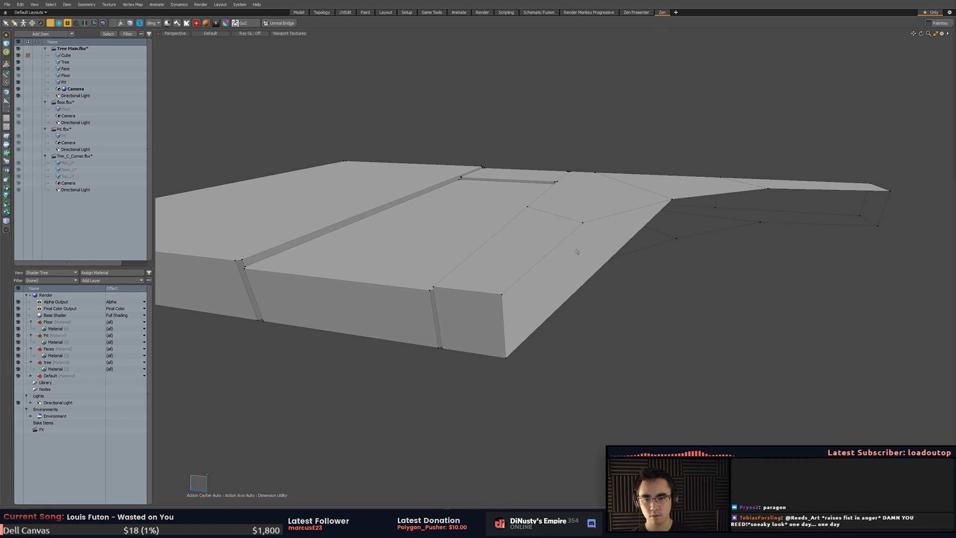
key(shift+s)
click(678, 277)
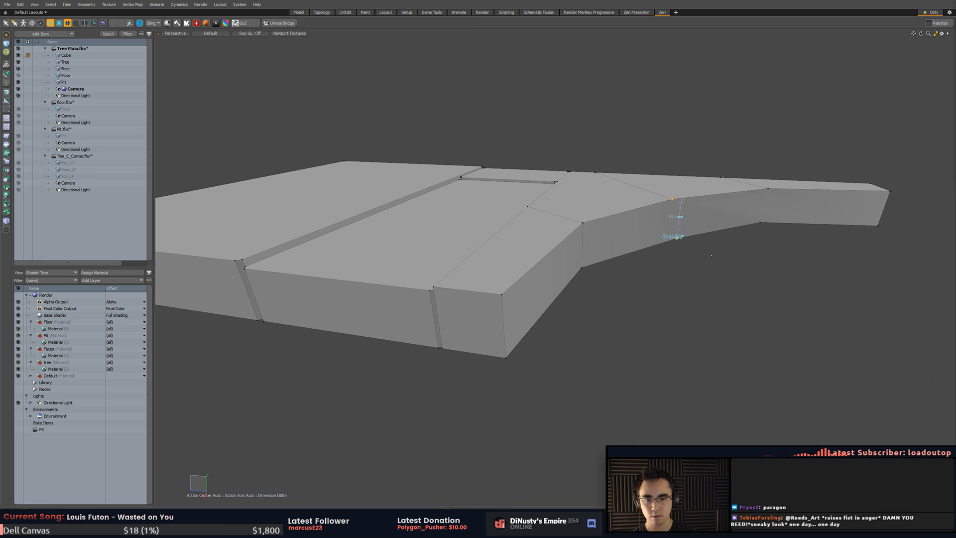
key(shift+s)
click(756, 236)
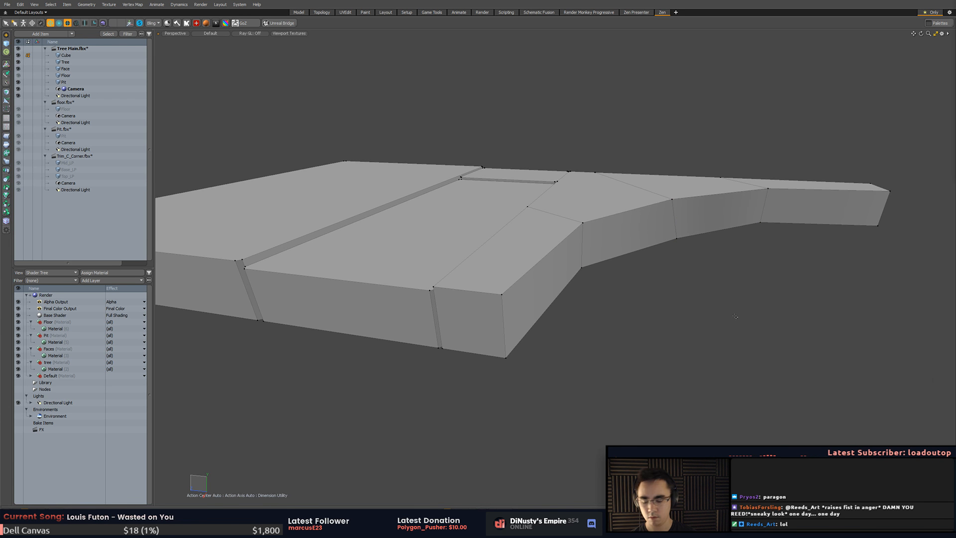
- Unhide the curved rim, check it against the base's rebuilt wall, and hide its connected mesh again
key(u)
alt+drag(735, 315, 698, 393)
key(3)
click(582, 367)
double_click(582, 367)
key(Delete)
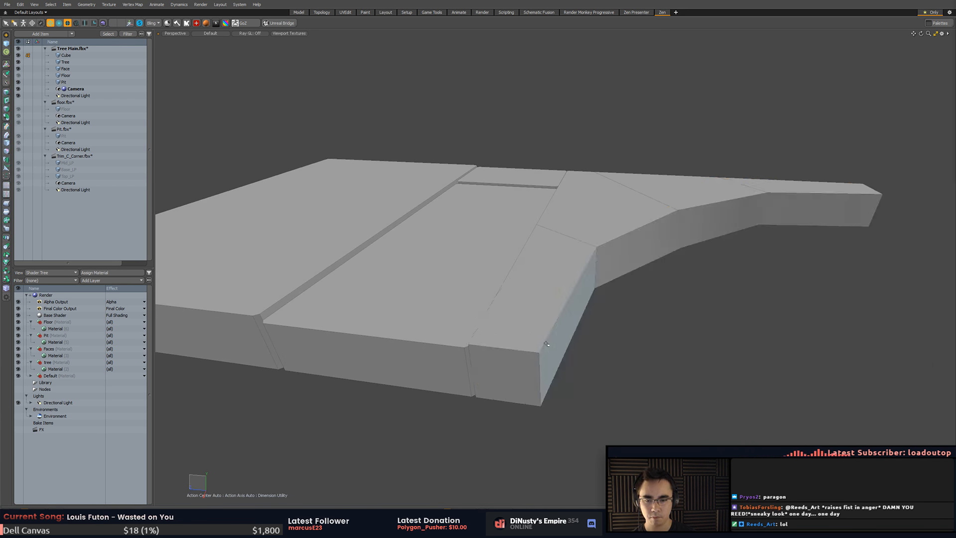
- Examine the base's rebuilt curved wall and its end faces from both sides
click(511, 378)
alt+drag(510, 380, 689, 356)
key(y)
key(q)
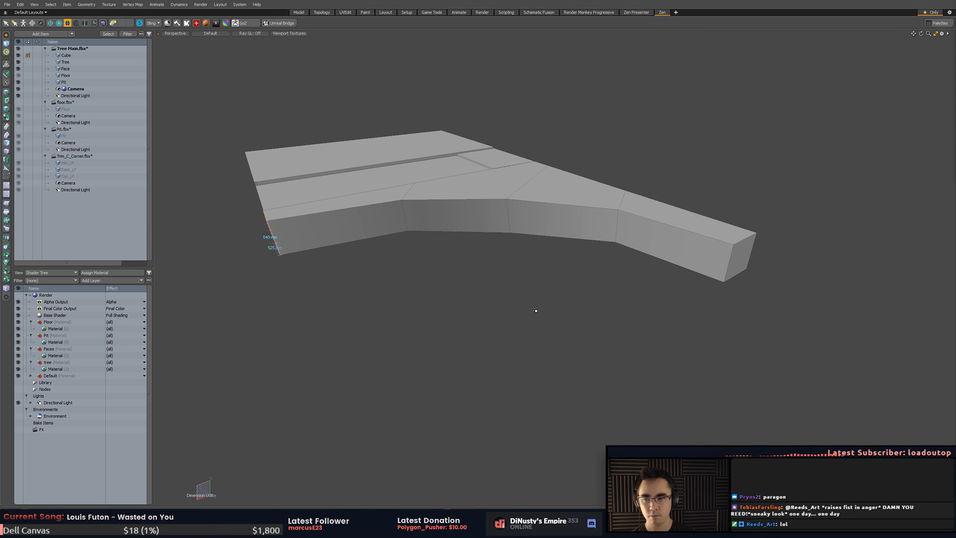
alt+drag(529, 312, 586, 246)
click(537, 287)
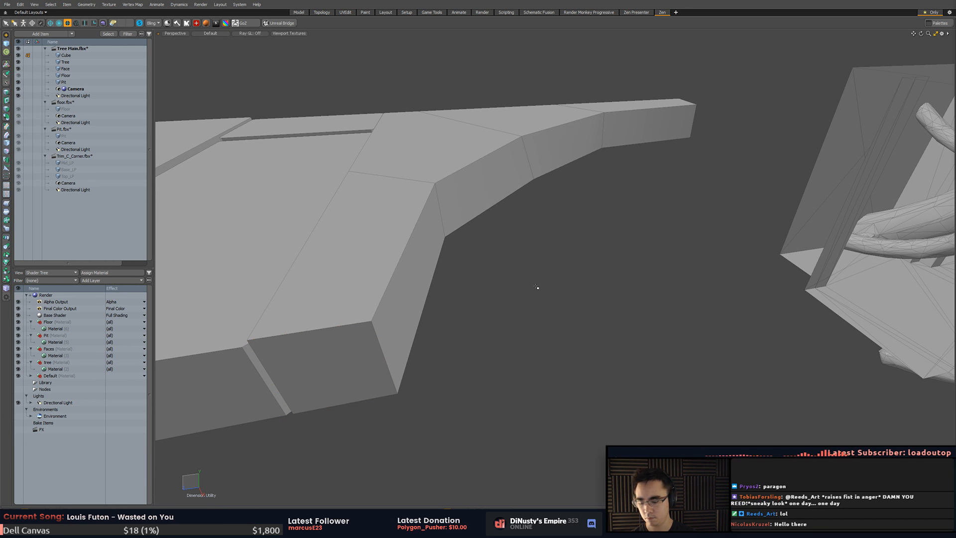
- Unhide the curved rim so it shows together with the base, and clear the selection
key(u)
alt+drag(536, 287, 597, 336)
click(668, 299)
alt+shift+drag(712, 298, 714, 325)
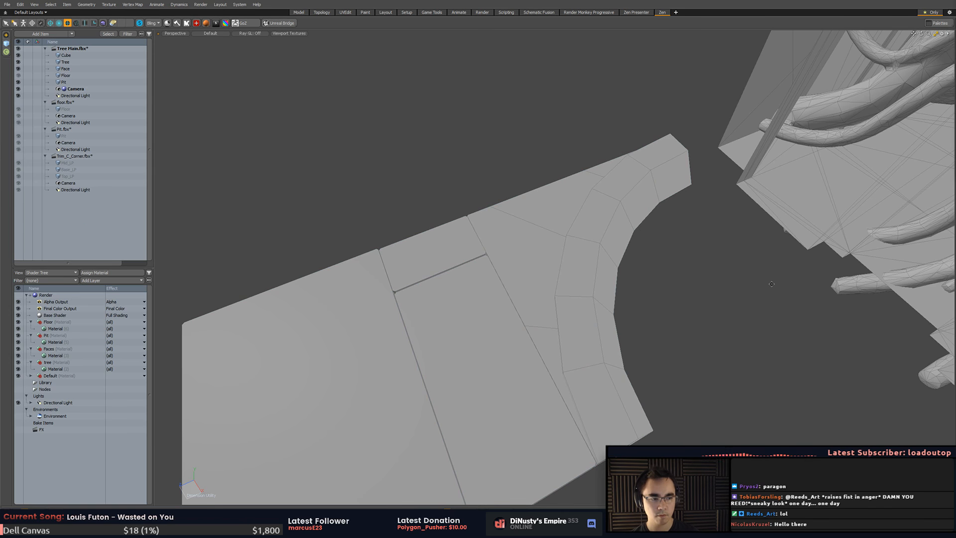
- Copy the narrow block beside the large slab and place the copy across the slab's free outer end
alt+drag(772, 284, 523, 292)
alt+drag(523, 291, 586, 271)
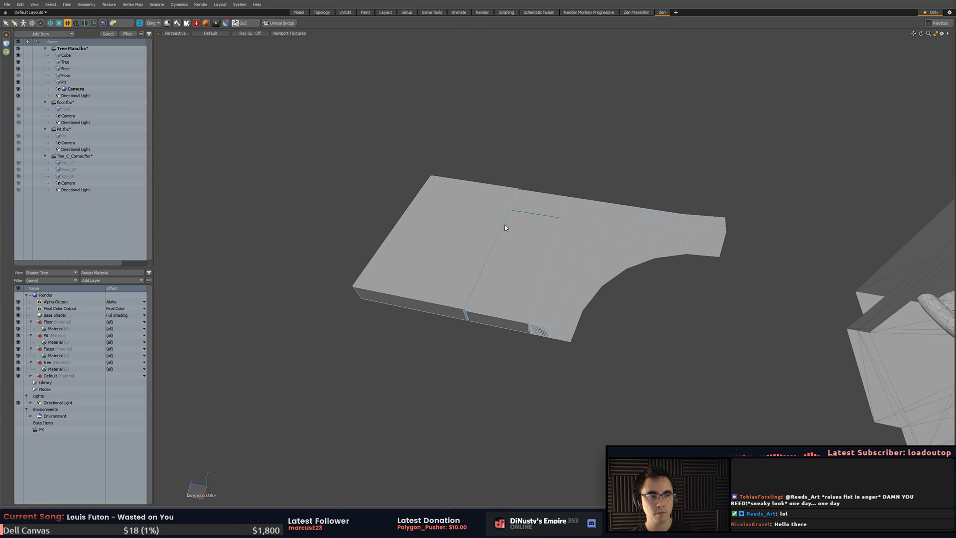
click(505, 228)
key(3)
alt+drag(509, 233, 508, 259)
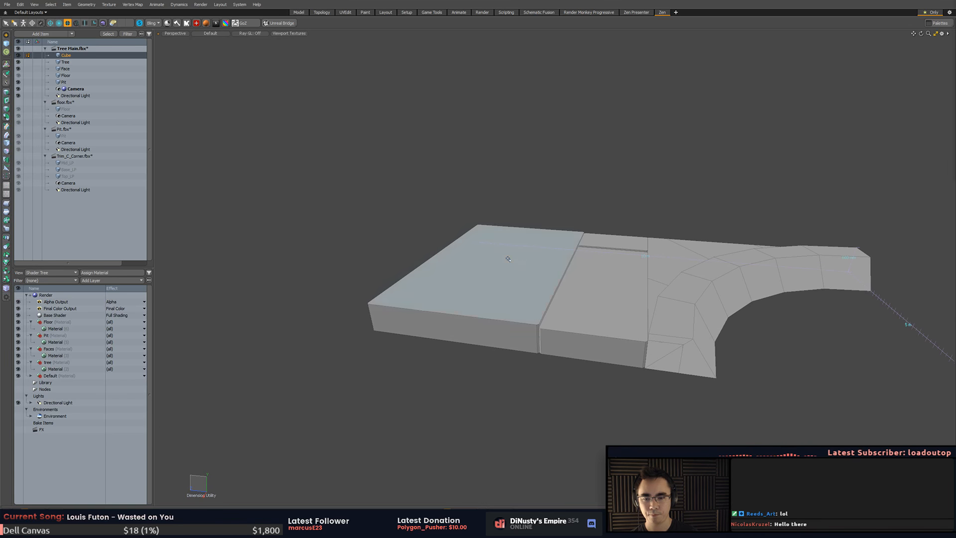
alt+drag(595, 231, 667, 297)
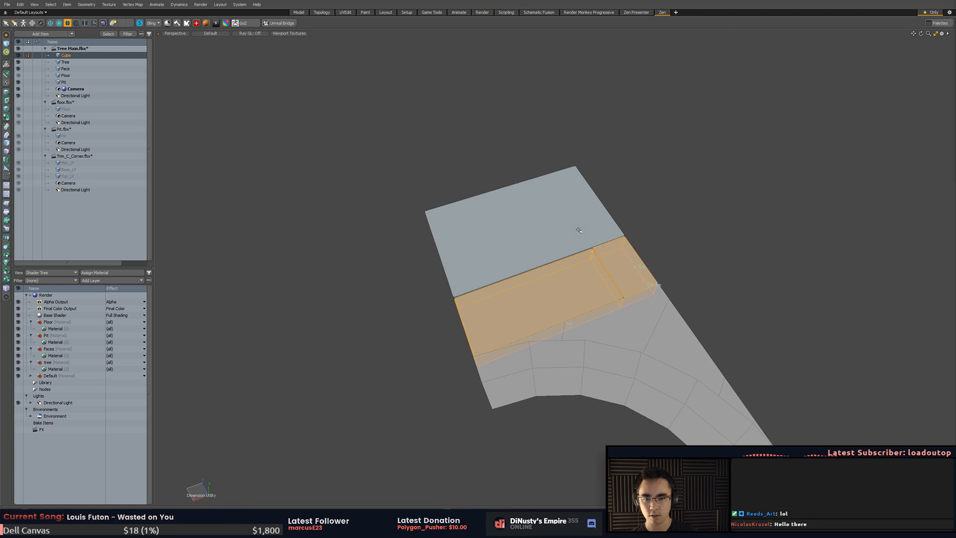
alt+drag(579, 230, 745, 225)
click(677, 189)
double_click(668, 257)
alt+drag(667, 256, 531, 209)
key(w)
scroll(482, 255, up, 5)
key(ctrl+z)
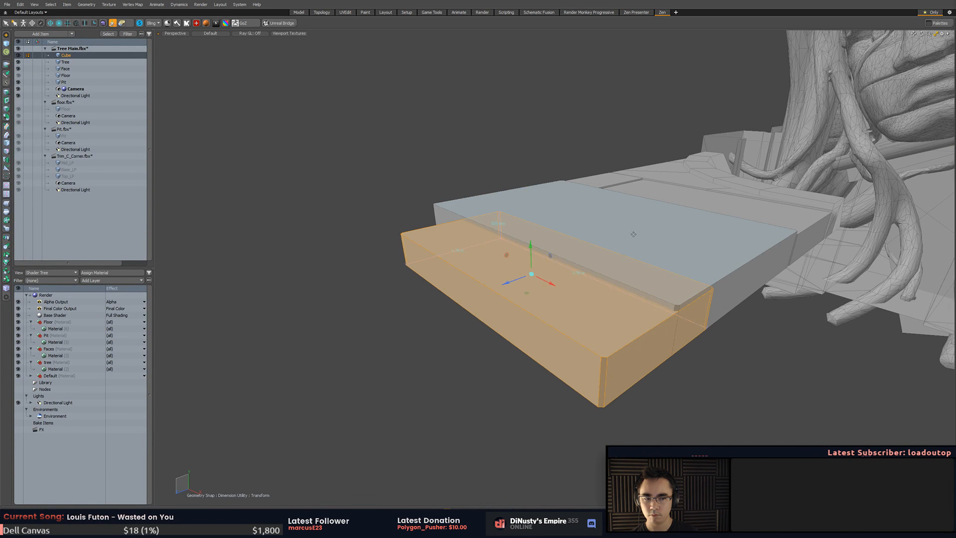
- Narrow the copied block by moving its outer end vertices inward toward the slab
scroll(634, 234, down, 5)
alt+drag(634, 234, 529, 349)
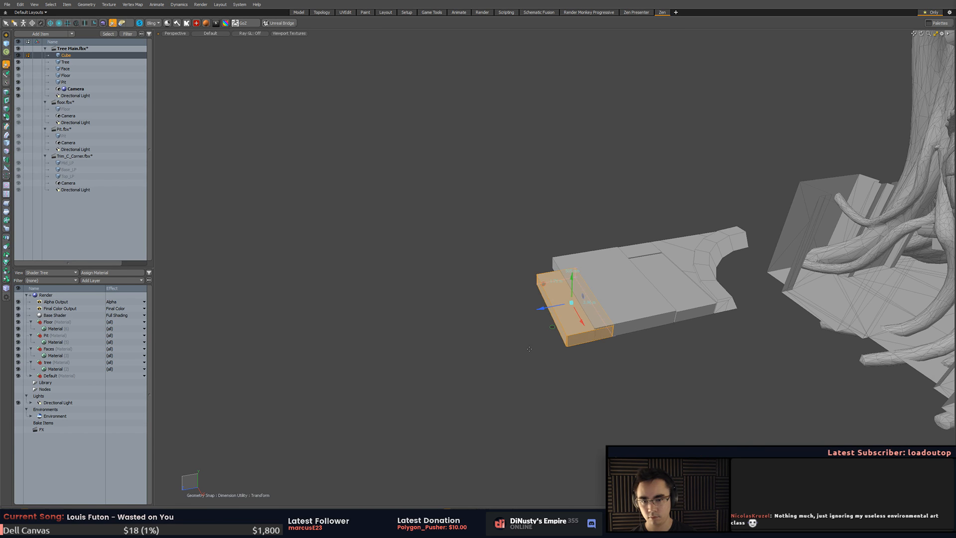
alt+shift+drag(528, 329, 530, 405)
scroll(503, 394, up, 2)
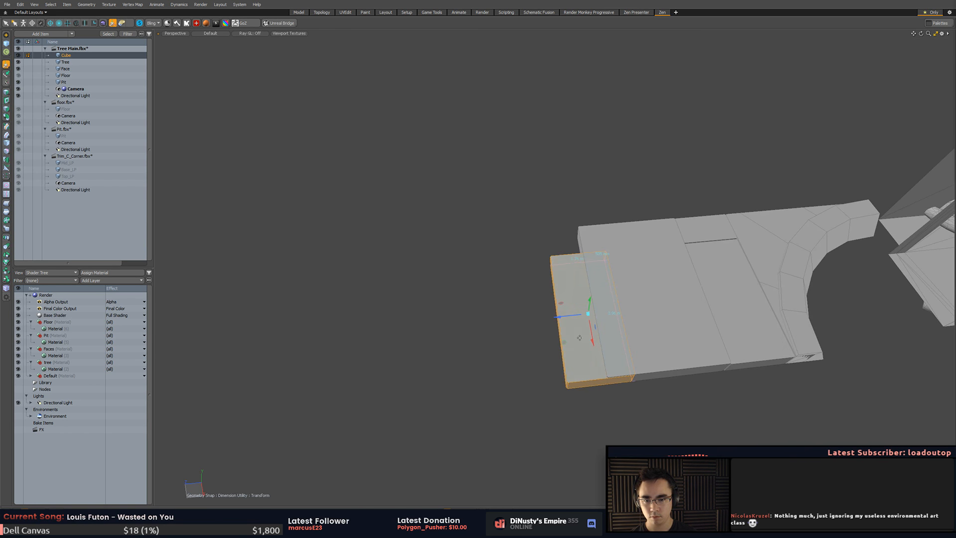
mouse_move(571, 315)
mouse_down()
mouse_move(577, 298)
mouse_move(600, 284)
mouse_move(568, 317)
mouse_up()
scroll(568, 317, up, 3)
alt+drag(568, 317, 623, 346)
key(alt+1)
ctrl+middle_drag(652, 280, 777, 305)
alt+drag(627, 349, 570, 332)
key(w)
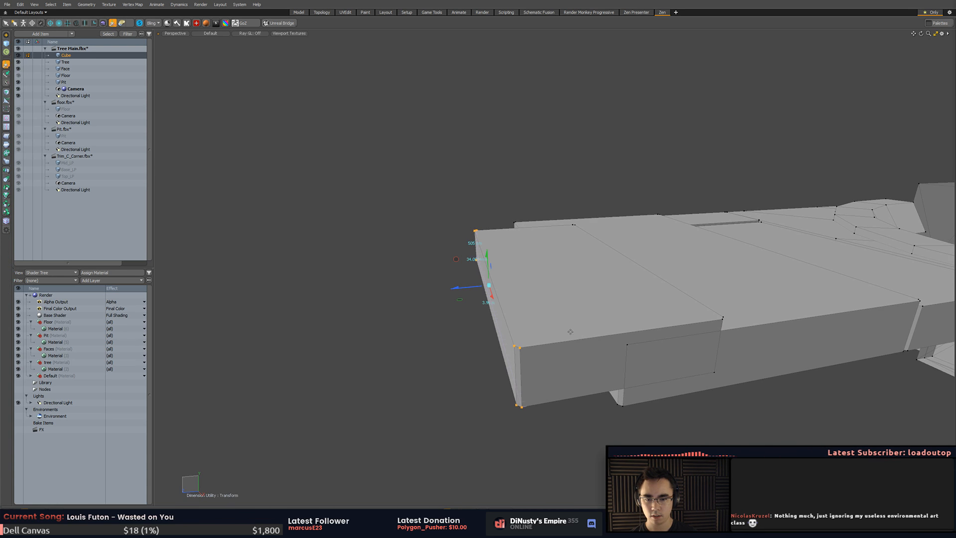
drag(468, 289, 527, 300)
- Slim the block to a thin strip along the slab's outer edge by moving its inner side vertices
key(q)
key(3)
double_click(502, 269)
key(alt+1)
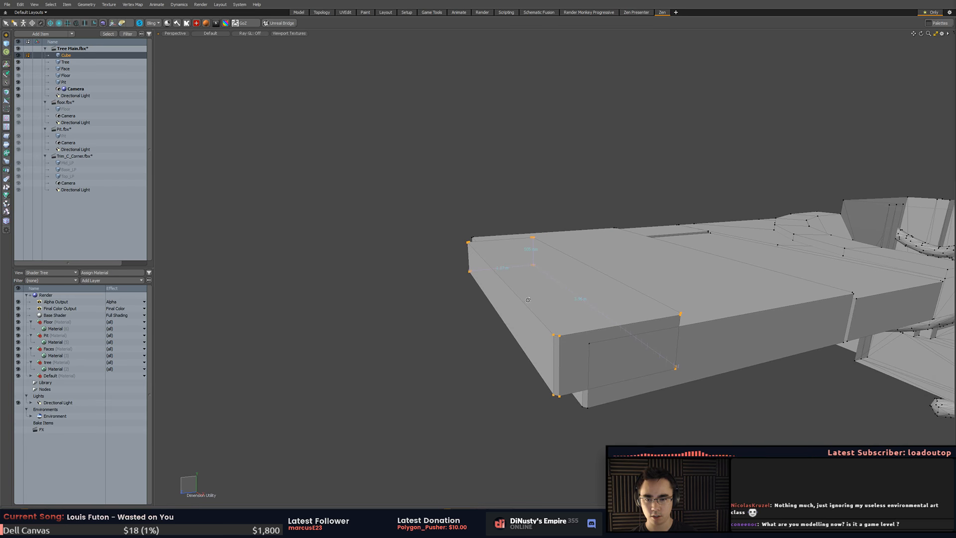
ctrl+middle_drag(489, 294, 500, 287)
alt+drag(518, 282, 479, 276)
ctrl+middle_drag(473, 272, 501, 404)
mouse_move(570, 277)
alt+mouse_down()
mouse_move(580, 303)
mouse_move(535, 285)
mouse_move(500, 304)
alt+mouse_up()
key(w)
key(q)
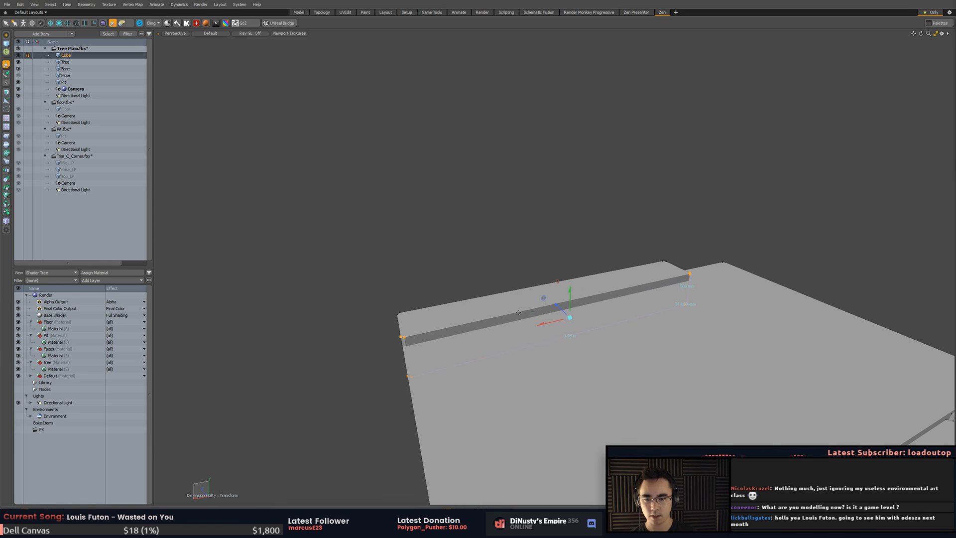
- Shorten the strip to a single long block by moving the vertices of one end inward
key(3)
double_click(525, 304)
key(alt+1)
ctrl+middle_drag(715, 224, 619, 224)
alt+drag(538, 299, 466, 305)
key(w)
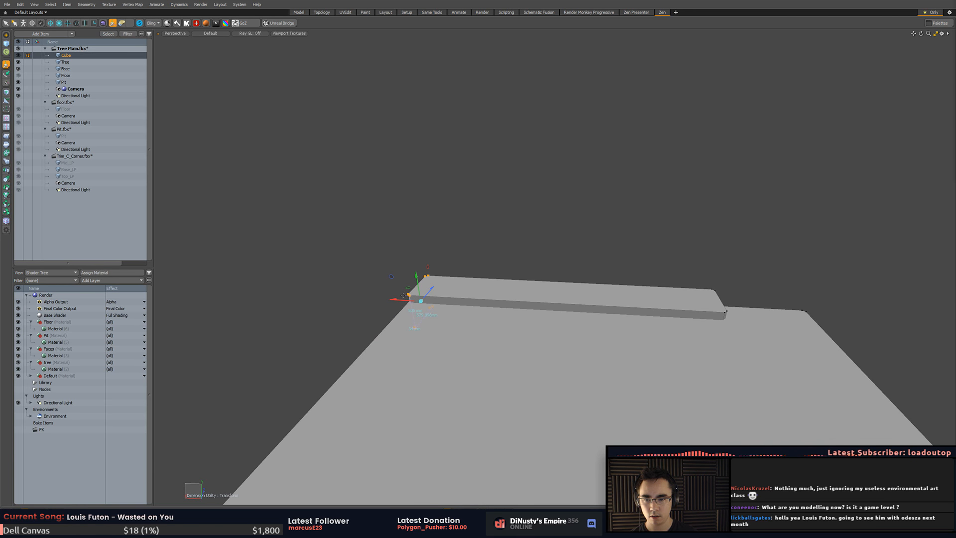
drag(402, 299, 533, 305)
key(q)
- Place a copy of the long block end to end with it and shorten the copy
key(3)
double_click(601, 291)
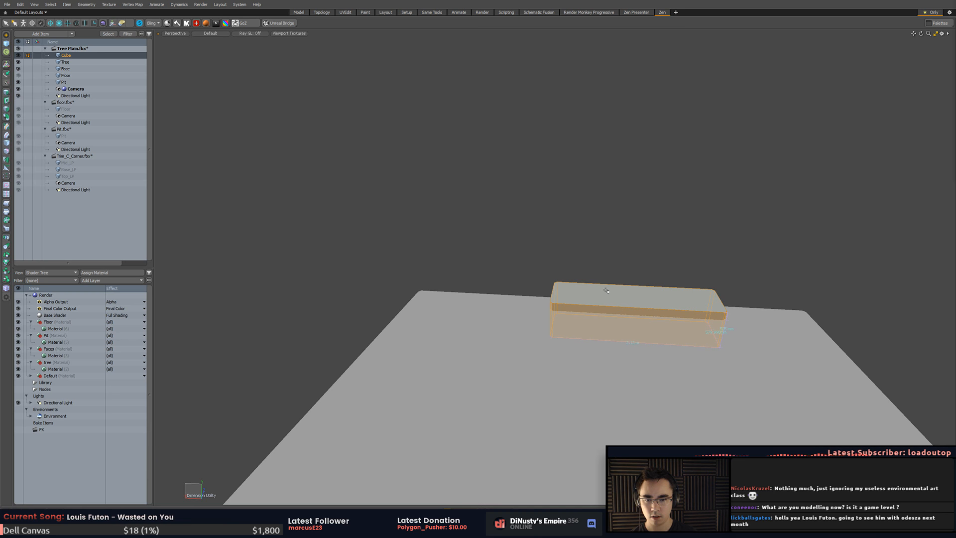
key(w)
drag(609, 312, 451, 312)
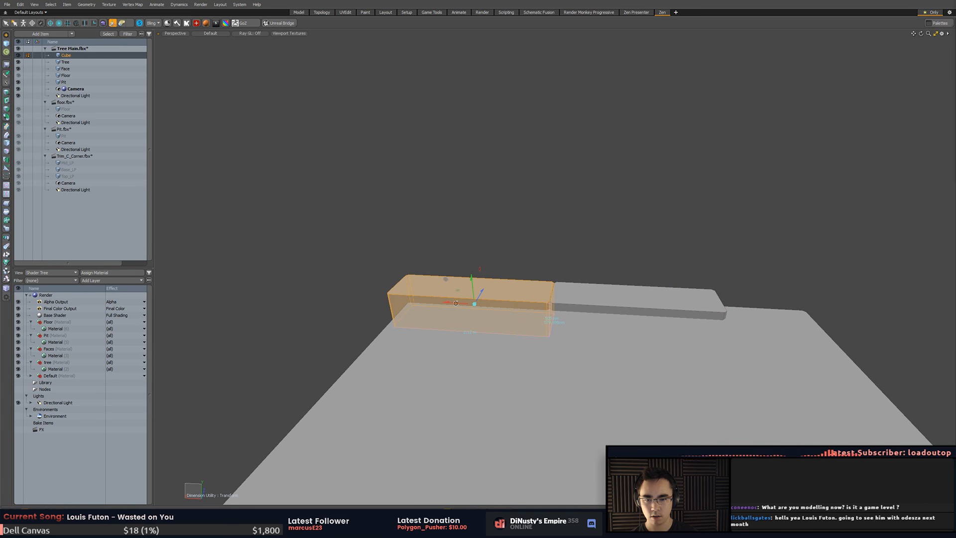
key(q)
key(1)
alt+drag(537, 300, 622, 300)
alt+shift+drag(387, 358, 511, 318)
- Add a third, smaller block beside the second one and trim it to end at the slab's corner
key(q)
key(3)
double_click(553, 293)
drag(513, 318, 515, 317)
key(alt+1)
mouse_move(473, 236)
ctrl+right_down()
mouse_move(550, 356)
mouse_move(553, 279)
ctrl+right_up()
key(w)
mouse_move(553, 279)
alt+mouse_down()
mouse_move(558, 294)
mouse_move(447, 328)
alt+mouse_up()
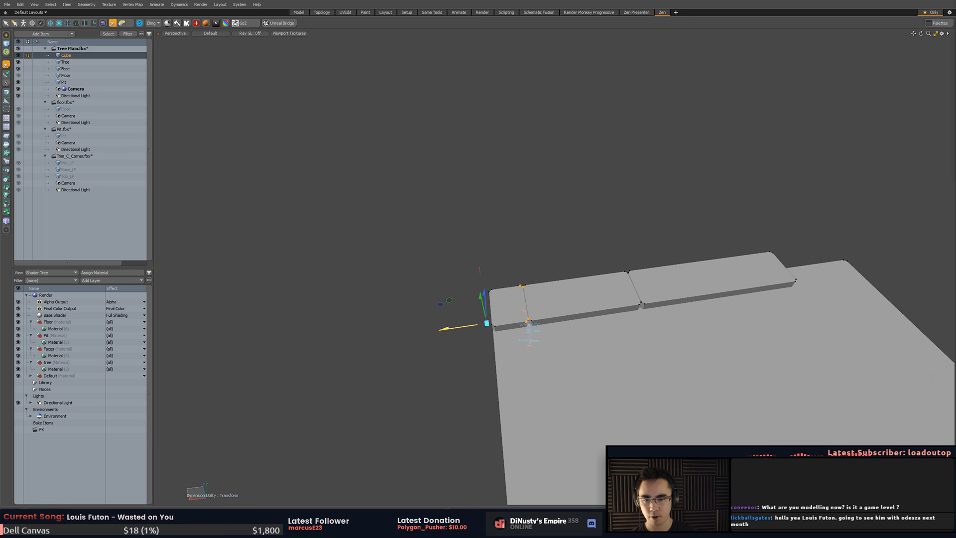
key(q)
- Adjust the vertices at the long block's free end along the slab's outer edge
alt+drag(722, 293, 534, 273)
key(3)
double_click(628, 305)
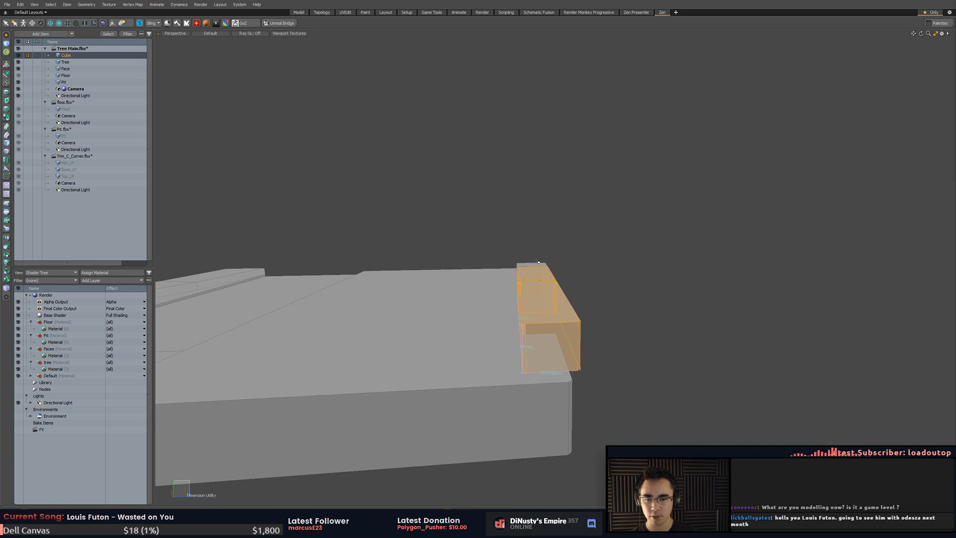
mouse_move(679, 271)
alt+mouse_down()
mouse_move(704, 299)
mouse_move(800, 284)
mouse_move(762, 285)
alt+mouse_up()
key(alt+1)
mouse_move(465, 318)
ctrl+middle_down()
mouse_move(772, 263)
mouse_move(762, 309)
ctrl+middle_up()
key(w)
drag(631, 319, 625, 362)
key(q)
click(634, 299)
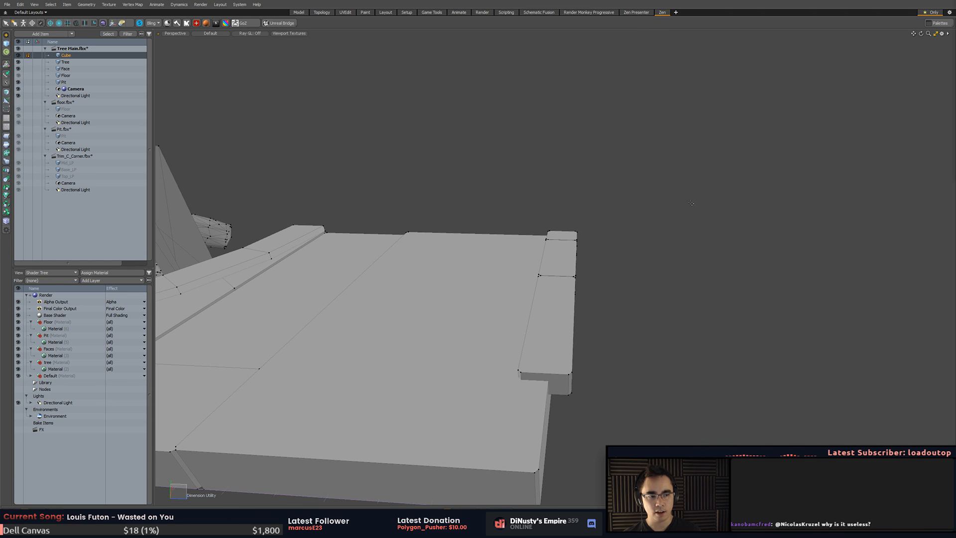
alt+drag(633, 277, 728, 365)
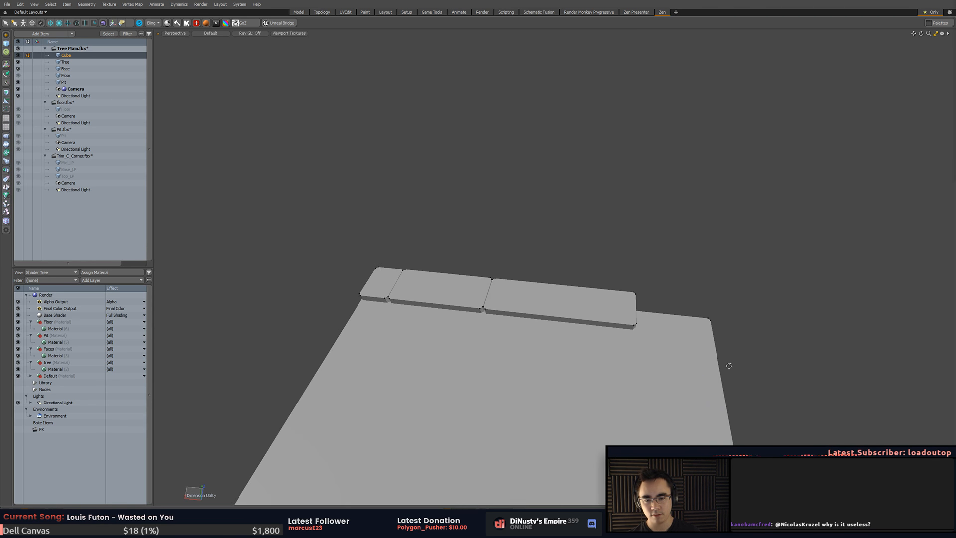
key(3)
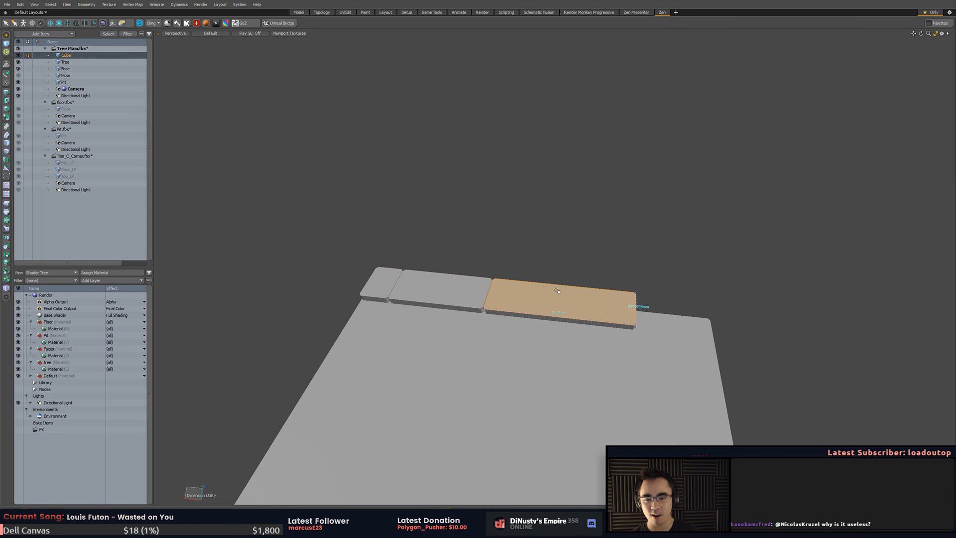
alt+drag(562, 263, 503, 243)
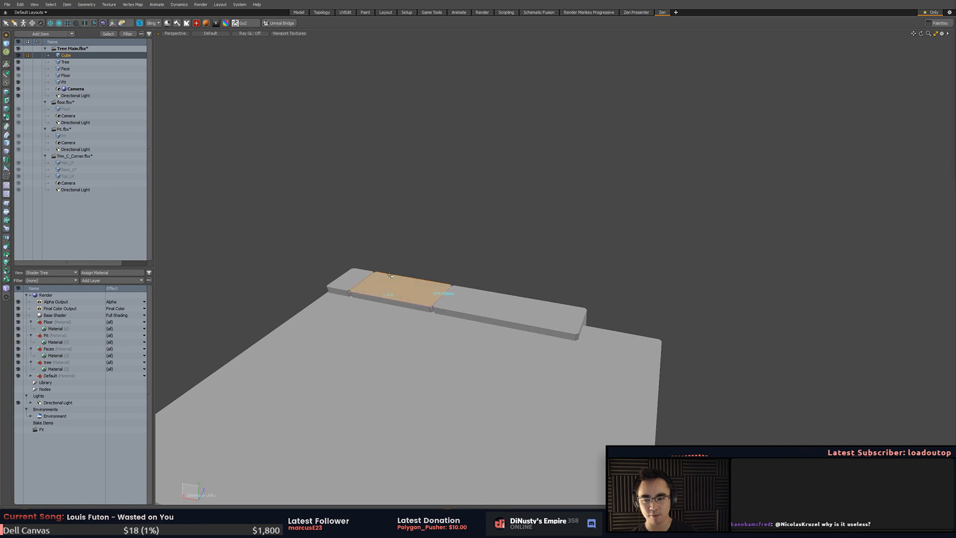
double_click(429, 290)
shift+double_click(354, 273)
shift+double_click(522, 298)
alt+shift+drag(523, 298, 527, 305)
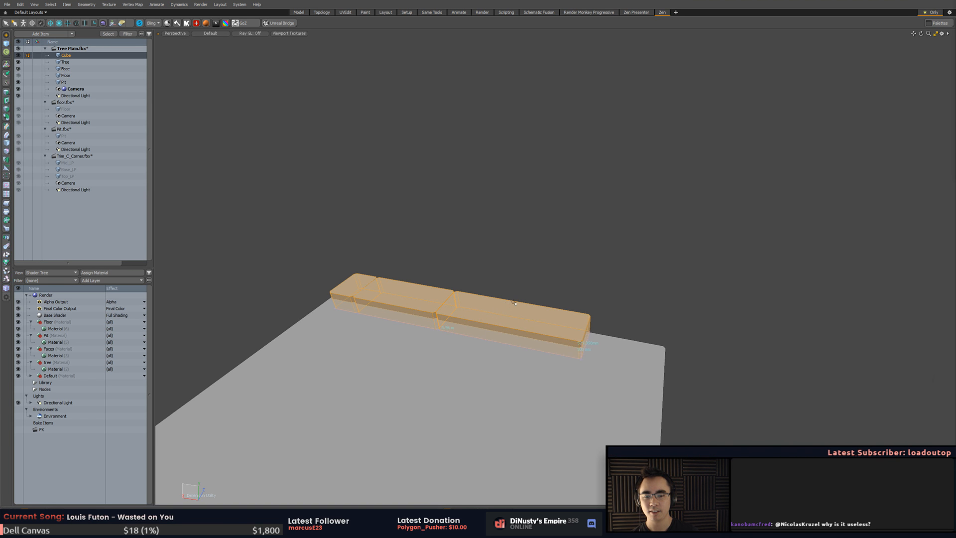
- Copy the small end block to the opposite, open end of the row, against the long block
double_click(461, 308)
double_click(408, 299)
double_click(354, 277)
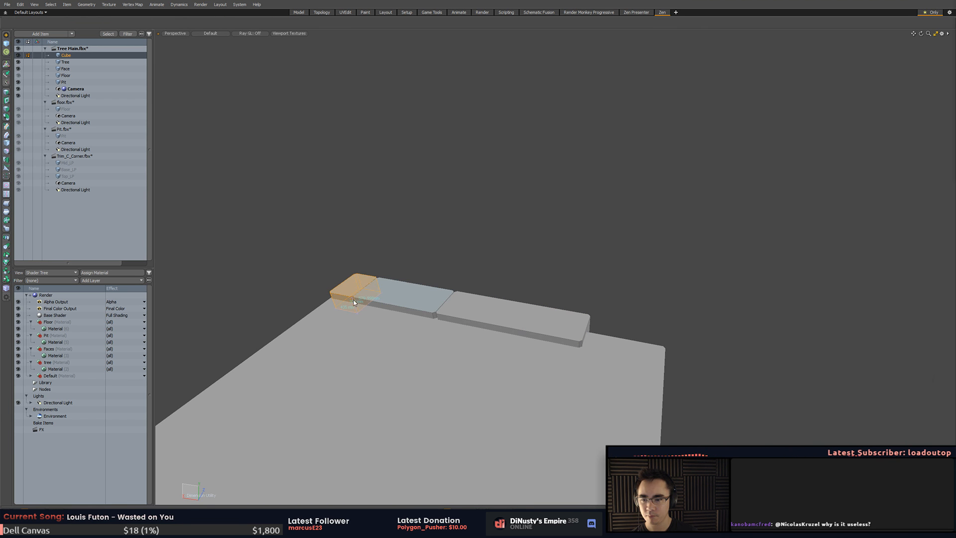
key(y)
drag(361, 292, 602, 339)
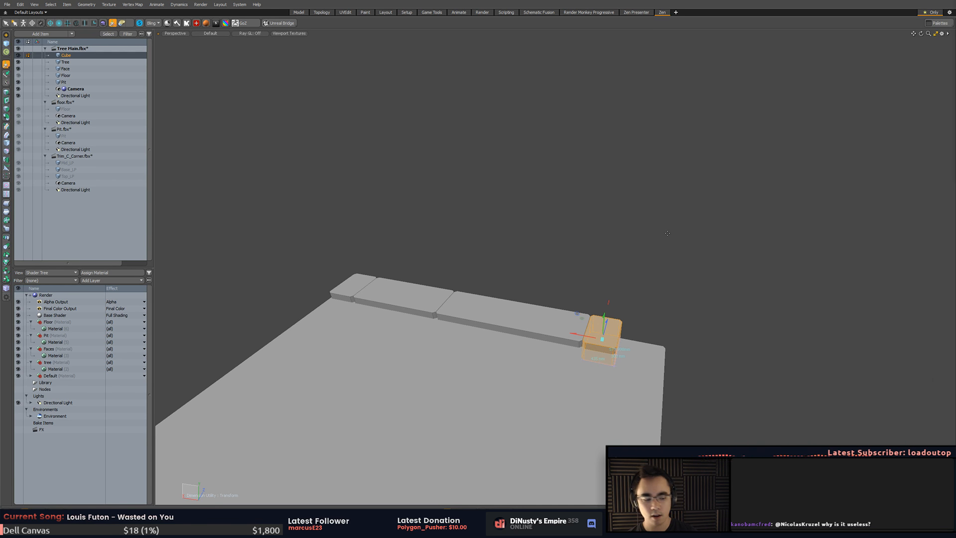
- Extend the copied end block to the slab's corner by moving its outer end vertices
alt+shift+drag(657, 271, 604, 229)
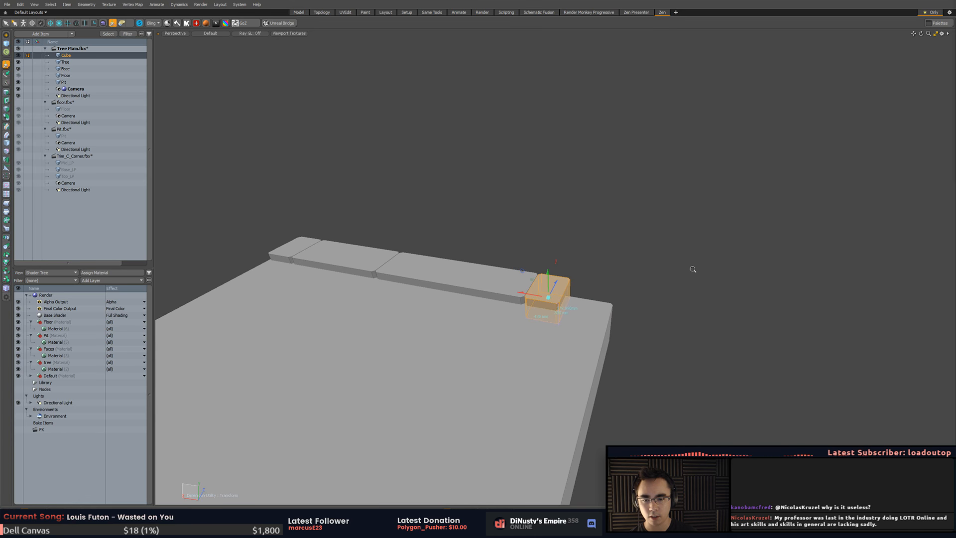
alt+drag(692, 269, 613, 279)
key(alt+1)
mouse_move(535, 218)
ctrl+middle_down()
mouse_move(511, 257)
mouse_move(539, 312)
ctrl+middle_up()
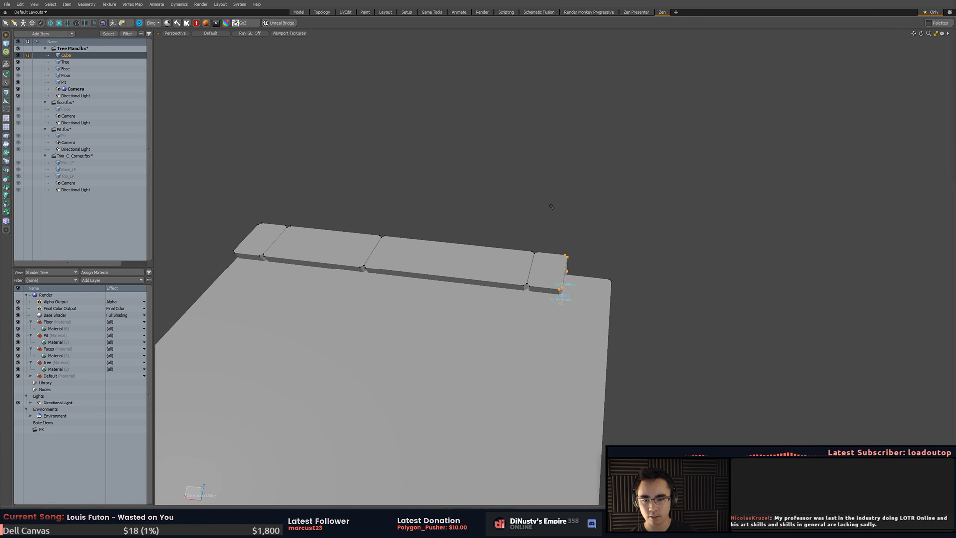
mouse_move(540, 298)
alt+mouse_down()
mouse_move(572, 275)
mouse_move(595, 275)
alt+mouse_up()
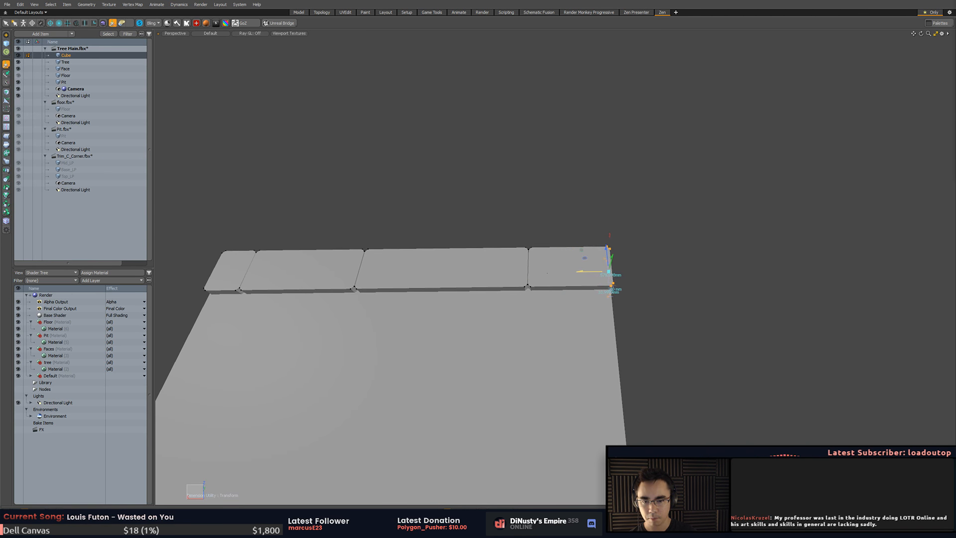
key(space)
- Isolate the long block in the row and offset it slightly from its neighbouring blocks
alt+drag(660, 321, 597, 293)
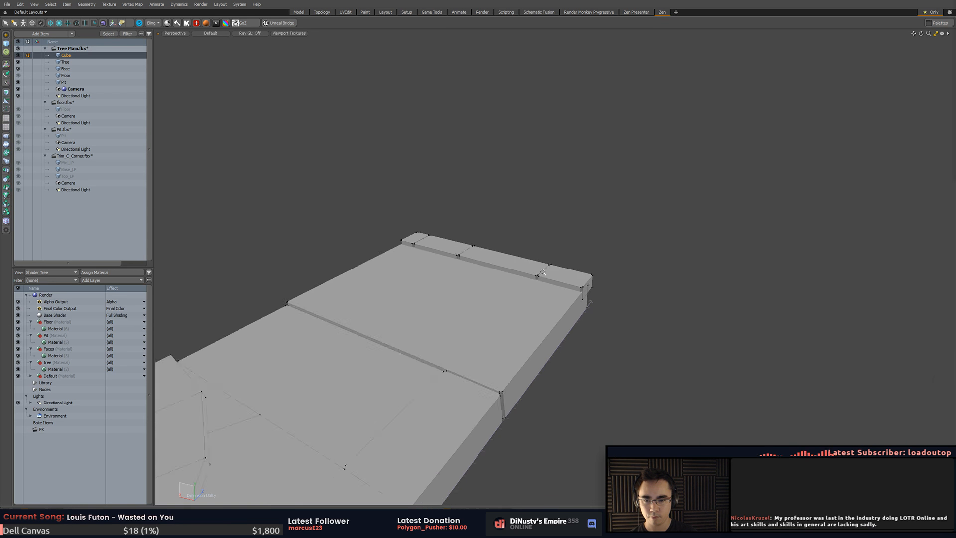
ctrl+alt+drag(717, 263, 403, 249)
ctrl+alt+drag(403, 249, 444, 242)
key(3)
double_click(456, 245)
key(shift+a)
alt+drag(557, 284, 490, 262)
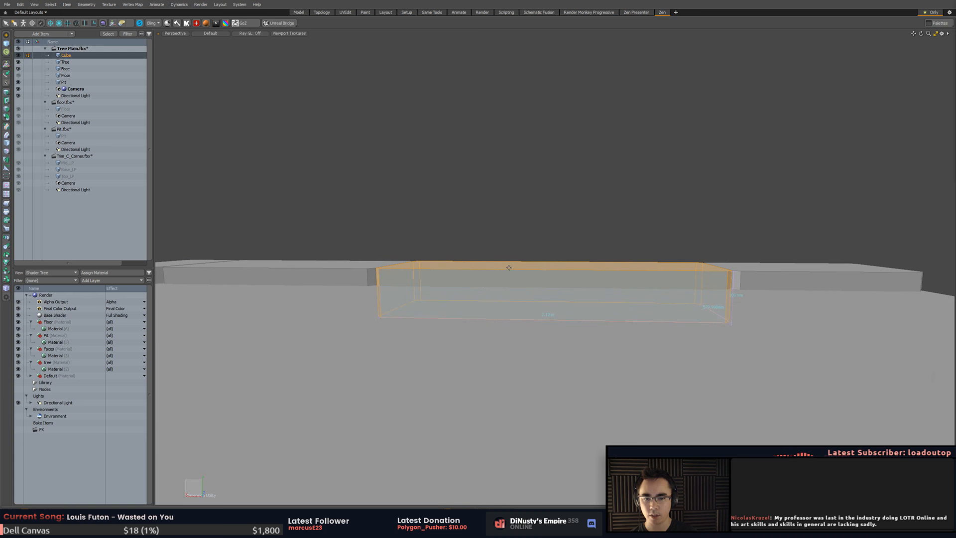
key(w)
drag(552, 257, 546, 307)
key(e)
key(w)
- Move a copy of the end block away from the row, beyond the slab's corner
click(571, 283)
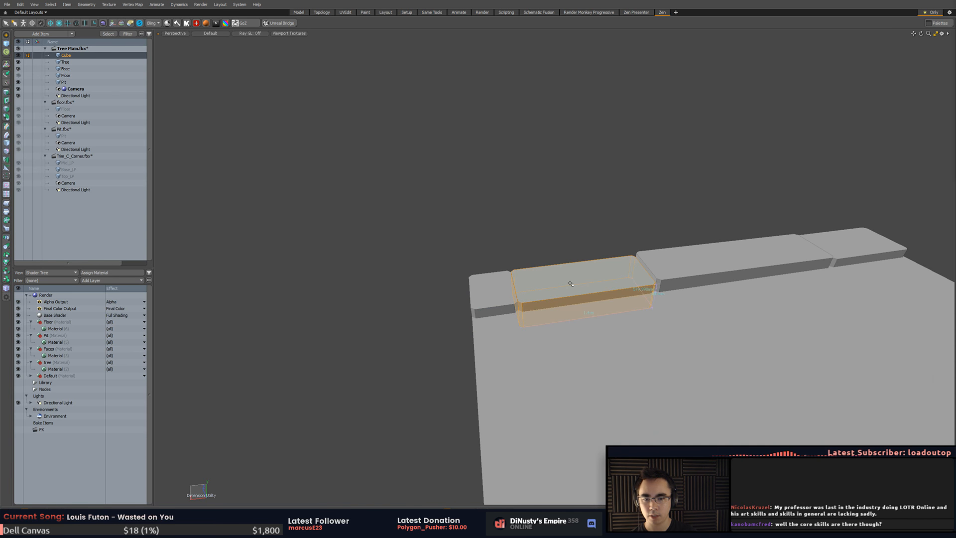
click(502, 302)
click(851, 247)
alt+drag(851, 247, 533, 298)
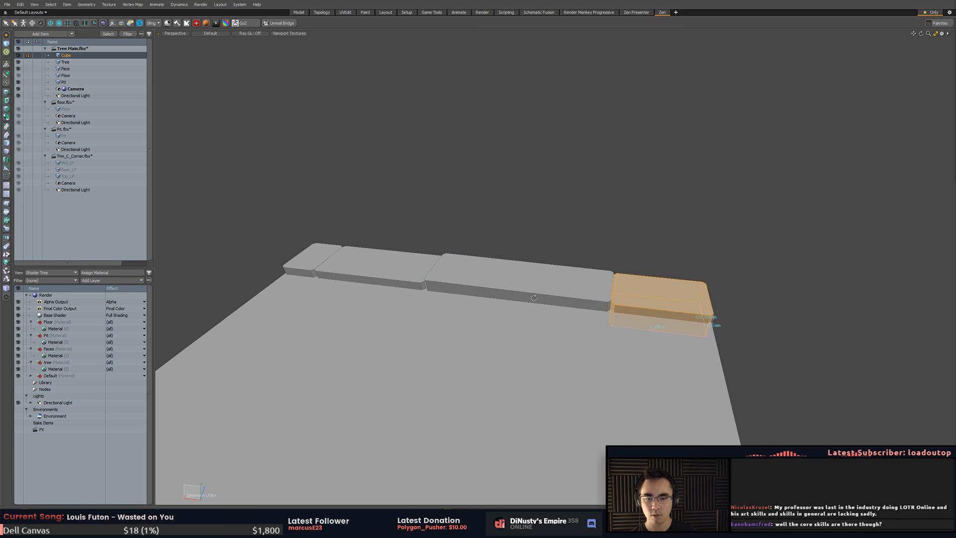
key(w)
drag(664, 292, 510, 332)
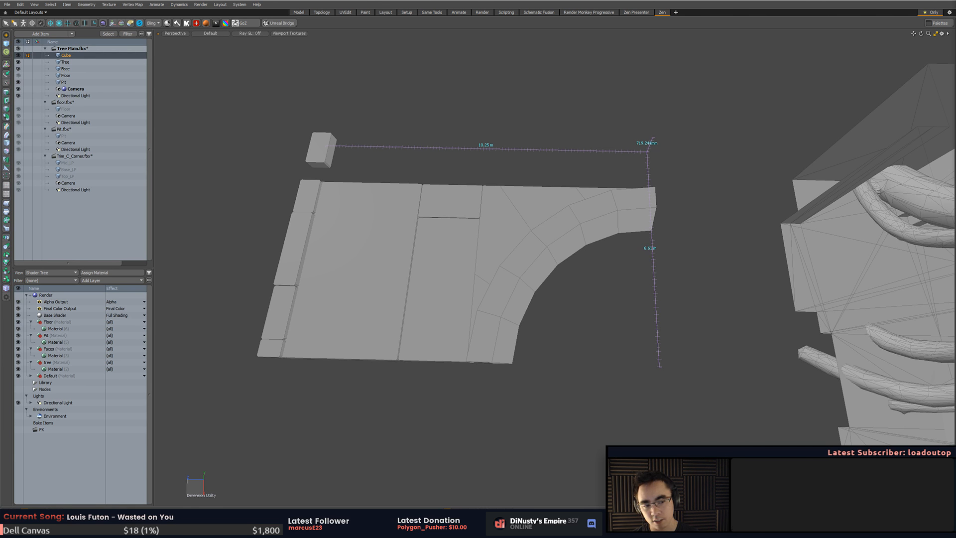
- Select the border edges of the detached block's top face
alt+drag(621, 91, 545, 135)
click(469, 100)
double_click(469, 100)
key(shift+a)
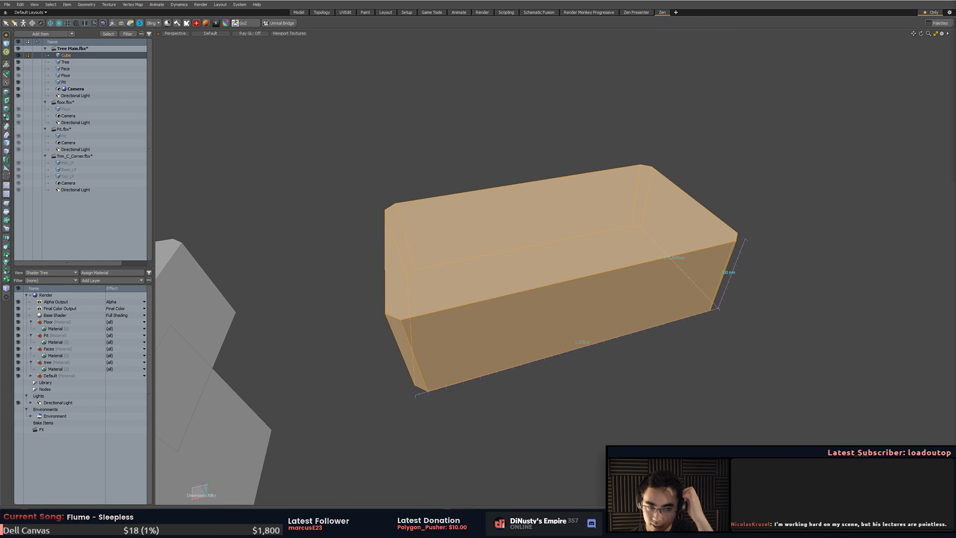
alt+shift+drag(635, 169, 488, 189)
scroll(679, 180, down, 5)
click(590, 216)
alt+drag(590, 216, 522, 243)
key(alt+2)
scroll(521, 243, up, 2)
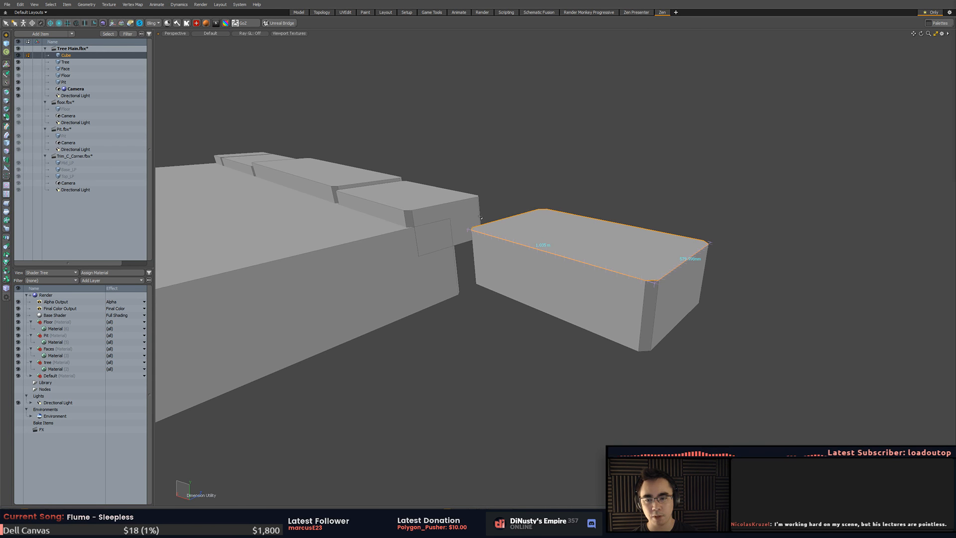
- Select the top faces of the blocks in the row along the slab's edge
key(3)
click(407, 197)
shift+click(329, 177)
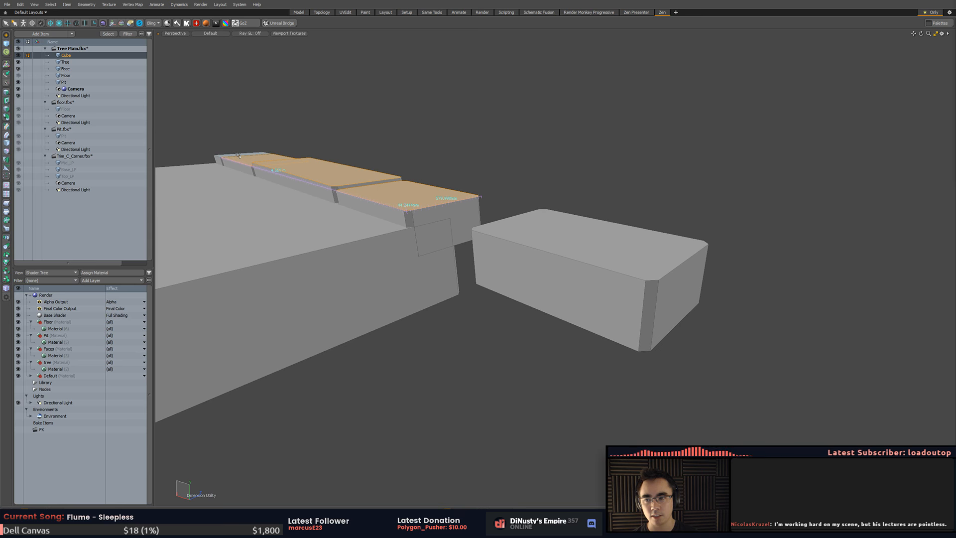
shift+click(238, 155)
alt+drag(398, 175, 623, 214)
- Try a polygon bevel on the selected top faces and undo it
key(b)
scroll(482, 170, up, 2)
key(ctrl+z)
key(ctrl+z)
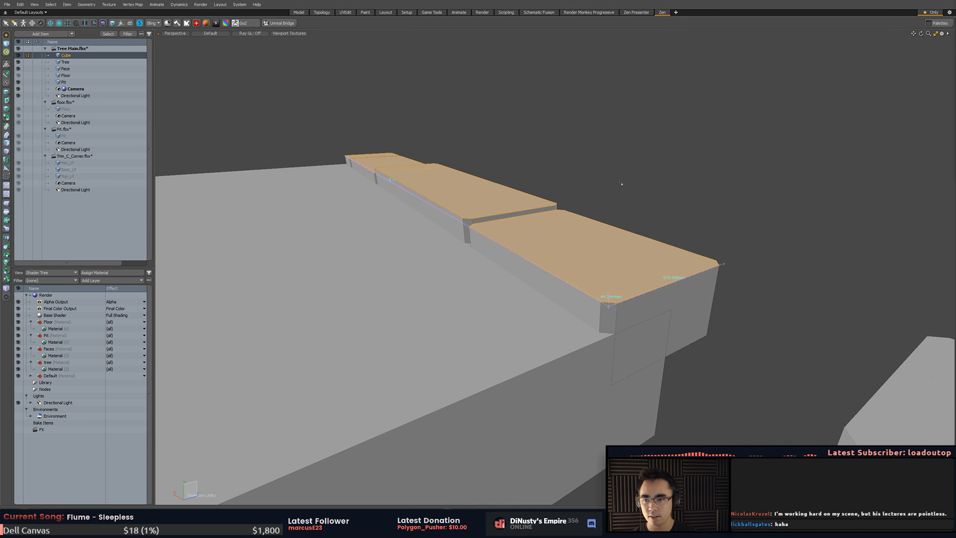
- Convert the top faces' selection to their border edges and bevel those edges
alt+drag(682, 197, 415, 105)
key(alt+2)
key(b)
key(q)
click(717, 260)
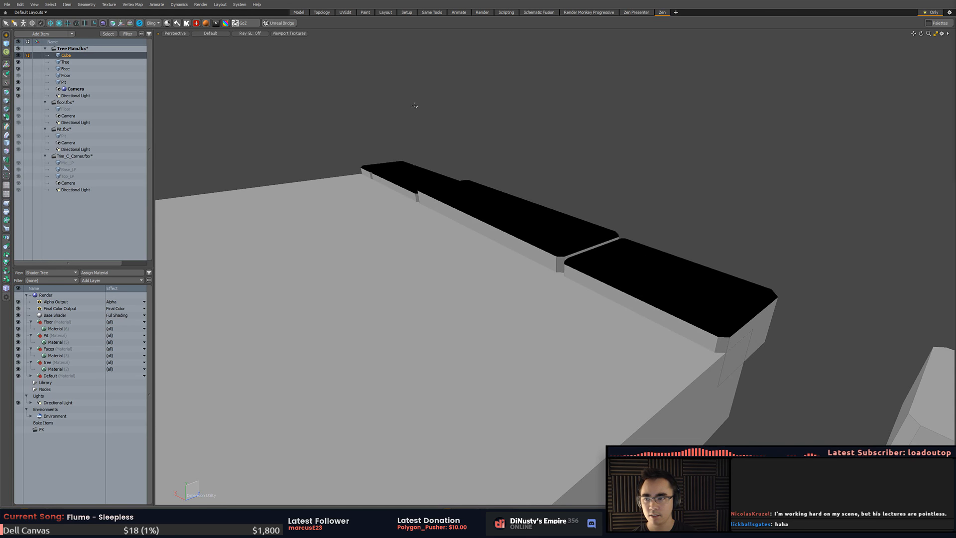
- Try to set the vertex normals of the black-shaded block tops directly
click(132, 5)
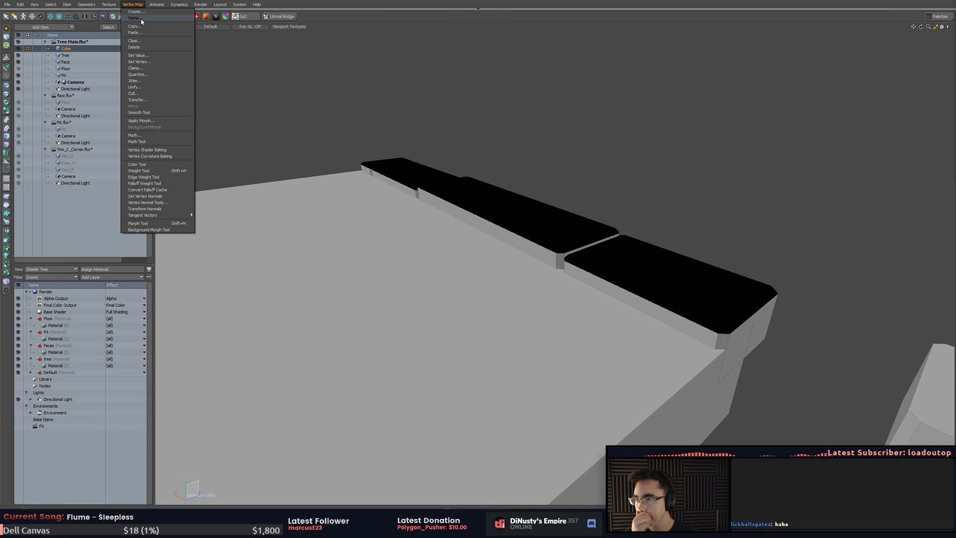
mouse_move(175, 216)
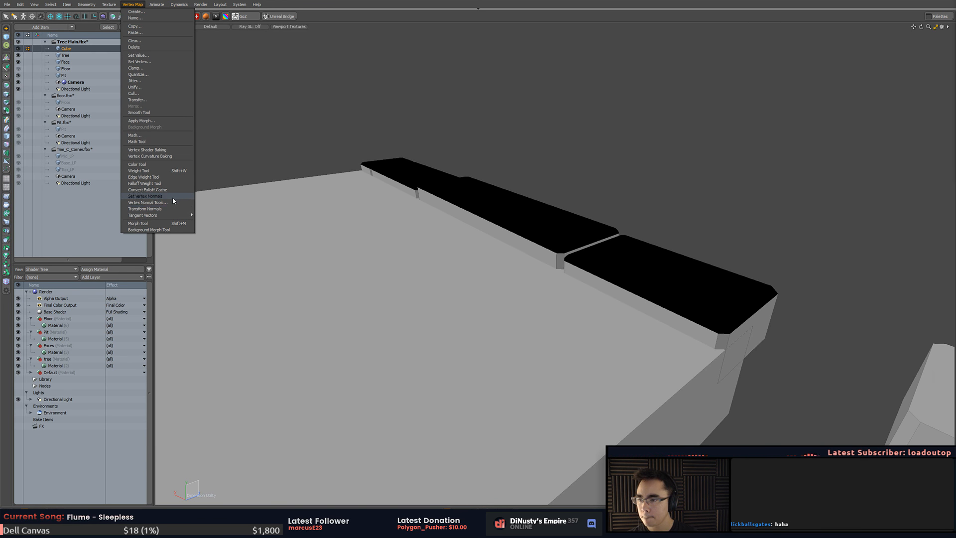
click(172, 196)
key(Return)
click(109, 4)
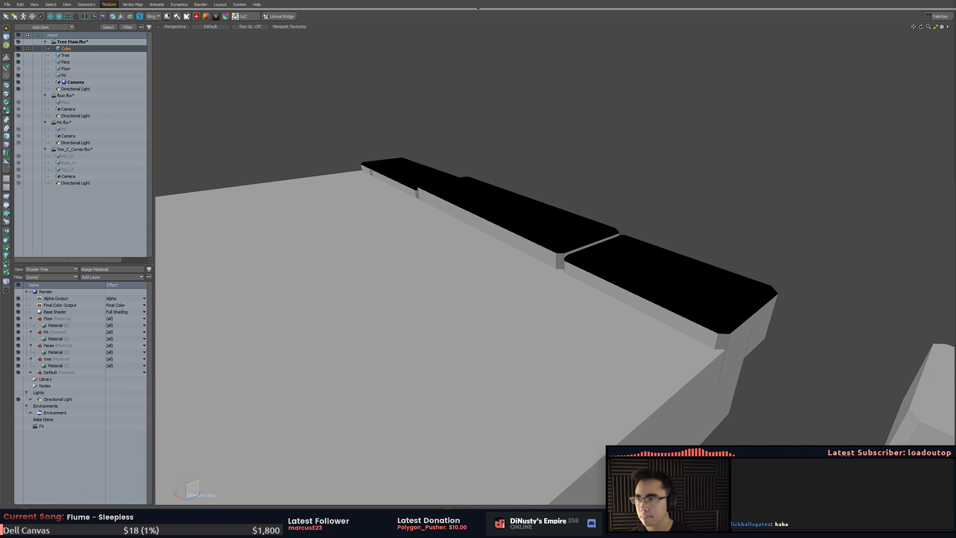
- Recalculate the mesh's vertex normals with the vertex normal tools, keeping the tools open clear of the model
click(132, 5)
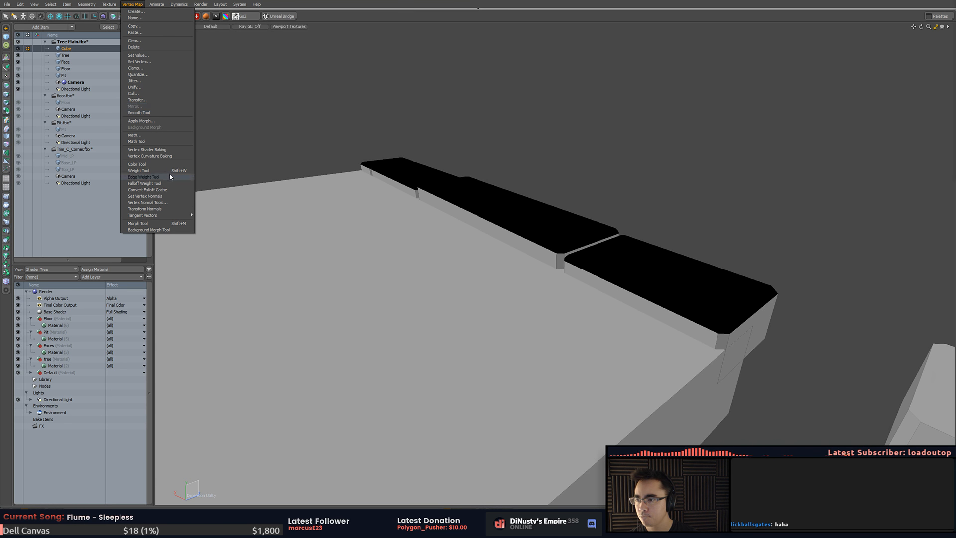
click(169, 202)
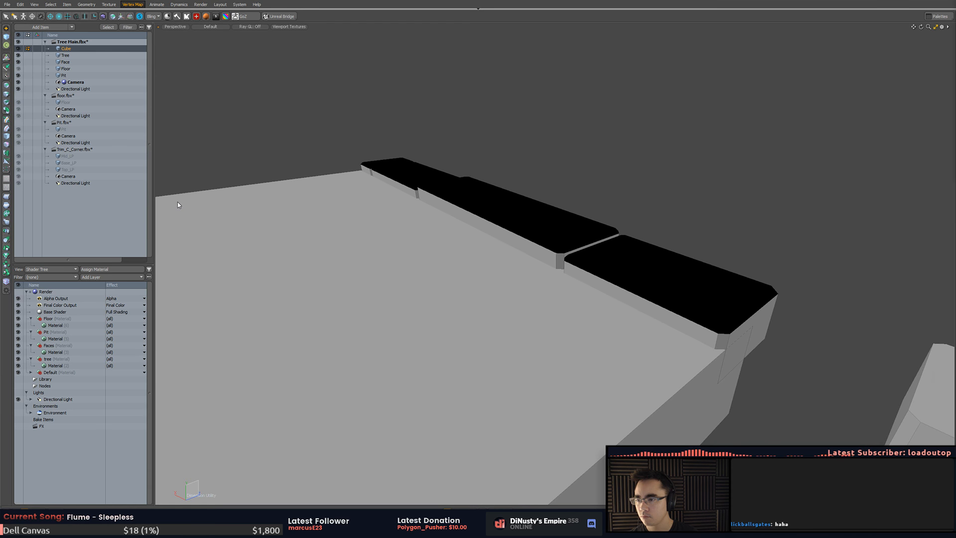
click(162, 197)
alt+drag(440, 175, 537, 207)
alt+drag(586, 280, 699, 253)
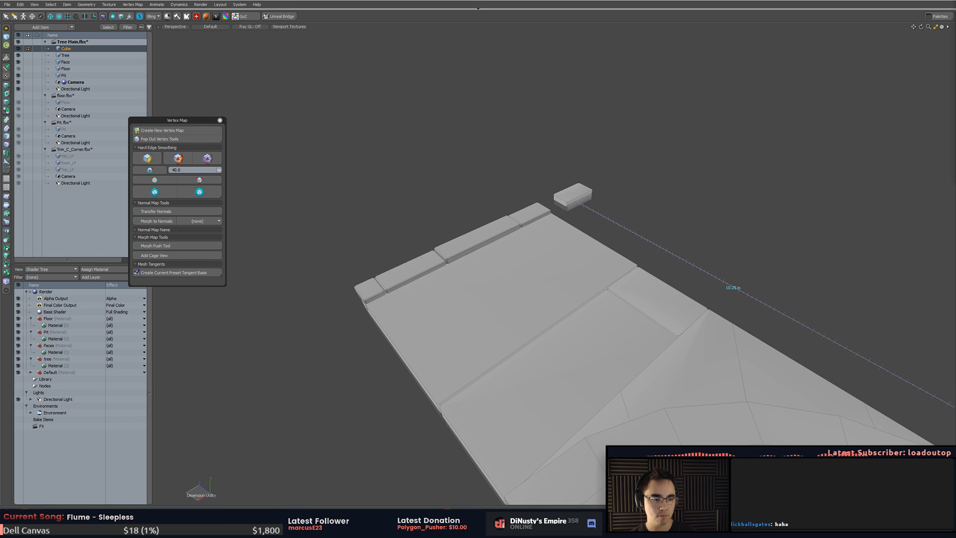
alt+drag(699, 252, 744, 125)
drag(177, 120, 208, 38)
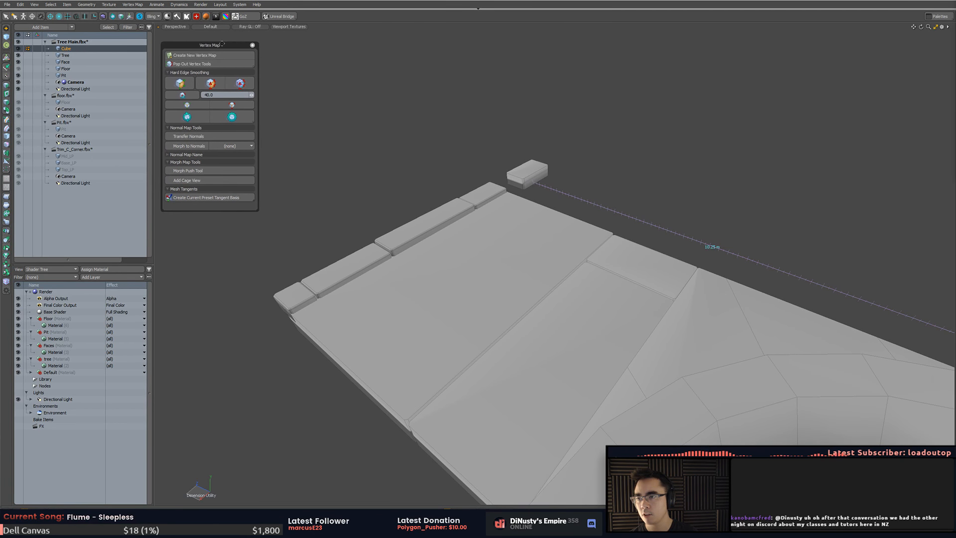
- Examine the detached block's top and underside up close
alt+drag(428, 107, 490, 131)
double_click(525, 160)
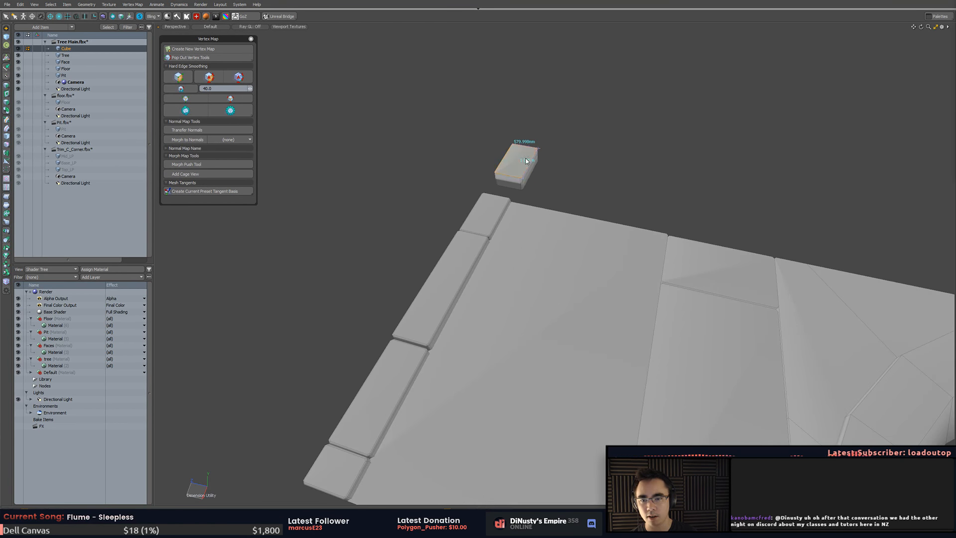
key(shift+a)
alt+drag(588, 194, 623, 225)
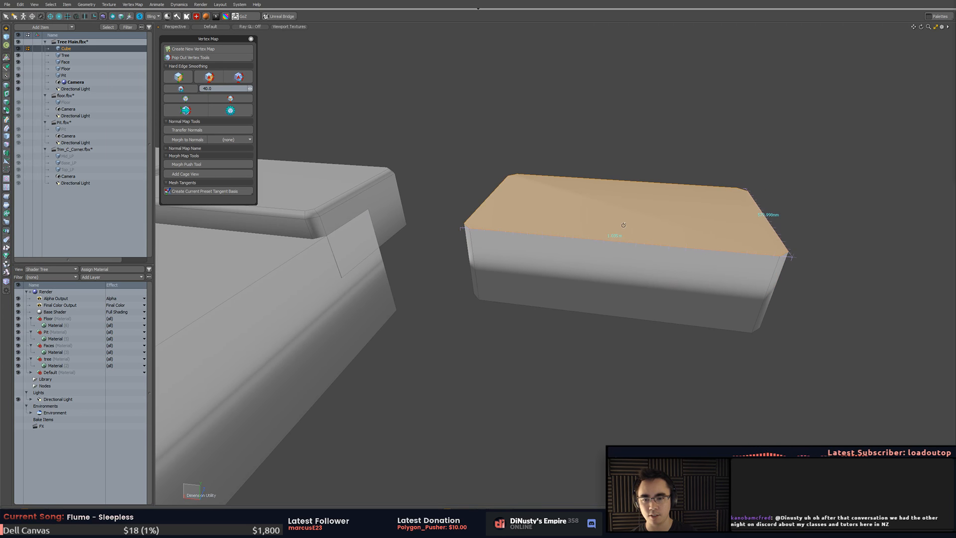
key(b)
drag(548, 168, 628, 139)
key(q)
key(Escape)
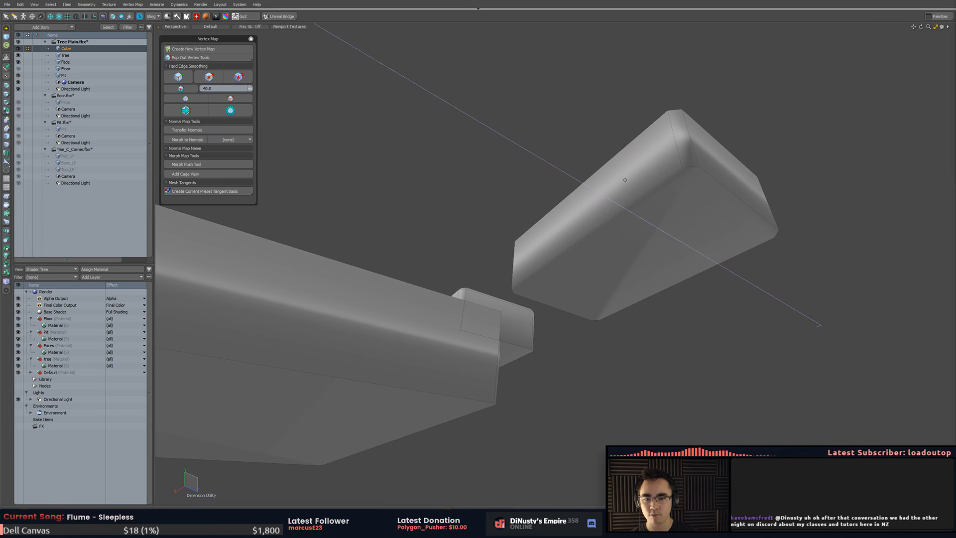
- Select the underside faces of the detached block and the row of blocks and set their edges to hard shading
click(666, 227)
alt+drag(667, 227, 560, 205)
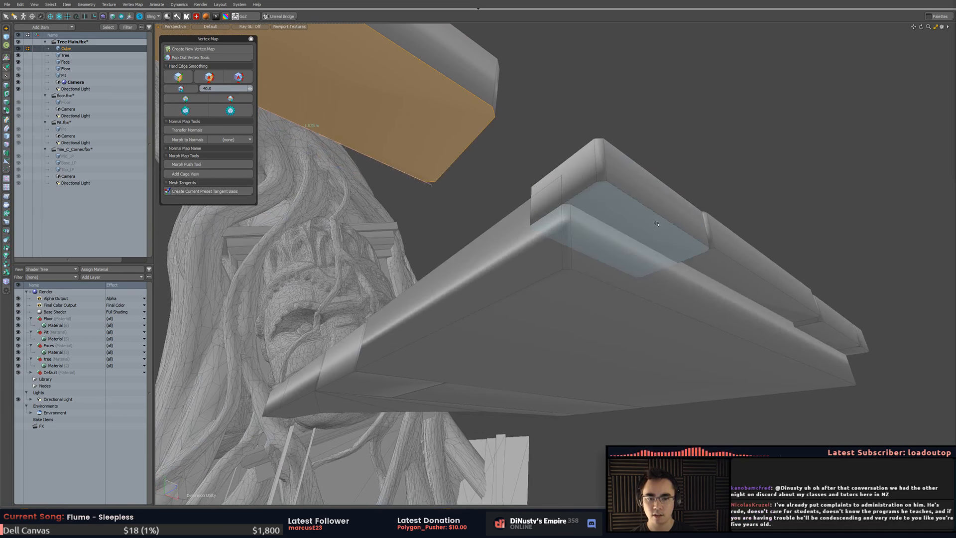
shift+click(644, 219)
shift+click(758, 289)
shift+click(760, 291)
alt+drag(760, 291, 625, 246)
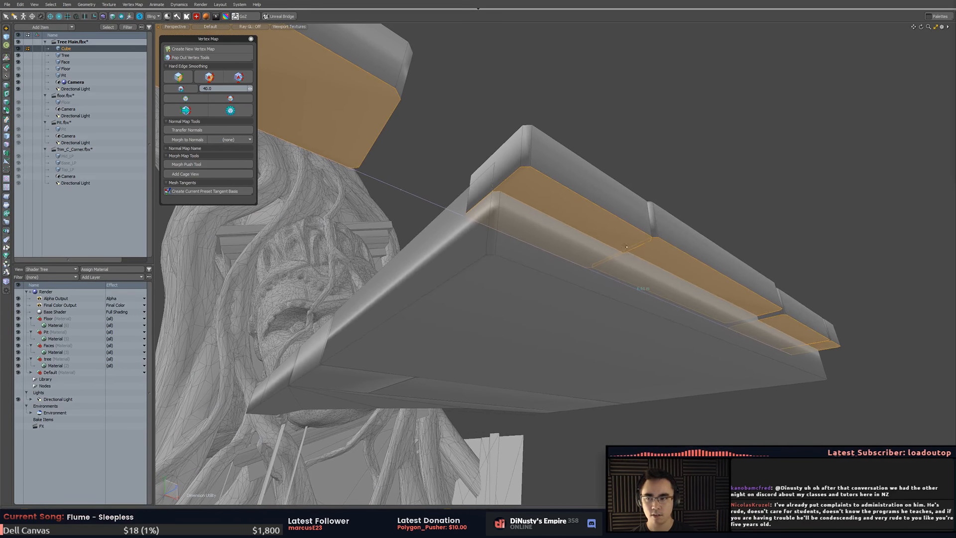
click(210, 79)
- Set hard edge shading on the underside faces of the main slab's panels
click(651, 149)
mouse_move(651, 149)
alt+mouse_down()
mouse_move(706, 240)
mouse_move(584, 196)
alt+mouse_up()
click(584, 196)
shift+click(662, 351)
shift+click(522, 349)
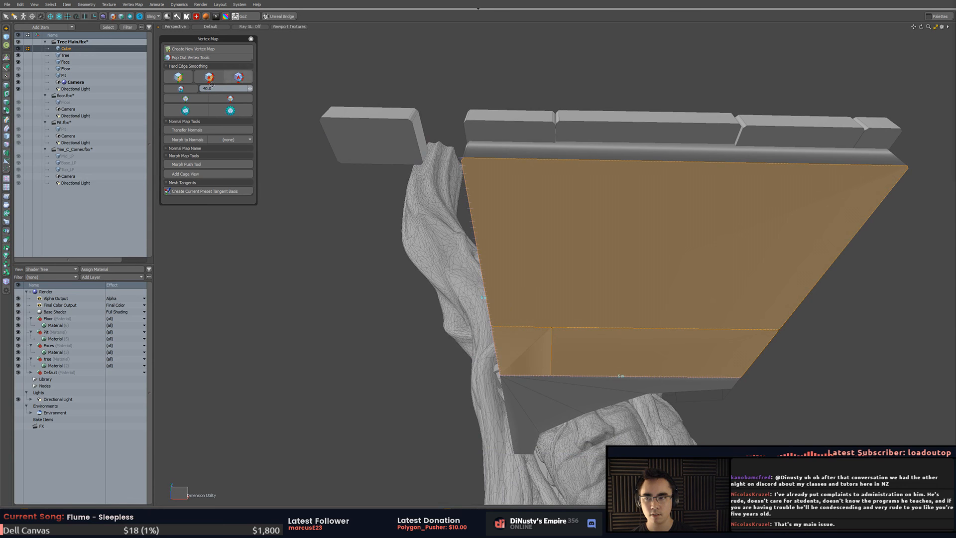
click(206, 79)
click(319, 214)
- Bevel the border edges of the slab's three flat top panels and recalculate the vertex normals
alt+drag(319, 214, 629, 253)
click(482, 238)
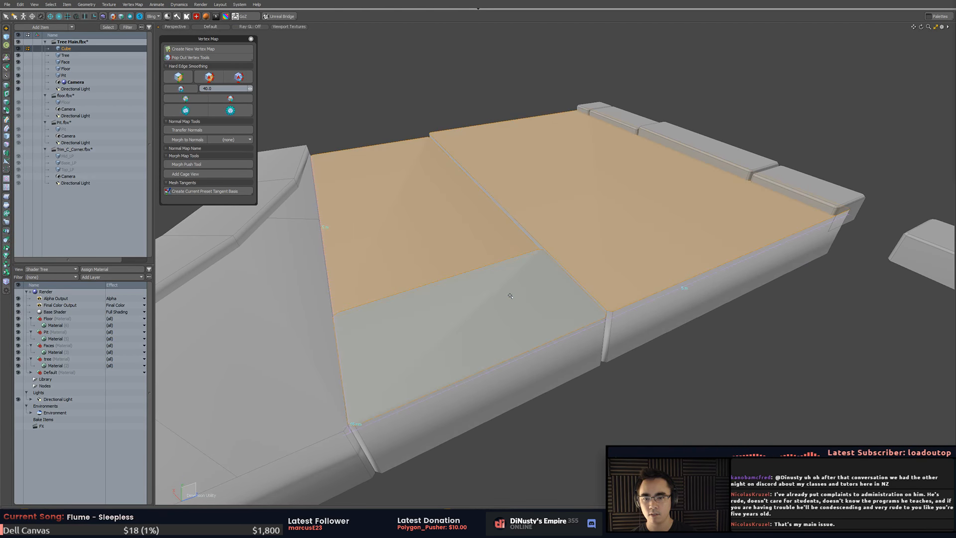
key(2)
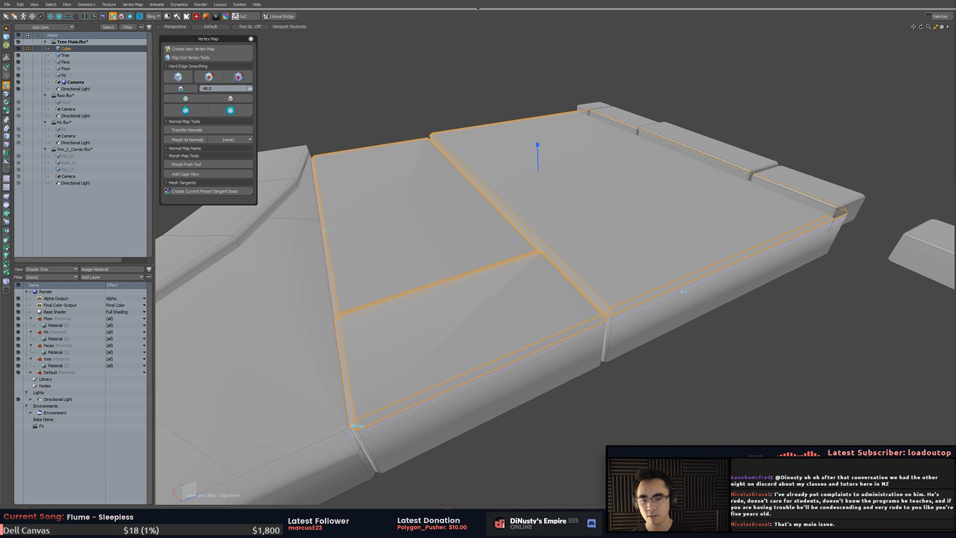
click(538, 149)
mouse_move(538, 149)
alt+mouse_down()
mouse_move(563, 134)
mouse_move(564, 174)
mouse_move(640, 209)
alt+mouse_up()
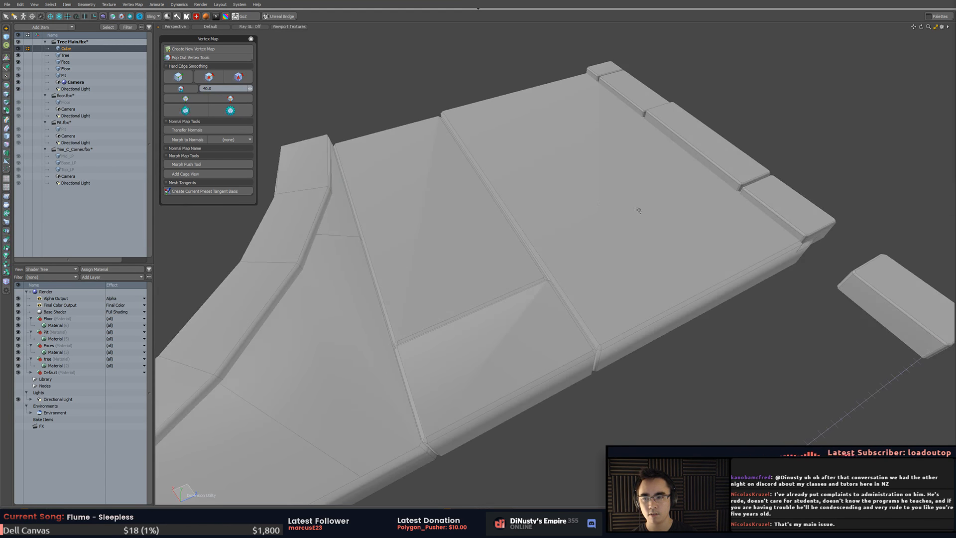
click(200, 115)
- Select the two long edge loops along the curved strip's top, leaving out the edges that run onto its end
alt+drag(470, 87, 626, 201)
double_click(603, 200)
key(2)
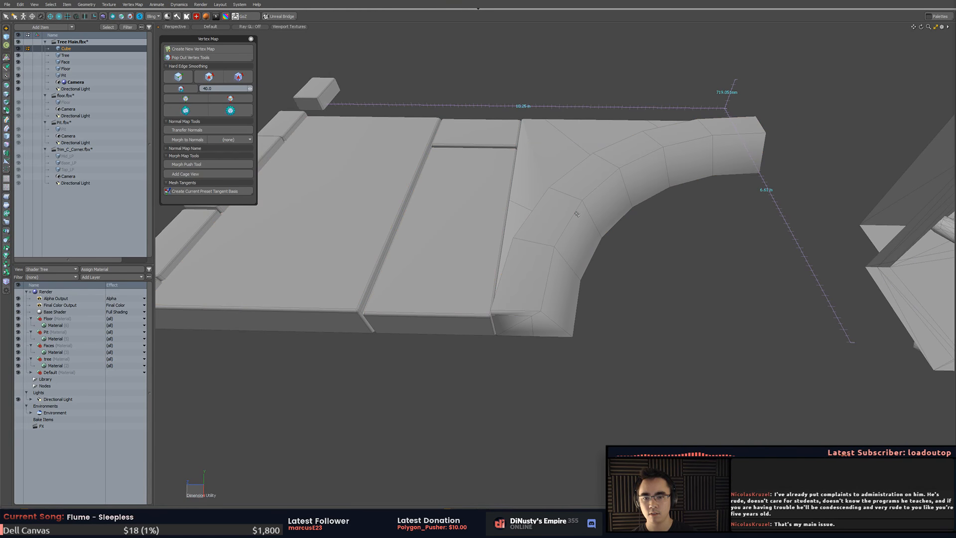
click(574, 213)
double_click(534, 206)
shift+double_click(573, 217)
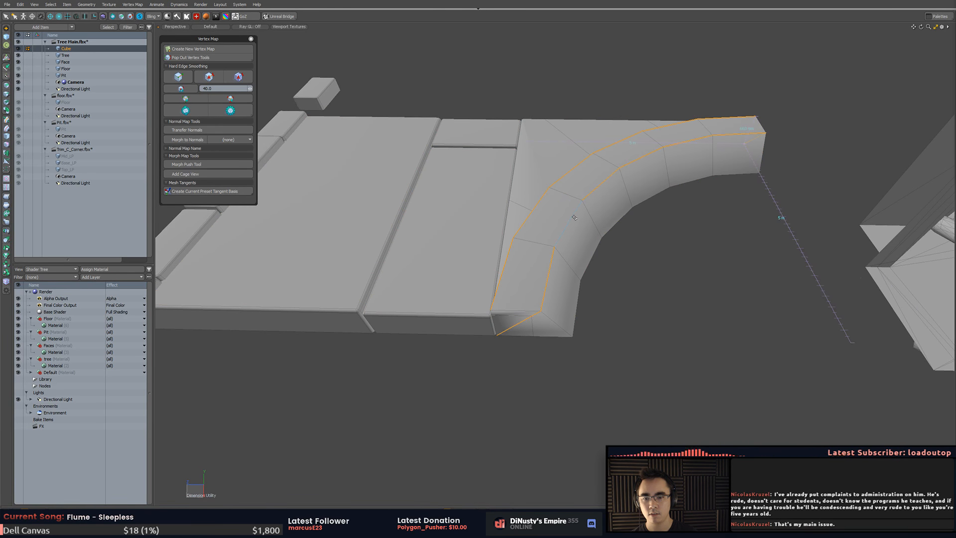
ctrl+click(531, 314)
alt+drag(618, 305, 453, 308)
ctrl+click(448, 310)
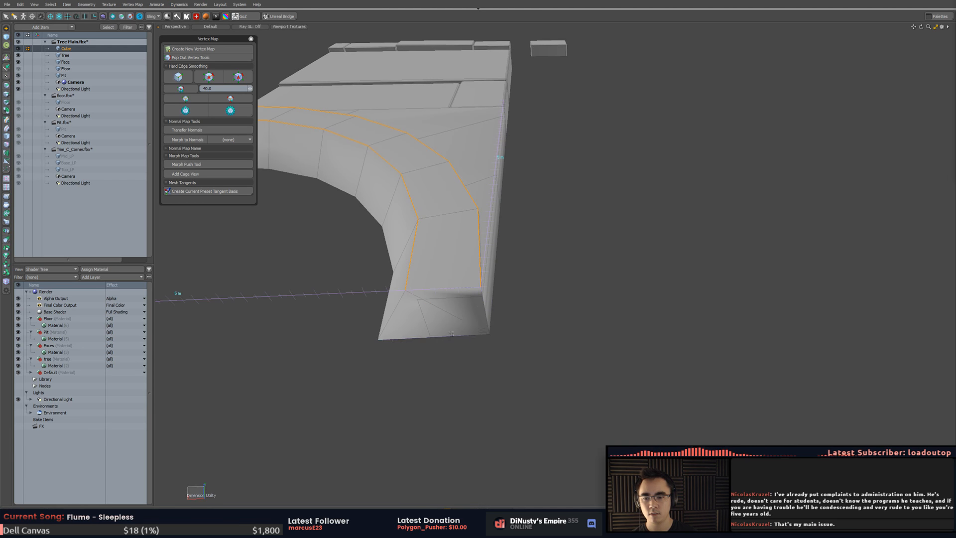
- Bevel the curved strip's selected top edges and recalculate the vertex normals
alt+shift+drag(560, 302, 645, 256)
key(space)
key(space)
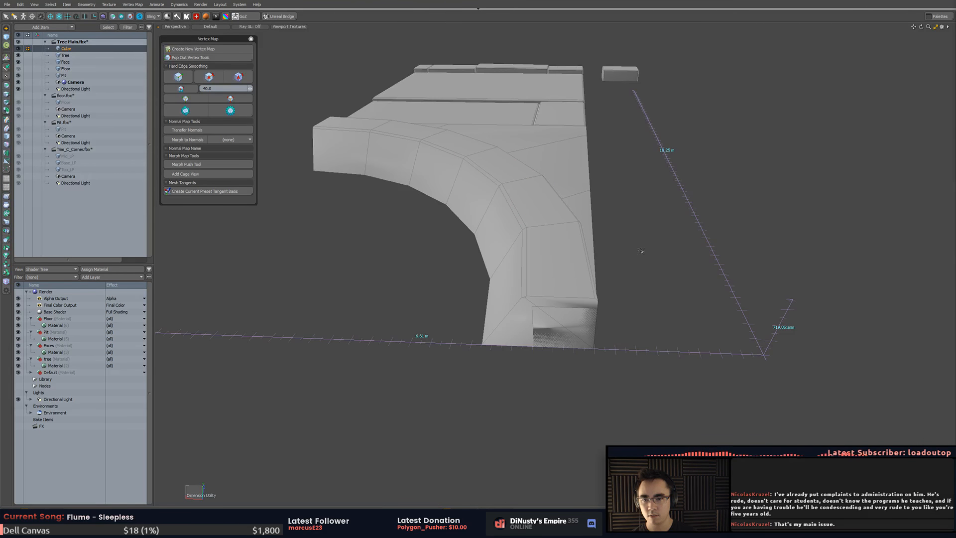
click(189, 113)
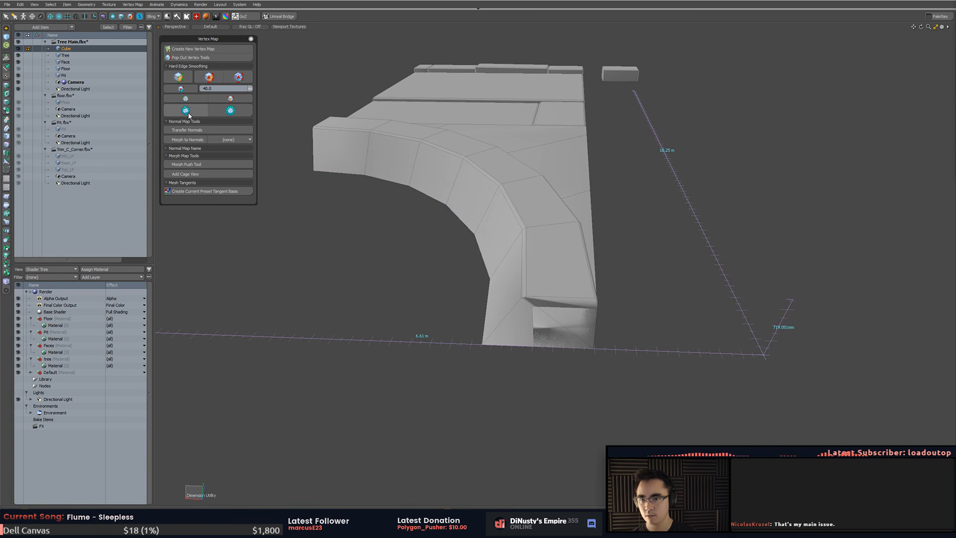
- Select the edges of the corner piece beside the curved strip and set them to hard shading
double_click(582, 174)
key(alt+2)
alt+drag(629, 196, 597, 212)
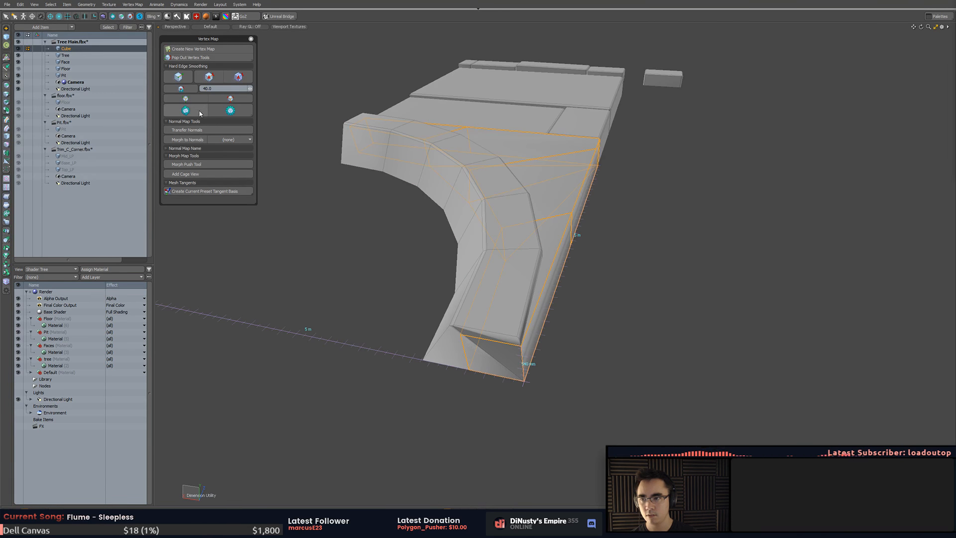
click(192, 77)
click(288, 197)
alt+drag(288, 198, 584, 244)
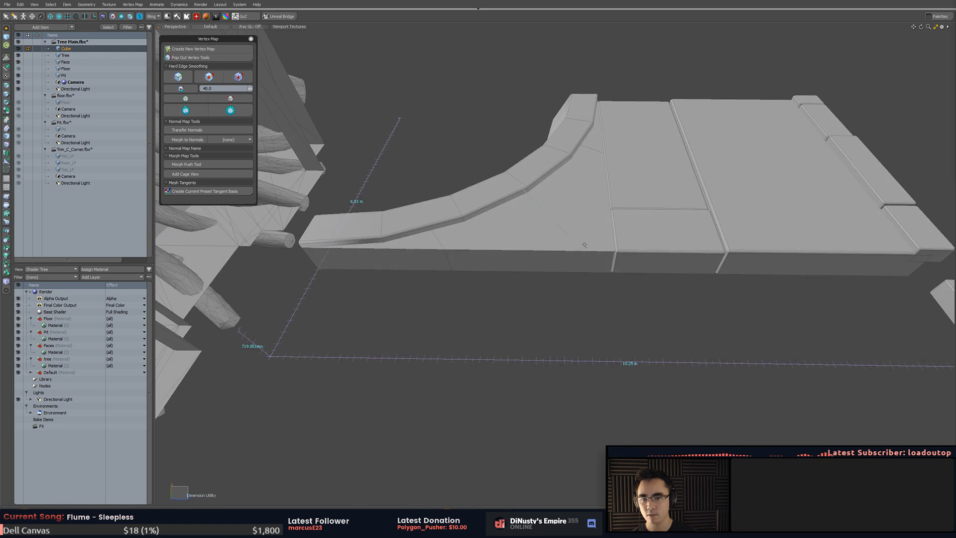
- Delete the curved strip from along the corner piece's inner edge
click(575, 245)
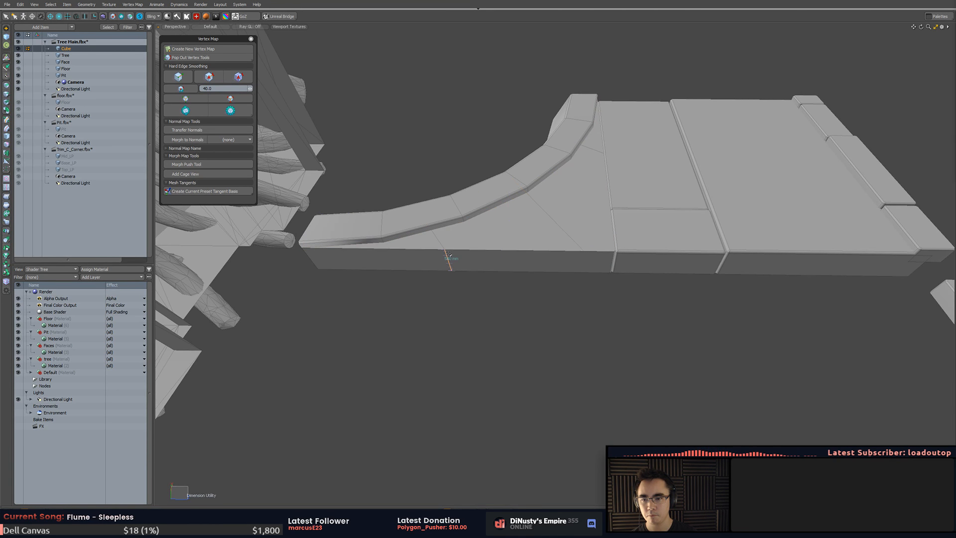
double_click(476, 222)
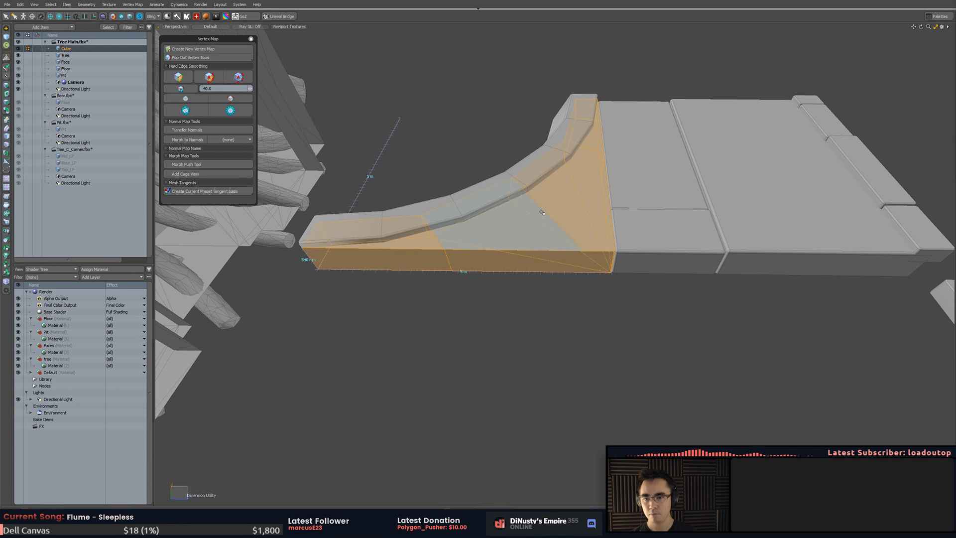
double_click(471, 198)
key(Delete)
- Select the remaining corner piece and isolate it by hiding the unselected slab and blocks
click(564, 203)
mouse_move(583, 202)
alt+mouse_down()
mouse_move(617, 256)
mouse_move(589, 200)
alt+mouse_up()
double_click(626, 156)
double_click(603, 177)
double_click(581, 227)
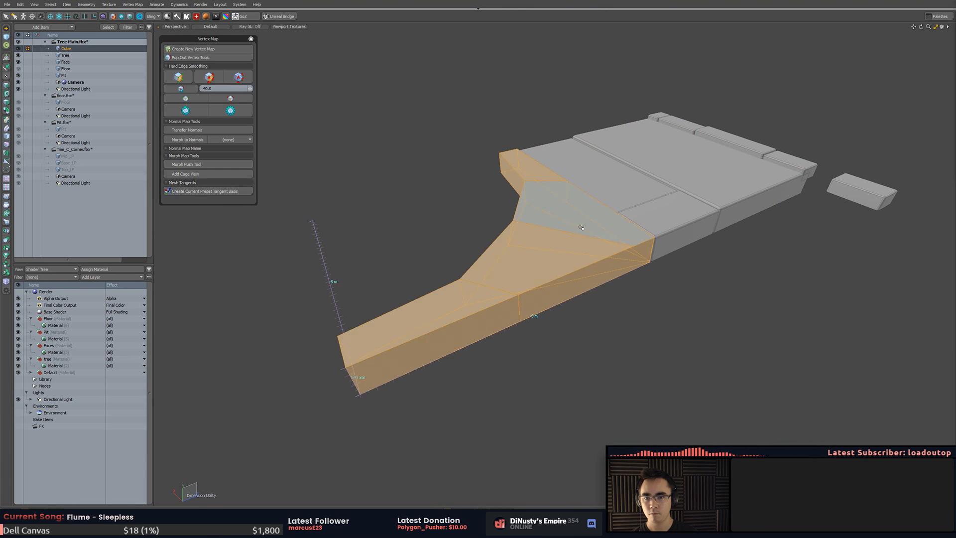
key(shift+h)
mouse_move(597, 220)
alt+mouse_down()
mouse_move(662, 250)
mouse_move(593, 224)
alt+mouse_up()
- Replace the corner piece's central top edge with one running from the inner curve's middle vertex to the outer corner
click(533, 291)
alt+drag(533, 291, 526, 146)
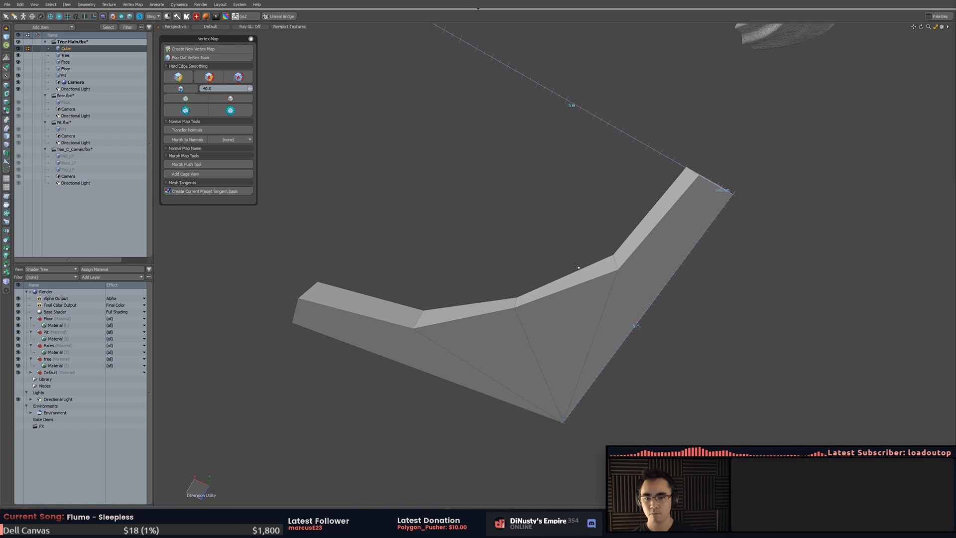
key(1)
alt+drag(581, 268, 468, 413)
key(u)
alt+shift+drag(648, 217, 503, 180)
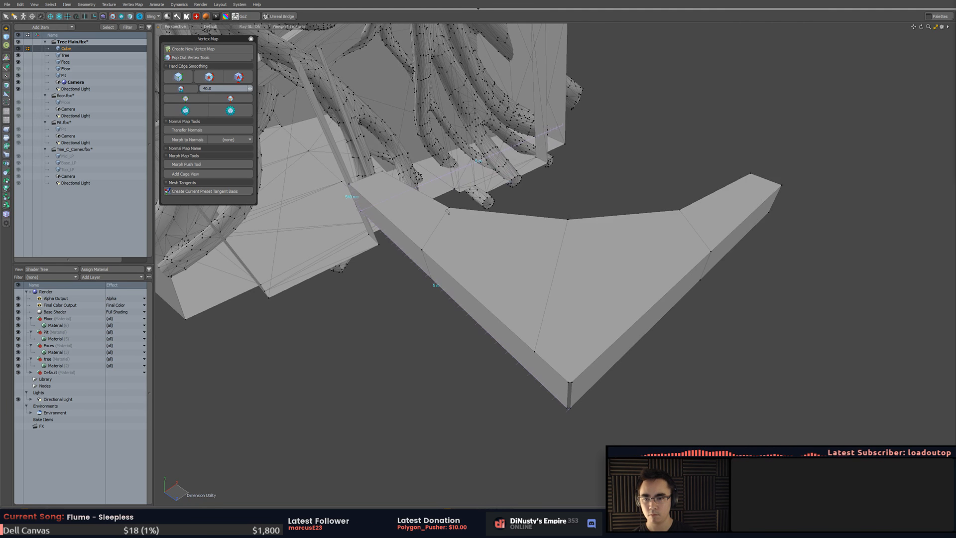
key(3)
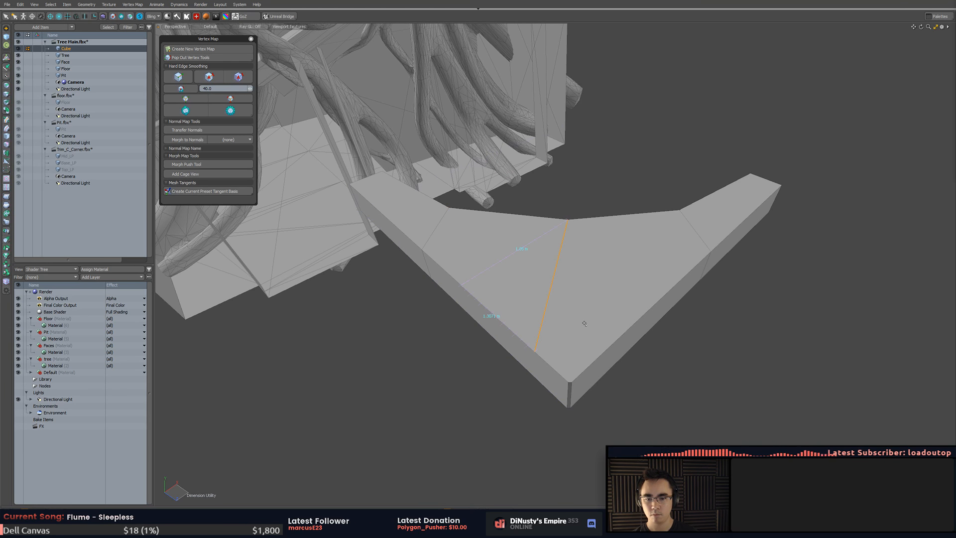
key(1)
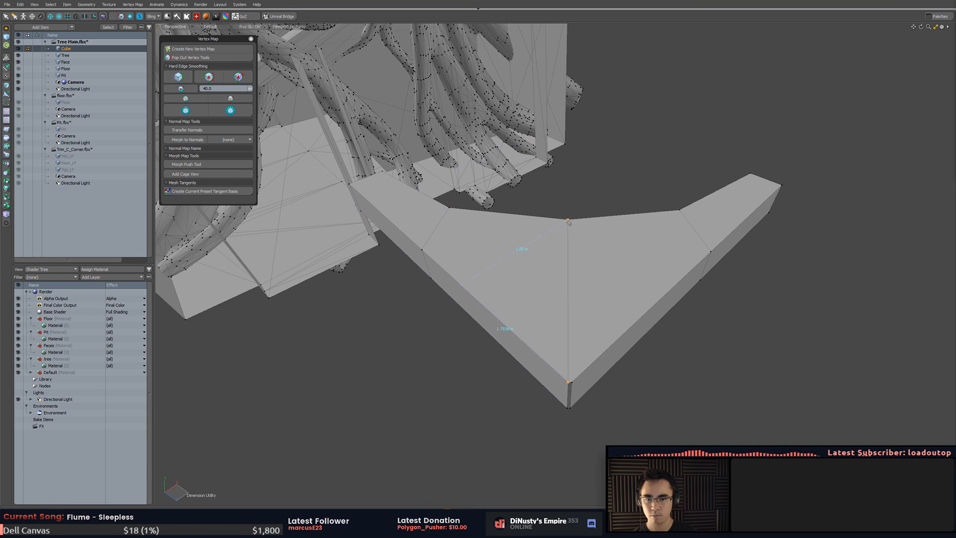
- Remove the dividing edges across the corner piece's top, sides and underside
key(2)
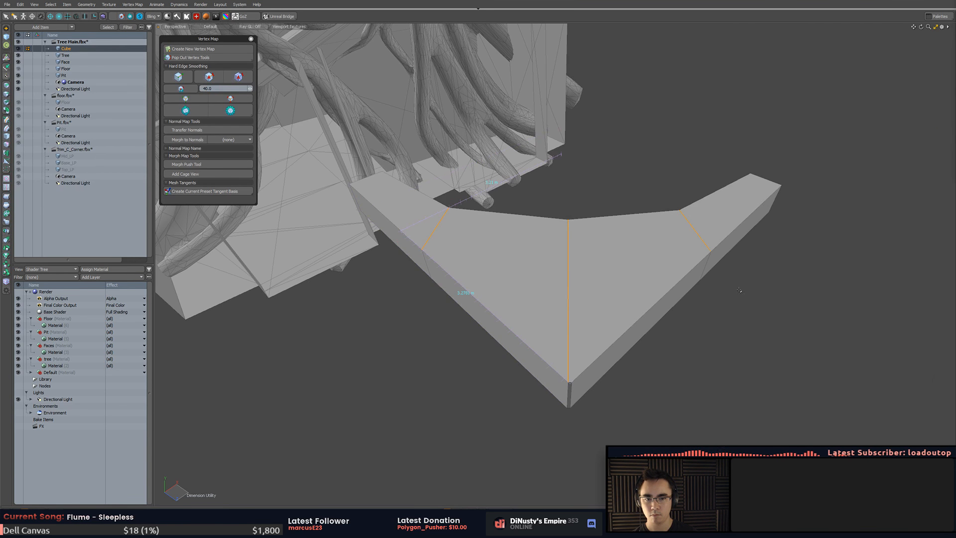
alt+drag(695, 317, 555, 219)
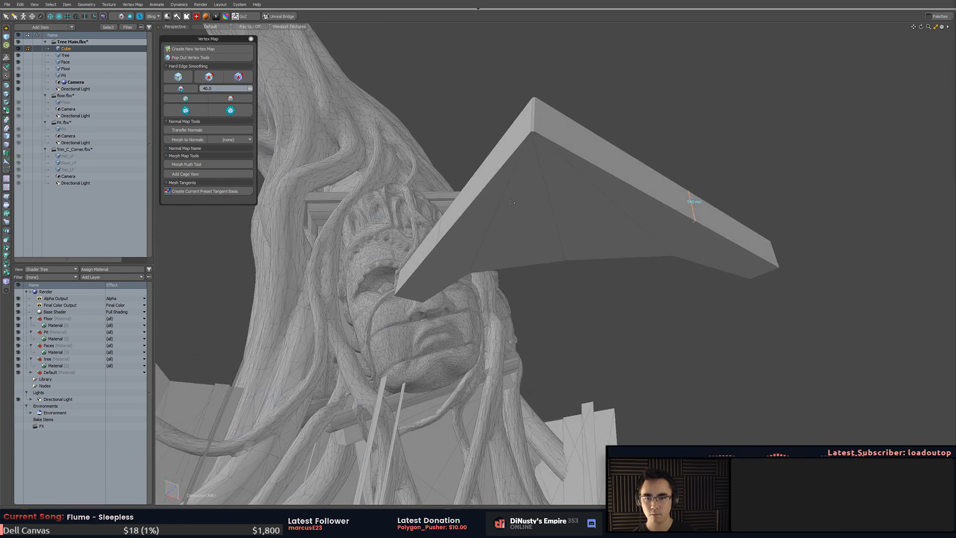
mouse_move(490, 220)
shift+mouse_down()
mouse_move(642, 220)
mouse_move(697, 237)
shift+mouse_up()
alt+drag(525, 204, 716, 254)
- Snap the offset middle vertex of the corner piece's inner curve into line with its counterpart on the opposite face
key(KP_1)
key(1)
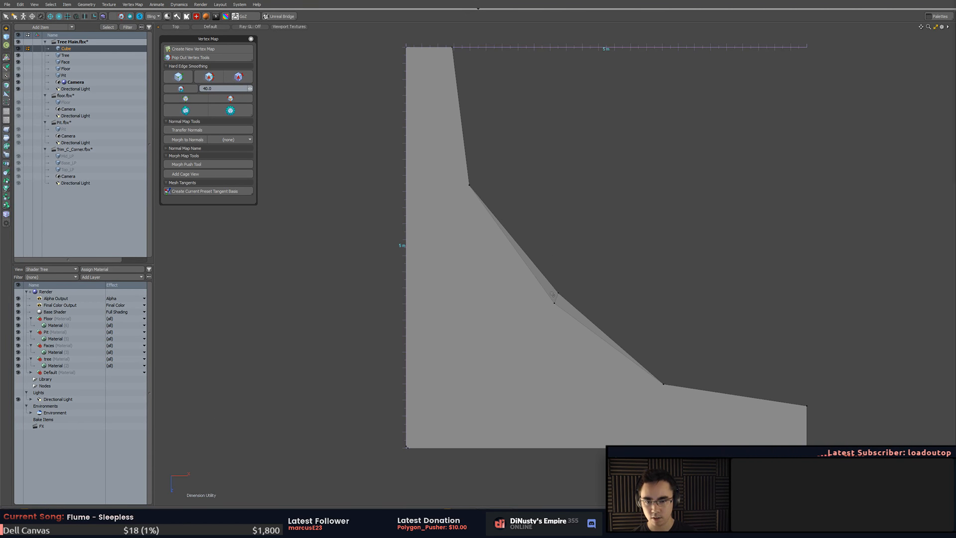
click(553, 303)
key(w)
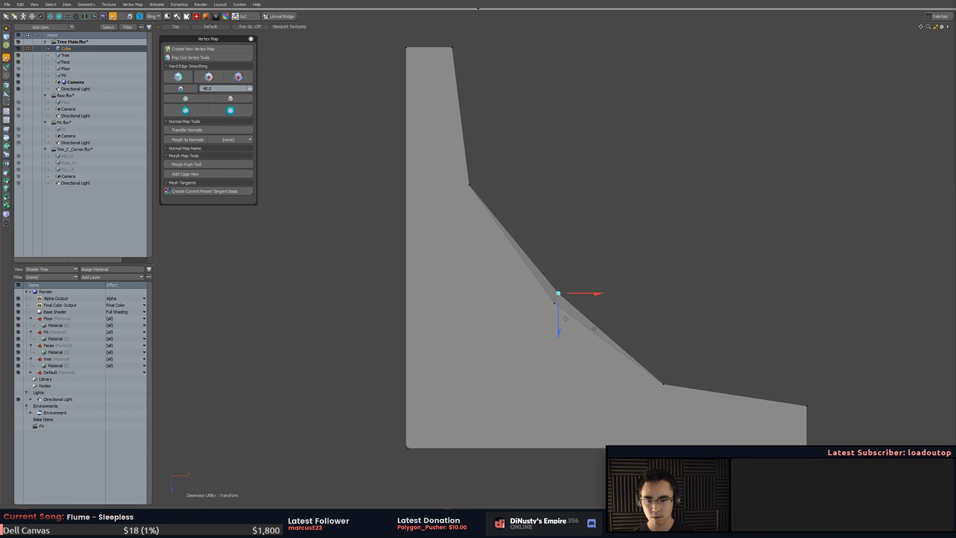
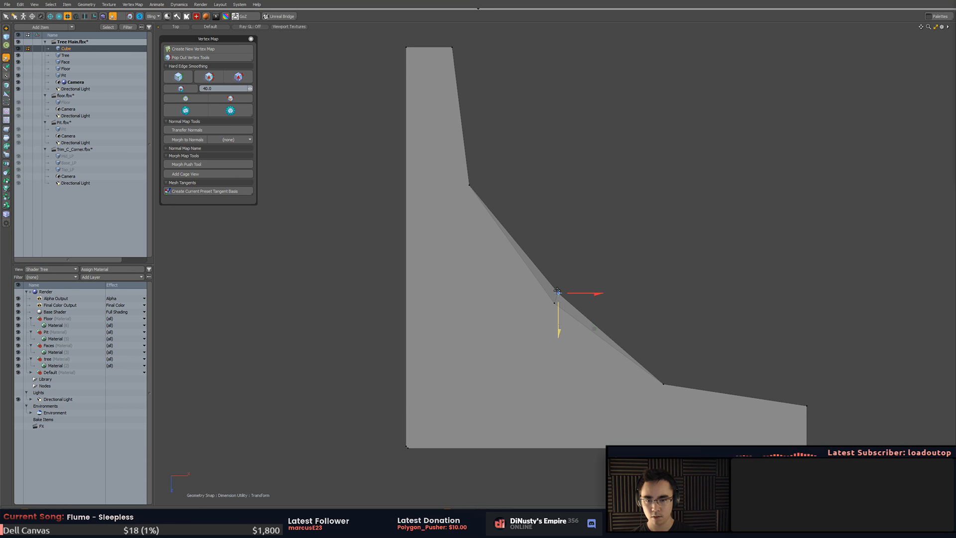
drag(557, 291, 546, 290)
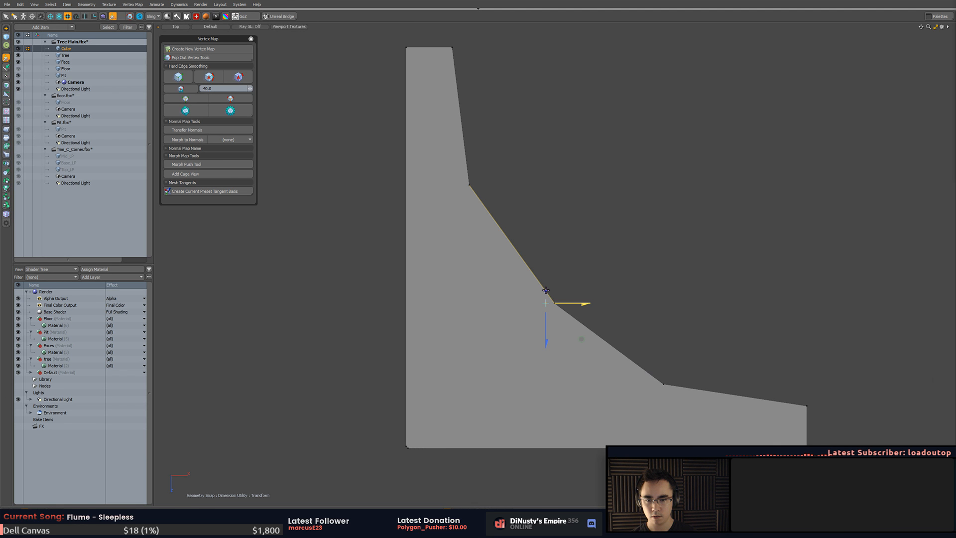
key(space)
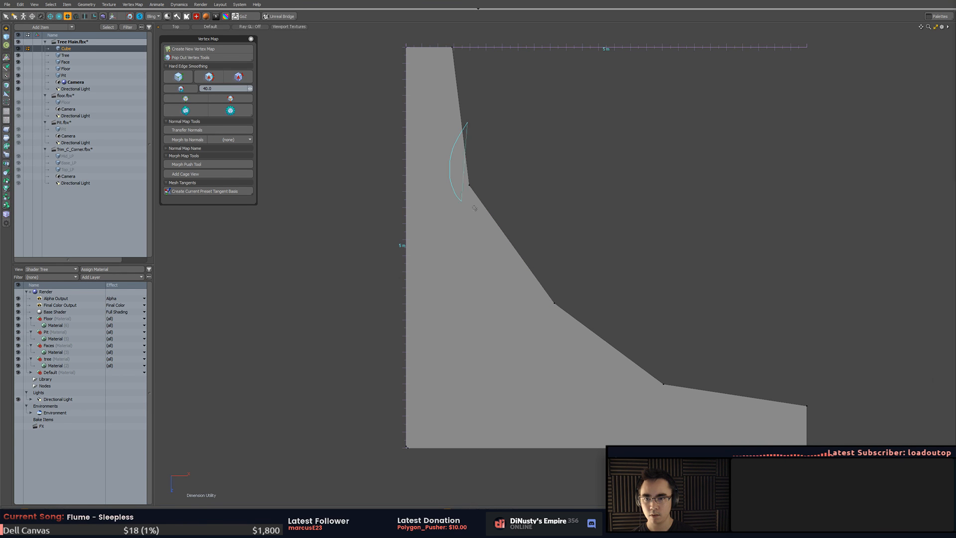
- Bevel the boundary edges of the corner piece's top face
right_drag(475, 209, 495, 201)
key(3)
click(440, 162)
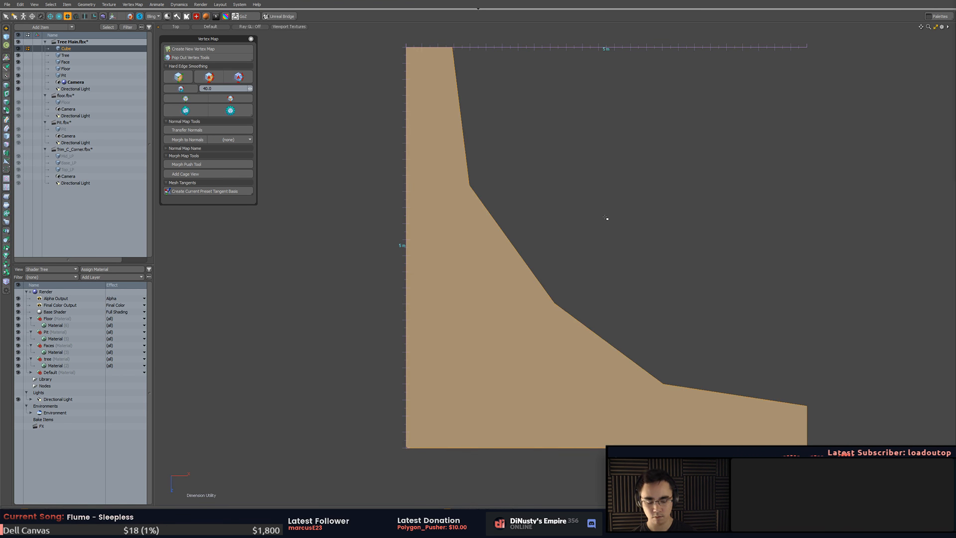
key(KP_Decimal)
alt+drag(606, 218, 775, 132)
key(b)
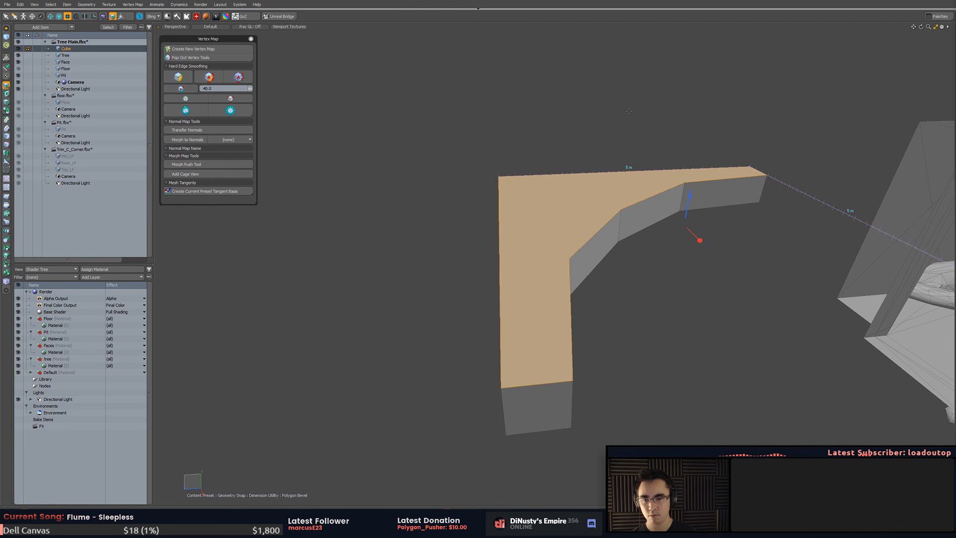
drag(699, 240, 698, 239)
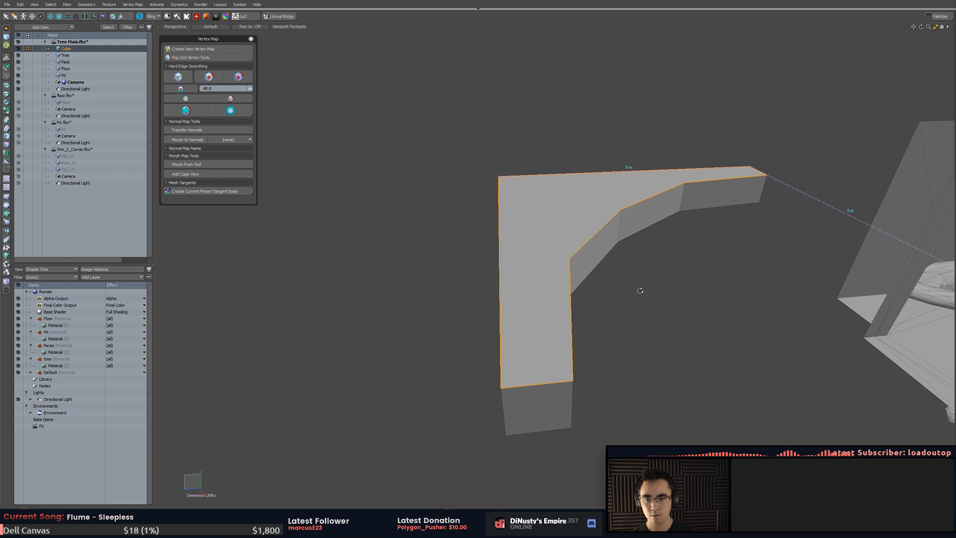
key(b)
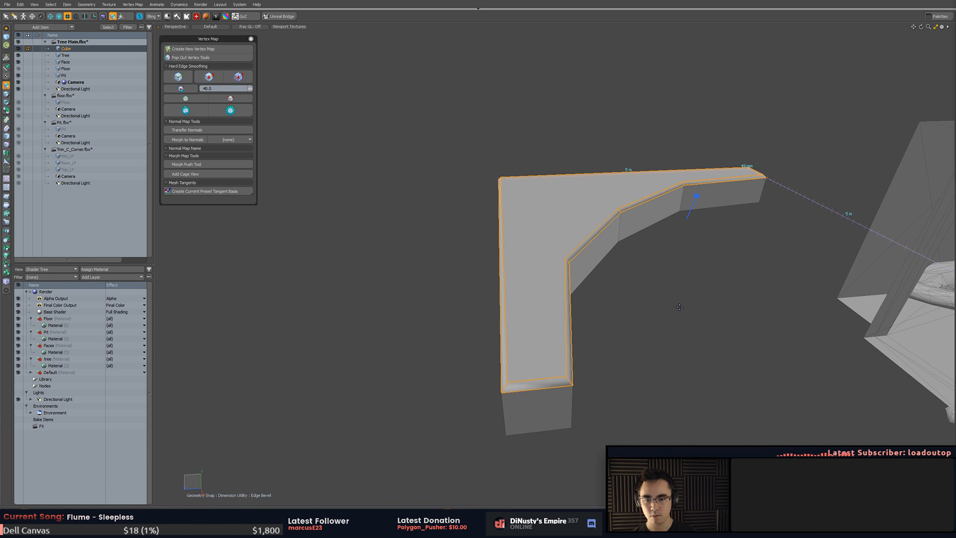
key(space)
key(3)
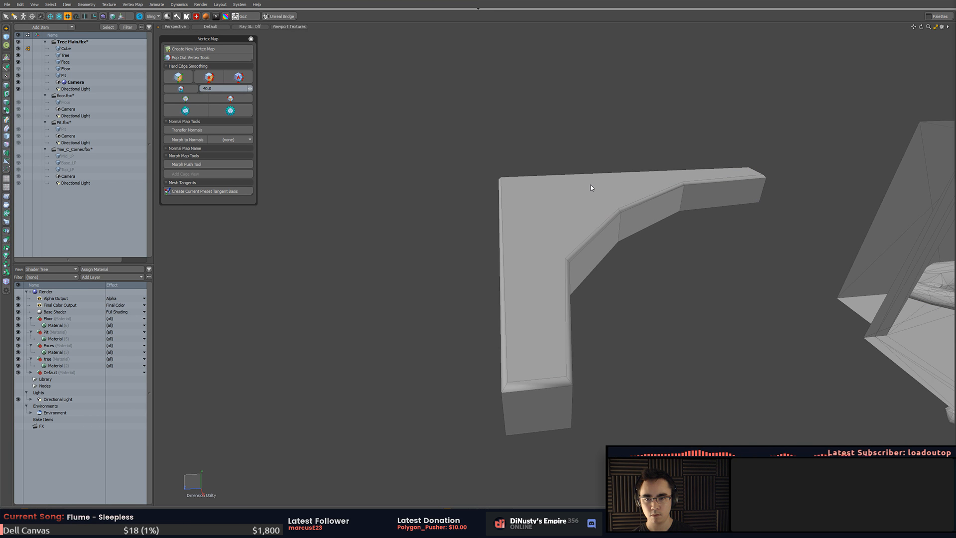
- Snap the bevelled vertices at the outer corner and at the arm's end flush with the corner piece's outer sides
alt+drag(776, 374, 541, 250)
click(544, 282)
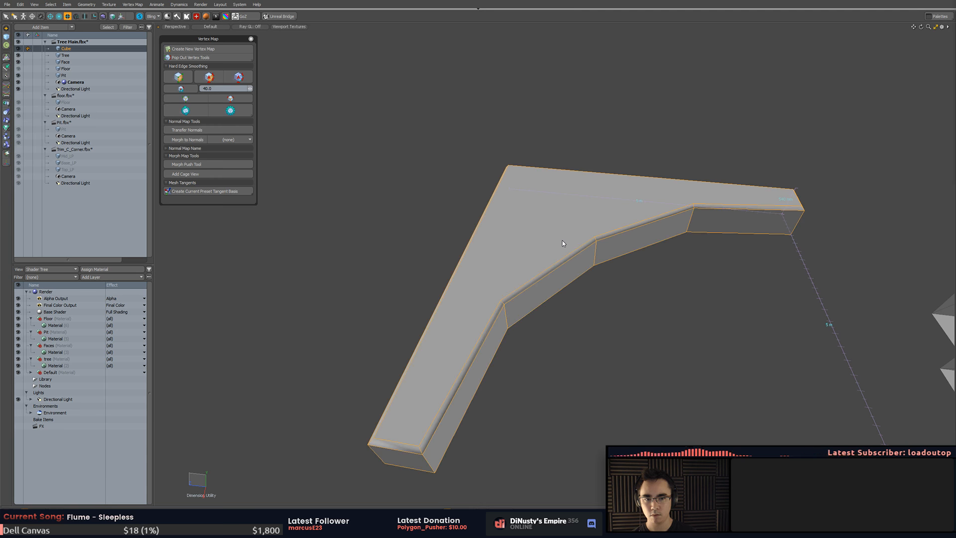
key(Escape)
alt+drag(563, 225, 548, 387)
mouse_move(721, 365)
alt+mouse_down()
mouse_move(619, 373)
mouse_move(657, 380)
mouse_move(770, 251)
mouse_move(775, 178)
mouse_move(622, 229)
mouse_move(429, 262)
mouse_move(572, 216)
mouse_move(616, 184)
alt+mouse_up()
key(1)
right_drag(609, 181, 612, 207)
key(w)
alt+drag(611, 209, 592, 222)
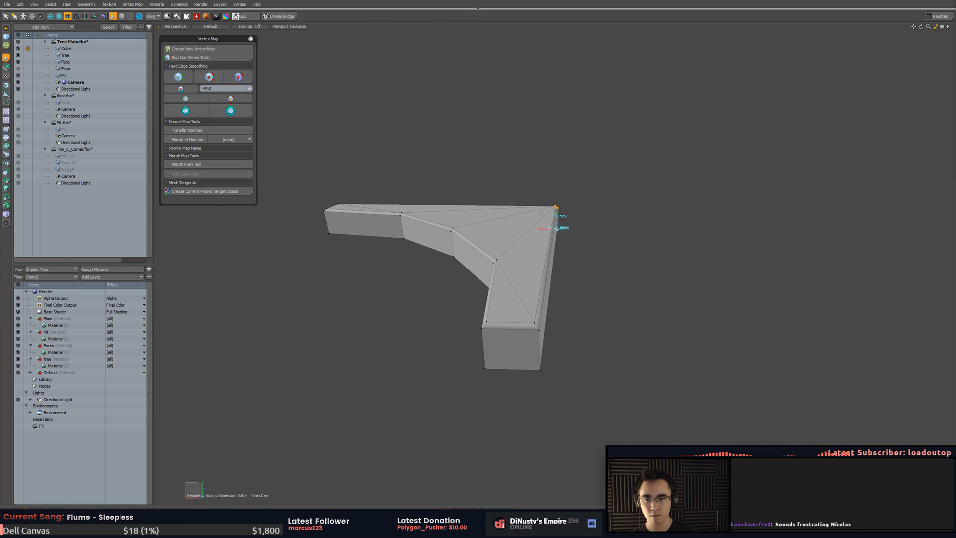
drag(557, 228, 551, 228)
alt+drag(565, 287, 581, 368)
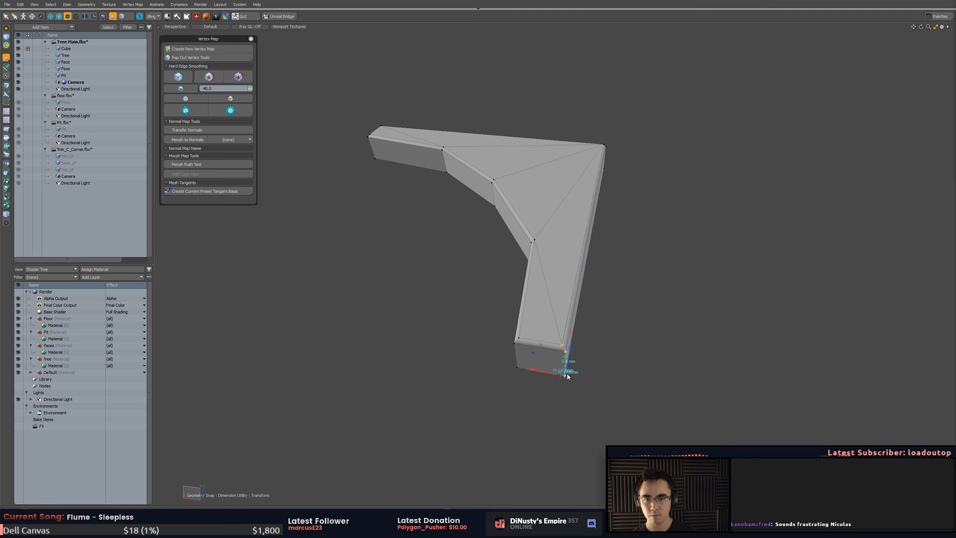
key(Escape)
- Reset the corner piece's shading and apply hard edge smoothing at an angle of 40.0
alt+drag(598, 377, 633, 346)
alt+drag(530, 277, 715, 356)
scroll(660, 410, up, 3)
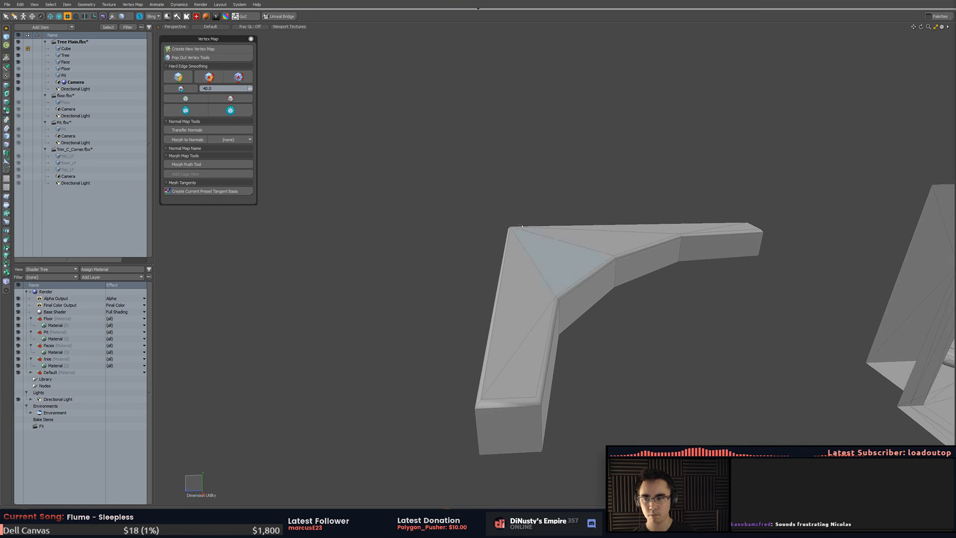
click(200, 114)
alt+drag(451, 259, 539, 290)
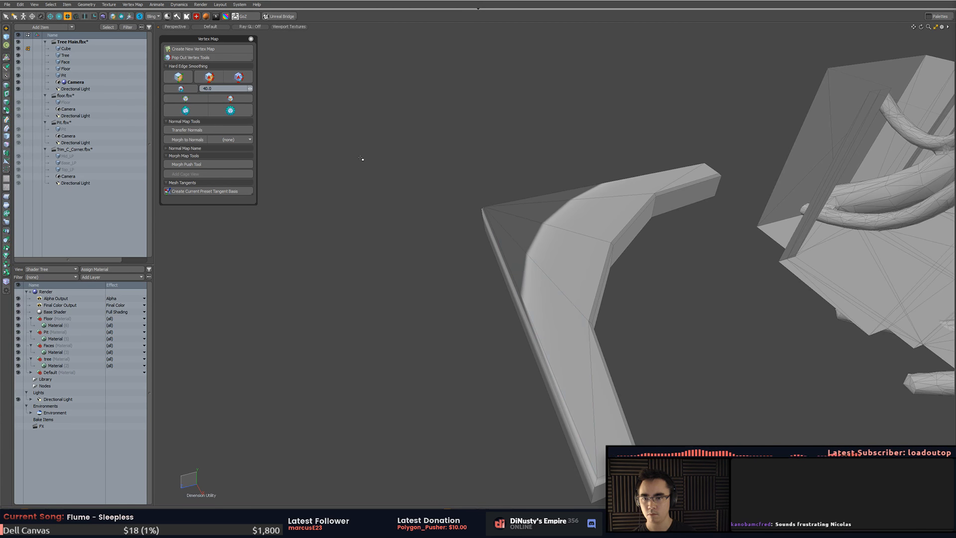
click(184, 91)
alt+drag(449, 171, 477, 196)
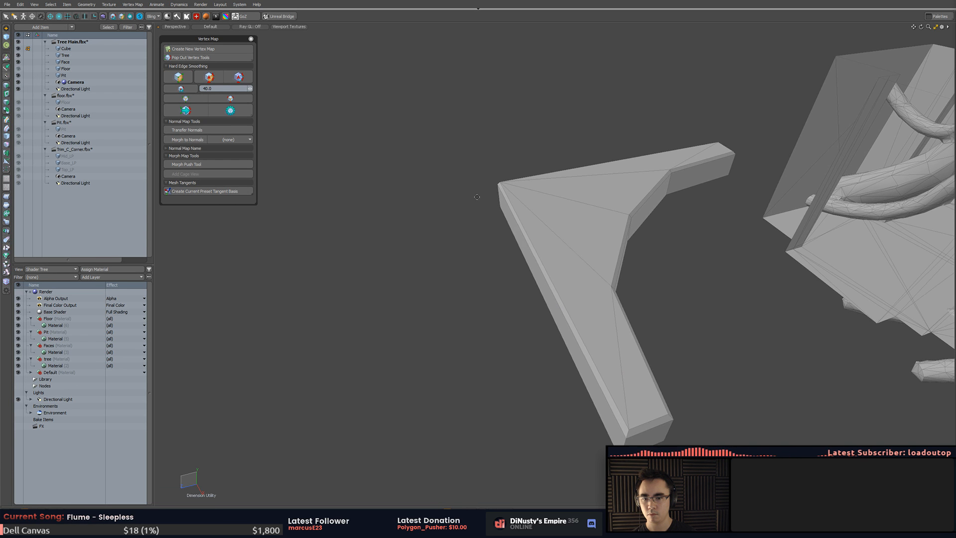
- Try to delete the corner piece's top faces inside the bevel
double_click(576, 338)
alt+drag(675, 354, 588, 300)
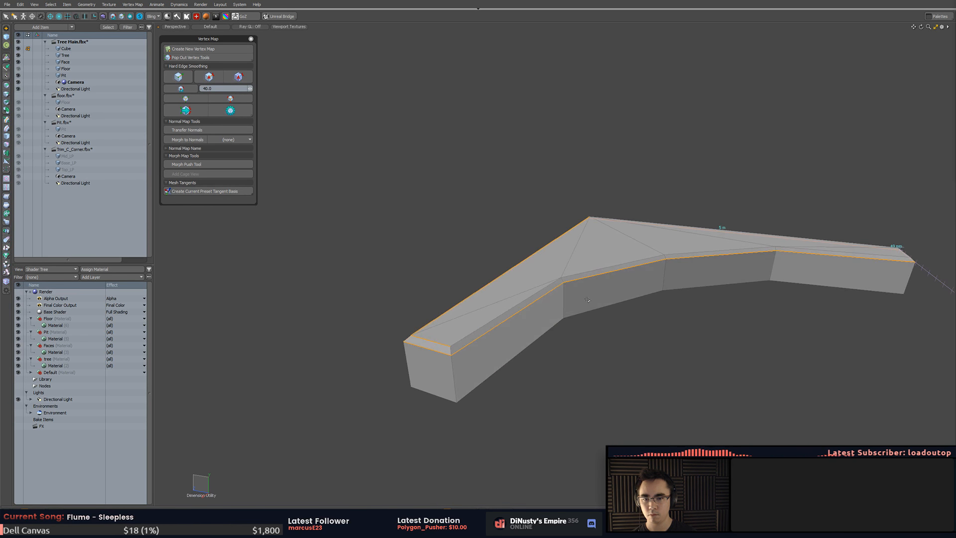
click(579, 273)
key(3)
drag(545, 276, 725, 228)
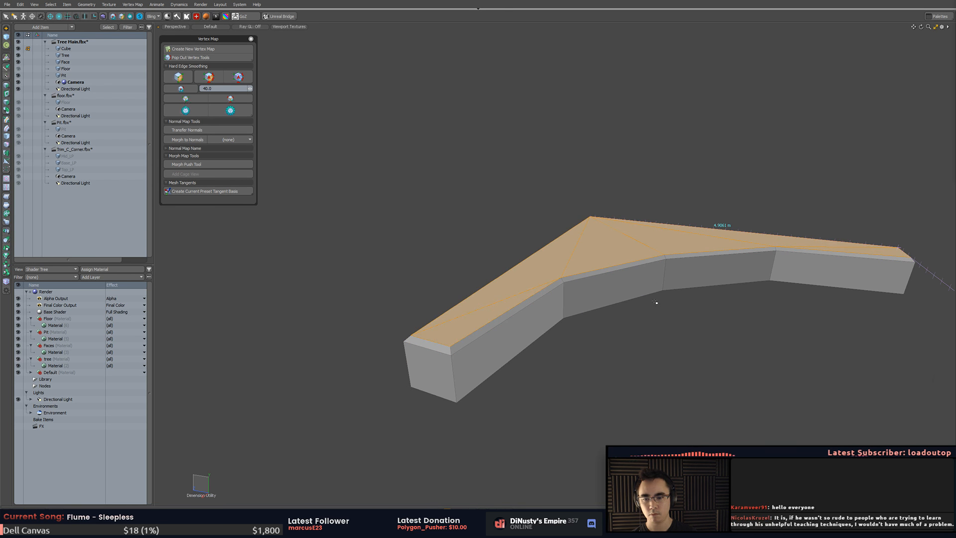
key(Delete)
key(ctrl+z)
key(ctrl+z)
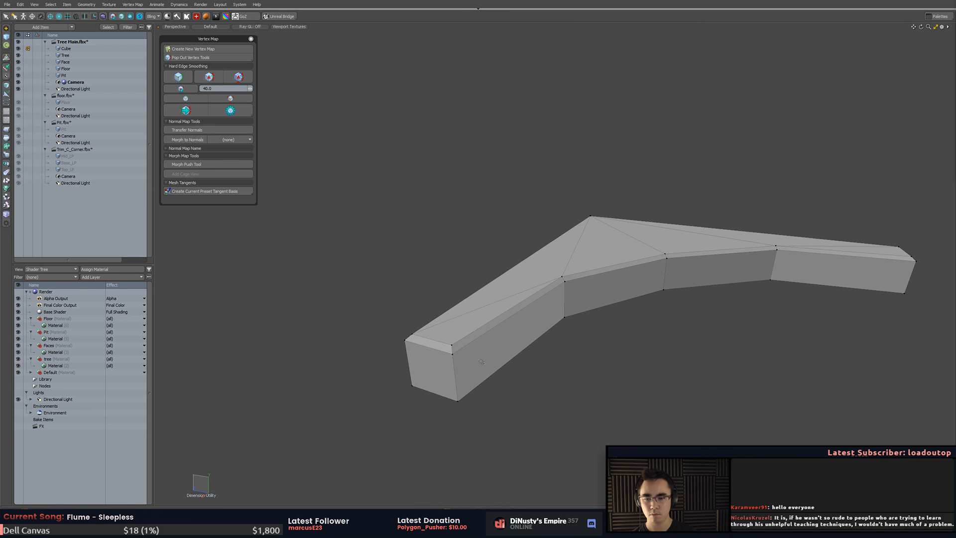
- Soften the lower and upper edge loops bordering the corner piece's top bevel
key(2)
double_click(469, 345)
click(178, 77)
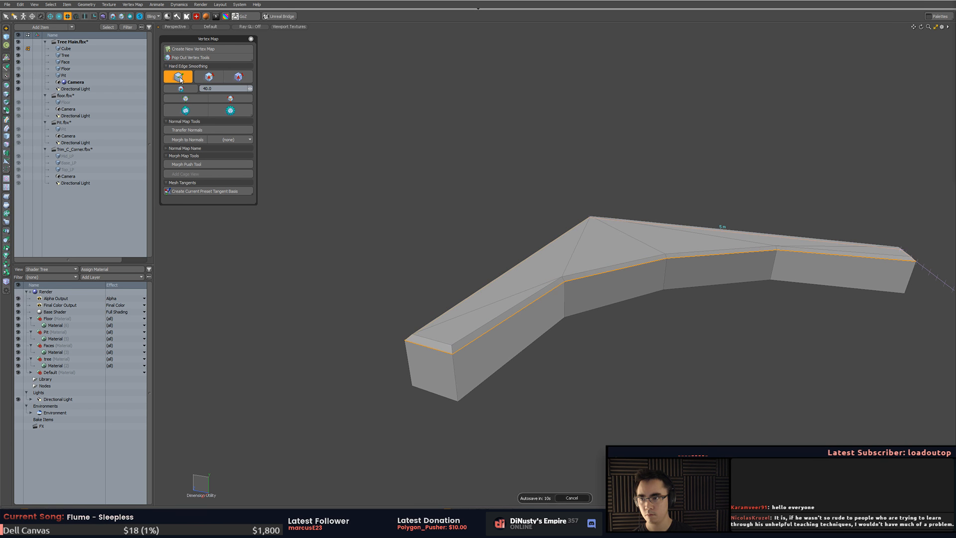
shift+click(597, 271)
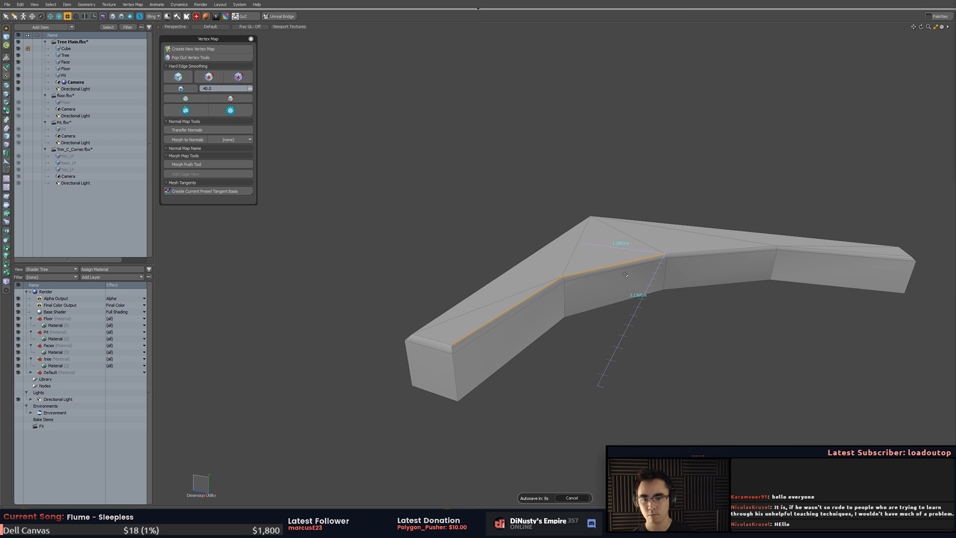
shift+click(687, 254)
shift+click(813, 250)
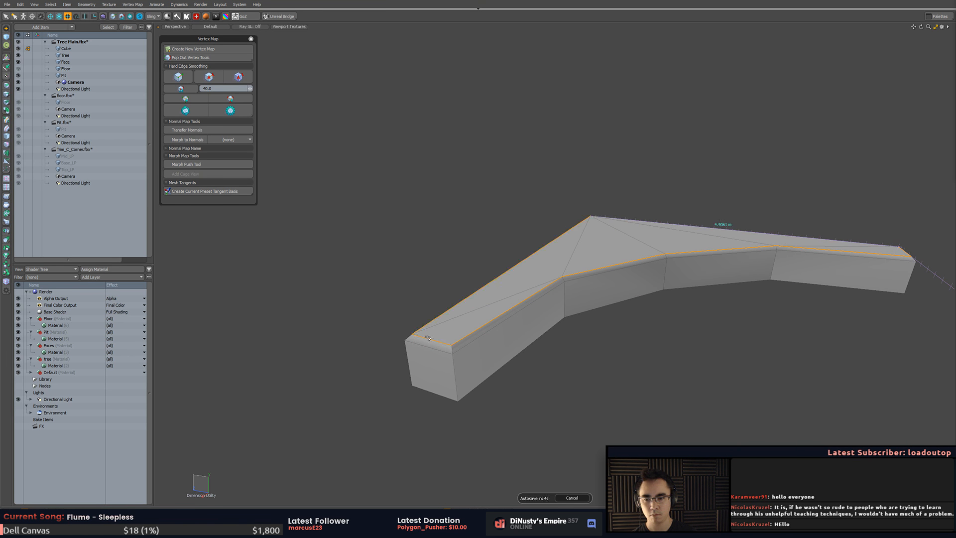
click(182, 78)
- Bring the hidden slab pieces back into view and check the curved stone strip's end by selecting its faces
mouse_move(433, 179)
alt+mouse_down()
mouse_move(541, 236)
mouse_move(538, 261)
mouse_move(567, 339)
mouse_move(553, 334)
mouse_move(508, 367)
mouse_move(572, 329)
mouse_move(617, 344)
mouse_move(569, 363)
mouse_move(592, 358)
alt+mouse_up()
click(586, 311)
key(3)
shift+click(551, 362)
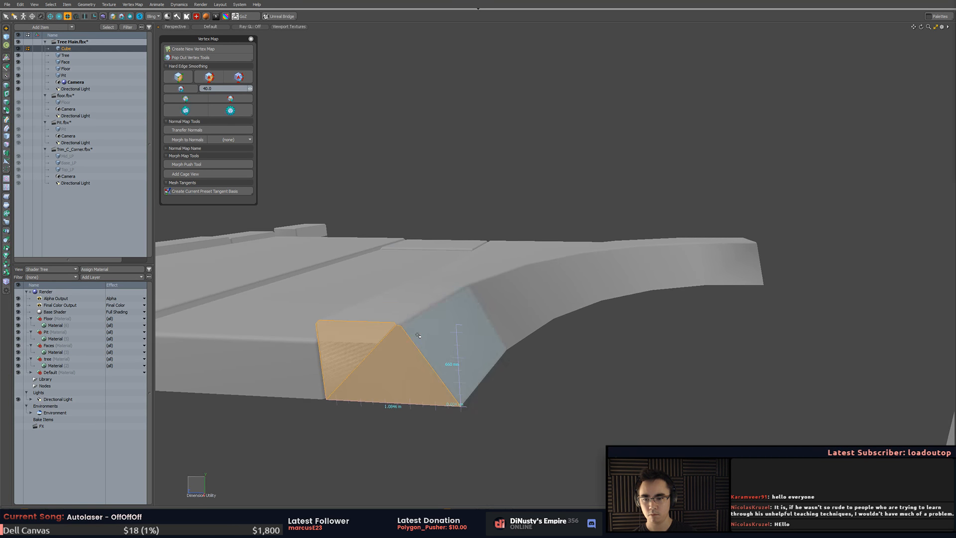
shift+drag(445, 332, 392, 324)
double_click(400, 328)
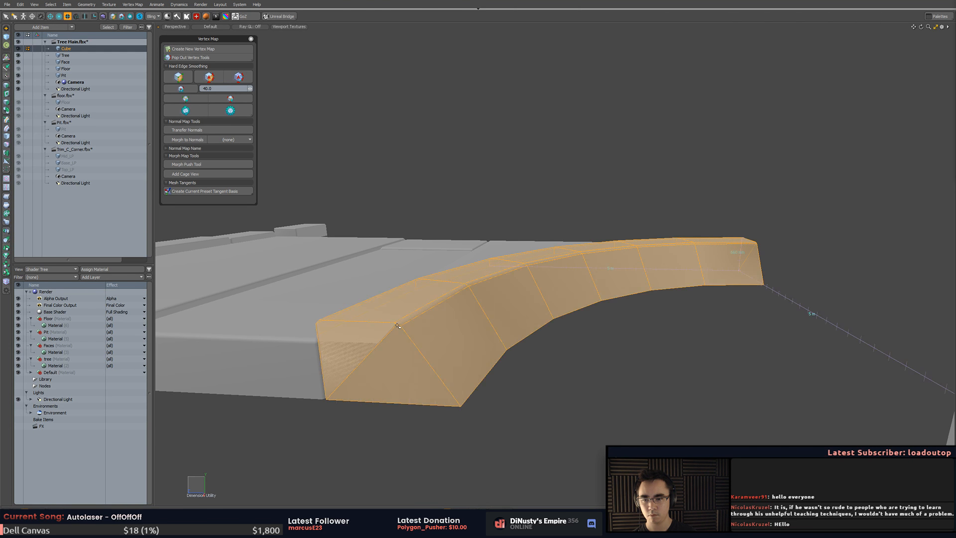
click(398, 325)
key(Escape)
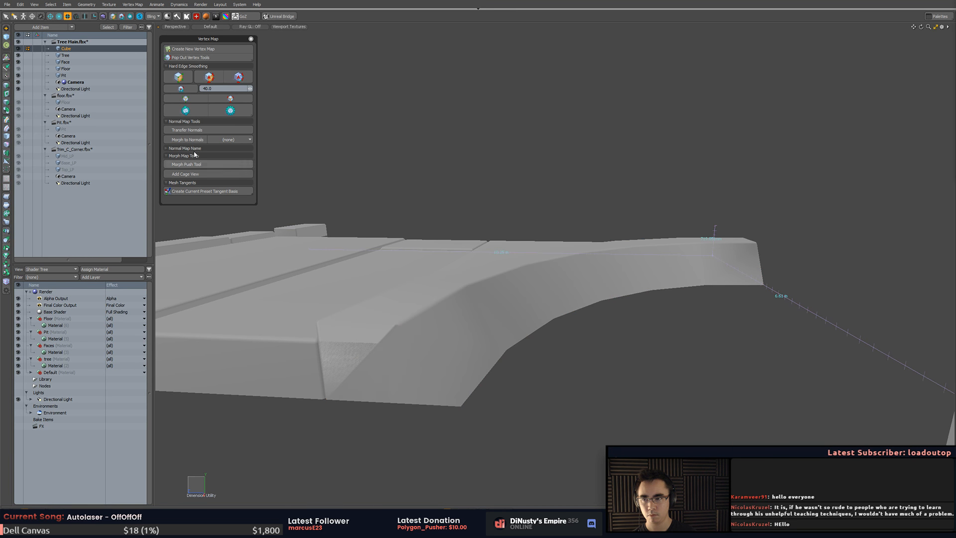
- Try to apply hard edge smoothing at 40.0 to all the slab's pieces at once
click(185, 114)
click(189, 90)
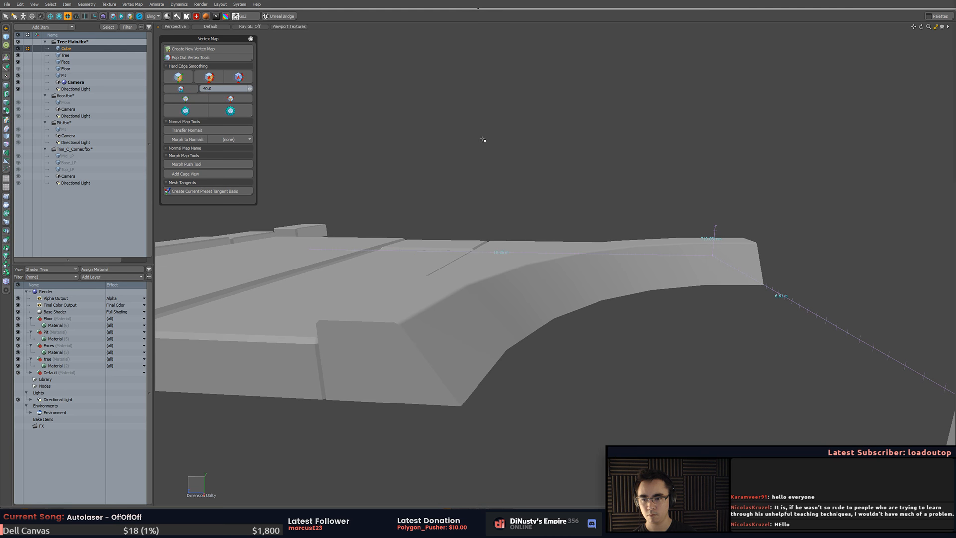
mouse_move(485, 141)
alt+mouse_down()
mouse_move(536, 226)
mouse_move(613, 214)
mouse_move(561, 223)
alt+mouse_up()
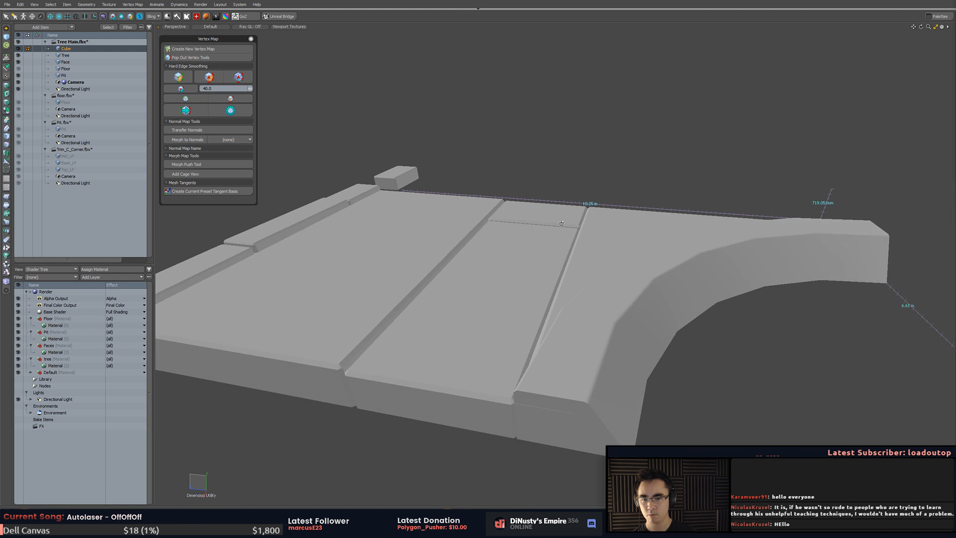
- Apply hard edge smoothing at 40.0 to the curved stone strip alone
key(3)
double_click(627, 329)
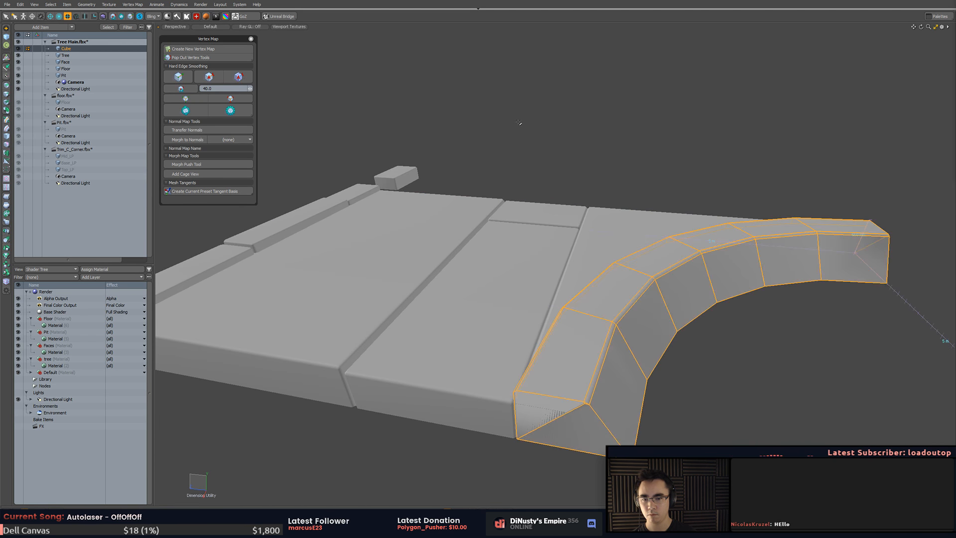
click(187, 91)
key(5)
mouse_move(603, 158)
alt+mouse_down()
mouse_move(582, 161)
mouse_move(533, 239)
mouse_move(492, 269)
alt+mouse_up()
- Soften the two edge loops bordering the bevel along the curved stone strip
key(2)
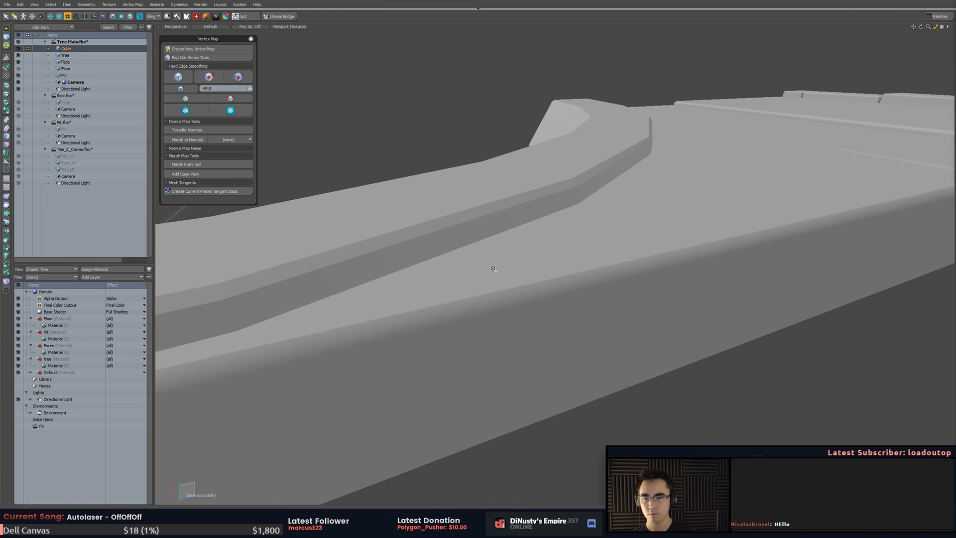
key(l)
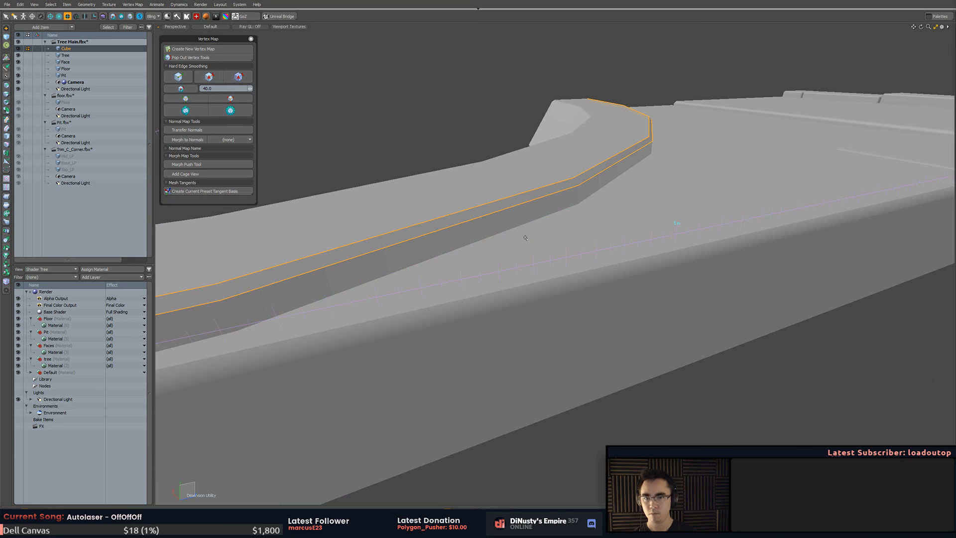
click(184, 79)
click(413, 120)
mouse_move(413, 120)
alt+mouse_down()
mouse_move(518, 176)
mouse_move(562, 217)
mouse_move(523, 269)
mouse_move(533, 268)
mouse_move(525, 303)
mouse_move(538, 252)
mouse_move(553, 254)
mouse_move(531, 254)
alt+mouse_up()
alt+drag(531, 253, 609, 276)
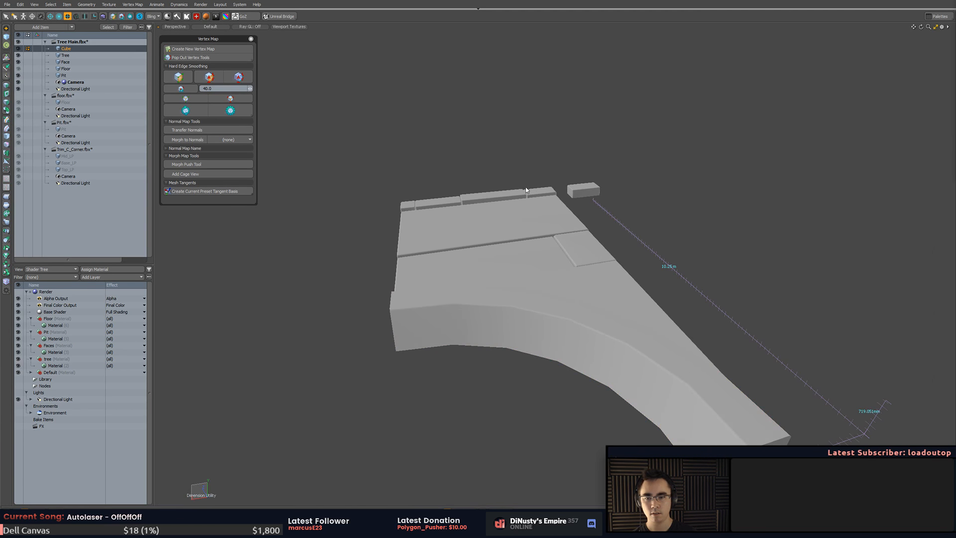
- Bevel the boundary edges of the underside faces on the loose block and the row of blocks along the slab's edge
click(614, 201)
click(589, 190)
key(3)
double_click(590, 190)
key(shift+a)
mouse_move(604, 188)
alt+mouse_down()
mouse_move(725, 307)
mouse_move(514, 207)
mouse_move(475, 241)
mouse_move(541, 211)
mouse_move(588, 239)
alt+mouse_up()
click(723, 306)
click(514, 207)
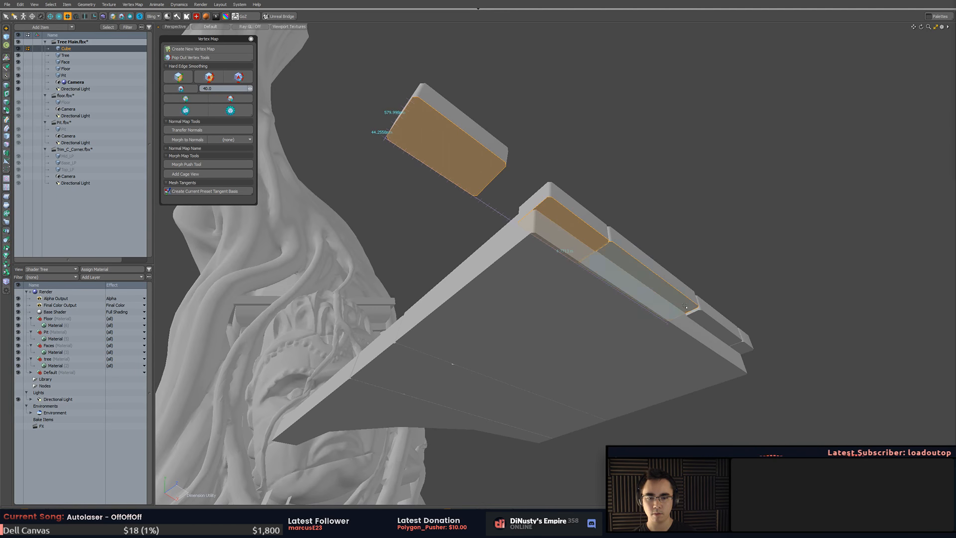
shift+drag(686, 307, 752, 357)
alt+drag(696, 321, 694, 279)
key(alt+2)
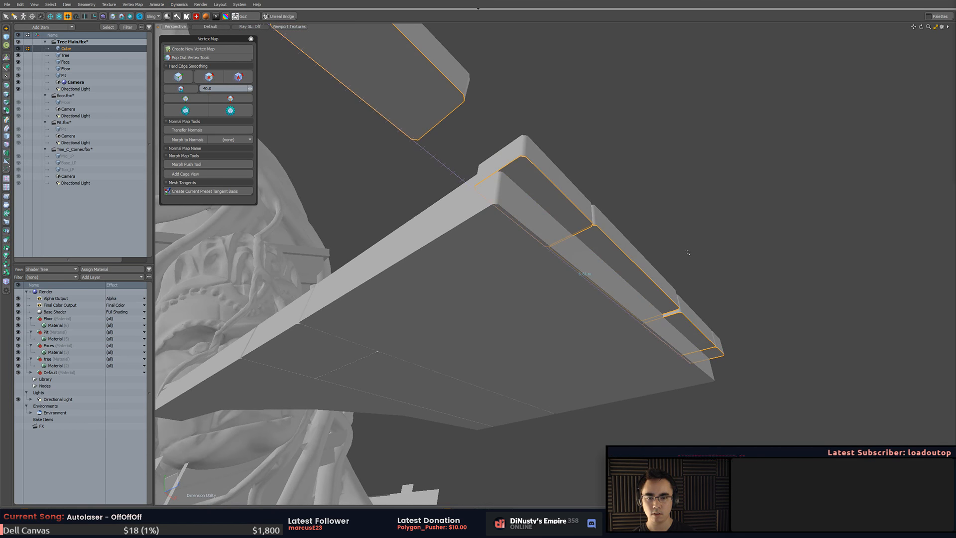
key(b)
mouse_move(689, 229)
mouse_down()
mouse_move(655, 279)
mouse_move(725, 314)
mouse_move(821, 271)
mouse_up()
key(q)
- Try to rotate the row of blocks along the slab's edge
click(695, 226)
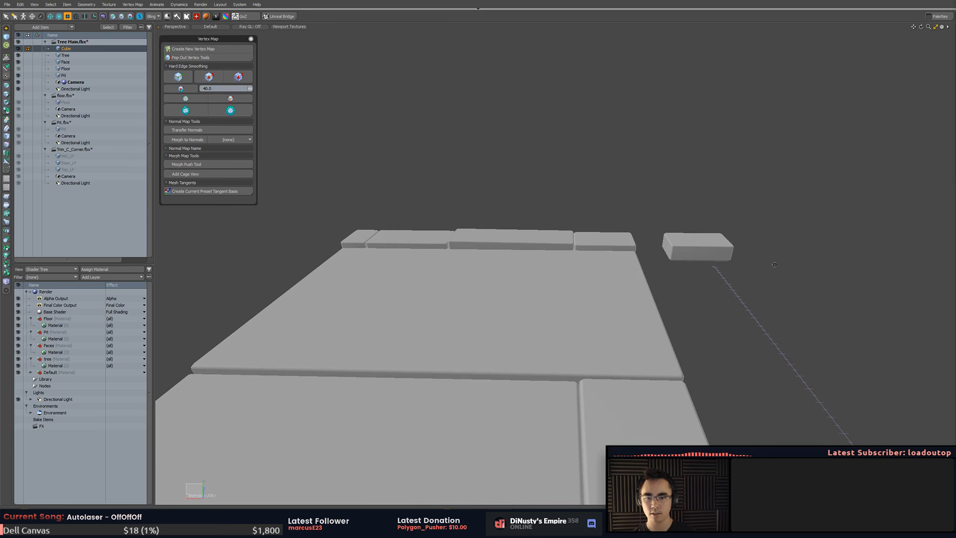
double_click(539, 234)
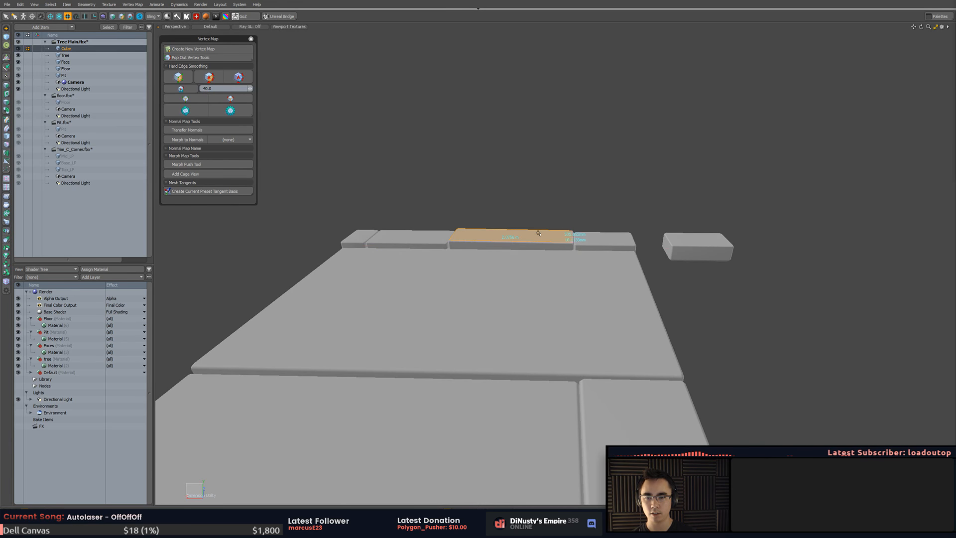
shift+double_click(351, 232)
key(e)
drag(496, 217, 487, 286)
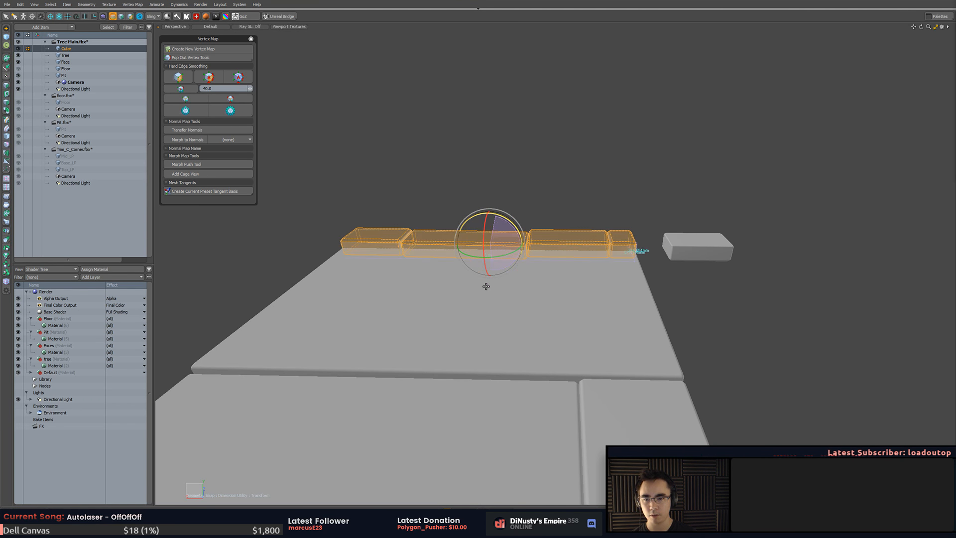
key(ctrl+z)
key(q)
- Isolate the curved corner strip by hiding the slab's other pieces
click(593, 146)
alt+drag(592, 147, 608, 192)
click(542, 123)
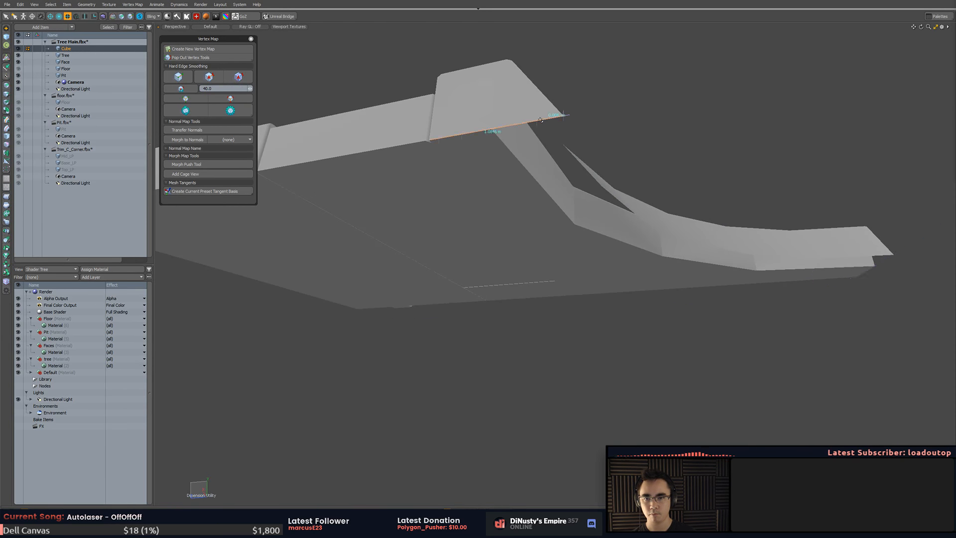
alt+drag(540, 120, 501, 143)
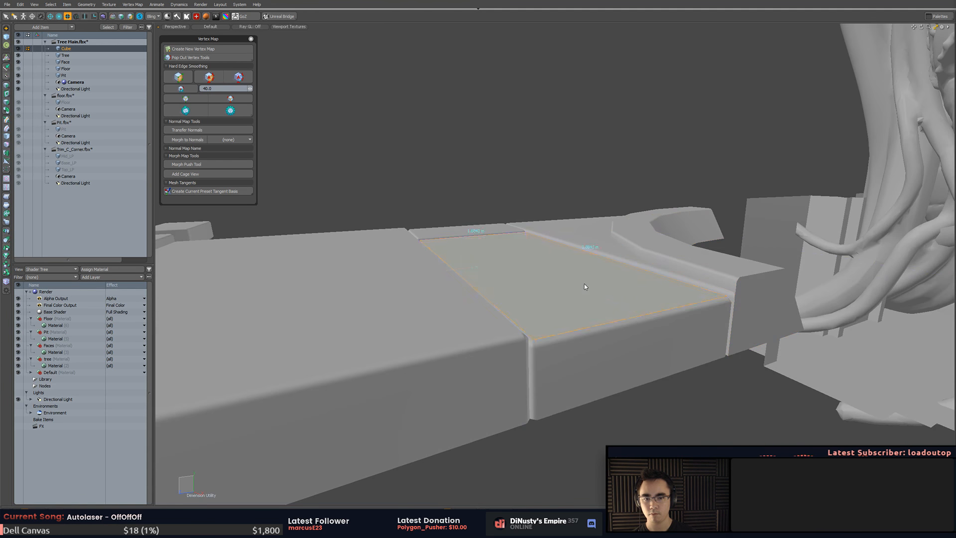
double_click(587, 284)
key(Delete)
double_click(600, 226)
click(655, 232)
double_click(656, 231)
key(shift+h)
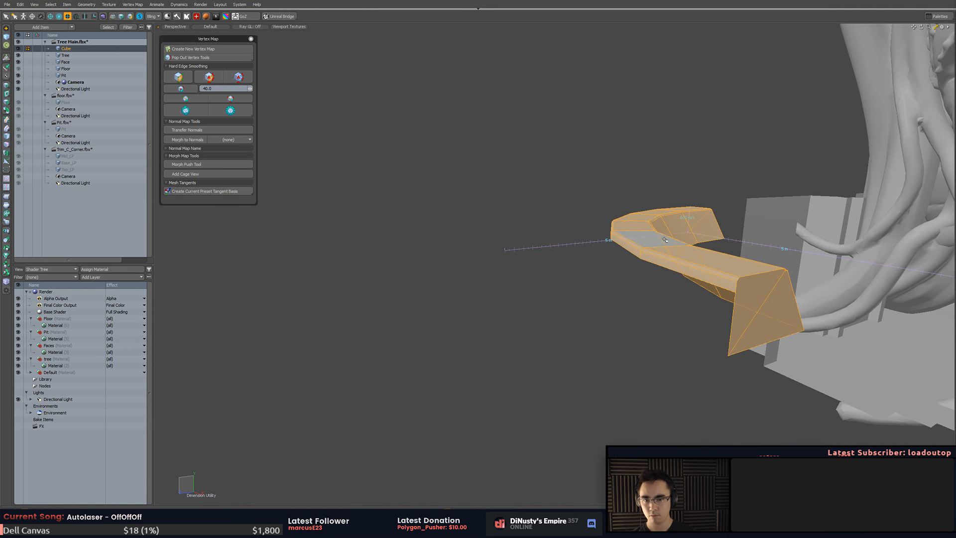
- Extend the curved strip's outer lower edges straight down to its base to form an outer wall
mouse_move(656, 231)
alt+mouse_down()
mouse_move(600, 170)
mouse_move(615, 240)
mouse_move(606, 255)
mouse_move(676, 243)
mouse_move(655, 236)
alt+mouse_up()
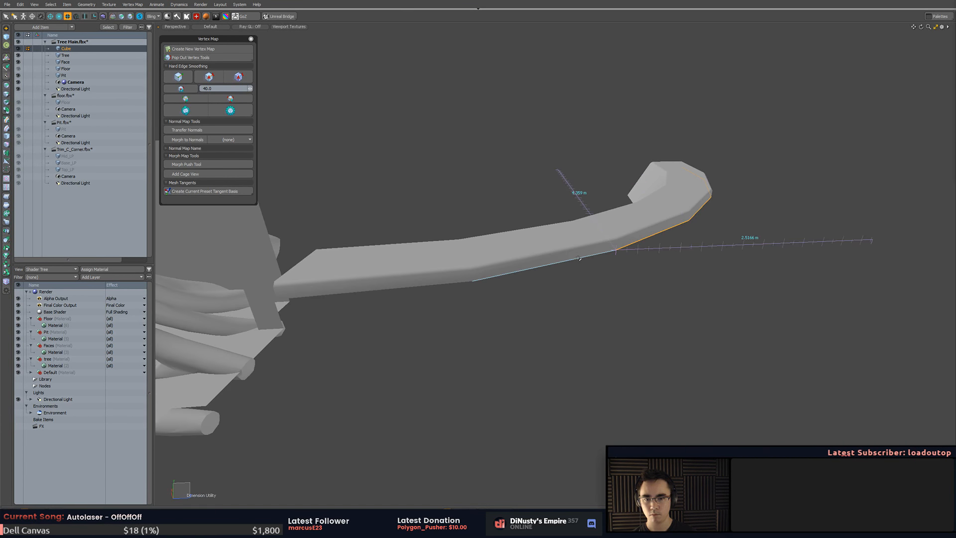
alt+drag(579, 258, 561, 279)
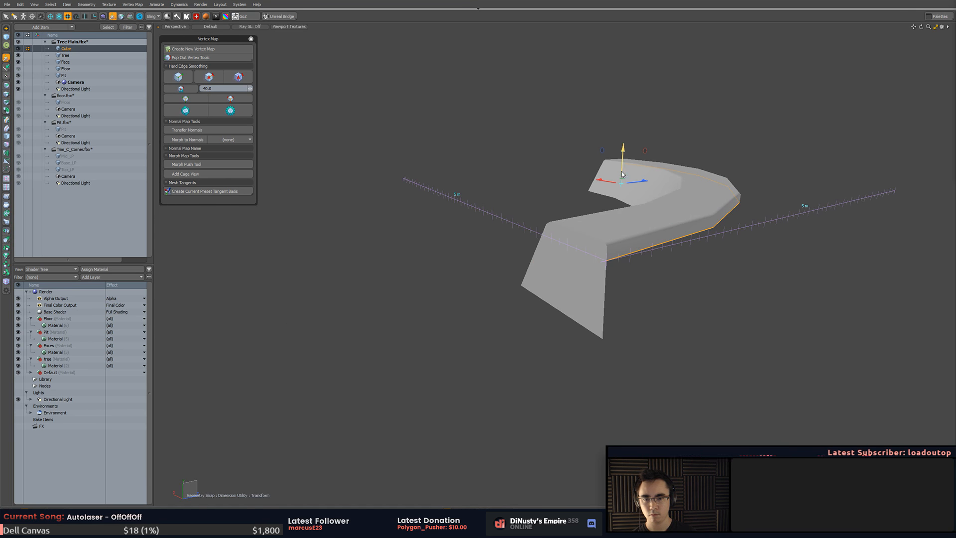
drag(623, 148, 621, 185)
key(3)
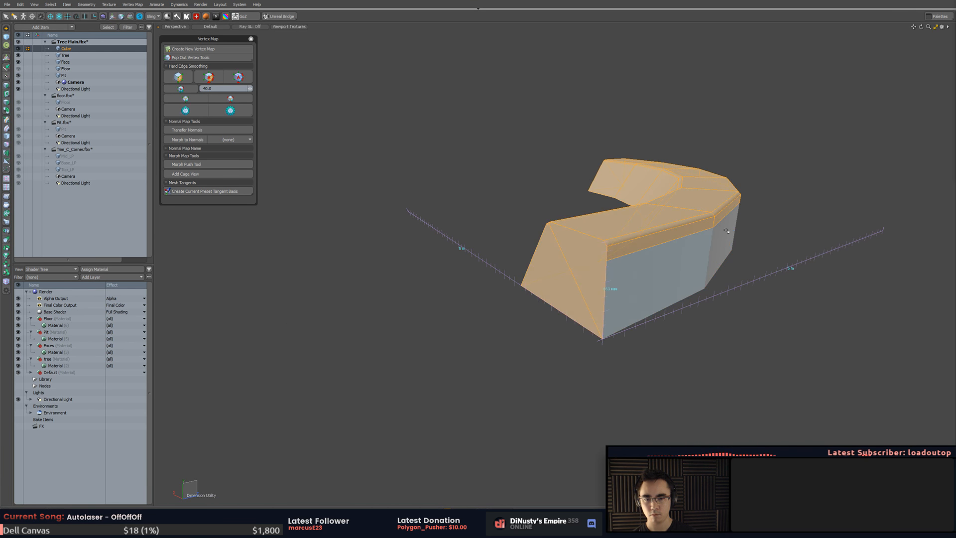
- Remove the leftover edge loop running lengthwise across the strip's outer wall
key(2)
alt+drag(665, 241, 617, 240)
click(603, 230)
double_click(603, 230)
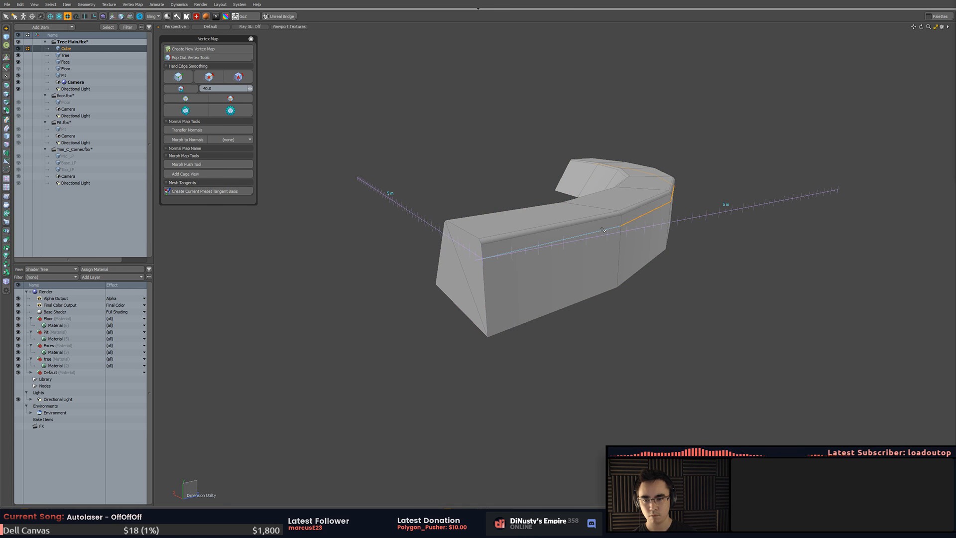
key(BackSpace)
- Merge the overlapping vertices across the whole curved strip
key(3)
double_click(583, 263)
key(alt+1)
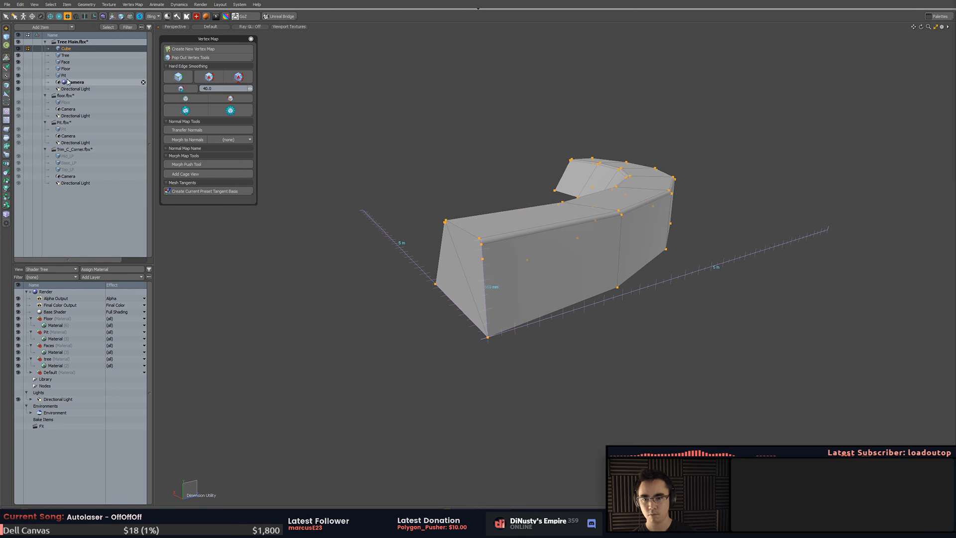
click(7, 103)
mouse_move(493, 216)
alt+mouse_down()
mouse_move(456, 167)
mouse_move(540, 104)
mouse_move(582, 87)
mouse_move(523, 119)
alt+mouse_up()
click(186, 110)
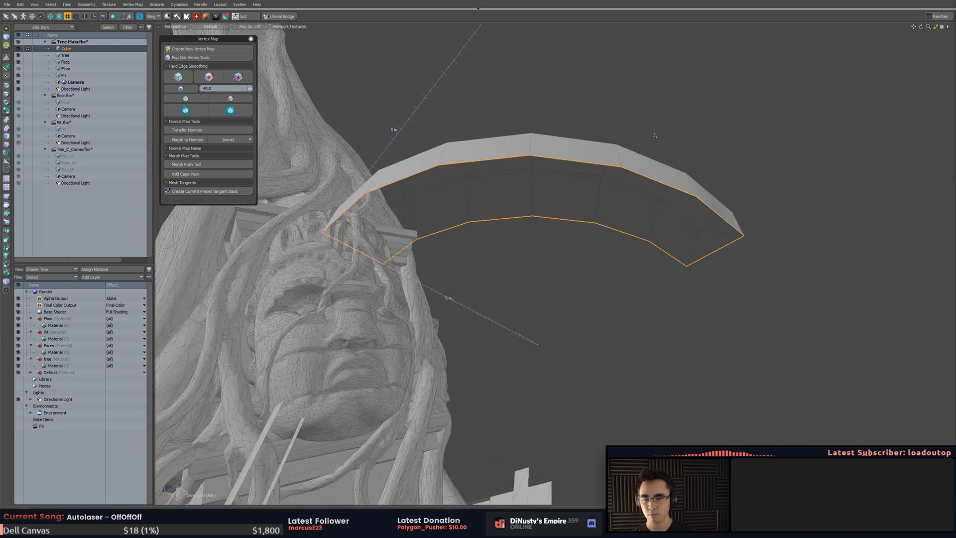
- Bridge the inner and outer bottom edges of the curved strip to close its underside
alt+drag(751, 258, 518, 139)
key(b)
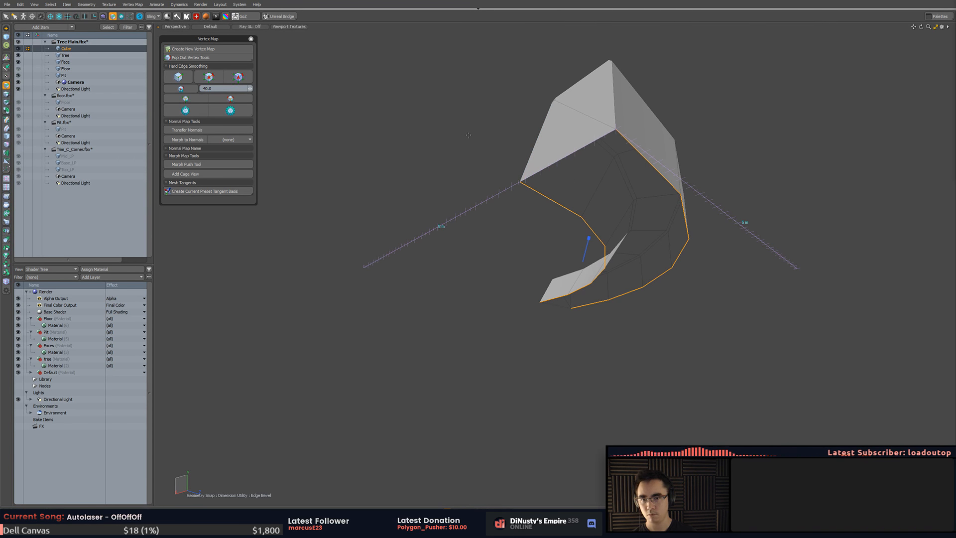
key(q)
click(6, 111)
key(q)
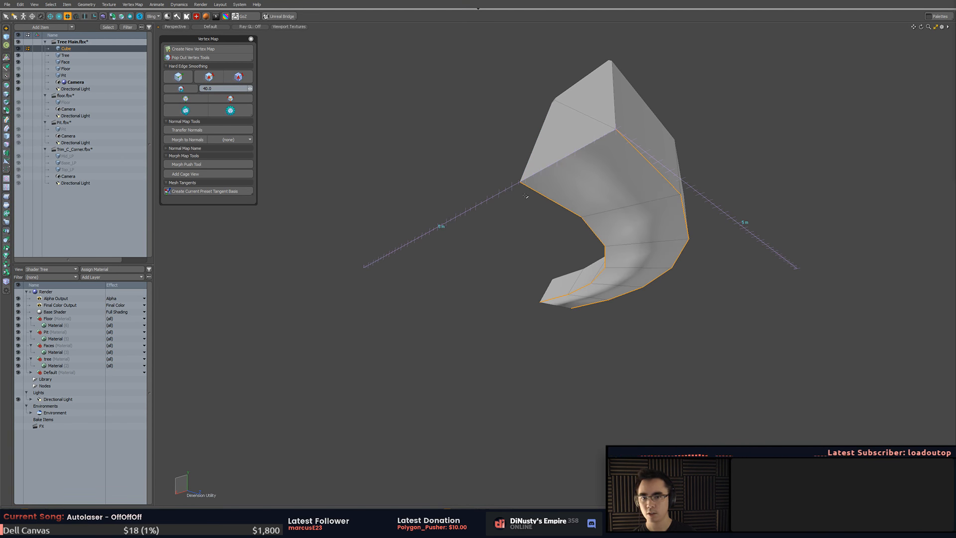
- Correct the shading of all the strip's new underside faces with the hard edge smoothing tools
alt+drag(525, 196, 667, 199)
key(3)
click(531, 185)
mouse_move(735, 274)
shift+mouse_down()
mouse_move(438, 200)
mouse_move(374, 213)
shift+mouse_up()
alt+drag(374, 213, 382, 179)
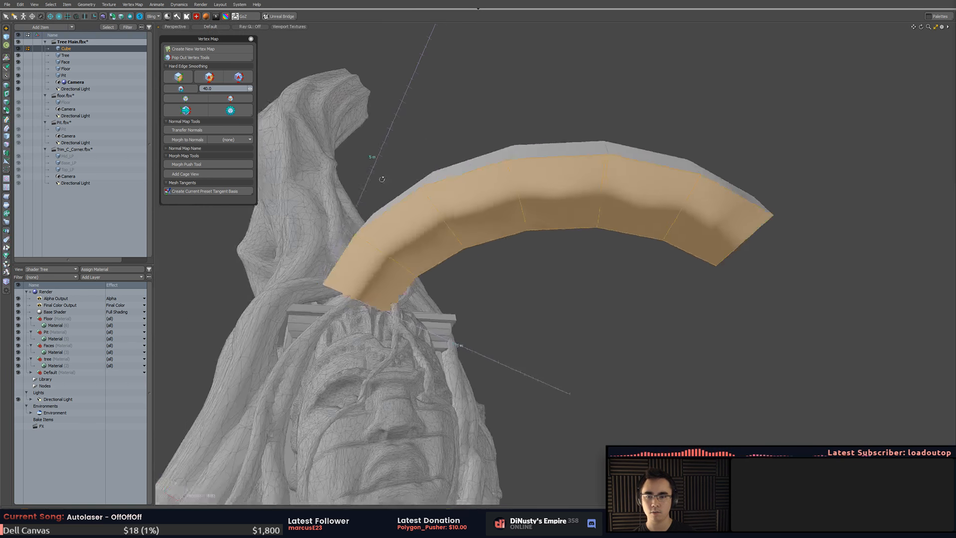
click(210, 77)
- Bevel the strip's underside faces slightly downward to form a thin band along the base
click(502, 121)
alt+drag(501, 122, 620, 254)
key(b)
drag(623, 299, 623, 306)
key(space)
- Bevel the faces of the thin band along the strip's inner side
drag(544, 278, 572, 277)
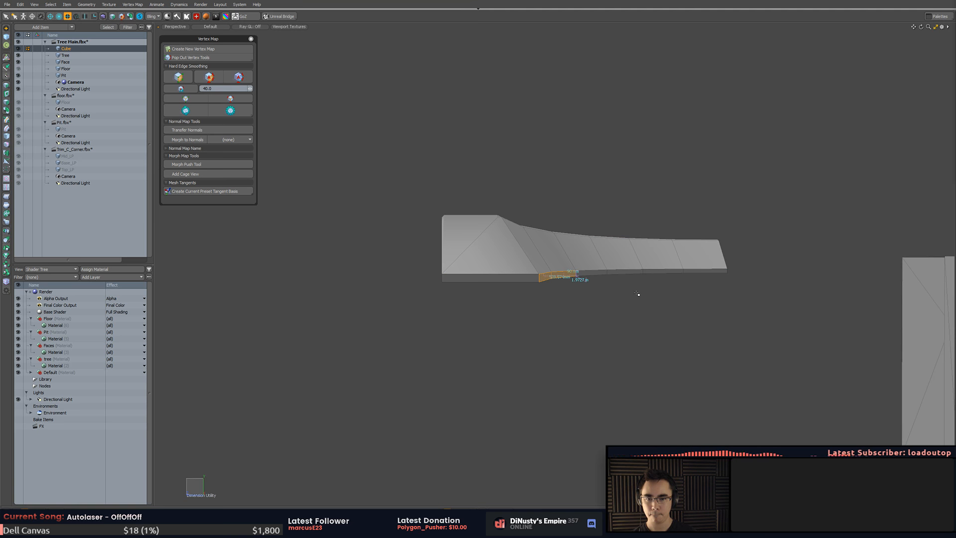
mouse_move(637, 294)
mouse_down()
mouse_move(667, 294)
mouse_move(670, 260)
mouse_move(609, 315)
mouse_move(548, 334)
mouse_up()
key(b)
key(space)
- Reposition the lower inner corner vertices at both ends of the curved strip
key(1)
click(513, 326)
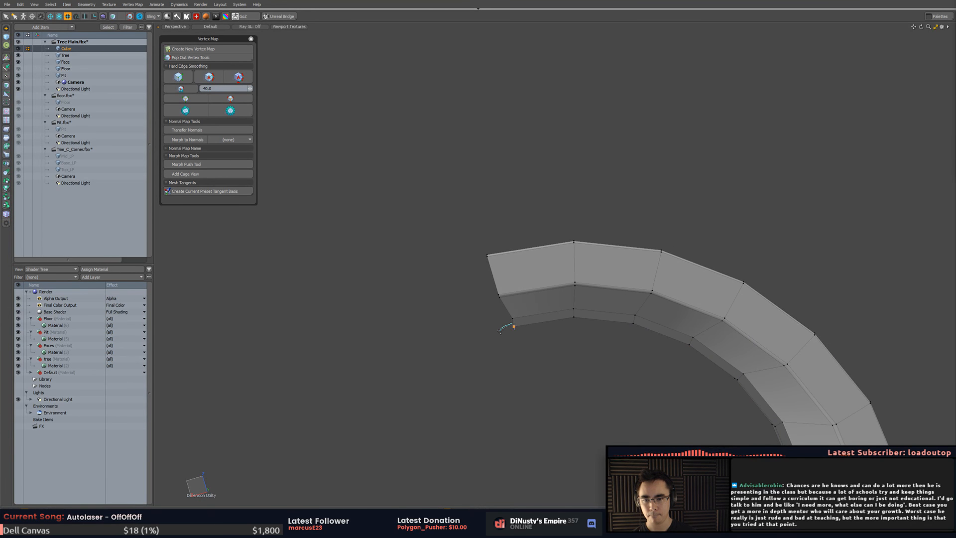
key(w)
alt+drag(515, 314, 556, 273)
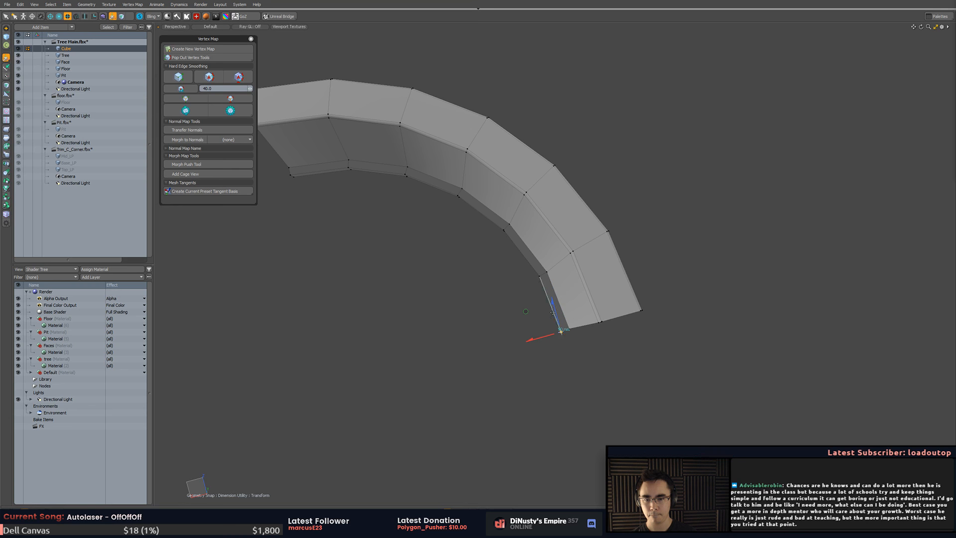
mouse_move(556, 315)
mouse_down()
mouse_move(551, 352)
mouse_move(655, 111)
mouse_move(642, 149)
mouse_up()
key(space)
key(Escape)
- Try to bevel the crosswise edge loops of the curved strip by 292 mm, testing a round level of 1
key(2)
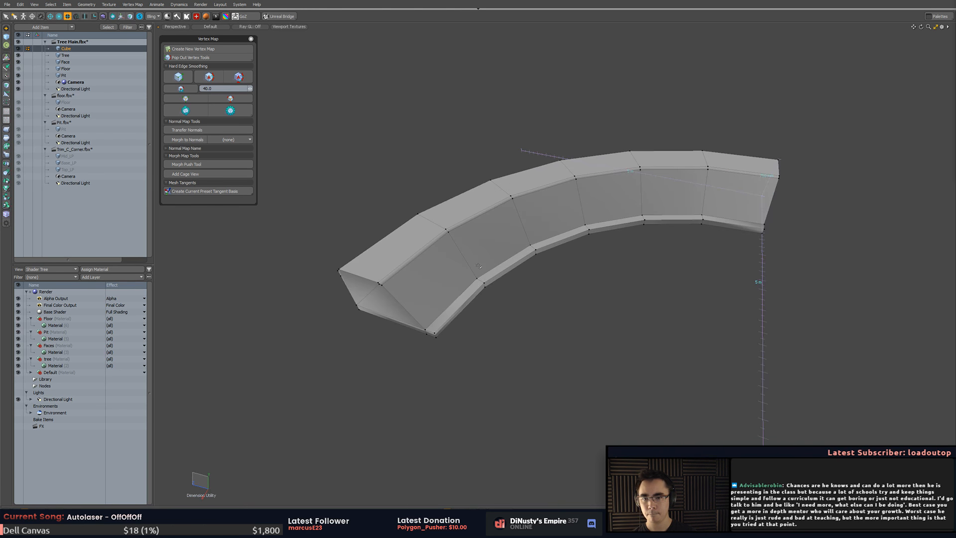
drag(449, 261, 715, 193)
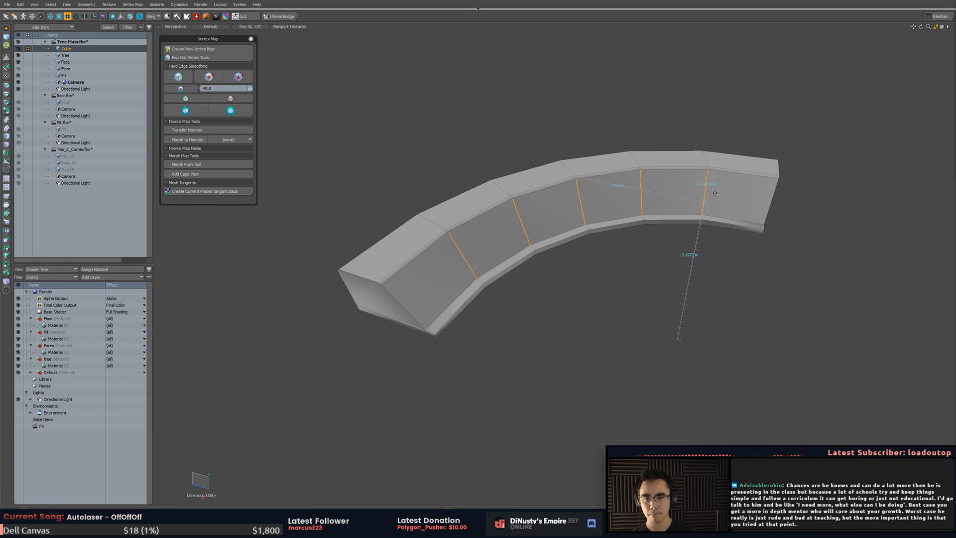
key(l)
key(grave)
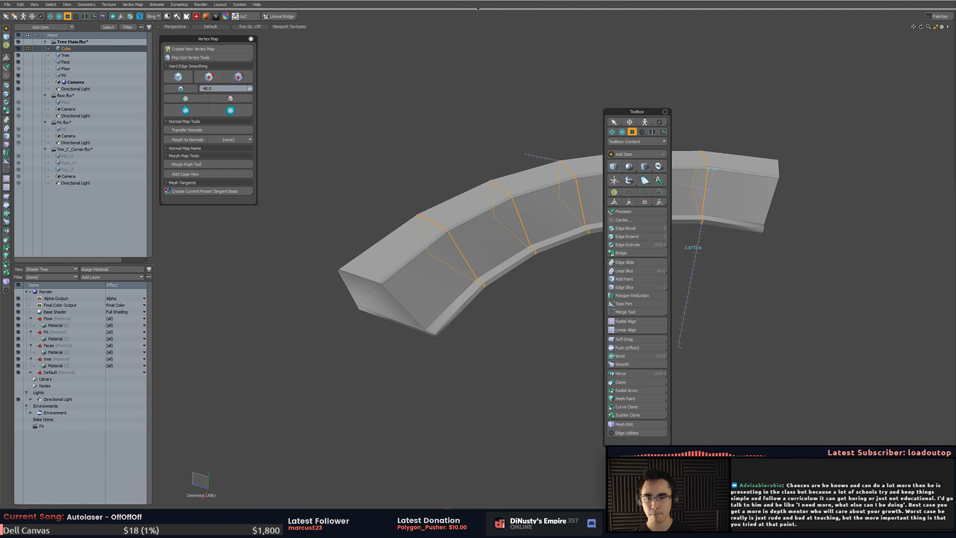
click(626, 228)
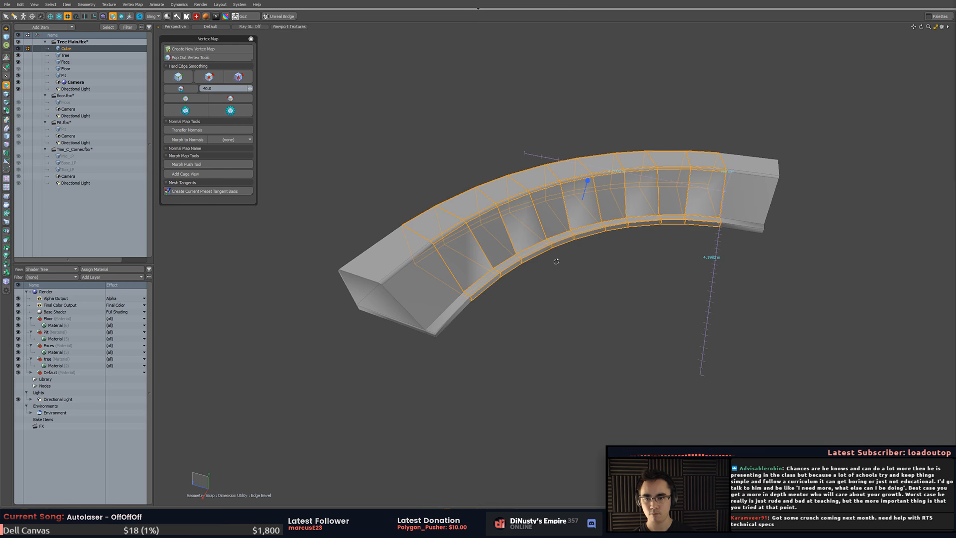
alt+drag(556, 261, 345, 269)
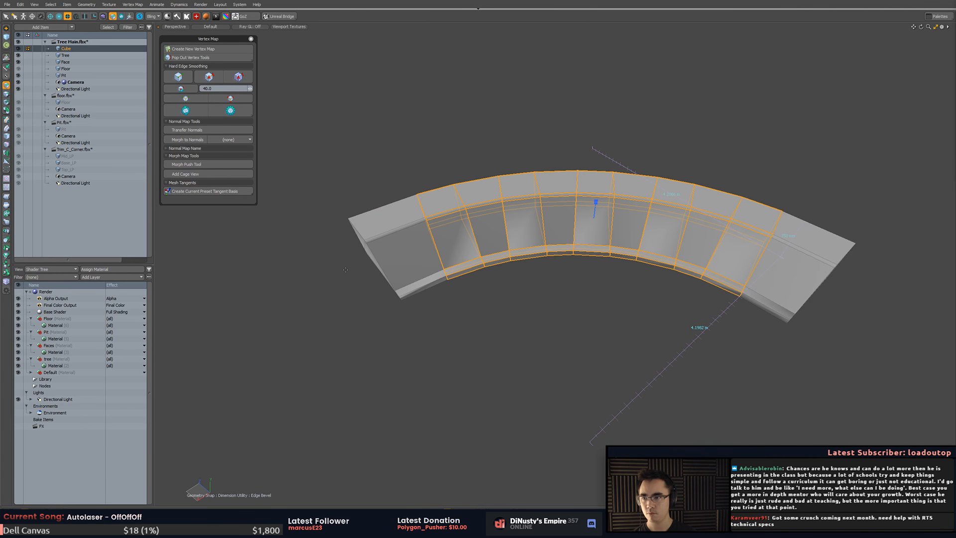
key(k)
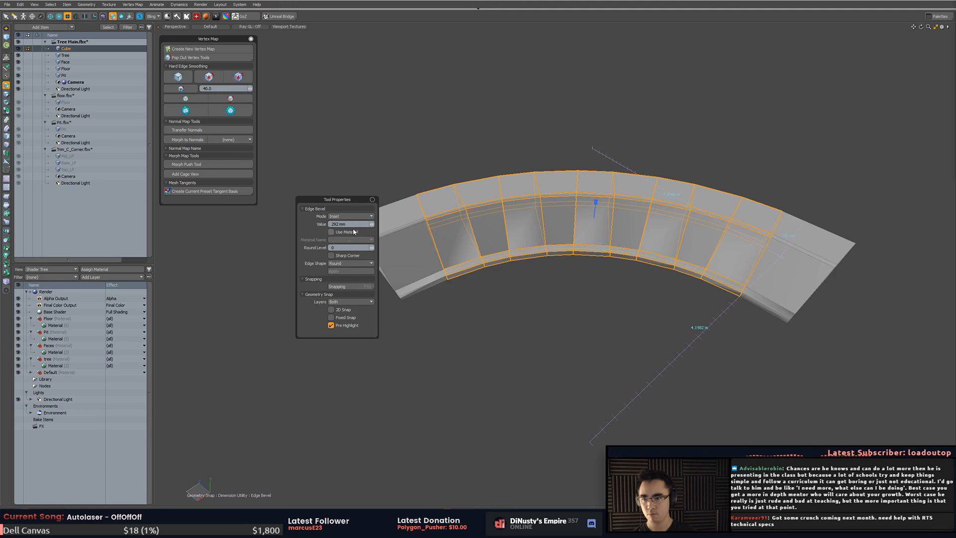
click(373, 248)
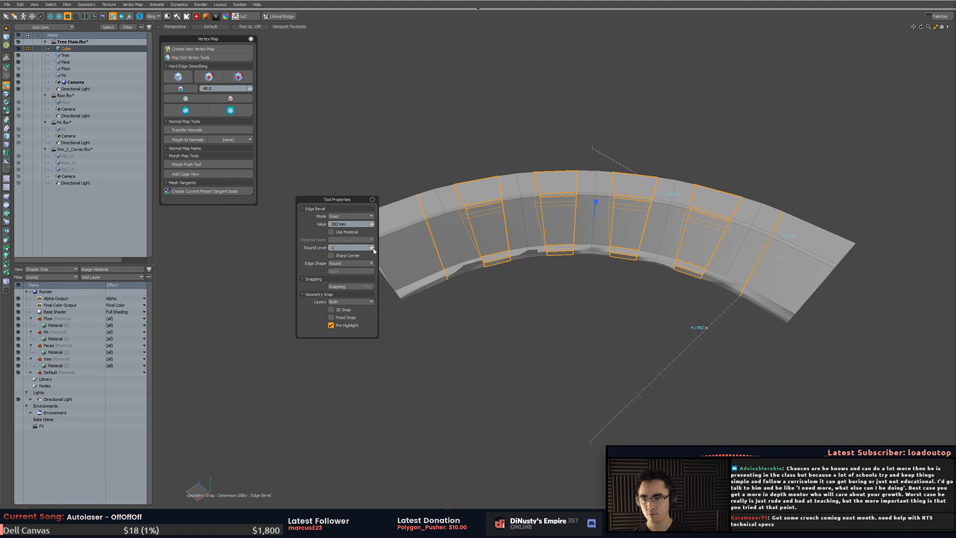
click(371, 249)
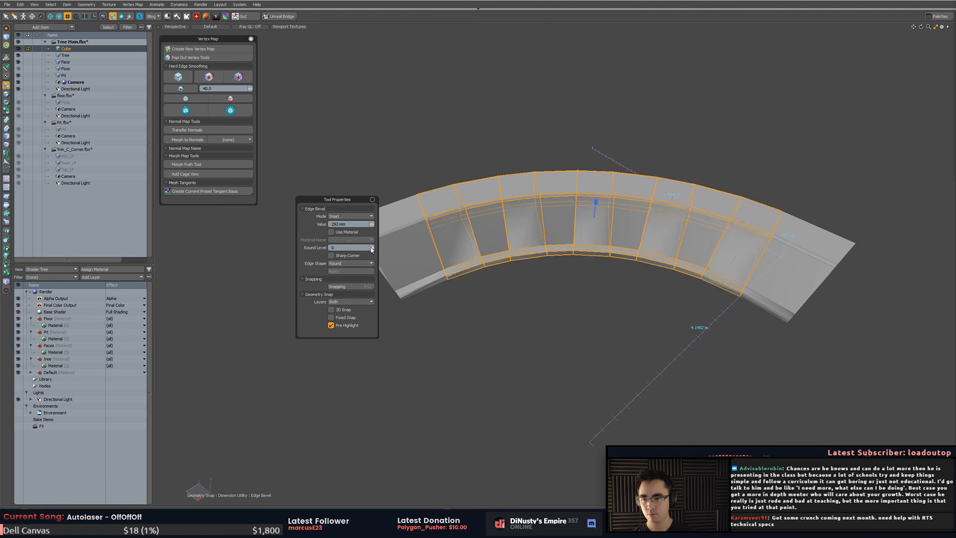
key(ctrl+z)
- Try to loop-slice every segment of the curved strip with two cuts and Preserve Curvature
mouse_move(424, 231)
mouse_down()
mouse_move(518, 208)
mouse_move(616, 203)
mouse_move(711, 209)
mouse_move(784, 241)
mouse_up()
key(alt+c)
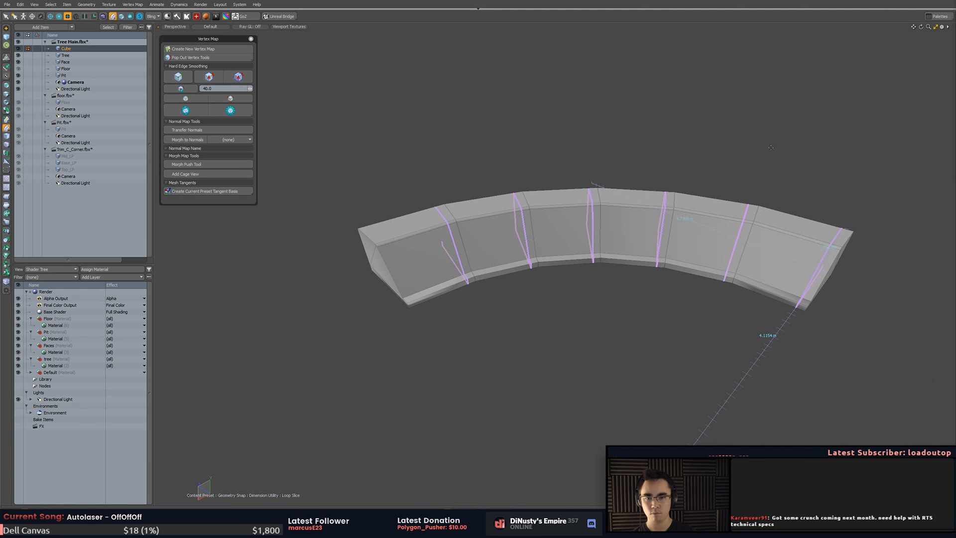
drag(771, 148, 770, 147)
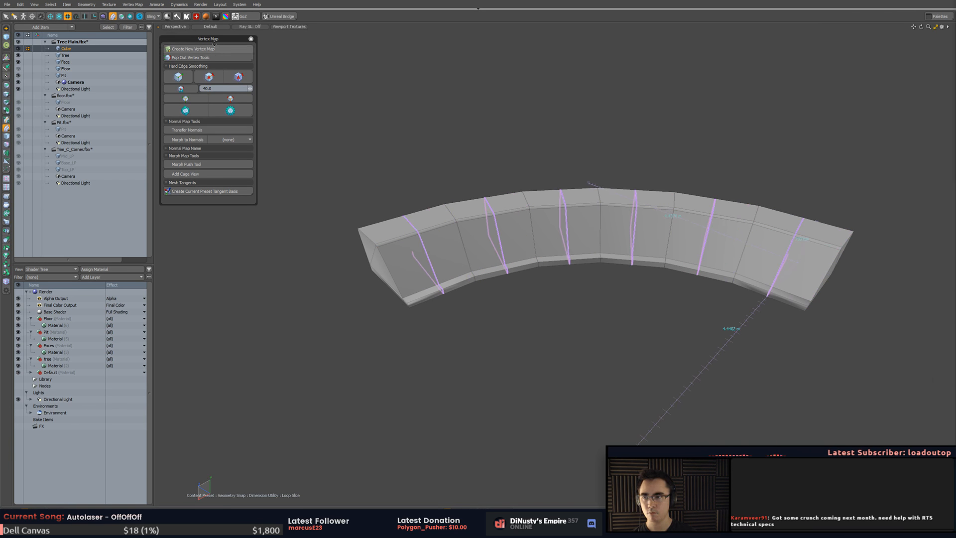
drag(225, 40, 228, 72)
alt+drag(509, 146, 522, 136)
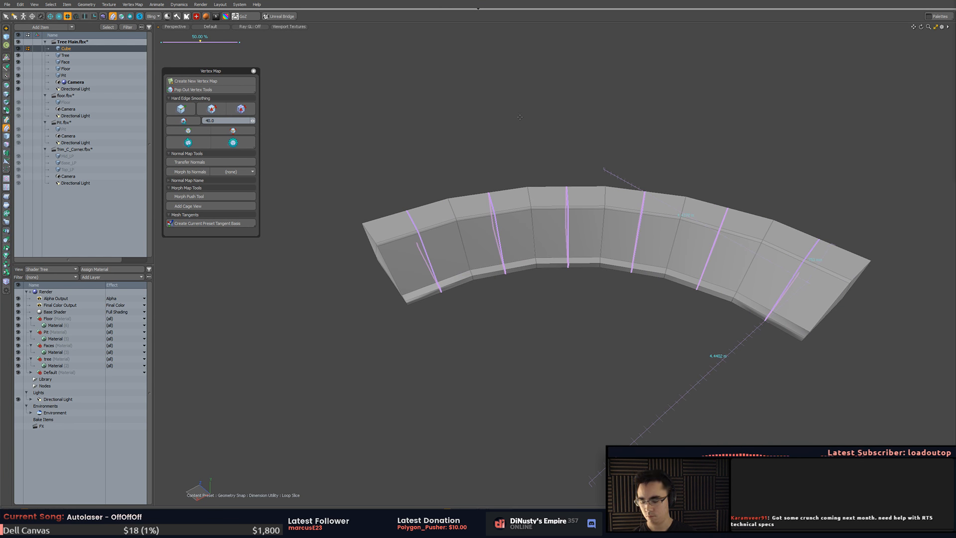
key(k)
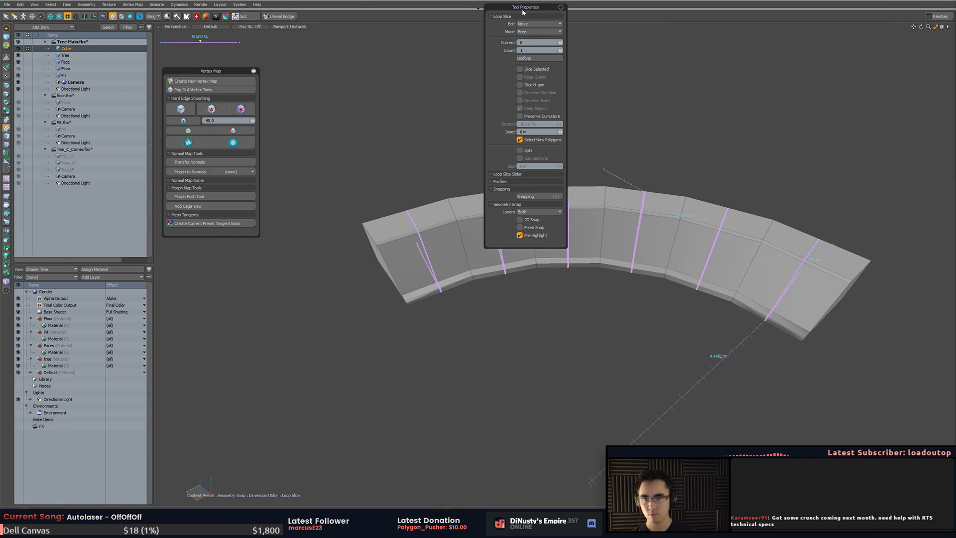
drag(522, 10, 318, 241)
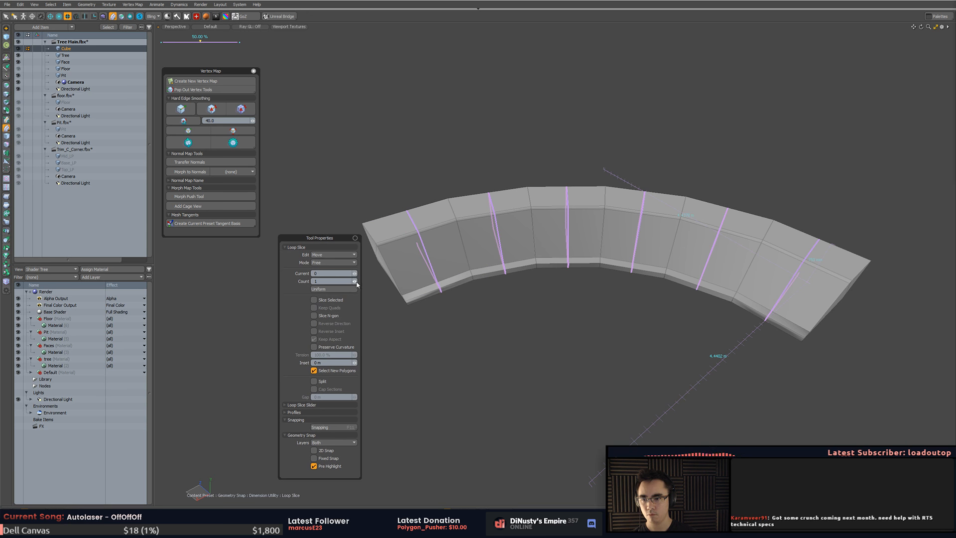
click(358, 282)
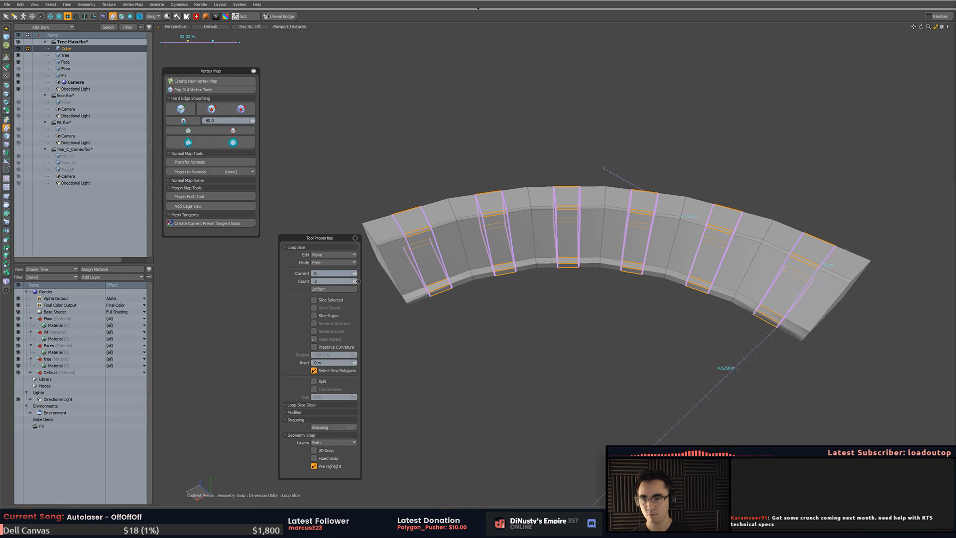
click(341, 348)
alt+drag(477, 350, 502, 356)
key(q)
key(ctrl+z)
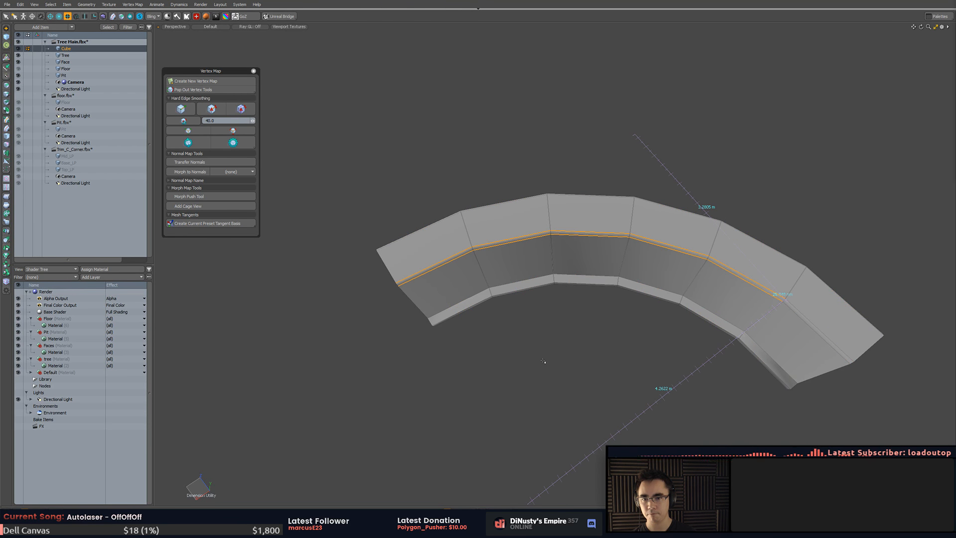
- Unhide the rest of the platform slab around the curved strip
key(3)
double_click(553, 272)
click(561, 367)
key(u)
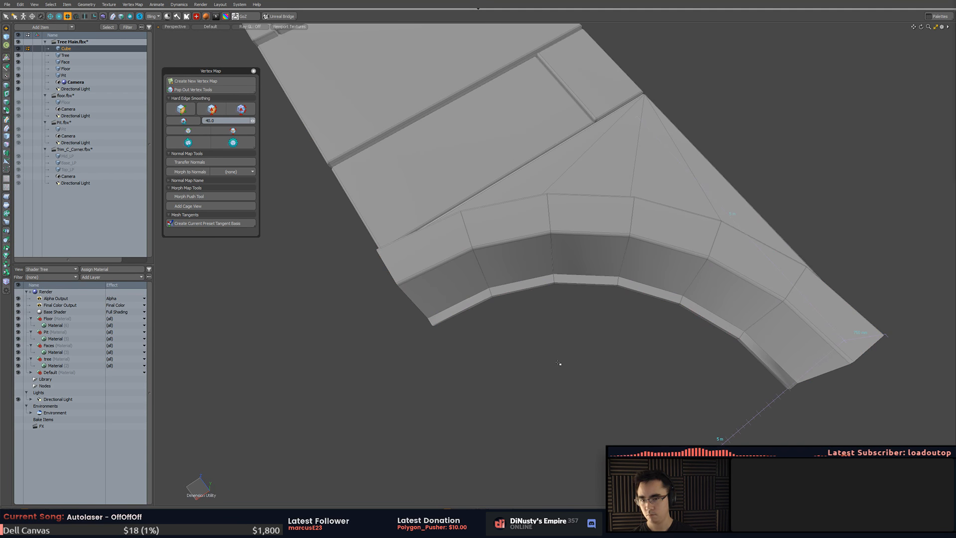
alt+drag(559, 363, 522, 377)
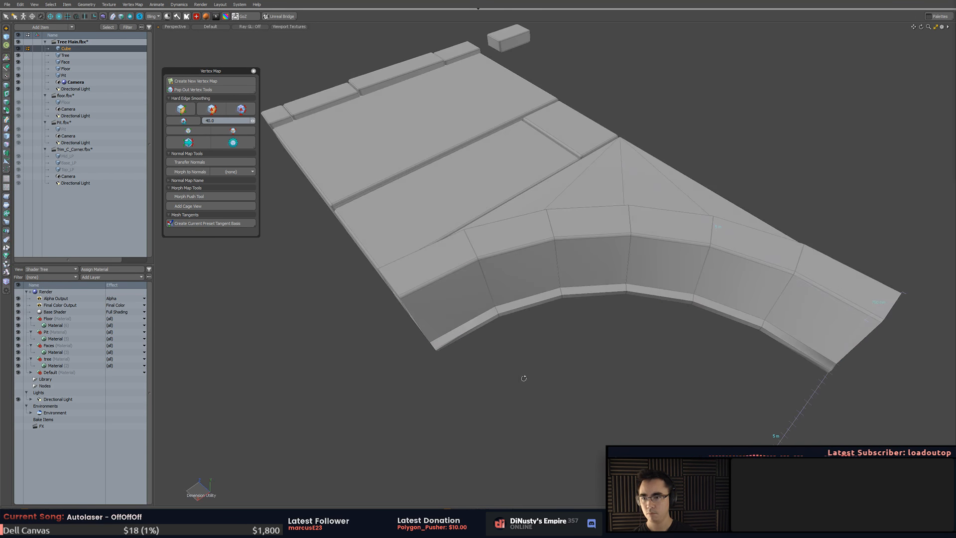
- Run Mesh Cleanup on the platform slab mesh with all cleanup options enabled
click(7, 283)
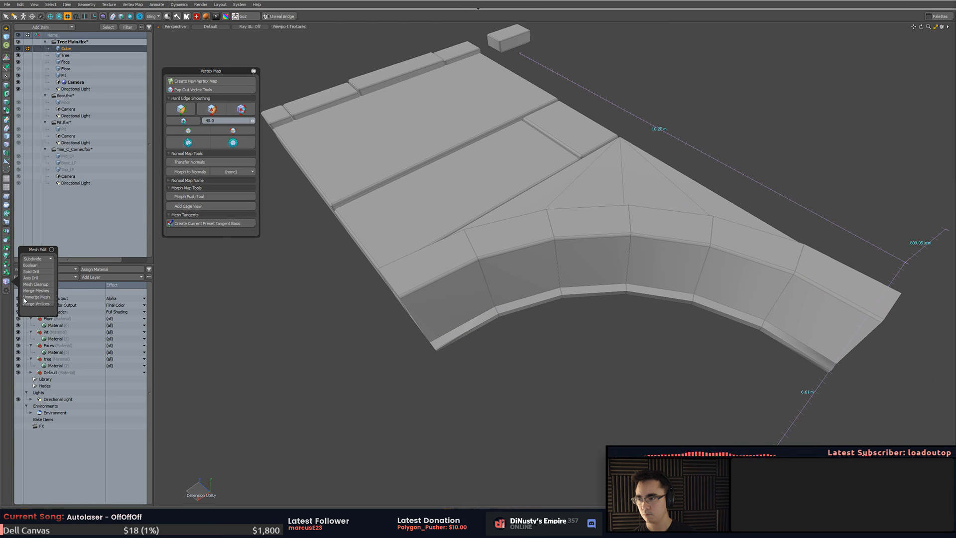
click(34, 283)
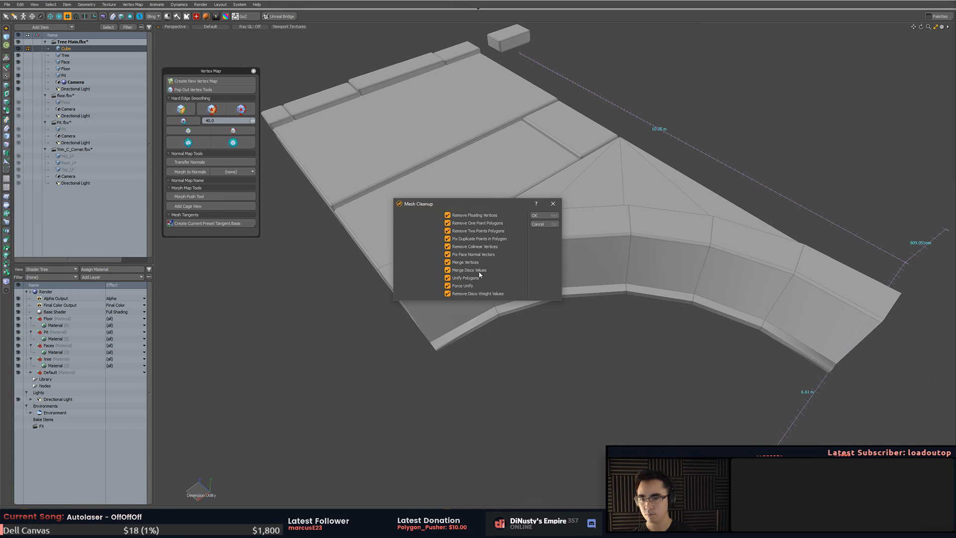
click(542, 215)
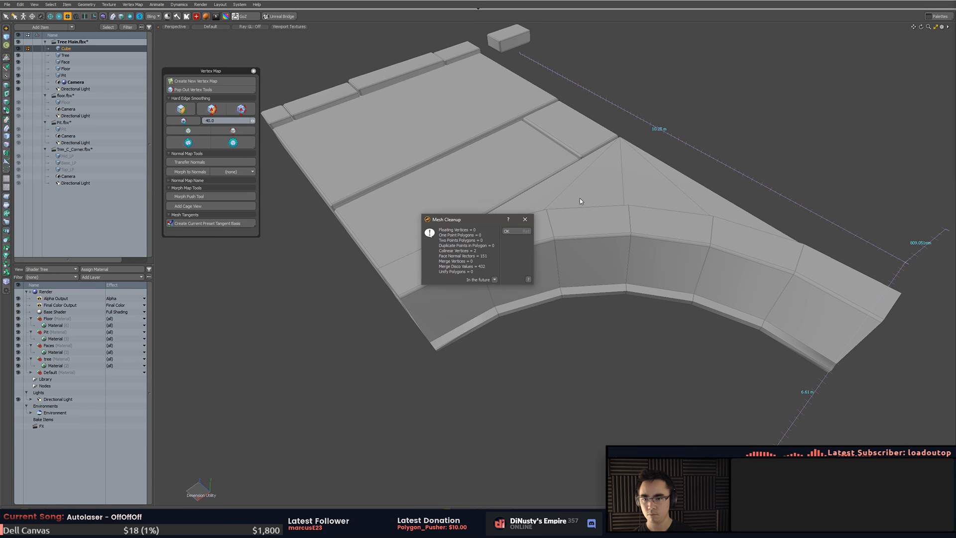
click(517, 233)
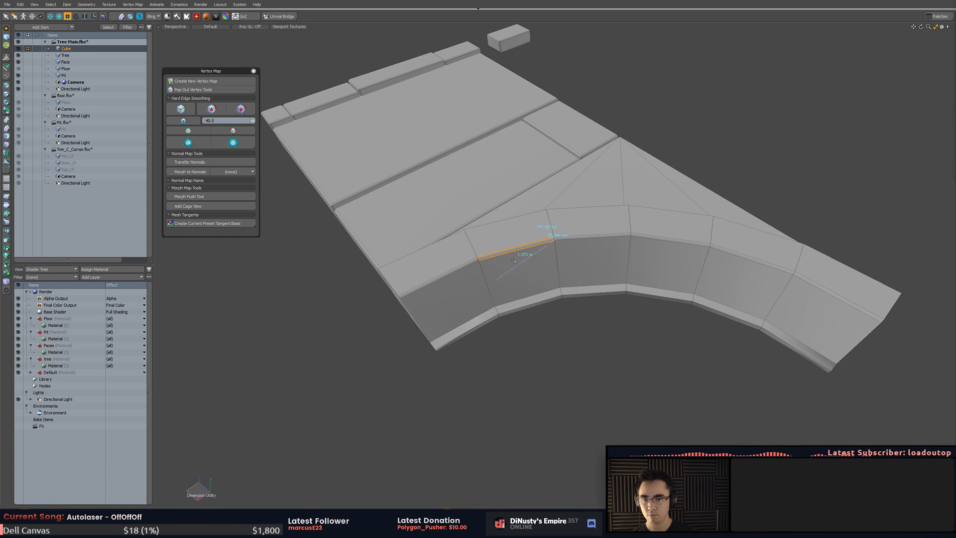
key(alt+c)
click(599, 324)
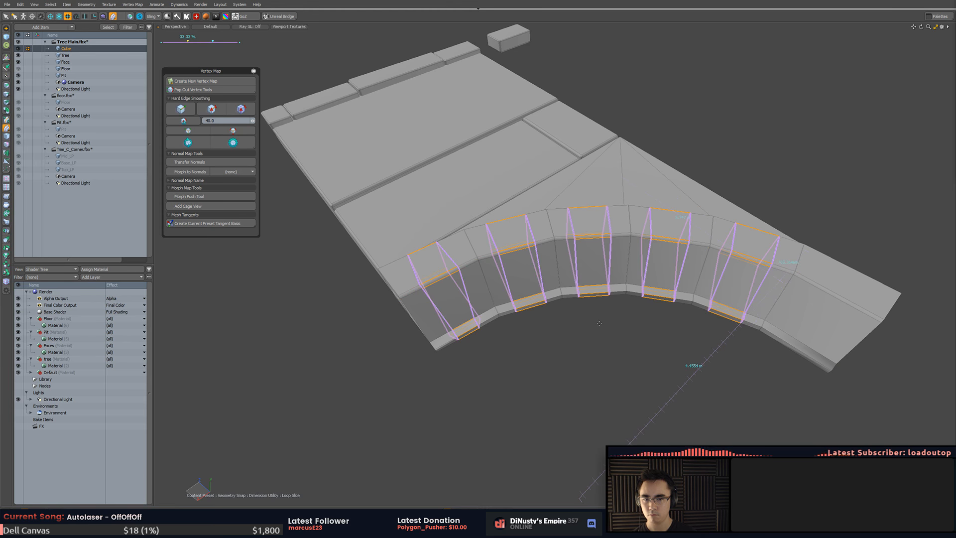
key(ctrl+z)
- Add the end segment to the selected edges and loop-slice every segment of the curved strip once, with Preserve Curvature off
shift+click(826, 288)
key(alt+c)
click(662, 351)
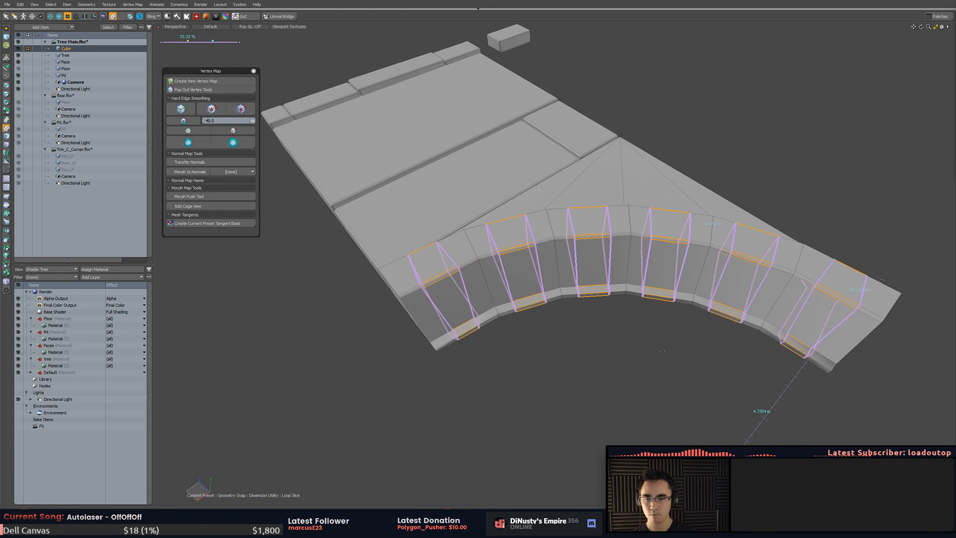
key(k)
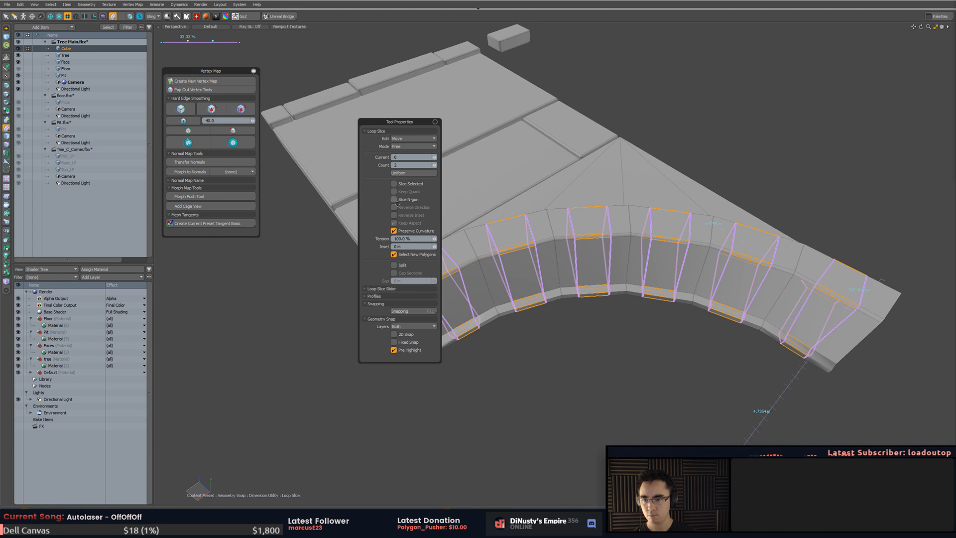
click(394, 231)
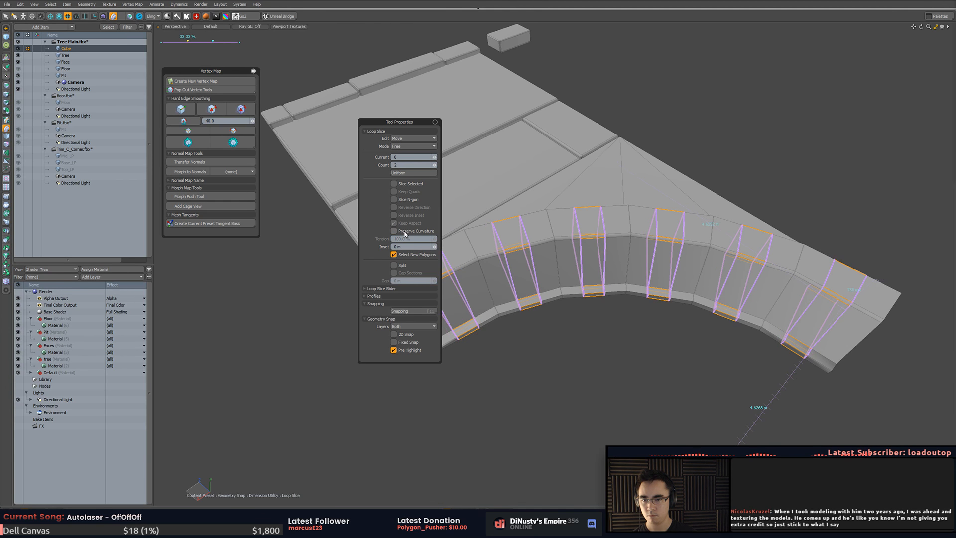
click(434, 167)
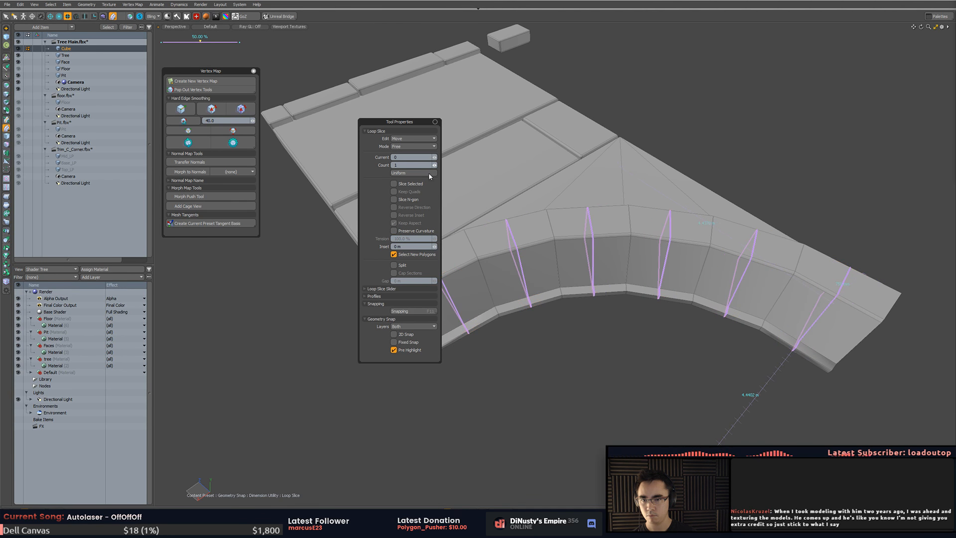
click(394, 231)
click(404, 233)
- View the curved strip from the top and show the work plane grid
alt+drag(609, 249, 563, 244)
ctrl+alt+drag(562, 244, 742, 218)
key(KP_1)
alt+shift+drag(742, 218, 665, 250)
key(ctrl+3)
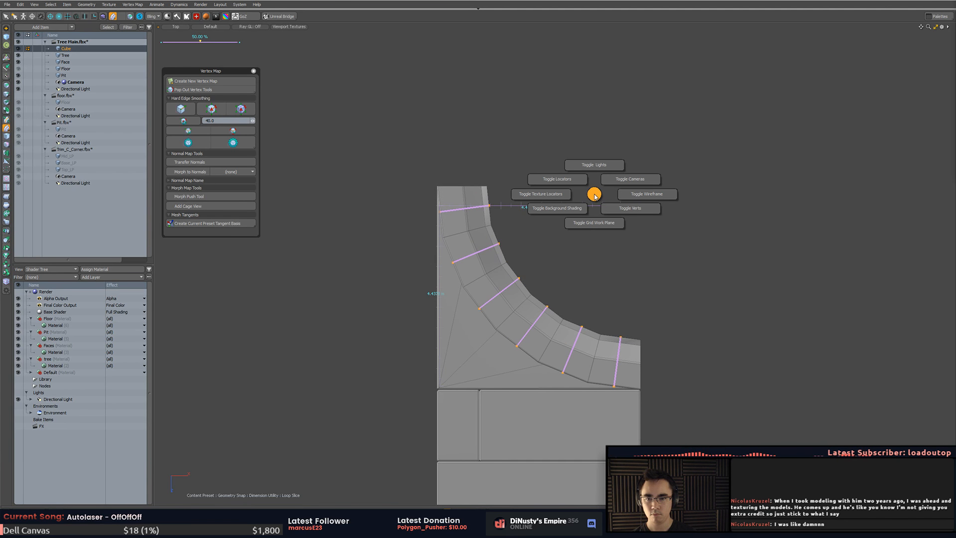
click(591, 225)
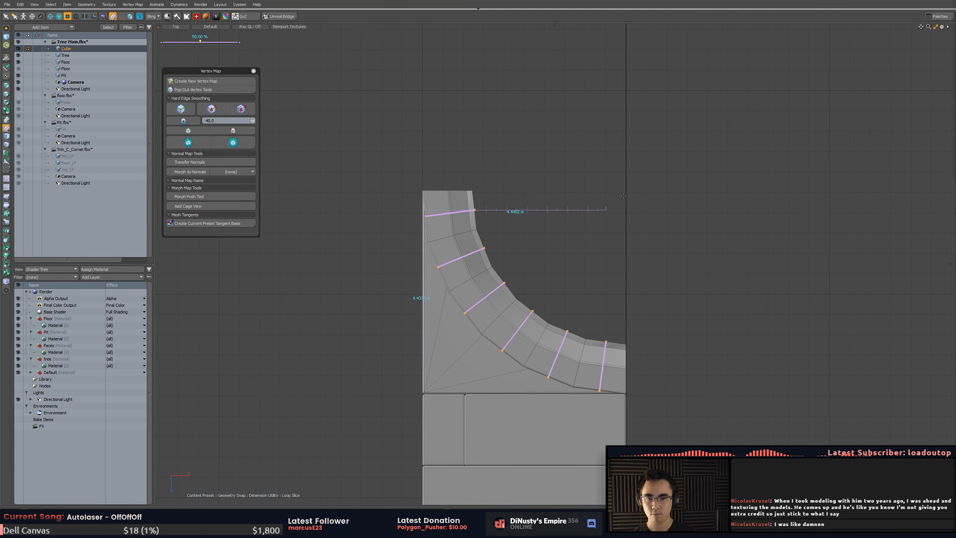
- Enable grid snapping and scale the new cut loops slightly outward about the centre of the strip's arc
key(r)
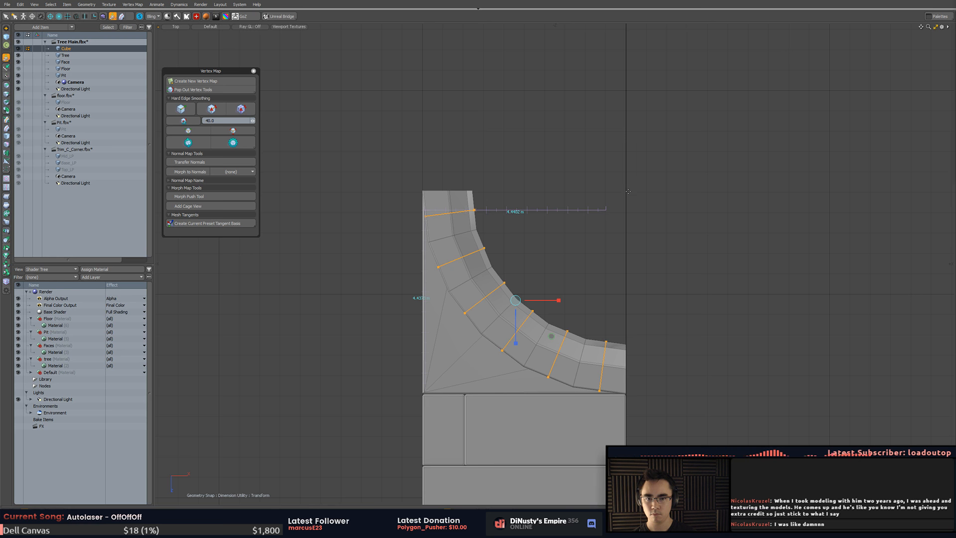
key(w)
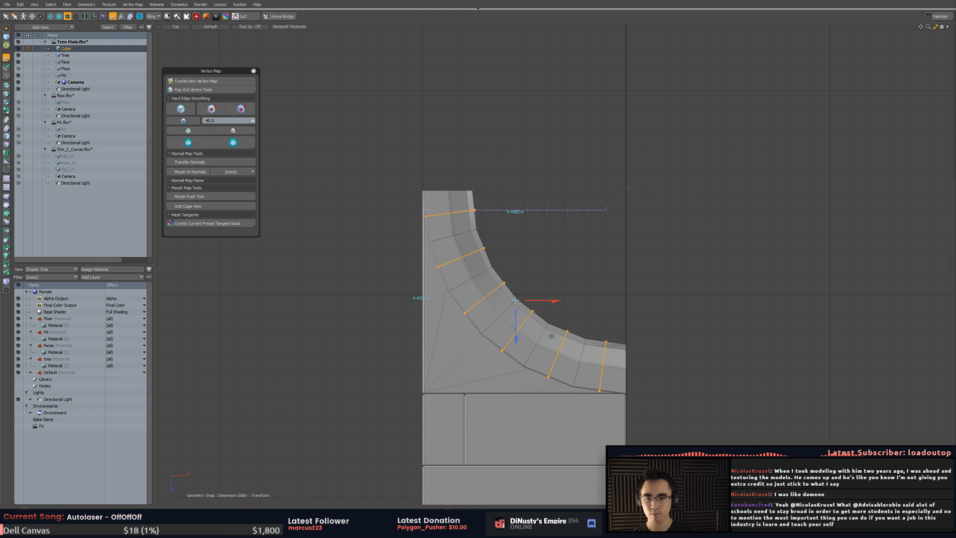
click(628, 192)
key(F11)
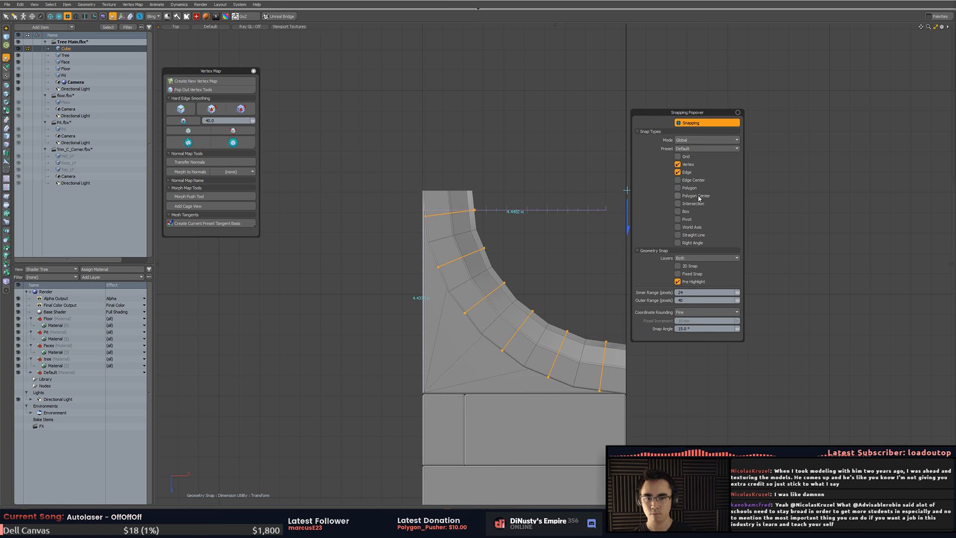
click(686, 158)
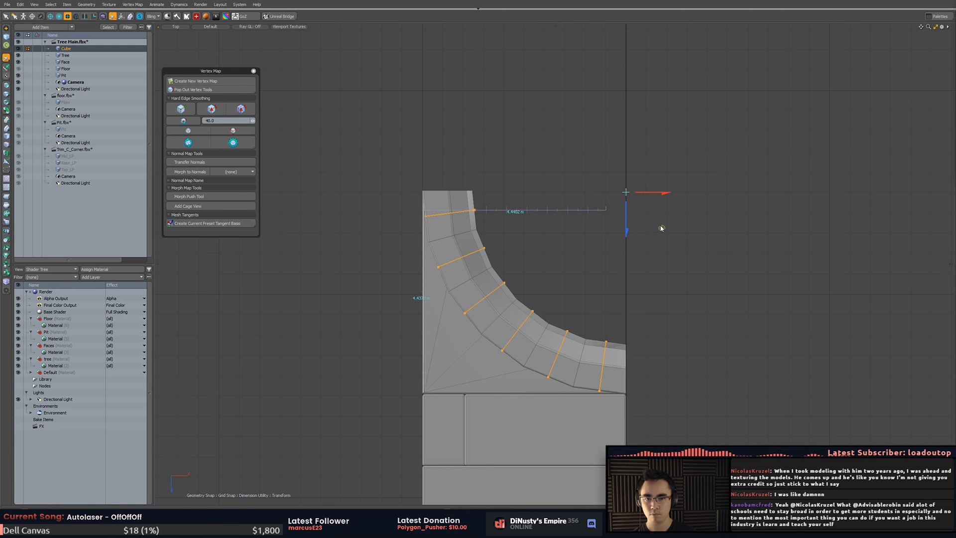
key(r)
drag(661, 228, 662, 228)
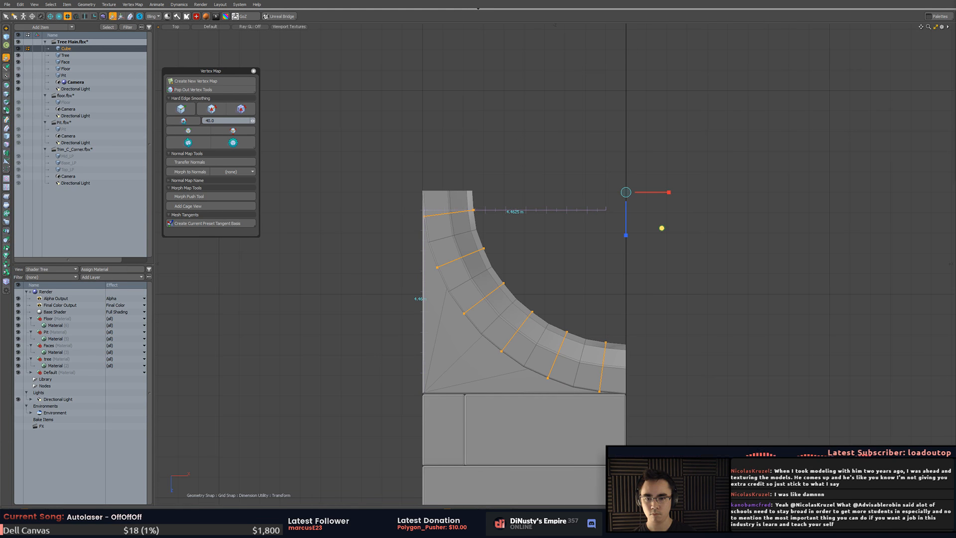
key(q)
click(676, 263)
key(KP_Decimal)
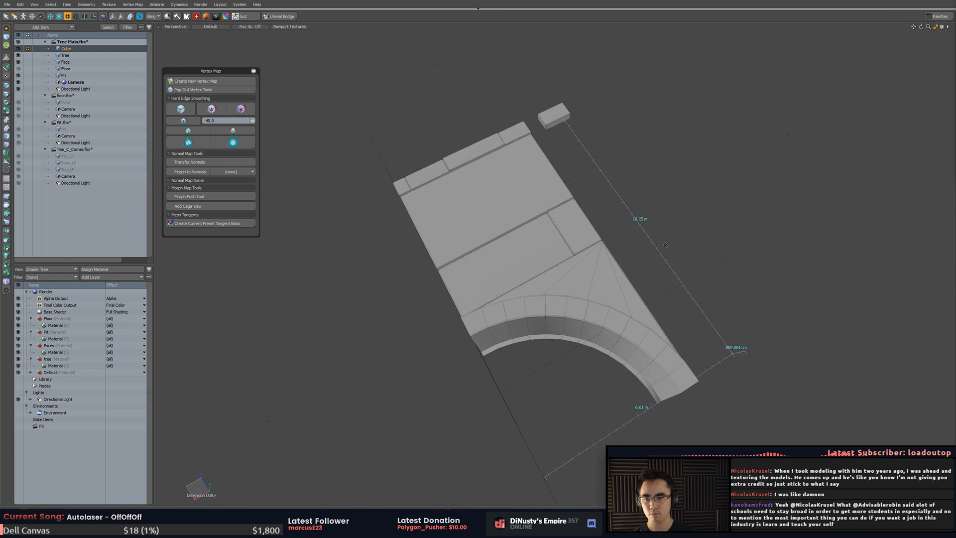
alt+drag(666, 245, 685, 253)
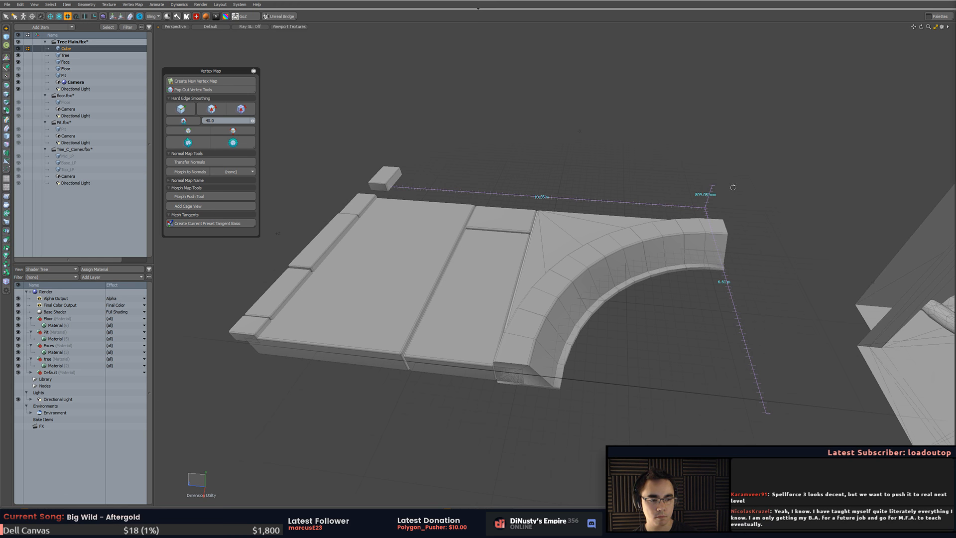
- Harden the edges around the end faces at both ends of the curved strip
alt+drag(733, 187, 728, 205)
click(525, 331)
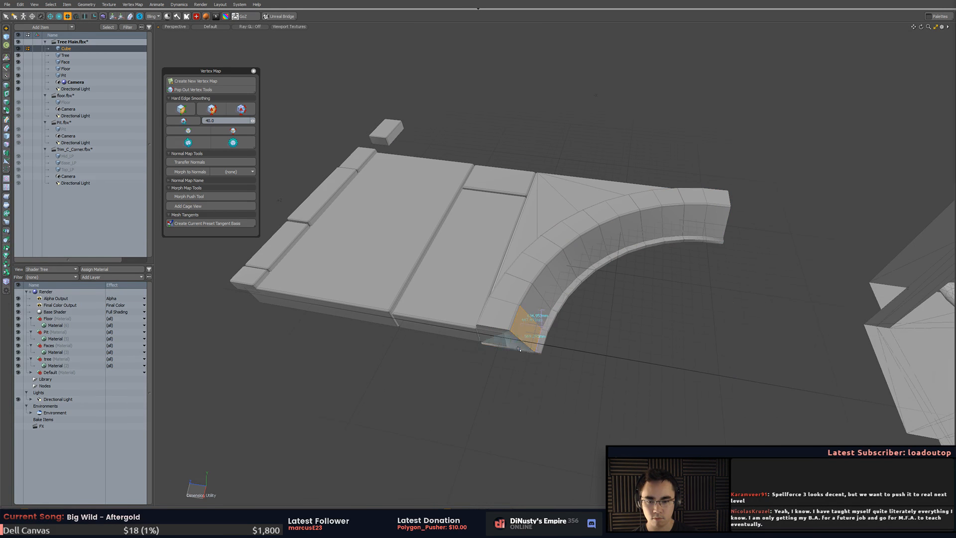
click(518, 348)
scroll(520, 349, up, 3)
alt+drag(559, 365, 555, 328)
shift+click(503, 323)
scroll(475, 266, up, 1)
shift+click(476, 267)
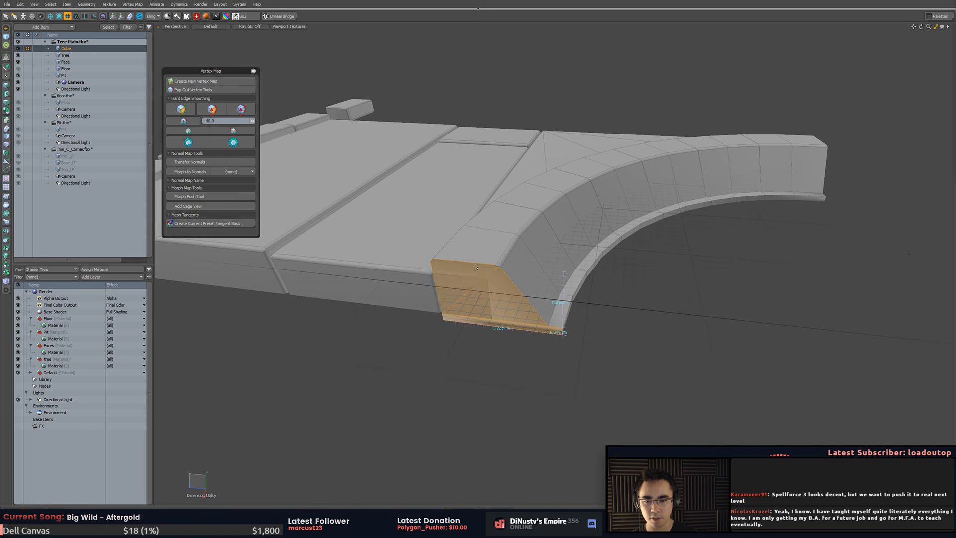
alt+drag(475, 267, 486, 199)
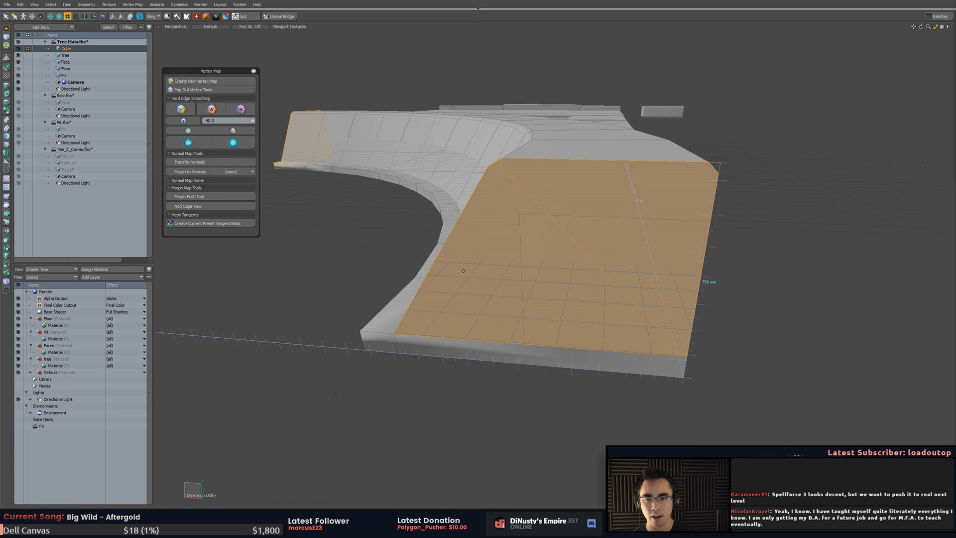
shift+drag(407, 344, 381, 341)
alt+drag(381, 341, 463, 335)
click(213, 110)
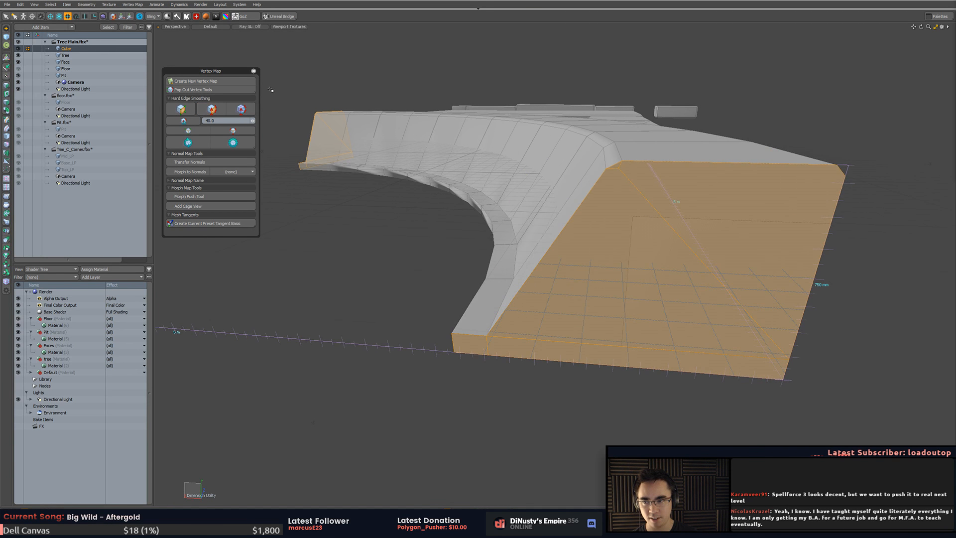
- Harden the edges around the narrow vertical face band running along the curved strip's lower lip
click(272, 89)
key(3)
alt+drag(487, 225, 608, 278)
click(631, 263)
shift+click(581, 236)
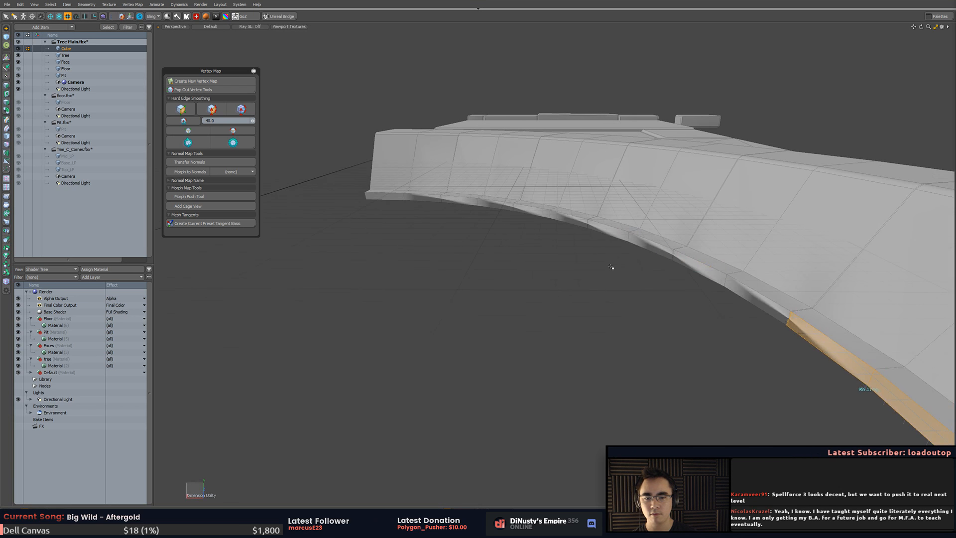
key(Up)
key(Up)
key(Up)
key(Up)
key(Up)
key(Up)
key(Up)
key(Up)
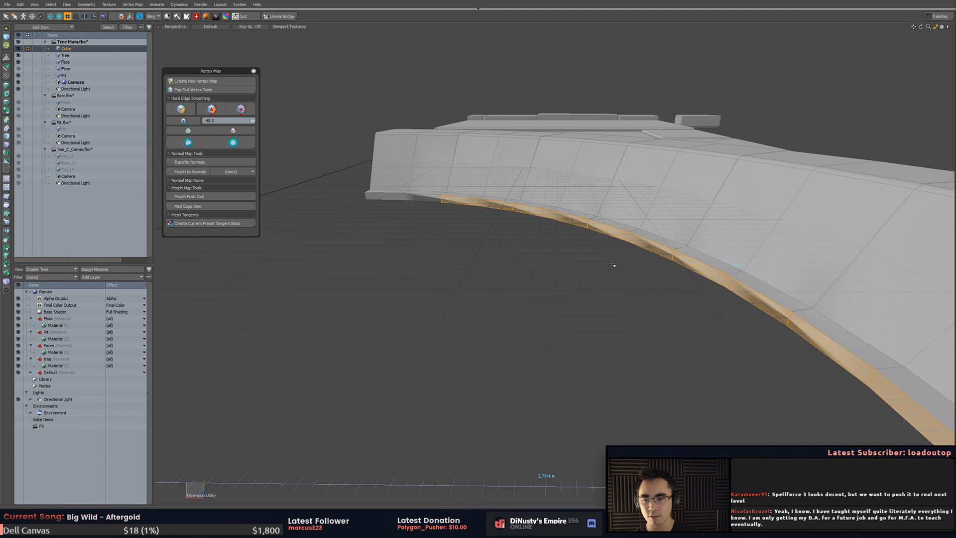
click(212, 109)
key(2)
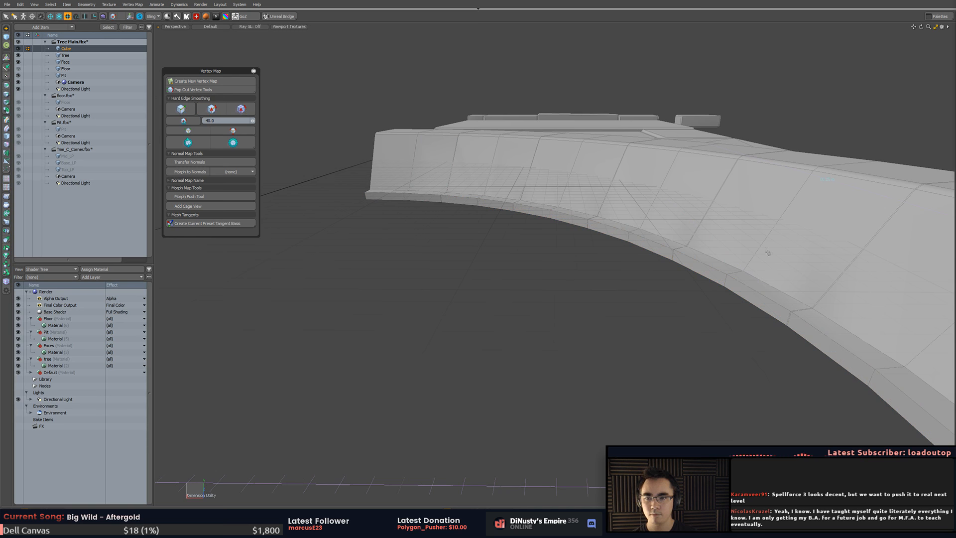
alt+drag(840, 341, 686, 207)
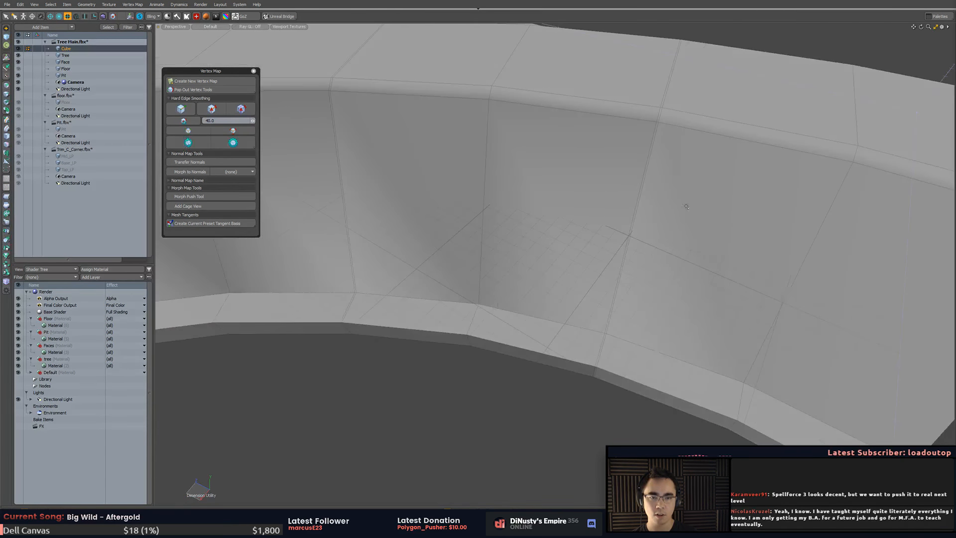
double_click(652, 150)
alt+drag(651, 151, 692, 180)
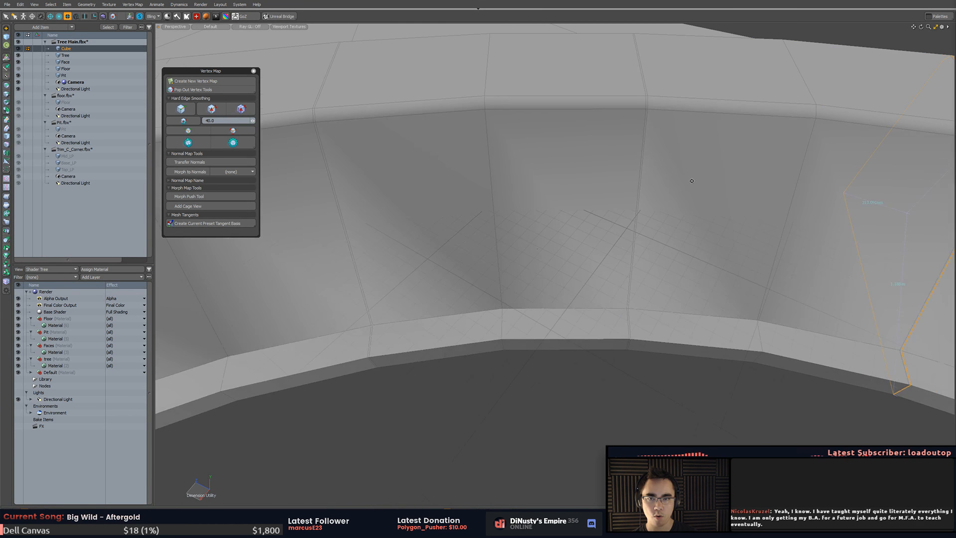
alt+drag(645, 147, 557, 199)
shift+double_click(573, 158)
alt+drag(425, 275, 496, 207)
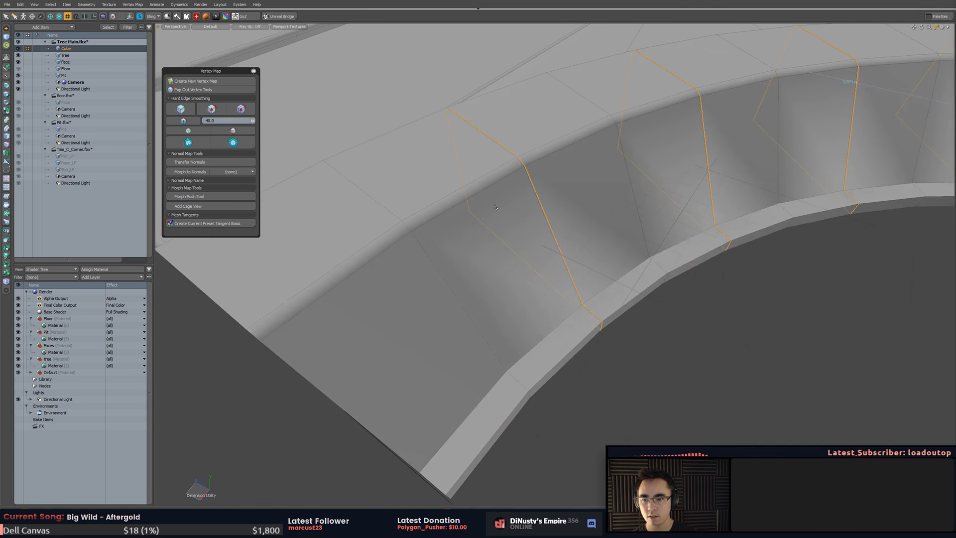
key(Escape)
- Recalculate the smoothing of the curved strip and bevel the upper front edge of its lower lip
alt+drag(801, 235, 722, 165)
click(182, 145)
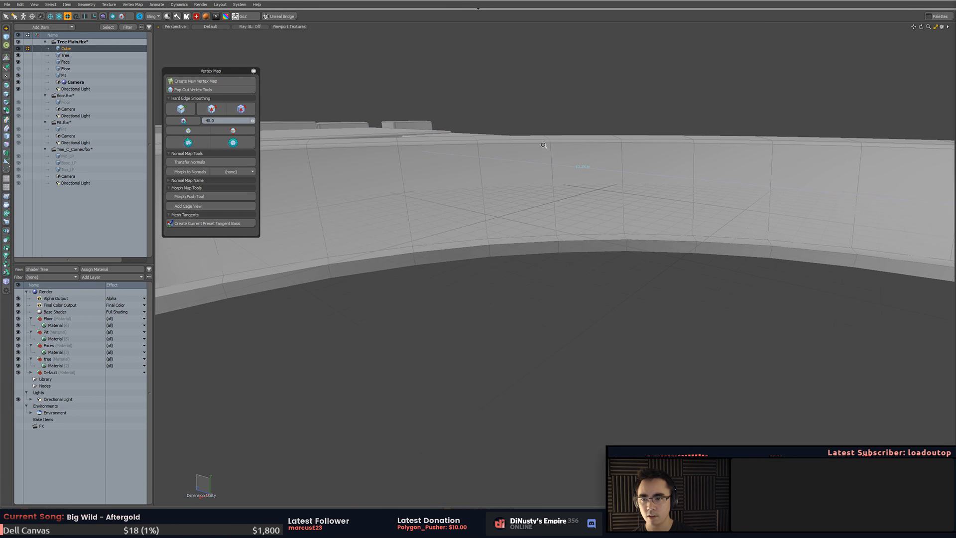
alt+drag(687, 224, 727, 320)
double_click(728, 320)
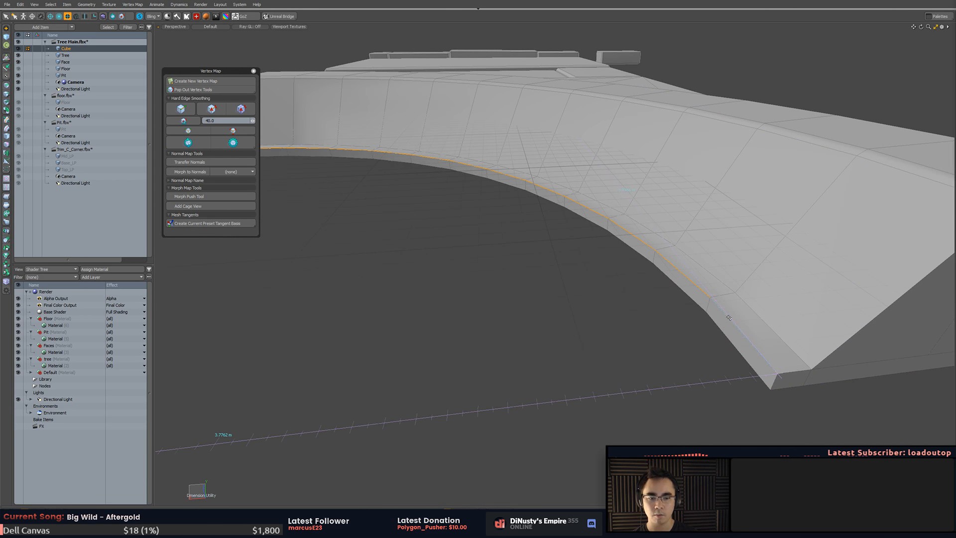
key(b)
click(508, 315)
key(5)
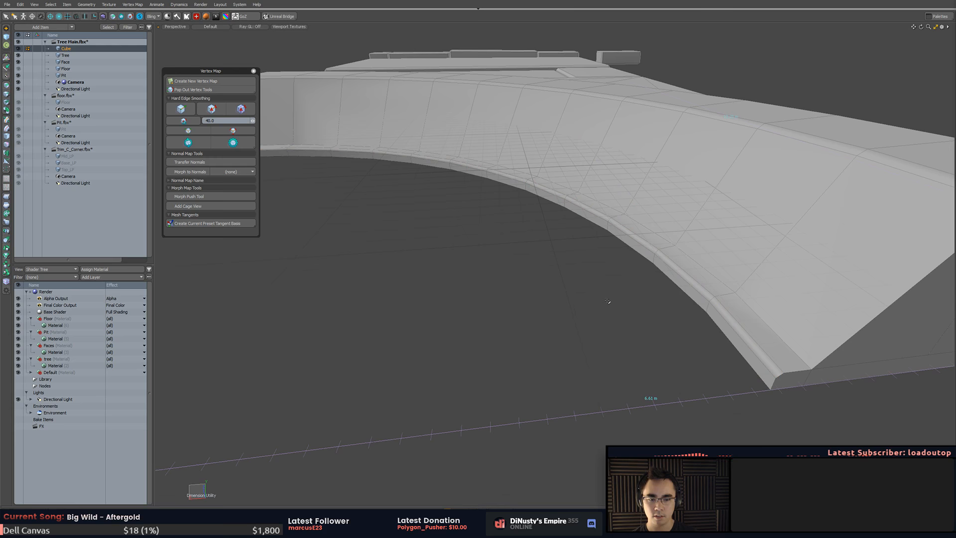
- Save the scene and harden the edge loop where the strip's sloped face meets its lower lip
key(ctrl+s)
click(668, 301)
alt+drag(667, 300, 523, 282)
key(2)
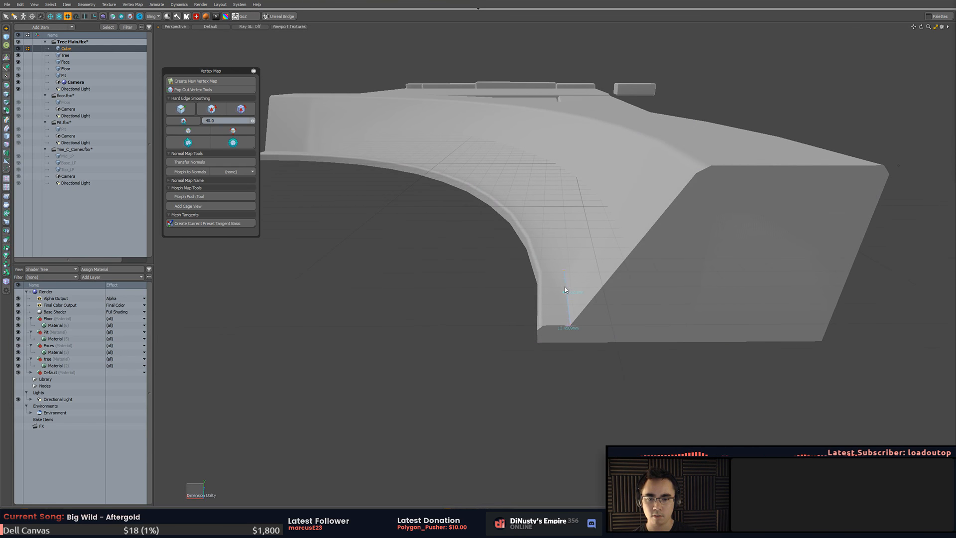
double_click(565, 286)
alt+drag(564, 286, 615, 230)
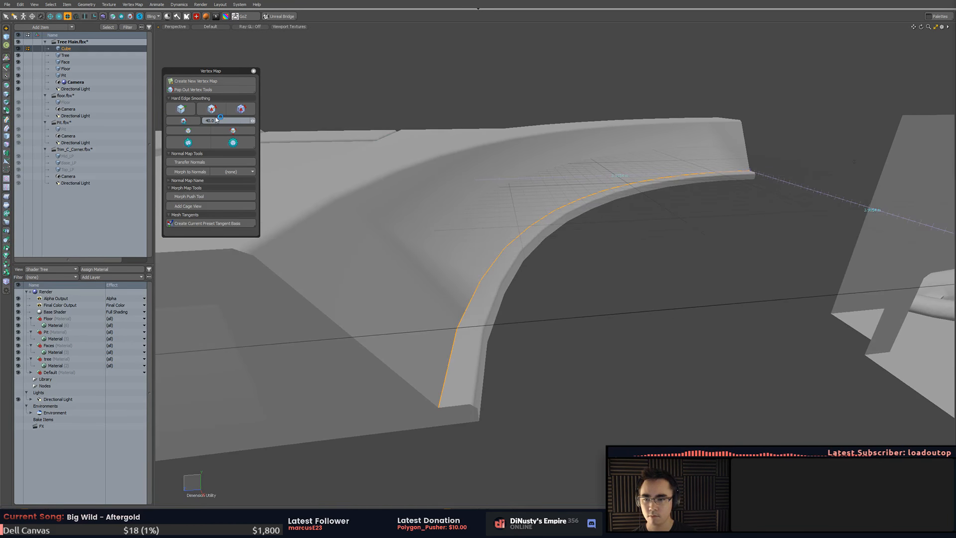
click(211, 109)
key(5)
alt+drag(533, 157, 545, 199)
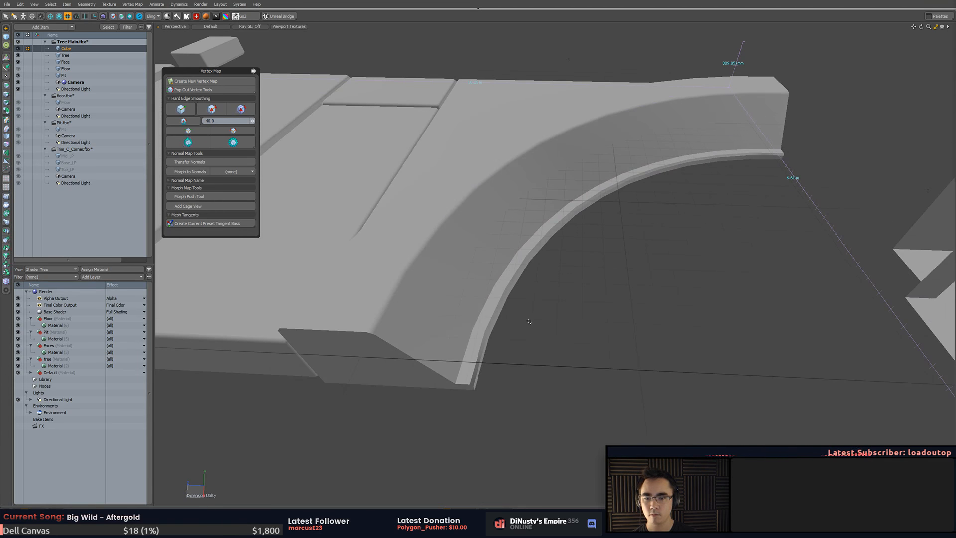
- Harden the outer edge loop running along the curved strip's lower lip and toggle the viewport wireframe
alt+drag(479, 366, 458, 343)
double_click(437, 317)
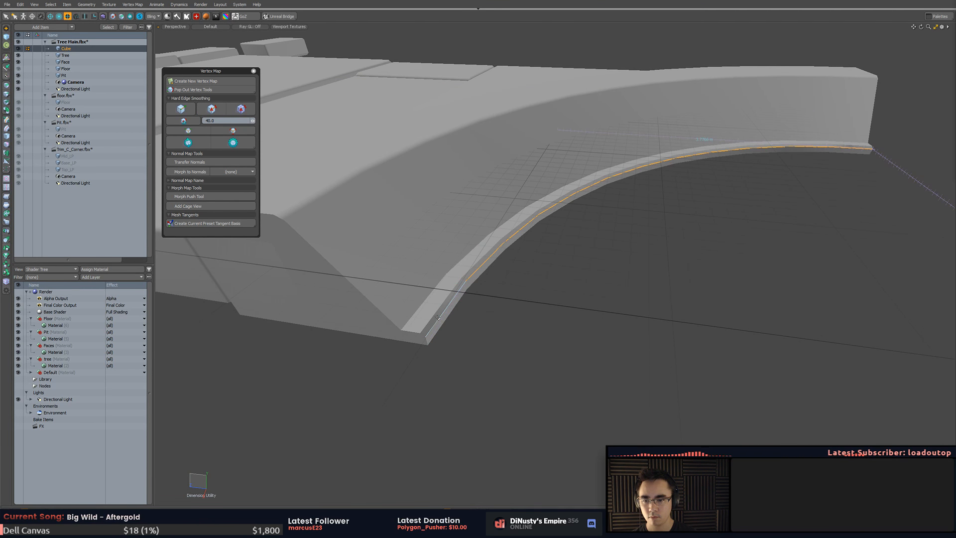
click(190, 114)
click(533, 284)
alt+drag(530, 284, 536, 284)
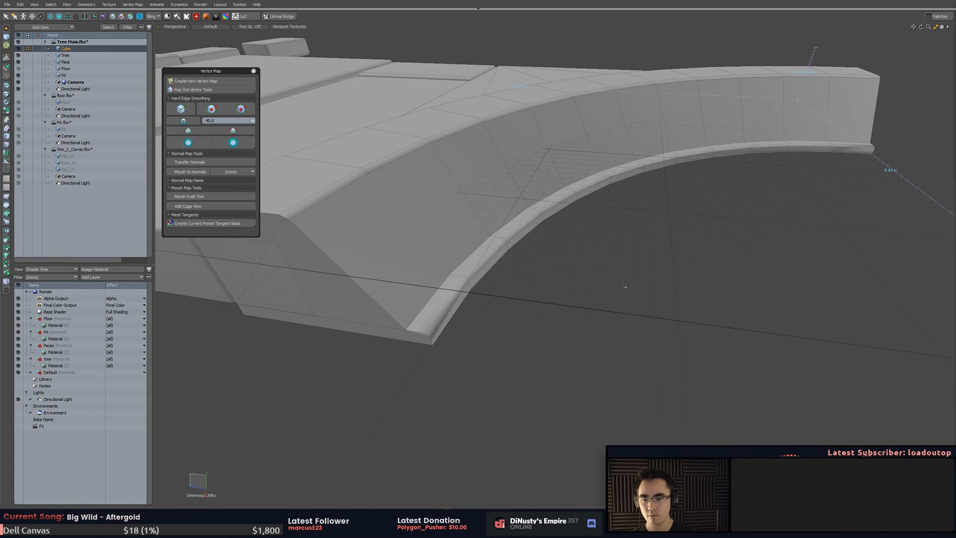
key(ctrl+3)
click(679, 314)
- Examine the platform slab's panels, edge blocks and curved strip from above and from the opposite side
scroll(629, 331, down, 5)
mouse_move(629, 330)
alt+mouse_down()
mouse_move(422, 331)
mouse_move(566, 351)
mouse_move(617, 279)
mouse_move(701, 252)
mouse_move(533, 253)
alt+mouse_up()
key(5)
scroll(617, 278, up, 3)
scroll(621, 196, down, 5)
click(621, 197)
alt+drag(620, 196, 573, 261)
click(583, 231)
shift+click(493, 239)
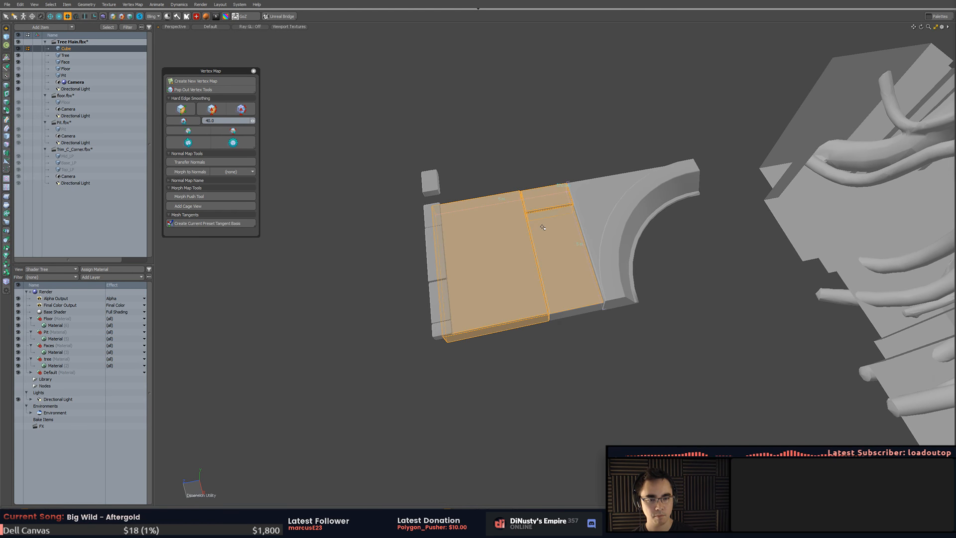
alt+drag(543, 227, 479, 259)
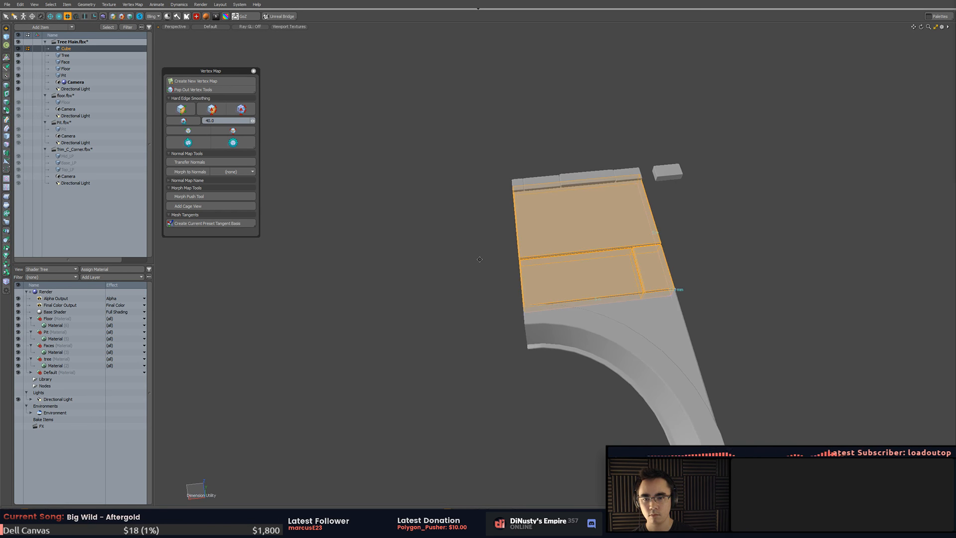
click(477, 190)
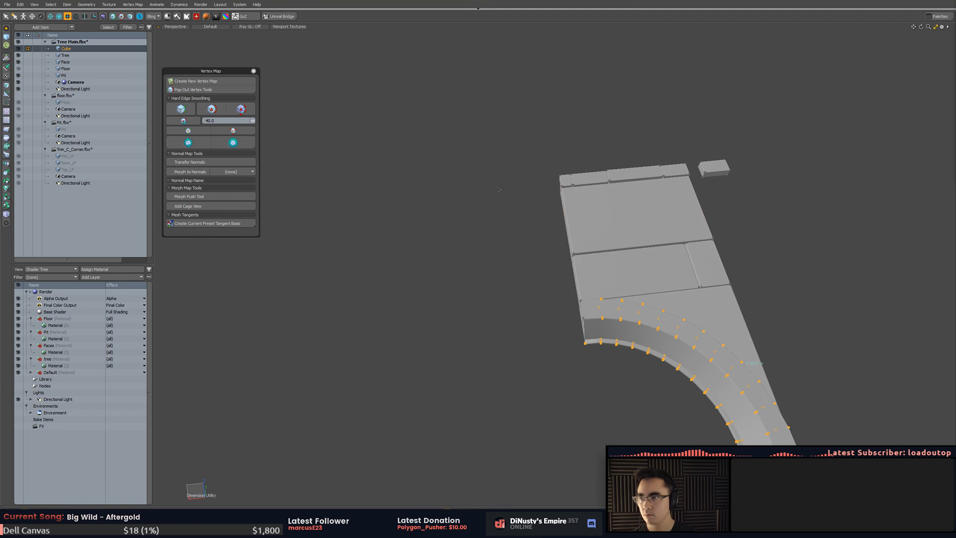
- Add a new mesh with a cube and move it out of the tree toward the platform slab
click(6, 37)
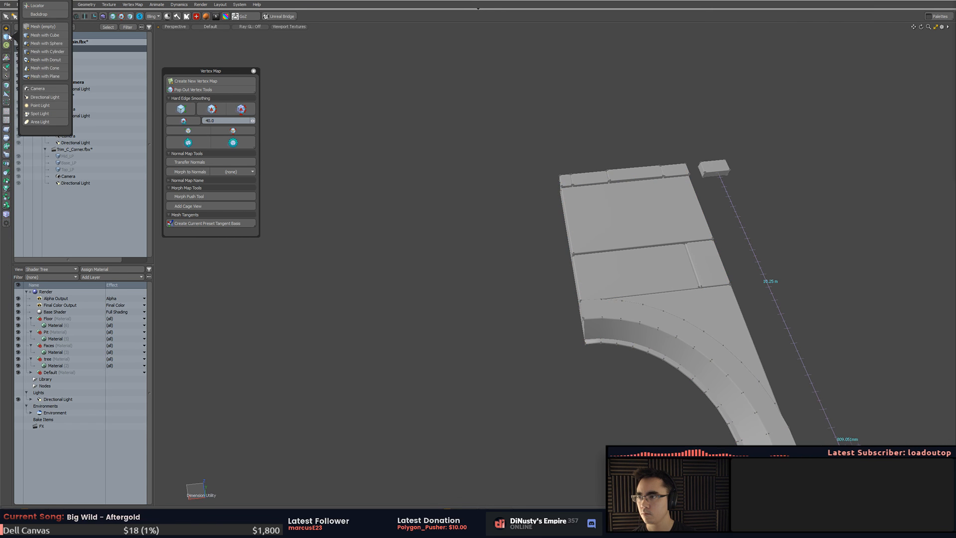
click(49, 35)
key(shift+a)
ctrl+alt+drag(478, 207, 304, 234)
key(w)
alt+drag(399, 239, 453, 271)
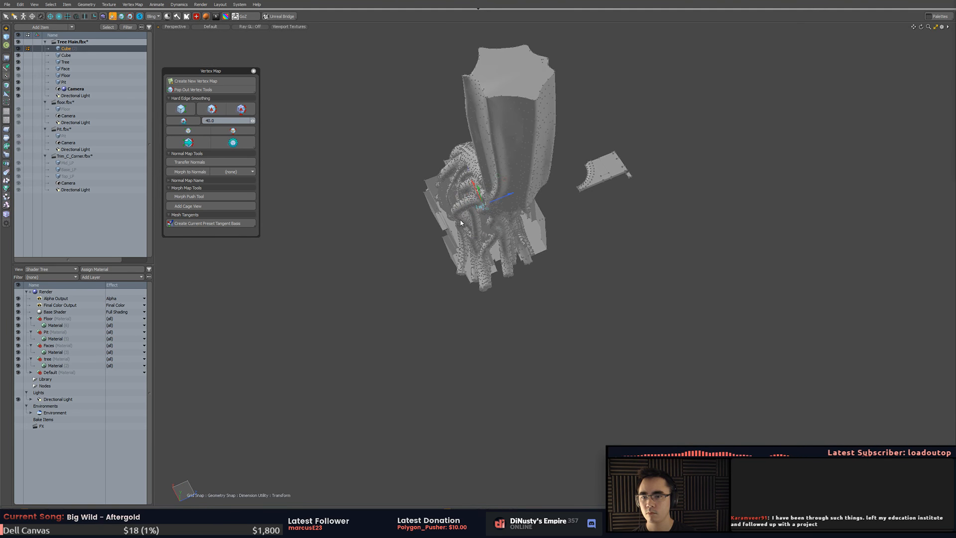
alt+drag(460, 220, 405, 259)
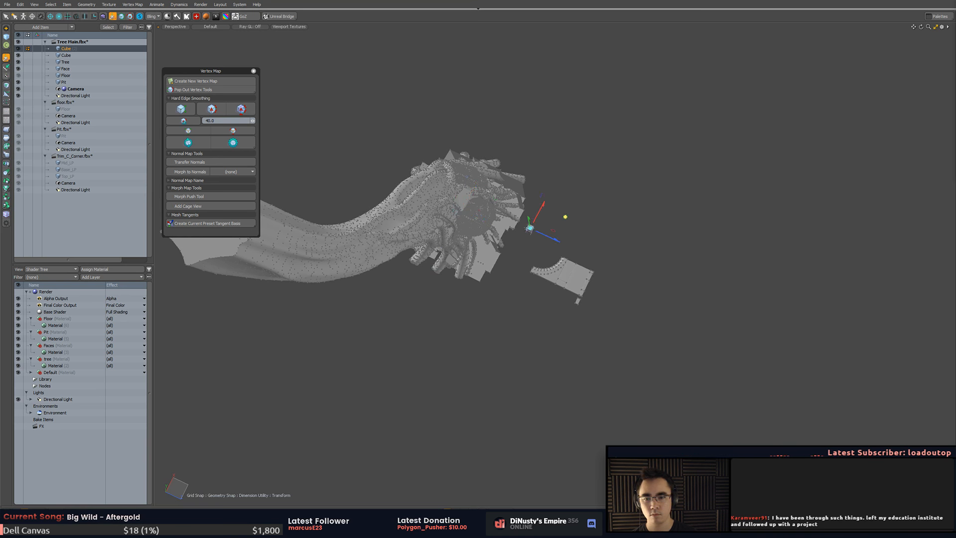
drag(565, 217, 579, 229)
- Turn on the wireframe overlay for the models and bring the cube and slab into close view
key(shift+a)
key(ctrl+3)
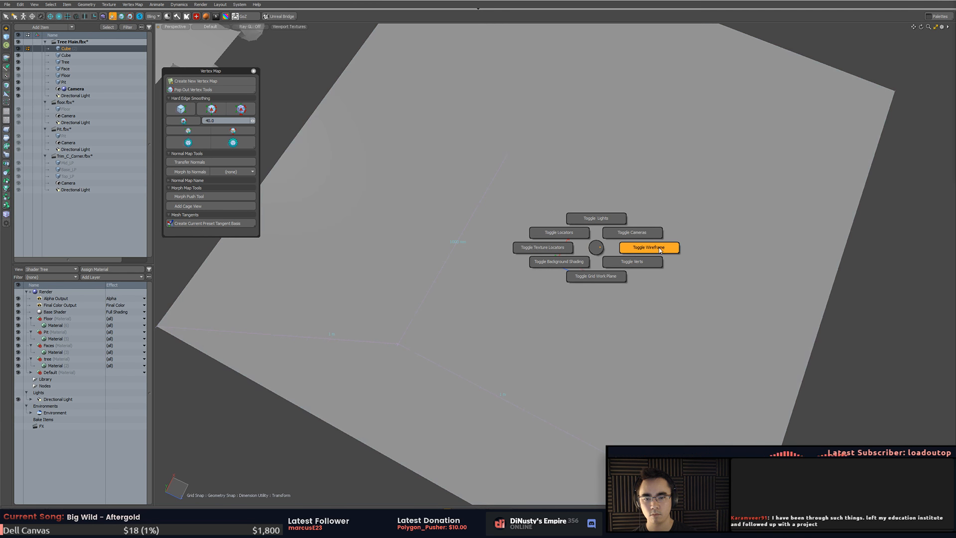
click(660, 250)
key(ctrl+3)
click(658, 248)
scroll(626, 246, down, 10)
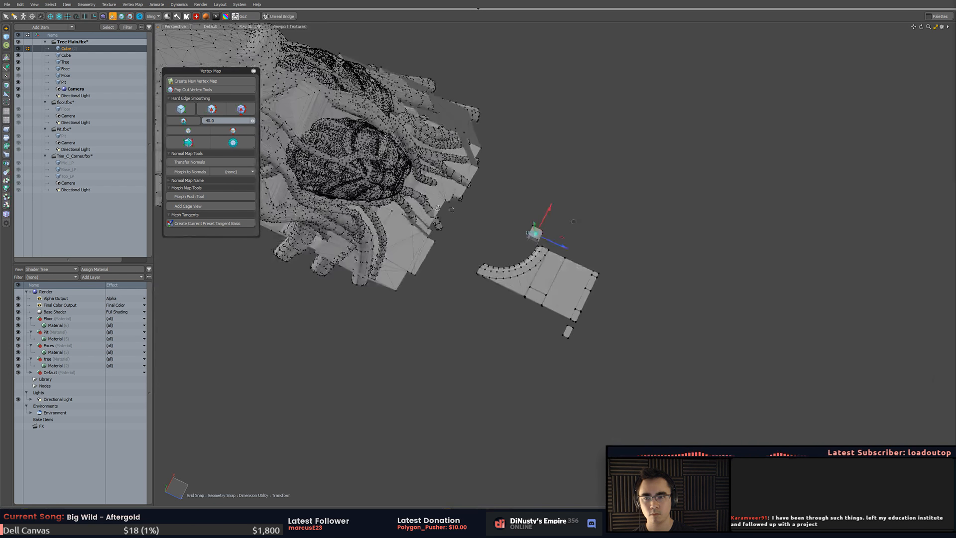
key(shift+a)
scroll(454, 241, down, 3)
alt+drag(454, 241, 507, 284)
- Lengthen the cube beside the slab by moving its end face 4 m along Z
key(3)
click(553, 200)
scroll(552, 200, down, 3)
shift+click(621, 226)
click(621, 225)
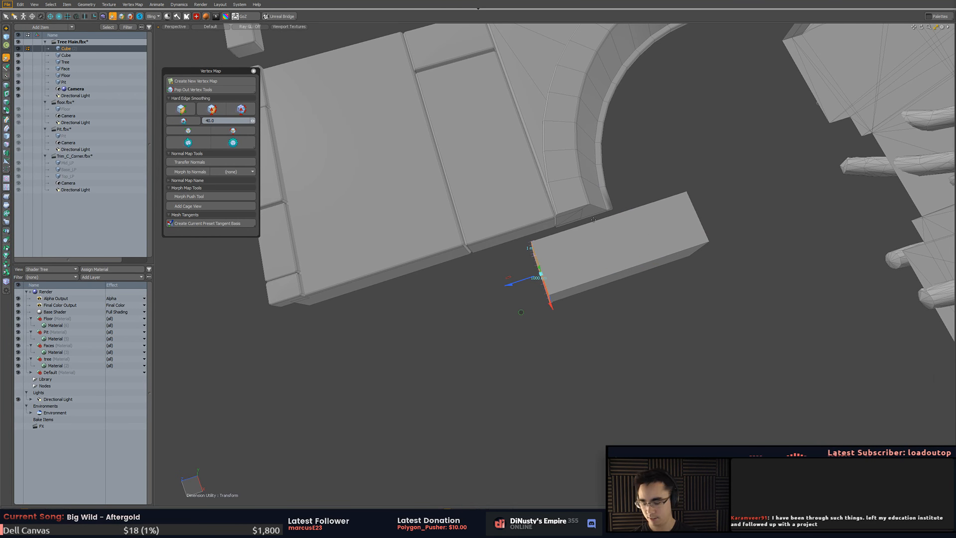
text(k4)
key(Return)
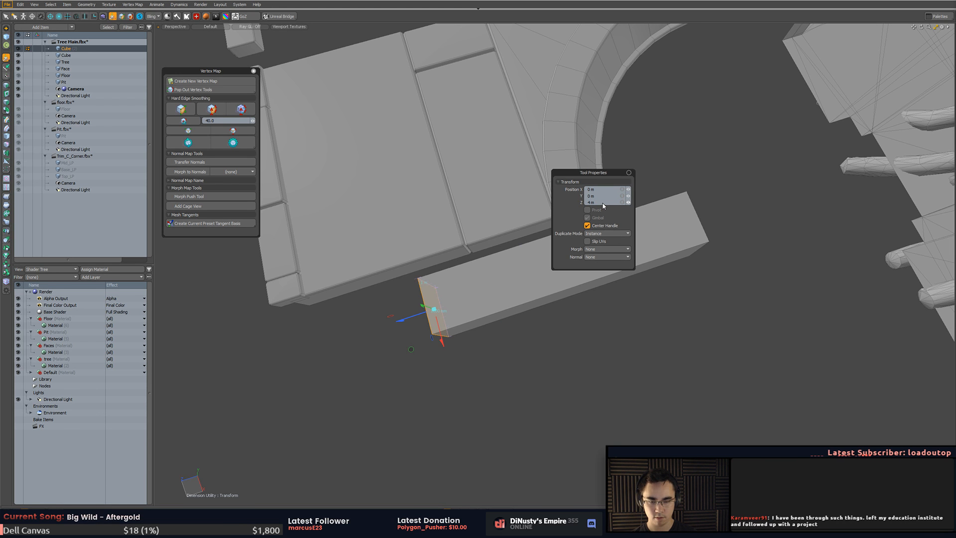
key(space)
click(572, 249)
- Widen the long box by moving its outer side face 4 m along X
alt+shift+drag(528, 305, 679, 294)
click(532, 285)
key(y)
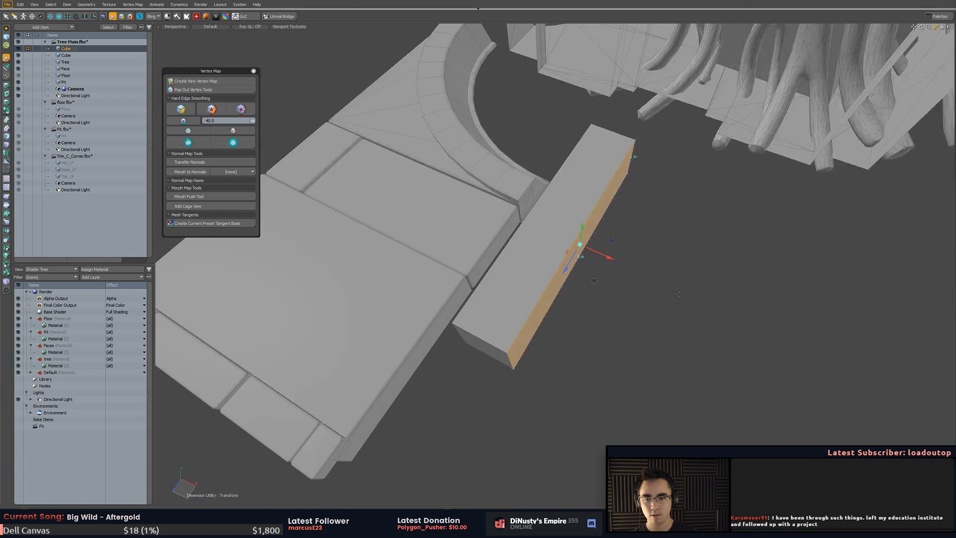
drag(596, 256, 703, 302)
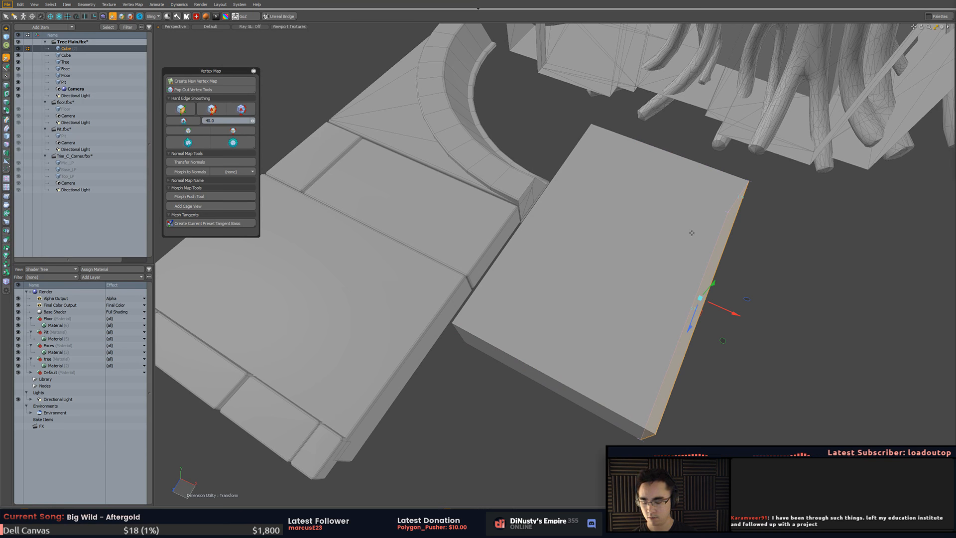
key(k)
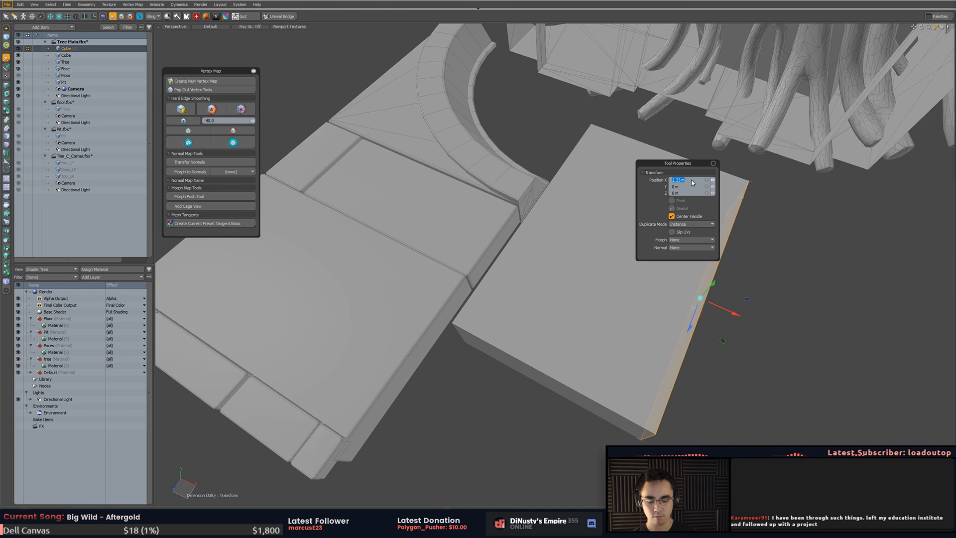
text(4)
key(Return)
key(space)
click(742, 275)
- Assign the Orange model color to all faces of the new square block
alt+drag(657, 239, 593, 267)
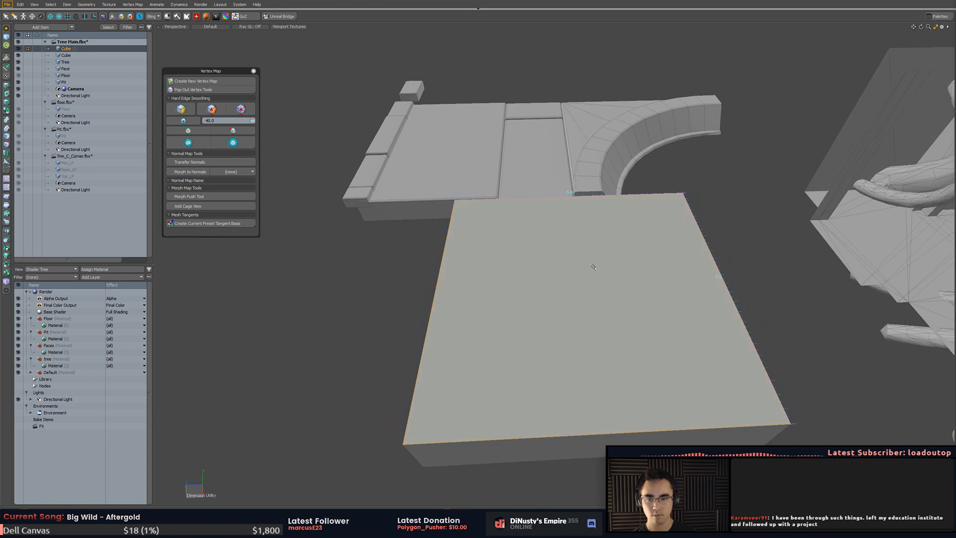
double_click(593, 268)
click(206, 16)
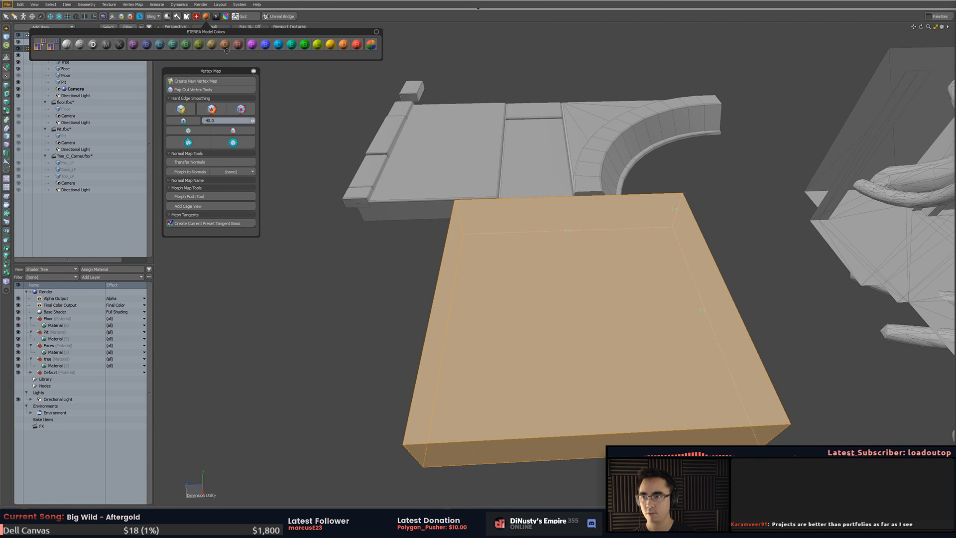
click(226, 45)
- Assign the YellowStrong model color to the platform slab's main panels
alt+drag(490, 93, 557, 173)
click(557, 174)
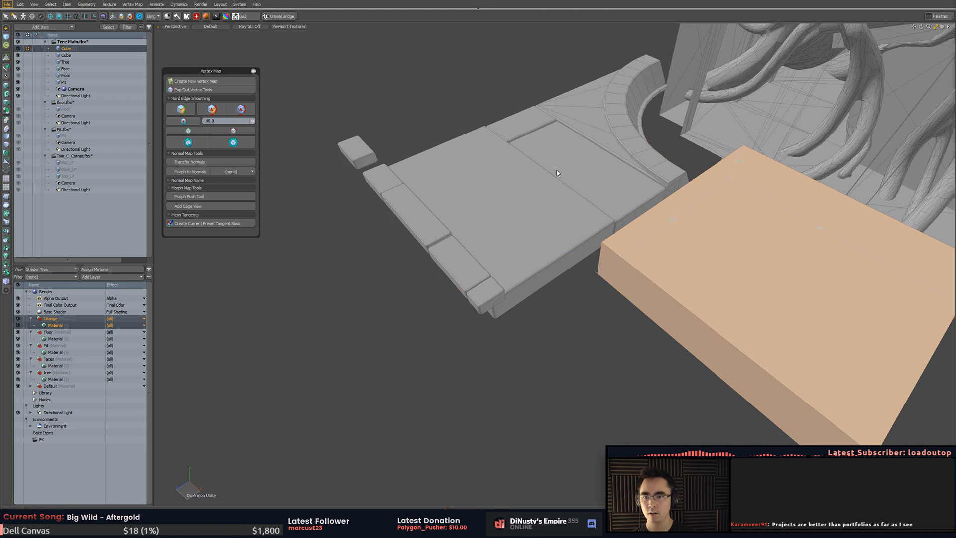
click(558, 173)
key(3)
double_click(523, 124)
alt+drag(446, 73, 344, 60)
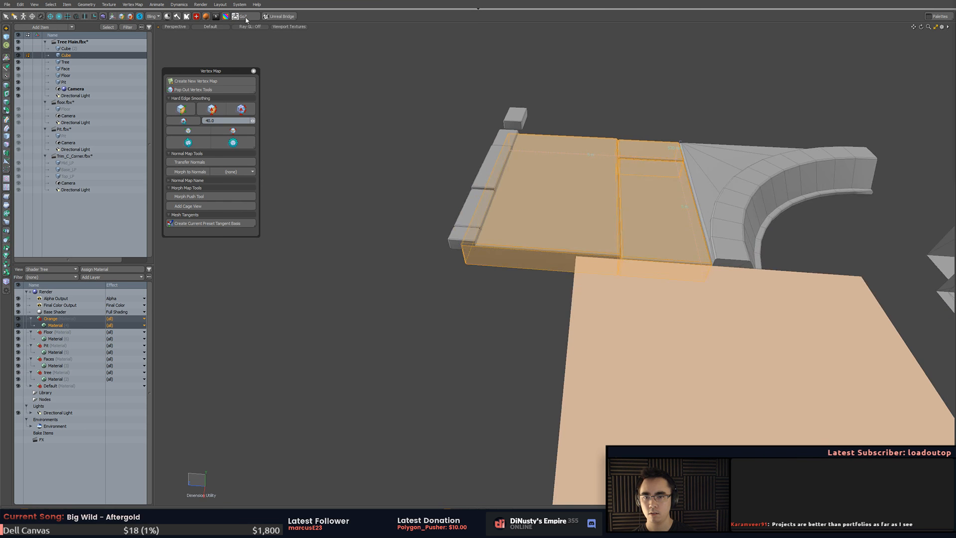
click(205, 16)
click(330, 45)
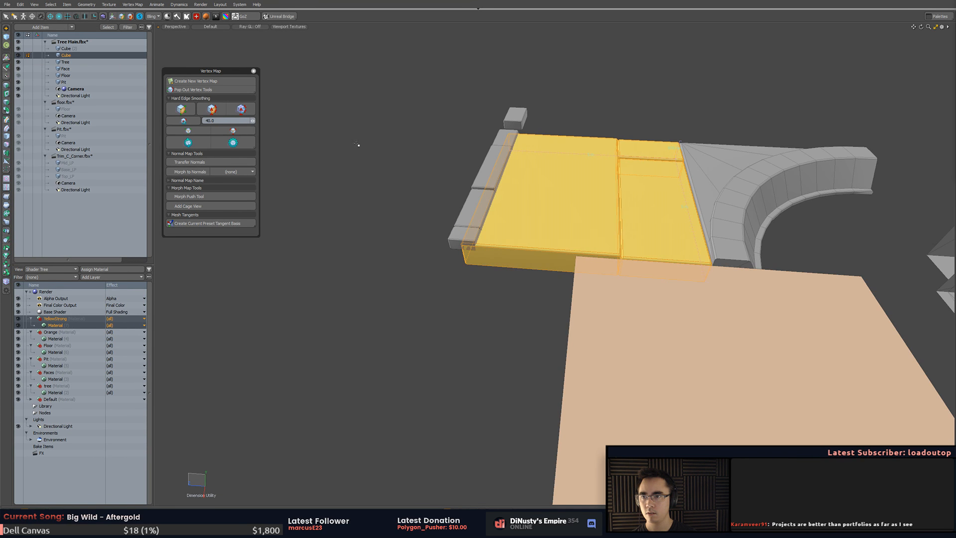
- Assign the Green model color to the slab's corner piece with the curved strip
alt+drag(358, 144, 189, 142)
key(Escape)
double_click(618, 145)
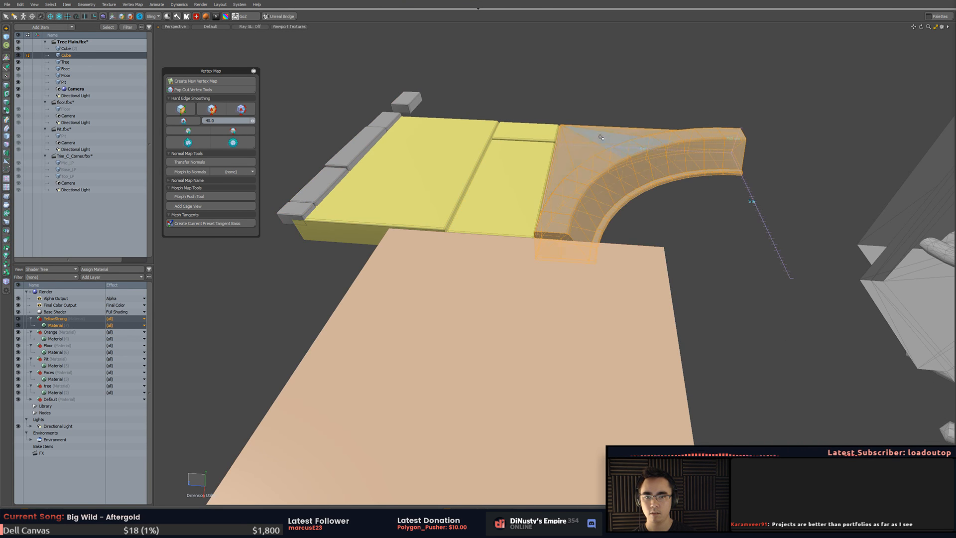
click(205, 16)
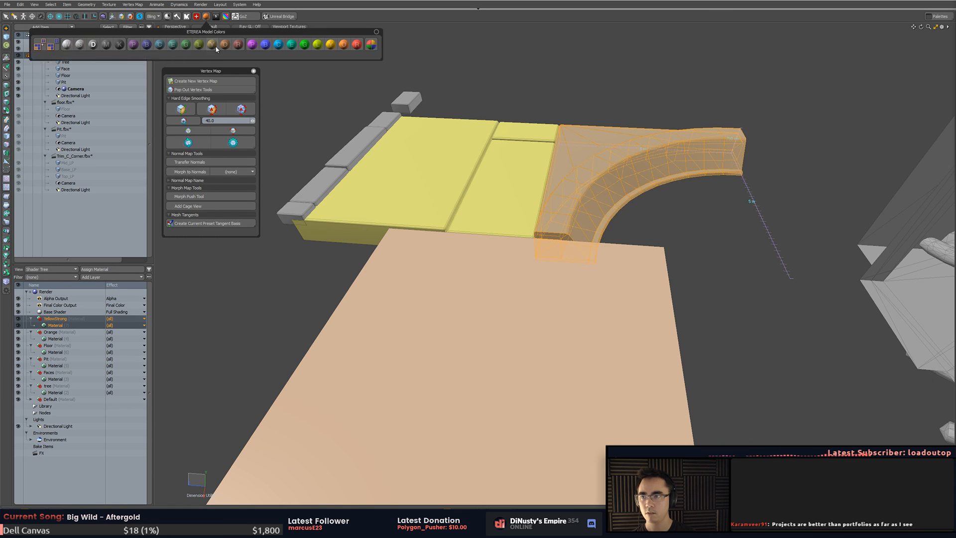
click(186, 46)
- Assign the Emerald model color to the platform slab's main panels
alt+shift+drag(490, 131, 533, 178)
key(])
click(206, 17)
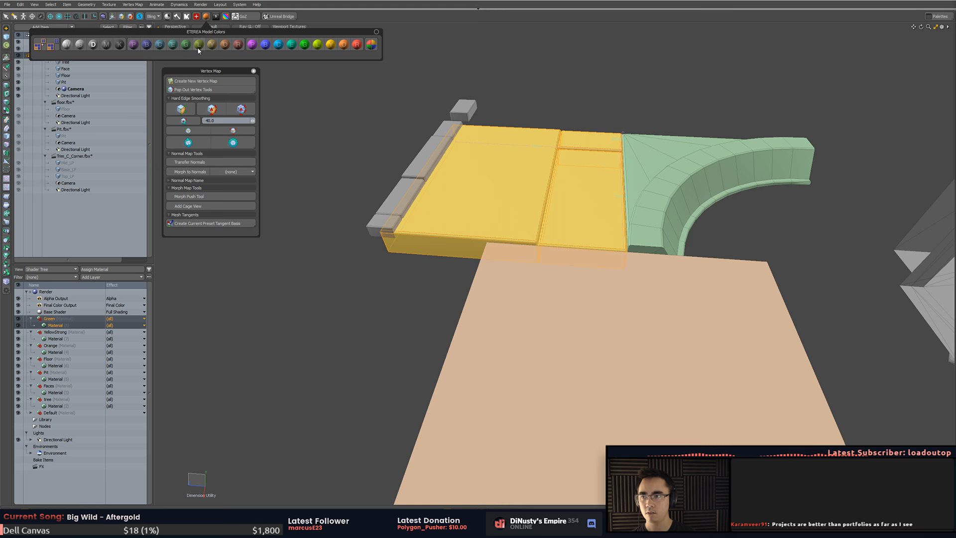
click(171, 46)
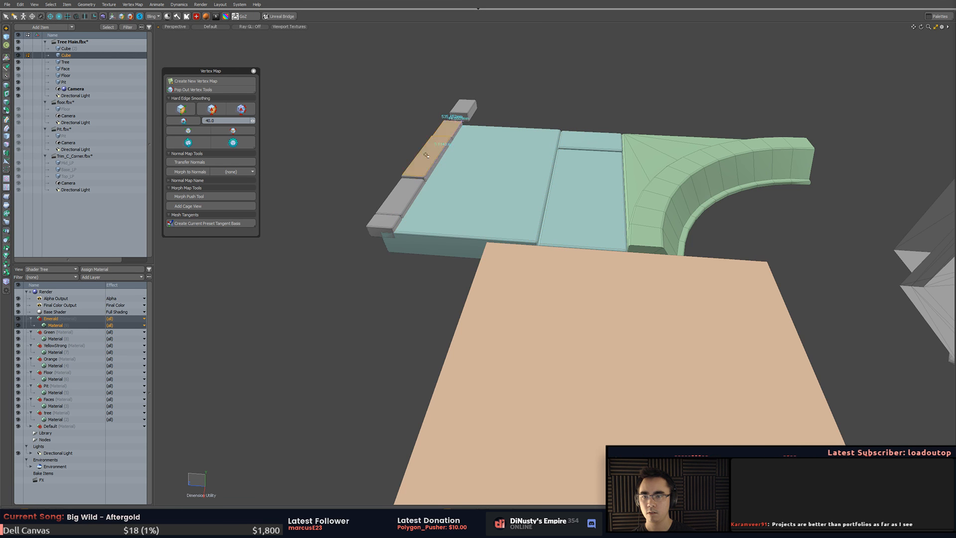
- Assign the Purple model color to the row of stone blocks along the slab's edge
shift+click(393, 195)
key(])
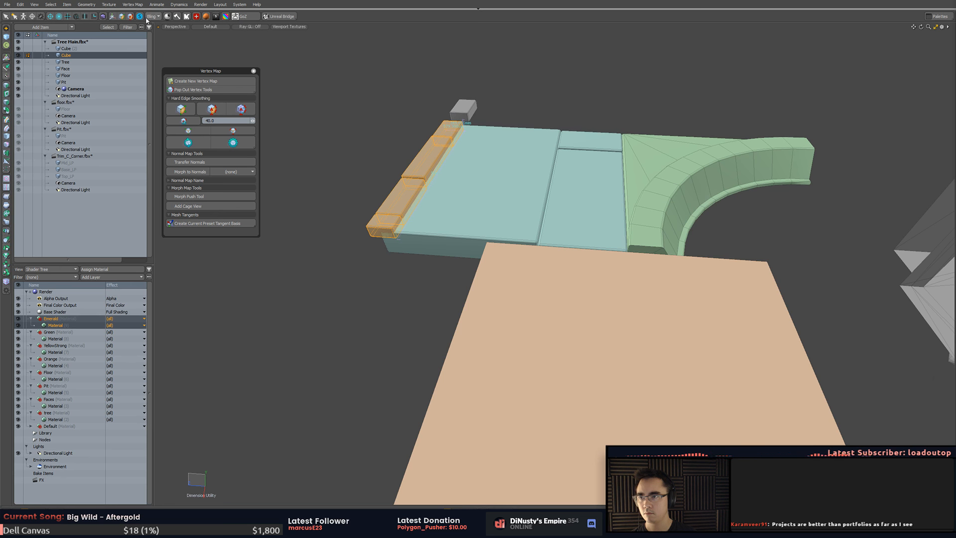
click(206, 17)
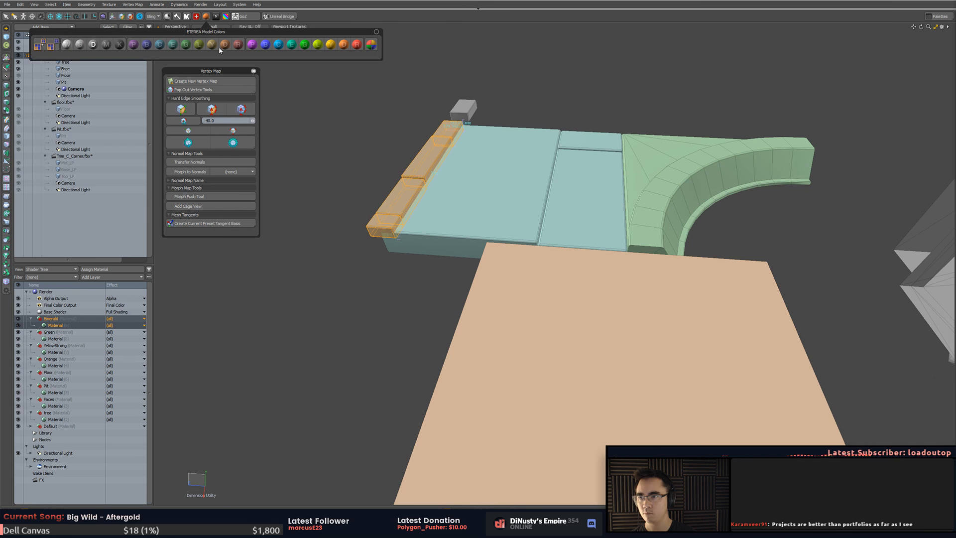
click(133, 44)
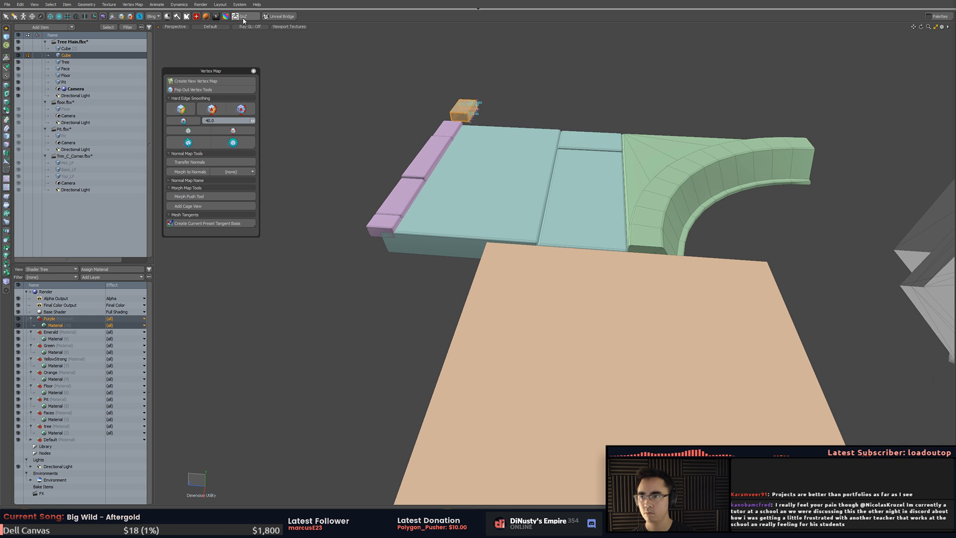
- Assign the Red model color to the small detached block beyond the edge row, after trying Lime
click(207, 17)
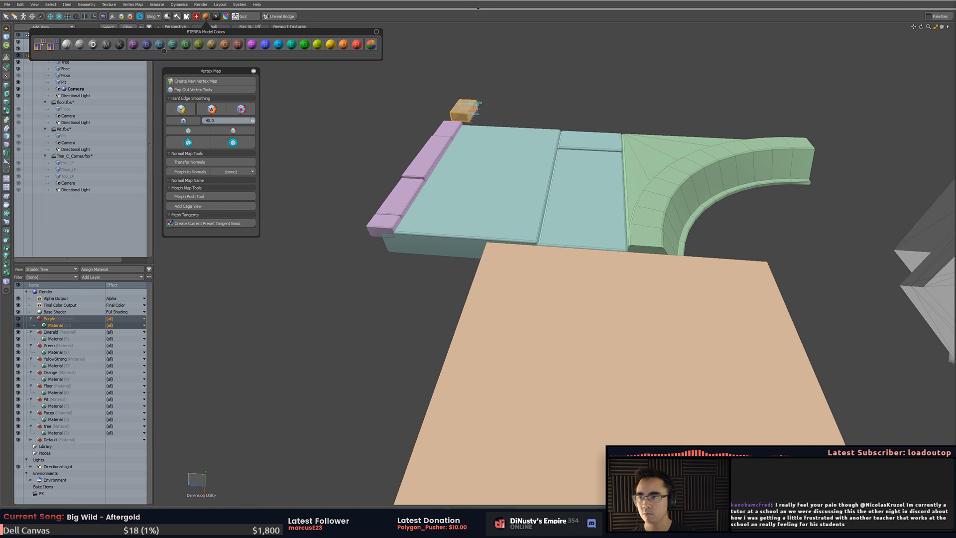
click(190, 48)
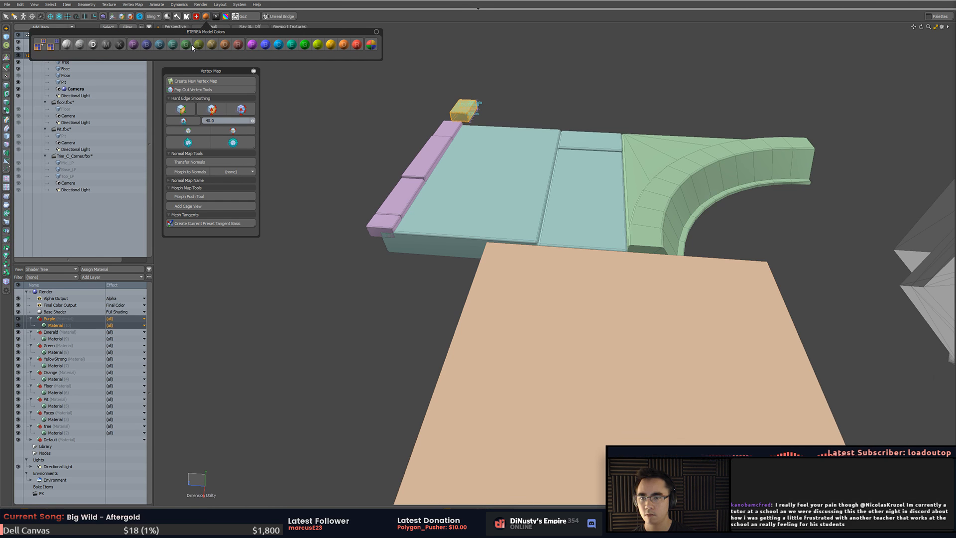
click(199, 46)
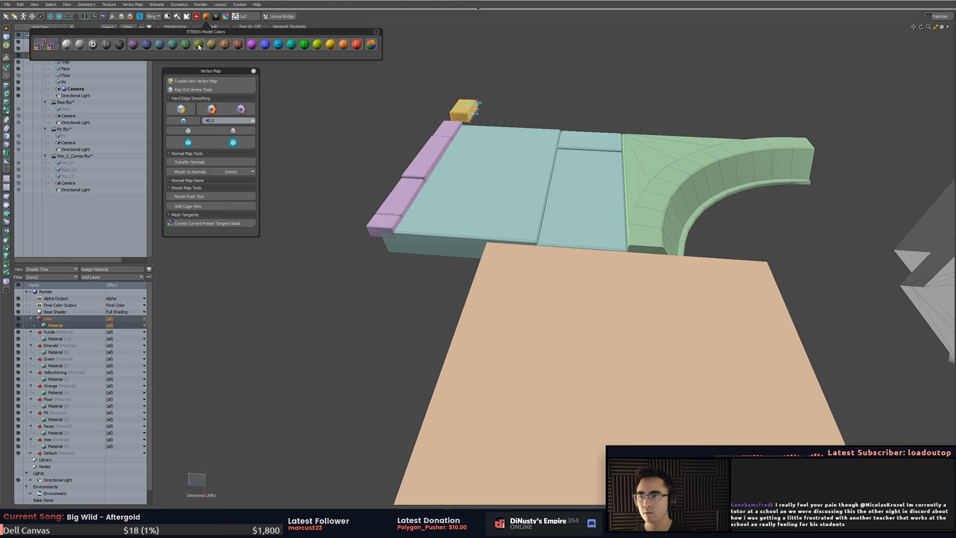
click(238, 46)
click(563, 89)
- Recolor the large square block with the RedStrong model color
scroll(563, 100, down, 3)
alt+drag(538, 164, 567, 221)
key(5)
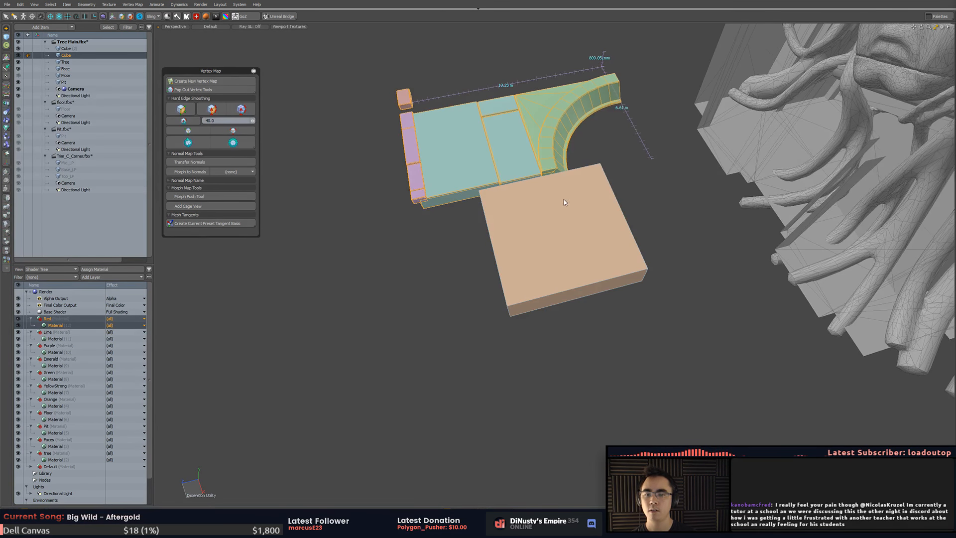
click(565, 200)
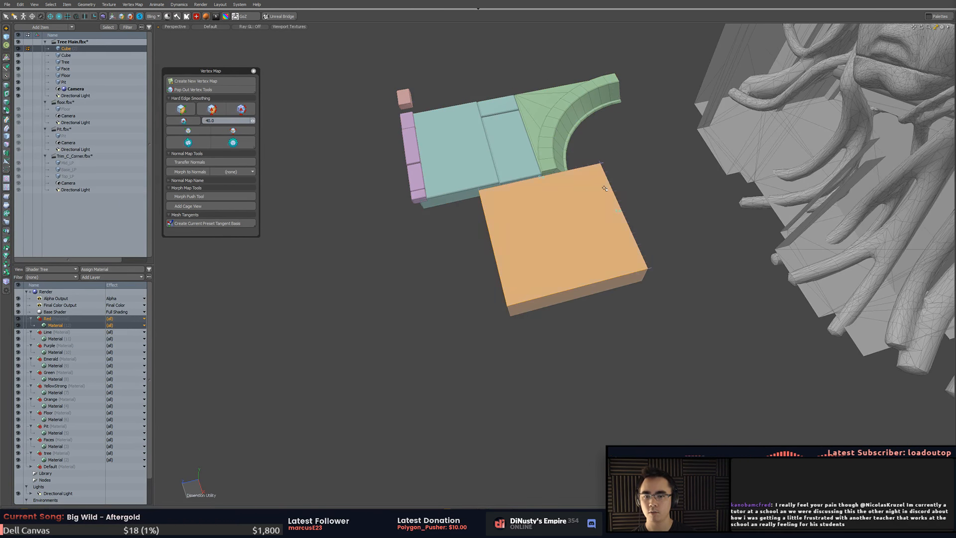
click(207, 18)
click(356, 48)
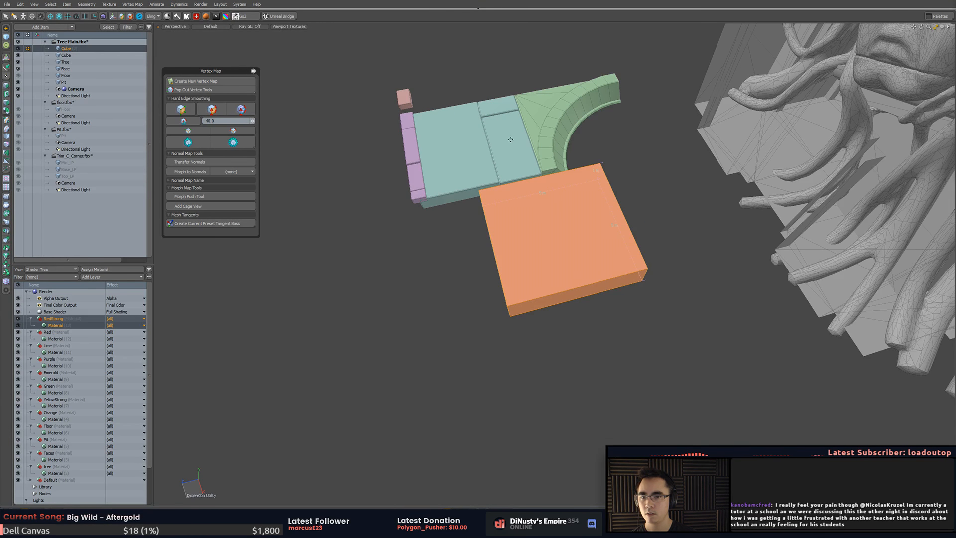
click(623, 158)
- Cut the row of purple edge stones out of the platform slab mesh
alt+drag(624, 158, 649, 173)
alt+shift+drag(628, 133, 619, 155)
click(595, 198)
key(3)
mouse_move(567, 224)
mouse_down()
mouse_move(659, 254)
mouse_move(702, 244)
mouse_up()
click(685, 130)
click(427, 135)
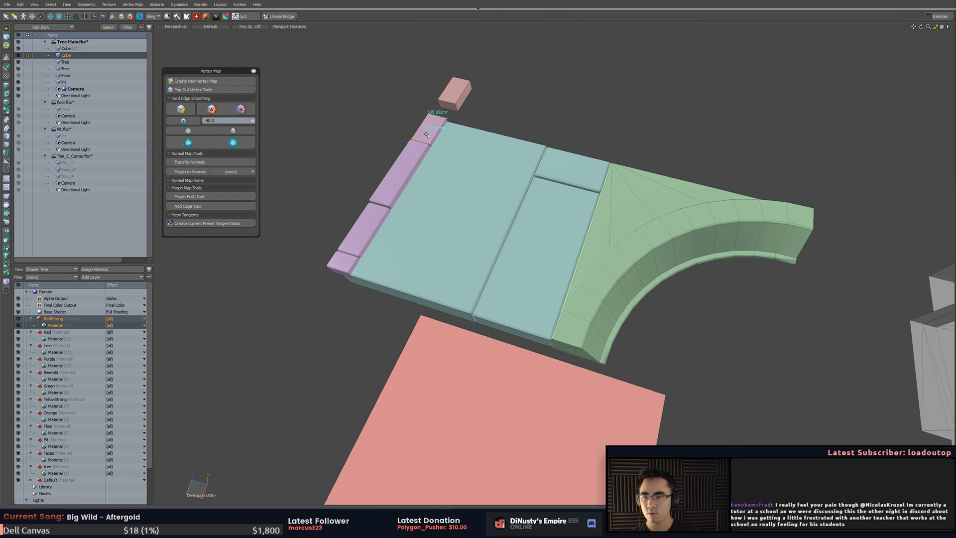
click(205, 17)
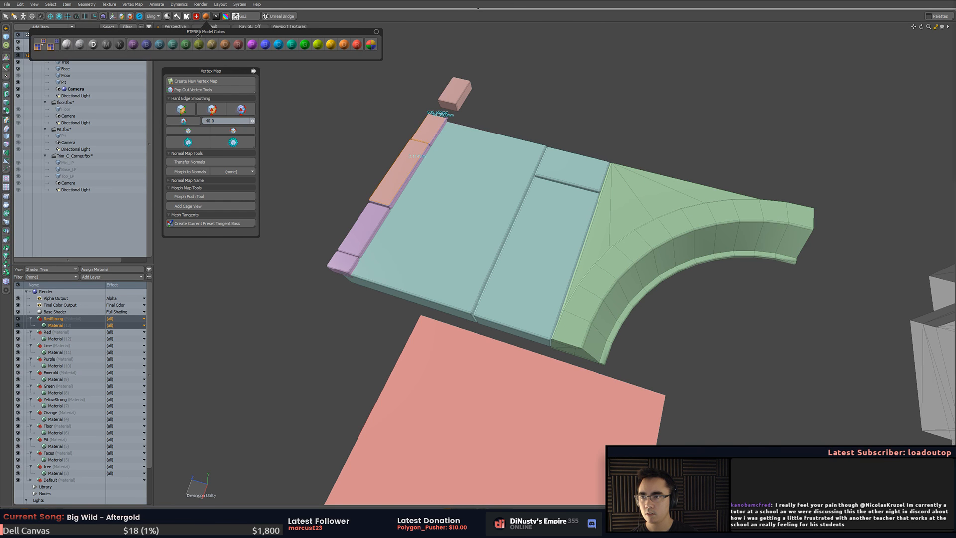
click(39, 46)
alt+drag(447, 171, 398, 132)
scroll(477, 154, down, 4)
alt+drag(488, 155, 575, 197)
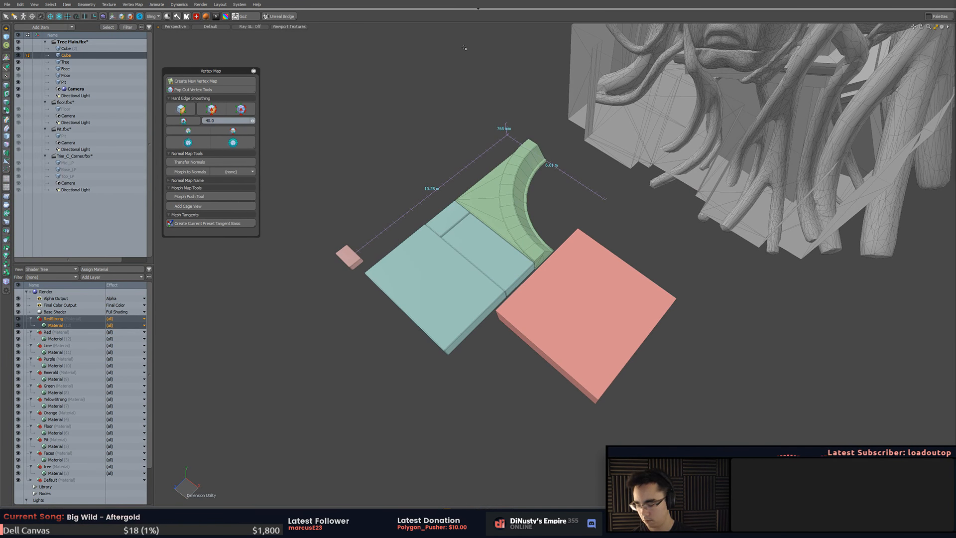
- Create a new scene and paste the row of edge stones into it
key(ctrl+n)
key(ctrl+v)
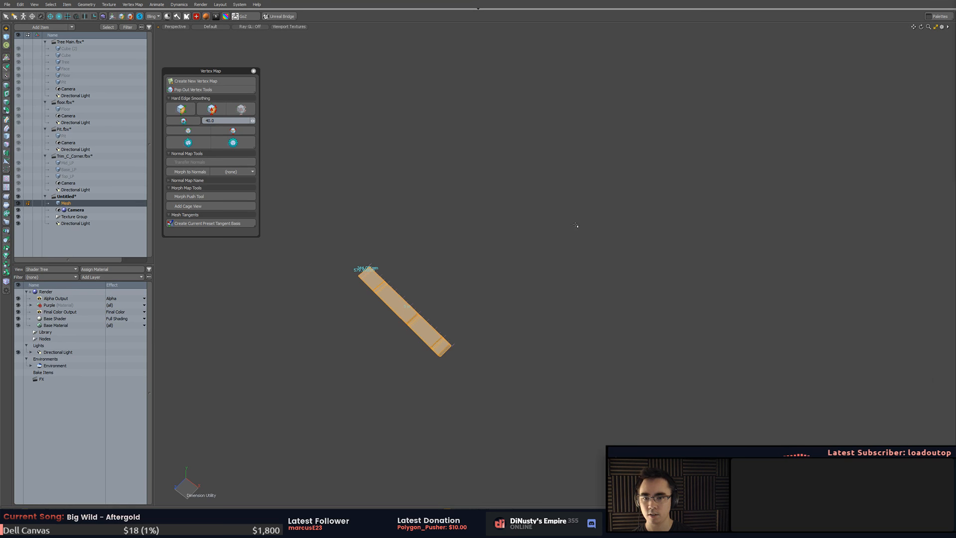
click(504, 230)
alt+drag(503, 231, 497, 213)
- Cut the emerald main panels from the slab mesh and paste them into a new mesh item in the Untitled scene
click(106, 43)
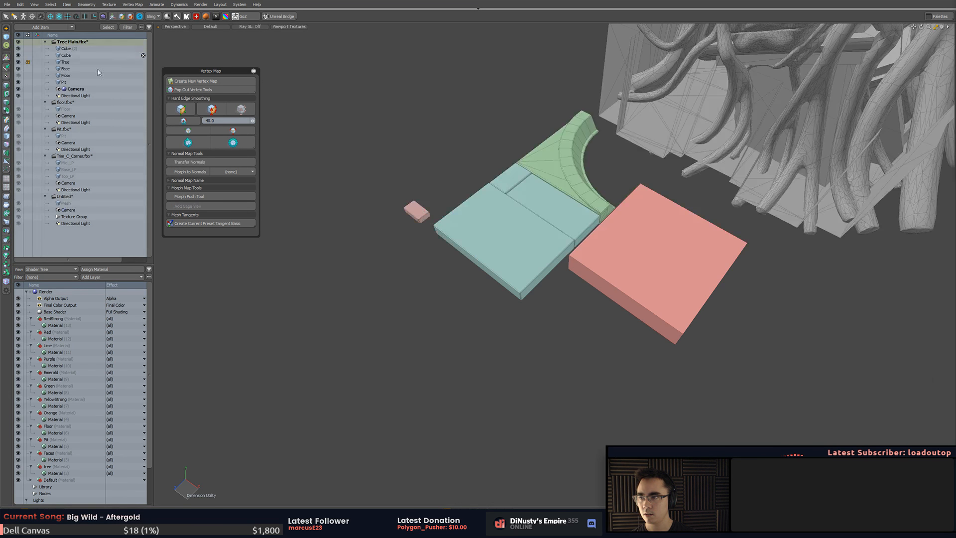
click(511, 187)
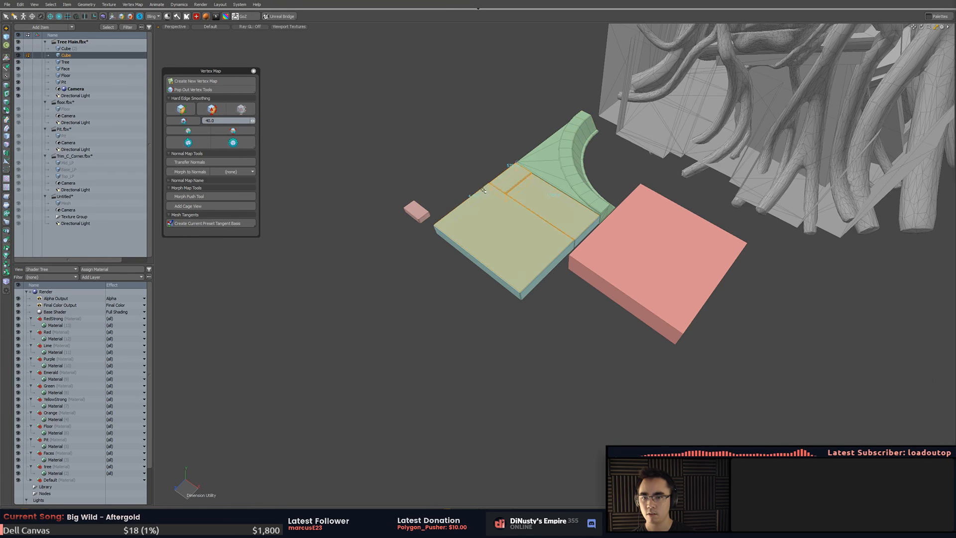
key(Delete)
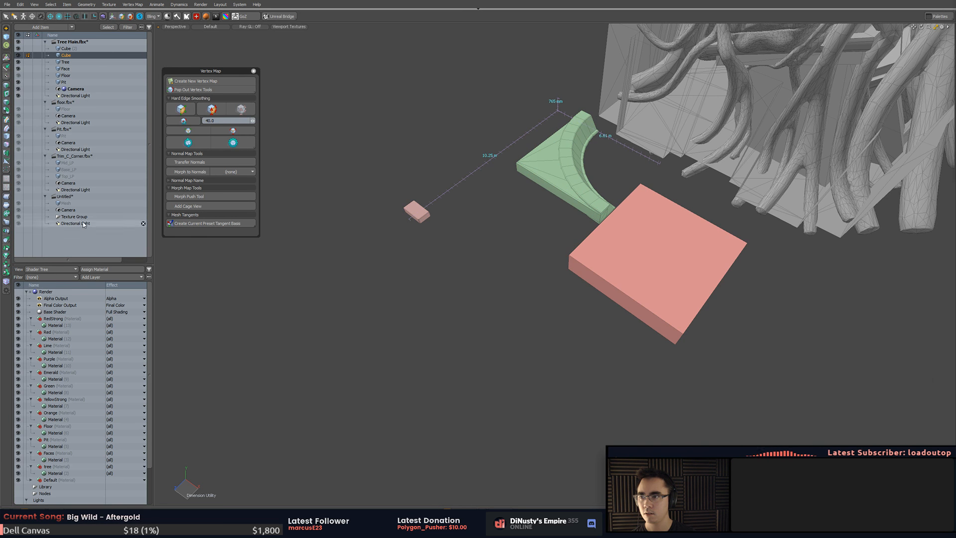
click(145, 216)
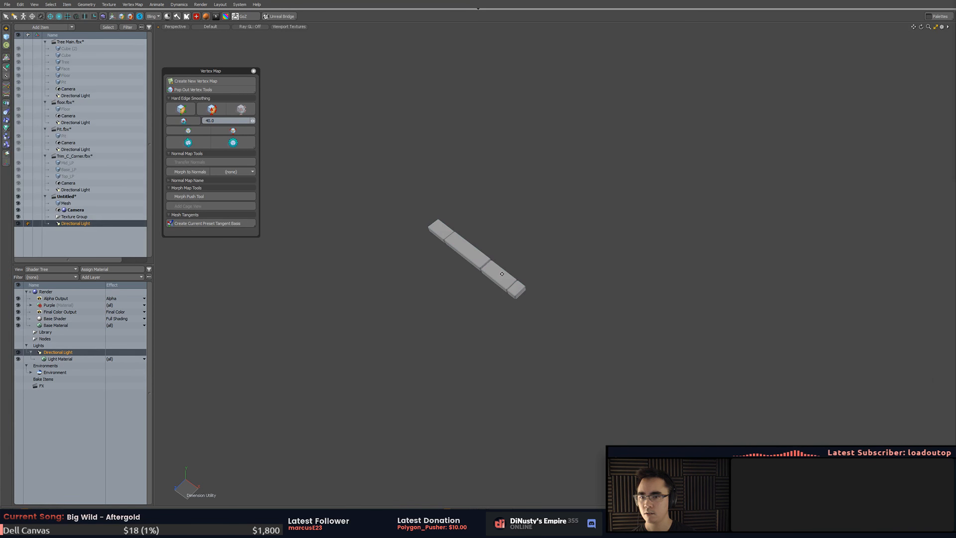
click(132, 210)
key(m)
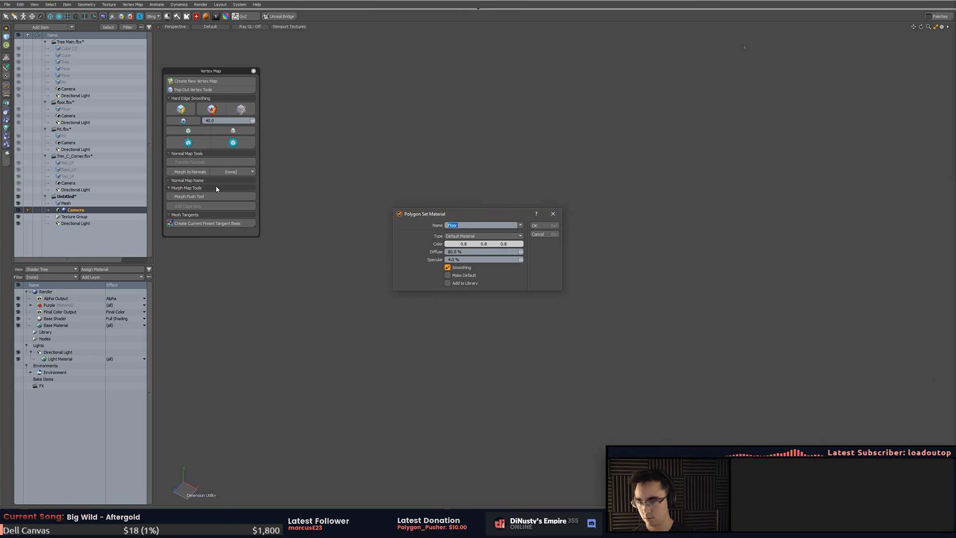
click(554, 227)
key(shift+a)
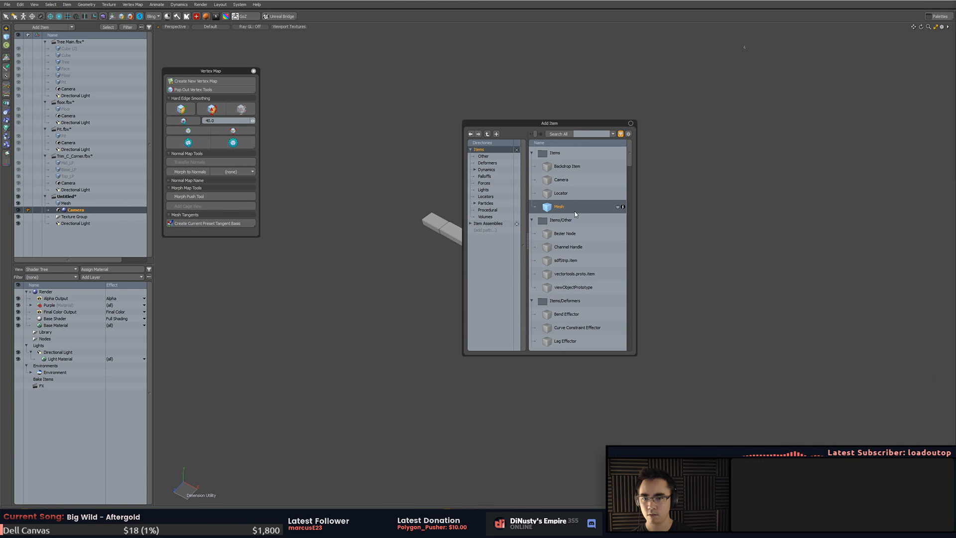
double_click(575, 211)
key(ctrl+v)
click(576, 247)
alt+drag(576, 246, 452, 285)
- Transfer the green curved corner piece from the slab mesh into its own new mesh item in the Untitled scene
click(102, 63)
click(544, 183)
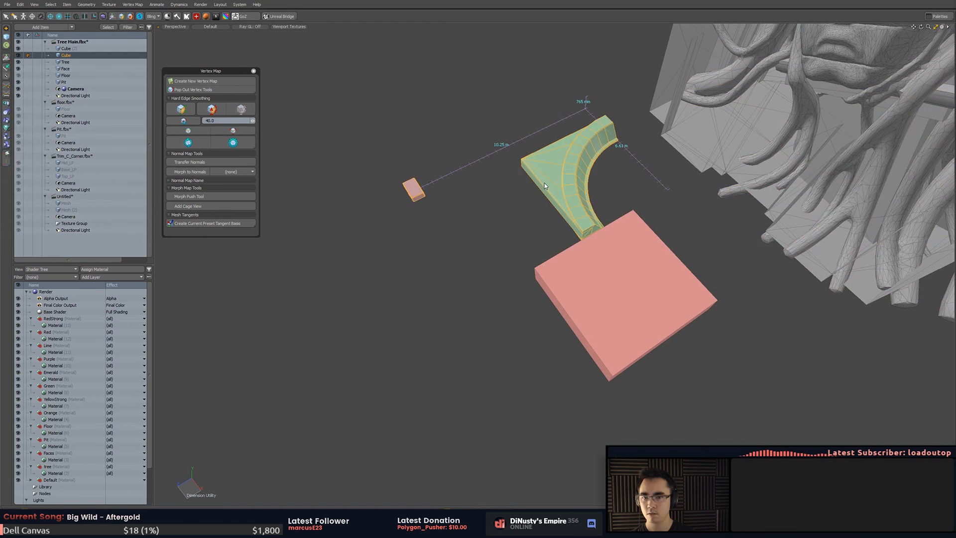
key(3)
double_click(546, 182)
key(ctrl+x)
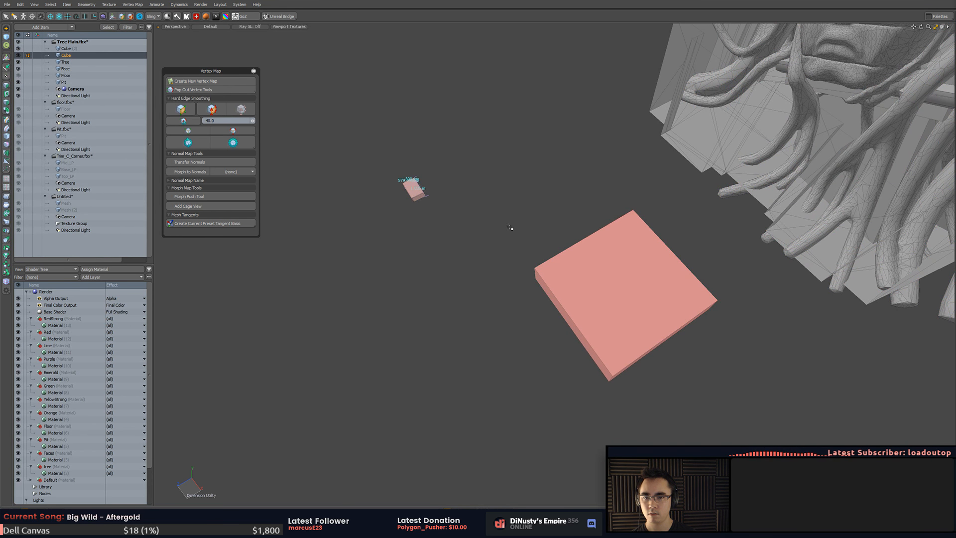
click(67, 210)
key(n)
double_click(422, 163)
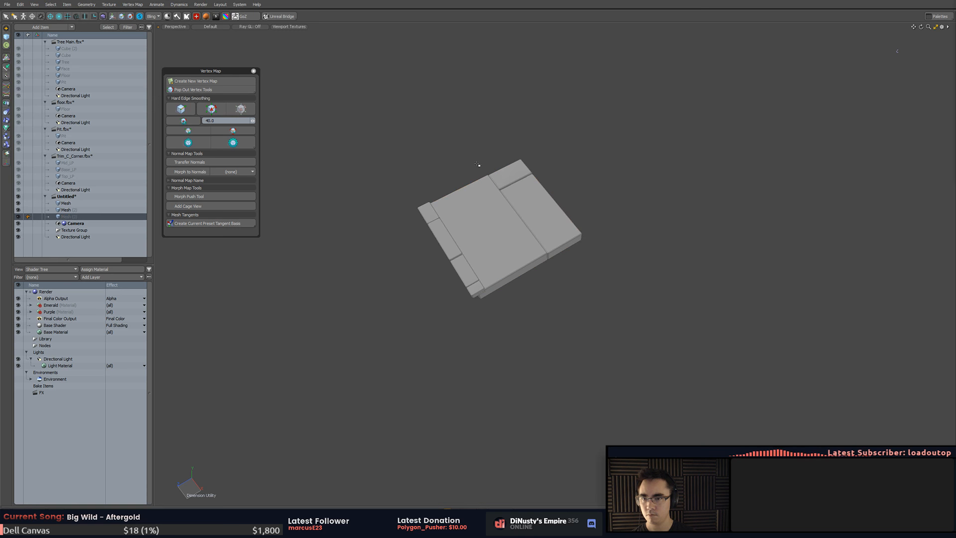
key(ctrl+v)
- Transfer the small detached red block into its own new mesh item in the Untitled scene
click(79, 62)
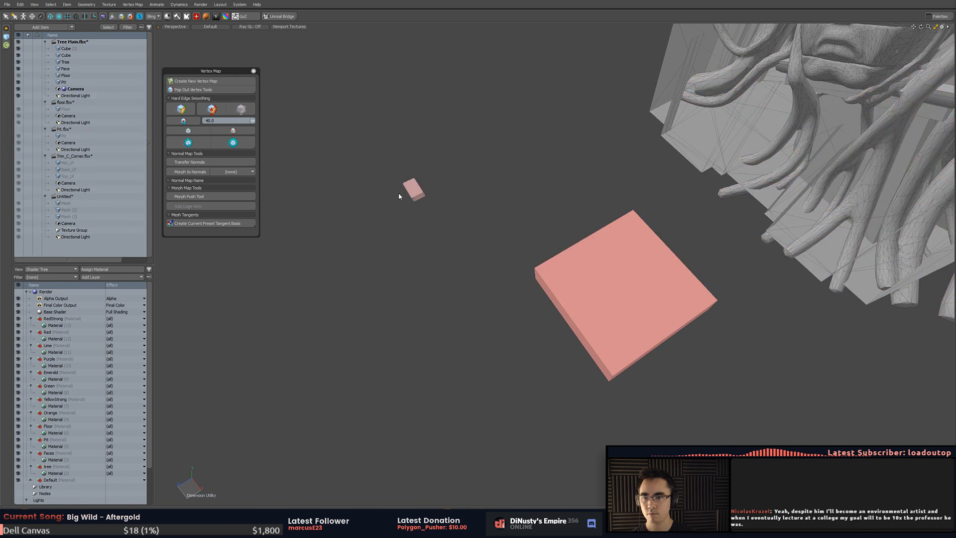
click(412, 195)
key(ctrl+x)
click(70, 210)
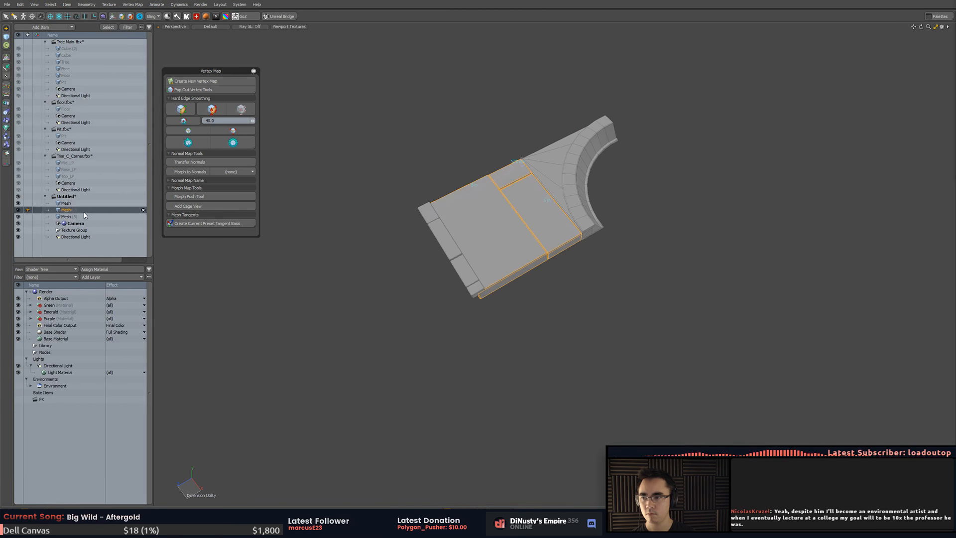
key(n)
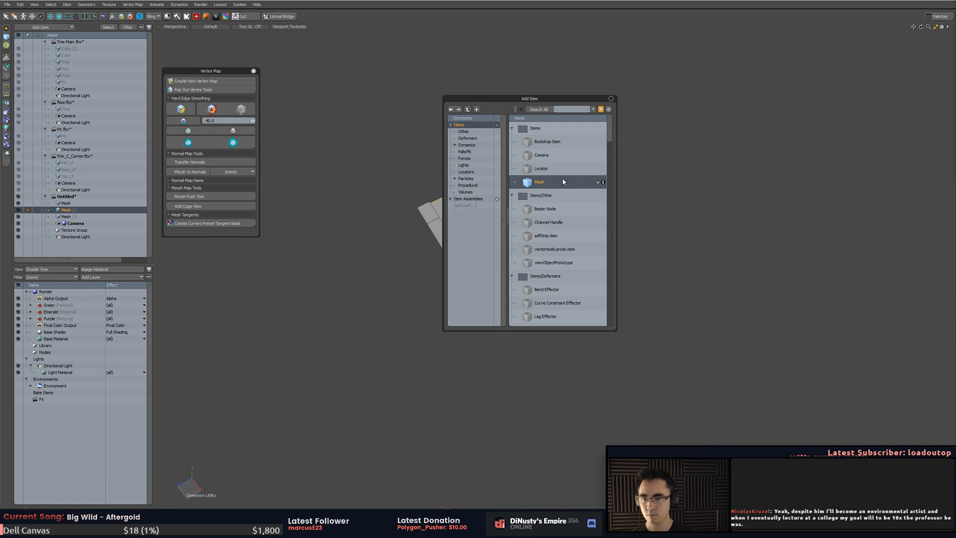
double_click(563, 179)
key(3)
key(ctrl+v)
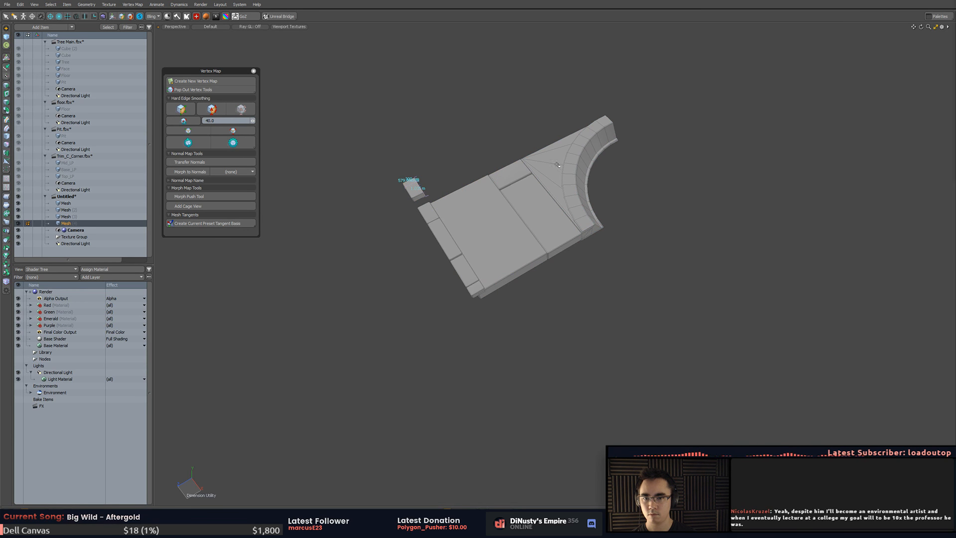
- Cut the large square block from the Tree Main scene and paste it into a new mesh item in the Untitled scene
click(100, 61)
click(619, 267)
key(3)
double_click(617, 271)
key(ctrl+x)
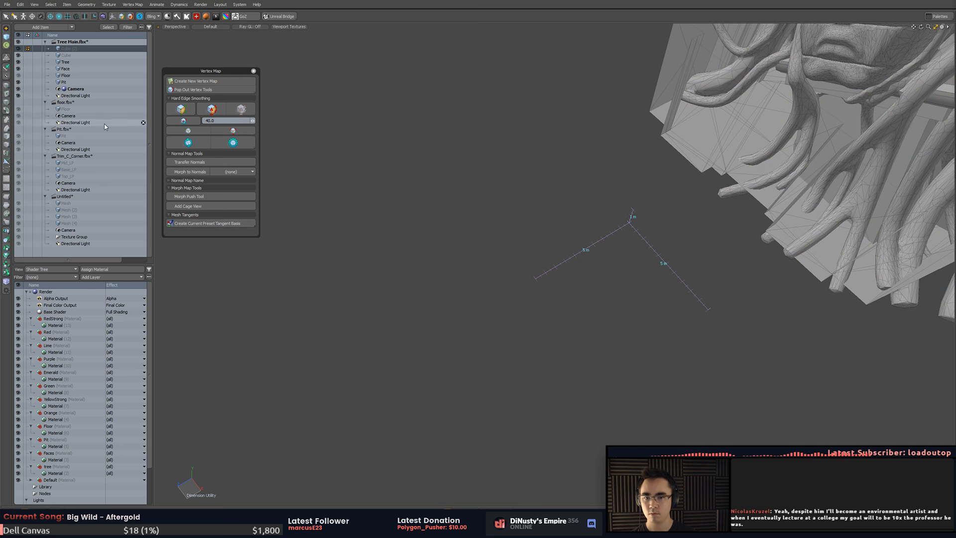
click(88, 212)
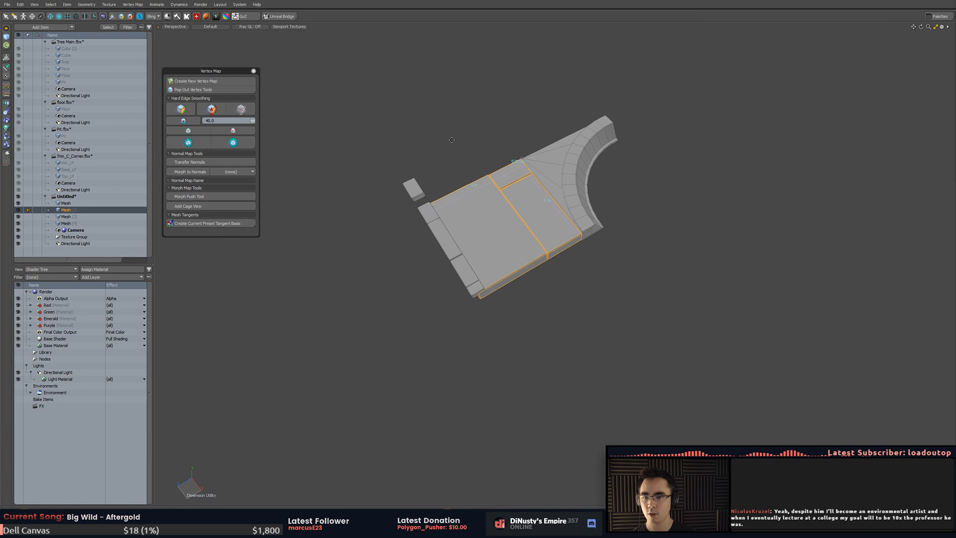
key(n)
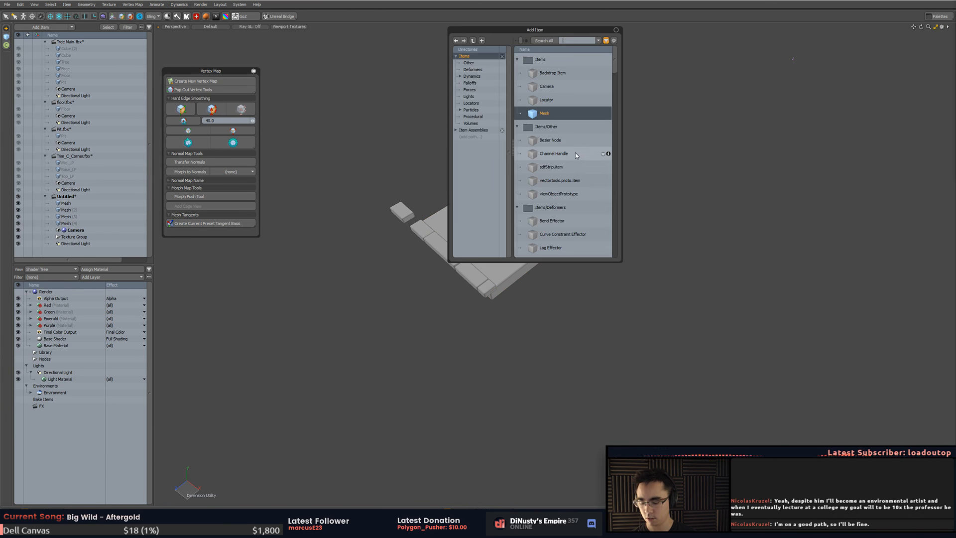
double_click(567, 113)
key(ctrl+v)
- Move the large square block away from the slab, clear of the row of edge stones
alt+shift+drag(701, 194, 532, 281)
alt+drag(656, 240, 609, 308)
drag(509, 354, 258, 287)
key(space)
click(496, 317)
alt+drag(496, 317, 466, 314)
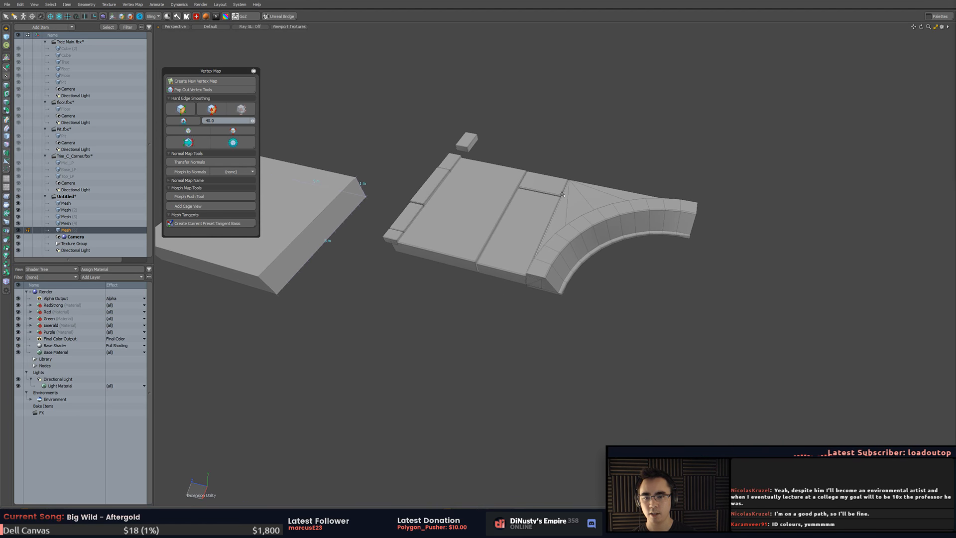
- In the Top view, move the curved corner piece with snapping so its square corner sits on the world origin
key(ctrl+space)
scroll(615, 211, down, 1)
key(ctrl+2)
click(624, 244)
ctrl+alt+drag(725, 265, 661, 237)
alt+shift+drag(660, 237, 554, 247)
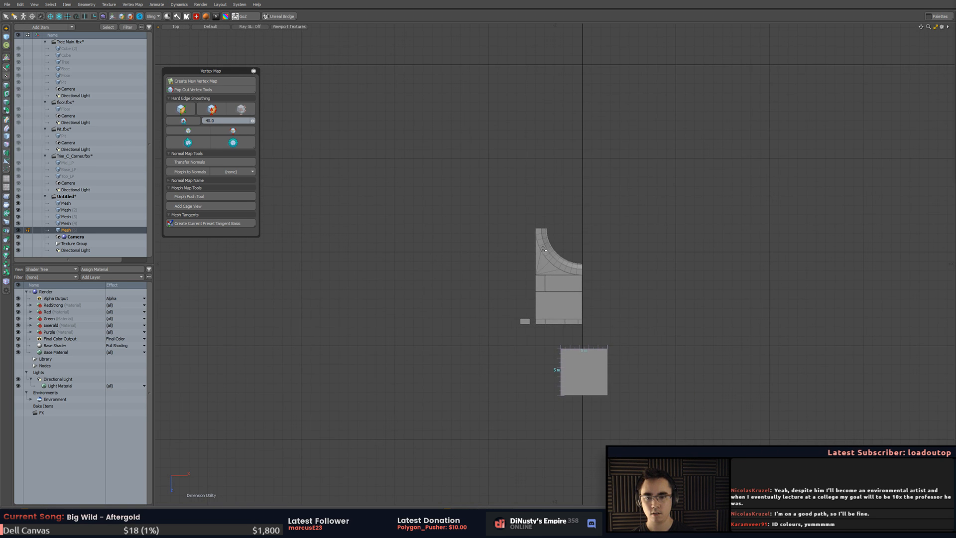
click(545, 249)
alt+shift+drag(621, 239, 650, 259)
key(w)
key(x)
drag(540, 367, 588, 160)
alt+shift+drag(560, 334, 562, 303)
key(q)
click(561, 303)
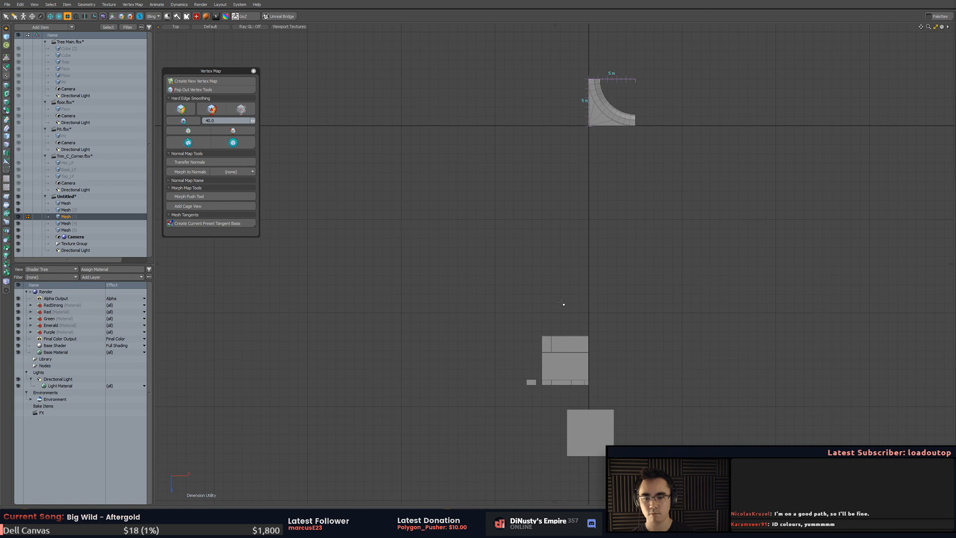
- Move the main panels over the curved corner piece near the world origin with snapping on
right_drag(621, 352, 623, 350)
key(5)
click(559, 343)
key(3)
right_drag(585, 324, 603, 372)
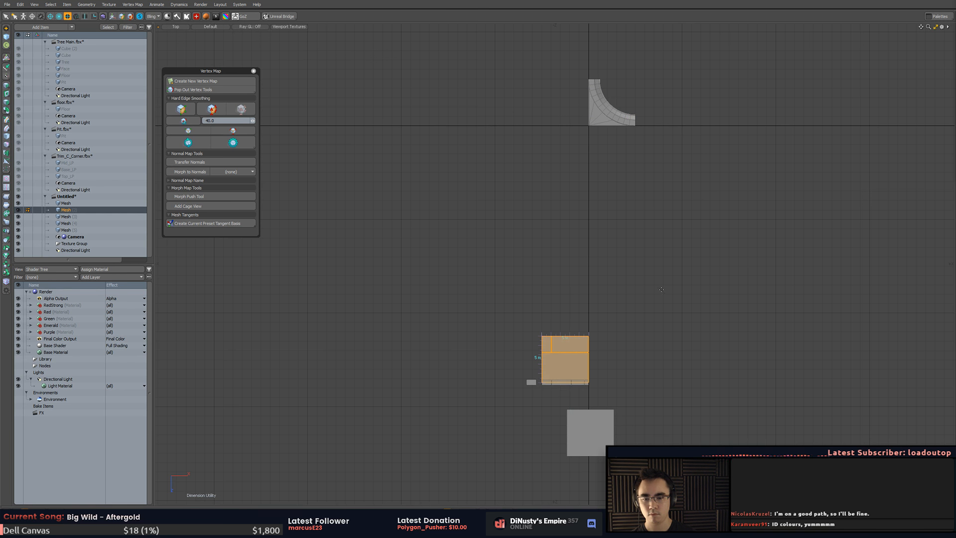
key(w)
key(x)
drag(603, 397, 669, 174)
key(shift+a)
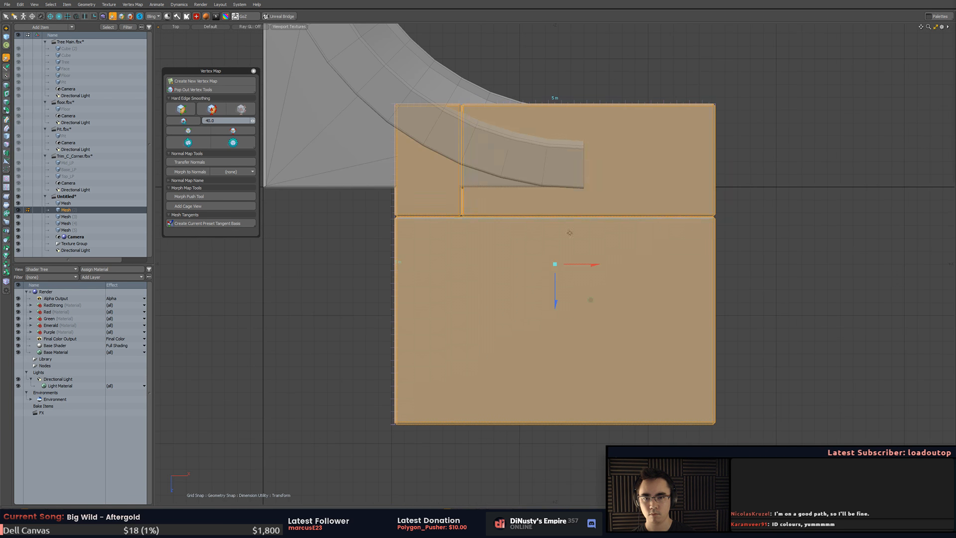
- Turn off Grid snapping and move the main panels until their lower edge reaches the horizontal axis
alt+shift+drag(469, 348, 647, 284)
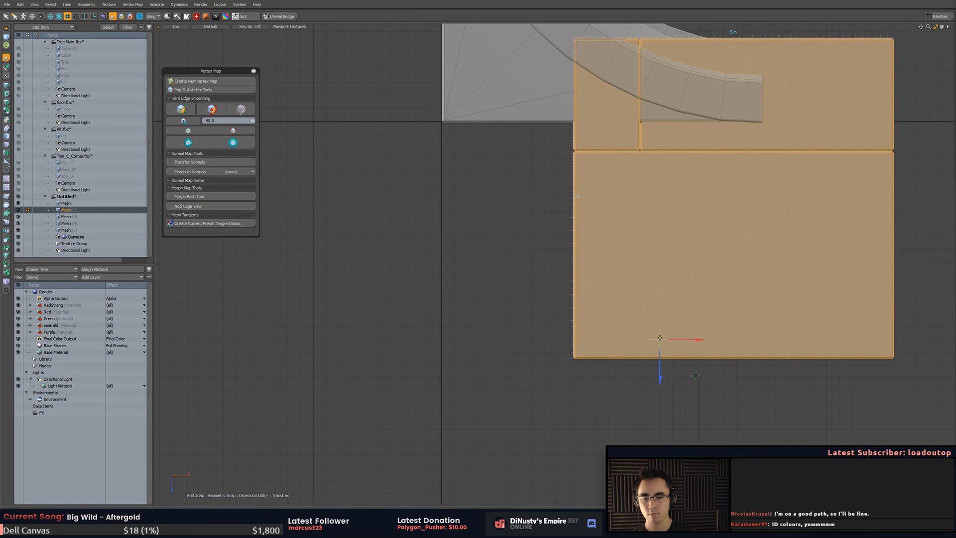
key(shift+x)
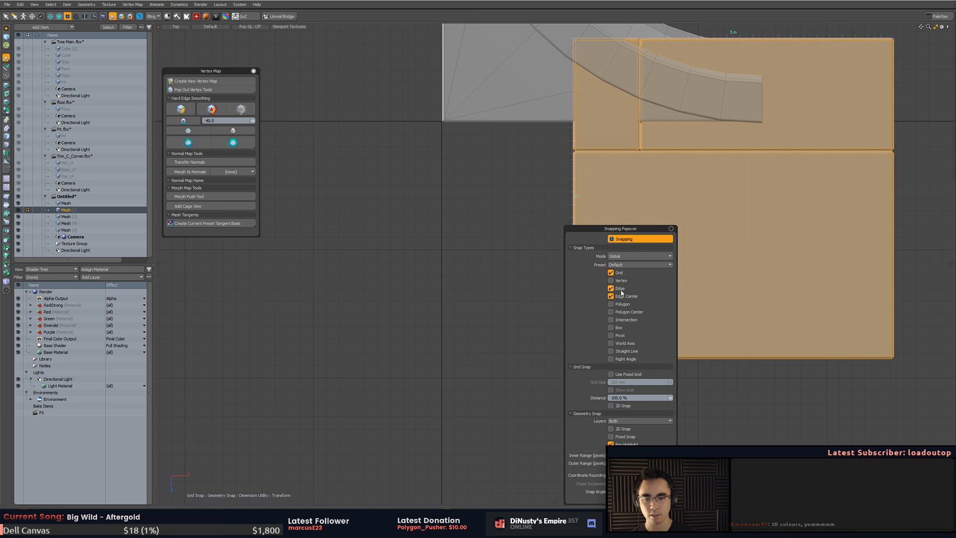
click(620, 273)
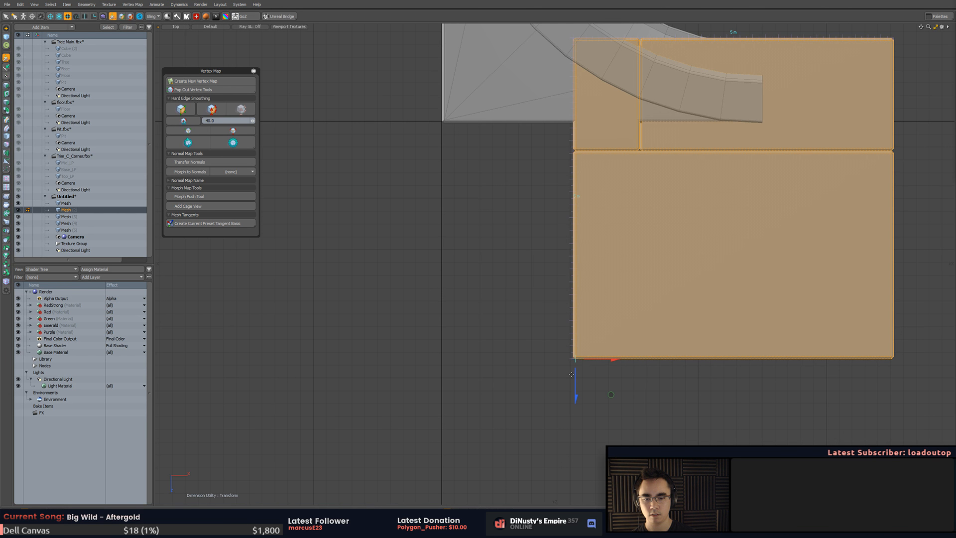
drag(571, 374, 573, 156)
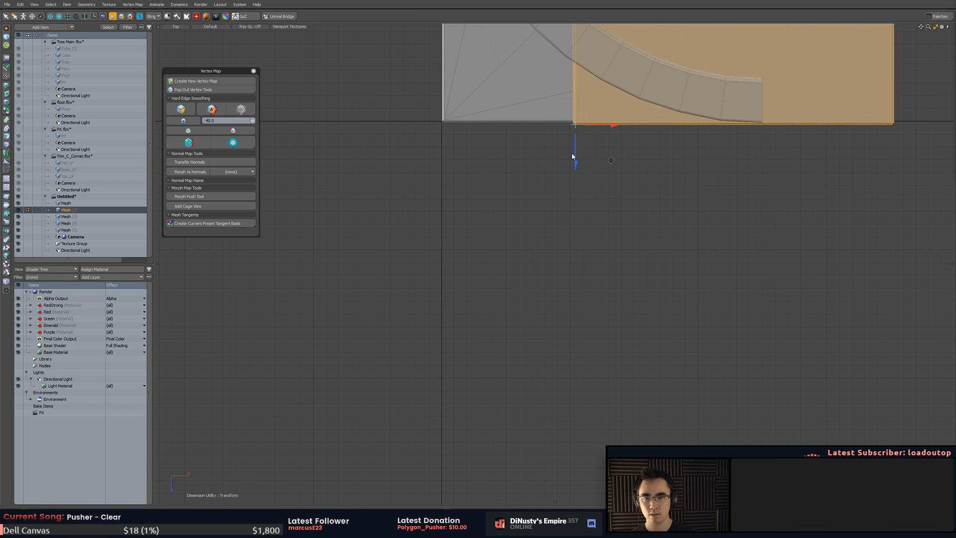
- Adjust the geometry snap types and align the main panels' lower-left corner with the world origin
key(shift+x)
click(577, 149)
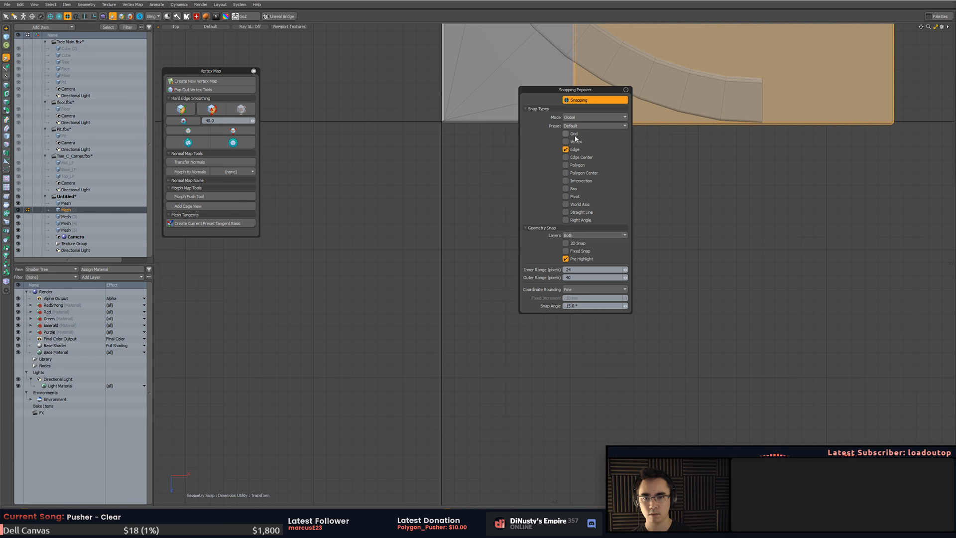
click(575, 135)
alt+shift+drag(555, 106, 568, 126)
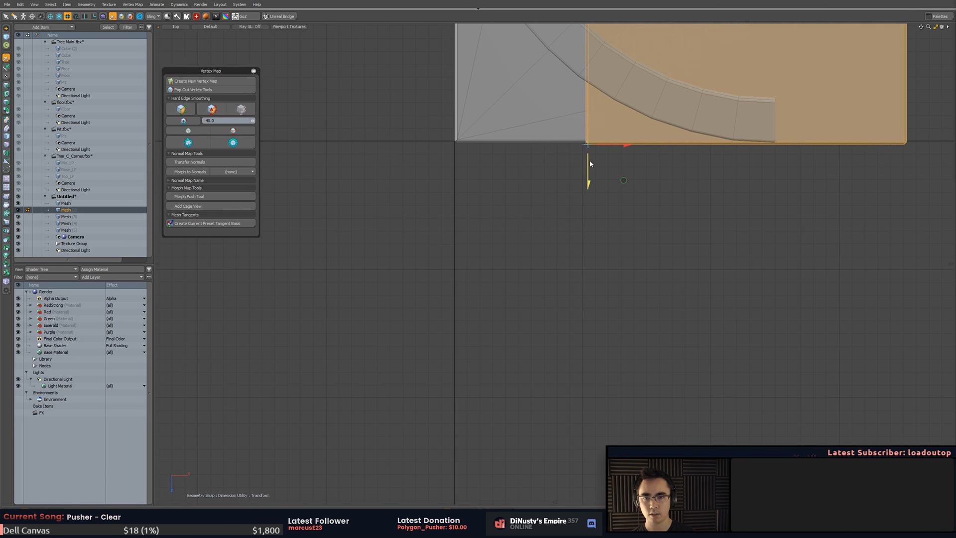
drag(589, 163, 588, 25)
drag(520, 221, 543, 141)
drag(624, 145, 466, 379)
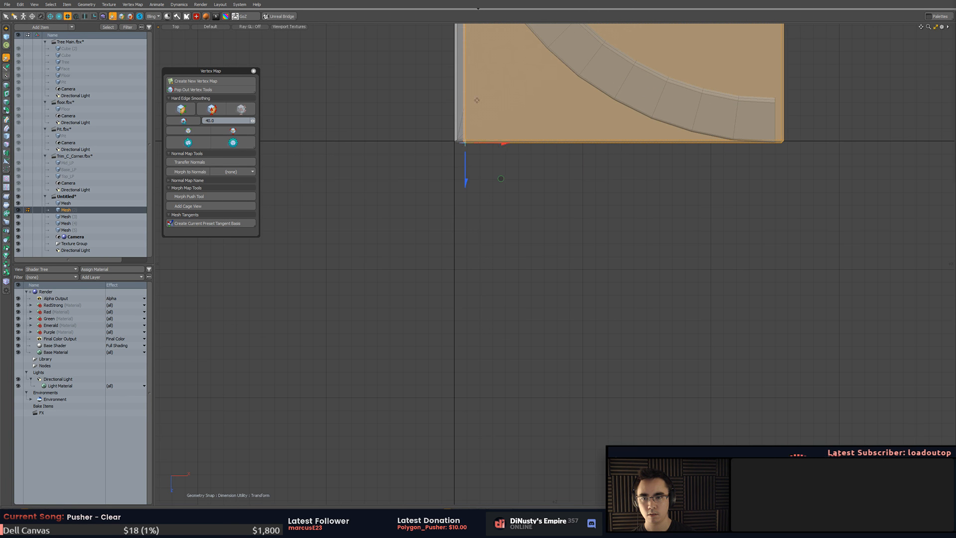
click(461, 101)
drag(483, 100, 455, 101)
scroll(518, 254, down, 6)
alt+shift+drag(536, 309, 541, 217)
key(3)
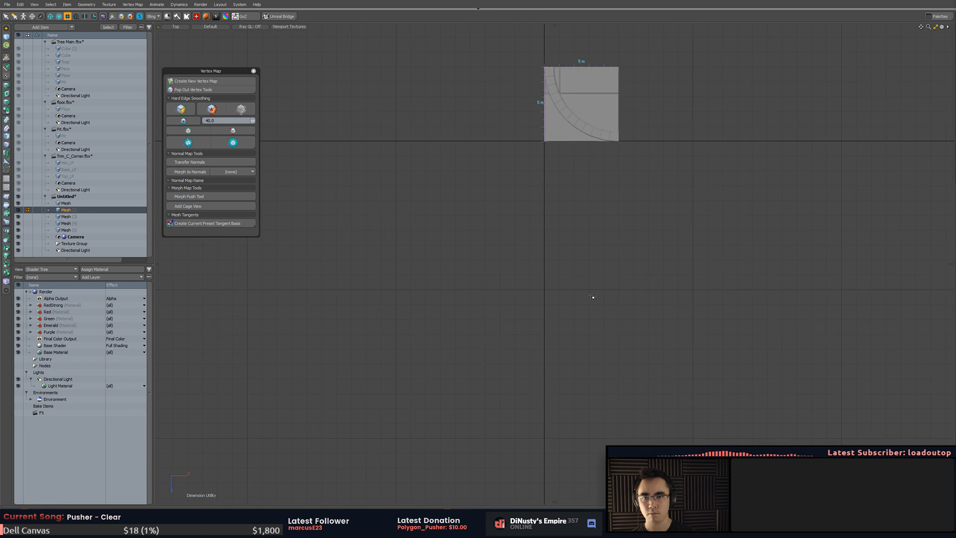
- In the Top view, select the row of four blocks and move it up so it is centered on the world origin
alt+shift+drag(591, 297, 587, 188)
scroll(587, 188, down, 3)
key(5)
click(531, 398)
key(3)
key(w)
drag(562, 432, 596, 132)
scroll(556, 81, up, 10)
drag(597, 257, 598, 347)
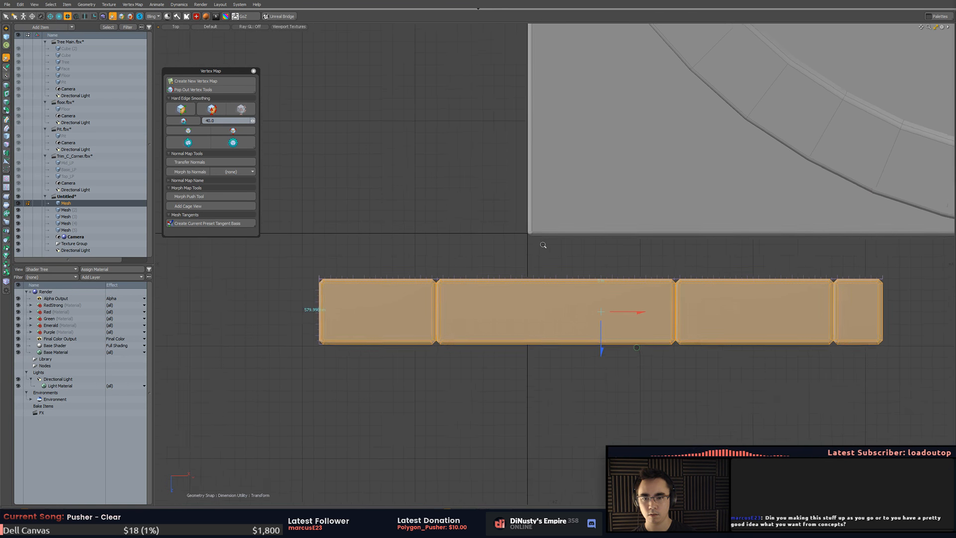
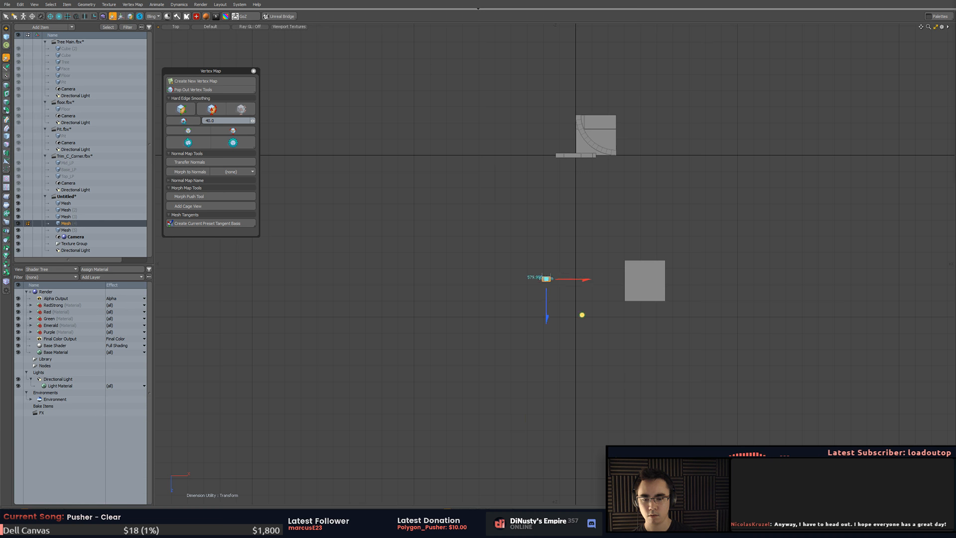
- Frame the single short block beside the world origin and set the viewport shading to Wireframe
key(shift+a)
alt+drag(600, 181, 633, 206)
scroll(615, 218, down, 2)
alt+drag(584, 226, 633, 306)
scroll(640, 266, down, 1)
scroll(647, 243, down, 4)
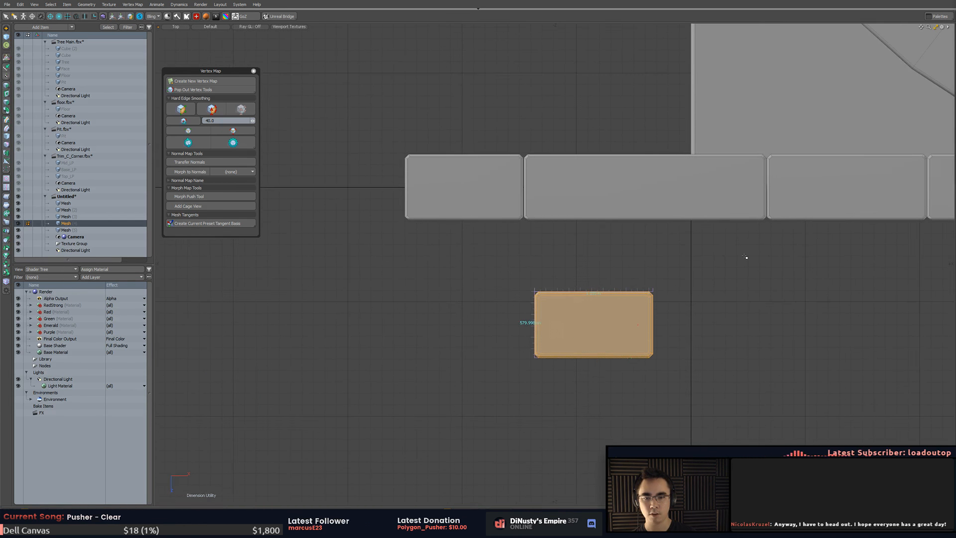
alt+drag(745, 256, 535, 336)
key(ctrl+3)
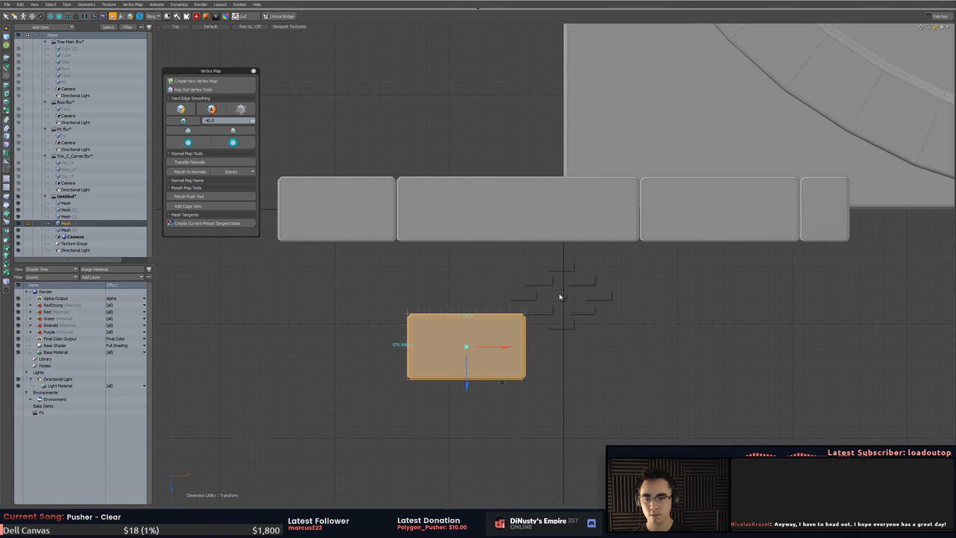
key(ctrl+2)
click(551, 260)
scroll(548, 299, down, 1)
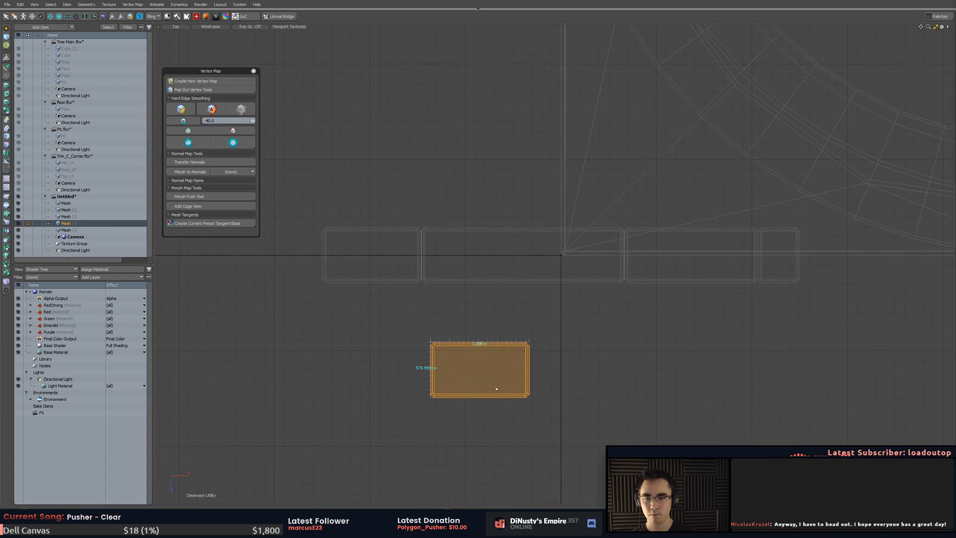
- Move the single short block with snapping until its center sits on the world origin
drag(481, 408, 480, 293)
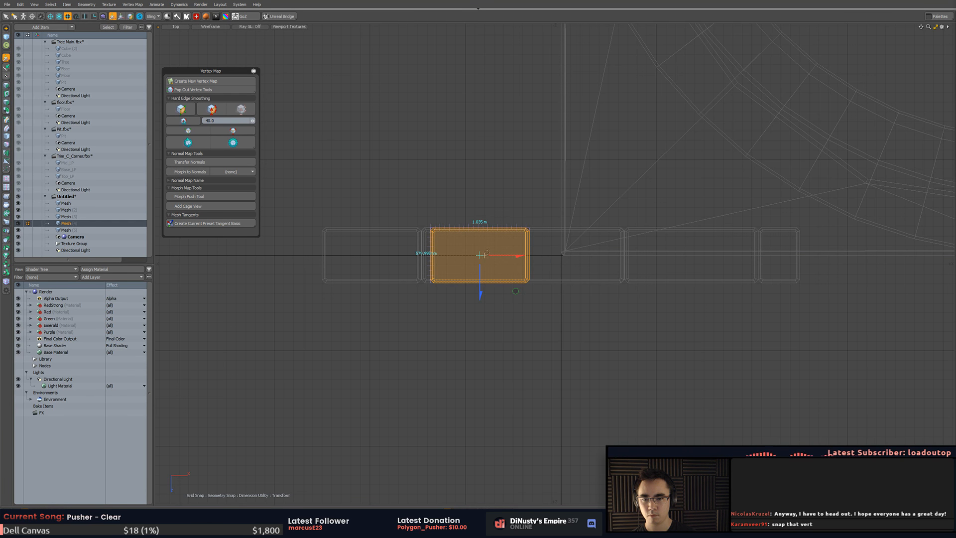
drag(442, 257, 494, 258)
drag(531, 367, 562, 368)
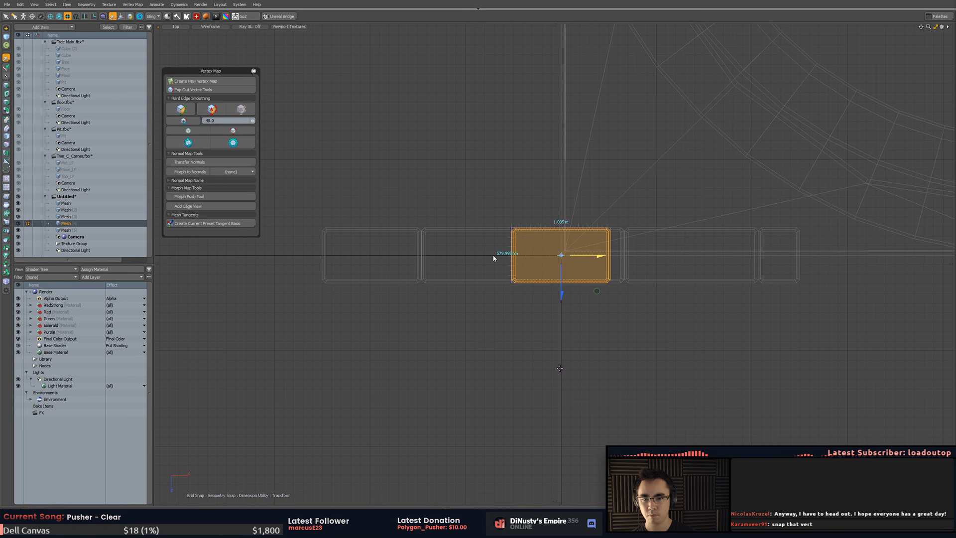
- Examine how the lower-left corners of the curved corner piece and the main panels line up with the world origin
scroll(597, 258, up, 5)
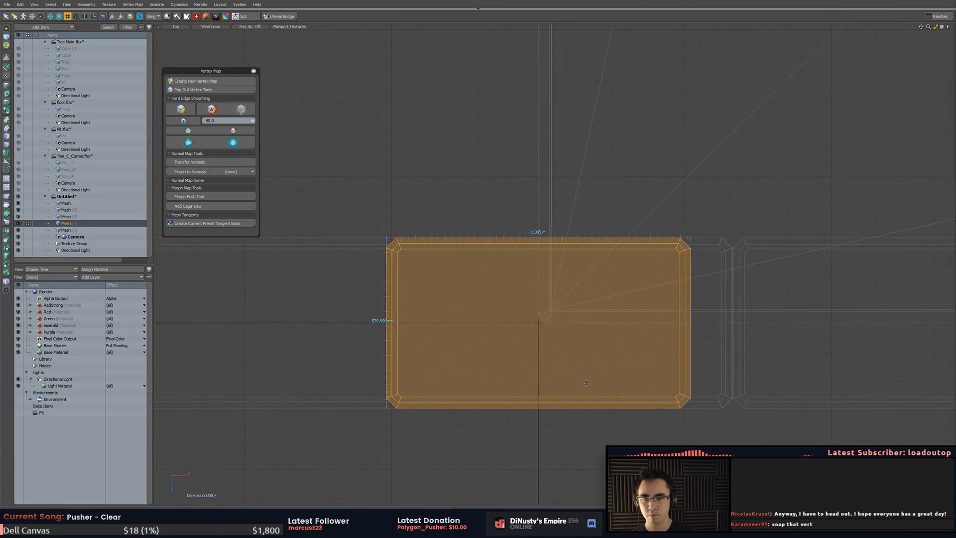
scroll(574, 196, up, 2)
key(5)
click(581, 214)
key(3)
double_click(581, 215)
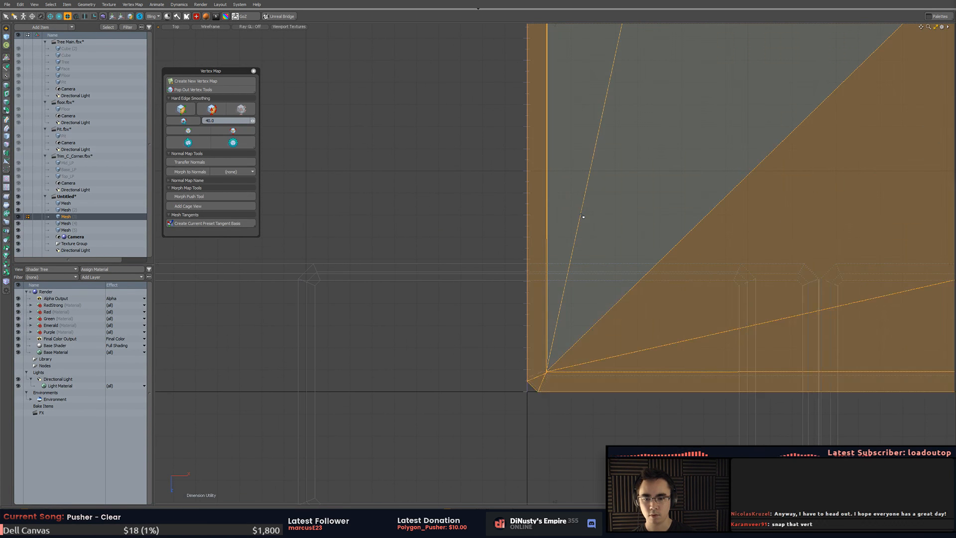
scroll(541, 376, up, 3)
key(5)
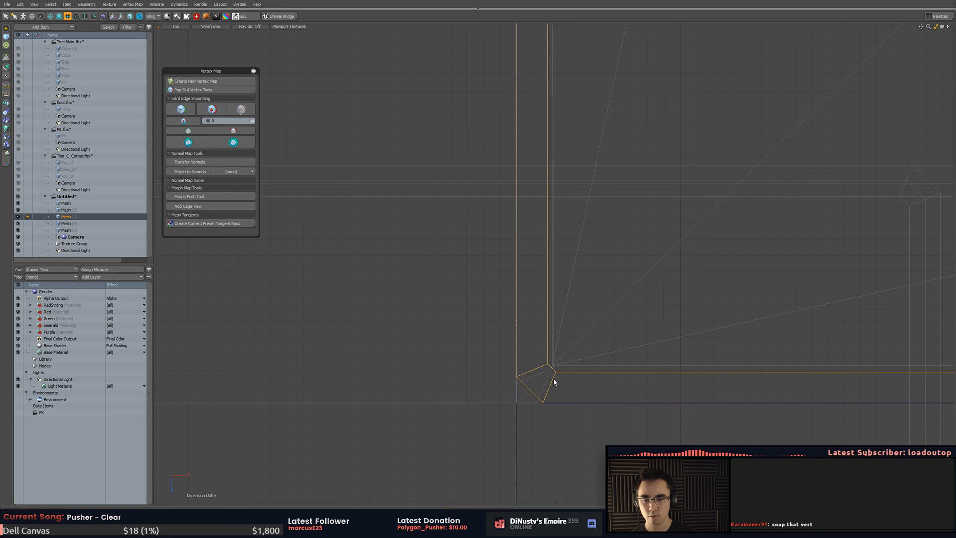
click(555, 382)
key(3)
scroll(555, 380, down, 5)
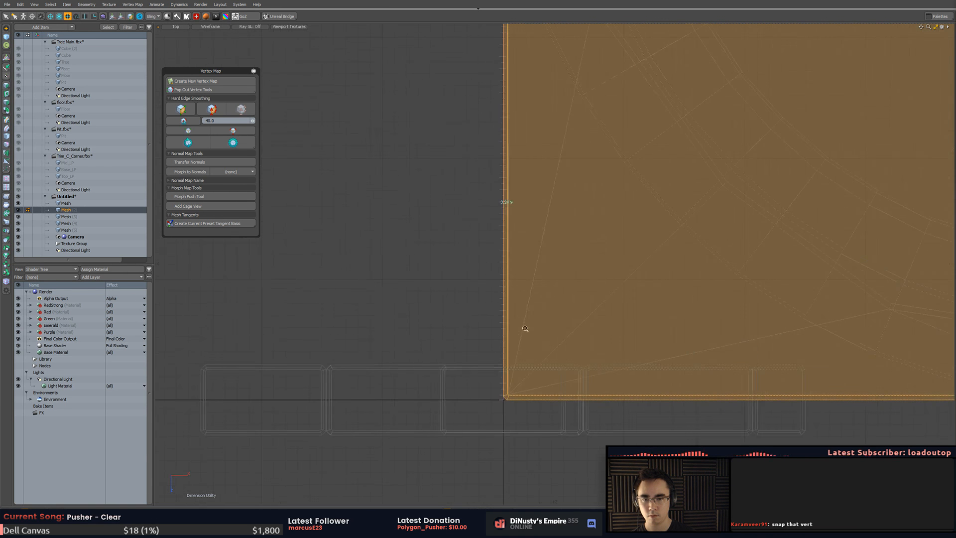
key(5)
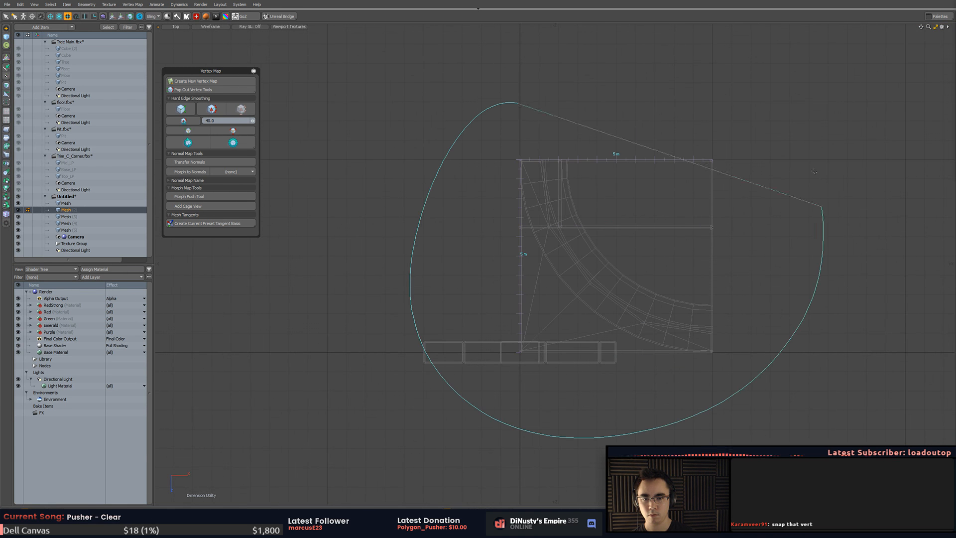
key(3)
scroll(554, 391, up, 8)
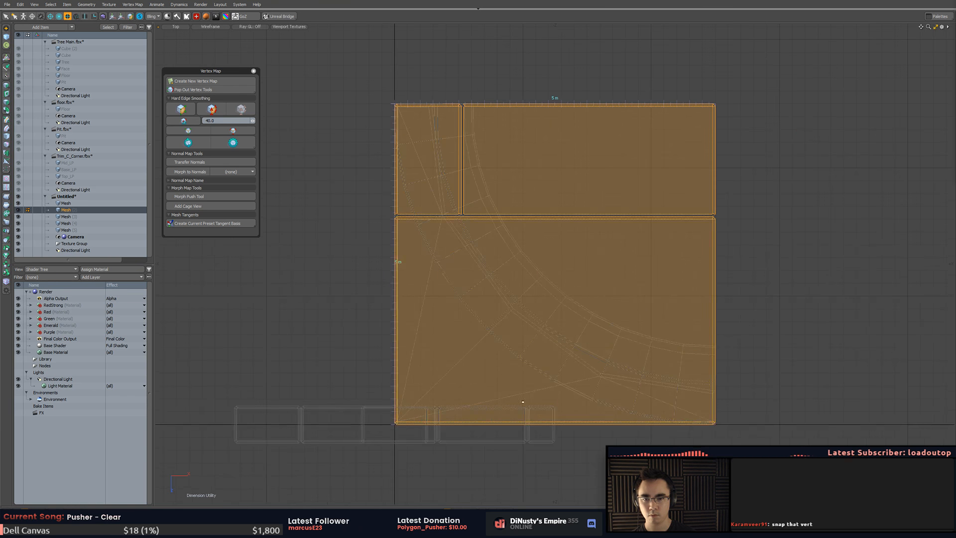
scroll(554, 391, up, 1)
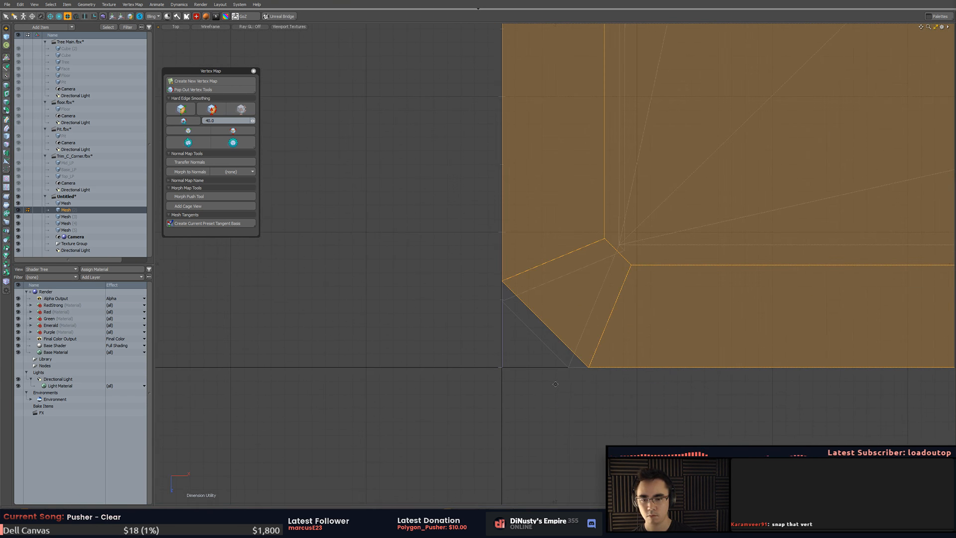
- Try to snap the main panels' lower-left corner vertex to the world origin
mouse_move(592, 380)
mouse_down()
mouse_move(572, 374)
mouse_move(595, 376)
mouse_up()
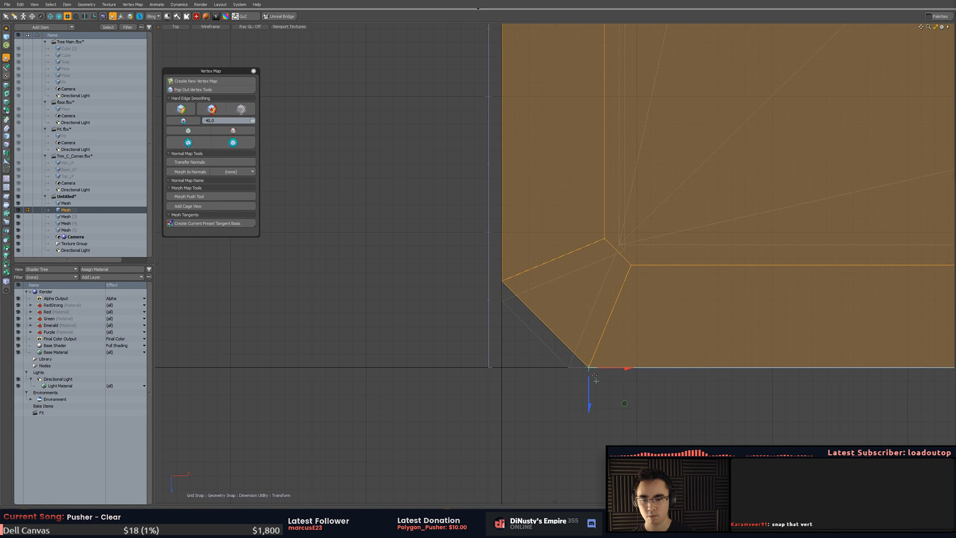
key(space)
click(632, 407)
scroll(554, 380, down, 12)
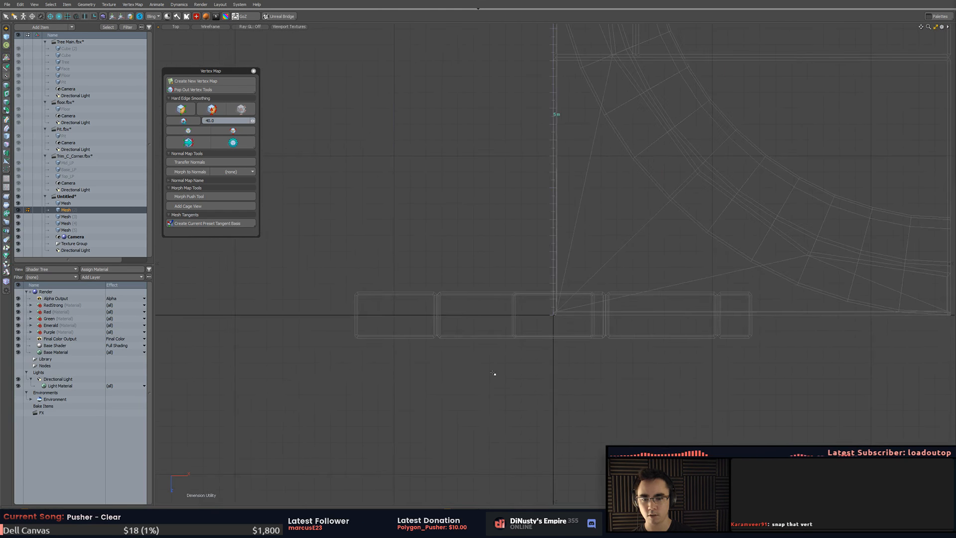
- Set the viewport shading to Shaded and frame the curved corner piece in the Front view
mouse_move(676, 428)
alt+mouse_down()
mouse_move(538, 328)
mouse_move(587, 312)
mouse_move(623, 268)
mouse_move(597, 249)
mouse_move(552, 289)
mouse_move(533, 287)
alt+mouse_up()
key(alt+grave)
click(575, 326)
click(441, 251)
alt+drag(441, 250, 578, 306)
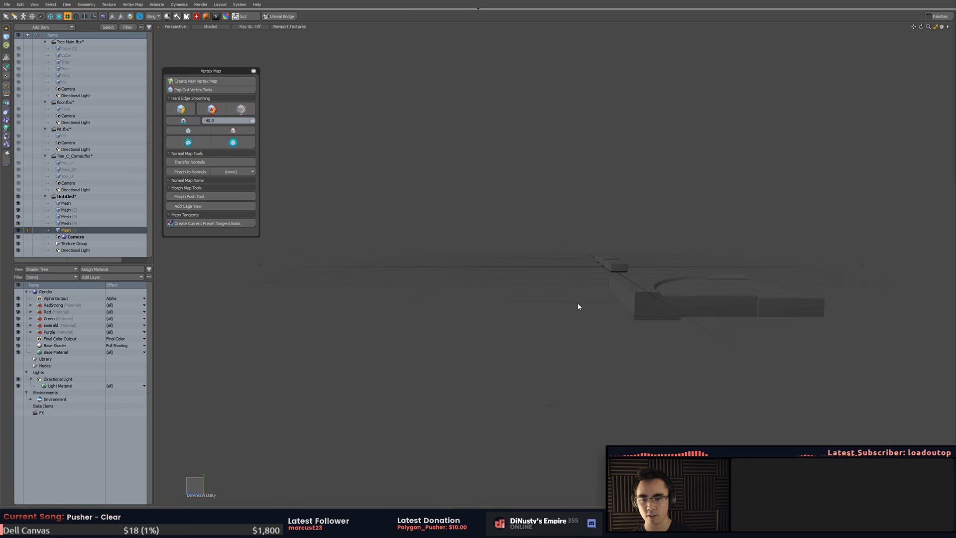
key(KP_1)
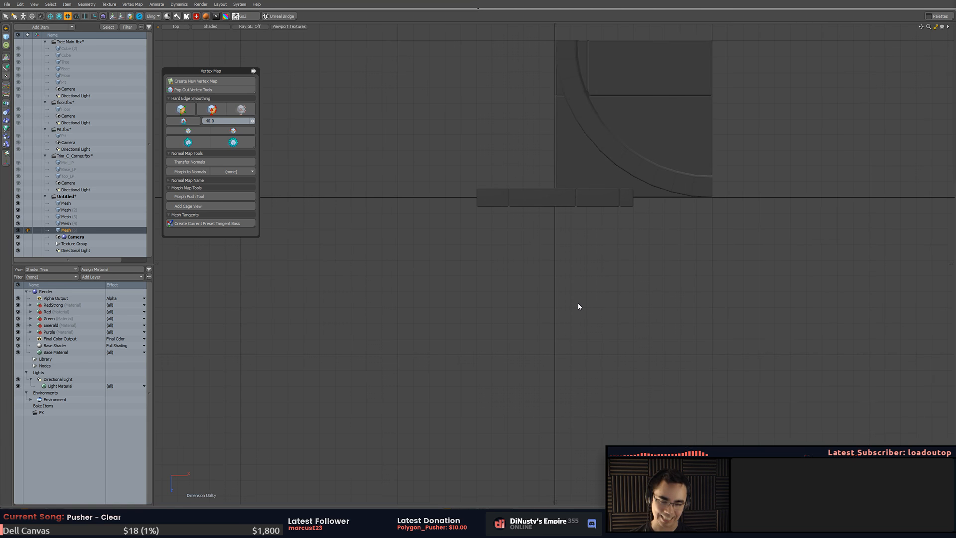
click(591, 279)
key(shift+a)
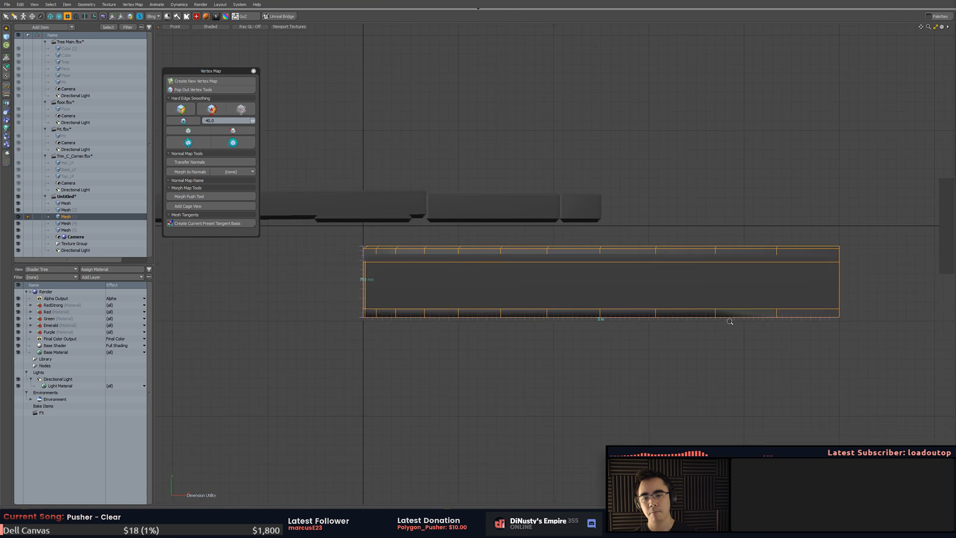
alt+shift+drag(578, 326, 570, 326)
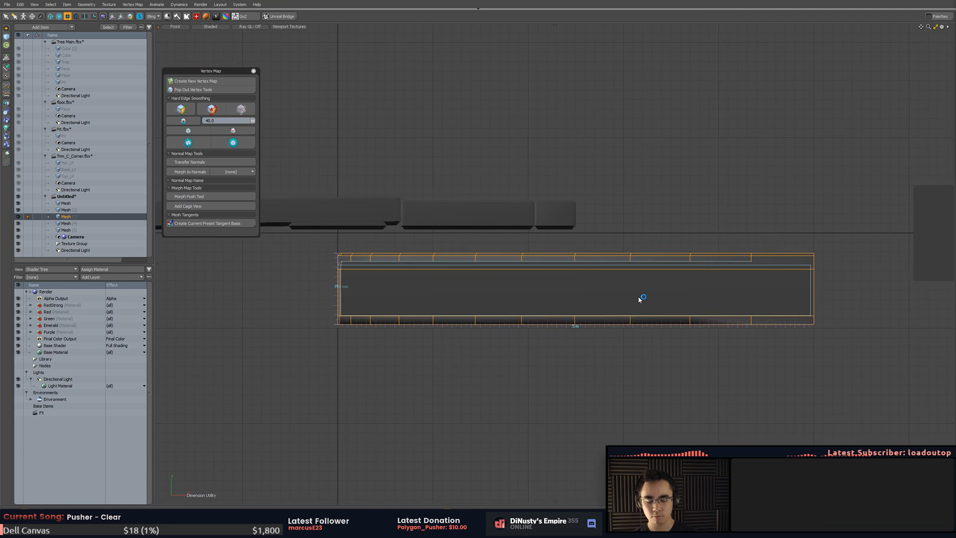
- Select the curved piece's protruding underside faces and move them up until they are flush with the bottom of the main panels
key(KP_Decimal)
alt+drag(640, 293, 534, 342)
click(622, 294)
key(shift+a)
click(555, 305)
key(3)
click(583, 309)
key(l)
key(l)
ctrl+click(560, 254)
drag(589, 312, 592, 308)
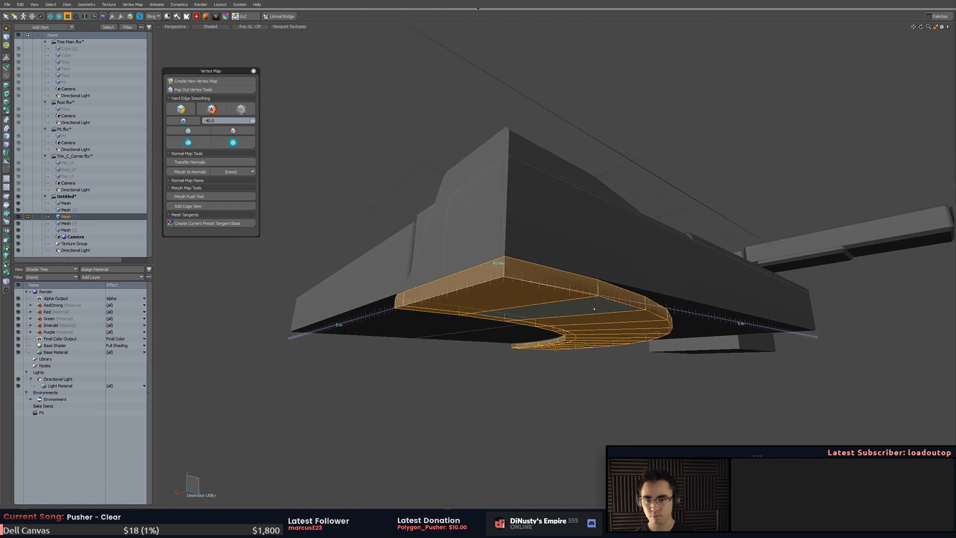
drag(504, 262, 511, 261)
key(q)
key(x)
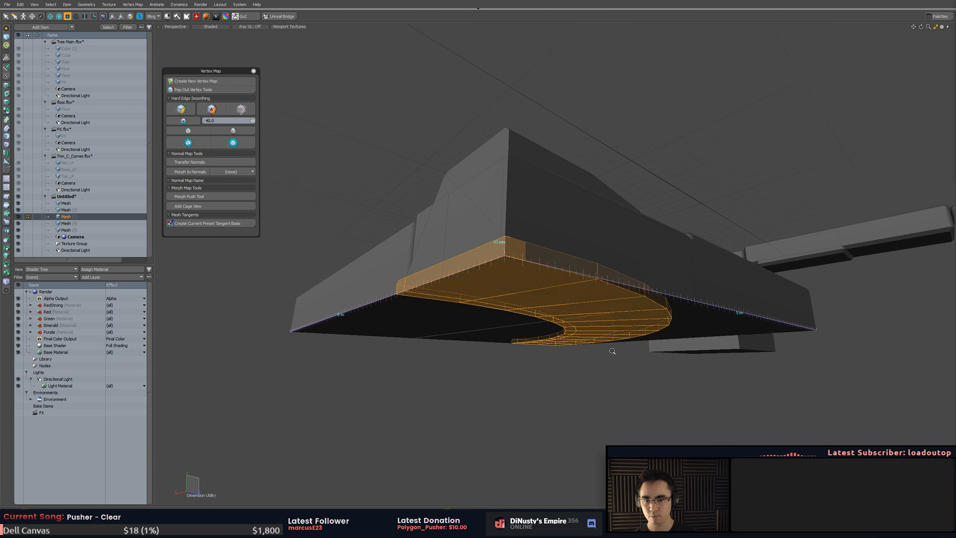
- Examine the slab from above and compare the heights of the curved piece, the panels and the row of blocks
scroll(573, 378, down, 3)
alt+drag(572, 378, 622, 406)
click(632, 422)
scroll(623, 406, up, 5)
scroll(511, 299, down, 3)
alt+drag(528, 284, 591, 271)
scroll(511, 332, down, 3)
key(5)
click(511, 332)
click(512, 304)
click(570, 305)
click(583, 302)
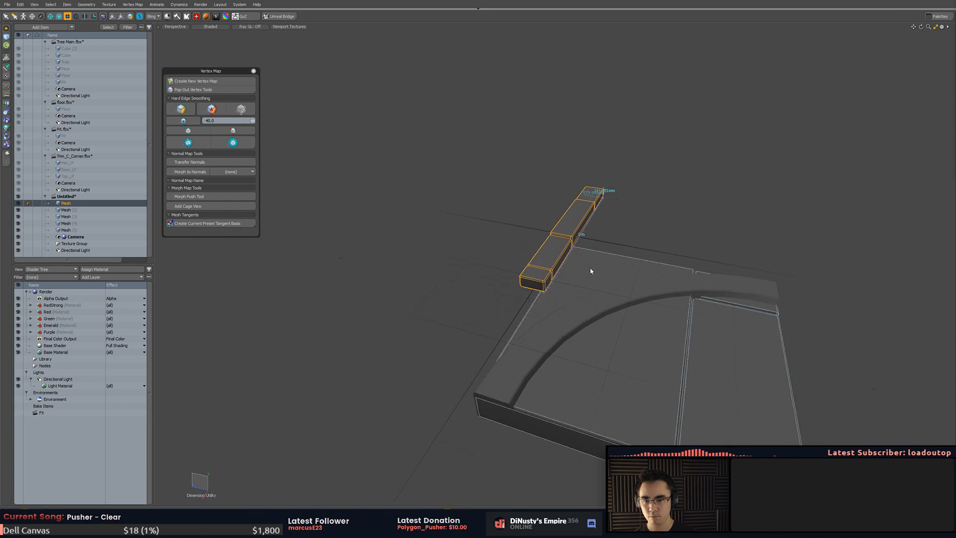
- Try to lower the row of four blocks towards the slab with the Transform tool
key(y)
drag(545, 237, 555, 288)
key(shift+a)
scroll(576, 286, up, 5)
scroll(599, 245, down, 10)
scroll(591, 237, down, 5)
- Select all the geometry of the main panels and the curved corner piece together
click(538, 263)
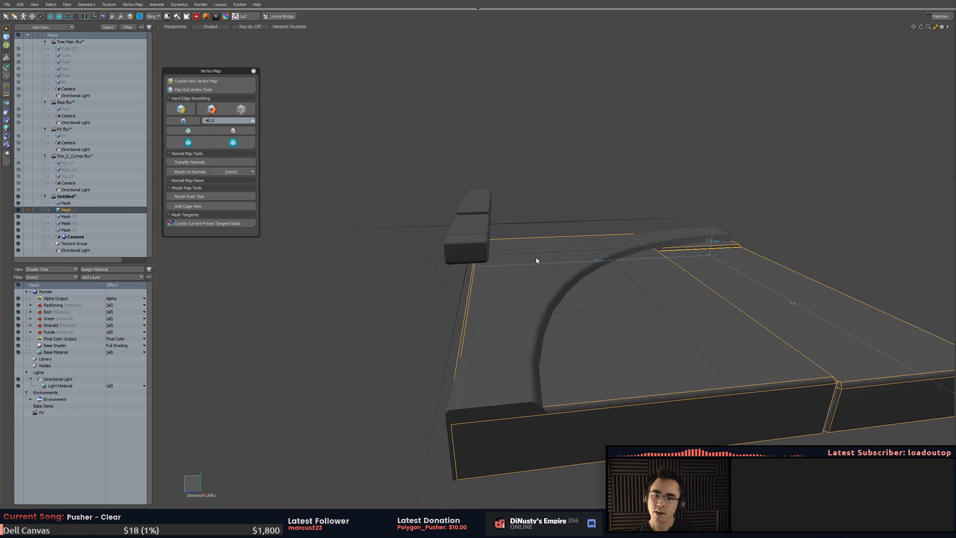
shift+click(623, 242)
right_drag(261, 360, 783, 183)
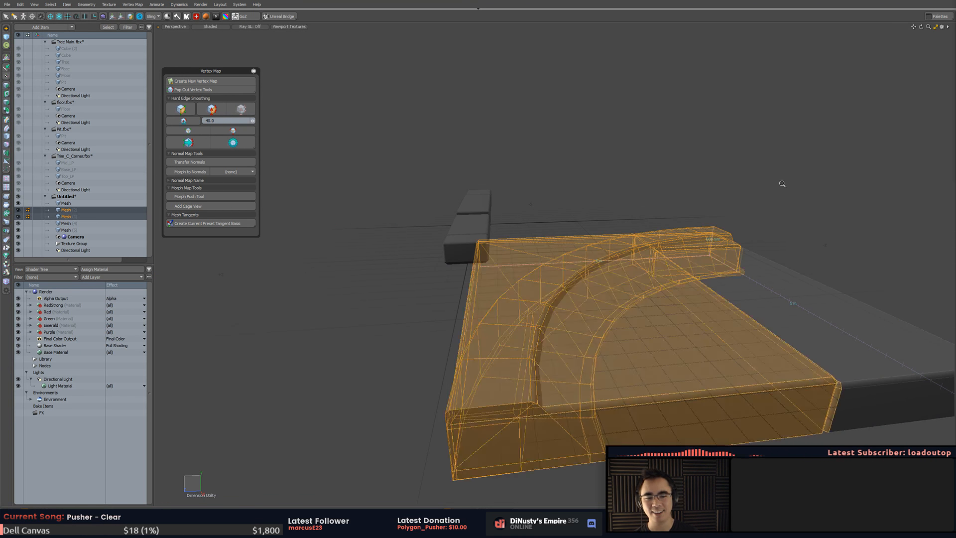
scroll(783, 184, down, 5)
mouse_move(625, 118)
right_down()
mouse_move(860, 335)
mouse_move(864, 239)
right_up()
scroll(746, 249, up, 5)
mouse_move(639, 296)
alt+mouse_down()
mouse_move(601, 280)
mouse_move(651, 239)
mouse_move(653, 218)
mouse_move(588, 264)
mouse_move(643, 279)
mouse_move(649, 253)
mouse_move(667, 273)
mouse_move(661, 310)
alt+mouse_up()
- Raise the main panels and curved corner piece together along the vertical axis, fine-tuning their height in the Front view
key(y)
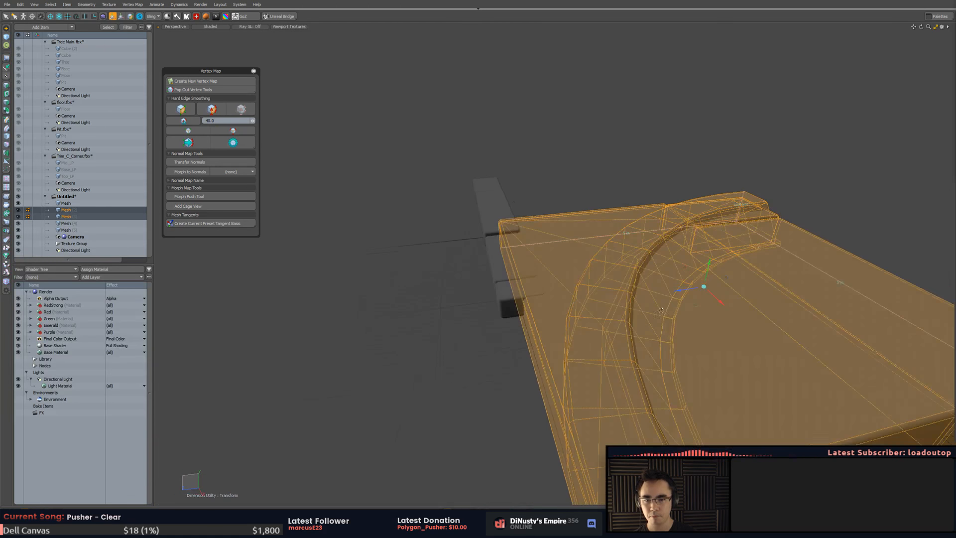
drag(708, 274, 709, 278)
key(KP_1)
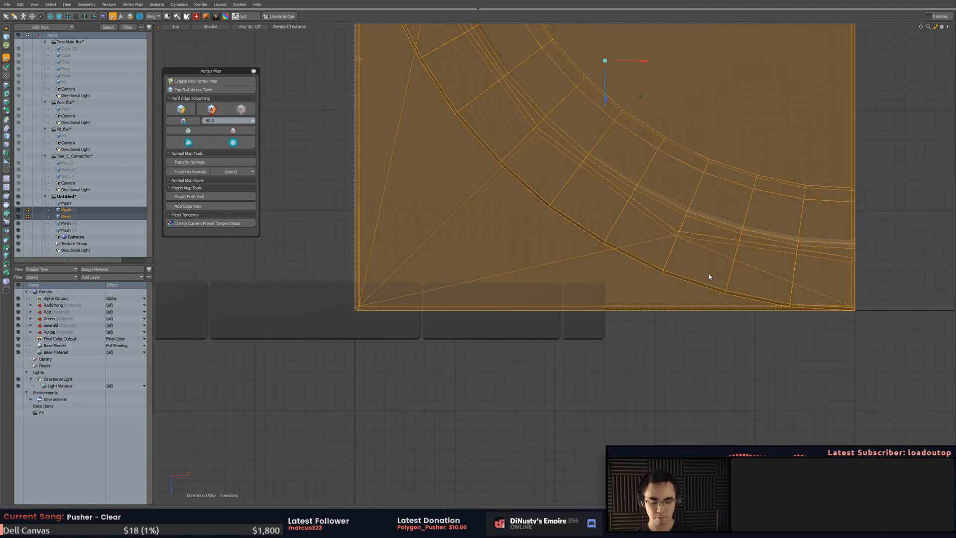
key(KP_2)
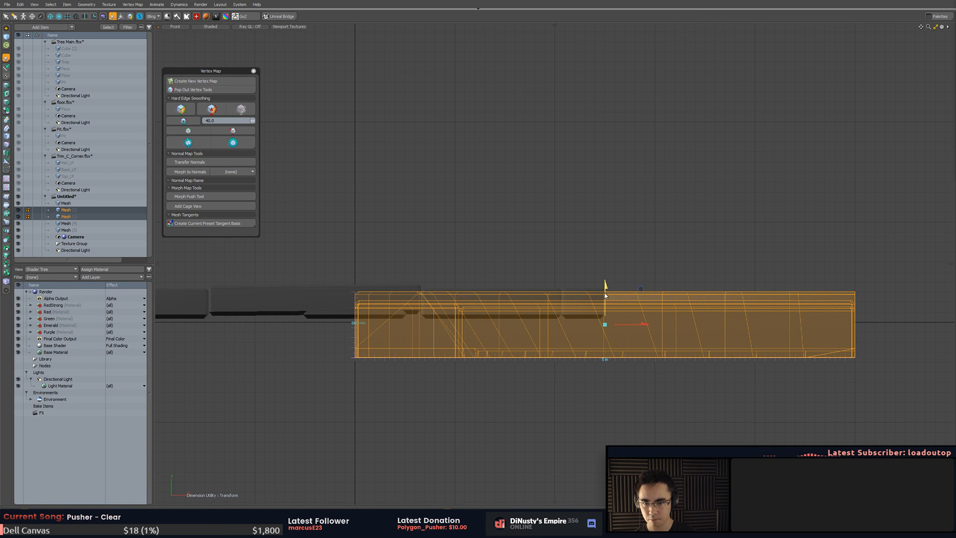
drag(605, 295, 605, 288)
key(KP_0)
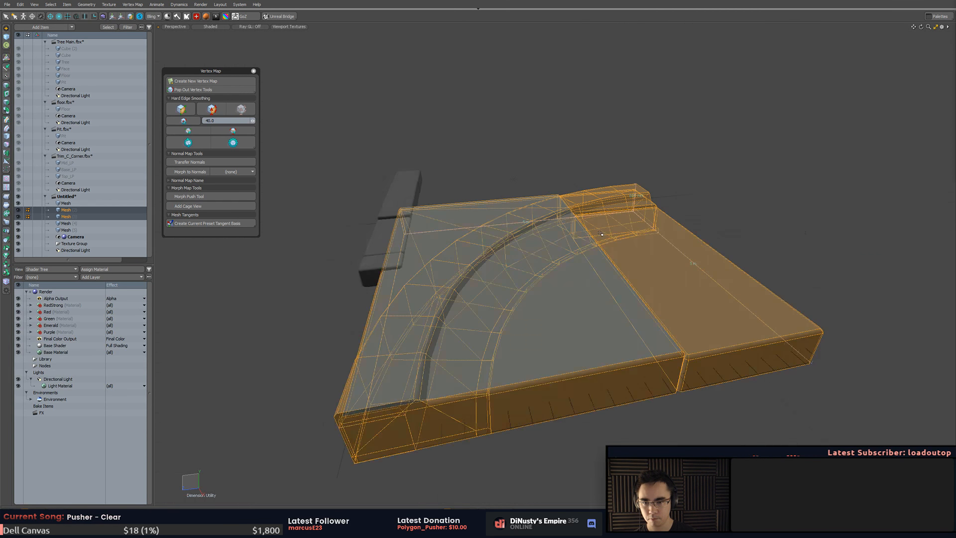
- Check the height of the panels and curved corner piece against the ground axis in the Front, Left and Back views
key(1)
alt+drag(601, 221, 653, 273)
scroll(605, 204, up, 3)
key(3)
key(KP_1)
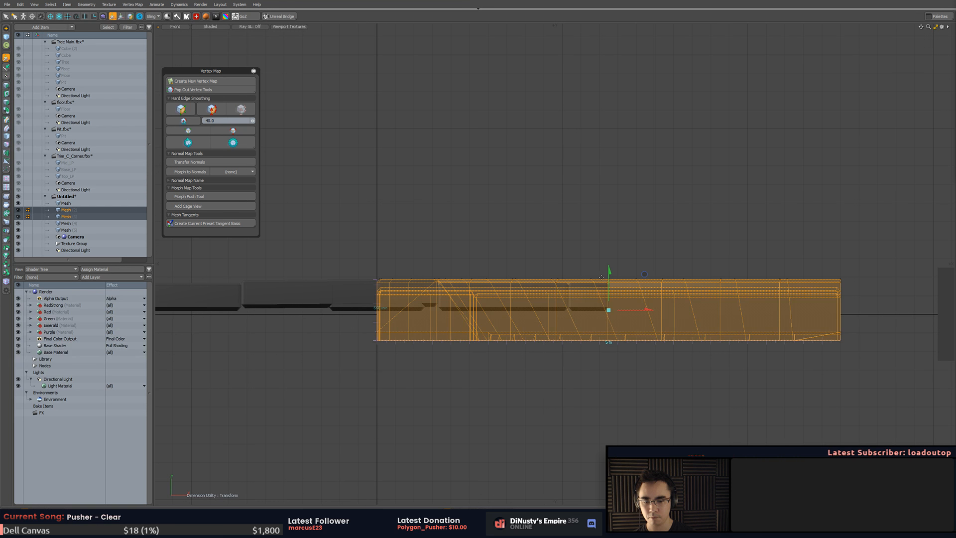
key(KP_2)
key(KP_3)
key(KP_3)
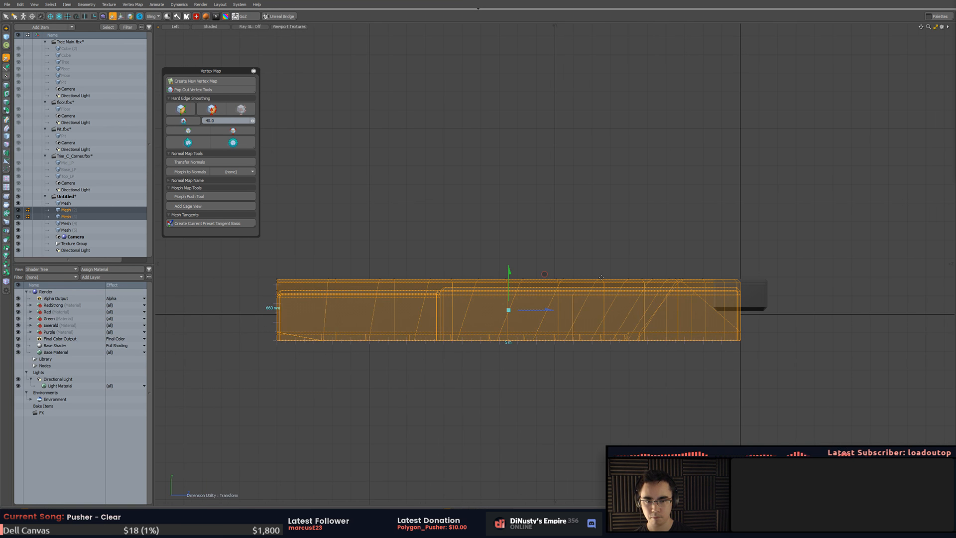
key(KP_7)
key(KP_2)
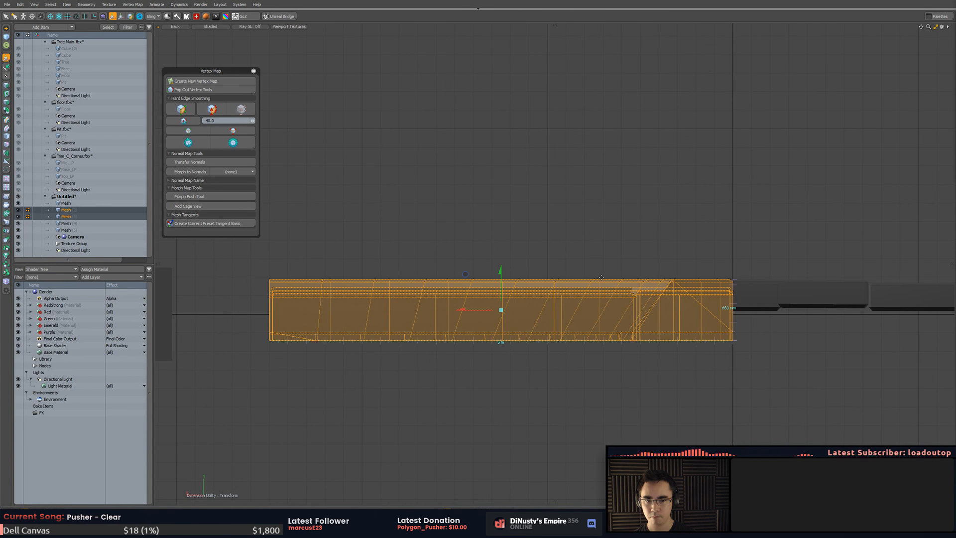
key(KP_3)
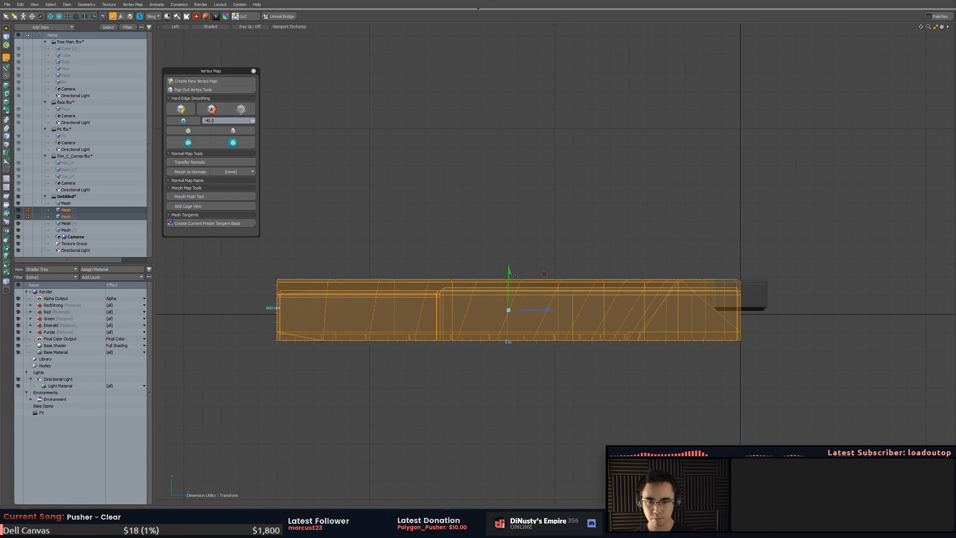
mouse_move(509, 271)
mouse_down()
mouse_move(509, 284)
mouse_move(509, 271)
mouse_up()
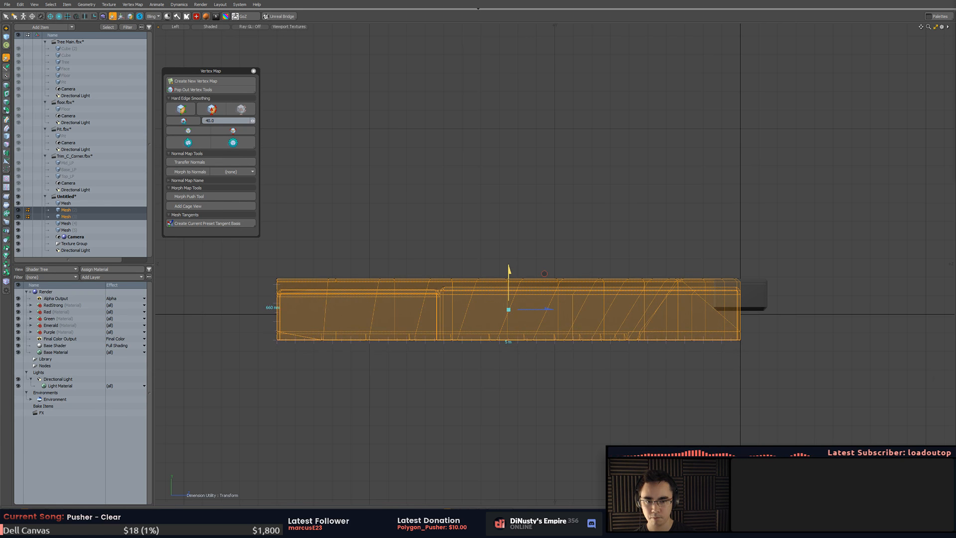
click(727, 272)
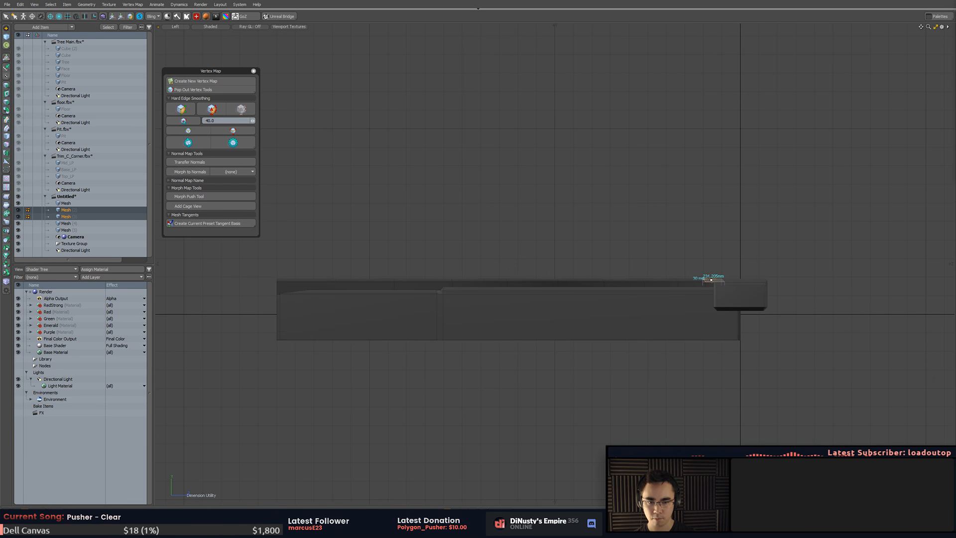
- Select all the geometry of the row of four blocks along the slab's edge in the Perspective view
key(KP_Decimal)
alt+drag(715, 280, 600, 336)
key(5)
click(472, 324)
alt+drag(470, 323, 559, 230)
key(3)
shift+double_click(518, 305)
shift+double_click(529, 264)
alt+drag(333, 313, 311, 340)
alt+drag(439, 331, 501, 278)
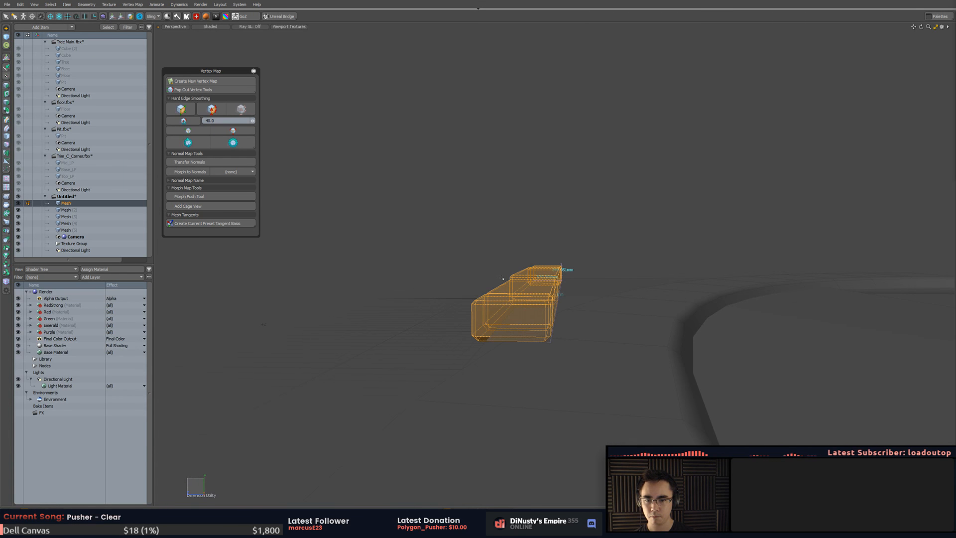
- Try to move the selected row of blocks with the Transform tool using grid and geometry snapping
alt+drag(563, 265, 555, 293)
key(x)
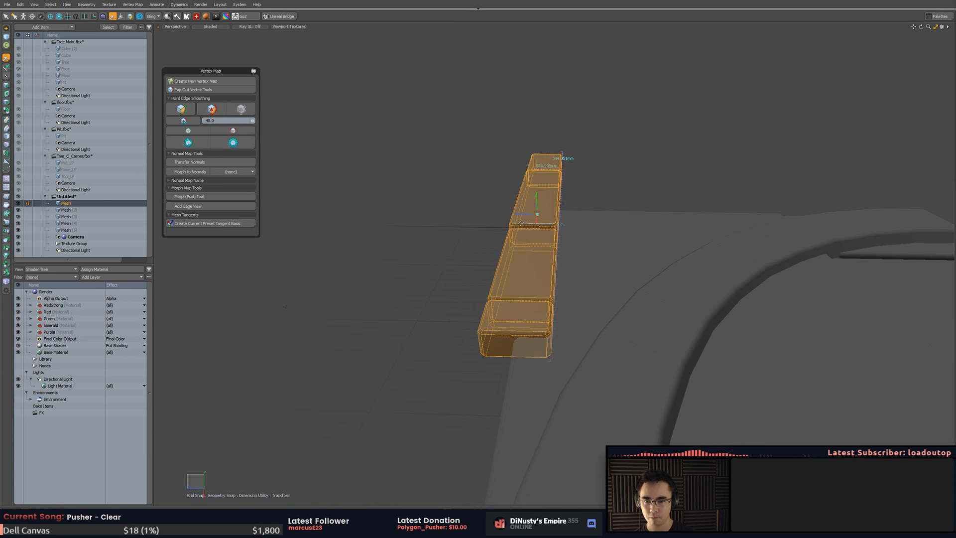
drag(516, 222, 559, 246)
key(ctrl+z)
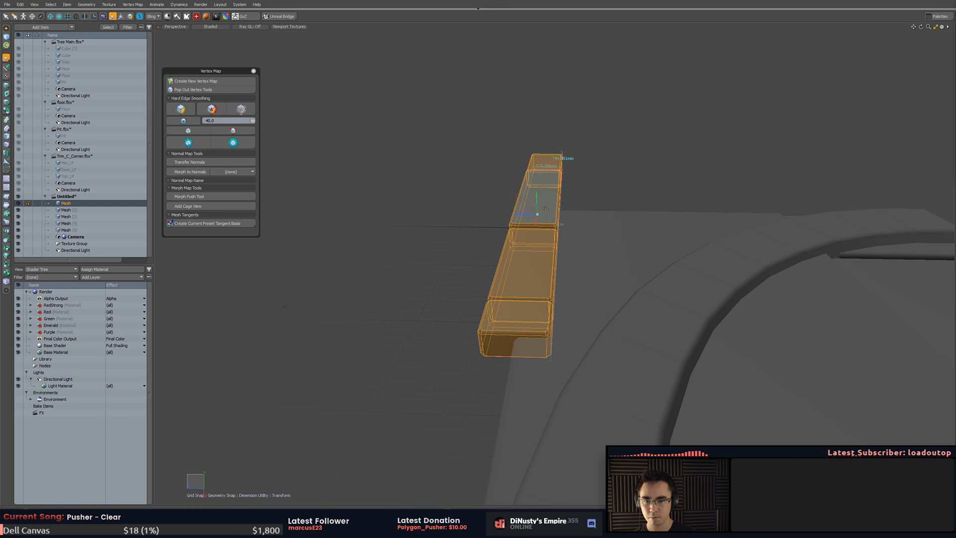
- Nudge the small edge block slightly upward along the vertical axis and clear the selection
drag(538, 203, 369, 324)
click(353, 299)
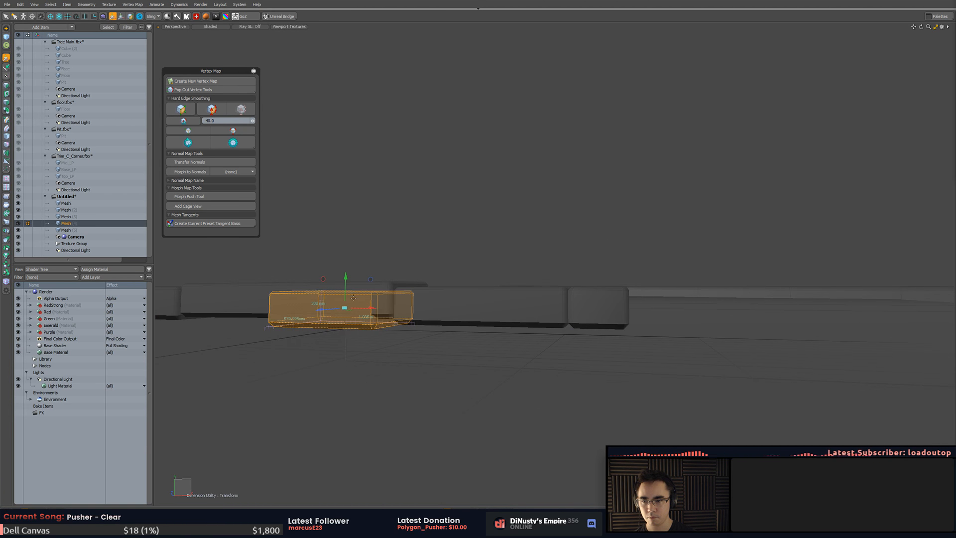
drag(346, 279, 346, 270)
key(Escape)
alt+drag(441, 249, 301, 301)
click(580, 279)
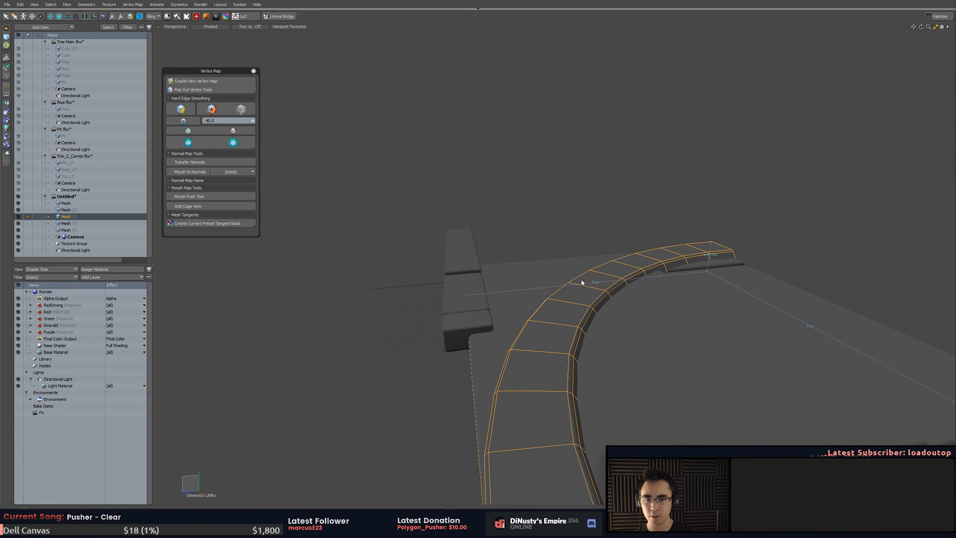
key(Escape)
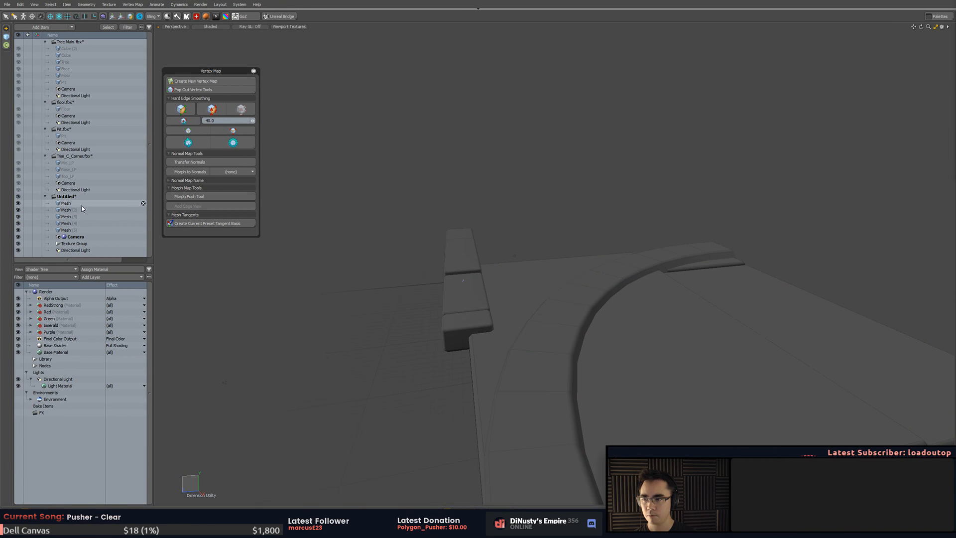
- Delete the solid block mesh that stands apart from the slab
click(82, 205)
alt+drag(448, 254, 508, 318)
scroll(378, 279, down, 5)
click(449, 298)
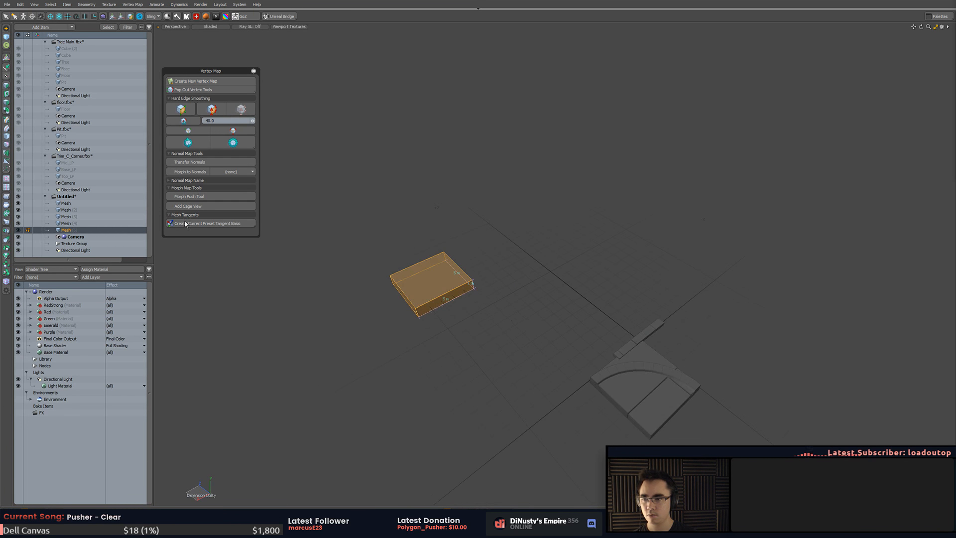
key(Delete)
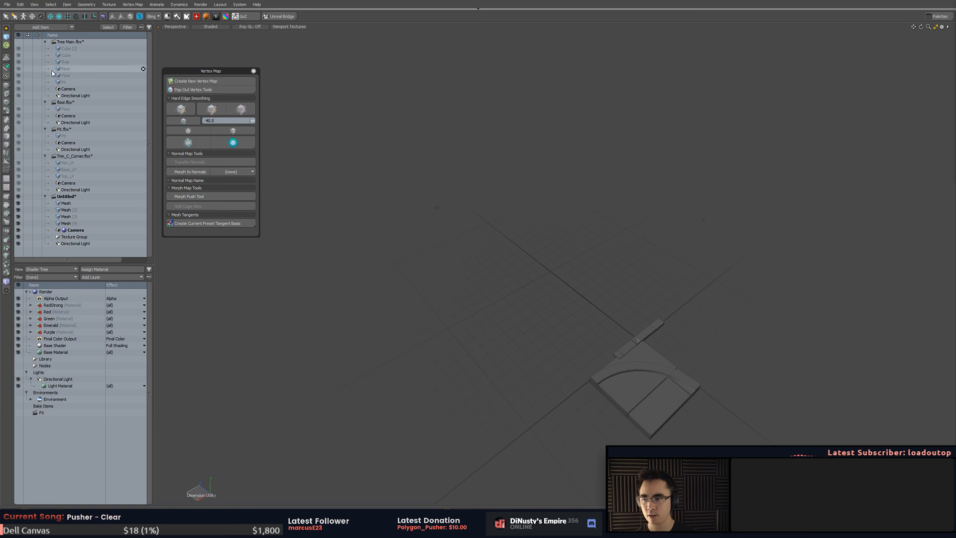
- Switch to the Tree Main.fbx scene through its Face mesh and clear the selection
click(53, 70)
alt+drag(463, 220, 408, 209)
scroll(511, 198, down, 5)
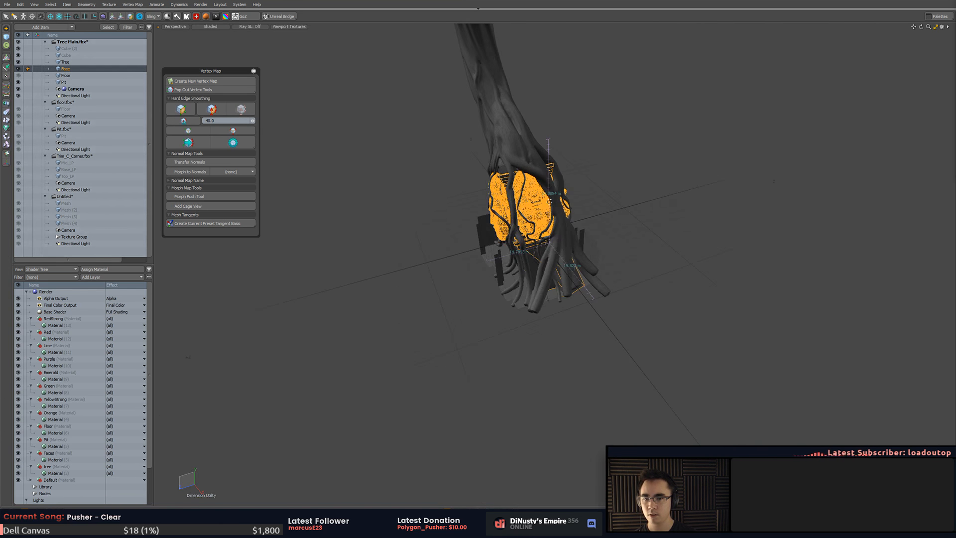
click(398, 210)
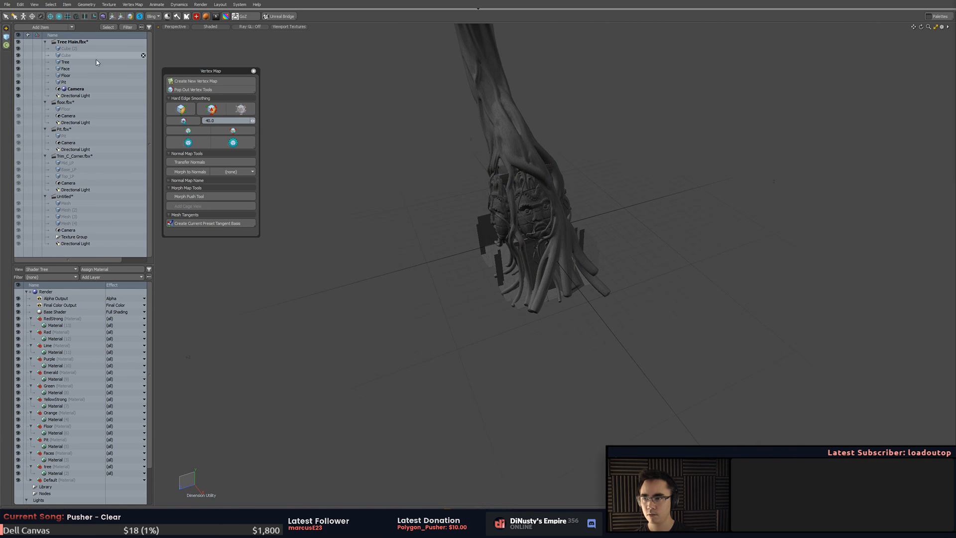
- Undo the scene switch and the deletion of the separate solid block, leaving no mesh selected
click(82, 210)
key(ctrl+z)
key(ctrl+z)
key(ctrl+z)
key(ctrl+z)
key(ctrl+z)
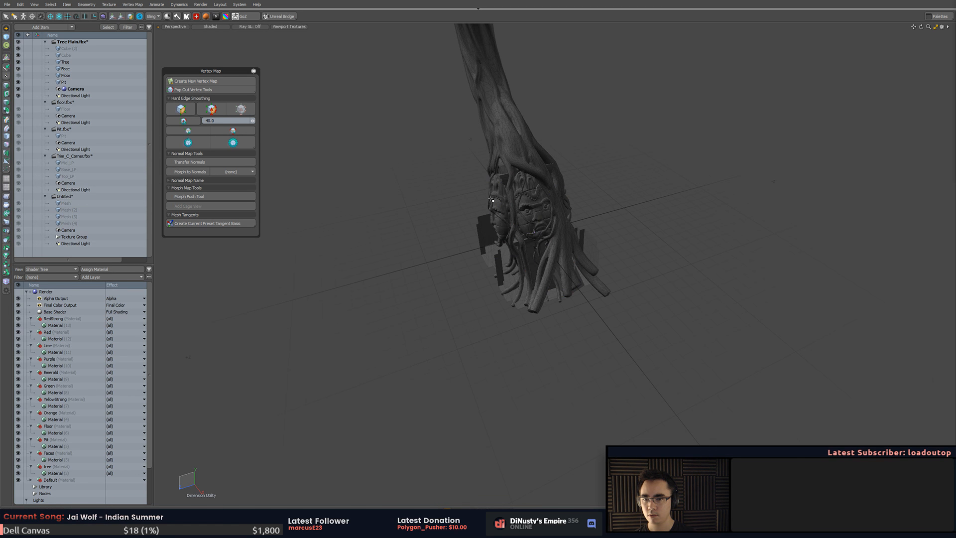
key(ctrl+z)
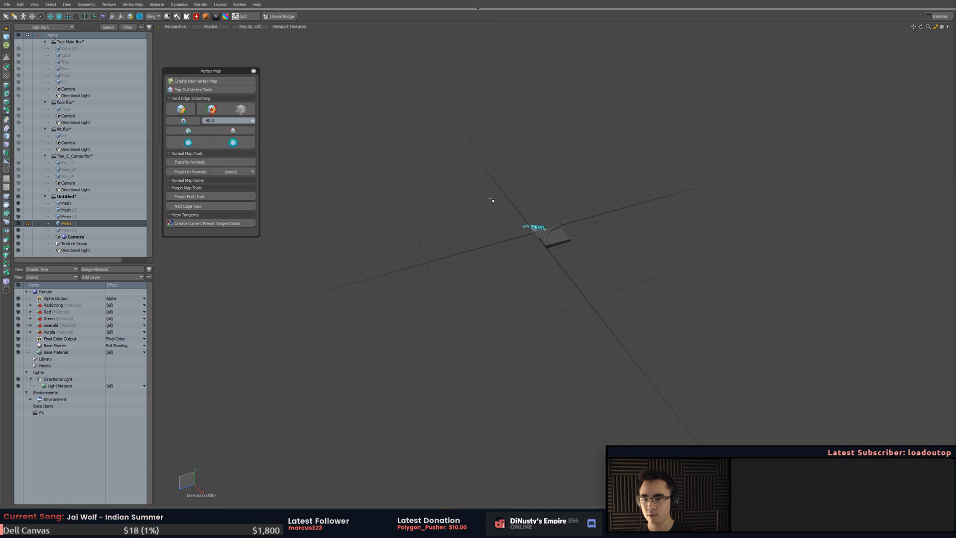
alt+drag(528, 266, 535, 298)
key(space)
key(space)
key(space)
click(509, 259)
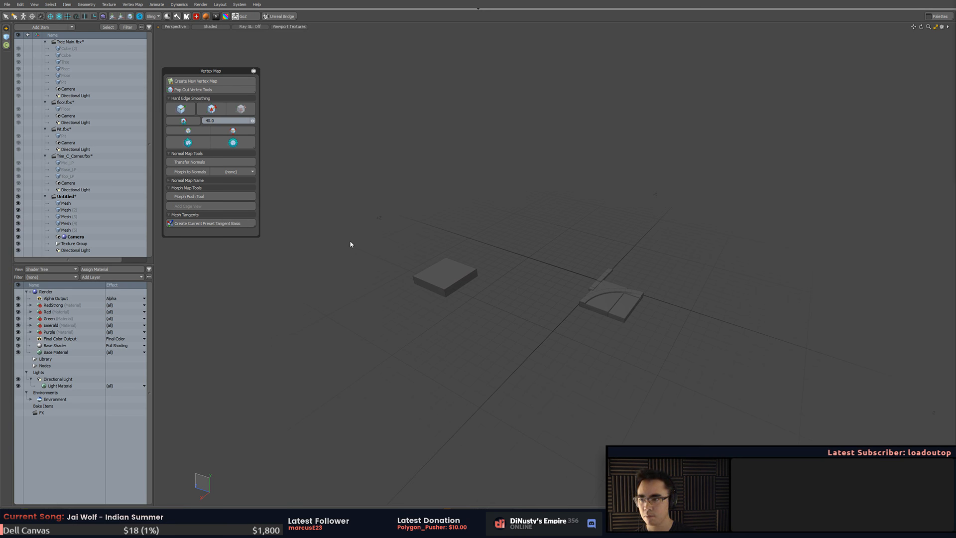
- Start saving the untitled scene as a new file and go to the Temple folder
alt+drag(582, 228, 563, 260)
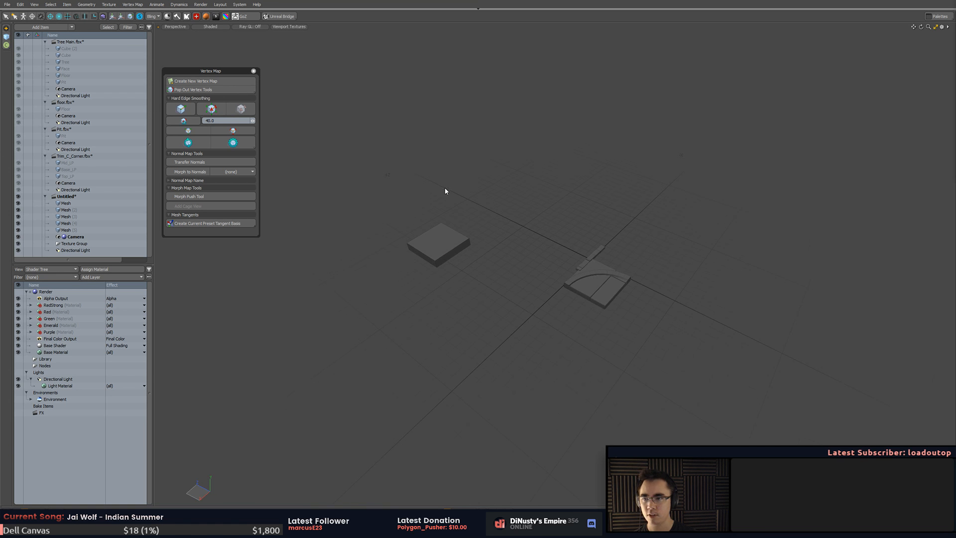
mouse_move(558, 201)
alt+mouse_down()
mouse_move(582, 213)
mouse_move(574, 201)
alt+mouse_up()
key(ctrl+shift+s)
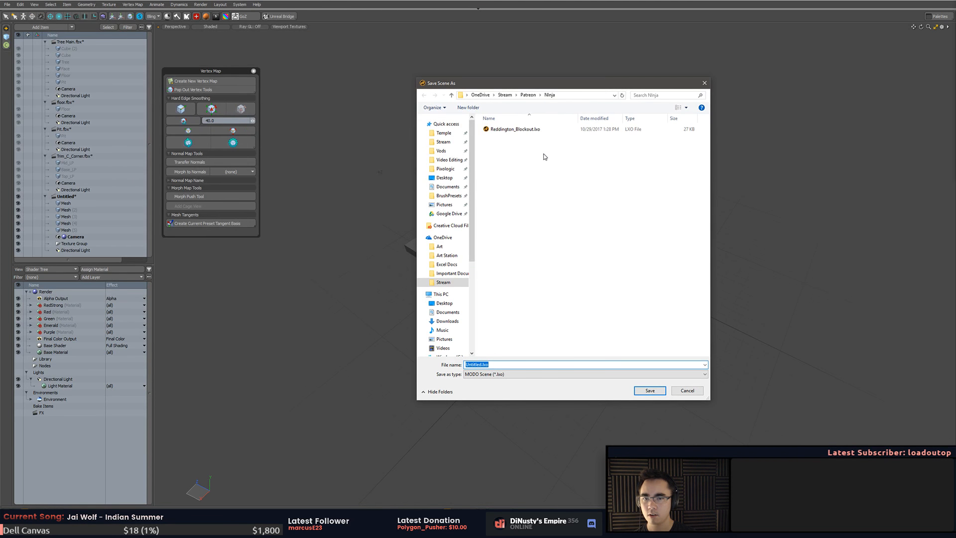
click(447, 133)
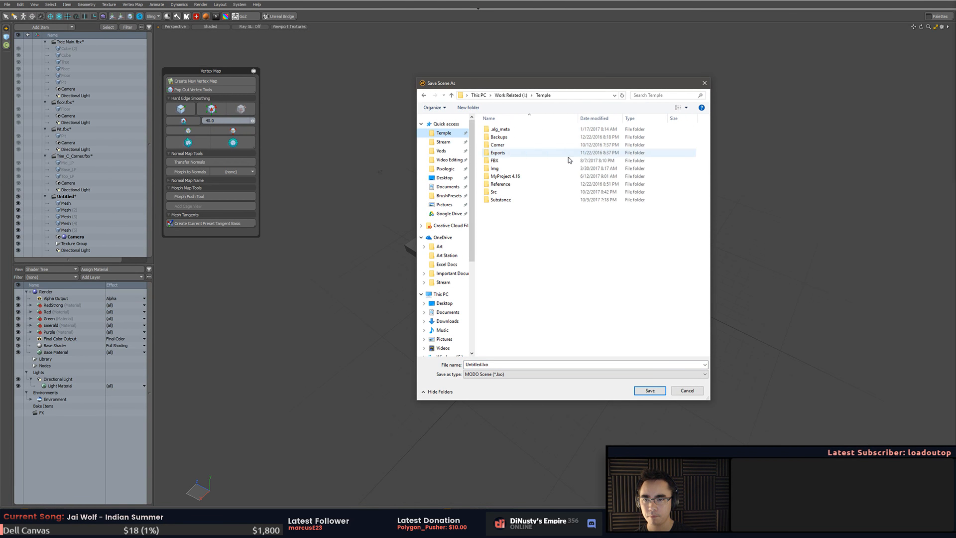
click(571, 160)
key(Down)
key(Down)
key(Down)
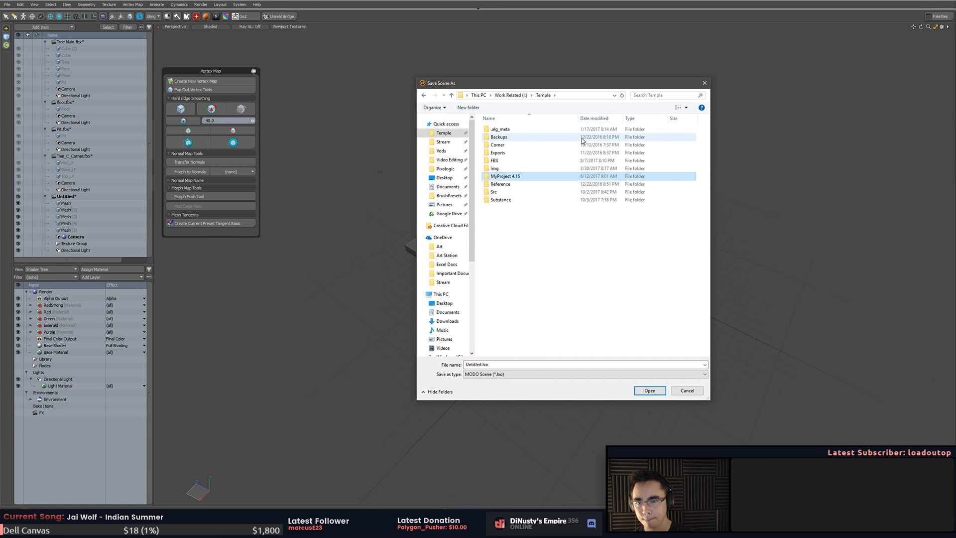
key(Return)
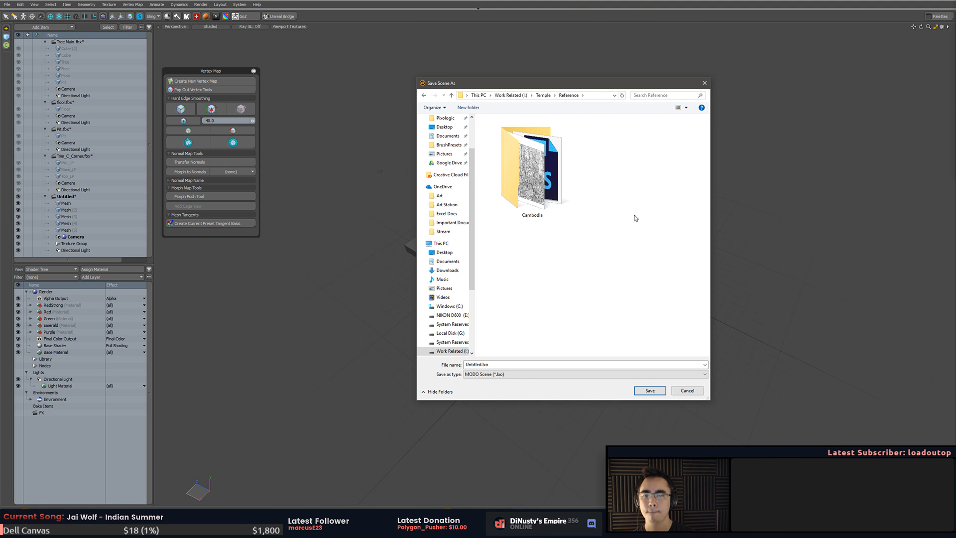
key(BackSpace)
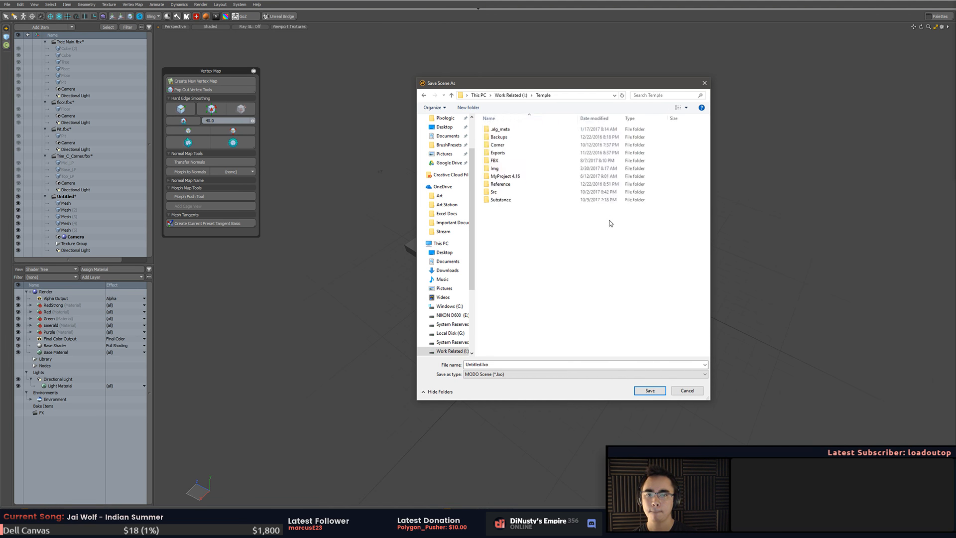
- Open the Substance folder inside Temple and look through its subfolders
double_click(517, 201)
key(Down)
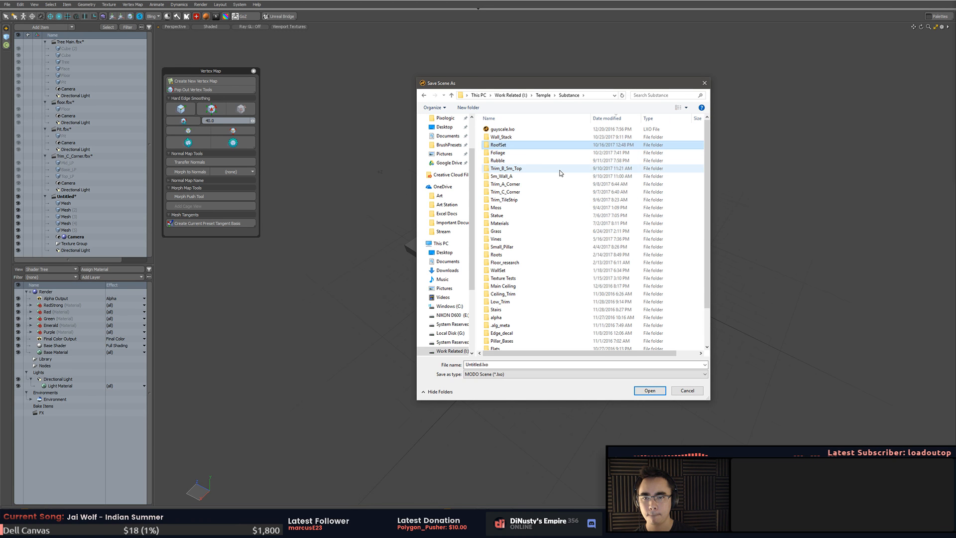
key(Down)
key(Down)
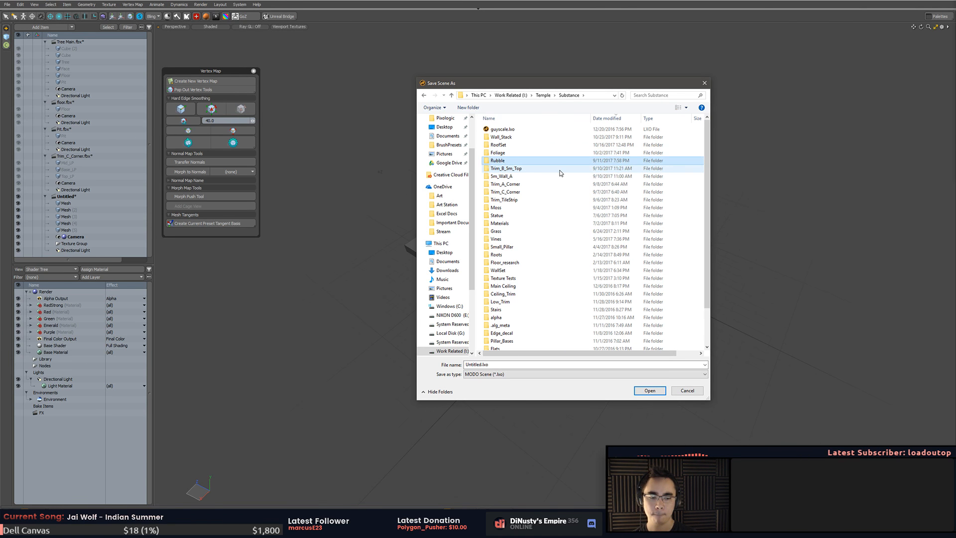
key(Down)
key(Down)
key(Down)
key(Down)
key(Down)
key(Down)
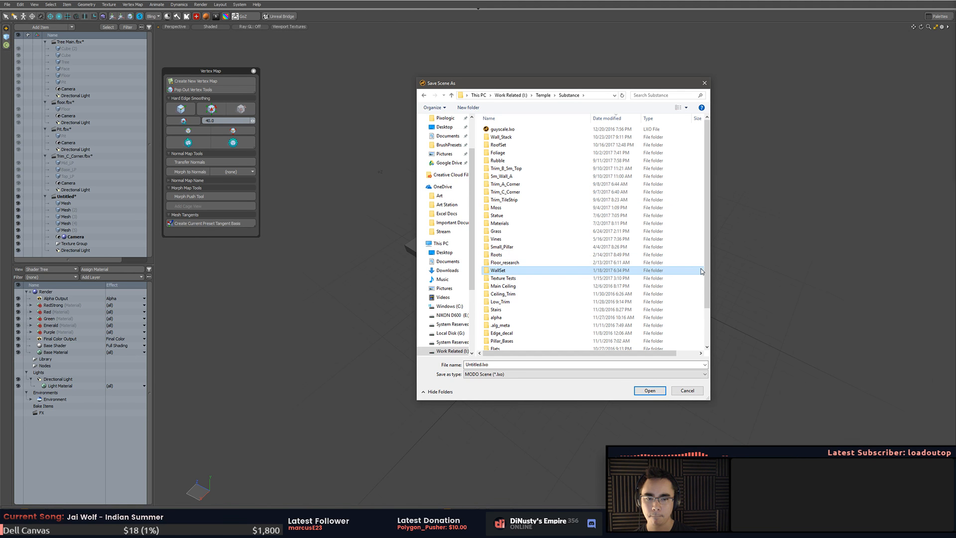
right_click(592, 270)
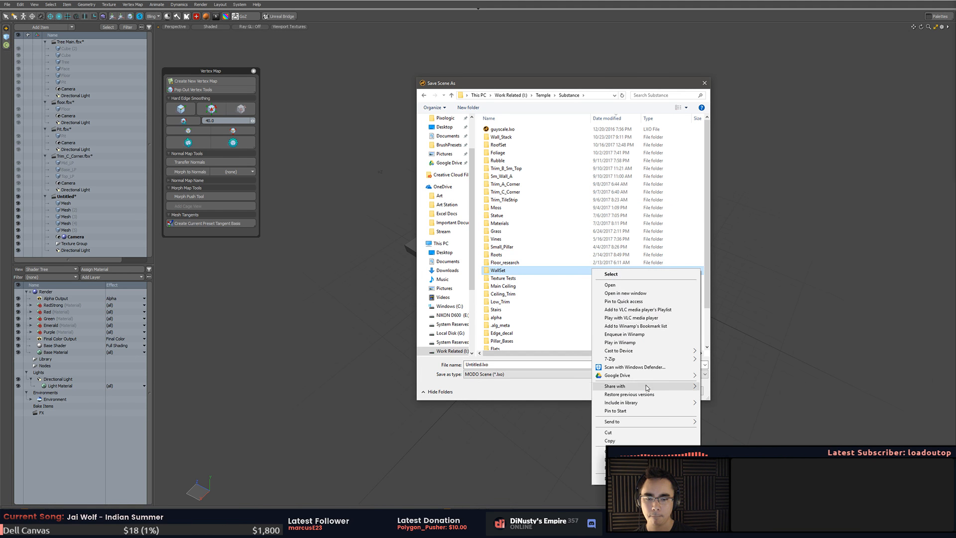
click(660, 224)
- Create a folder named Floor inside the Substance folder and open it
scroll(657, 279, down, 2)
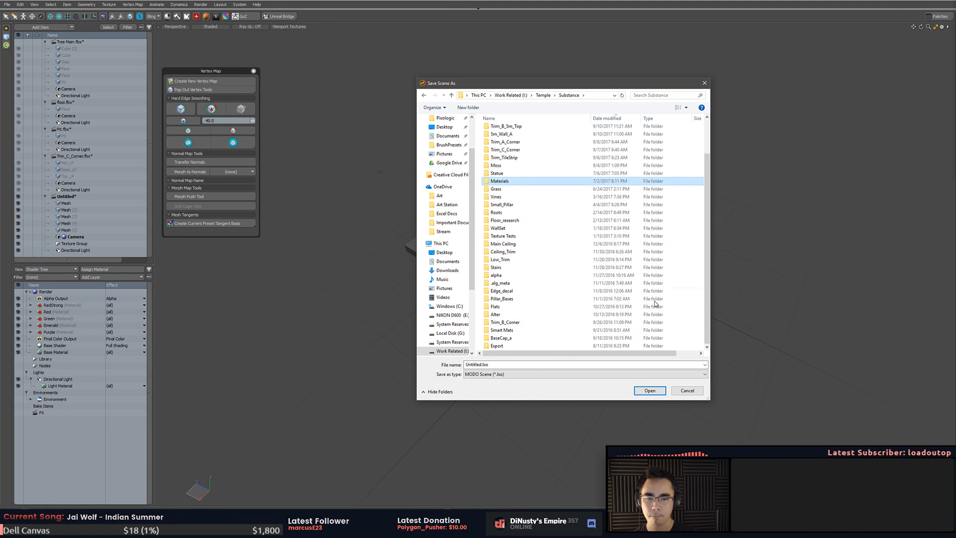
drag(670, 353, 714, 351)
click(701, 343)
right_click(701, 342)
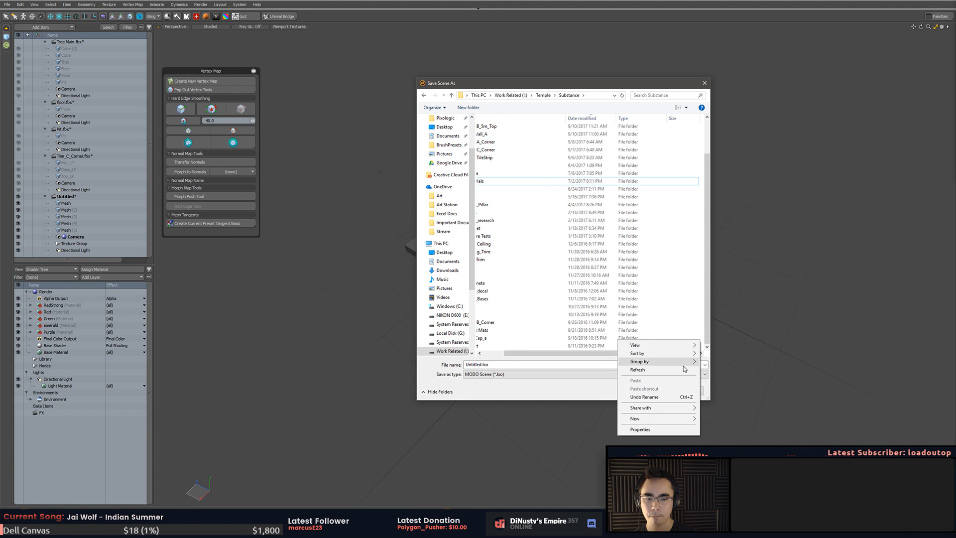
mouse_move(670, 419)
click(527, 419)
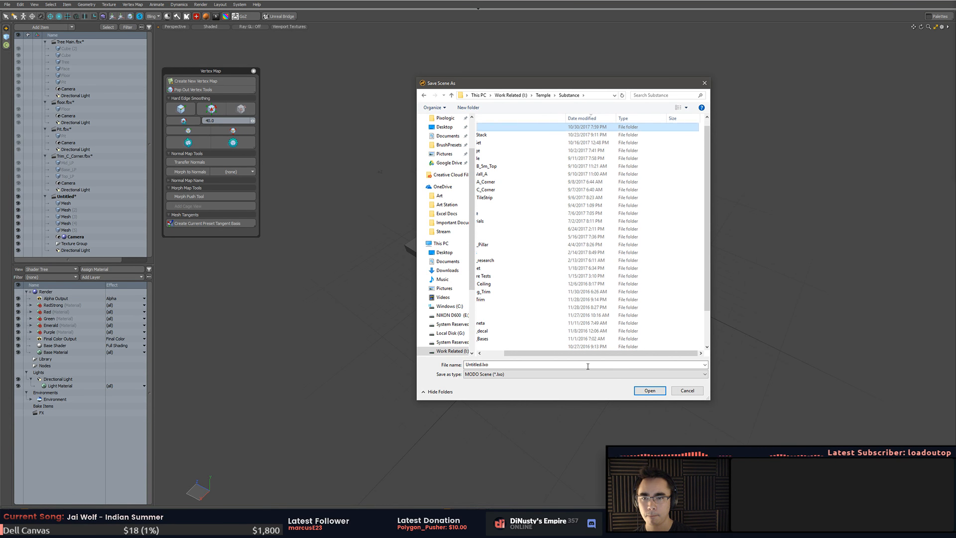
drag(589, 353, 566, 353)
key(Return)
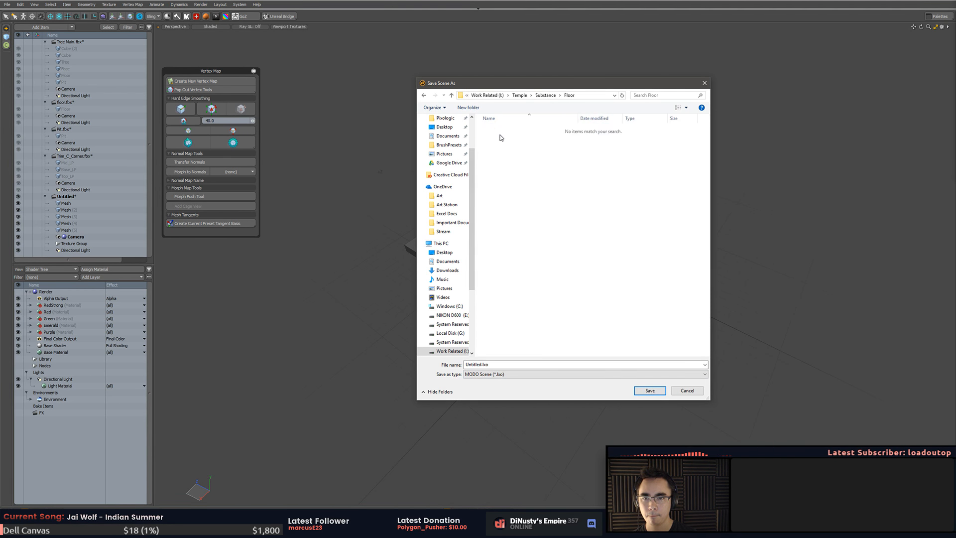
- Name the file and save the scene in MODO Scene (*.lxo) format inside the Floor folder
click(498, 366)
text(Floor)
key(Return)
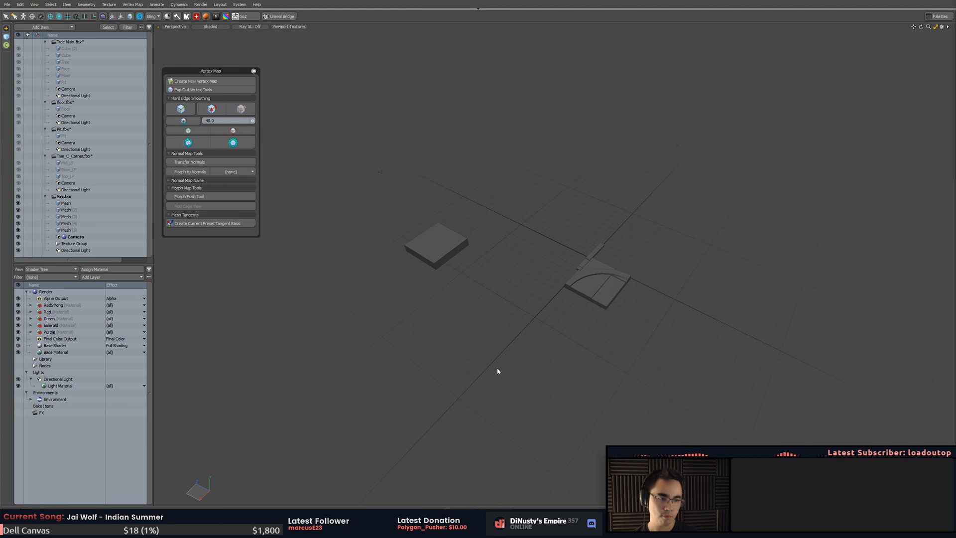
- Move the empty reference window off the viewport and bring the board of temple photos over it
alt+drag(496, 356, 622, 177)
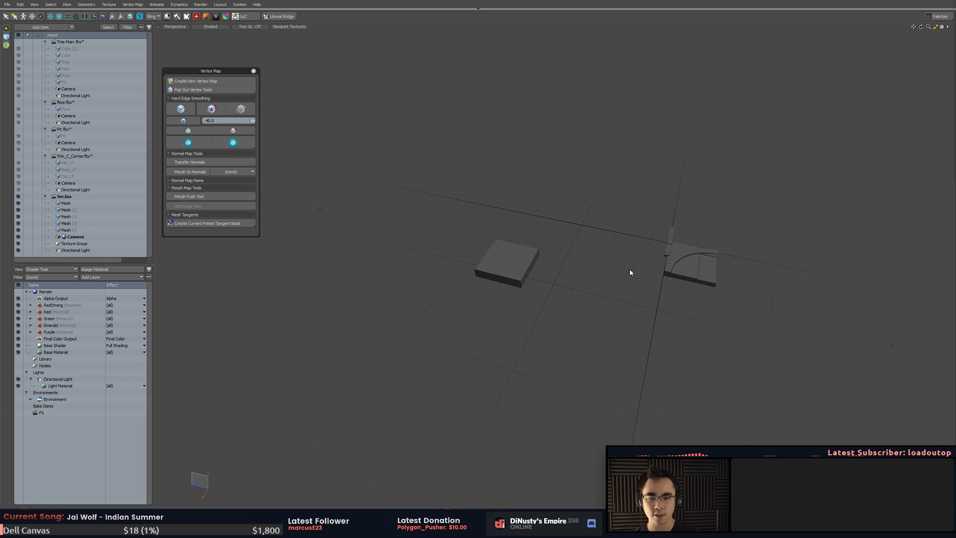
alt+shift+drag(630, 271, 563, 273)
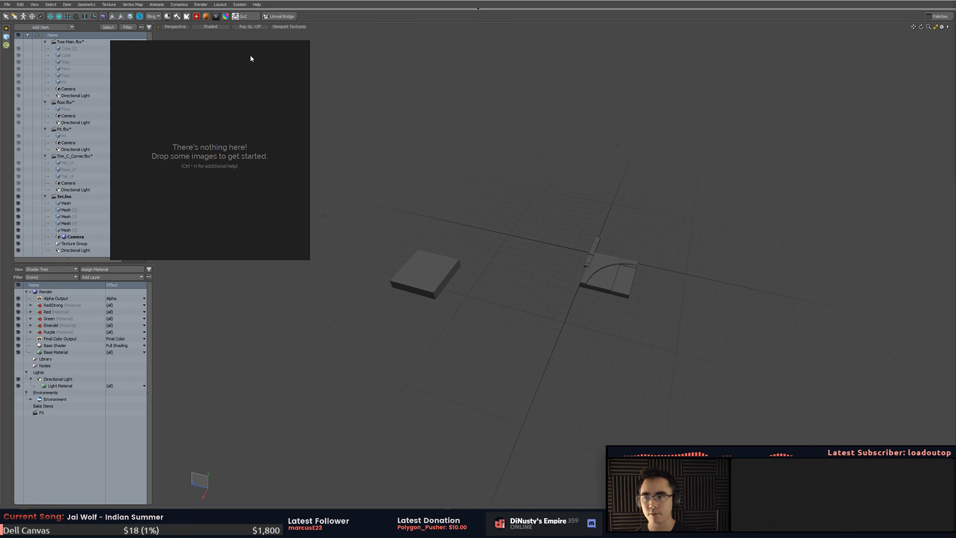
drag(250, 55, 955, 51)
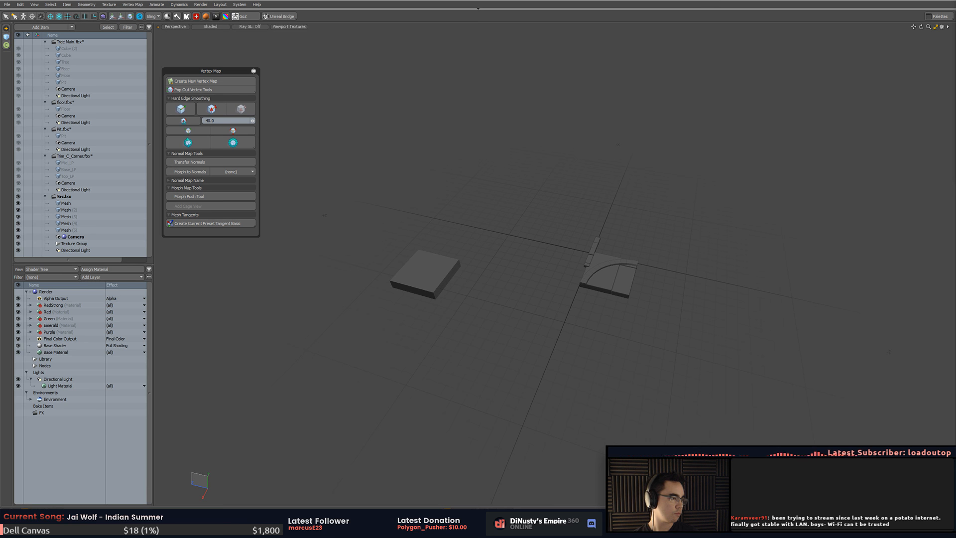
right_drag(955, 43, 298, 289)
drag(356, 275, 453, 322)
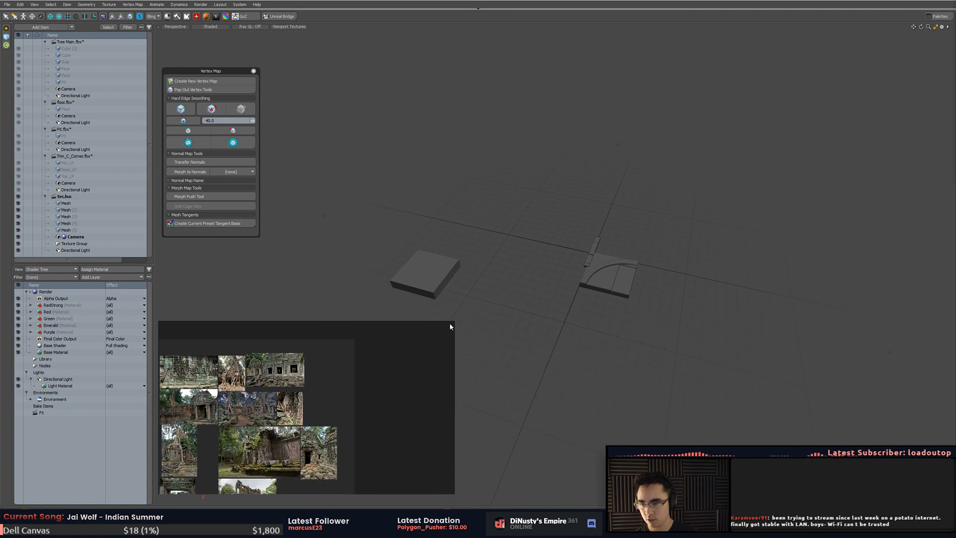
- Examine the temple ruin photos on the reference board, especially the courtyard with fallen stone blocks
scroll(277, 413, up, 5)
scroll(278, 412, down, 5)
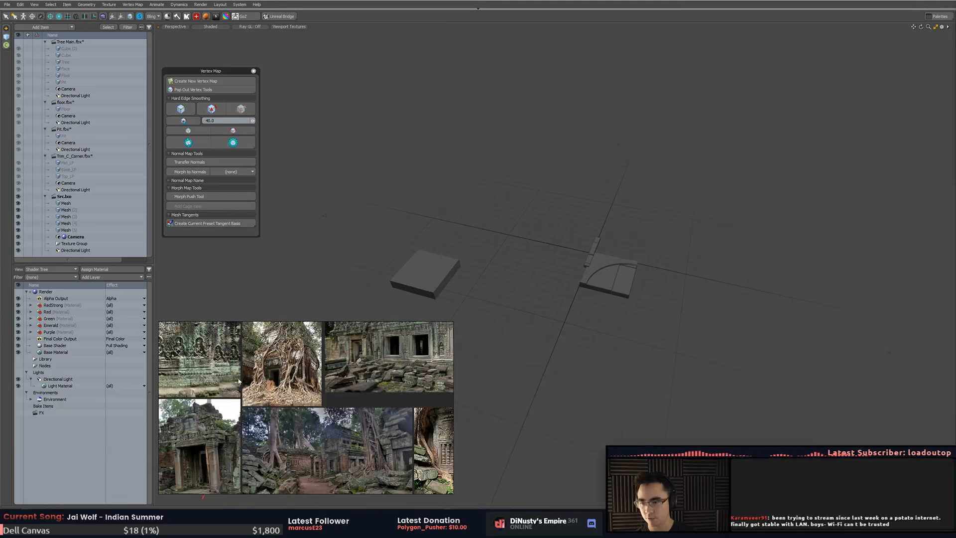
scroll(273, 384, up, 4)
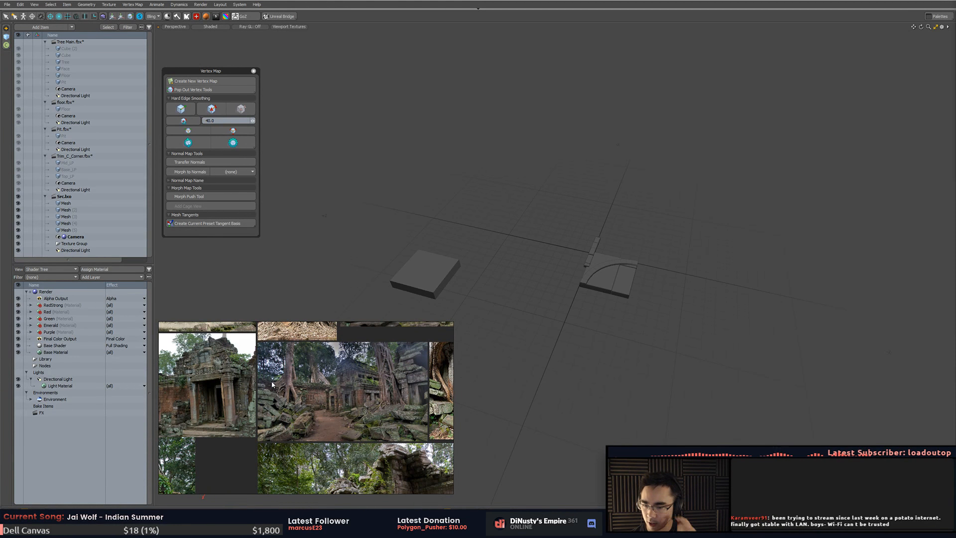
scroll(342, 417, up, 4)
scroll(319, 410, down, 2)
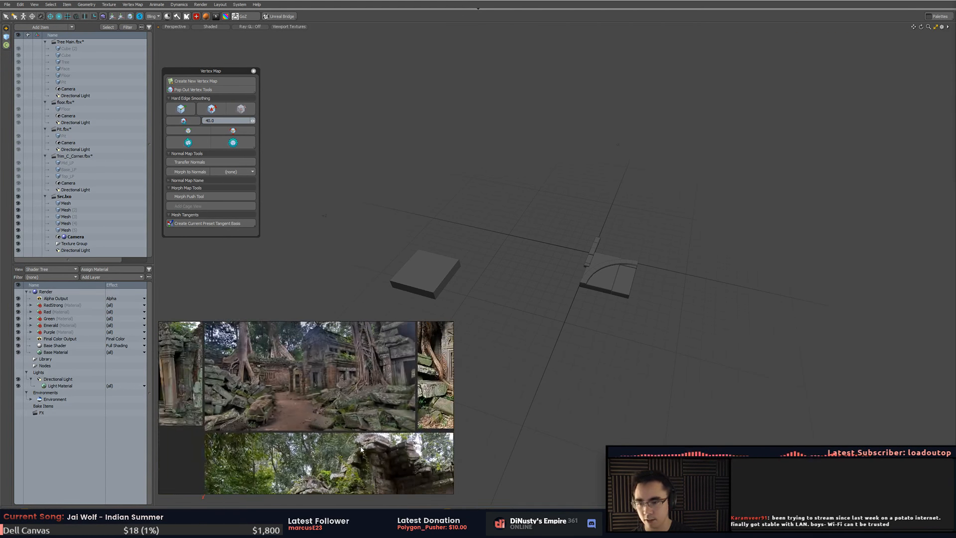
- Examine the temple corridor photo on the reference board, focusing on its worn paved stone floor
middle_drag(361, 449, 454, 415)
scroll(261, 427, down, 3)
scroll(250, 443, up, 4)
scroll(455, 415, down, 2)
scroll(262, 415, down, 4)
middle_drag(261, 415, 419, 388)
middle_drag(294, 427, 273, 399)
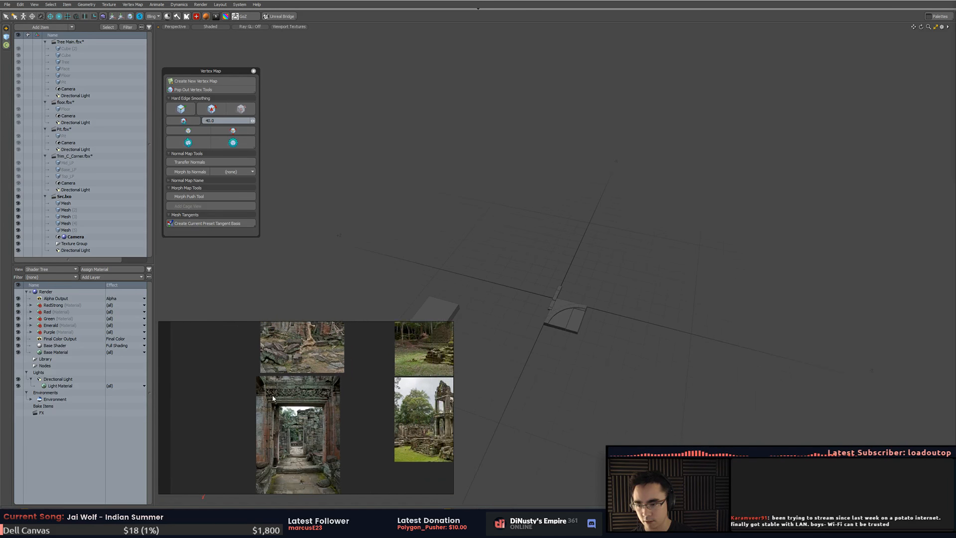
scroll(273, 424, up, 3)
middle_drag(323, 482, 303, 369)
scroll(320, 427, up, 5)
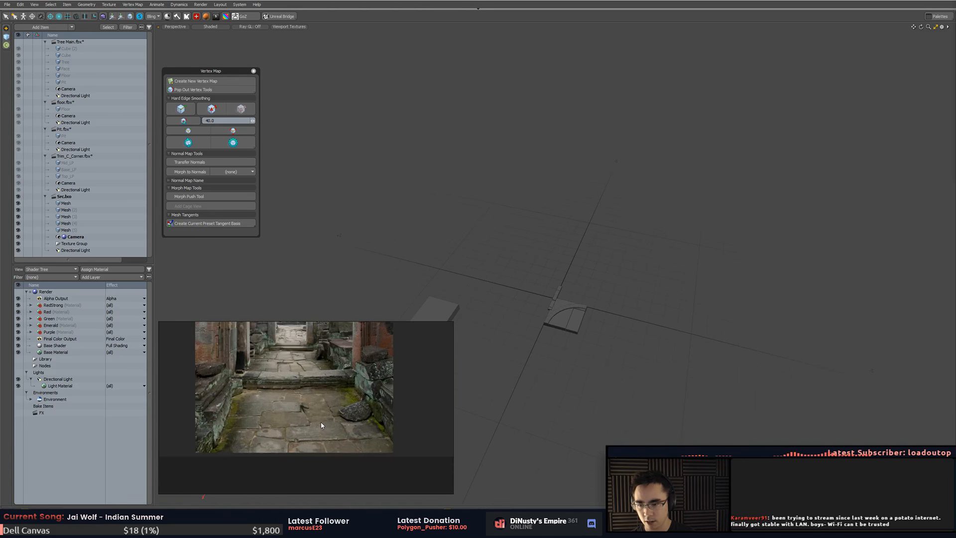
middle_drag(321, 427, 339, 414)
scroll(338, 429, down, 3)
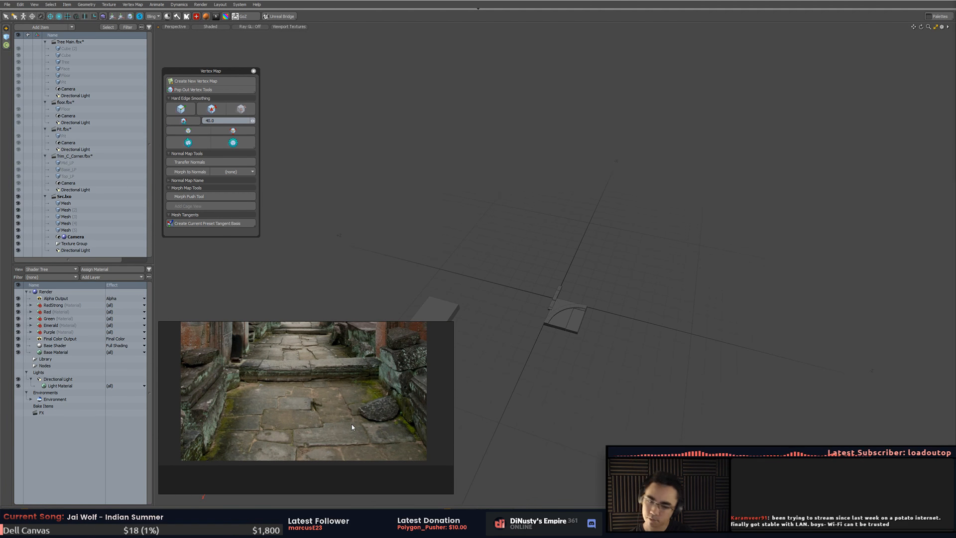
- Inspect the floor slab up close from several angles, checking its surface polygons against the paving reference
click(561, 320)
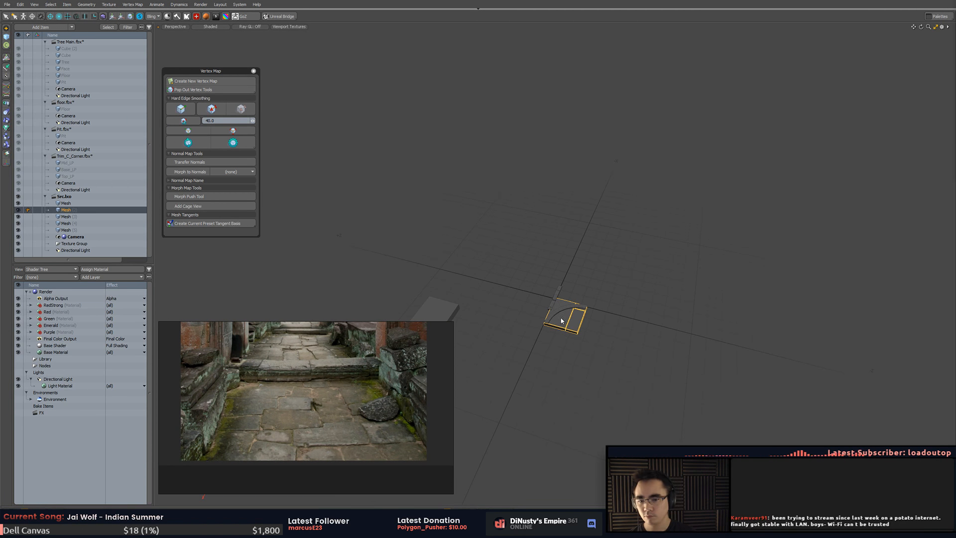
key(shift+a)
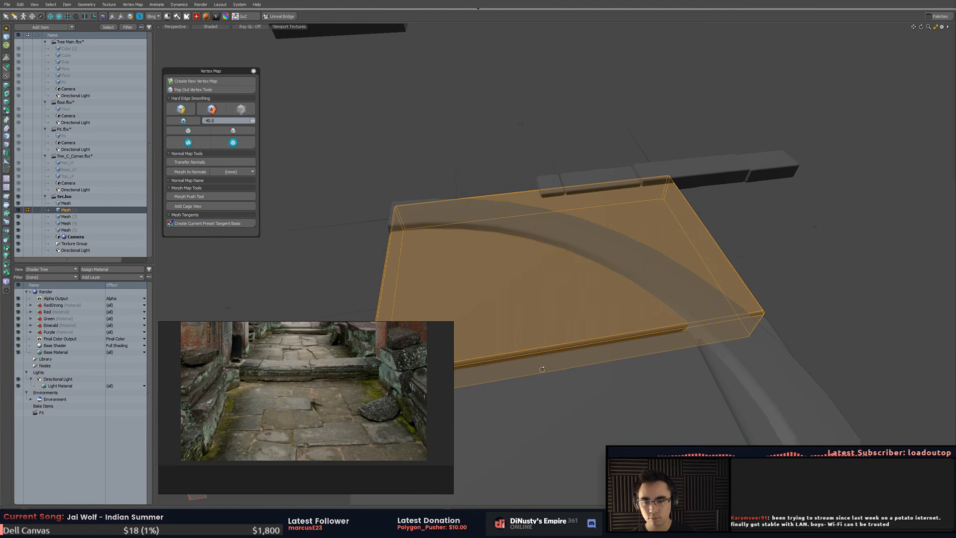
alt+drag(542, 369, 622, 344)
key(3)
alt+shift+drag(681, 290, 625, 319)
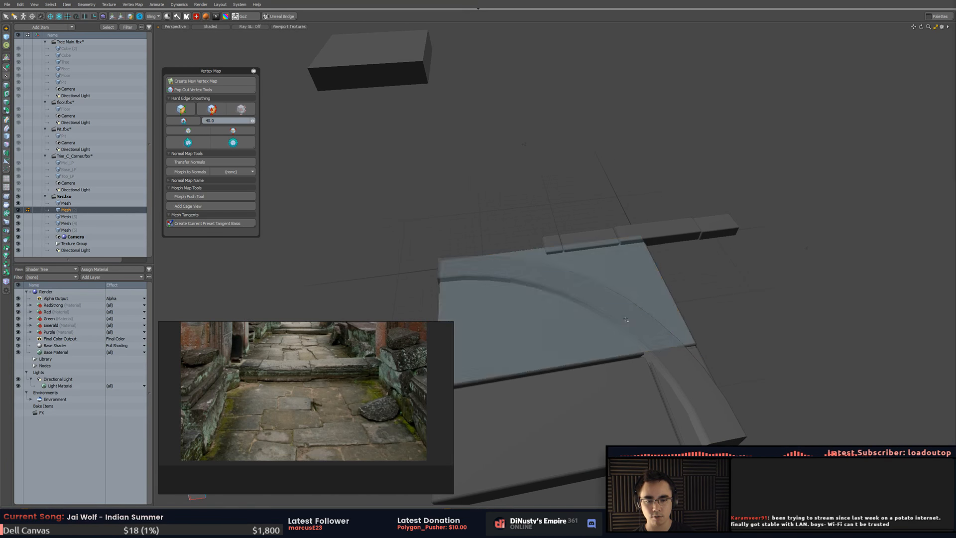
double_click(649, 299)
mouse_move(693, 300)
alt+mouse_down()
mouse_move(724, 298)
mouse_move(724, 254)
mouse_move(693, 282)
alt+mouse_up()
click(713, 299)
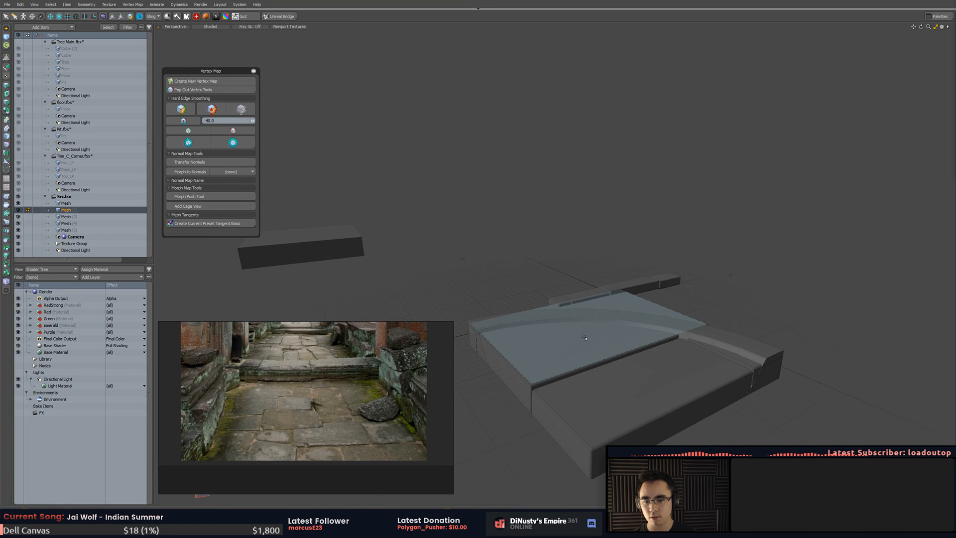
alt+drag(647, 317, 622, 324)
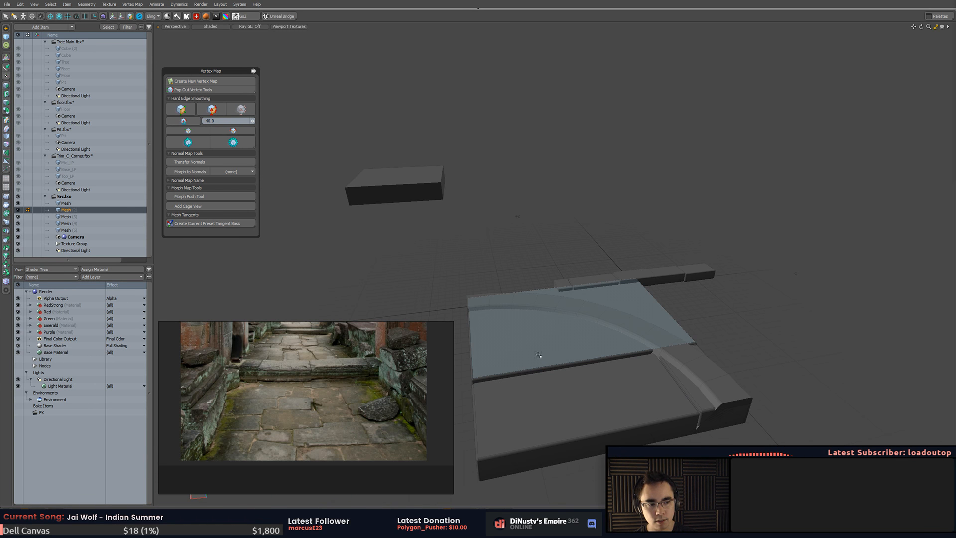
alt+drag(655, 247, 698, 278)
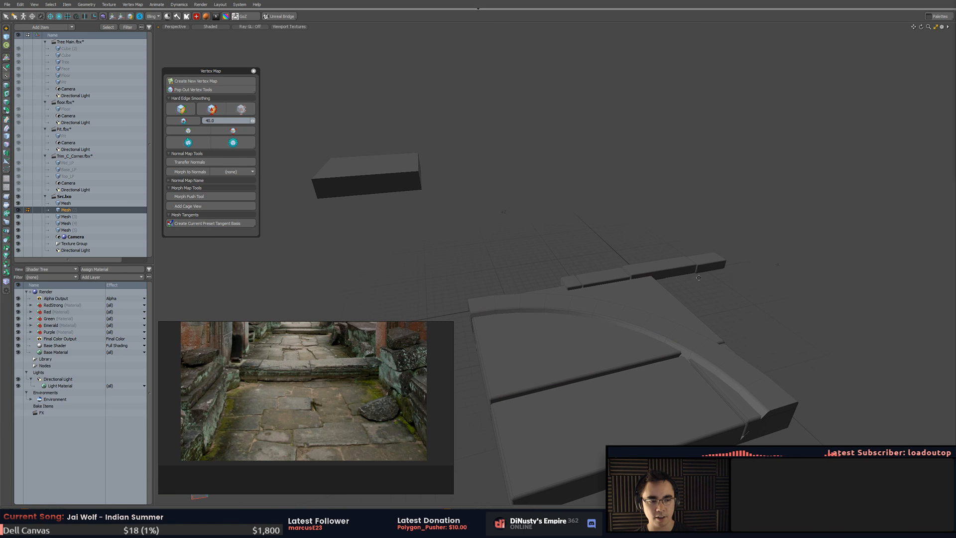
alt+drag(694, 212, 652, 247)
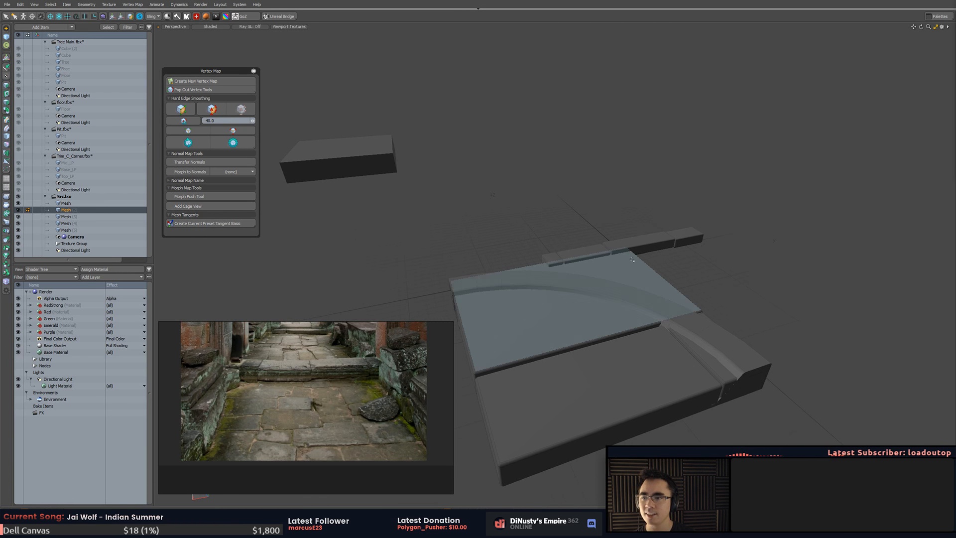
- Rename the long strip mesh behind the slab to Floor_Strip_01, and change that name to Floor_Strip_A
click(655, 245)
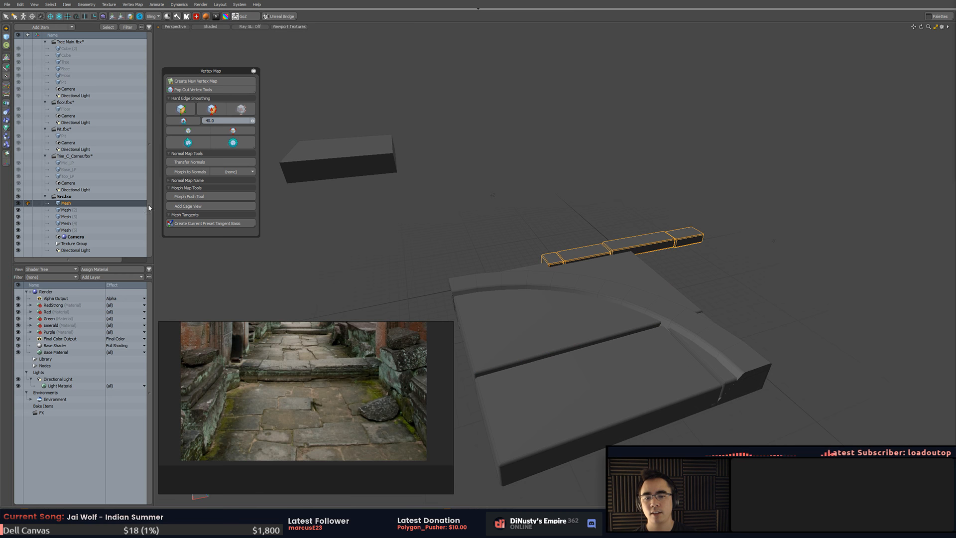
double_click(71, 204)
text(S)
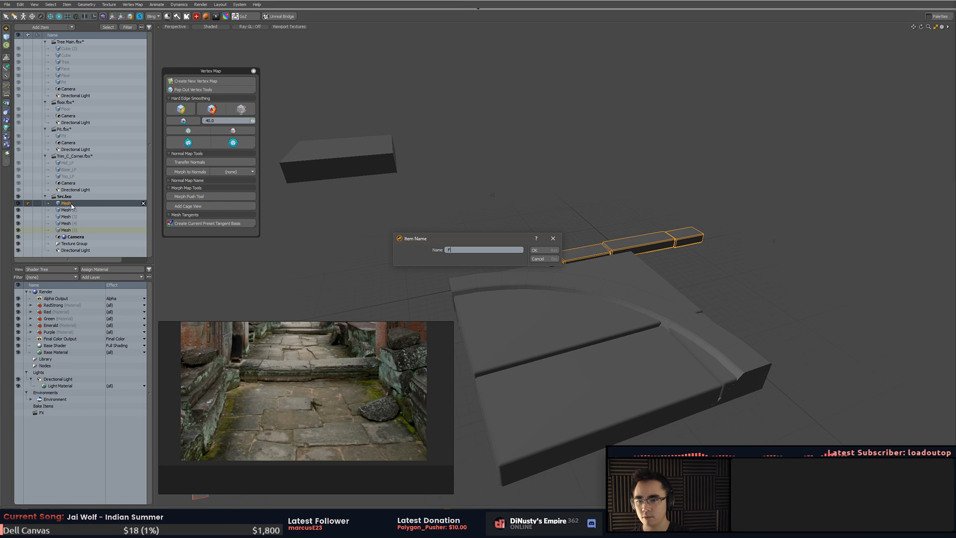
text(loor_Strip_01)
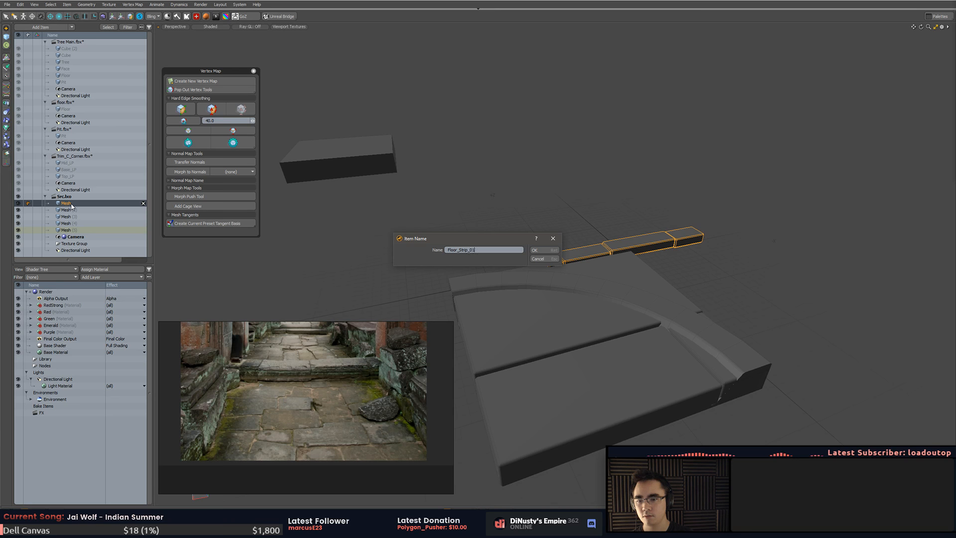
key(Return)
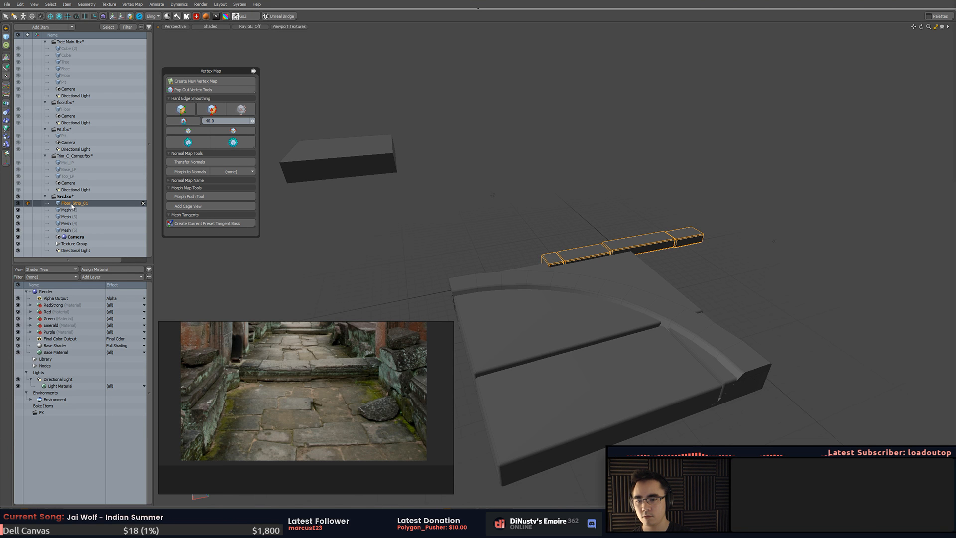
double_click(98, 204)
click(102, 203)
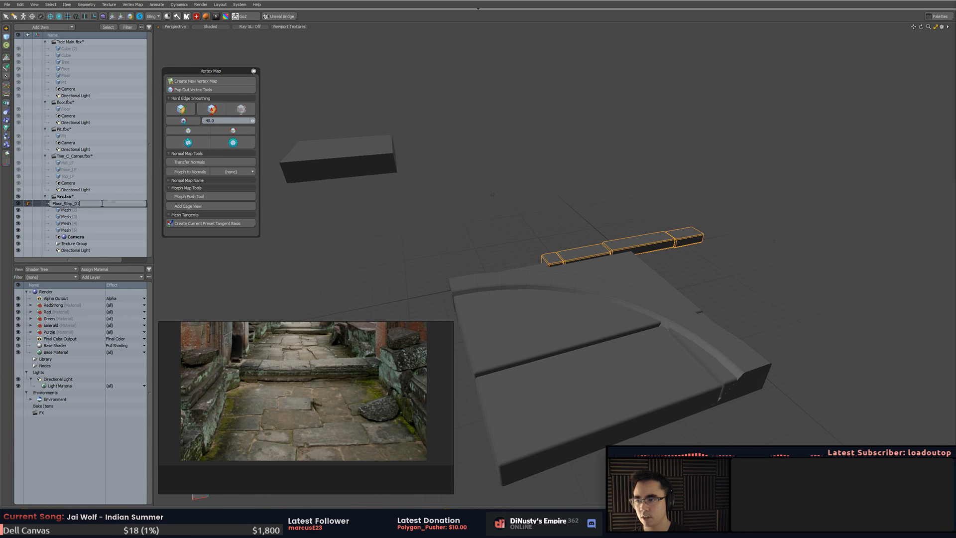
key(Return)
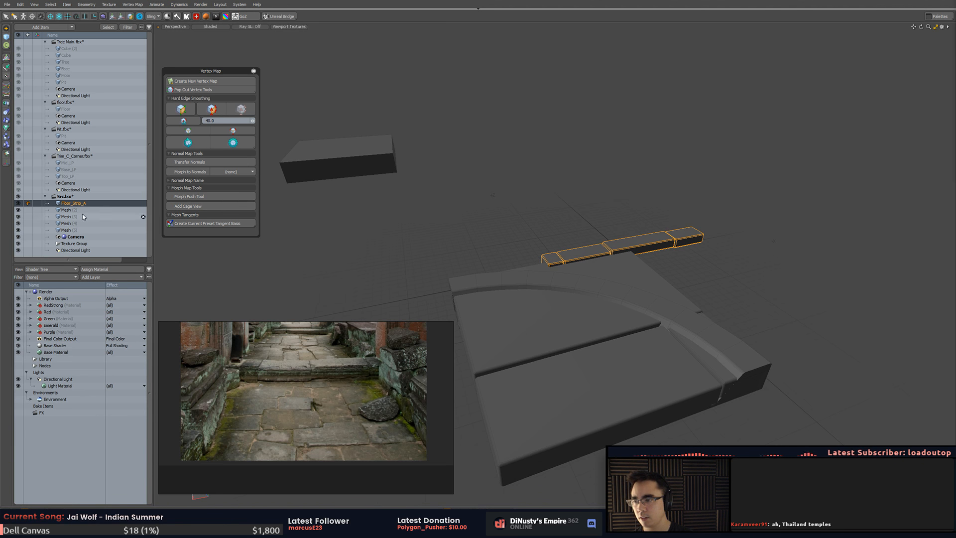
- Rename the square slab mesh Floor_Square_A and the curved border mesh Floor_Circle_A
click(85, 210)
double_click(85, 210)
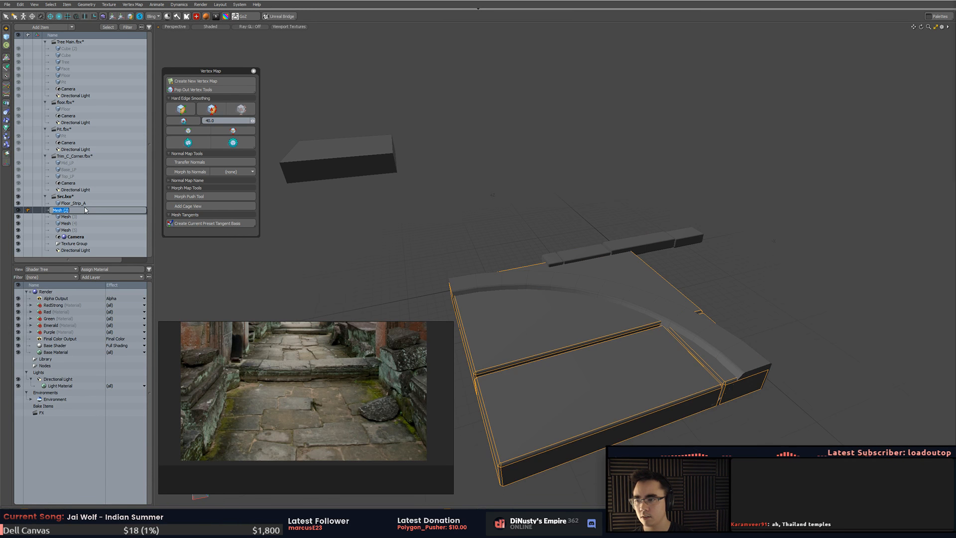
text(Floor_Square_A)
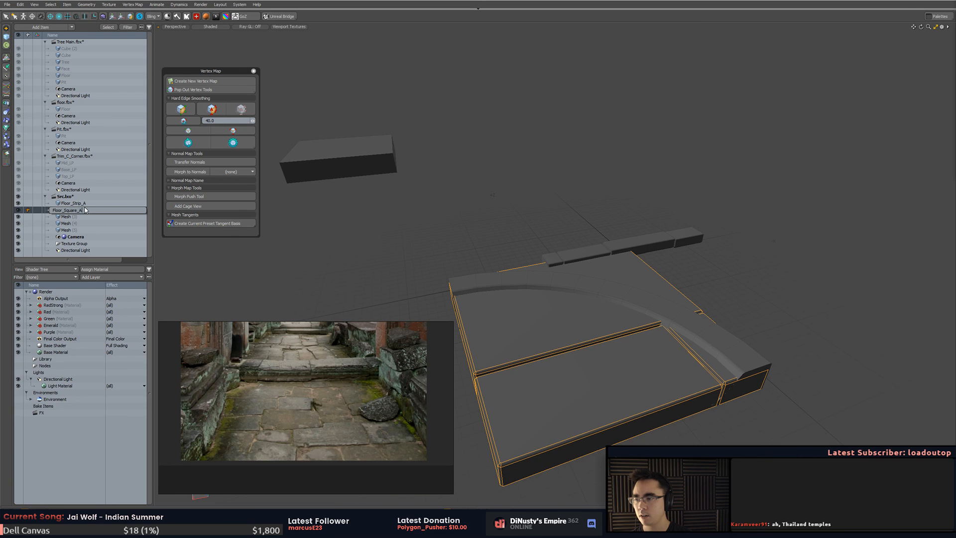
key(Return)
click(69, 217)
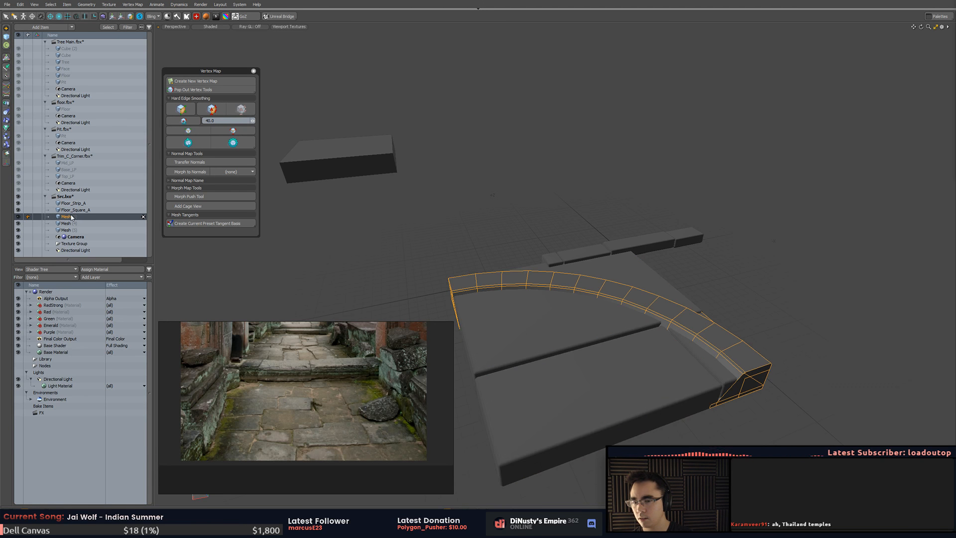
double_click(72, 217)
text(Floor_Circle_A)
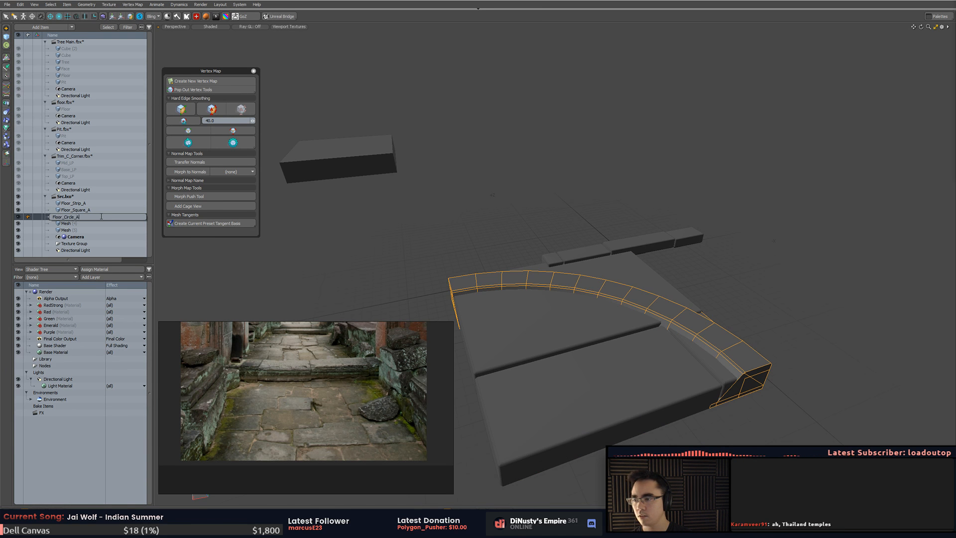
key(Return)
- Rename the small strip piece's mesh Floor_Strip_B and place it directly below Floor_Strip_A in the item list
click(77, 224)
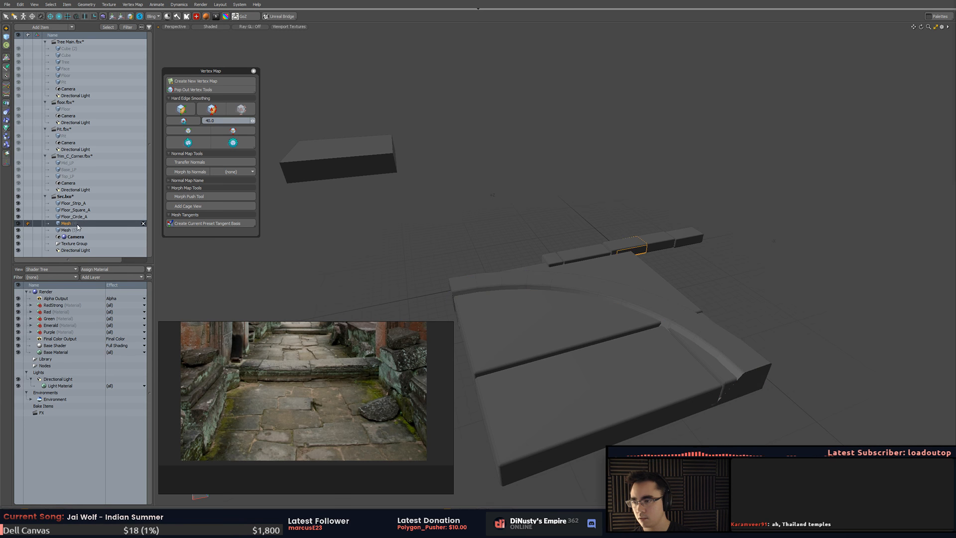
double_click(79, 225)
text(Floor_Strip_B)
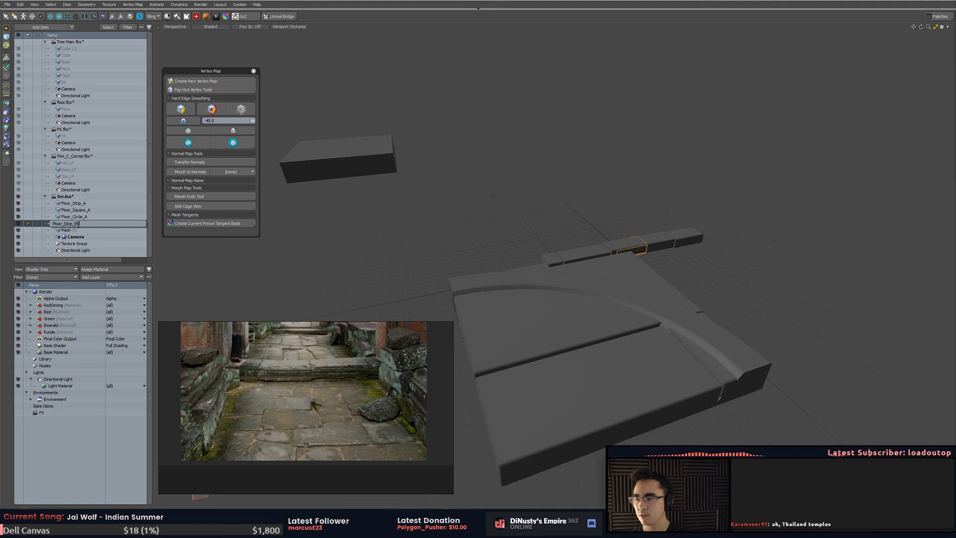
key(Escape)
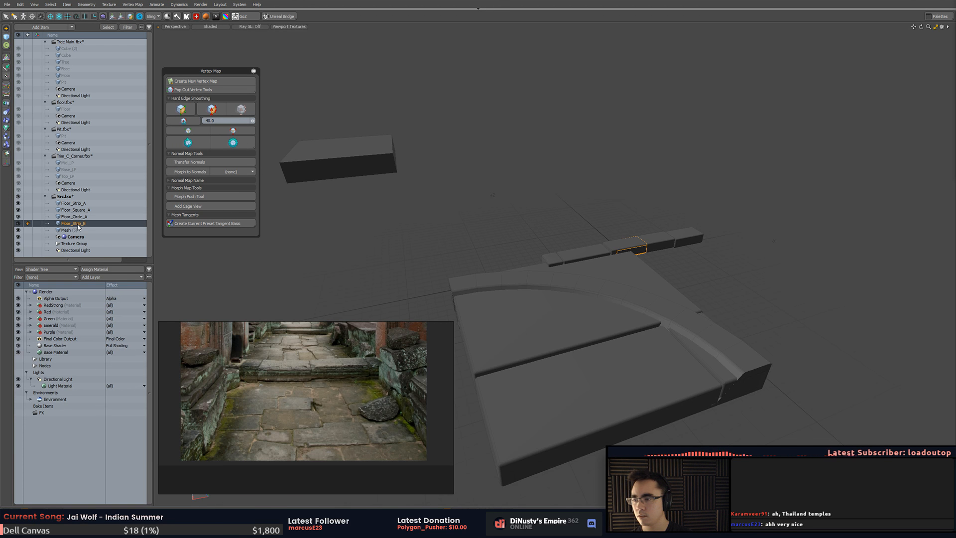
drag(77, 225, 94, 206)
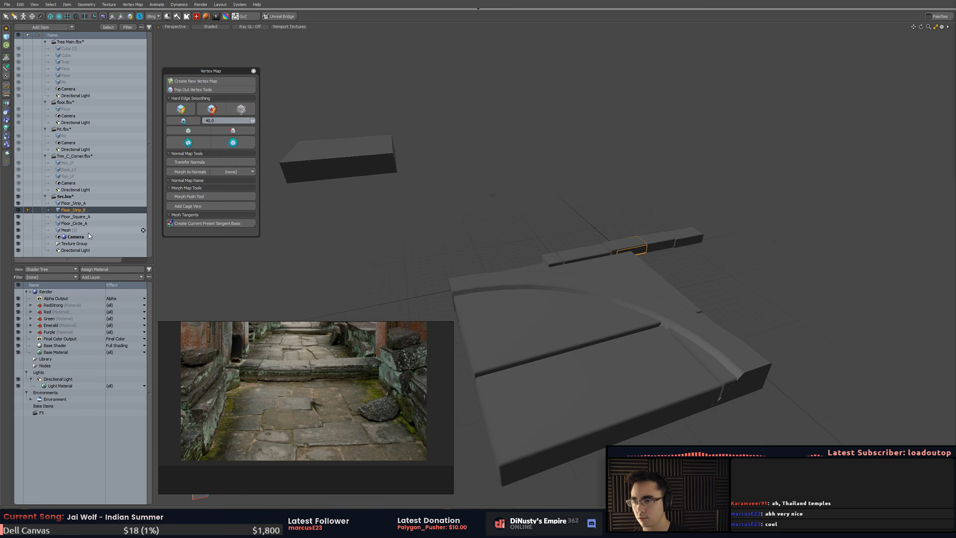
- Identify the mesh of the separate plain box and rename it Blockout
click(90, 230)
click(91, 224)
click(93, 217)
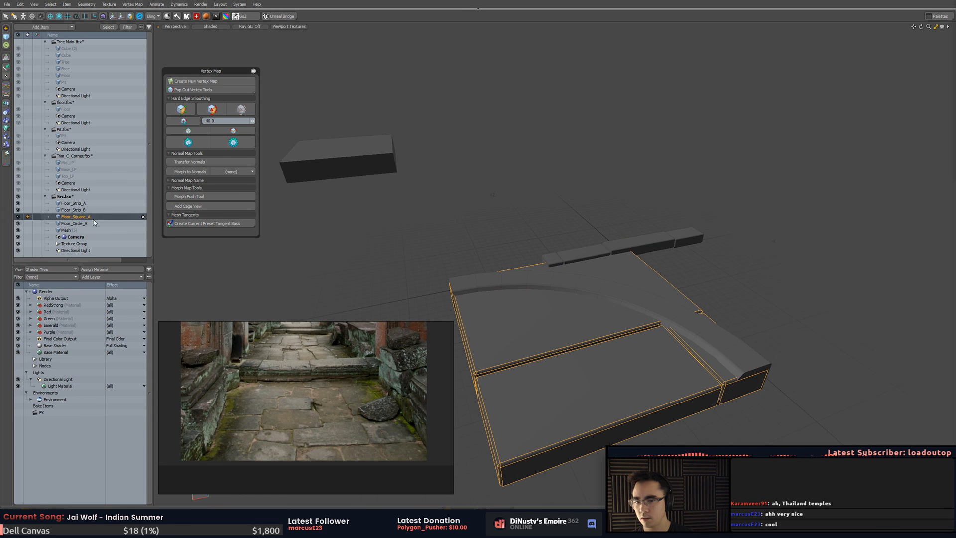
click(82, 230)
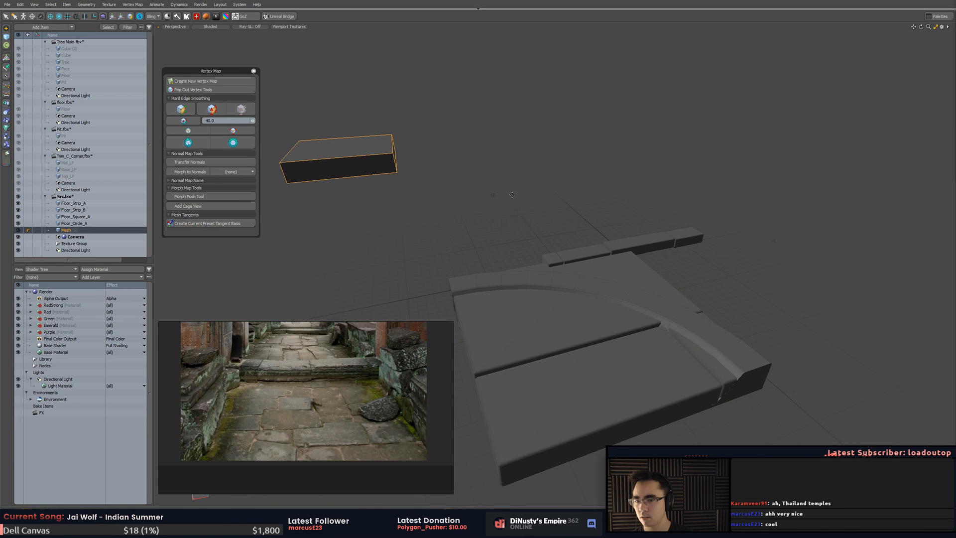
alt+drag(511, 195, 534, 211)
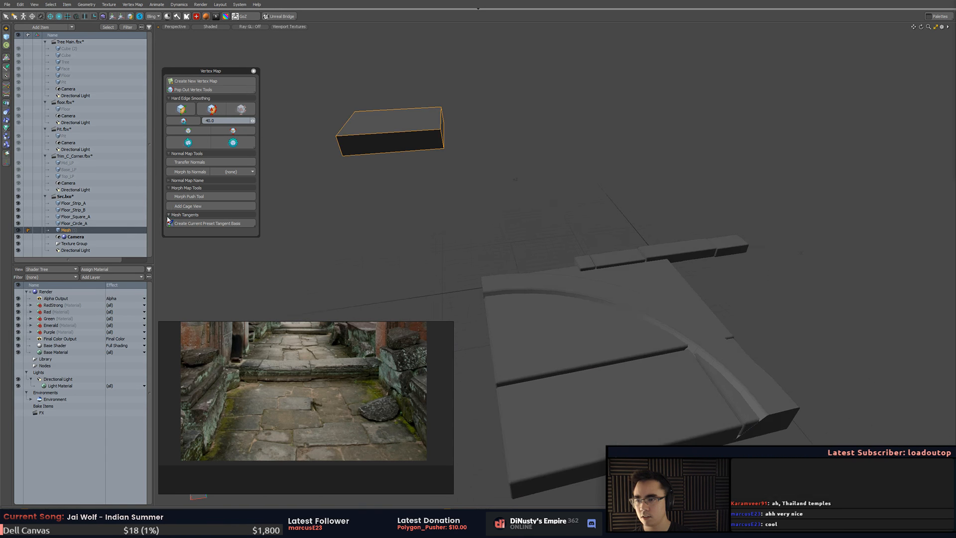
double_click(82, 230)
text(Blockout)
key(Return)
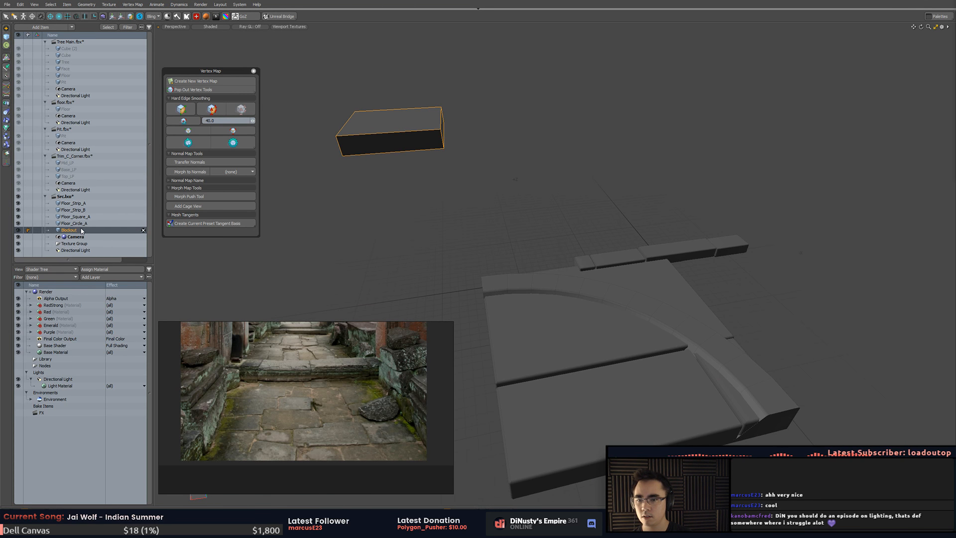
alt+drag(478, 176, 545, 172)
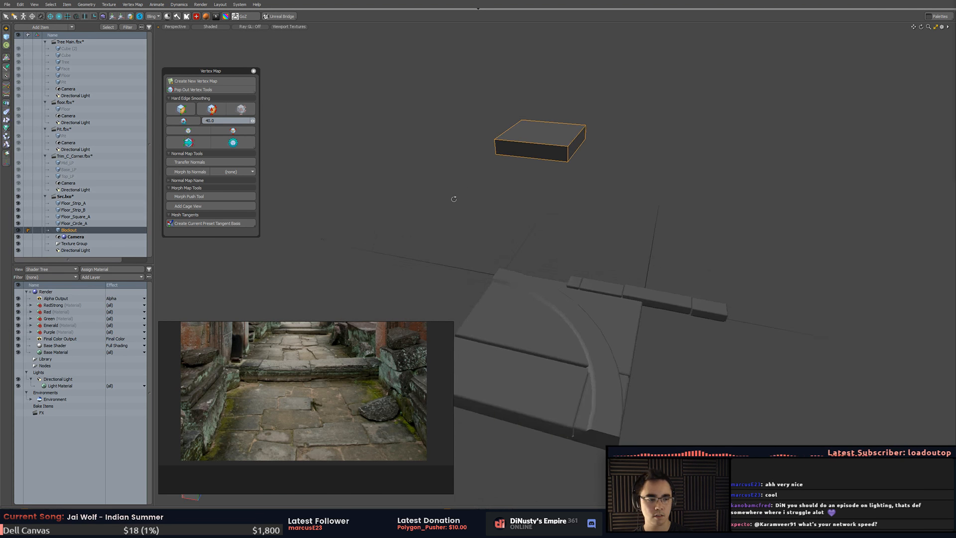
alt+drag(651, 203, 680, 221)
click(647, 203)
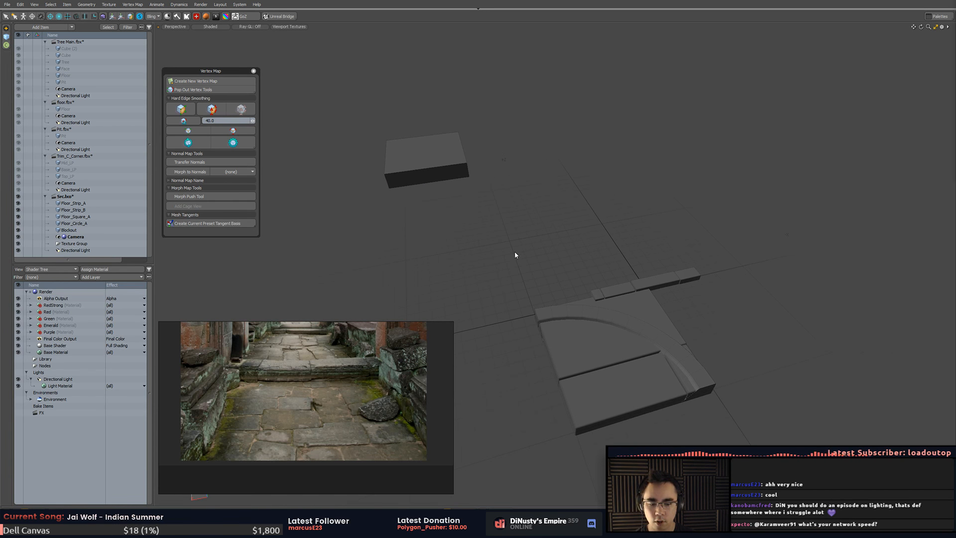
click(423, 178)
alt+drag(423, 177, 559, 222)
click(574, 201)
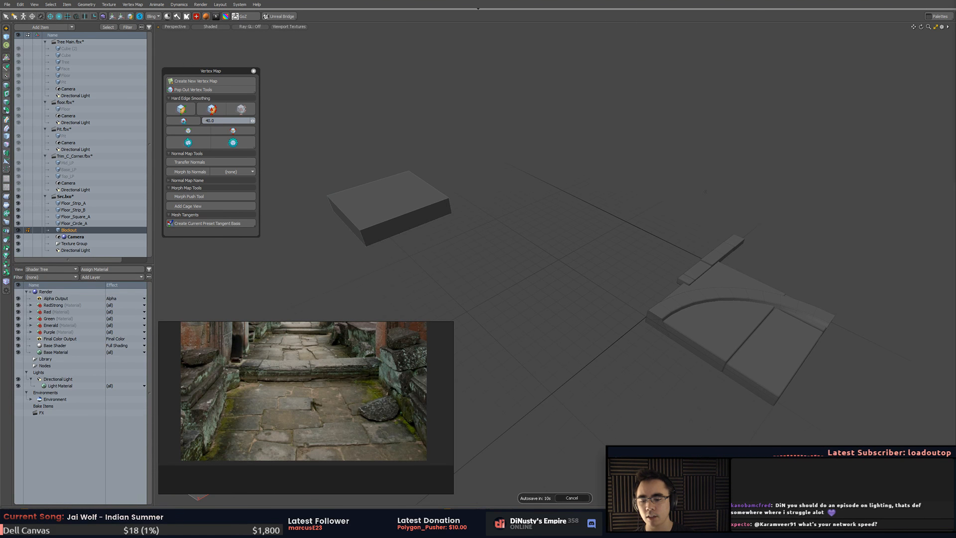
- Cancel the pending autosave and save the scene manually
click(571, 501)
key(ctrl+s)
alt+shift+drag(632, 415, 602, 414)
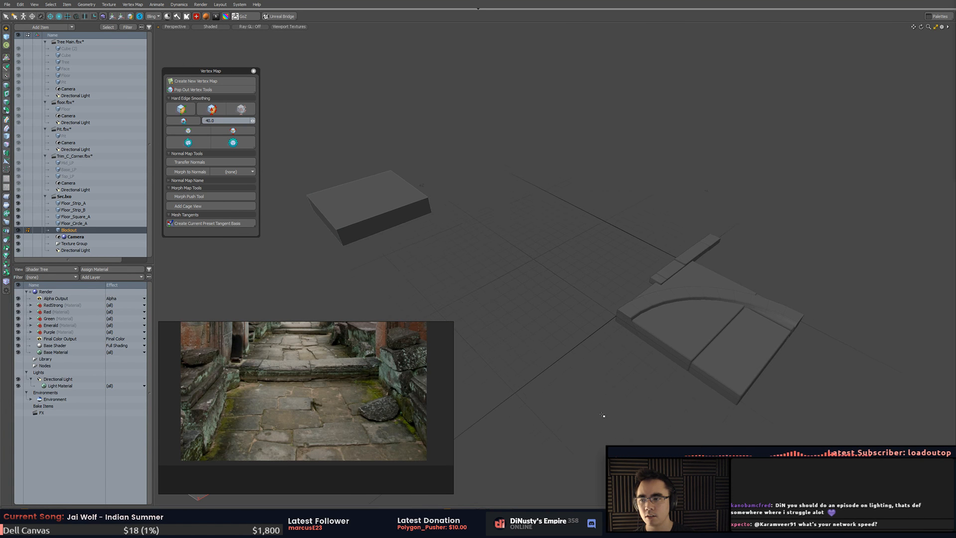
- Set up an export of the four Floor meshes as separate MODO Scene files
drag(94, 222, 79, 204)
right_click(79, 224)
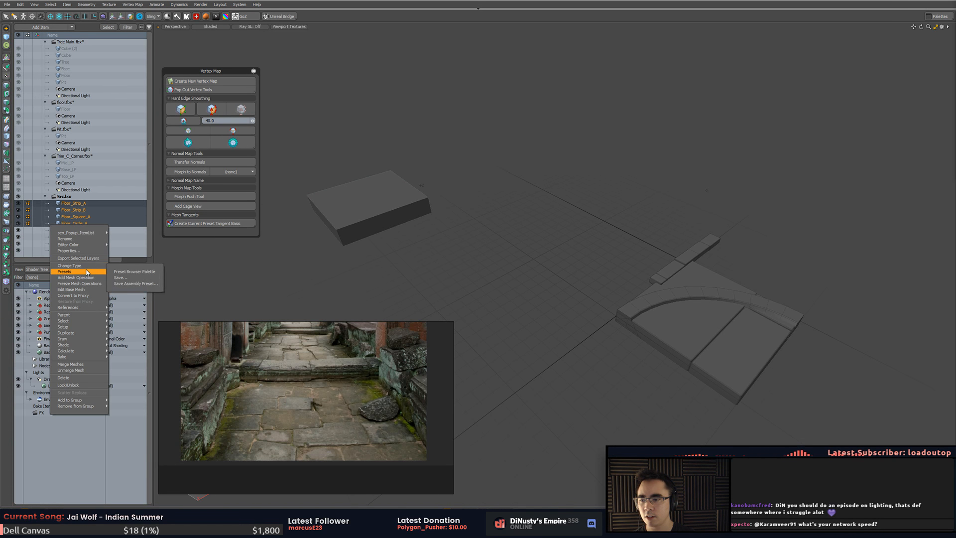
click(87, 259)
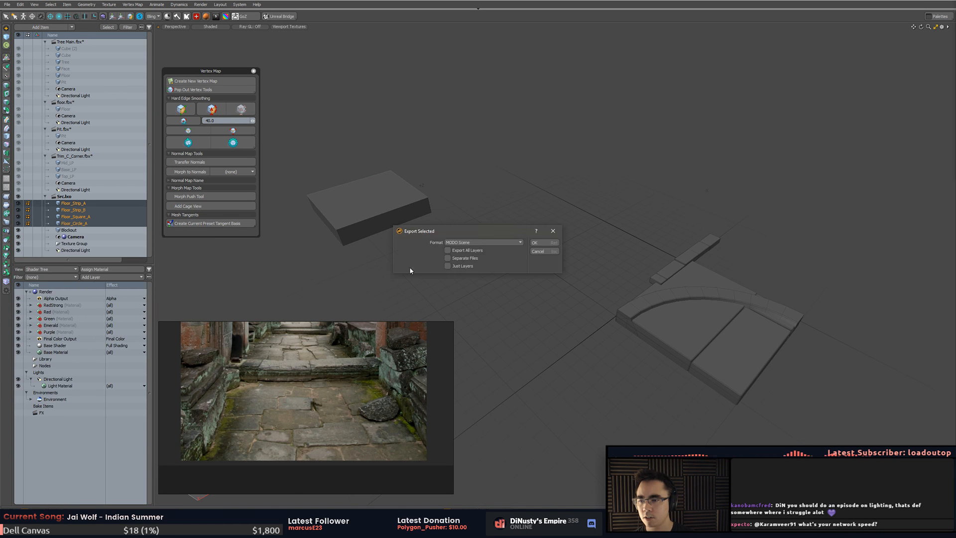
click(486, 242)
click(491, 243)
click(538, 243)
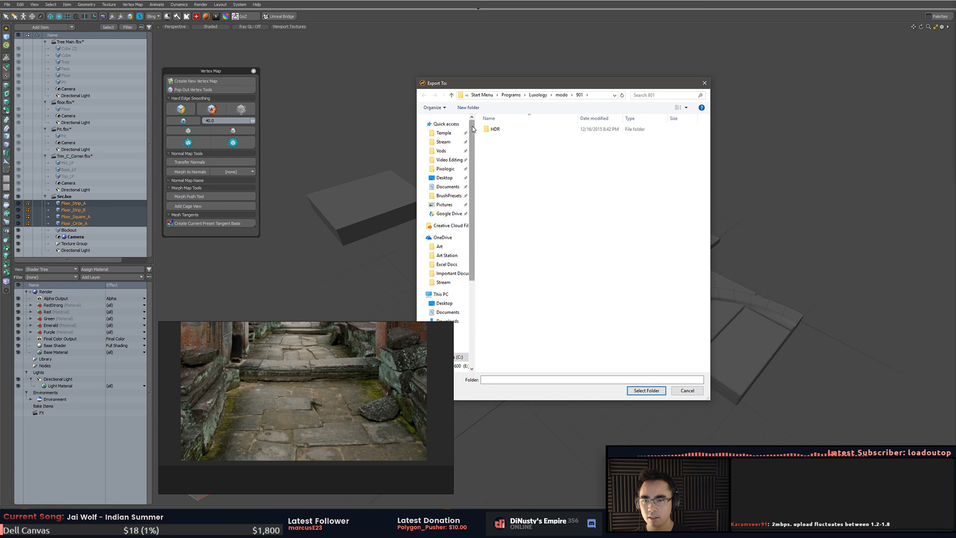
- Create a folder named Delete inside the Temple folder and export the selected floor meshes into it
click(444, 133)
right_click(537, 244)
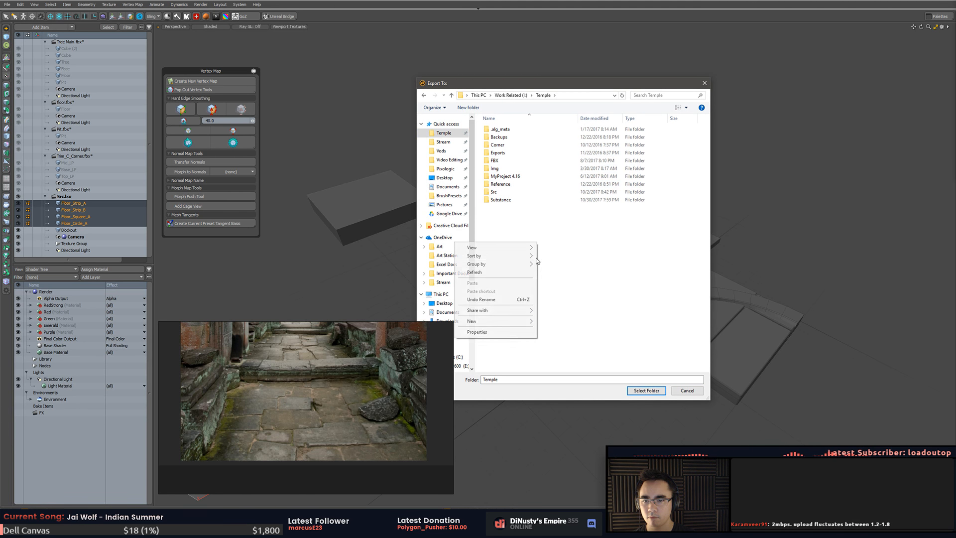
mouse_move(472, 321)
click(366, 325)
text(D)
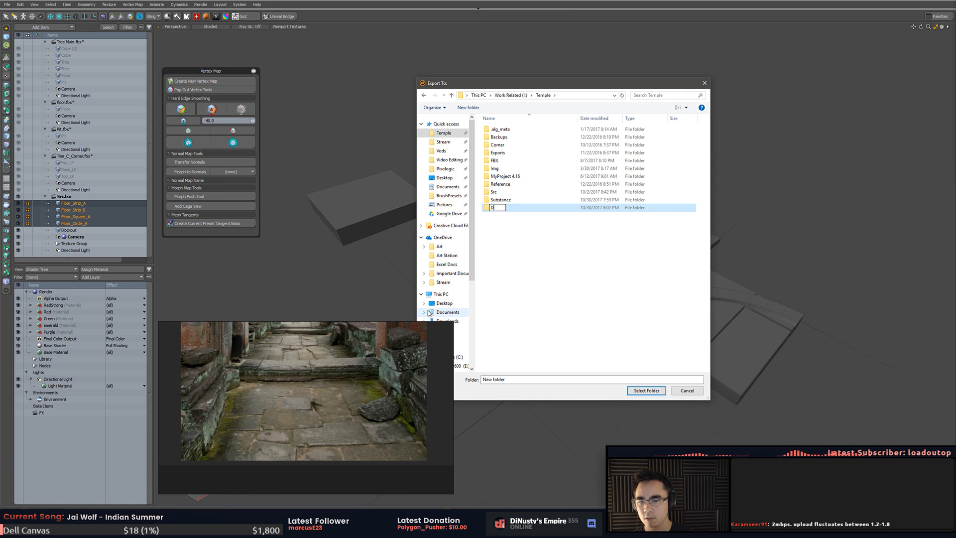
text(elete)
key(Return)
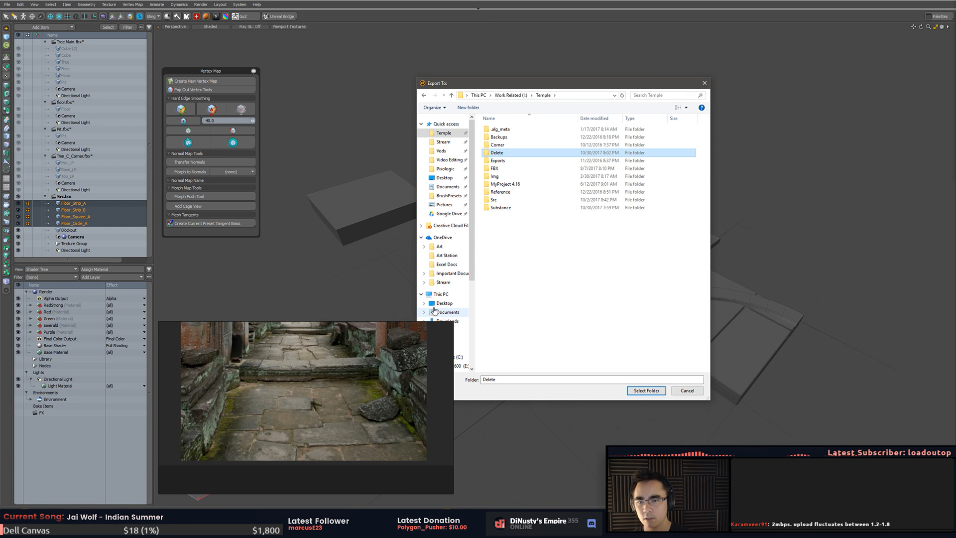
key(Return)
click(647, 391)
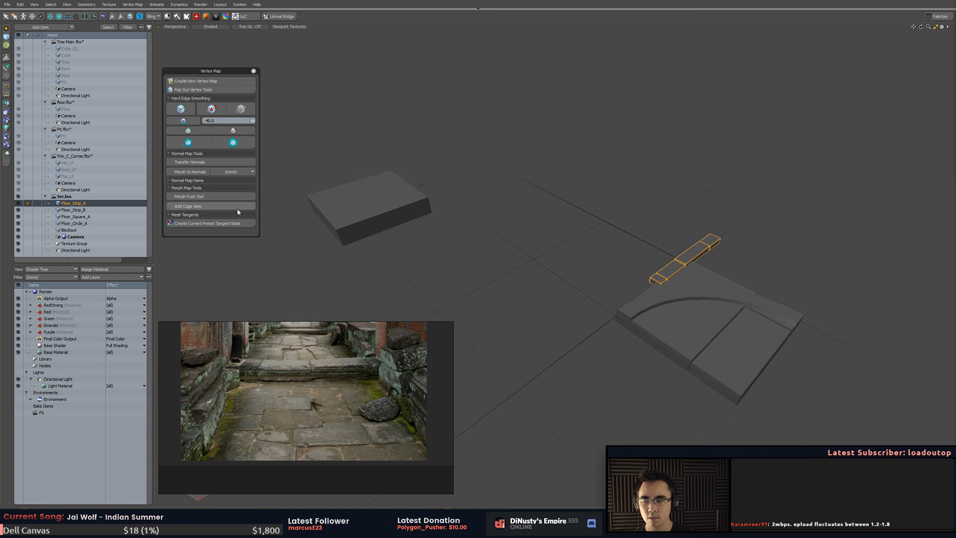
- Check the exported scene files in the Temple project's Delete folder without saving the scene, and clear the mesh selection
key(ctrl+shift+s)
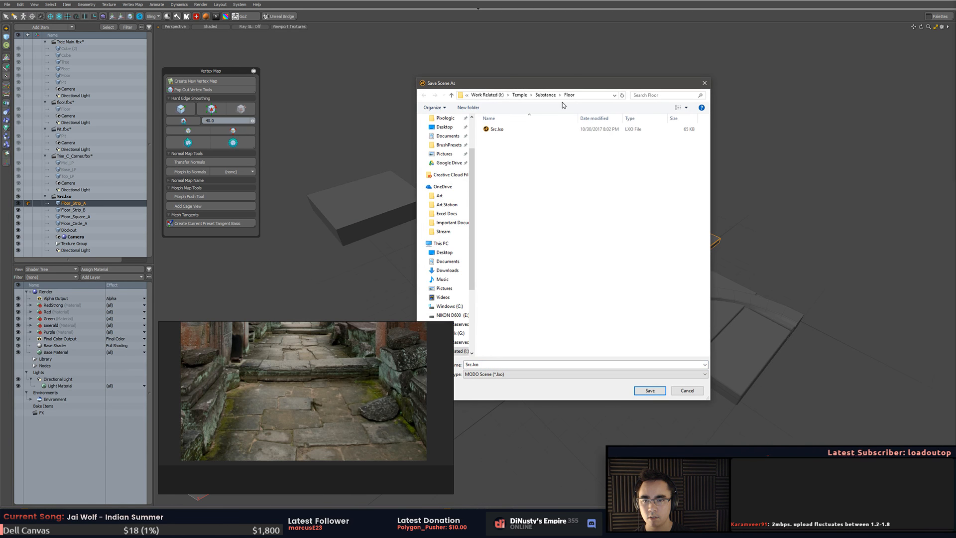
click(519, 95)
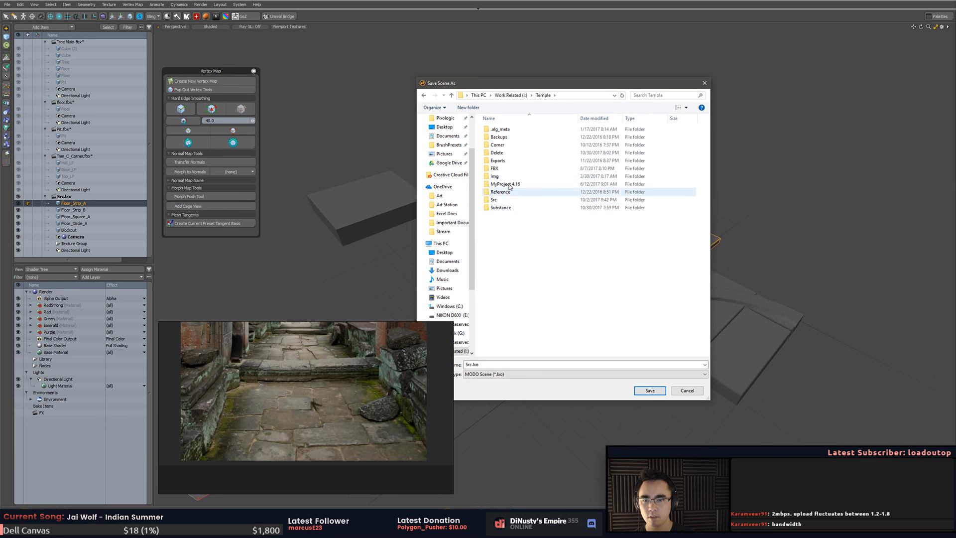
click(512, 154)
double_click(511, 155)
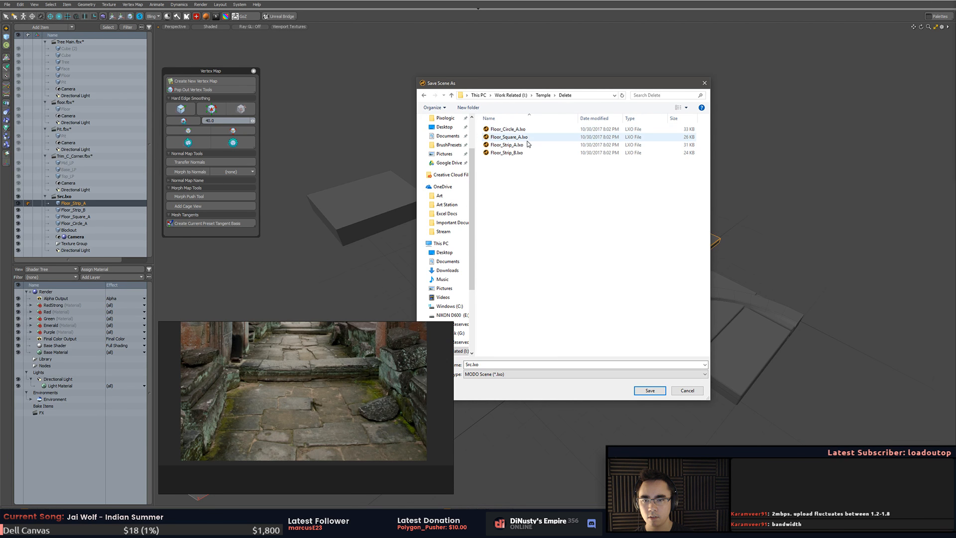
click(687, 391)
alt+drag(668, 343, 604, 286)
click(490, 244)
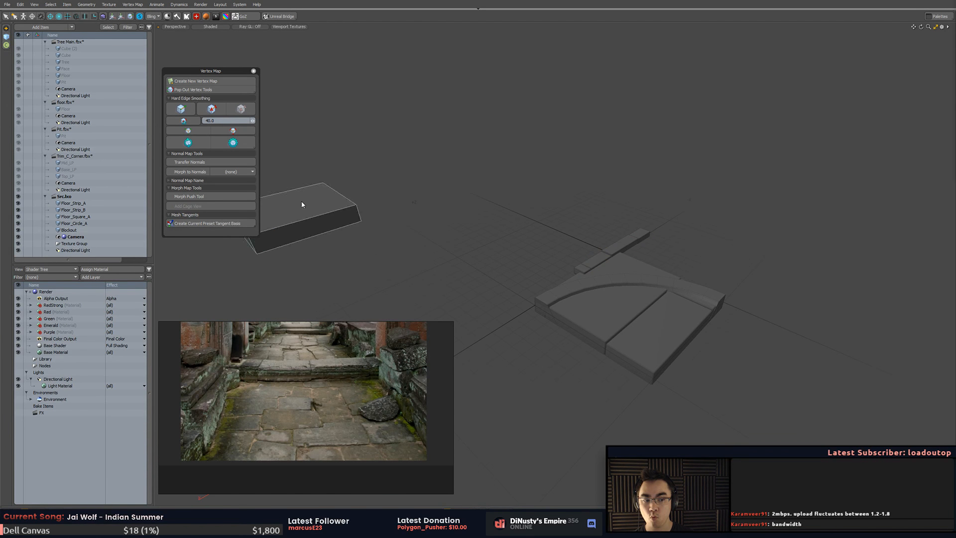
- Set up an export of the four Floor meshes as separate Autodesk FBX files
drag(90, 203, 92, 223)
right_click(92, 223)
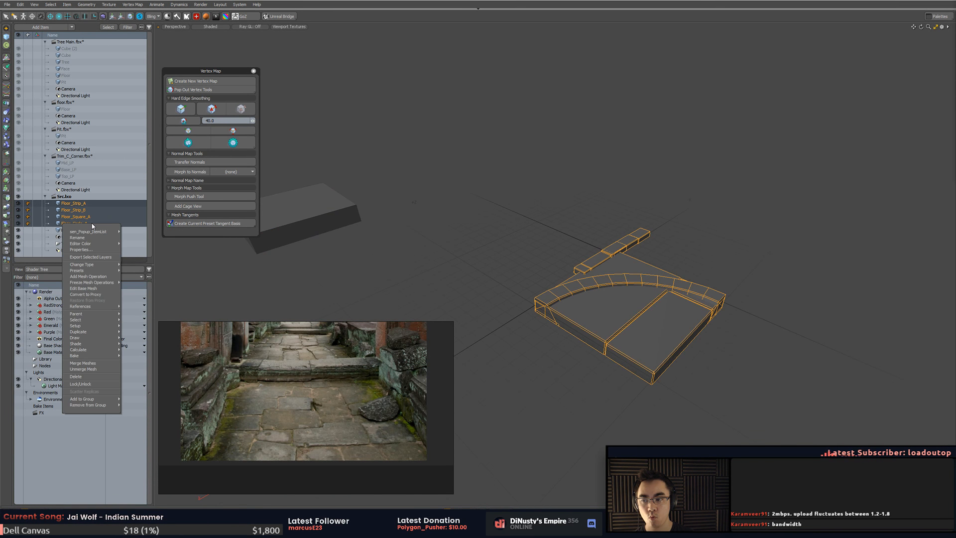
click(110, 259)
click(483, 243)
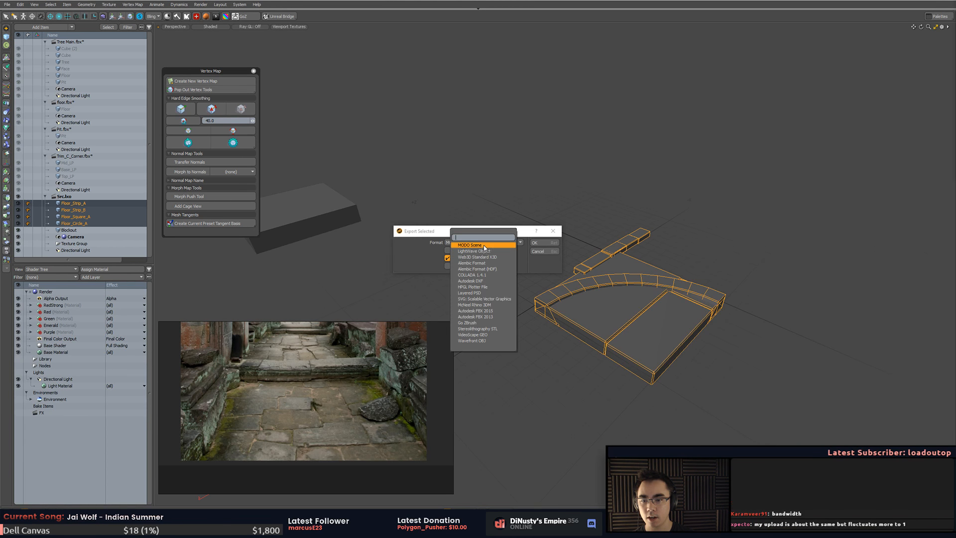
click(508, 311)
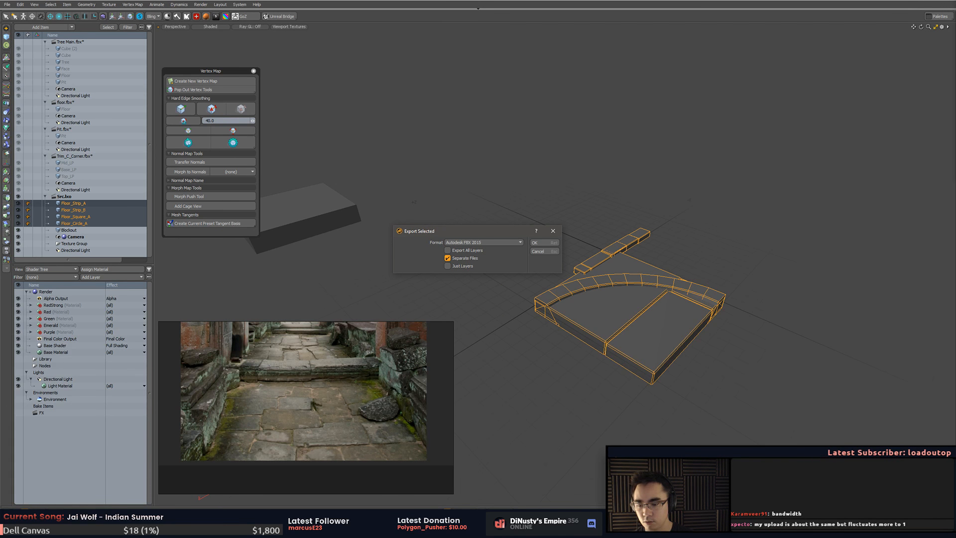
- Switch to File Explorer and create and open a Floor Set folder in the Unity project's Assets/Mesh/Temple directory
click(509, 507)
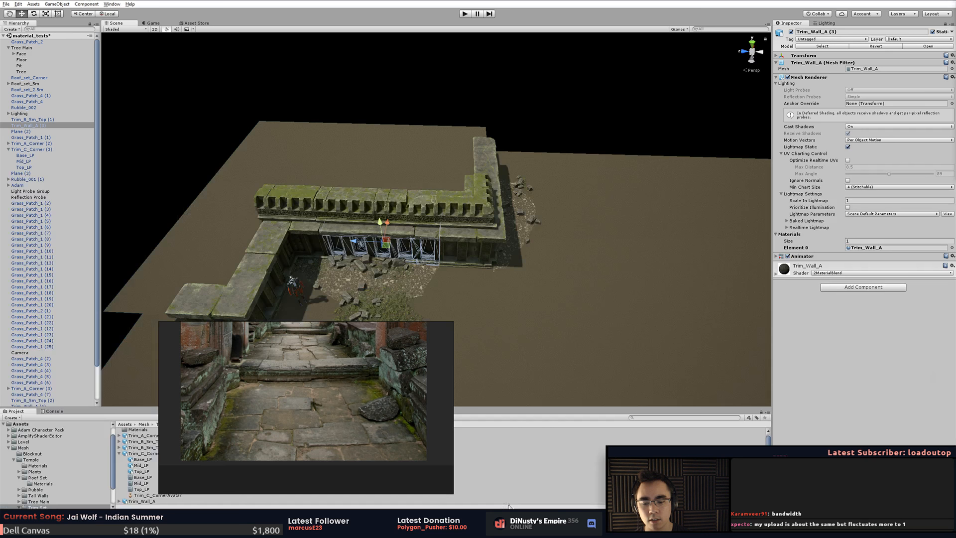
key(alt+Tab)
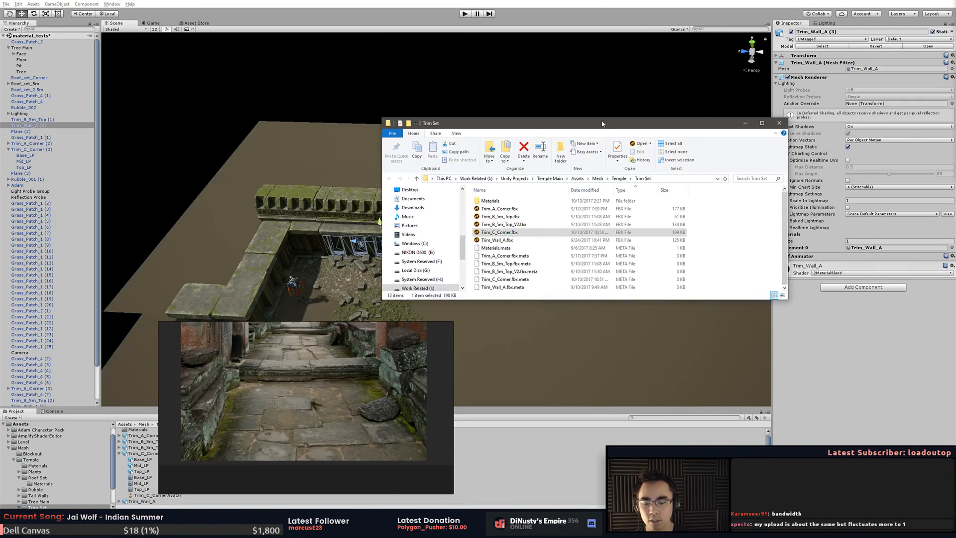
click(618, 178)
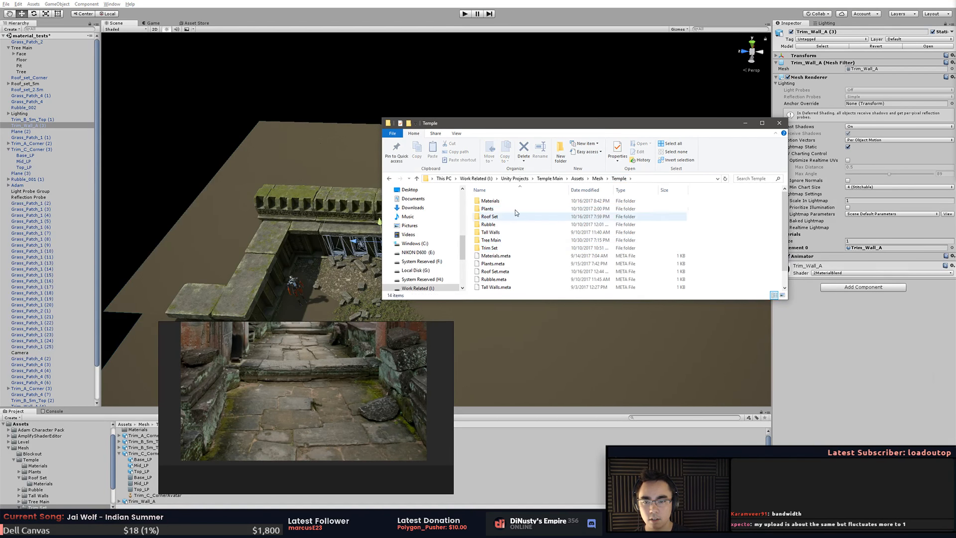
right_click(760, 228)
mouse_move(689, 314)
click(782, 314)
text(Floor Set)
key(Return)
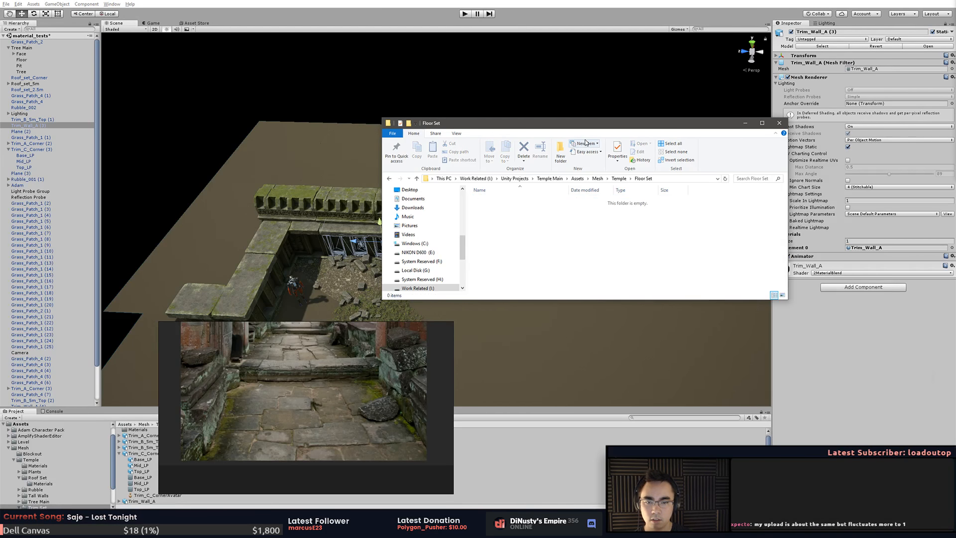
double_click(490, 201)
- Return to MODO and export the floor meshes into the Floor Set folder using its copied path, accepting the non-LXO format
key(alt+Tab)
click(573, 178)
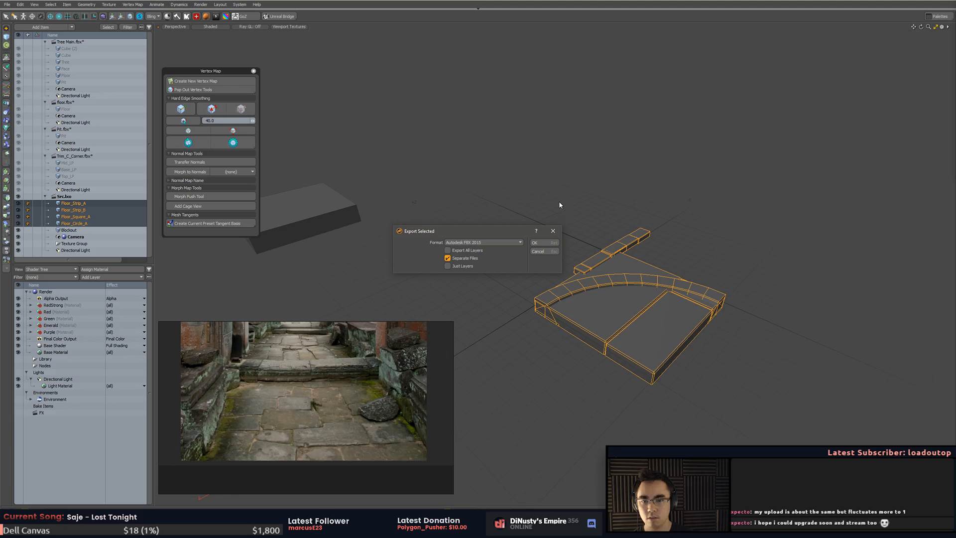
click(543, 246)
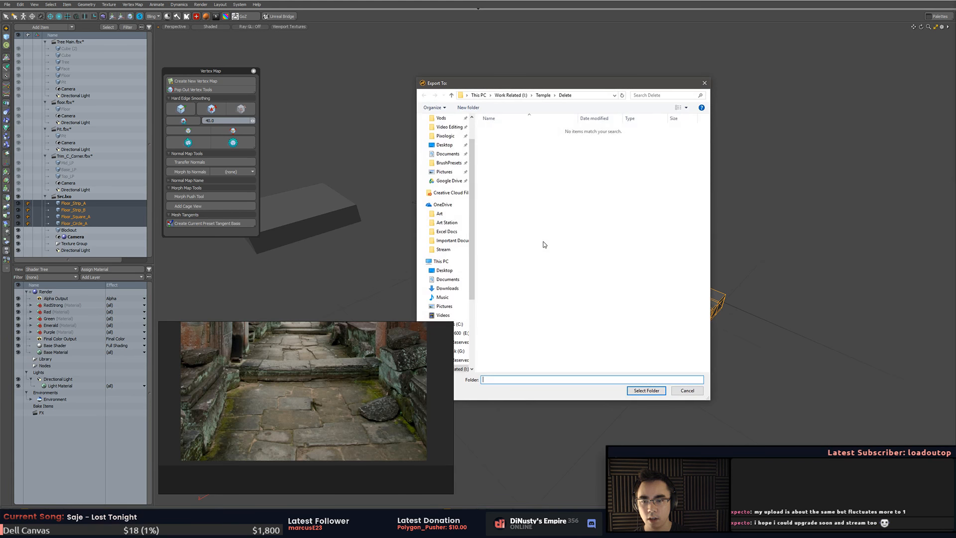
key(alt+Tab)
click(599, 174)
key(alt+Tab)
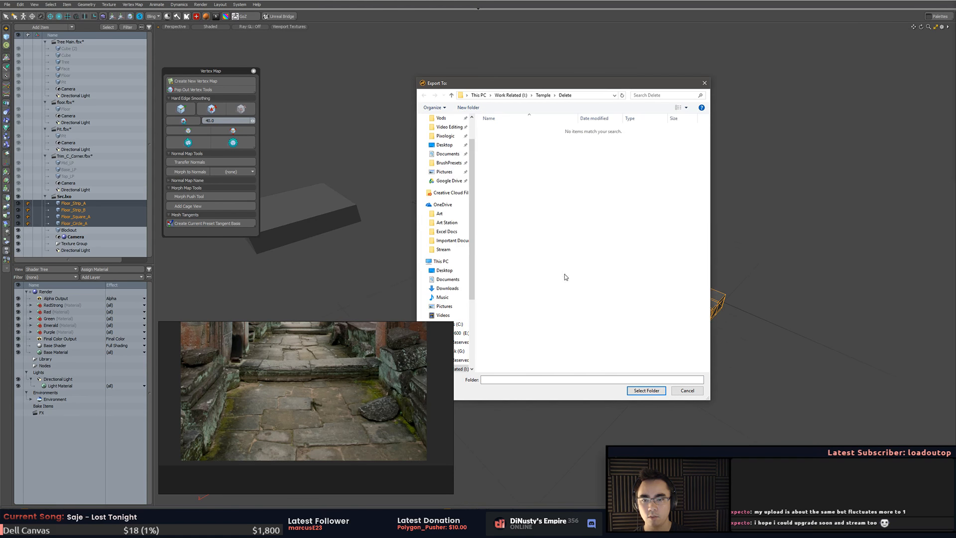
click(589, 97)
key(ctrl+v)
key(Return)
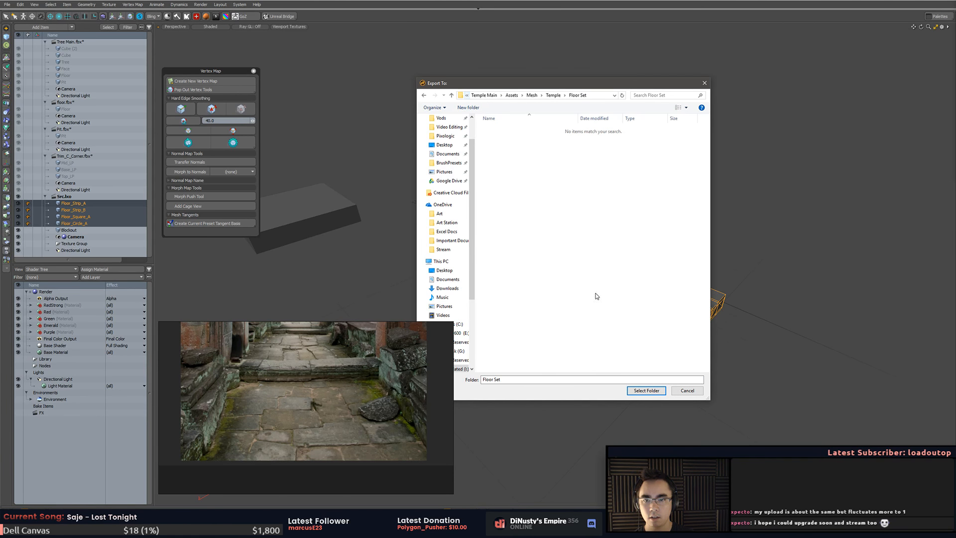
click(646, 390)
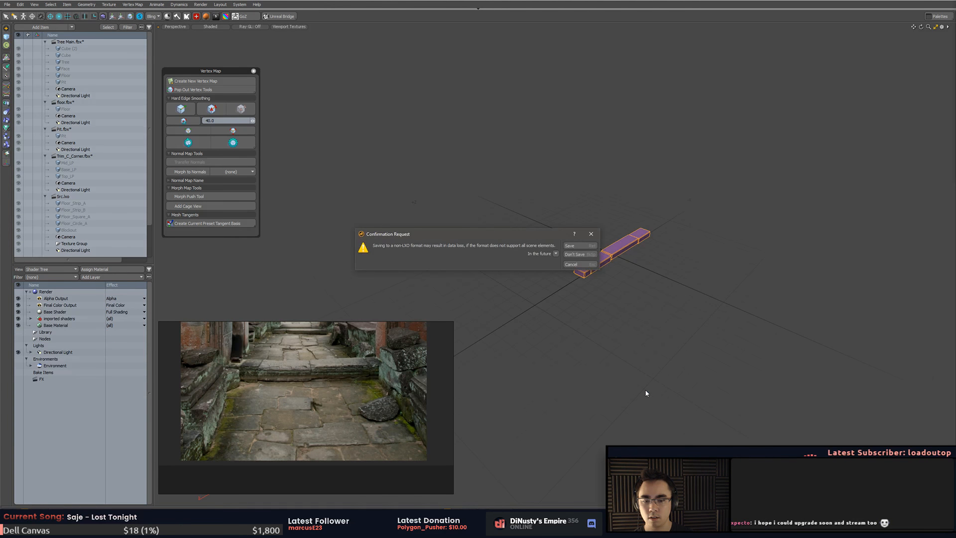
click(585, 248)
click(585, 247)
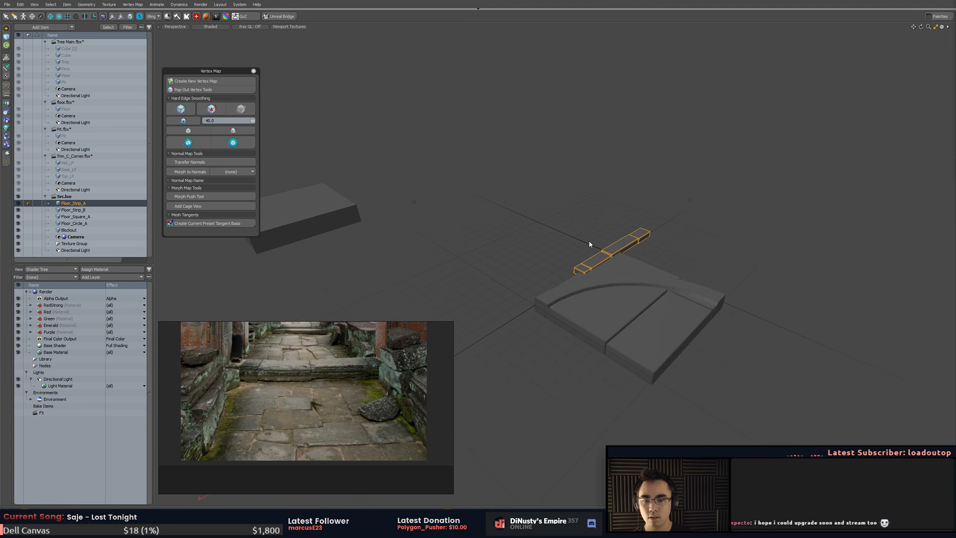
- Switch to Unity, move the reference photo off the project assets, and open the Temple meshes' Floor Set folder
key(alt+Tab)
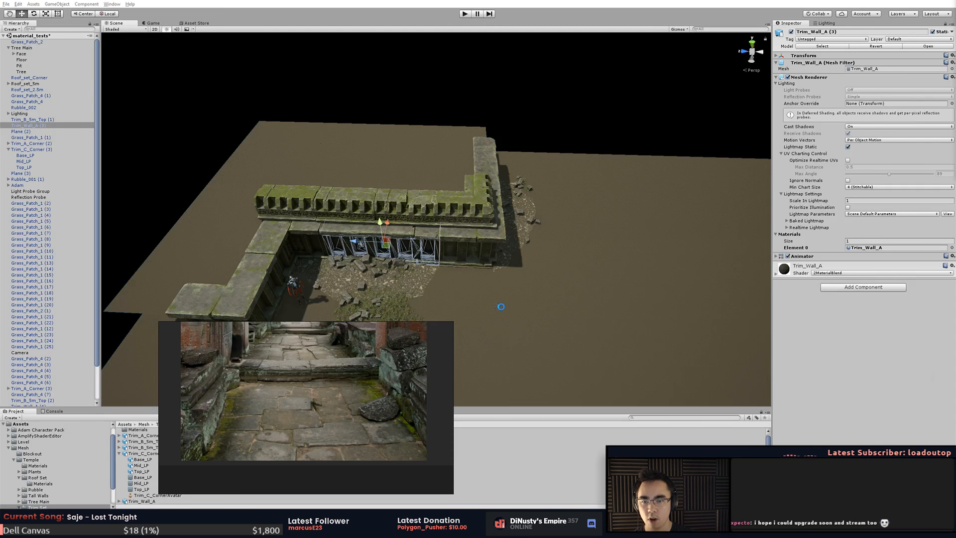
drag(413, 373, 378, 261)
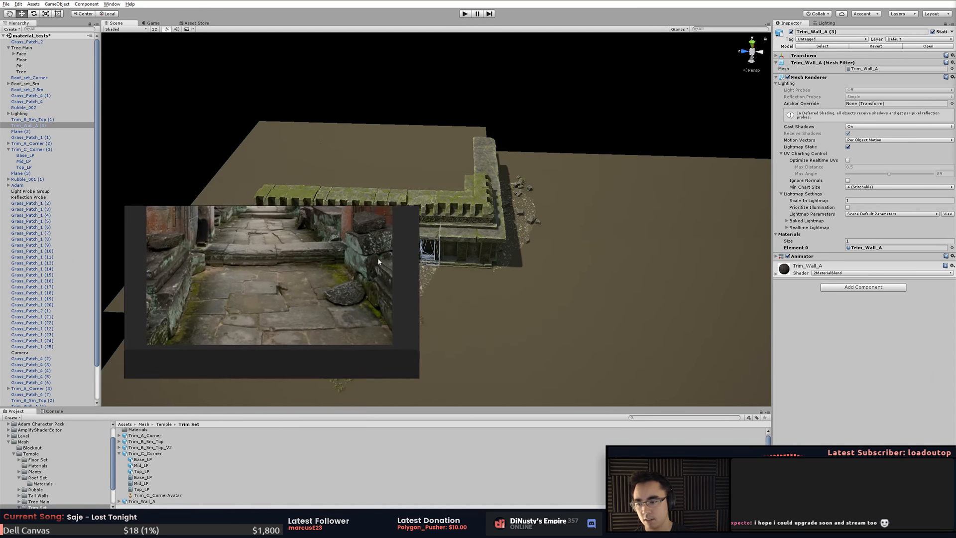
click(165, 425)
click(142, 448)
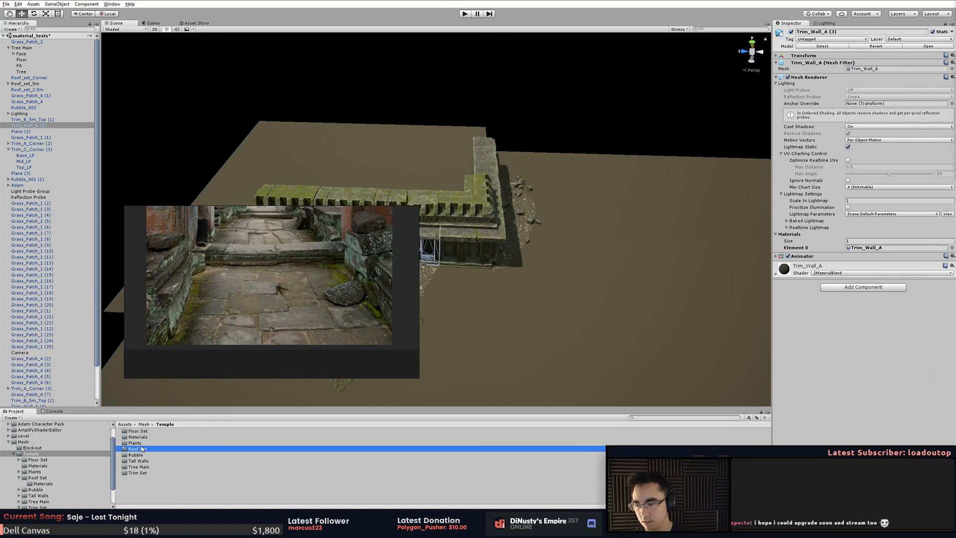
click(143, 443)
click(144, 472)
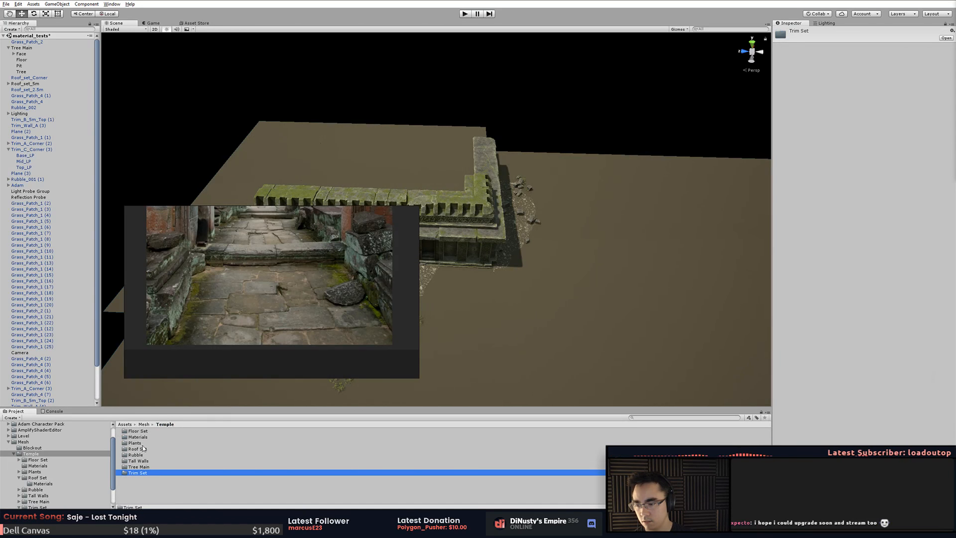
click(143, 454)
double_click(138, 431)
- Place the Floor_Circle_A mesh in the scene on the open ground beside the walls and inspect it
click(142, 436)
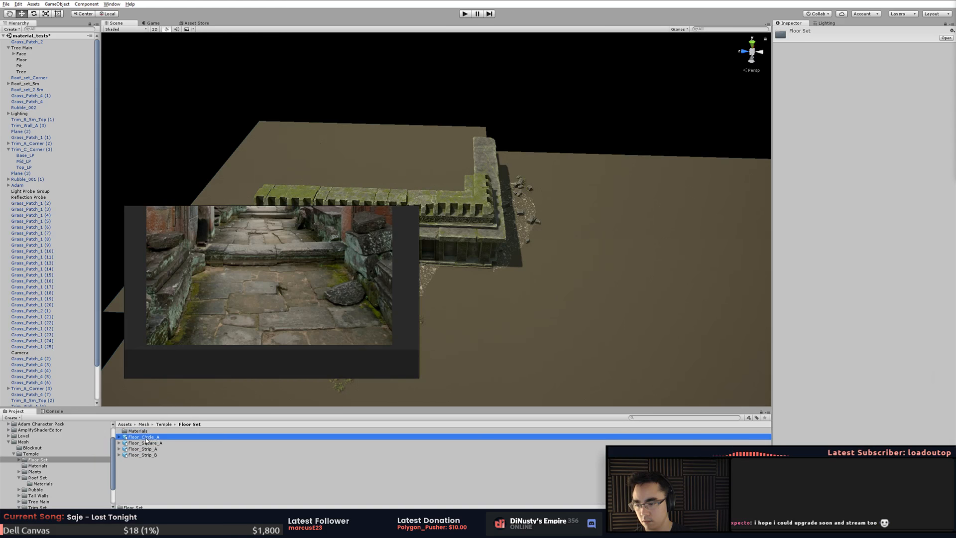
drag(142, 436, 563, 190)
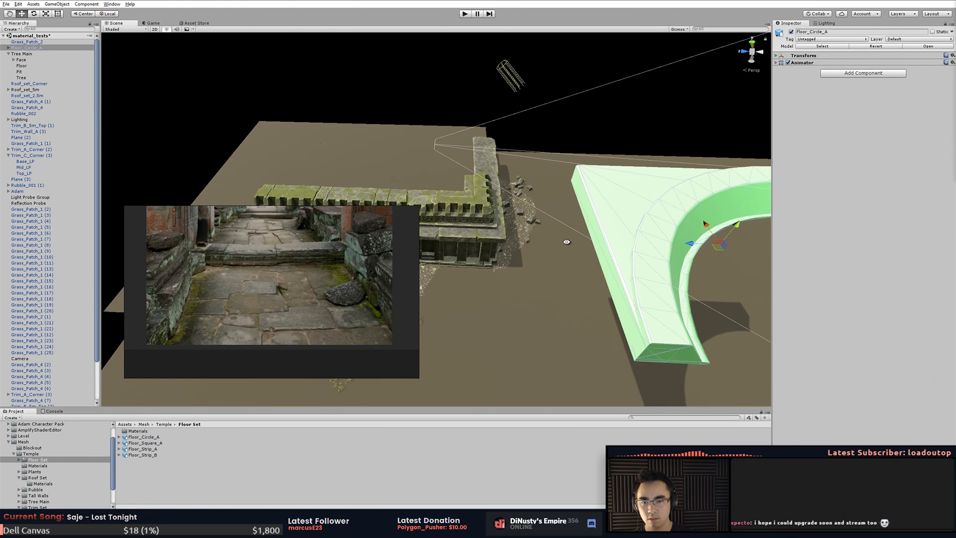
alt+drag(566, 242, 512, 248)
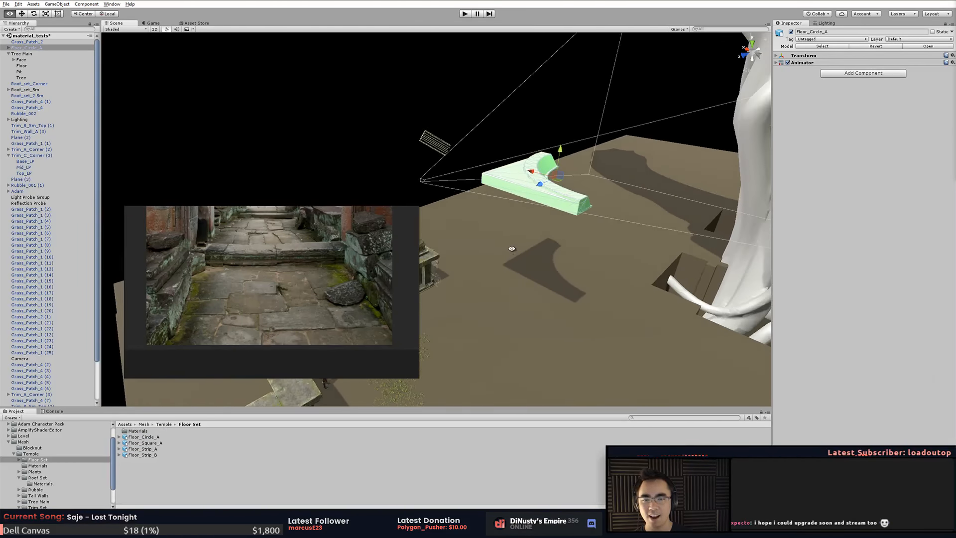
click(435, 151)
click(517, 188)
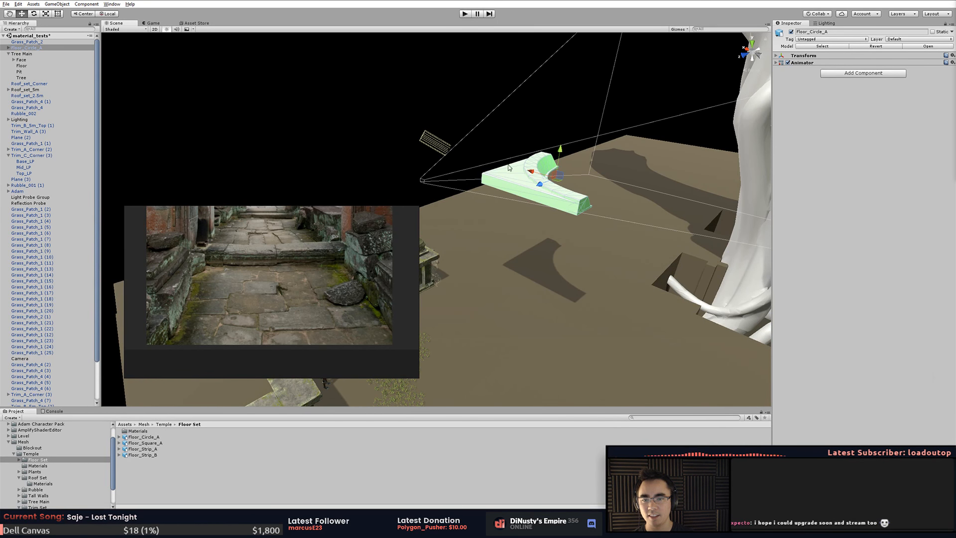
- Return to MODO and move the reference photo off the vertex map tools, leaving no item selected
key(alt+Tab)
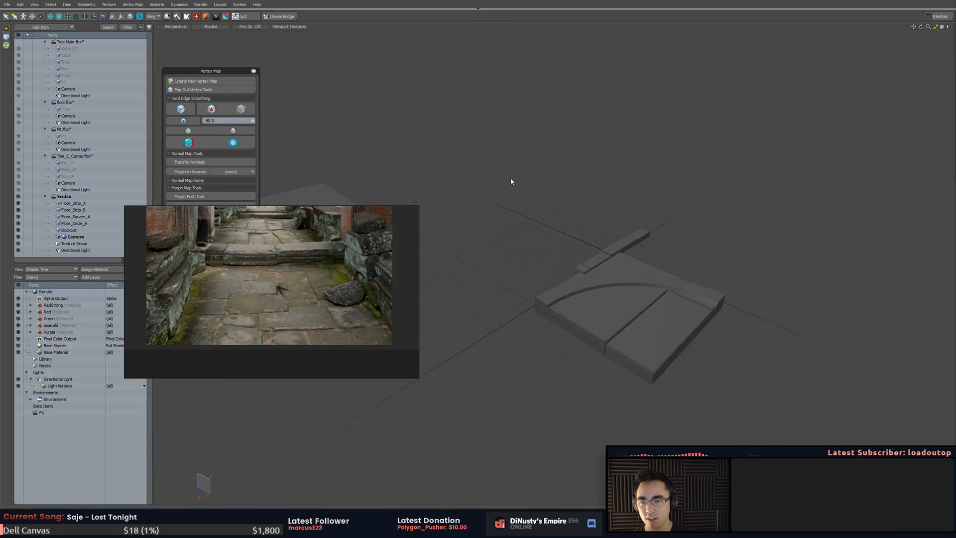
alt+drag(511, 181, 488, 216)
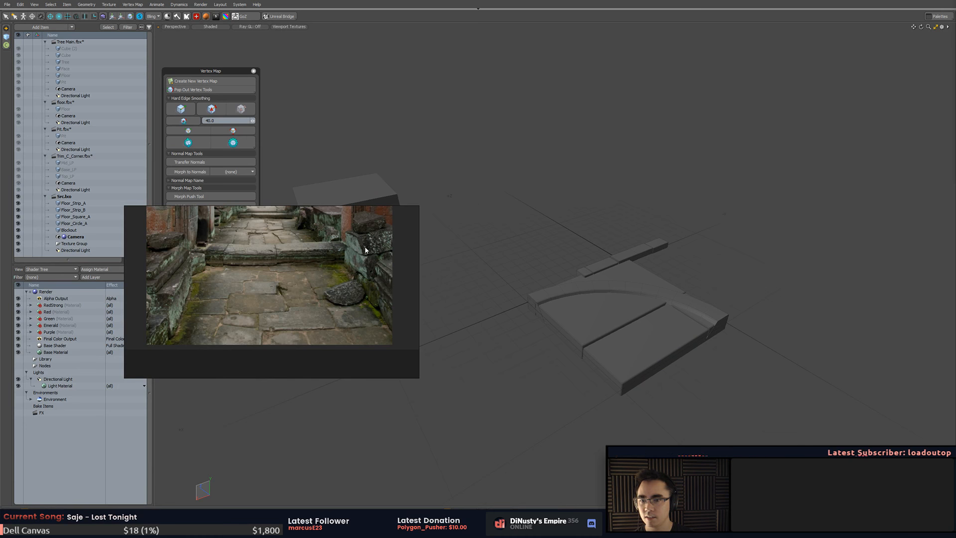
drag(366, 250, 415, 351)
click(641, 317)
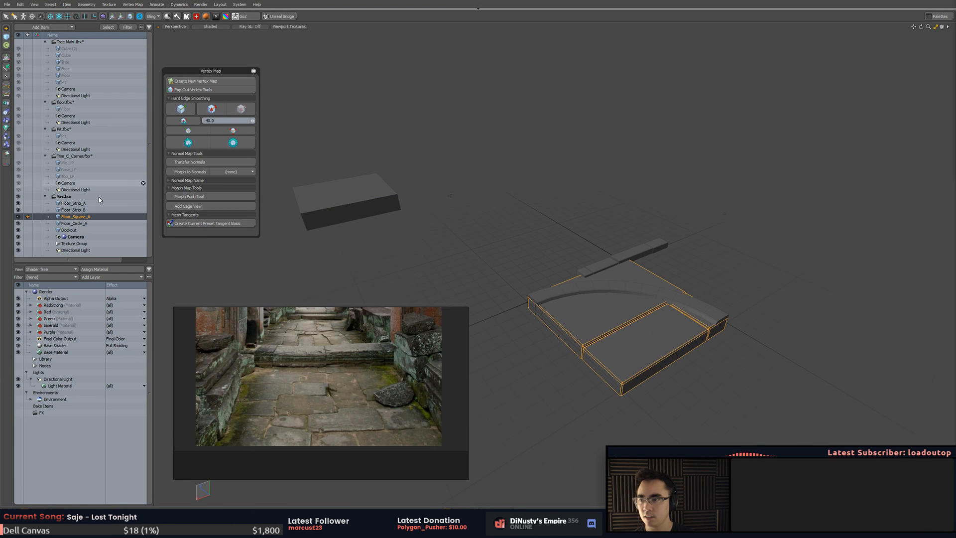
click(83, 236)
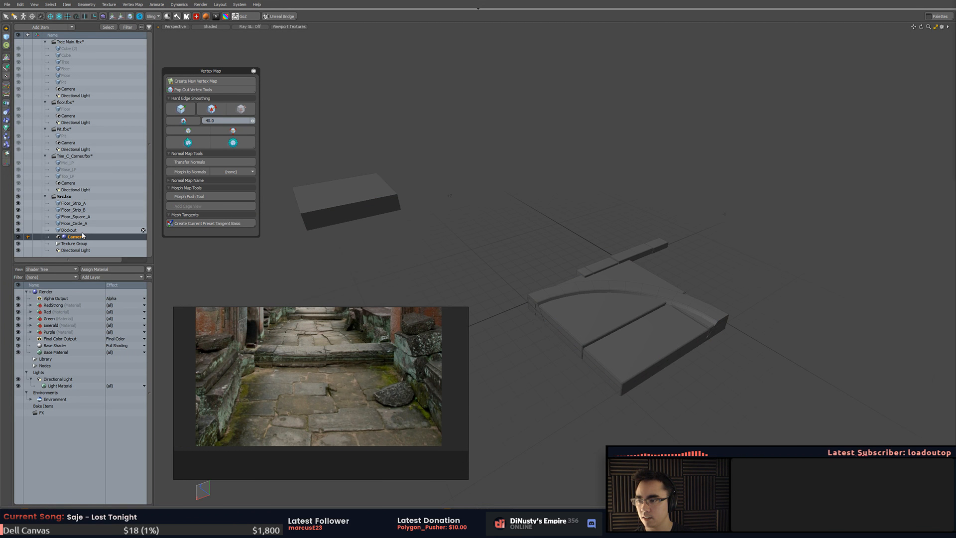
click(333, 174)
- Open the application preferences and bring up the FBX I/O settings
click(183, 9)
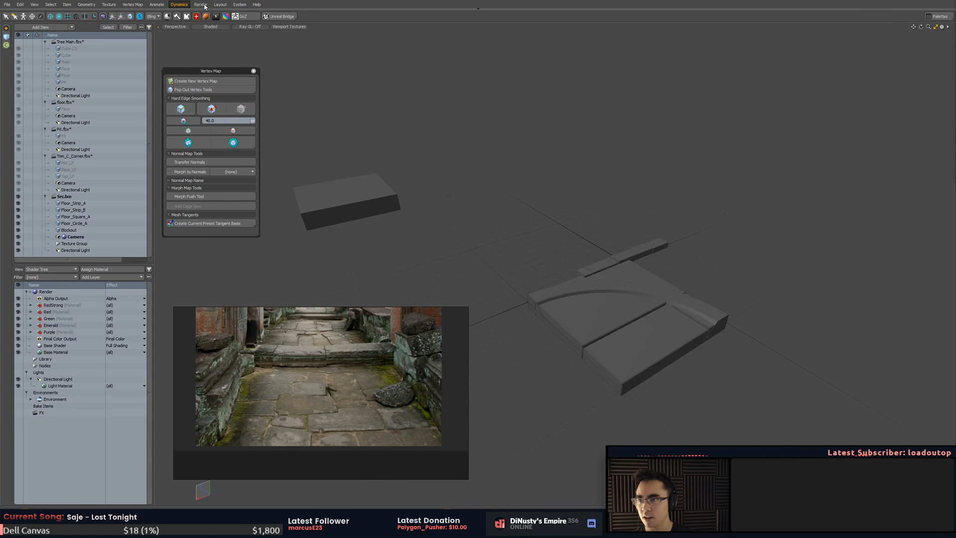
click(203, 5)
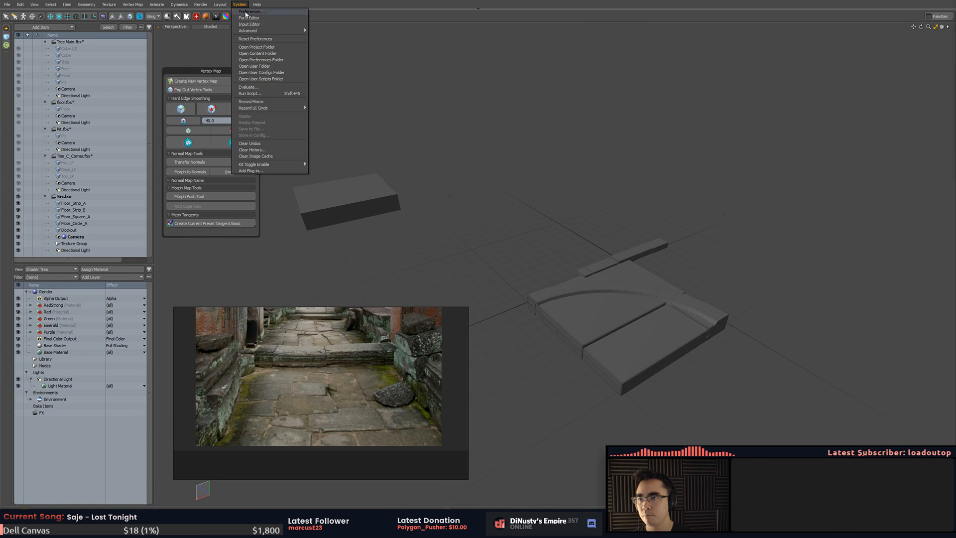
click(246, 15)
drag(437, 126, 651, 90)
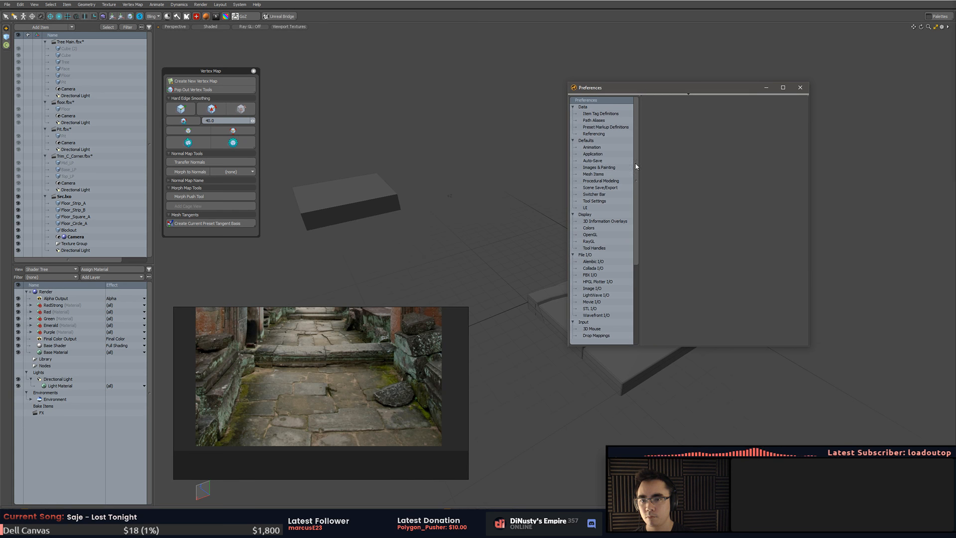
click(599, 242)
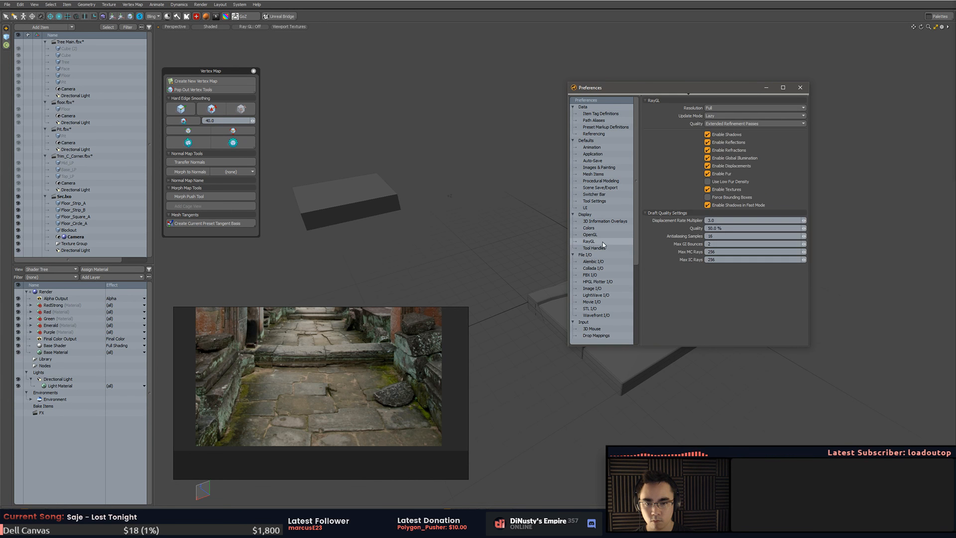
click(601, 235)
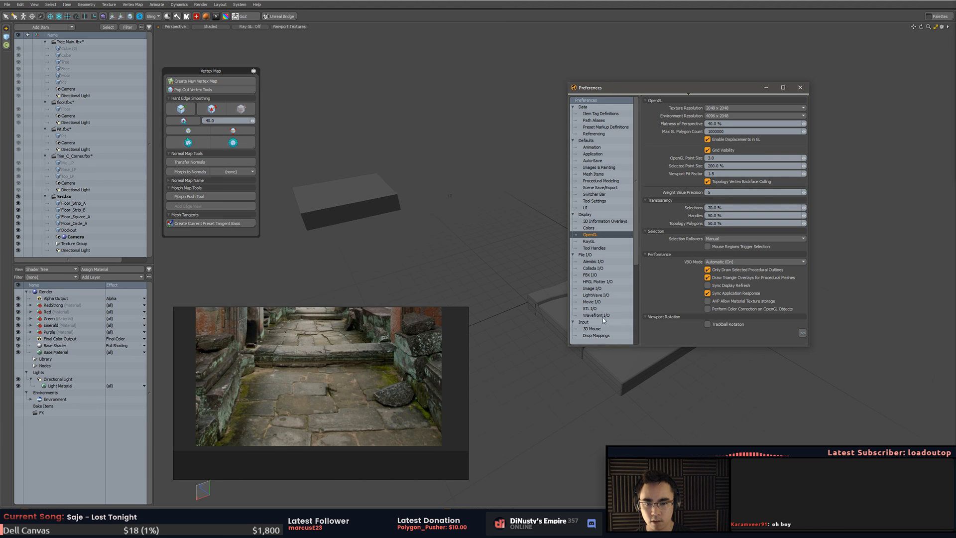
click(590, 275)
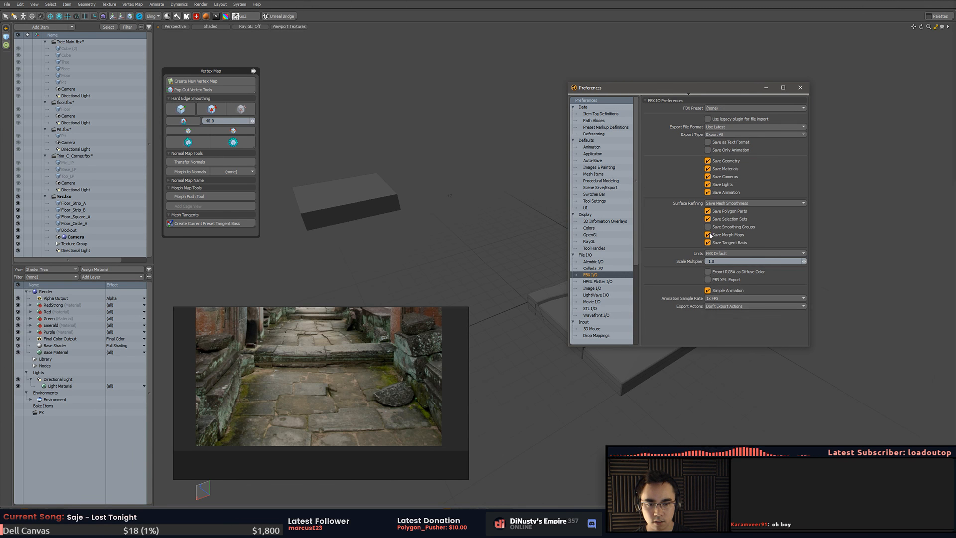
- Exclude cameras, lights and animation from FBX saving while keeping geometry and materials, and close the preferences
click(736, 178)
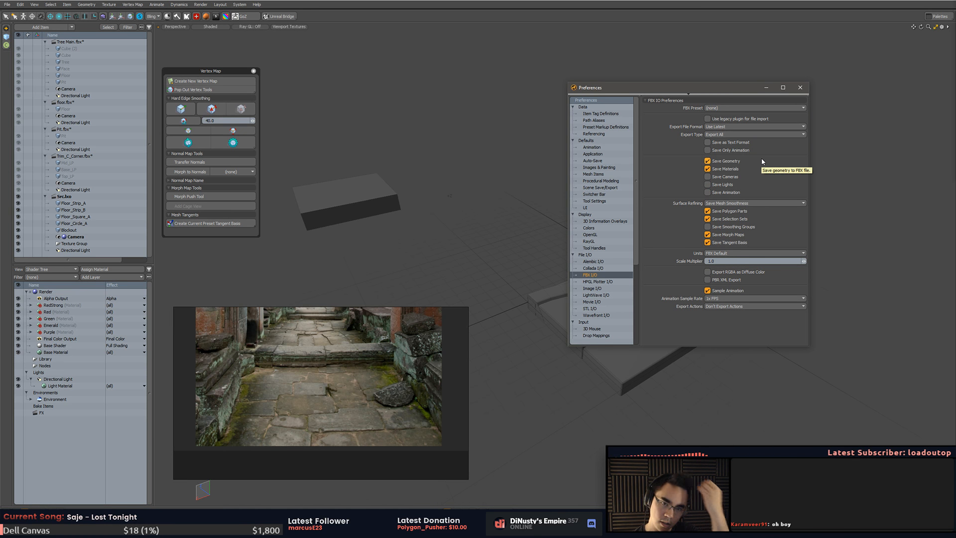
click(731, 171)
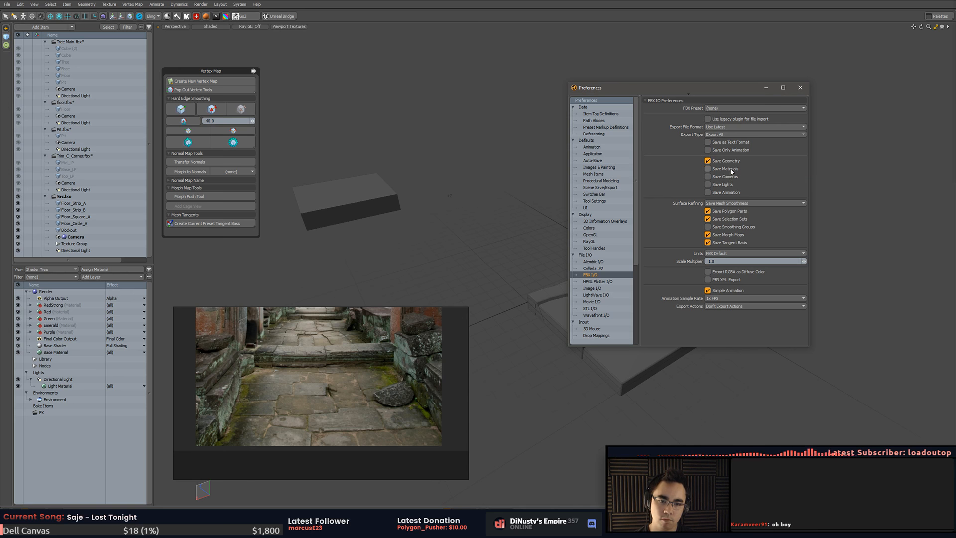
click(731, 171)
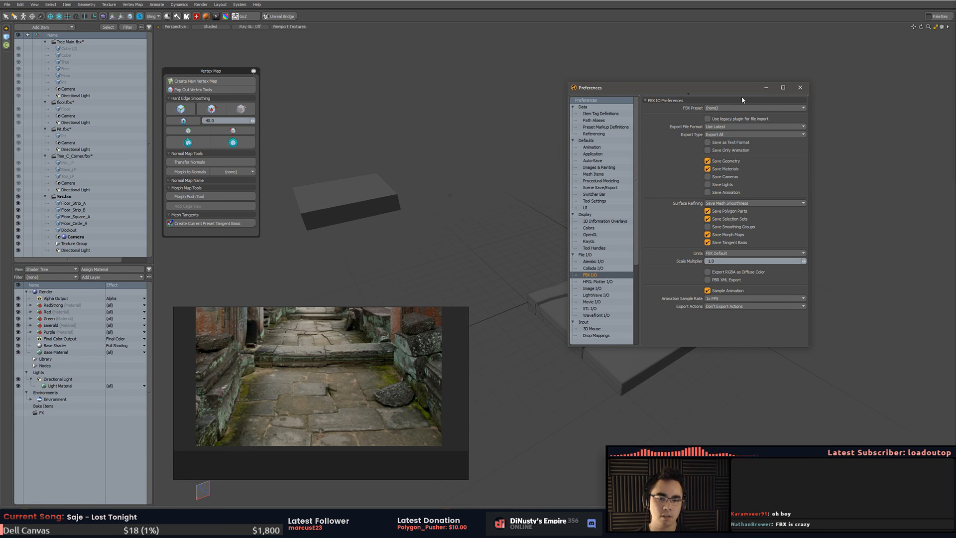
drag(736, 91, 735, 75)
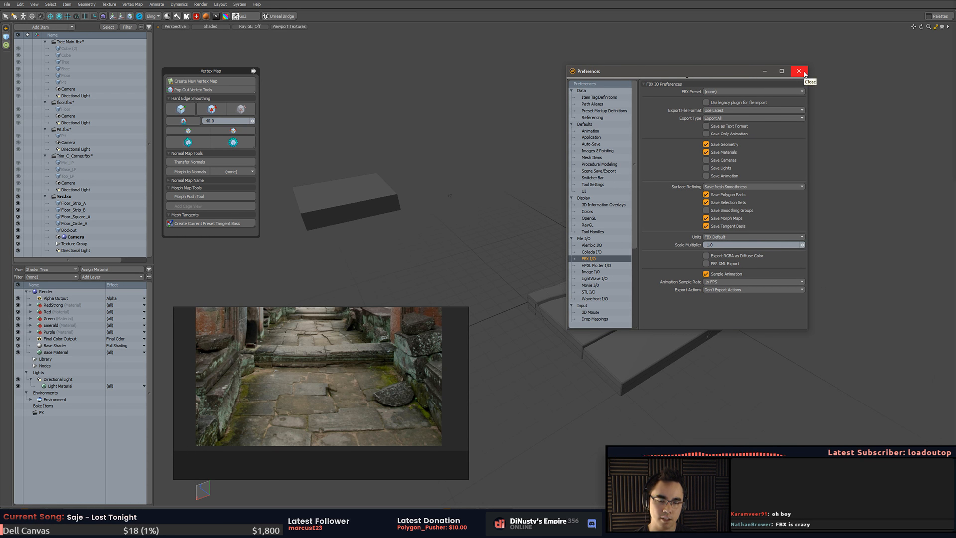
click(799, 72)
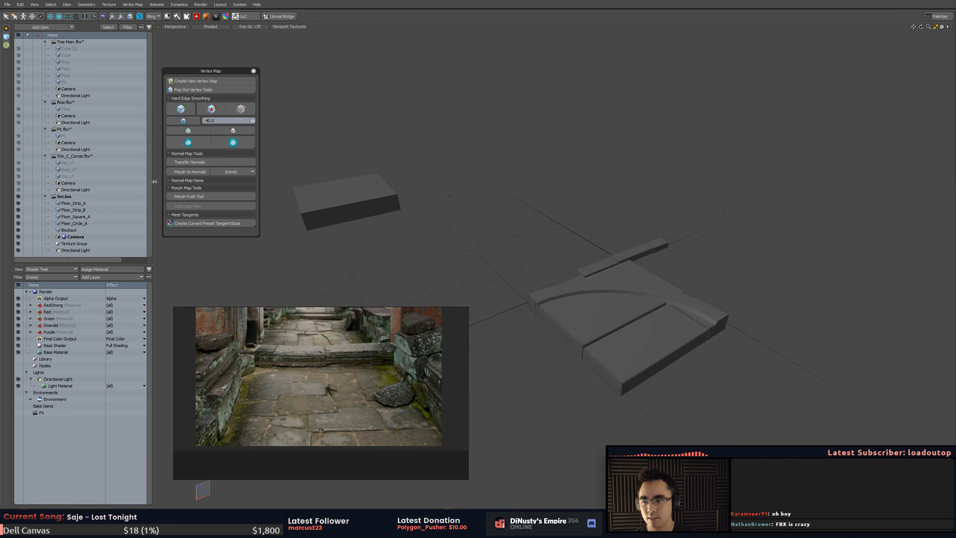
- Re-export Floor_Strip_A, Floor_Strip_B, Floor_Square_A and Floor_Circle_A as separate Autodesk FBX files to the Floor Set folder, accepting the non-LXO format
click(94, 204)
shift+click(93, 224)
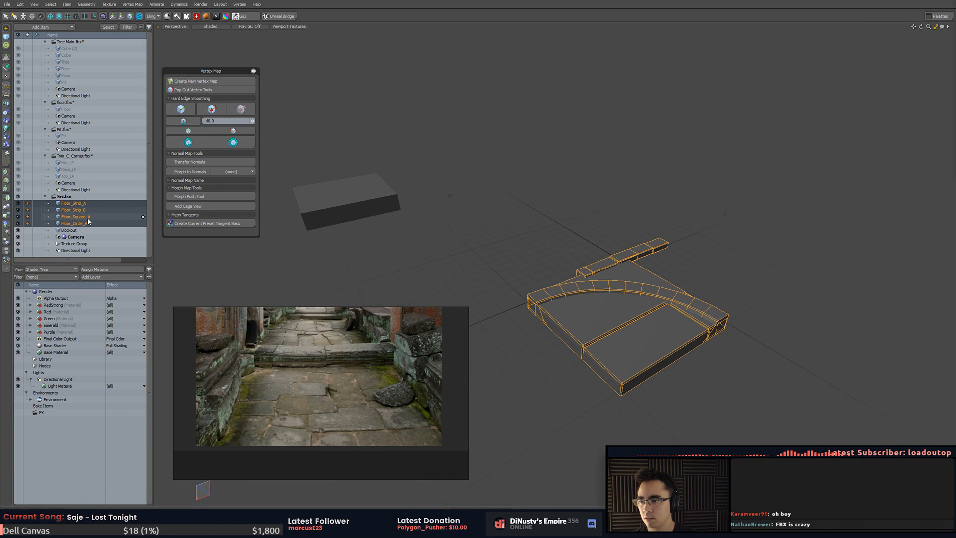
right_click(59, 222)
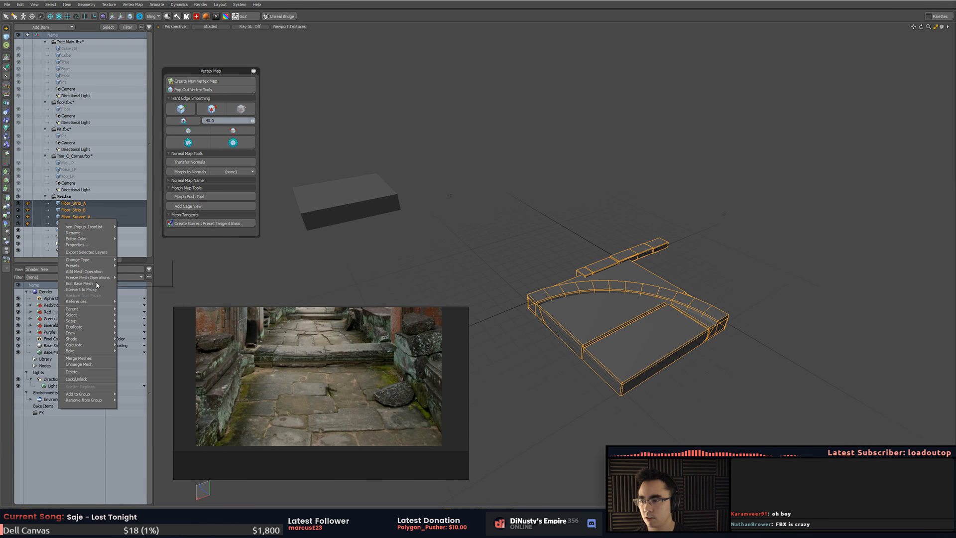
click(87, 252)
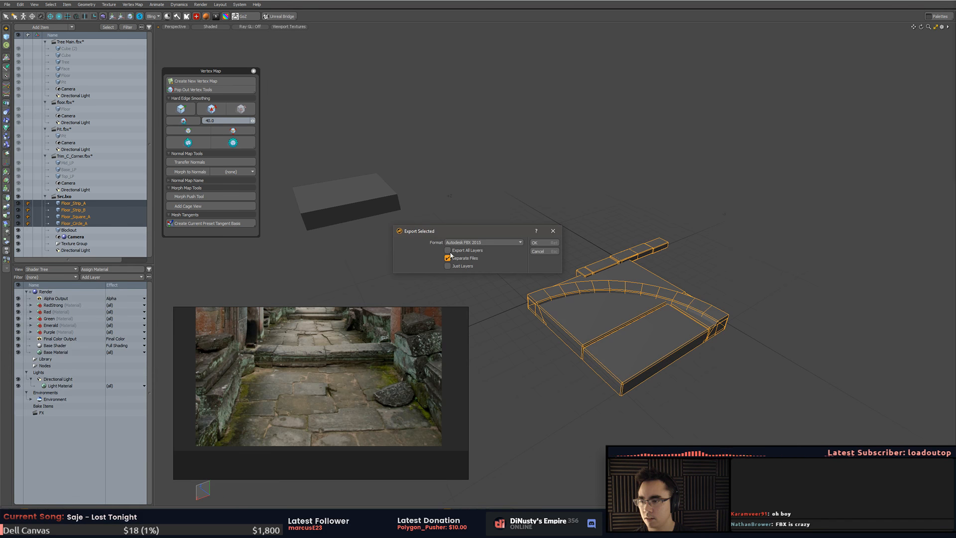
click(559, 245)
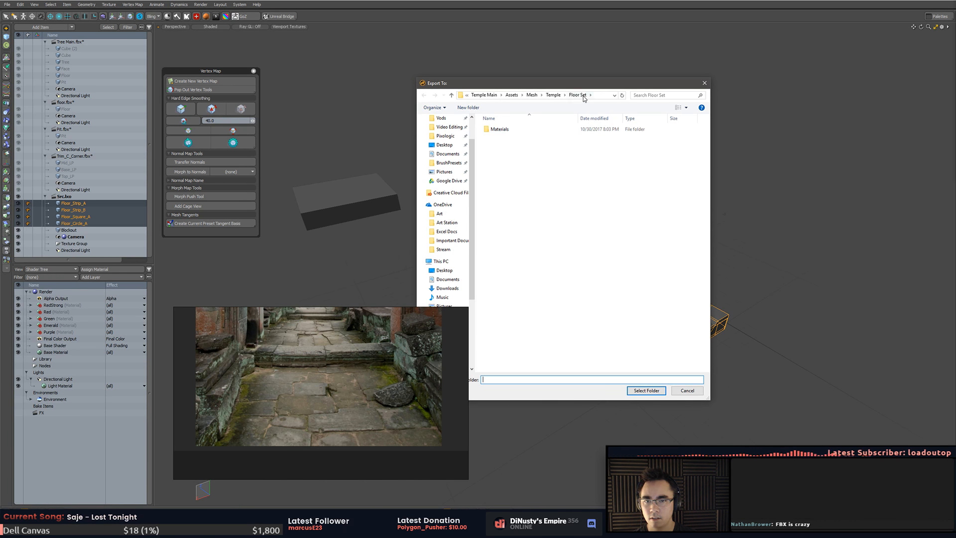
click(645, 391)
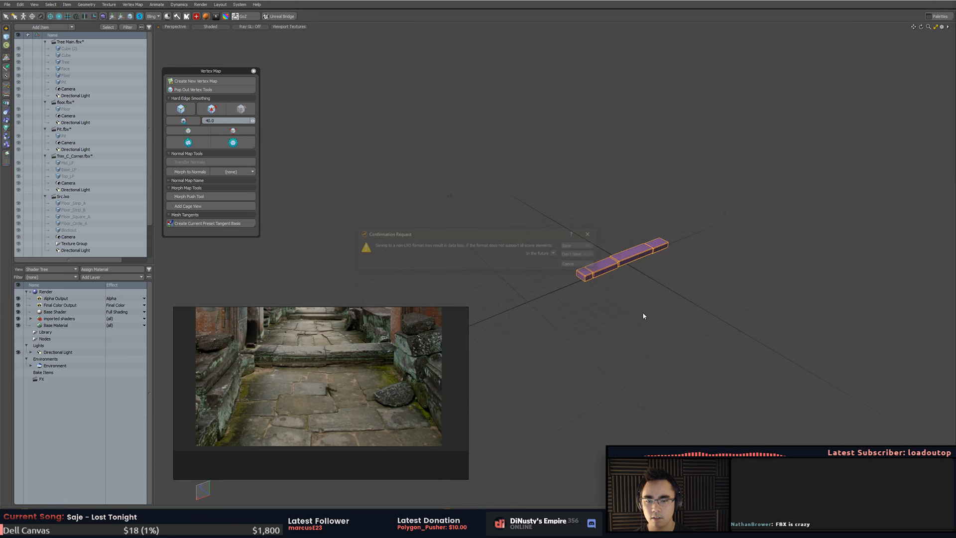
click(580, 246)
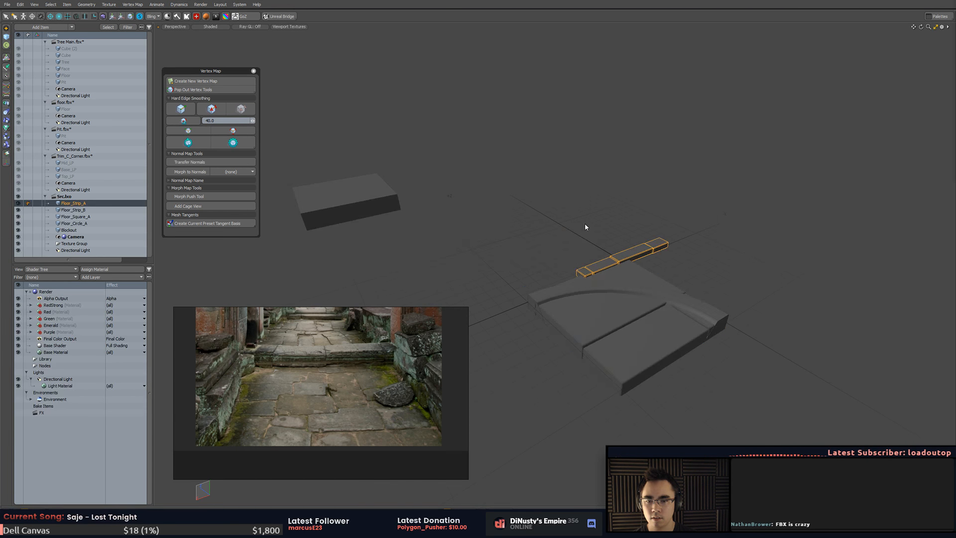
- Switch to Unity and place the Floor_Strip_A, Floor_Square_A and Floor_Strip_B meshes in the scene near Floor_Circle_A
key(alt+Tab)
click(522, 179)
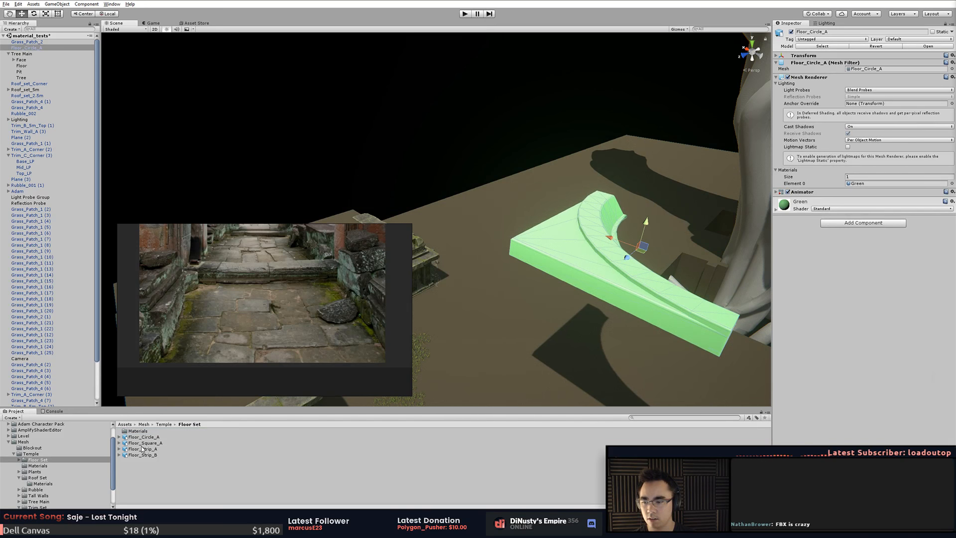
click(140, 444)
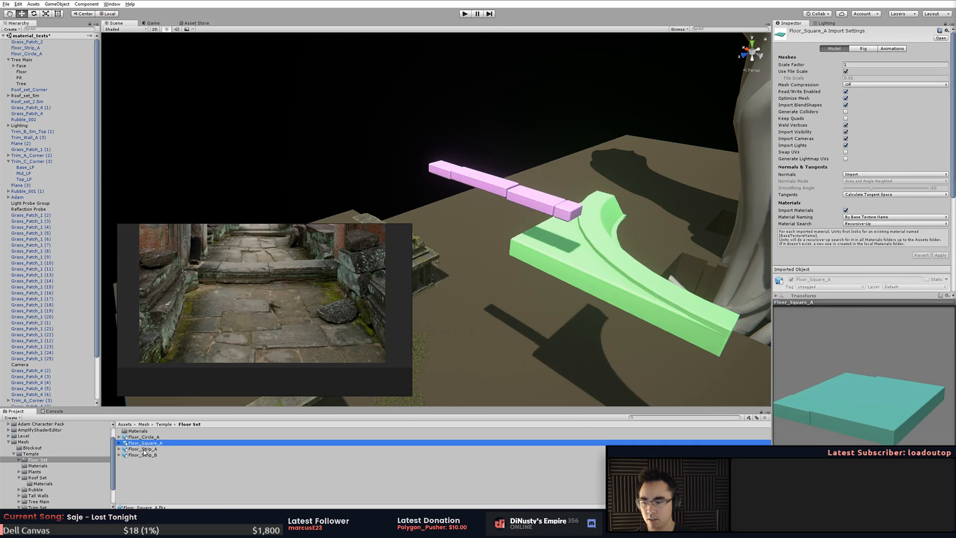
click(151, 449)
click(152, 444)
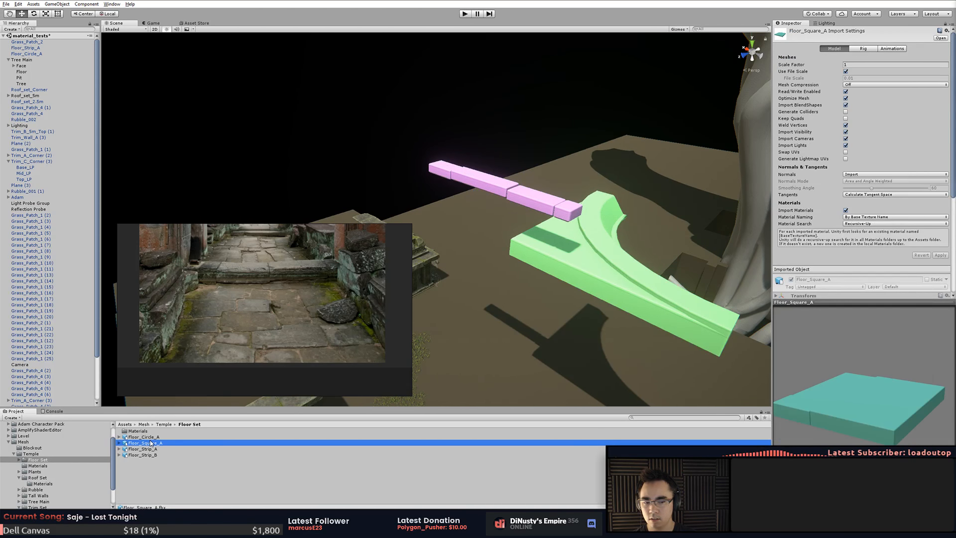
drag(151, 443, 578, 279)
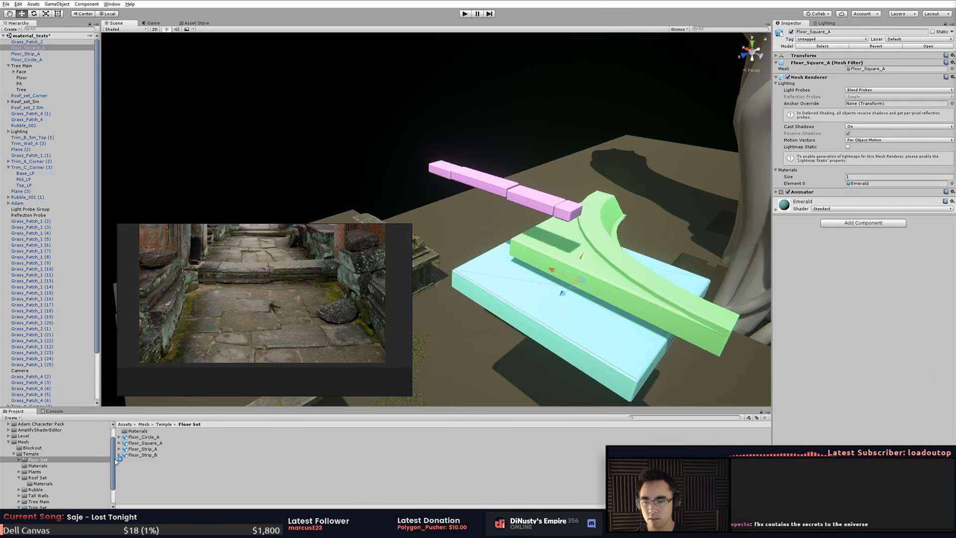
click(144, 455)
drag(290, 426, 503, 271)
- Move the reference photo clear of the placed floor meshes and view the whole set from above
alt+drag(503, 271, 345, 162)
drag(401, 207, 249, 119)
scroll(172, 77, down, 3)
middle_drag(172, 77, 130, 67)
alt+drag(450, 191, 479, 270)
- Spread out the overlapping floor pieces, moving Floor_Circle_A to one side of Floor_Square_A and Floor_Strip_B to the opposite side
click(435, 187)
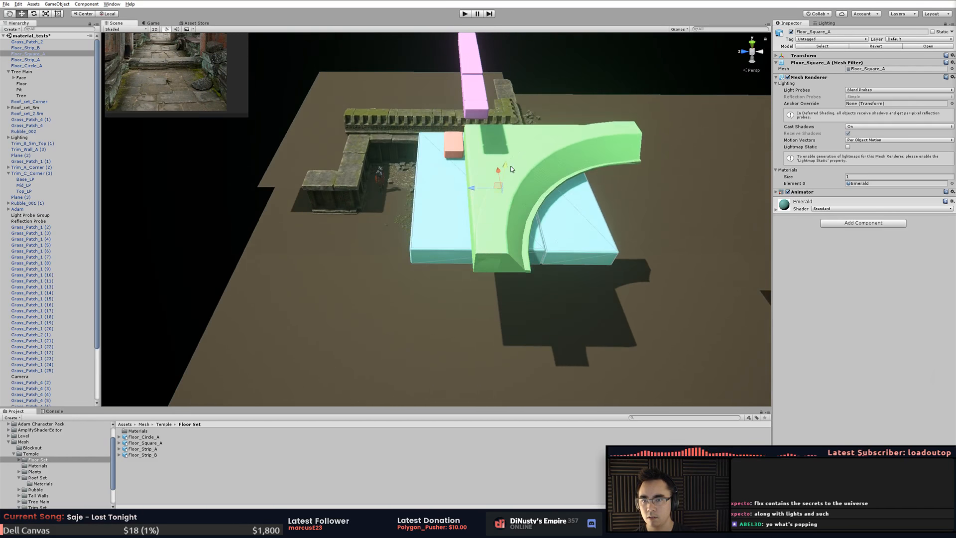
click(476, 267)
drag(455, 274, 401, 273)
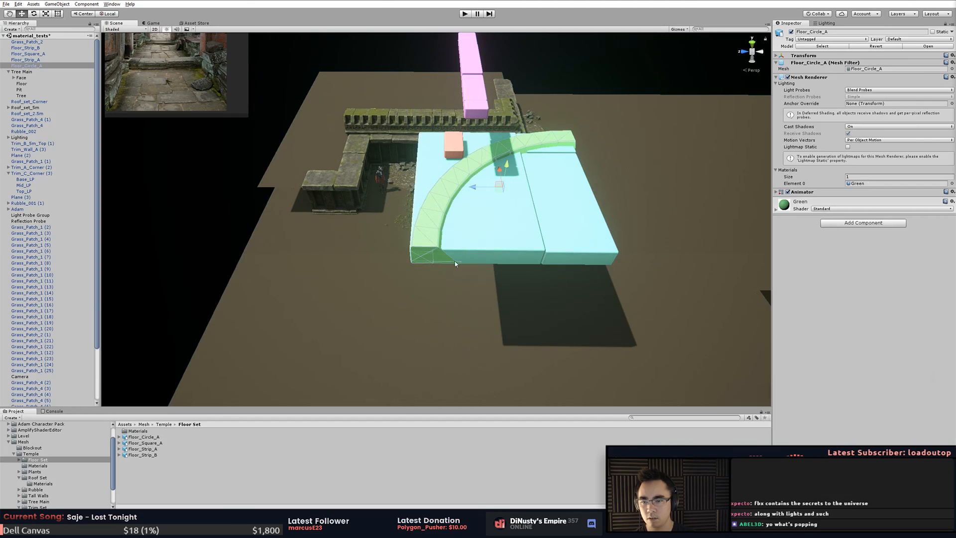
click(495, 205)
drag(496, 204, 318, 197)
click(429, 196)
alt+drag(429, 196, 348, 175)
click(488, 218)
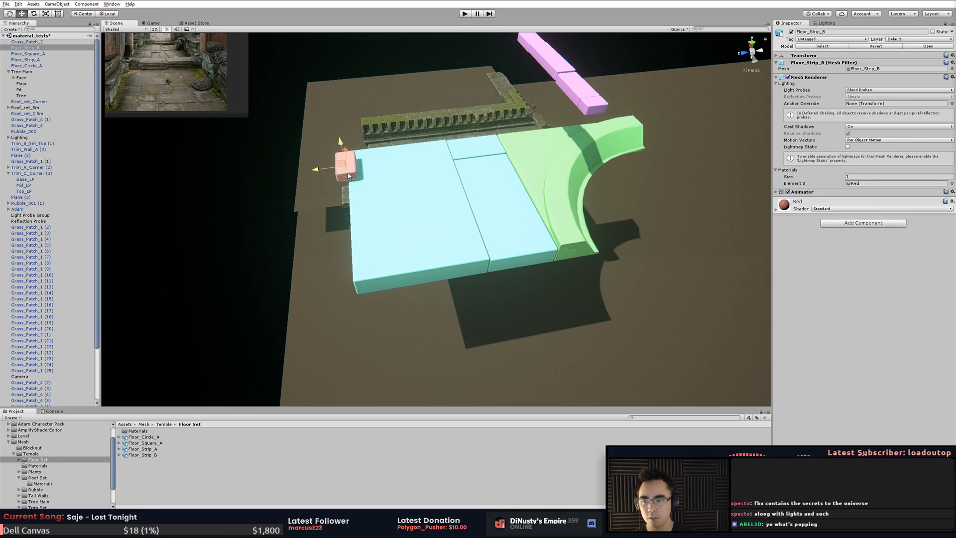
- Move the purple Floor_Strip_A against the side of the red Floor_Strip_B block above the blue slab's corner
click(587, 105)
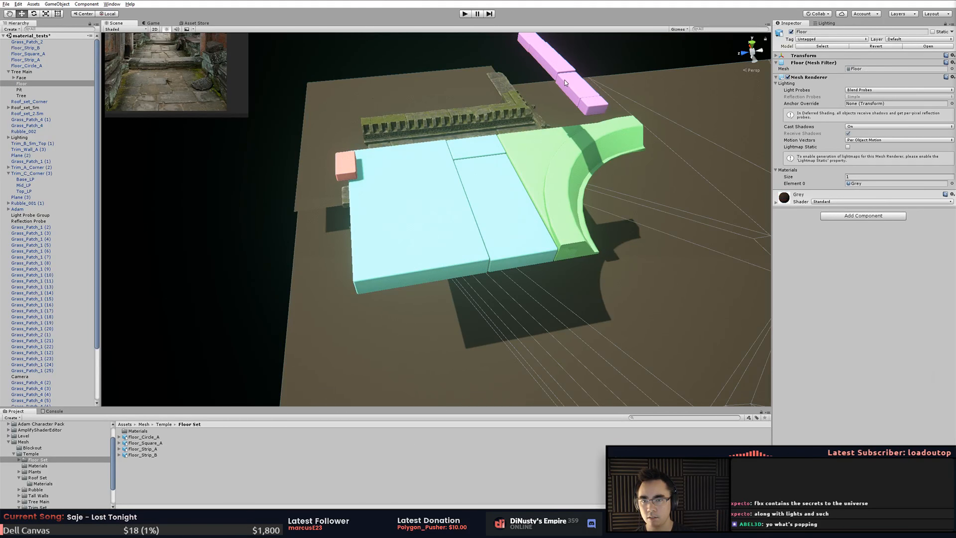
drag(586, 118, 603, 140)
key(f)
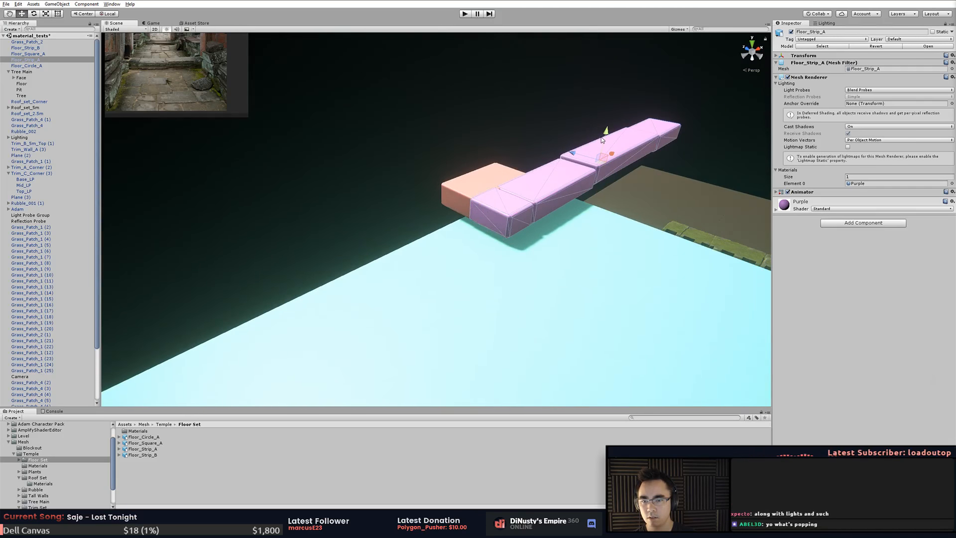
shift+click(482, 186)
click(521, 196)
alt+drag(521, 197, 572, 215)
scroll(633, 192, up, 3)
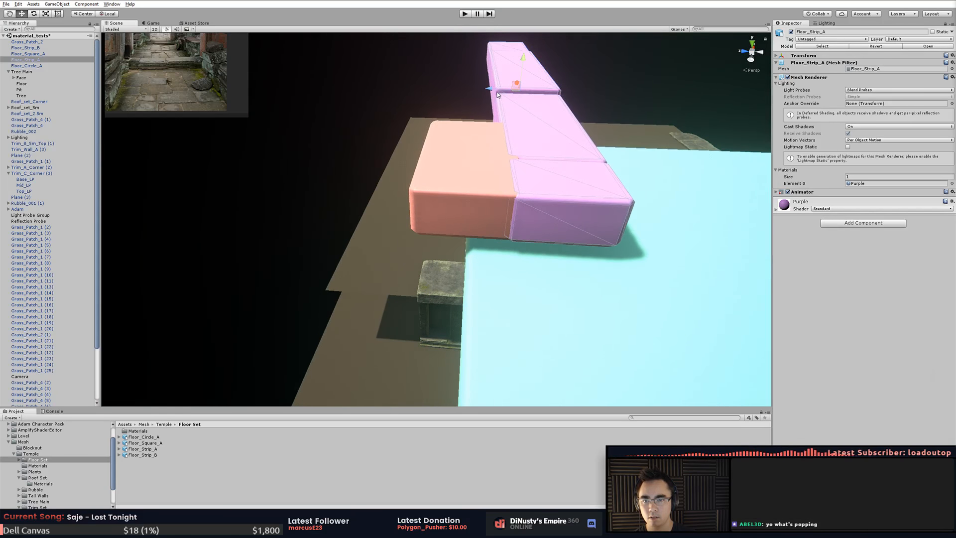
drag(497, 93, 506, 94)
- Select the red and purple strips together and lower them to the blue slab
alt+drag(483, 215, 491, 147)
shift+click(482, 164)
drag(476, 103, 477, 123)
alt+right_drag(476, 123, 382, 134)
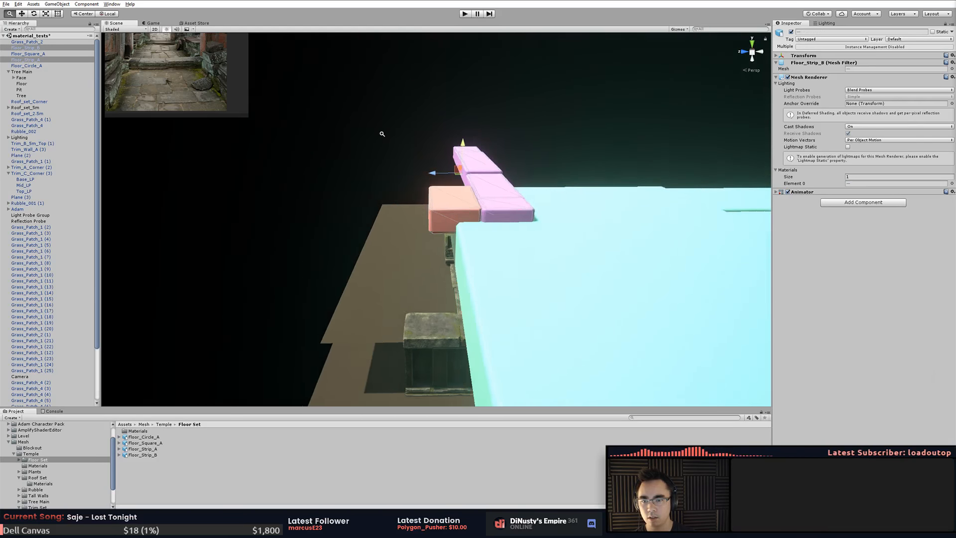
- Deselect the strips and examine the coloured floor pieces beside the temple trim and face sculpture from several angles
alt+drag(382, 134, 372, 156)
click(539, 175)
alt+drag(540, 175, 662, 184)
alt+right_drag(662, 184, 572, 179)
alt+drag(572, 179, 597, 231)
alt+right_drag(598, 232, 518, 185)
alt+drag(519, 186, 519, 226)
alt+middle_drag(519, 226, 594, 307)
alt+drag(630, 293, 599, 288)
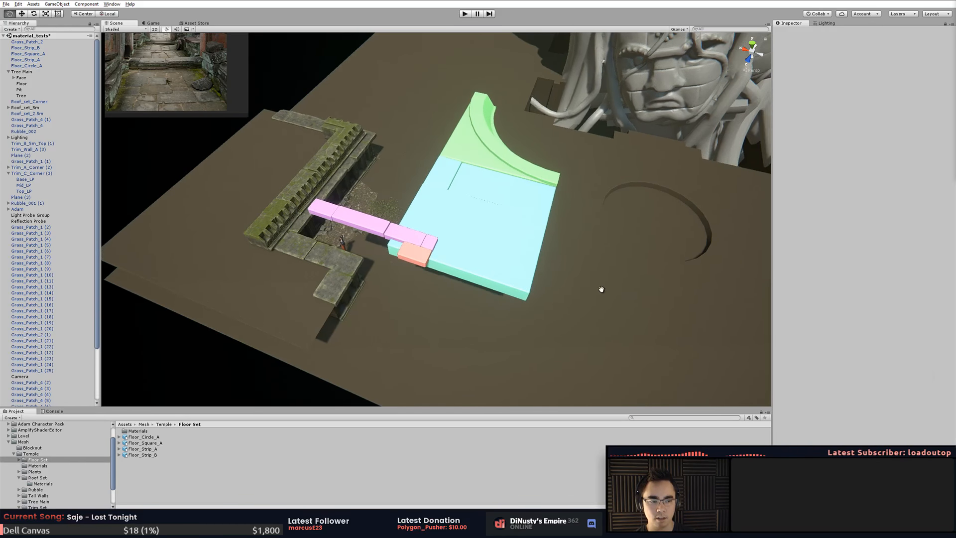
alt+right_drag(599, 288, 576, 280)
alt+middle_drag(576, 281, 570, 277)
alt+right_drag(570, 277, 602, 281)
alt+drag(602, 282, 578, 282)
mouse_move(578, 281)
alt+middle_down()
mouse_move(580, 300)
mouse_move(576, 285)
alt+middle_up()
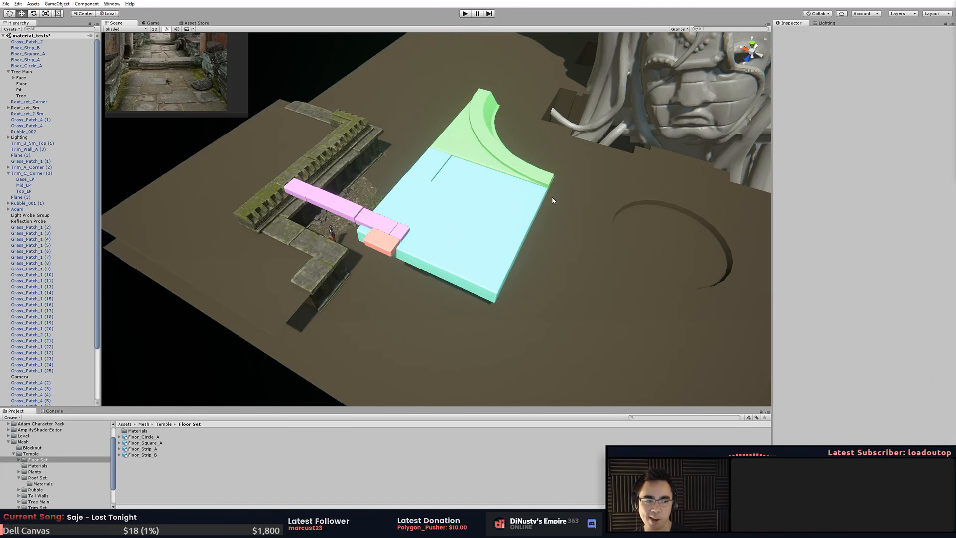
- Place the red block at the end of the purple strip and align both strips along the blue slab's outer edge
click(387, 241)
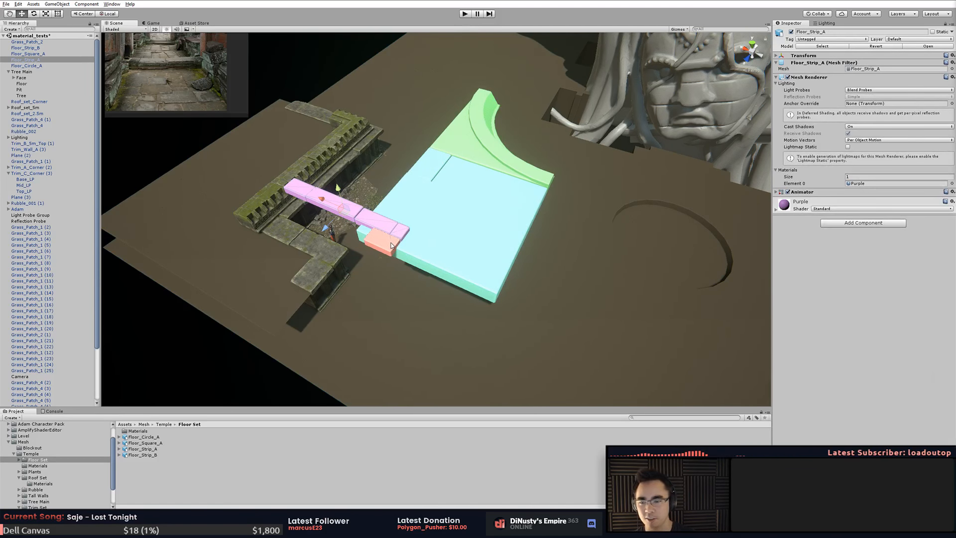
drag(386, 248, 427, 252)
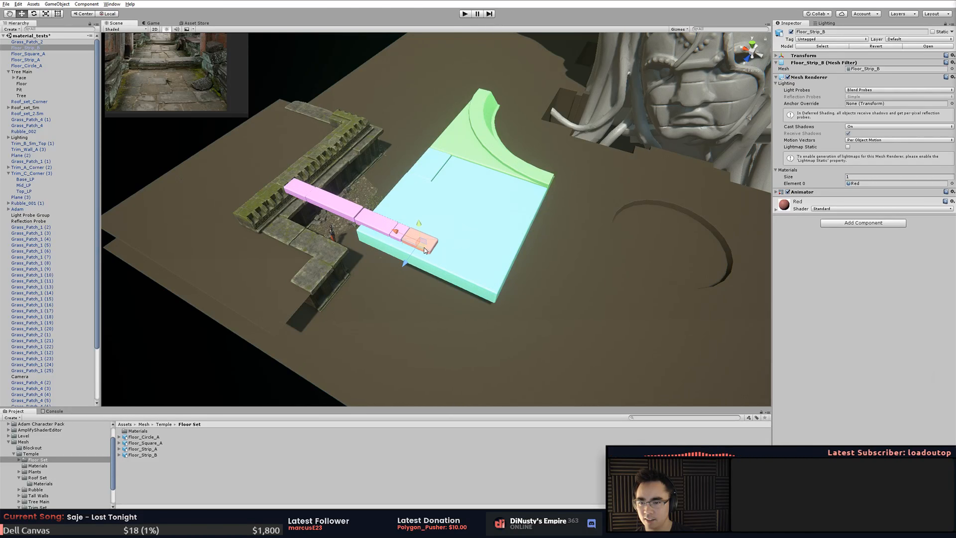
click(351, 217)
click(397, 235)
shift+click(389, 238)
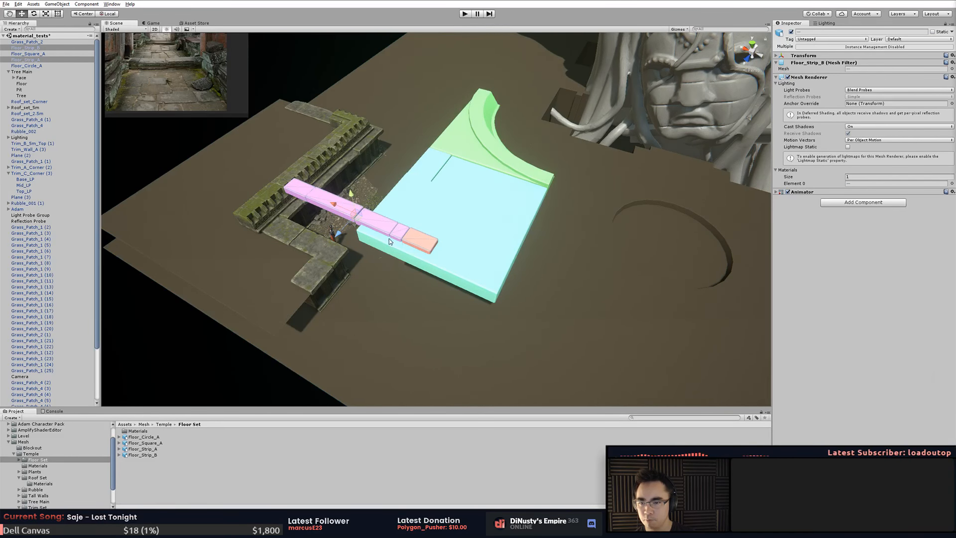
drag(355, 219, 437, 266)
- Duplicate the blue Floor_Square_A slab, rotate the copy and place it flush beside the original
alt+drag(563, 272, 235, 249)
click(473, 274)
key(ctrl+d)
key(e)
key(w)
click(455, 229)
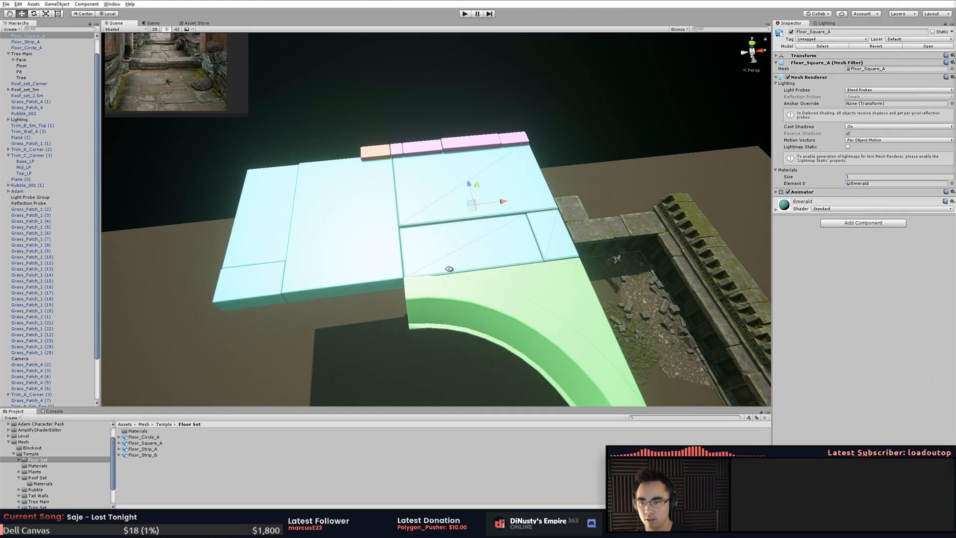
- Duplicate the green Floor_Circle_A piece and rotate the copy a quarter turn
middle_drag(449, 269, 485, 222)
alt+drag(485, 223, 522, 201)
click(527, 198)
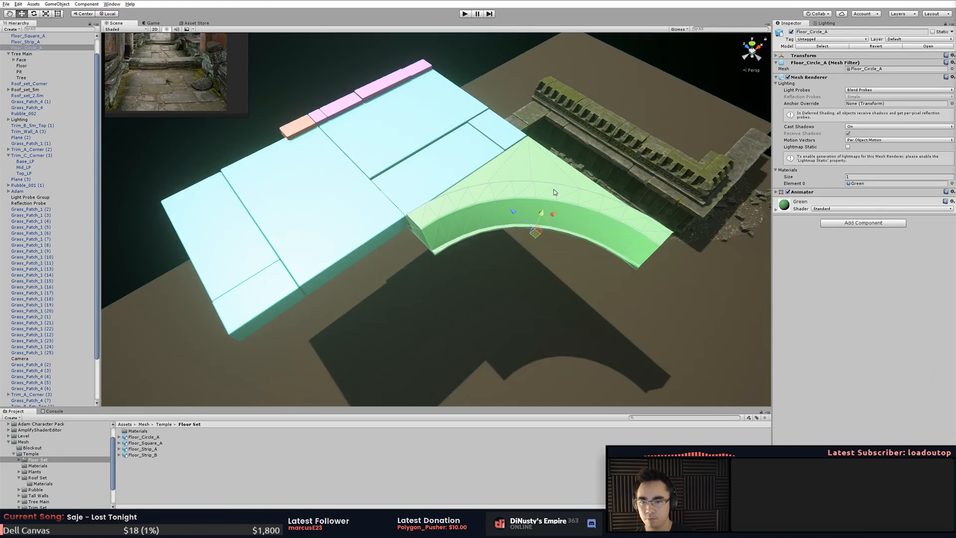
key(e)
key(alt)
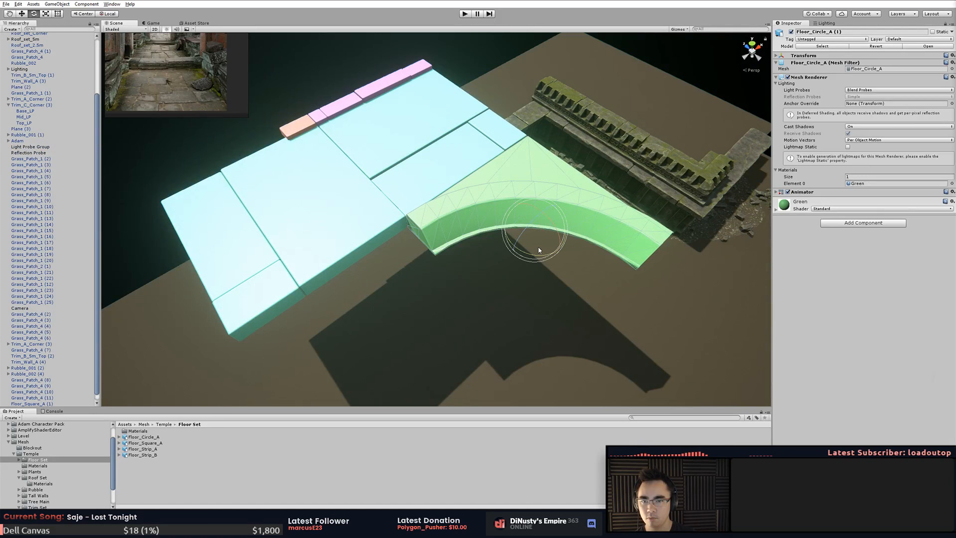
drag(531, 257, 661, 251)
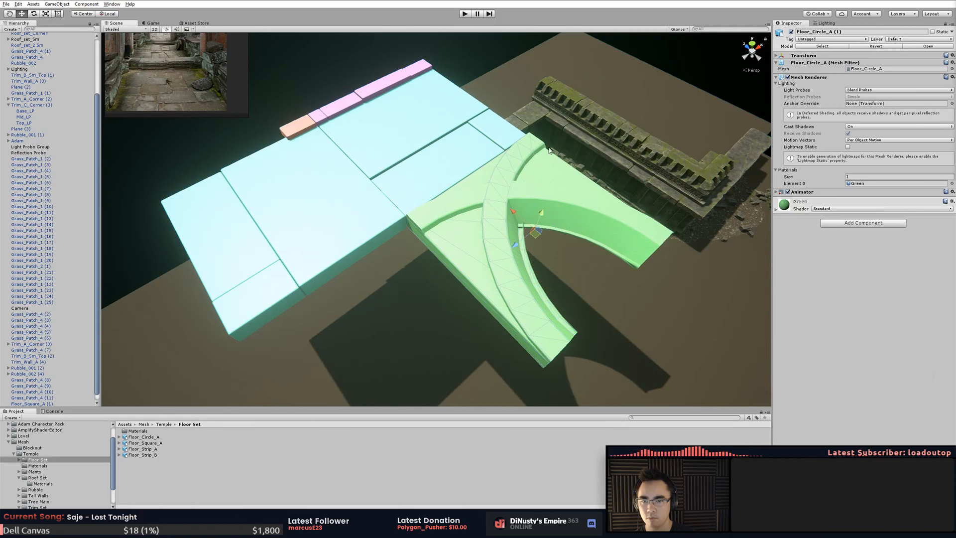
- Move the rotated circle copy beside the original and align their inner rim corners to form a half ring
drag(489, 169, 430, 152)
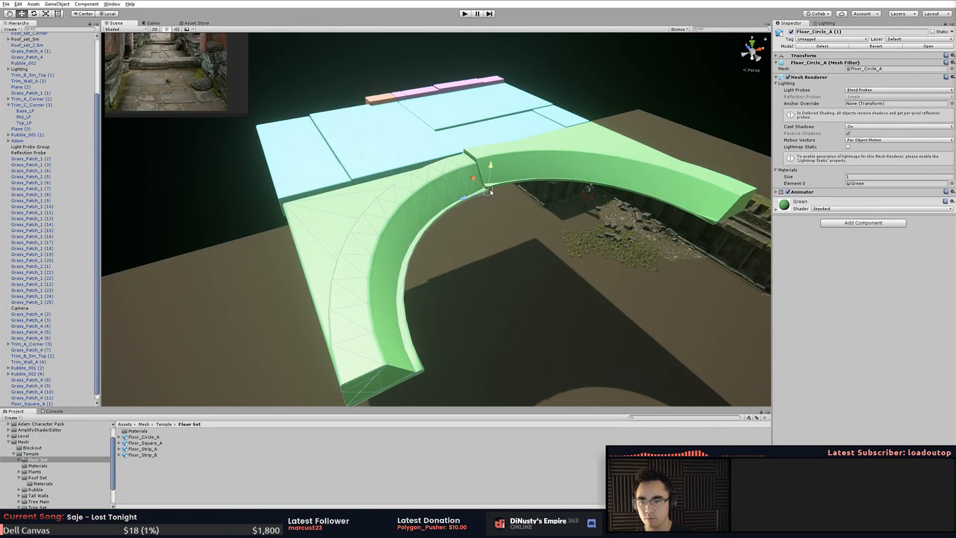
drag(487, 192, 465, 173)
scroll(465, 173, up, 5)
middle_drag(465, 171, 532, 243)
scroll(483, 173, up, 3)
drag(525, 213, 518, 197)
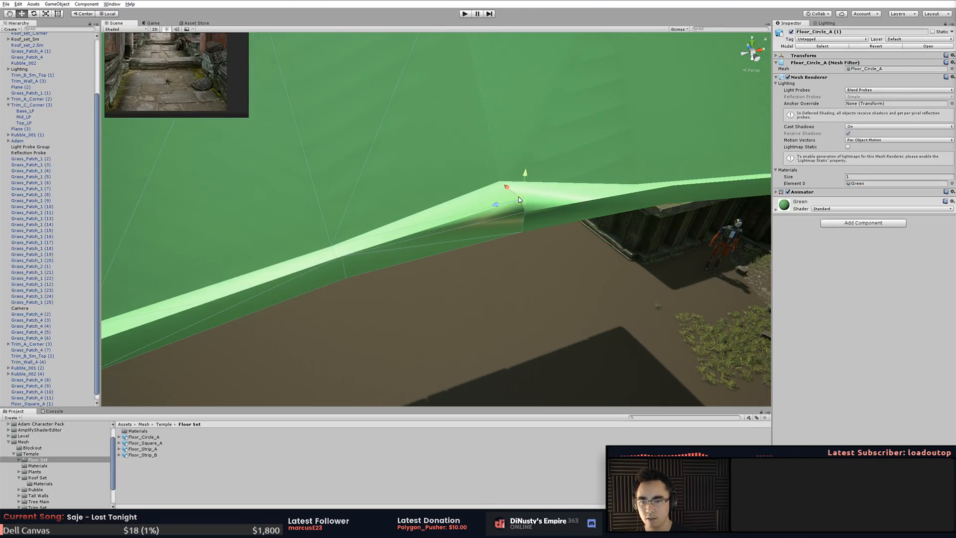
- Duplicate both green circle pieces, rotate the copies half a turn and place them opposite to complete the ring
scroll(565, 238, down, 6)
alt+drag(565, 238, 320, 266)
shift+click(357, 217)
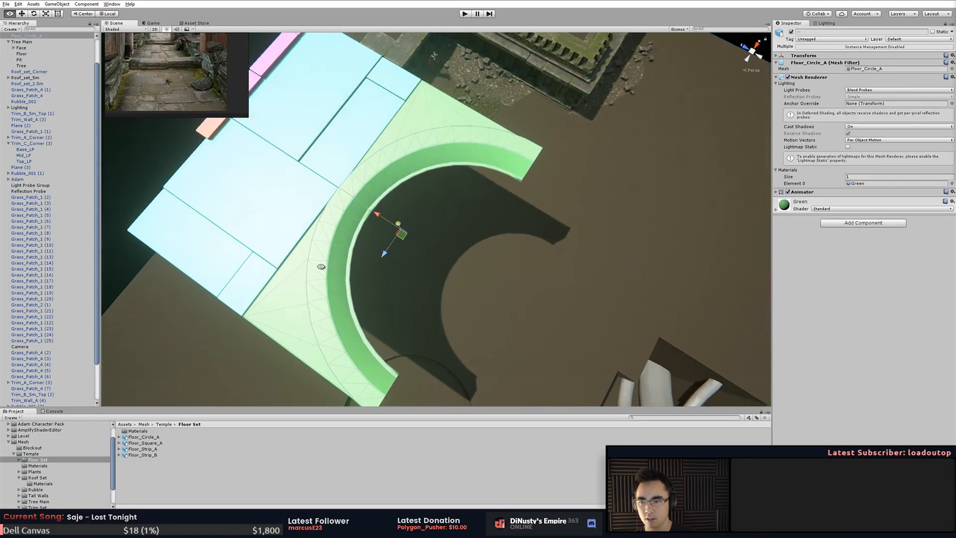
middle_drag(342, 229, 374, 213)
alt+drag(373, 213, 328, 219)
key(ctrl+d)
key(e)
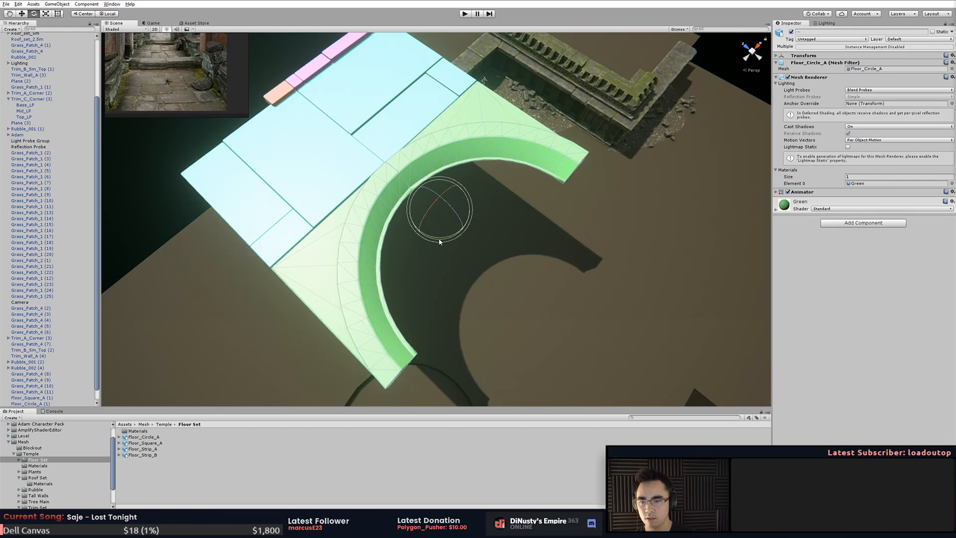
drag(438, 239, 623, 140)
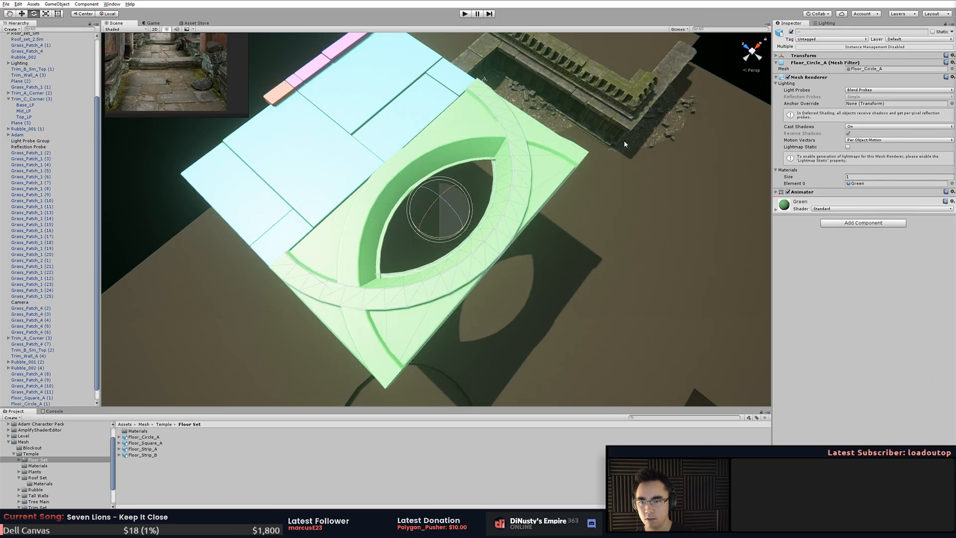
key(w)
drag(460, 225, 641, 290)
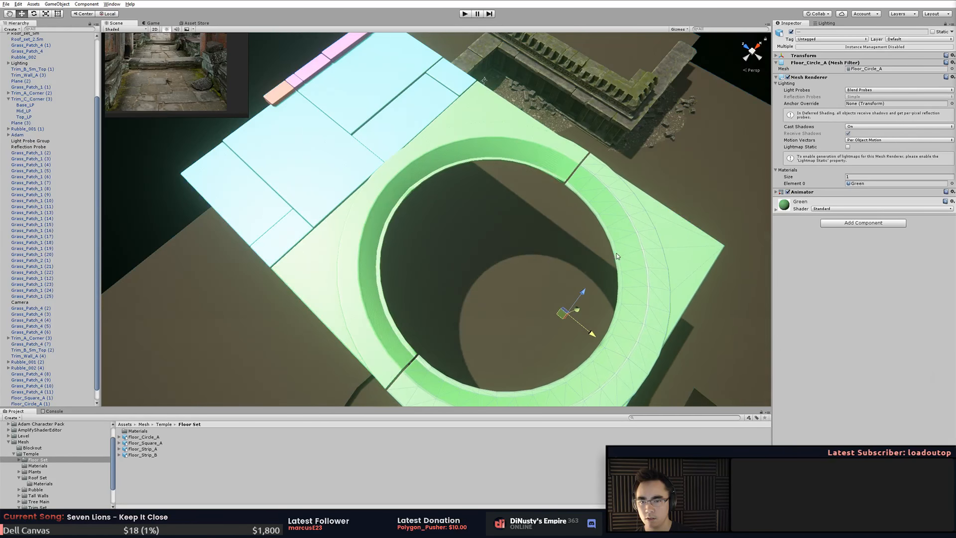
- Align the second half of the green ring flush with the first half, closing the gaps at the seams
middle_drag(624, 181, 529, 232)
alt+drag(530, 233, 535, 209)
mouse_move(535, 209)
alt+right_down()
mouse_move(542, 201)
mouse_move(641, 236)
mouse_move(548, 210)
alt+right_up()
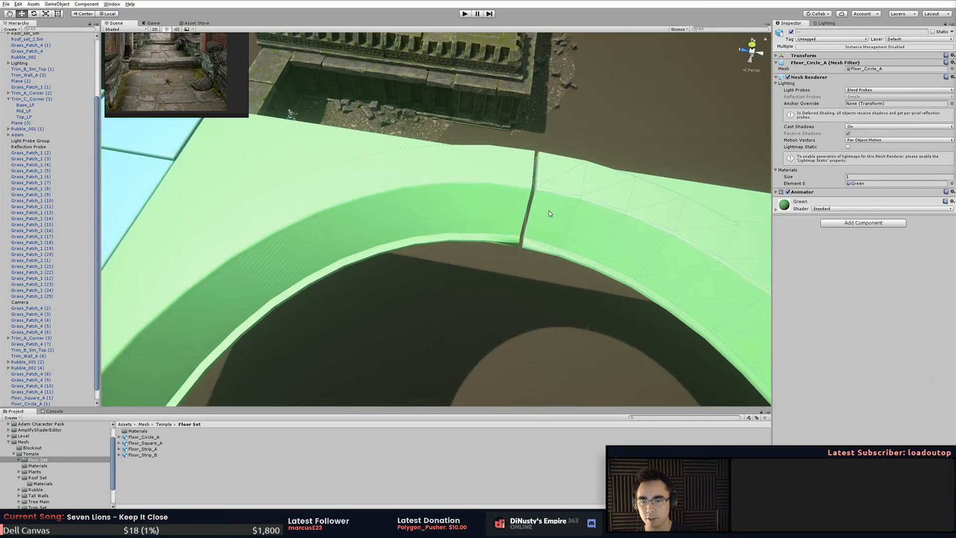
alt+drag(549, 210, 487, 212)
alt+right_drag(504, 212, 252, 219)
alt+drag(251, 219, 350, 267)
alt+right_drag(350, 267, 279, 254)
alt+middle_drag(279, 255, 375, 189)
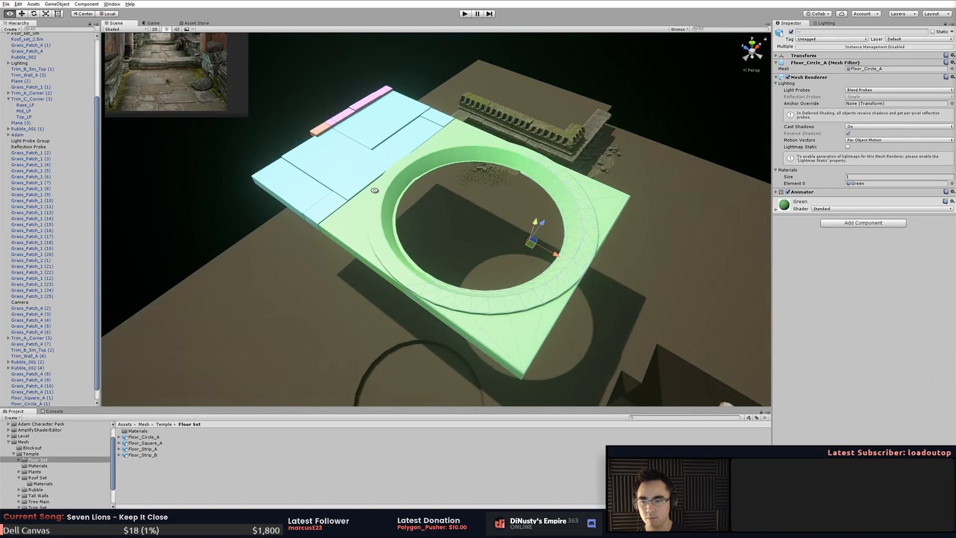
- Select all the green, blue and strip floor pieces and move them down to the ground around the circular pit
shift+click(376, 192)
shift+click(420, 160)
alt+drag(421, 160, 493, 149)
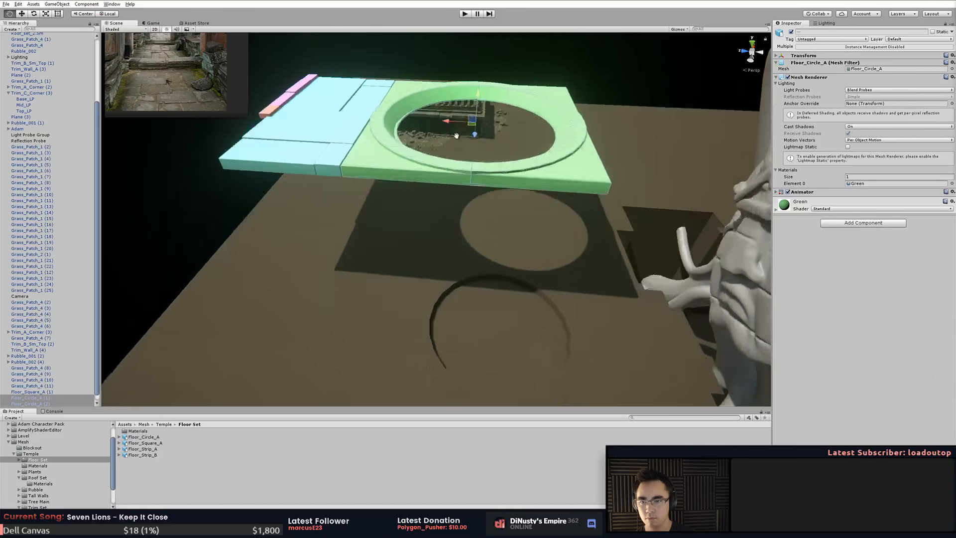
alt+right_drag(493, 149, 463, 144)
alt+drag(463, 144, 284, 171)
alt+middle_drag(284, 172, 309, 159)
alt+drag(308, 159, 400, 199)
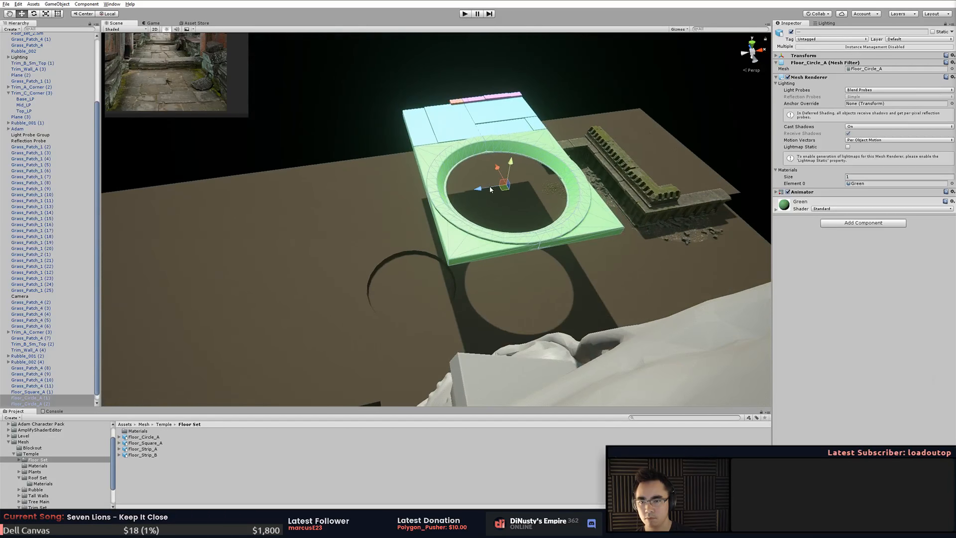
shift+click(494, 123)
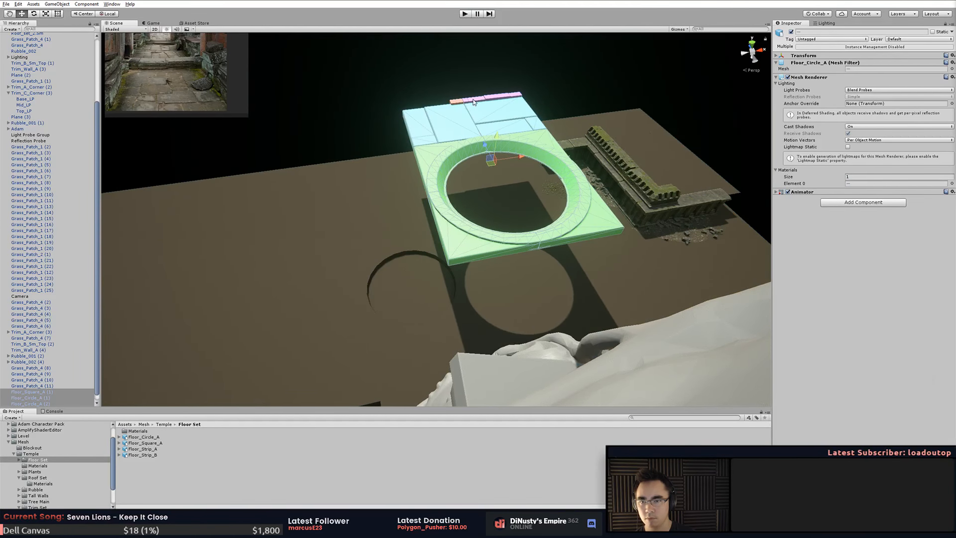
alt+drag(501, 164, 438, 252)
alt+middle_drag(438, 251, 443, 171)
alt+right_drag(443, 172, 630, 256)
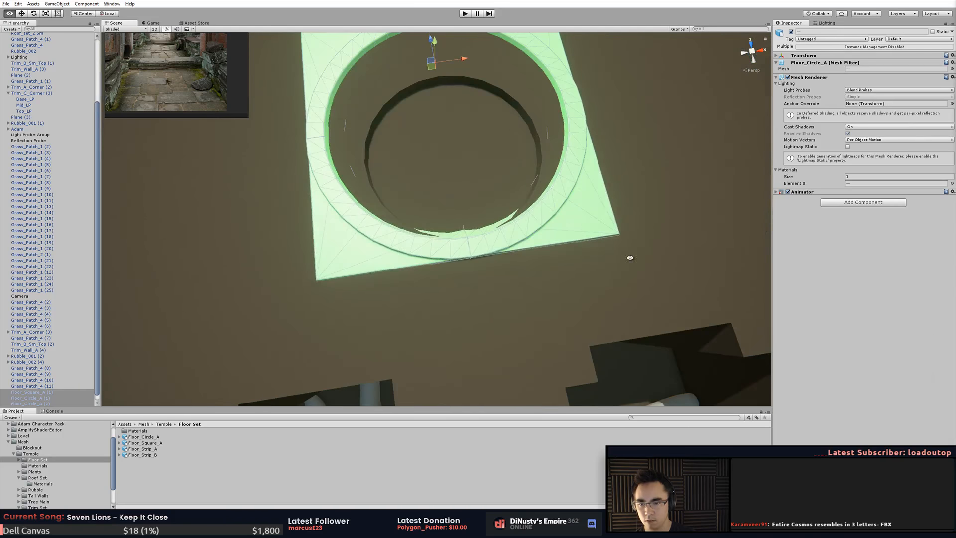
- Fine-tune the floor set's position so the green ring's inner rim surrounds the circular pit
alt+drag(477, 248, 457, 244)
alt+right_drag(457, 244, 564, 263)
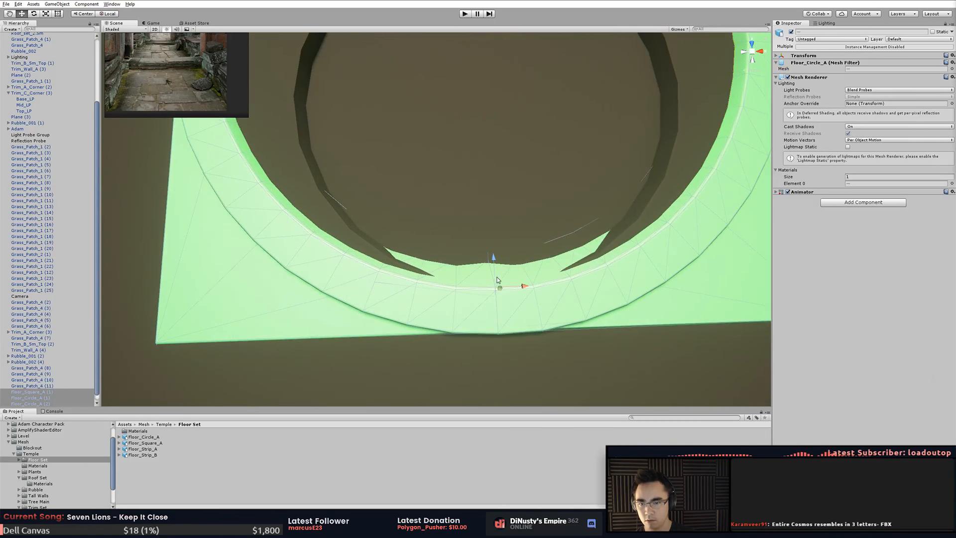
alt+drag(488, 252, 484, 258)
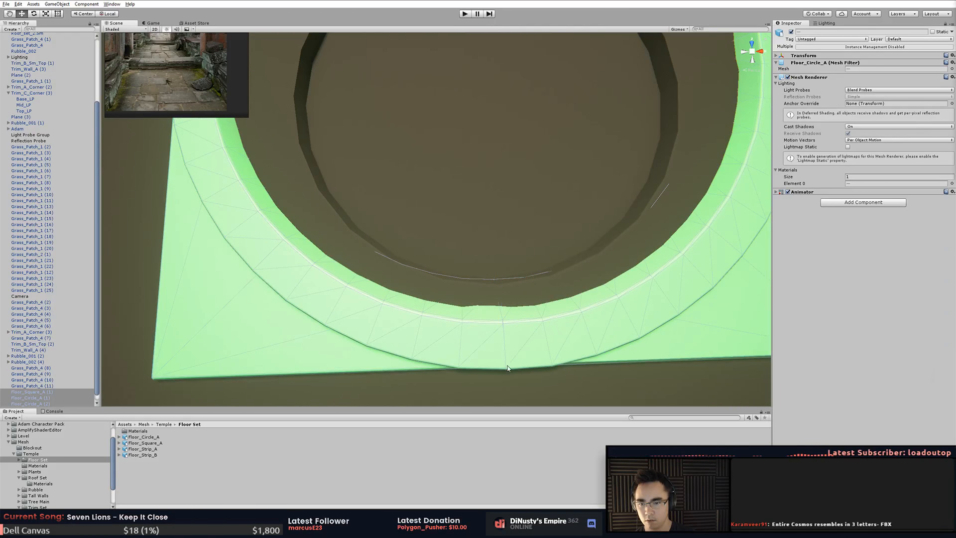
drag(505, 372, 546, 232)
scroll(497, 287, down, 5)
scroll(457, 274, down, 4)
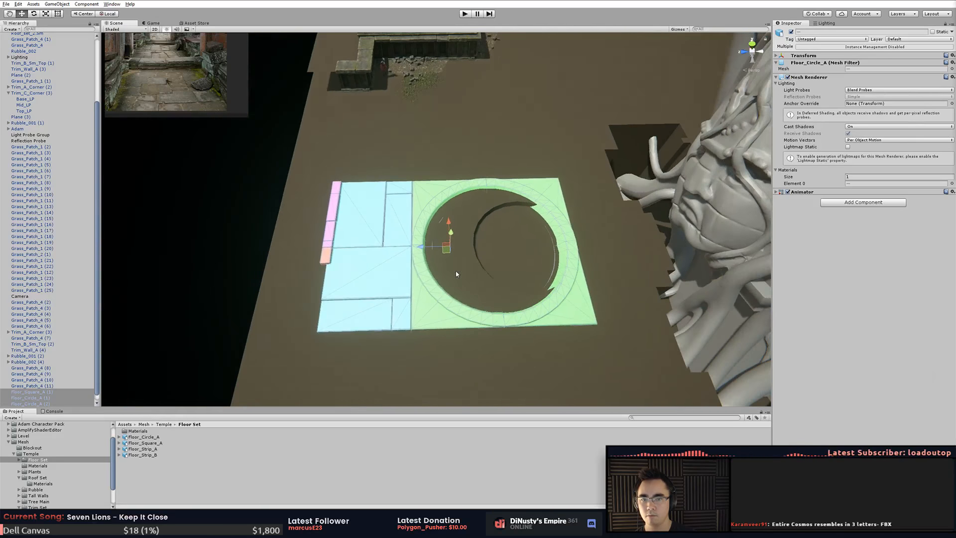
- Inspect the edge strips, blue slabs and their seam with the green ring from several angles
middle_drag(480, 251, 440, 231)
click(322, 213)
middle_drag(324, 214, 417, 196)
alt+drag(417, 196, 385, 143)
click(401, 162)
alt+right_drag(401, 162, 621, 235)
alt+drag(621, 235, 448, 228)
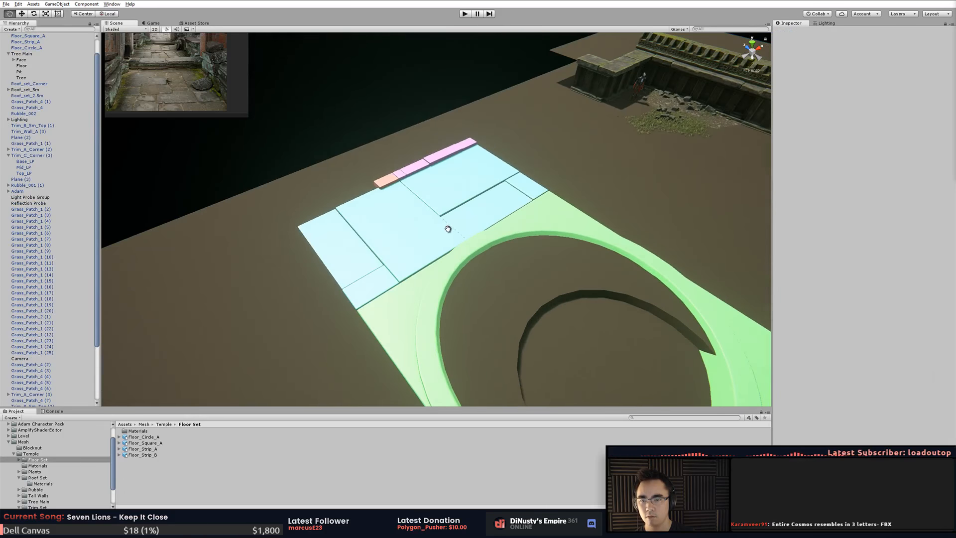
middle_drag(448, 228, 437, 256)
alt+drag(437, 256, 349, 279)
alt+right_drag(348, 279, 589, 283)
alt+drag(589, 284, 346, 309)
- Duplicate the purple Floor_Strip_A twice and place the copies along the seam between the green ring and blue slabs
click(480, 178)
key(ctrl+d)
key(ctrl+d)
drag(356, 254, 389, 108)
- Duplicate the red Floor_Strip_B block three times and fill the gap between the two purple strips with staggered copies
click(521, 170)
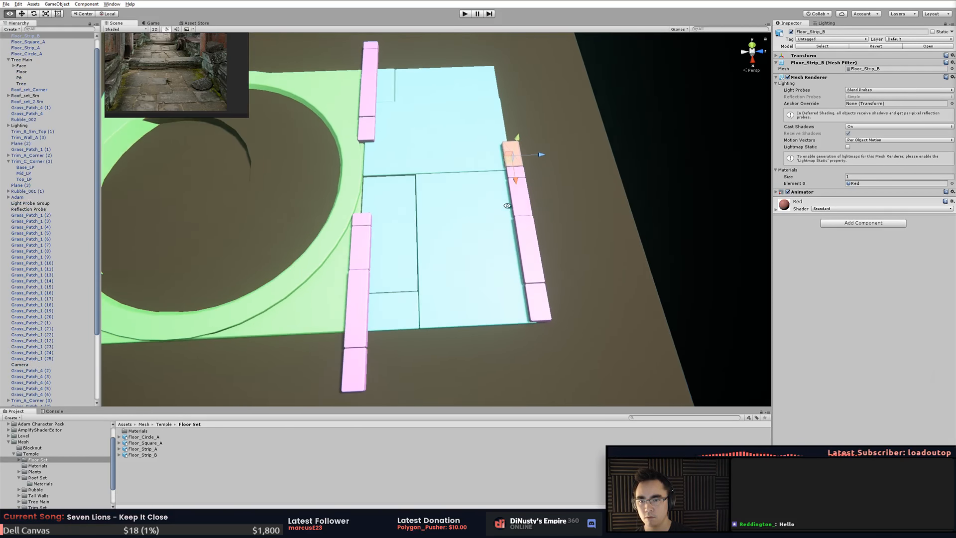
scroll(614, 252, up, 2)
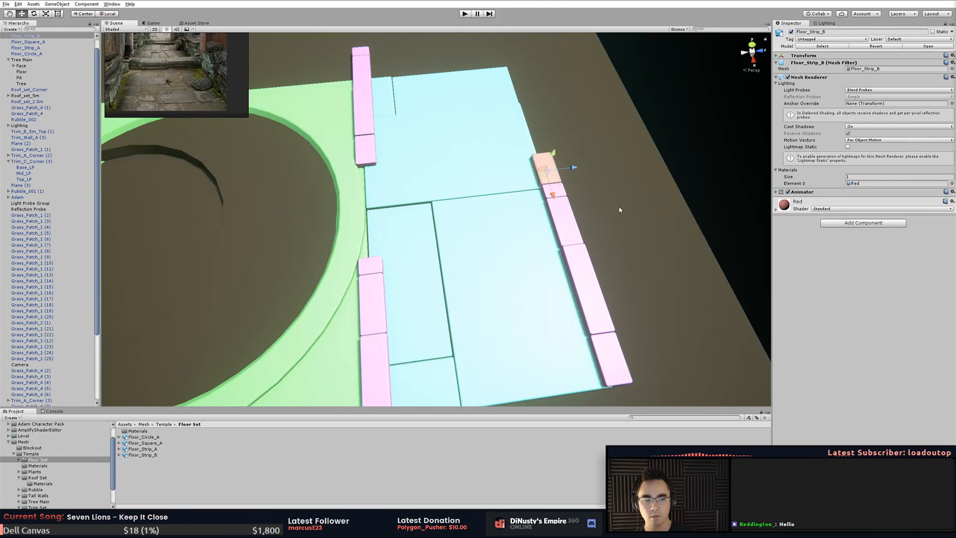
key(ctrl+d)
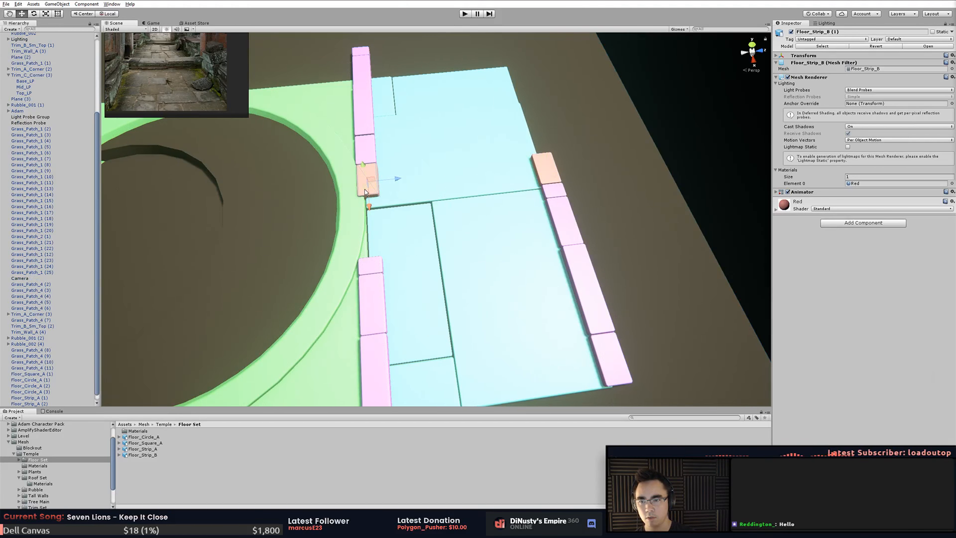
key(ctrl+d)
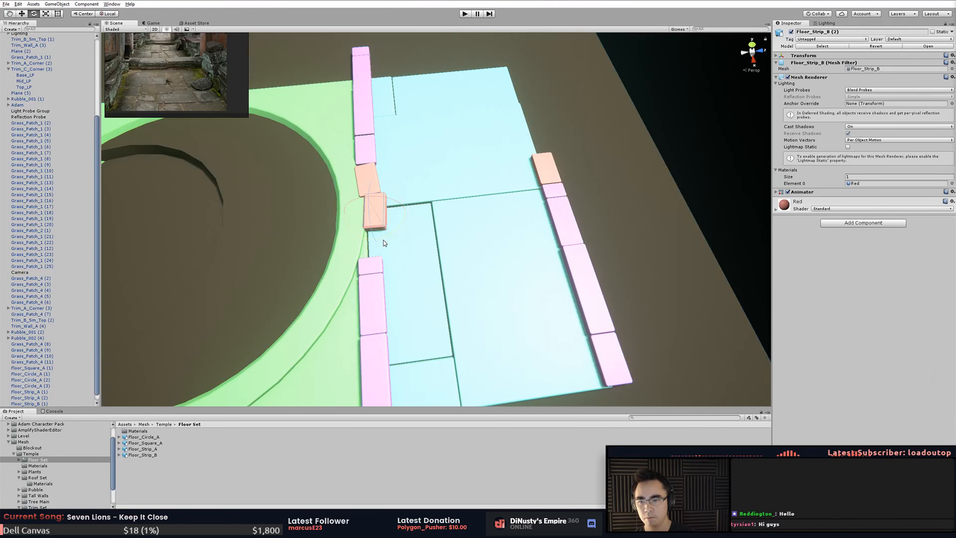
key(ctrl+d)
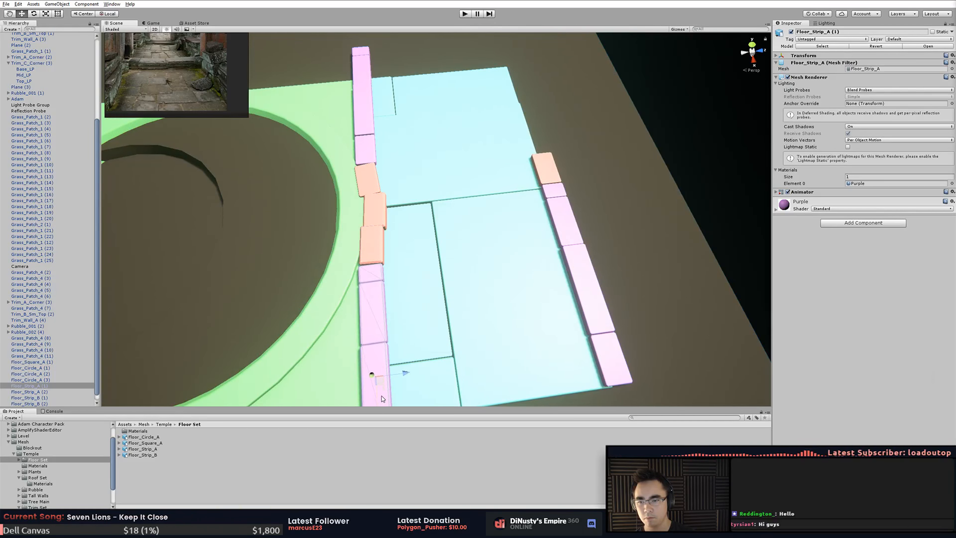
- Rotate the lower purple Floor_Strip_A copy beside the green ring around its long axis
alt+drag(381, 396, 405, 221)
key(e)
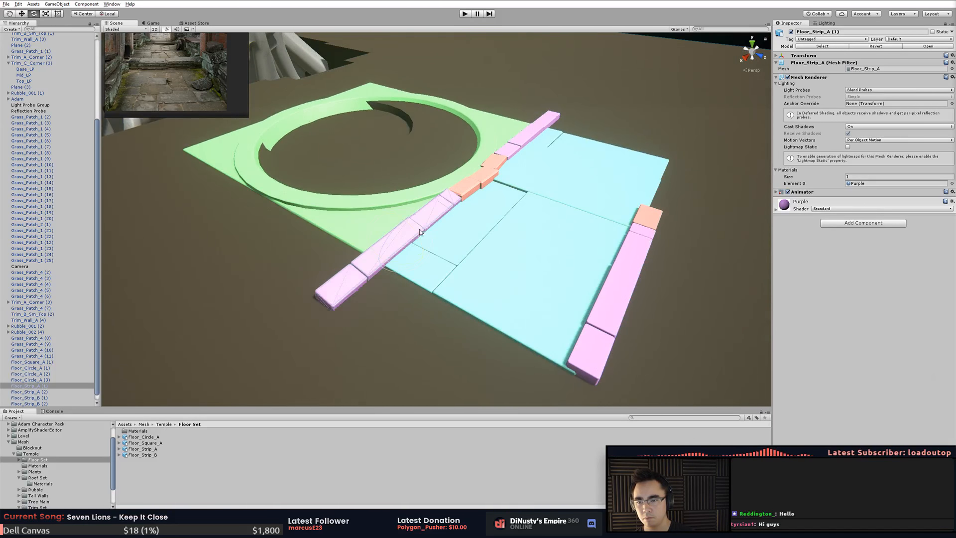
drag(496, 314, 559, 328)
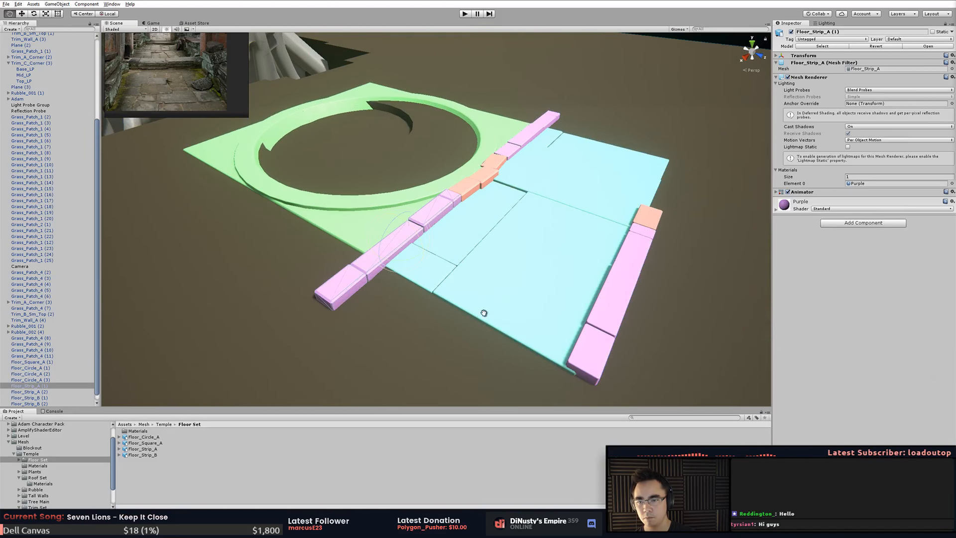
alt+drag(483, 313, 358, 292)
click(617, 301)
- Switch to Modo and edit the polygons at the end of the Floor_Strip_A mesh
key(alt+Tab)
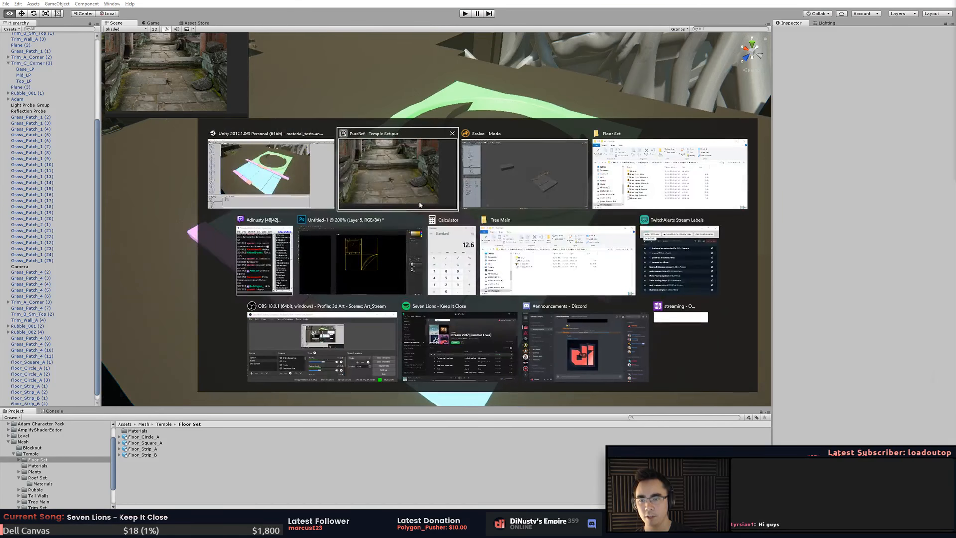
click(543, 175)
alt+drag(543, 175, 433, 232)
ctrl+alt+drag(433, 231, 619, 307)
key(3)
double_click(523, 264)
key(shift+a)
alt+drag(523, 265, 620, 273)
ctrl+alt+drag(620, 273, 593, 266)
drag(579, 299, 605, 214)
click(615, 305)
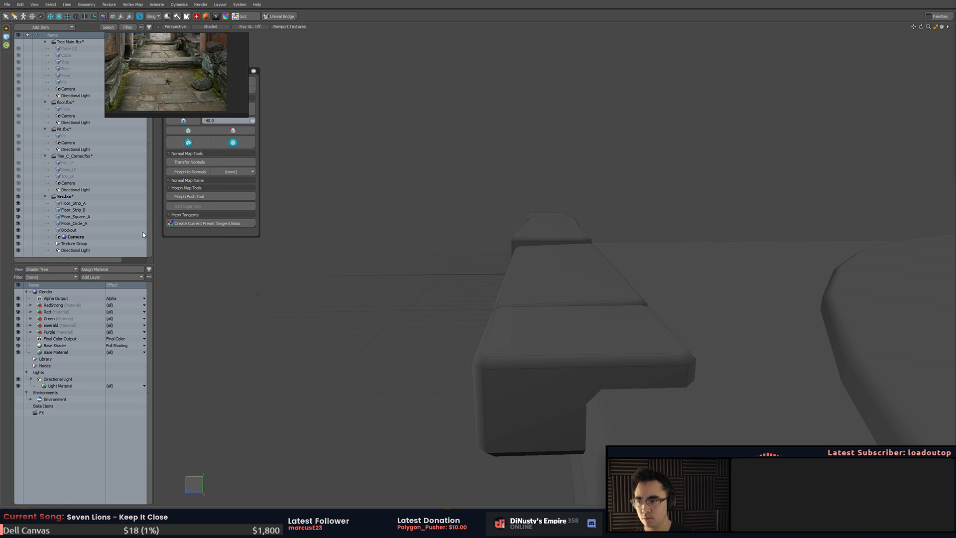
- Export the Floor_Strip_A layer to the Temple Floor Set folder and accept saving in a non-LXO format
click(83, 203)
right_click(82, 203)
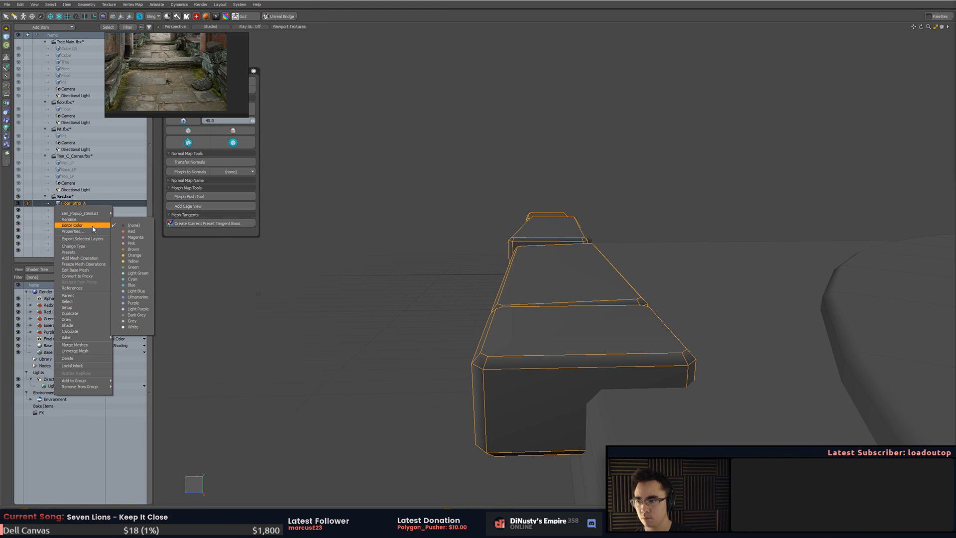
click(83, 239)
click(535, 243)
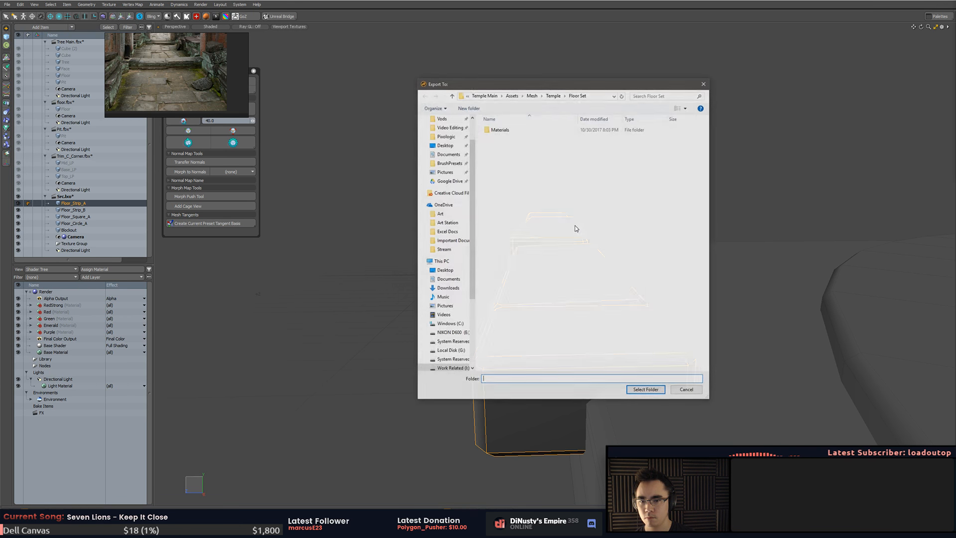
click(646, 390)
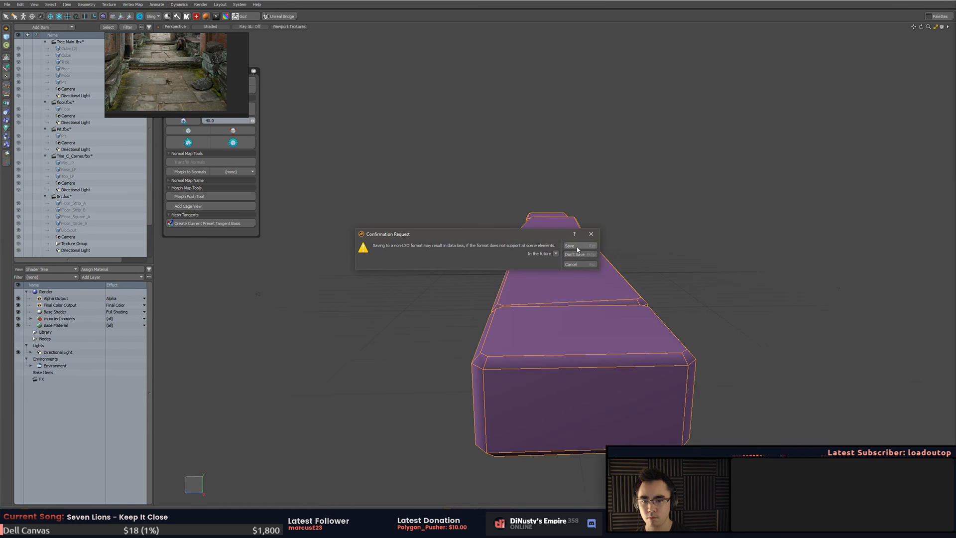
click(577, 249)
- Switch back to Unity and deactivate the old Floor object beneath the blockout pieces
key(alt+Tab)
alt+drag(621, 212, 617, 239)
click(495, 145)
scroll(597, 244, down, 4)
middle_drag(583, 251, 596, 220)
alt+drag(628, 199, 596, 206)
scroll(612, 222, down, 4)
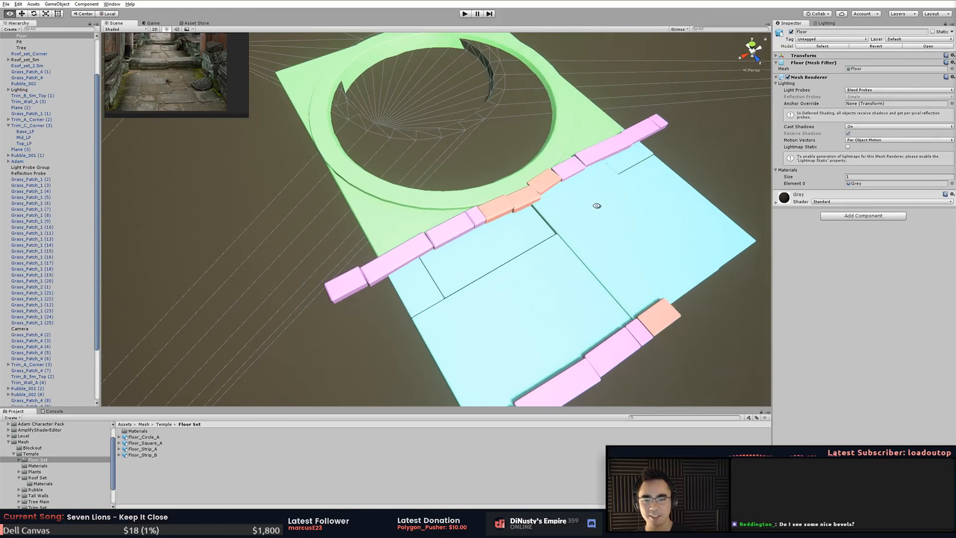
alt+drag(567, 156, 444, 132)
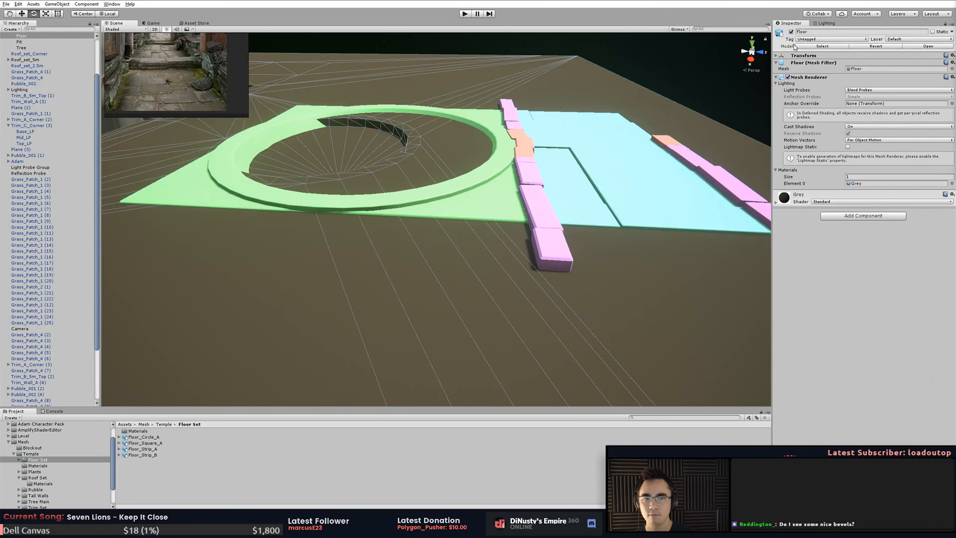
click(791, 32)
click(523, 75)
- Check the ring's open centre from several angles, then switch to Modo and isolate the Floor_Circle_A mesh
alt+drag(498, 94, 354, 122)
scroll(354, 122, down, 3)
middle_drag(343, 119, 398, 149)
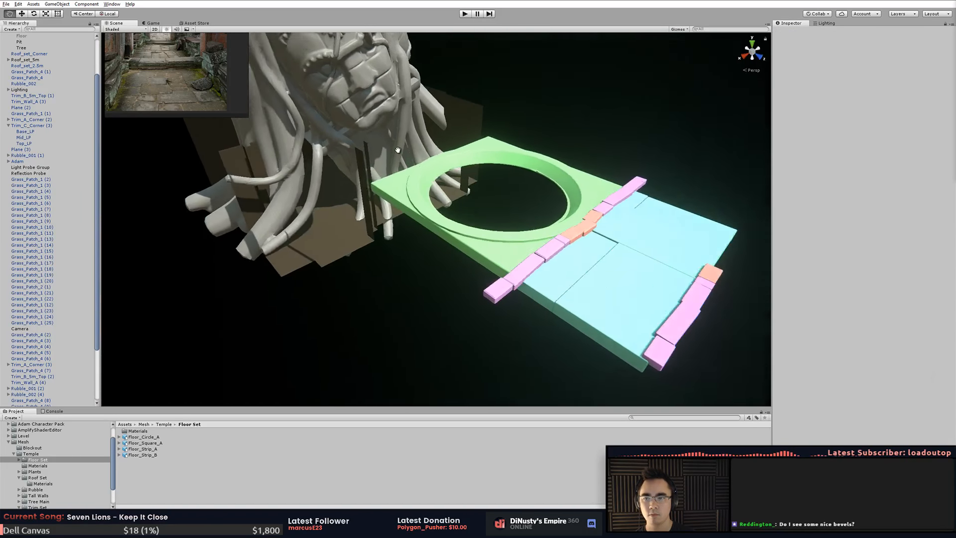
alt+drag(398, 150, 254, 168)
alt+middle_drag(478, 259, 443, 162)
alt+drag(464, 164, 219, 168)
key(alt+Tab)
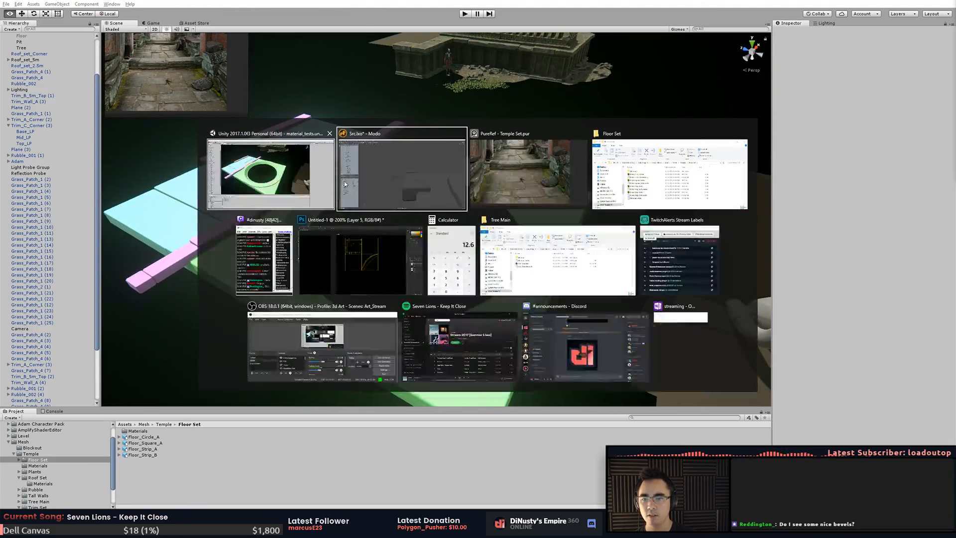
click(412, 179)
alt+drag(412, 179, 396, 220)
key(a)
click(561, 263)
alt+shift+drag(528, 250, 522, 235)
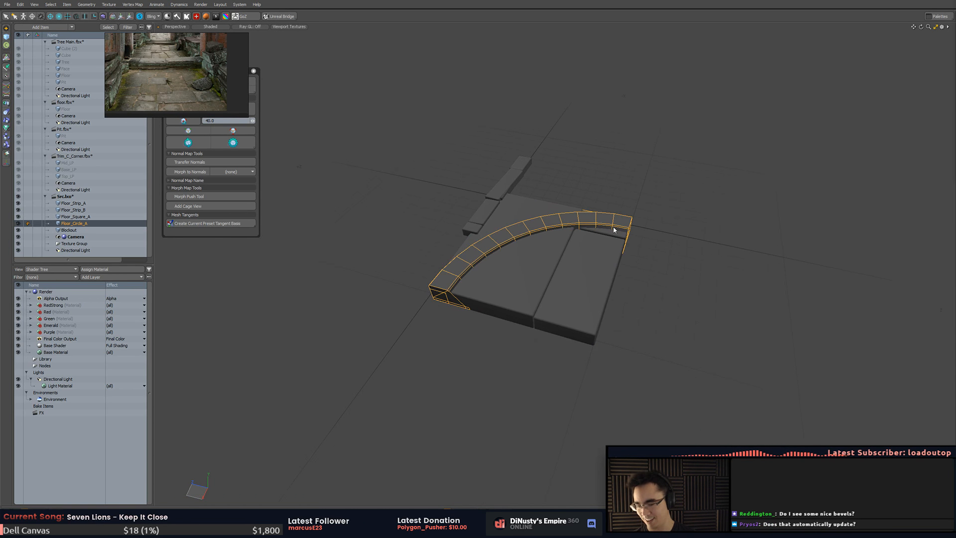
alt+shift+drag(613, 230, 631, 199)
key(shift+h)
key(a)
- Select the row of polygons along the top of Floor_Circle_A's inner lip and adjust their height
alt+drag(592, 264, 575, 231)
key(3)
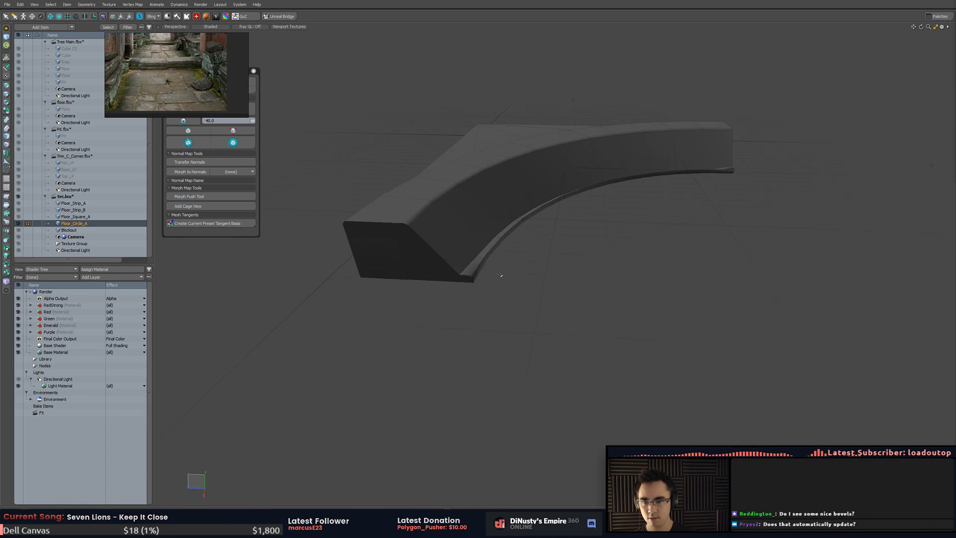
alt+drag(525, 274, 601, 191)
key(shift+a)
alt+drag(576, 224, 573, 249)
key(3)
mouse_move(291, 328)
mouse_down()
mouse_move(495, 229)
mouse_move(352, 222)
mouse_move(447, 208)
mouse_move(520, 264)
mouse_up()
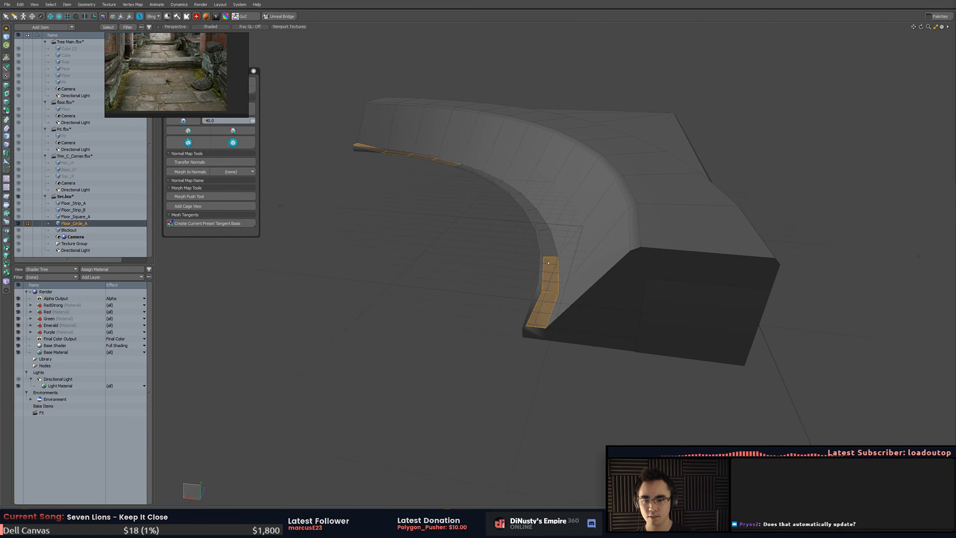
key(Up)
key(Up)
key(Up)
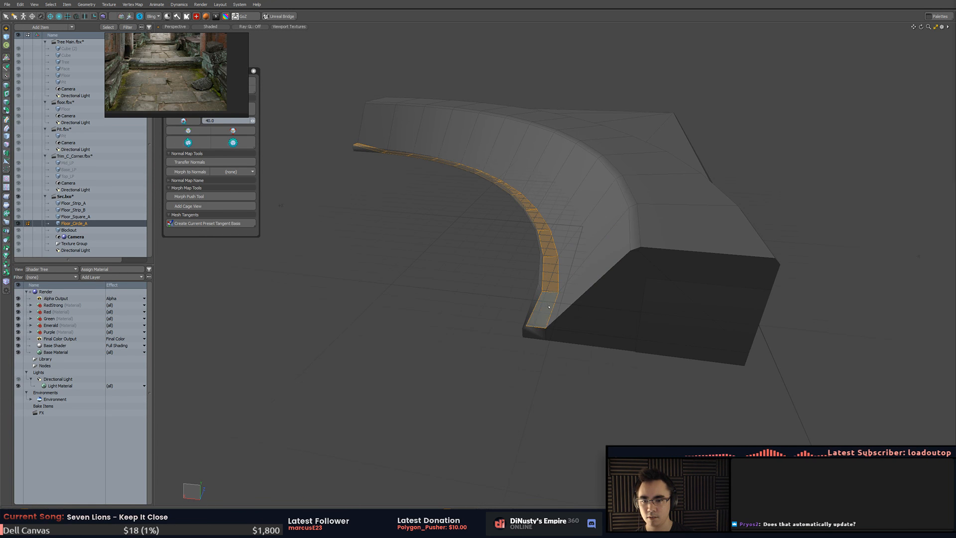
alt+drag(519, 325, 592, 280)
key(q)
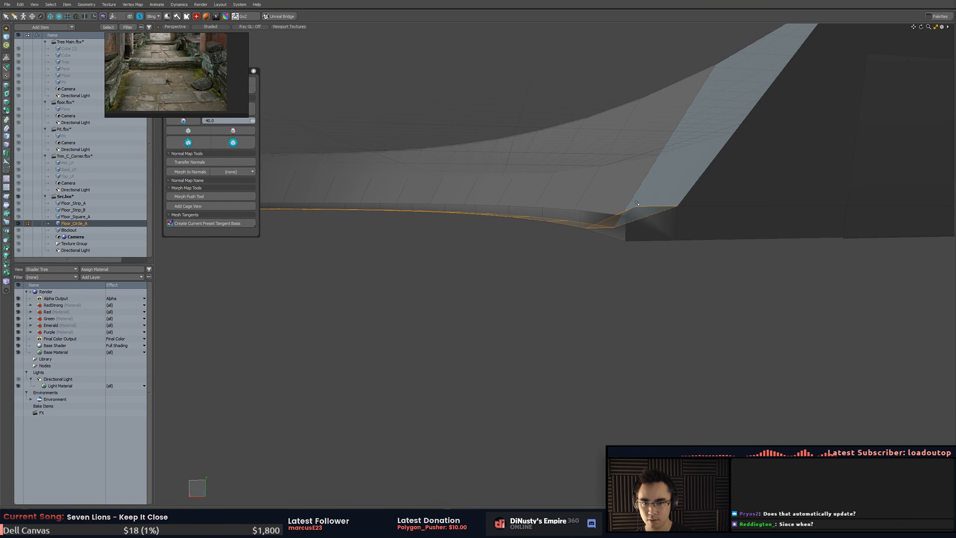
key(y)
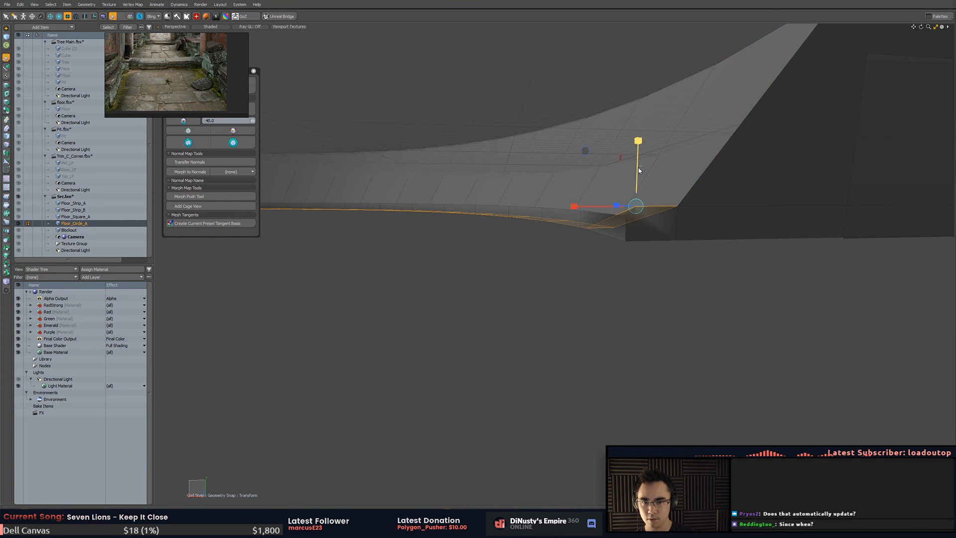
drag(639, 170, 577, 302)
key(q)
click(608, 226)
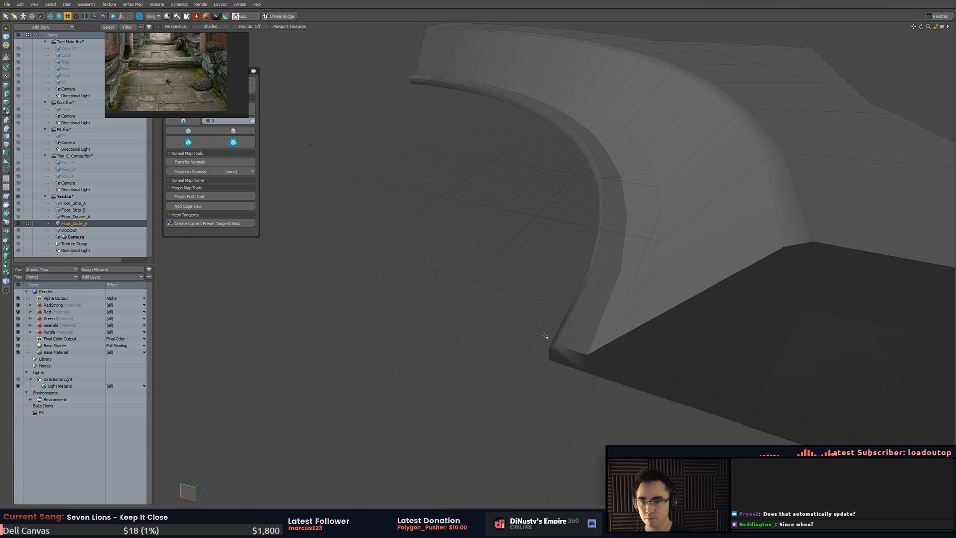
- Update the vertex normals of the inner lip and its end face to correct their shading
click(189, 122)
mouse_move(423, 239)
alt+mouse_down()
mouse_move(683, 278)
mouse_move(598, 321)
alt+mouse_up()
click(544, 261)
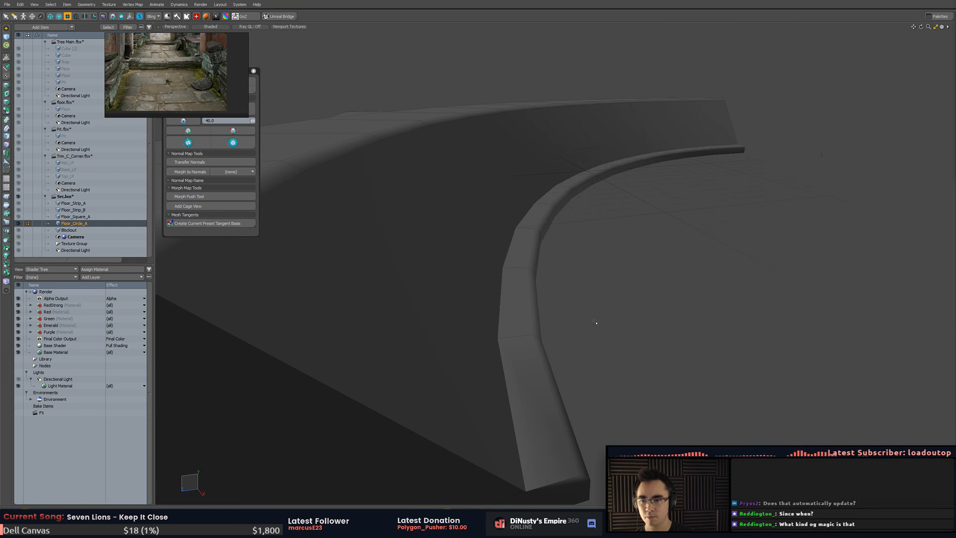
click(558, 490)
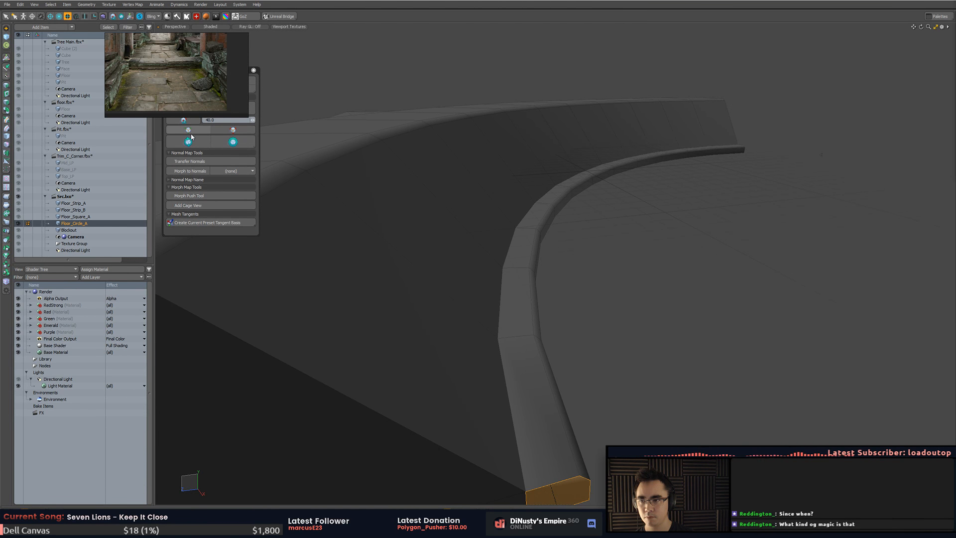
click(188, 123)
click(612, 289)
- Place a flat quad inside the ring segment, snapped to the end corner of the inner lip
scroll(597, 309, down, 5)
mouse_move(562, 339)
alt+mouse_down()
mouse_move(514, 388)
mouse_move(520, 310)
mouse_move(472, 287)
mouse_move(438, 244)
mouse_move(398, 241)
mouse_move(489, 337)
mouse_move(478, 329)
alt+mouse_up()
click(380, 222)
key(y)
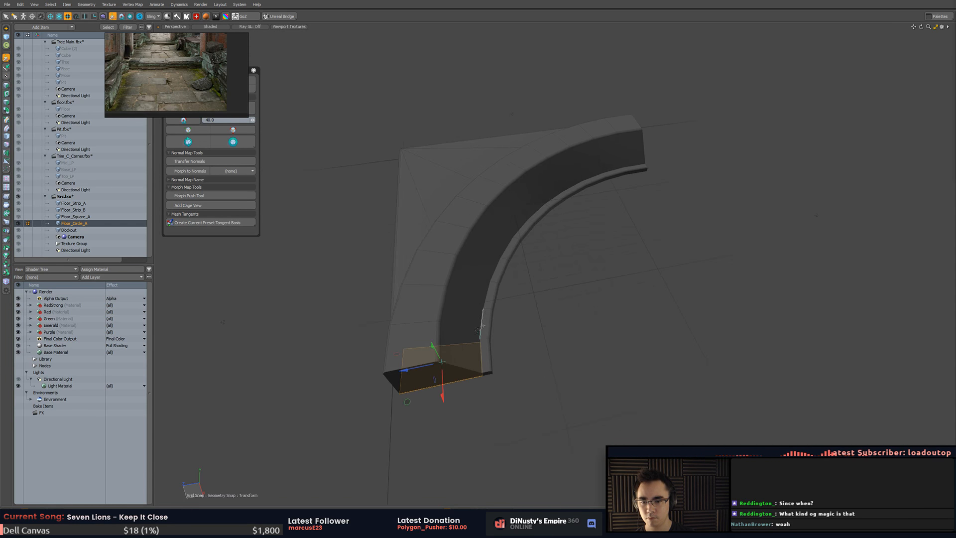
drag(408, 404, 528, 368)
key(q)
alt+drag(592, 386, 448, 332)
click(546, 330)
key(y)
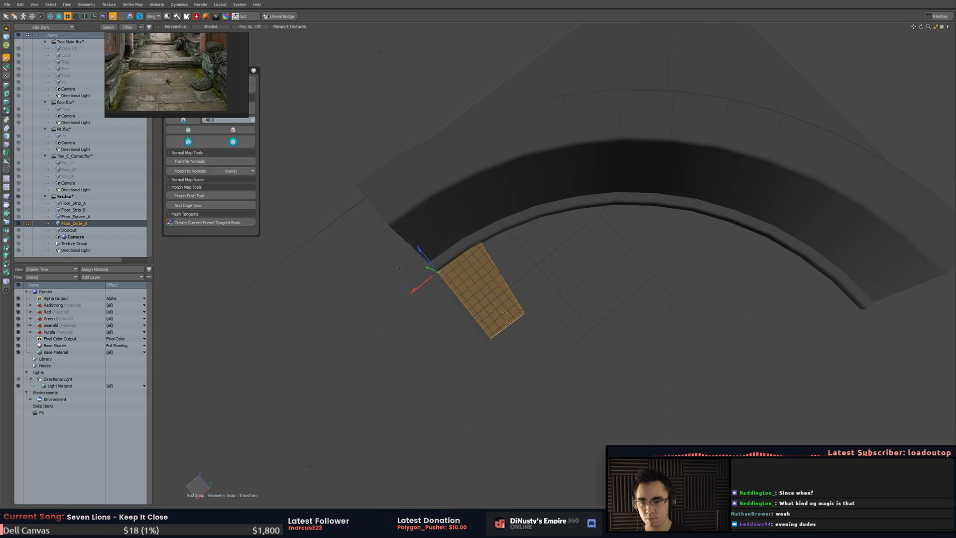
- Select the flat quad's outer edge and straighten it to line up with the grid
key(q)
key(1)
click(524, 313)
alt+shift+drag(554, 329, 516, 307)
key(2)
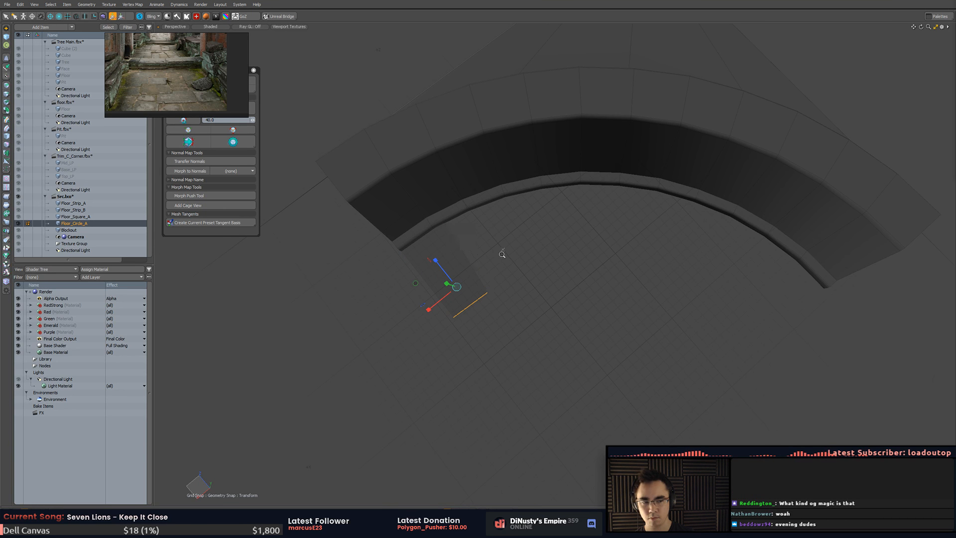
ctrl+alt+drag(502, 254, 490, 264)
alt+drag(490, 264, 532, 300)
key(shift+a)
key(q)
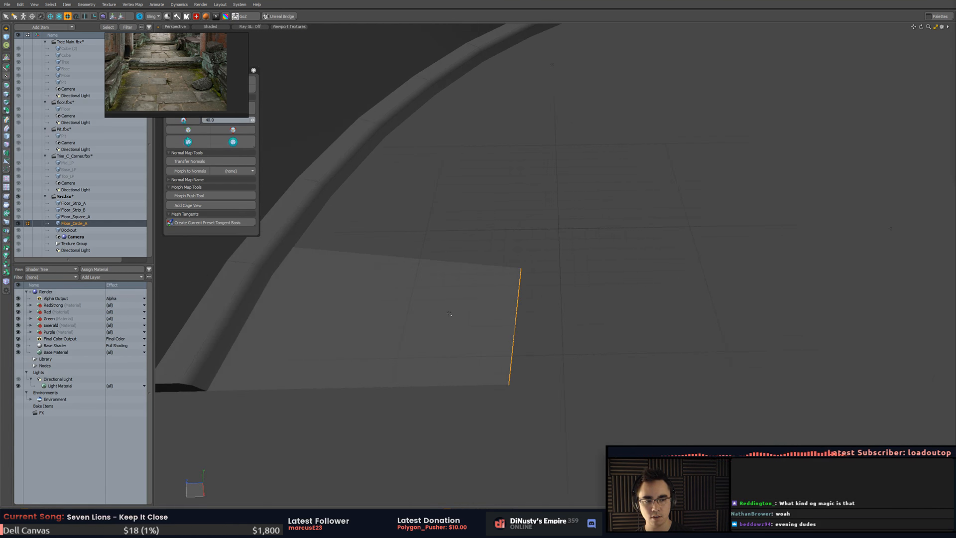
key(y)
drag(484, 321, 517, 321)
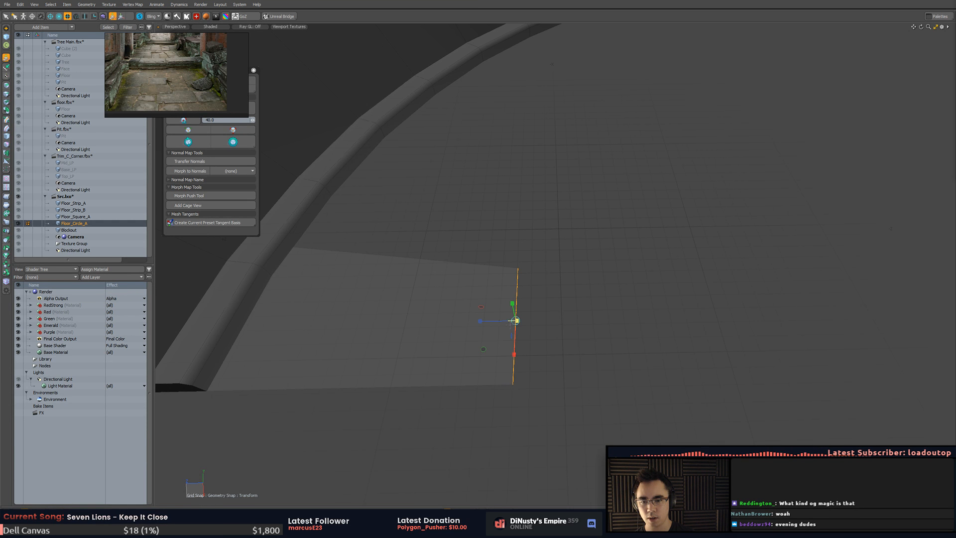
- Extend the quad's outer edge away from the lip to the centre of the circle
alt+drag(578, 326, 515, 321)
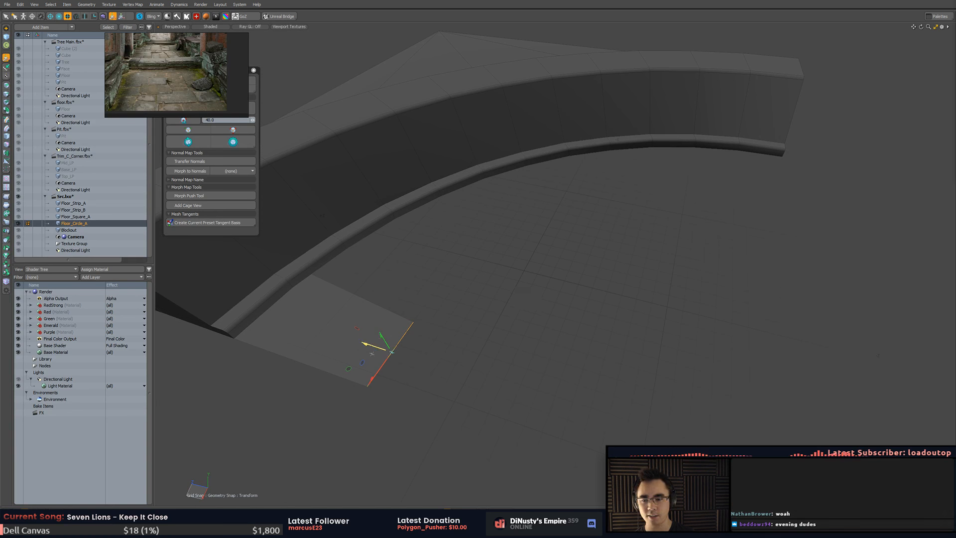
drag(392, 352, 758, 148)
alt+drag(747, 210, 592, 269)
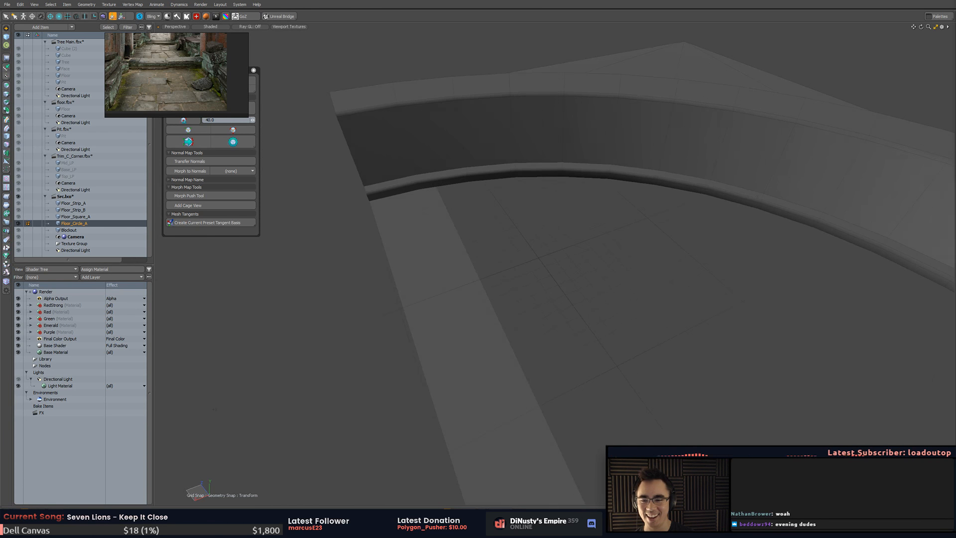
alt+shift+drag(528, 423, 532, 390)
scroll(509, 355, down, 5)
key(q)
- Reposition the quad's free corner vertices so the floor polygon spans the quarter circle between both lip ends
click(546, 364)
scroll(573, 366, up, 5)
scroll(513, 324, down, 2)
key(alt+1)
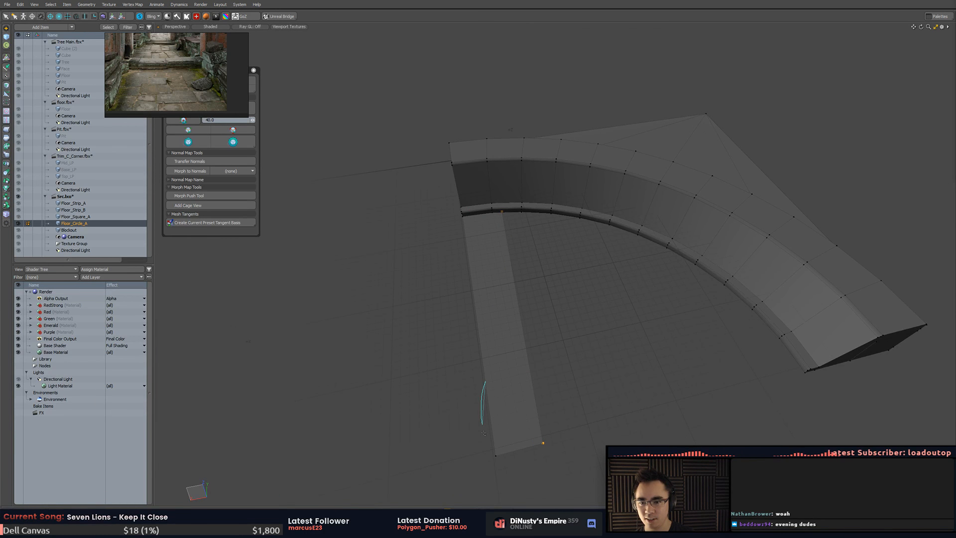
alt+drag(484, 433, 466, 356)
key(w)
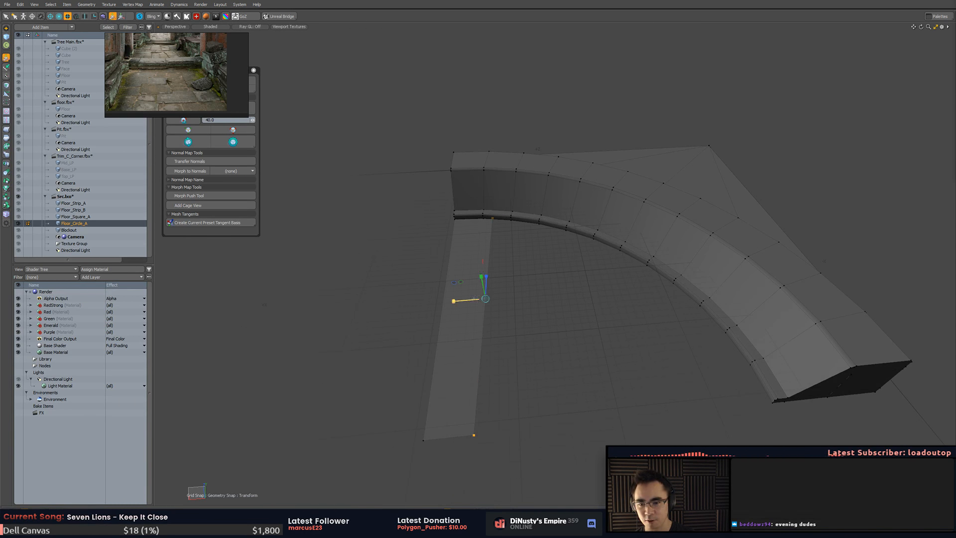
drag(466, 300, 384, 375)
key(3)
key(q)
click(367, 336)
key(1)
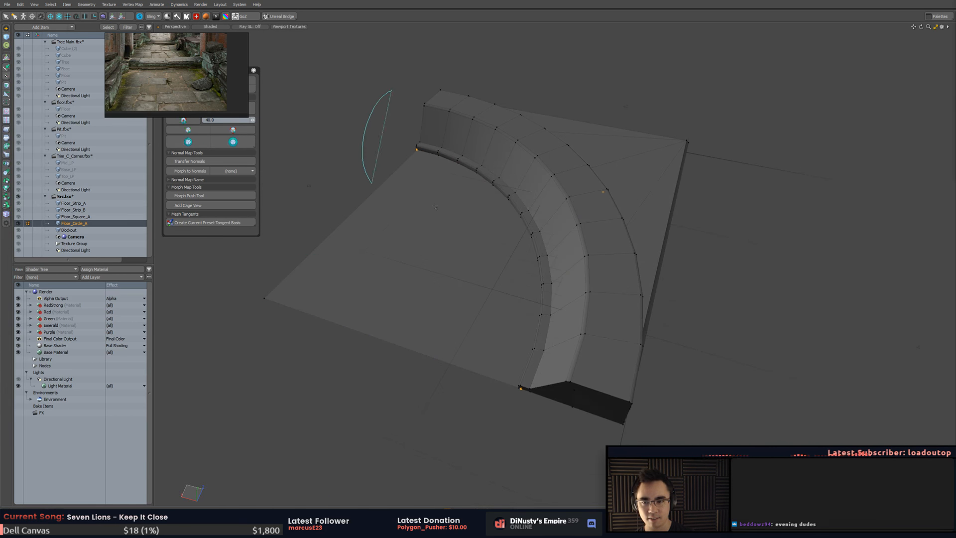
alt+drag(227, 373, 572, 432)
key(w)
key(q)
- Export the Floor_Circle_A layer to the Floor Set folder, confirm the save, and return to Unity
key(3)
alt+drag(515, 382, 667, 399)
key(1)
alt+drag(670, 339, 659, 270)
key(5)
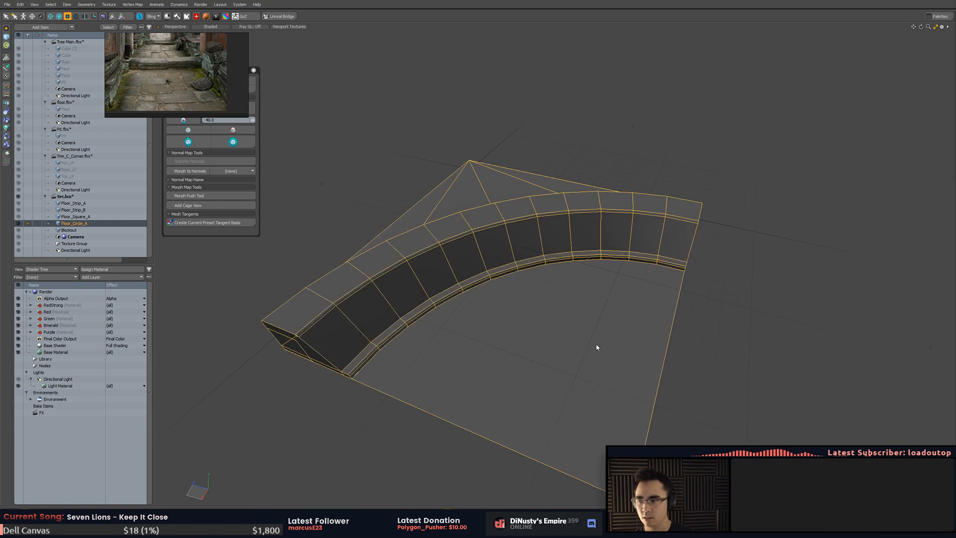
right_click(98, 224)
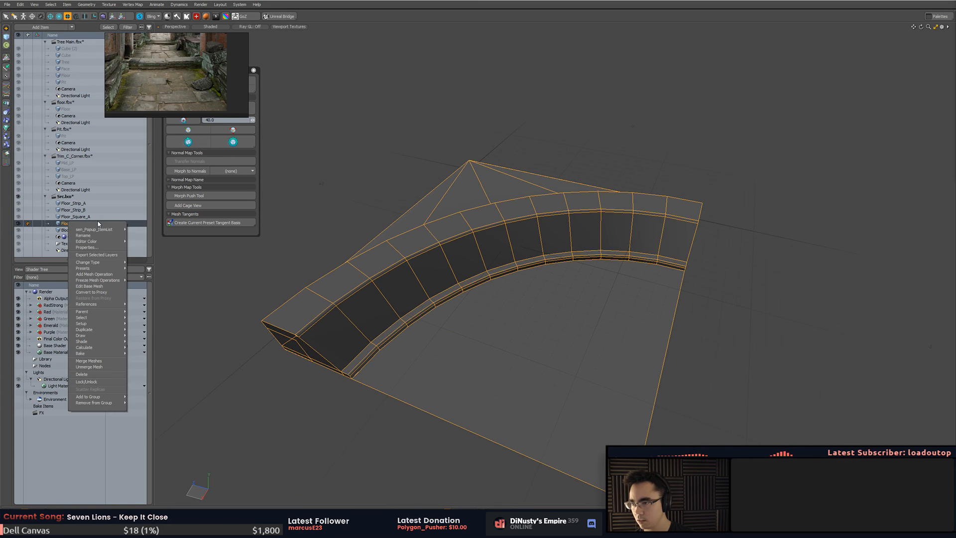
click(96, 255)
click(537, 244)
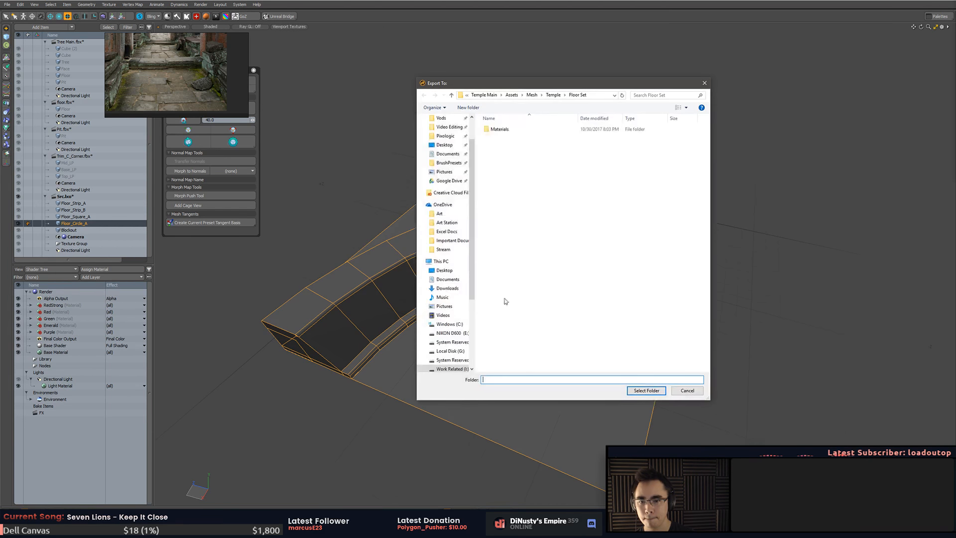
click(645, 388)
key(alt+Tab)
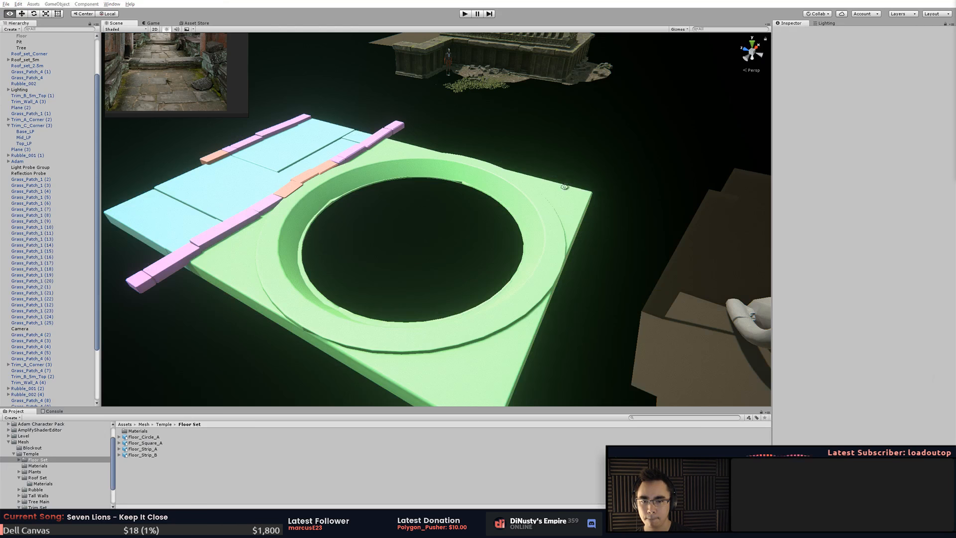
key(alt+Tab)
click(587, 255)
key(alt+Tab)
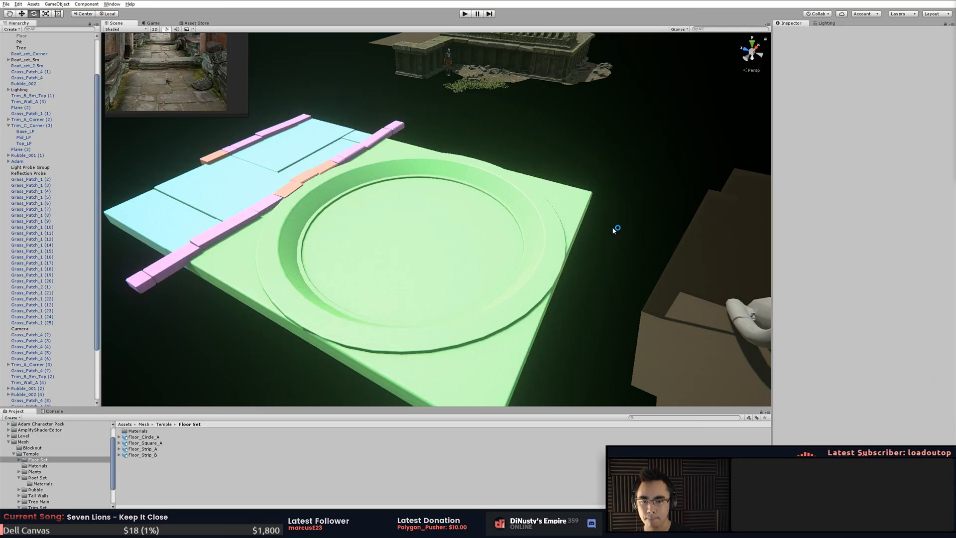
- Examine the re-exported circle floor from several angles, including how it meets the strip pieces and the square tiles
click(457, 217)
alt+drag(458, 219, 514, 190)
click(473, 185)
click(488, 220)
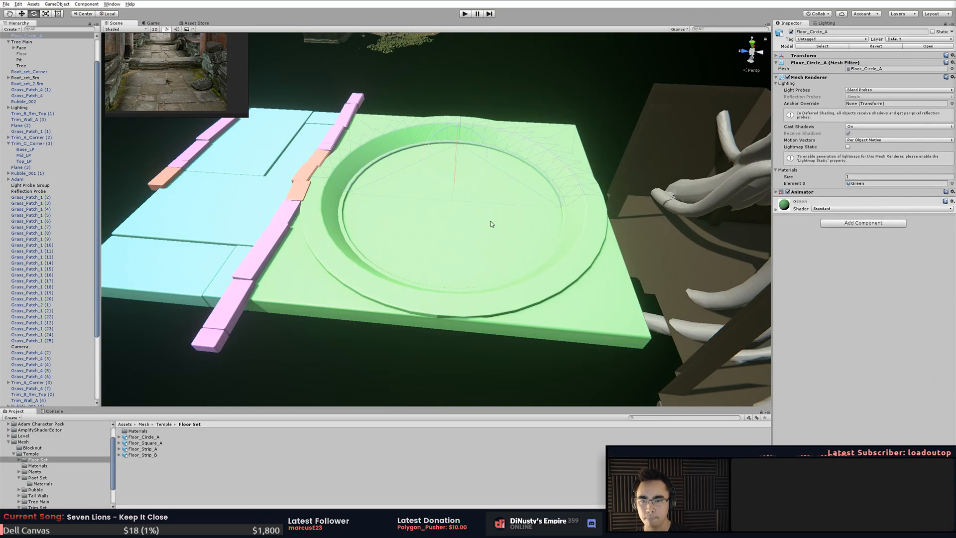
alt+drag(478, 252, 579, 194)
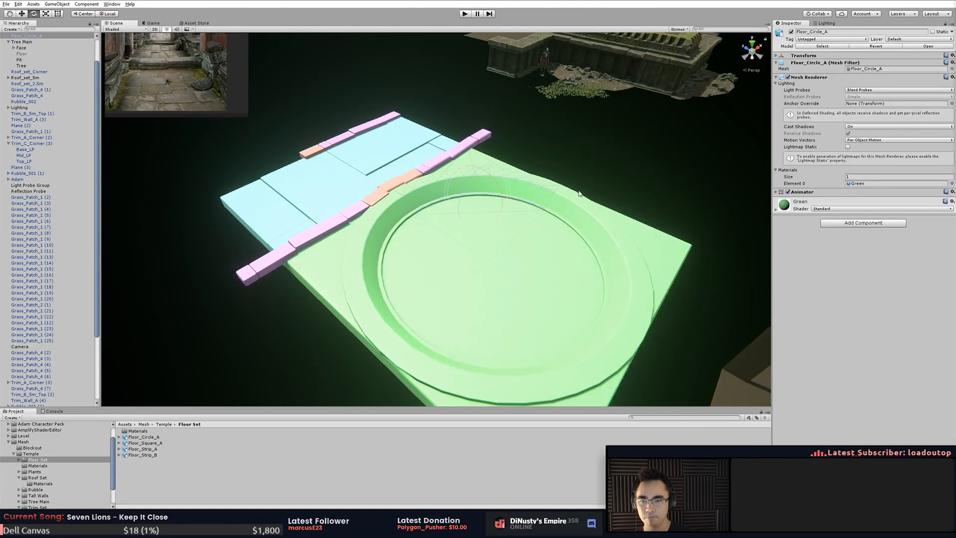
mouse_move(621, 166)
alt+mouse_down()
mouse_move(638, 175)
mouse_move(627, 187)
mouse_move(611, 175)
mouse_move(620, 173)
alt+mouse_up()
scroll(638, 175, down, 5)
alt+right_drag(620, 172, 547, 178)
alt+drag(547, 177, 647, 147)
click(491, 132)
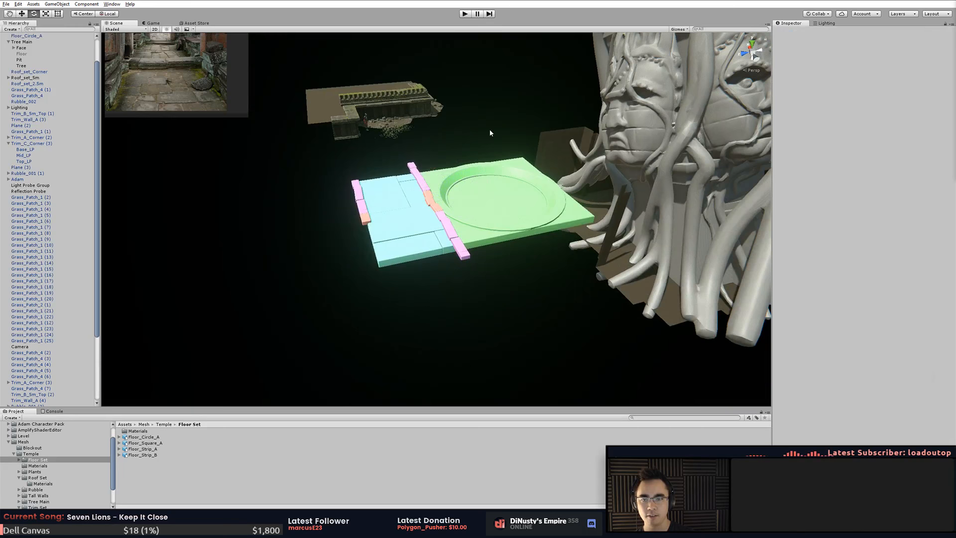
middle_drag(432, 144, 417, 171)
alt+right_drag(417, 172, 475, 271)
alt+drag(474, 271, 553, 188)
alt+drag(512, 213, 527, 230)
middle_drag(525, 229, 527, 230)
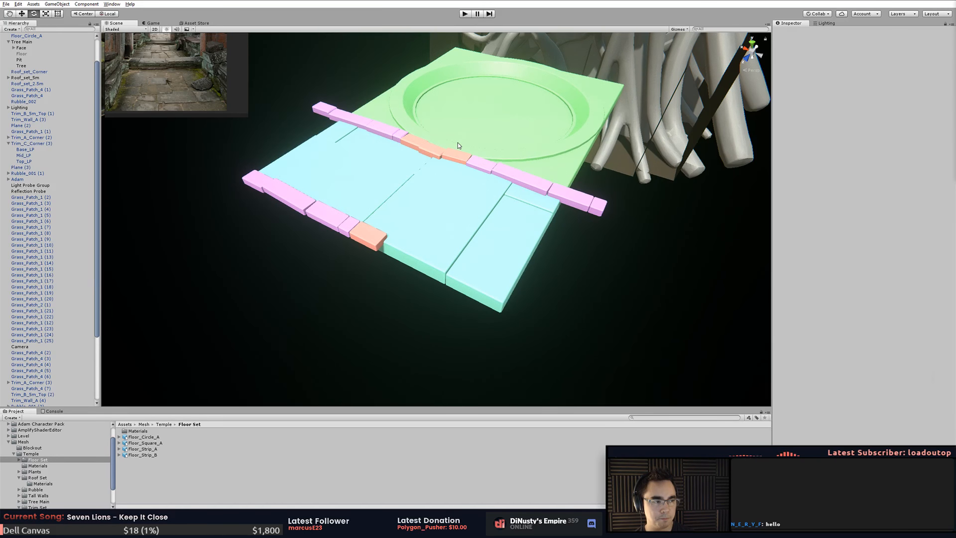
- Duplicate a red Floor_Strip_B block near the middle of the strip row and turn the copy crosswise
click(459, 157)
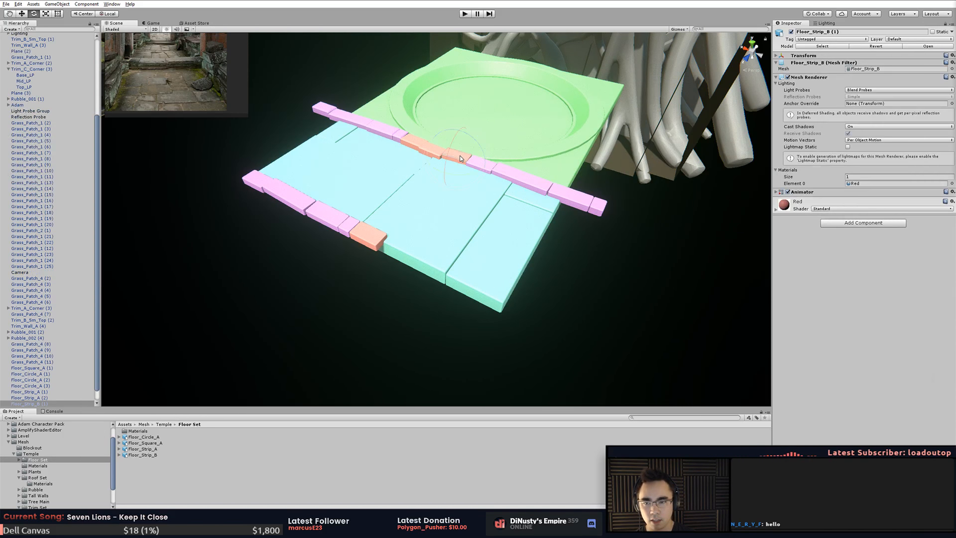
click(423, 140)
click(518, 179)
click(622, 203)
alt+drag(623, 203, 574, 245)
click(514, 230)
key(ctrl+d)
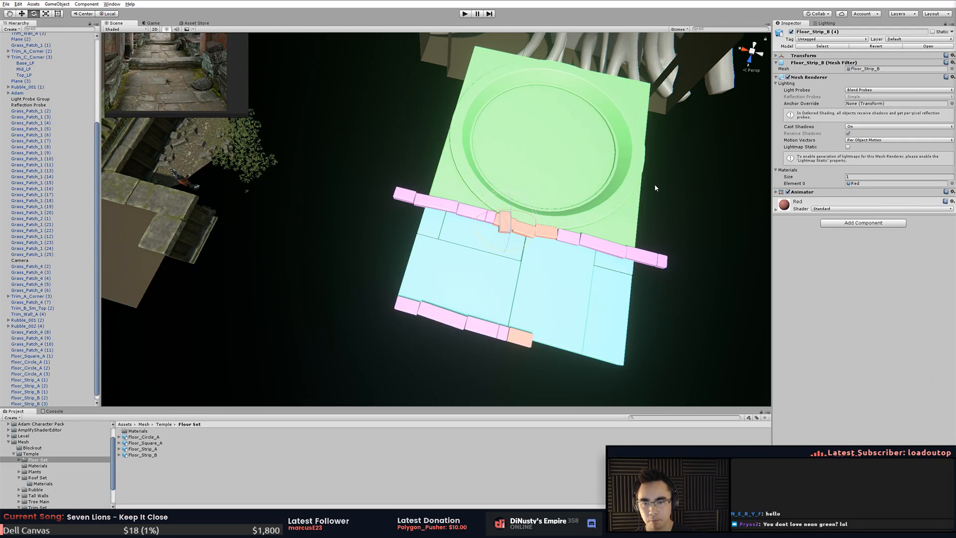
- Move the duplicated Floor_Strip_B block out past the green floor's outer edge and expand its Transform values
alt+drag(634, 195, 332, 157)
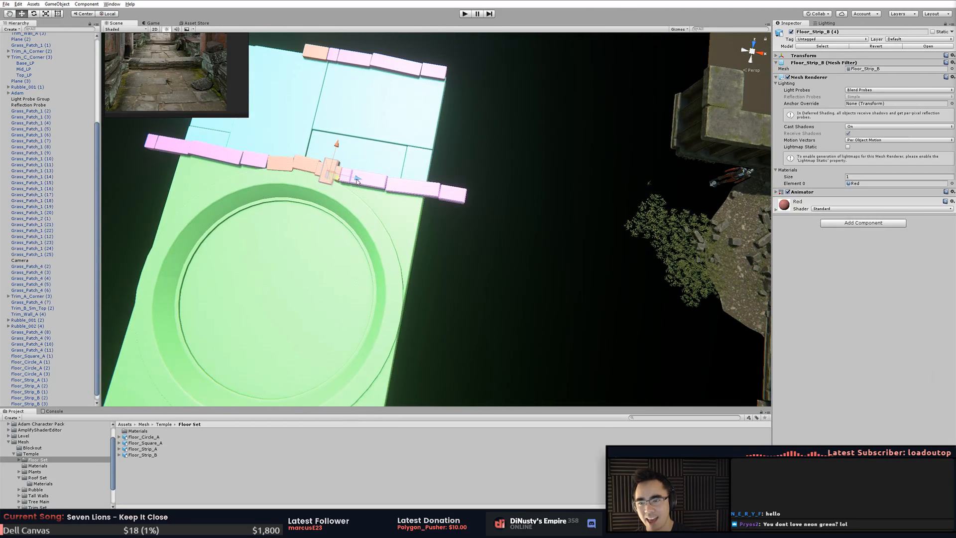
alt+drag(372, 200, 366, 159)
scroll(355, 156, up, 5)
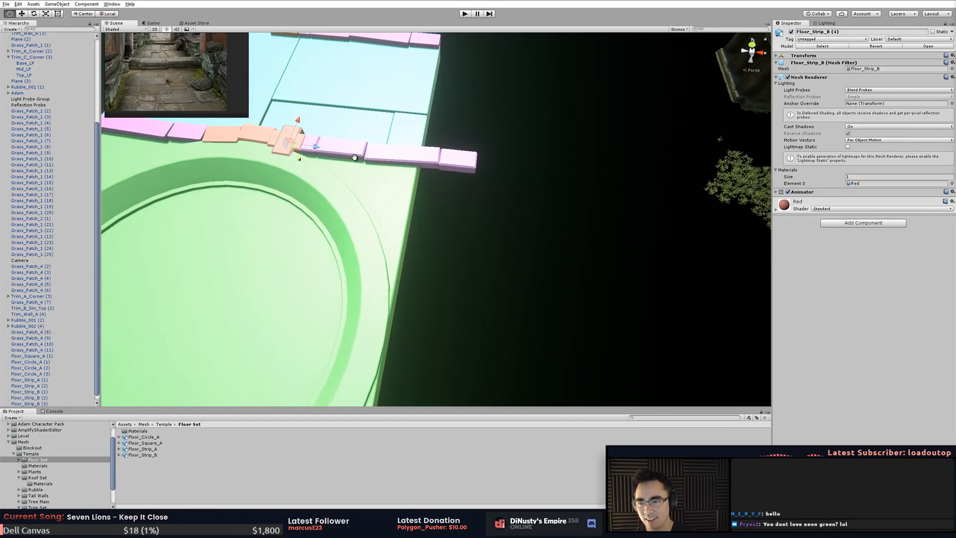
middle_drag(343, 155, 395, 184)
drag(342, 180, 513, 179)
key(e)
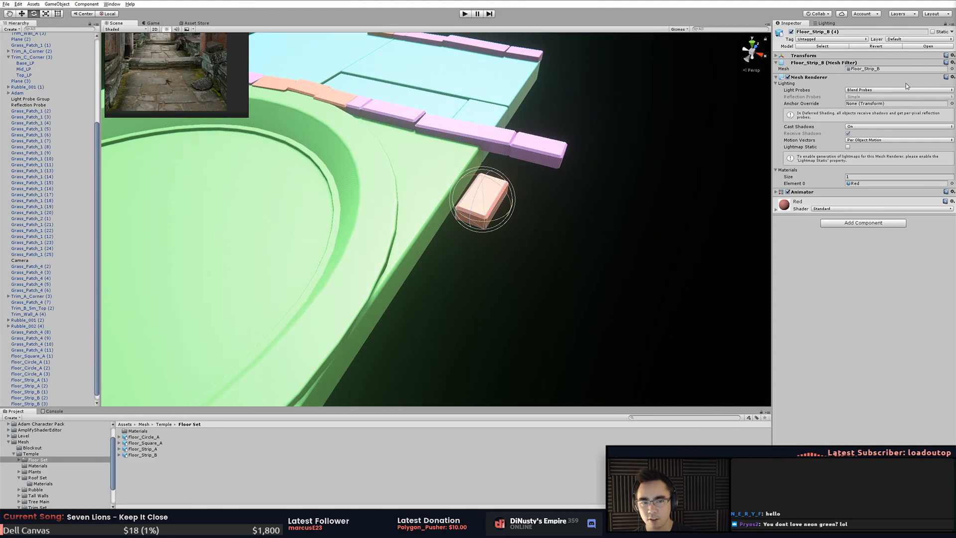
key(w)
click(799, 56)
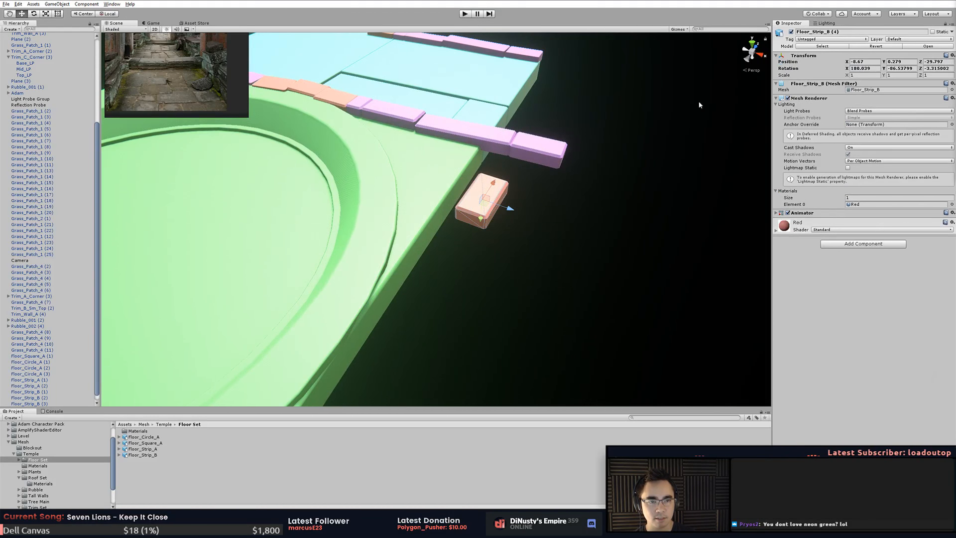
alt+drag(699, 105, 664, 164)
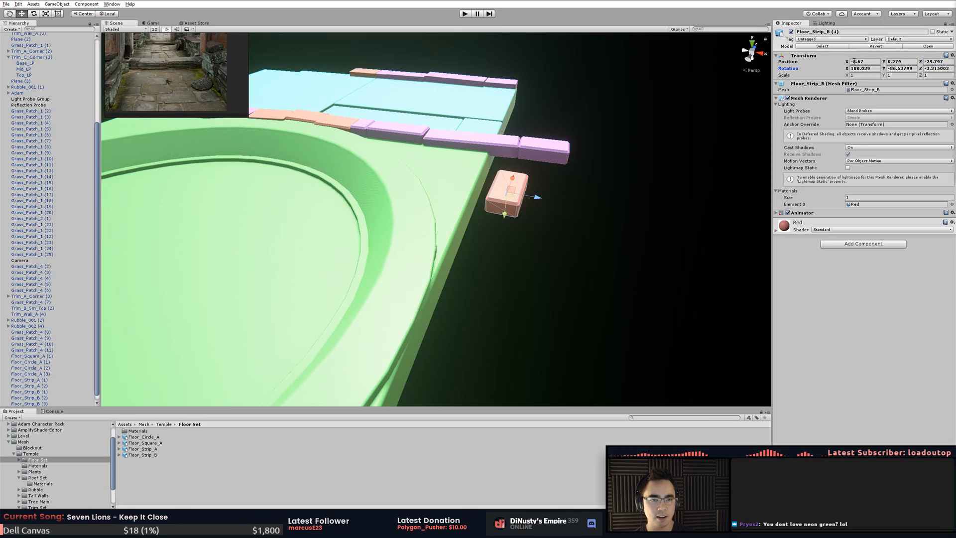
- Try to revert the duplicated block's rotation to its prefab value, and undo it
right_click(793, 72)
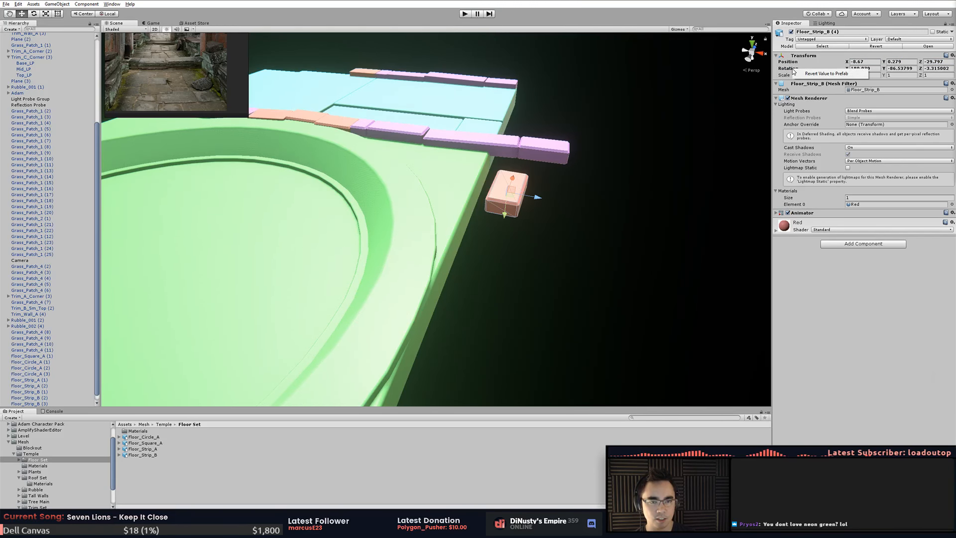
click(801, 74)
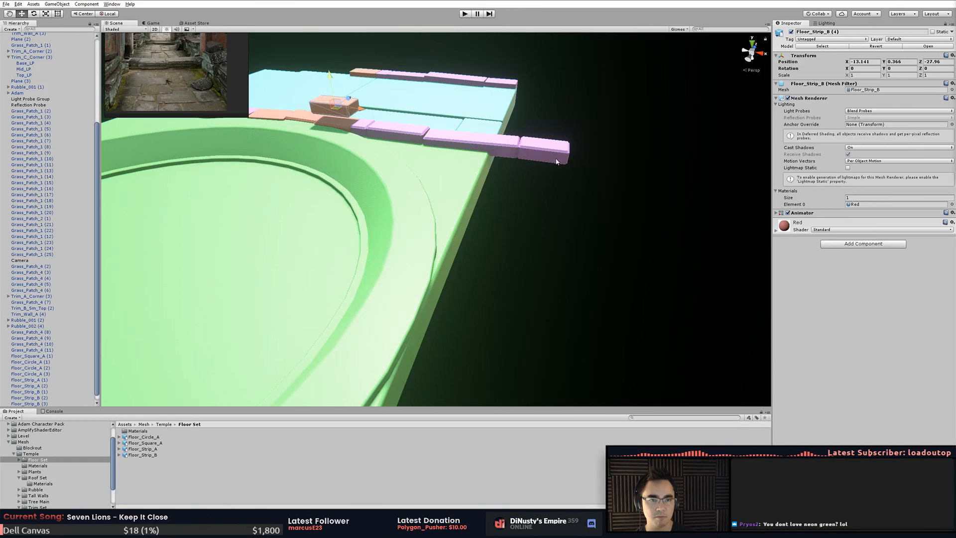
key(ctrl+z)
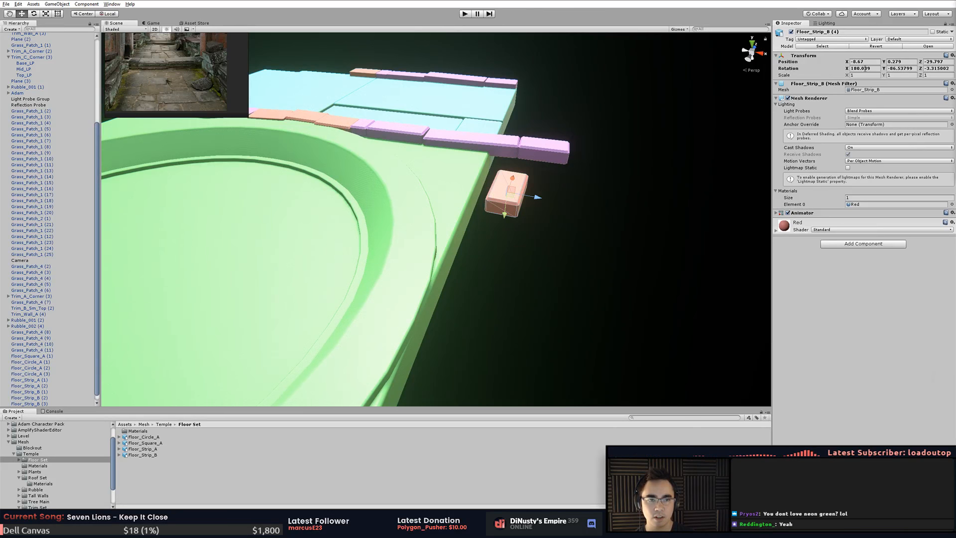
- Set the duplicated Floor_Strip_B block's rotation to 0 on X, Y and Z
text(0)
key(Tab)
text(0)
key(Tab)
text(0)
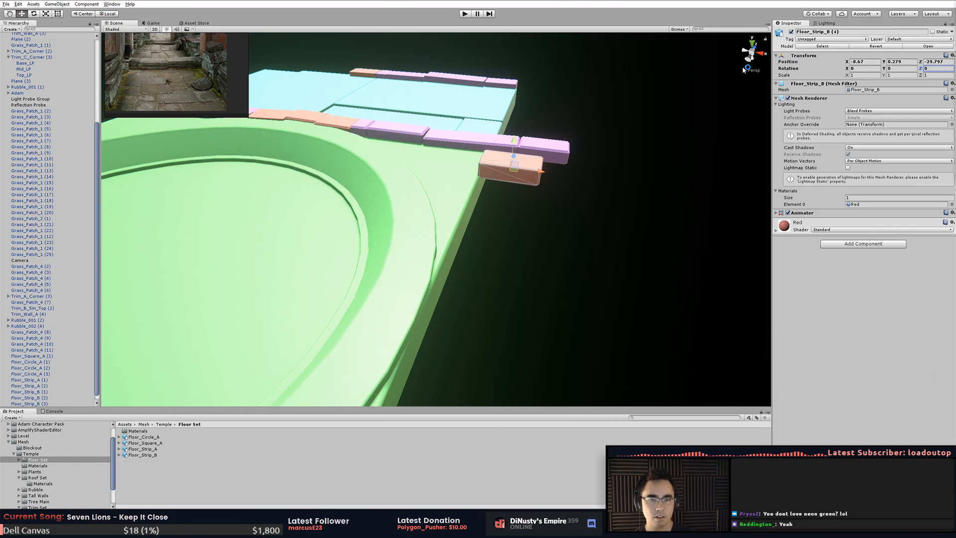
- Try the prefab revert on the zeroed block's rotation once more, and undo it
alt+drag(615, 150, 622, 193)
right_click(786, 68)
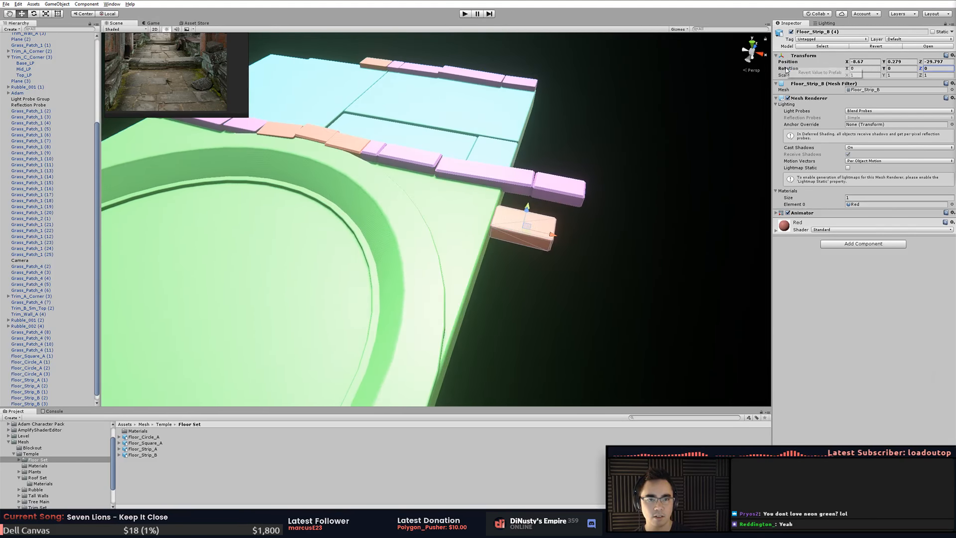
click(799, 73)
key(ctrl+z)
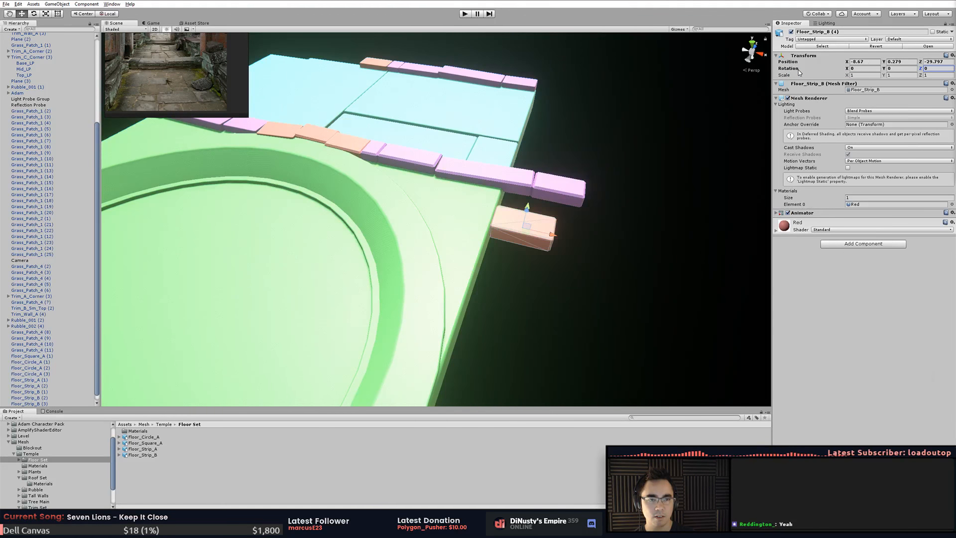
- Try restoring the block's whole transform through the Transform component's own options, and undo it
alt+drag(599, 204, 531, 200)
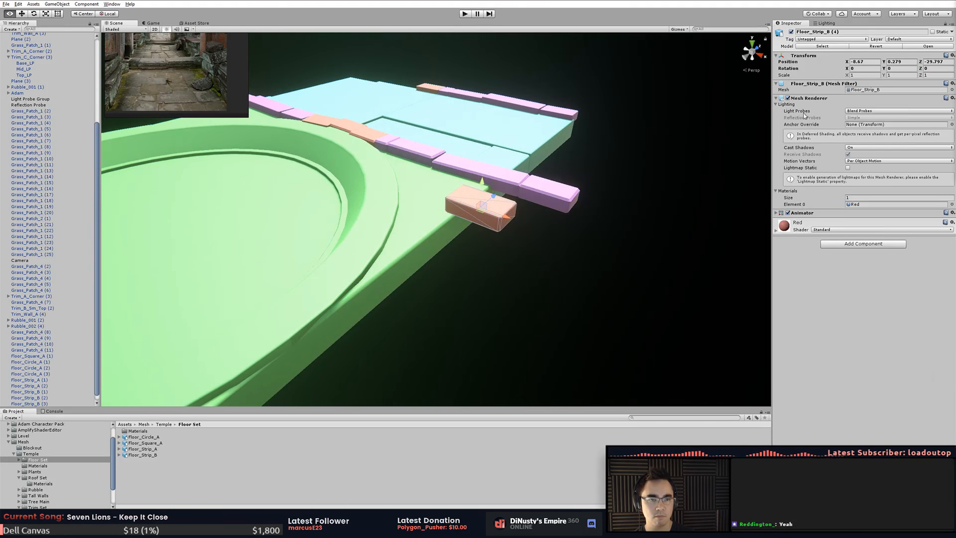
alt+drag(635, 143, 556, 226)
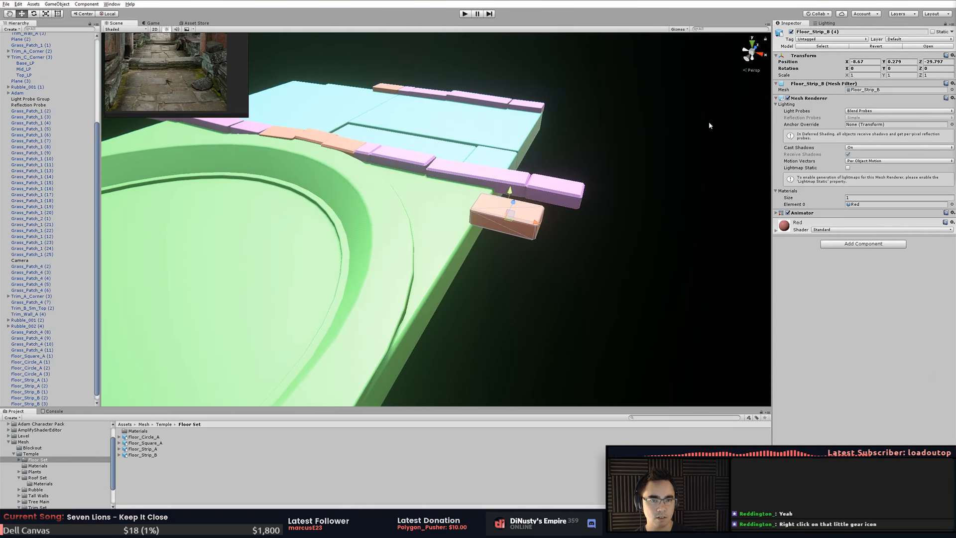
alt+drag(700, 243, 673, 233)
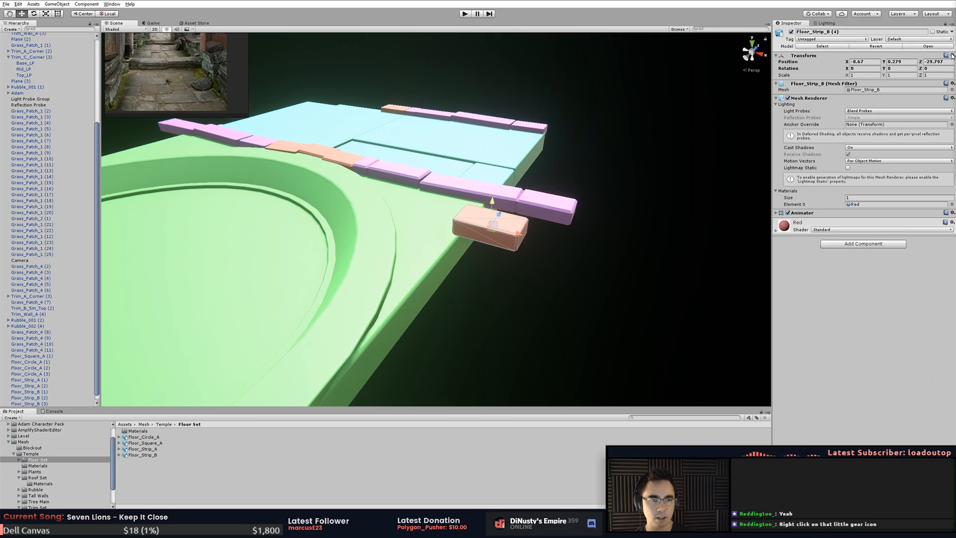
right_click(952, 55)
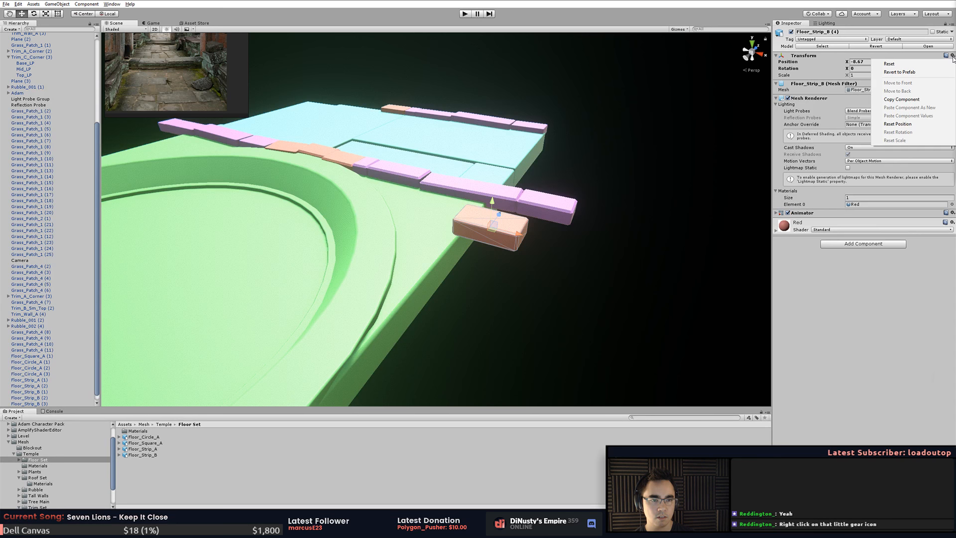
click(912, 69)
alt+drag(612, 182, 500, 176)
key(ctrl+z)
alt+drag(576, 181, 647, 195)
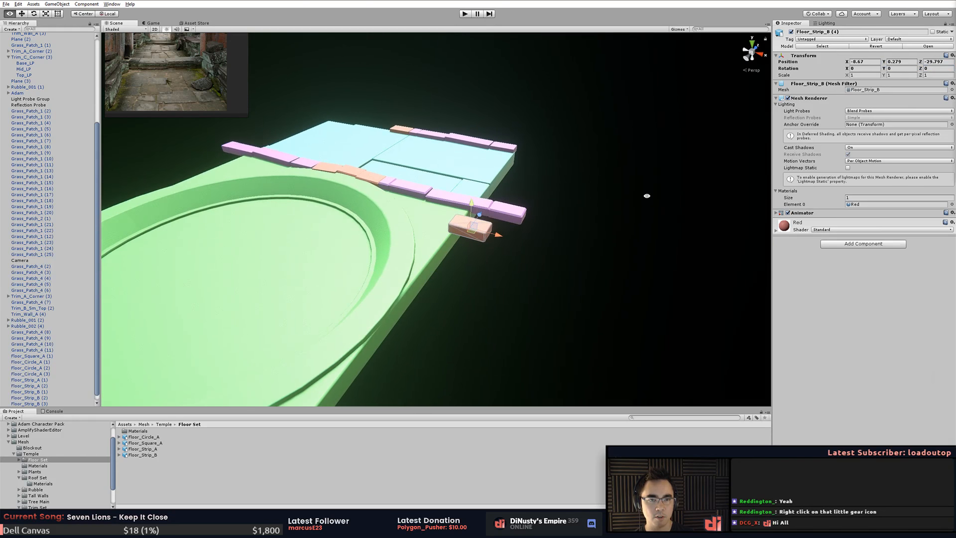
- Retry reverting only the block's rotation to the prefab value, undo it, and deselect the block
right_click(794, 70)
click(791, 69)
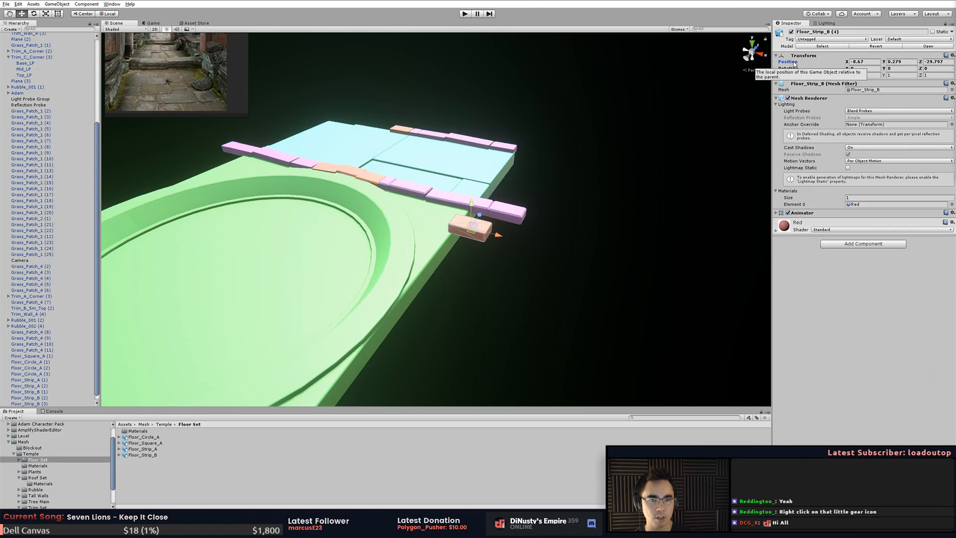
click(791, 62)
right_click(792, 69)
click(804, 74)
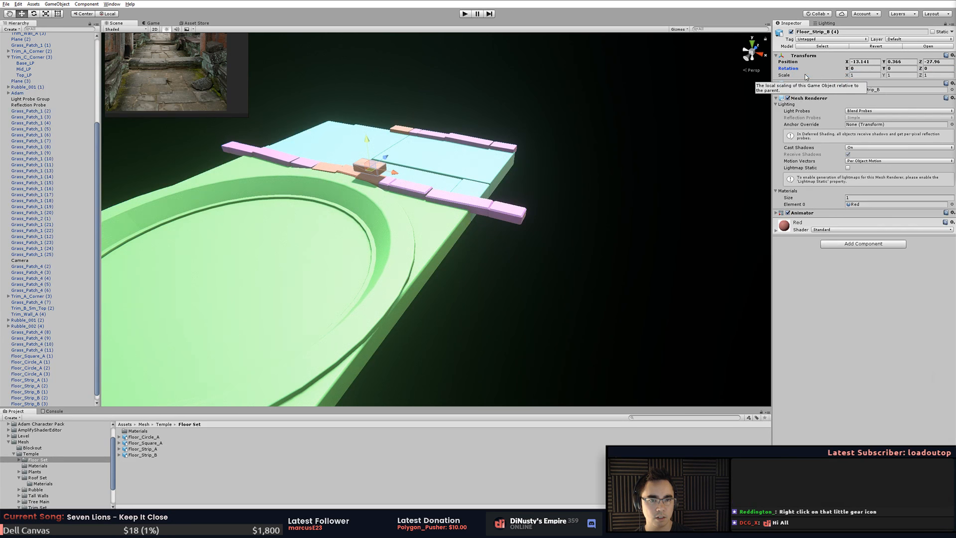
key(ctrl+z)
click(872, 67)
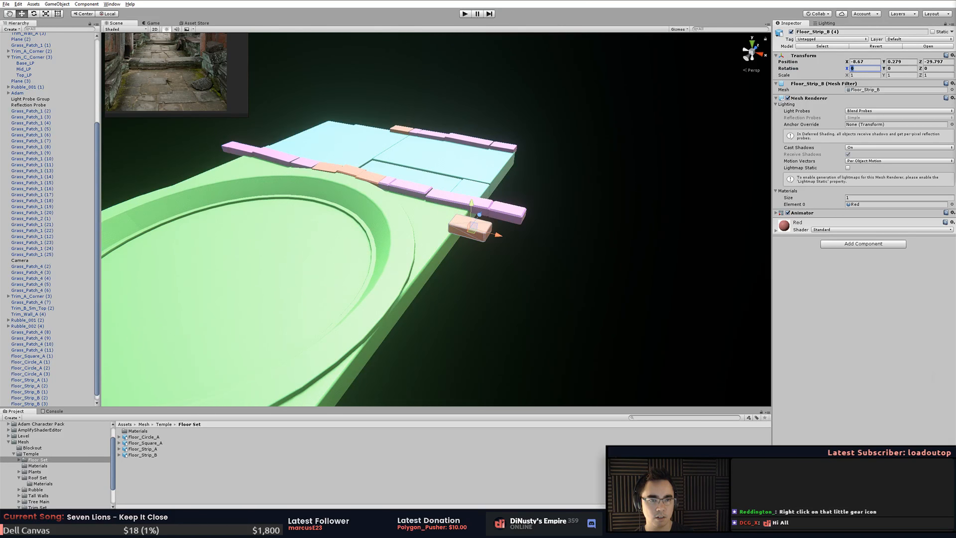
click(699, 151)
- Rotate the duplicated Floor_Strip_B block to -90 degrees on Y and bring it up beside the end of the strip row
click(471, 231)
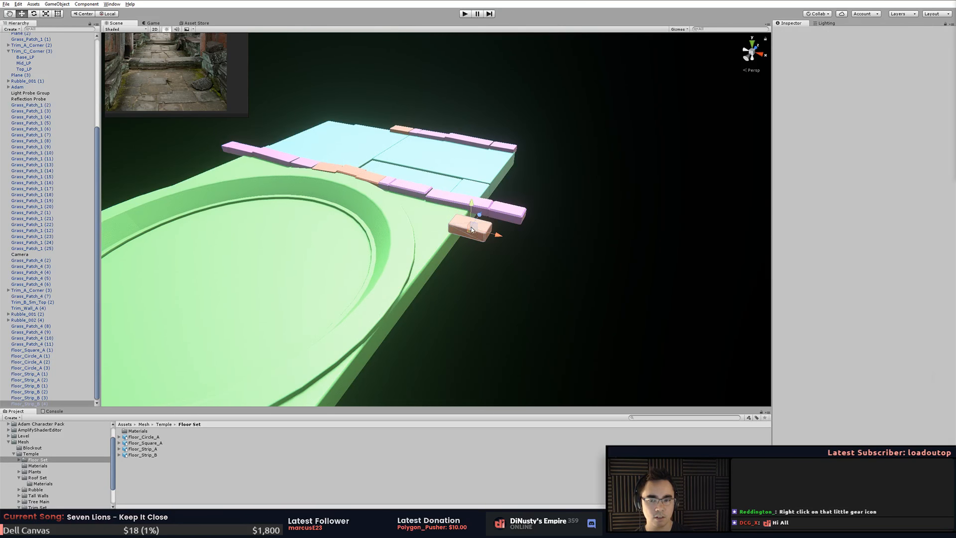
alt+drag(471, 231, 538, 222)
middle_drag(537, 222, 574, 254)
alt+drag(574, 254, 540, 226)
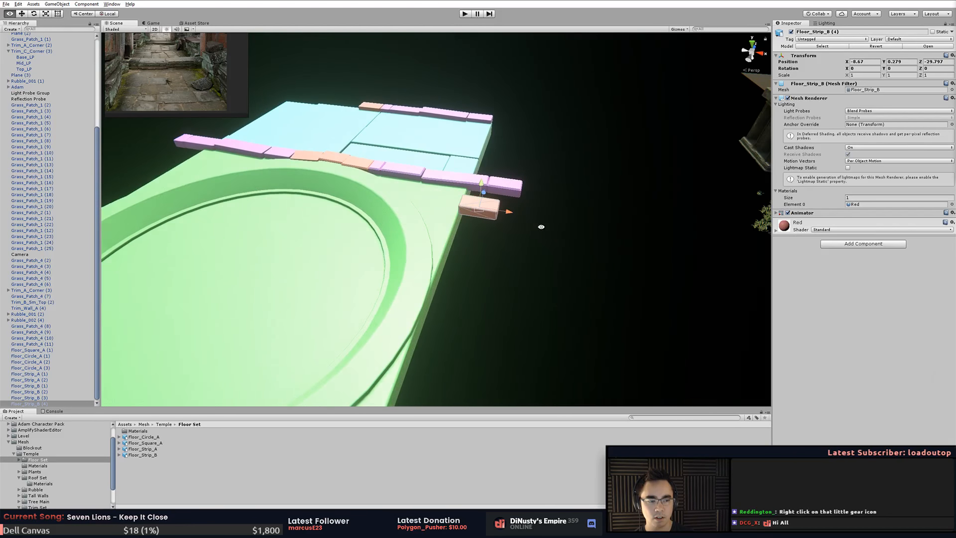
alt+right_drag(540, 226, 584, 252)
alt+middle_drag(584, 252, 538, 277)
alt+right_drag(538, 278, 580, 285)
alt+drag(580, 285, 521, 216)
alt+drag(512, 183, 618, 259)
key(e)
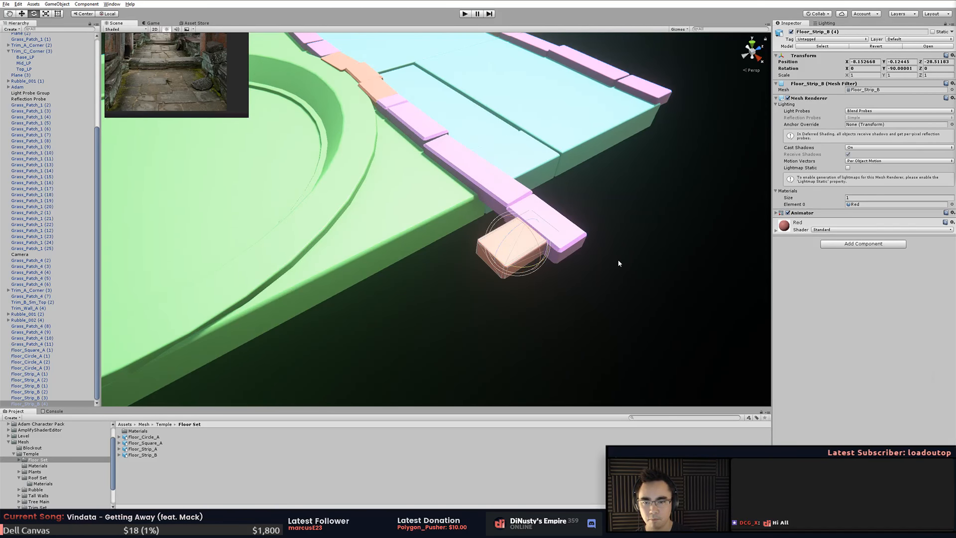
- Move the turned block onto the green floor's outer edge so it butts against the strip row, and deselect it
alt+right_drag(617, 259, 484, 255)
key(w)
drag(476, 246, 446, 224)
click(506, 270)
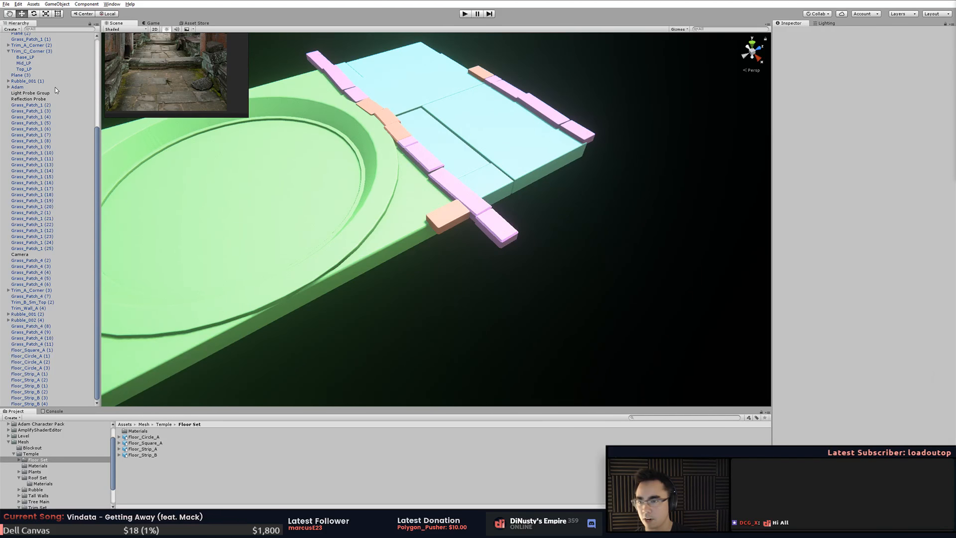
- Lower the intensity of the Directional Light in the Lighting group to darken the blockout pieces
drag(98, 143, 98, 56)
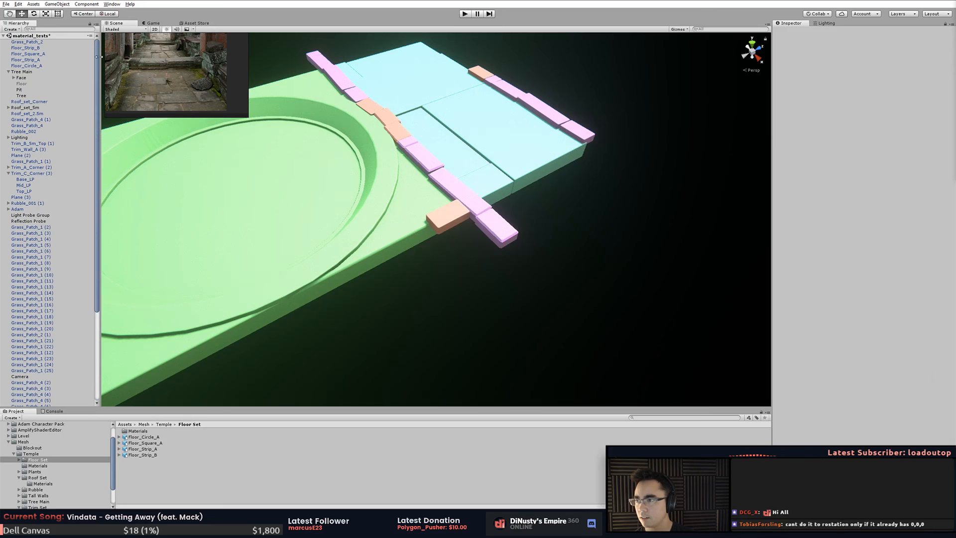
click(20, 137)
key(Right)
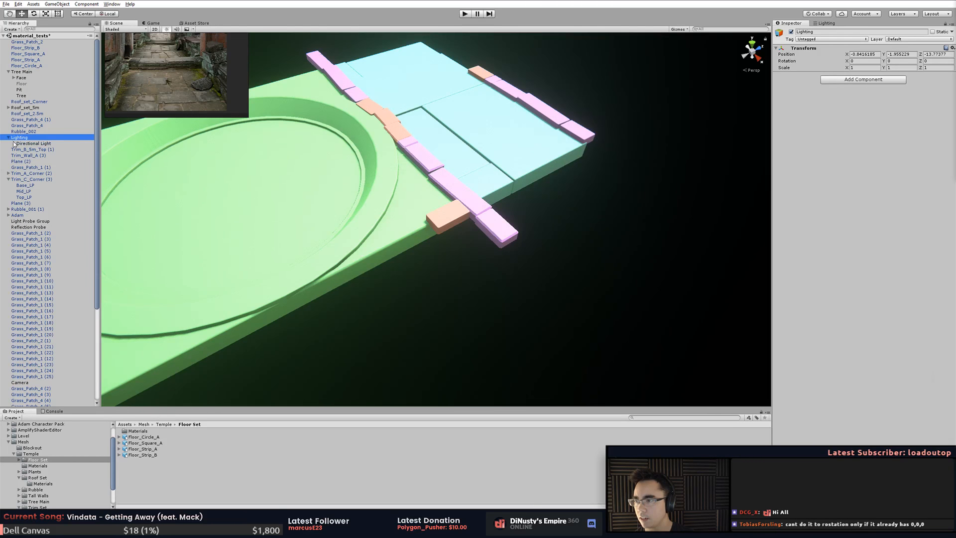
click(33, 144)
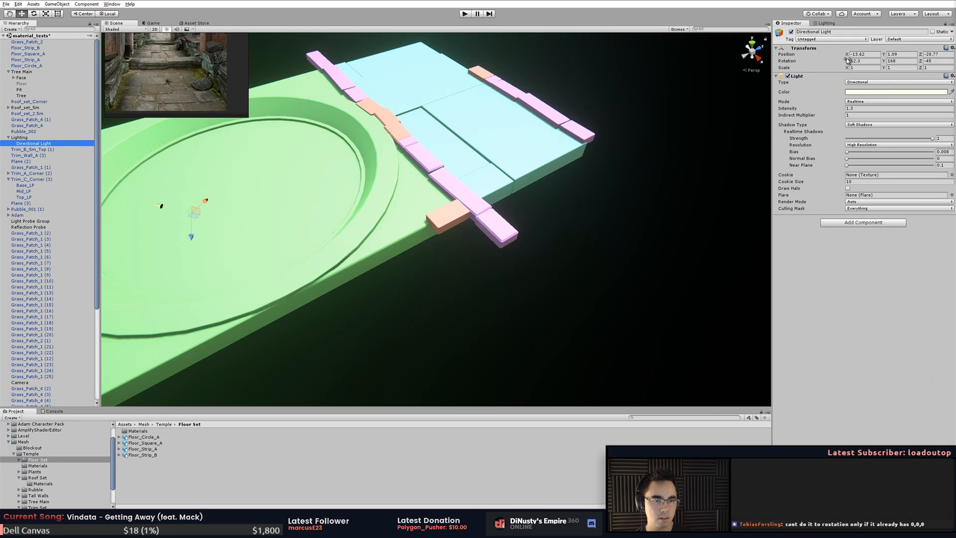
click(865, 109)
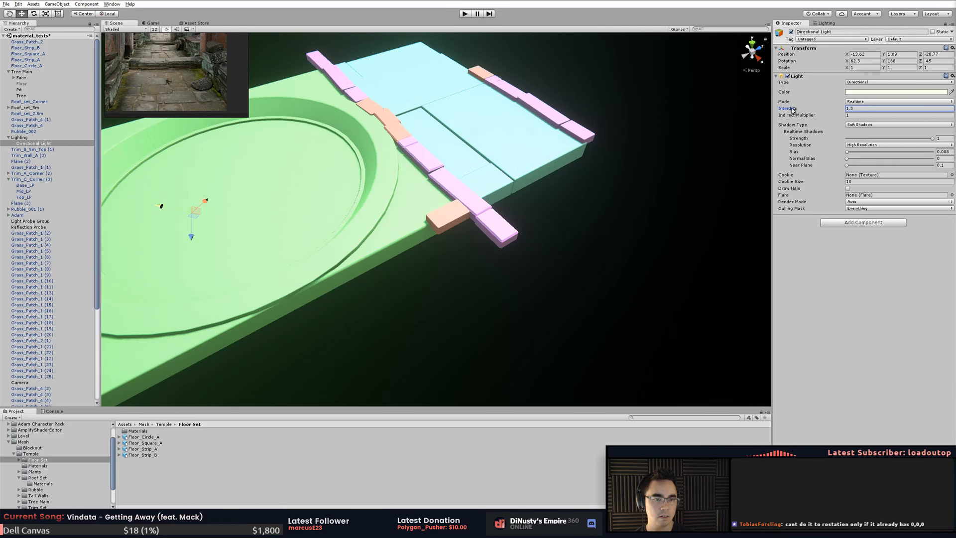
drag(793, 111, 778, 110)
click(580, 184)
- Inspect the assembled floor pieces around the circular pit from several angles to judge the square slab layout
alt+drag(580, 184, 554, 221)
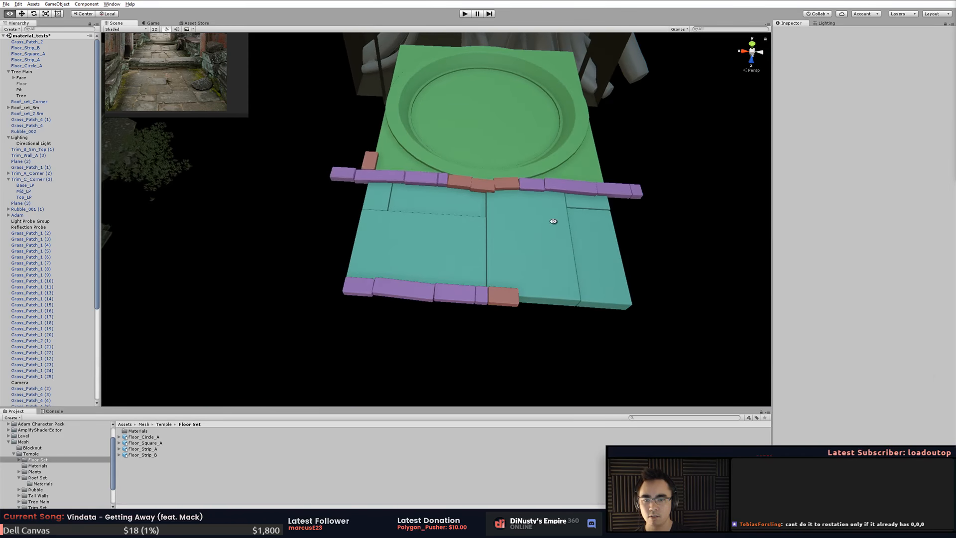
click(477, 229)
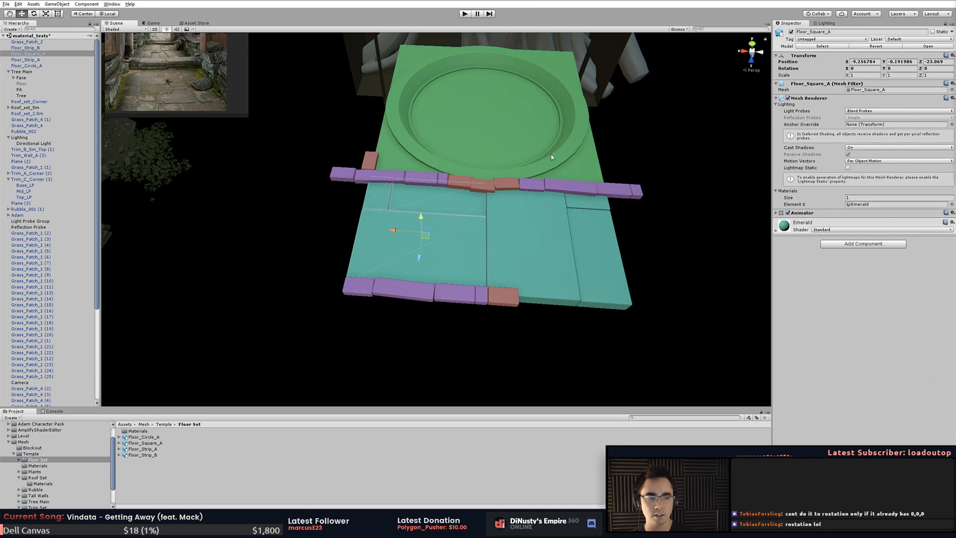
alt+drag(677, 158, 645, 151)
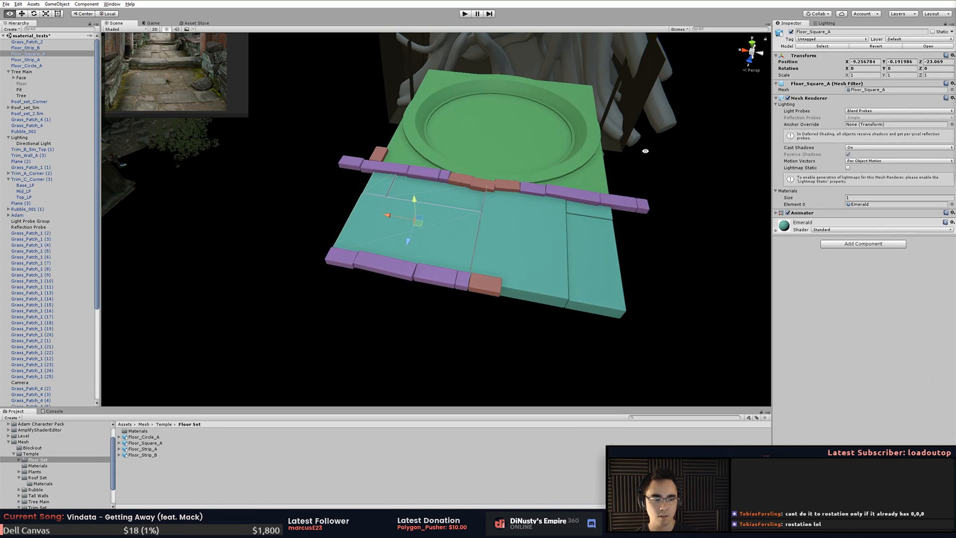
alt+drag(632, 187, 616, 225)
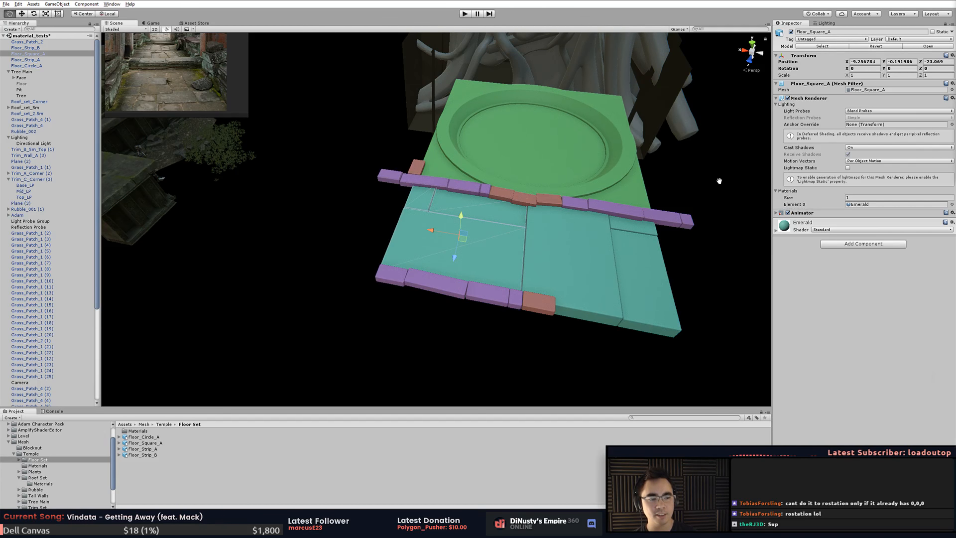
alt+drag(699, 212, 583, 253)
click(661, 289)
click(578, 248)
click(583, 226)
- Switch to Modo, show the other floor pieces alongside the quarter-circle piece, and select Floor_Square_A
key(alt+Tab)
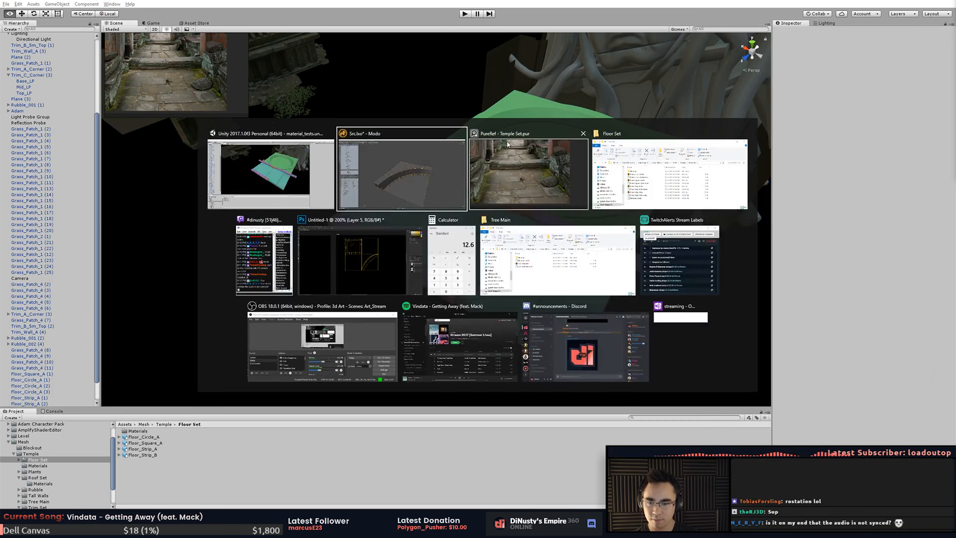
click(394, 186)
alt+drag(593, 169, 402, 201)
scroll(402, 201, down, 3)
scroll(401, 201, down, 5)
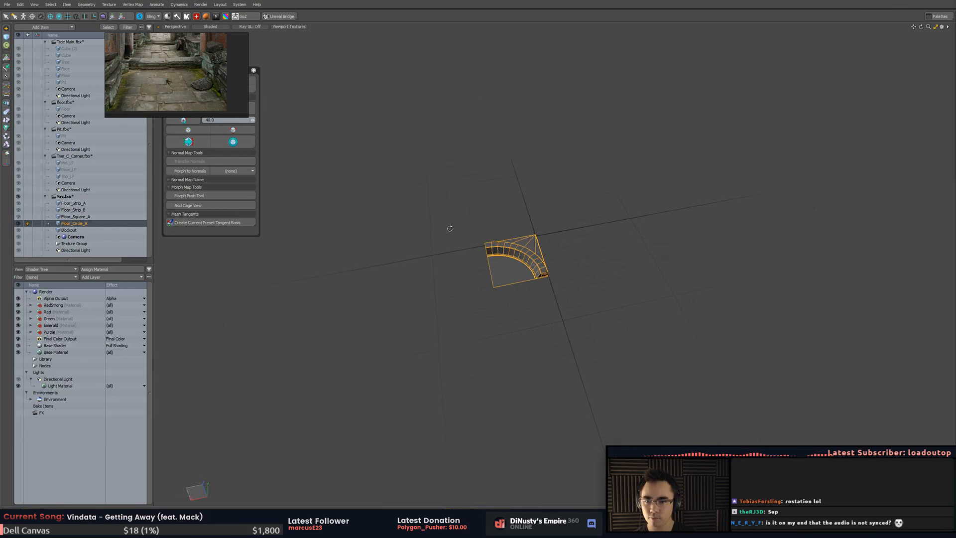
alt+drag(450, 229, 531, 210)
click(531, 210)
click(88, 211)
click(512, 229)
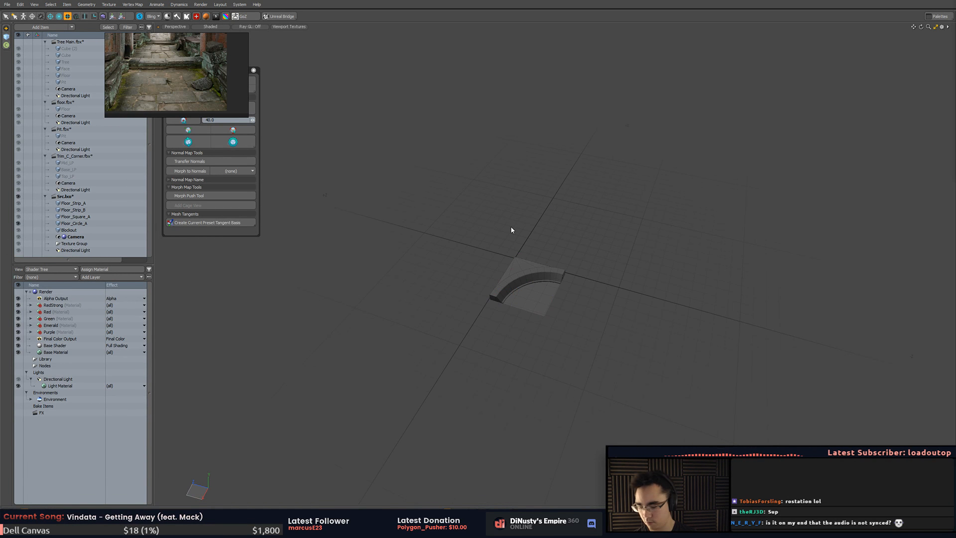
key(u)
click(525, 269)
mouse_move(525, 271)
alt+shift+mouse_down()
mouse_move(552, 258)
mouse_move(498, 244)
alt+shift+mouse_up()
scroll(551, 257, up, 3)
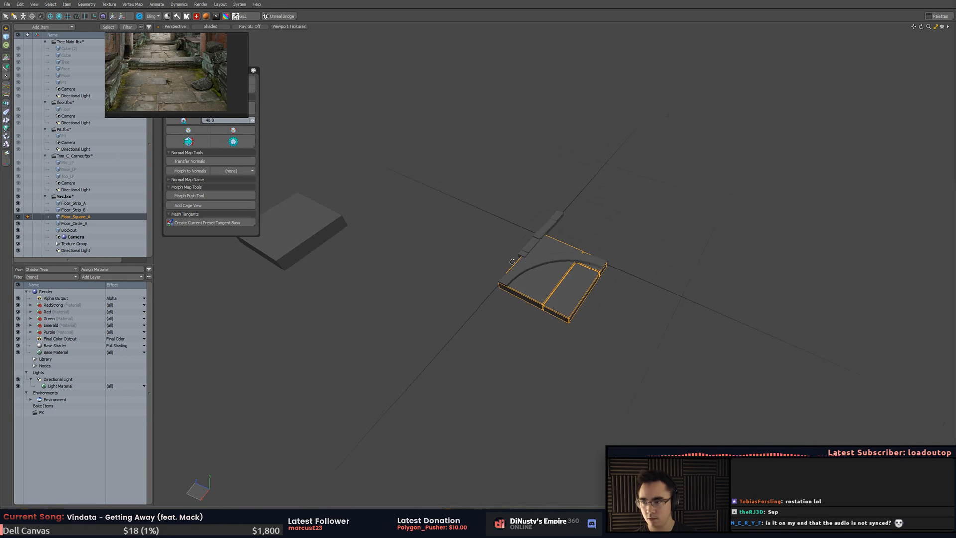
- Duplicate the Floor_Square_A mesh and rename the copy Floor_Square_B
key(3)
mouse_move(564, 173)
right_down()
mouse_move(488, 337)
mouse_move(697, 205)
right_up()
click(698, 205)
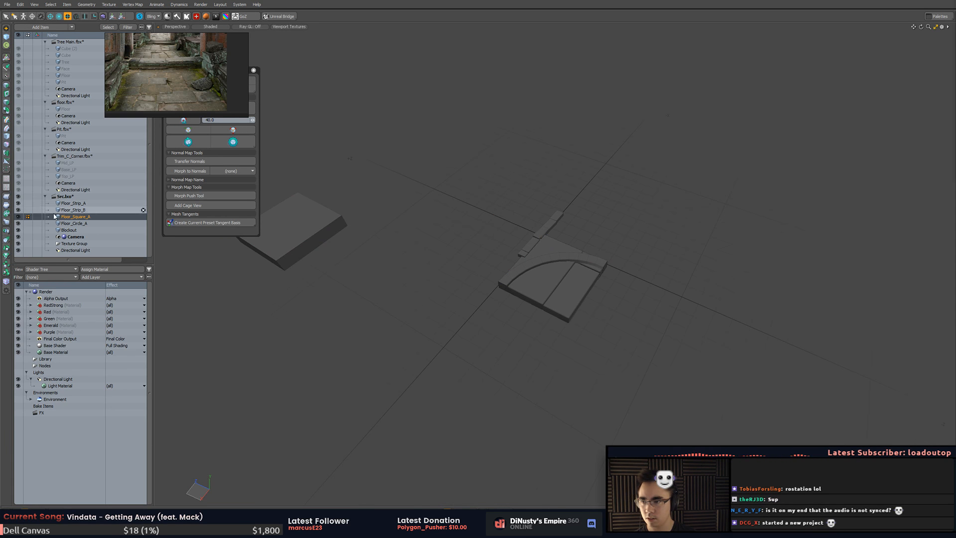
key(ctrl+d)
click(524, 254)
key(5)
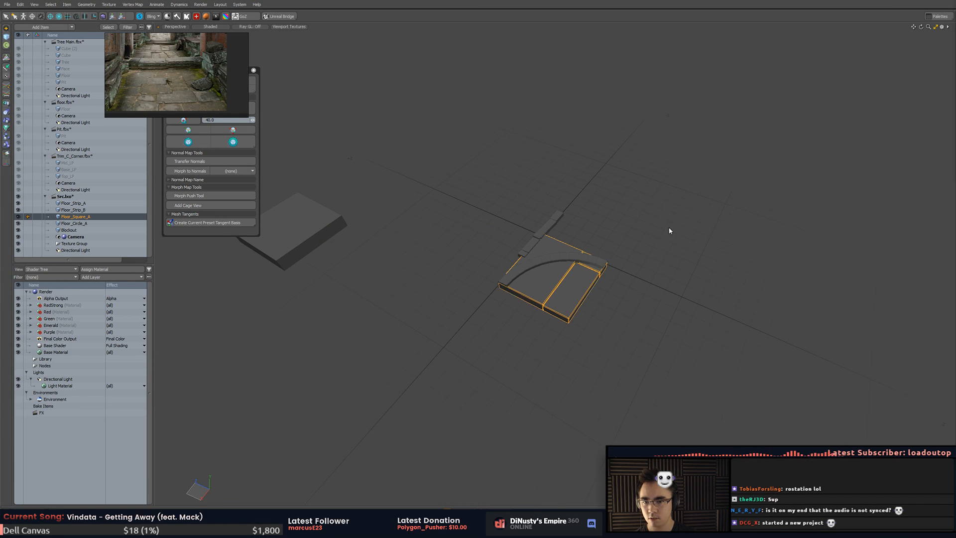
key(ctrl+d)
double_click(77, 223)
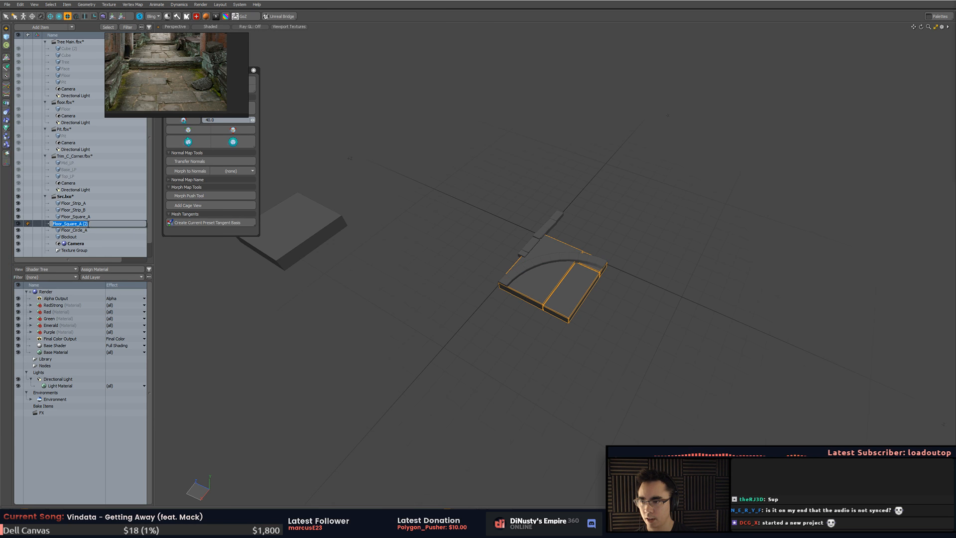
text(Floor_Square_B)
key(Return)
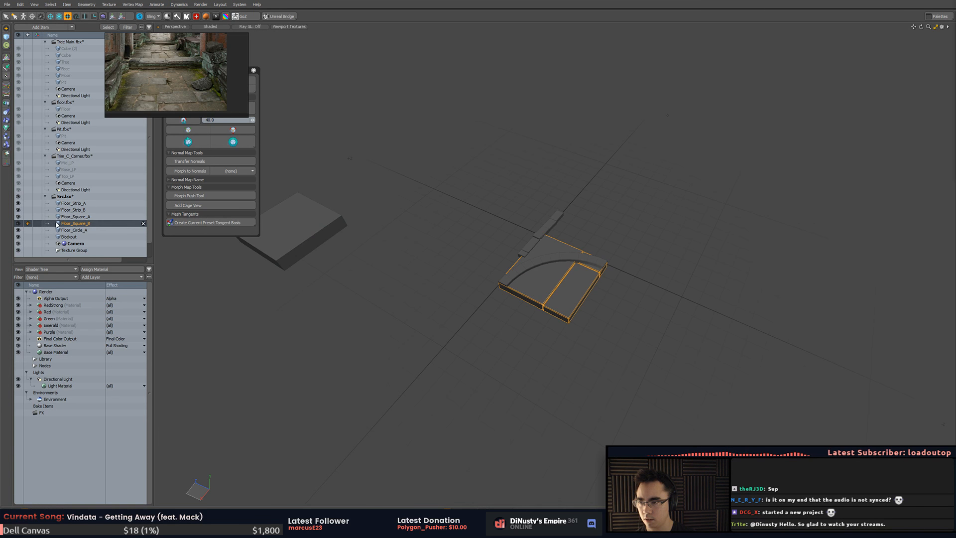
- Show only Floor_Square_B in the viewport and select its small corner slab
key(shift+a)
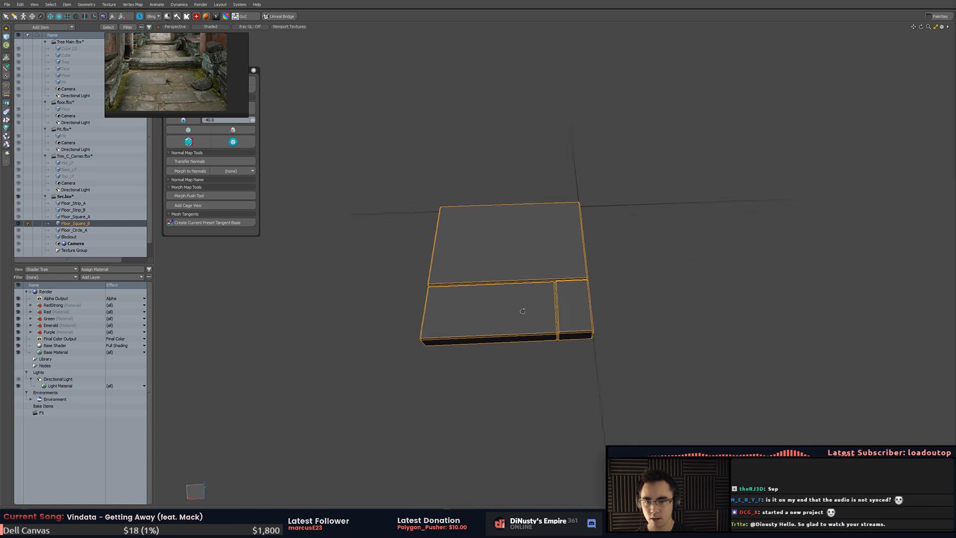
key(3)
double_click(536, 239)
alt+drag(537, 269, 536, 333)
double_click(470, 306)
double_click(478, 343)
- Enlarge the stone floor reference image and move it to the opposite side of the viewport, clear of the tool palette
key(alt+Tab)
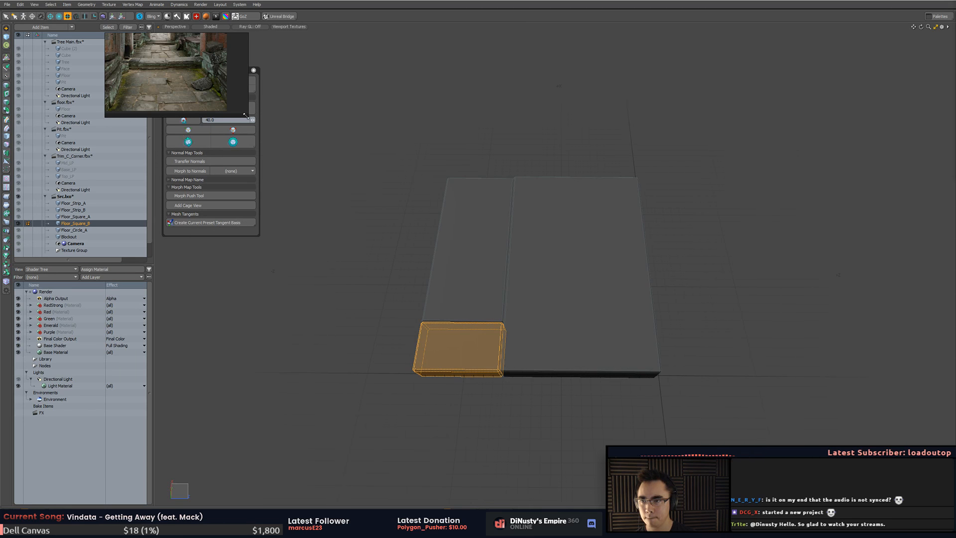
drag(246, 115, 352, 162)
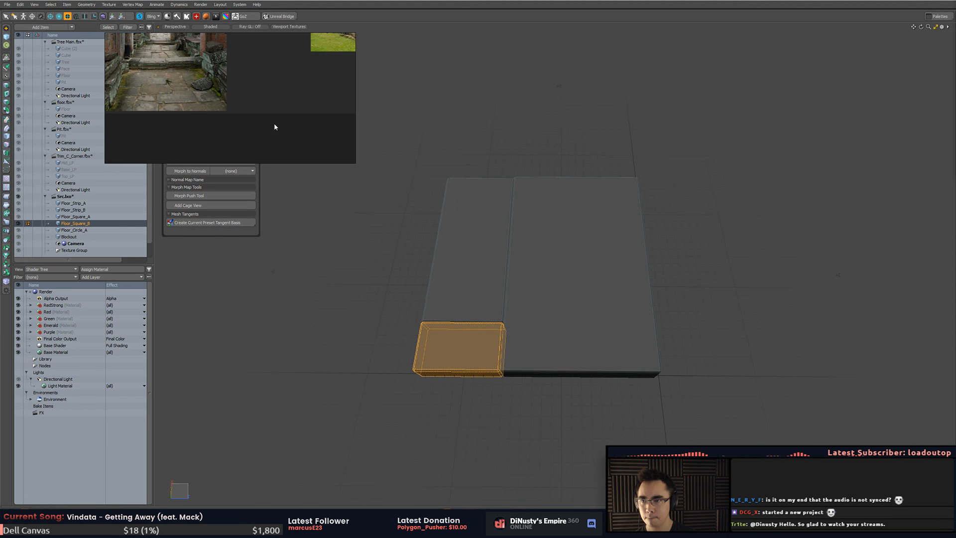
drag(274, 127, 842, 100)
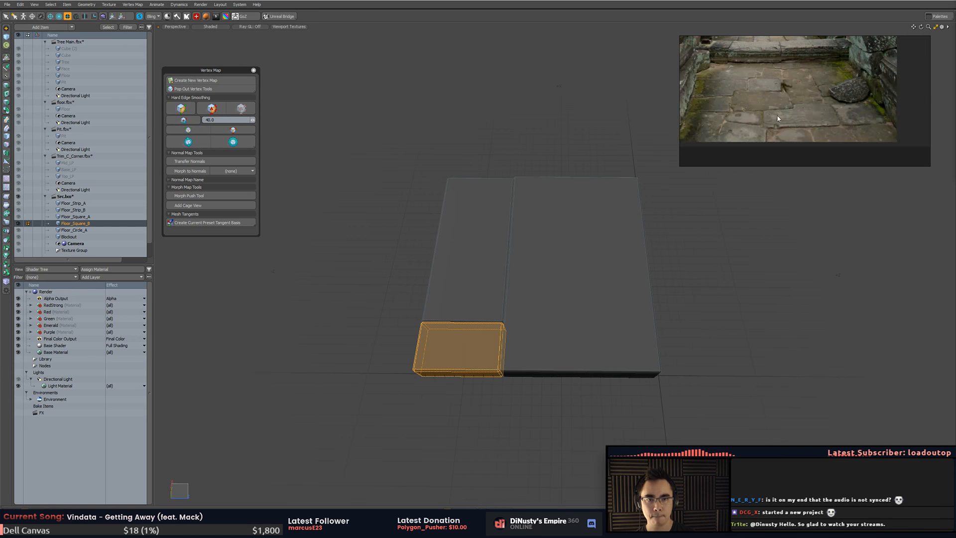
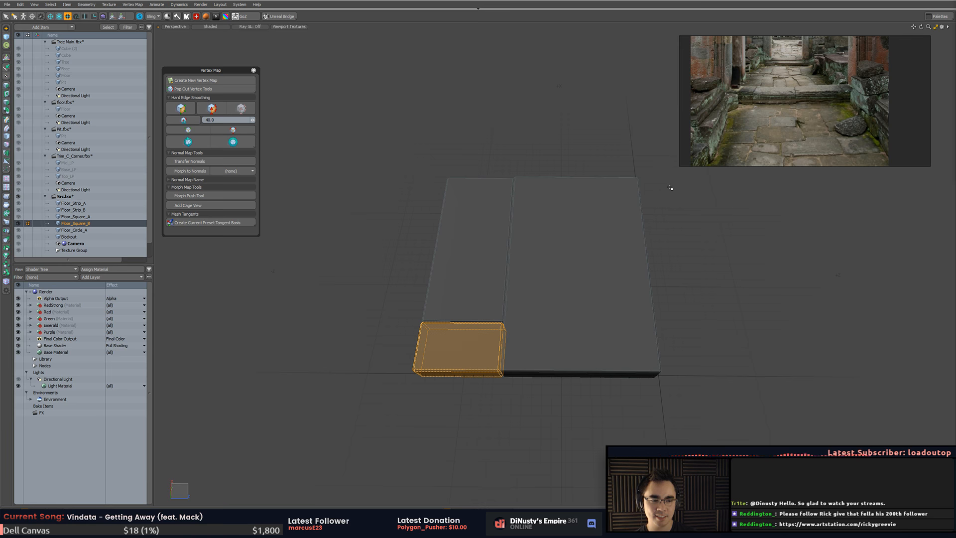
- Copy the small corner slab and place the copy next to the original along the same outer edge
alt+drag(646, 168, 662, 246)
alt+shift+drag(662, 246, 597, 224)
alt+drag(504, 331, 532, 316)
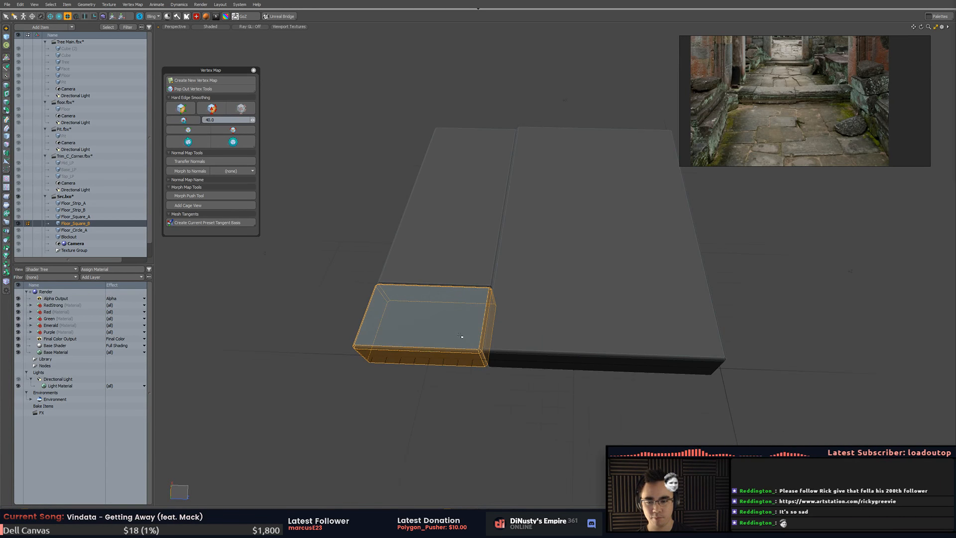
key(w)
drag(456, 314, 580, 302)
- Shorten the large slab by pulling its near-end vertices back toward the far edge of the square
click(589, 265)
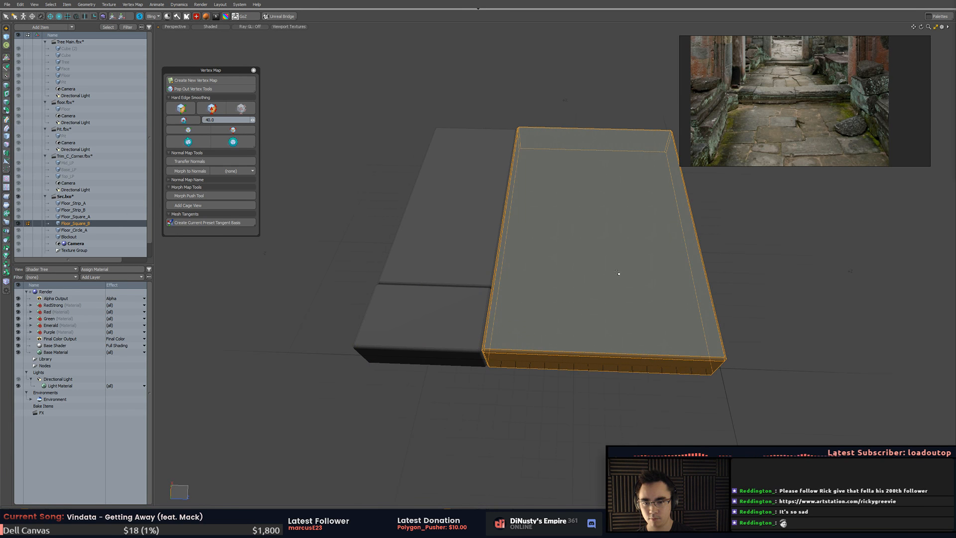
key(alt+1)
mouse_move(455, 227)
ctrl+right_down()
mouse_move(409, 198)
mouse_move(747, 235)
ctrl+right_up()
key(w)
drag(607, 334, 597, 194)
- Copy the long narrow slab and move the copy beside the original, into the gap left by the large slab
click(474, 188)
key(w)
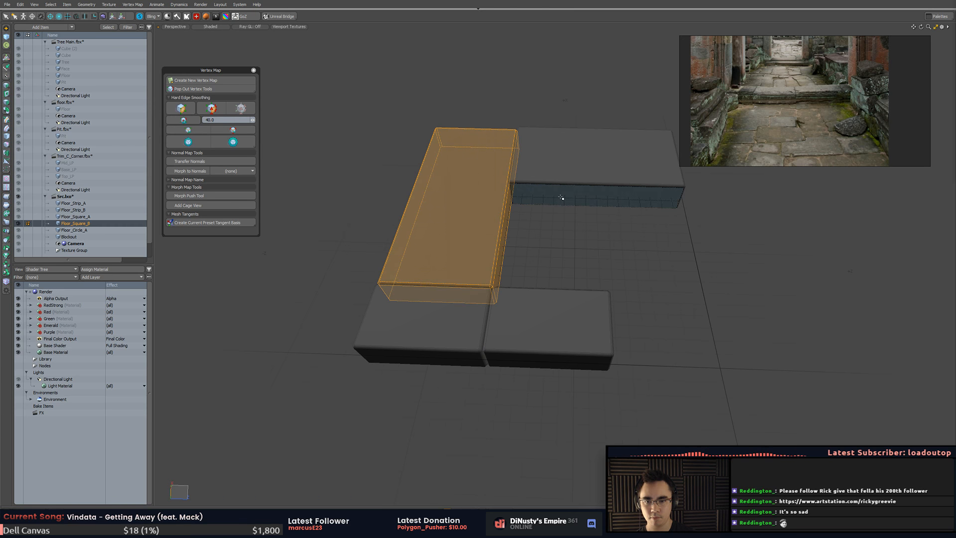
drag(479, 212, 561, 200)
- Trim the copied long slab by moving its end vertices back so it stops against the shortened large slab
key(q)
key(alt+1)
ctrl+middle_drag(505, 86, 571, 149)
ctrl+middle_drag(499, 198, 522, 278)
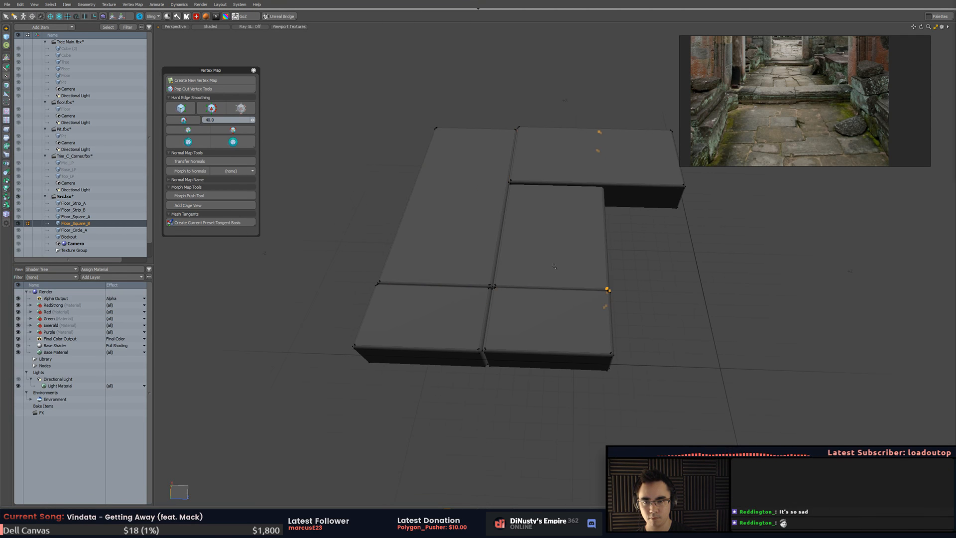
drag(626, 208, 687, 199)
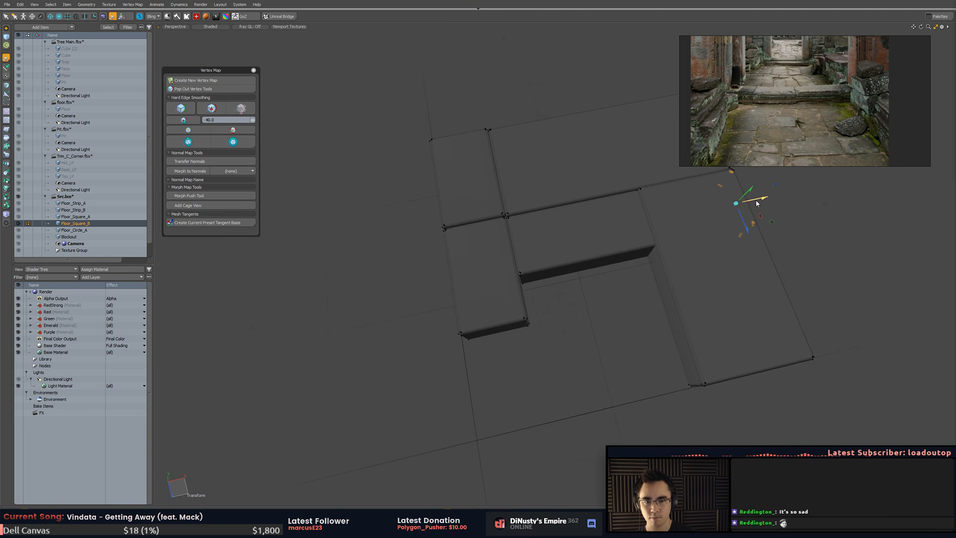
alt+drag(664, 219, 600, 193)
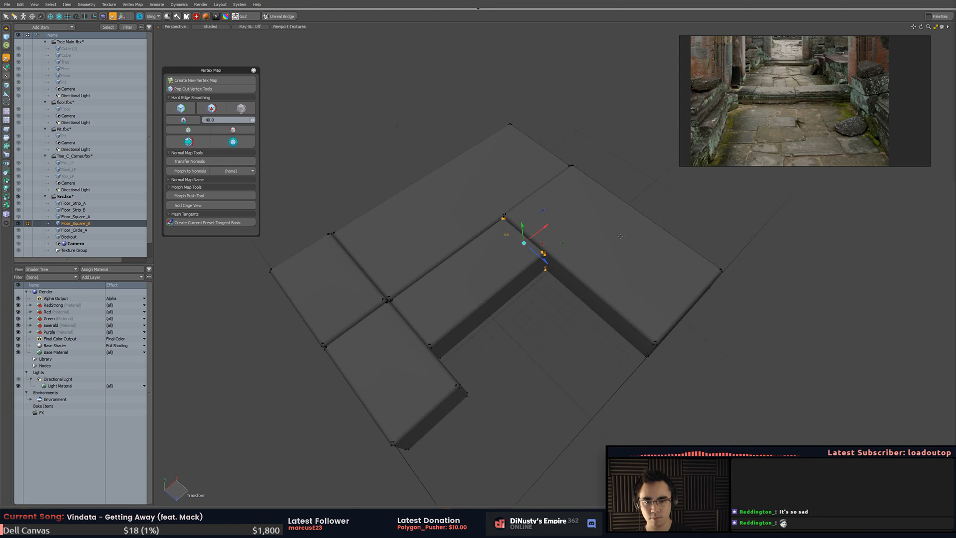
key(y)
mouse_move(668, 212)
alt+mouse_down()
mouse_move(717, 273)
mouse_move(658, 250)
mouse_move(611, 254)
mouse_move(605, 265)
mouse_move(619, 260)
alt+mouse_up()
- Copy the shortened large slab toward its outer end and adjust the copy's inner-edge vertices to make a small end slab
key(q)
key(3)
double_click(585, 240)
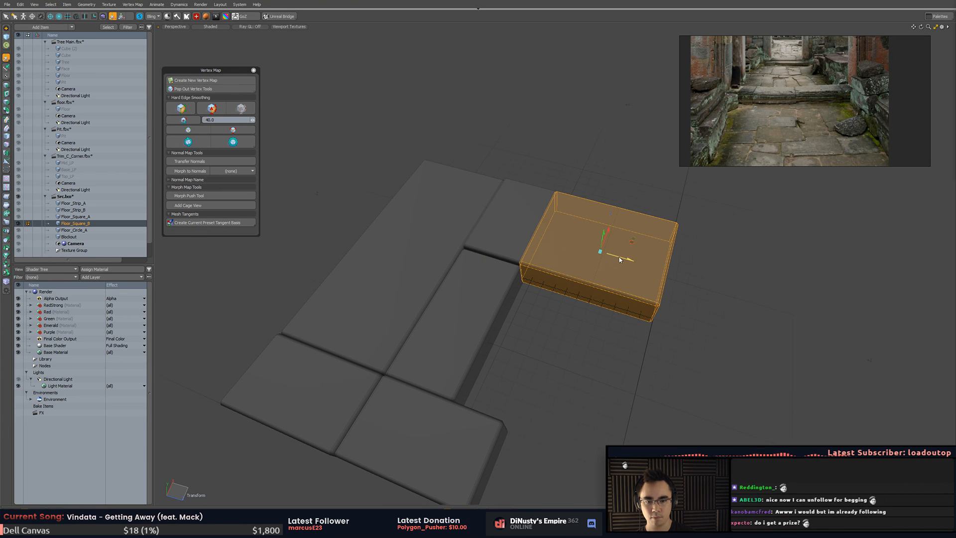
key(q)
key(1)
mouse_move(638, 199)
middle_down()
mouse_move(606, 282)
mouse_move(607, 259)
middle_up()
key(y)
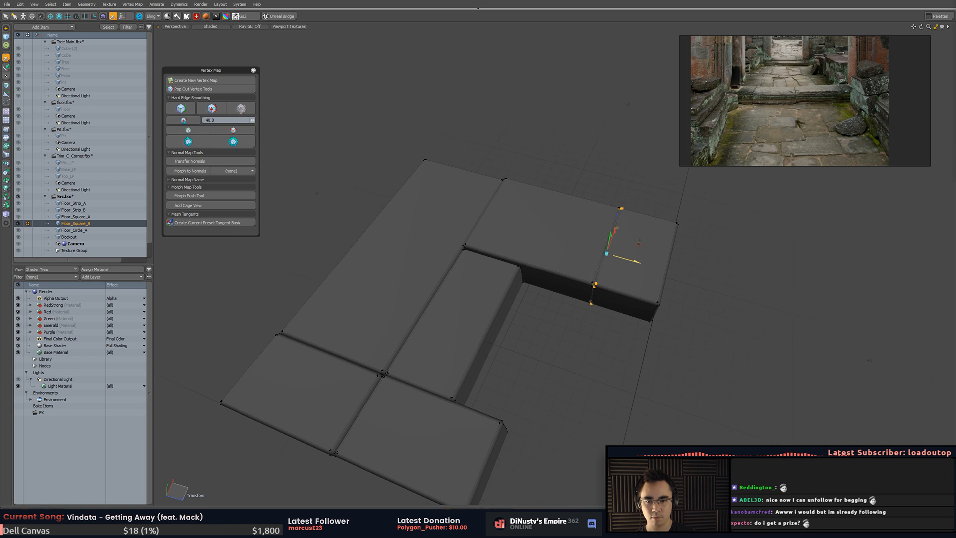
- Extend the small end slab into the open gap by moving the vertices of its inward-facing side
key(q)
key(3)
double_click(634, 269)
key(alt+1)
ctrl+middle_drag(580, 214, 597, 239)
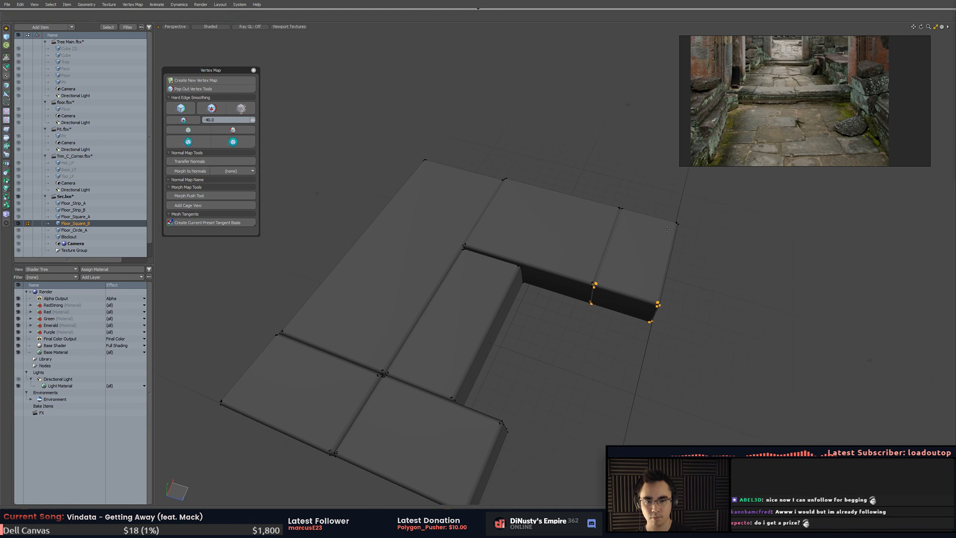
key(y)
mouse_move(595, 281)
alt+mouse_down()
mouse_move(520, 320)
mouse_move(521, 341)
mouse_move(505, 352)
mouse_move(515, 333)
mouse_move(615, 330)
alt+mouse_up()
key(q)
key(q)
- Copy the middle slab, rotate the copy 90 degrees and move it into the open gap
key(3)
double_click(536, 315)
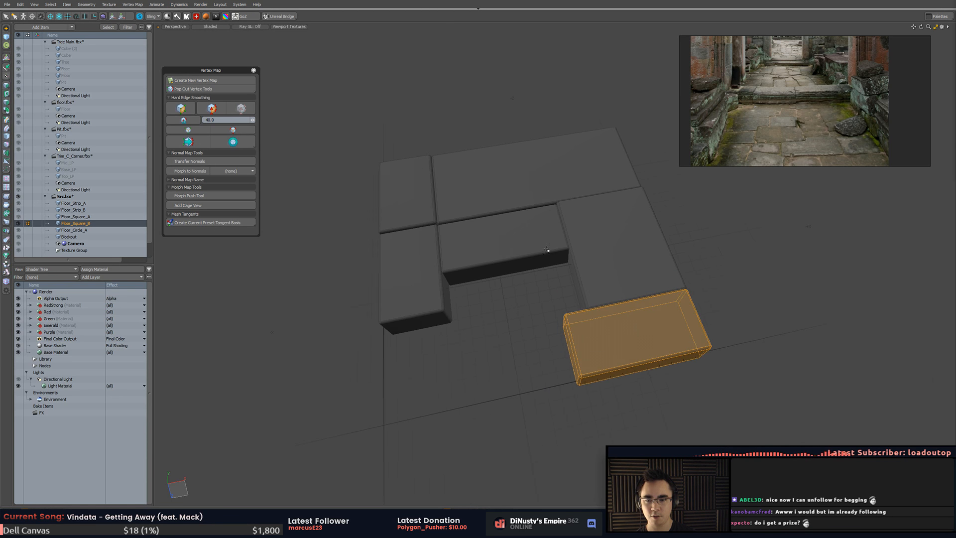
double_click(517, 237)
key(e)
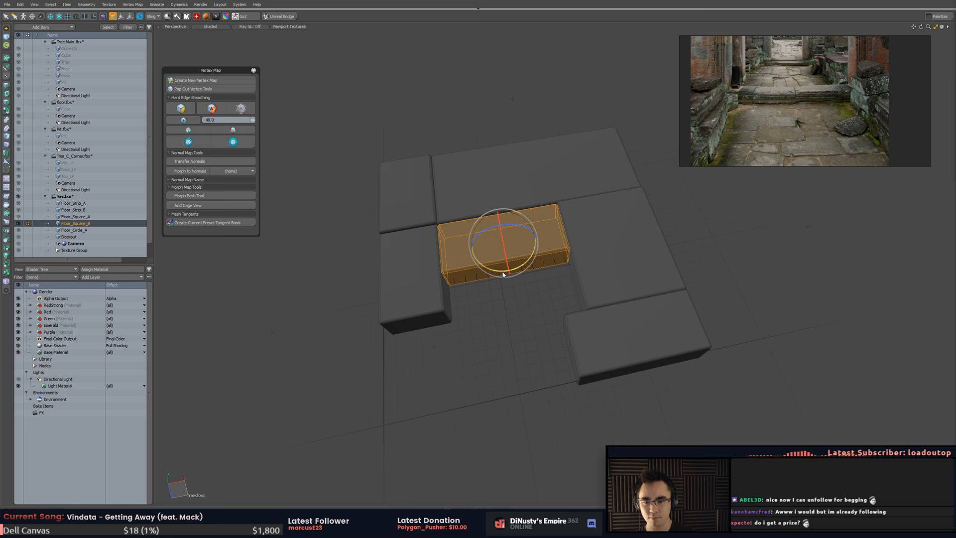
drag(502, 274, 491, 315)
key(w)
key(q)
double_click(491, 251)
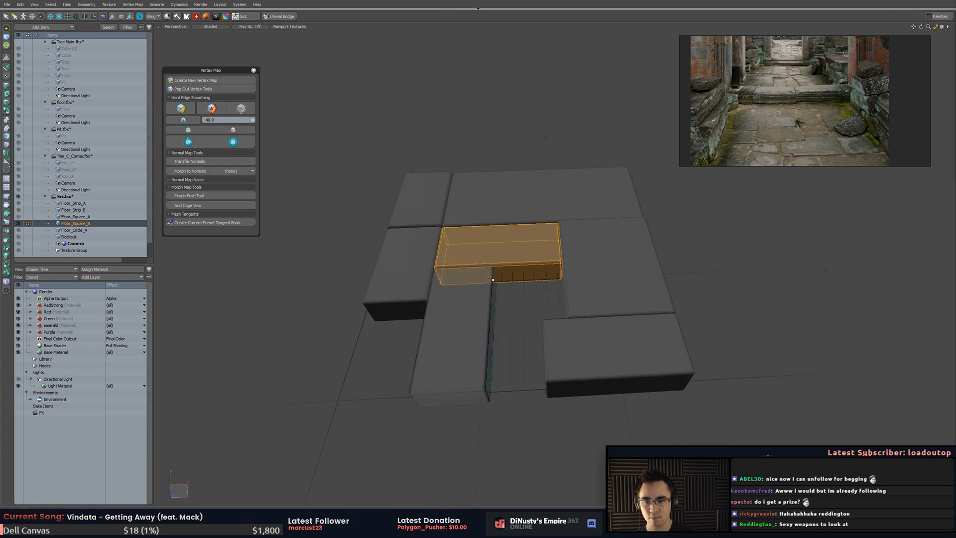
- Position the rotated slab in the gap and adjust its side vertices to fit against the neighbouring corner slabs
double_click(473, 299)
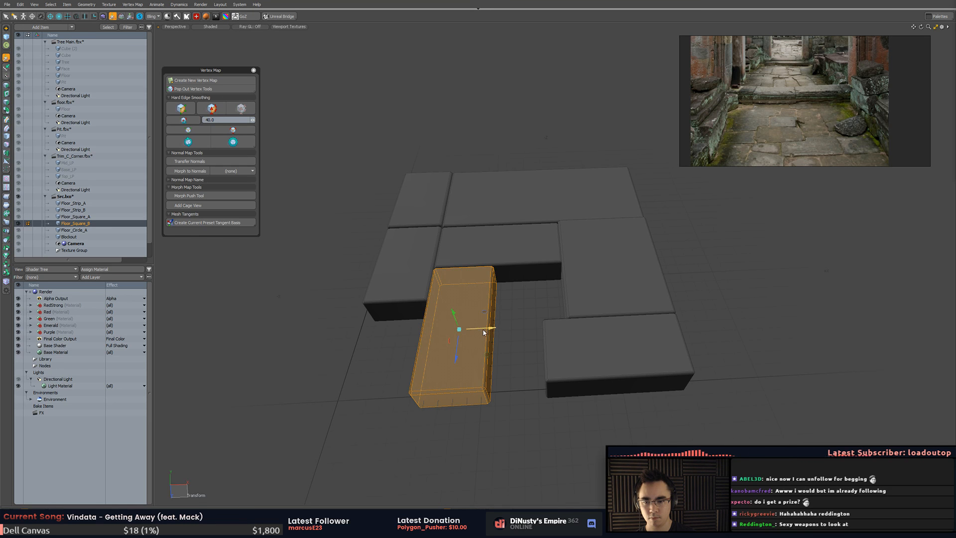
drag(483, 332, 597, 304)
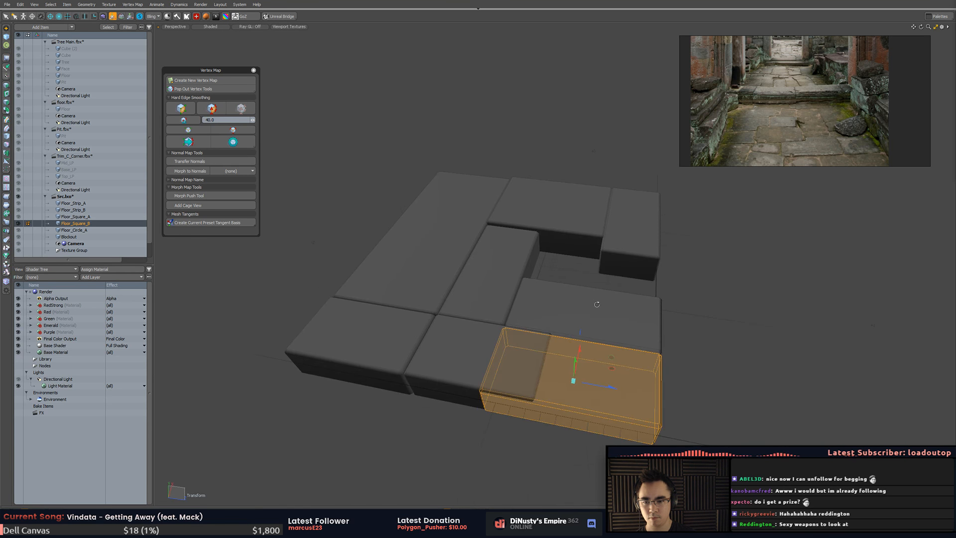
key(1)
drag(522, 370, 501, 366)
key(3)
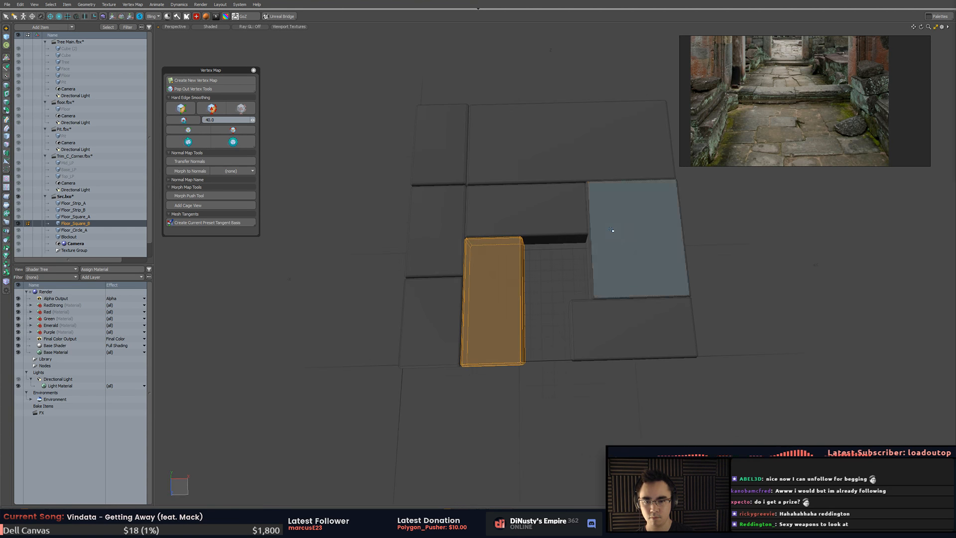
- Try to shorten the full-length slab along the far edge by moving the vertices of its outer end inward
double_click(615, 231)
mouse_move(633, 262)
alt+shift+mouse_down()
mouse_move(608, 289)
mouse_move(588, 286)
alt+shift+mouse_up()
key(alt+1)
key(3)
double_click(591, 175)
key(alt+1)
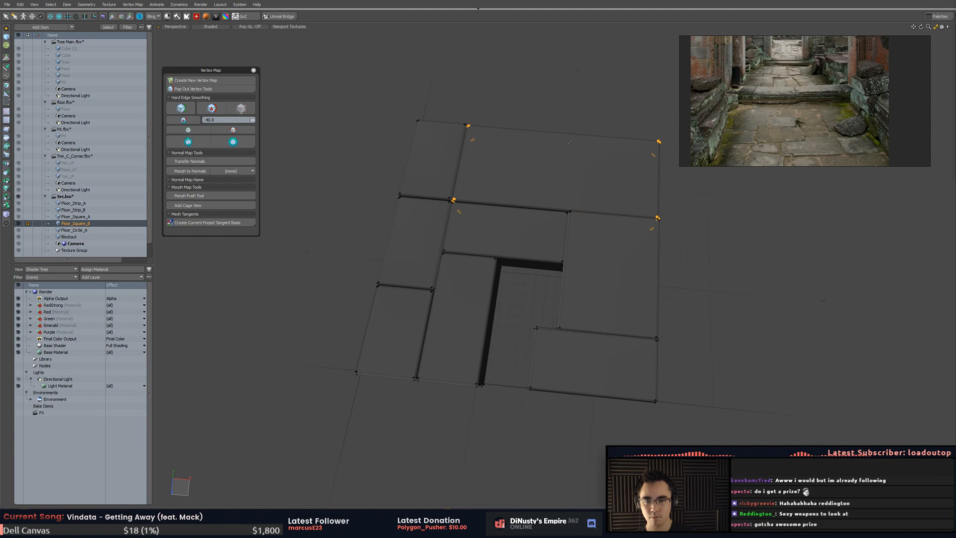
ctrl+right_drag(409, 92, 524, 85)
key(w)
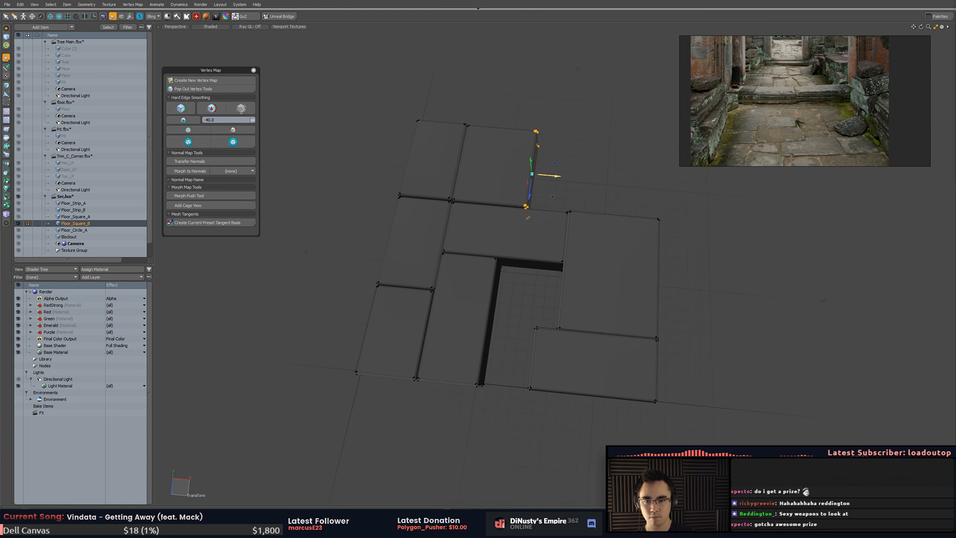
drag(560, 176, 564, 176)
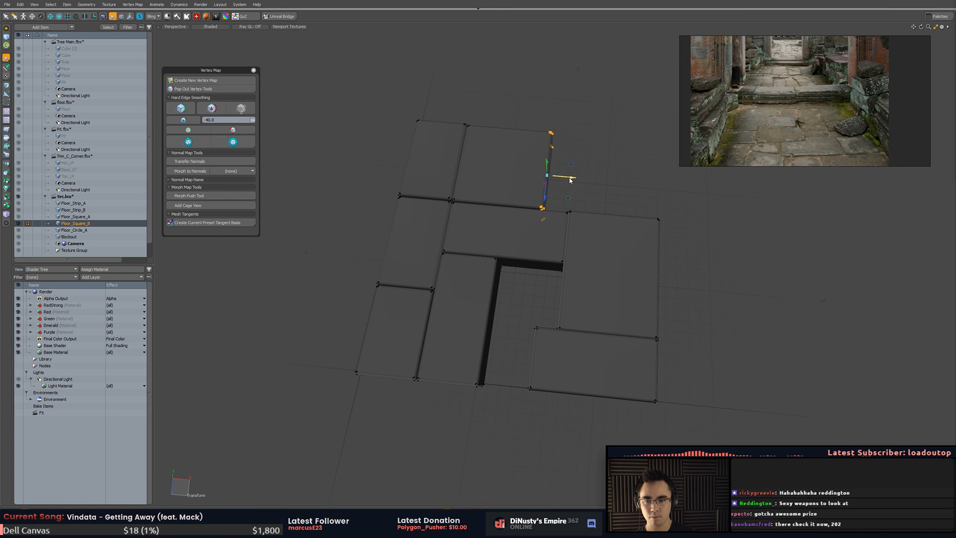
alt+drag(553, 209, 590, 195)
key(3)
double_click(544, 199)
key(1)
mouse_move(496, 139)
ctrl+right_down()
mouse_move(503, 109)
mouse_move(538, 279)
ctrl+right_up()
- Shorten the full-length far-edge slab by moving the vertices of its end beside the narrow slab column toward the opposite end
key(3)
double_click(488, 214)
key(1)
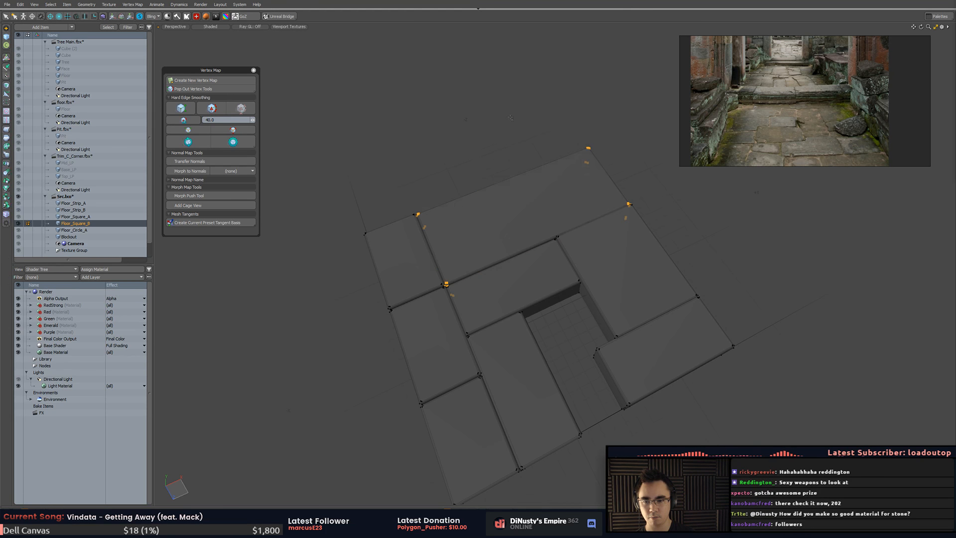
ctrl+right_drag(533, 124, 571, 207)
alt+drag(571, 207, 478, 224)
key(w)
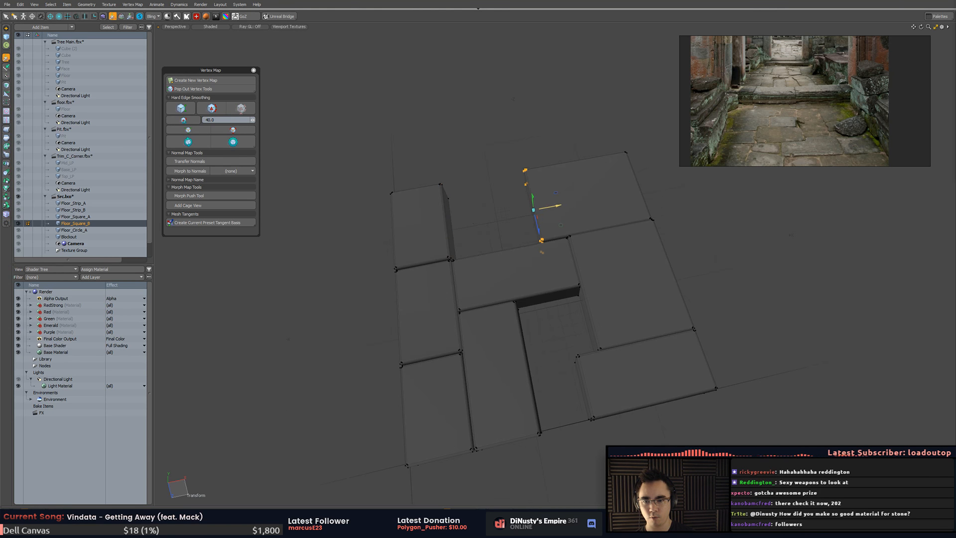
- Copy the shortened far-edge slab into the gap beside it and pull in the copy's overlapping end vertices to fit
key(3)
double_click(400, 219)
click(483, 202)
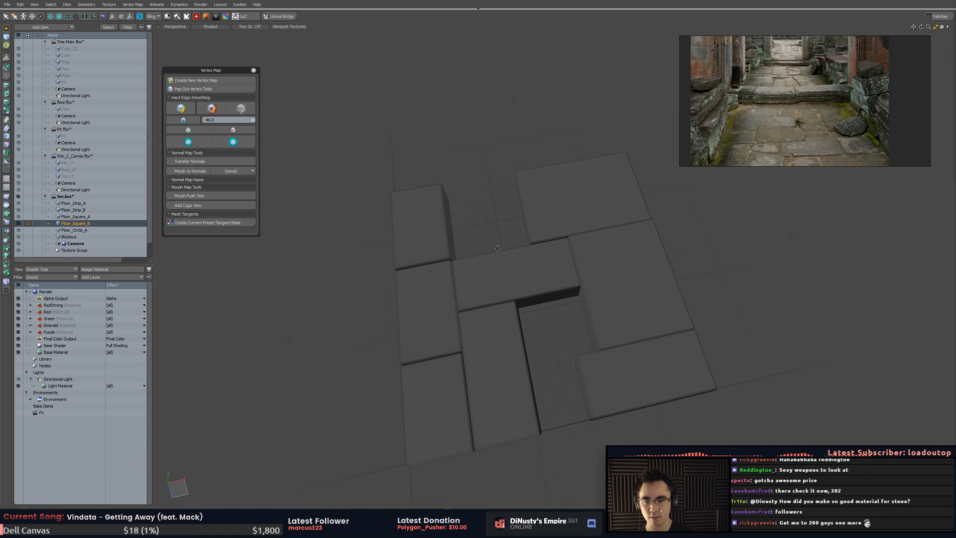
alt+drag(485, 200, 576, 155)
double_click(453, 201)
alt+drag(513, 192, 442, 213)
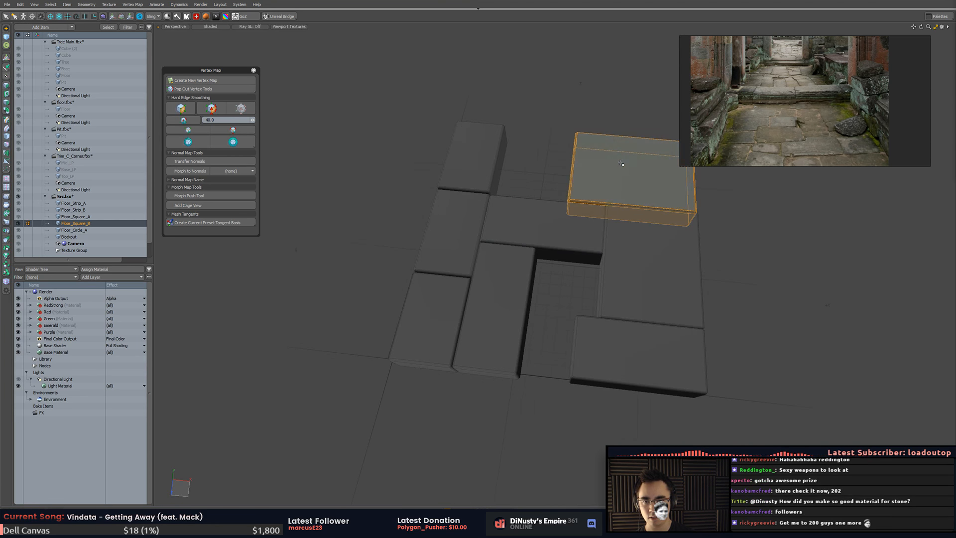
key(y)
drag(647, 182, 577, 177)
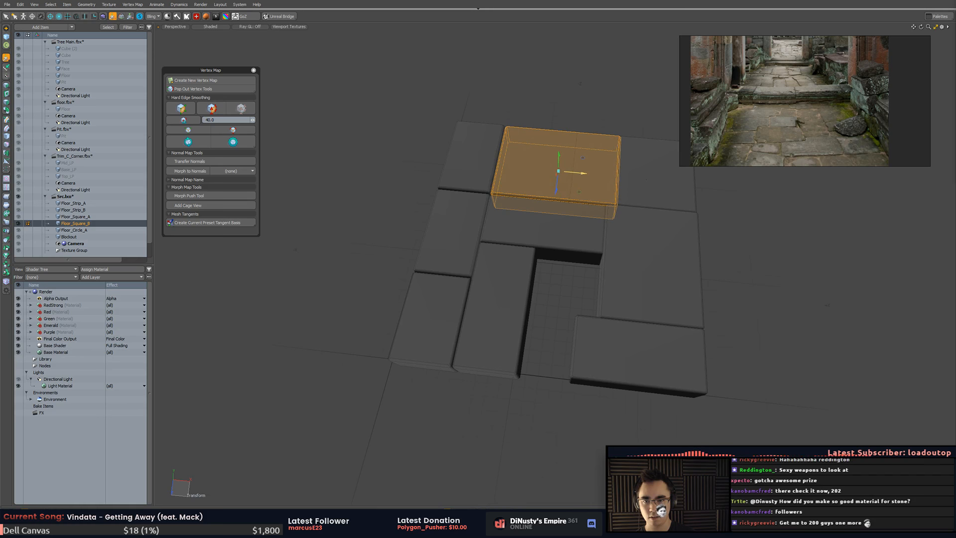
key(1)
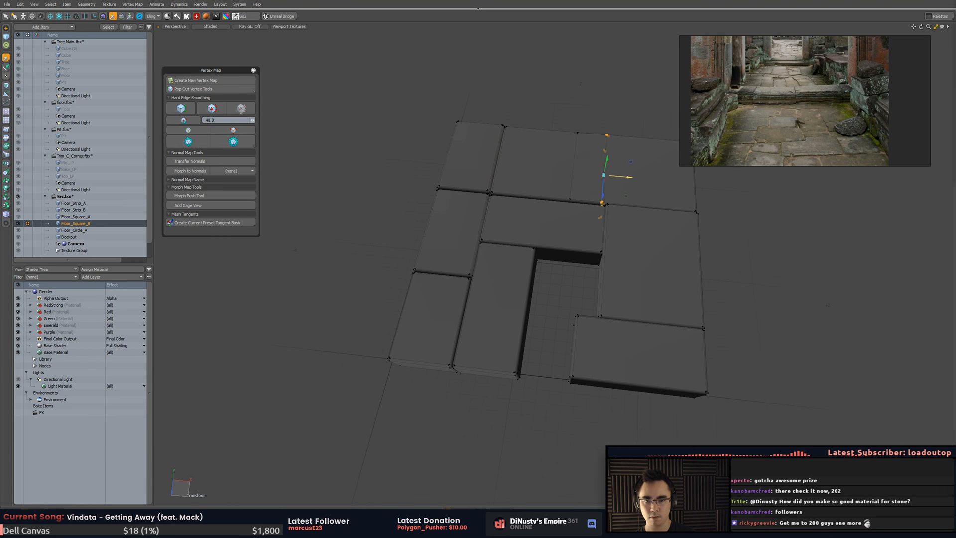
scroll(475, 204, up, 3)
alt+drag(474, 204, 548, 256)
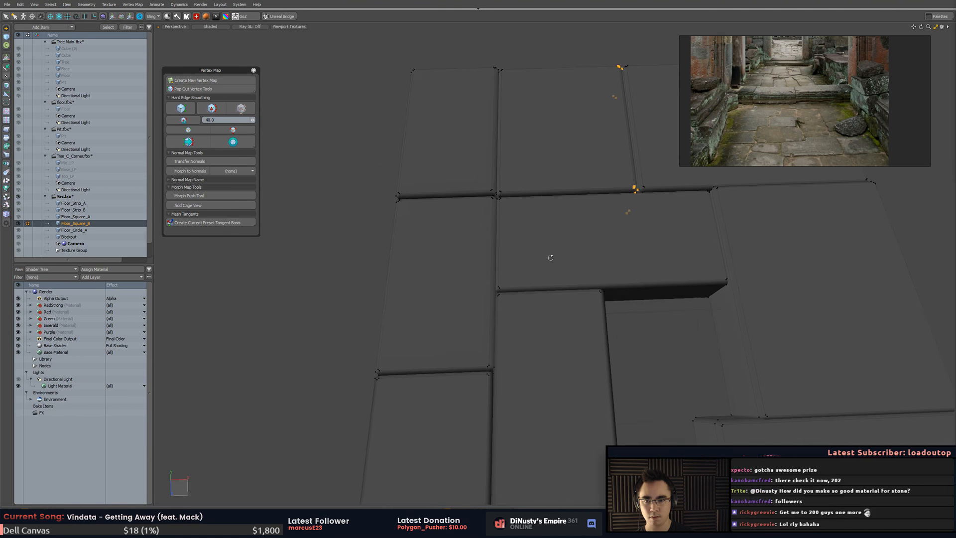
- Select the first two slabs of the narrow column and shift the facing vertices at their joint, lengthening the far corner slab
key(3)
double_click(461, 171)
shift+double_click(467, 226)
alt+drag(471, 234, 540, 272)
key(1)
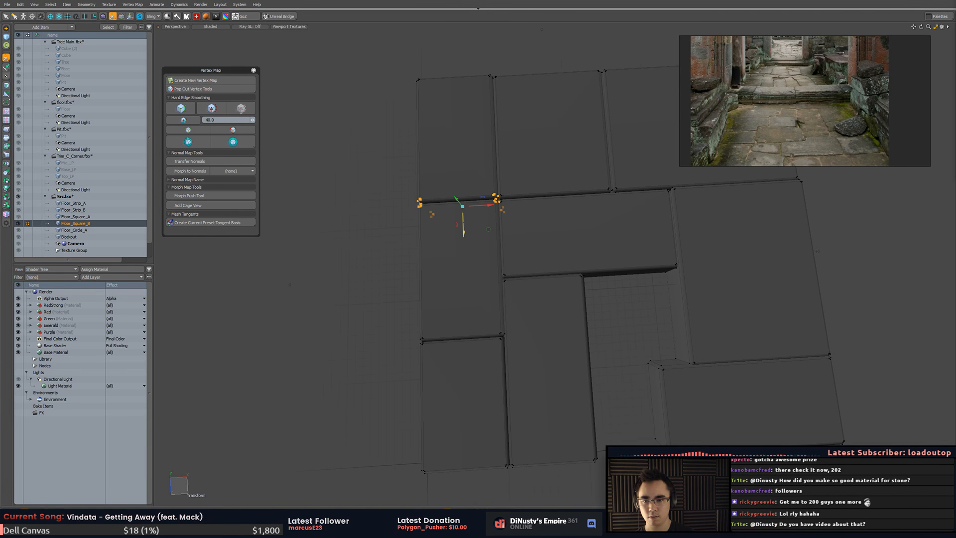
drag(464, 227, 464, 257)
key(q)
click(388, 279)
- Copy a long slab and place the copy crosswise to the middle slab over the remaining open gap
alt+drag(388, 284, 452, 201)
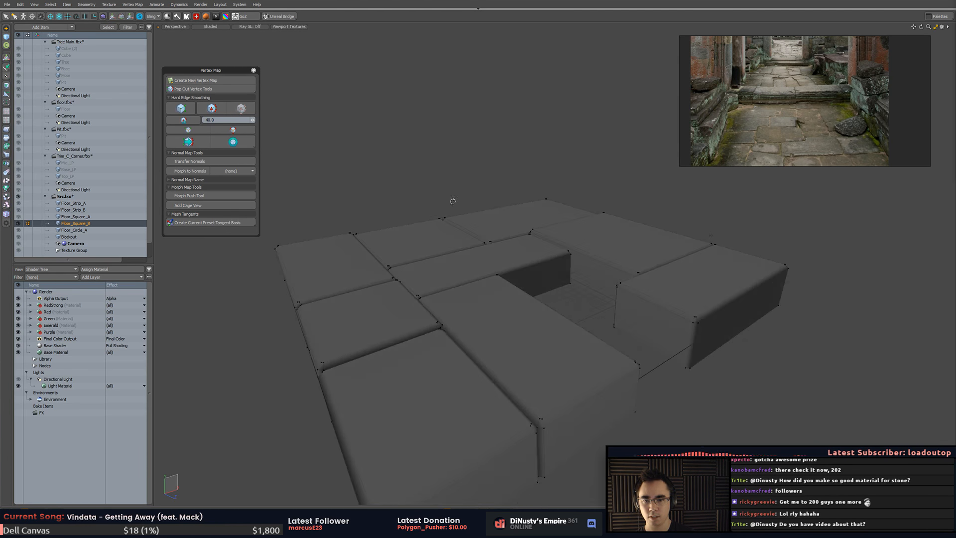
key(3)
double_click(484, 264)
alt+drag(513, 283, 604, 330)
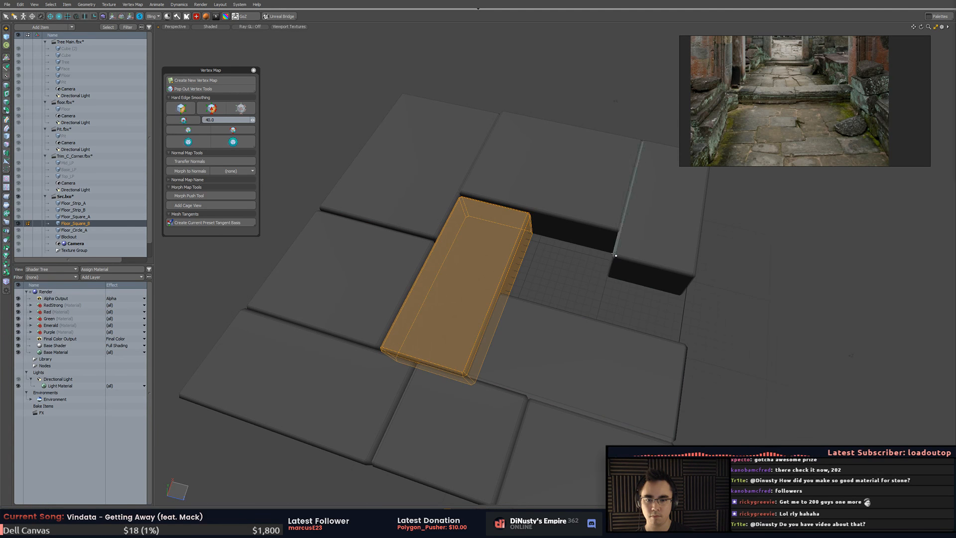
mouse_move(480, 311)
mouse_down()
mouse_move(504, 272)
mouse_move(493, 304)
mouse_up()
key(w)
mouse_move(501, 252)
mouse_down()
mouse_move(607, 245)
mouse_move(624, 274)
mouse_up()
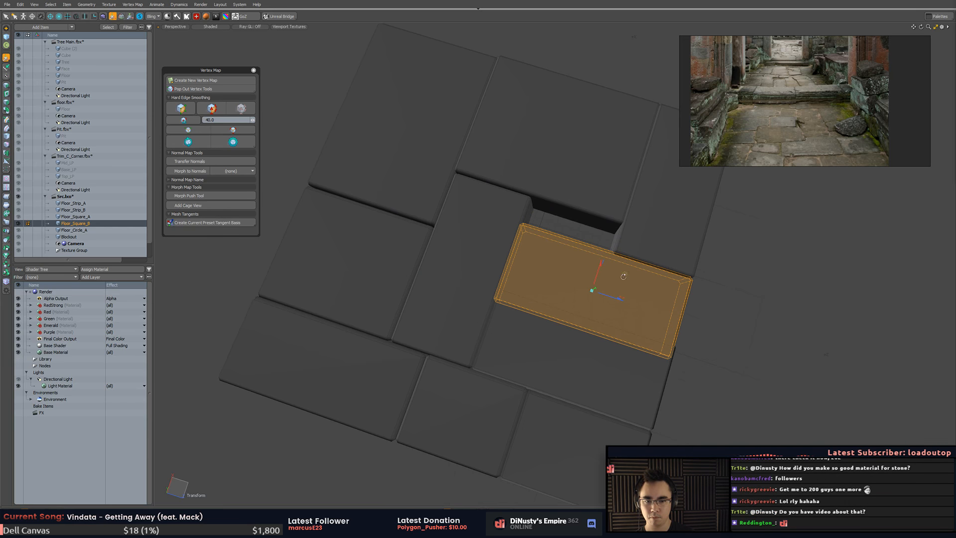
- Shorten the crosswise copy to a small slab at the gap's outer end and pull its overlapping side vertices in to fit
key(alt+1)
middle_drag(492, 187, 570, 277)
mouse_move(525, 167)
shift+middle_down()
mouse_move(406, 255)
mouse_move(579, 273)
shift+middle_up()
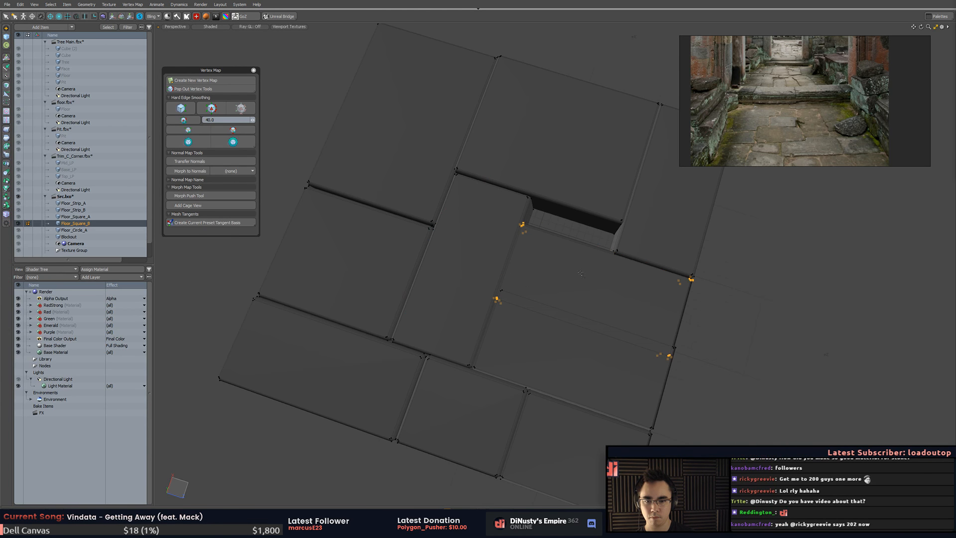
drag(537, 274, 627, 304)
key(3)
key(alt+1)
ctrl+middle_drag(558, 233, 717, 223)
key(y)
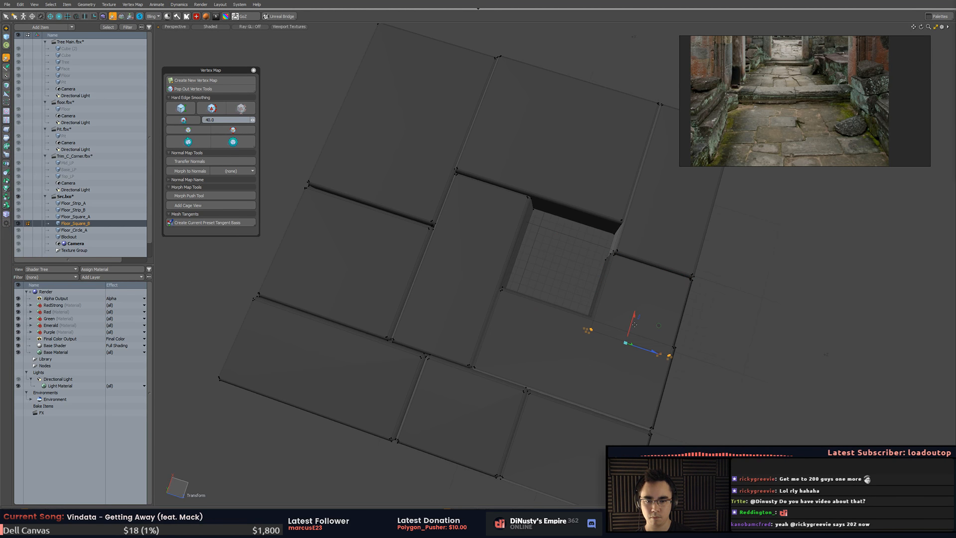
- Copy the small slab into the last open gap and adjust the copy's side vertices to fit between its neighbours
key(3)
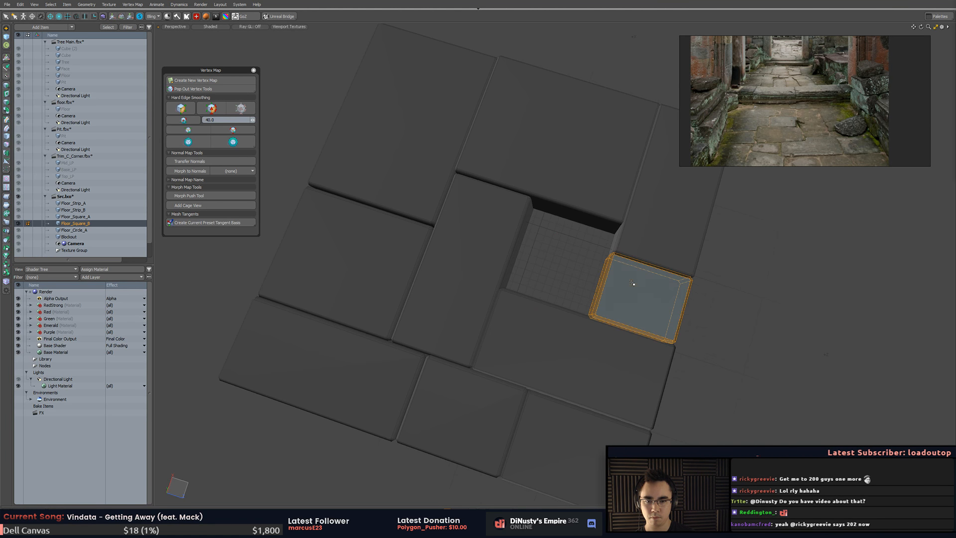
mouse_move(673, 285)
middle_down()
mouse_move(563, 244)
mouse_move(554, 255)
mouse_move(586, 237)
mouse_move(552, 259)
middle_up()
key(1)
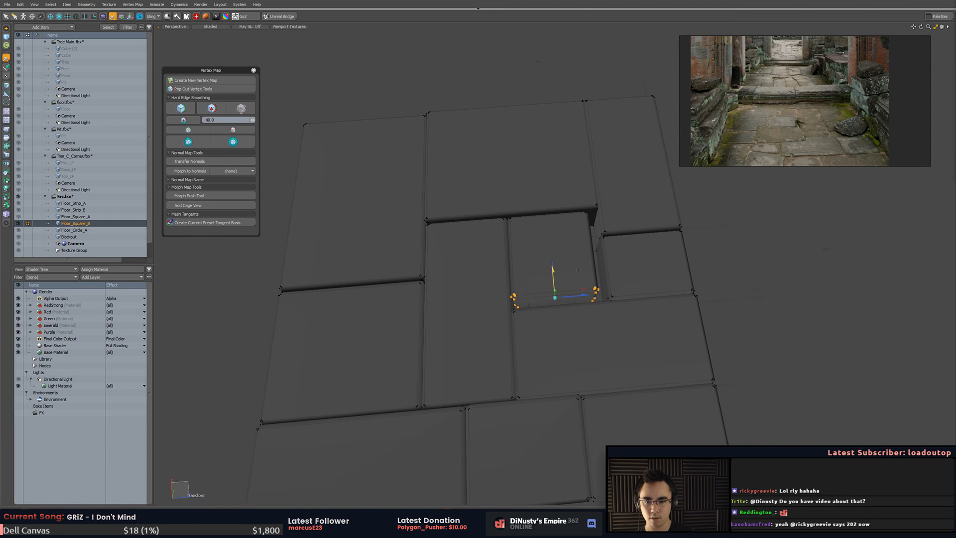
key(3)
key(alt+1)
mouse_move(526, 151)
ctrl+right_down()
mouse_move(435, 200)
mouse_move(445, 189)
ctrl+right_up()
key(w)
mouse_move(582, 239)
alt+mouse_down()
mouse_move(600, 260)
mouse_move(623, 254)
mouse_move(553, 219)
alt+mouse_up()
key(q)
- Rotate the long middle slab and a larger neighbouring slab slightly so their top faces sit unevenly
key(3)
scroll(564, 284, up, 2)
alt+drag(564, 286, 517, 238)
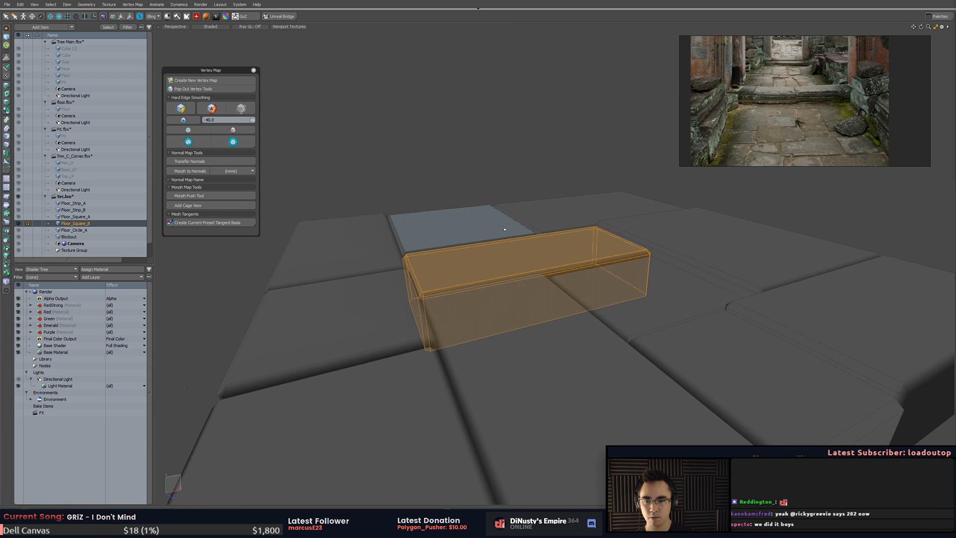
drag(514, 259, 511, 264)
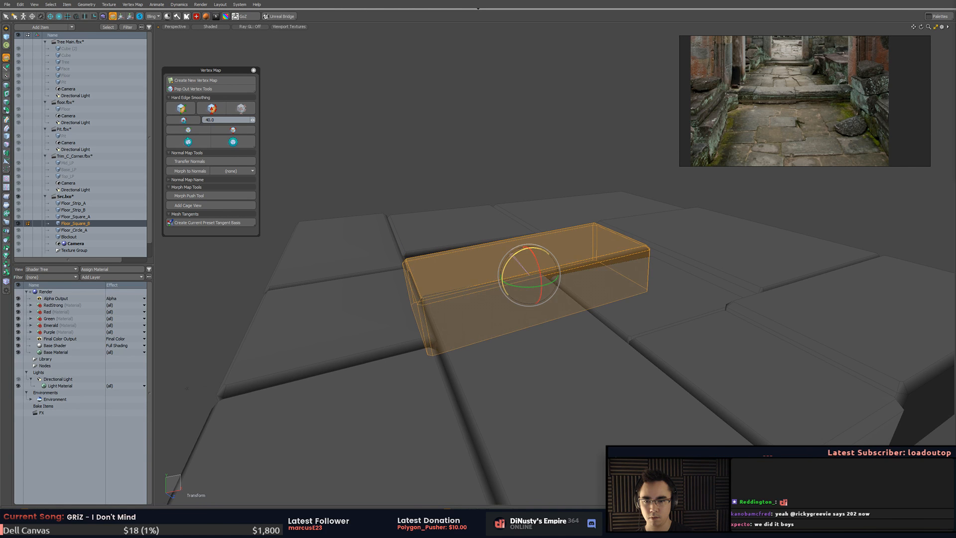
key(q)
double_click(440, 226)
key(e)
alt+drag(463, 228, 490, 241)
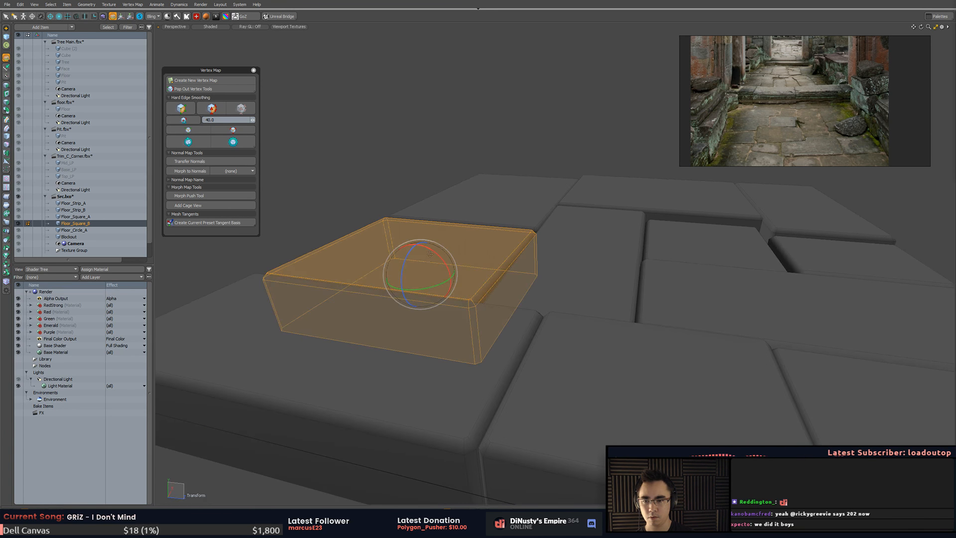
drag(436, 256, 405, 252)
drag(475, 220, 583, 199)
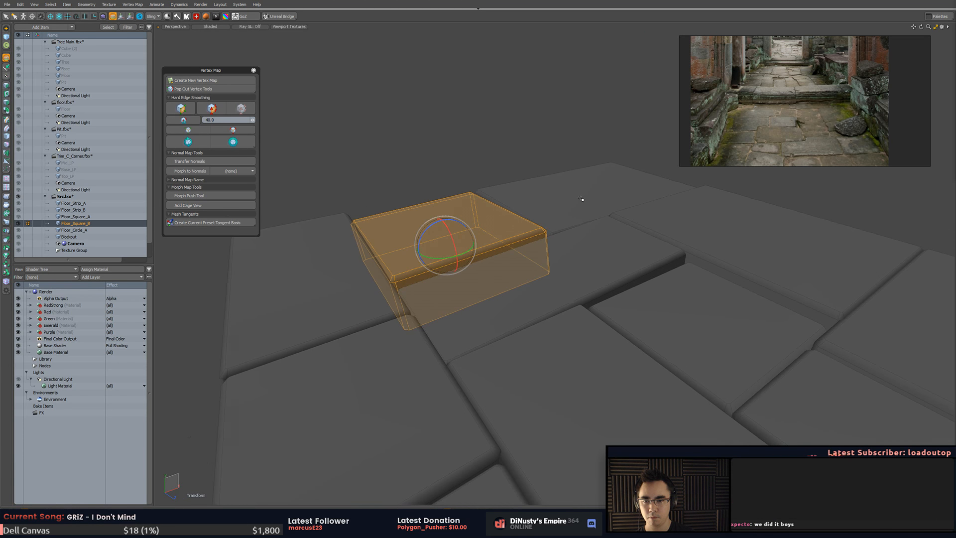
- Give another slab on the far side of the tile a slight tilt
key(q)
double_click(701, 224)
mouse_move(700, 225)
alt+mouse_down()
mouse_move(707, 243)
mouse_move(709, 219)
alt+mouse_up()
key(e)
alt+drag(615, 245, 572, 219)
ctrl+alt+drag(573, 220, 595, 235)
- Tilt the small slab in the middle of the outer edge slightly and apply hard edge smoothing to the whole mesh
key(q)
double_click(602, 295)
key(e)
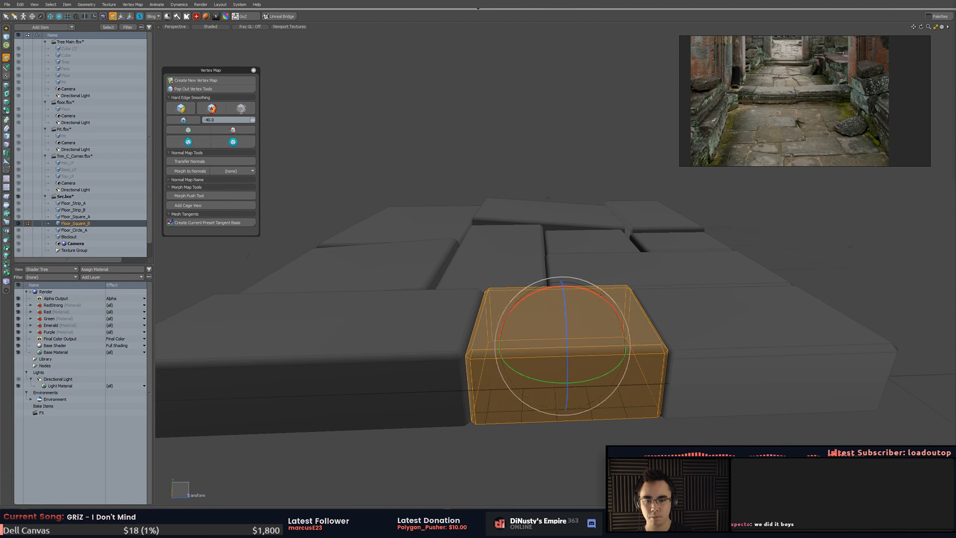
drag(602, 296, 597, 293)
key(Escape)
click(189, 142)
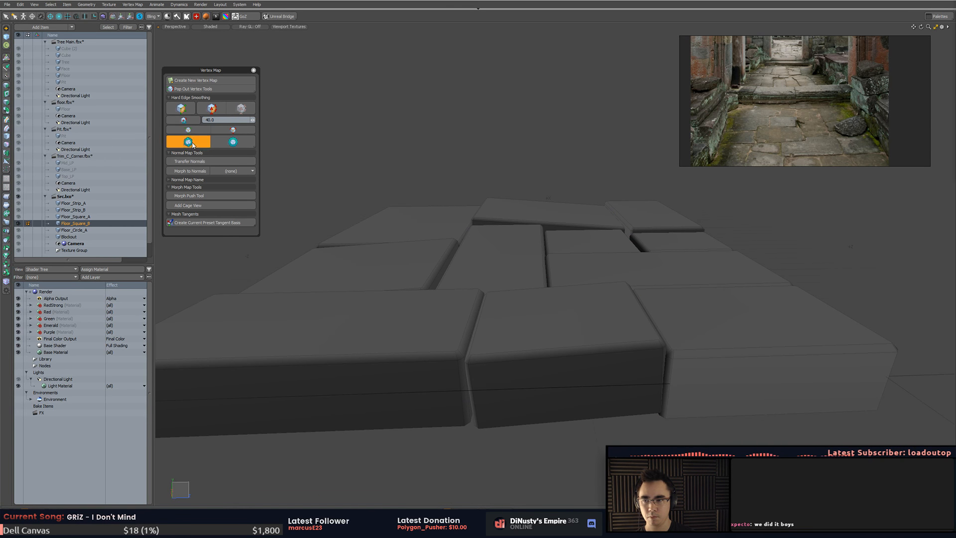
- Raise one of the small inner slabs slightly along the vertical axis
mouse_move(471, 207)
alt+mouse_down()
mouse_move(455, 214)
mouse_move(537, 257)
mouse_move(562, 218)
mouse_move(596, 244)
alt+mouse_up()
double_click(596, 245)
key(w)
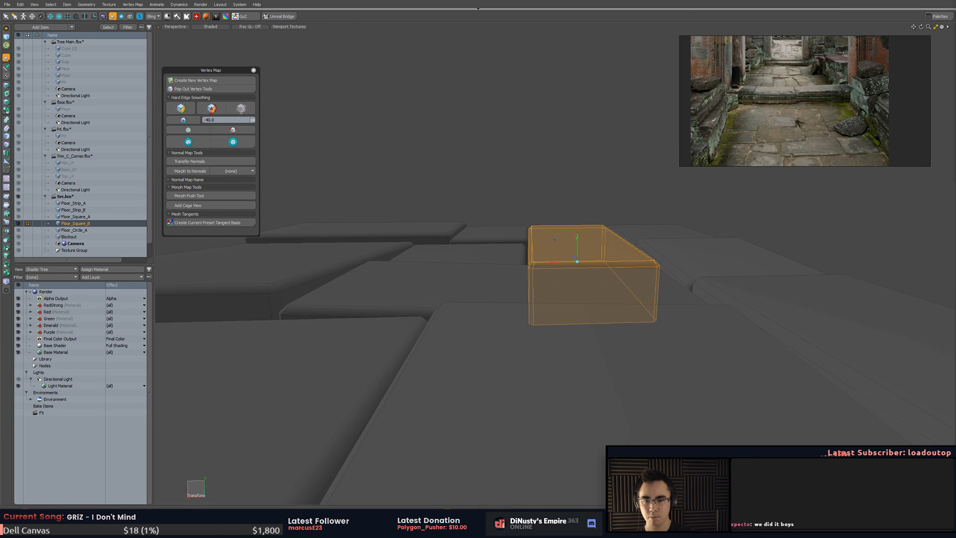
click(576, 244)
drag(575, 229, 576, 226)
key(Escape)
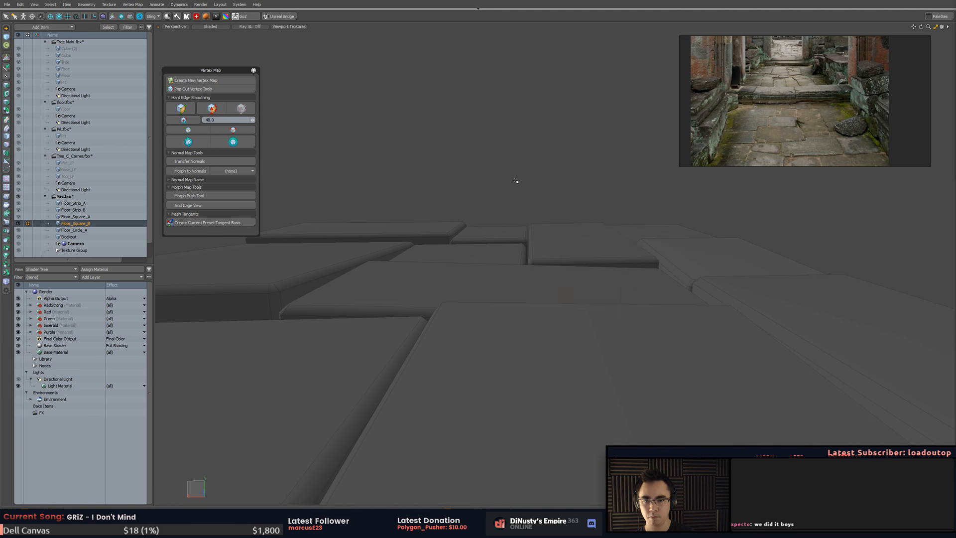
- Export the Floor_Square_B layer on its own as an FBX file
ctrl+alt+drag(515, 180, 468, 187)
alt+drag(468, 187, 558, 219)
right_click(75, 224)
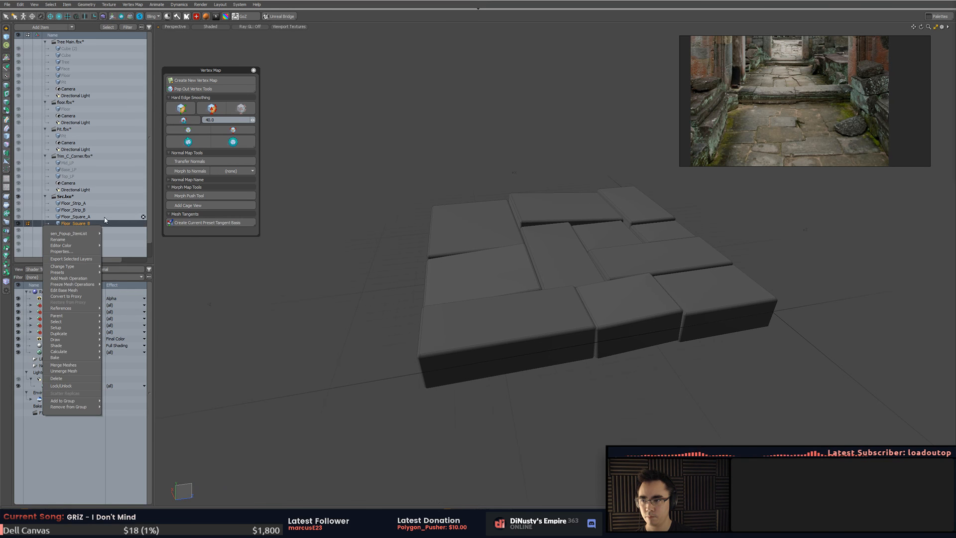
click(78, 260)
click(522, 267)
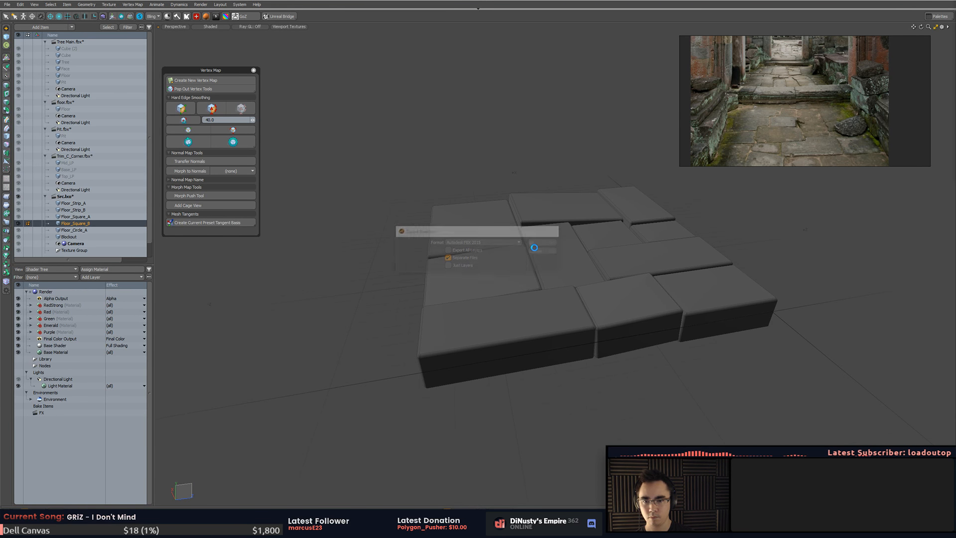
click(645, 390)
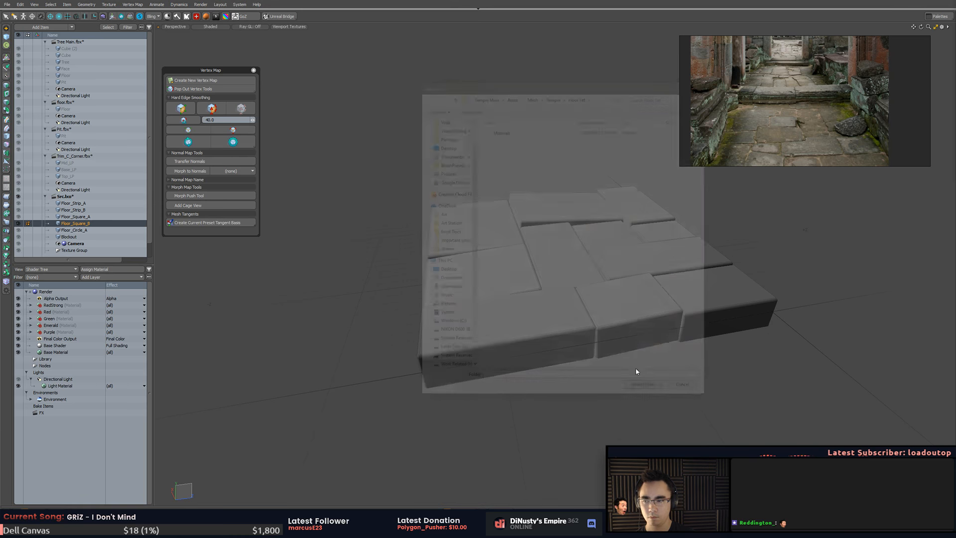
click(587, 254)
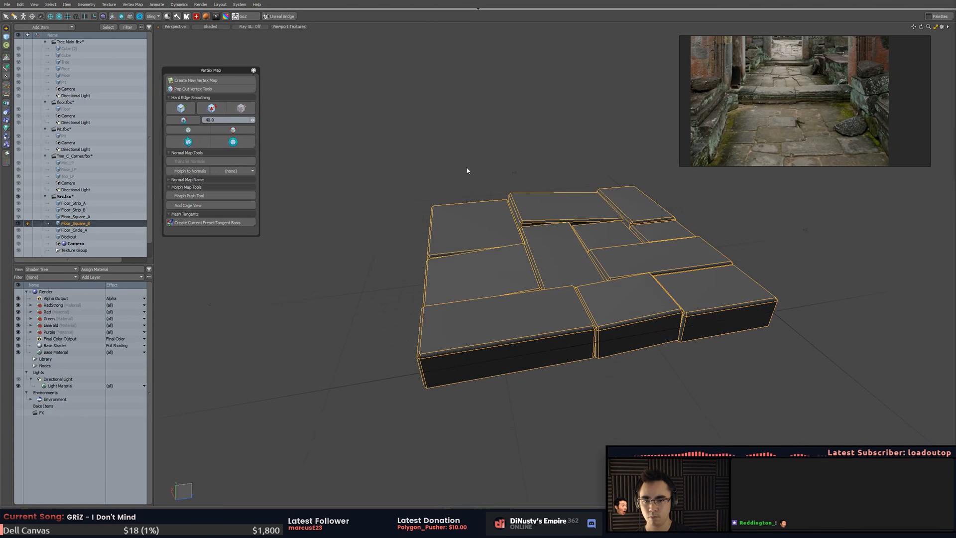
- Switch to Unity and check the previews of the Floor Set meshes, including the exported Floor_Square_B
key(alt+Tab)
click(531, 177)
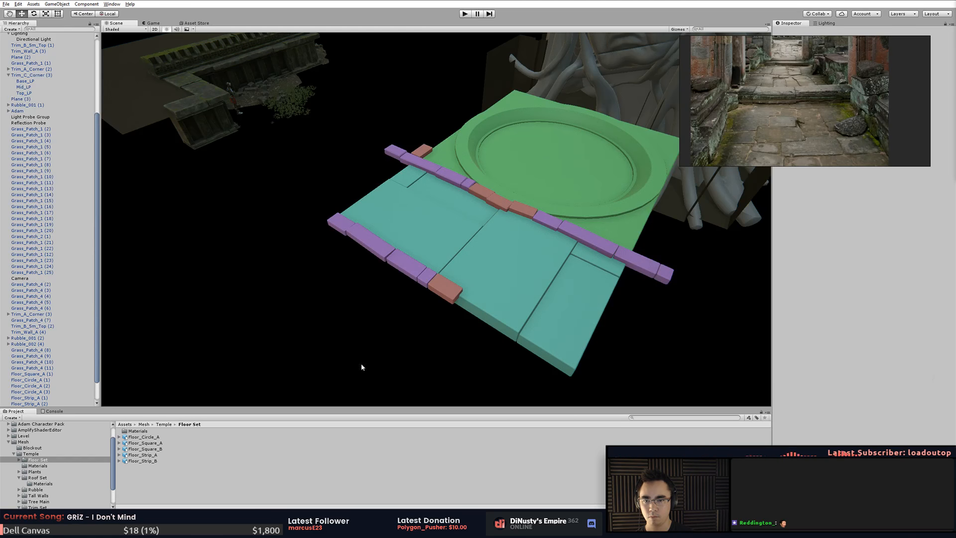
click(163, 461)
key(Up)
key(Up)
key(Down)
key(Down)
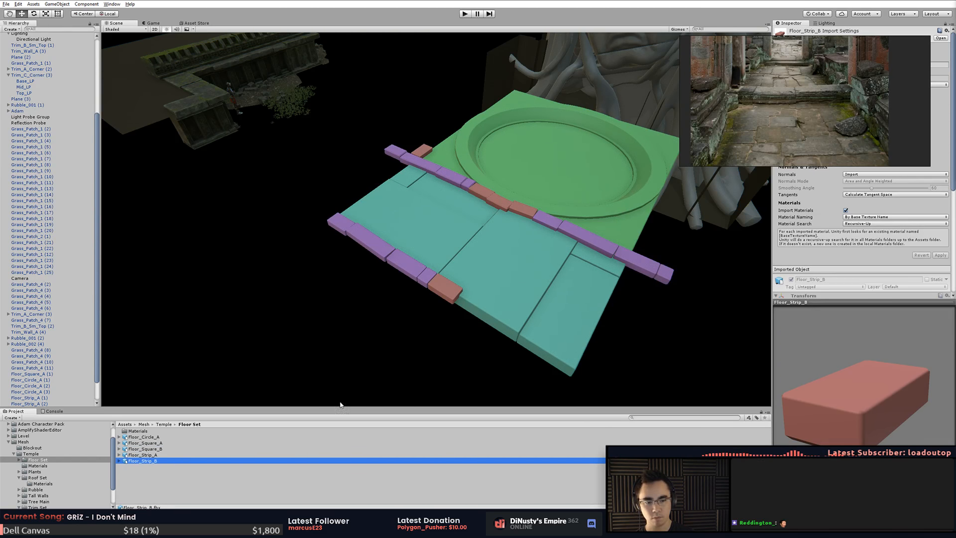
click(157, 455)
click(162, 449)
click(167, 443)
click(170, 448)
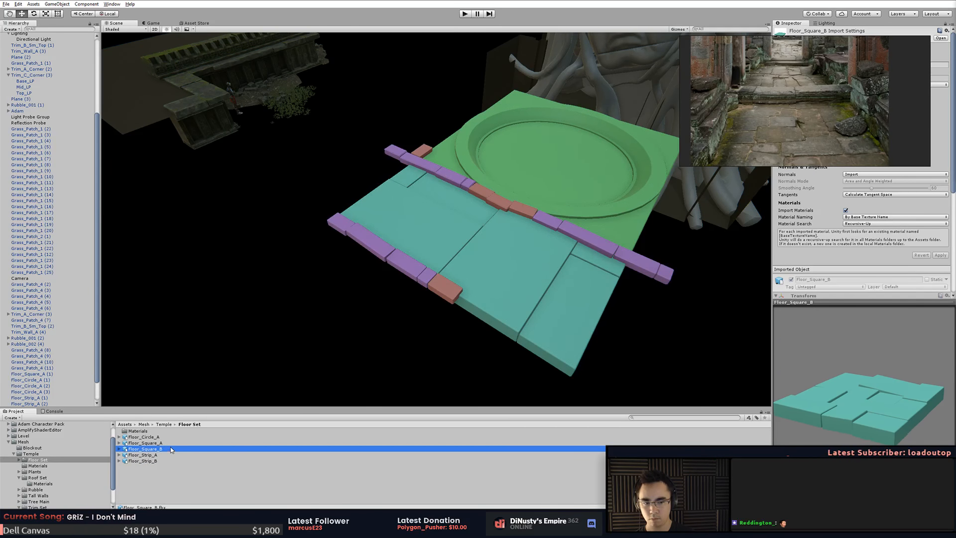
alt+drag(351, 326, 394, 297)
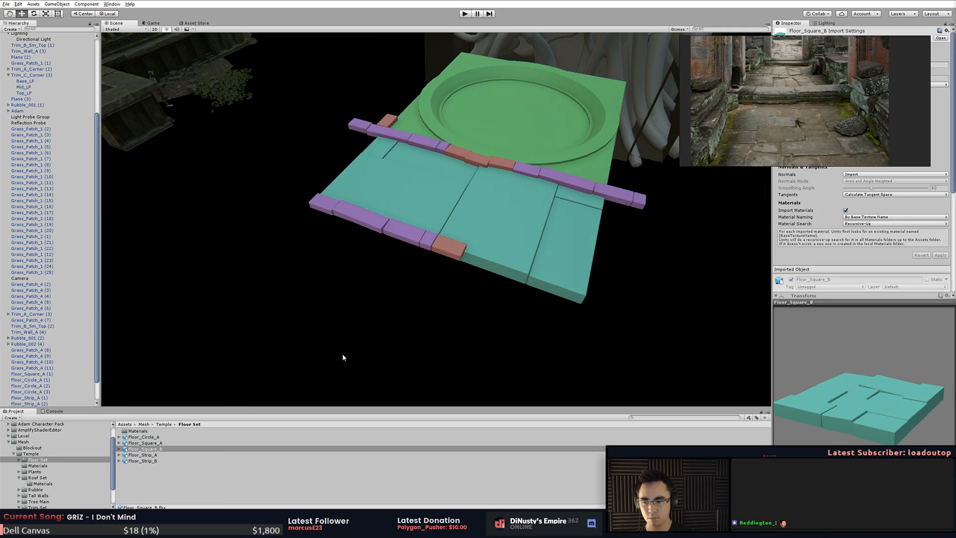
click(542, 287)
alt+drag(522, 276, 541, 279)
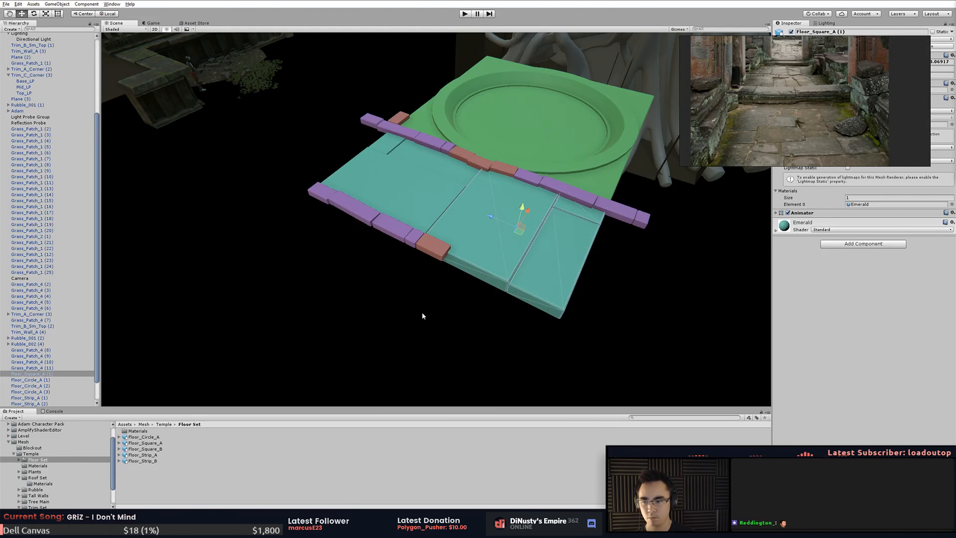
alt+drag(421, 248, 360, 315)
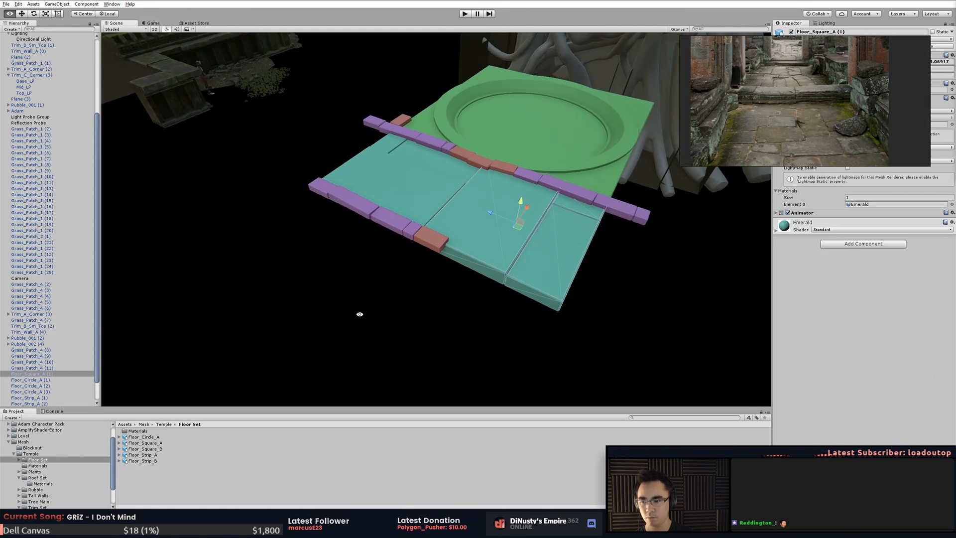
right_click(155, 449)
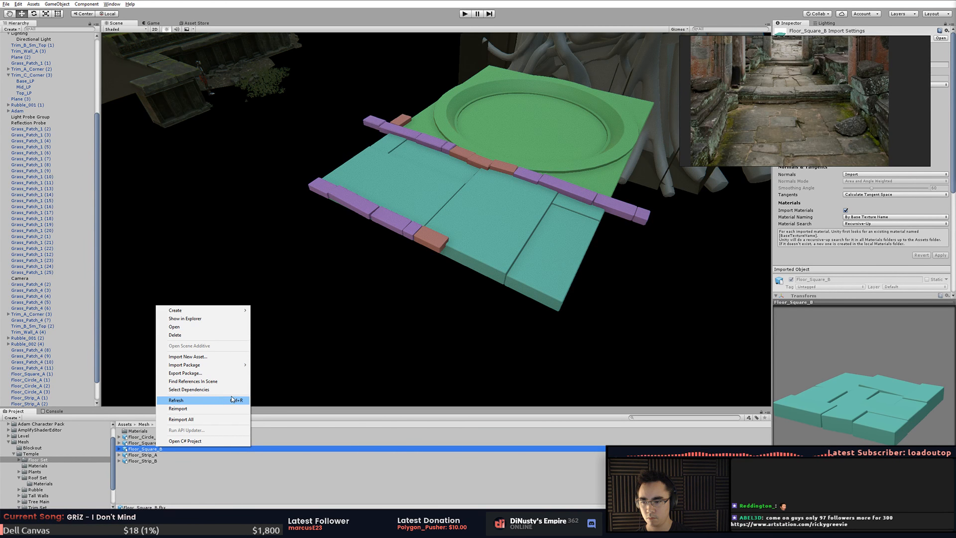
click(402, 343)
click(529, 267)
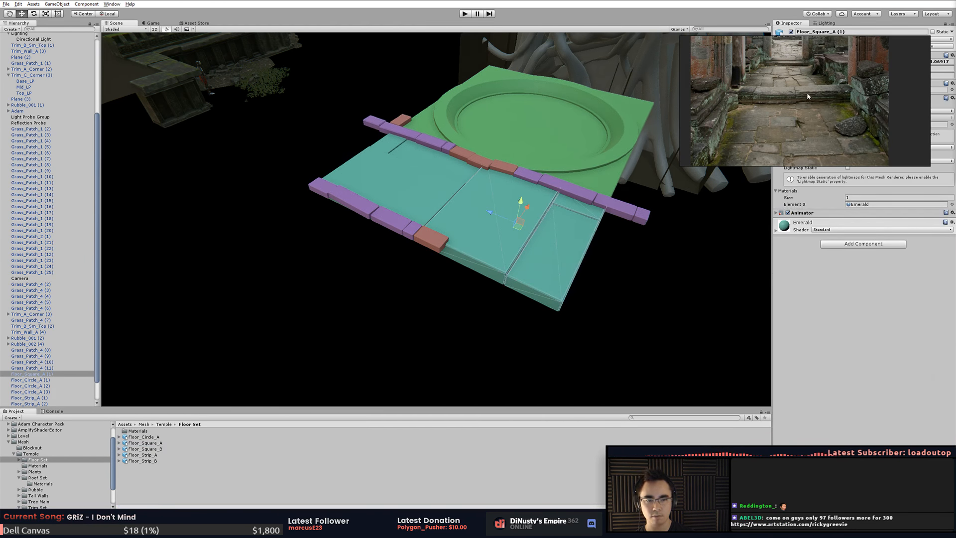
drag(166, 451, 440, 325)
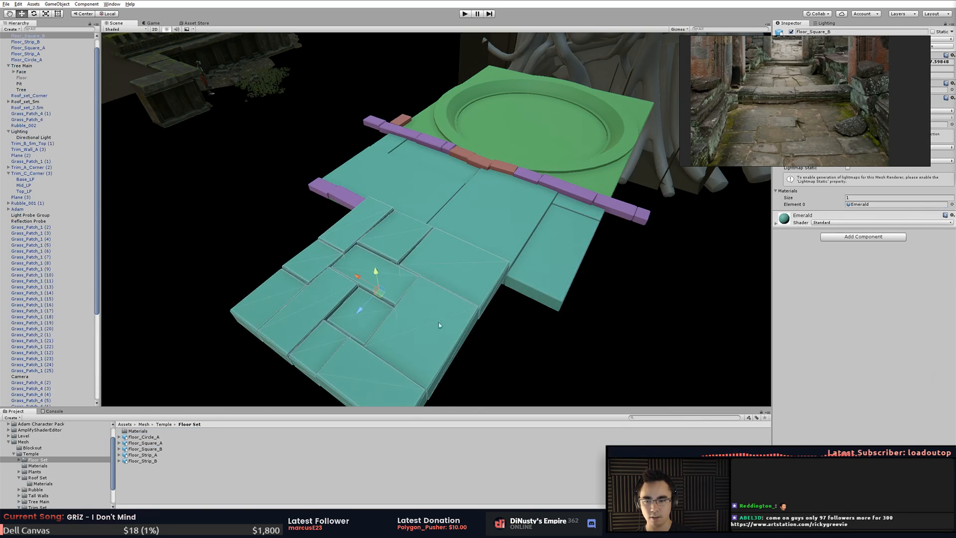
key(Delete)
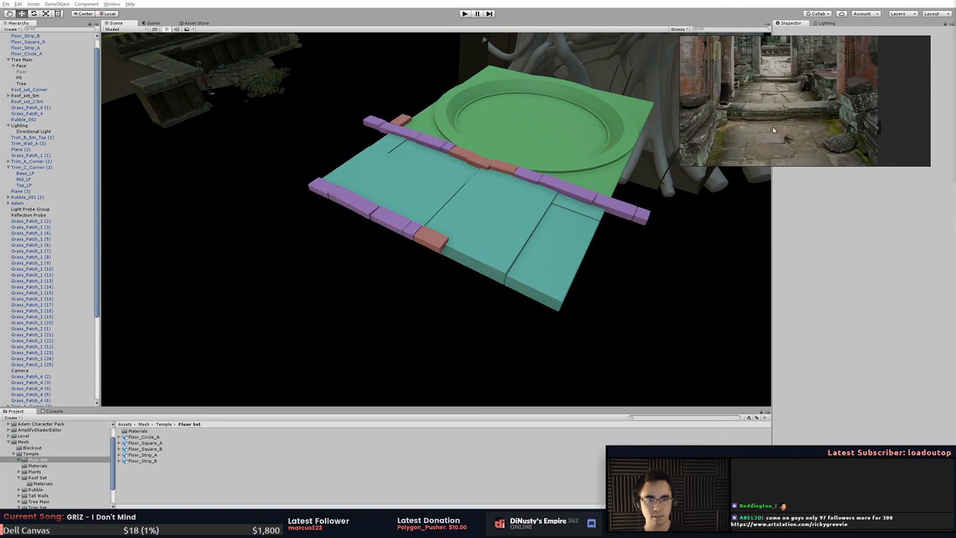
- Move the reference photo over the empty part of the scene beside the floor and select the Floor_Square_A (1) slab
drag(812, 133, 256, 367)
click(560, 267)
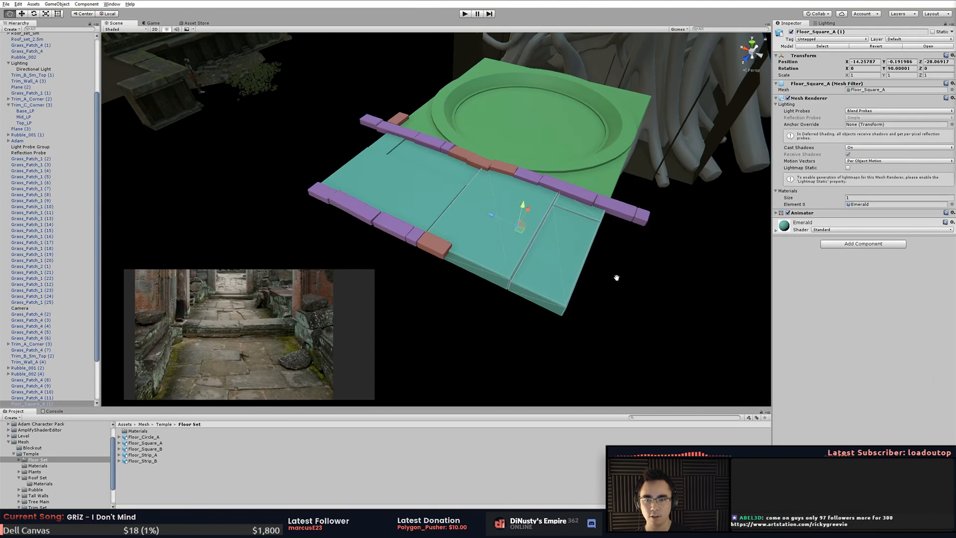
middle_drag(617, 275, 635, 286)
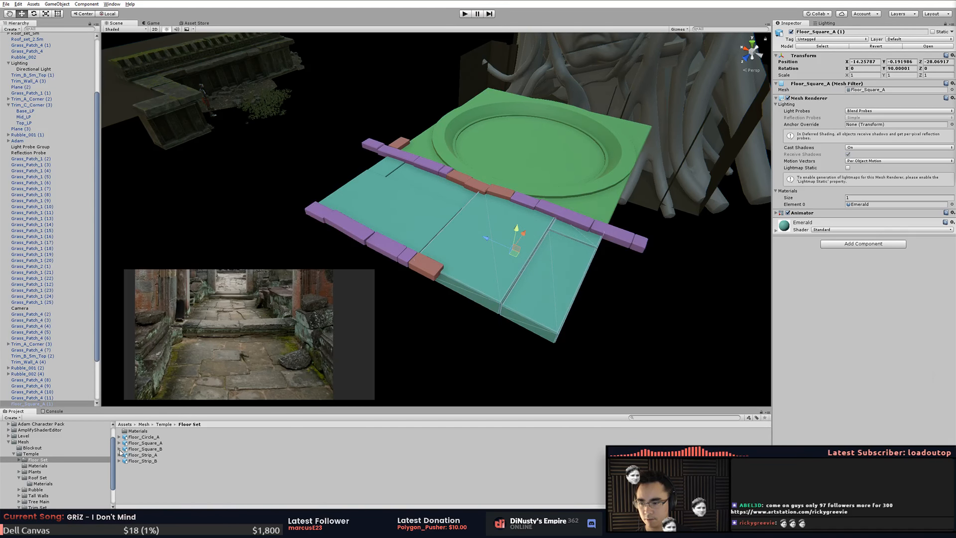
- Replace the mesh of the Floor_Square_A (1) slab with the Floor_Square_B mesh from the expanded Floor_Square_B asset
drag(140, 450, 184, 431)
click(145, 449)
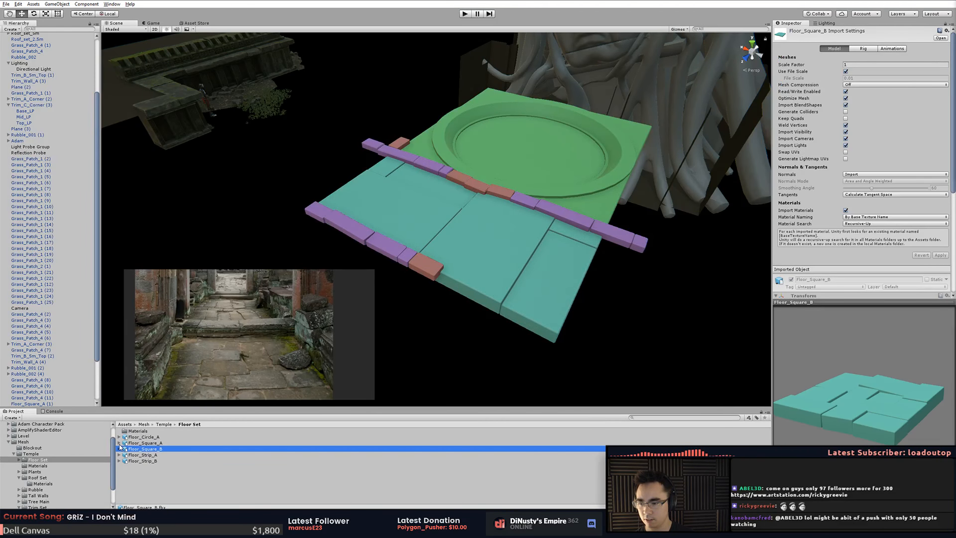
click(148, 455)
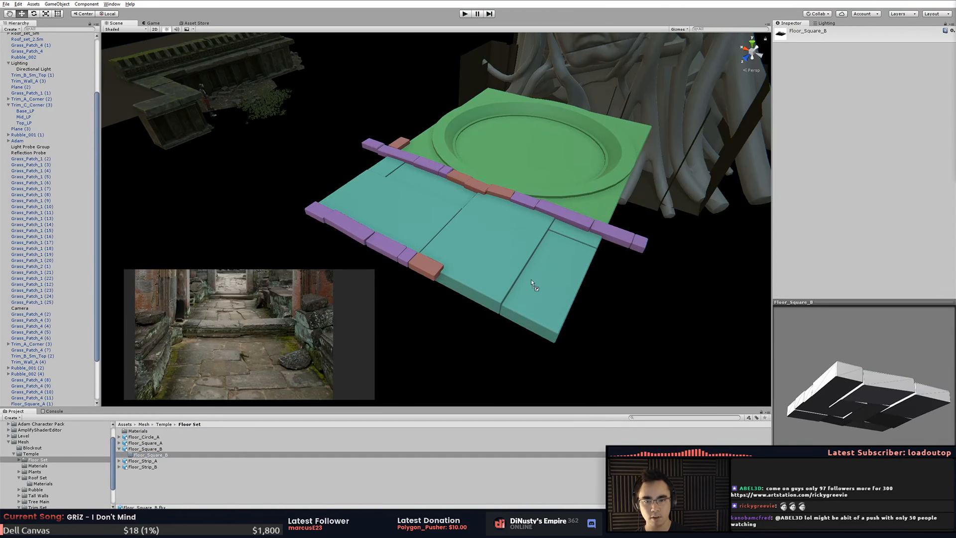
drag(531, 280, 531, 280)
key(ctrl+z)
click(558, 261)
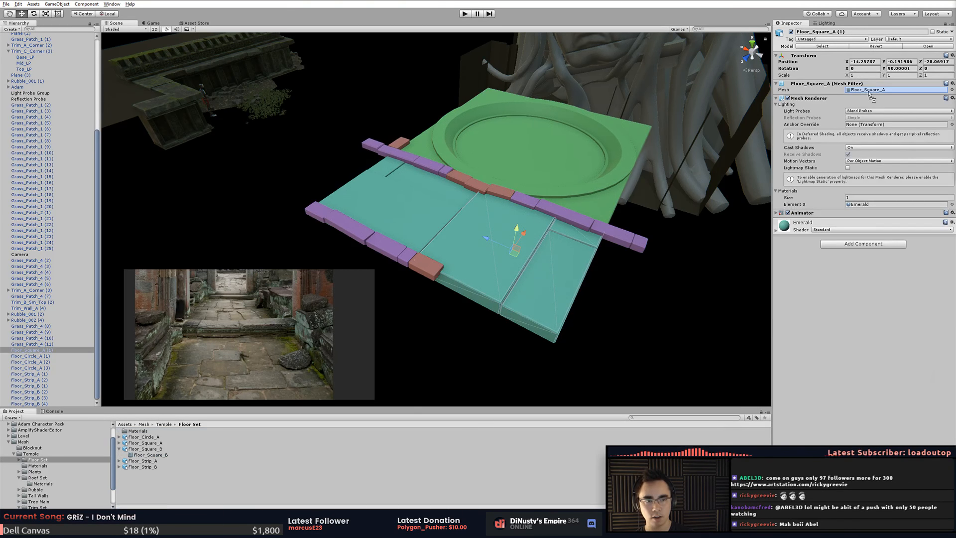
drag(869, 93, 870, 94)
click(650, 304)
- Duplicate the Floor_Square_B slab, rotate the copy 90° and place it at the opposite end of the row of square slabs
alt+drag(649, 305, 520, 278)
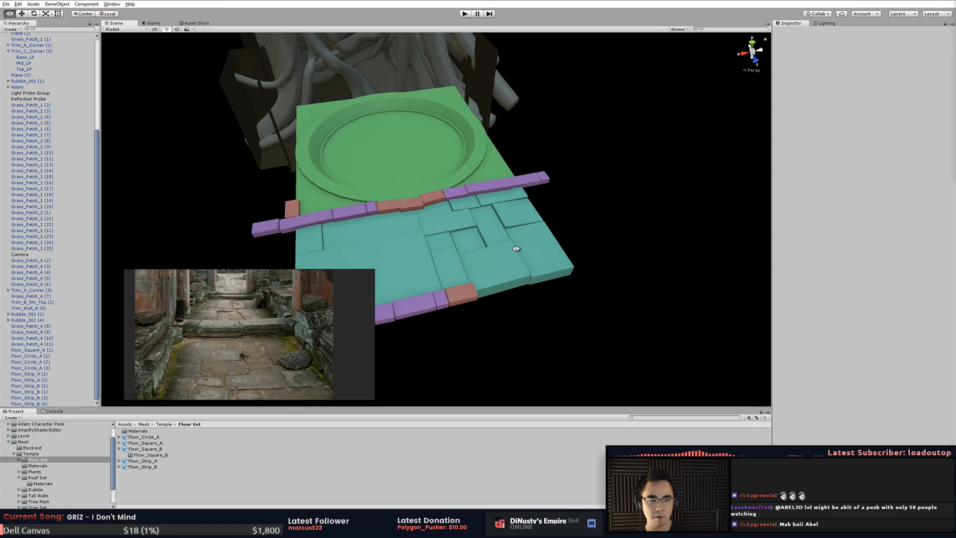
alt+drag(555, 226, 589, 252)
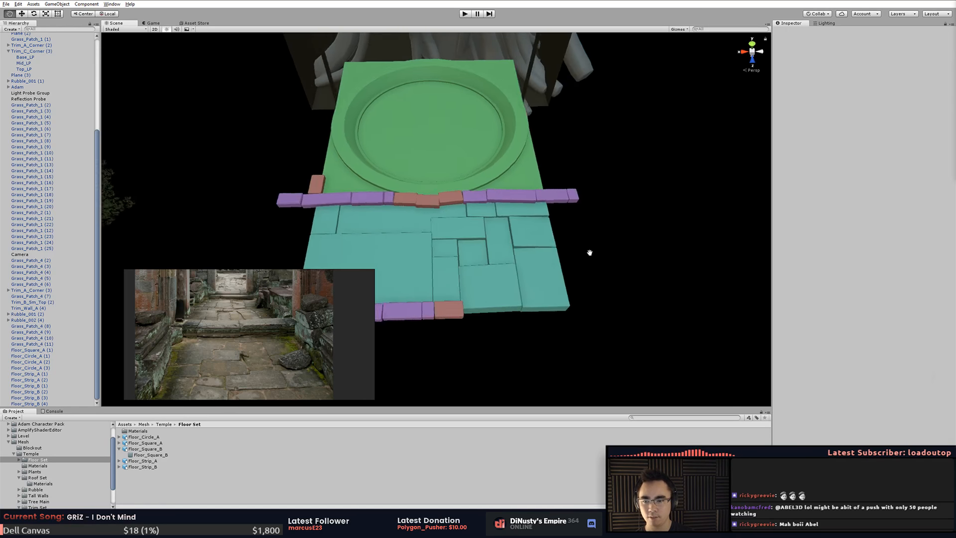
middle_drag(589, 252, 640, 235)
click(533, 252)
alt+drag(533, 252, 552, 196)
key(ctrl+d)
key(e)
ctrl+drag(553, 252, 519, 294)
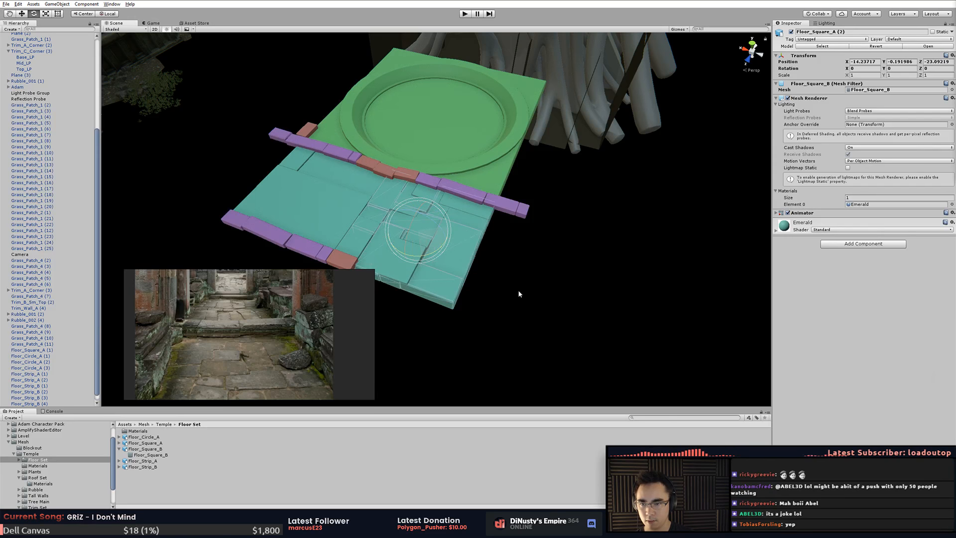
drag(379, 225, 192, 181)
key(f)
alt+drag(431, 188, 382, 193)
- Duplicate the purple Floor_Strip_A border and lay the copy crosswise at Y -90° over the joint between the plain and multi-slab squares
click(506, 175)
key(ctrl+d)
key(w)
ctrl+click(424, 177)
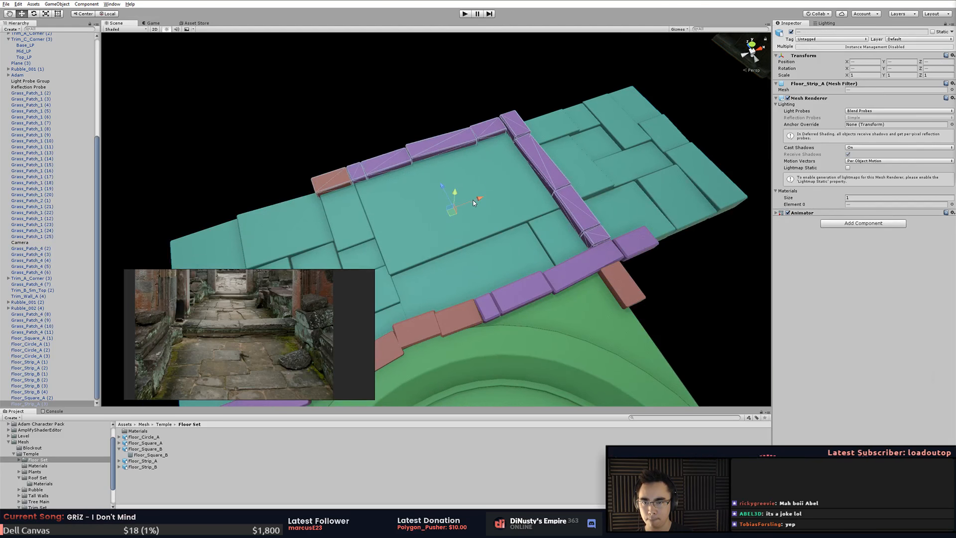
drag(474, 201, 466, 204)
click(441, 101)
alt+drag(441, 101, 368, 165)
click(394, 152)
key(w)
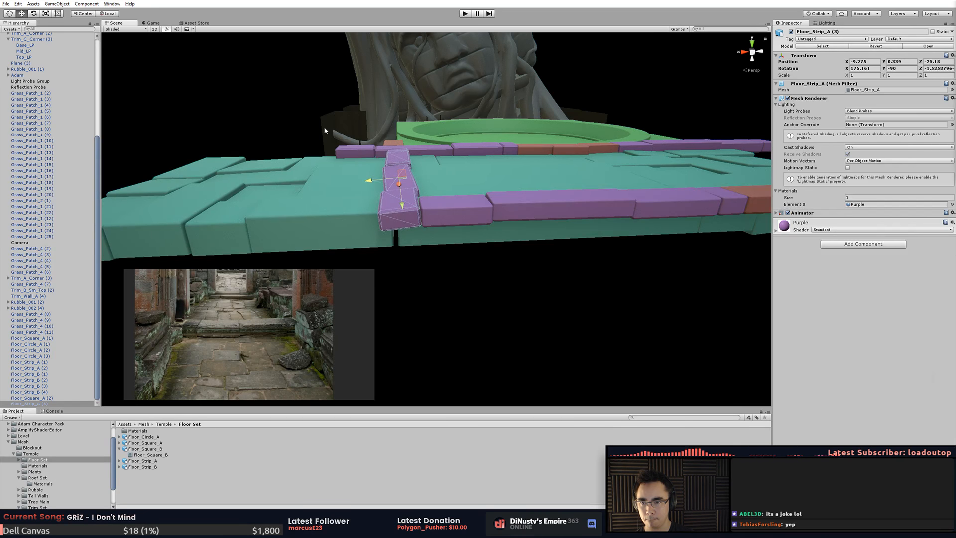
alt+drag(324, 130, 425, 173)
click(512, 250)
- Duplicate the plain Floor_Square_A slab, rotate the copy to Y -90° and place it beyond the crosswise strip, next to the circle slab
key(alt+Tab)
click(668, 111)
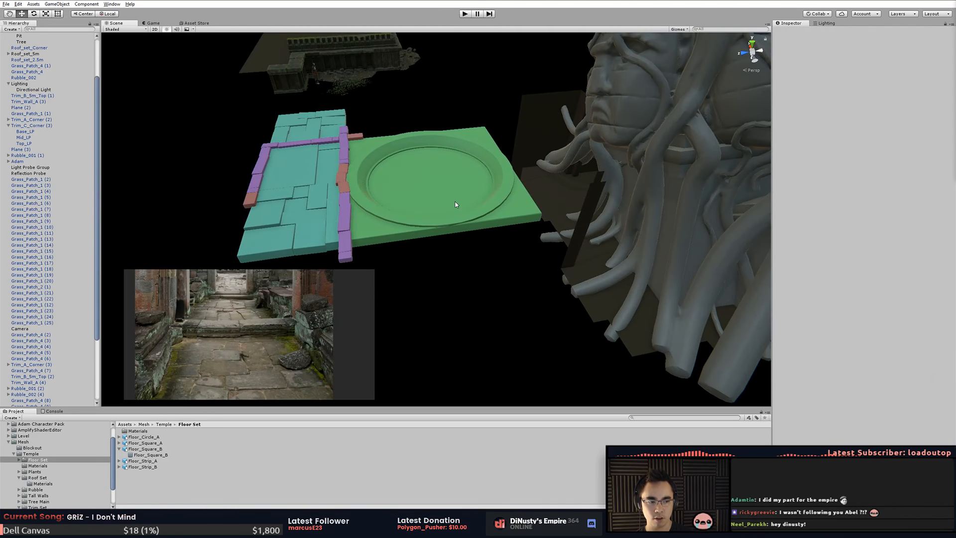
alt+drag(497, 189, 562, 232)
alt+drag(521, 209, 503, 273)
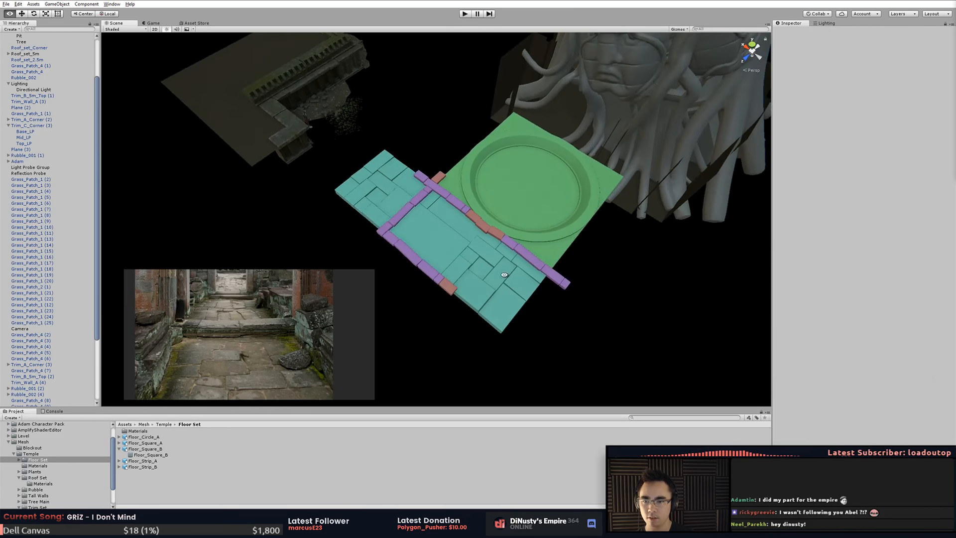
click(459, 241)
key(ctrl+d)
key(e)
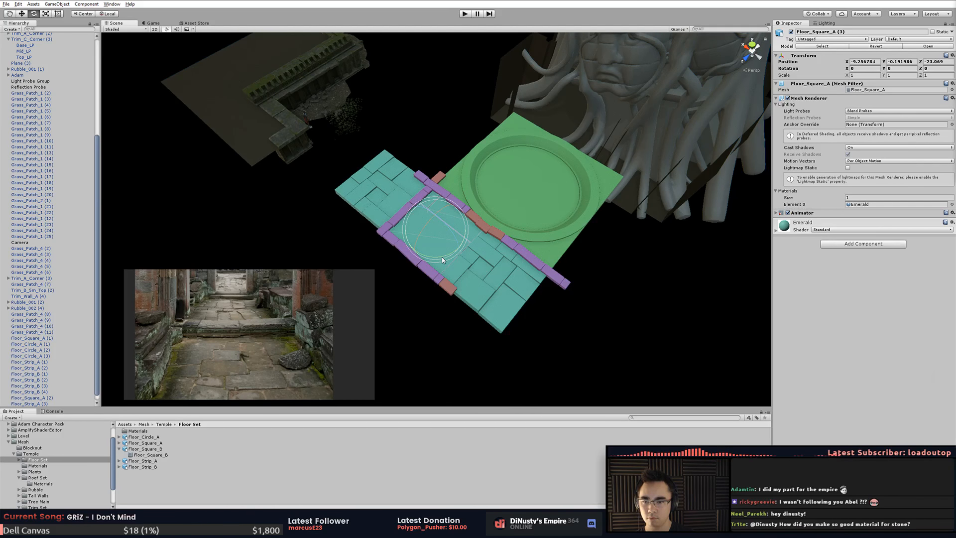
key(w)
drag(439, 234, 409, 192)
key(f)
alt+drag(473, 202, 309, 142)
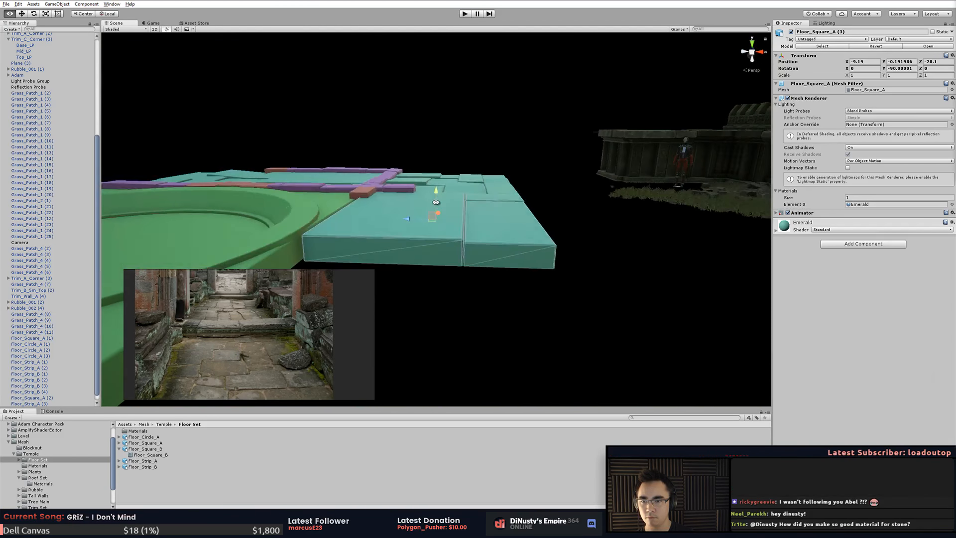
click(561, 239)
- Duplicate the crosswise purple Floor_Strip_A and slide the copy along its length to Z -38.01, on the circle slab's outer edge
alt+drag(605, 254, 468, 239)
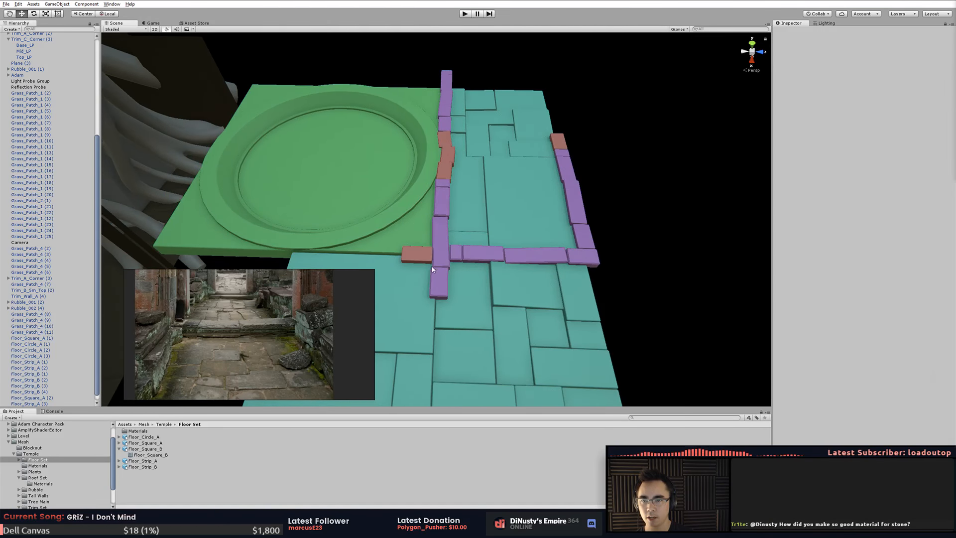
alt+drag(432, 270, 494, 179)
click(485, 182)
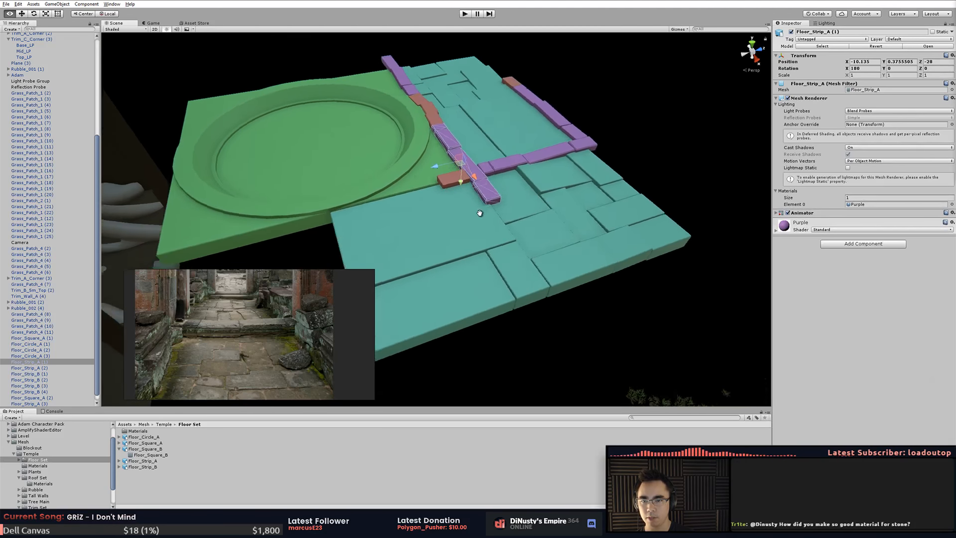
middle_drag(479, 213, 601, 237)
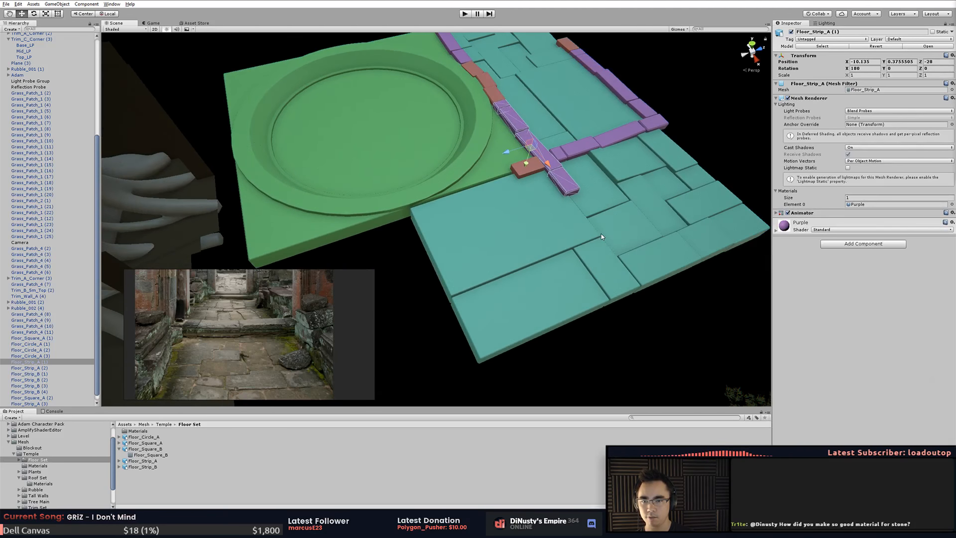
click(590, 141)
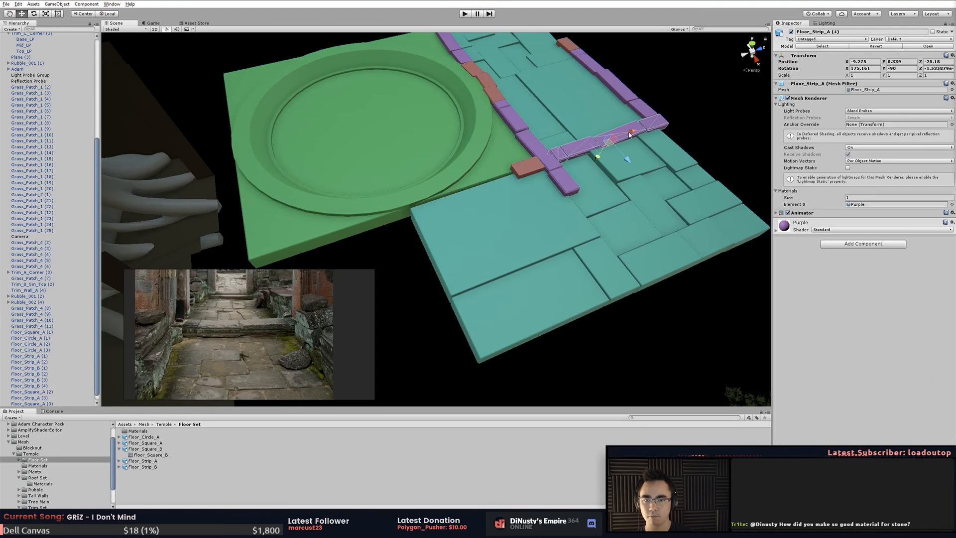
drag(630, 134, 356, 240)
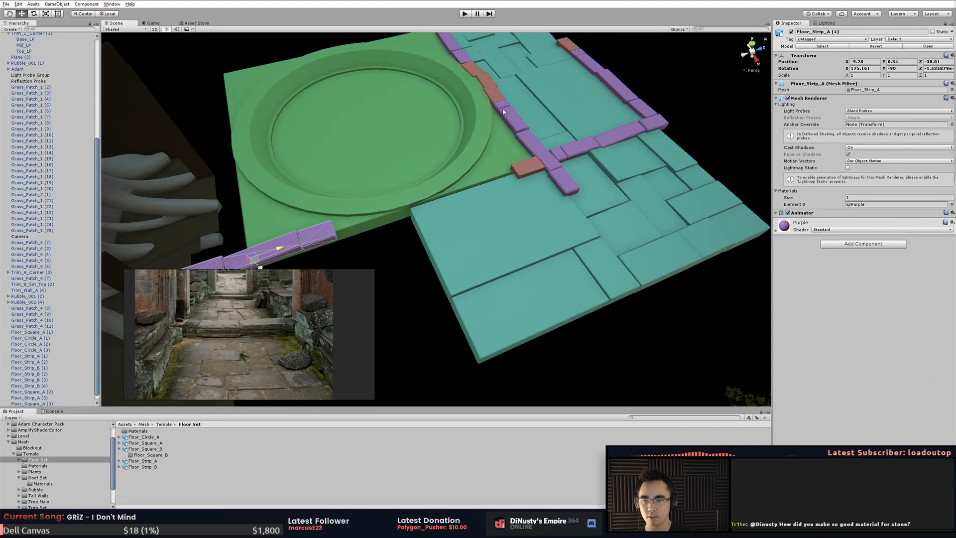
- Duplicate the group of red Floor_Strip_B pieces beside the circle and rotate the copies 90°
click(480, 66)
click(472, 68)
shift+click(497, 95)
shift+click(493, 79)
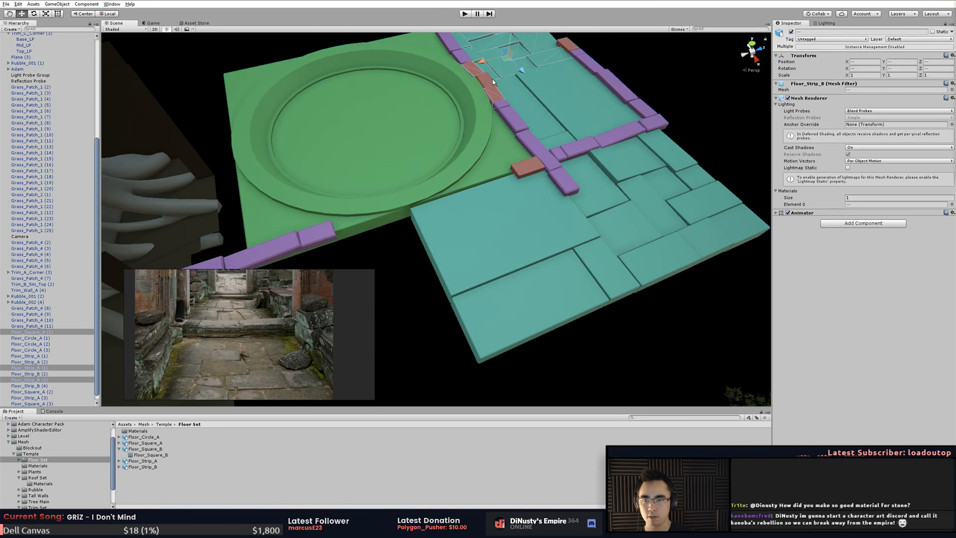
click(487, 88)
shift+click(500, 96)
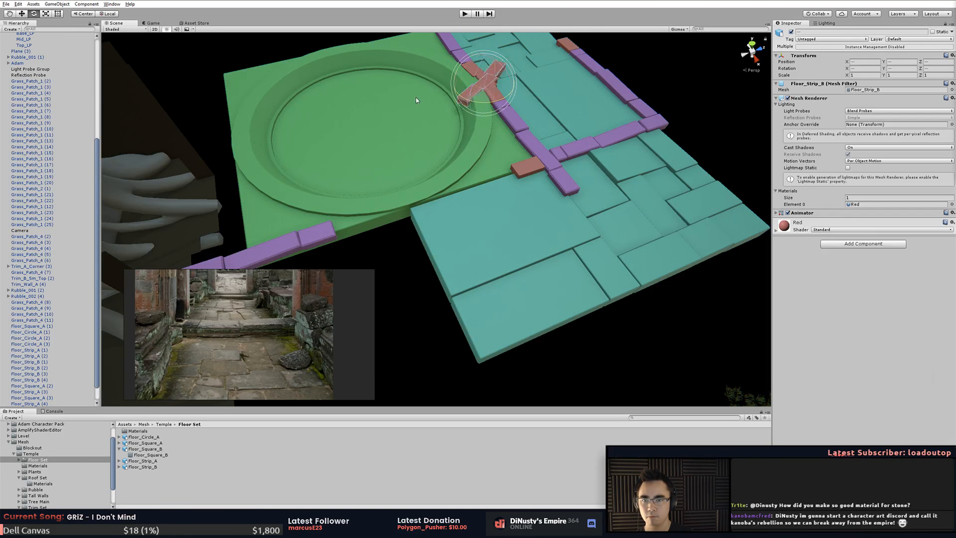
drag(416, 98, 468, 196)
key(w)
scroll(575, 170, up, 2)
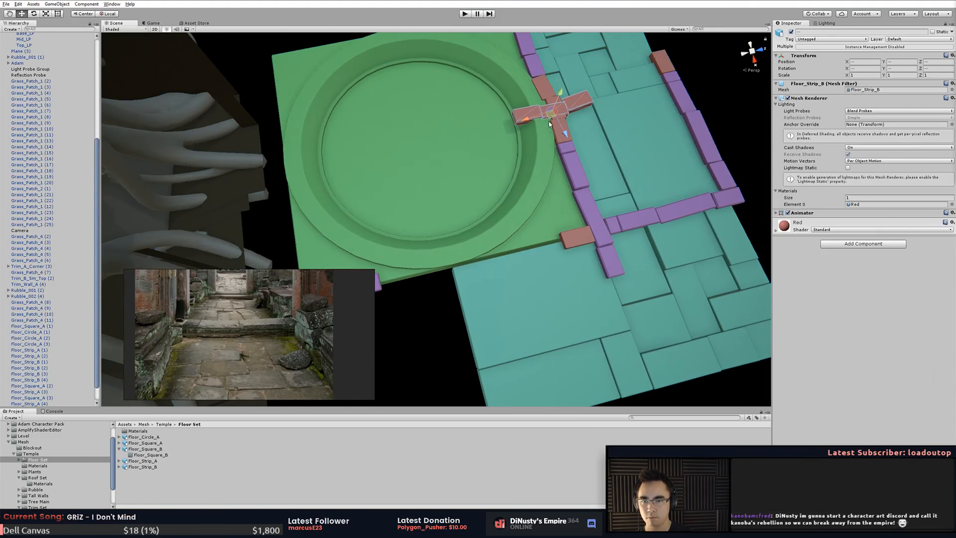
key(v)
drag(552, 123, 550, 195)
key(ctrl+z)
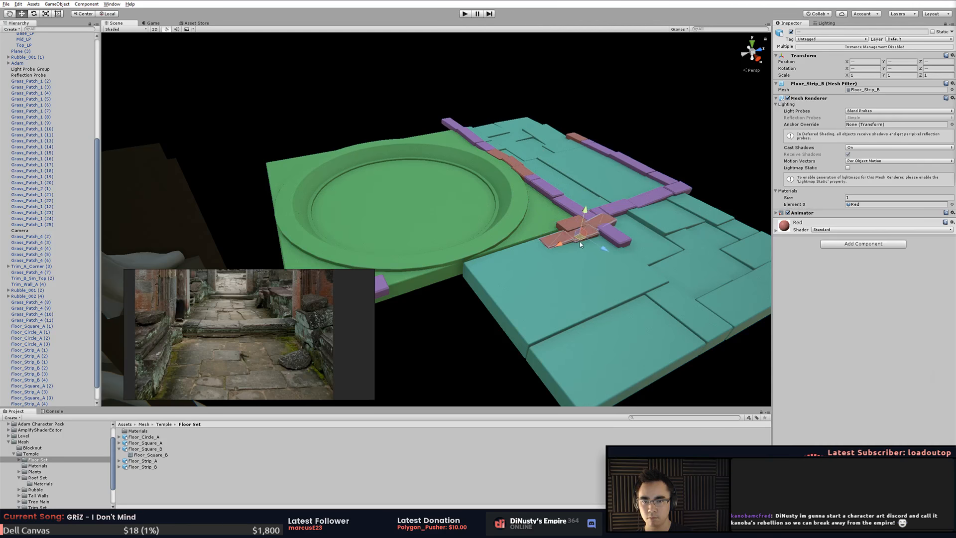
drag(503, 255, 505, 211)
key(ctrl+z)
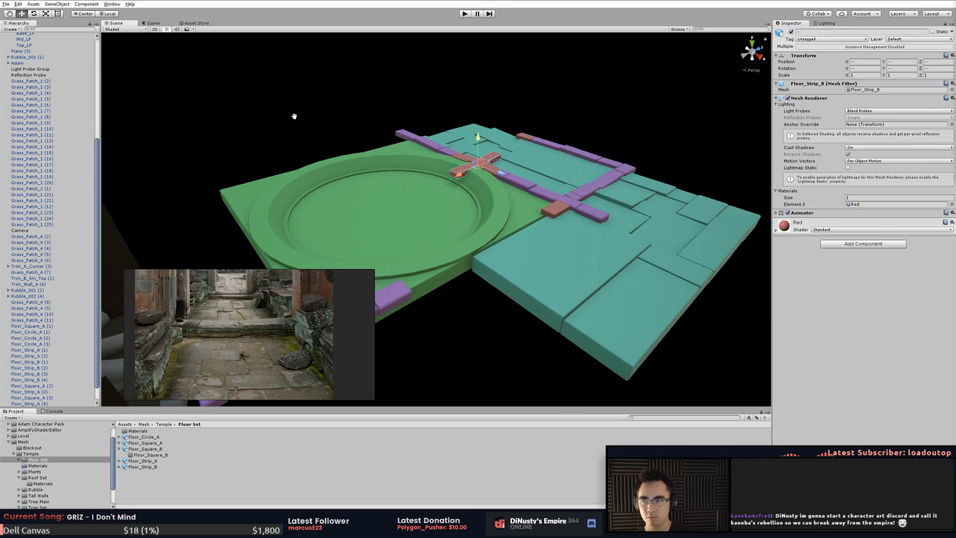
- Switch the transform handles to global axes and move the rotated red strip pieces onto the circle slab's adjacent edge
middle_drag(294, 116, 319, 141)
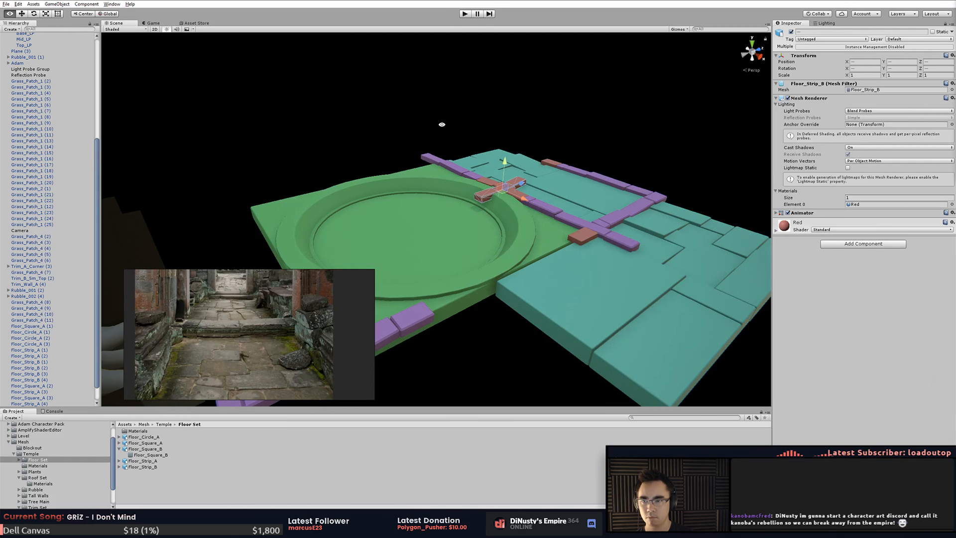
alt+drag(442, 124, 500, 166)
drag(557, 245, 532, 324)
middle_drag(533, 324, 536, 332)
alt+drag(536, 333, 511, 321)
- Duplicate the single red Floor_Strip_B (4) piece and slide the copy along the edge to Z -30.95, against the rotated red pieces
click(604, 265)
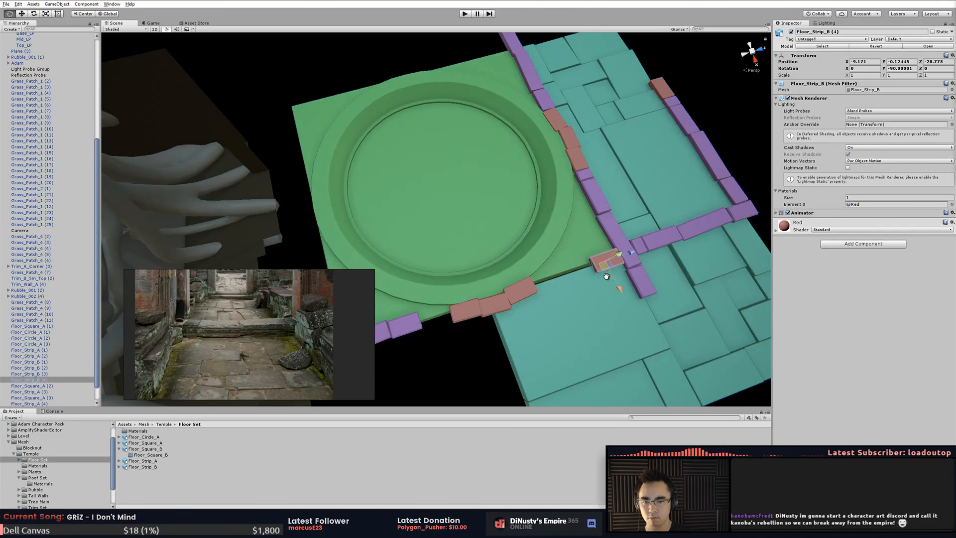
alt+drag(604, 274, 580, 269)
middle_drag(580, 269, 538, 251)
alt+drag(589, 210, 503, 248)
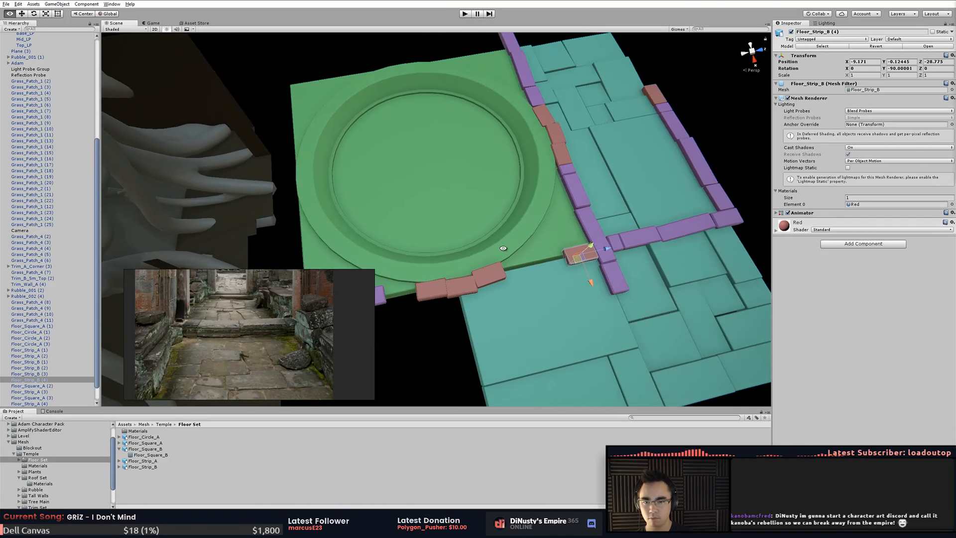
key(ctrl+d)
drag(607, 248, 537, 269)
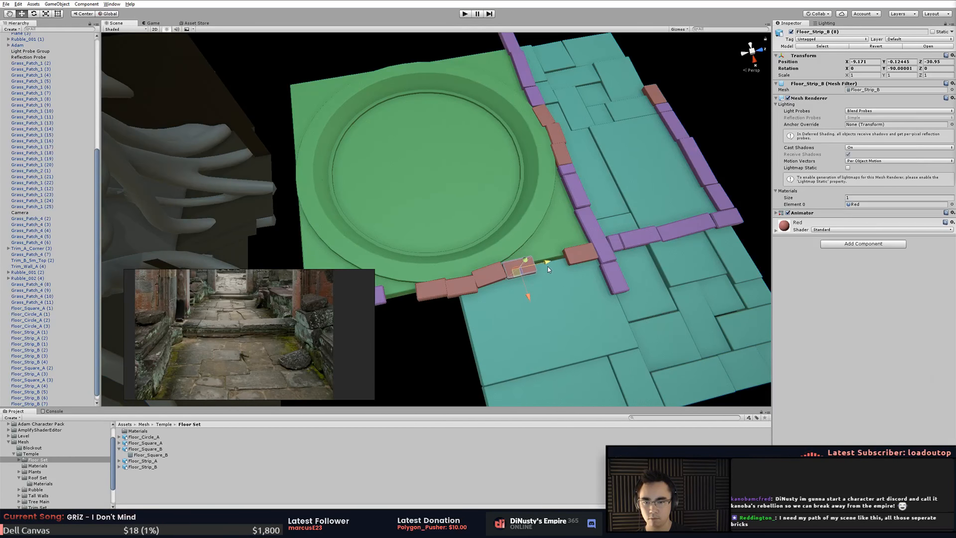
- Delete the two stray red Floor_Strip_B copies on the circle slab's edge and the single Floor_Strip_B (4) piece
key(w)
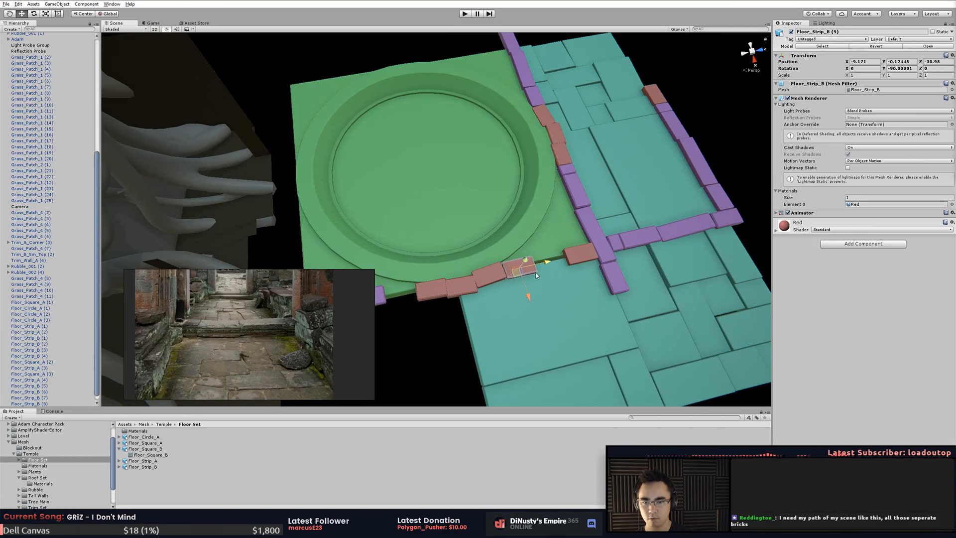
click(580, 255)
click(525, 271)
key(Delete)
click(580, 255)
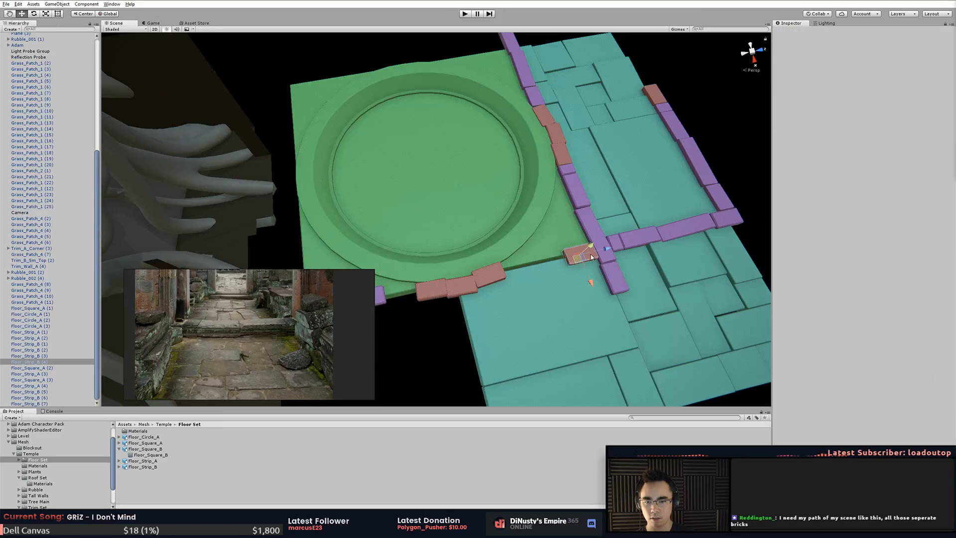
alt+drag(587, 287, 558, 256)
key(Delete)
- Examine the floor layout from a low angle against the carved tree face and from the opposite side above
click(548, 238)
middle_drag(558, 256, 579, 298)
alt+drag(518, 284, 456, 175)
click(504, 145)
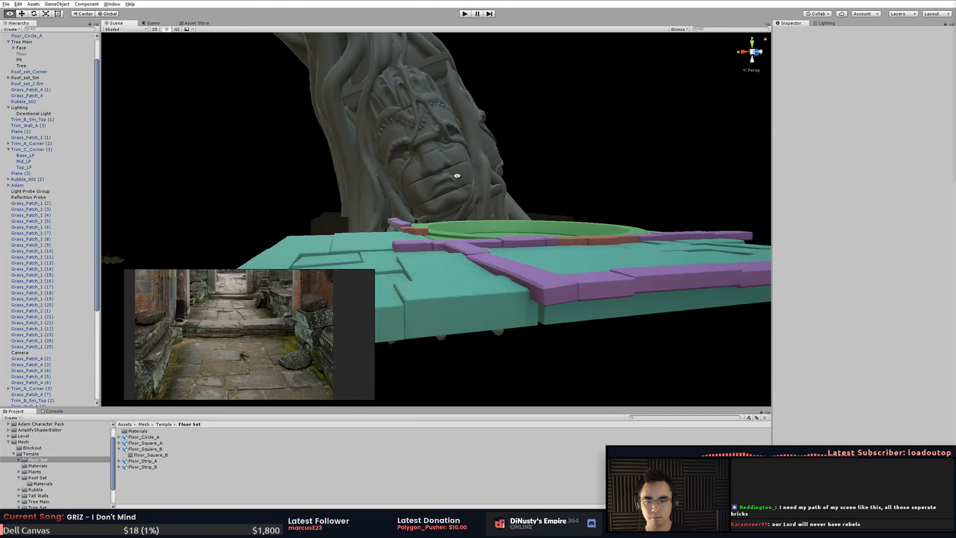
alt+right_drag(457, 174, 591, 203)
alt+drag(591, 203, 615, 190)
middle_drag(615, 190, 618, 207)
alt+drag(617, 208, 401, 216)
alt+right_drag(401, 216, 384, 219)
alt+drag(384, 219, 495, 212)
- Duplicate the two teal floor squares beyond the crosswise purple strip and slide the copies outward to extend the paving
click(388, 190)
click(533, 185)
shift+click(452, 199)
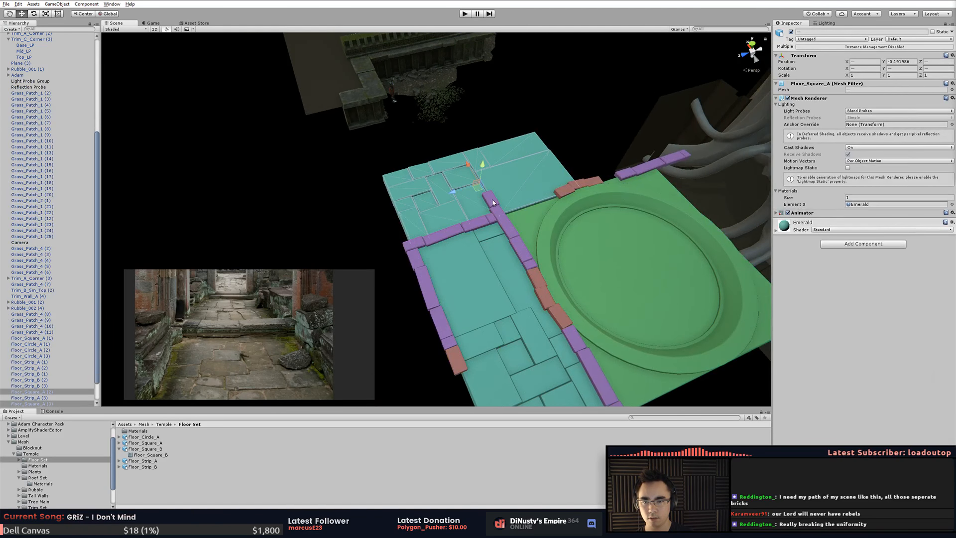
key(e)
drag(468, 210, 297, 83)
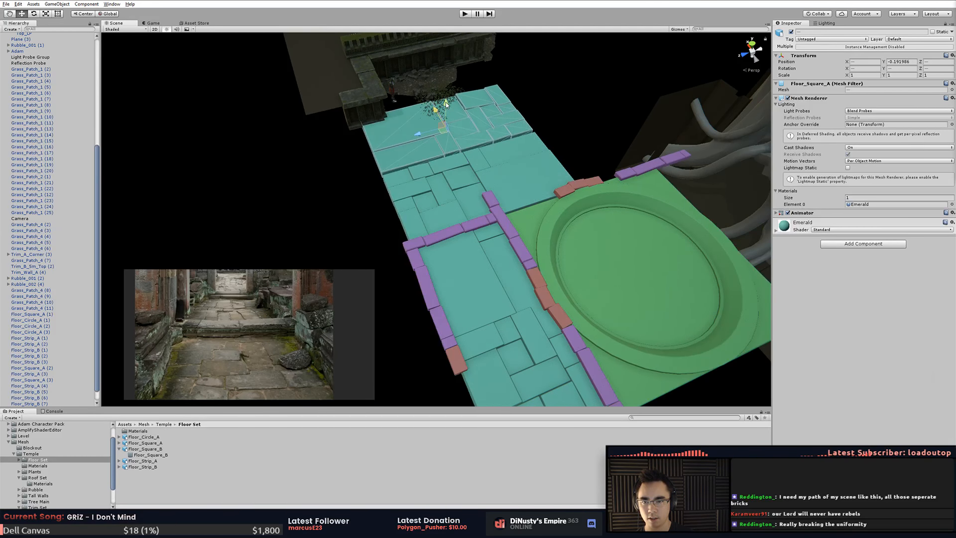
- Try a duplicate of the crosswise purple Floor_Strip_A (3) across the extended paving at X -4.13, and undo it
alt+drag(474, 175, 616, 166)
click(543, 225)
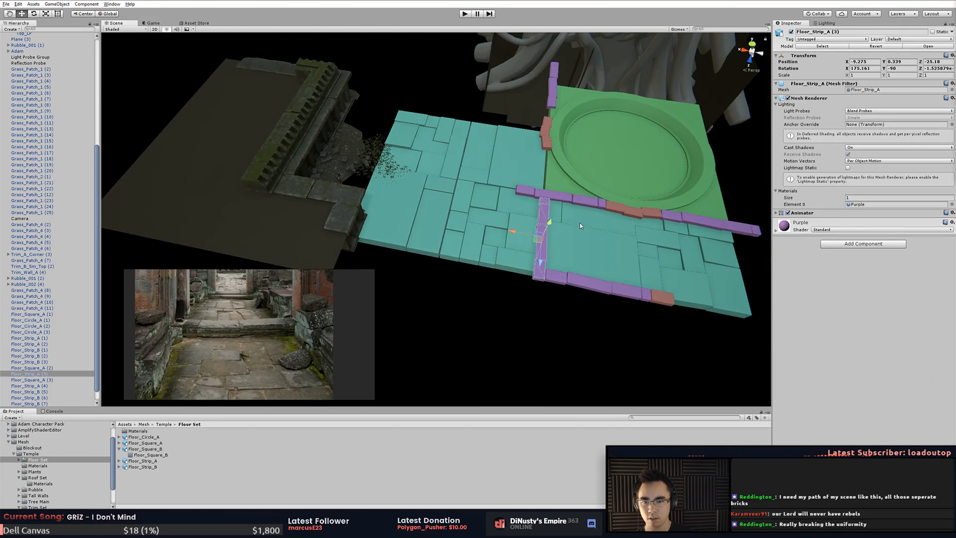
key(ctrl+d)
drag(540, 238, 440, 224)
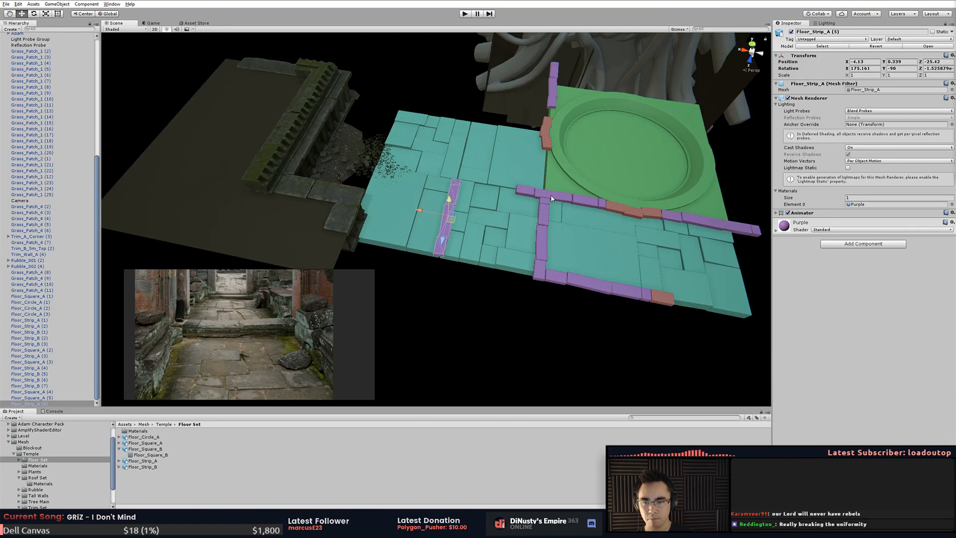
key(ctrl+z)
key(ctrl+z)
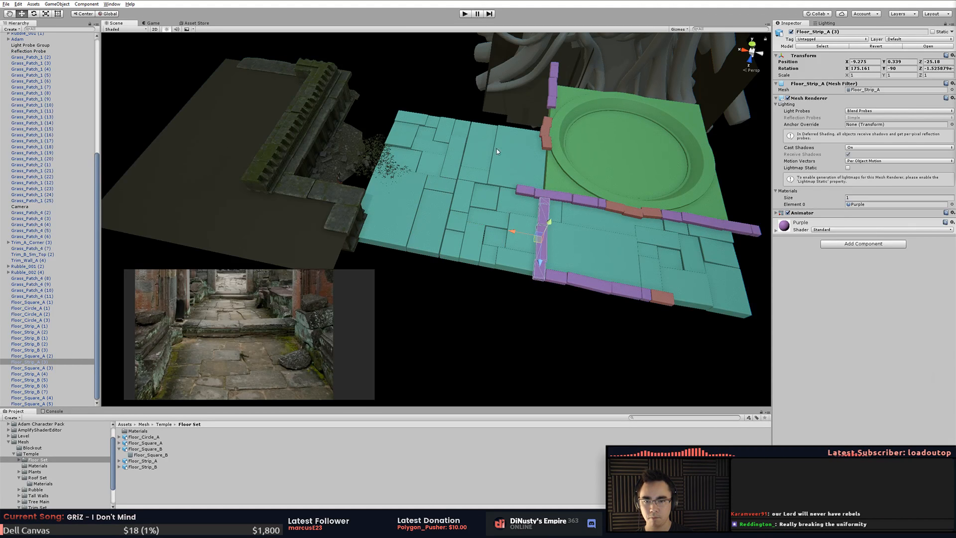
key(Delete)
key(ctrl+z)
- Duplicate a Floor_Square_A slab and place the copy at X 5.93 with Y rotation 0, against the temple wall
click(485, 172)
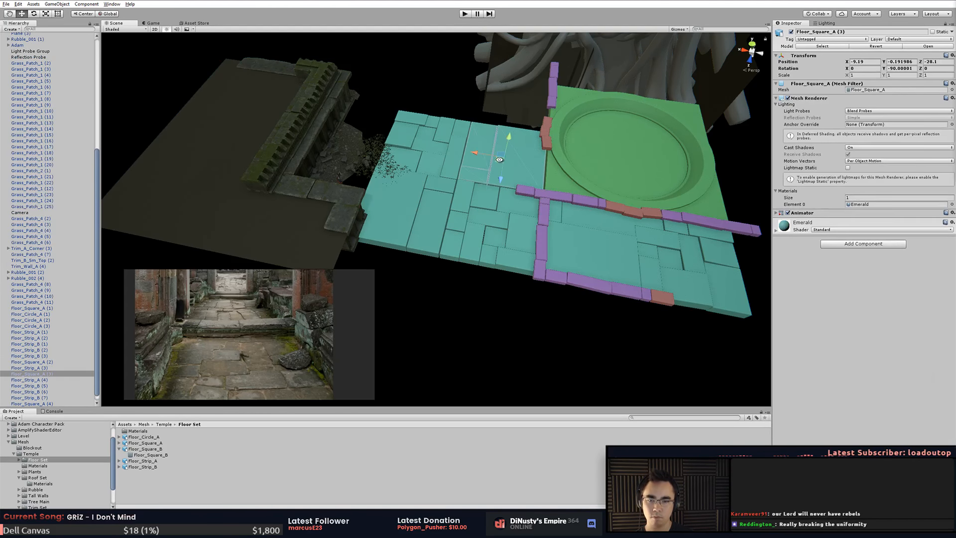
alt+drag(414, 156, 446, 194)
click(432, 148)
click(487, 157)
key(ctrl+d)
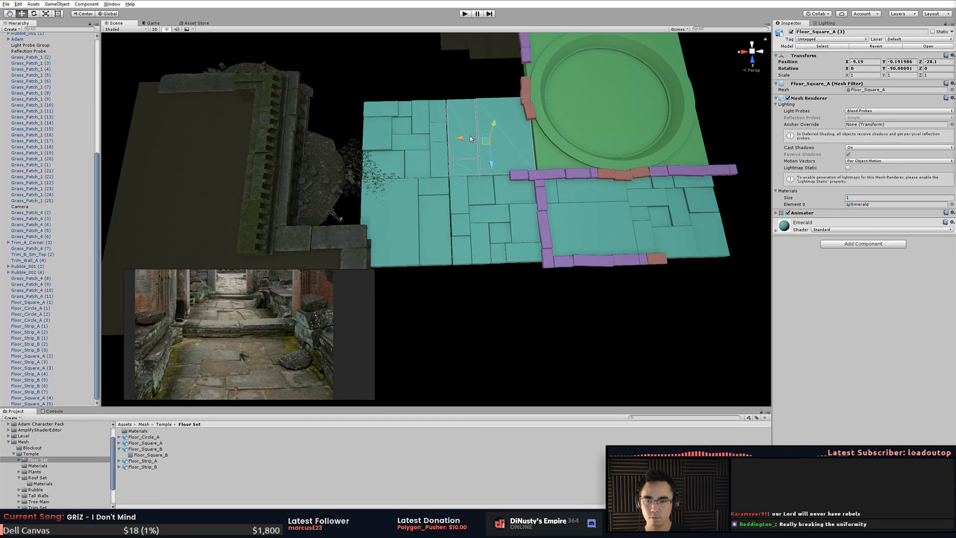
ctrl+drag(486, 166, 299, 137)
key(w)
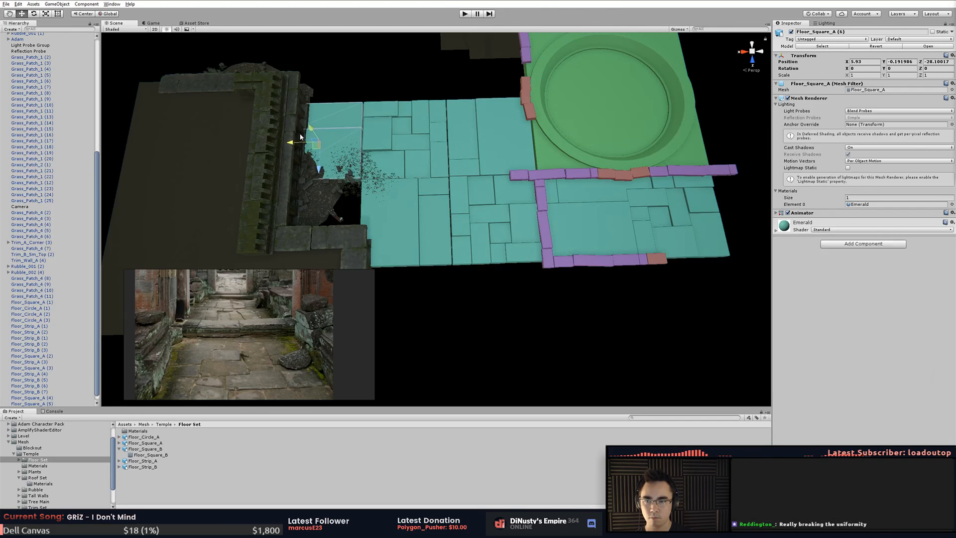
- Try a duplicate of the neighbouring Floor_Square_A slab in the gap by the wall at X 5.92, and delete it
click(419, 210)
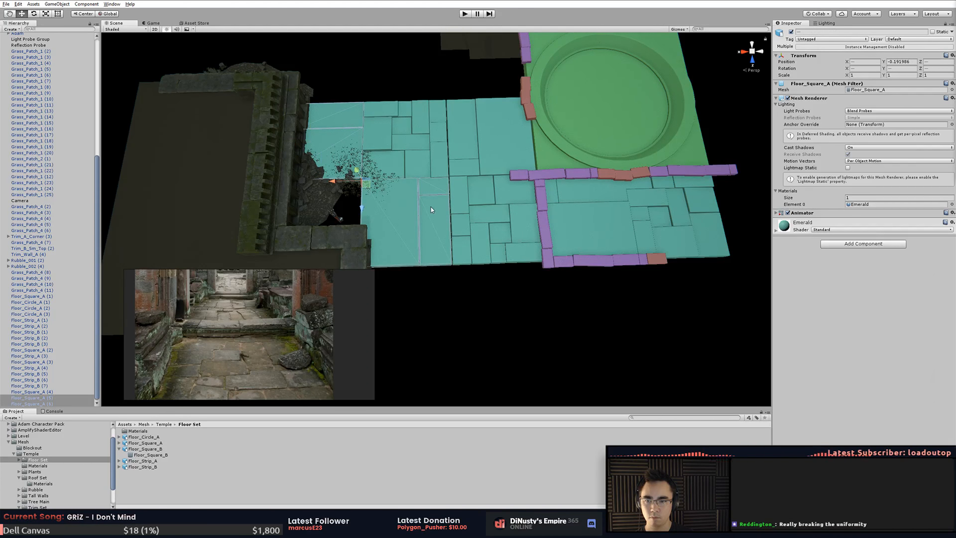
key(ctrl+d)
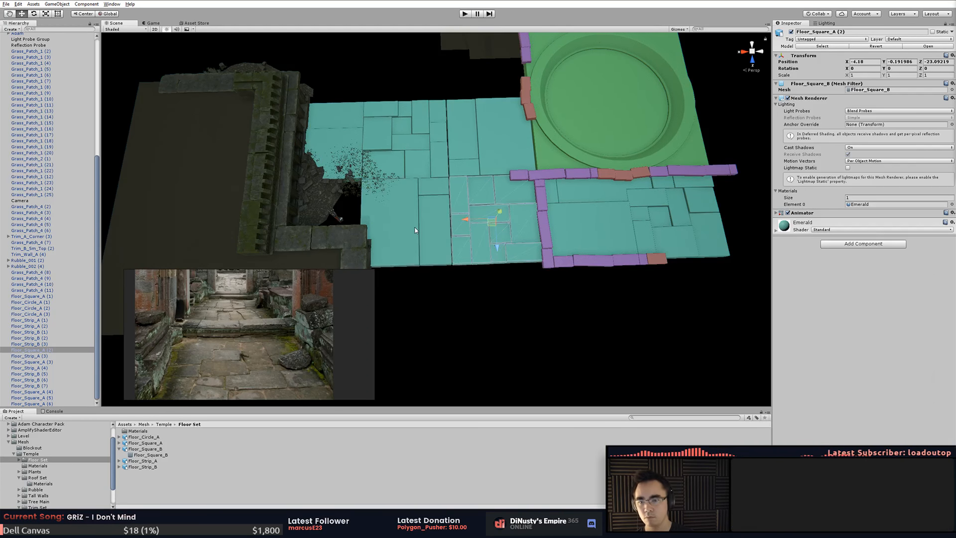
drag(390, 223, 299, 227)
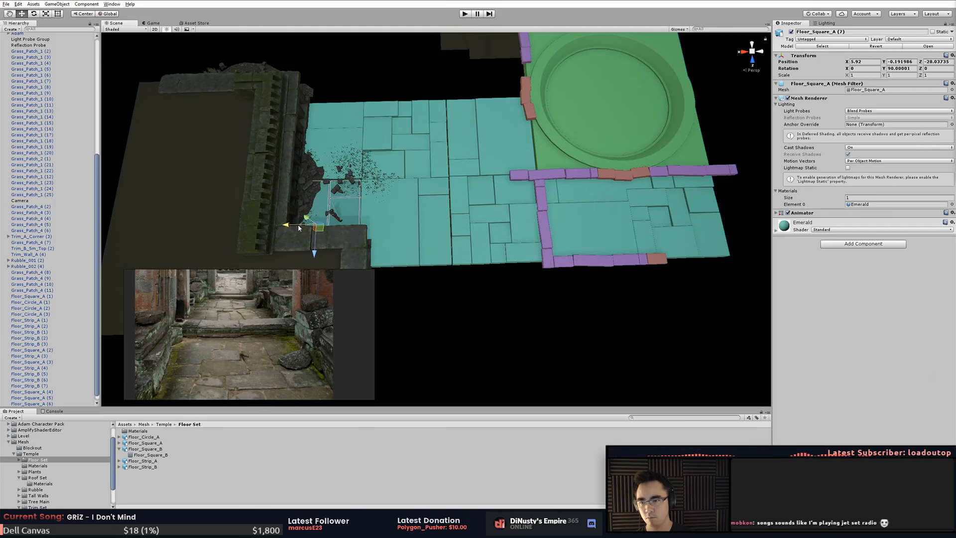
key(Delete)
- Duplicate the Floor_Square_B tile beside the purple strips and slide the copy into the gap by the temple wall
click(503, 208)
key(ctrl+d)
drag(472, 220, 298, 220)
click(404, 289)
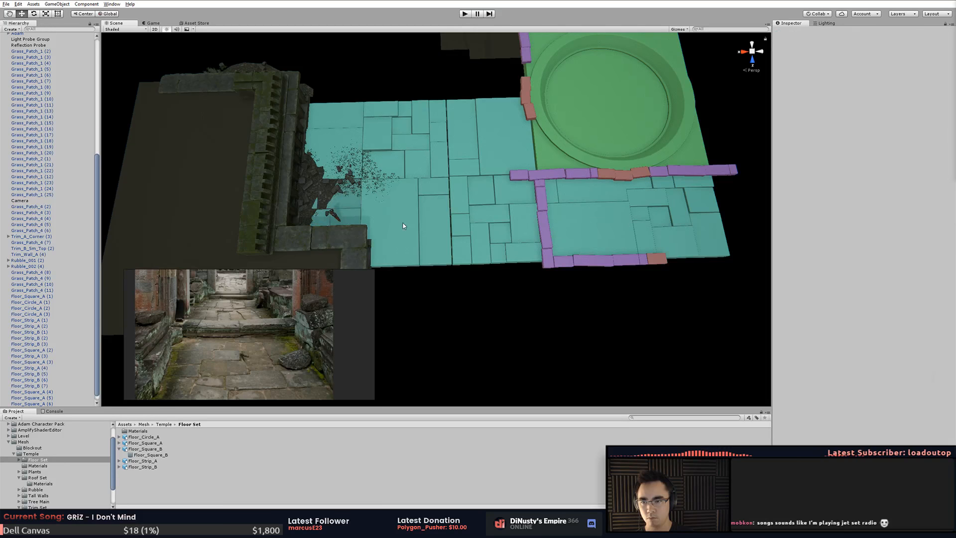
- Inspect how the new floor slabs meet the temple wall, rubble, grass and character from several angles
click(403, 226)
alt+middle_drag(342, 202, 399, 213)
alt+right_drag(399, 214, 830, 274)
alt+drag(543, 212, 576, 199)
alt+right_drag(575, 199, 230, 164)
alt+drag(230, 164, 359, 234)
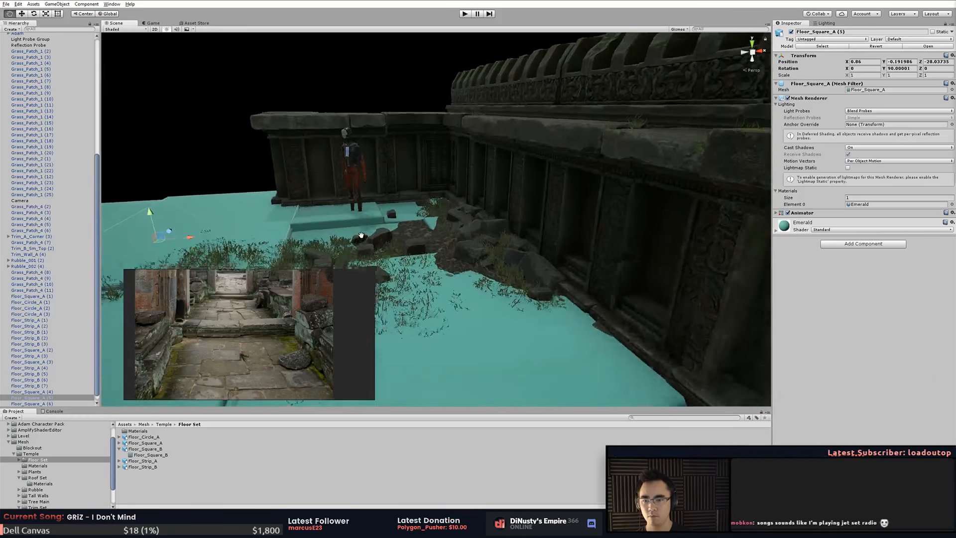
alt+middle_drag(358, 234, 483, 219)
click(321, 115)
alt+drag(321, 115, 508, 184)
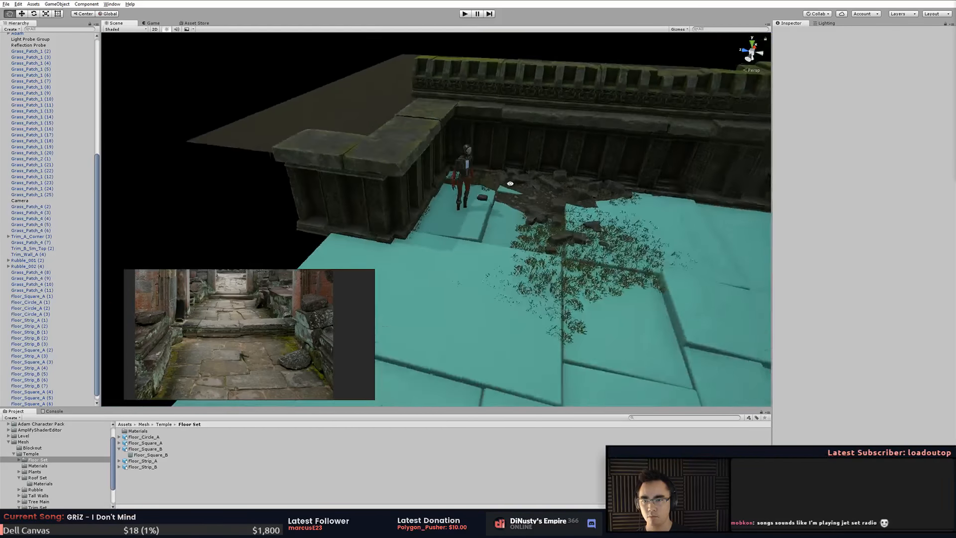
alt+right_drag(508, 183, 623, 213)
alt+drag(623, 214, 597, 154)
alt+middle_drag(598, 154, 618, 165)
alt+drag(617, 164, 578, 155)
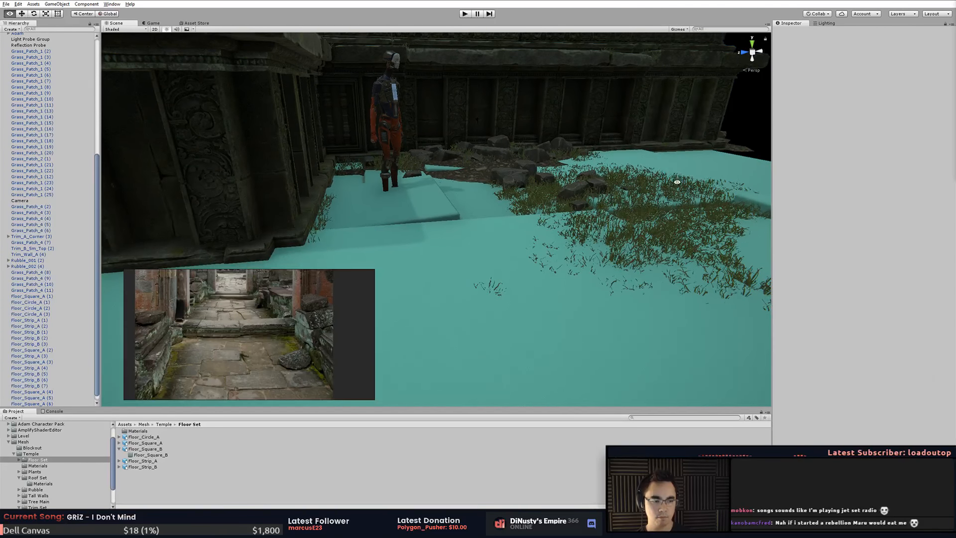
alt+drag(678, 181, 621, 214)
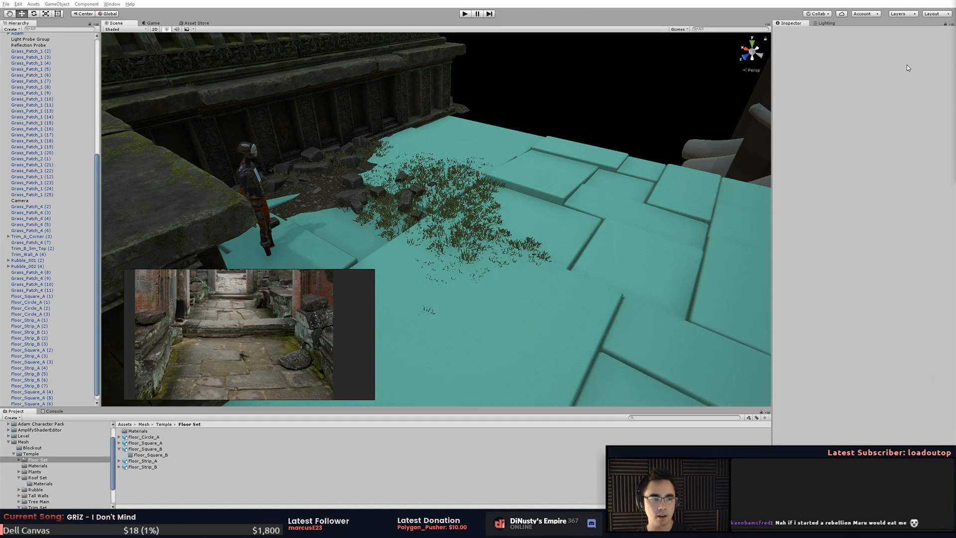
- View the mossy stone wall caps up close and look through the Temple Materials and Roof Set folders
right_drag(418, 152, 536, 169)
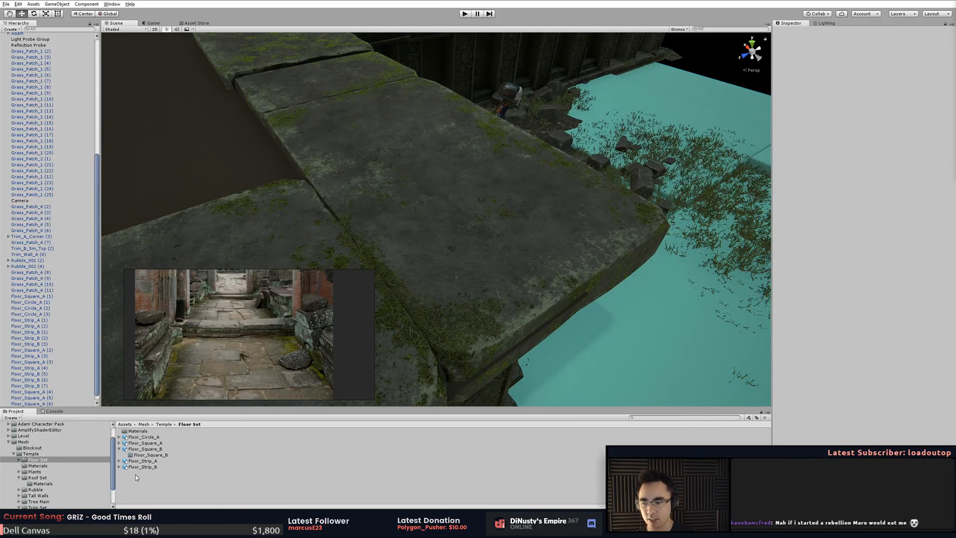
click(504, 290)
click(731, 83)
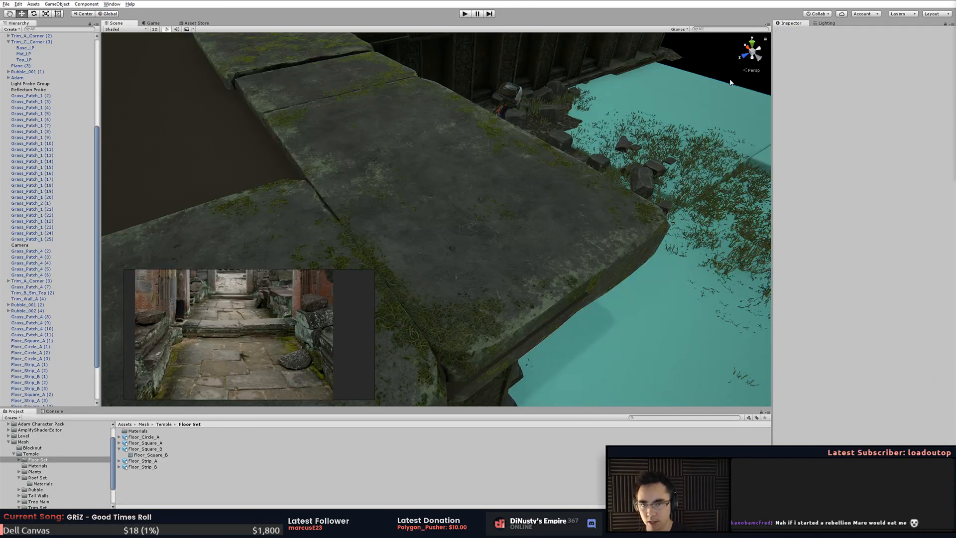
right_drag(619, 164, 642, 356)
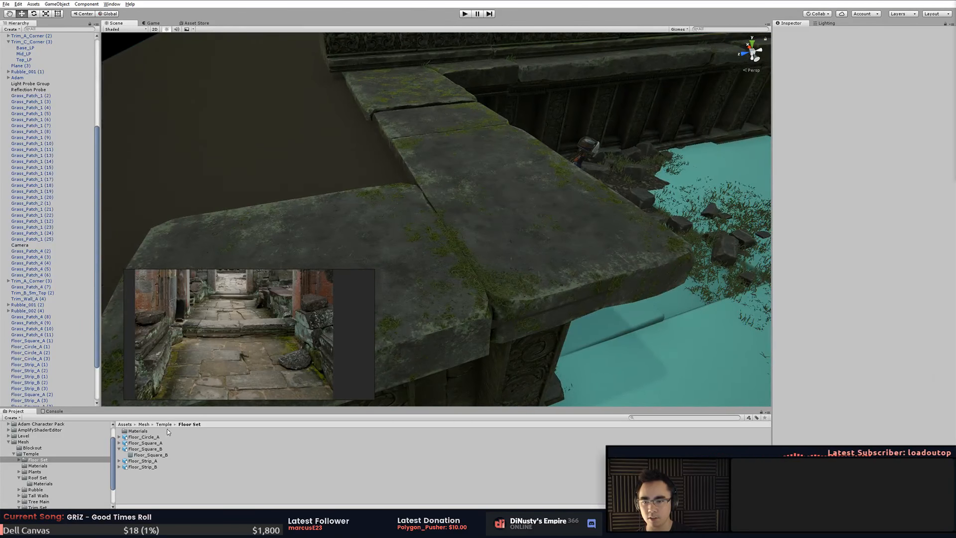
click(50, 454)
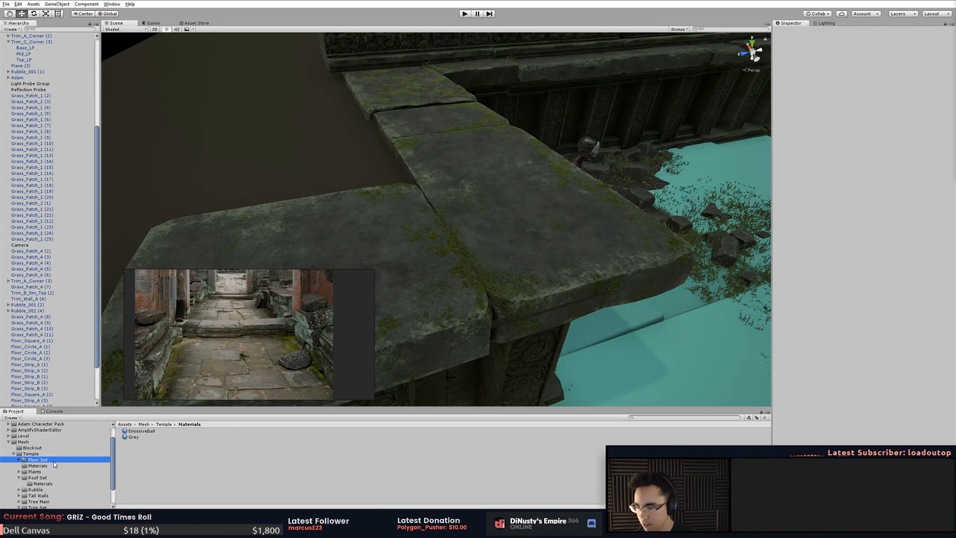
click(54, 465)
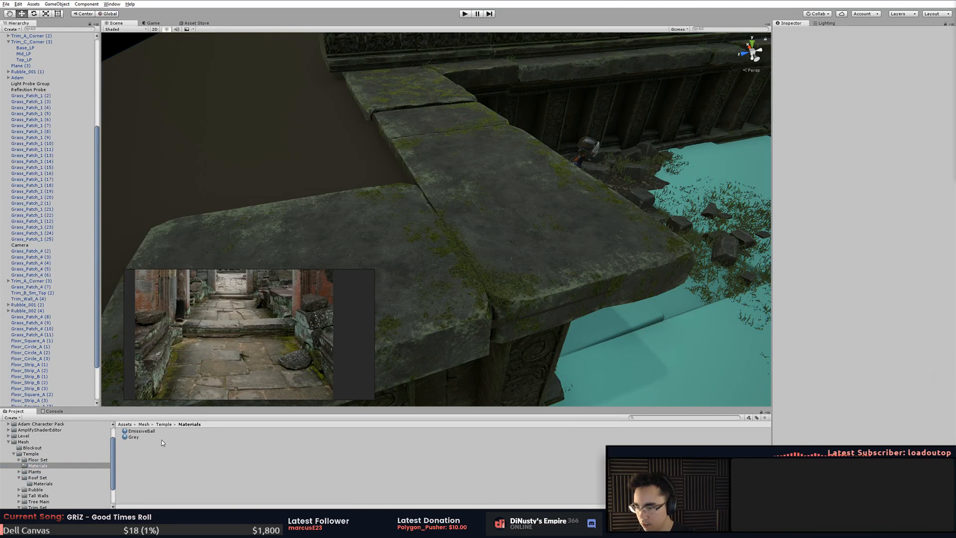
click(133, 437)
click(166, 471)
click(52, 477)
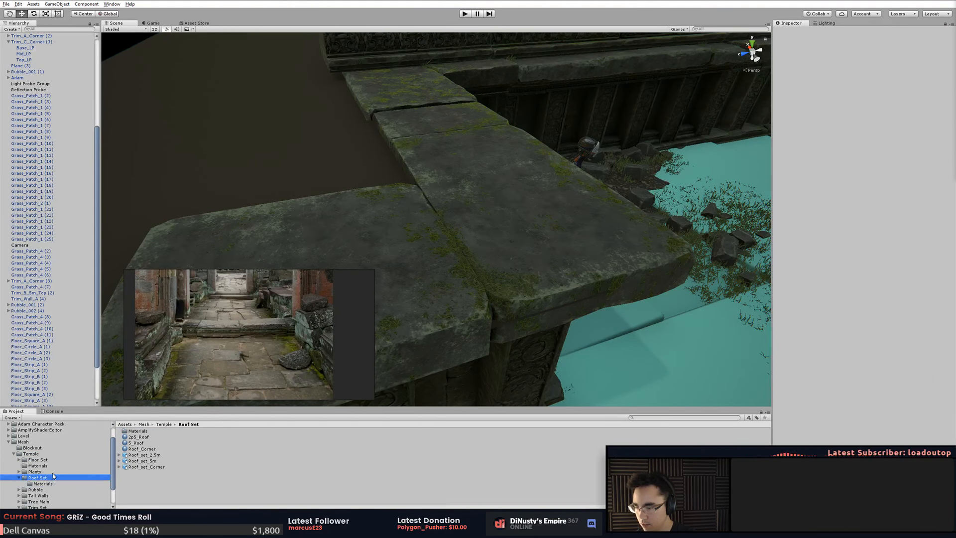
- Open the Trim_A_Corner_TOP material on the corner trim's CapLP mesh and locate its Temple_Stone_D texture in the project
click(479, 291)
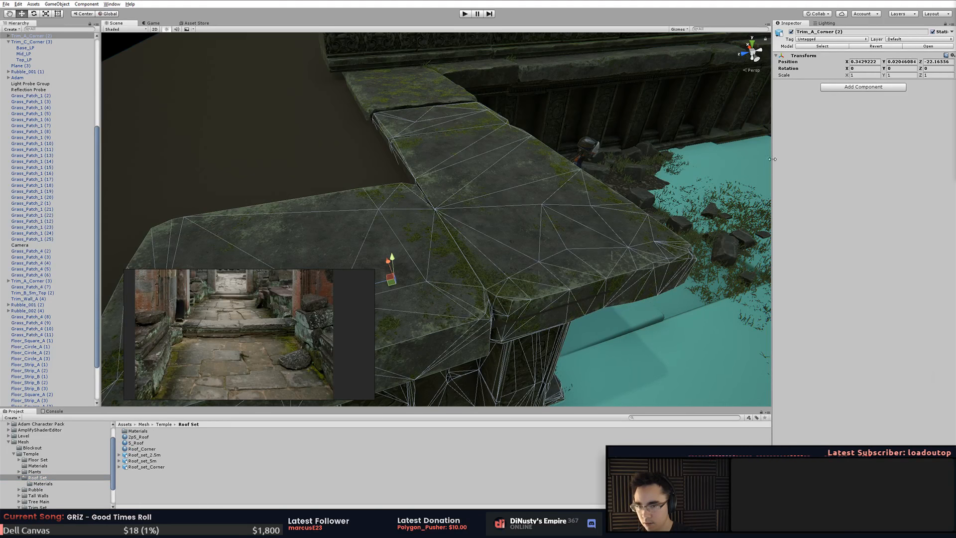
click(509, 257)
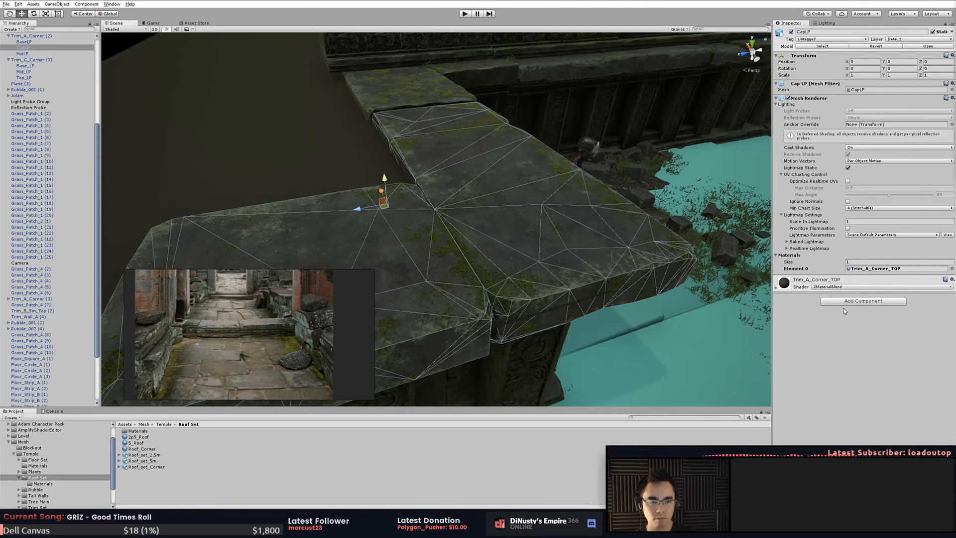
click(808, 288)
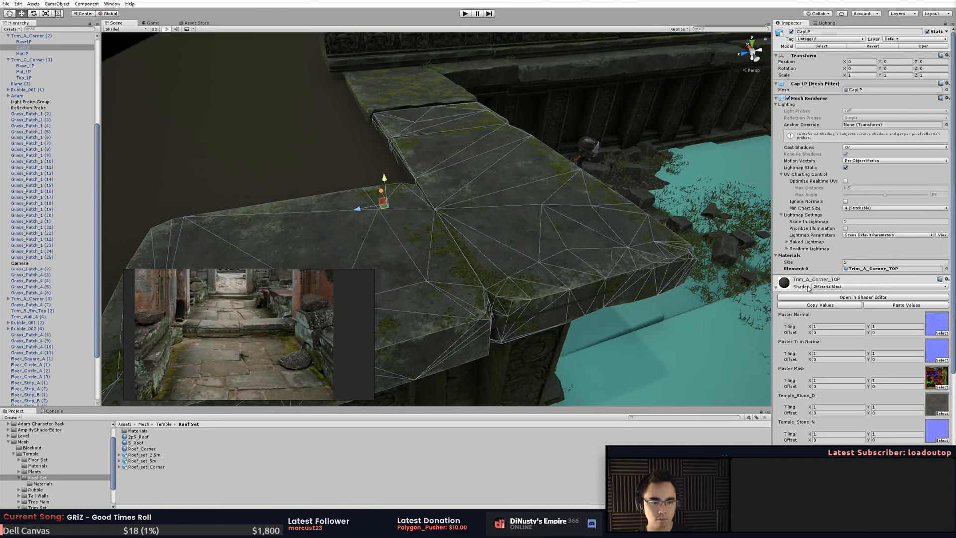
click(937, 401)
click(146, 467)
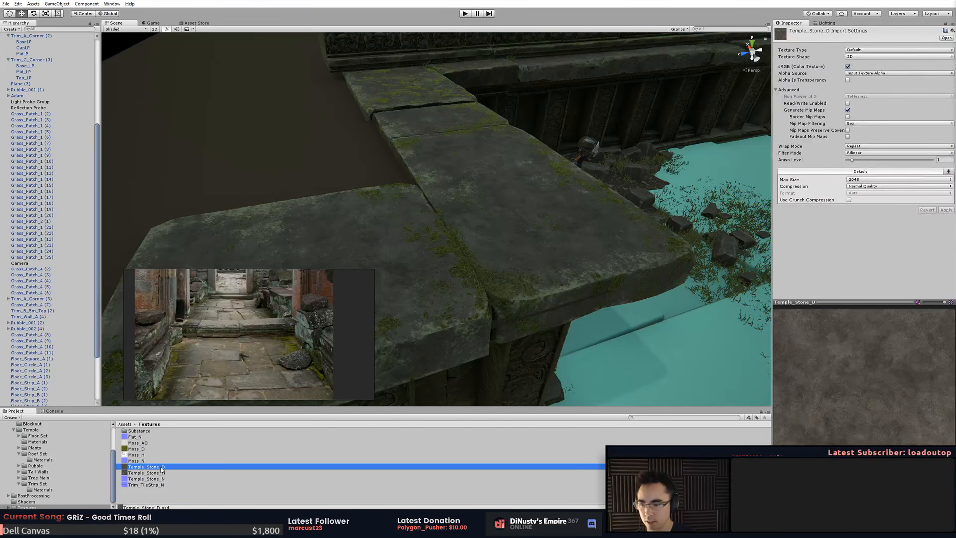
- Examine the Temple_Stone_D texture in an enlarged preview, and shrink the preview again
drag(814, 300, 819, 217)
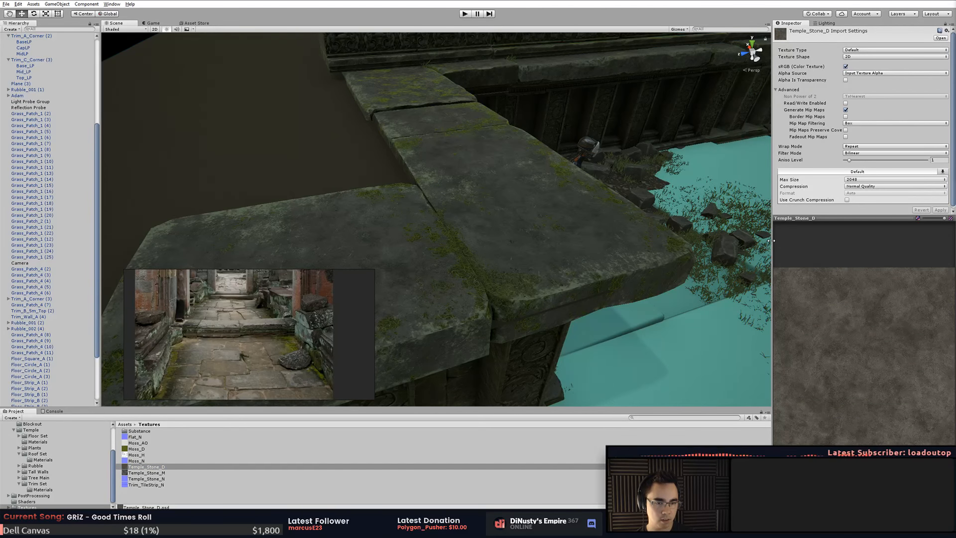
drag(771, 240, 663, 241)
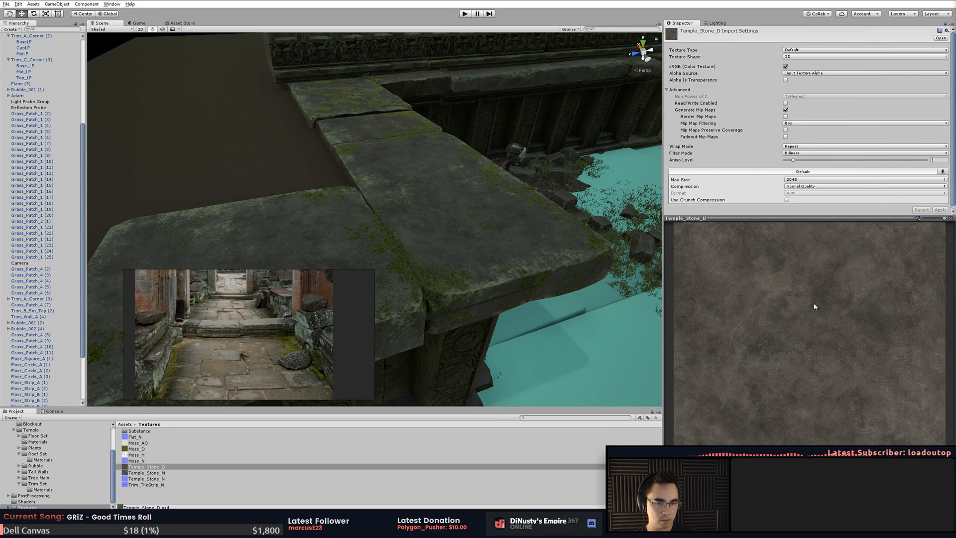
drag(930, 221, 953, 227)
drag(664, 256, 786, 256)
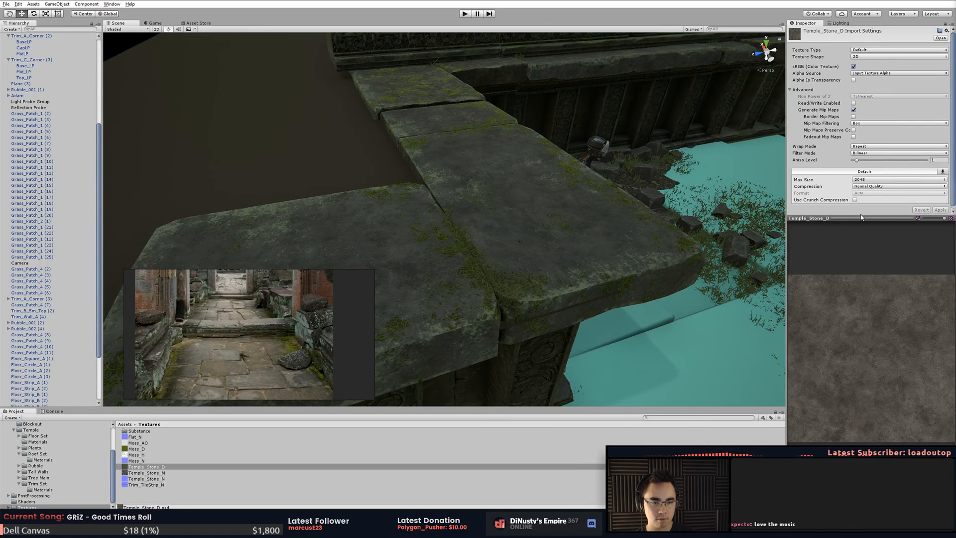
drag(869, 217, 876, 313)
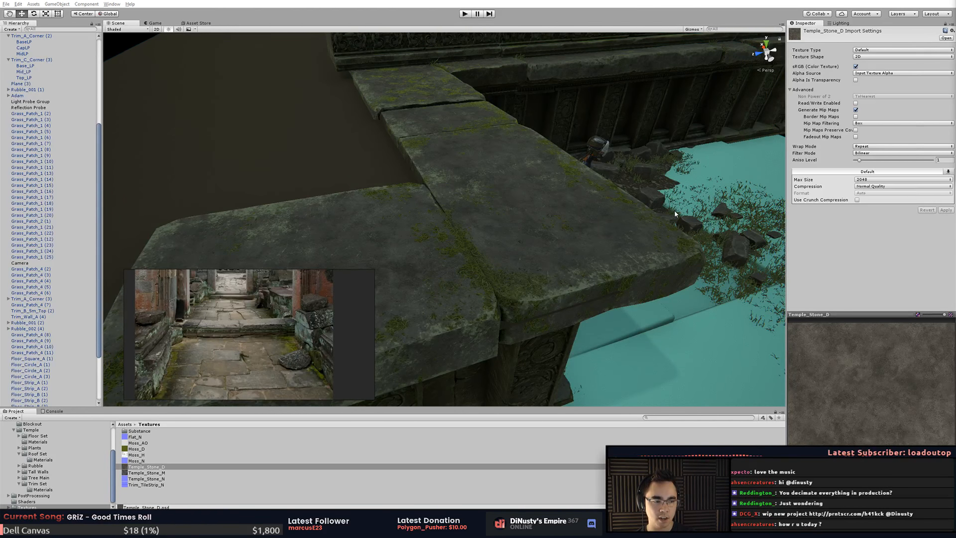
- Examine the teal floor around the rubble and grass patches by the temple wall, from afar and up close
middle_drag(714, 206, 601, 213)
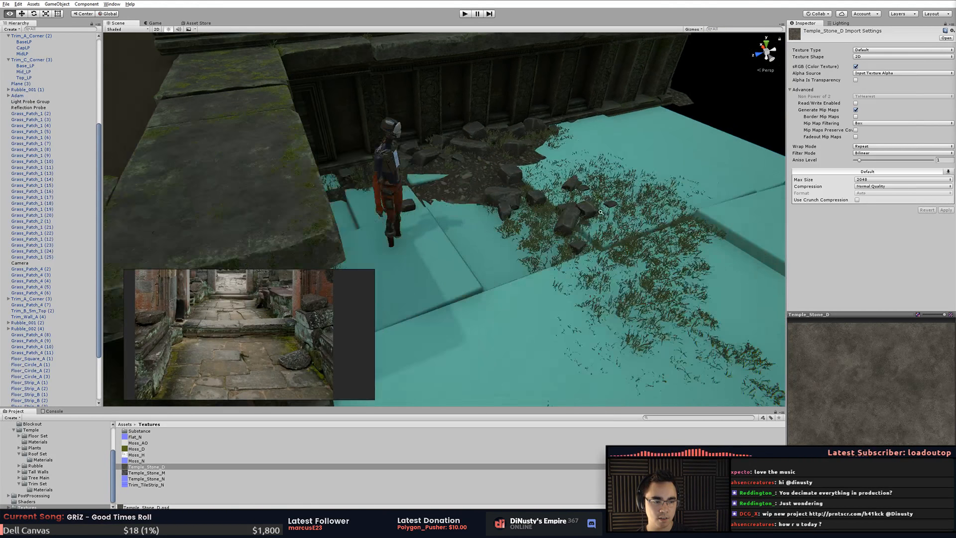
scroll(602, 213, down, 4)
middle_drag(534, 209, 545, 212)
alt+drag(545, 210, 441, 156)
alt+drag(568, 151, 641, 198)
click(490, 187)
scroll(543, 201, up, 8)
click(592, 192)
alt+drag(498, 219, 759, 154)
click(759, 154)
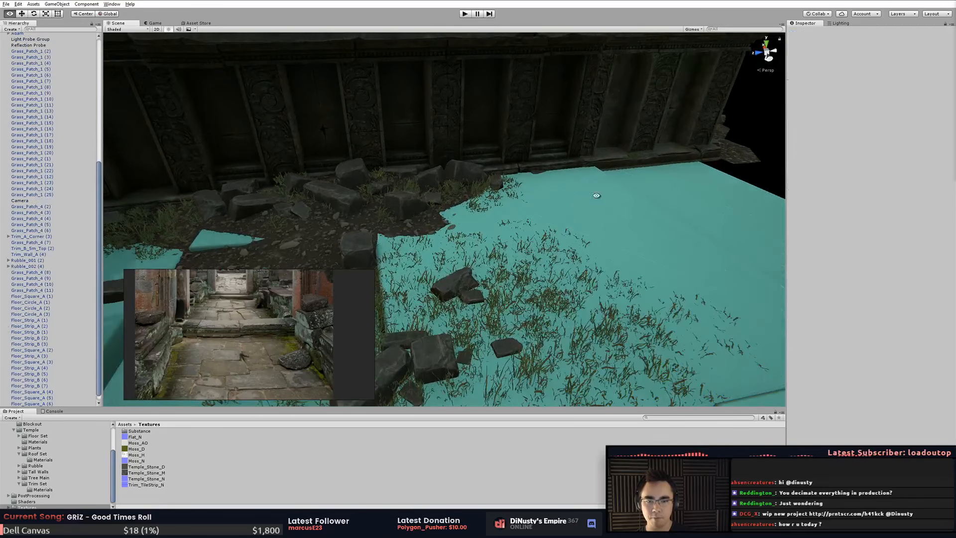
- Examine how the pebble ground, rubble and grass meet the teal floor, at low angles and from above
alt+drag(598, 196, 830, 132)
alt+drag(566, 146, 627, 112)
alt+drag(523, 201, 563, 177)
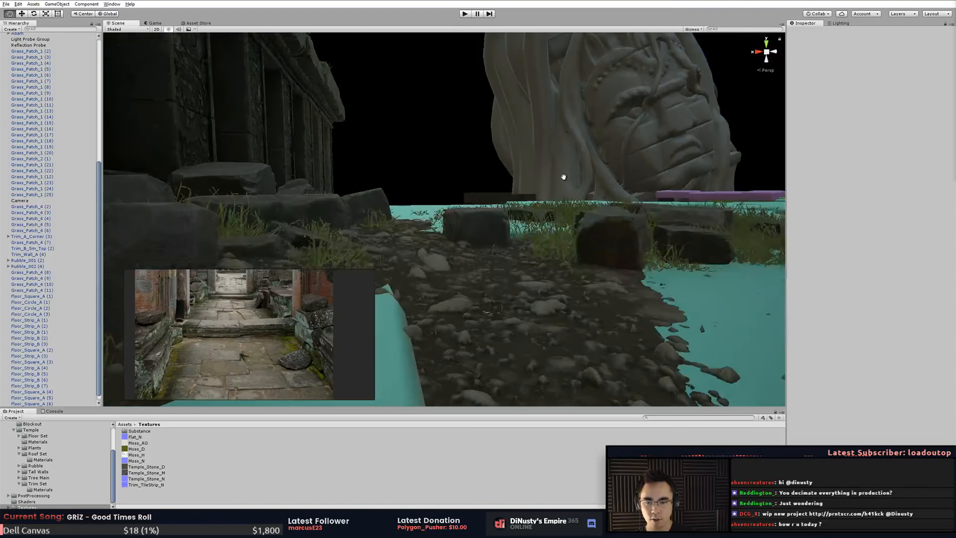
middle_drag(564, 177, 616, 158)
alt+drag(616, 157, 433, 214)
middle_drag(433, 214, 593, 162)
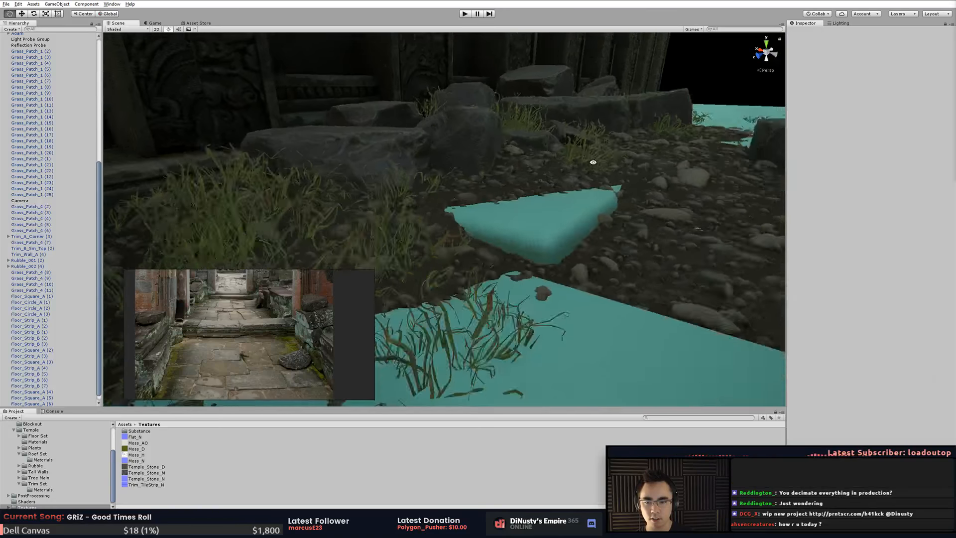
alt+drag(593, 162, 526, 207)
alt+drag(637, 257, 497, 357)
scroll(455, 235, down, 3)
scroll(587, 307, down, 6)
middle_drag(587, 308, 531, 296)
alt+drag(531, 297, 385, 188)
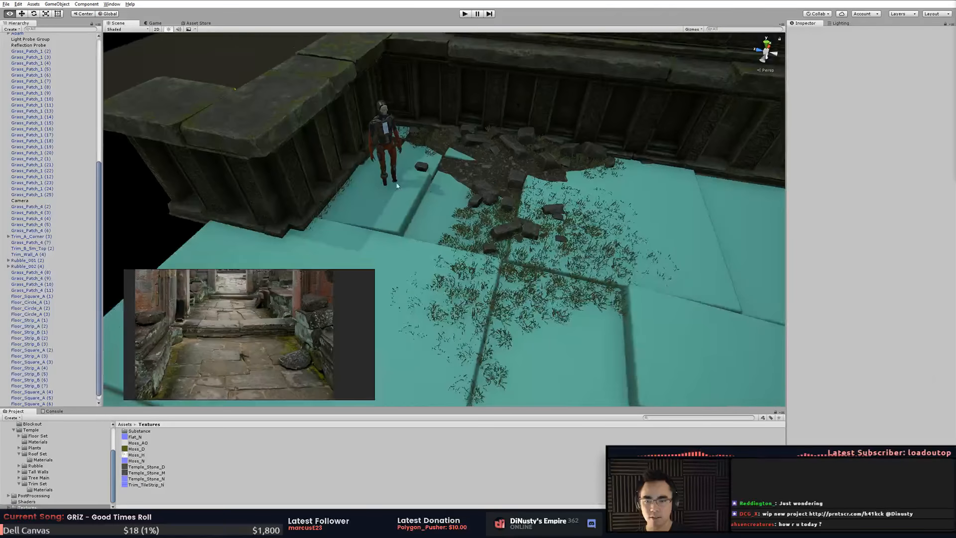
- Check the floor squares beside the wall corner and rubble, and view the whole floor layout
click(385, 188)
drag(411, 140, 414, 136)
alt+drag(587, 214, 666, 222)
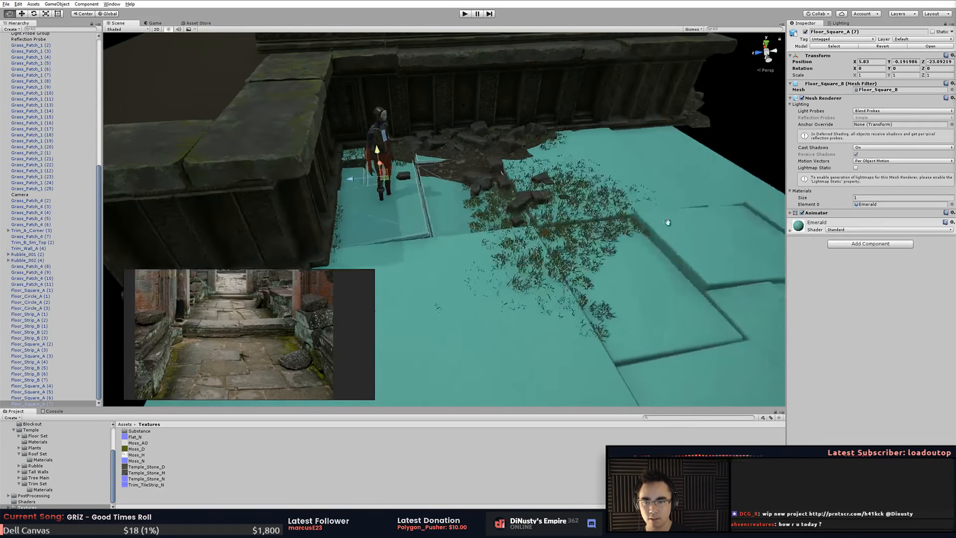
middle_drag(665, 222, 566, 187)
click(565, 187)
alt+drag(566, 186, 440, 267)
scroll(425, 232, down, 5)
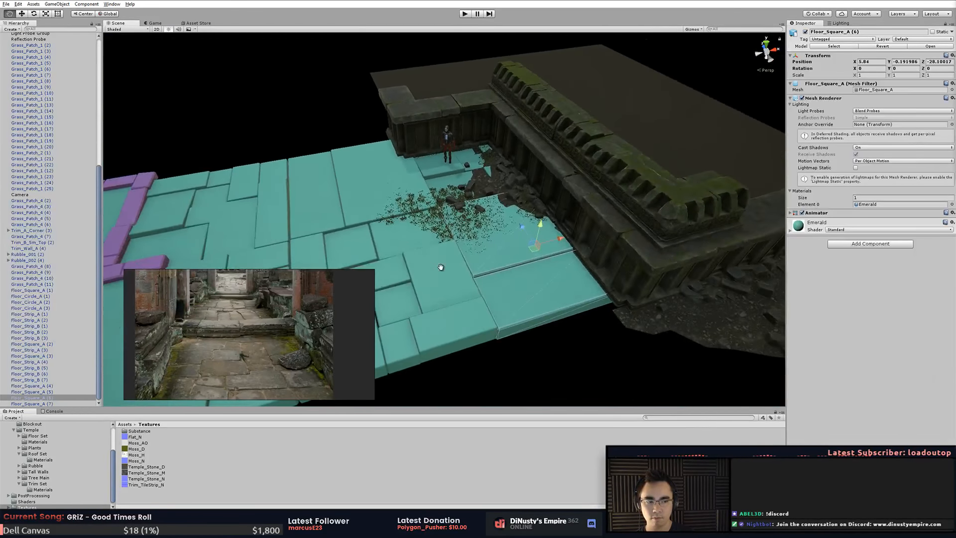
middle_drag(440, 267, 535, 213)
click(408, 89)
alt+drag(448, 214, 513, 275)
middle_drag(513, 275, 454, 274)
alt+right_drag(502, 267, 447, 263)
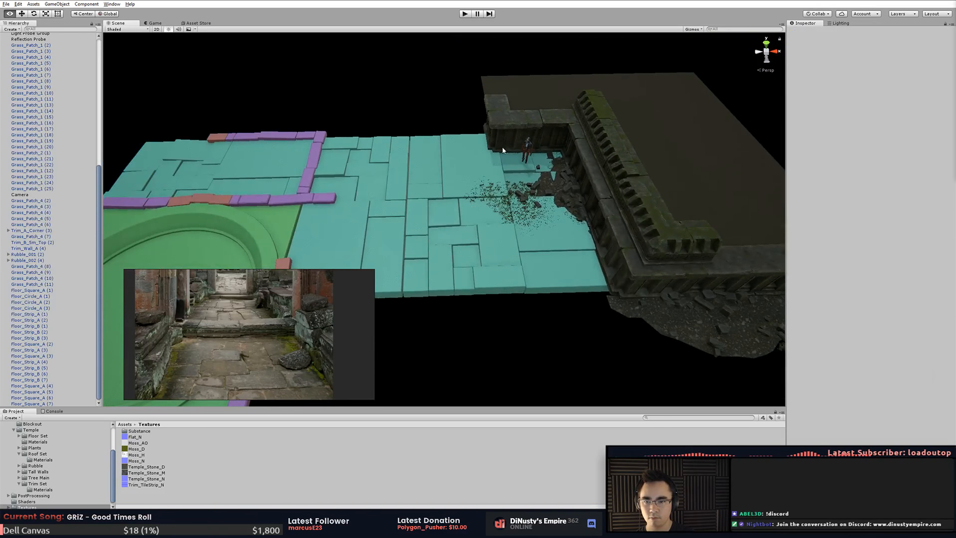
middle_drag(452, 201, 447, 150)
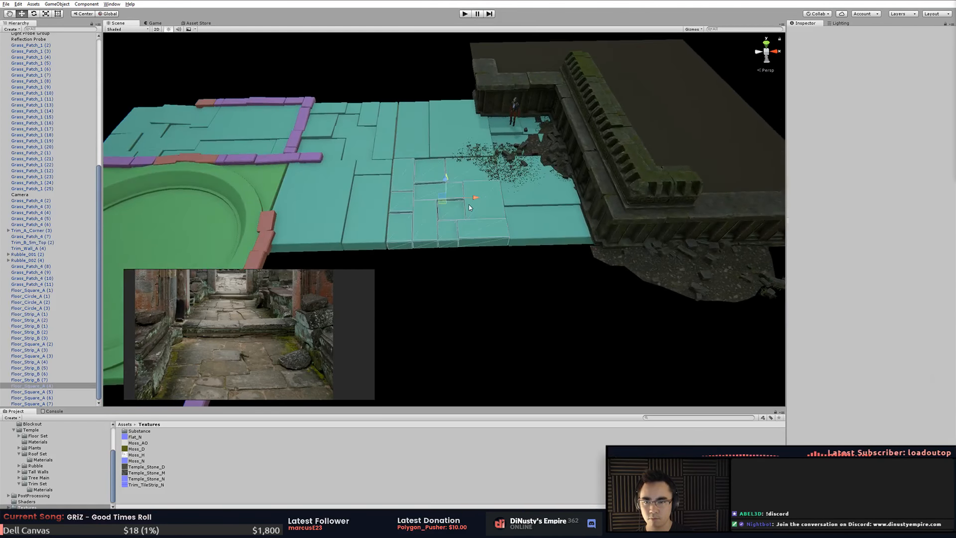
- Duplicate the purple Floor_Strip_A, place the copy on the teal floor beside the grass at X -0.74, and lower it to Y 0.32
click(299, 156)
shift+click(301, 135)
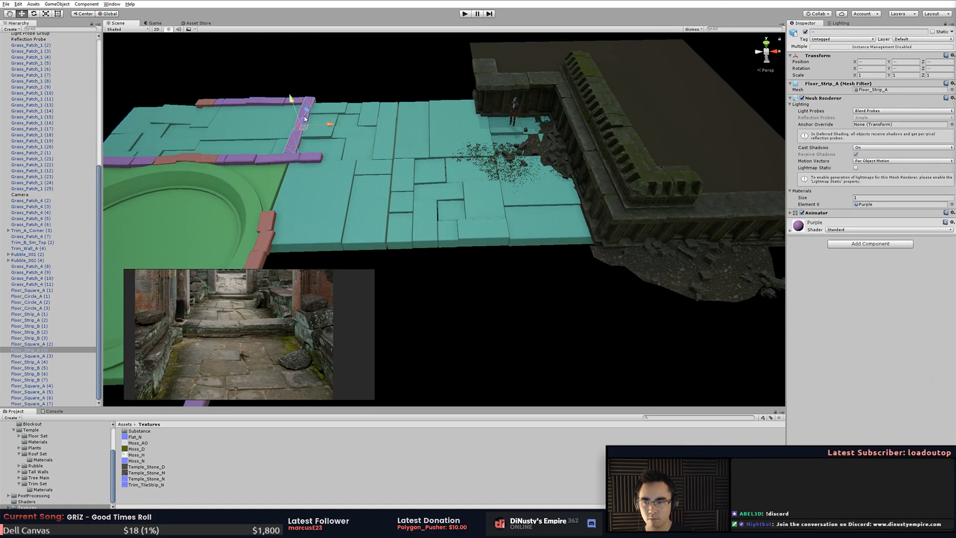
click(305, 118)
key(ctrl+d)
drag(310, 129, 567, 166)
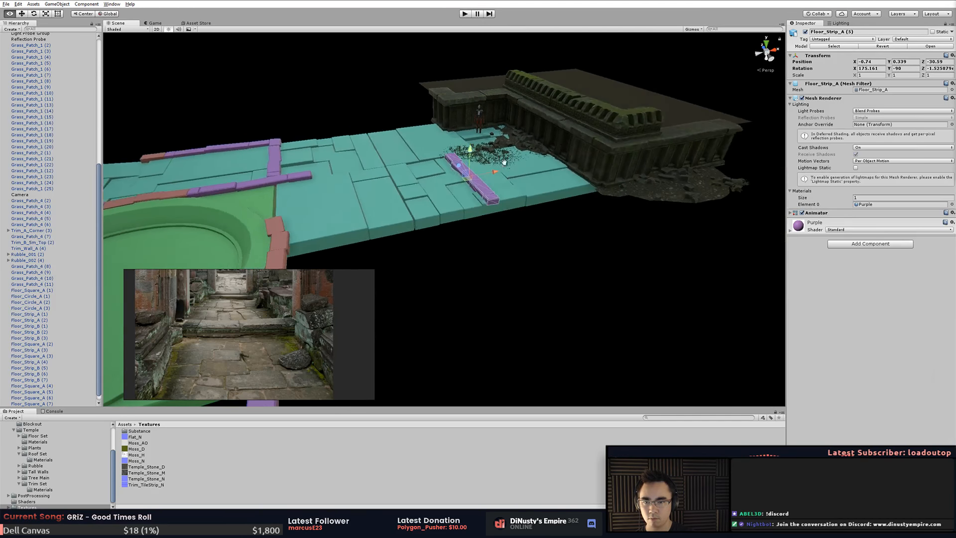
alt+right_drag(567, 167, 710, 203)
alt+drag(711, 203, 578, 219)
mouse_move(468, 160)
mouse_down()
mouse_move(468, 142)
mouse_move(468, 166)
mouse_move(406, 139)
mouse_move(461, 169)
mouse_up()
alt+right_drag(460, 169, 548, 200)
alt+drag(549, 201, 438, 186)
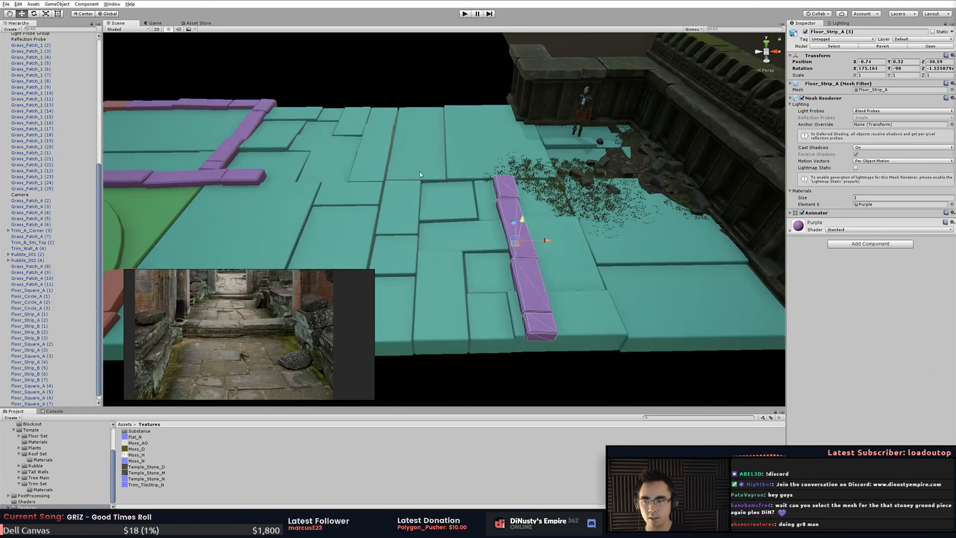
- Select the whole Adam character and turn off the Selection Wire display in the scene view
click(520, 141)
alt+drag(520, 141, 468, 154)
click(541, 129)
click(541, 128)
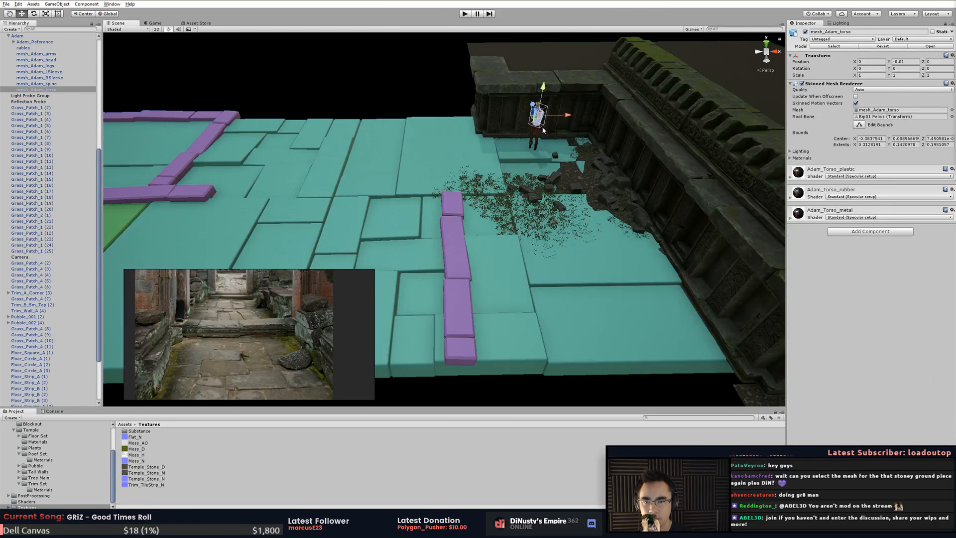
click(541, 126)
click(422, 73)
click(539, 116)
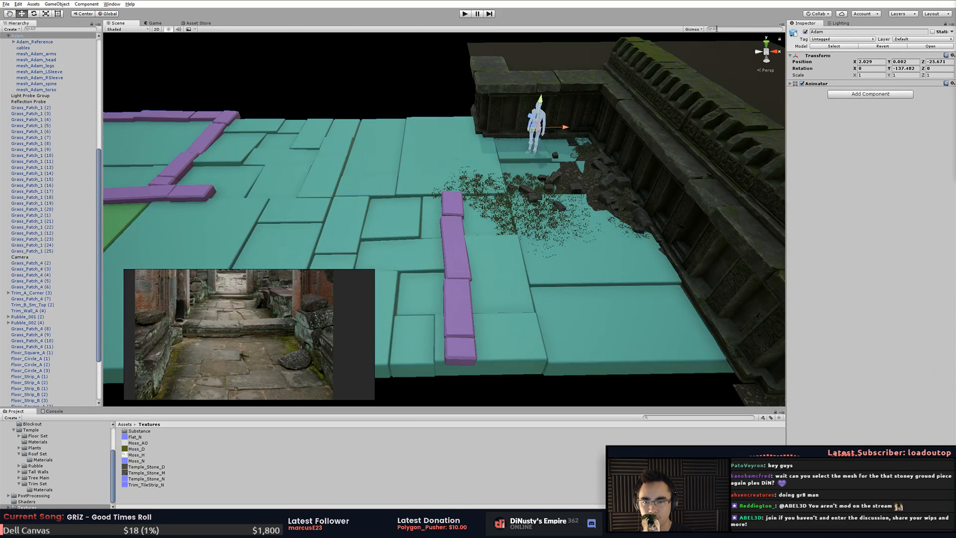
click(691, 30)
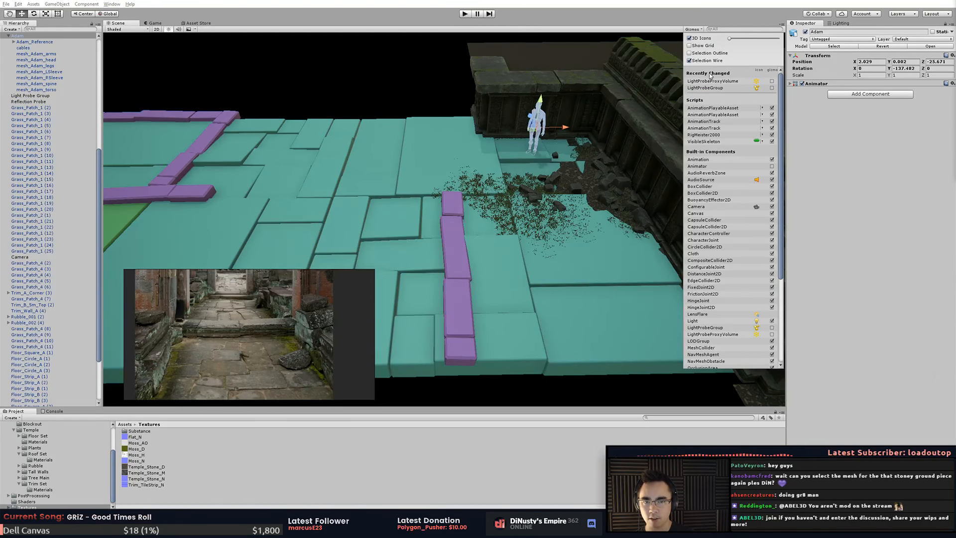
click(438, 77)
- Move the Adam character beside the end of the new purple strip, at about X -1.28, Z -28.83, and compare their scale
click(542, 119)
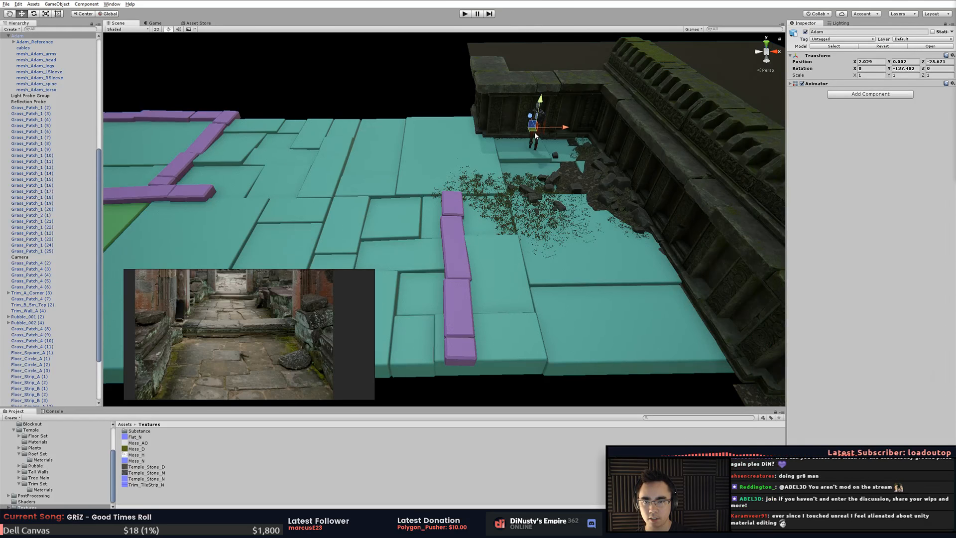
drag(532, 130, 470, 128)
drag(423, 195, 512, 163)
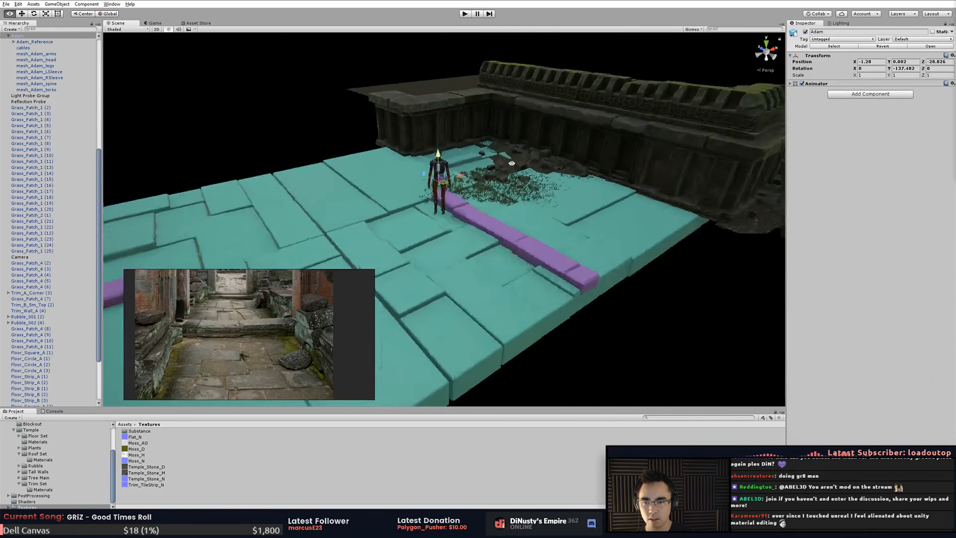
alt+right_drag(512, 162, 606, 233)
alt+drag(606, 233, 580, 201)
alt+middle_drag(580, 202, 593, 254)
drag(508, 148, 459, 164)
click(448, 127)
- Switch to the PureRef board and reframe the temple corridor reference on its raised stone step
key(alt+Tab)
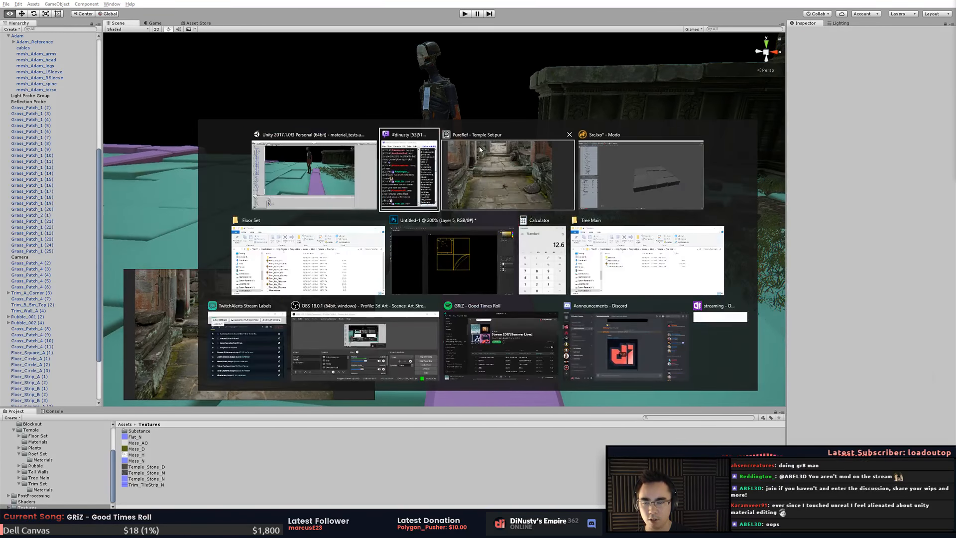
click(485, 239)
key(alt+Tab)
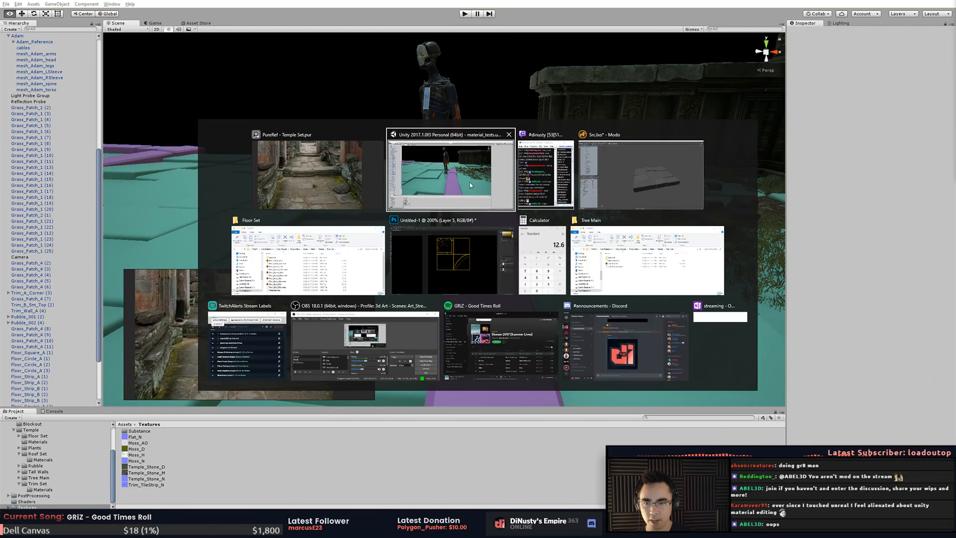
click(470, 182)
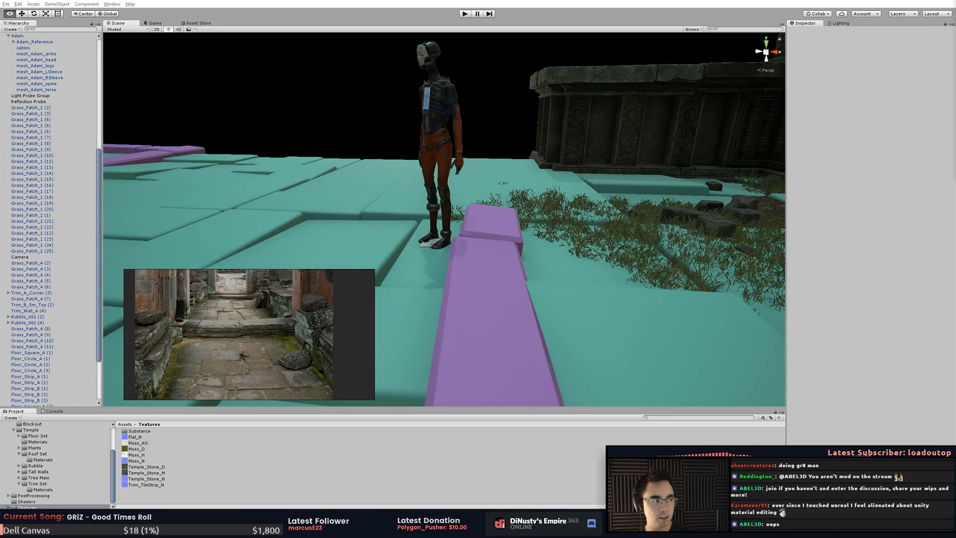
right_drag(230, 344, 232, 331)
scroll(234, 327, up, 6)
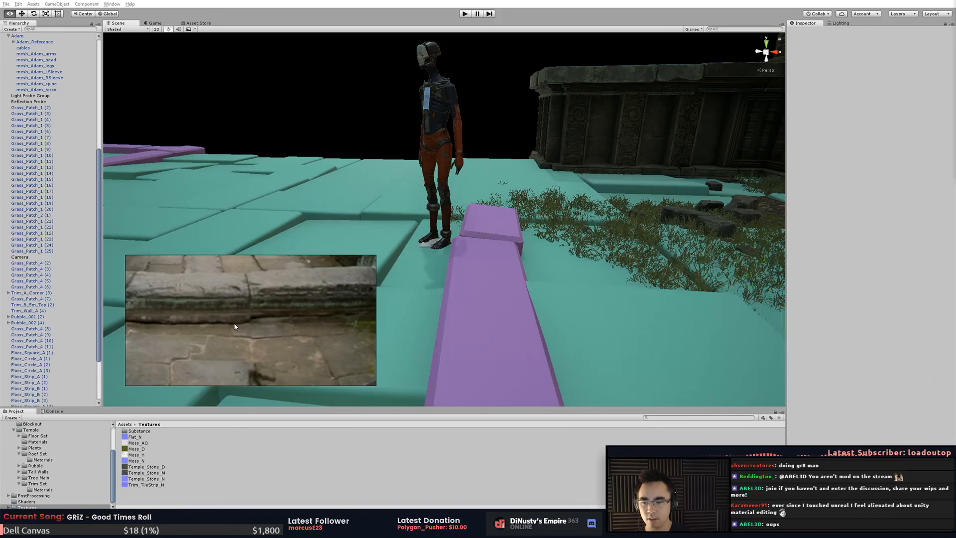
scroll(249, 312, down, 4)
middle_drag(276, 321, 269, 326)
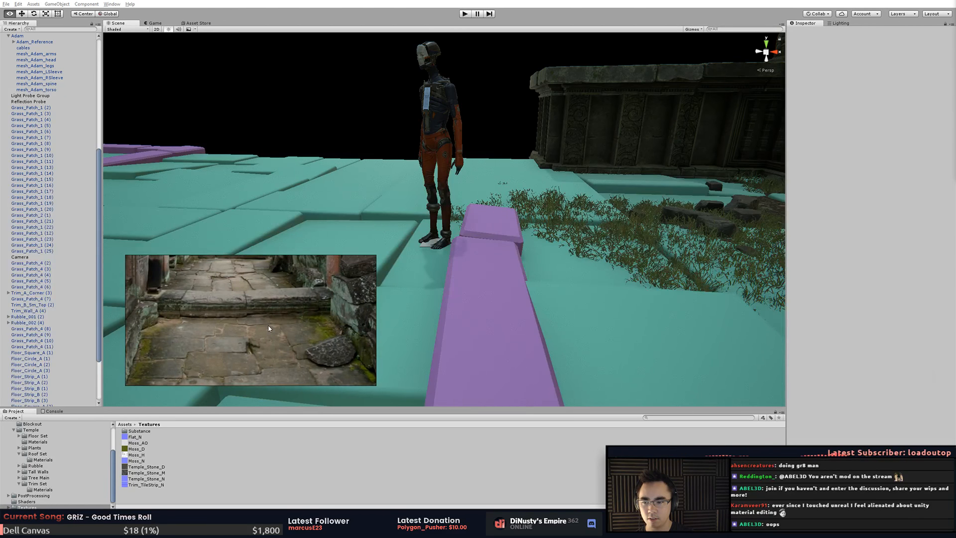
- Examine the floor layout in Unity from the green circle area across to the temple wall
alt+drag(484, 269, 528, 245)
scroll(596, 269, down, 5)
middle_drag(528, 246, 876, 303)
alt+drag(438, 258, 555, 259)
middle_drag(554, 258, 725, 209)
alt+drag(582, 230, 486, 298)
middle_drag(486, 298, 405, 367)
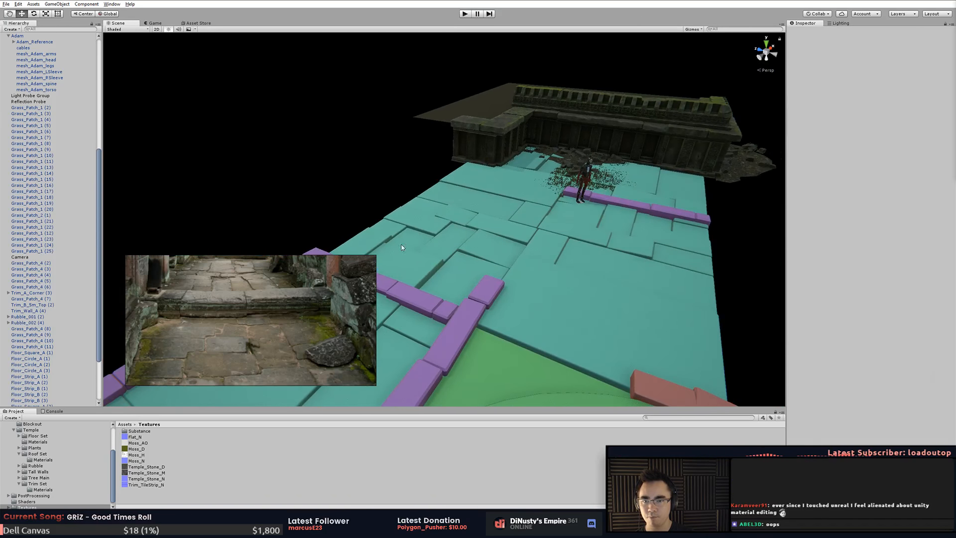
middle_drag(421, 193, 433, 223)
- Examine the floor squares by the wall corner and grass, up close and from a distance
click(467, 277)
alt+drag(467, 277, 785, 283)
middle_drag(573, 251, 452, 194)
alt+drag(452, 194, 559, 207)
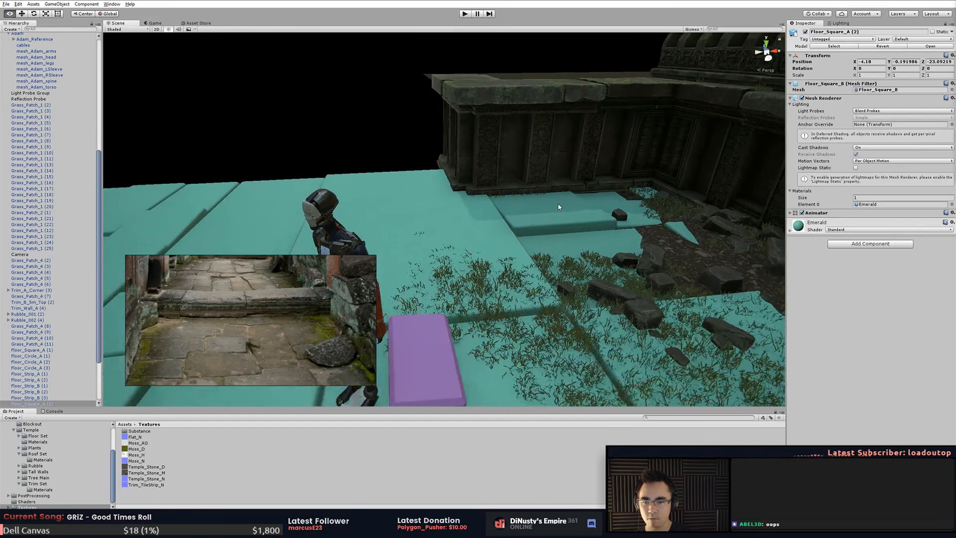
click(559, 207)
middle_drag(548, 209, 444, 231)
scroll(443, 230, down, 6)
middle_drag(439, 188, 413, 169)
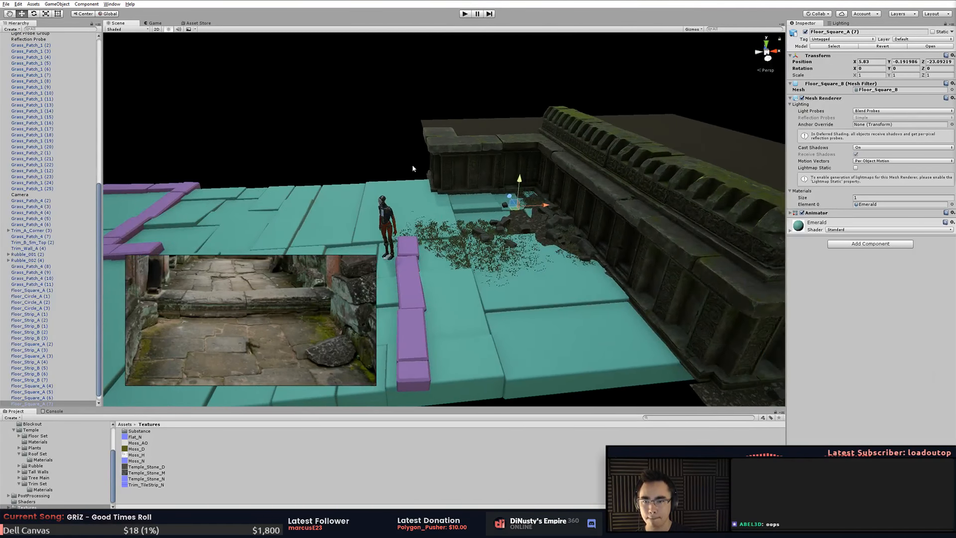
- Turn the Selection Wire display back on in the scene view
click(414, 169)
click(457, 220)
alt+drag(420, 224, 588, 198)
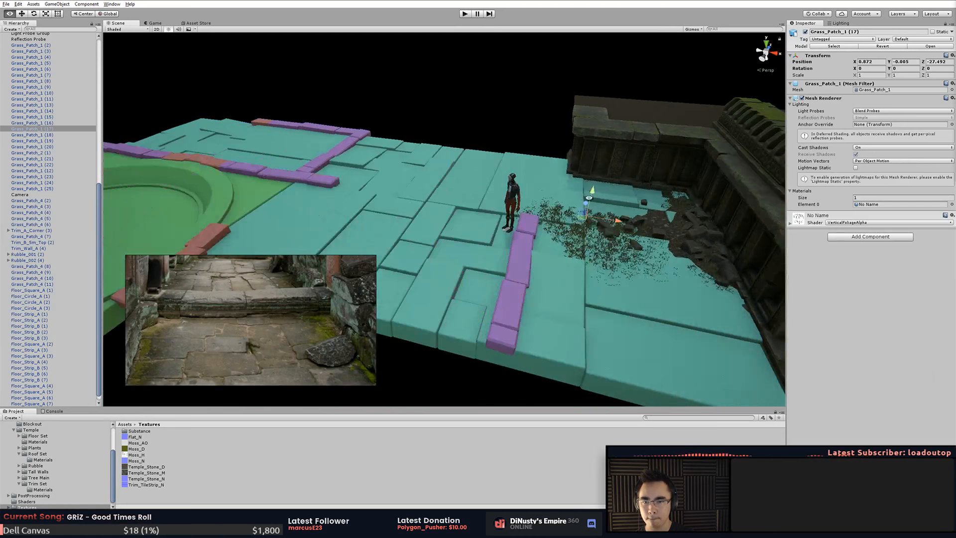
click(581, 272)
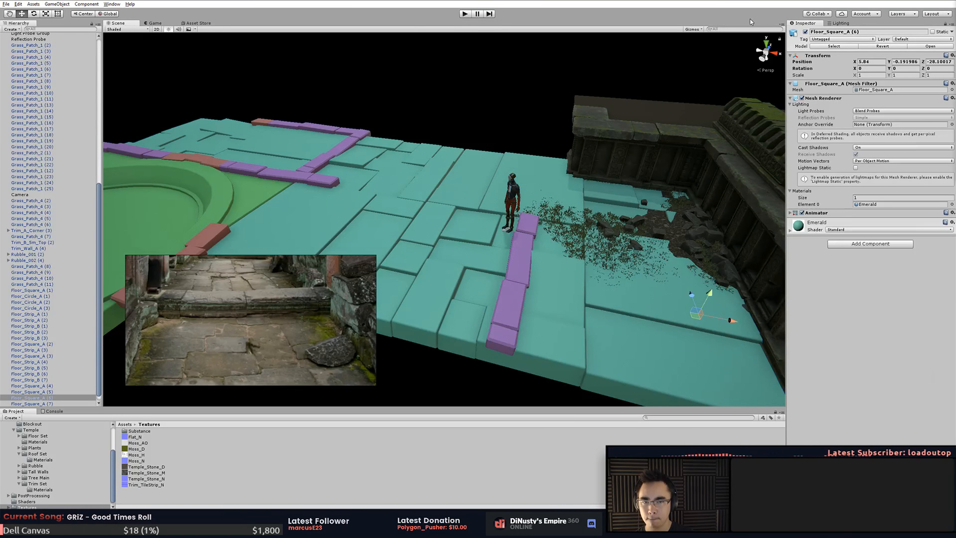
click(693, 29)
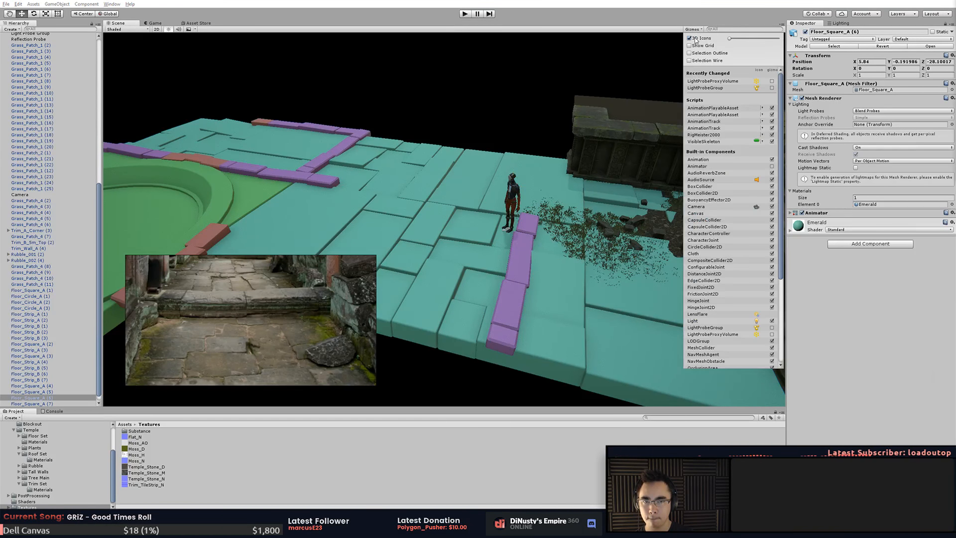
click(554, 95)
- Select all the floor squares, strips and circle pieces together and lower them by about 0.07
click(553, 194)
shift+click(609, 190)
shift+click(554, 307)
shift+click(519, 294)
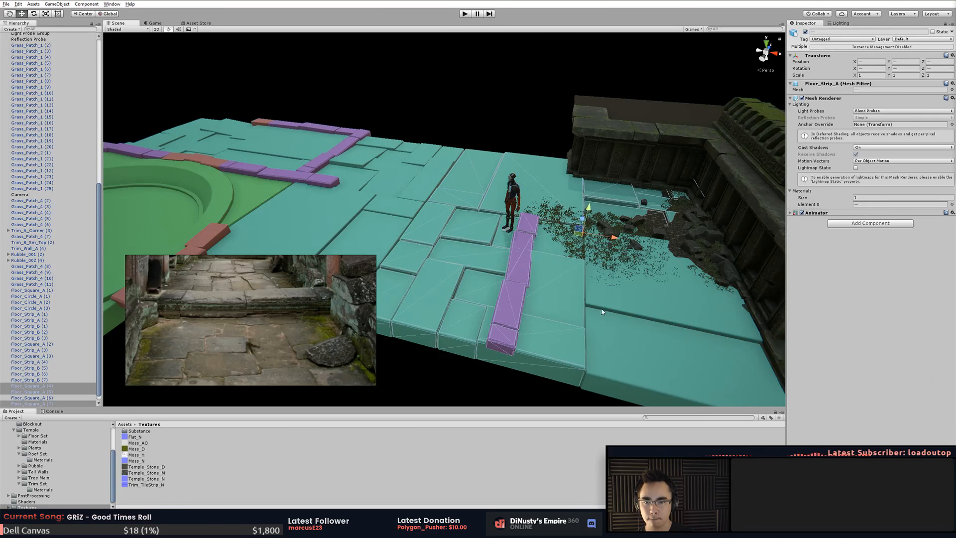
shift+click(653, 318)
shift+click(387, 202)
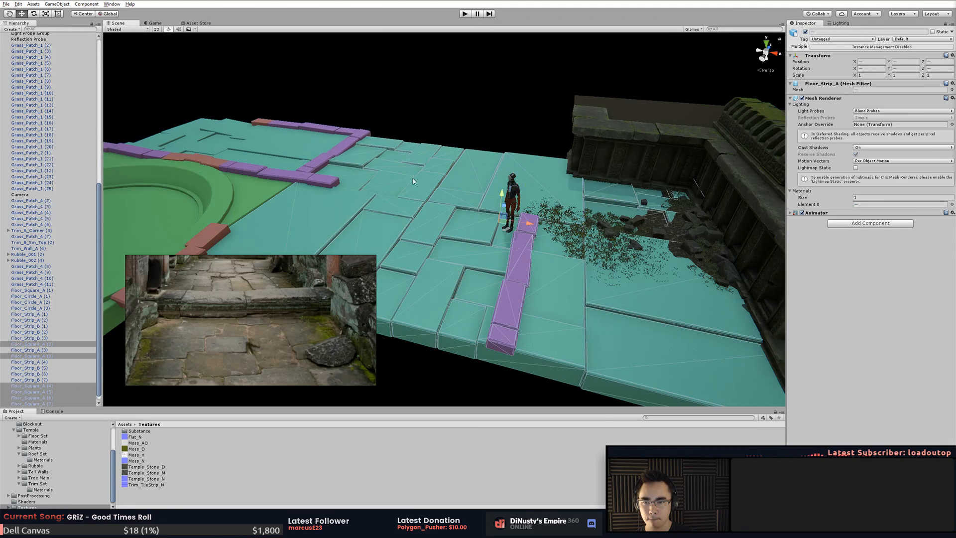
shift+click(325, 159)
shift+click(301, 175)
alt+middle_drag(346, 198, 521, 166)
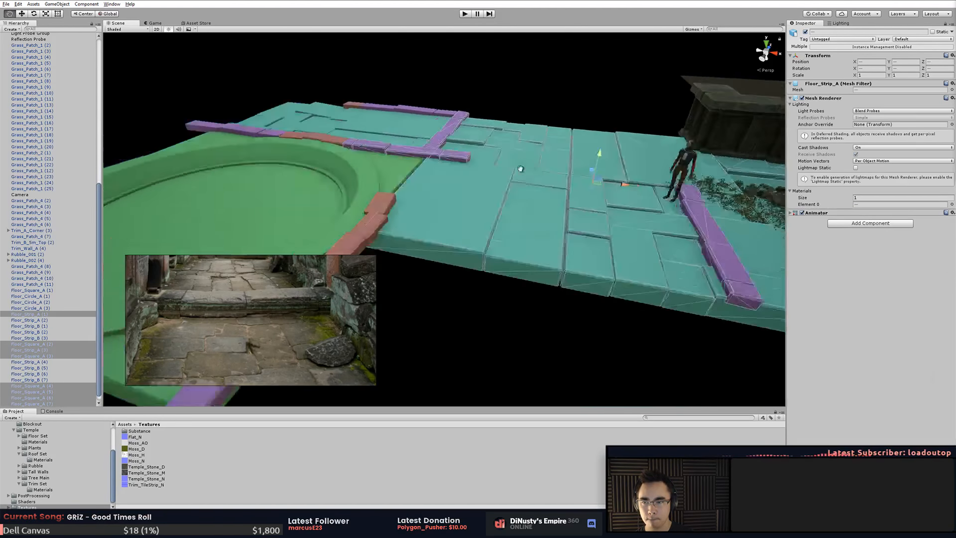
alt+right_drag(521, 166, 365, 168)
alt+drag(365, 168, 541, 201)
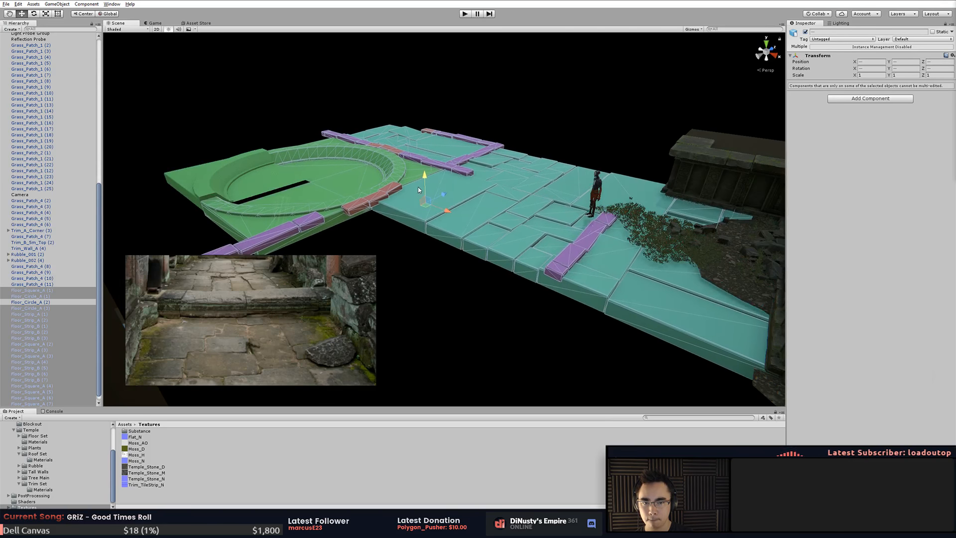
- Examine how the lowered floor meets the rubble ground and the wall corner, and clear the selection
alt+drag(623, 203, 538, 318)
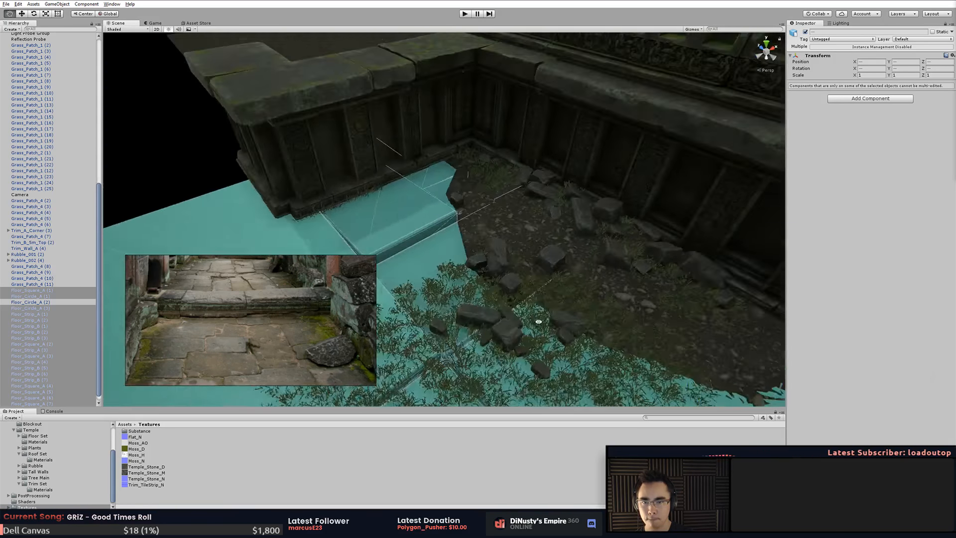
alt+right_drag(538, 318, 536, 265)
alt+drag(536, 264, 622, 249)
alt+middle_drag(623, 248, 606, 241)
alt+drag(606, 241, 537, 234)
alt+right_drag(536, 233, 420, 272)
alt+drag(421, 272, 398, 276)
click(647, 131)
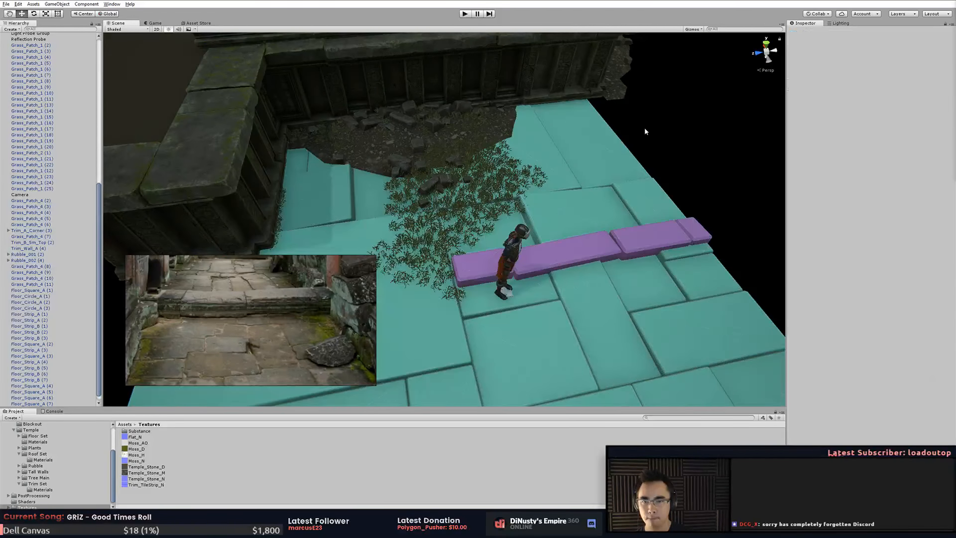
- Try deleting the floor square in the wall corner, undo the deletion, and select the floor square beside the purple strip
click(558, 252)
click(366, 196)
key(Delete)
click(640, 303)
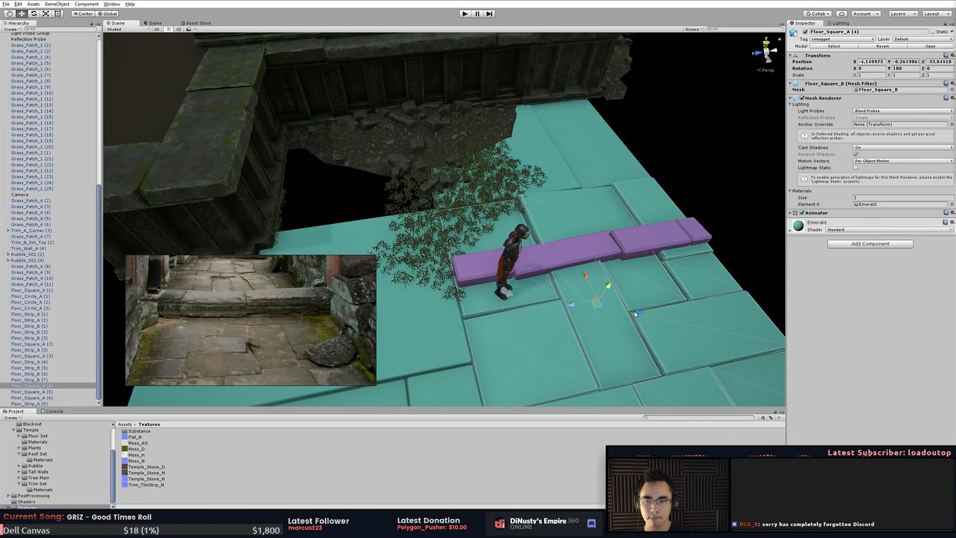
key(ctrl+z)
key(ctrl+z)
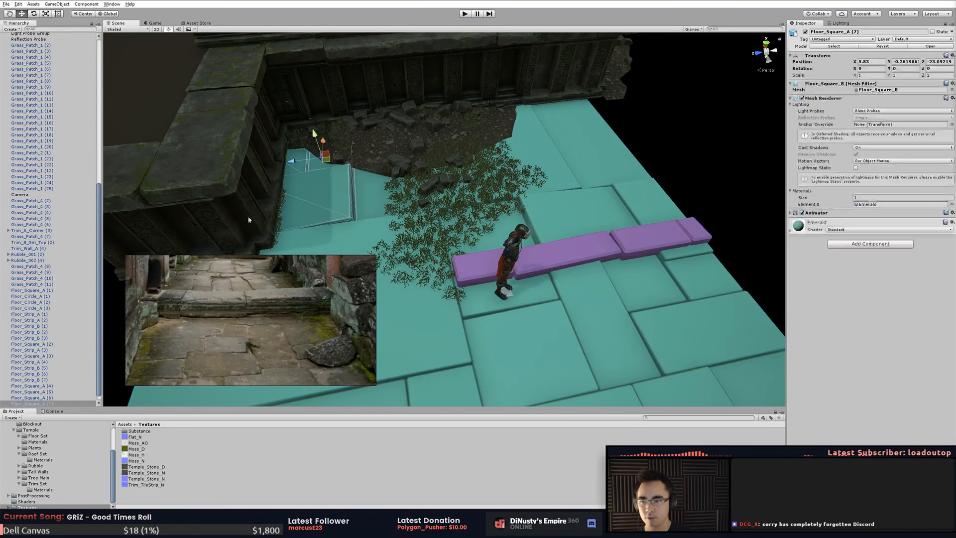
click(623, 304)
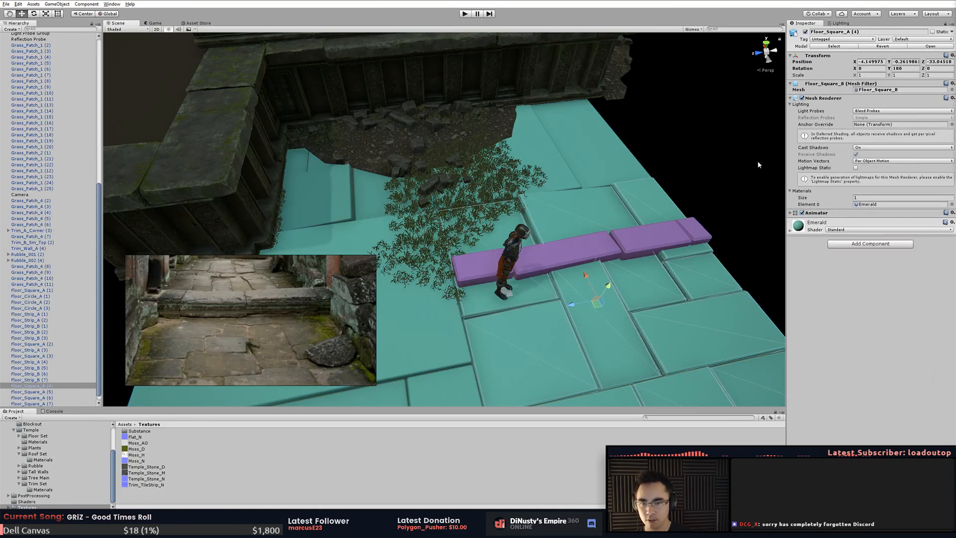
- Rotate the floor square in the wall corner to -180° about Y and reposition it at about X 0.987, Z -28.05
click(876, 91)
click(324, 195)
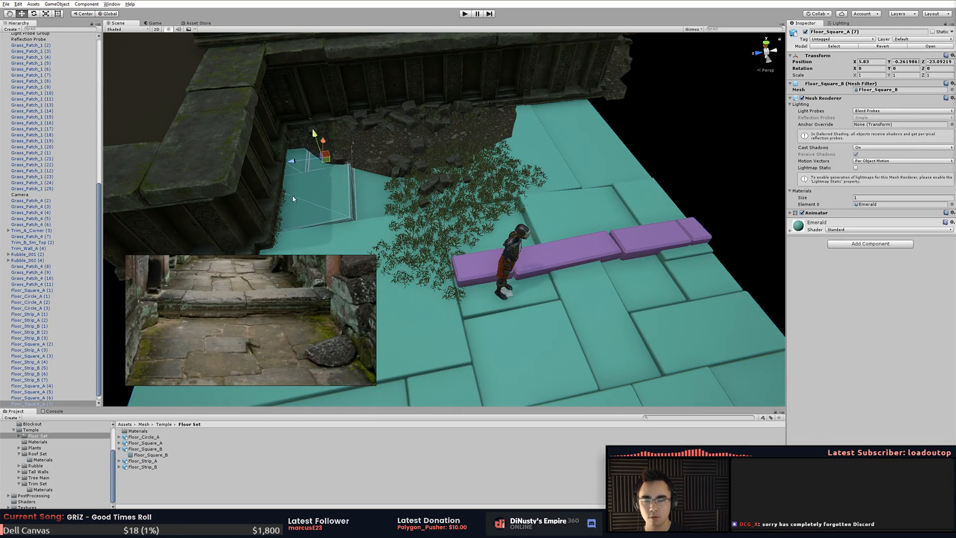
key(e)
drag(349, 169, 429, 145)
click(664, 139)
right_drag(663, 139, 383, 249)
key(w)
click(382, 249)
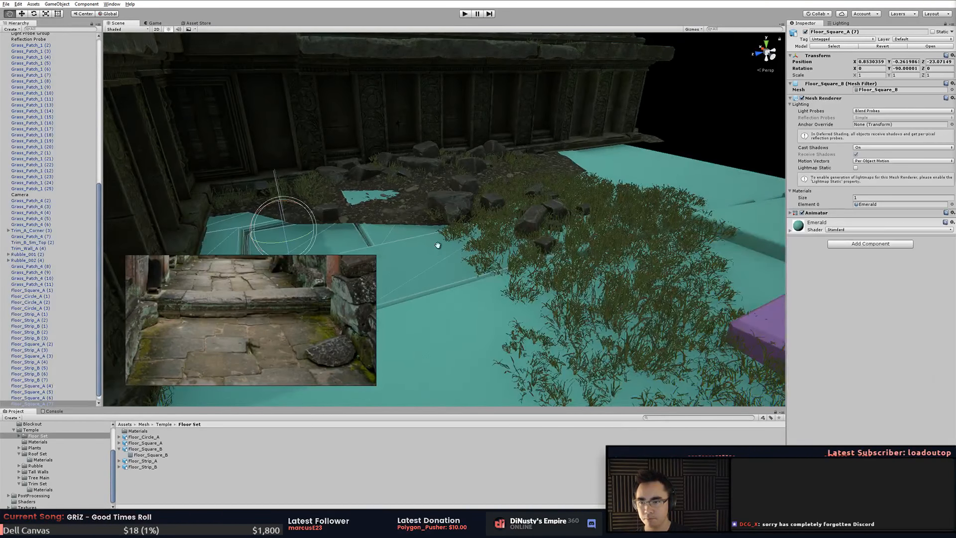
alt+drag(438, 245, 456, 258)
ctrl+drag(422, 190, 507, 214)
alt+drag(523, 211, 555, 201)
key(w)
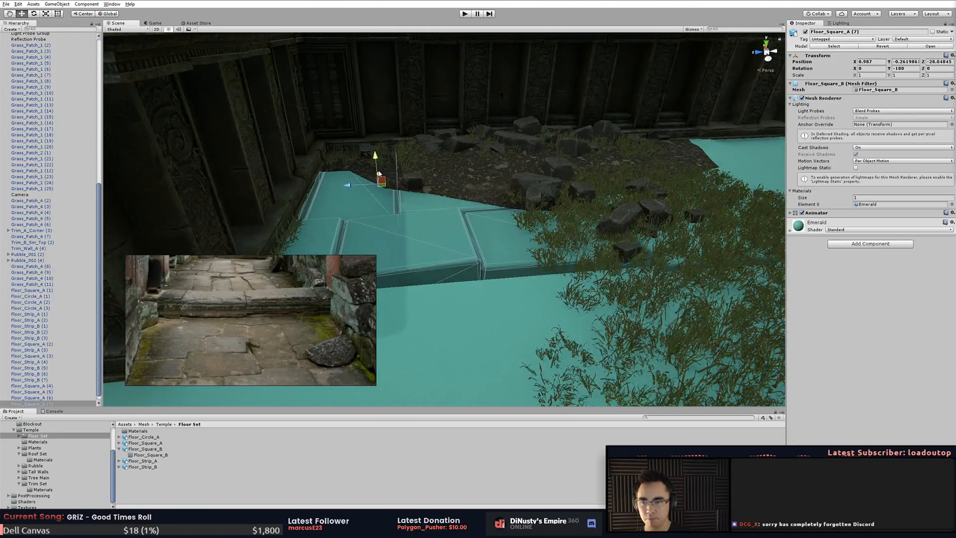
- Shift the corner floor square to about X 0.83, Y -0.226, and undo a further trial move
drag(375, 165, 529, 166)
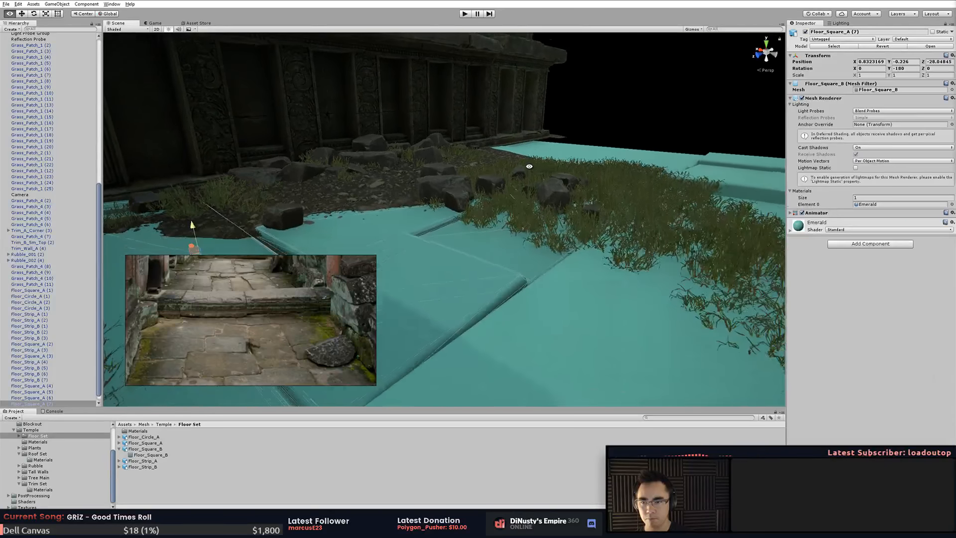
alt+right_drag(529, 166, 503, 214)
alt+drag(502, 214, 593, 196)
drag(289, 211, 387, 237)
key(ctrl+z)
- Select the two adjoining floor squares beside the circle platform and nudge them slightly towards the temple wall
scroll(387, 237, down, 4)
click(543, 162)
alt+drag(543, 162, 602, 288)
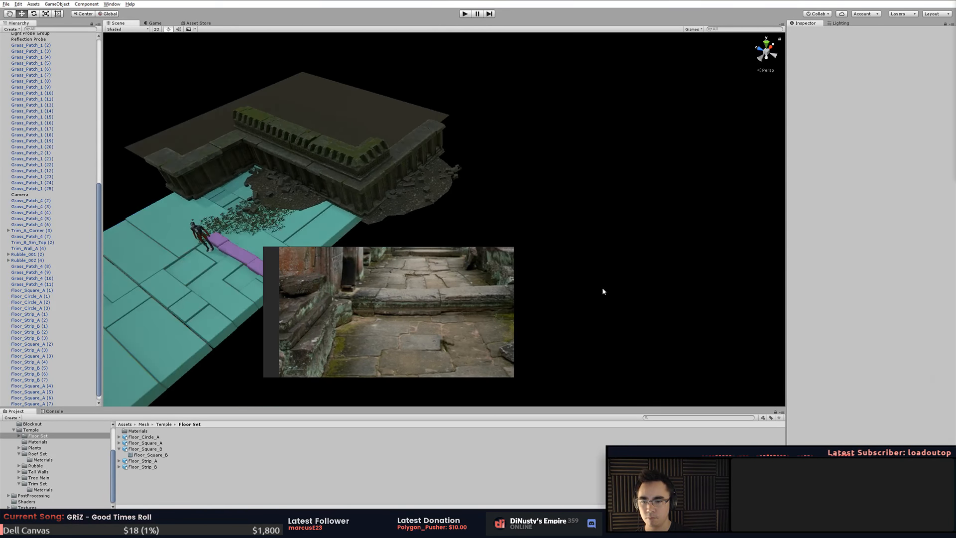
alt+drag(380, 275, 479, 150)
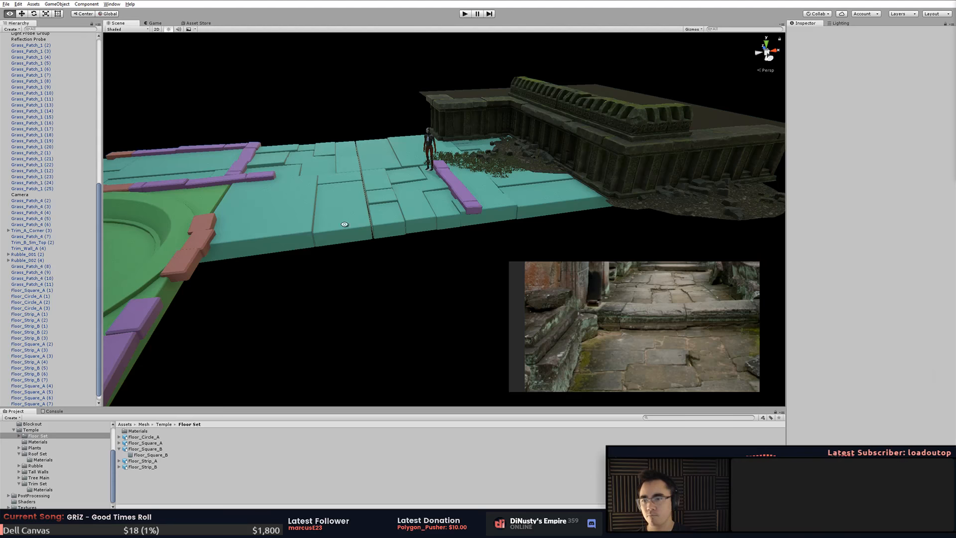
alt+drag(446, 196, 465, 283)
click(438, 181)
shift+click(434, 116)
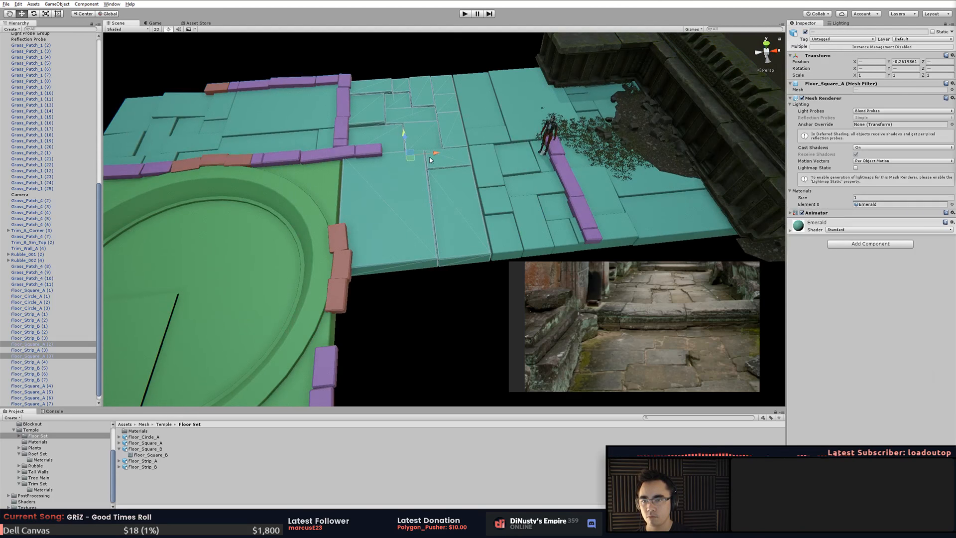
drag(430, 153, 433, 153)
- Try moving the circle pieces together with the surrounding floor strips, and undo the move
click(331, 195)
key(f)
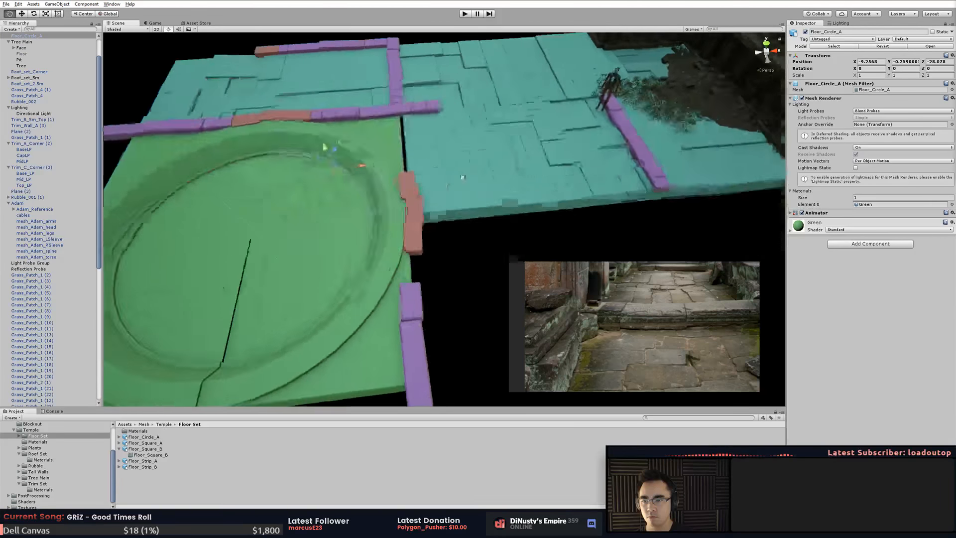
drag(206, 66, 492, 337)
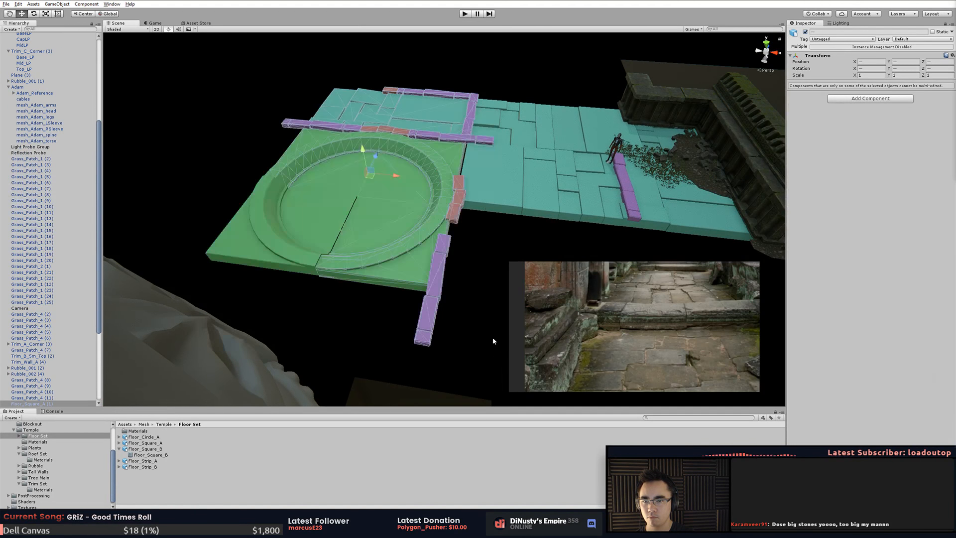
drag(379, 174, 394, 177)
key(ctrl+z)
- Lower the raised Floor_Circle_A (2) quarter level with the neighbouring circle pieces to close the seam
shift+click(328, 228)
click(483, 250)
alt+drag(342, 239, 455, 267)
click(413, 300)
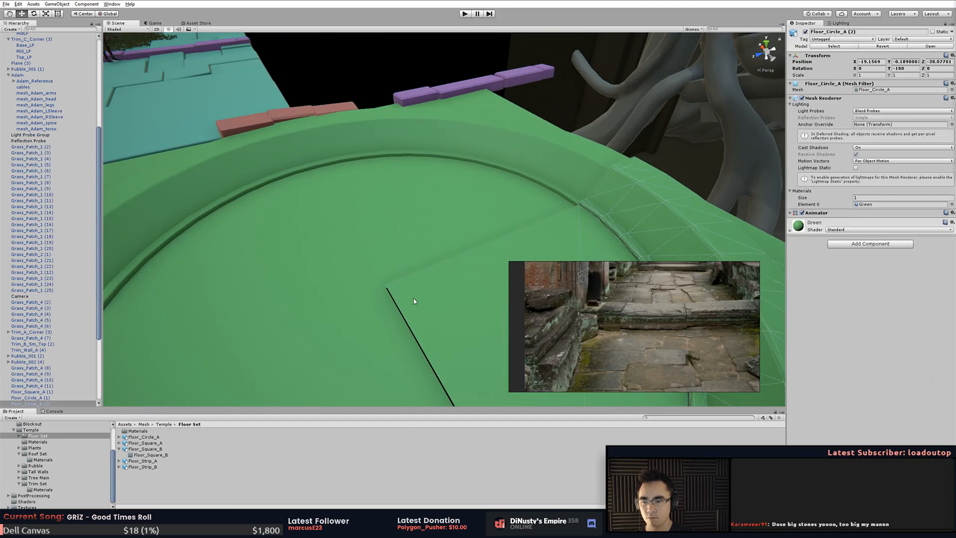
drag(385, 286, 390, 289)
click(426, 240)
- Slide the purple floor strip at the circle's outer edge against the red strip, to about X -9.02, Z -37.04
click(517, 86)
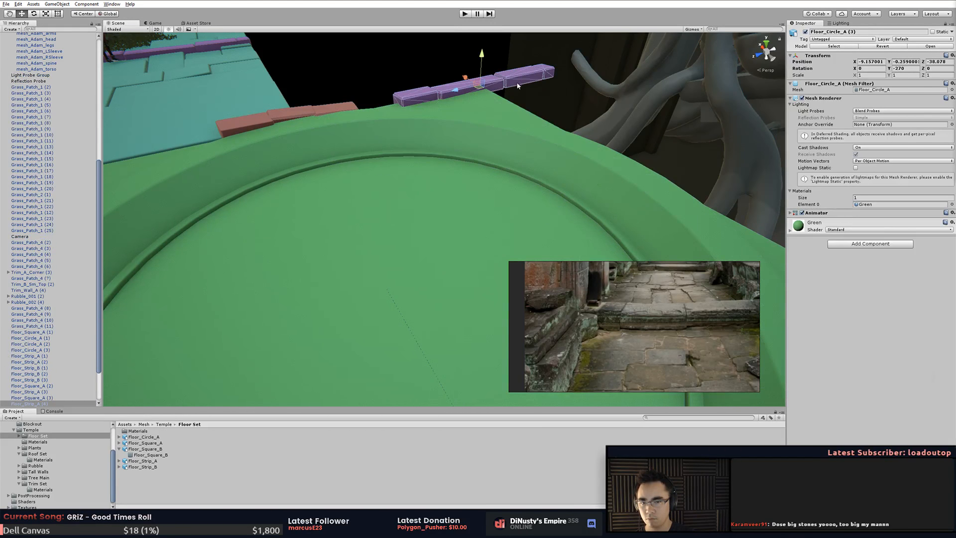
alt+drag(529, 112, 543, 130)
click(350, 71)
scroll(417, 95, down, 5)
alt+drag(417, 95, 503, 182)
click(535, 168)
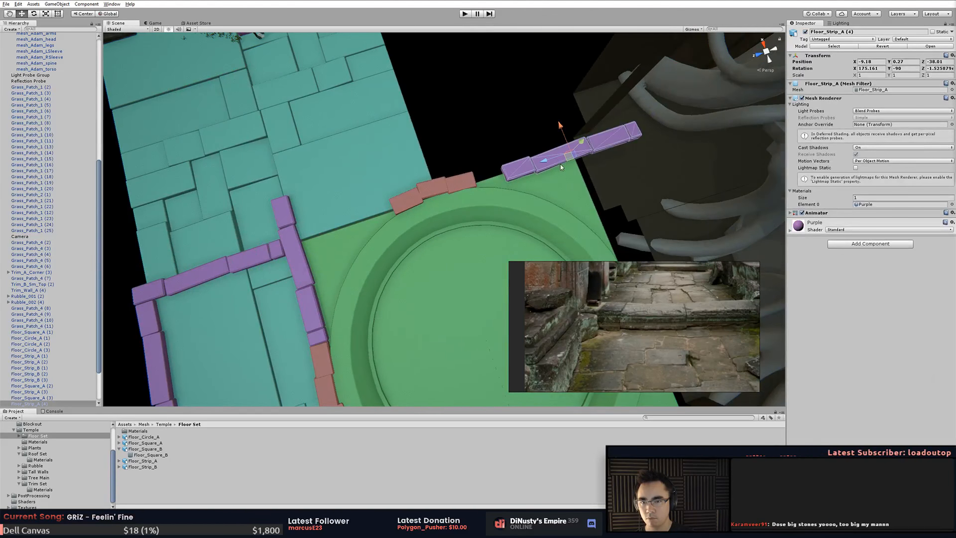
drag(561, 167, 554, 162)
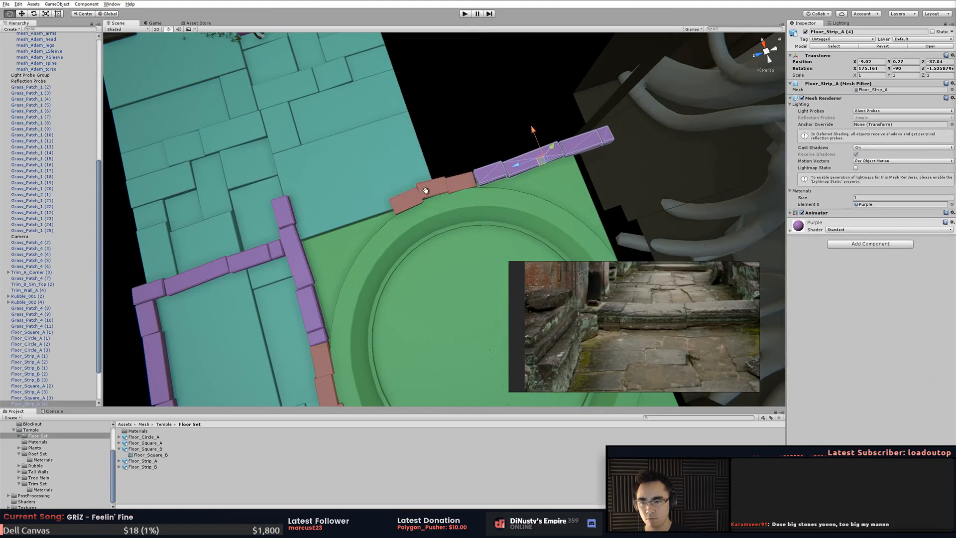
- Clear the selection, switch to Modo, and unhide all the floor set meshes
middle_drag(426, 190, 464, 172)
alt+drag(464, 172, 462, 137)
click(512, 132)
key(alt+Tab)
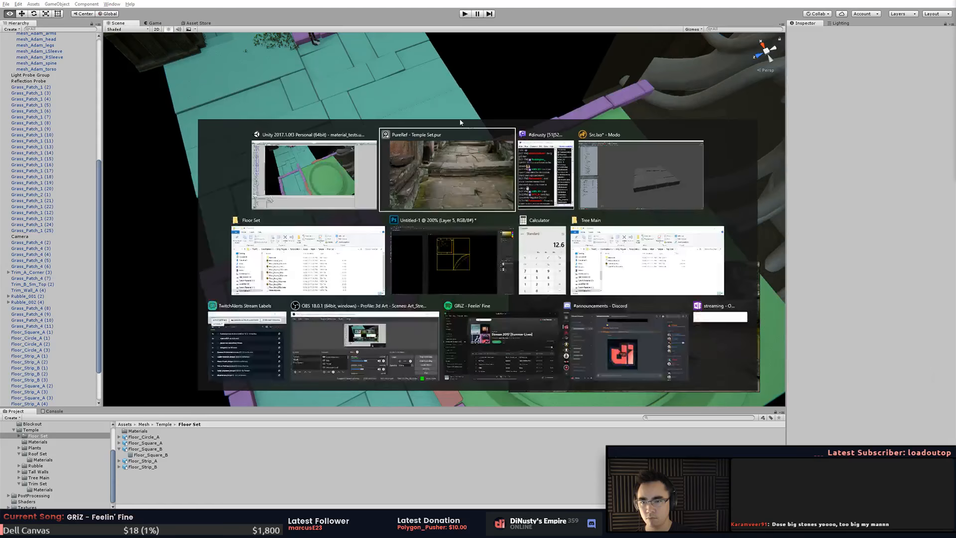
click(644, 183)
alt+drag(632, 184, 537, 216)
click(105, 205)
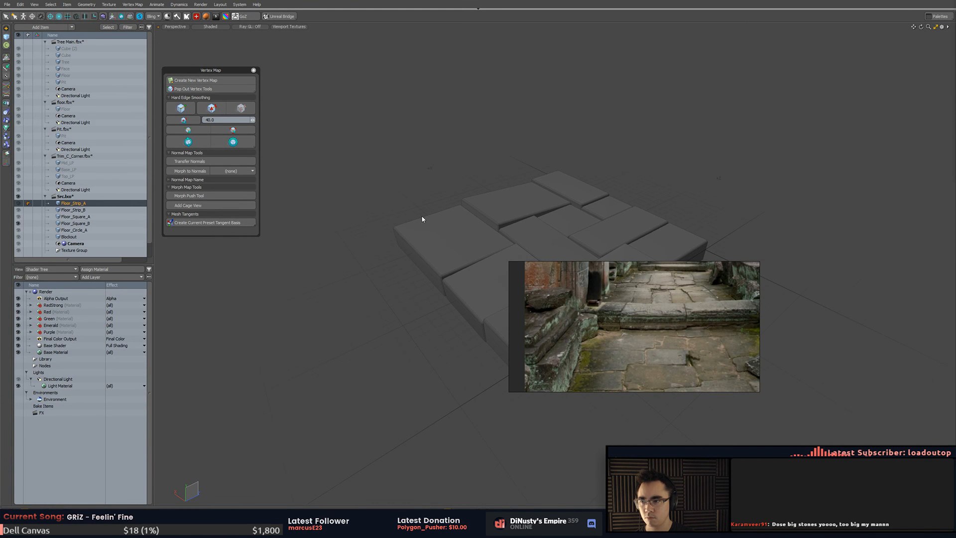
alt+drag(422, 219, 386, 251)
click(455, 100)
key(u)
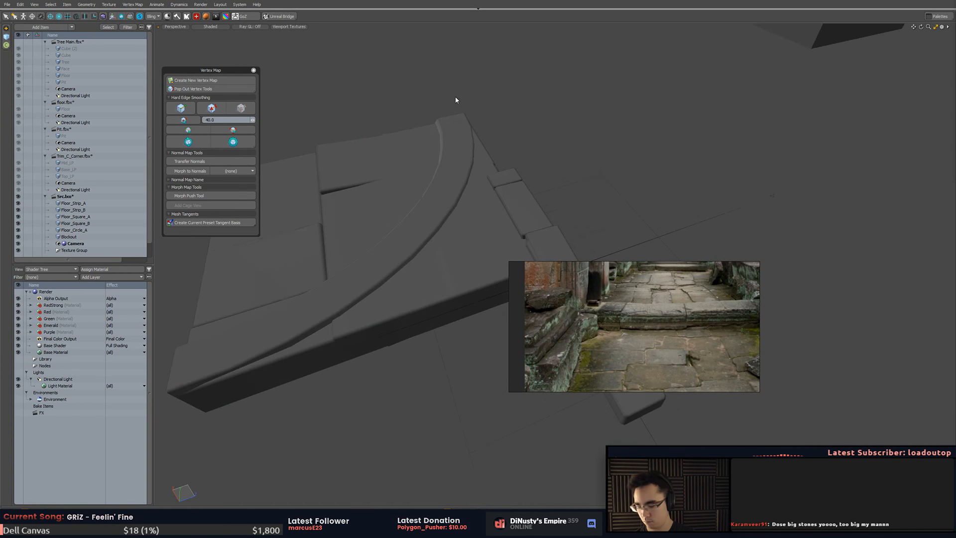
- Select the Floor_Strip_A mesh and isolate it in the viewport
click(449, 210)
click(424, 95)
click(70, 210)
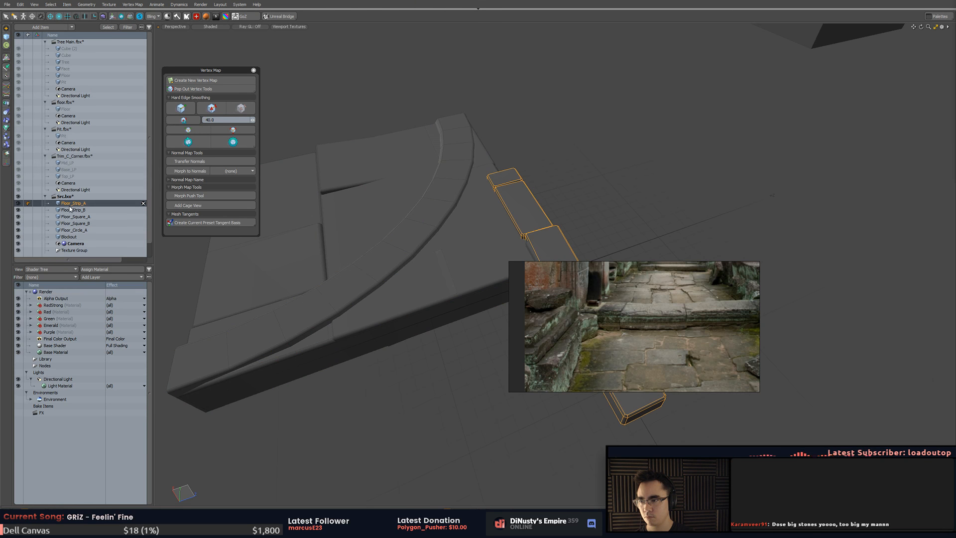
click(79, 204)
alt+drag(348, 192, 435, 160)
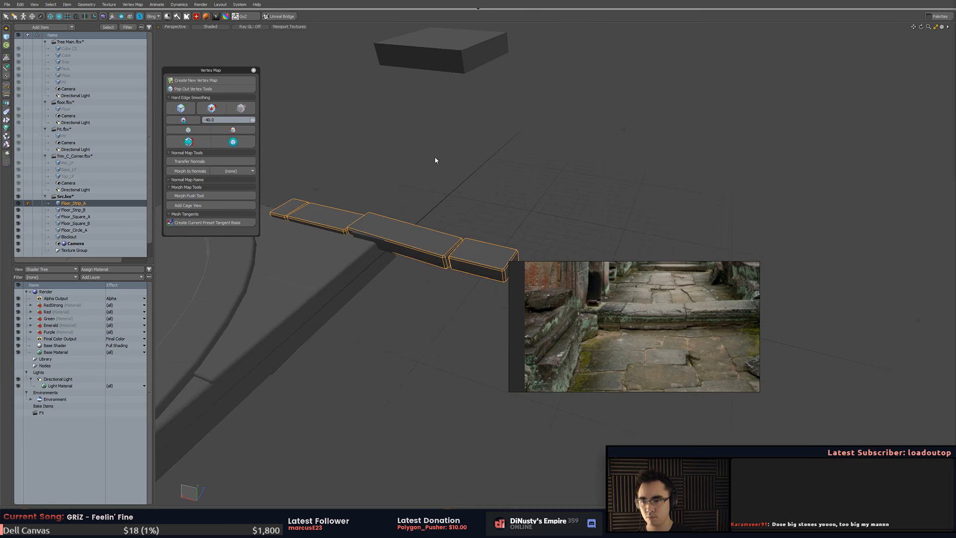
alt+drag(427, 209, 513, 164)
key(3)
click(466, 197)
key(Escape)
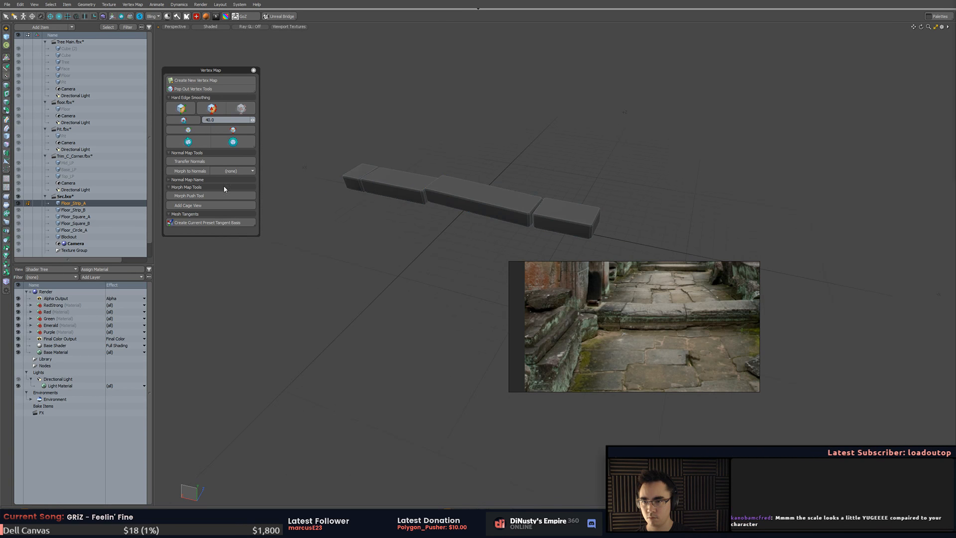
right_click(98, 206)
click(82, 204)
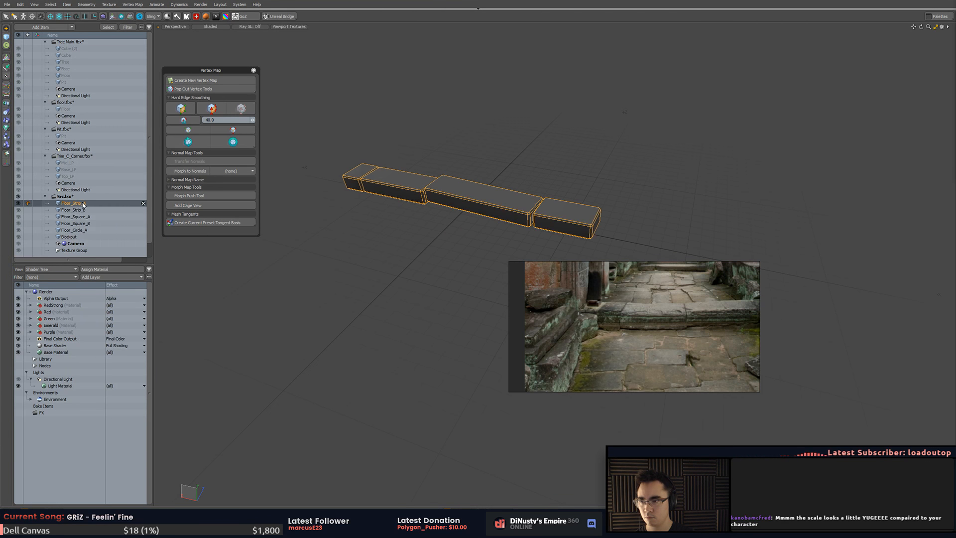
- Duplicate Floor_Strip_A, rename the copy Floor_Strip_C, and place it below Floor_Strip_B in the item list
key(ctrl+d)
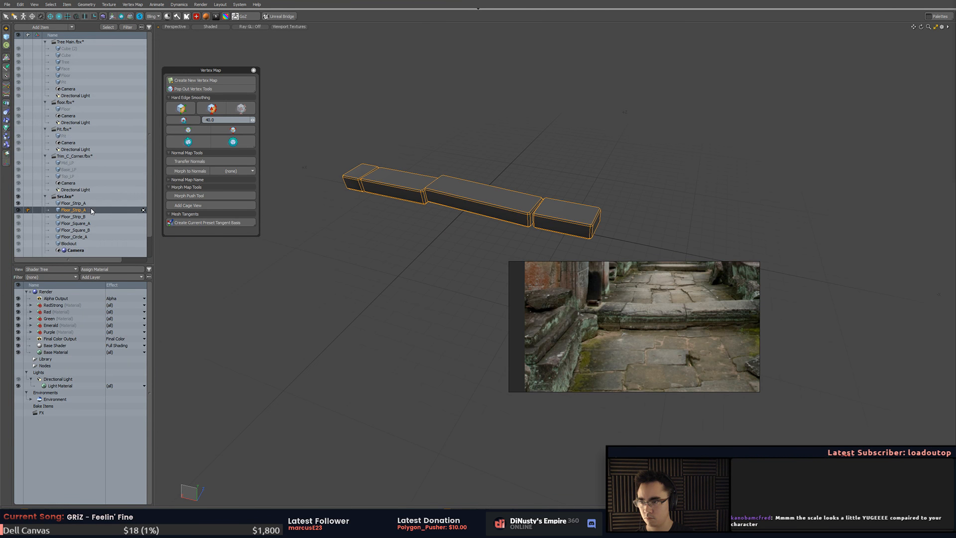
double_click(74, 210)
key(Return)
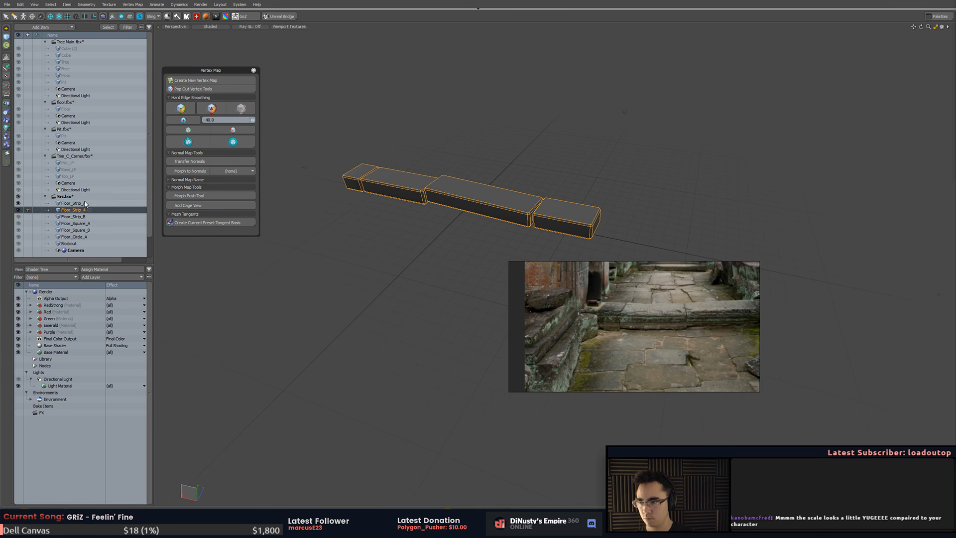
drag(89, 223, 90, 222)
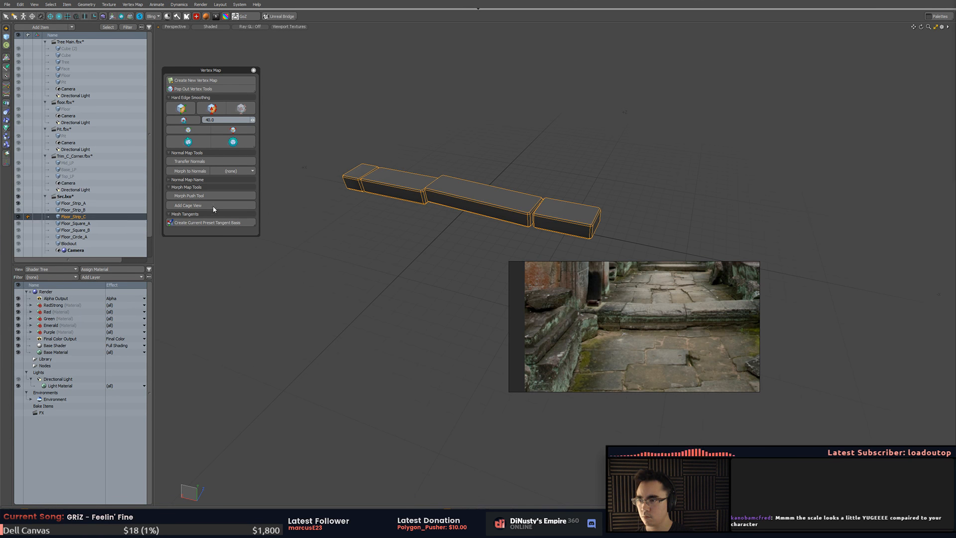
- Delete the block between the small end block and the long block in Floor_Strip_C
click(310, 215)
key(3)
middle_drag(306, 155, 508, 163)
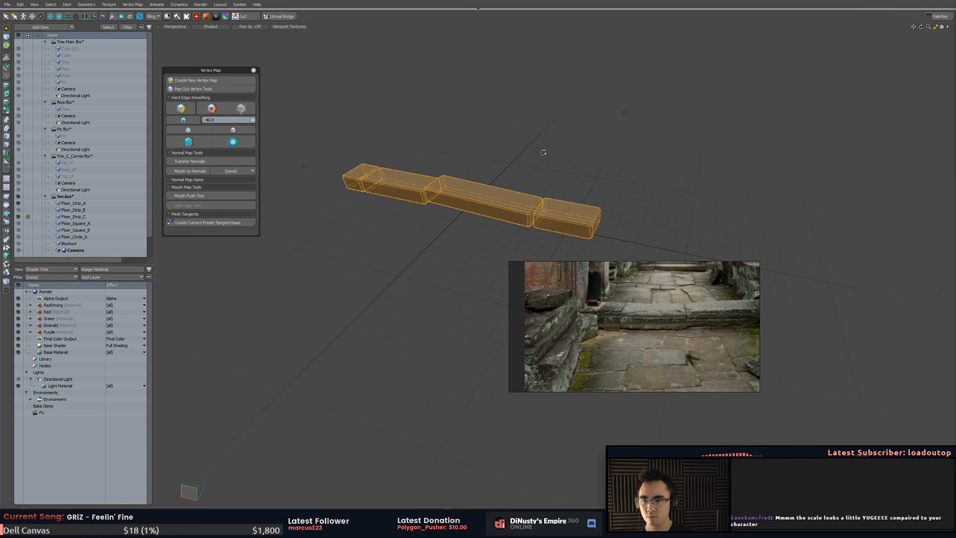
mouse_move(542, 151)
alt+mouse_down()
mouse_move(640, 173)
mouse_move(540, 170)
alt+mouse_up()
click(492, 223)
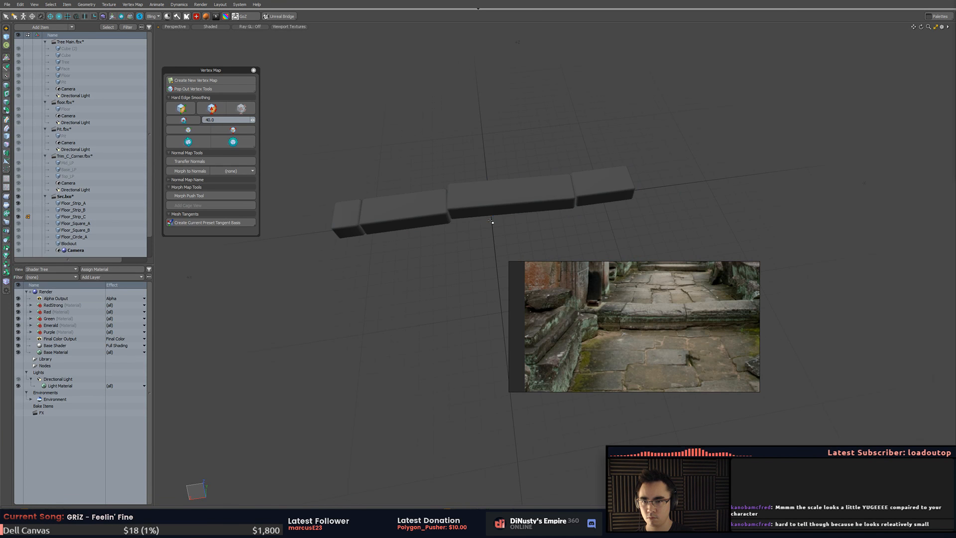
double_click(494, 202)
double_click(420, 208)
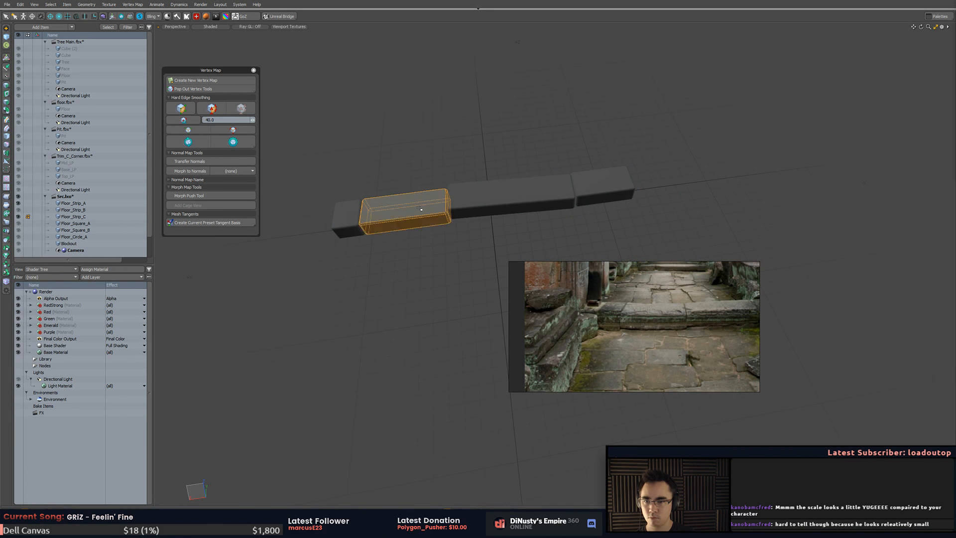
click(361, 224)
key(5)
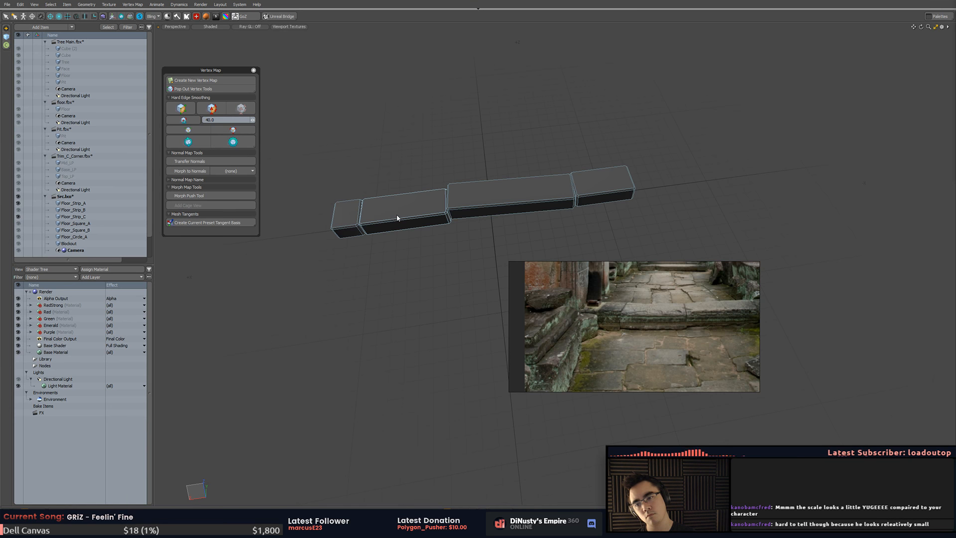
- Hide Floor_Strip_A and make Floor_Strip_C the active mesh
click(90, 203)
click(90, 210)
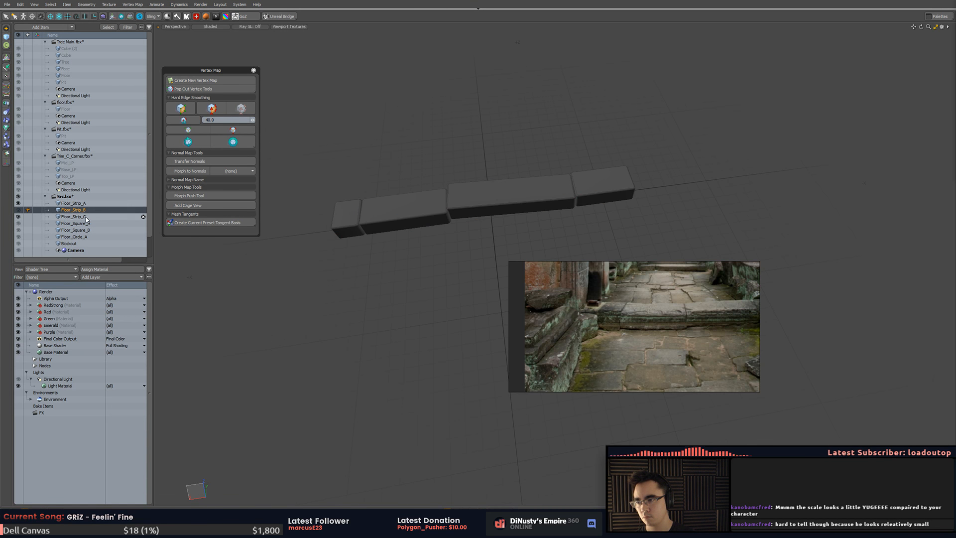
click(87, 217)
click(18, 204)
- Move the small end block of Floor_Strip_C along the strip until it meets the long block
key(3)
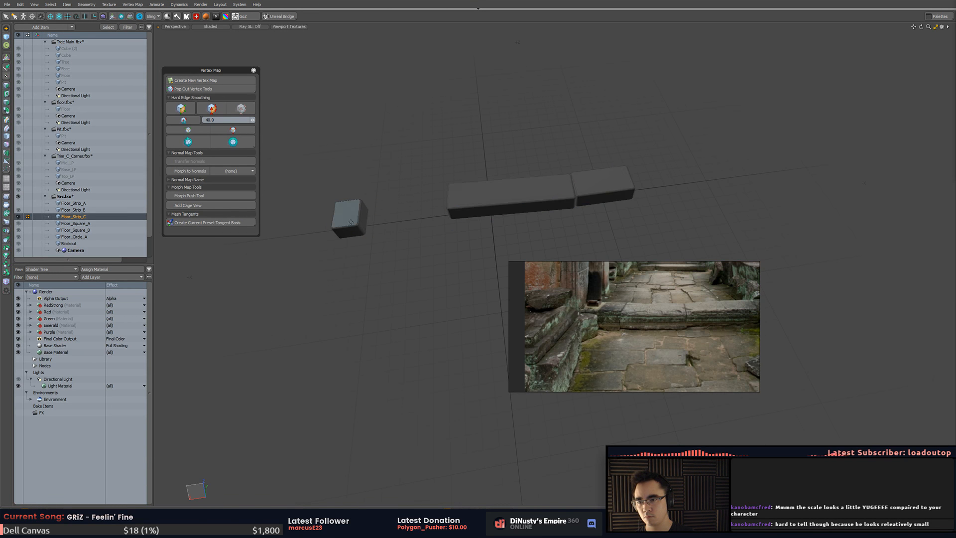
double_click(350, 213)
drag(331, 227, 425, 214)
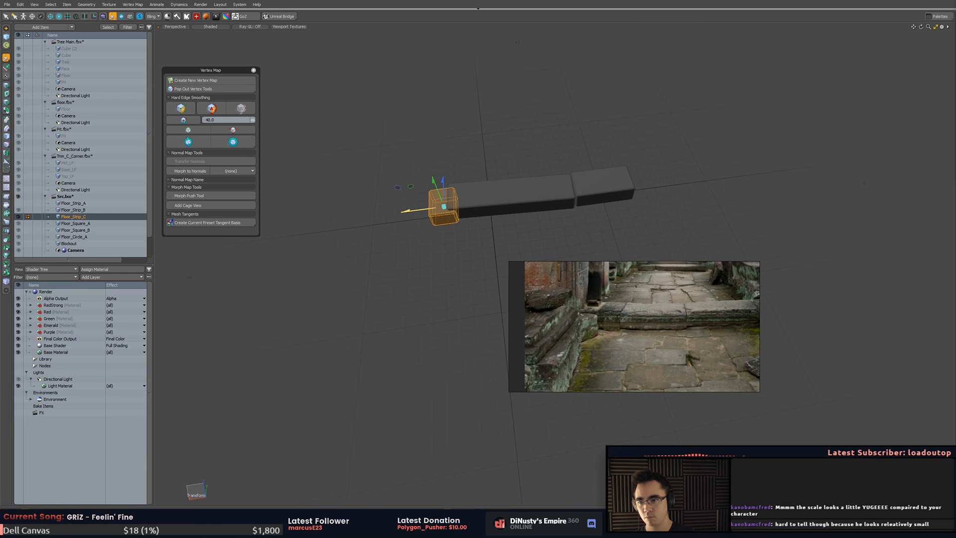
key(q)
- Shorten the long block of Floor_Strip_C by moving the vertices at its far end inward
double_click(523, 195)
key(alt+1)
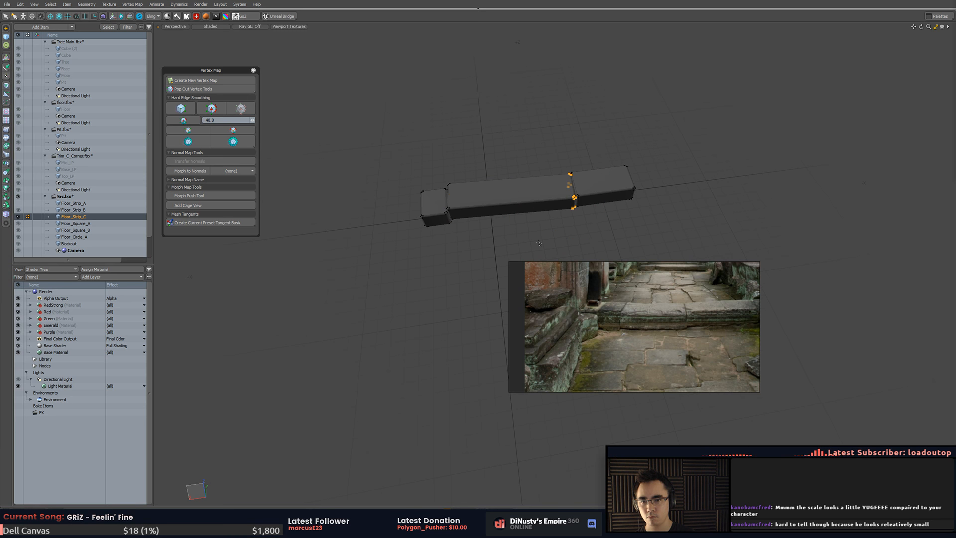
scroll(539, 243, up, 2)
key(y)
drag(551, 197, 624, 190)
key(ctrl+z)
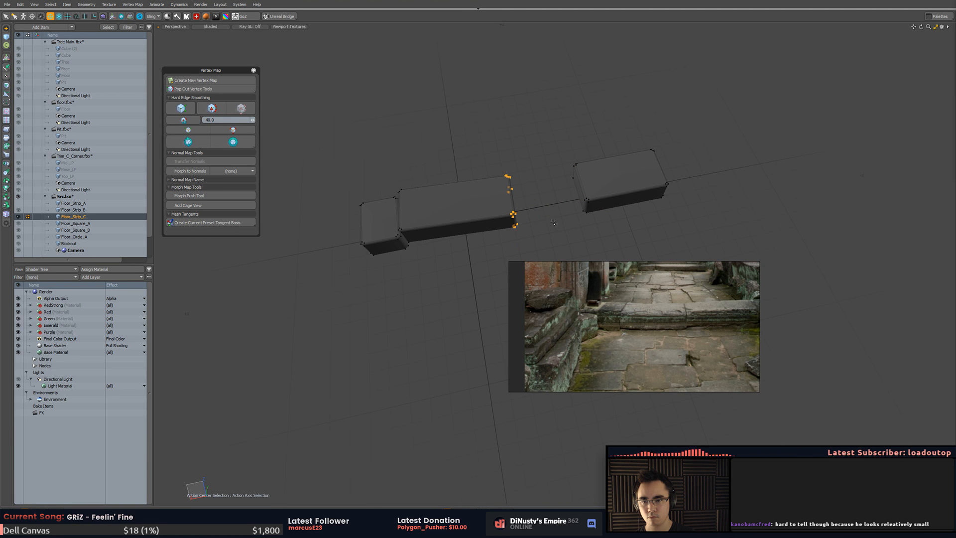
- Move the separated end block against the shortened middle block of Floor_Strip_C
key(3)
double_click(608, 184)
key(Escape)
key(Escape)
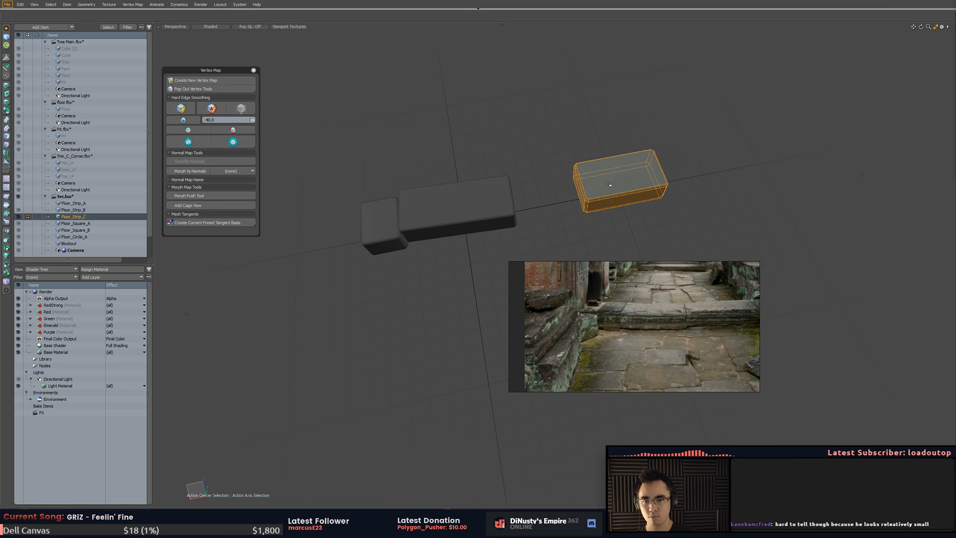
double_click(630, 167)
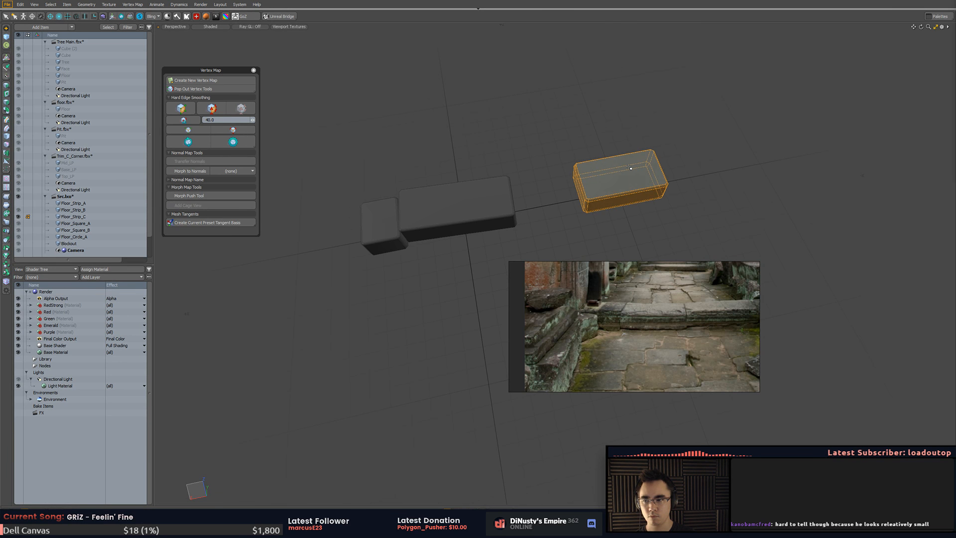
alt+drag(589, 188, 540, 194)
key(alt+a)
click(612, 167)
- Move all three blocks of Floor_Strip_C together slightly along the strip's length toward the origin
key(Escape)
click(546, 199)
right_drag(733, 145, 686, 162)
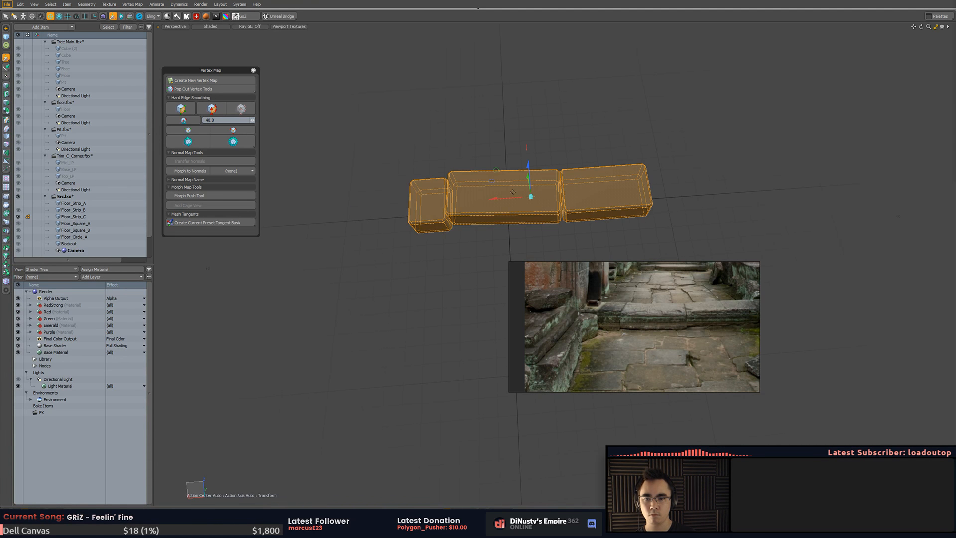
drag(513, 198, 501, 198)
alt+drag(563, 186, 506, 187)
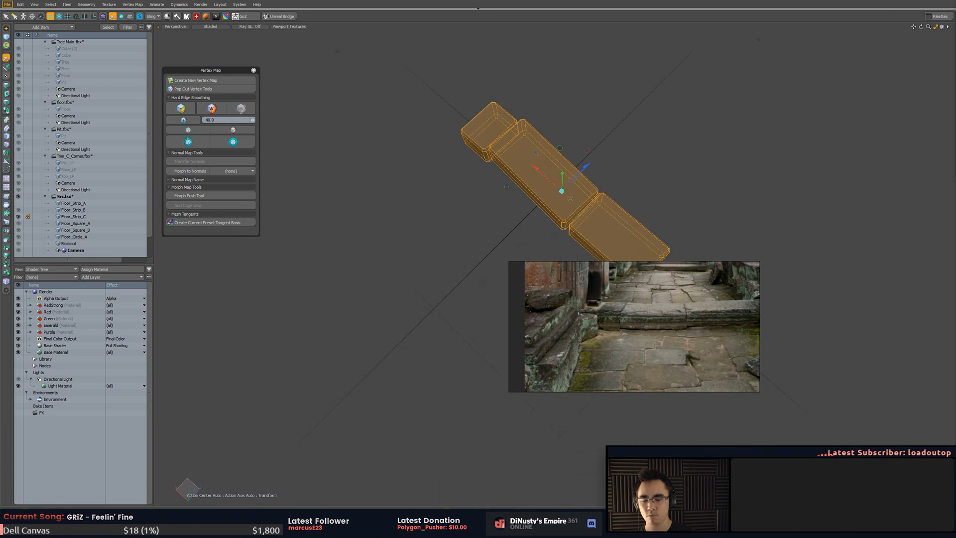
- In the front view, lower the middle block of Floor_Strip_C until it sits about level with the end blocks
key(KP_1)
key(KP_2)
scroll(539, 215, up, 2)
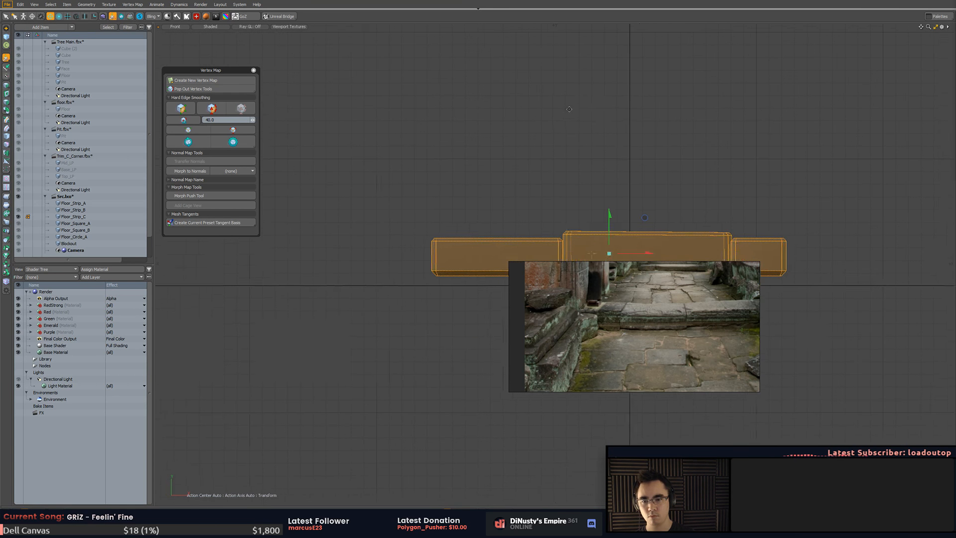
alt+shift+drag(539, 215, 459, 177)
key(space)
click(573, 209)
double_click(574, 210)
key(y)
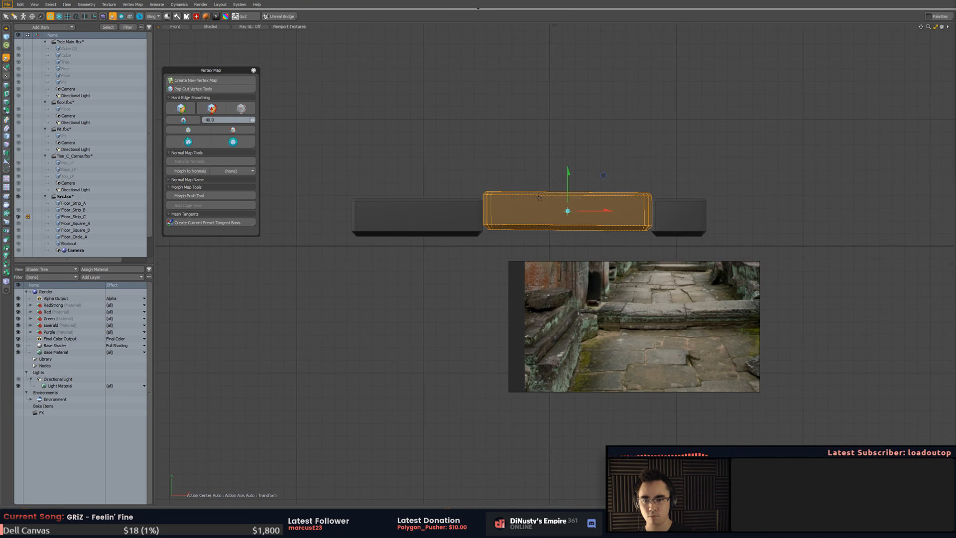
drag(571, 197, 567, 209)
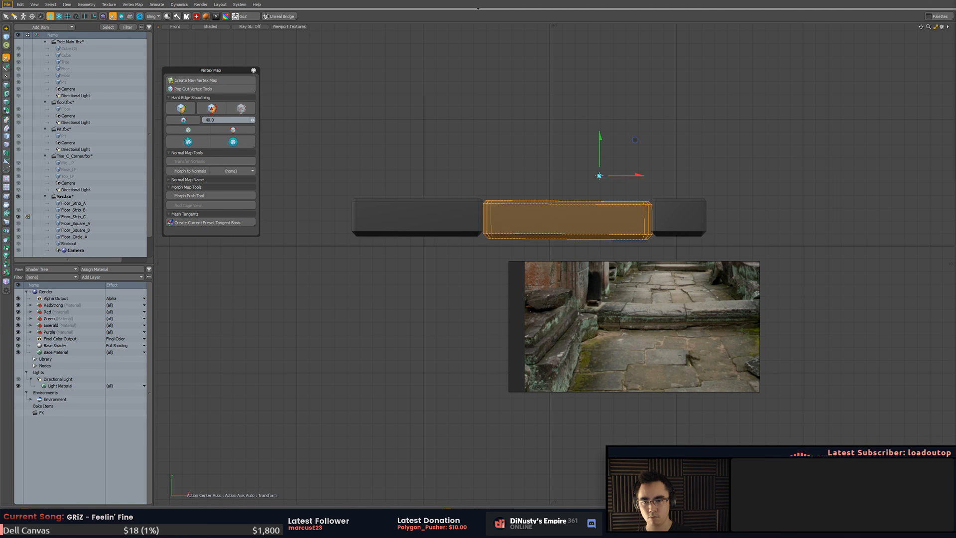
alt+drag(605, 178, 597, 130)
key(Escape)
alt+drag(598, 129, 546, 102)
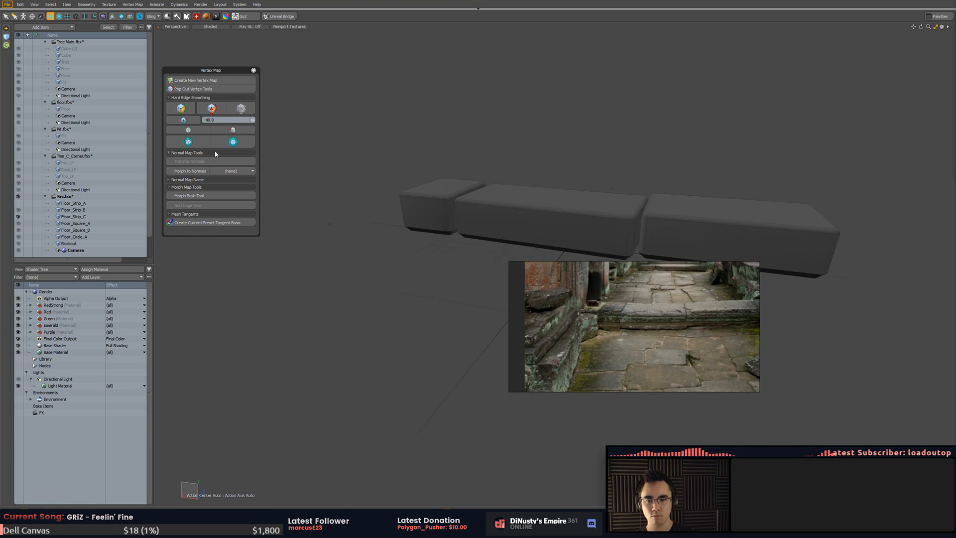
alt+drag(694, 85, 662, 106)
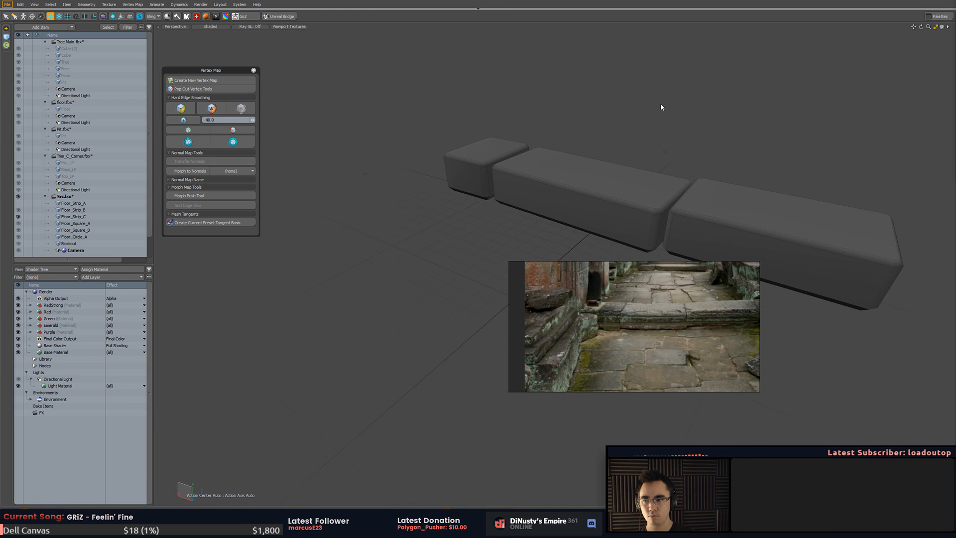
- Export Floor_Strip_C as FBX into the Floor Set folder, and always answer Yes to the non-LXO format warning
right_click(73, 218)
click(95, 251)
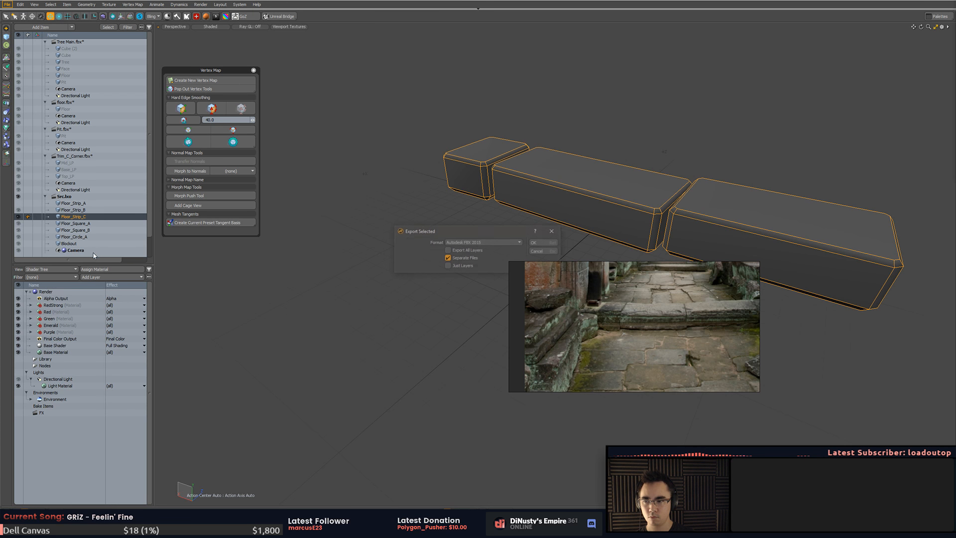
click(534, 242)
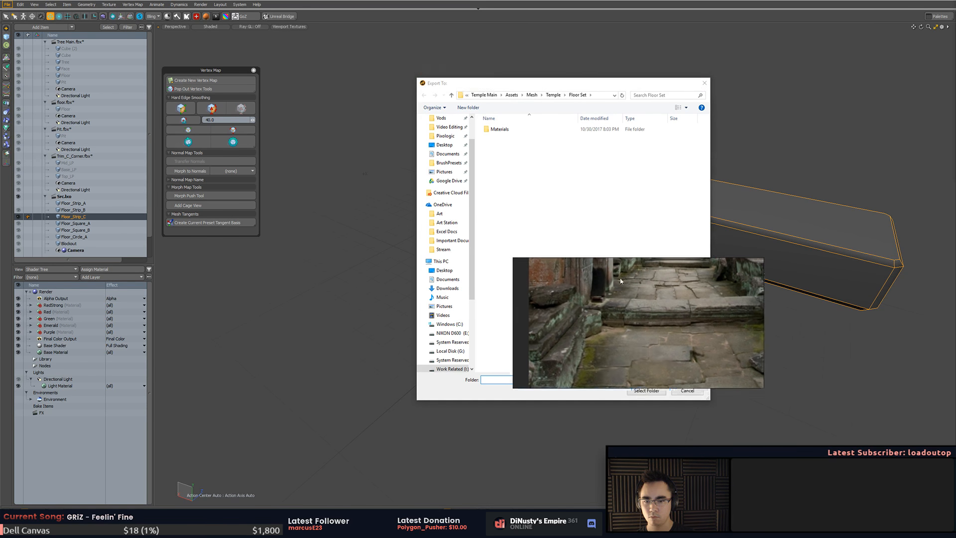
click(662, 392)
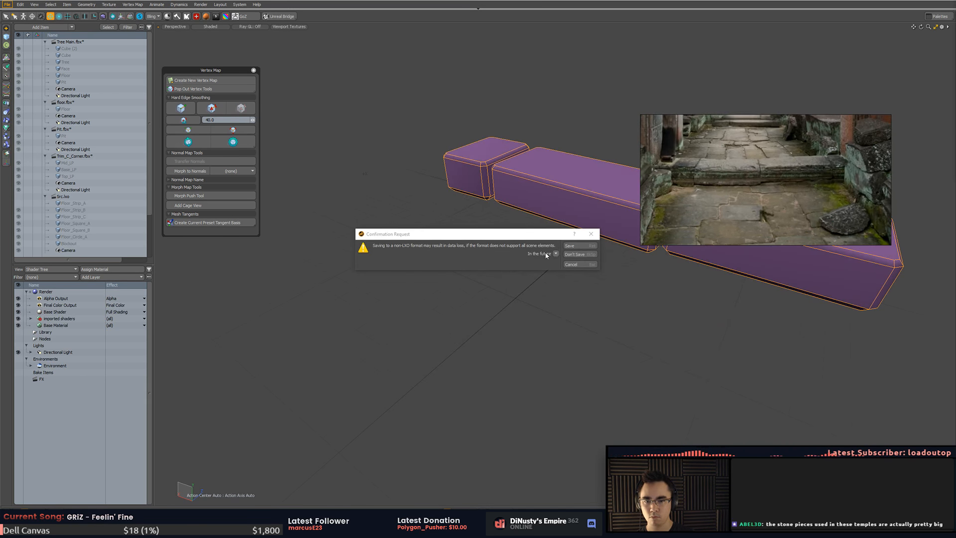
click(557, 254)
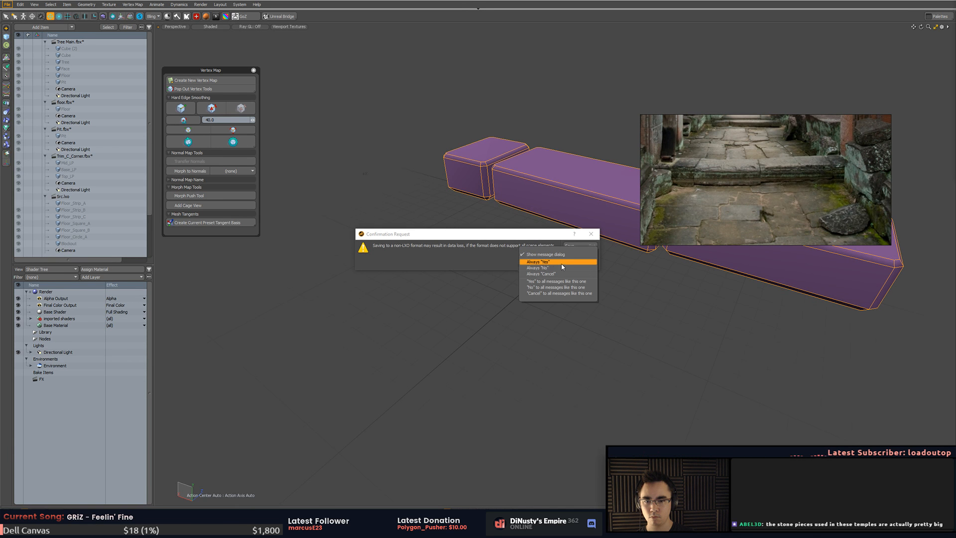
click(561, 263)
click(571, 245)
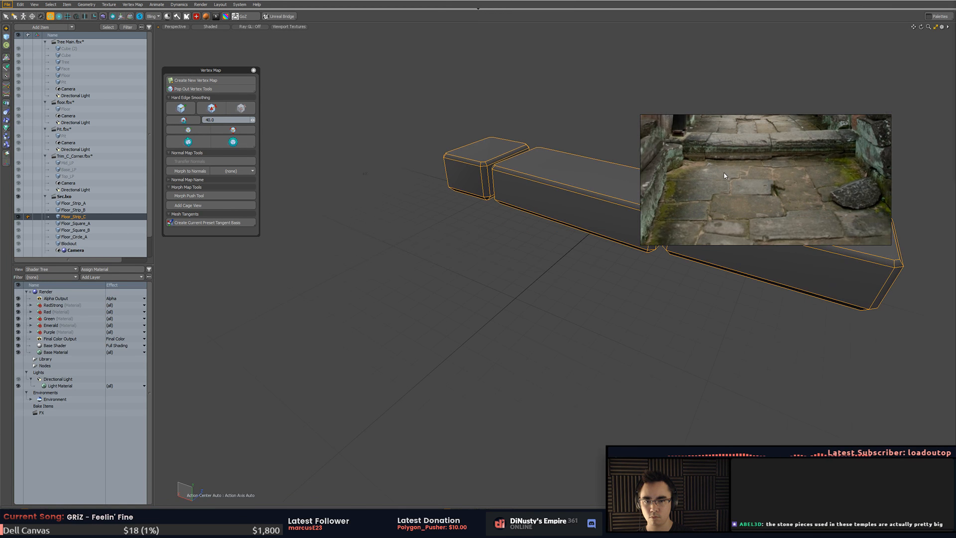
- Reframe the stone floor reference image and move its window clear of the floor strip model
middle_drag(744, 166, 742, 181)
right_drag(743, 180, 265, 318)
click(463, 310)
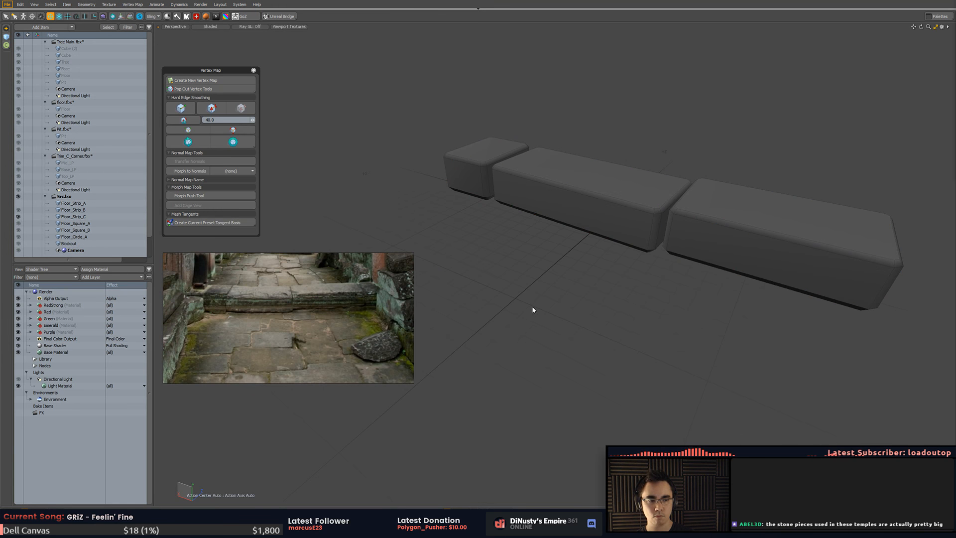
alt+drag(621, 297, 618, 326)
scroll(649, 315, down, 3)
- Switch to Unity and place Floor_Strip_C beside the circle at about -9.102, -0.14, -29.869, rotated -90° around Y
key(alt+Tab)
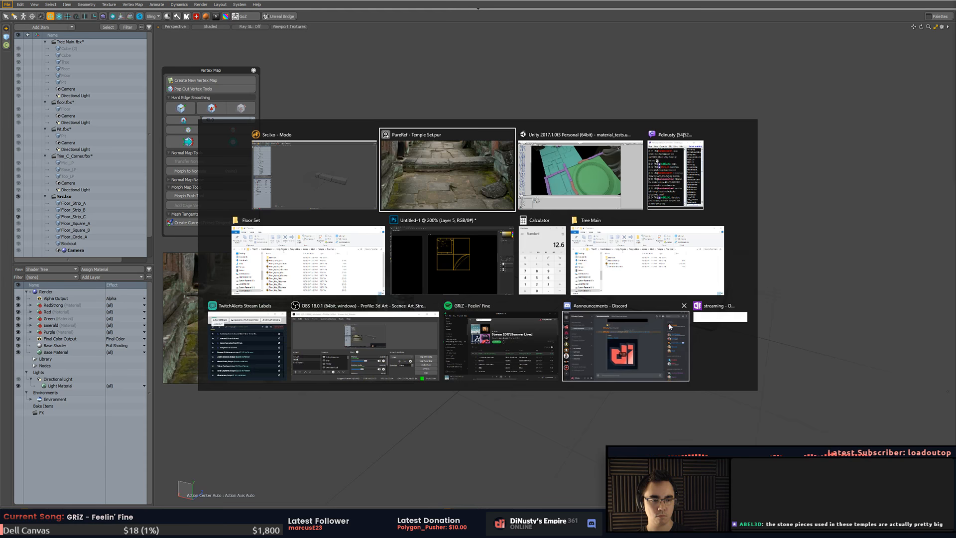
click(460, 189)
key(alt+Tab)
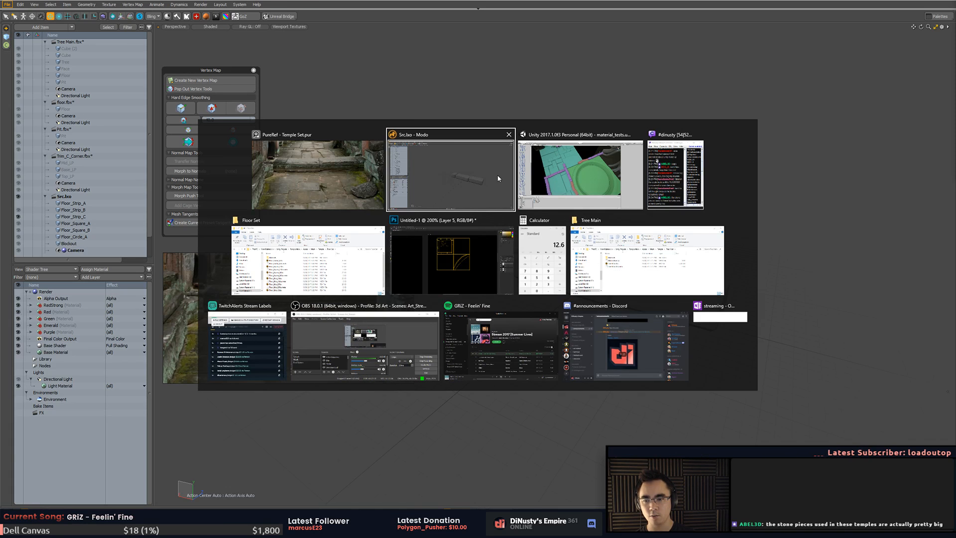
key(alt+Tab)
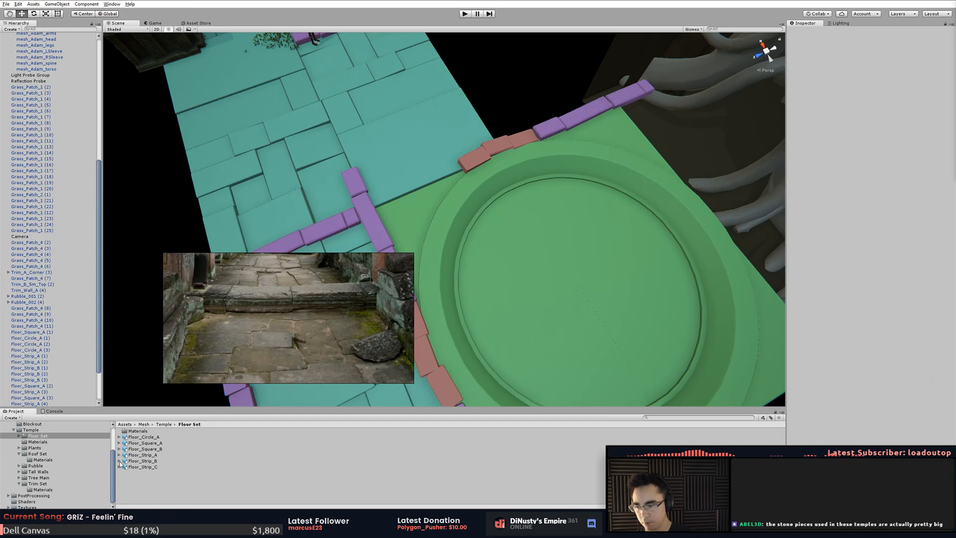
drag(121, 465, 396, 121)
alt+drag(395, 125, 578, 242)
key(e)
key(w)
alt+drag(487, 239, 623, 249)
scroll(524, 241, up, 5)
alt+drag(525, 241, 442, 156)
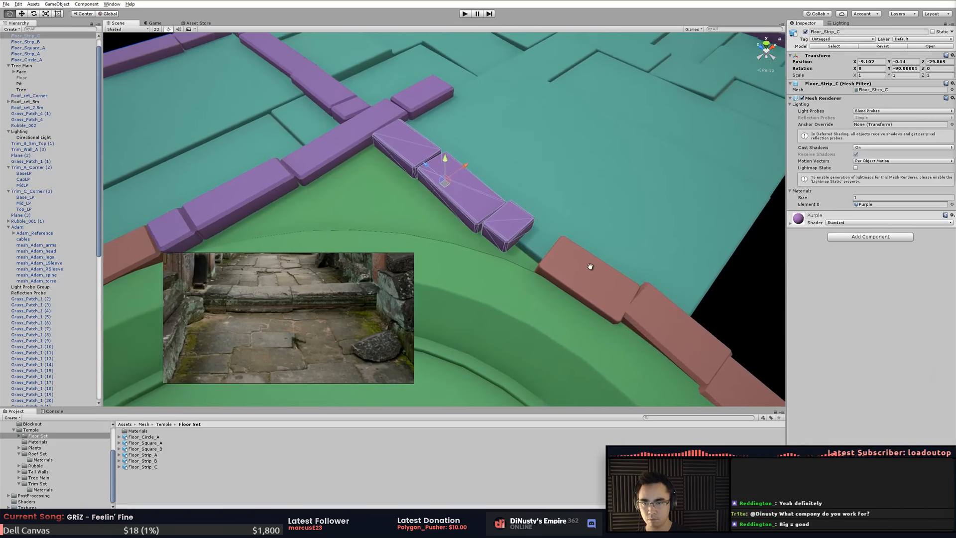
- Switch to Modo and lengthen the small end block of Floor_Strip_C by moving its outer end vertices outward
key(alt+Tab)
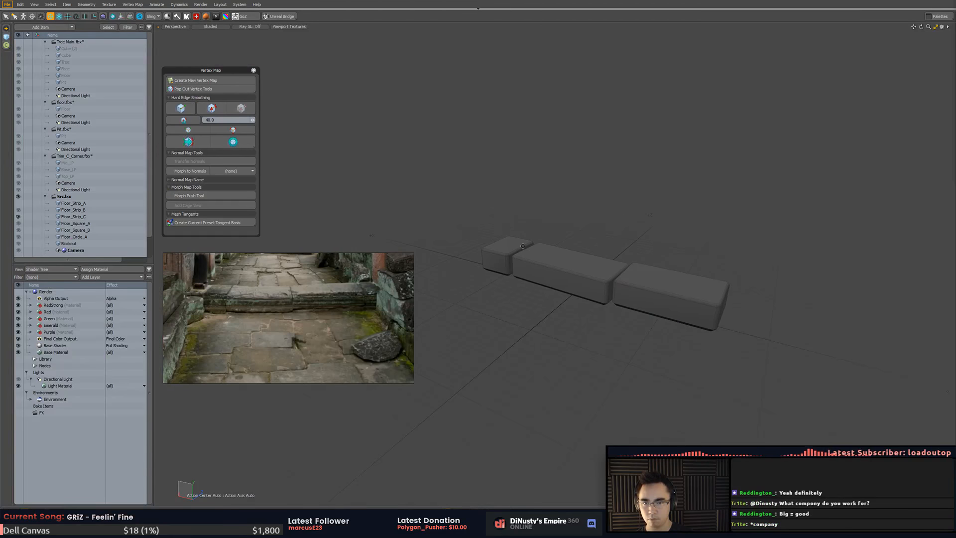
alt+drag(522, 246, 540, 267)
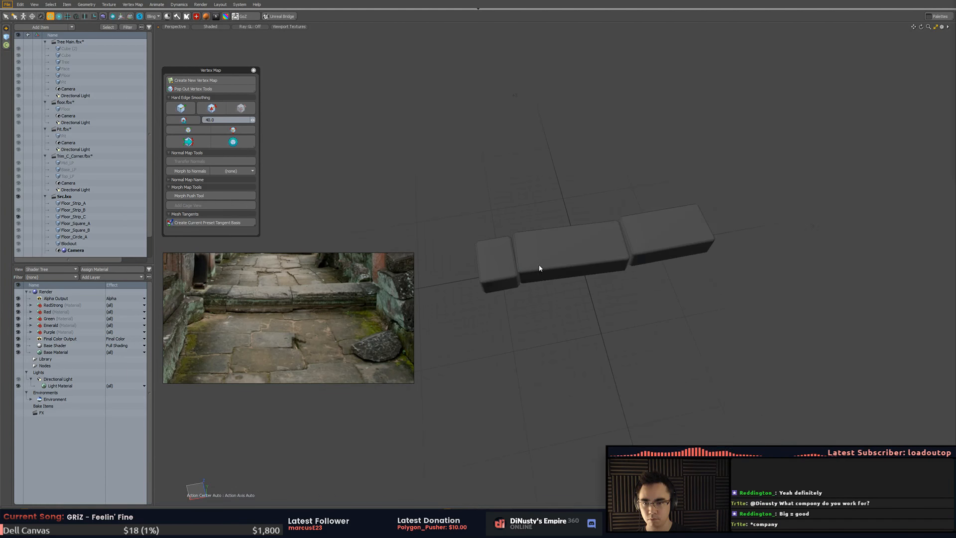
middle_drag(497, 309, 500, 294)
mouse_move(512, 249)
alt+mouse_down()
mouse_move(549, 232)
mouse_move(560, 244)
alt+mouse_up()
key(w)
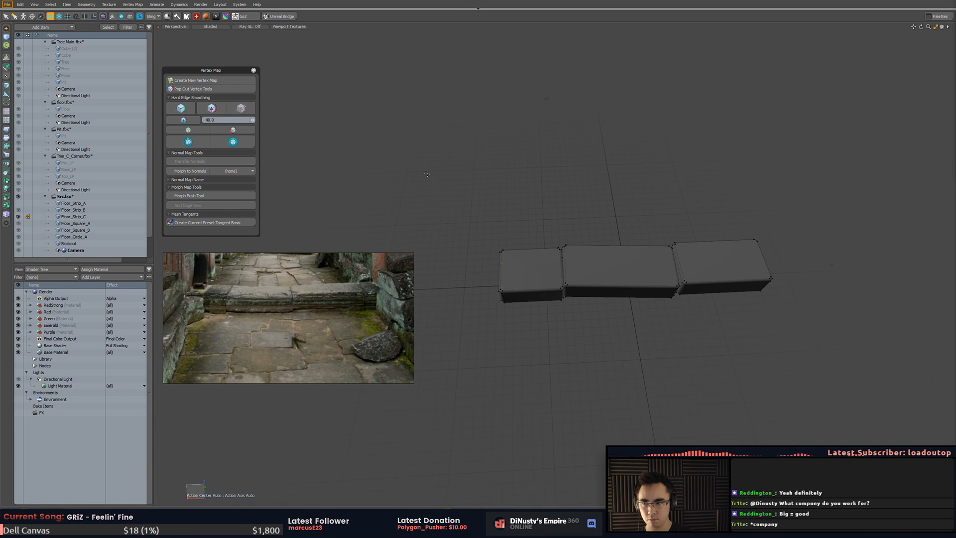
click(195, 145)
alt+drag(441, 216, 539, 228)
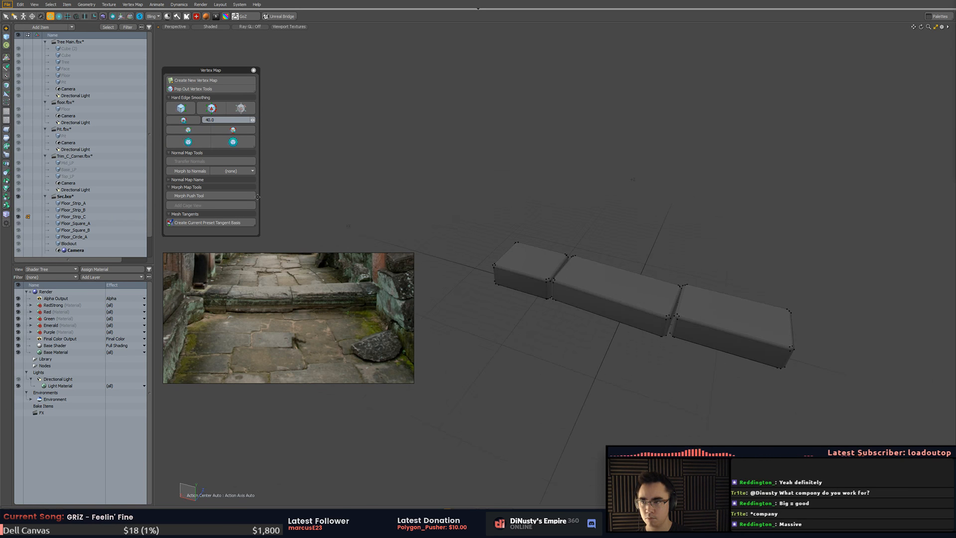
- Export the lengthened Floor_Strip_C again as FBX into the Floor Set folder
right_click(92, 215)
click(80, 253)
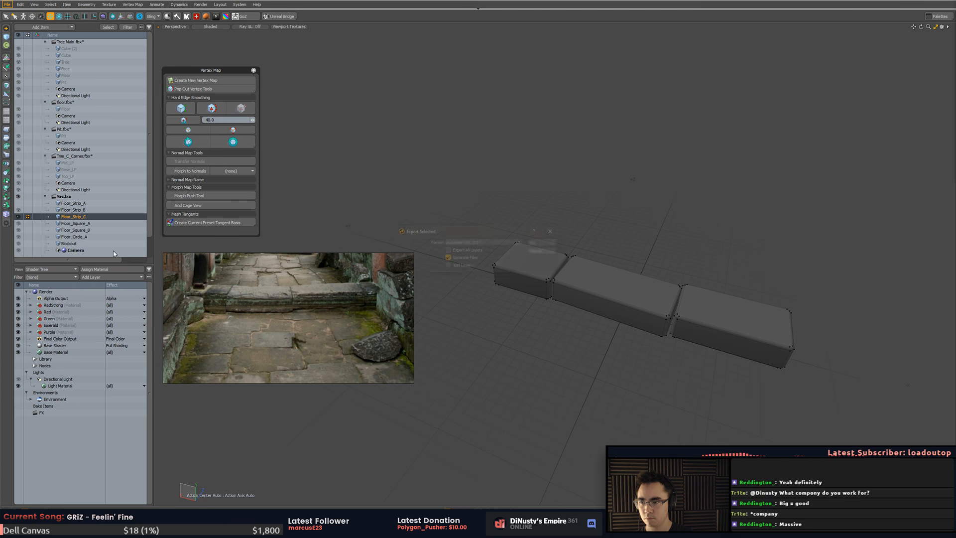
key(Return)
- Switch to Unity and slide the adjoining red Floor_Strip_B block up against the end of Floor_Strip_C
key(alt+Tab)
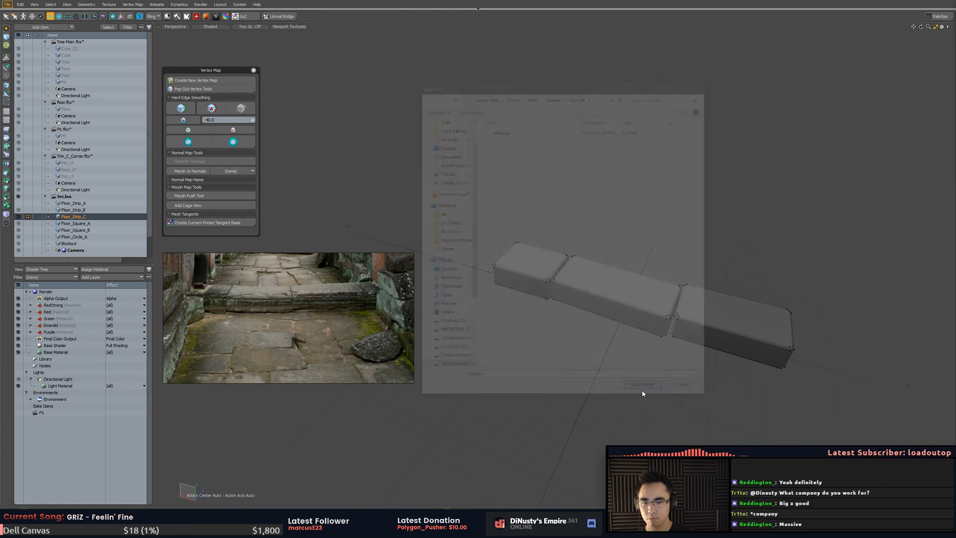
scroll(567, 244, up, 2)
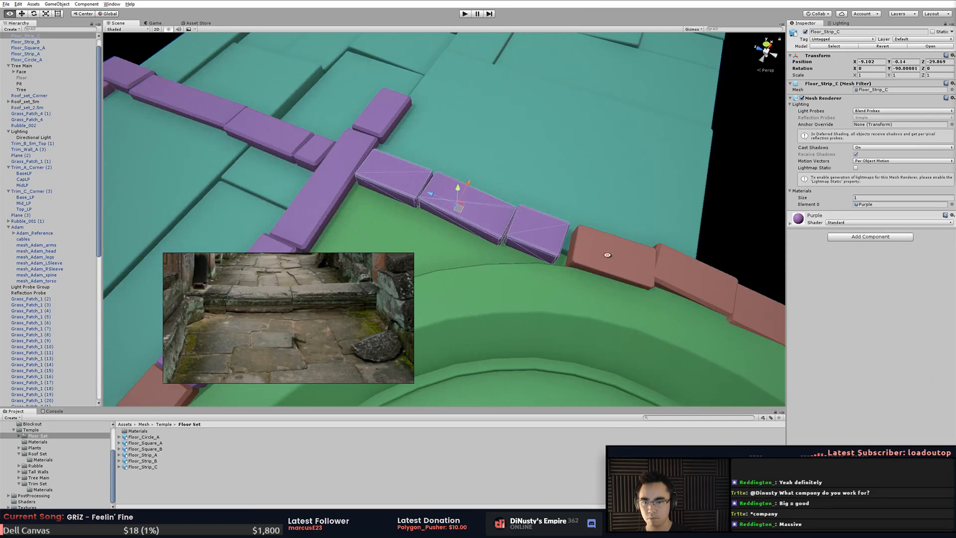
alt+drag(552, 227, 596, 284)
middle_drag(612, 271, 559, 247)
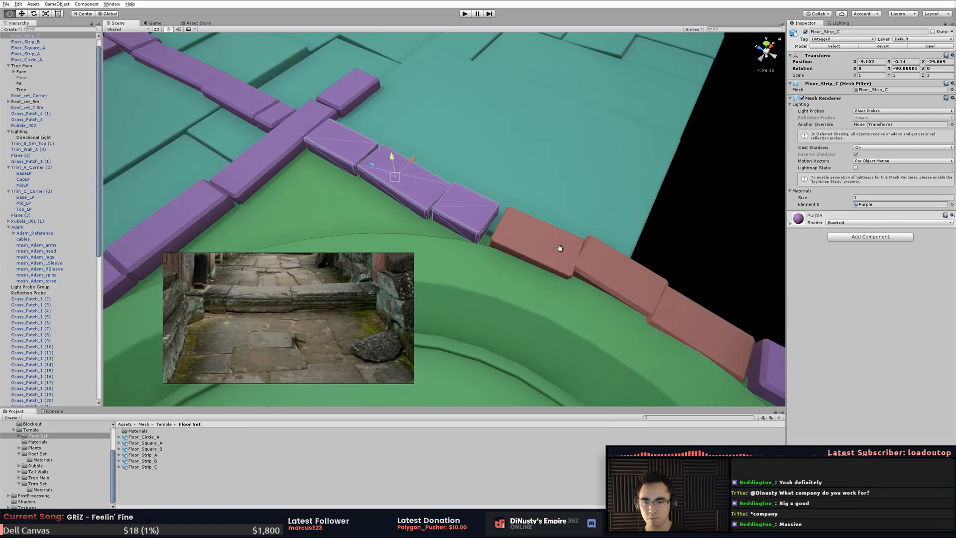
click(542, 255)
click(523, 237)
click(518, 235)
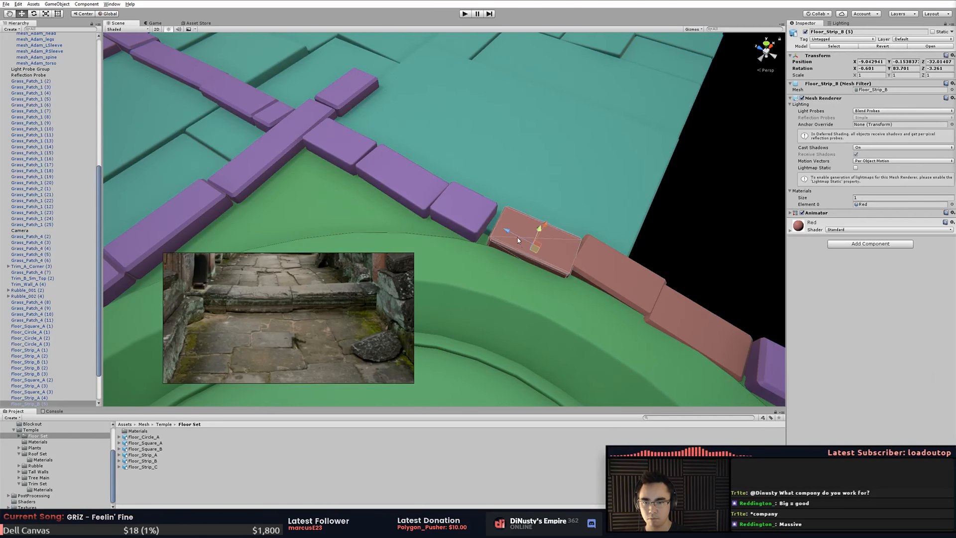
drag(518, 235, 513, 232)
- Inspect how the red and purple strip pieces line up around the circle and across the temple floor
click(596, 286)
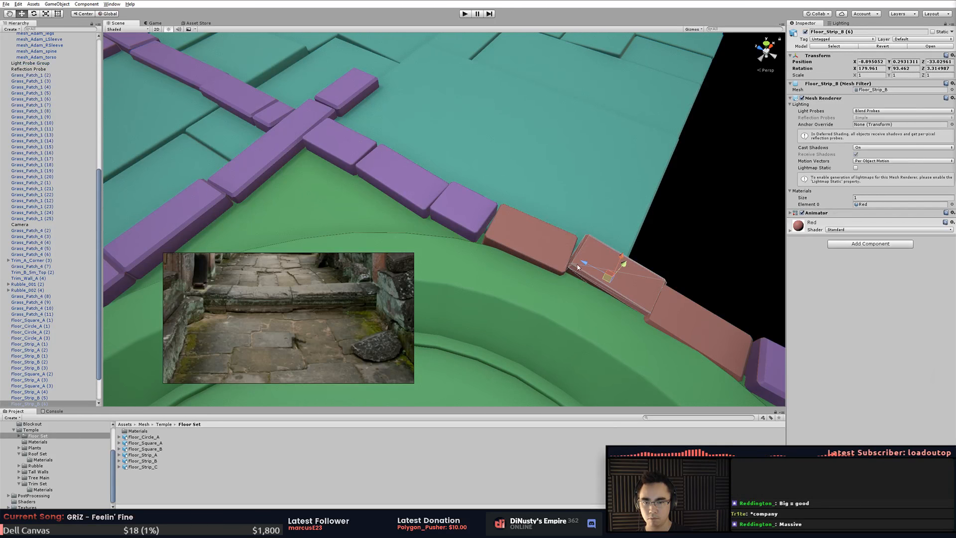
shift+click(554, 250)
click(551, 250)
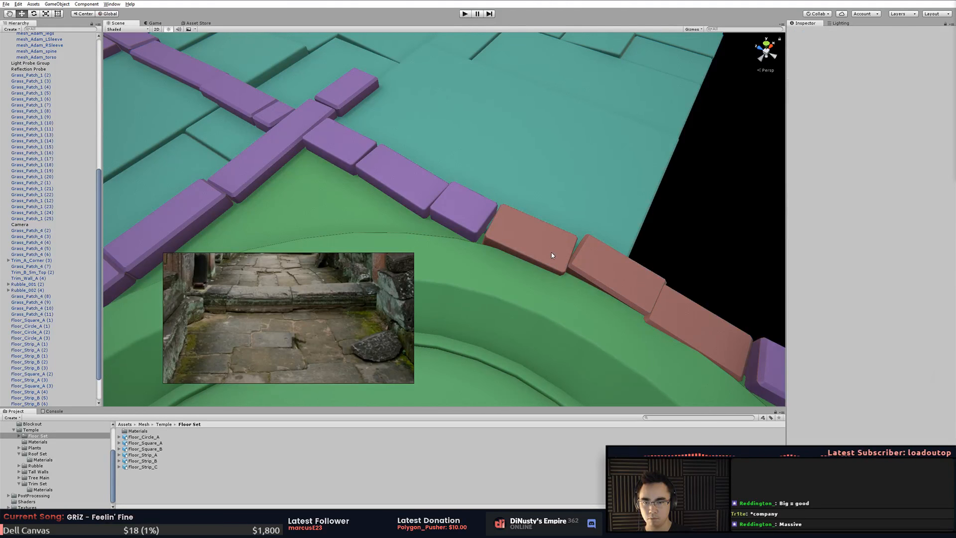
click(551, 252)
click(674, 237)
middle_drag(675, 237, 588, 256)
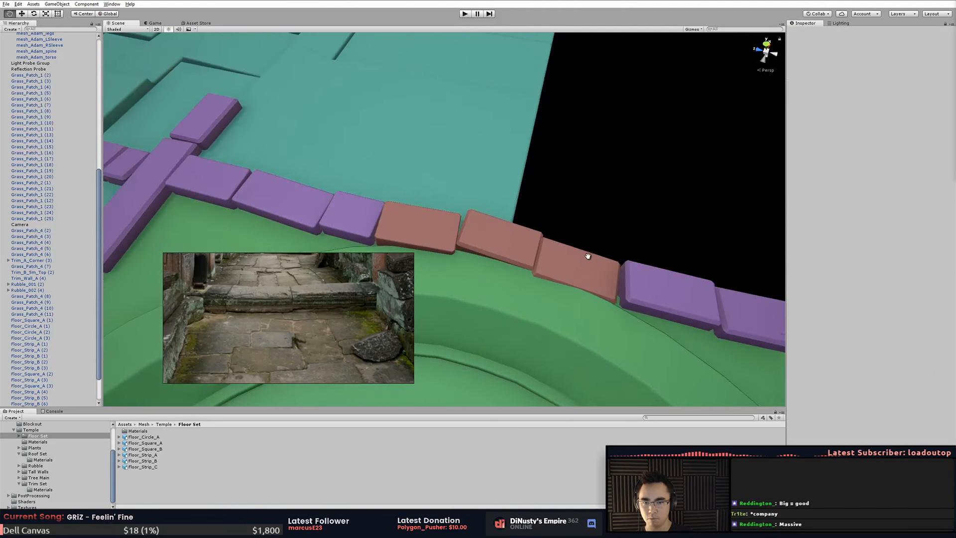
alt+drag(587, 256, 372, 221)
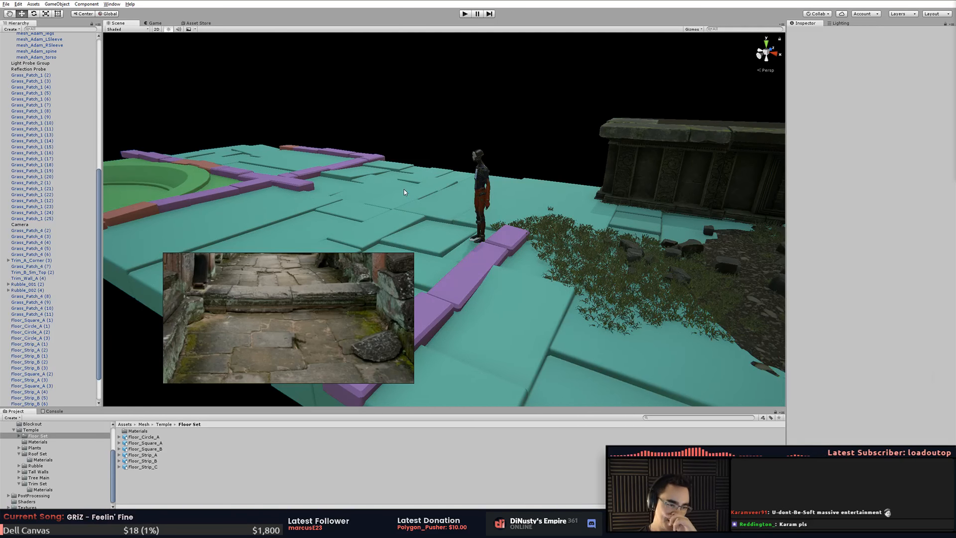
click(331, 169)
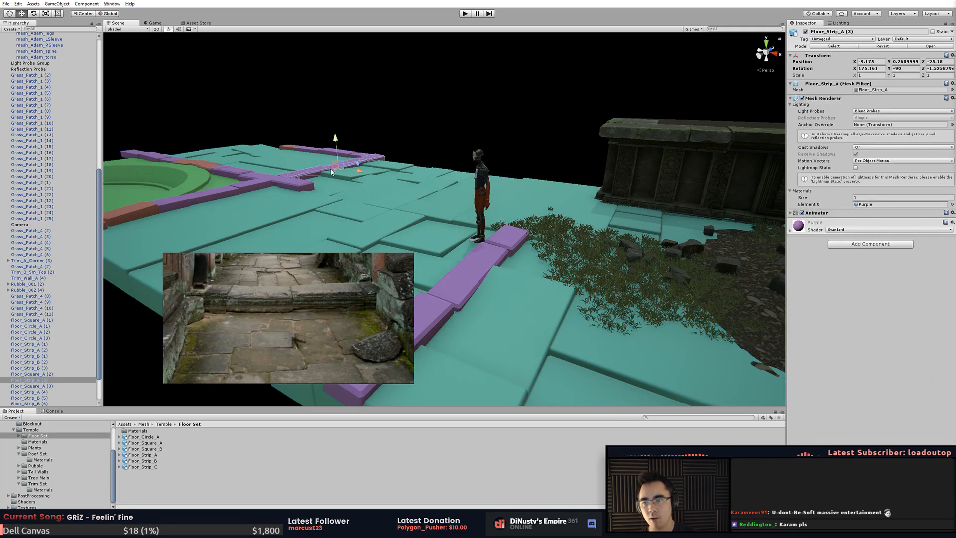
alt+drag(370, 175, 489, 226)
click(361, 175)
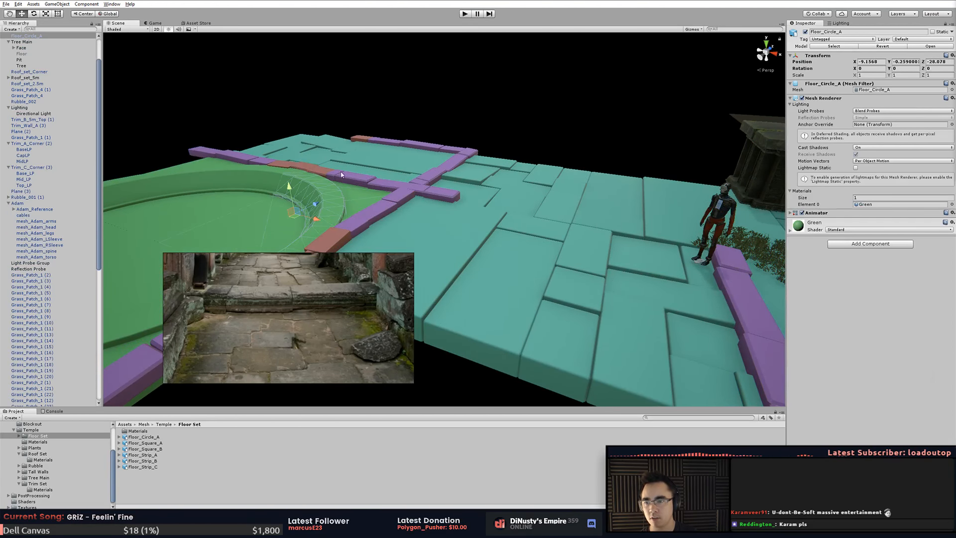
click(436, 138)
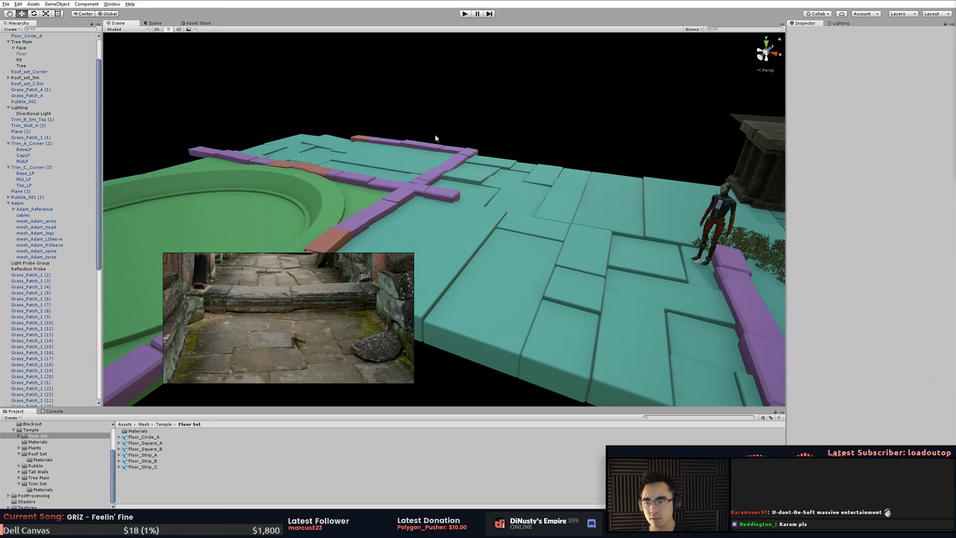
- Nudge the red Floor_Strip_B at the far strip end to X -15.013 and turn it about 1.8° around Y
click(368, 140)
key(f)
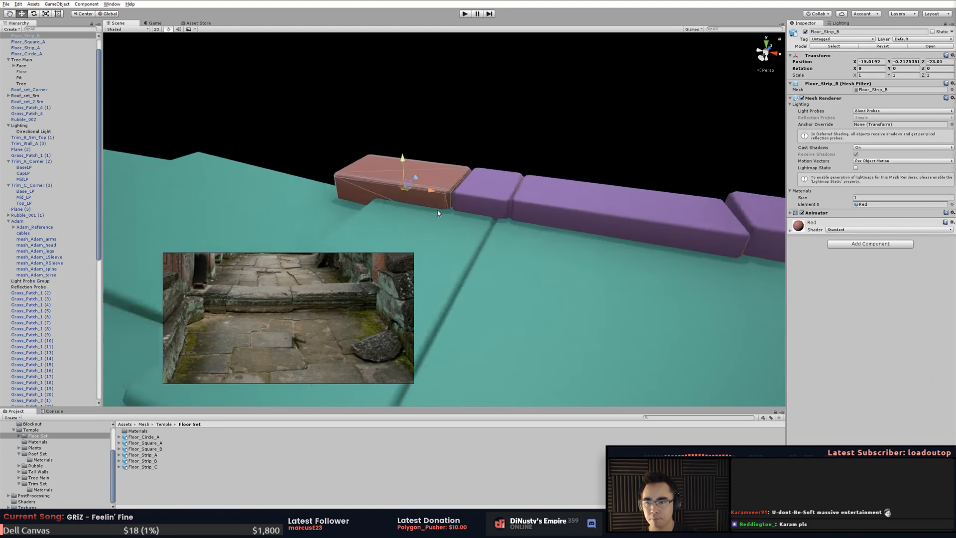
mouse_move(471, 226)
mouse_down()
mouse_move(460, 223)
mouse_move(467, 235)
mouse_up()
key(e)
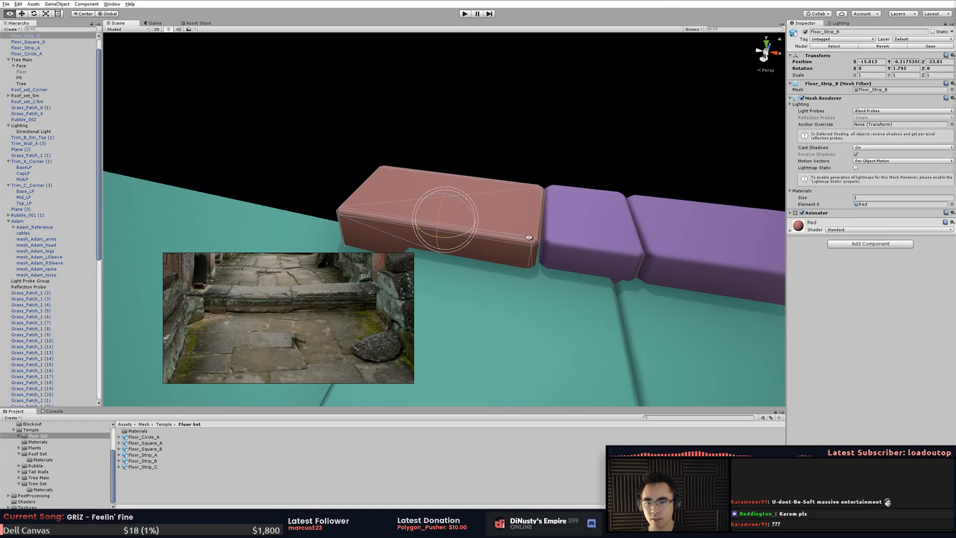
- Delete the purple strip pieces that run across the floor between the outer edge row and the circle's row
click(588, 156)
middle_drag(730, 226, 591, 173)
scroll(591, 211, down, 12)
middle_drag(555, 268, 515, 218)
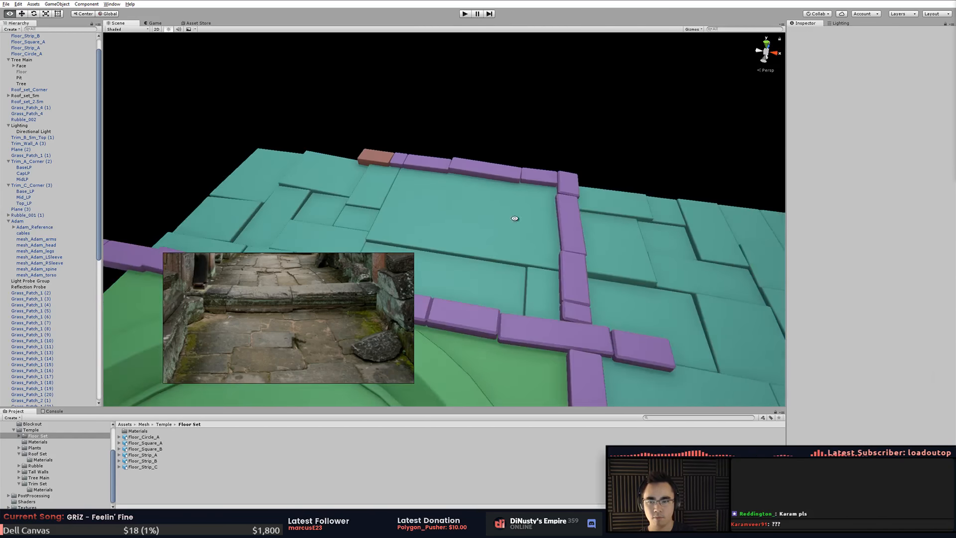
alt+drag(515, 218, 462, 250)
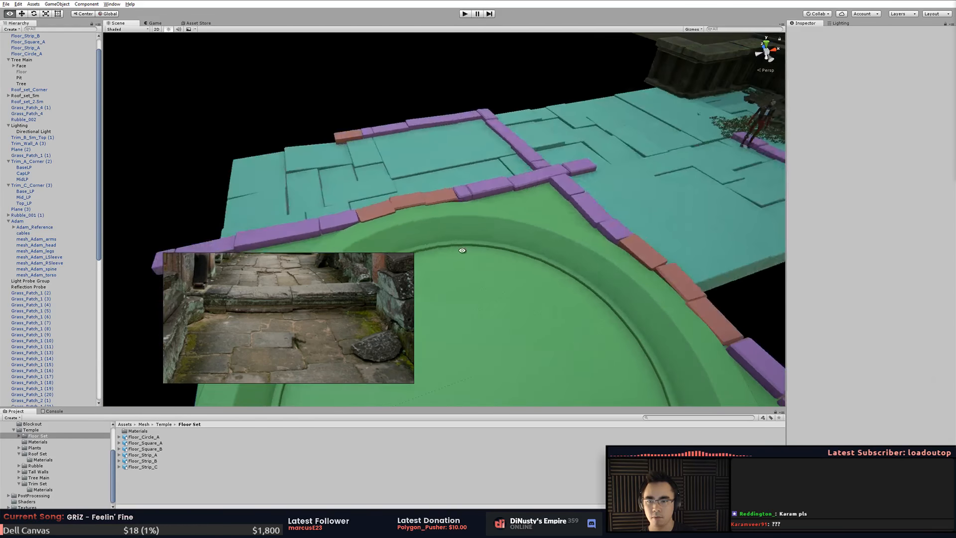
click(463, 133)
middle_drag(545, 180, 474, 193)
alt+drag(473, 193, 435, 125)
click(435, 123)
middle_drag(567, 184, 458, 167)
alt+drag(458, 166, 434, 189)
click(449, 144)
key(Delete)
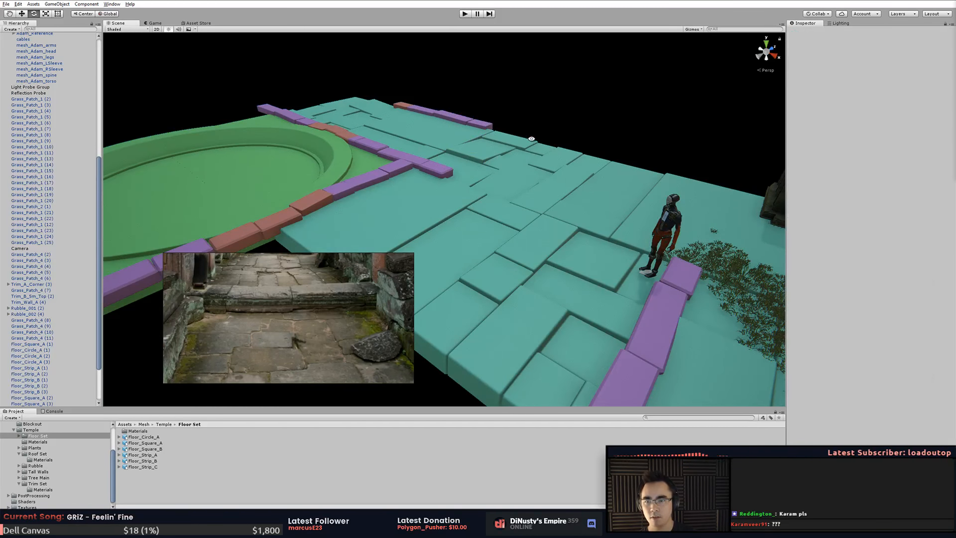
- Duplicate the purple Floor_Strip_A in the outer edge row and slide the copy along the edge towards the temple wall
alt+drag(531, 139, 448, 199)
click(288, 120)
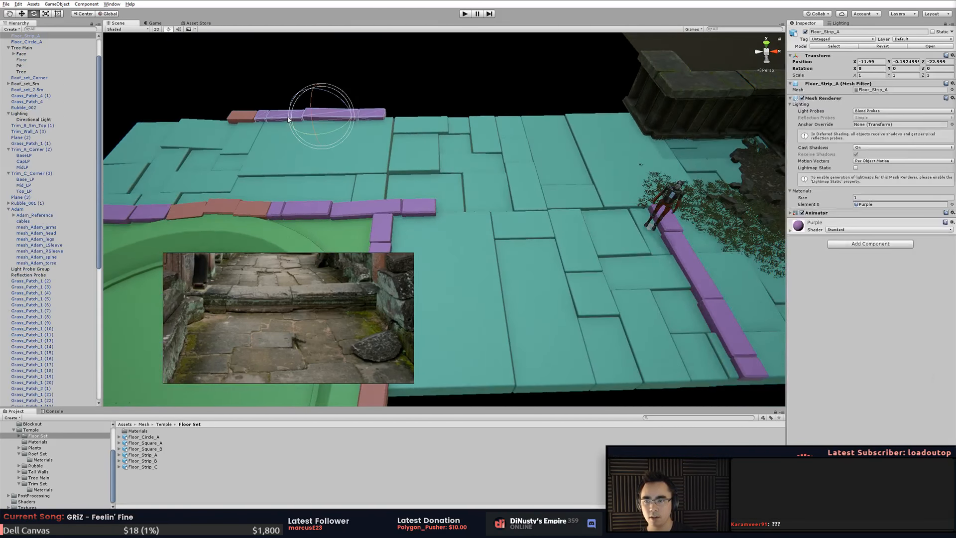
shift+click(252, 120)
click(342, 110)
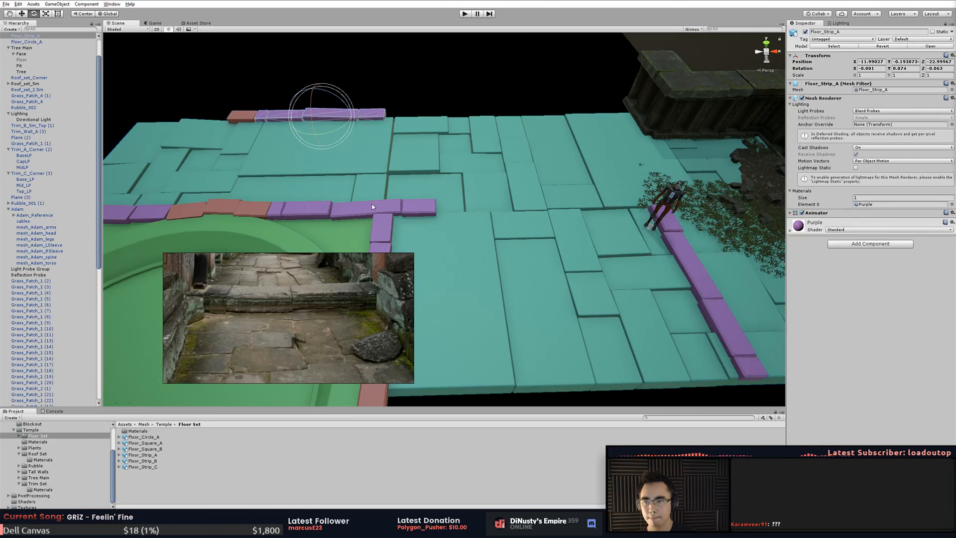
key(ctrl+d)
key(w)
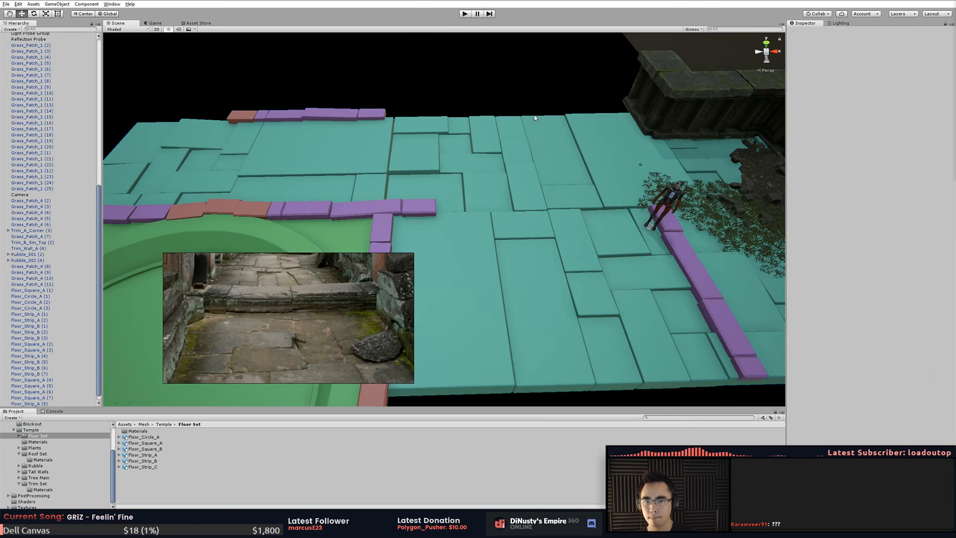
drag(354, 119, 531, 123)
- Duplicate the Floor_Strip_C beside the circle and move the copy to about Z -23.33, between the two outer edge strips
click(678, 246)
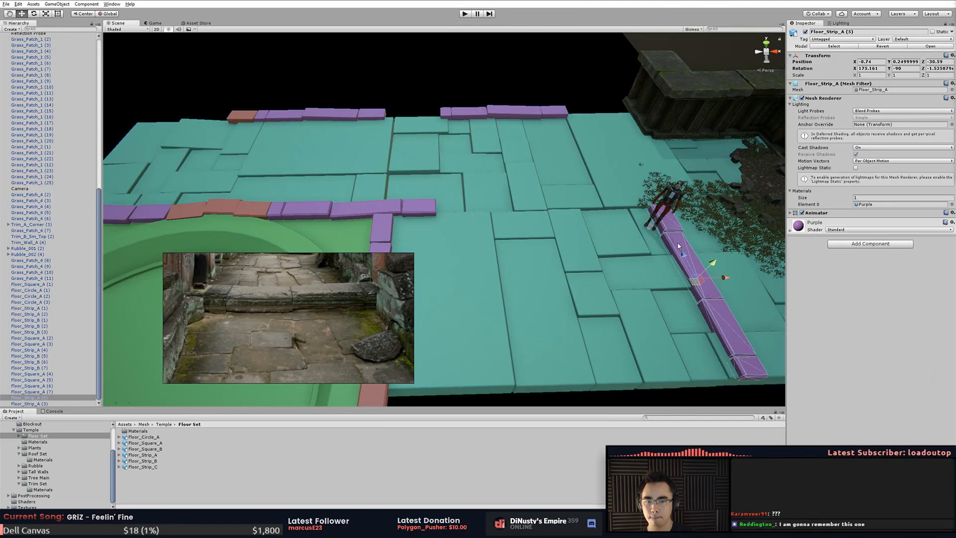
click(381, 230)
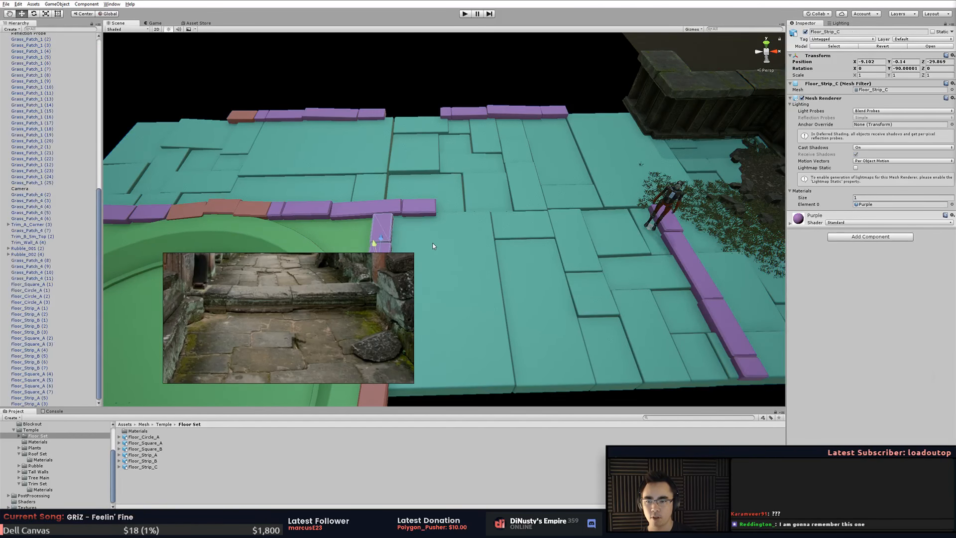
drag(381, 242, 388, 132)
key(f)
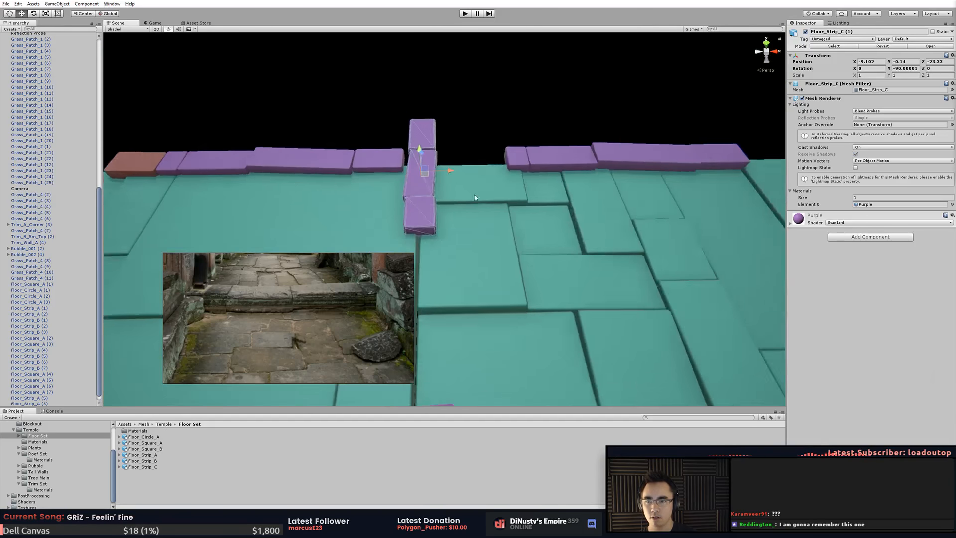
- Turn the Floor_Strip_C copy to -180° around Y and fit it into the outer row at X -7.943, Y -0.179, Z -23.016
alt+drag(425, 184, 442, 191)
key(e)
ctrl+drag(452, 251, 423, 156)
key(w)
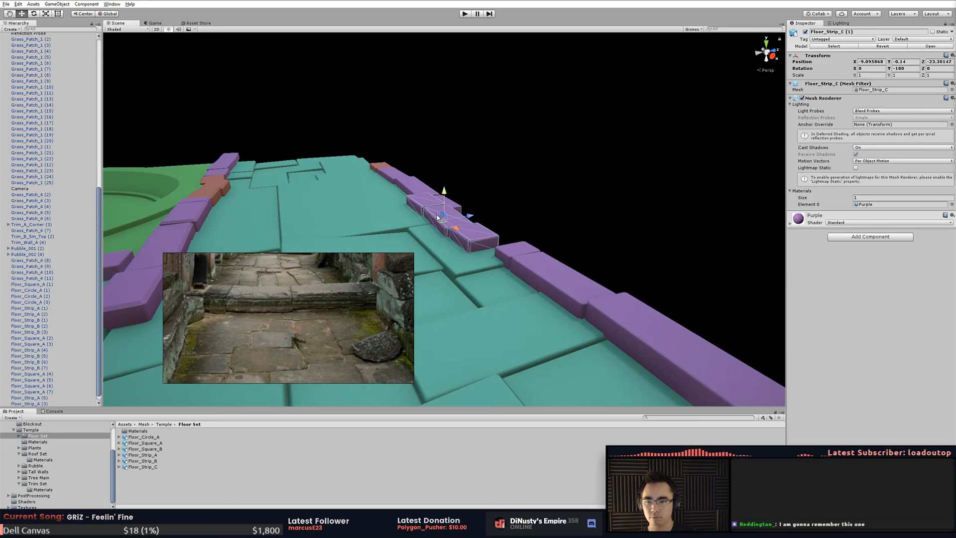
mouse_move(437, 217)
mouse_down()
mouse_move(460, 225)
mouse_move(452, 215)
mouse_up()
alt+drag(452, 215, 337, 179)
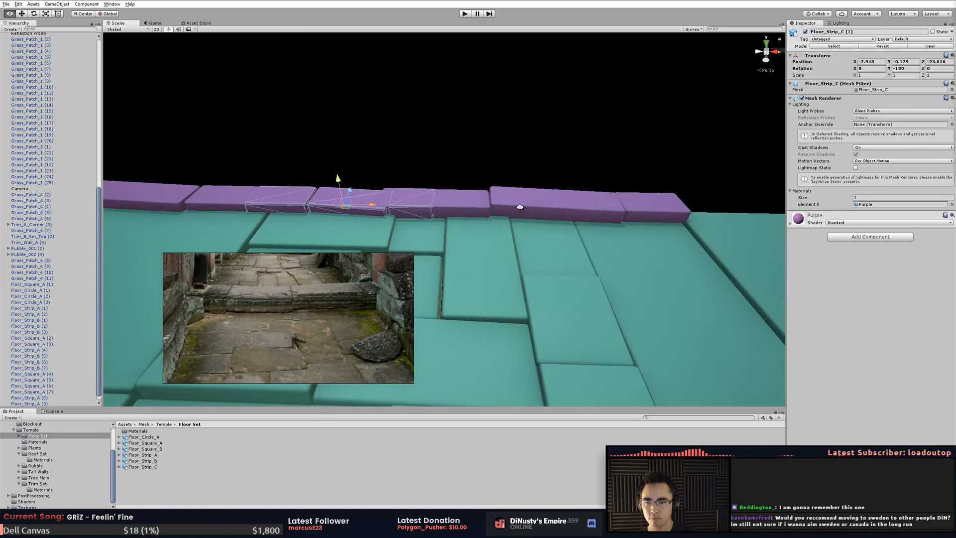
- Slide the Floor_Strip_A copy along the outer row to meet the Floor_Strip_C copy and turn it about 2.4° around Y
drag(550, 208, 608, 212)
click(578, 208)
middle_drag(594, 210, 548, 213)
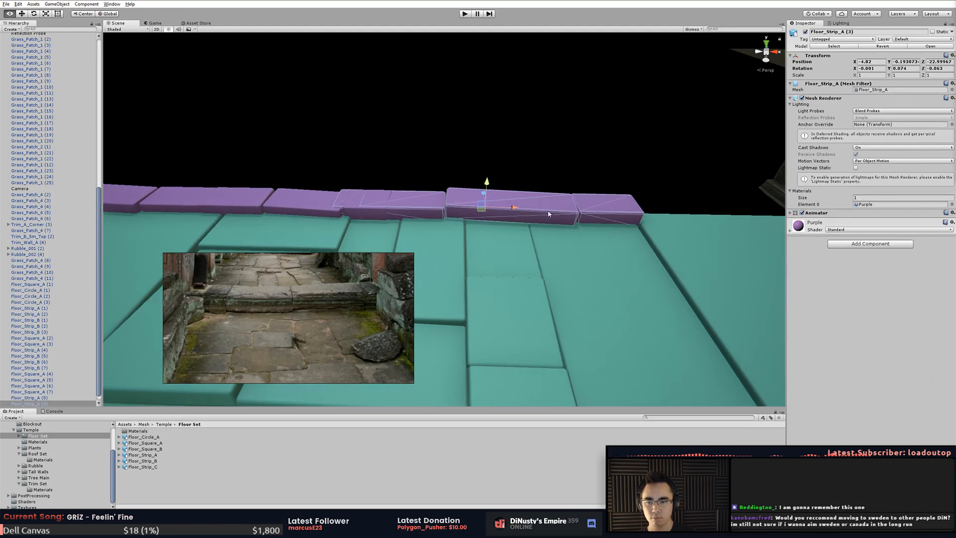
drag(504, 208, 559, 216)
alt+drag(559, 217, 597, 252)
key(e)
drag(510, 224, 351, 170)
- Select the outer row's strips together, including the red Floor_Strip_B at the end, and shift them along the floor edge
shift+click(527, 219)
shift+click(383, 185)
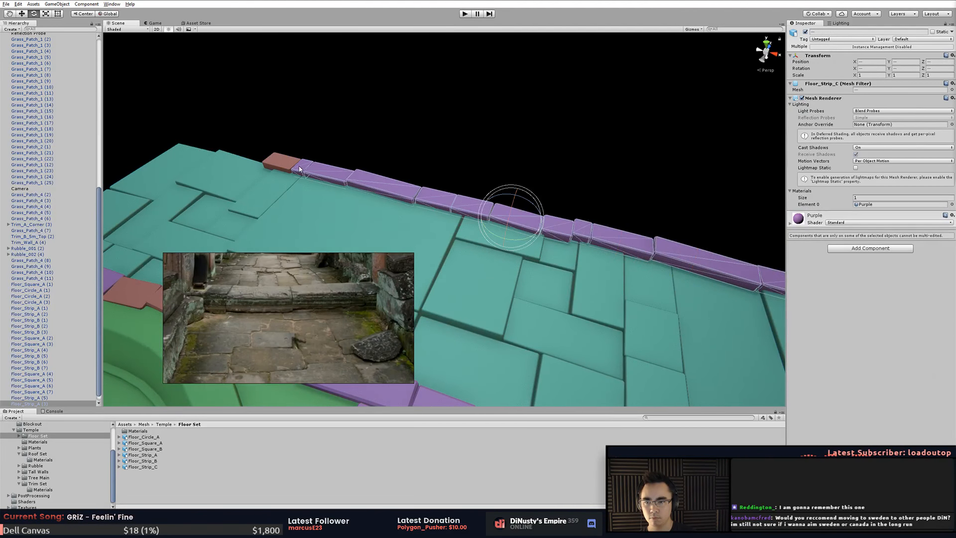
shift+click(275, 164)
key(w)
drag(514, 219, 471, 212)
alt+drag(404, 204, 504, 173)
click(414, 114)
click(383, 177)
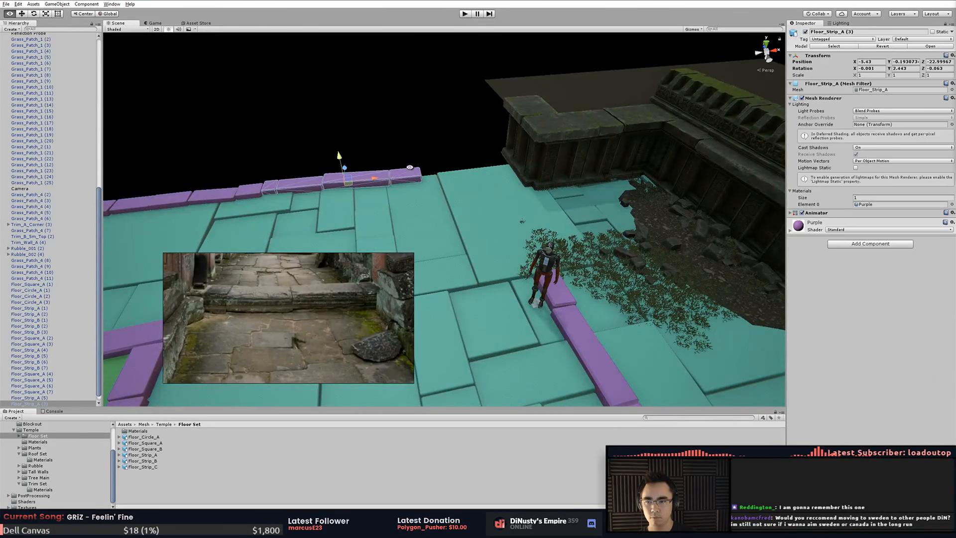
- Examine how the emerald floor tiles meet the outer strip row and the strips around the circle
alt+drag(446, 169, 422, 148)
click(422, 149)
middle_drag(422, 149, 435, 128)
alt+drag(434, 128, 413, 128)
middle_drag(413, 128, 473, 105)
click(466, 172)
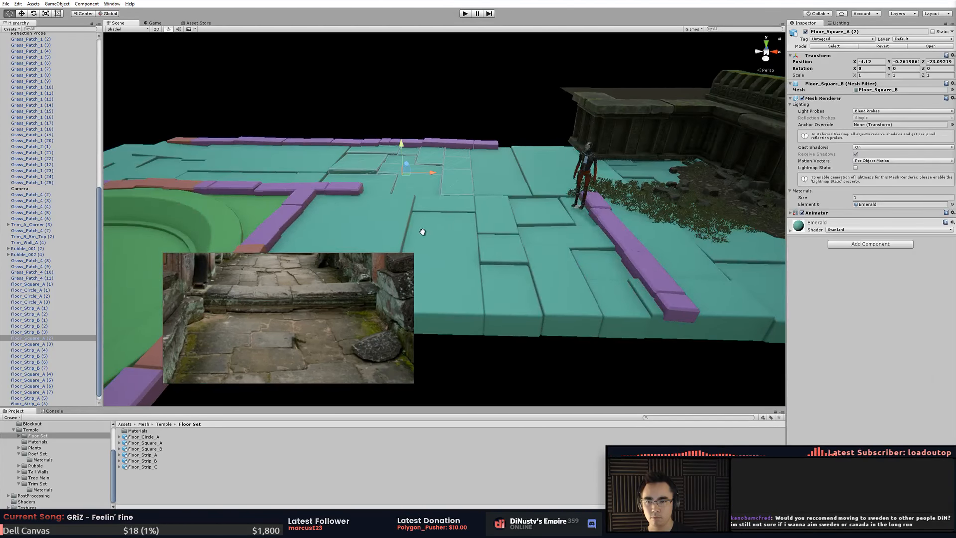
middle_drag(422, 231, 481, 210)
middle_drag(600, 179, 497, 182)
click(441, 143)
middle_drag(337, 177, 457, 165)
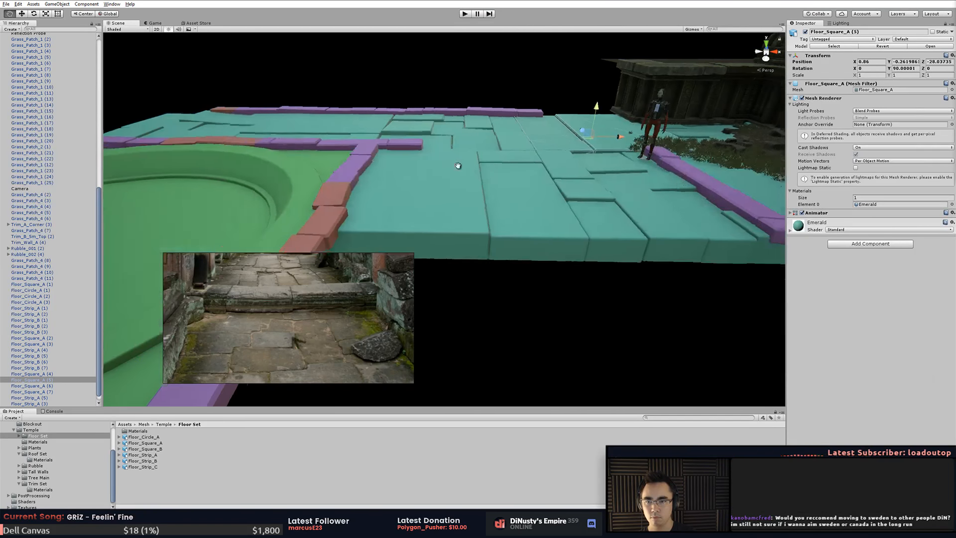
- Select the emerald floor tiles between the outer row and the circle's row and lower them to Y -0.34
click(459, 143)
shift+click(481, 194)
middle_drag(399, 184, 527, 198)
shift+click(409, 140)
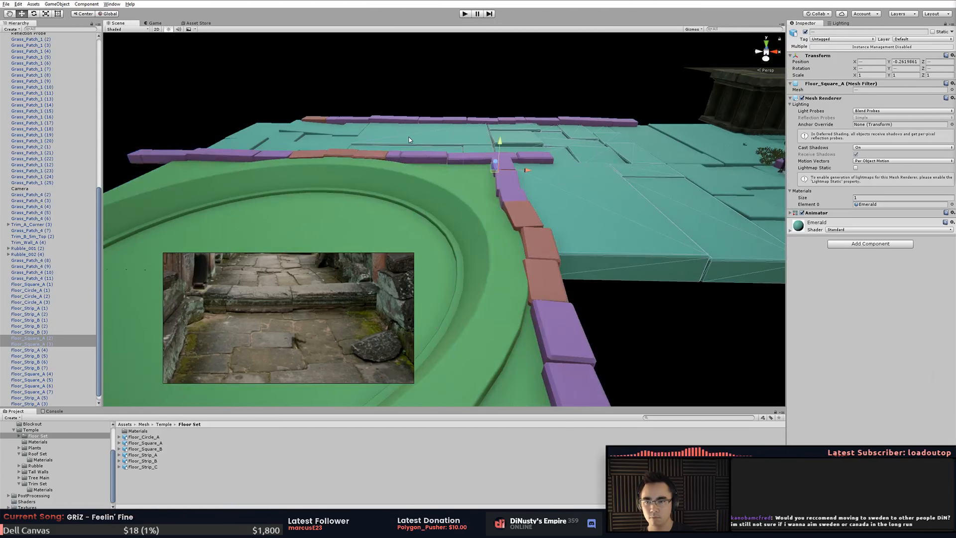
shift+click(314, 133)
alt+drag(315, 133, 597, 225)
- Replace the Floor_Strip_A along the circle's edge with a copy of Floor_Strip_C, rotated to follow the row and placed against the red blocks
click(442, 167)
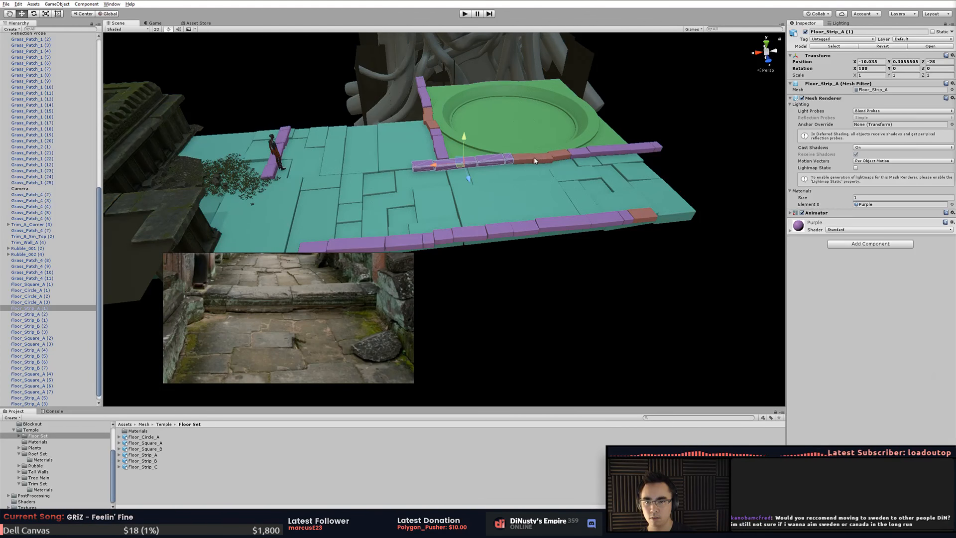
key(Delete)
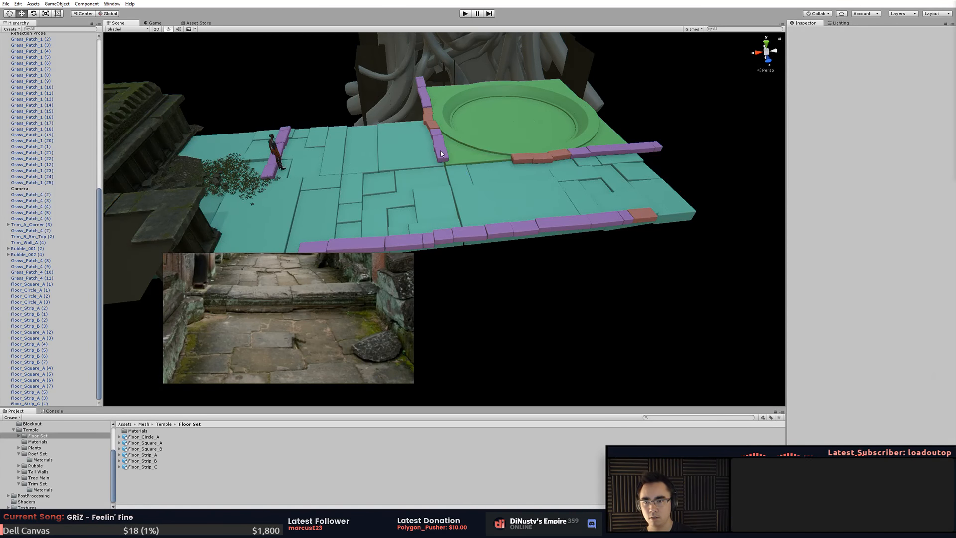
click(440, 151)
alt+drag(518, 199, 500, 231)
scroll(501, 231, up, 4)
key(ctrl+d)
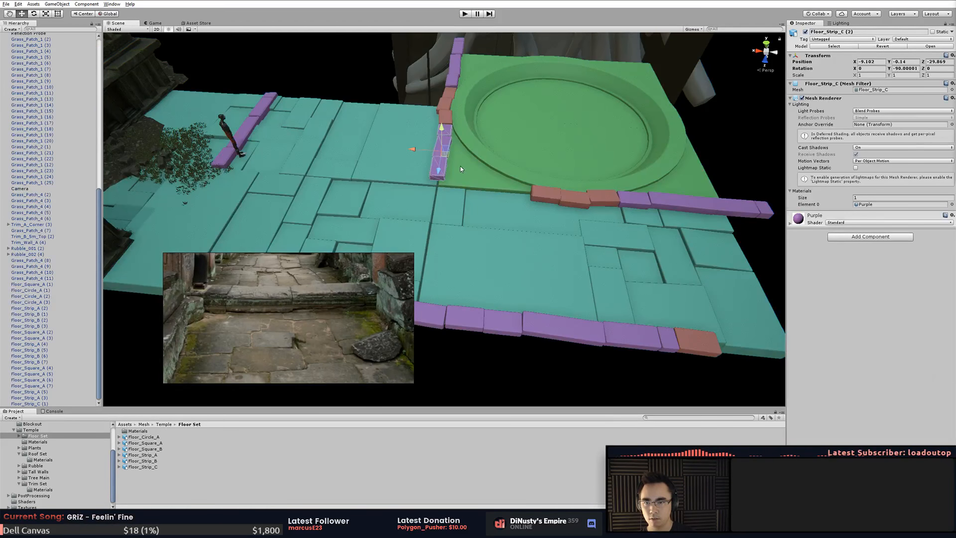
drag(448, 173, 505, 152)
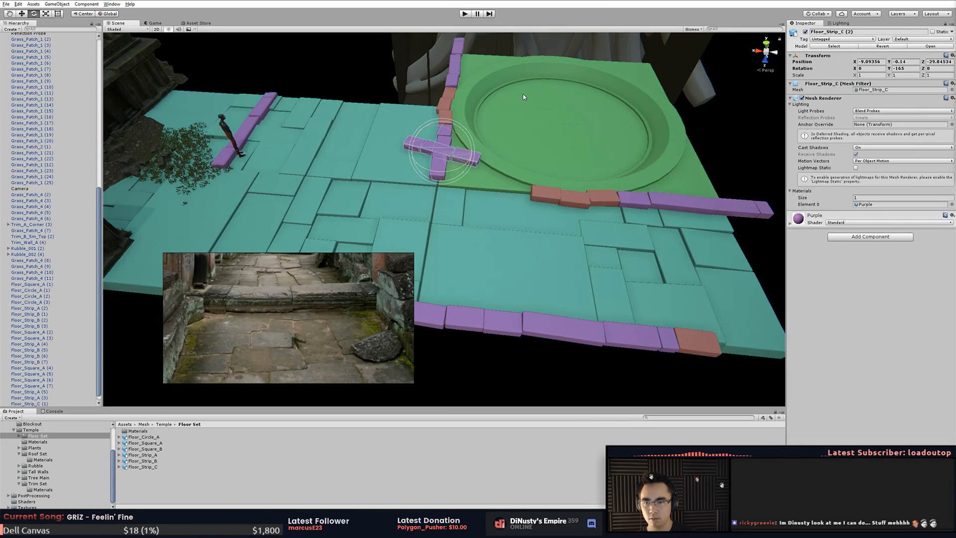
drag(523, 93, 525, 81)
key(w)
drag(441, 152, 495, 198)
- Place a copy of the red Floor_Strip_B at the corner of the circle's strips, at X -8.87, Z -27.943, rotated 174.142° around Y
click(446, 113)
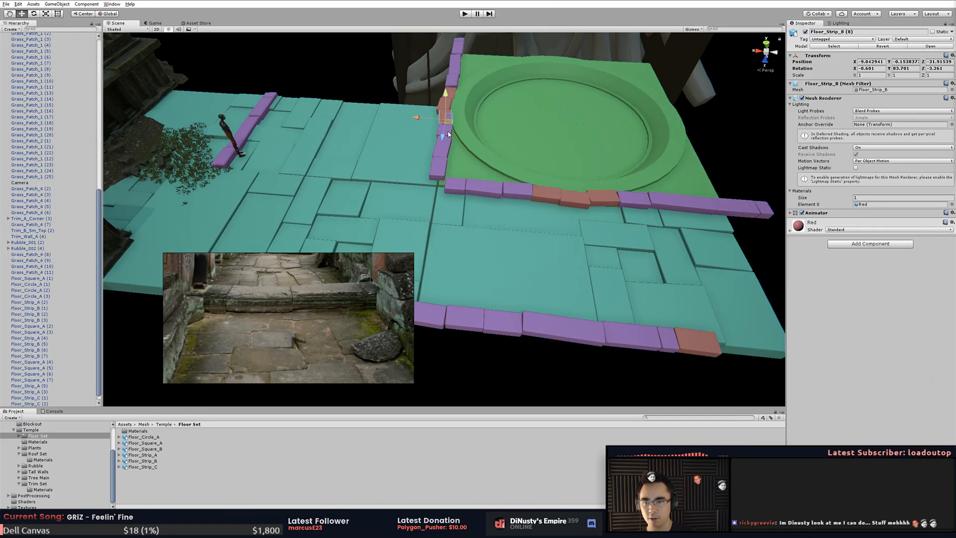
scroll(490, 232, up, 5)
alt+drag(457, 203, 475, 219)
key(e)
key(w)
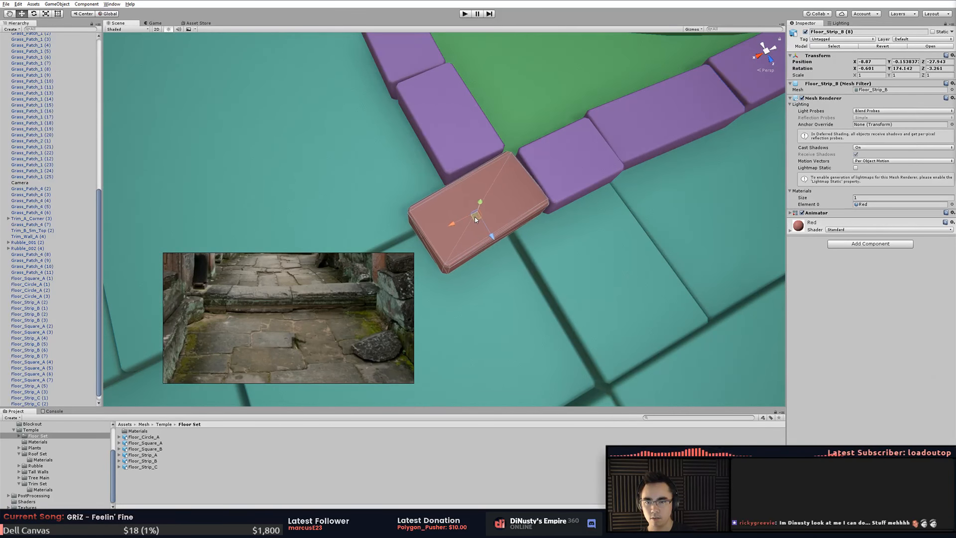
- Shorten the red corner block to a scale of about 0.706 in X and 0.972 in Z
key(t)
alt+drag(484, 252, 443, 194)
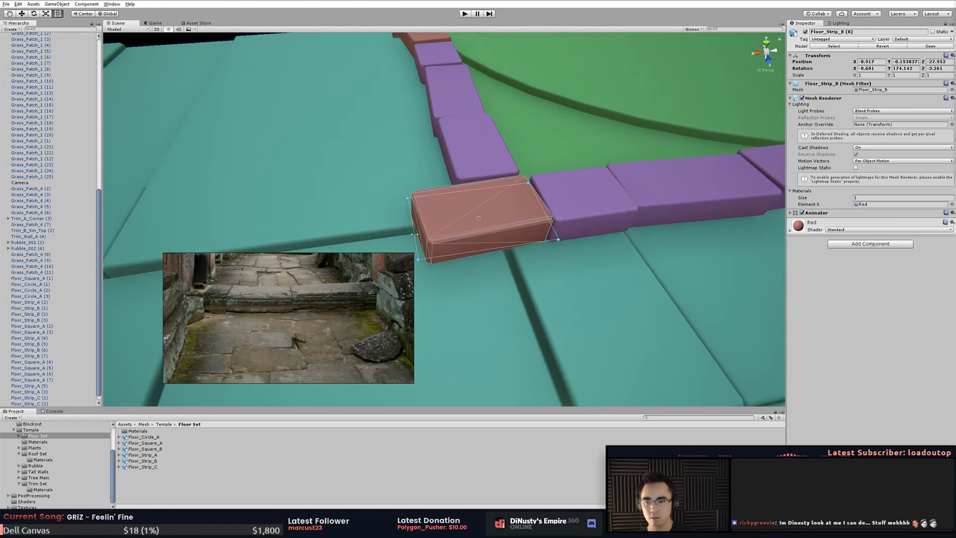
drag(417, 260, 458, 252)
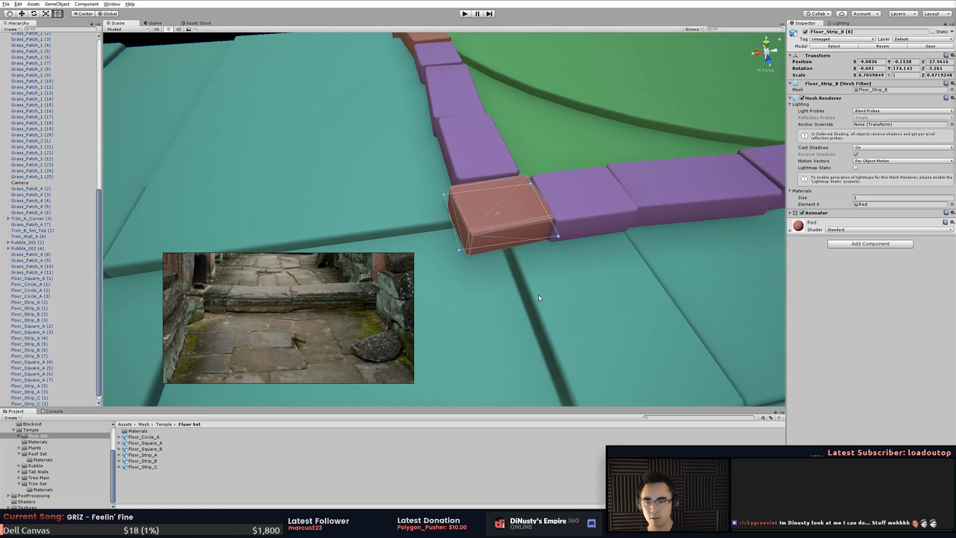
click(539, 298)
- Examine the floor tiles' heights and their fit with the strip rows across the temple floor
alt+drag(539, 298, 332, 235)
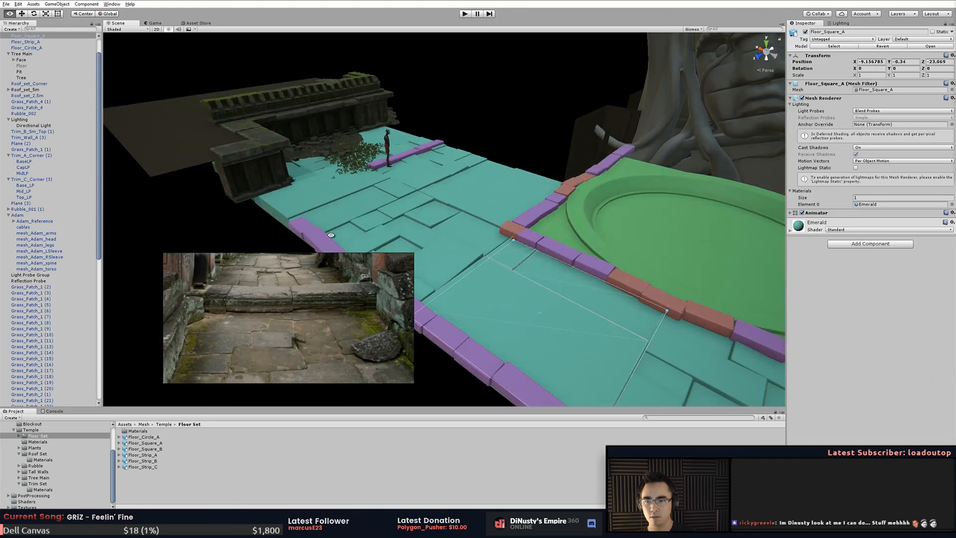
alt+middle_drag(438, 223, 523, 205)
click(493, 229)
alt+drag(523, 205, 570, 195)
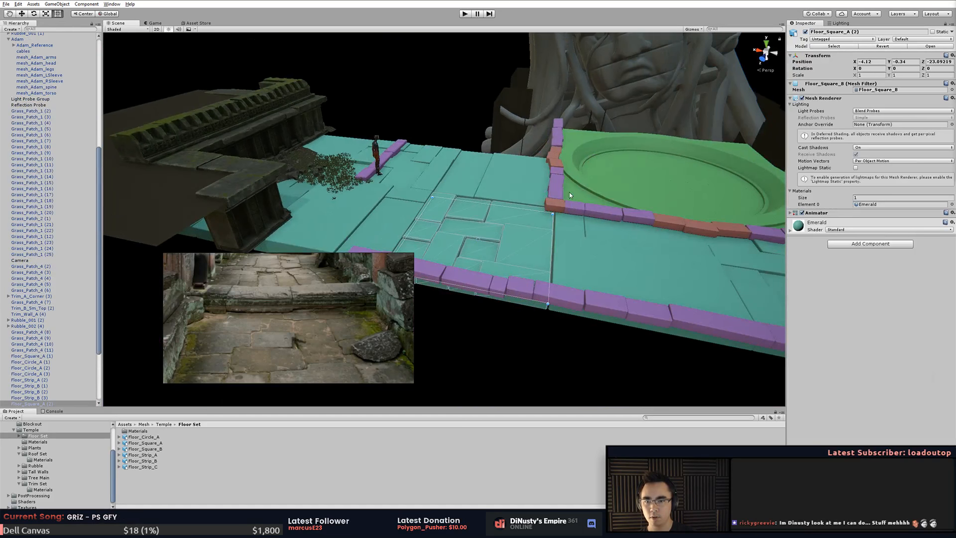
alt+drag(482, 226, 500, 241)
click(385, 217)
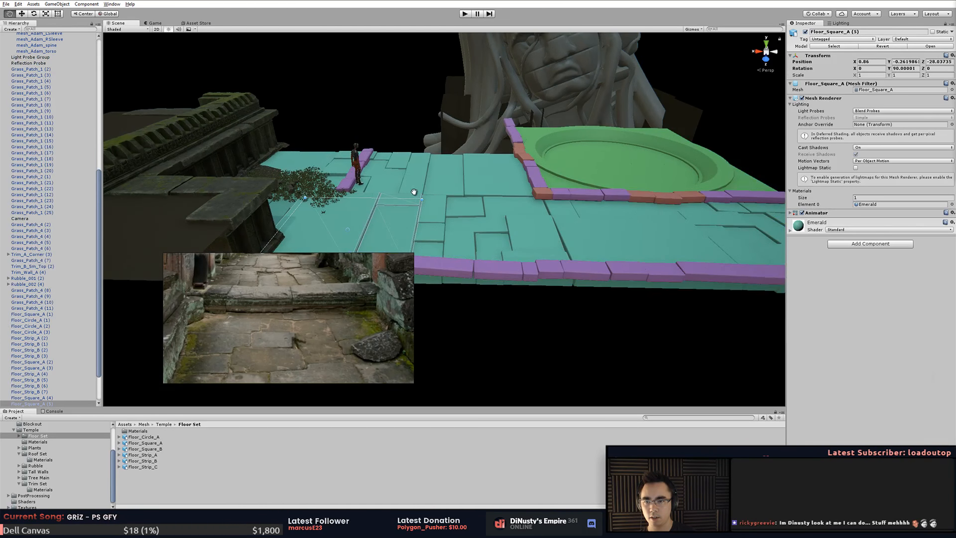
middle_drag(417, 192, 442, 166)
click(440, 160)
alt+drag(440, 161, 429, 164)
middle_drag(430, 164, 465, 189)
alt+drag(465, 190, 506, 188)
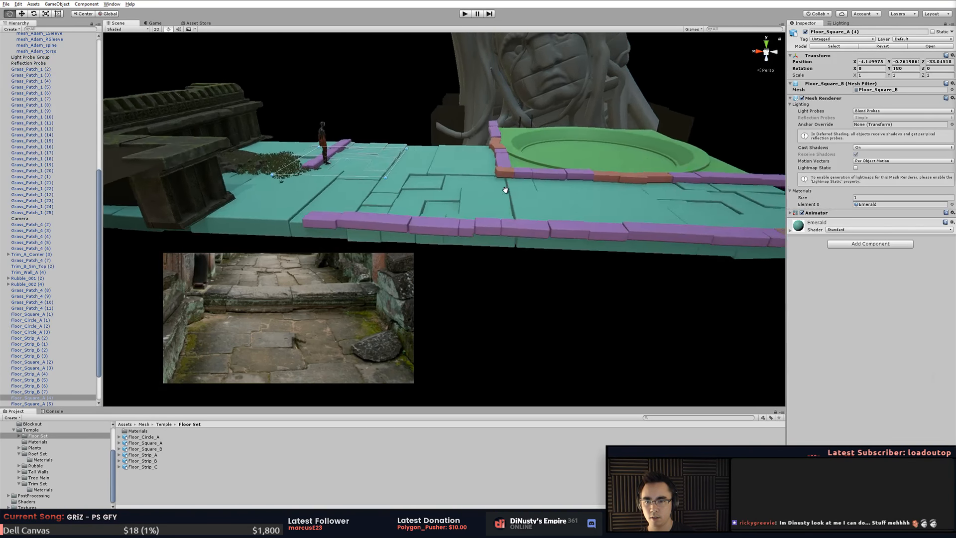
middle_drag(506, 188, 448, 190)
click(420, 199)
alt+drag(420, 198, 498, 197)
middle_drag(627, 190, 568, 215)
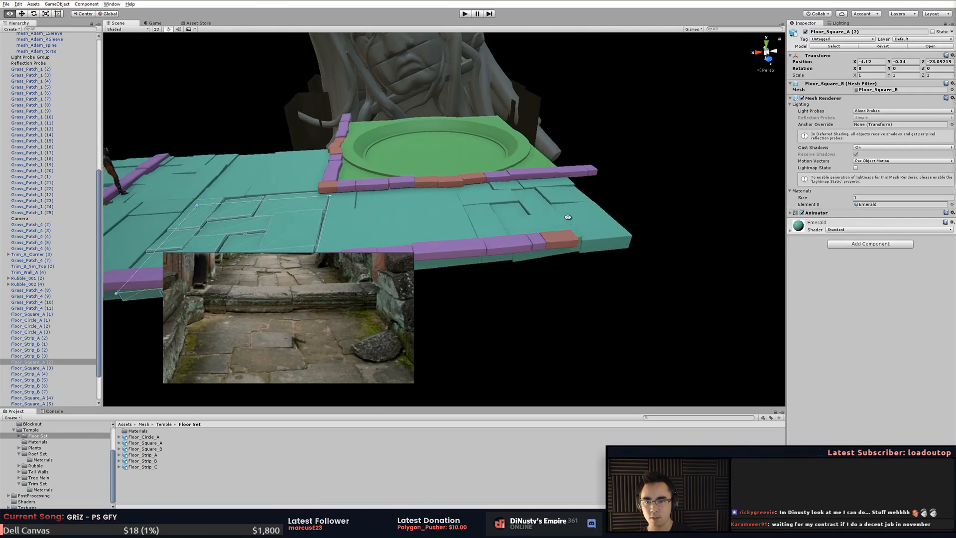
- Duplicate the Floor_Square_A tile beside the outer row and move the copy to X -19.17, extending the floor's far end
alt+drag(568, 215, 518, 236)
click(365, 213)
key(ctrl+d)
key(w)
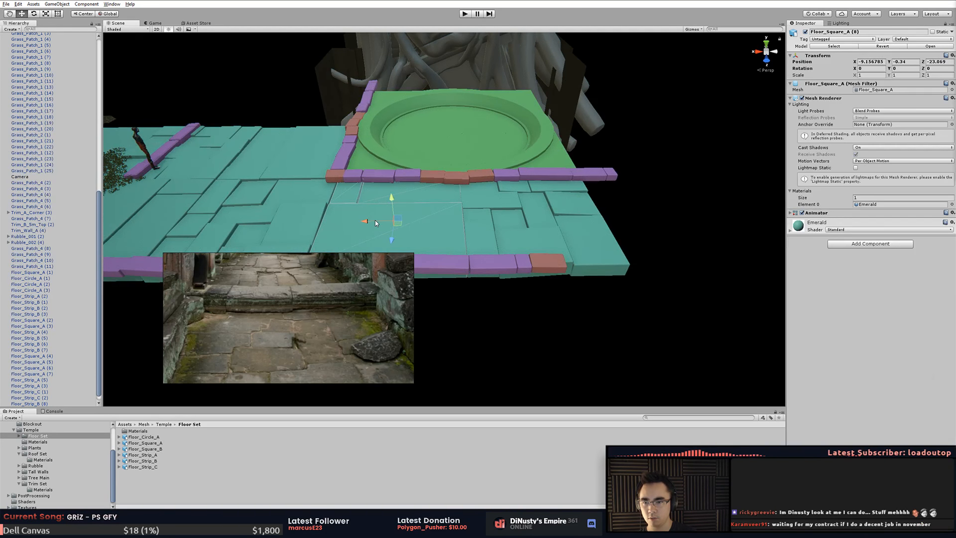
drag(375, 220, 652, 236)
middle_drag(529, 214, 534, 193)
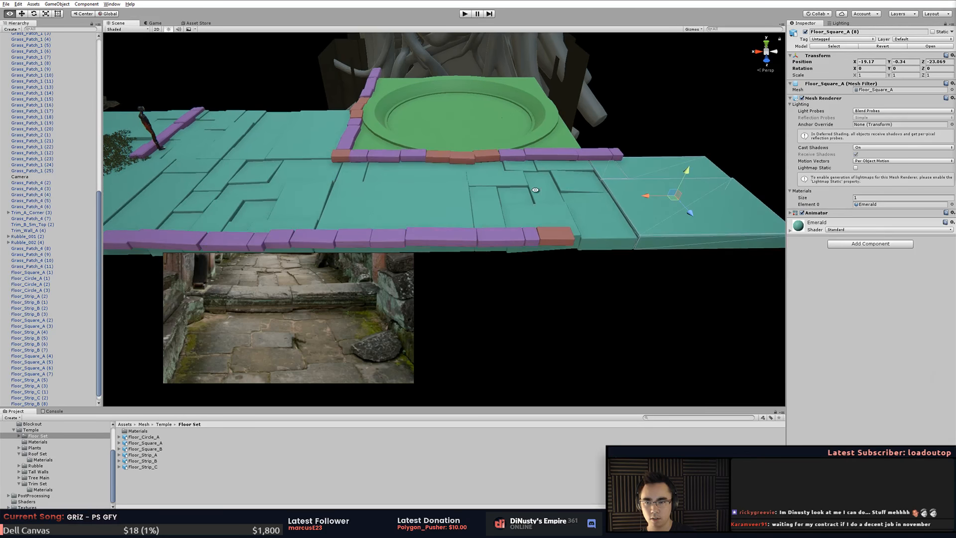
- Duplicate the Floor_Square_A tile next to the circle and slide the copy along X to the circle's opposite side
click(272, 170)
key(ctrl+z)
click(272, 170)
click(312, 136)
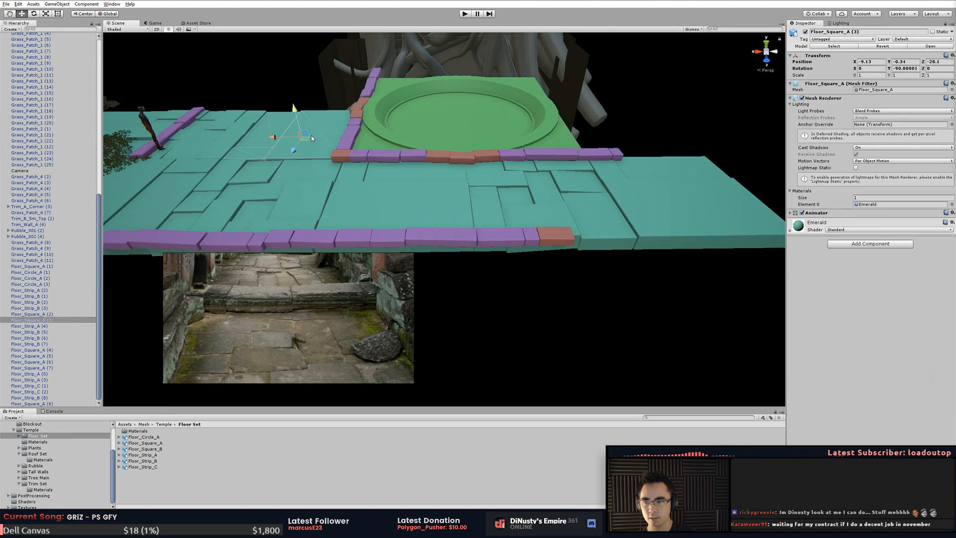
shift+click(298, 170)
key(ctrl+z)
key(ctrl+z)
click(299, 138)
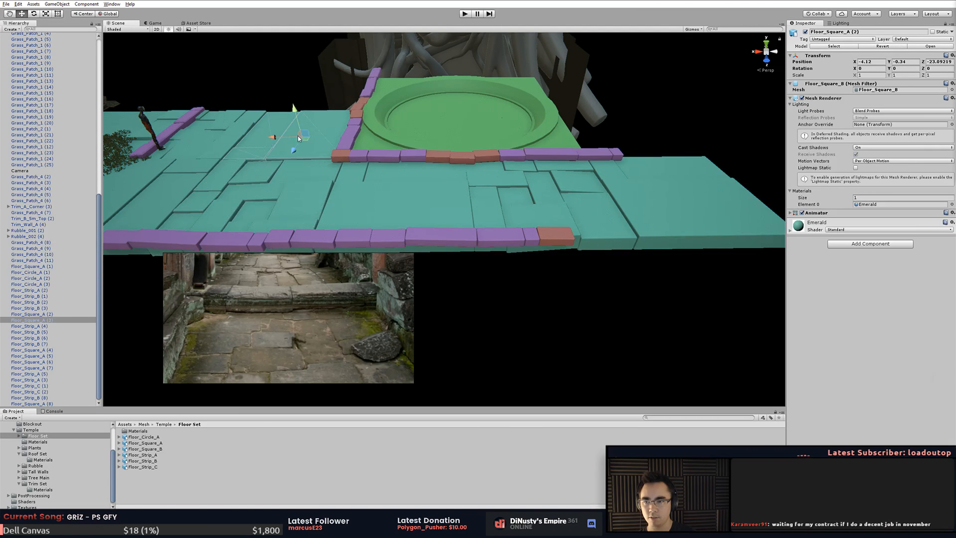
drag(279, 138, 545, 139)
click(595, 160)
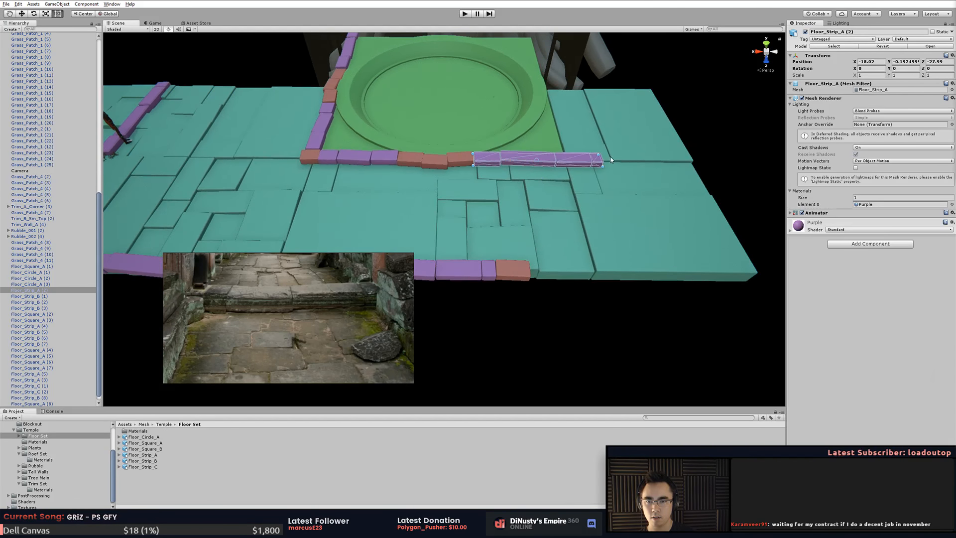
drag(600, 154, 616, 166)
key(ctrl+z)
click(616, 166)
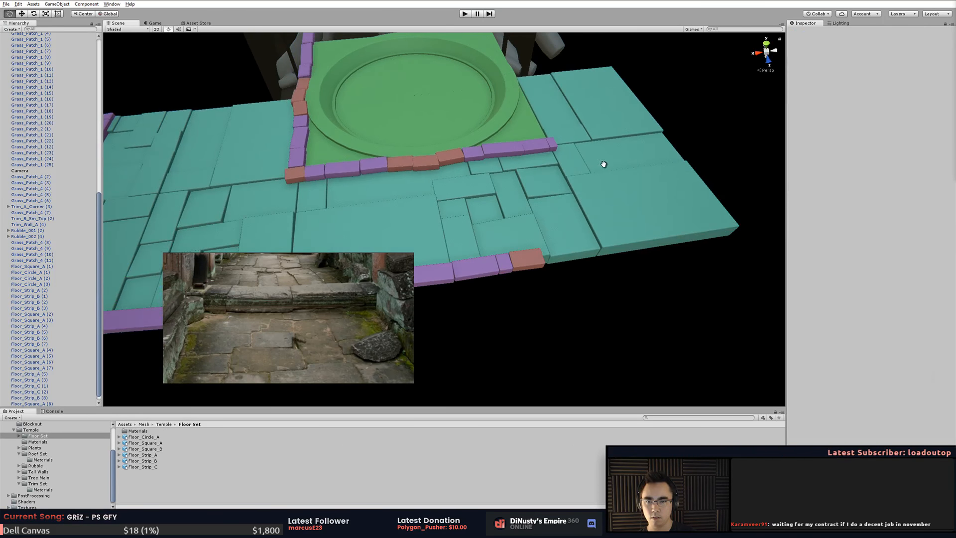
- Examine the overall floor layout, checking the tiles and strip rows on both sides of the circle
scroll(530, 225, down, 6)
alt+drag(463, 199, 523, 256)
middle_drag(523, 256, 557, 271)
alt+drag(558, 271, 523, 277)
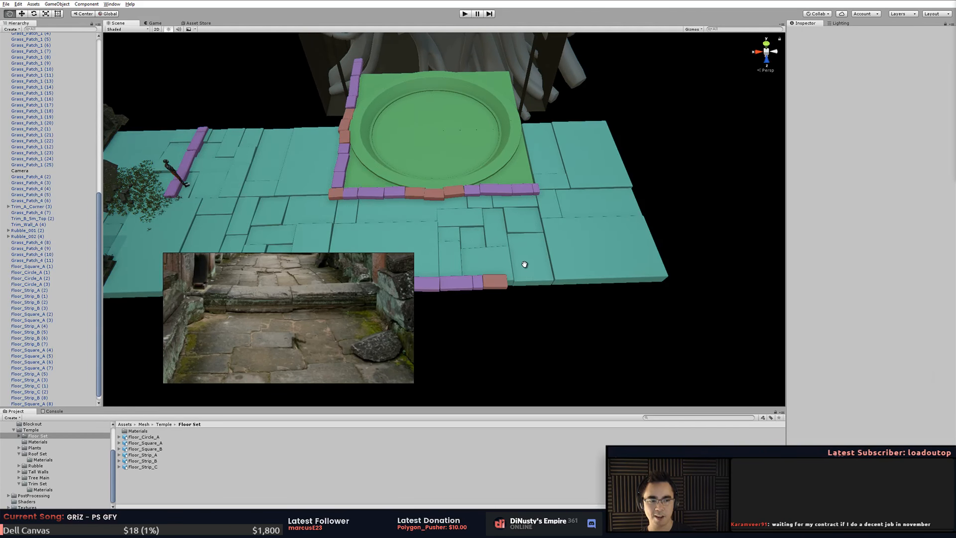
middle_drag(533, 262, 245, 160)
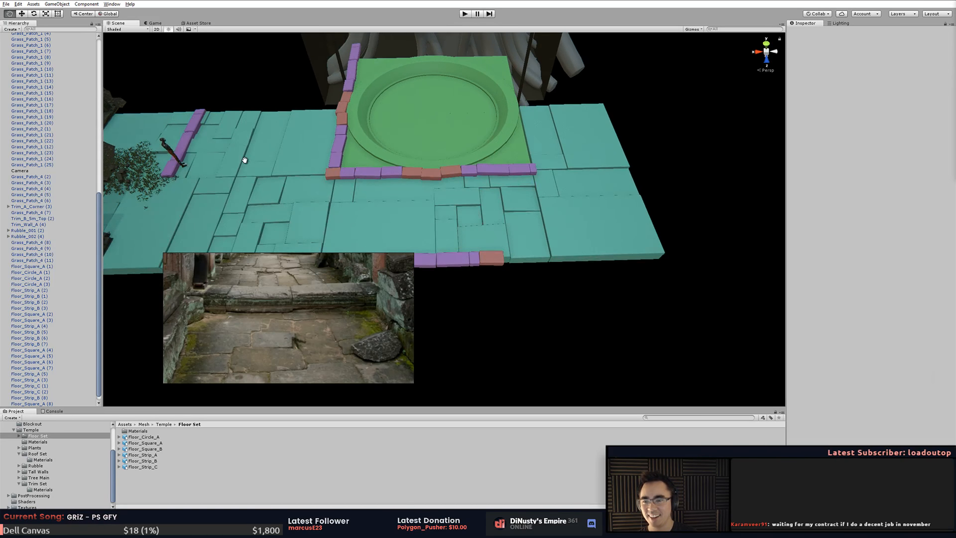
middle_drag(331, 179, 331, 136)
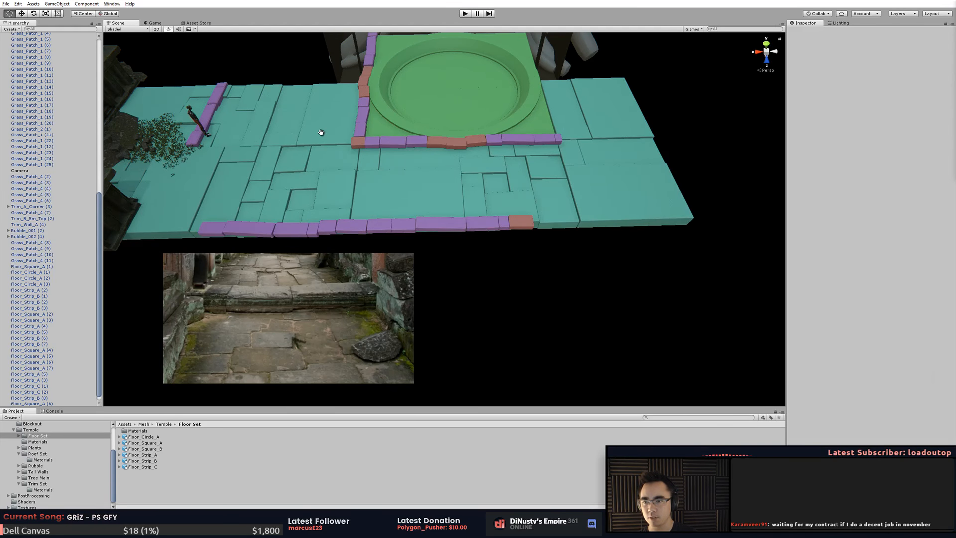
middle_drag(669, 181, 502, 146)
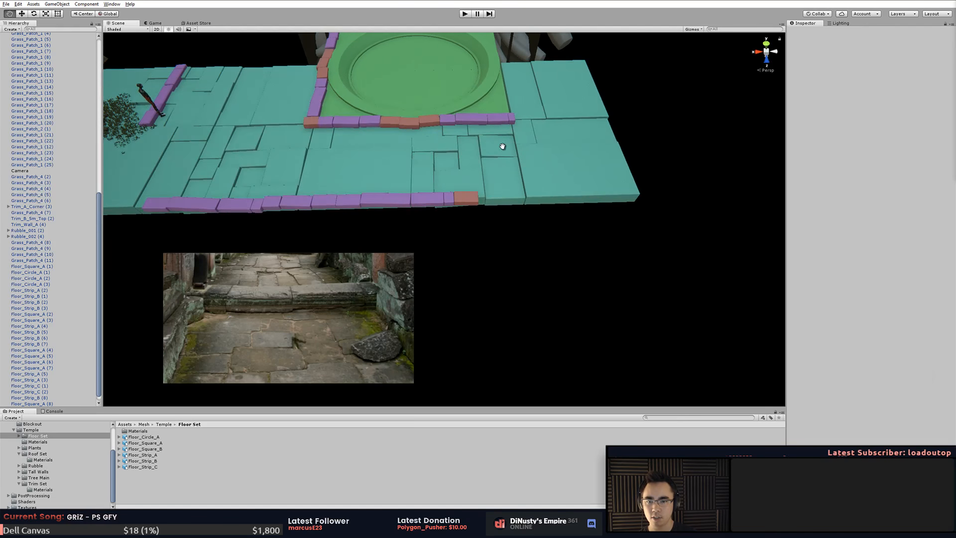
- Lower the four floor tiles on both sides of the circle together to a Y position of about -1.2
click(425, 157)
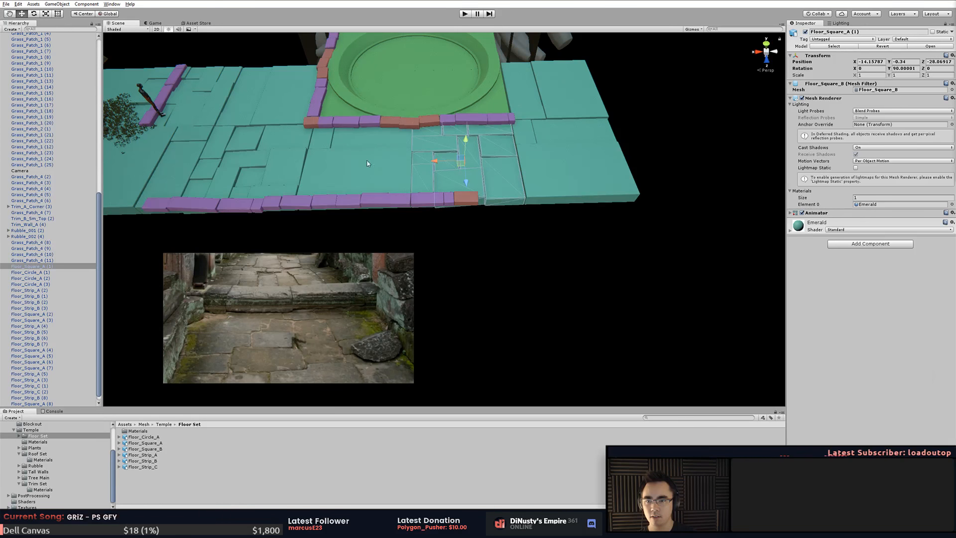
click(240, 156)
click(252, 98)
shift+click(247, 144)
shift+click(569, 113)
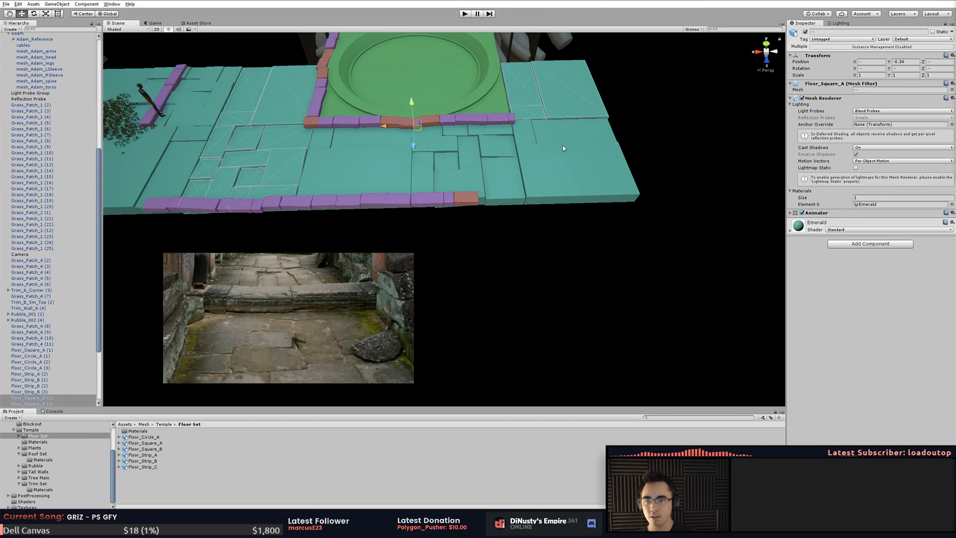
shift+click(566, 148)
middle_drag(491, 165, 526, 175)
drag(447, 115, 448, 131)
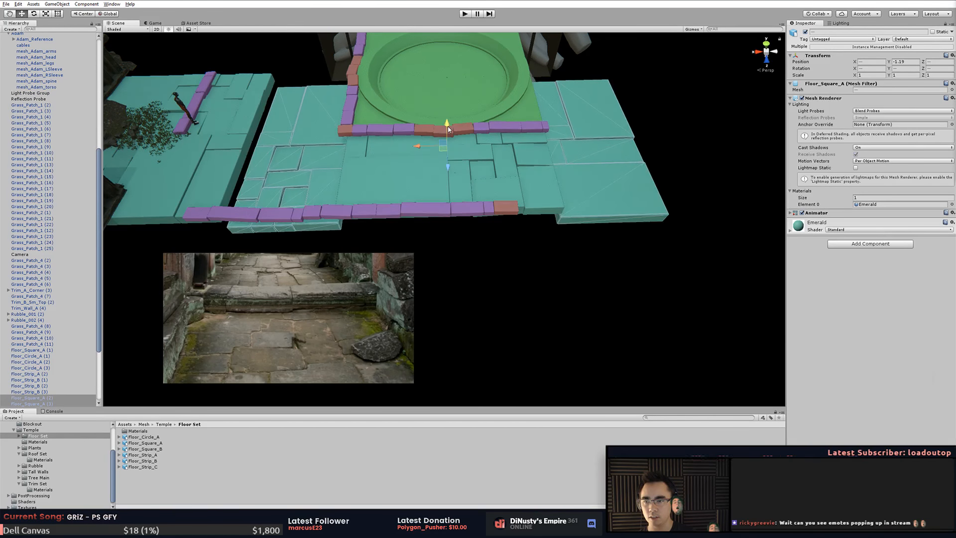
- Examine the height difference between the lowered tiles, the raised floor and the outer strip row from several angles
middle_drag(448, 131, 492, 165)
alt+drag(492, 166, 504, 107)
middle_drag(391, 166, 397, 173)
alt+drag(397, 173, 344, 231)
middle_drag(344, 231, 417, 196)
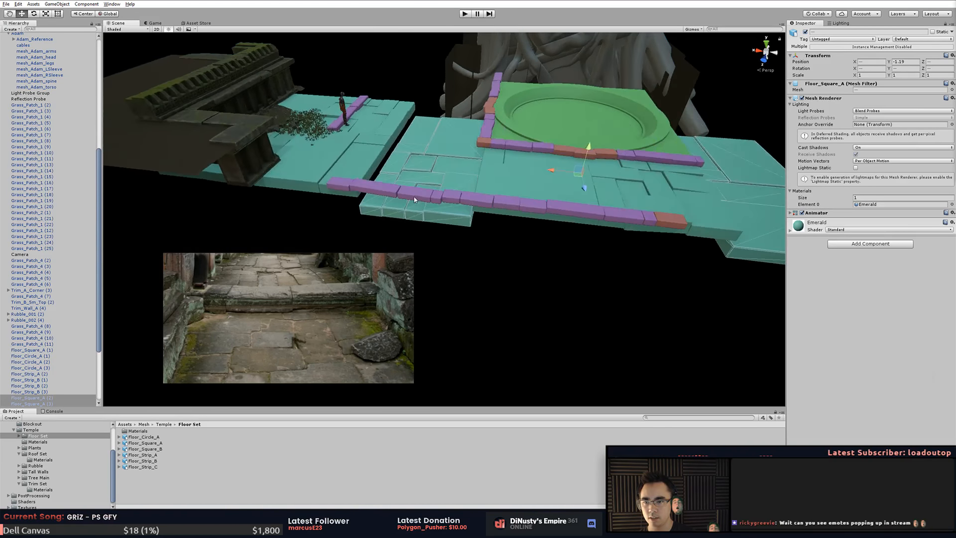
click(453, 199)
alt+drag(454, 201, 546, 215)
middle_drag(546, 216, 606, 246)
alt+right_drag(606, 246, 626, 225)
alt+drag(625, 225, 518, 187)
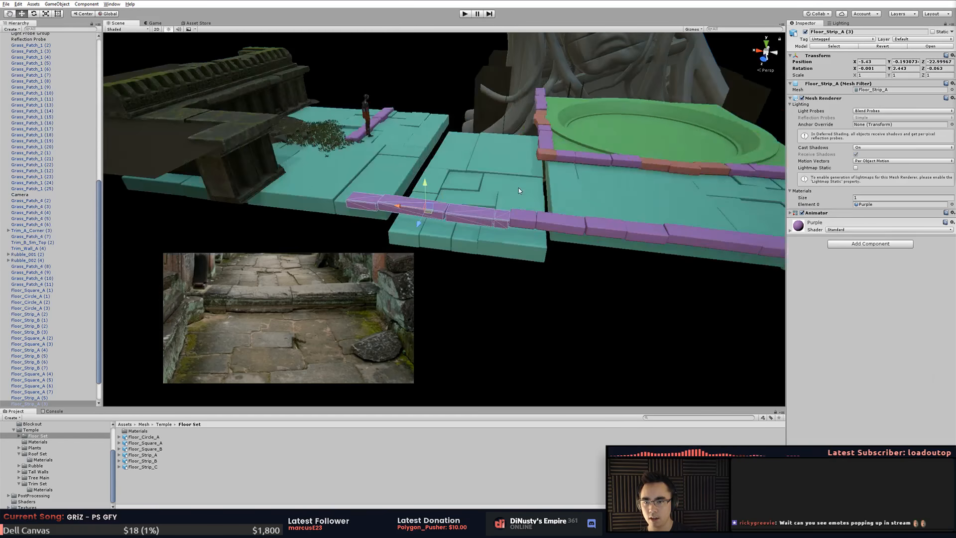
middle_drag(518, 187, 454, 200)
alt+drag(455, 200, 570, 203)
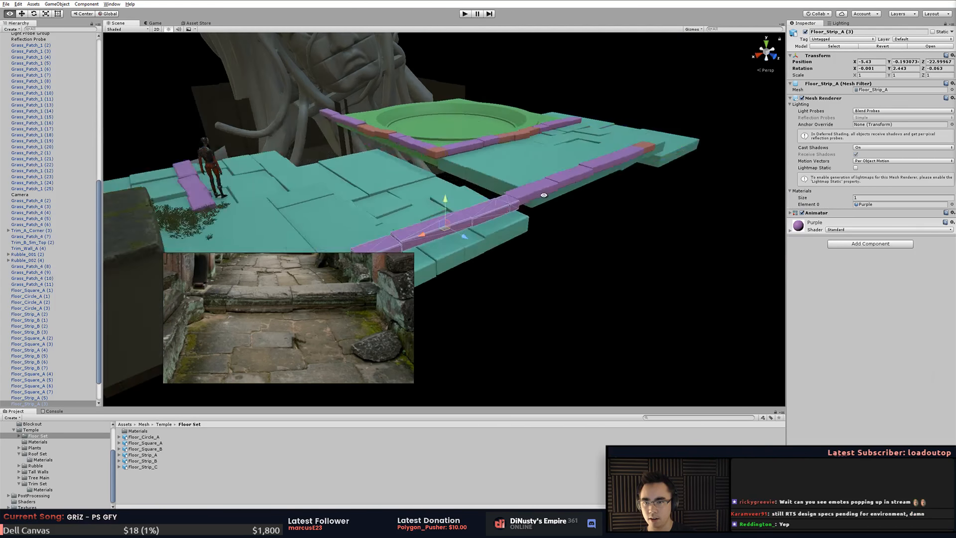
middle_drag(570, 203, 507, 192)
alt+drag(508, 192, 532, 202)
middle_drag(531, 203, 521, 200)
alt+drag(521, 201, 484, 256)
- Duplicate the outer row's Floor_Strip_A, turn the copy 90° and fit it across the raised floor's edge at an X scale of about 0.967
key(ctrl+d)
middle_drag(485, 256, 563, 238)
ctrl+drag(491, 268, 399, 221)
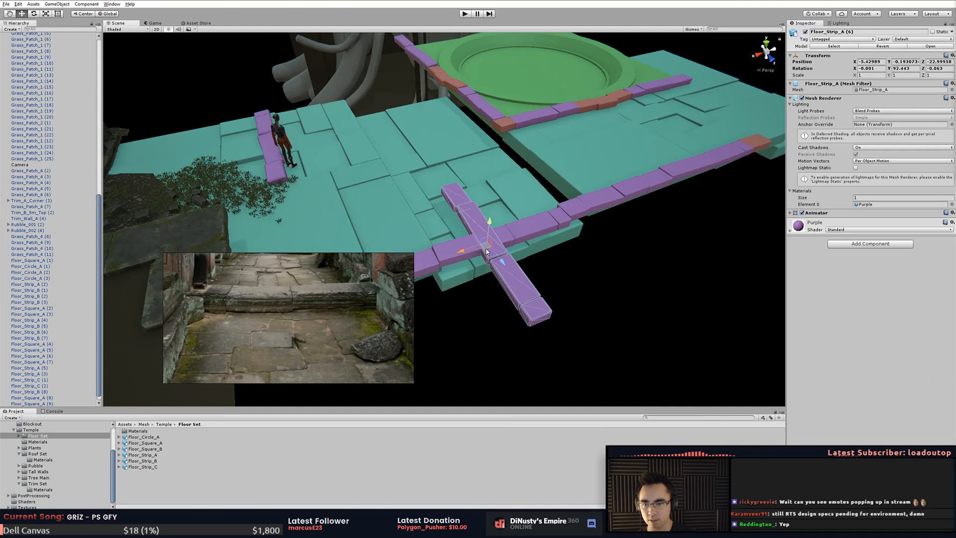
drag(486, 250, 610, 227)
key(t)
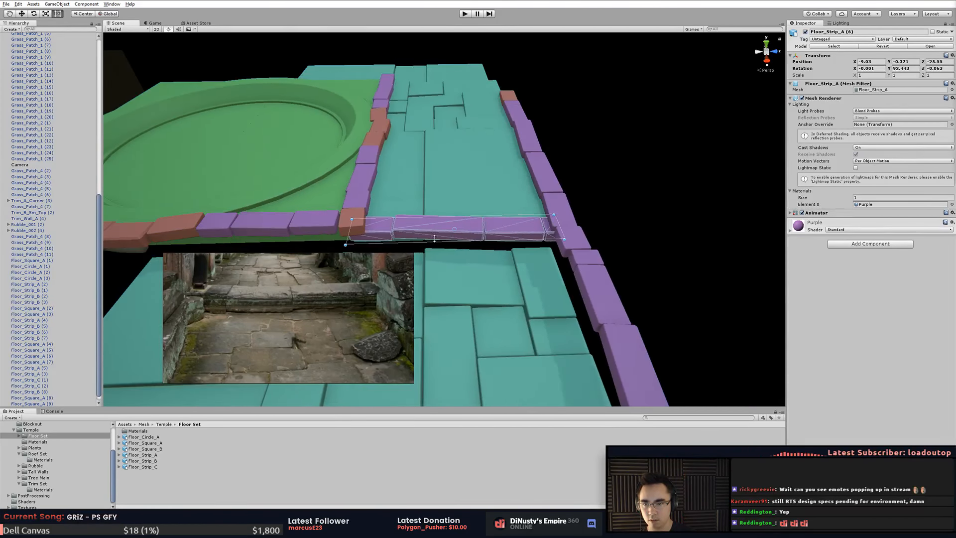
drag(351, 226, 694, 123)
- Add a second stair step from a copy of the cross strip, turned 180°, at Y -0.639 and a Z scale of about 1.574
key(w)
key(ctrl+d)
key(e)
alt+drag(573, 187, 622, 162)
key(r)
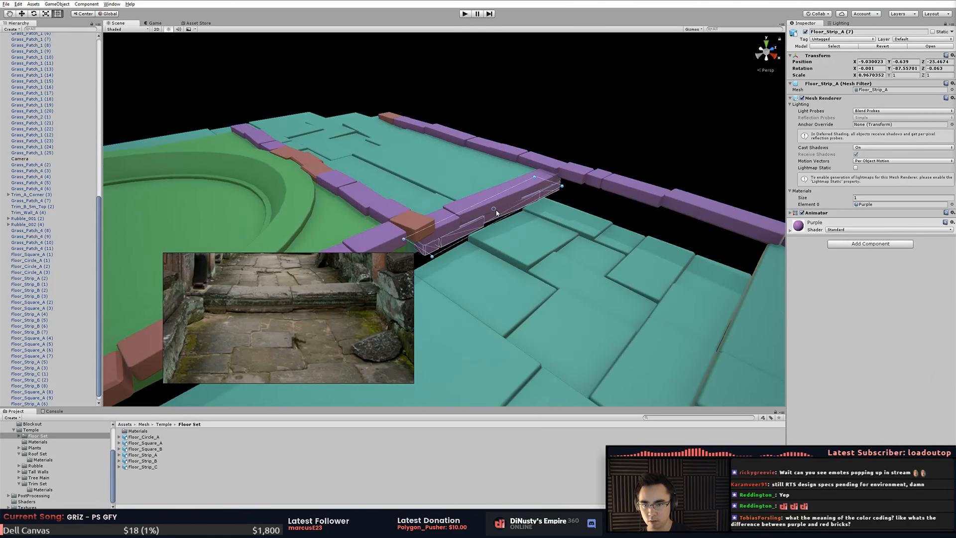
drag(502, 216, 514, 188)
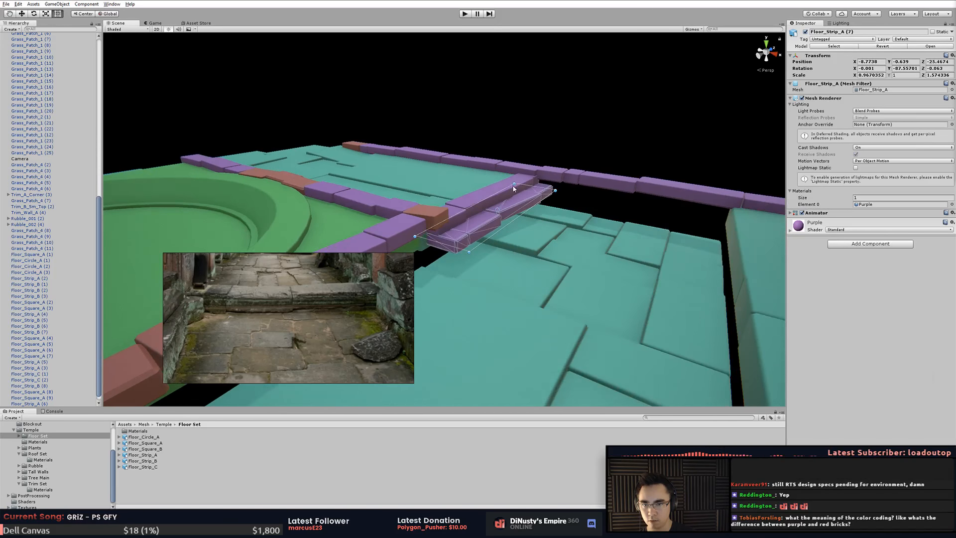
- Duplicate both stair strips together and place the copies lower and farther out, continuing the stairs down to the lowered tiles
shift+click(501, 188)
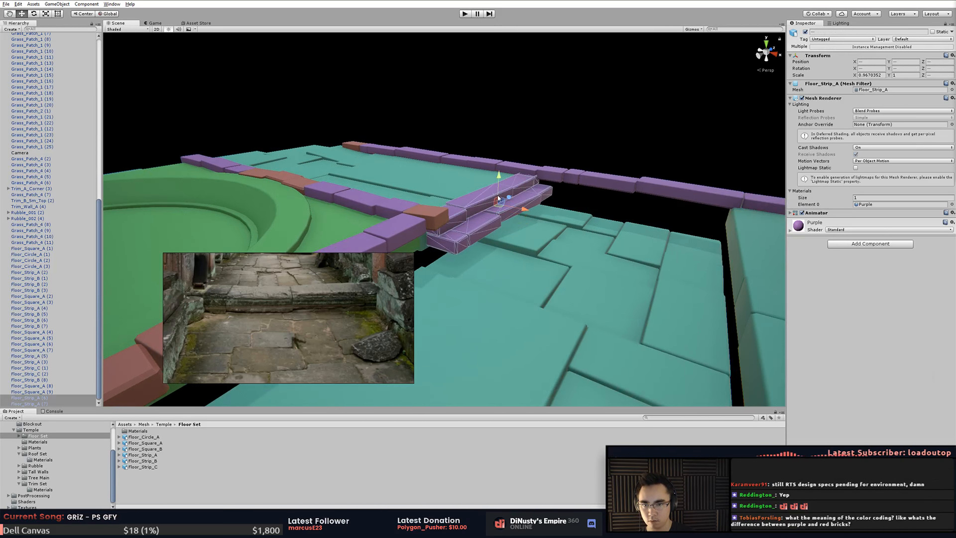
drag(505, 189, 529, 215)
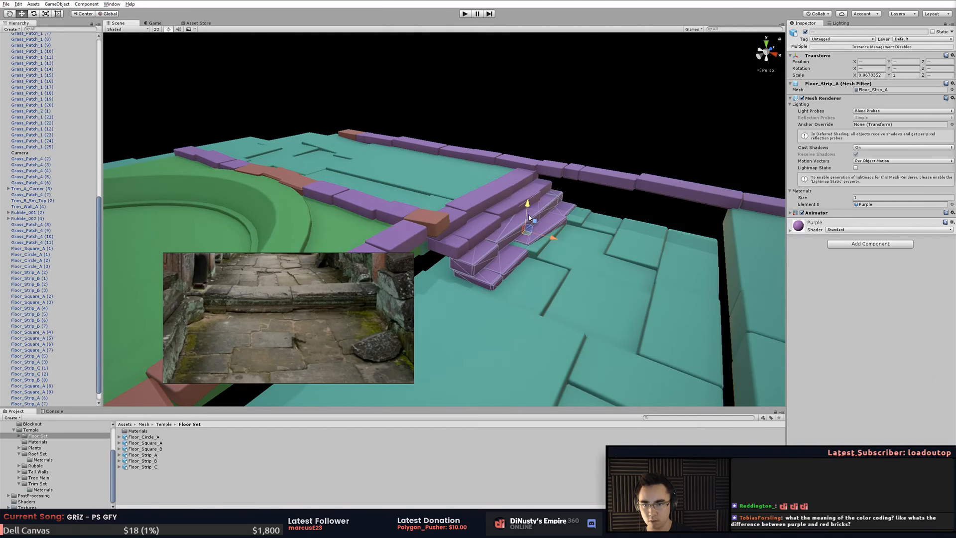
middle_drag(530, 215, 537, 201)
click(569, 253)
alt+drag(569, 253, 563, 221)
- Stretch the outer row's Floor_Strip_A downward into a wall beside the lowered tiles, and select the adjoining Floor_Strip_C
click(557, 155)
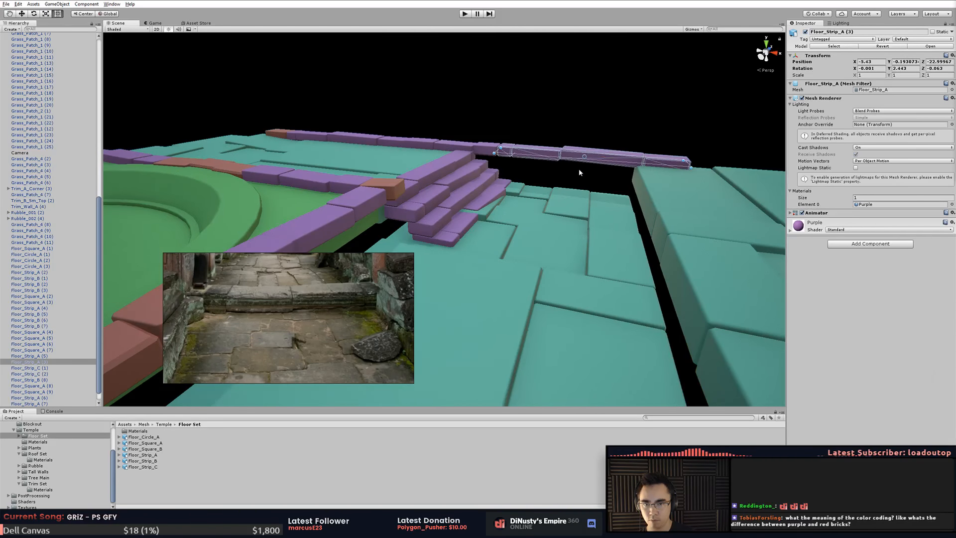
alt+drag(586, 149, 598, 112)
drag(570, 178, 511, 224)
click(491, 159)
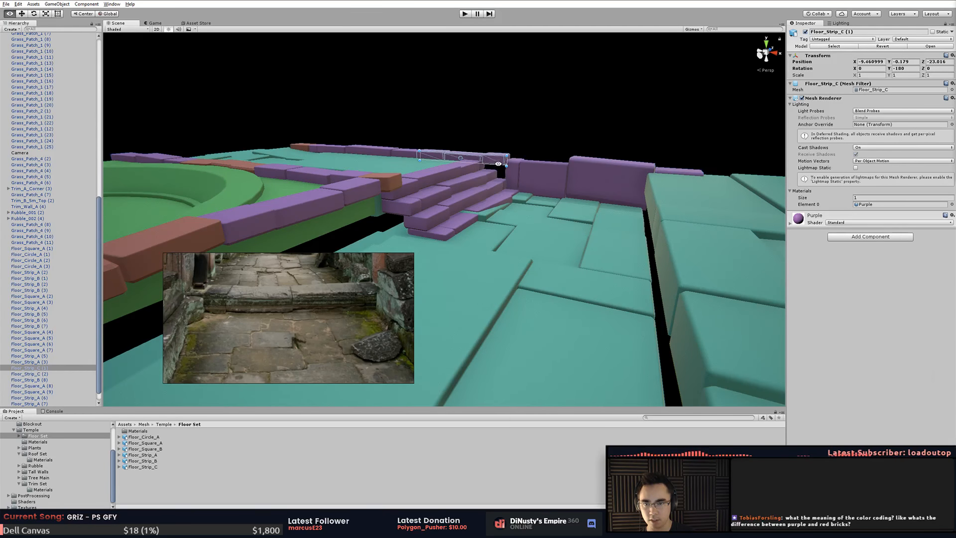
- Examine the staircase, side wall and lower floor tiles from several angles
alt+drag(490, 159, 488, 200)
alt+drag(533, 128, 640, 234)
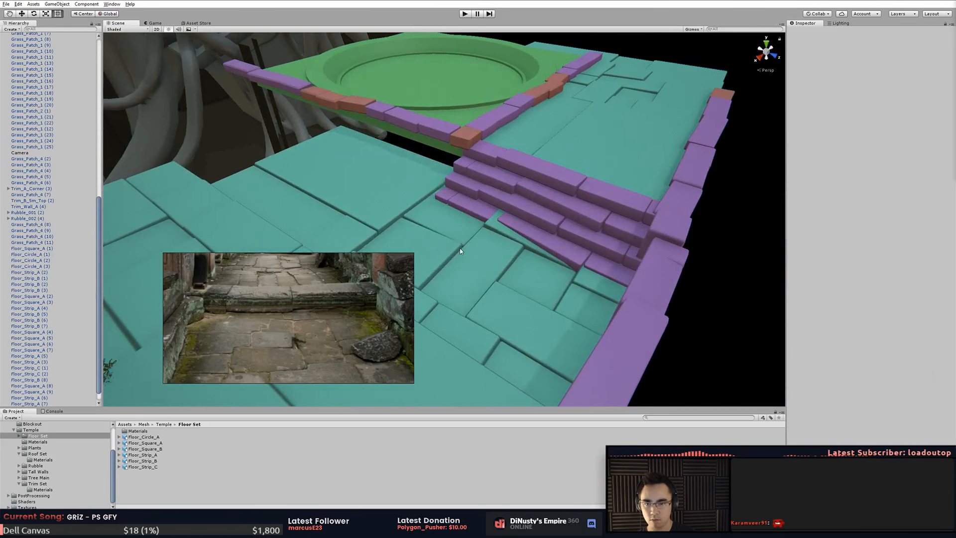
click(562, 272)
mouse_move(563, 272)
alt+mouse_down()
mouse_move(476, 279)
mouse_move(491, 267)
mouse_move(483, 271)
mouse_move(494, 285)
mouse_move(403, 241)
mouse_move(563, 278)
alt+mouse_up()
click(695, 241)
alt+drag(632, 244, 695, 256)
alt+drag(463, 254, 490, 189)
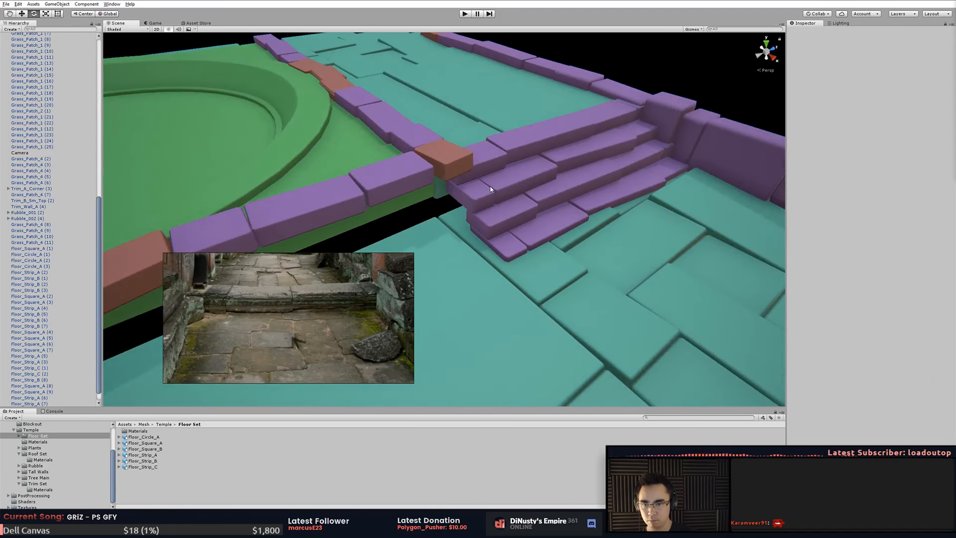
- Try a rotated copy of the purple border strip on the green platform's edge, and delete the copy
click(490, 189)
click(512, 205)
click(494, 150)
click(409, 178)
middle_drag(402, 226, 491, 181)
click(526, 128)
alt+drag(521, 155, 425, 168)
click(425, 168)
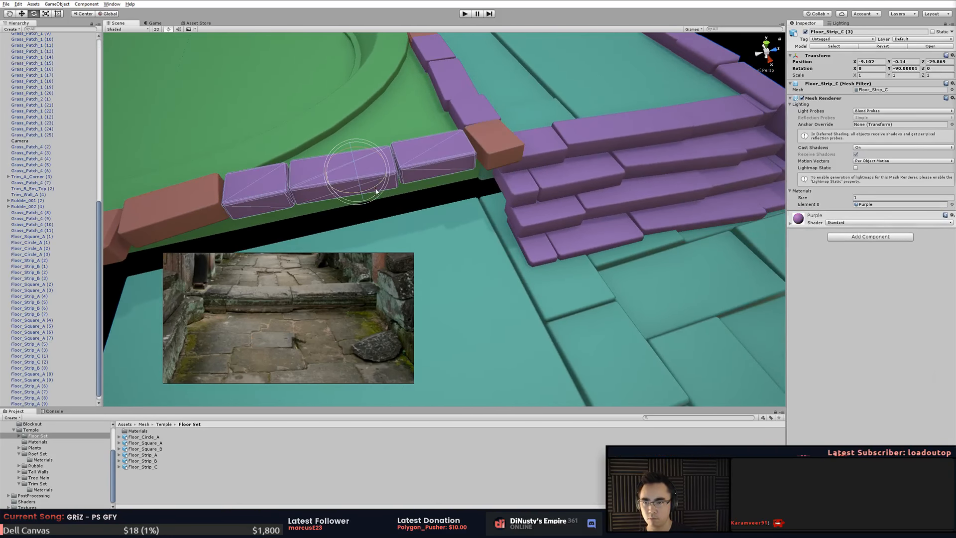
drag(376, 191, 313, 212)
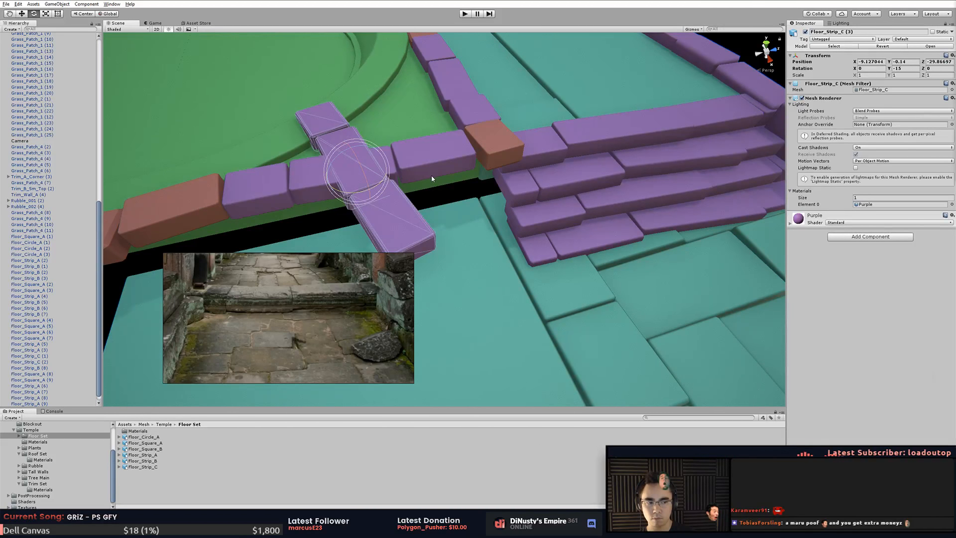
key(Delete)
- Undo the recent series of edits to the purple strips, side wall and floor tiles around the staircase
click(542, 222)
alt+drag(580, 198, 538, 255)
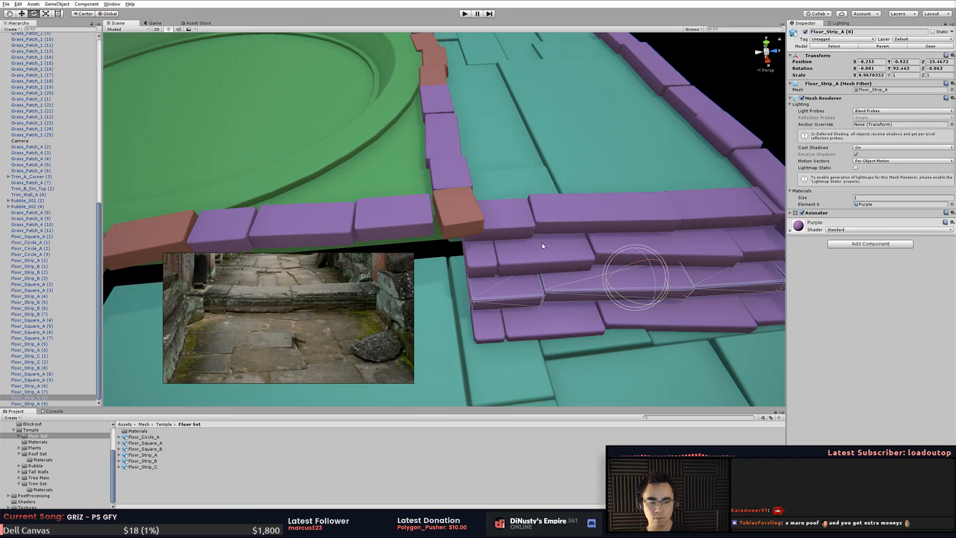
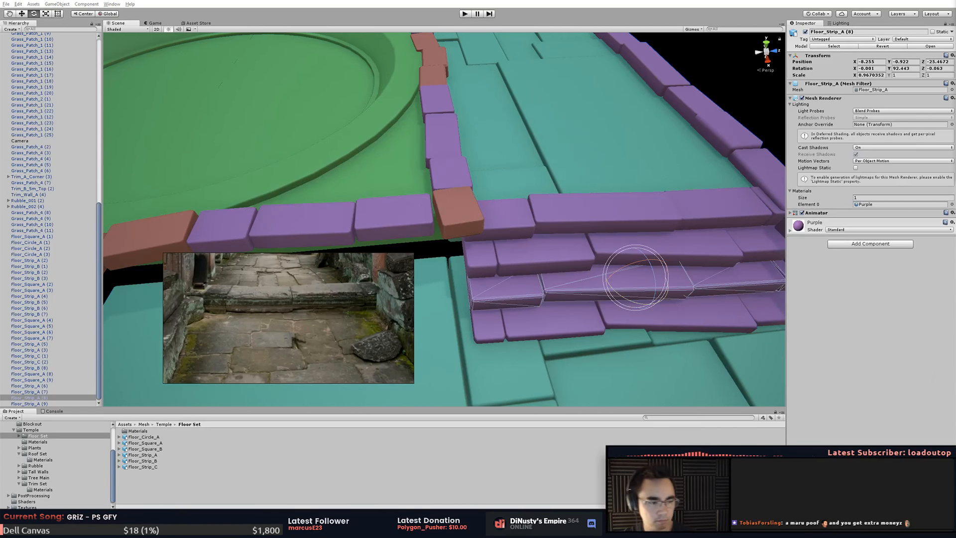
alt+drag(550, 175, 601, 179)
click(601, 180)
key(ctrl+z)
key(ctrl+z)
key(ctrl+z)
key(ctrl+z)
key(ctrl+z)
key(ctrl+z)
key(ctrl+z)
key(ctrl+z)
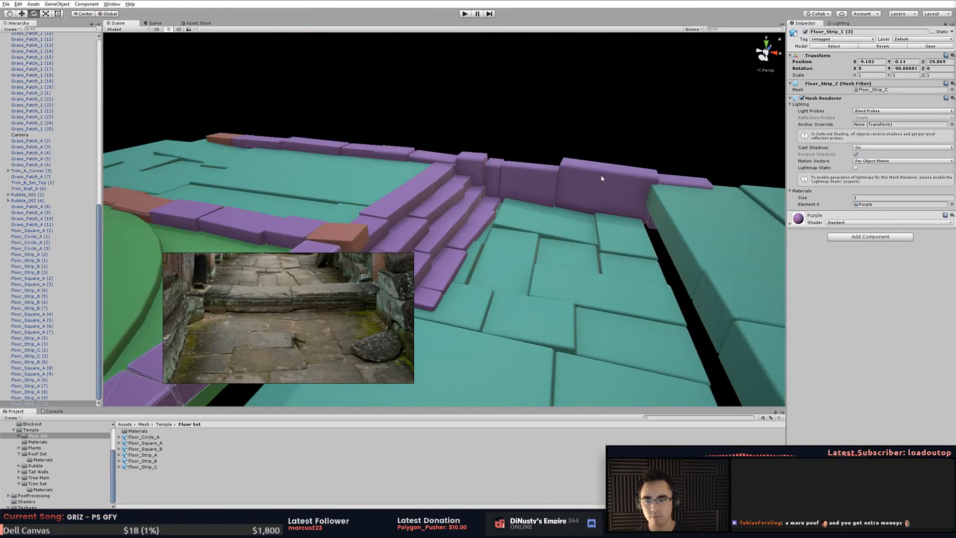
key(ctrl+z)
key(ctrl+z)
key(ctrl+z)
key(ctrl+z)
key(ctrl+z)
key(ctrl+z)
key(ctrl+z)
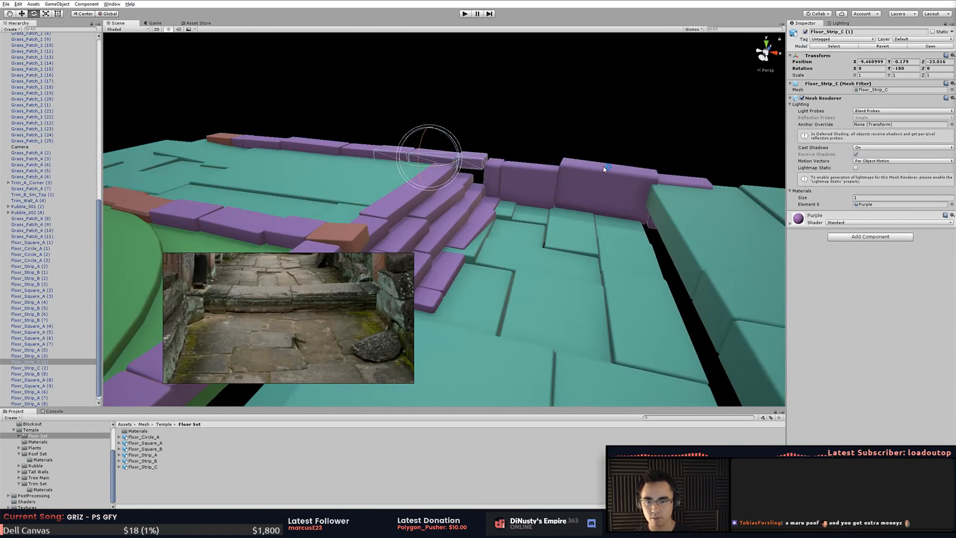
- Examine how the staircase, purple railing and raised and lower floors fit together
middle_drag(593, 249, 588, 239)
alt+drag(588, 239, 530, 239)
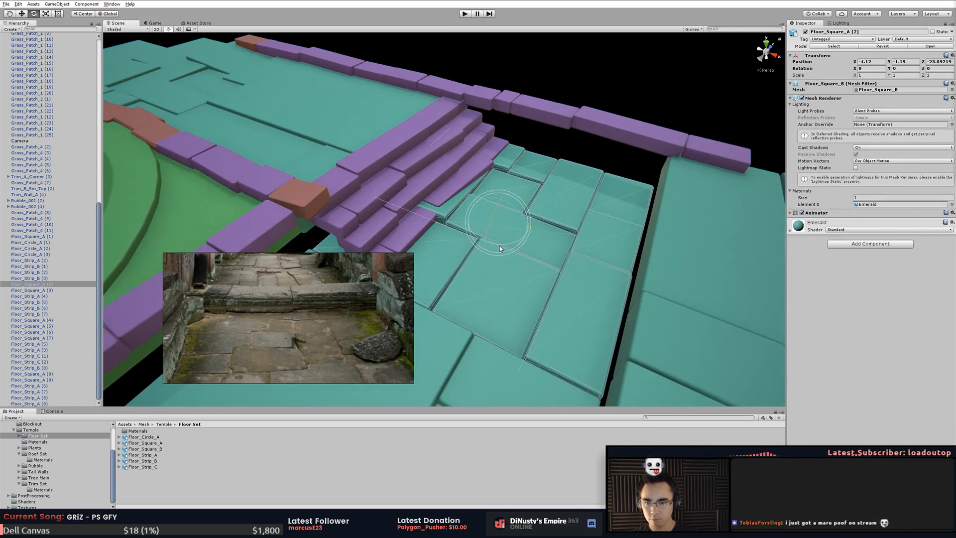
click(566, 111)
alt+drag(567, 111, 558, 193)
click(579, 234)
alt+drag(579, 234, 577, 257)
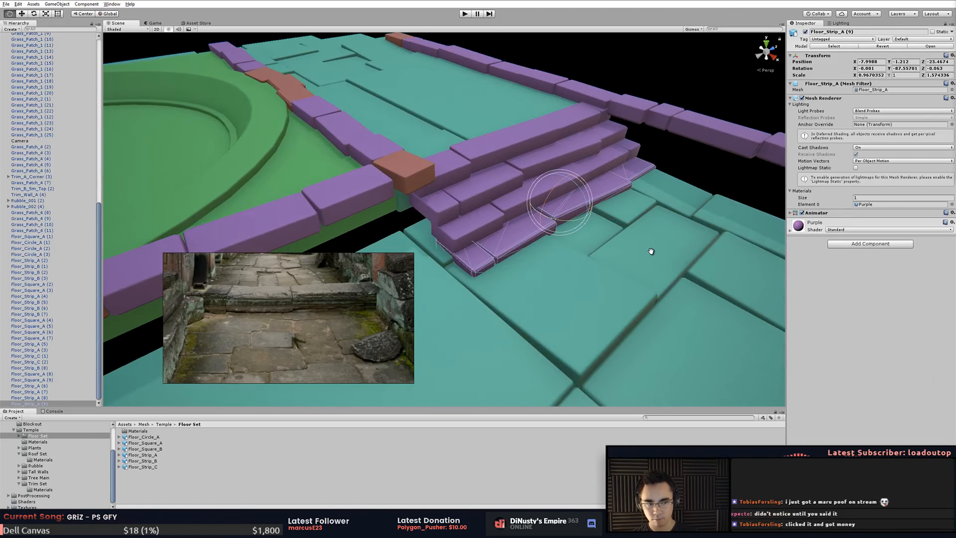
middle_drag(646, 199, 617, 216)
key(q)
click(649, 145)
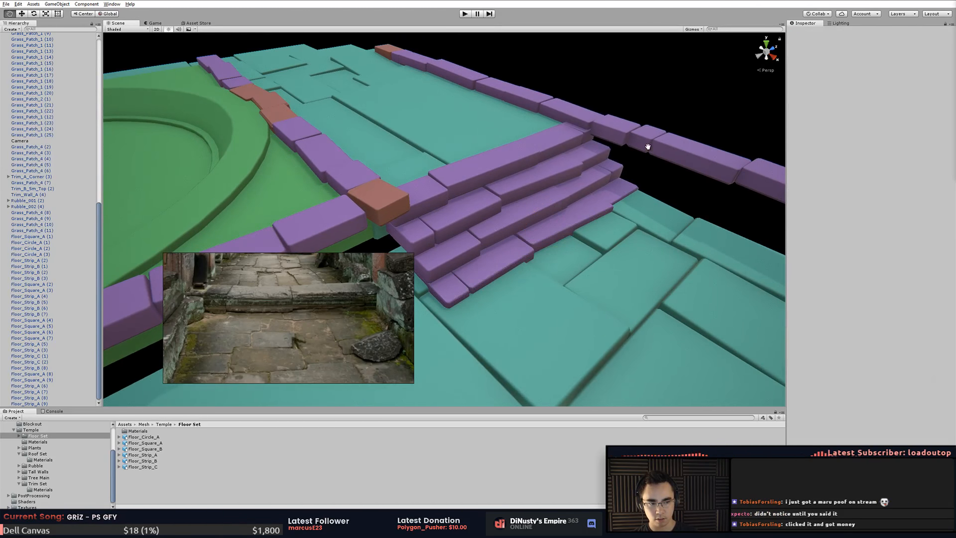
middle_drag(649, 145, 582, 200)
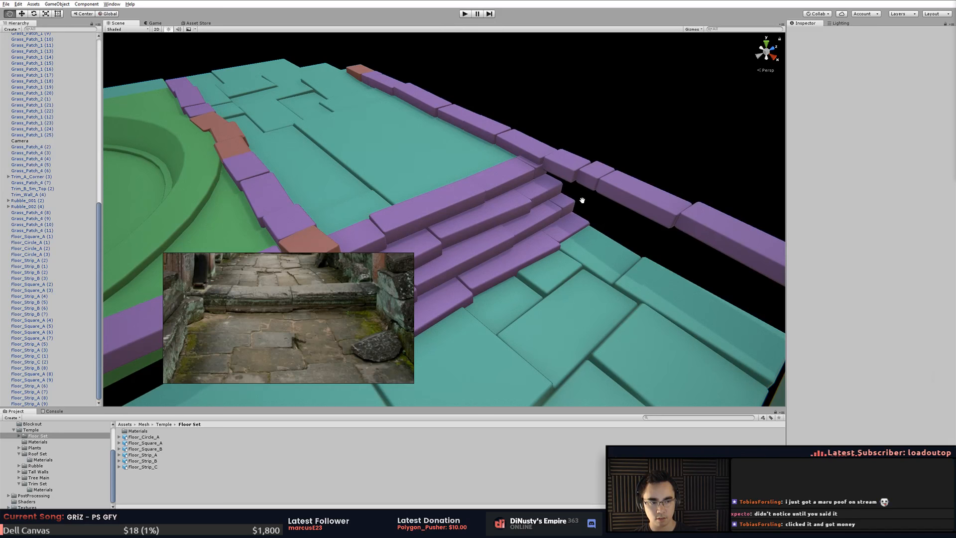
alt+drag(582, 200, 555, 198)
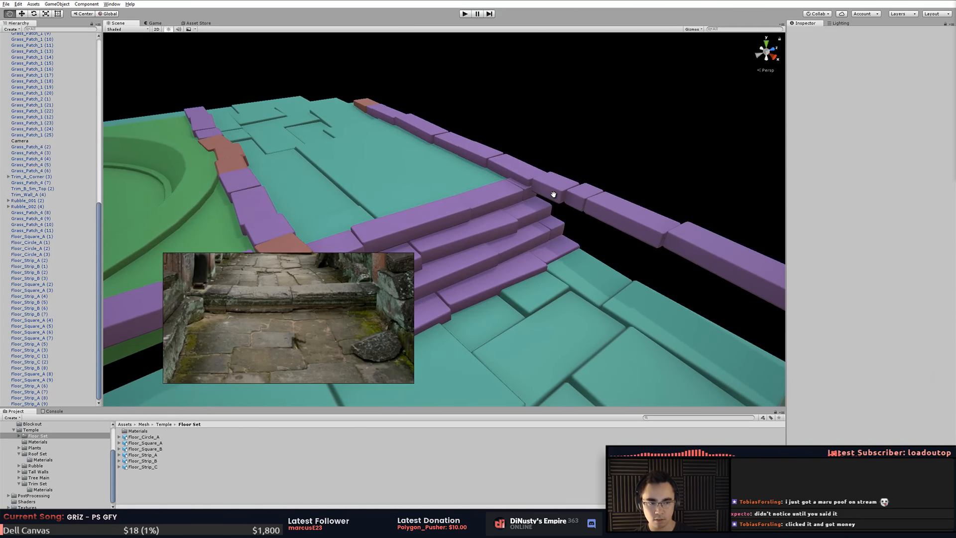
middle_drag(553, 194, 556, 213)
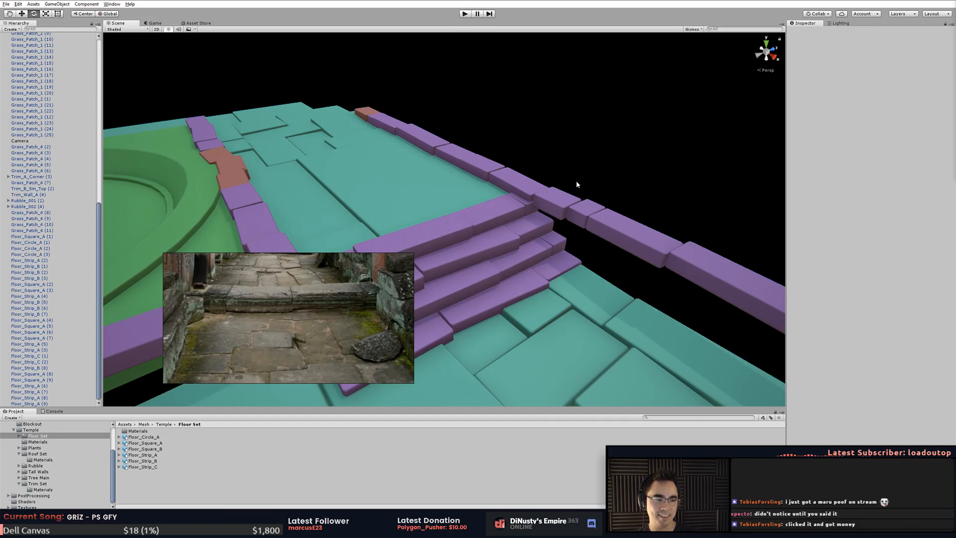
right_drag(577, 185, 679, 209)
click(481, 200)
right_drag(481, 201, 574, 138)
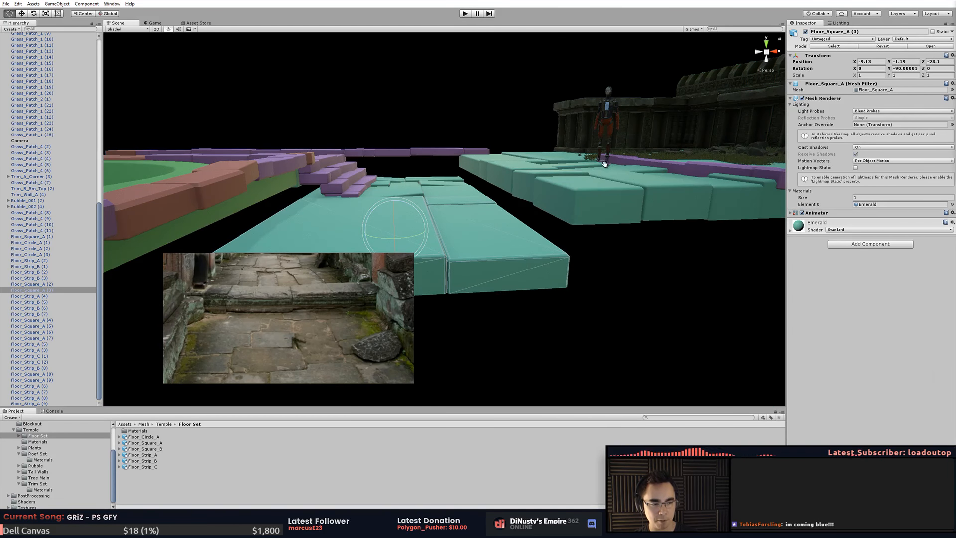
middle_drag(605, 164, 604, 187)
click(566, 193)
click(476, 133)
click(509, 196)
- Duplicate the four stair strips, turn the copy perpendicular to the original staircase and bring it to the other side of the lower floor
key(e)
right_drag(536, 251, 448, 228)
click(659, 277)
key(a)
key(e)
click(453, 226)
shift+click(434, 188)
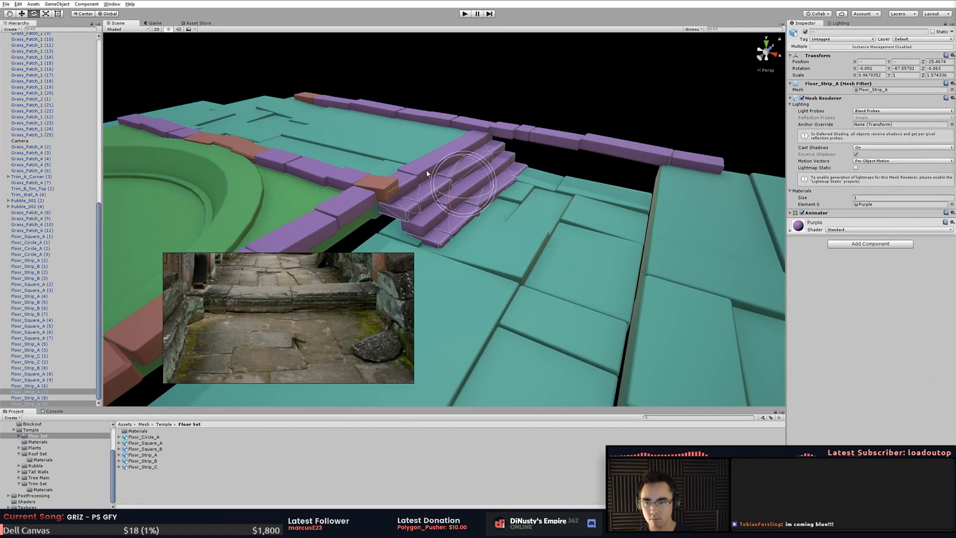
shift+click(445, 238)
alt+drag(473, 233, 319, 268)
middle_drag(588, 241, 709, 227)
alt+drag(709, 227, 436, 233)
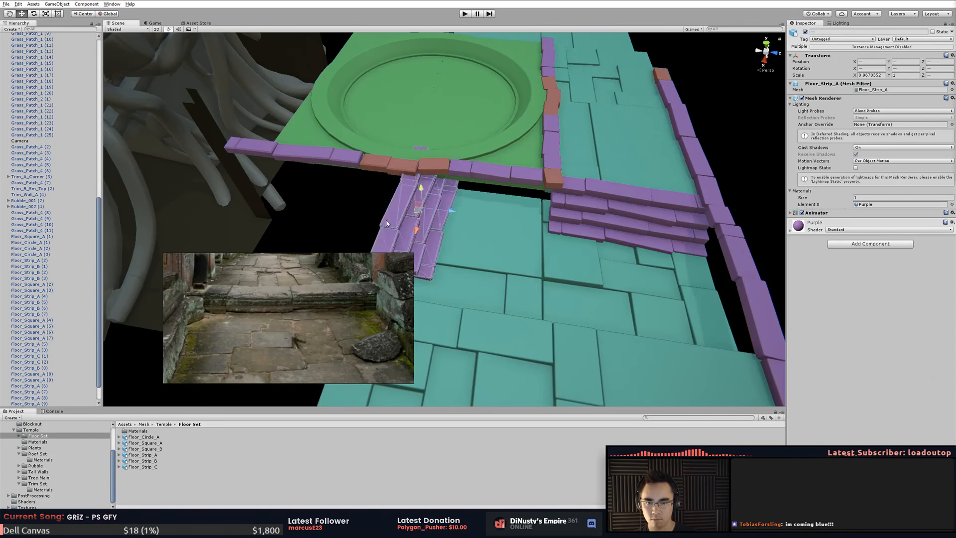
- Fit the copied staircase against the green platform's border at the end of the lower floor
alt+drag(413, 199, 443, 203)
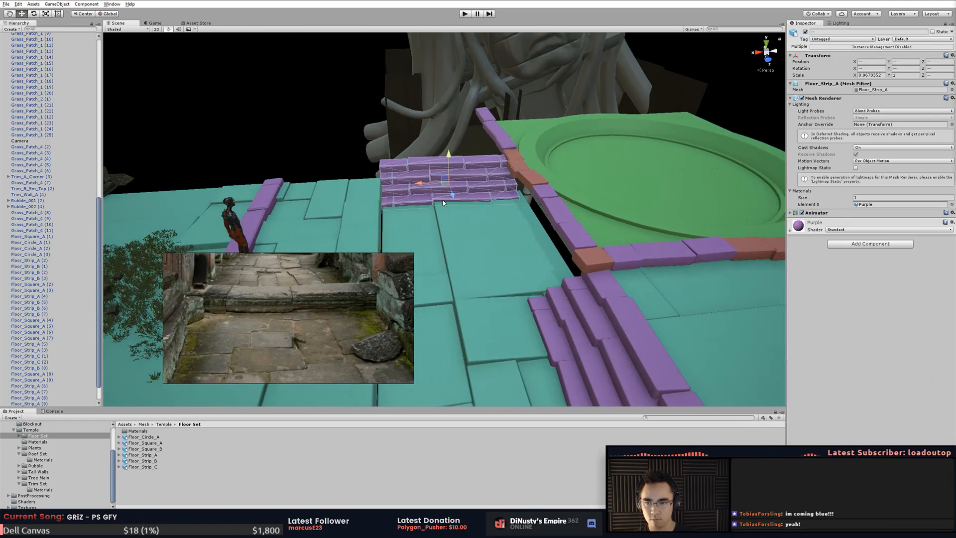
middle_drag(448, 200, 468, 218)
alt+drag(468, 218, 491, 241)
scroll(491, 241, up, 4)
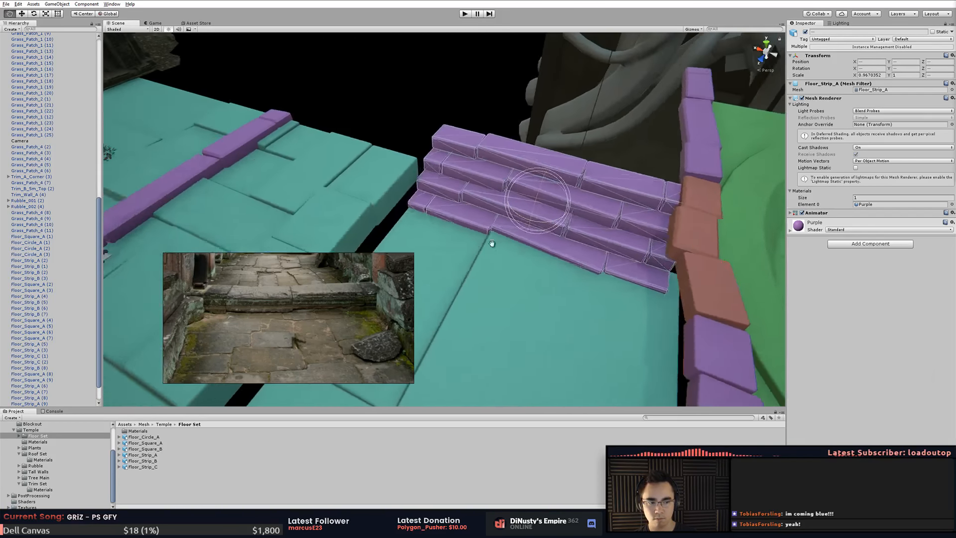
middle_drag(491, 241, 478, 265)
key(w)
middle_drag(501, 307, 493, 241)
alt+drag(493, 242, 508, 219)
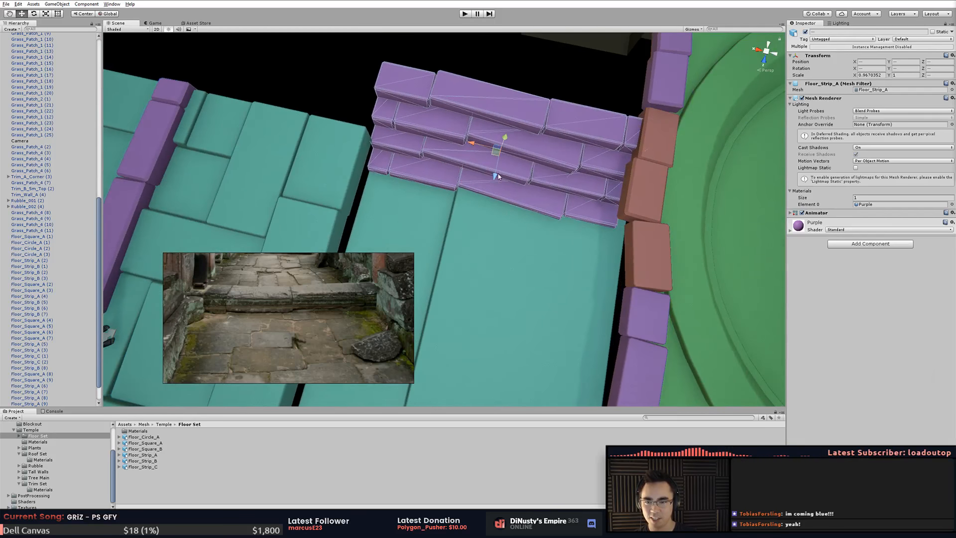
drag(492, 159, 356, 190)
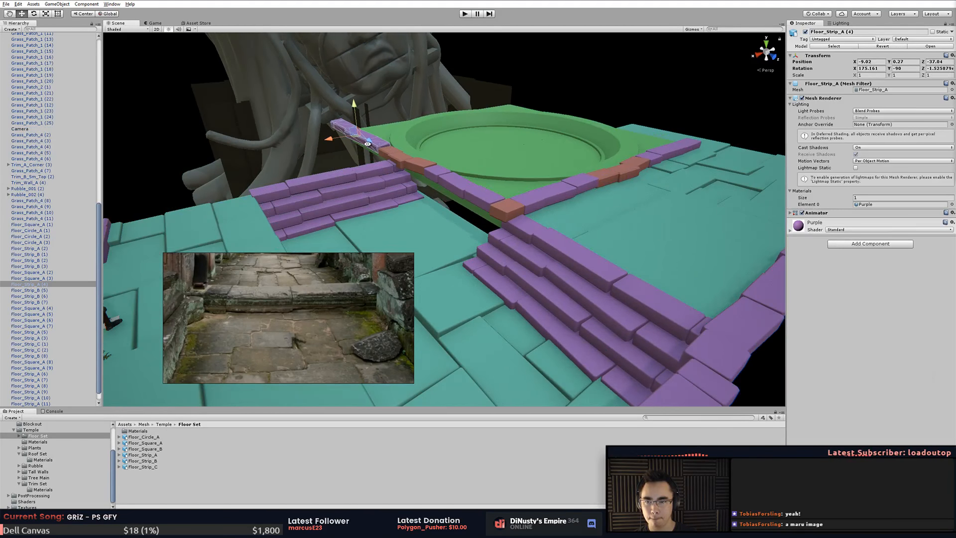
- Move the carved 5 m roof piece from the temple roof down into the gap between the raised and lower floors
alt+drag(367, 143, 312, 116)
click(456, 151)
click(364, 127)
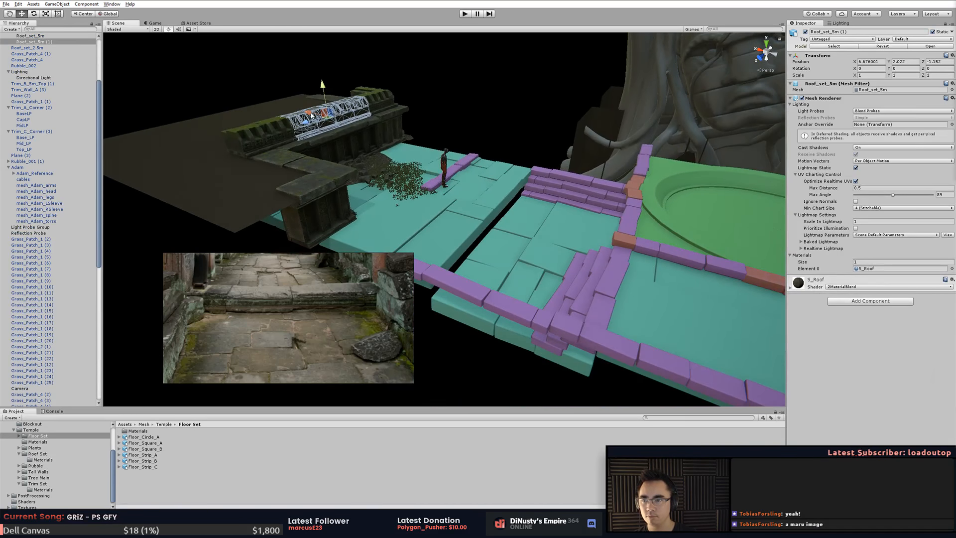
drag(456, 160, 438, 138)
drag(506, 124, 519, 224)
alt+right_drag(519, 222, 751, 282)
alt+drag(752, 282, 691, 215)
drag(540, 203, 516, 207)
click(432, 240)
- Slide the 5 m roof piece along the gap between the two floors to Z 0.322
alt+drag(432, 240, 328, 187)
alt+right_drag(329, 187, 399, 199)
alt+middle_drag(399, 199, 382, 191)
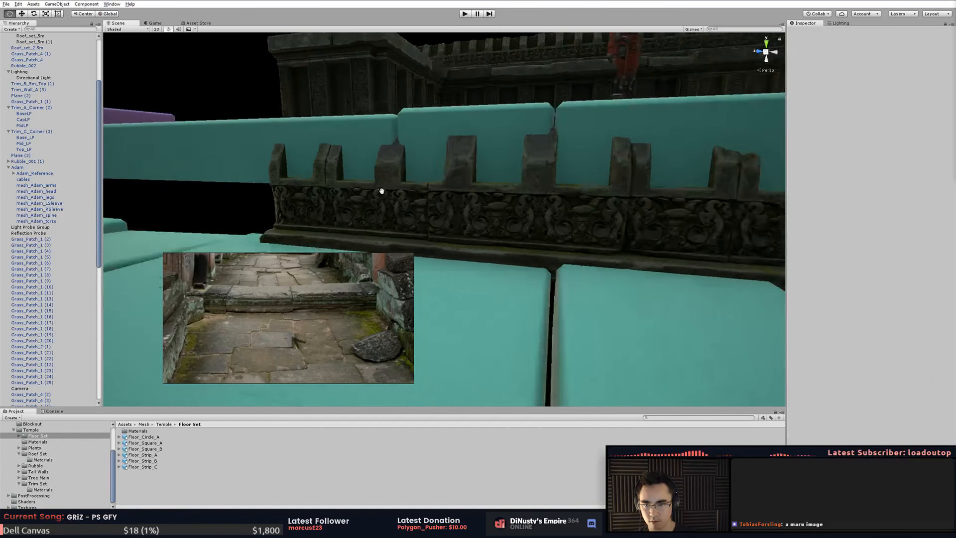
alt+drag(382, 191, 401, 181)
alt+right_drag(401, 181, 309, 180)
alt+drag(310, 180, 429, 219)
alt+right_drag(428, 219, 373, 222)
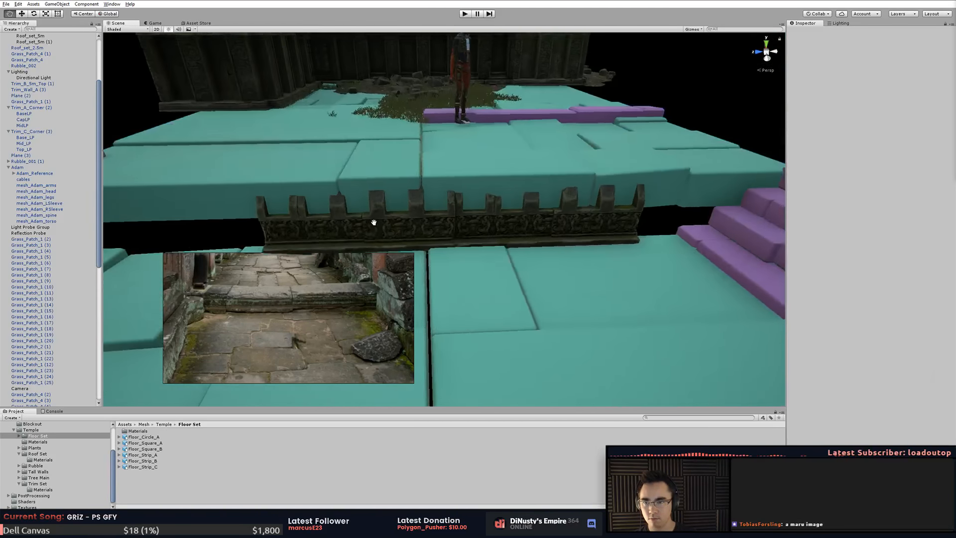
click(493, 201)
alt+middle_drag(374, 222, 624, 199)
alt+right_drag(625, 199, 607, 208)
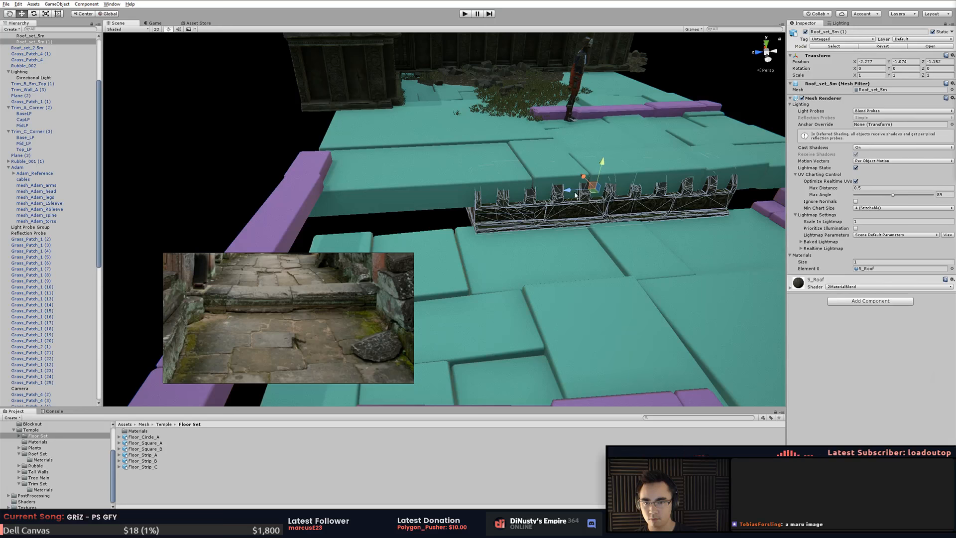
drag(573, 192, 484, 197)
alt+middle_drag(484, 197, 490, 268)
alt+right_drag(491, 269, 477, 154)
alt+drag(477, 154, 384, 150)
- Duplicate the roof corner piece and rotate the copy to -90 degrees in Y above the raised floor
click(560, 70)
alt+drag(560, 71, 545, 107)
alt+middle_drag(544, 106, 512, 188)
alt+drag(512, 188, 548, 232)
key(ctrl+d)
scroll(665, 233, up, 6)
key(e)
ctrl+drag(443, 236, 535, 192)
alt+middle_drag(536, 192, 461, 102)
alt+drag(460, 101, 508, 250)
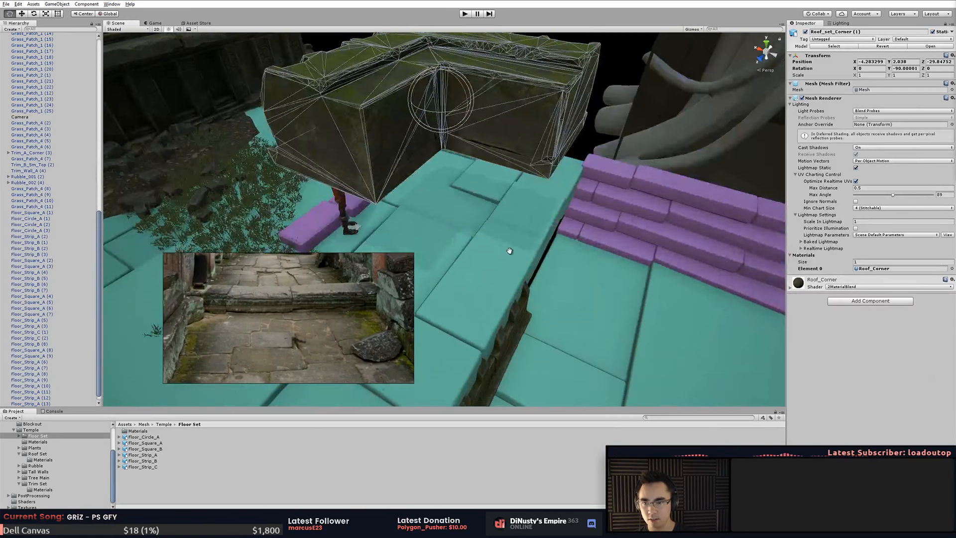
- Lift the 5 m roof piece out of the floor gap and turn it around its vertical axis
scroll(508, 250, up, 3)
click(524, 299)
middle_drag(544, 249, 486, 207)
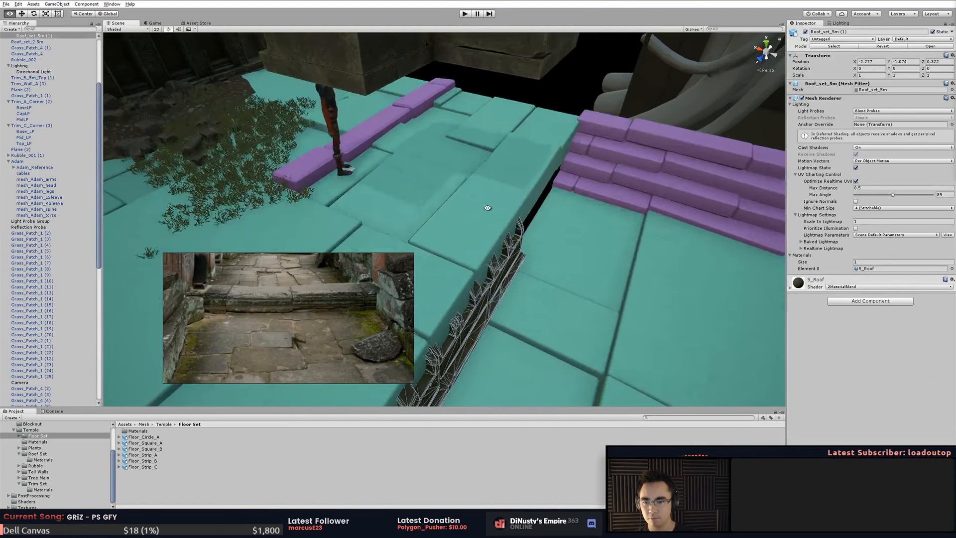
scroll(487, 207, down, 5)
alt+drag(458, 328, 453, 295)
middle_drag(453, 295, 491, 289)
drag(477, 287, 596, 116)
key(f)
alt+drag(580, 152, 600, 157)
key(e)
drag(455, 241, 550, 269)
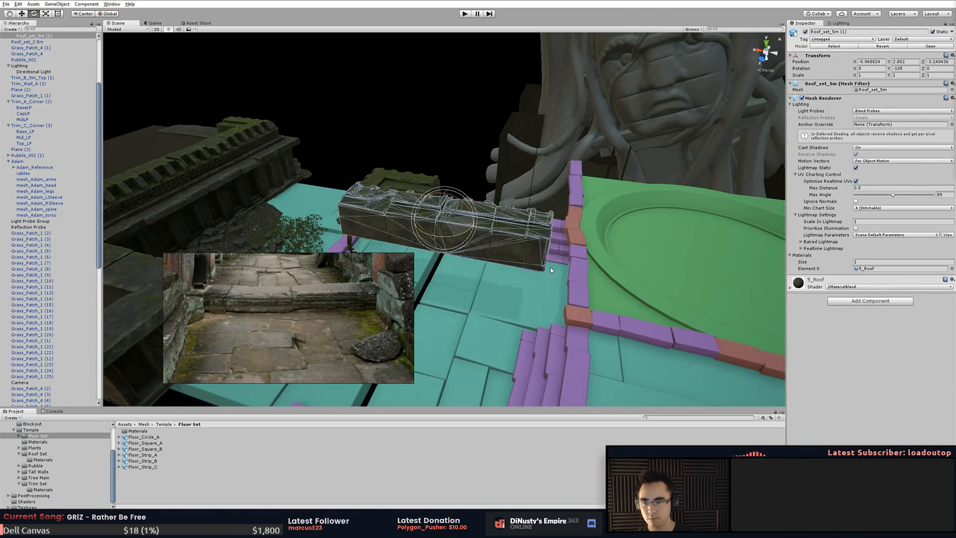
drag(345, 237, 374, 222)
- Place the roof corner and the 5 m roof piece together in the gap as a retaining wall between the two floors
click(452, 206)
shift+click(560, 231)
alt+drag(560, 234, 606, 198)
key(e)
key(w)
alt+drag(538, 211, 503, 200)
alt+drag(572, 199, 388, 227)
middle_drag(305, 188, 352, 140)
click(244, 130)
alt+drag(234, 134, 364, 172)
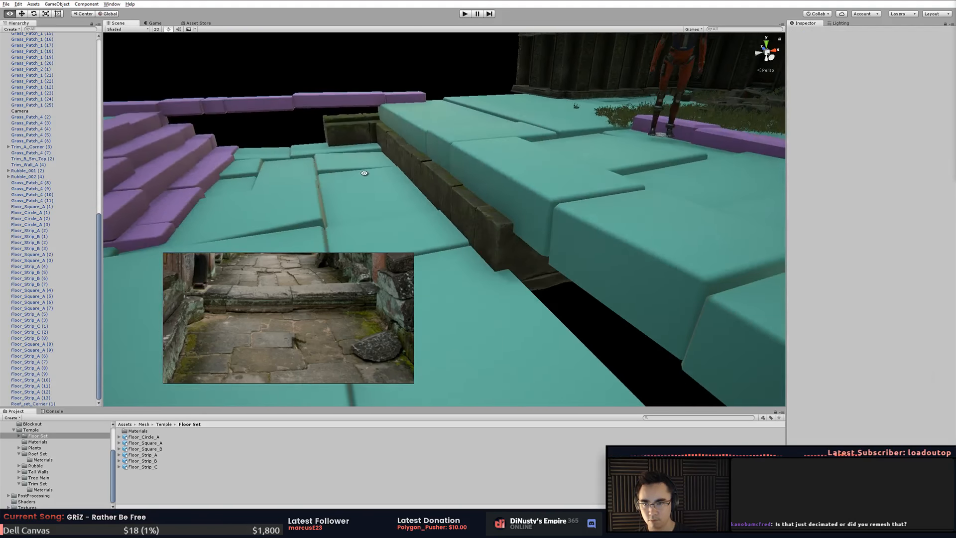
- Duplicate the 5 m wall piece and extend the wall toward the copied staircase, with the copy at Z -9.942
click(490, 215)
alt+drag(512, 210, 598, 207)
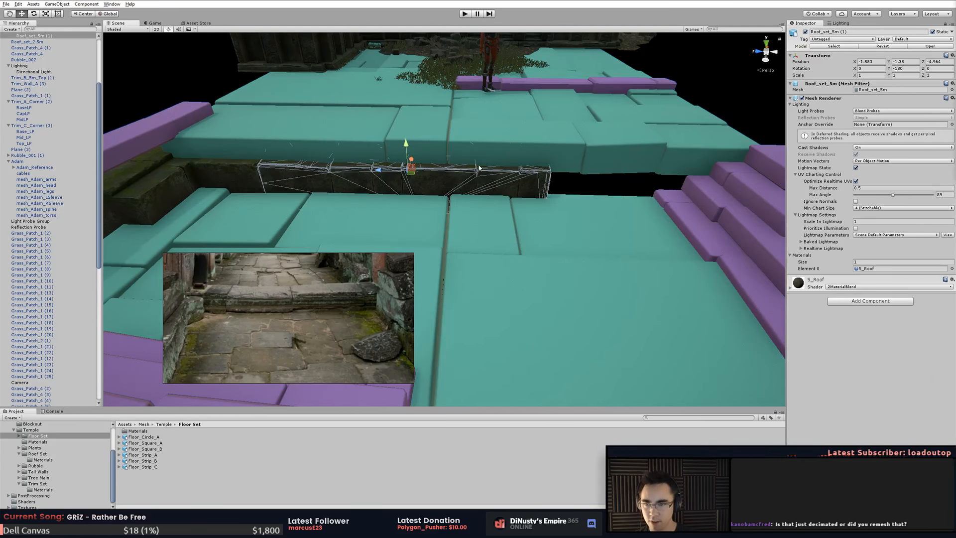
drag(398, 175, 658, 188)
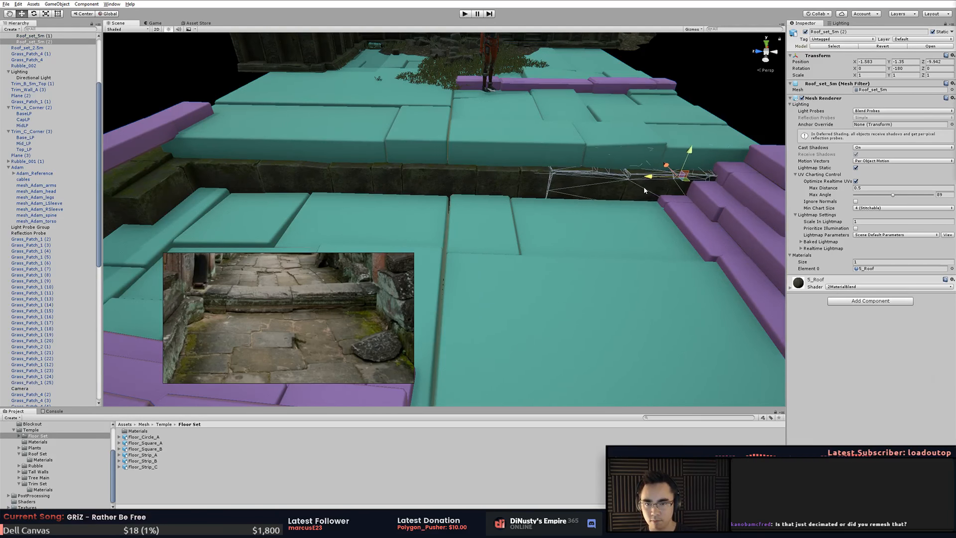
- Duplicate another 5 m wall piece, rotate it to -270 degrees in Y and place it beneath the purple railing at X -3.729, Z 2.254
alt+drag(520, 193, 438, 218)
middle_drag(438, 218, 500, 244)
middle_drag(447, 175, 474, 220)
click(447, 125)
click(490, 221)
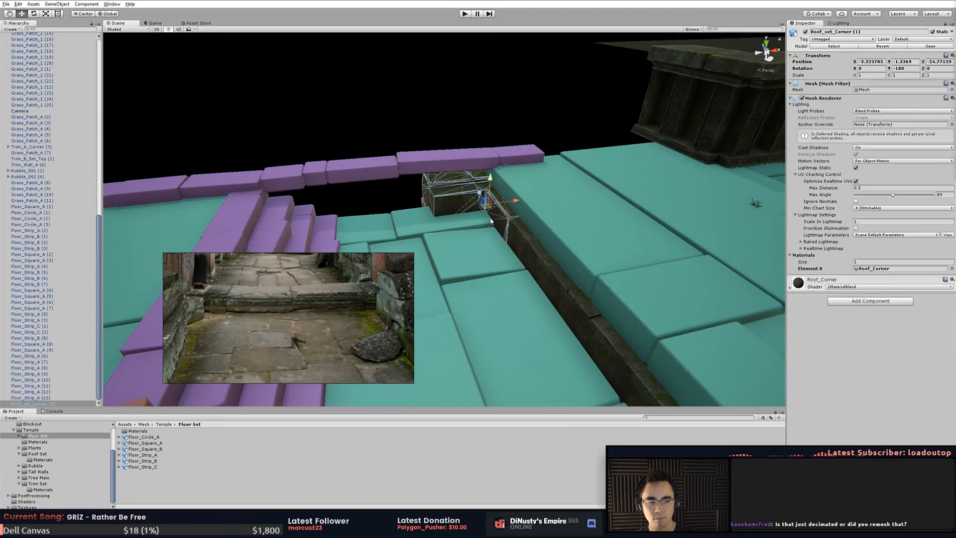
click(530, 264)
drag(627, 339, 463, 188)
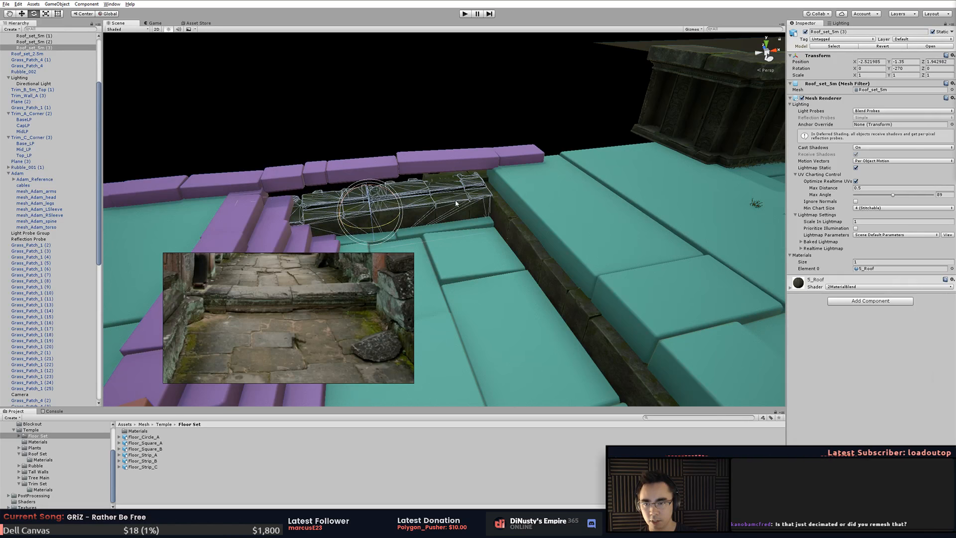
key(f)
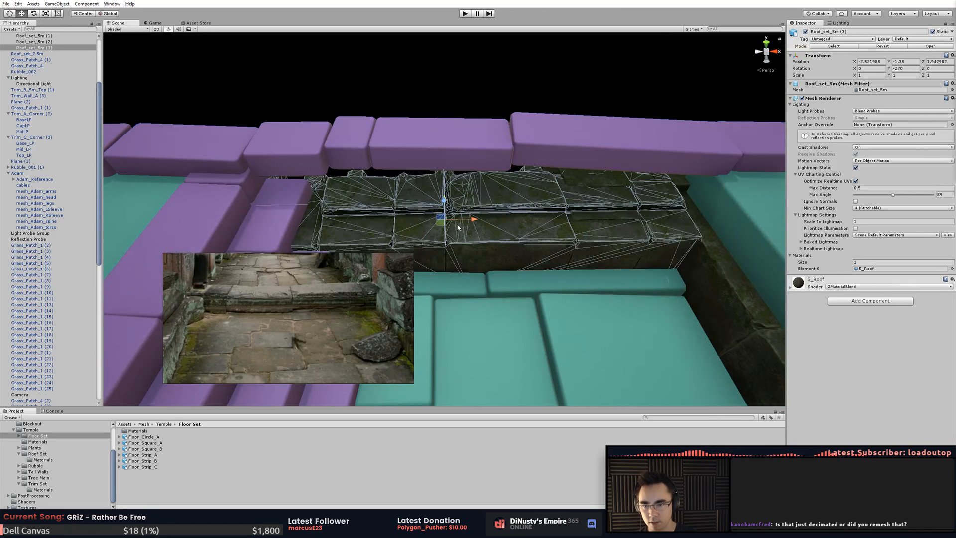
drag(438, 225, 341, 209)
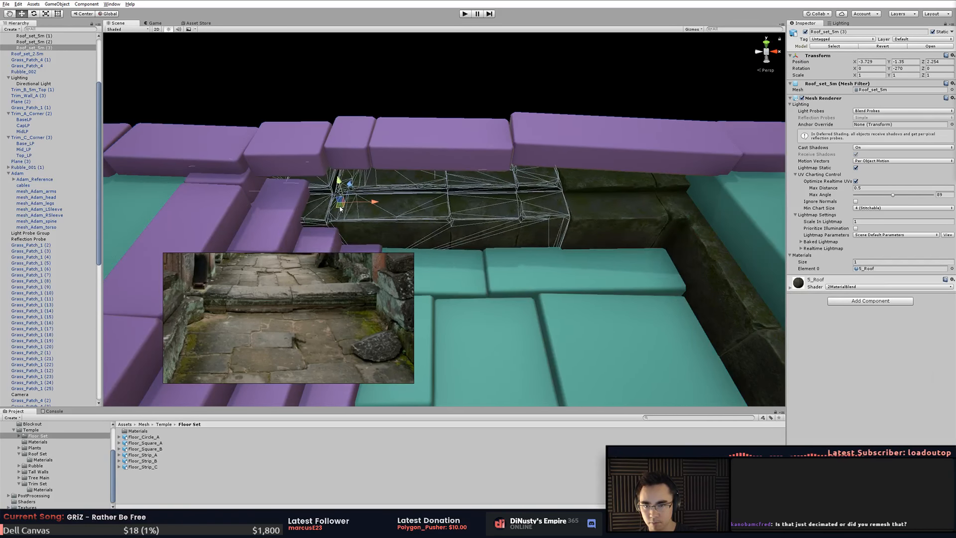
- Adjust the height of the 5 m retaining wall pieces together between the floor levels
right_drag(370, 200, 422, 196)
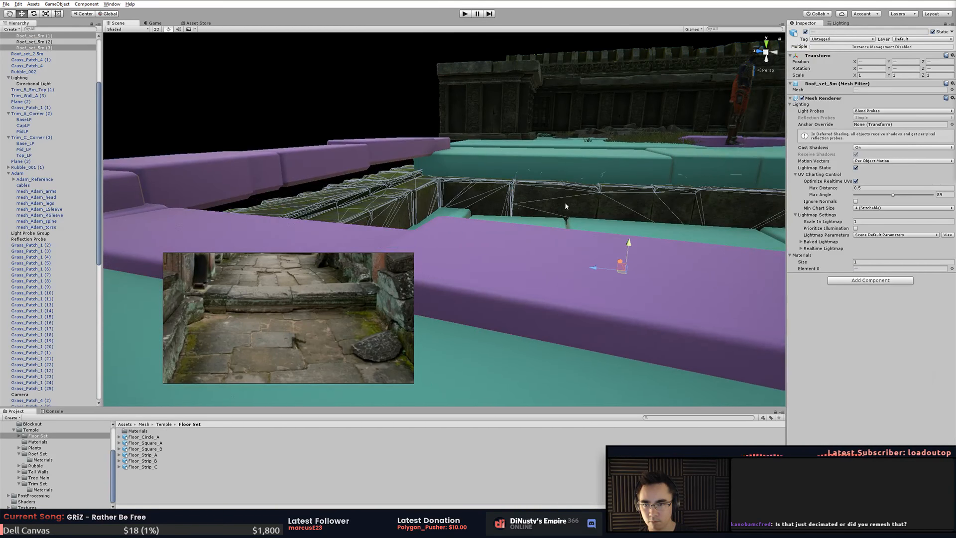
right_drag(565, 202, 536, 170)
mouse_move(720, 215)
mouse_down()
mouse_move(724, 180)
mouse_move(724, 232)
mouse_up()
middle_drag(724, 231, 591, 255)
scroll(591, 255, down, 3)
mouse_move(539, 254)
alt+mouse_down()
mouse_move(501, 310)
mouse_move(551, 251)
alt+mouse_up()
alt+drag(552, 251, 570, 224)
- Duplicate two 5 m wall pieces, rotate them to -359.999 degrees in Y and place them along the circular floor's edge at X -7.92
drag(573, 266, 523, 149)
click(229, 82)
alt+drag(229, 82, 387, 239)
click(416, 204)
alt+drag(341, 162, 324, 136)
alt+drag(318, 104, 414, 188)
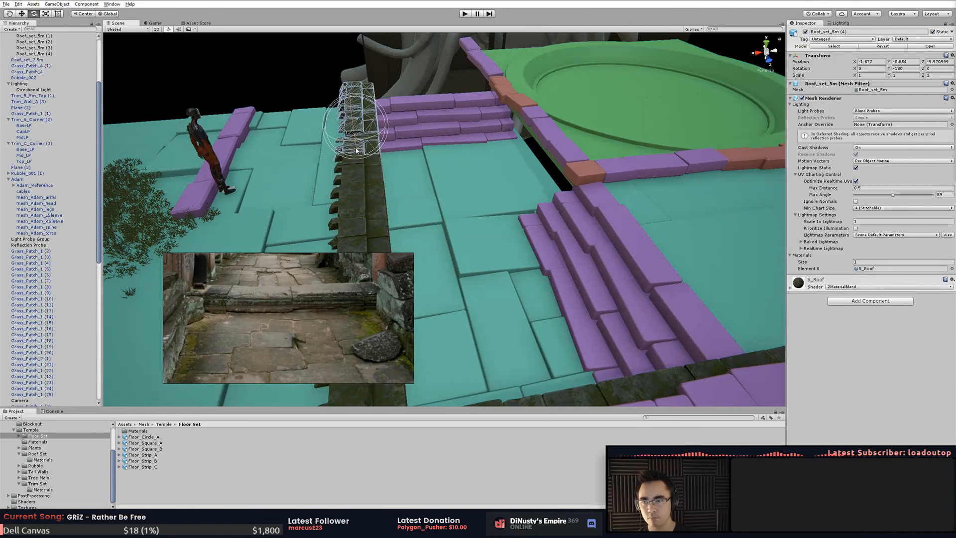
key(ctrl+z)
key(ctrl+d)
drag(373, 185, 503, 111)
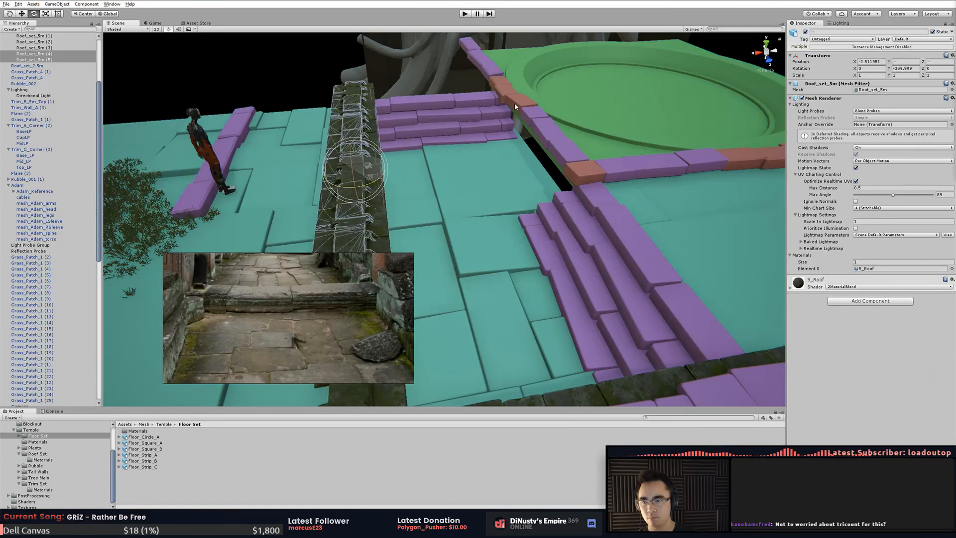
drag(356, 187, 581, 207)
key(f)
scroll(542, 151, up, 4)
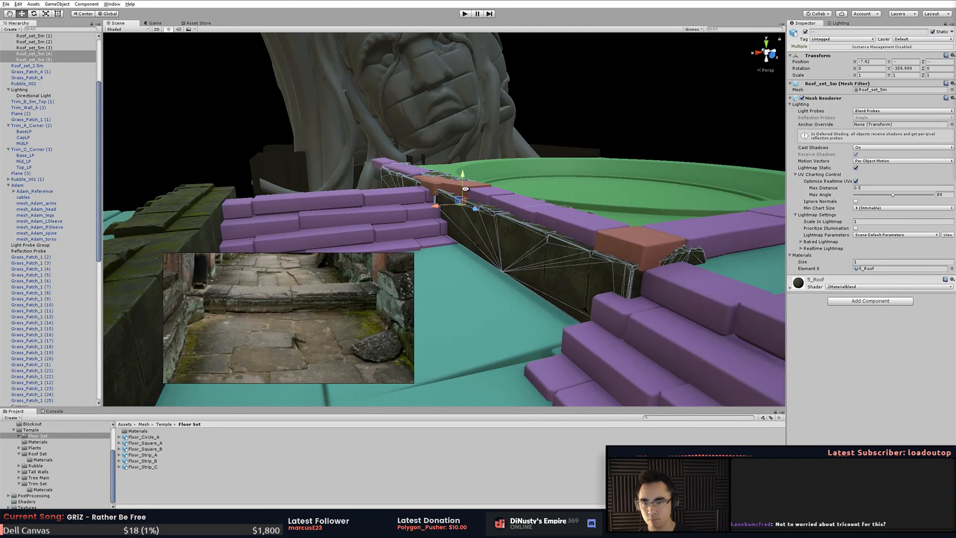
- Delete the purple and red border strips lying on the new wall between the two staircases
alt+drag(465, 189, 511, 195)
click(512, 196)
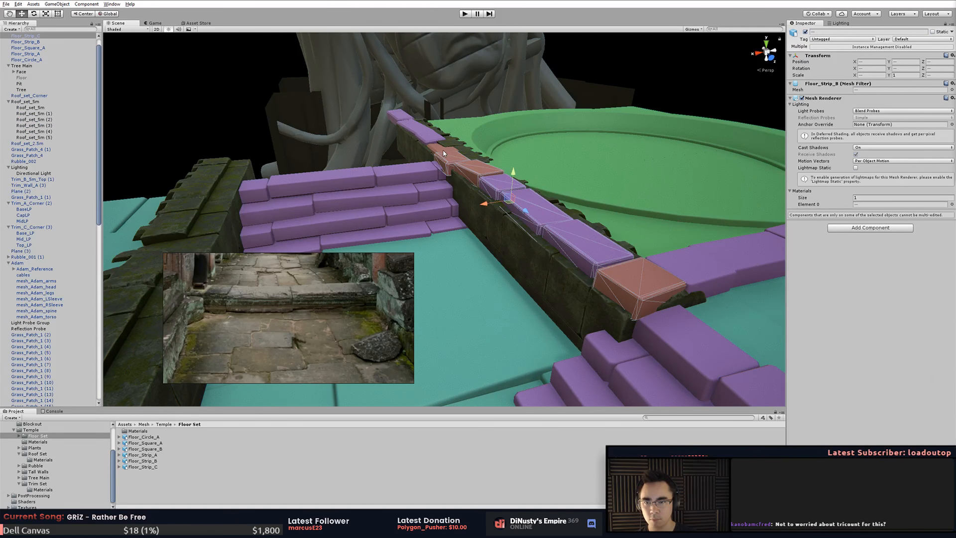
alt+drag(481, 188, 500, 221)
key(Delete)
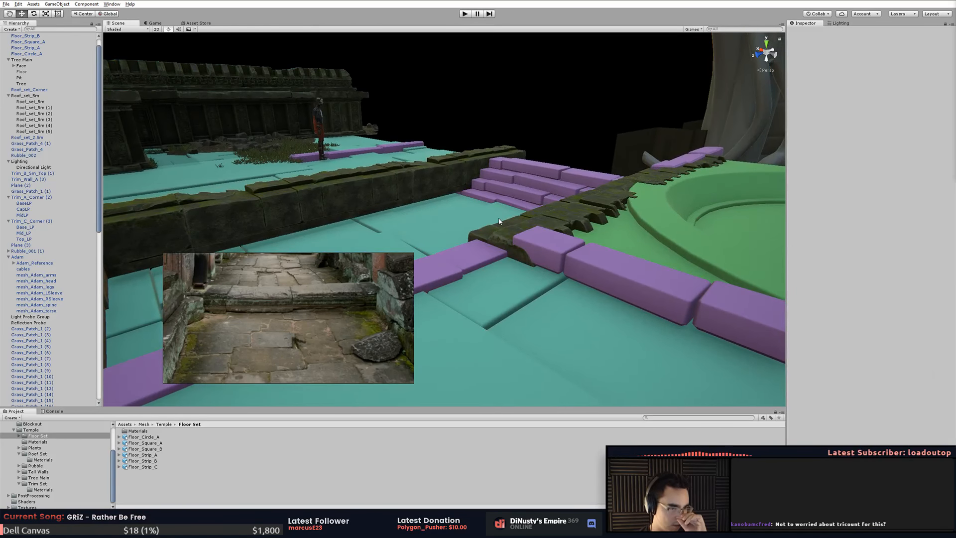
scroll(500, 221, up, 1)
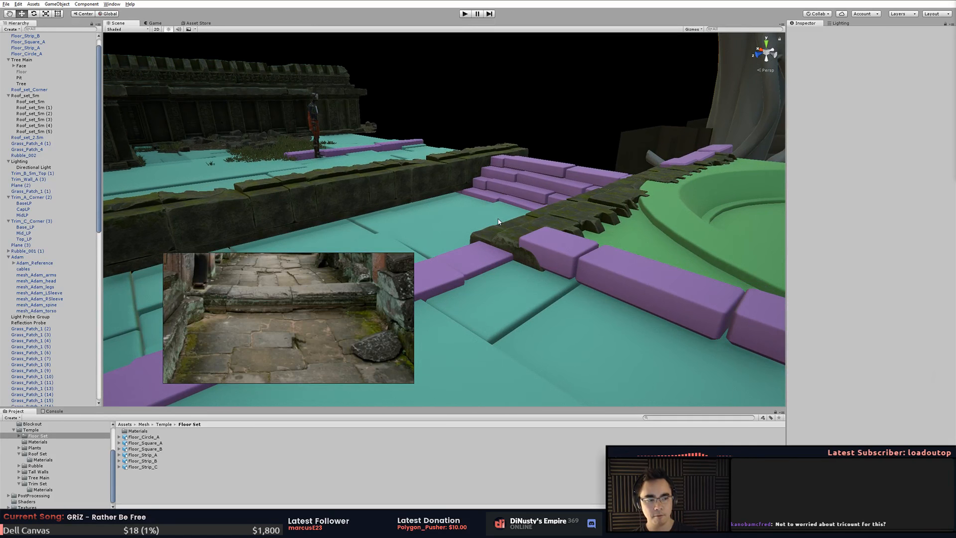
- Examine the 5 m retaining wall pieces and the joins between them up close and along the staircases
alt+drag(473, 235, 560, 253)
click(502, 217)
alt+drag(503, 216, 555, 260)
alt+right_drag(554, 261, 725, 296)
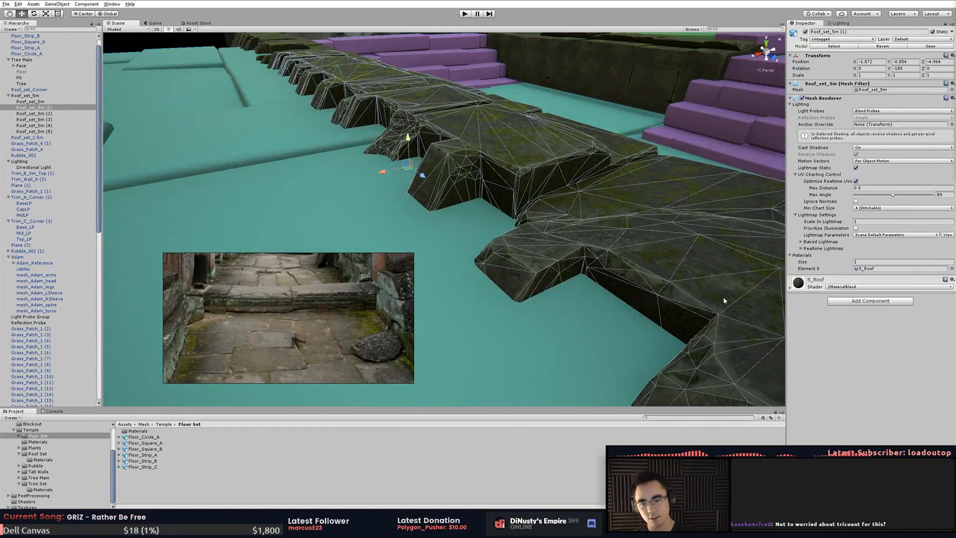
alt+drag(719, 299, 601, 277)
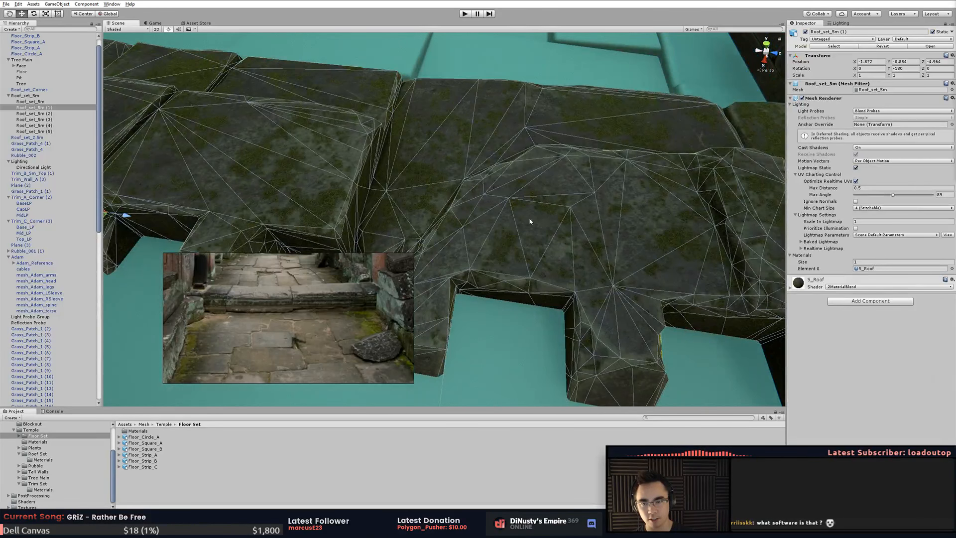
alt+drag(529, 221, 546, 236)
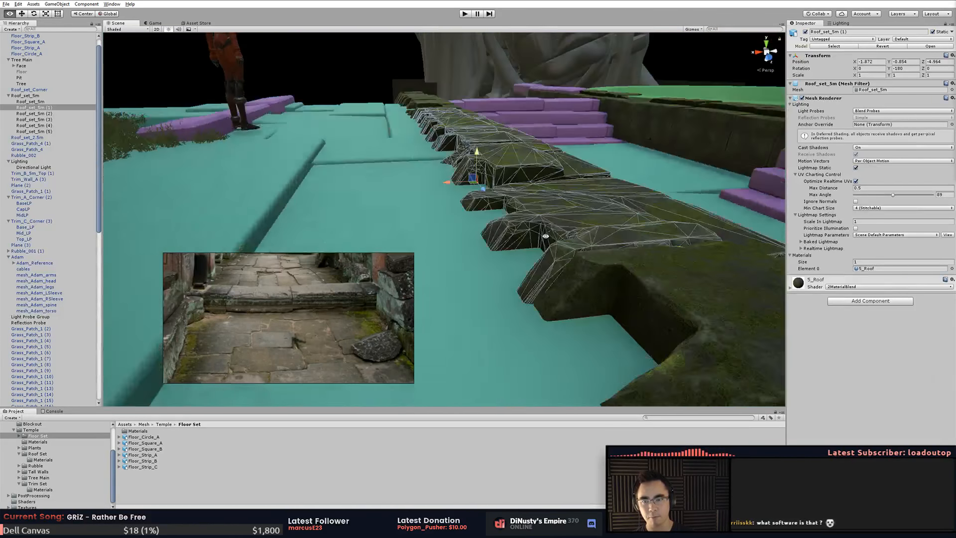
click(398, 90)
middle_drag(399, 90, 420, 132)
click(479, 186)
click(421, 118)
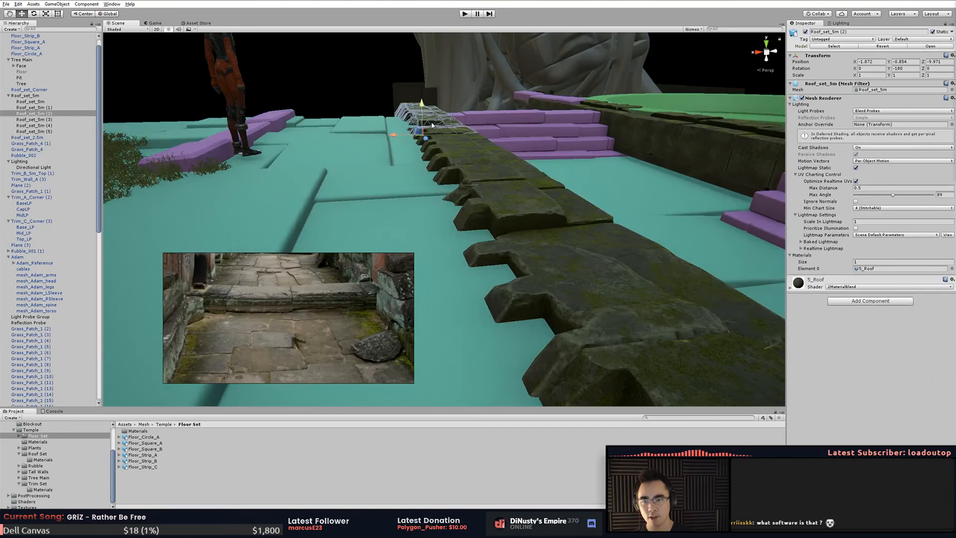
key(f)
alt+drag(424, 120, 586, 135)
click(561, 129)
click(512, 235)
click(586, 135)
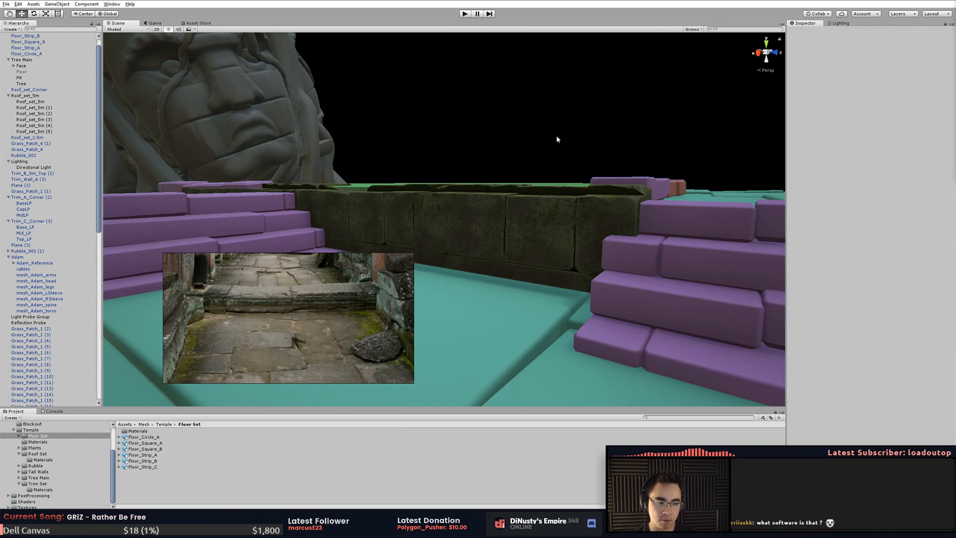
- Increase the intensity of the Directional Light
alt+drag(504, 253, 592, 240)
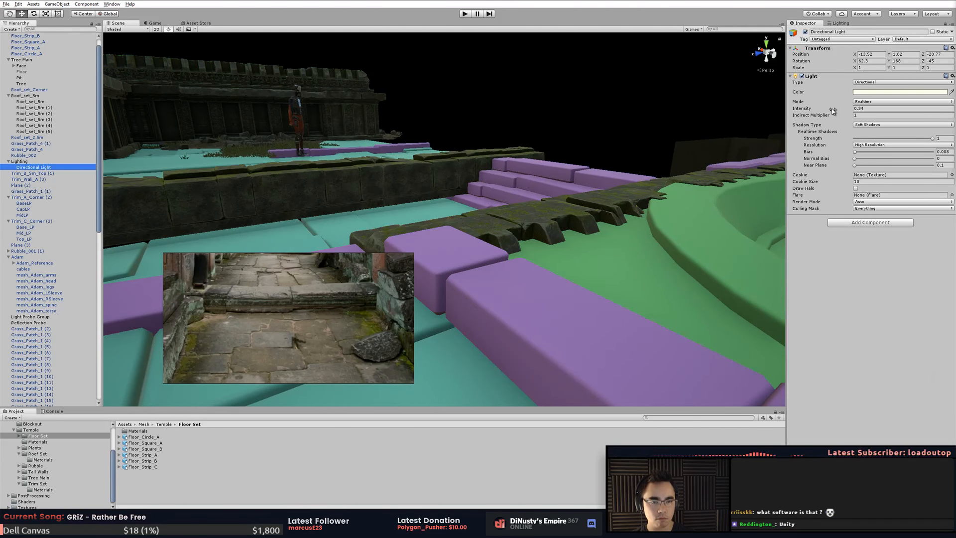
drag(833, 109, 845, 115)
click(576, 101)
- Delete the purple border strips covering the outer retaining wall and its corner
right_drag(518, 144, 595, 162)
click(596, 162)
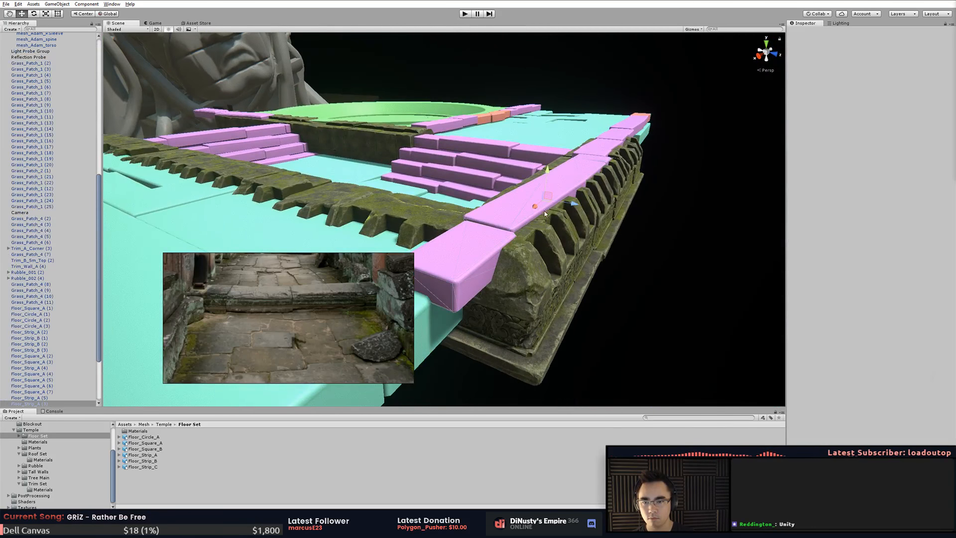
key(Delete)
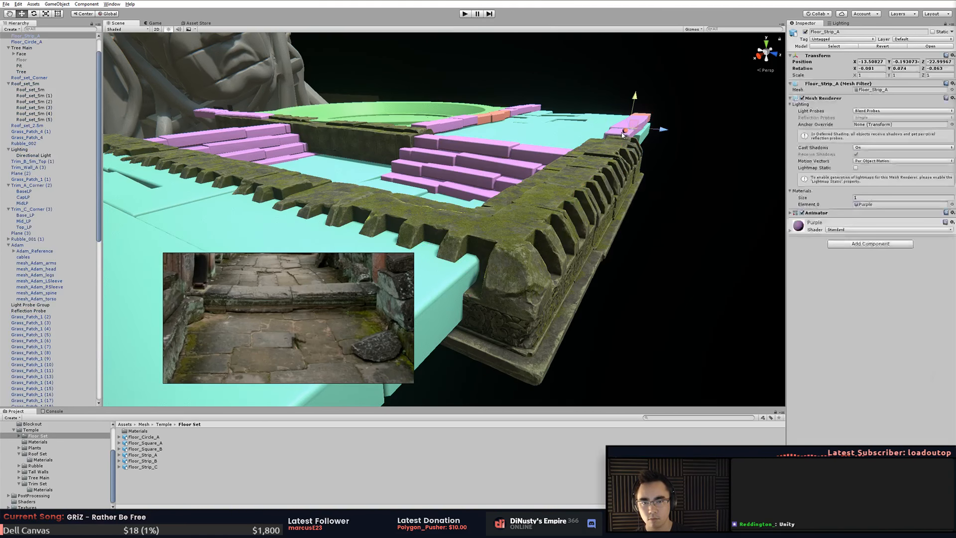
- Duplicate the large Floor_Square_A tile outside the wall corner and place the copy at X 0.86, Z -23.024
right_drag(678, 196, 518, 261)
alt+drag(519, 261, 478, 249)
click(406, 195)
middle_drag(419, 194, 444, 127)
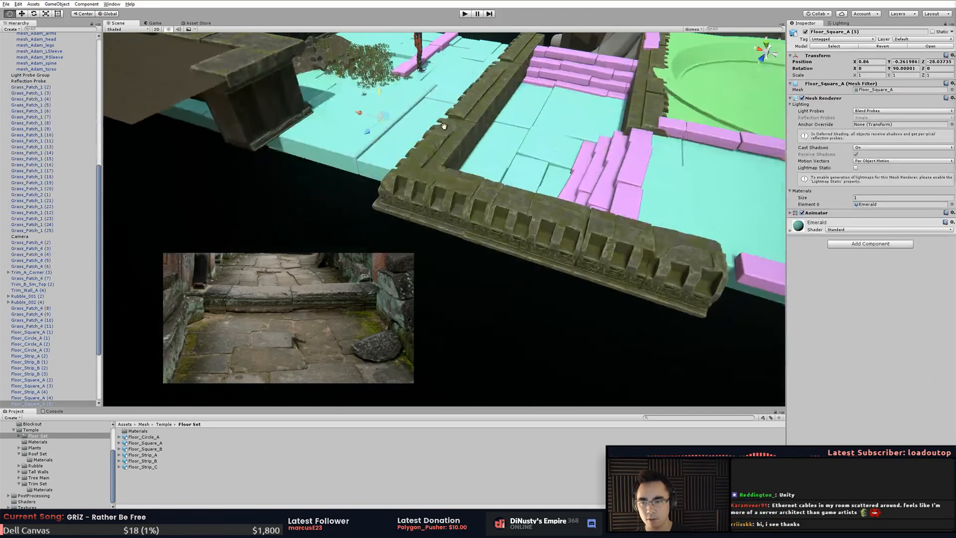
alt+drag(420, 131, 344, 151)
key(ctrl+d)
drag(417, 108, 294, 161)
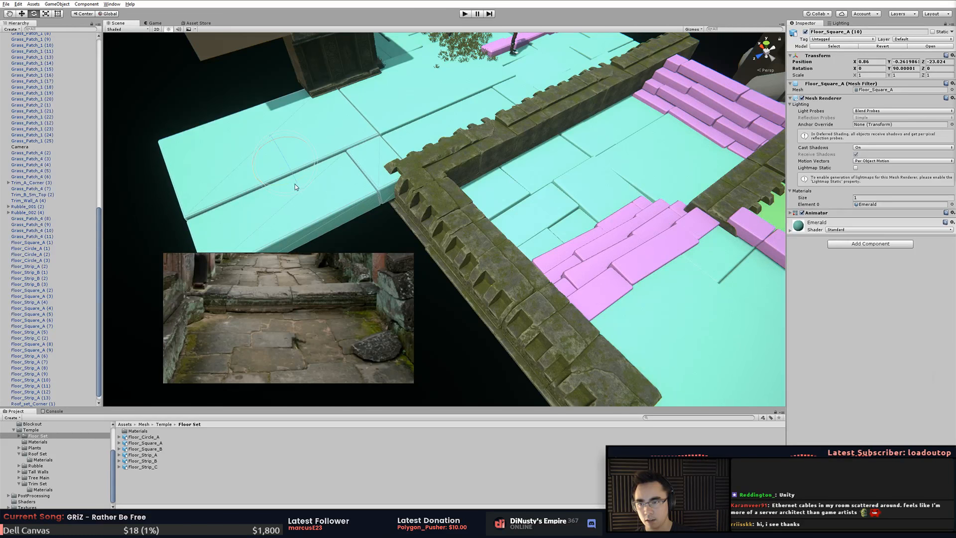
- Place a Floor_Square_B tile copy, rotated to -180 degrees in Y, outside the outer wall at X -9.16, Z -23.02
middle_drag(446, 166, 506, 154)
scroll(505, 153, down, 3)
alt+drag(505, 153, 400, 121)
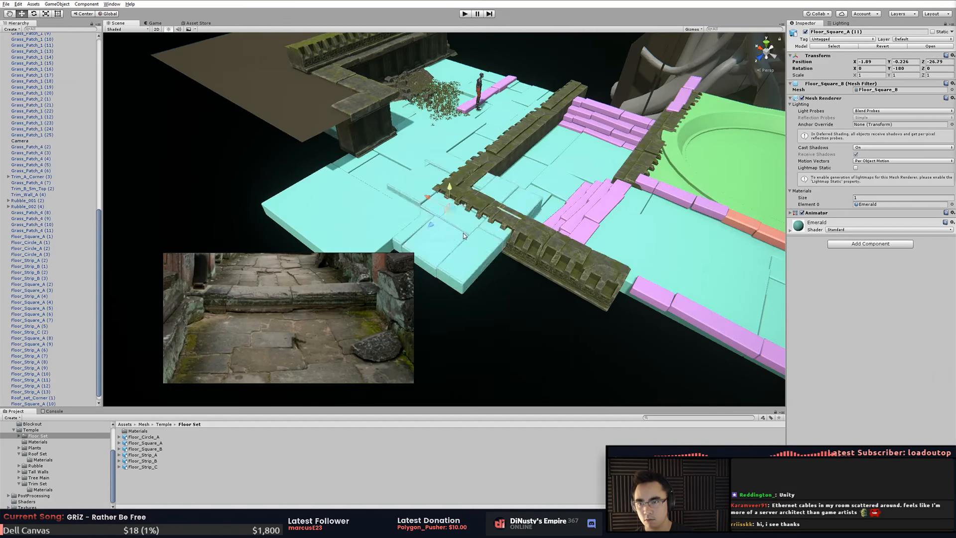
drag(463, 235, 459, 297)
middle_drag(463, 289, 508, 252)
alt+drag(509, 252, 542, 255)
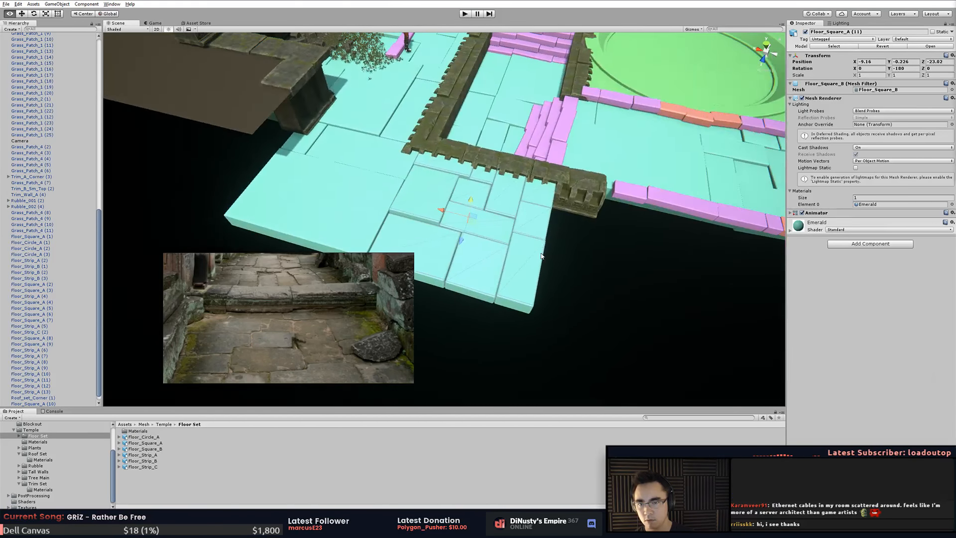
- Duplicate the Floor_Square_B tile, turn the copy in Y and extend the outer floor with it alongside the purple border
drag(449, 212, 738, 282)
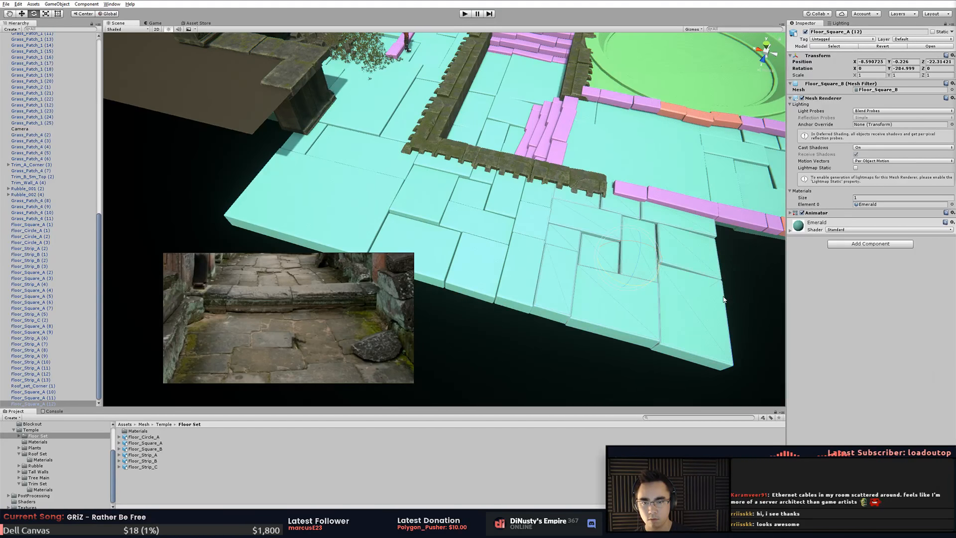
middle_drag(738, 279, 650, 339)
click(606, 286)
alt+drag(650, 339, 576, 237)
- Select the row of purple and red border strips past the outer wall and slide it up against the wall's end
click(523, 214)
alt+drag(523, 214, 516, 259)
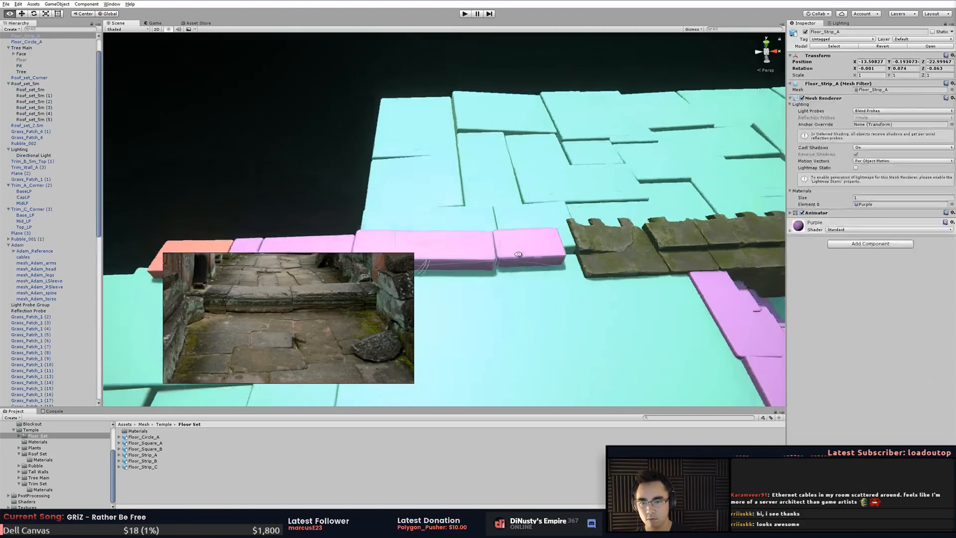
middle_drag(516, 259, 554, 207)
alt+drag(555, 208, 581, 220)
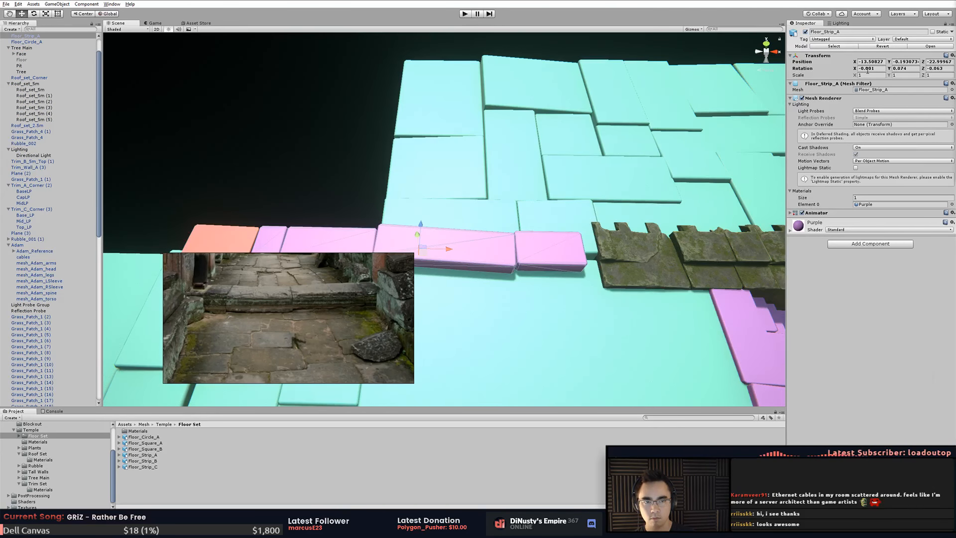
middle_drag(576, 191, 592, 171)
alt+drag(591, 171, 581, 174)
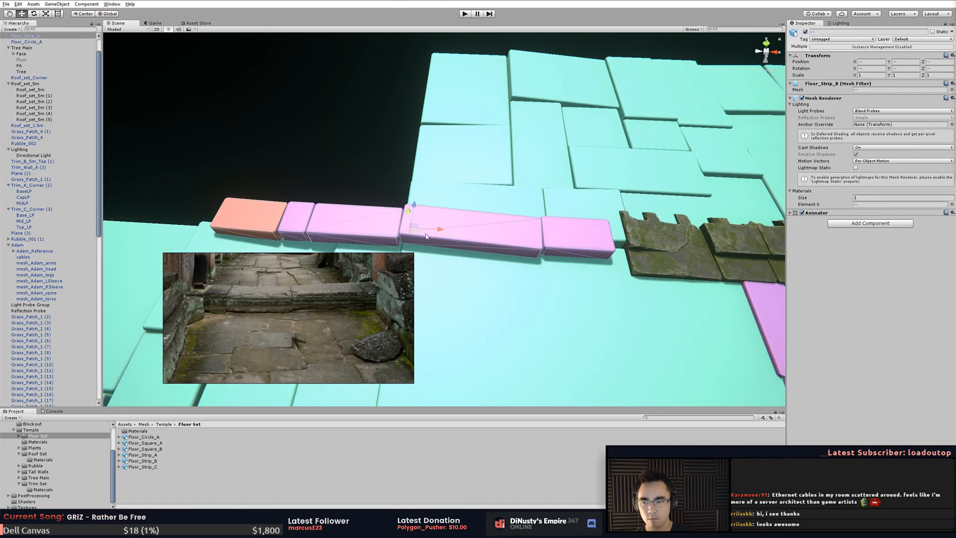
alt+drag(454, 233, 324, 163)
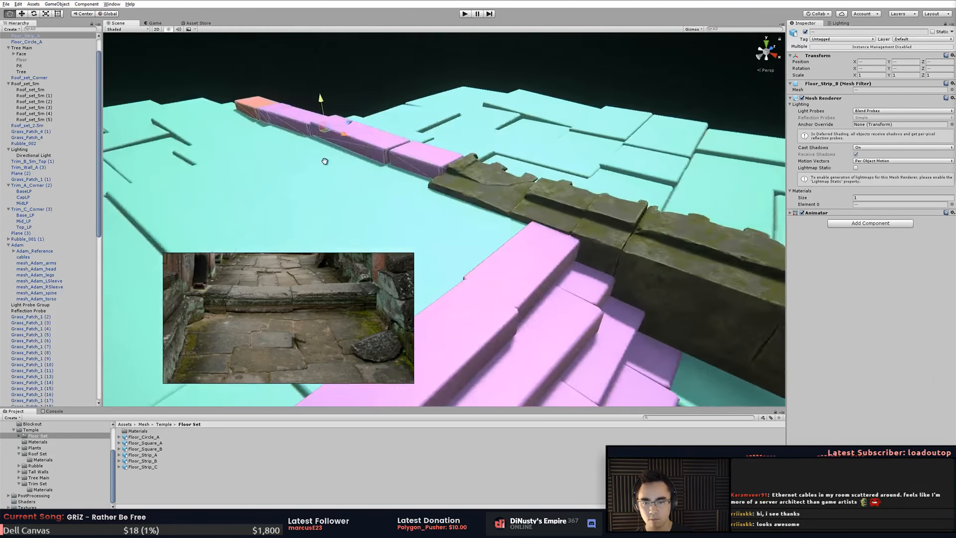
middle_drag(325, 163, 349, 190)
- Examine the sunken floor tiles, the staircases and the surrounding retaining walls from several sides
click(301, 92)
alt+drag(393, 137, 418, 202)
click(419, 201)
alt+drag(471, 232, 484, 198)
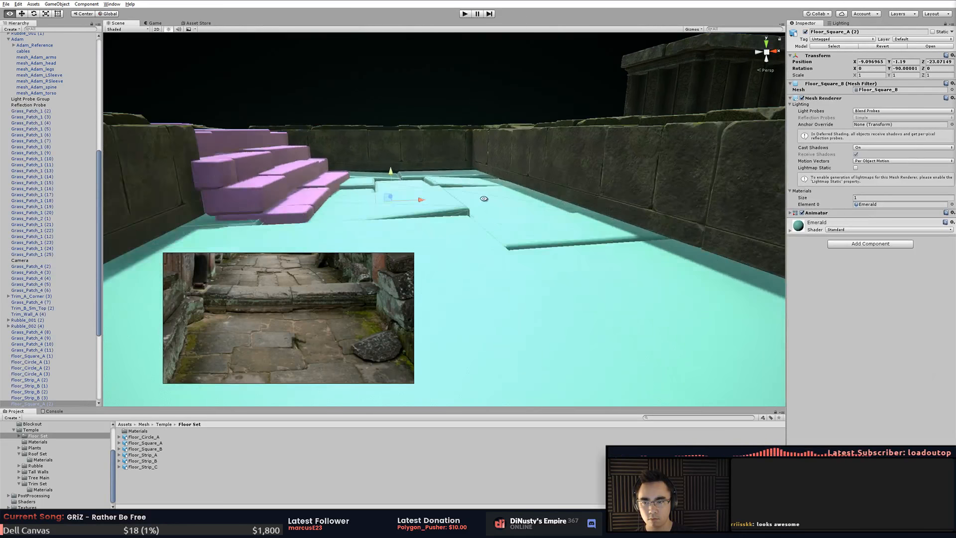
click(382, 181)
alt+drag(382, 182, 556, 260)
middle_drag(556, 259, 418, 287)
click(452, 200)
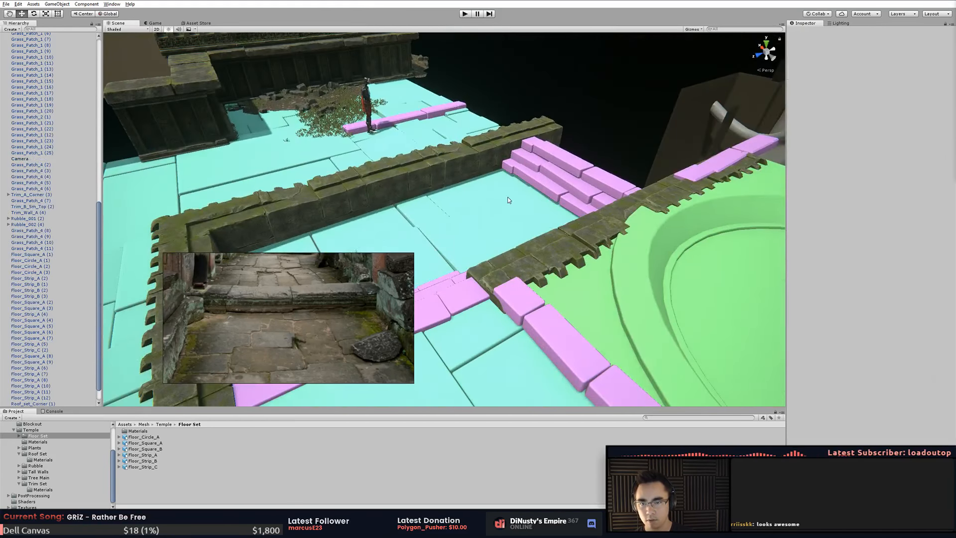
click(452, 199)
alt+drag(452, 200, 627, 179)
middle_drag(627, 180, 597, 191)
scroll(597, 189, up, 5)
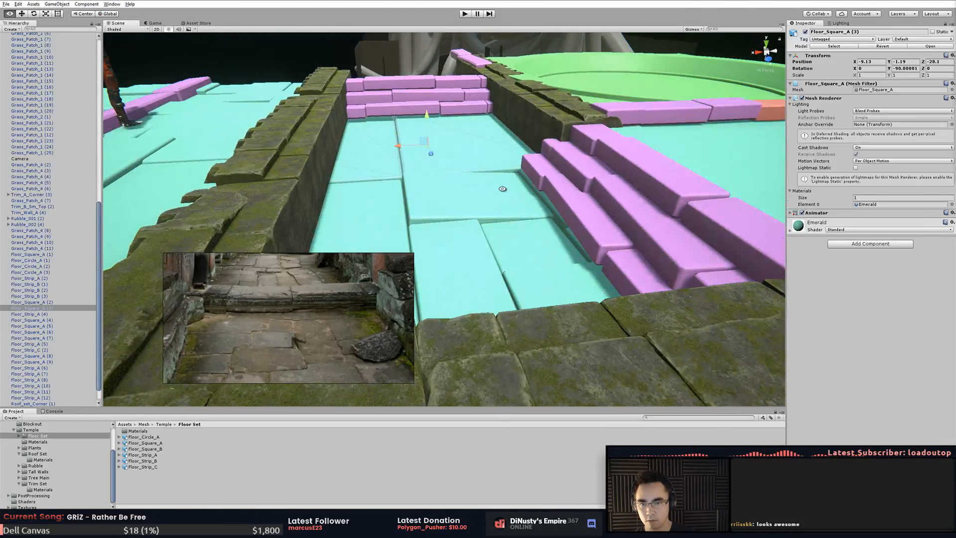
alt+drag(502, 188, 361, 120)
shift+click(444, 207)
click(369, 80)
alt+drag(371, 82, 520, 194)
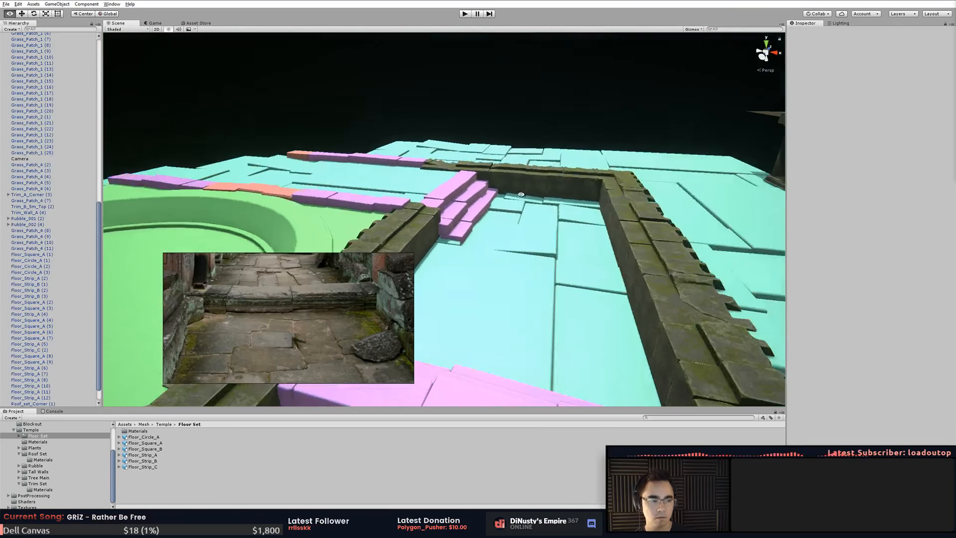
alt+drag(554, 142, 498, 232)
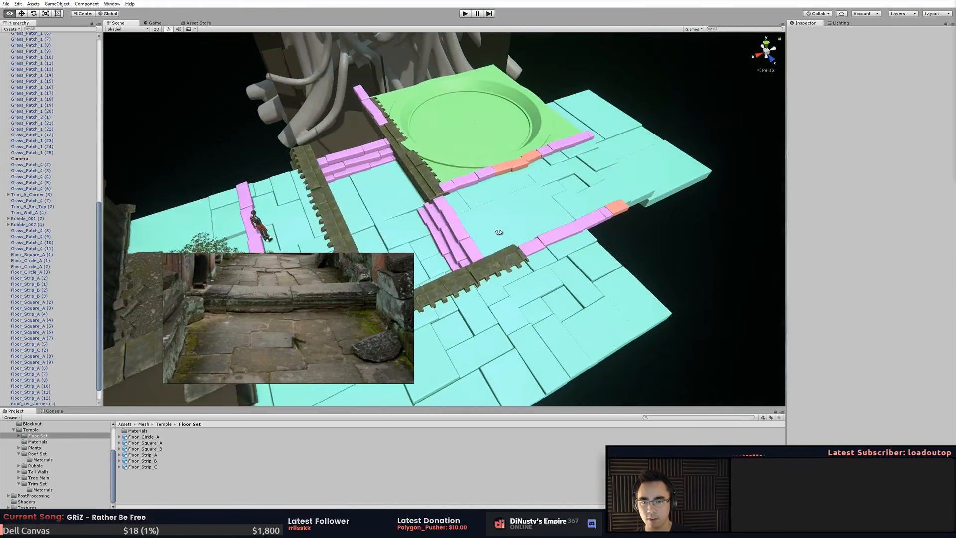
- Delete the remaining purple border strips at the tree end of the wall beside the circular floor
mouse_move(447, 188)
alt+mouse_down()
mouse_move(413, 176)
mouse_move(450, 202)
alt+mouse_up()
click(410, 174)
key(Delete)
- Duplicate the row of purple and red border strips and place it along the circular floor's opposite edge, beside the tree roots
click(511, 187)
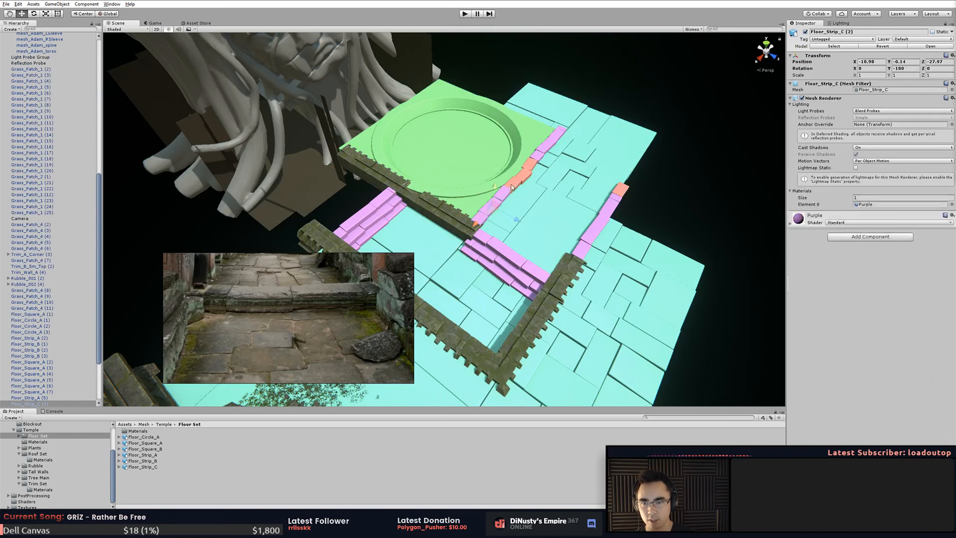
shift+click(551, 145)
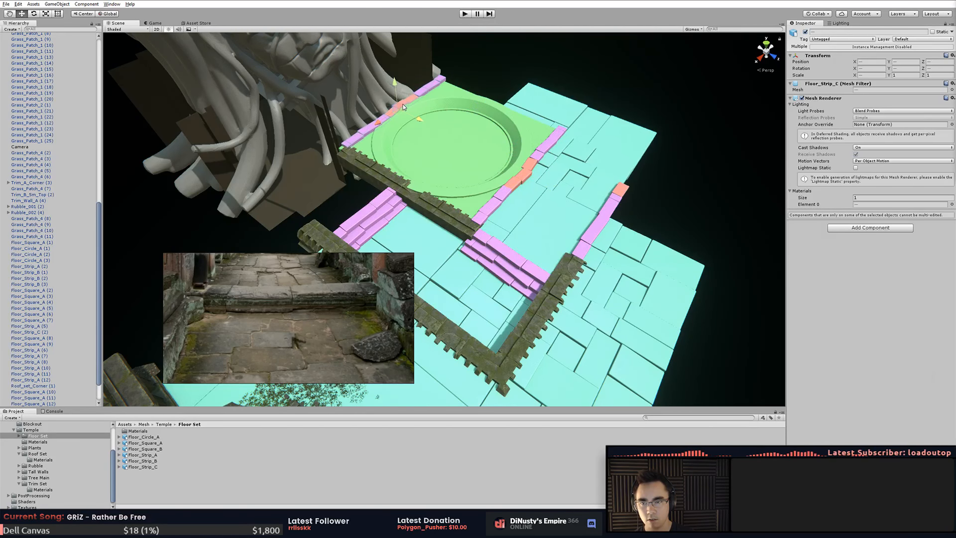
key(f)
alt+drag(423, 131, 381, 164)
scroll(473, 249, up, 3)
middle_drag(473, 258, 569, 172)
alt+drag(570, 173, 486, 177)
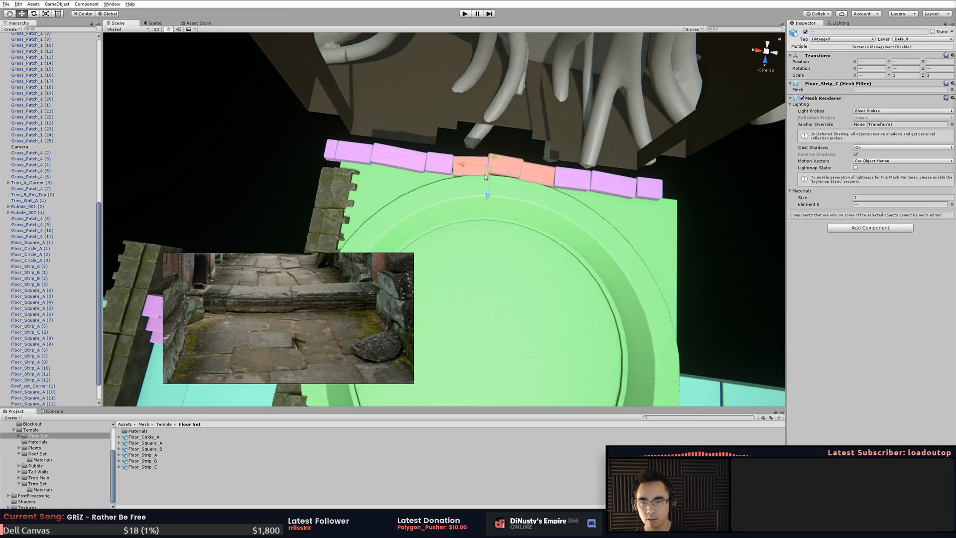
click(538, 237)
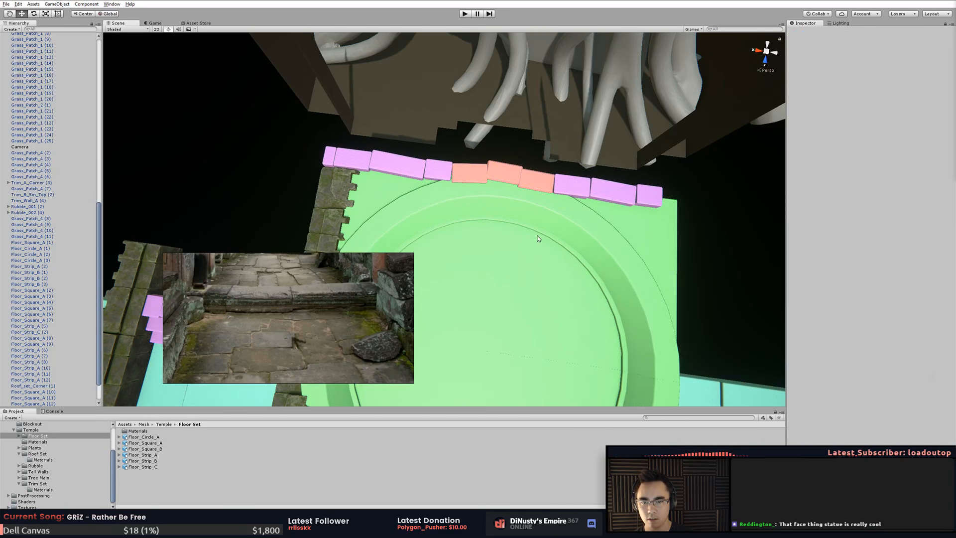
alt+drag(538, 237, 477, 166)
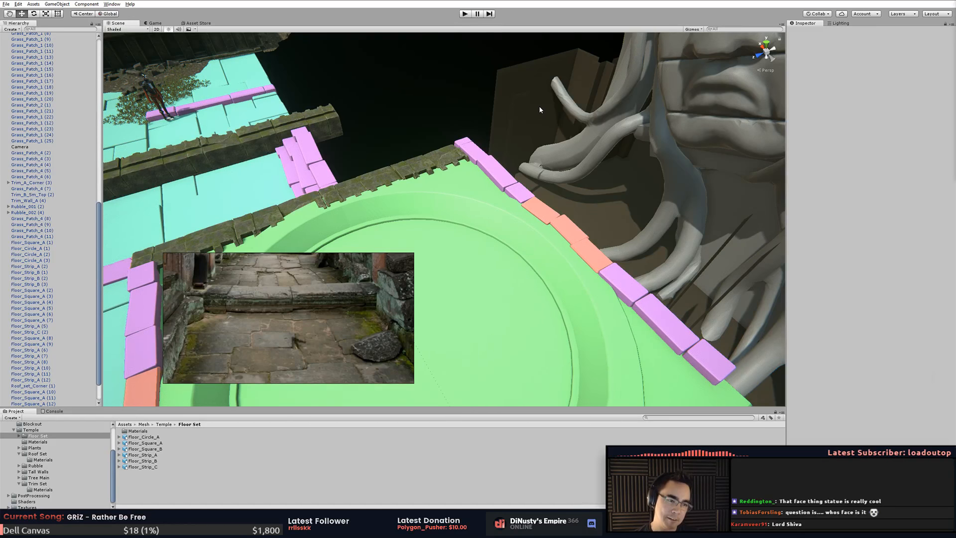
middle_drag(640, 180, 544, 267)
alt+drag(544, 266, 671, 230)
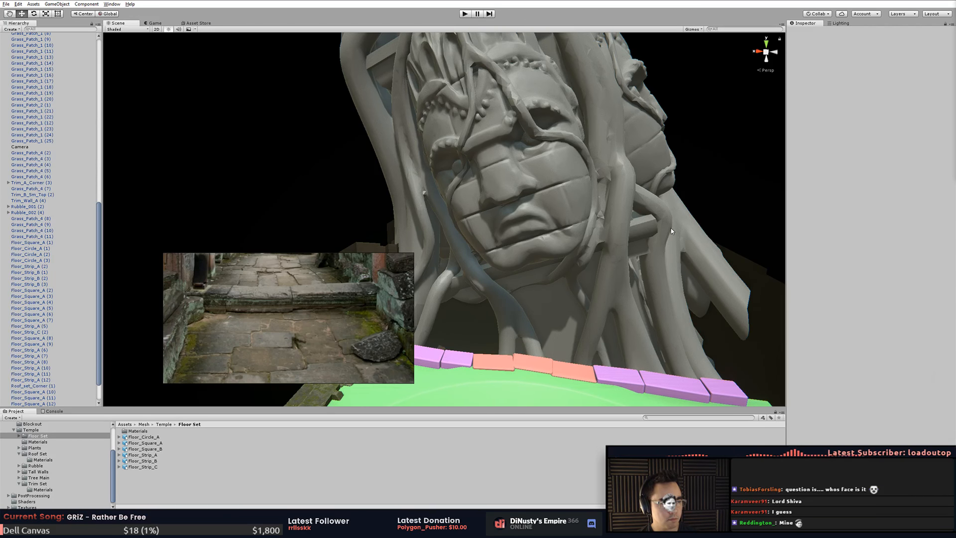
- Select the roof corner piece in the sunken floor's retaining wall and locate its Master Mask texture from the Roof_Corner material
alt+middle_drag(428, 241, 732, 145)
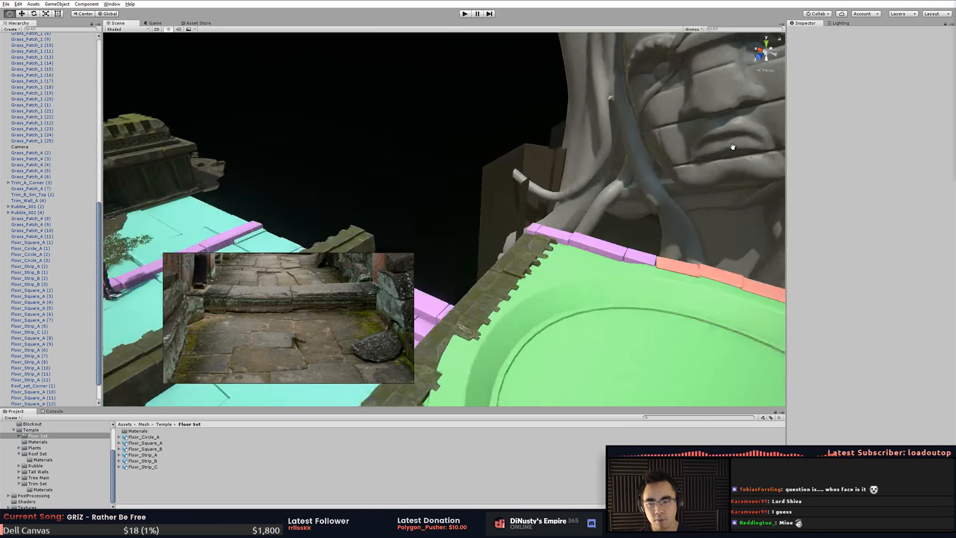
alt+drag(732, 144, 772, 200)
scroll(747, 234, up, 5)
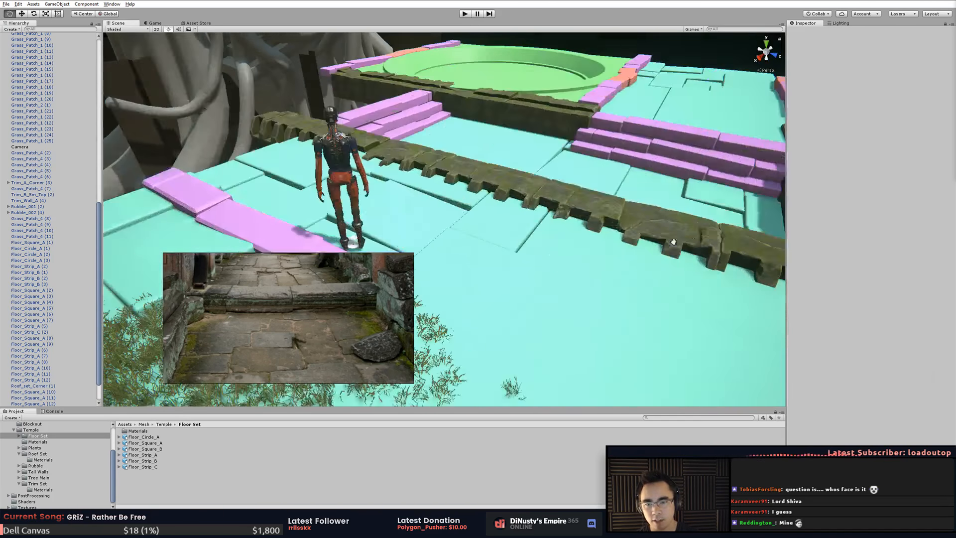
alt+middle_drag(766, 249, 659, 280)
scroll(659, 279, up, 5)
alt+drag(659, 279, 544, 211)
alt+drag(600, 324, 634, 279)
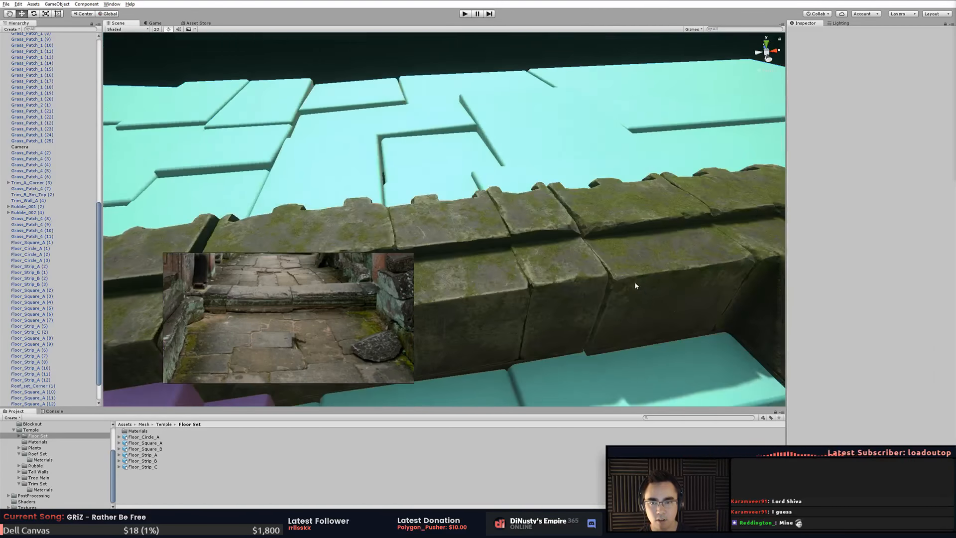
click(636, 283)
click(800, 284)
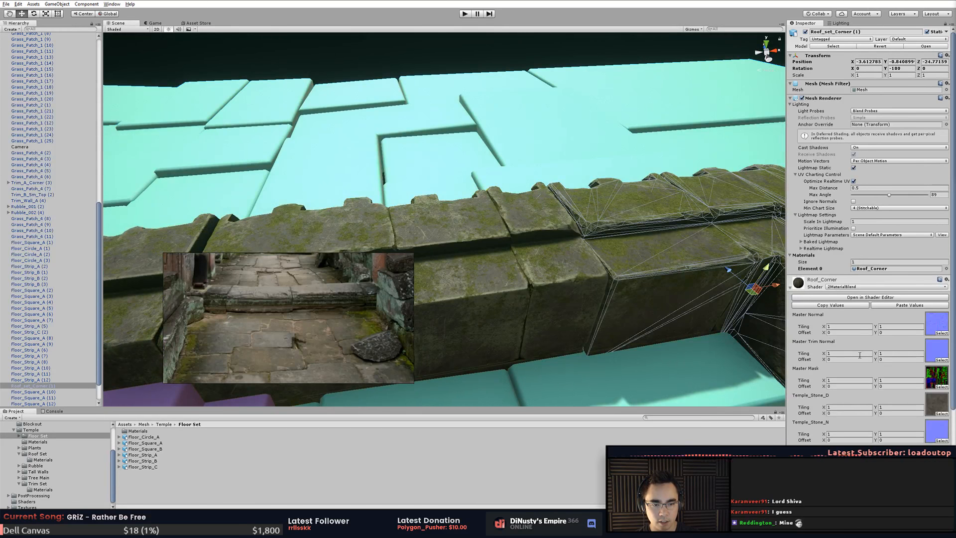
scroll(866, 354, down, 2)
click(931, 326)
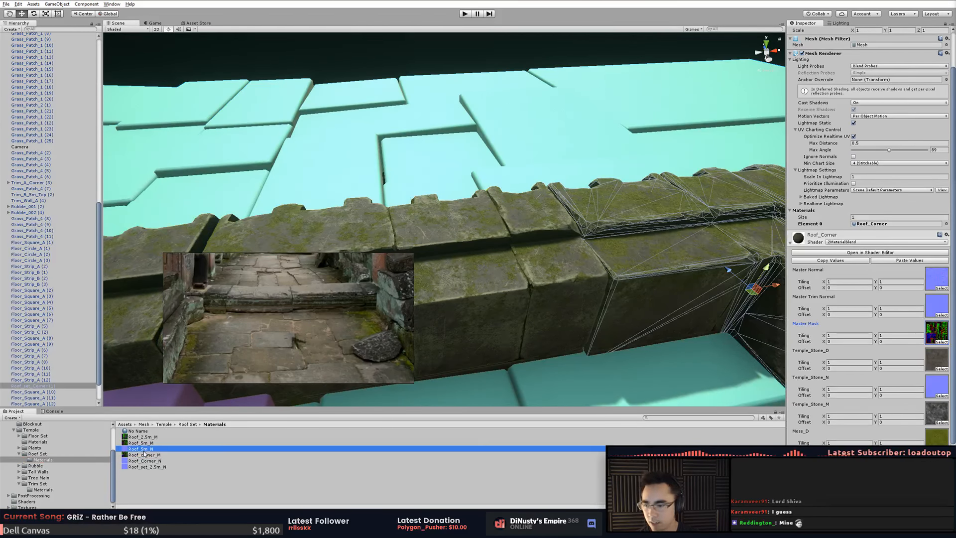
- Open the Roof_corner_M mask texture in Photoshop
key(alt+Tab)
key(alt+Tab)
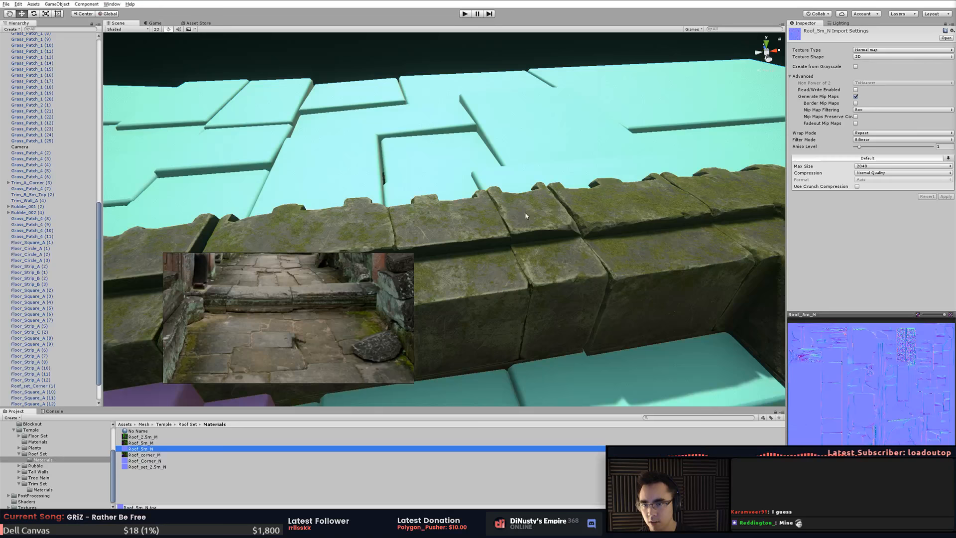
double_click(147, 455)
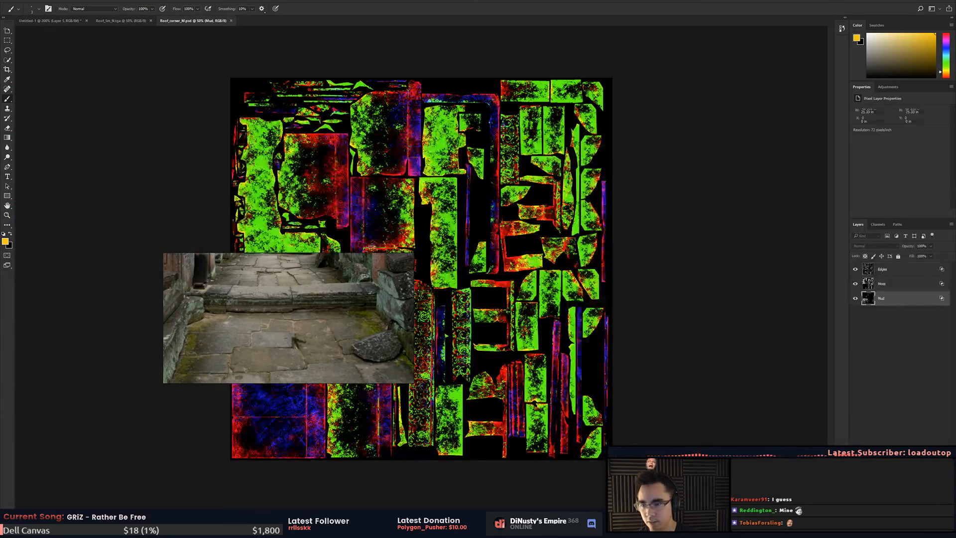
- Compare the mask with and without its Edges layer, leaving the layer shown
click(864, 274)
click(856, 270)
click(856, 270)
click(855, 270)
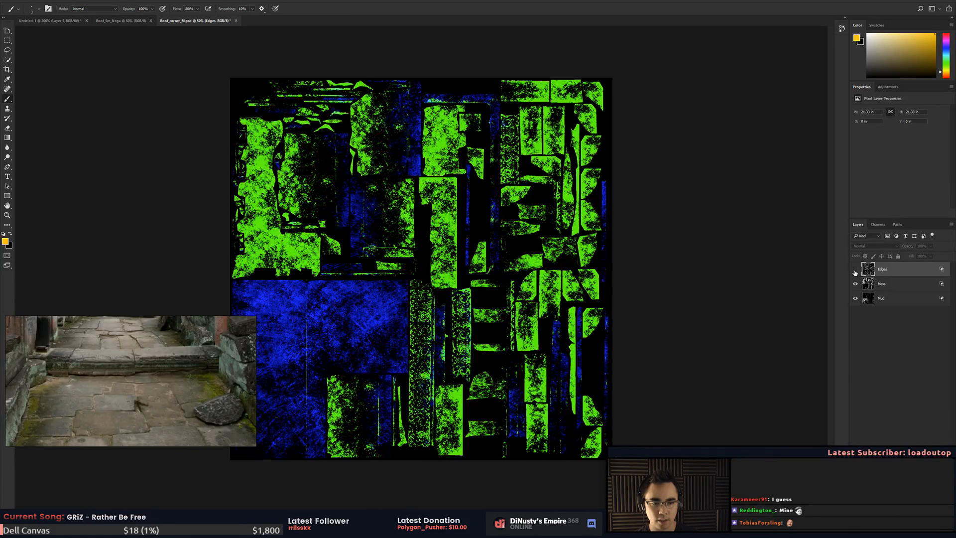
click(855, 270)
ctrl+click(900, 272)
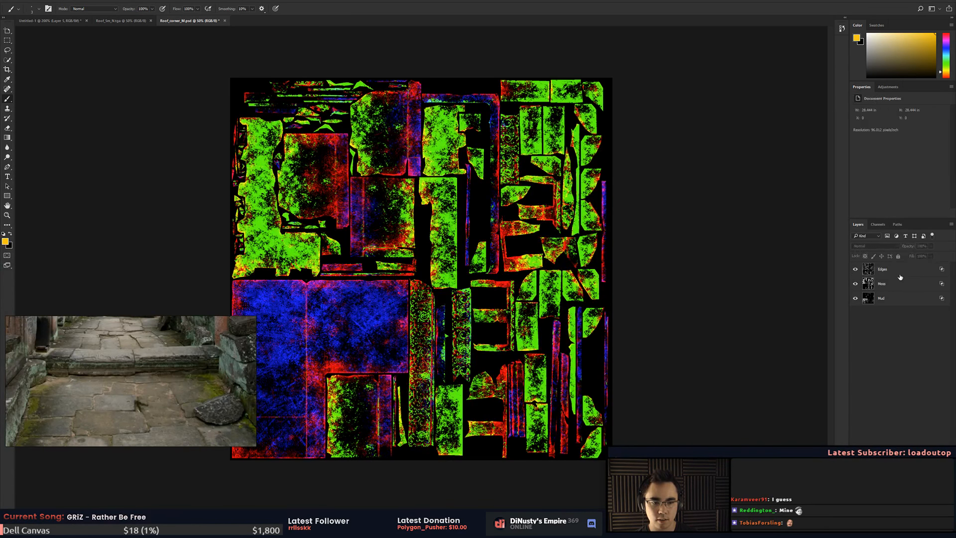
- Isolate the Edges layer to view the red mask on its own, and restore all layers
click(880, 271)
alt+click(856, 271)
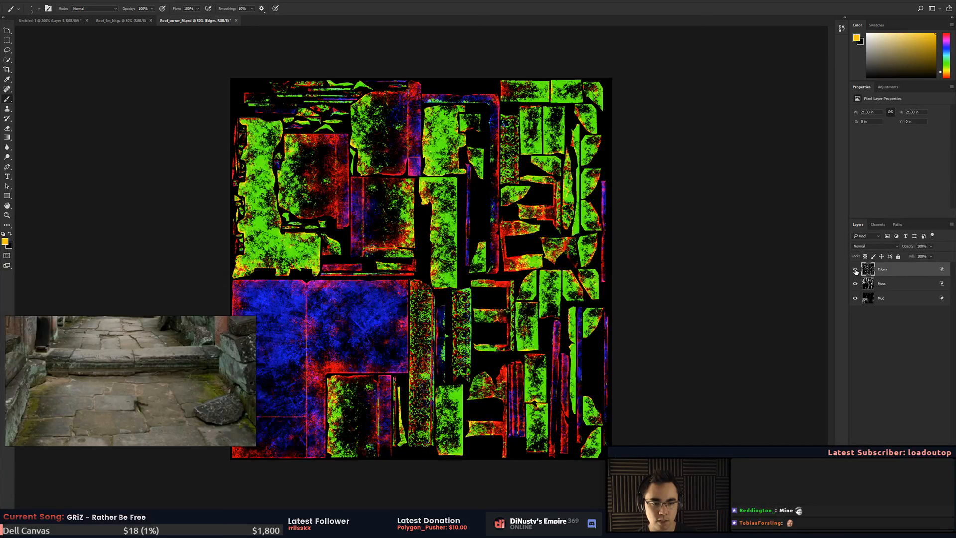
alt+click(856, 270)
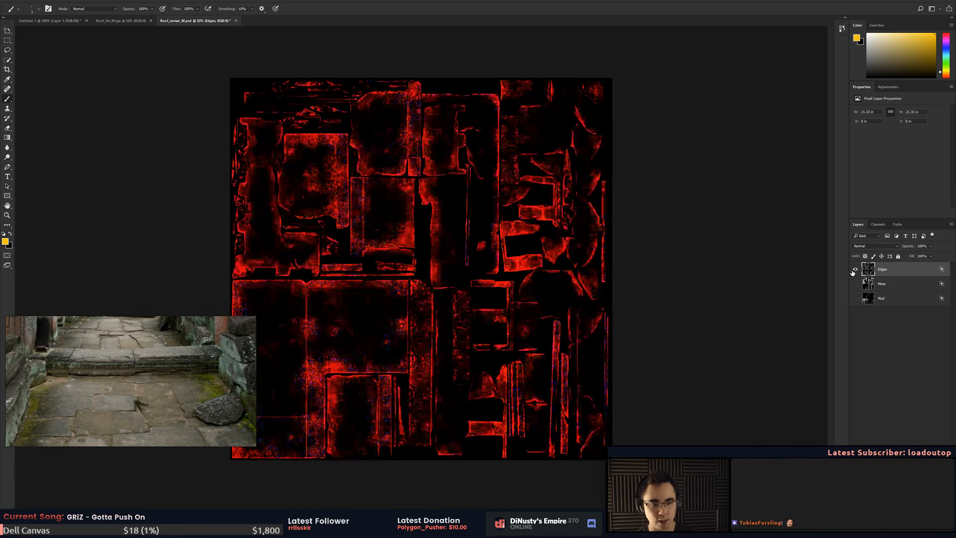
alt+click(856, 269)
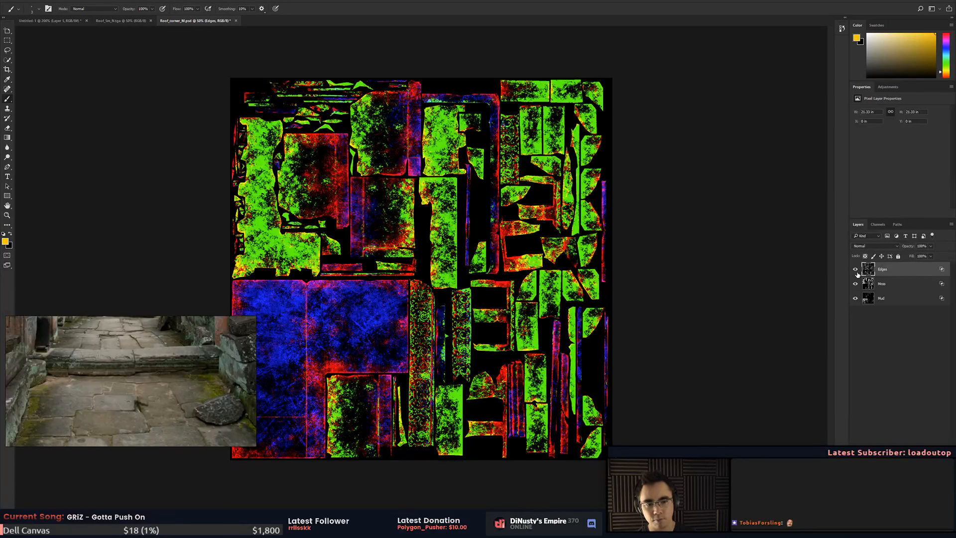
alt+click(855, 269)
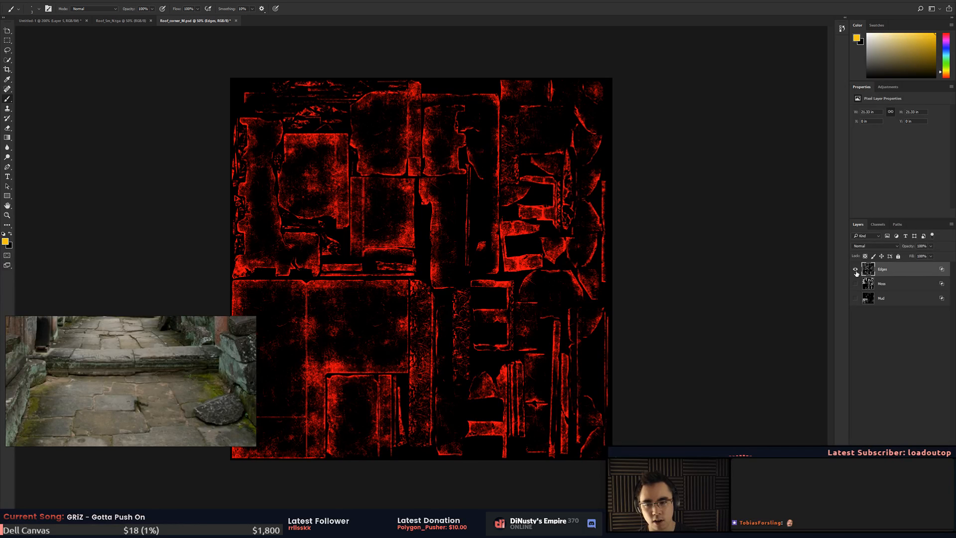
alt+click(855, 269)
- View the Moss and Mud layers one at a time in isolation, and show all layers again
alt+click(855, 283)
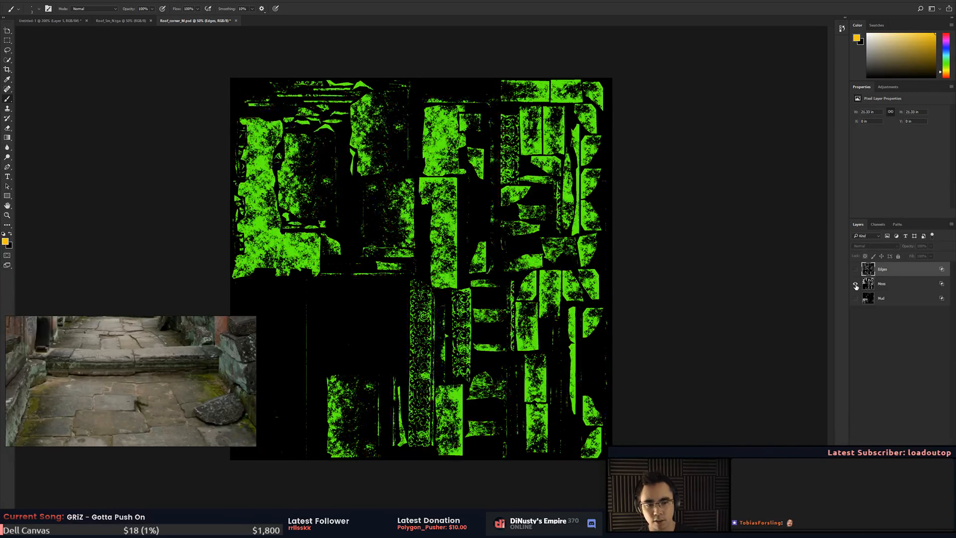
alt+click(856, 284)
alt+click(856, 298)
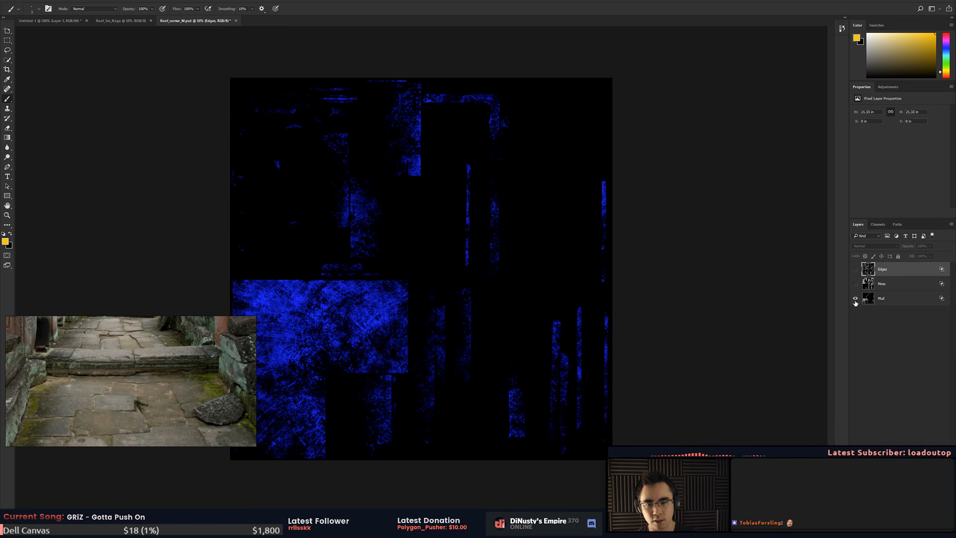
alt+click(855, 298)
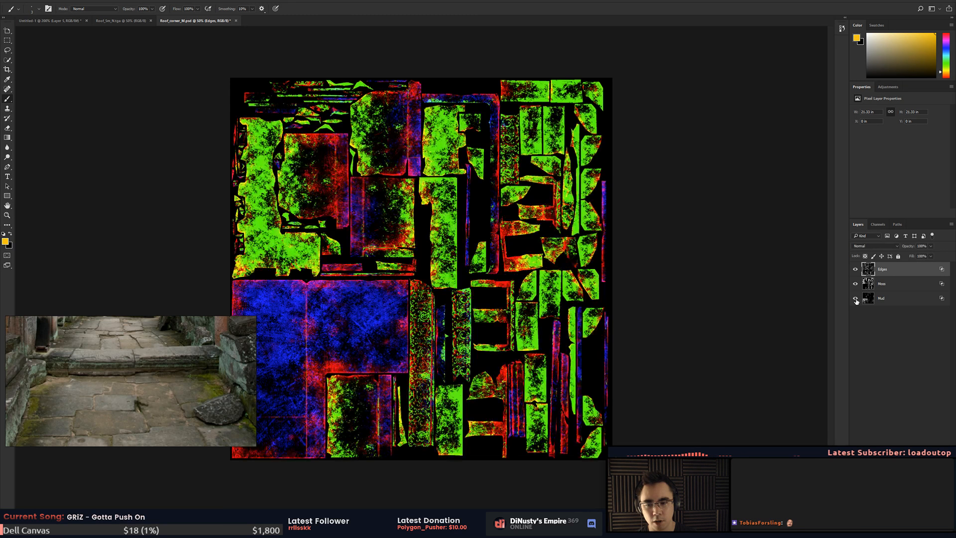
- View the mask's Alpha 1 channel on its own, and return to the RGB composite and the layer list
click(878, 224)
click(854, 293)
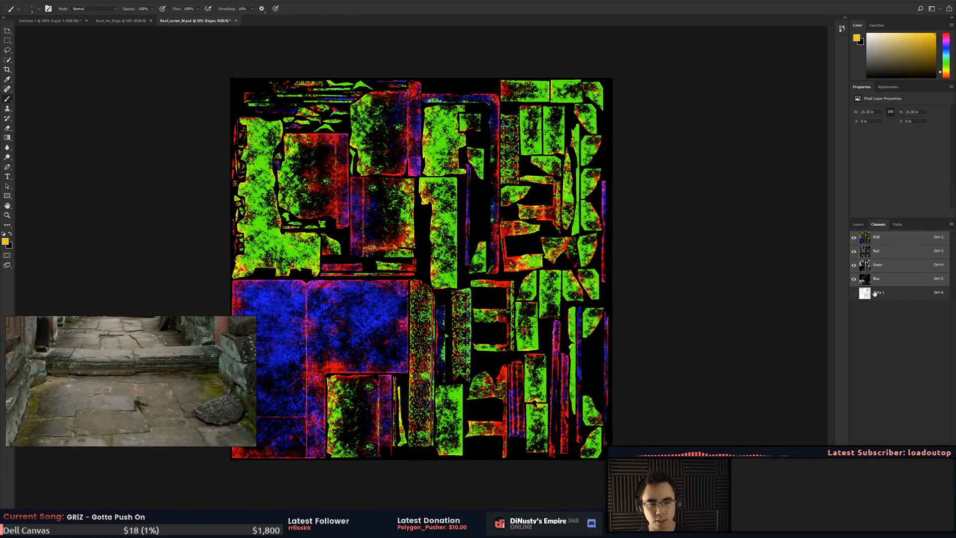
click(865, 292)
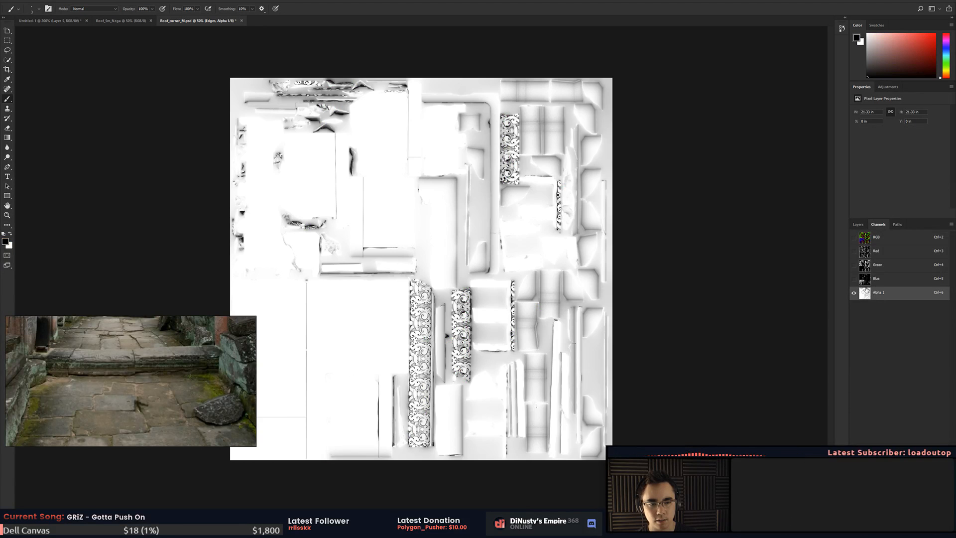
click(865, 238)
click(857, 224)
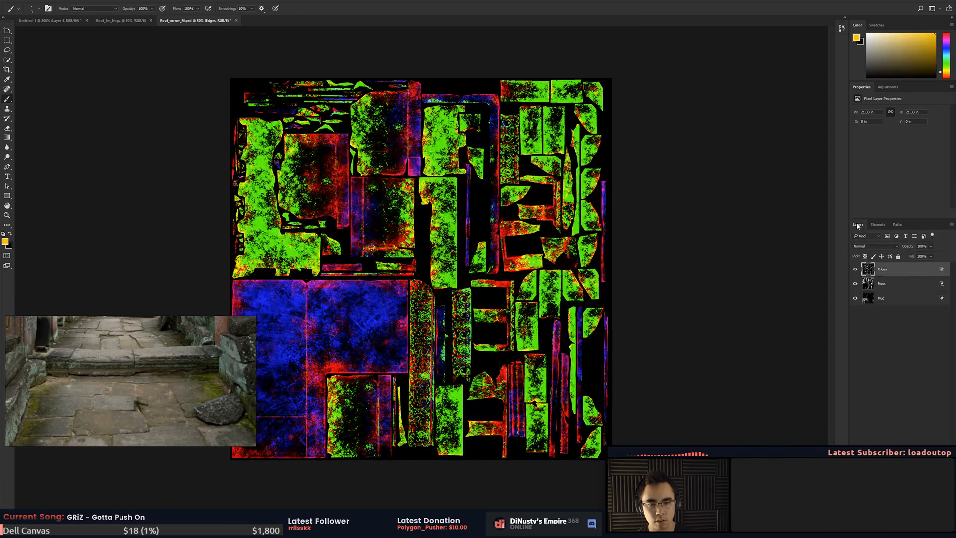
- Switch back to Unity and examine the moss and stone texturing on the retaining wall's corner
key(alt+Tab)
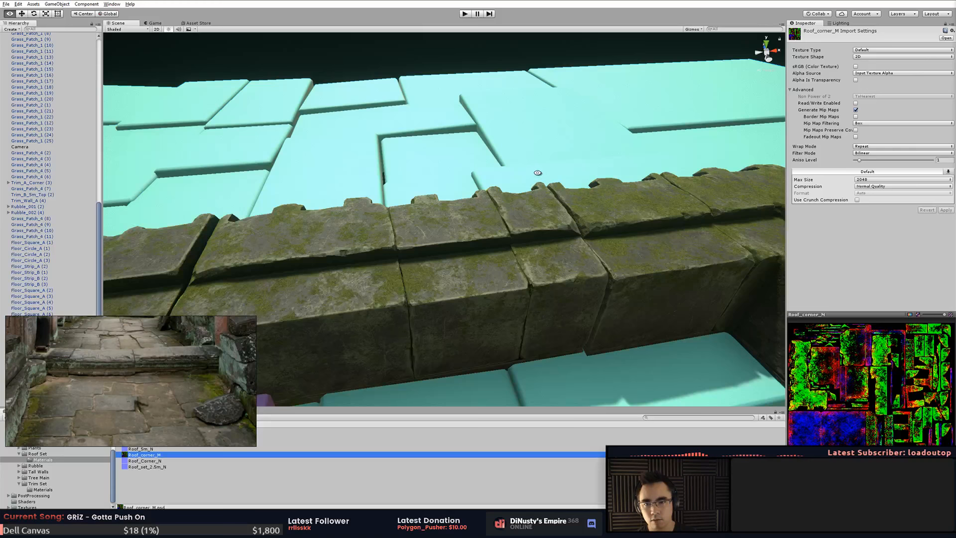
alt+drag(485, 218, 595, 219)
click(535, 172)
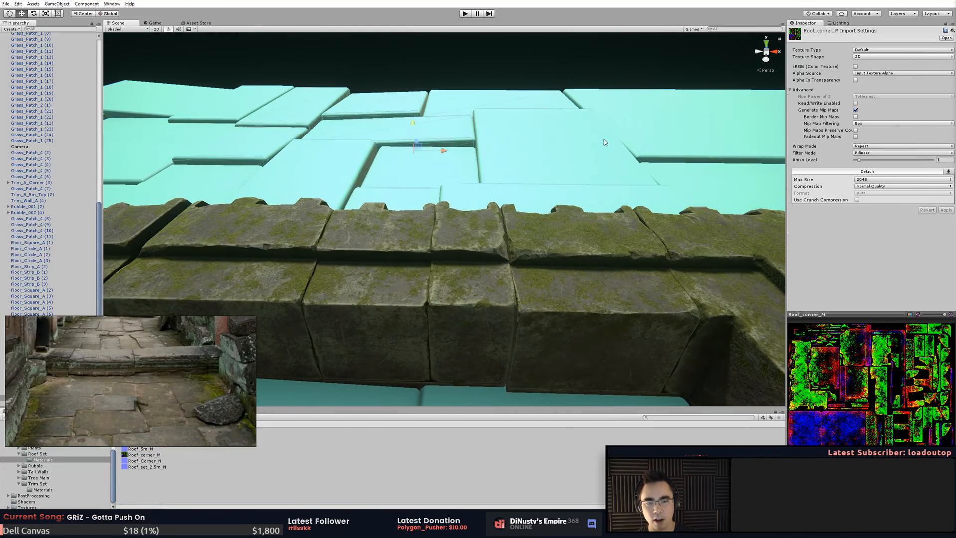
alt+drag(535, 172, 600, 241)
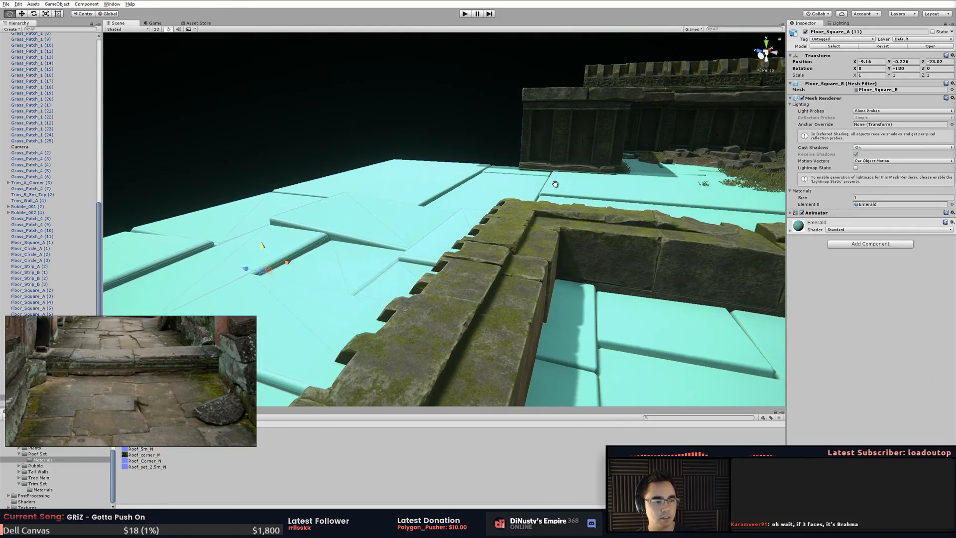
alt+drag(550, 179, 445, 144)
click(446, 144)
alt+drag(503, 211, 548, 224)
scroll(518, 221, down, 4)
alt+drag(429, 194, 506, 219)
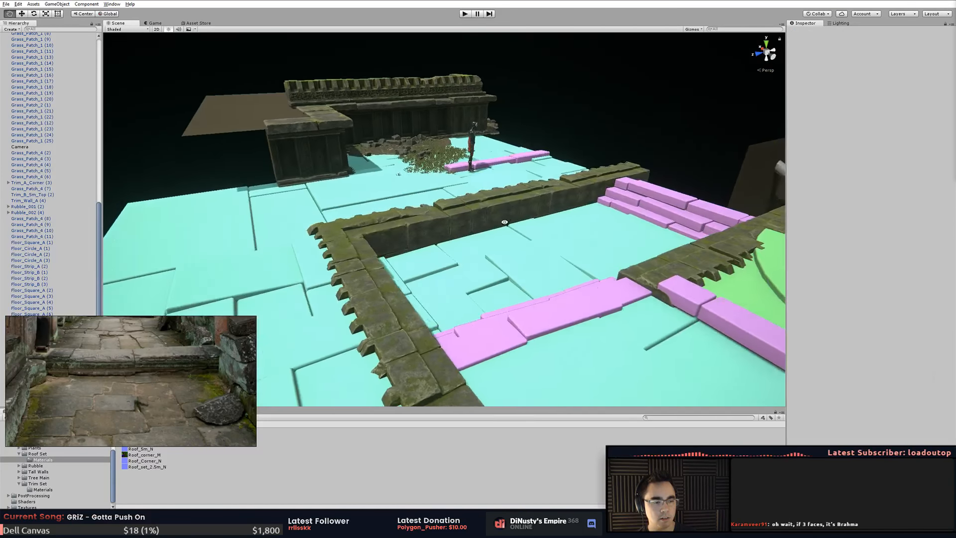
- Examine the retaining wall's toothed outer edge and corner where they meet the surrounding floor tiles
middle_drag(506, 220, 494, 221)
alt+drag(493, 221, 346, 186)
scroll(426, 230, up, 3)
alt+drag(426, 231, 512, 263)
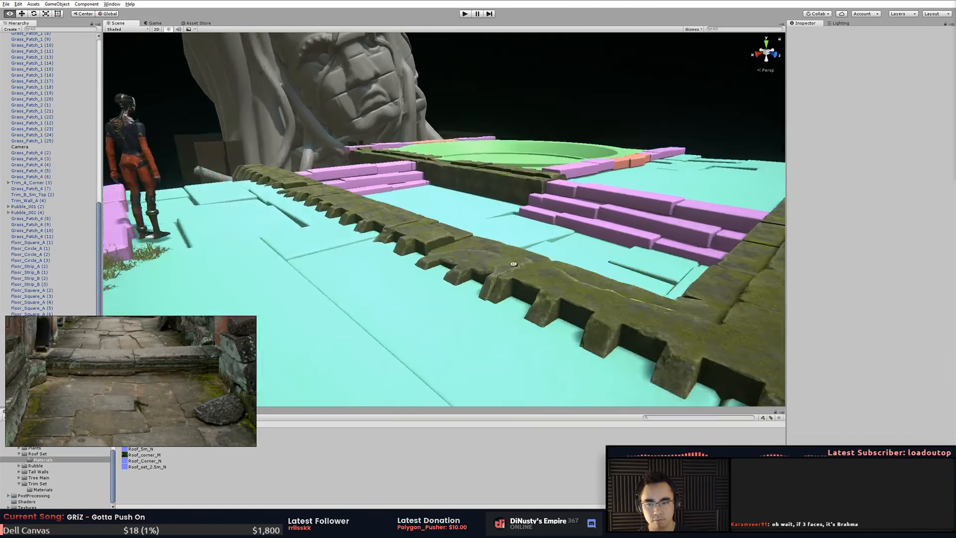
middle_drag(512, 263, 482, 239)
alt+drag(481, 239, 412, 242)
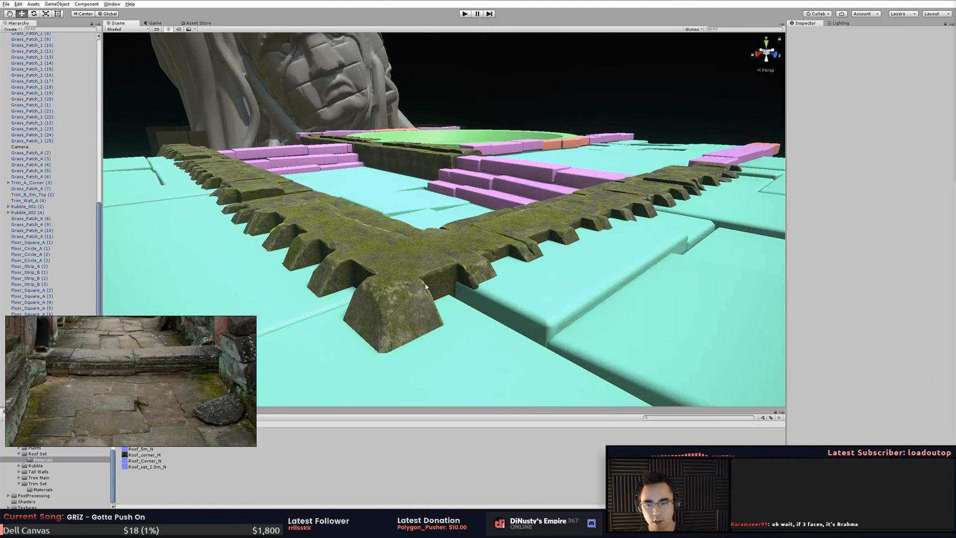
alt+drag(448, 294, 493, 281)
alt+drag(460, 245, 498, 328)
scroll(307, 258, down, 4)
- Duplicate a grass patch from beside the mannequin and place it against the retaining wall's outer corner
click(294, 191)
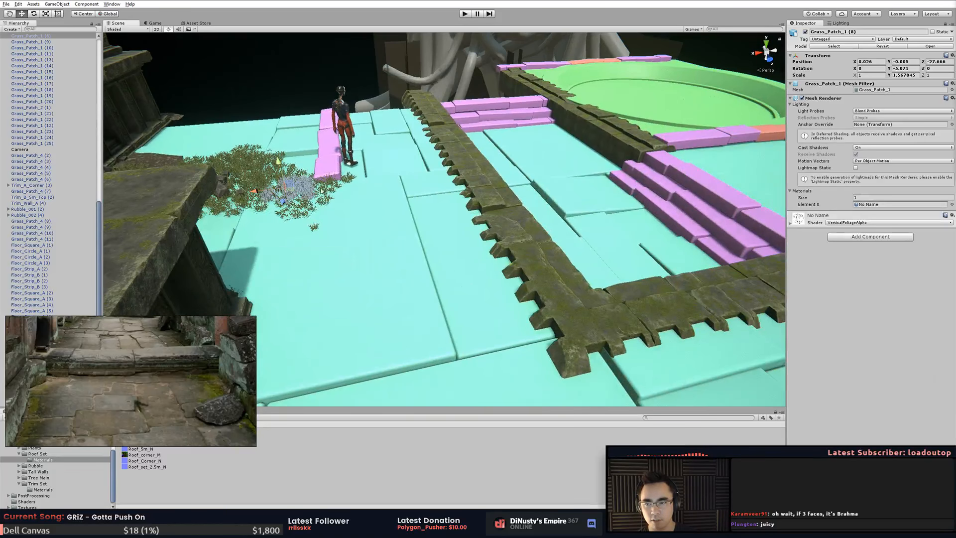
key(ctrl+d)
drag(290, 192, 450, 284)
key(f)
click(442, 205)
click(443, 210)
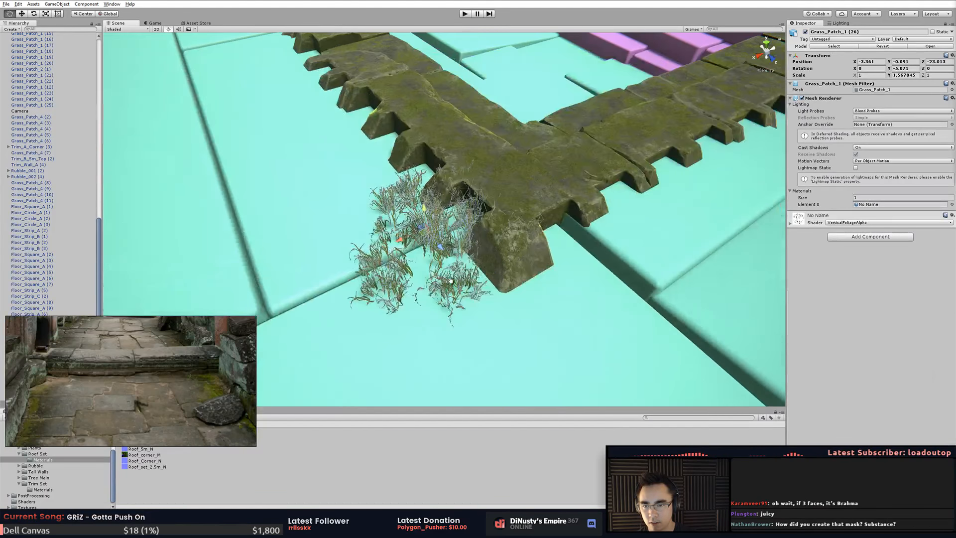
- Check the duplicated grass patch from a low angle beside the wall's corner and delete it
click(539, 259)
alt+drag(539, 258, 646, 208)
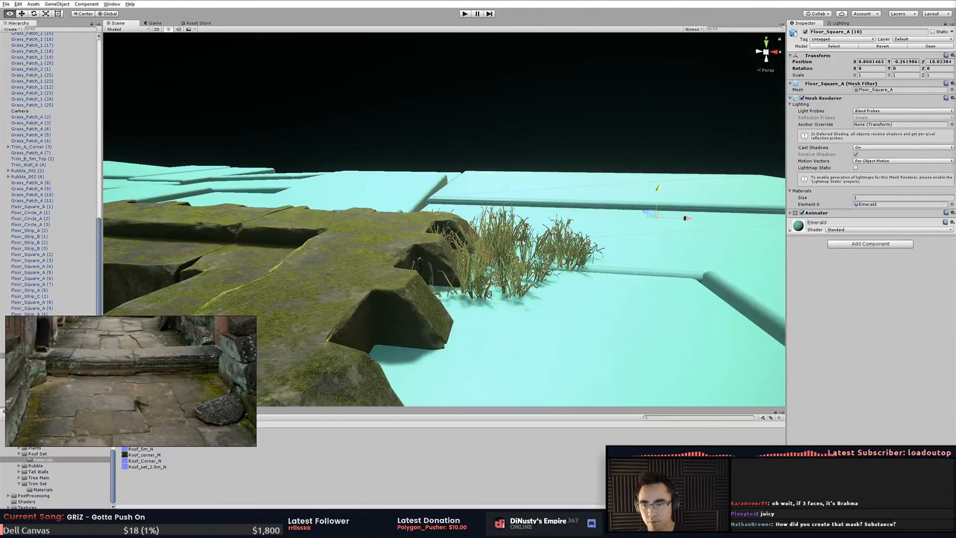
click(495, 246)
key(Delete)
- Examine the inner faces of the retaining wall around the sunken floor's corner
alt+drag(503, 239, 380, 298)
scroll(447, 282, down, 5)
middle_drag(380, 299, 597, 265)
scroll(598, 265, up, 4)
scroll(597, 266, down, 1)
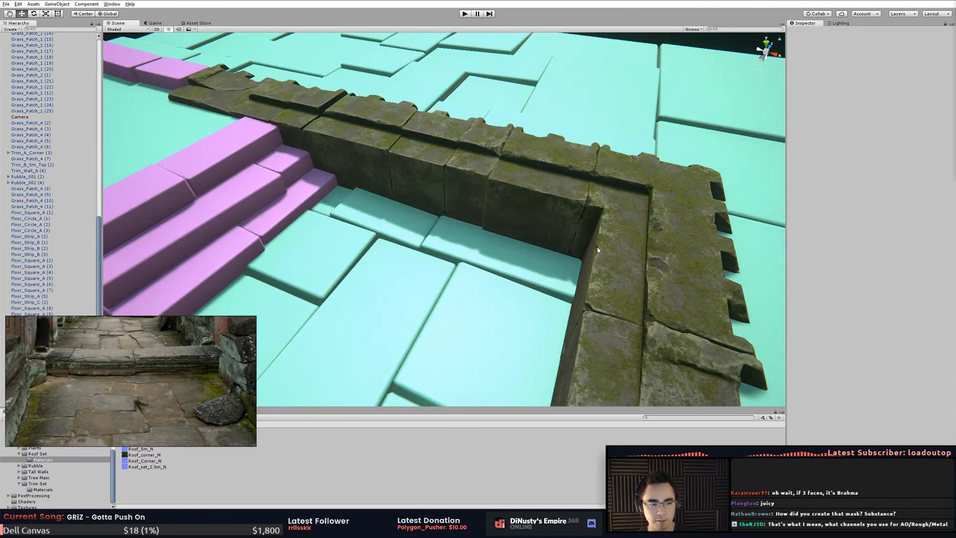
alt+drag(626, 170, 642, 279)
middle_drag(635, 309, 598, 329)
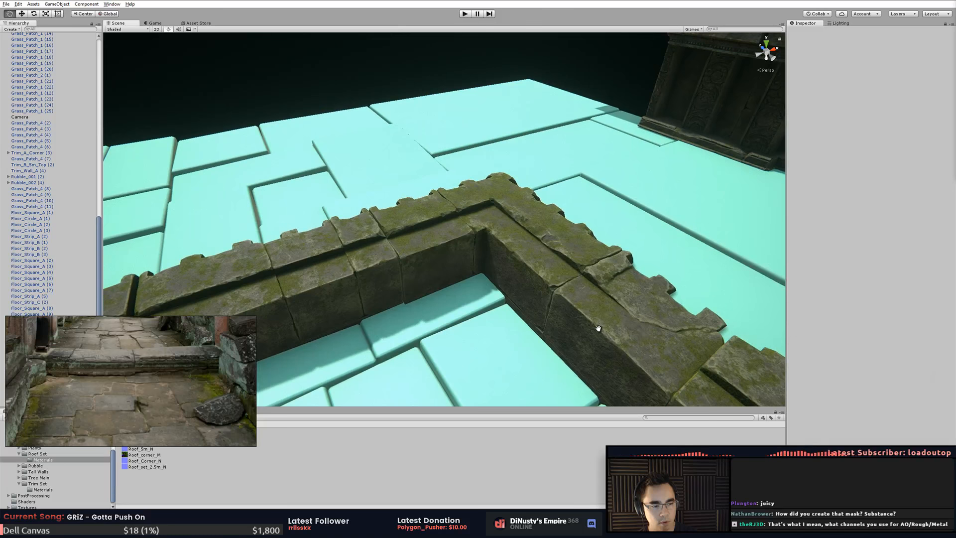
alt+drag(598, 328, 516, 264)
- Inspect the corner piece's Roof_Corner material settings and select the straight roof piece adjoining it
click(515, 255)
click(482, 252)
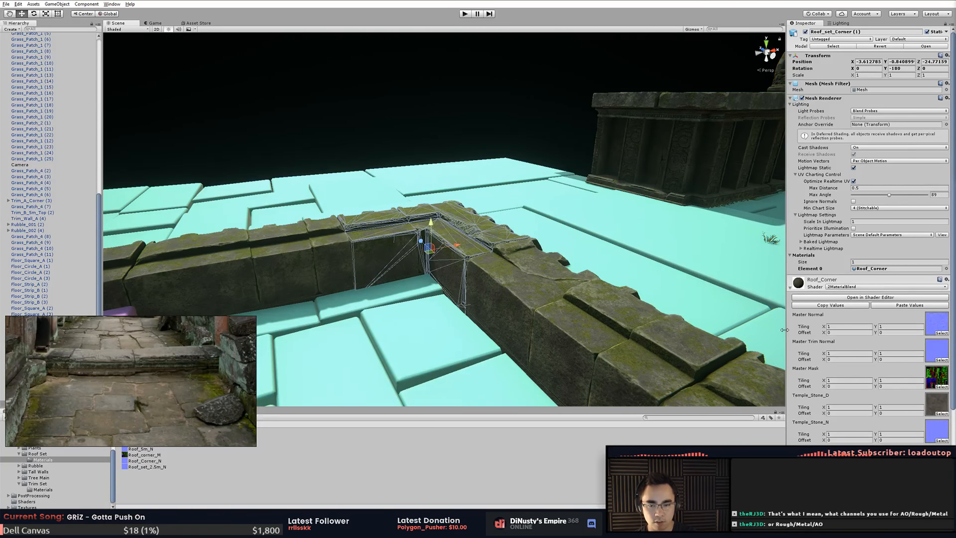
scroll(783, 406, down, 1)
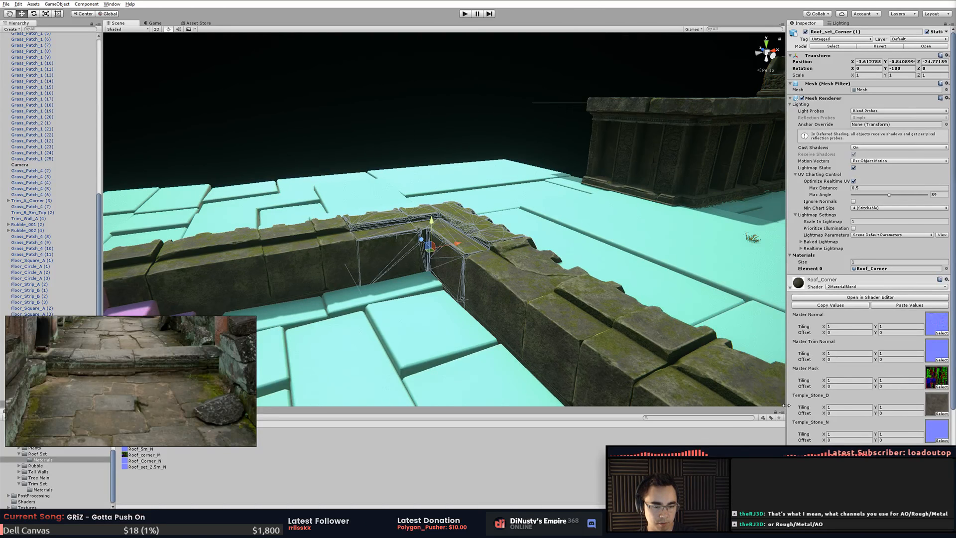
alt+drag(546, 264, 431, 313)
click(523, 297)
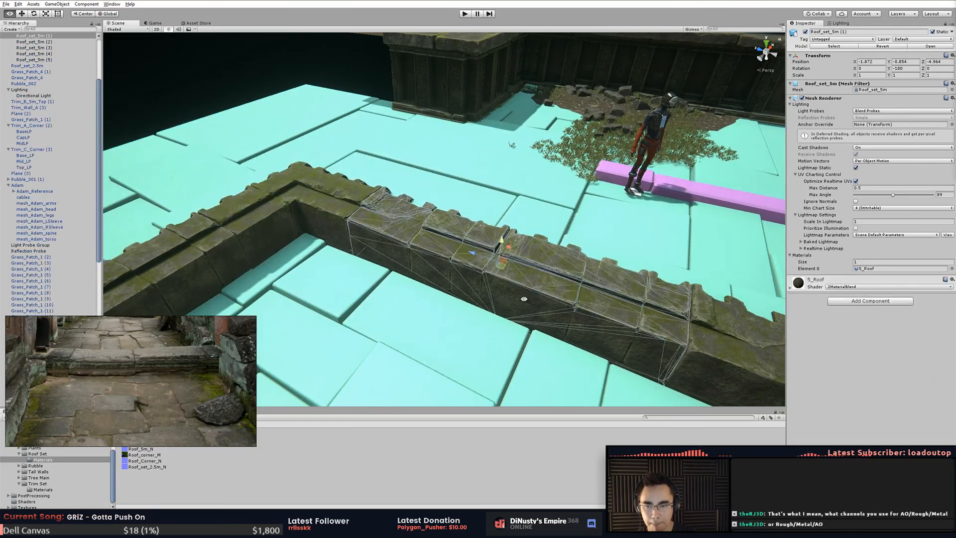
- Examine the straight retaining wall up close, reselect its Roof_set_5m piece and expand the 5_Roof material settings
alt+drag(523, 297, 695, 279)
click(690, 240)
click(703, 102)
alt+middle_drag(703, 130, 676, 164)
alt+drag(568, 180, 676, 194)
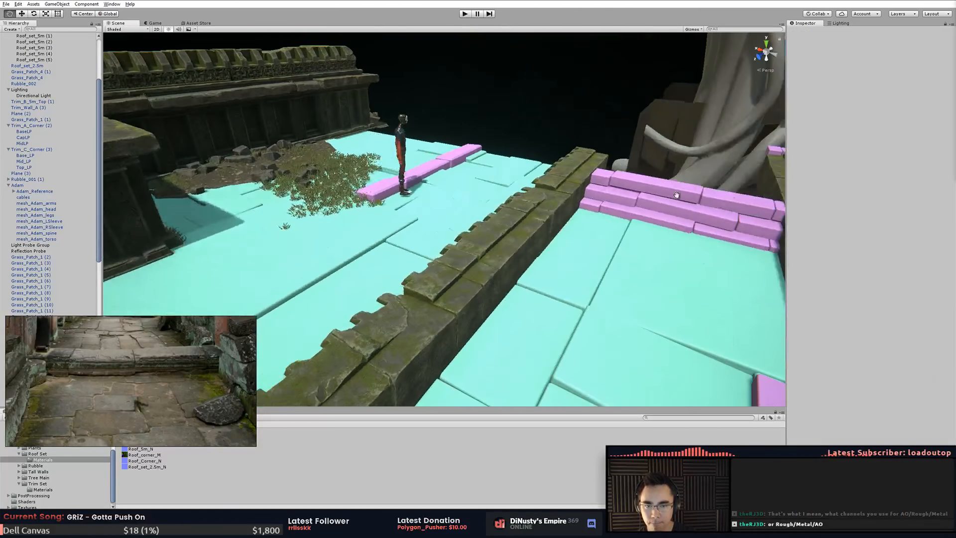
alt+middle_drag(676, 194, 618, 213)
alt+drag(563, 231, 481, 259)
alt+middle_drag(481, 259, 534, 248)
alt+right_drag(529, 253, 687, 299)
alt+middle_drag(687, 299, 562, 244)
click(540, 245)
click(803, 281)
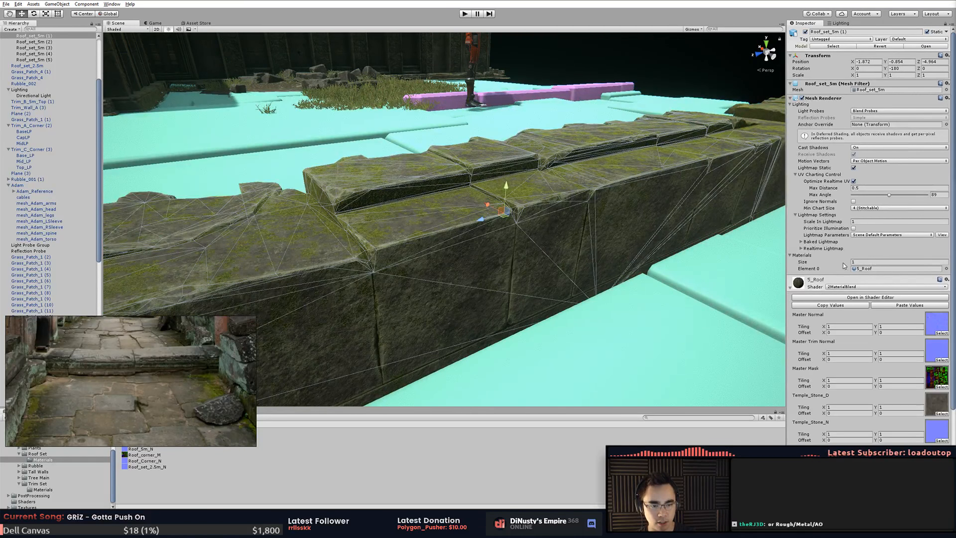
- Review the 5_Roof material's normal, mask, stone and moss texture slots alongside the straight retaining wall
scroll(844, 265, down, 4)
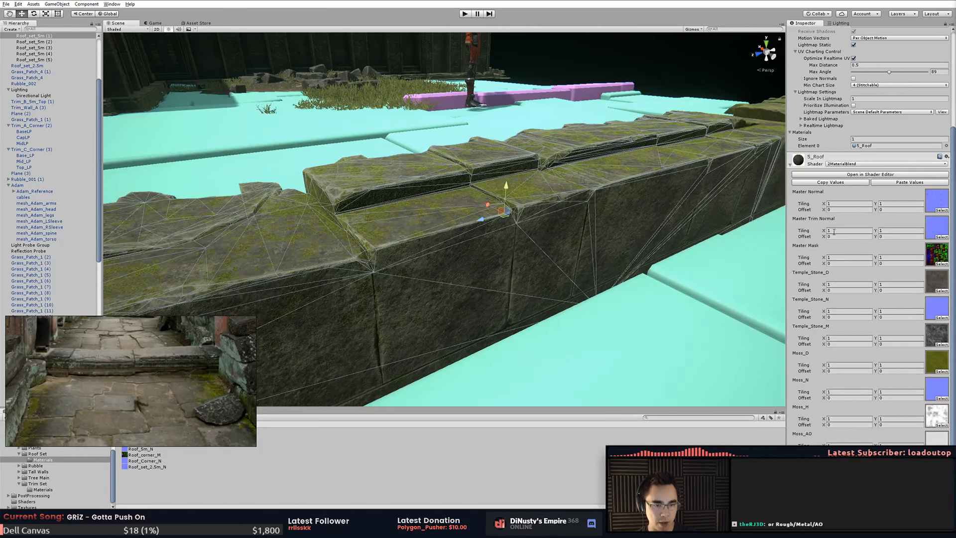
scroll(657, 235, down, 3)
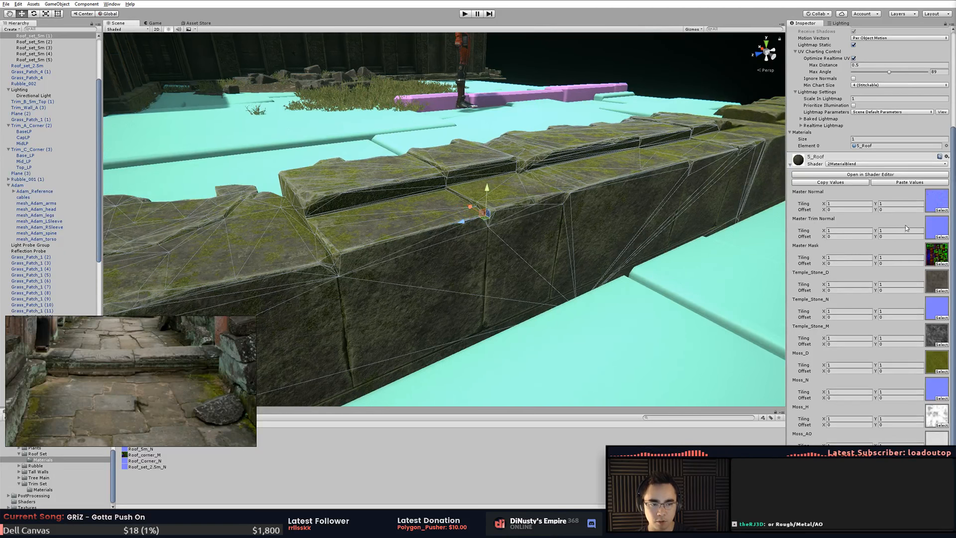
alt+drag(545, 244, 779, 268)
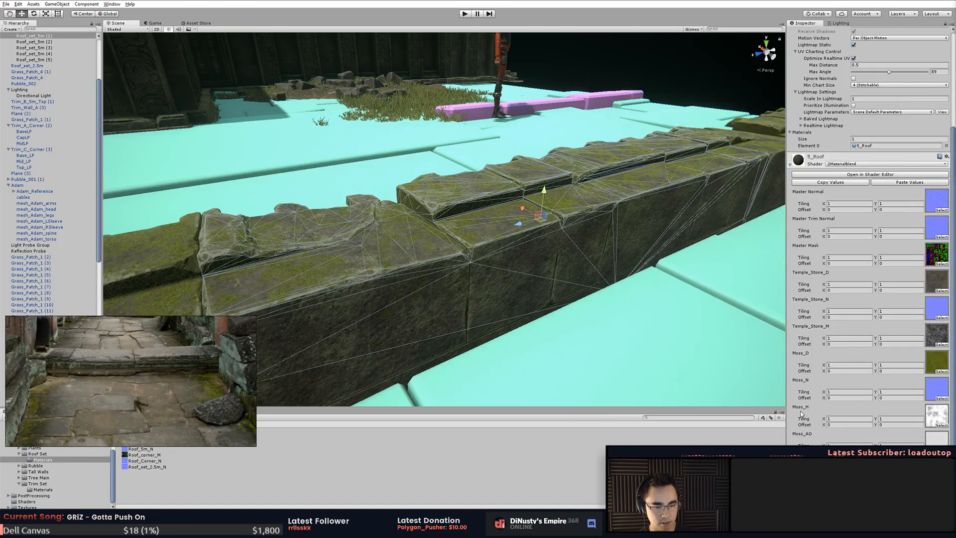
right_drag(583, 277, 566, 305)
- Inspect the temple's trim wall and roof piece, and examine the mossy surface along the roof's top
click(539, 111)
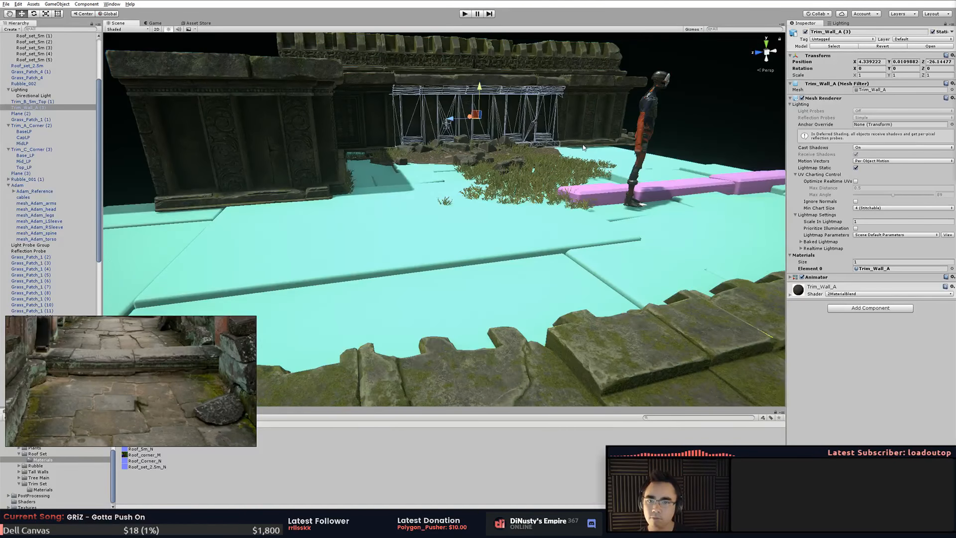
right_drag(584, 148, 533, 223)
click(570, 143)
right_drag(570, 144, 496, 136)
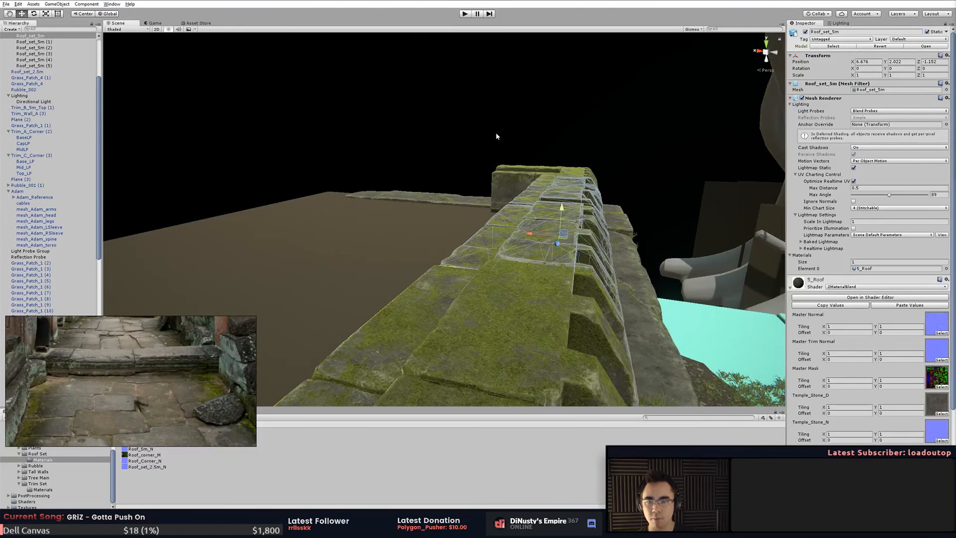
click(496, 136)
right_drag(578, 167, 582, 156)
middle_drag(582, 156, 552, 170)
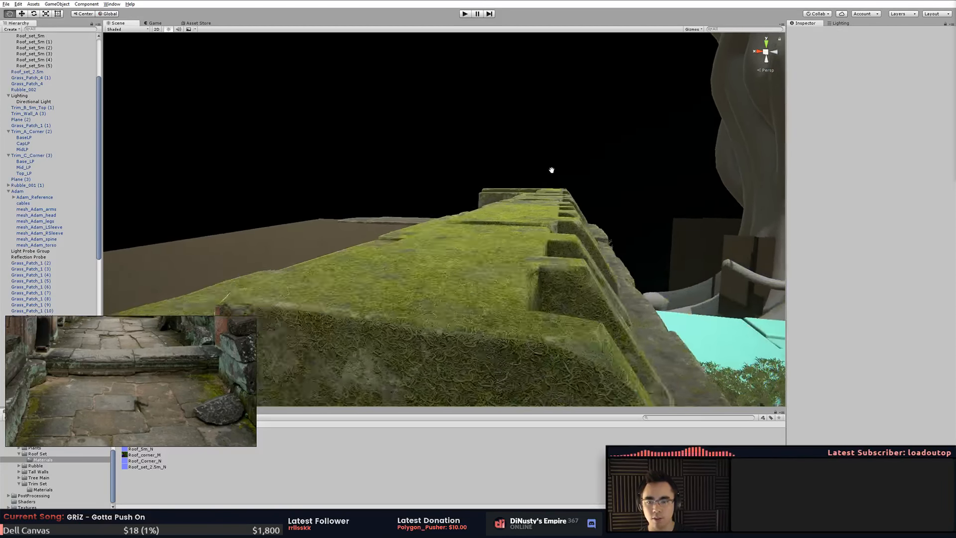
- Examine the notched blocks and carved frieze along the temple roof from both ends
right_drag(552, 171, 503, 157)
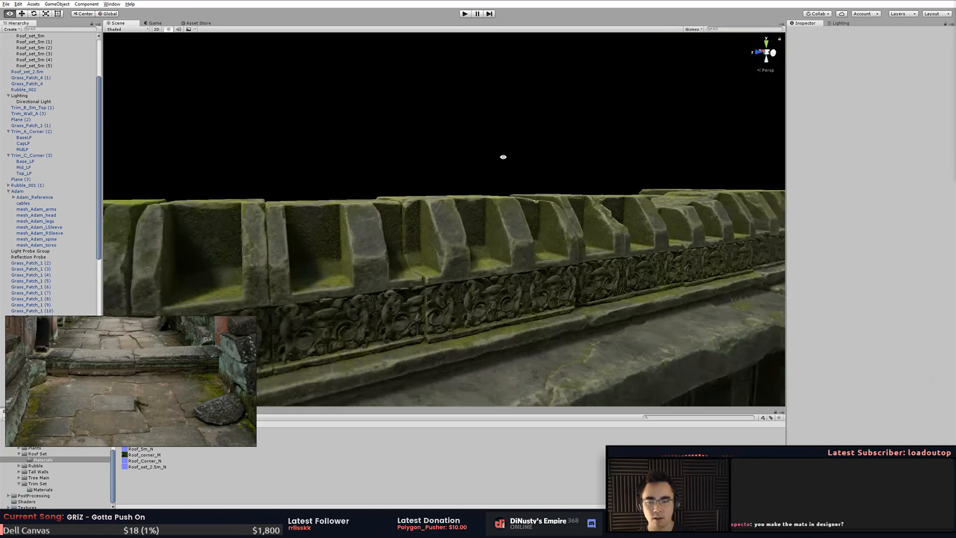
alt+drag(503, 156, 458, 269)
alt+right_drag(458, 269, 598, 294)
alt+drag(597, 293, 538, 287)
middle_drag(538, 209, 540, 236)
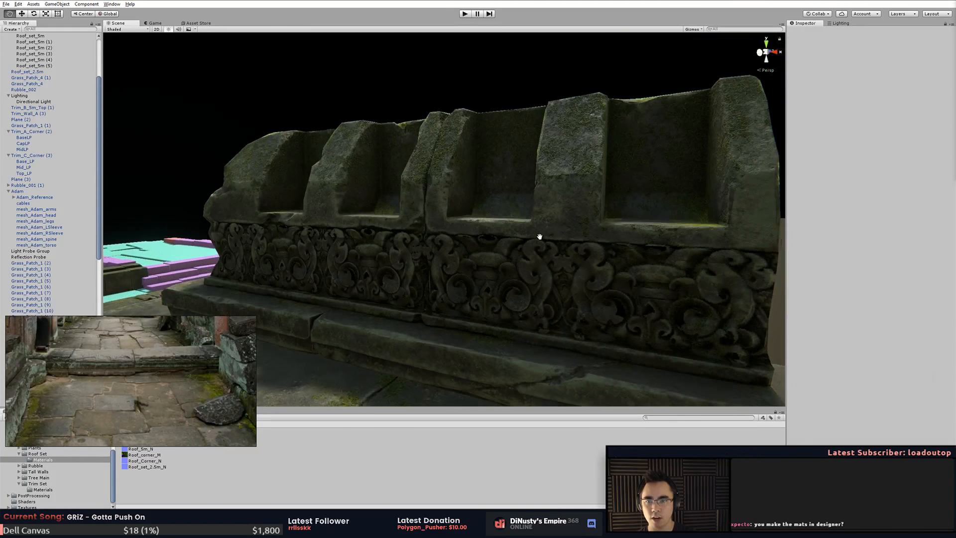
alt+drag(540, 237, 569, 266)
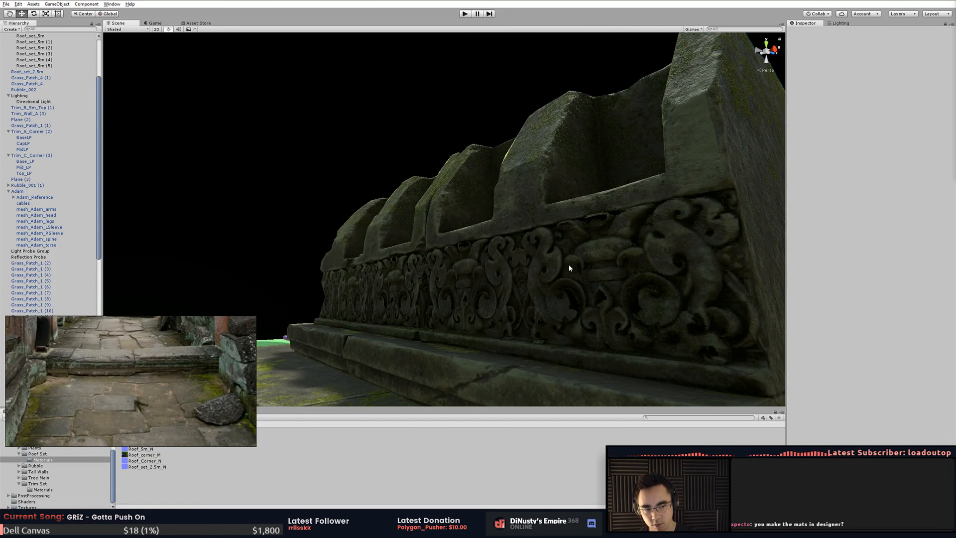
- Survey the courtyard from above, from the temple wall across the retaining walls to the sunken floor's stairs
alt+drag(513, 242, 581, 321)
scroll(608, 279, down, 5)
middle_drag(581, 321, 677, 244)
alt+drag(677, 244, 717, 235)
alt+drag(476, 274, 506, 227)
middle_drag(505, 226, 562, 248)
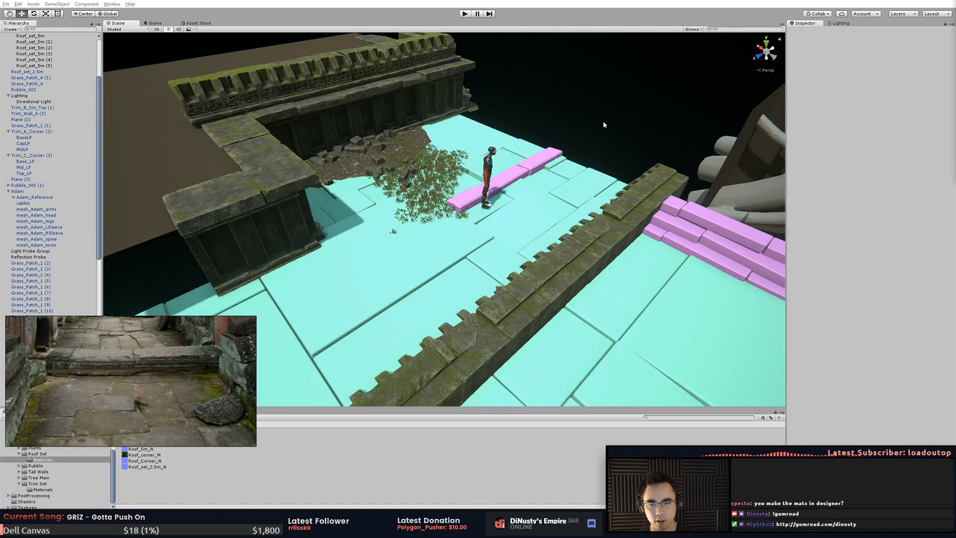
click(550, 159)
alt+drag(550, 185, 568, 167)
key(f)
click(567, 167)
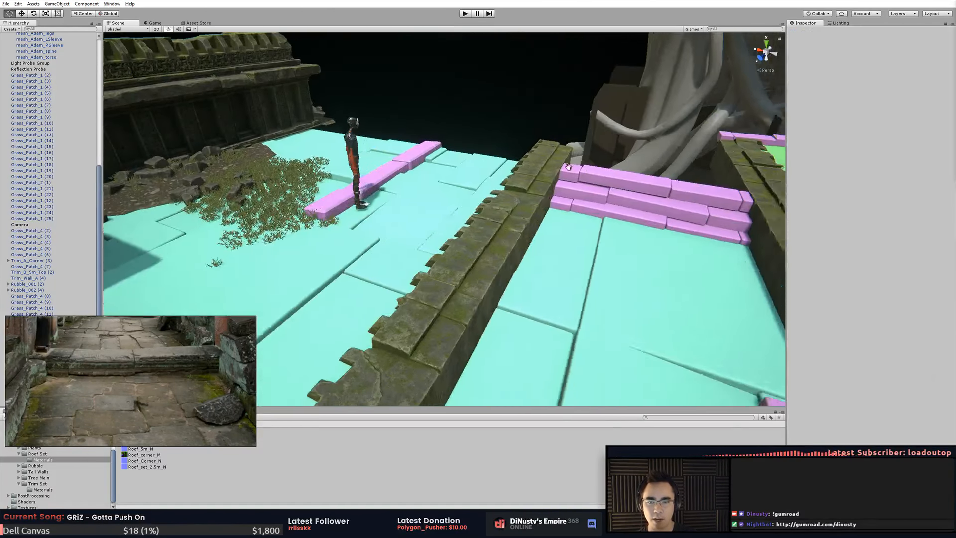
- Examine the retaining wall and stairs between the sunken floor and the circular floor from both sides
middle_drag(568, 167, 366, 129)
alt+drag(366, 145, 514, 219)
click(474, 201)
click(427, 174)
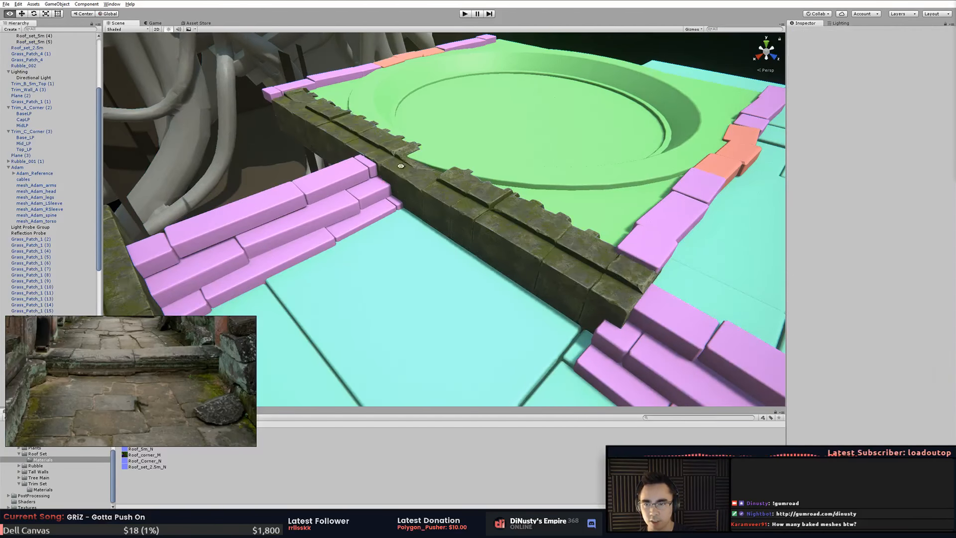
alt+drag(426, 175, 379, 259)
click(431, 226)
middle_drag(432, 226, 443, 145)
alt+right_drag(444, 145, 294, 159)
alt+drag(294, 159, 747, 69)
- Inspect the sunken floor's Floor_Square_A piece and the Floor_Strip_A pieces forming its stairs
click(572, 139)
click(455, 145)
alt+drag(455, 145, 448, 179)
middle_drag(448, 180, 438, 191)
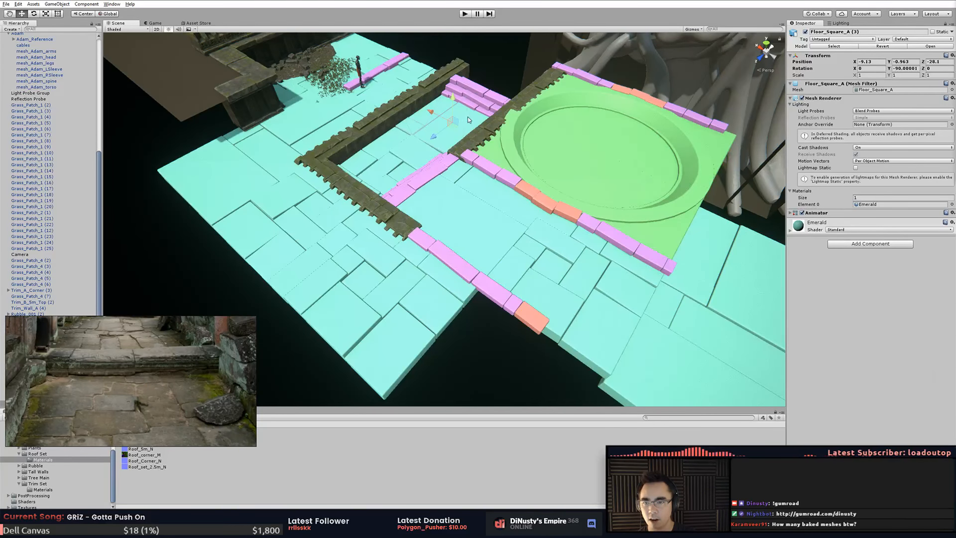
alt+drag(467, 117, 470, 130)
click(477, 88)
shift+click(476, 98)
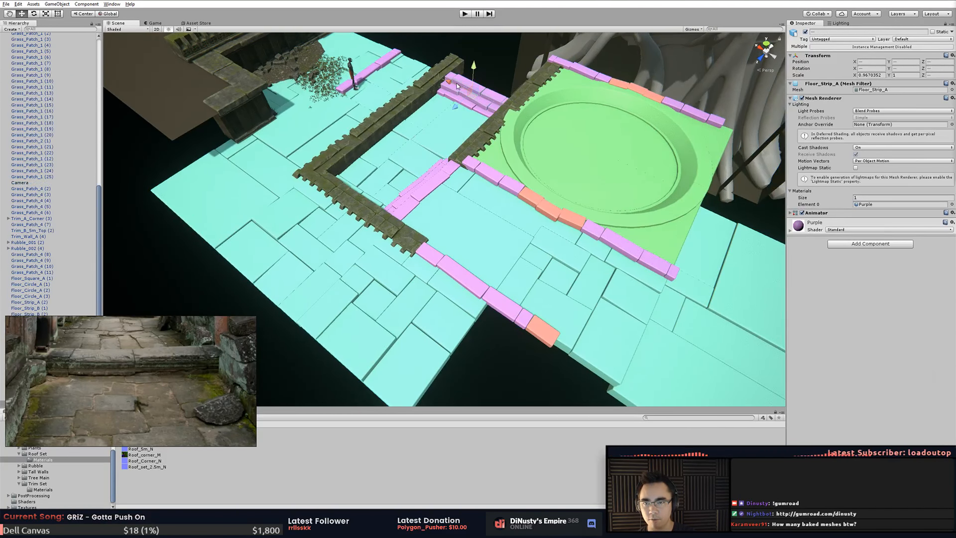
click(457, 86)
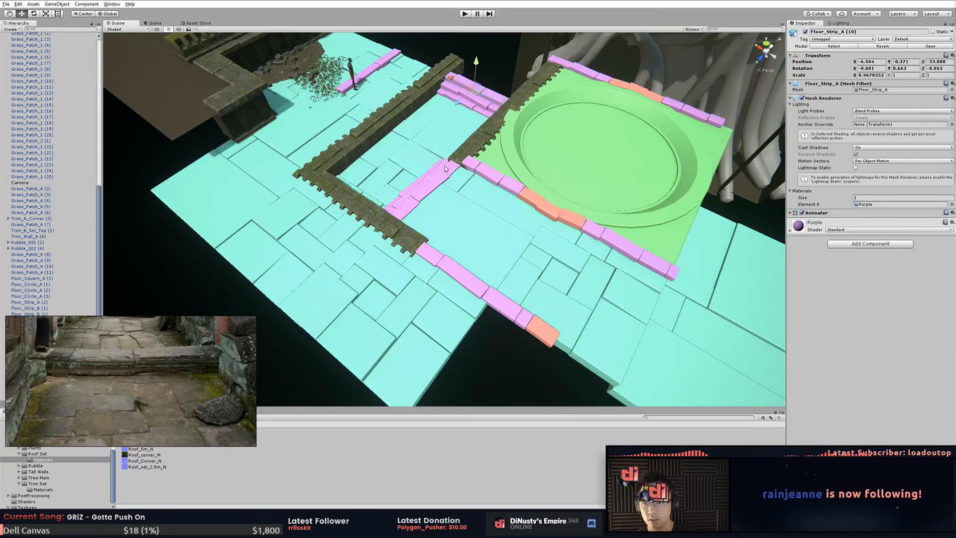
- Show the contents of the temple's Roof Set mesh folder and clear the selection
click(299, 448)
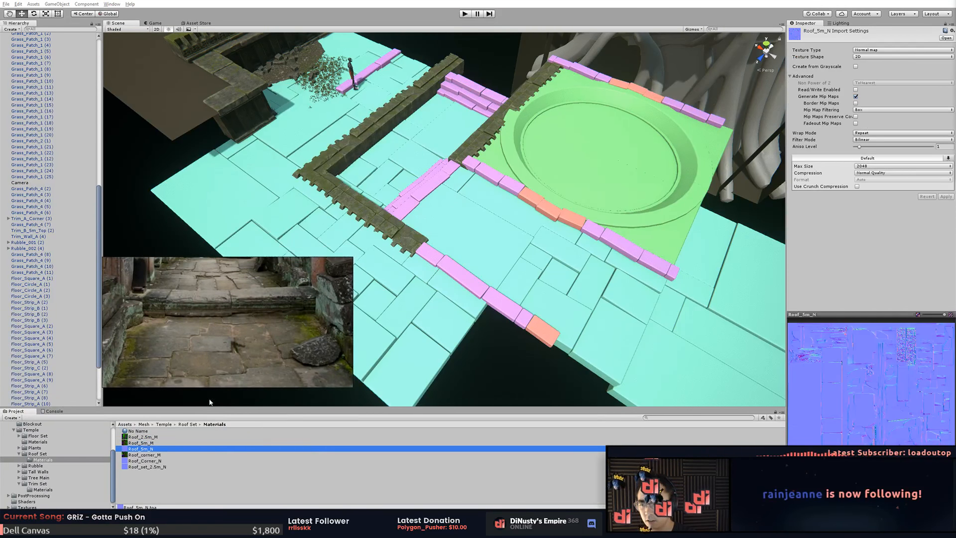
click(46, 454)
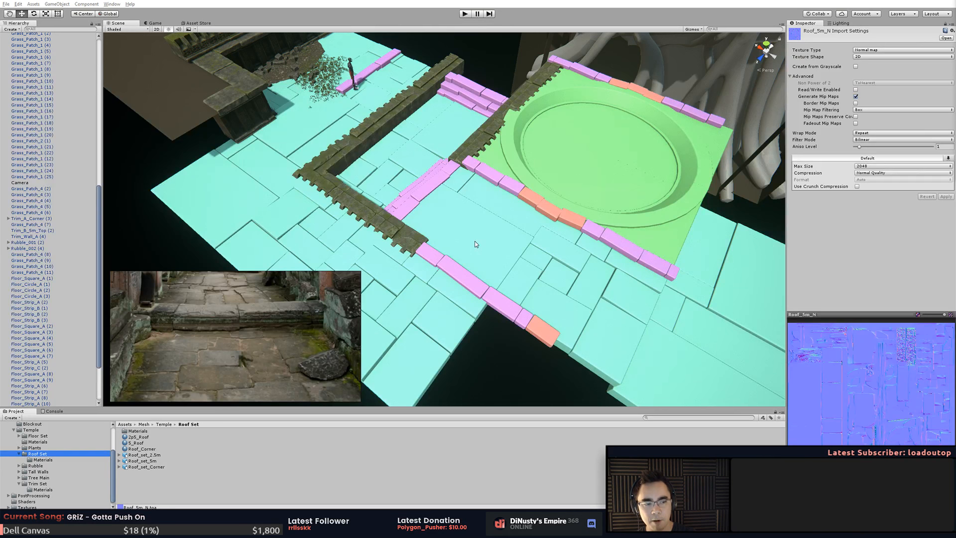
right_drag(456, 243, 412, 222)
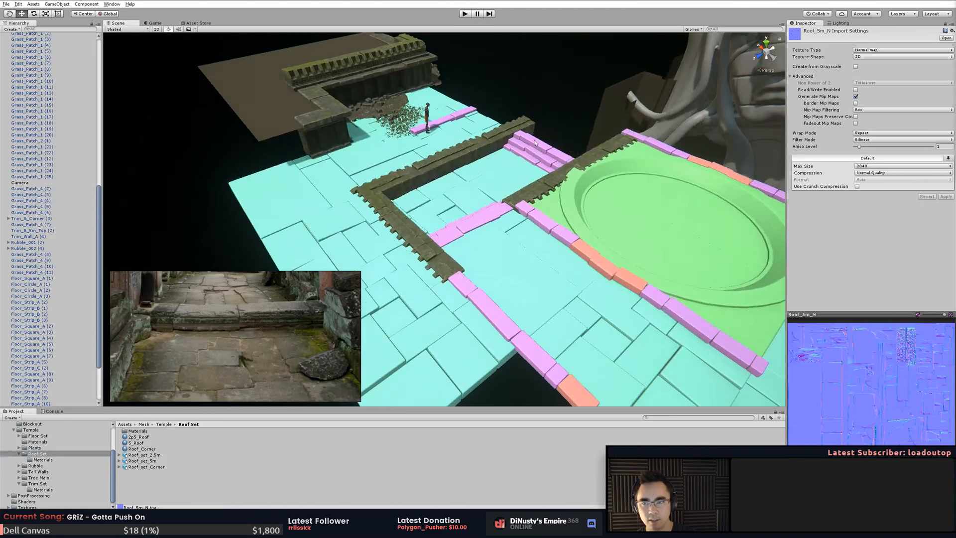
click(227, 239)
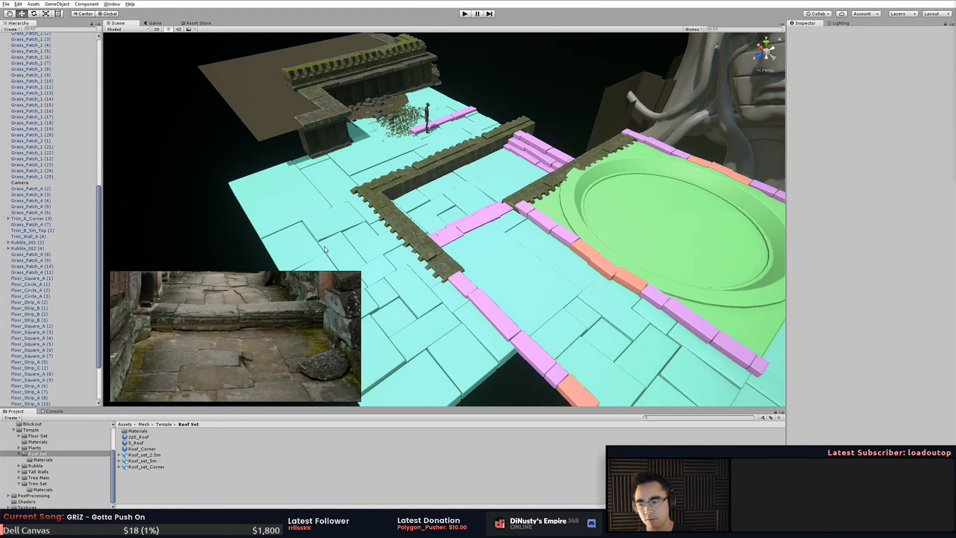
- Inspect the separate meshes of the temple wall one by one: corner trim, wall panel, roof pieces and top trim
click(336, 105)
middle_drag(336, 105, 336, 145)
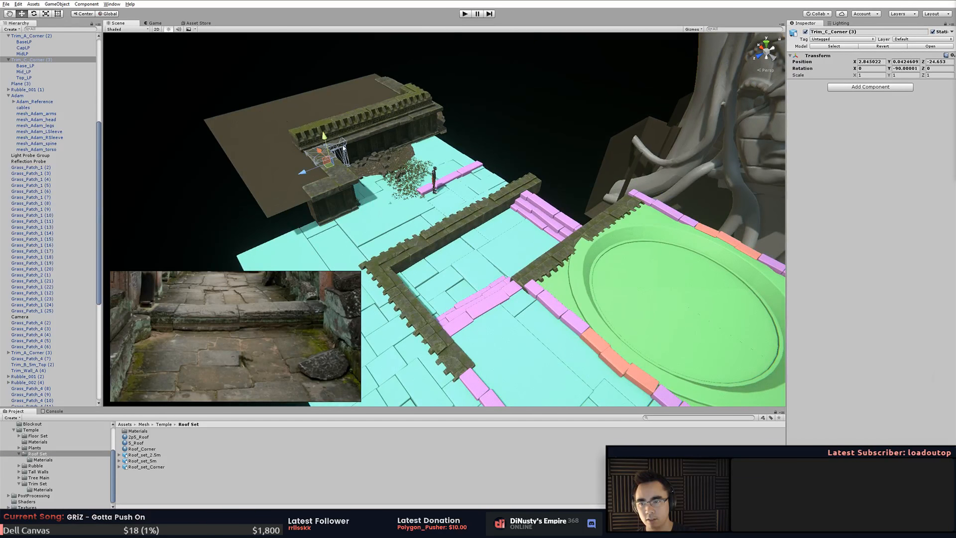
click(378, 141)
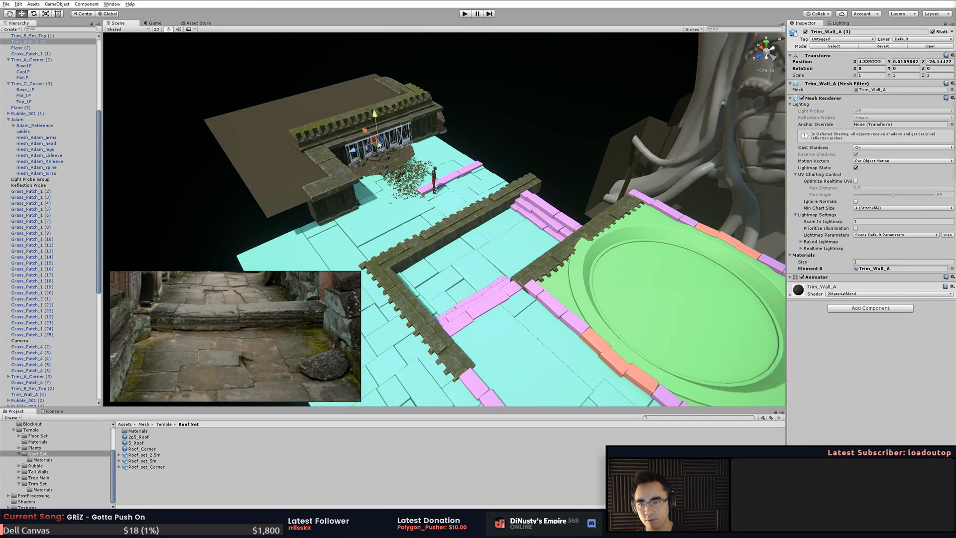
click(365, 118)
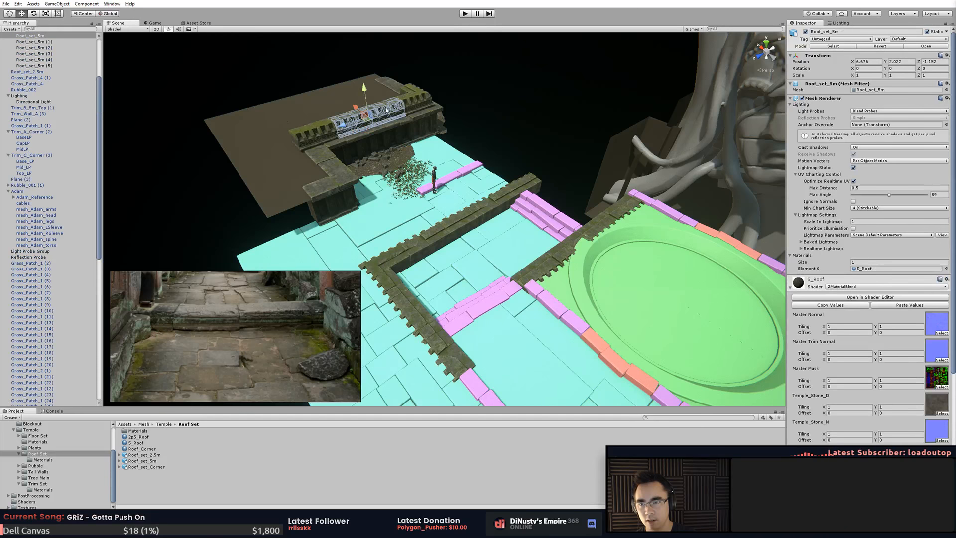
click(415, 97)
click(317, 143)
click(367, 127)
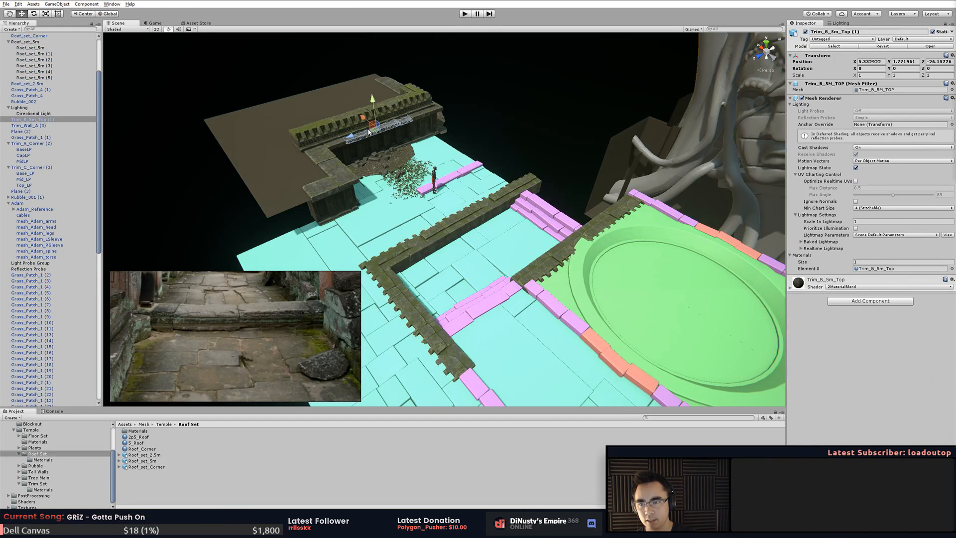
click(316, 140)
middle_drag(529, 240, 487, 196)
click(499, 132)
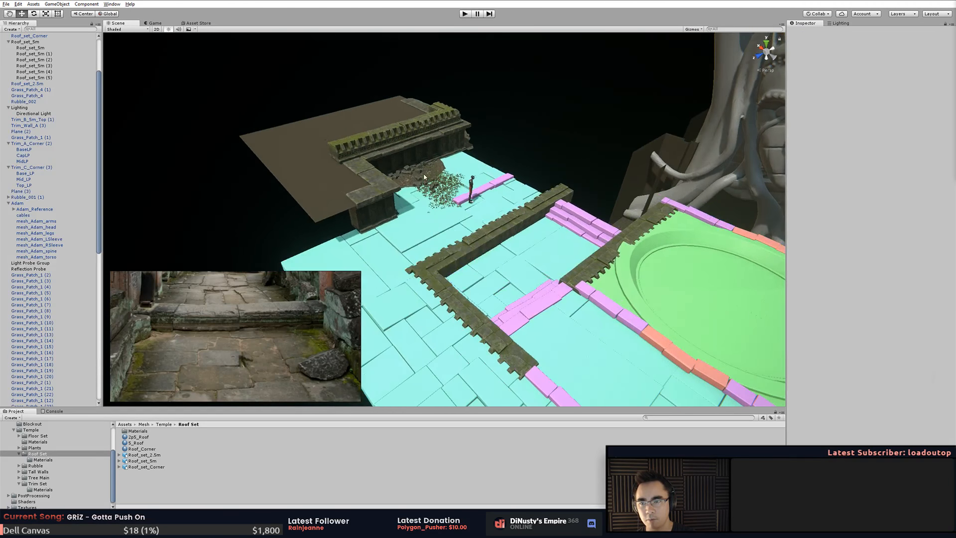
- Focus on the grass patch by the temple wall and inspect the surrounding Rubble_001 group
click(369, 163)
key(f)
alt+drag(452, 218, 399, 224)
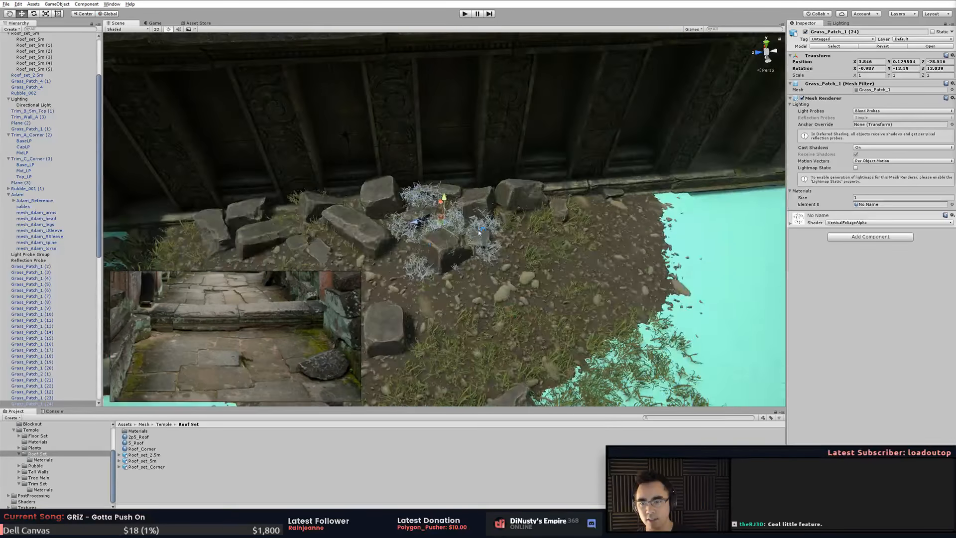
click(398, 254)
middle_drag(399, 259, 371, 219)
alt+right_drag(371, 219, 169, 220)
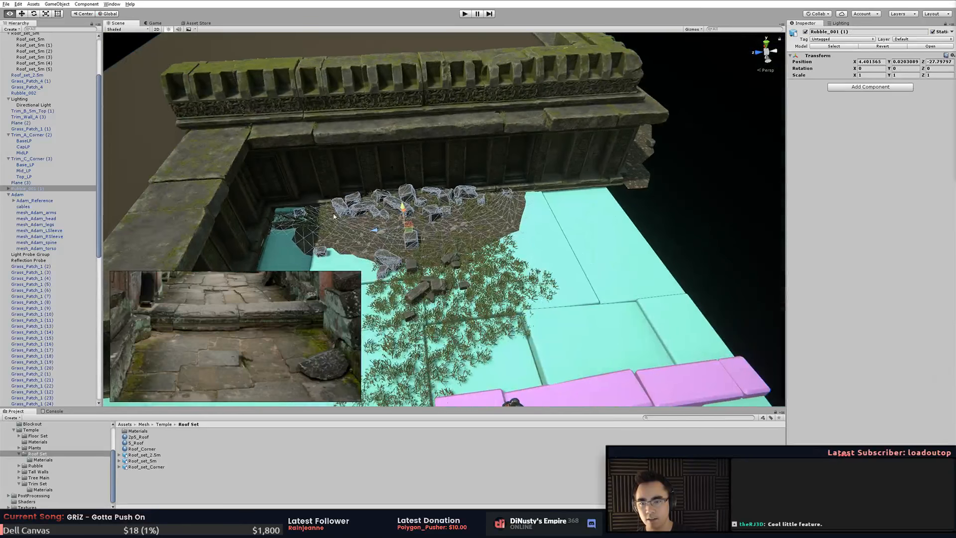
alt+drag(515, 215, 393, 209)
- Examine the temple building from the courtyard side and around its outer roof corner
click(625, 299)
alt+drag(625, 300, 446, 323)
middle_drag(445, 324, 533, 327)
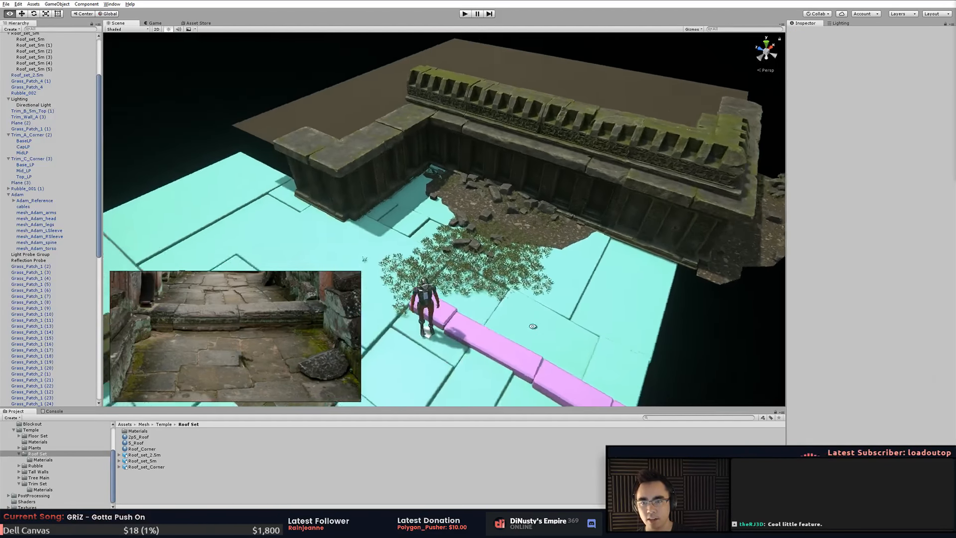
alt+drag(533, 327, 576, 285)
alt+right_drag(576, 286, 610, 291)
alt+drag(609, 291, 537, 286)
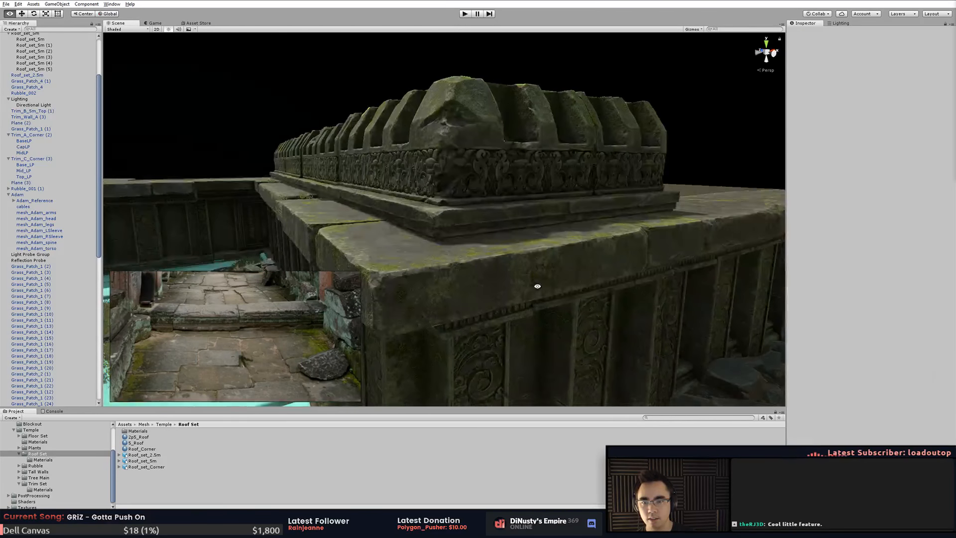
alt+right_drag(538, 286, 369, 319)
mouse_move(349, 328)
alt+mouse_down()
mouse_move(374, 307)
mouse_move(410, 320)
mouse_move(332, 333)
mouse_move(348, 328)
alt+mouse_up()
- Browse the reference images and frame the photo of the mossy stone temple steps
scroll(260, 327, down, 5)
middle_drag(277, 337, 298, 366)
scroll(298, 366, down, 3)
scroll(318, 316, up, 8)
middle_drag(343, 344, 267, 315)
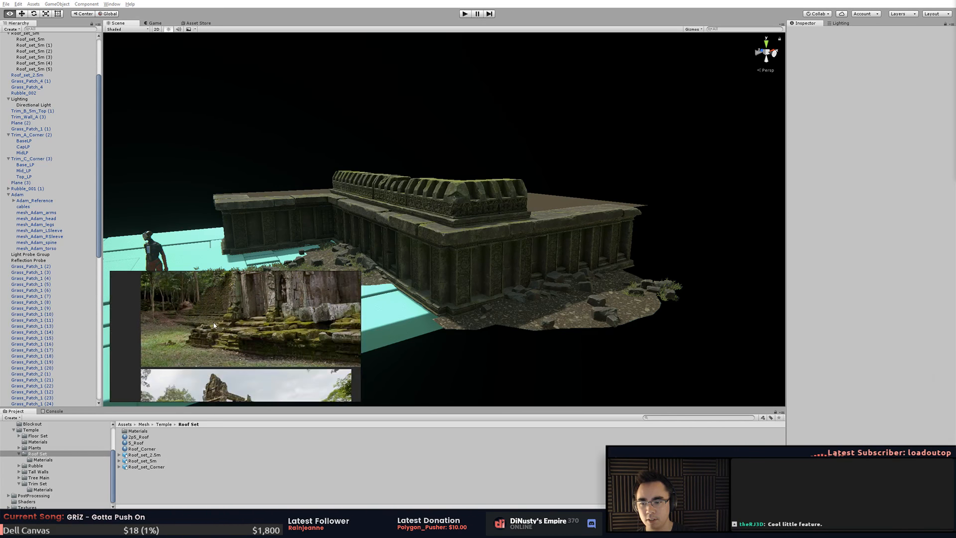
scroll(269, 319, up, 3)
middle_drag(274, 361, 271, 360)
- Duplicate the two Roof_set_5m pieces beside the circular floor, turn the copies half a turn and place them along its opposite side
alt+drag(558, 302, 702, 319)
alt+drag(339, 254, 419, 321)
click(426, 181)
shift+click(429, 133)
alt+drag(429, 140, 404, 205)
key(ctrl+d)
key(e)
ctrl+drag(350, 189, 429, 139)
key(w)
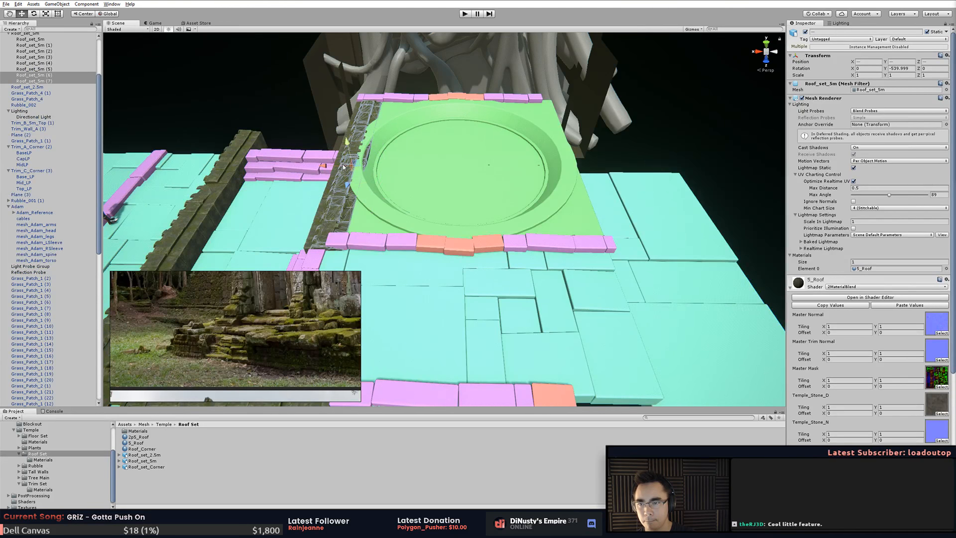
drag(343, 165, 568, 195)
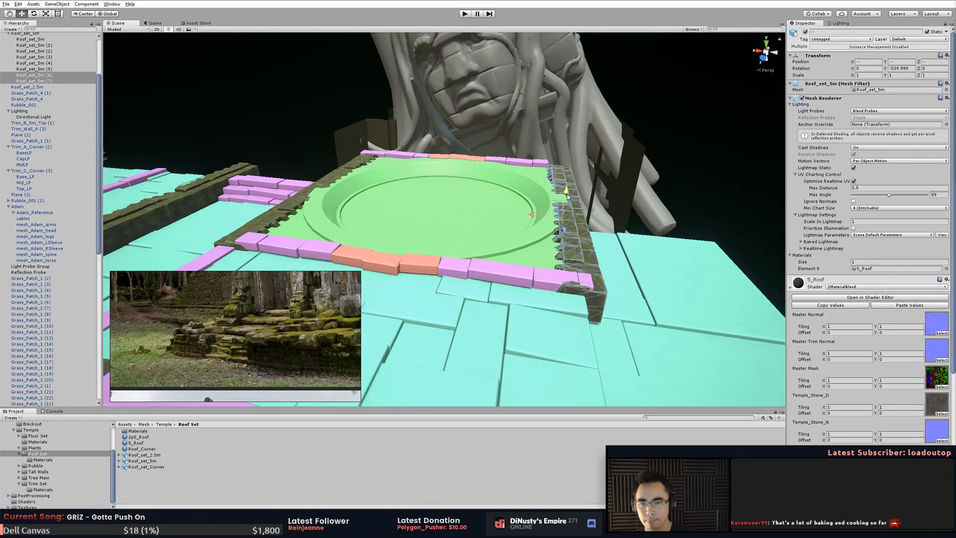
- Check the duplicated roof walls beside the circular floor from several angles
middle_drag(610, 226, 533, 200)
alt+drag(532, 200, 598, 219)
middle_drag(597, 219, 540, 205)
alt+drag(540, 205, 466, 306)
click(574, 200)
click(599, 218)
- Examine the gravel ground and rubble in front of the temple wall up close
click(317, 148)
key(f)
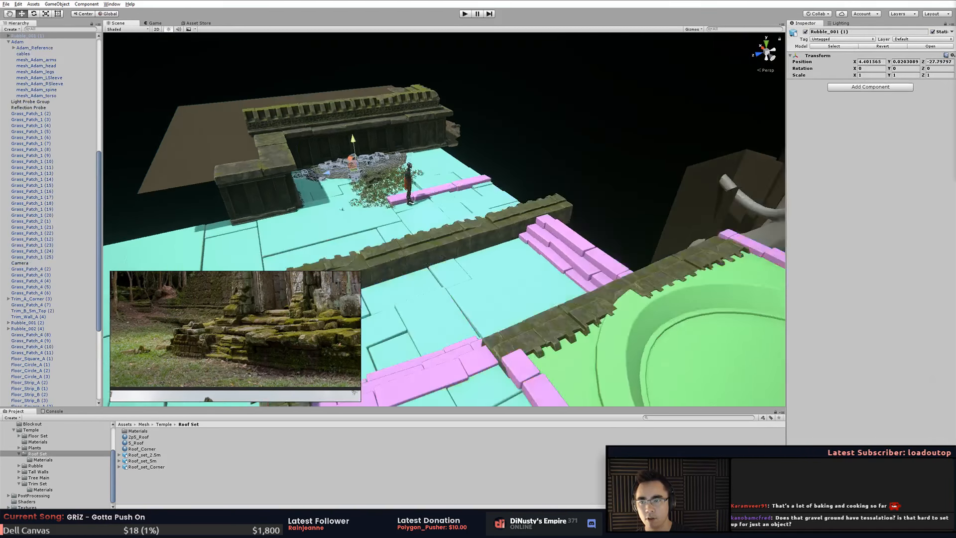
click(518, 124)
alt+drag(422, 231, 435, 230)
alt+right_drag(435, 230, 518, 221)
alt+drag(518, 221, 558, 214)
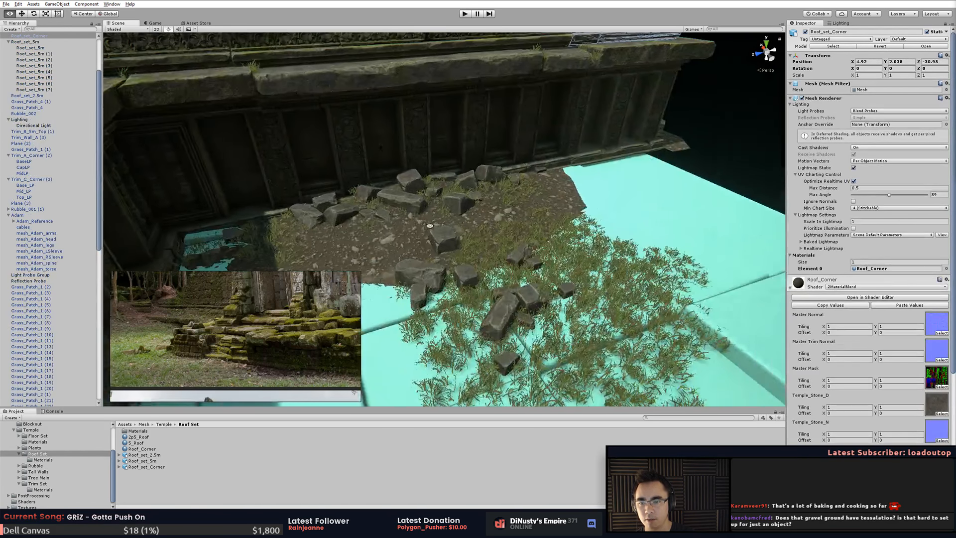
alt+right_drag(558, 214, 647, 197)
alt+drag(647, 196, 665, 149)
click(640, 184)
alt+right_drag(641, 184, 572, 174)
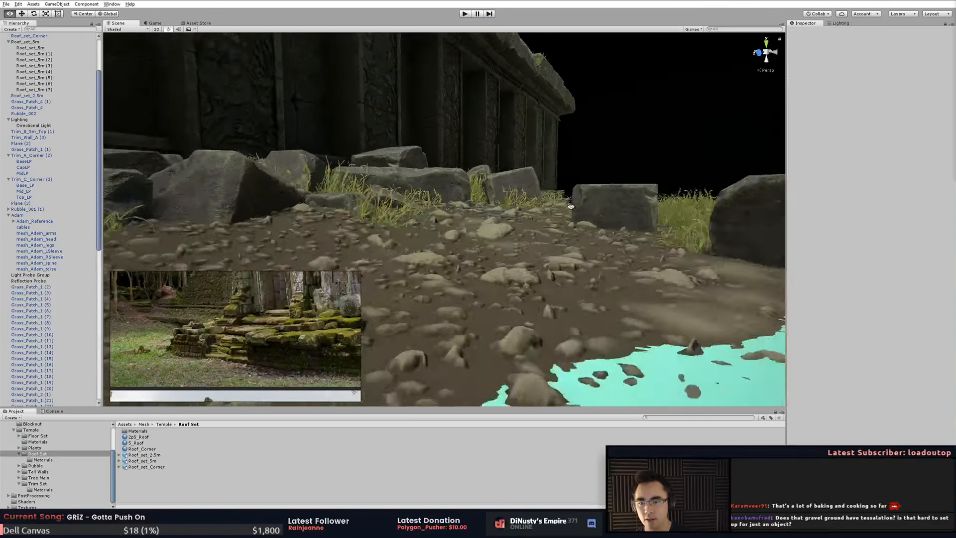
- Inspect the gravel's raised stones from a low angle and select Rubble_001 (1) to reveal its mesh density
alt+drag(573, 174, 566, 192)
alt+middle_drag(566, 193, 581, 232)
alt+drag(581, 232, 449, 200)
alt+right_drag(476, 215, 513, 219)
alt+middle_drag(498, 214, 521, 237)
alt+drag(521, 237, 558, 235)
middle_drag(559, 235, 489, 201)
click(548, 204)
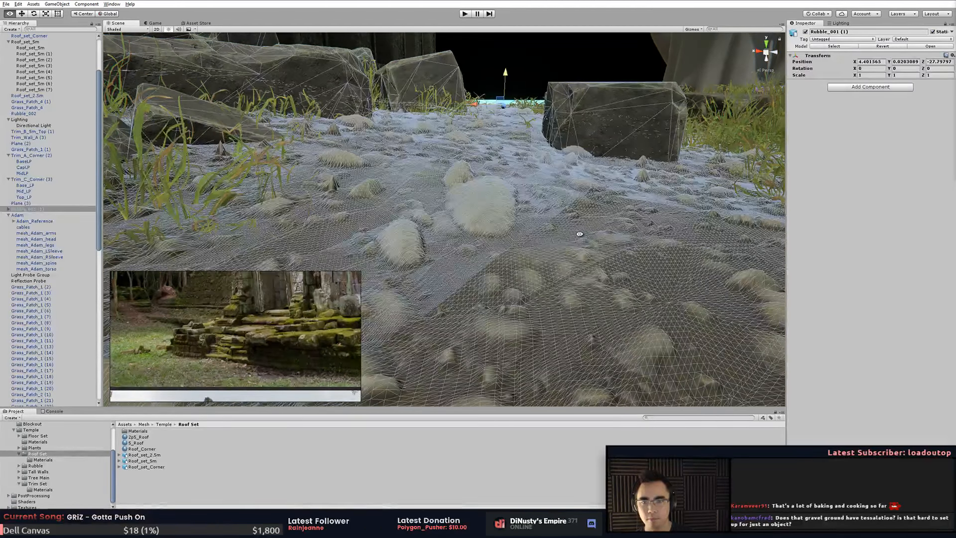
- View the gravel and scattered stones from above and select the Dirt mesh inside Rubble_001 (1)
alt+right_drag(580, 233, 518, 234)
alt+drag(517, 234, 373, 288)
alt+right_drag(373, 288, 359, 234)
click(662, 74)
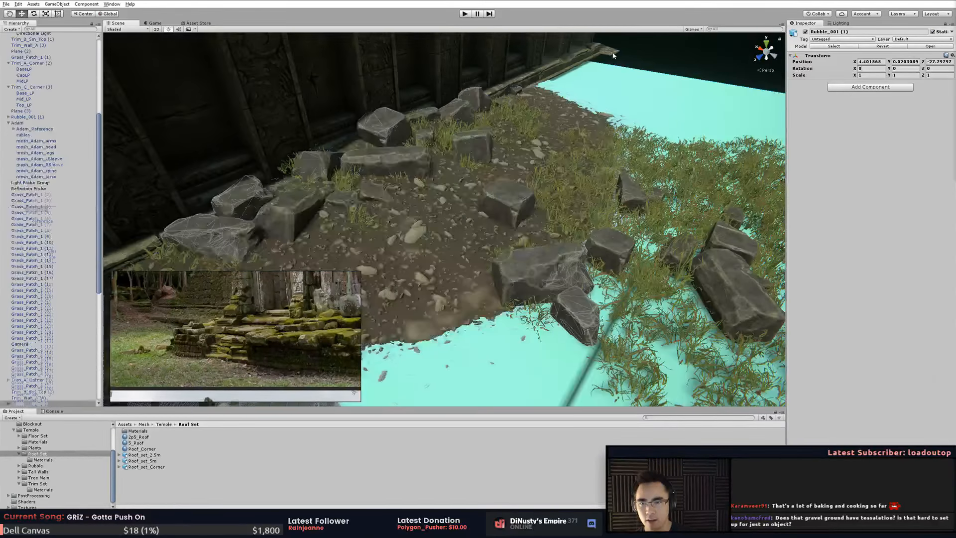
alt+drag(665, 52, 588, 227)
click(650, 73)
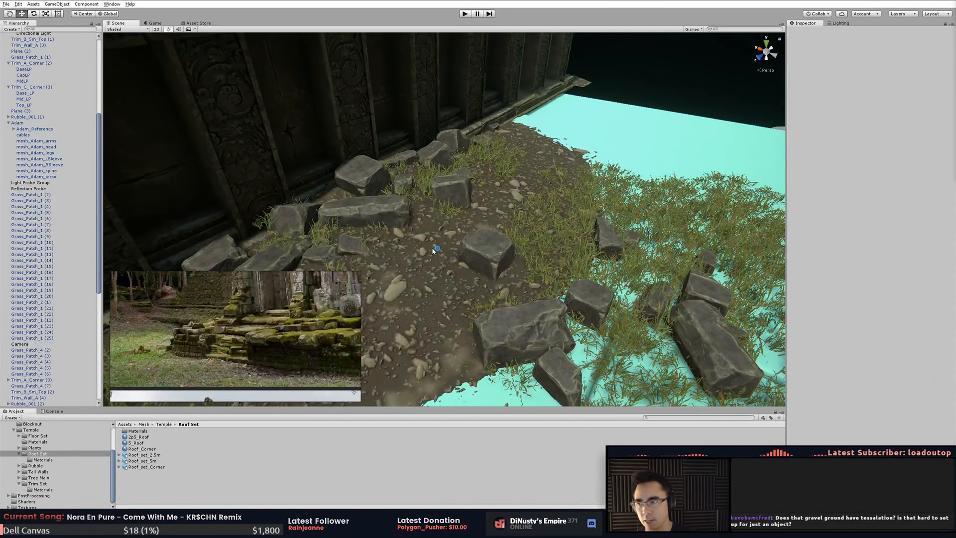
click(697, 137)
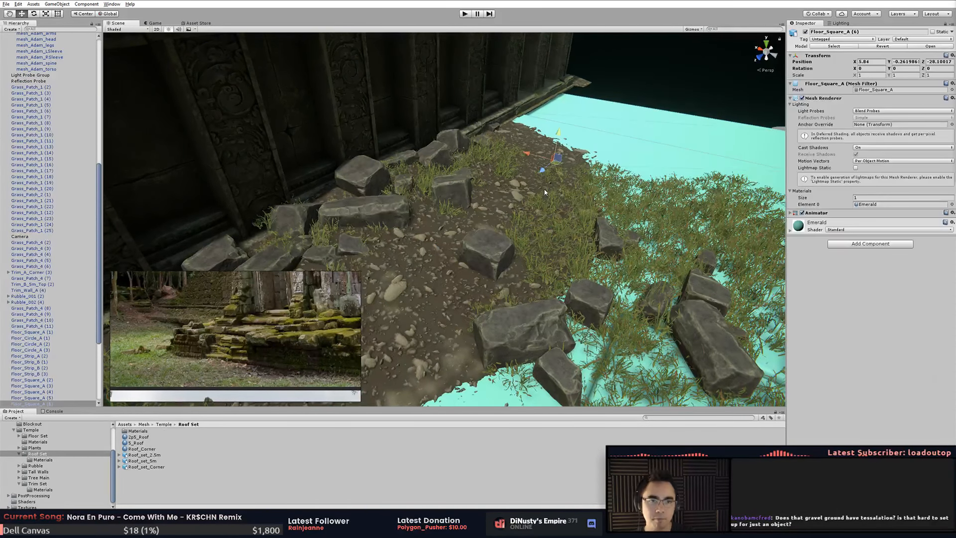
click(558, 192)
click(502, 204)
click(500, 201)
scroll(114, 443, up, 3)
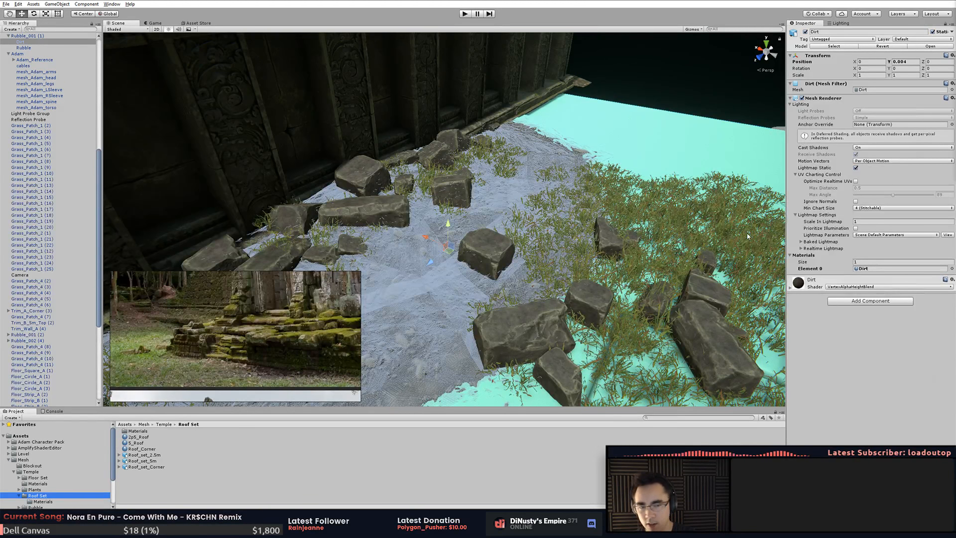
- Open the Dirt material's VertexAlphaHeightBlend shader in the shader editor and examine its texture coordinates and Rubble_Pebbles texture nodes
click(831, 285)
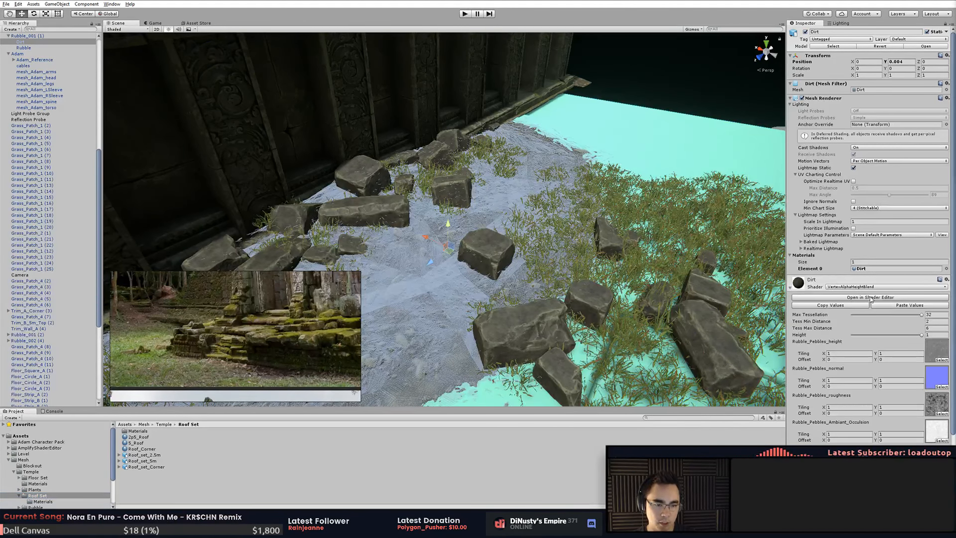
click(873, 298)
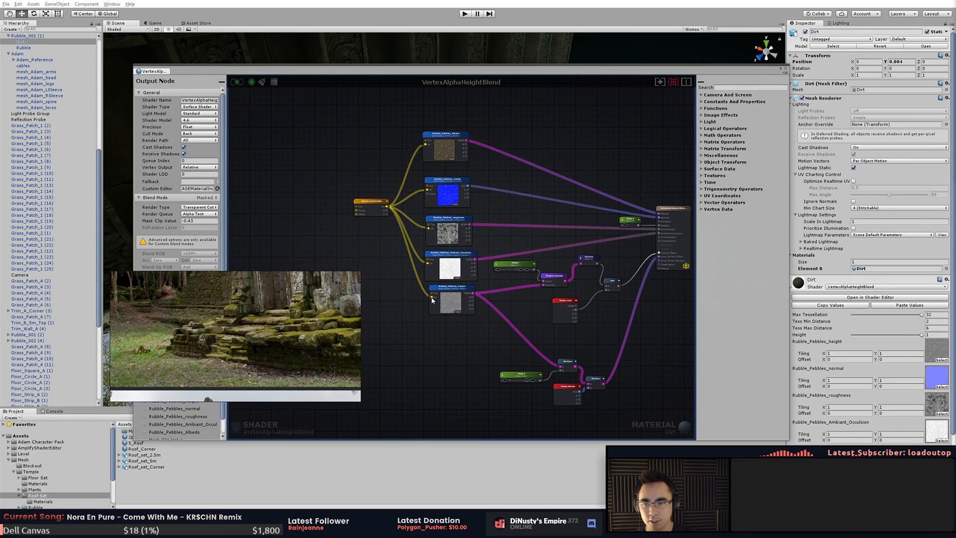
scroll(431, 300, up, 5)
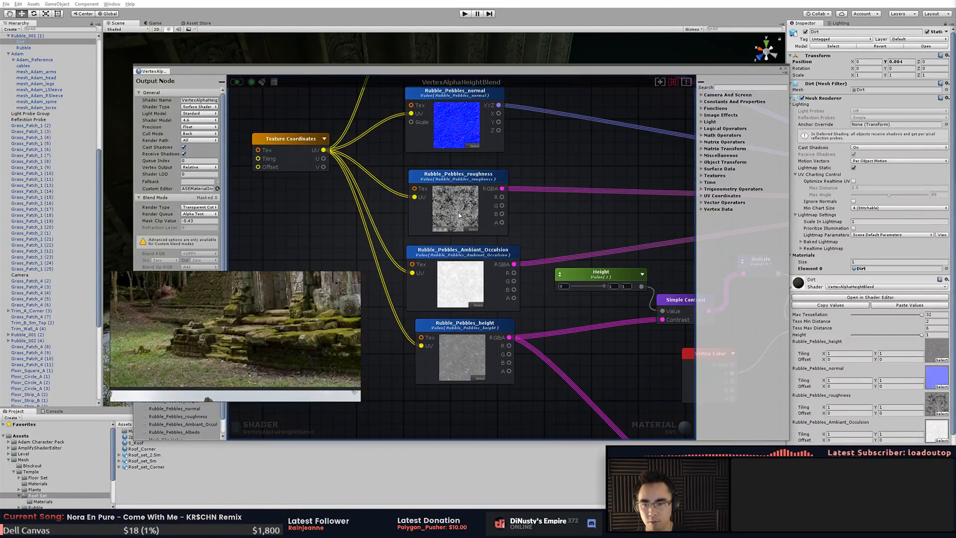
middle_drag(507, 257, 505, 226)
middle_drag(578, 271, 608, 304)
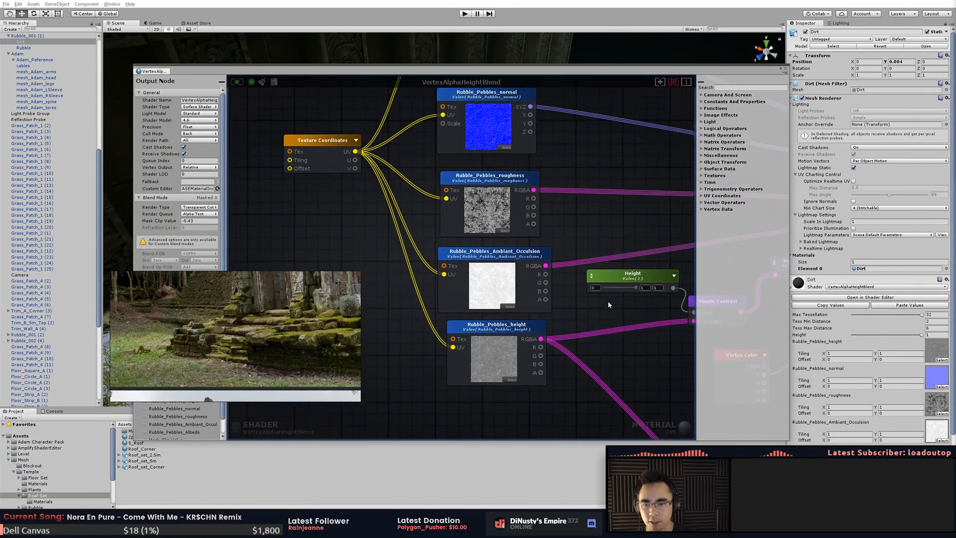
middle_drag(592, 173, 649, 166)
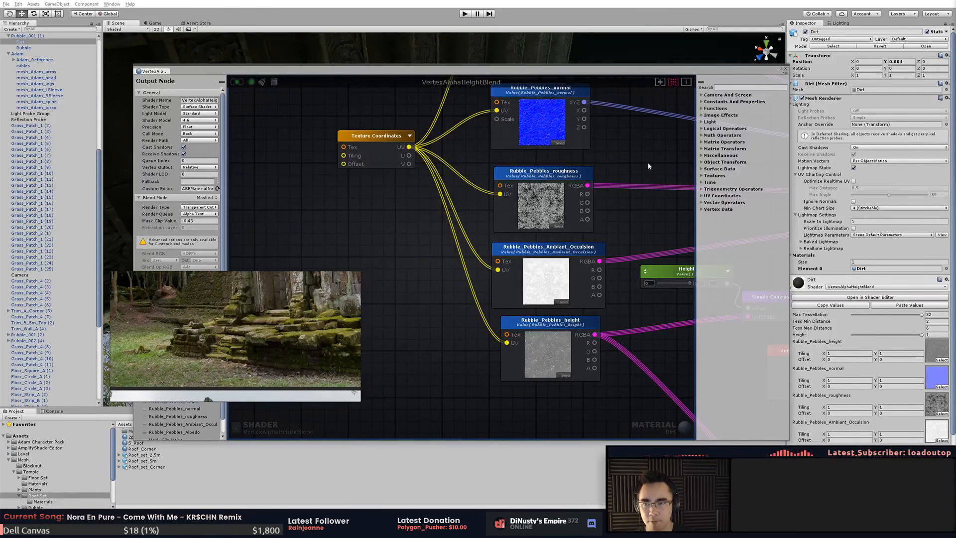
click(378, 140)
click(381, 192)
click(372, 135)
click(404, 193)
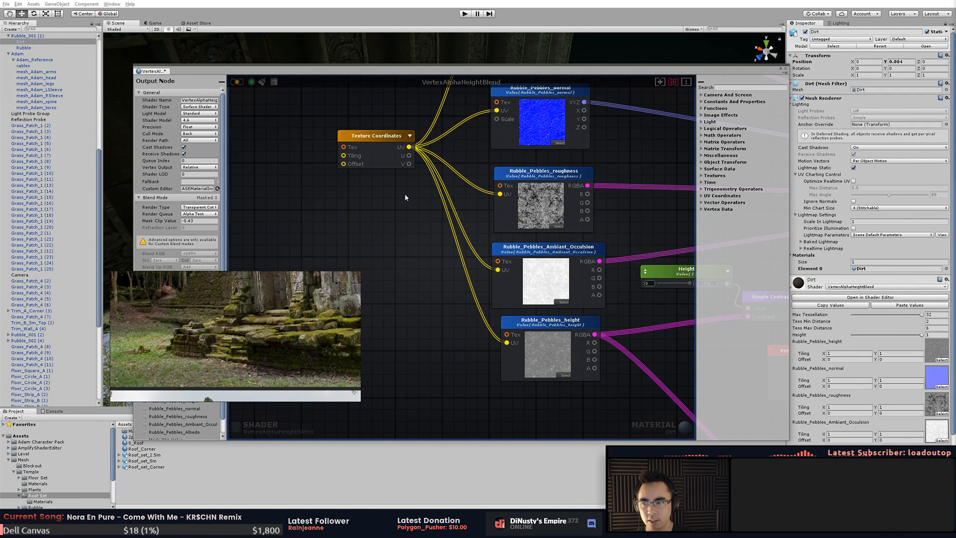
- Examine how the height, vertex colour and vertex normal nodes feed the opacity mask and local vertex offset of the output node
middle_drag(692, 212, 428, 183)
middle_drag(552, 186, 510, 97)
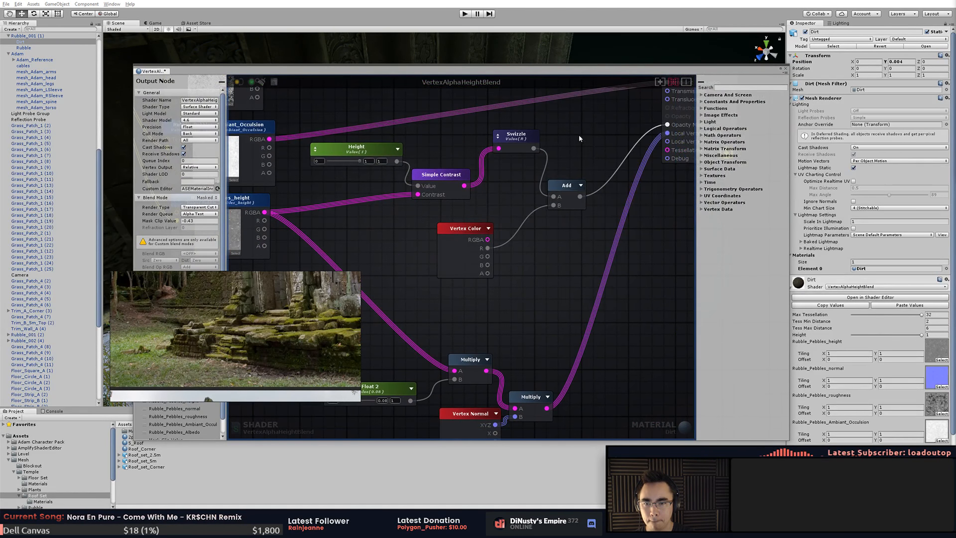
middle_drag(579, 134, 571, 109)
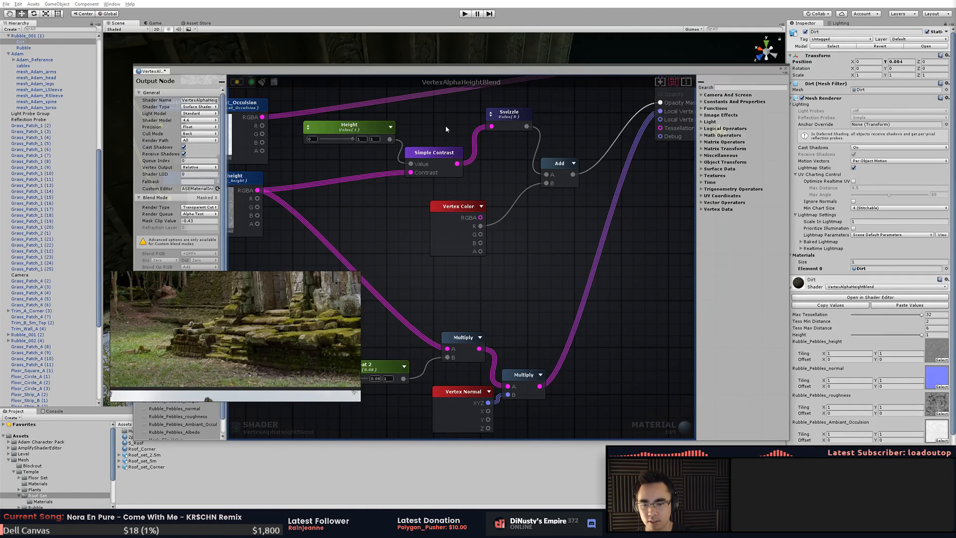
middle_drag(519, 200, 493, 221)
middle_drag(549, 191, 506, 233)
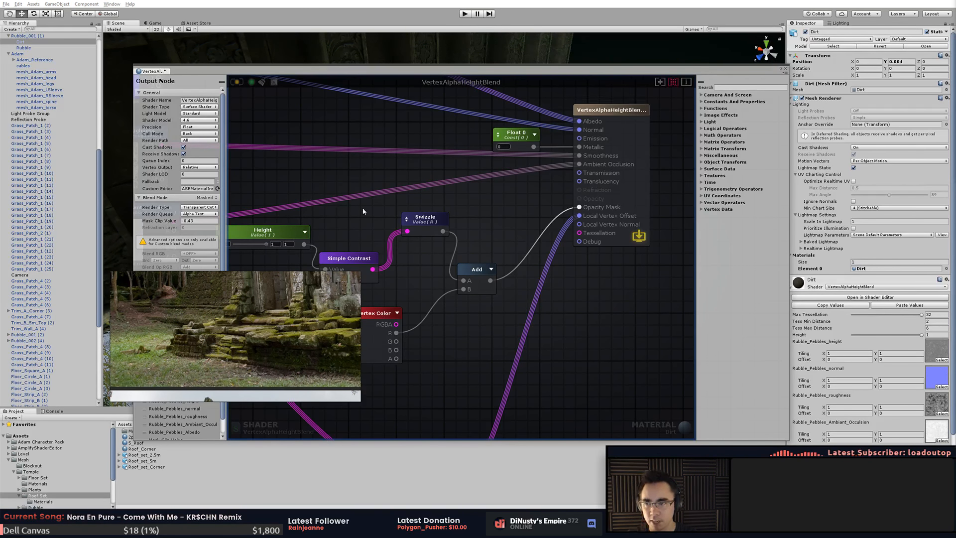
- Show the output node's Tessellation settings and close the shader editor
scroll(224, 180, down, 2)
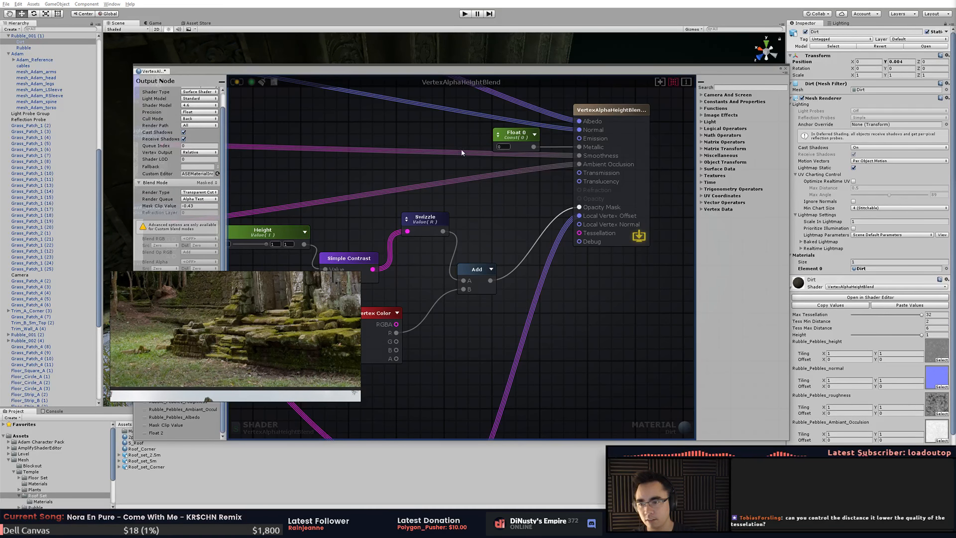
scroll(468, 207, down, 5)
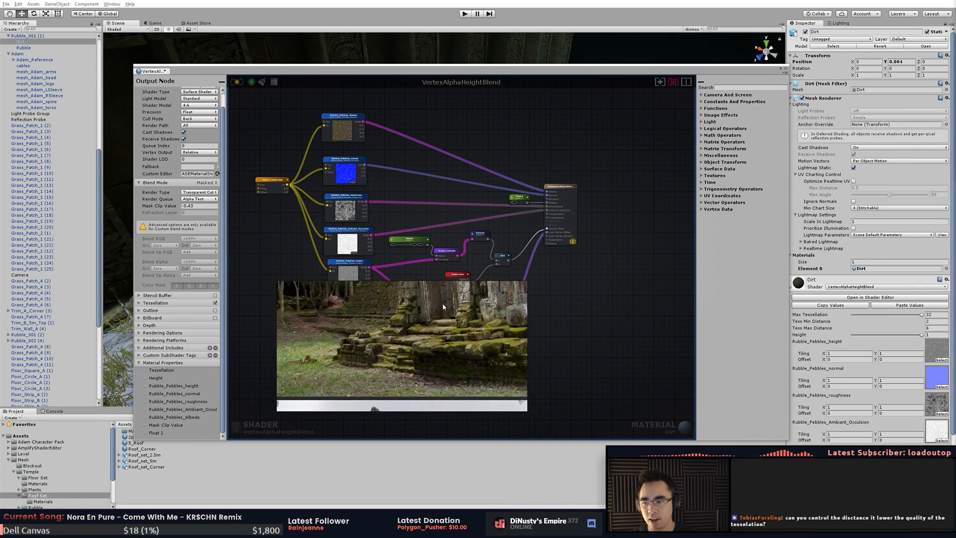
click(139, 303)
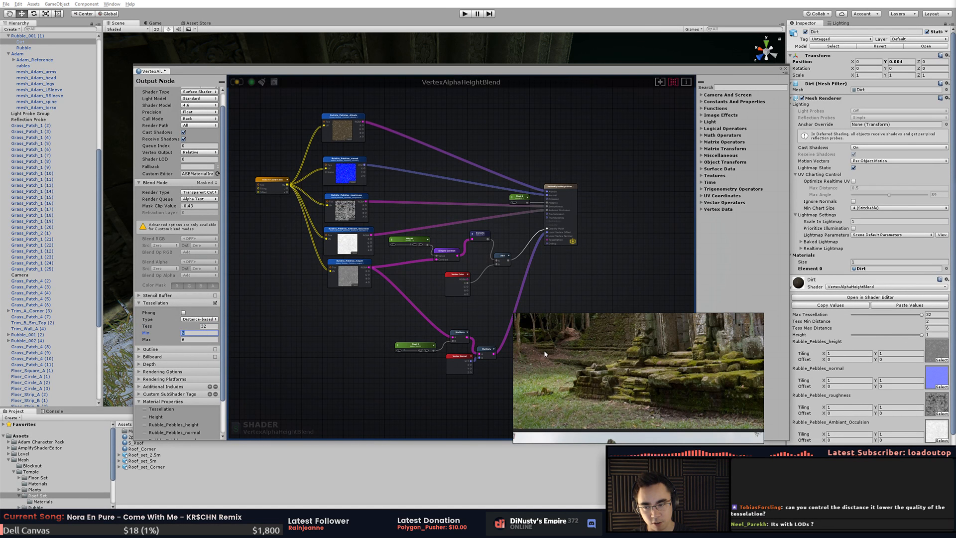
click(785, 70)
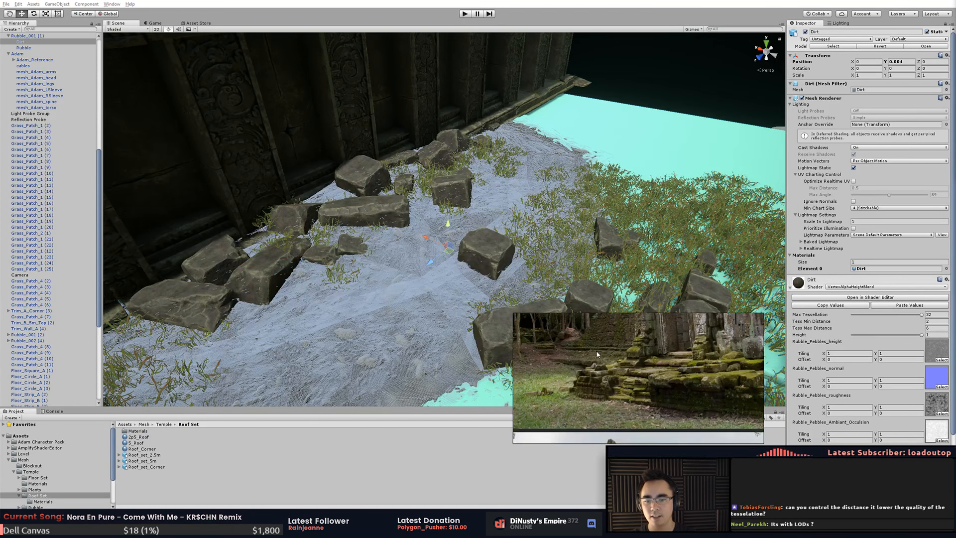
drag(634, 356, 241, 313)
click(655, 108)
- Look over the rubble ground, temple wall and courtyard layout from a greater distance
alt+drag(406, 226, 369, 176)
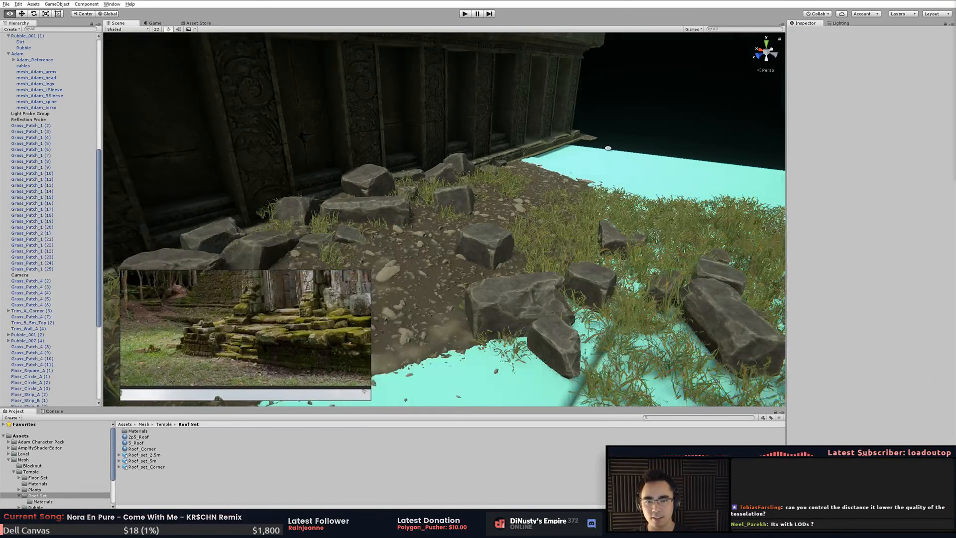
scroll(366, 175, down, 10)
alt+drag(653, 164, 635, 164)
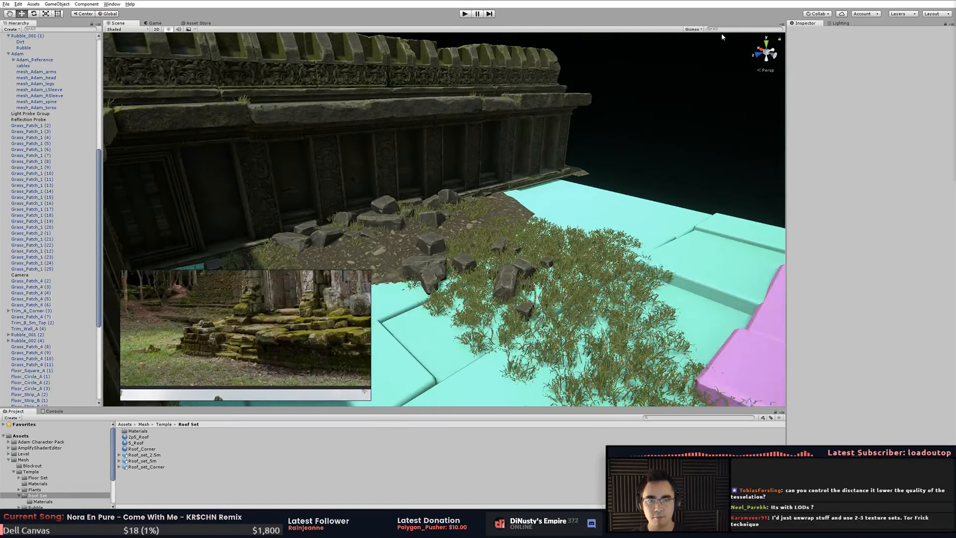
click(698, 31)
click(625, 128)
alt+drag(626, 128, 629, 141)
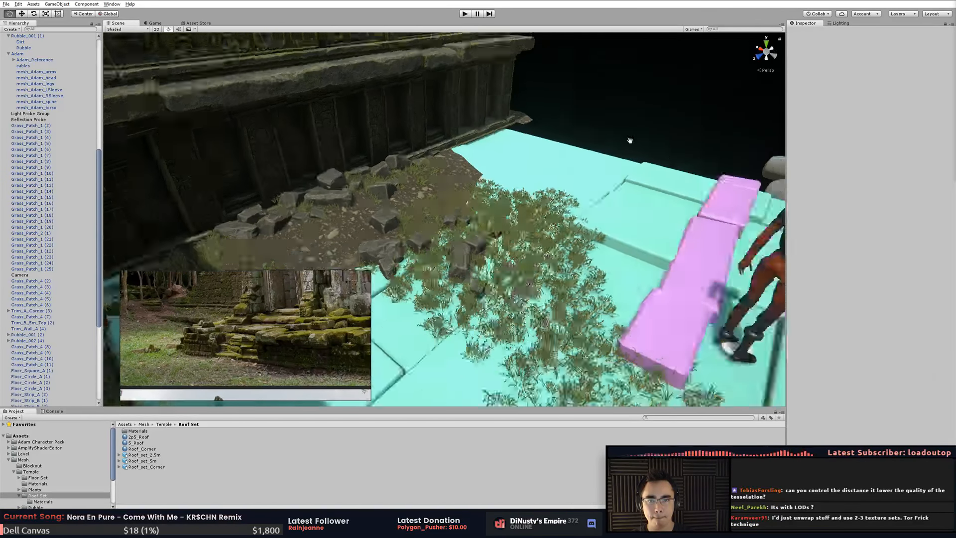
scroll(374, 111, down, 8)
alt+drag(374, 111, 299, 165)
alt+drag(552, 167, 507, 173)
- Duplicate the L-shaped roof wall with its corner piece and move the copy across to the opposite side of the courtyard
click(250, 211)
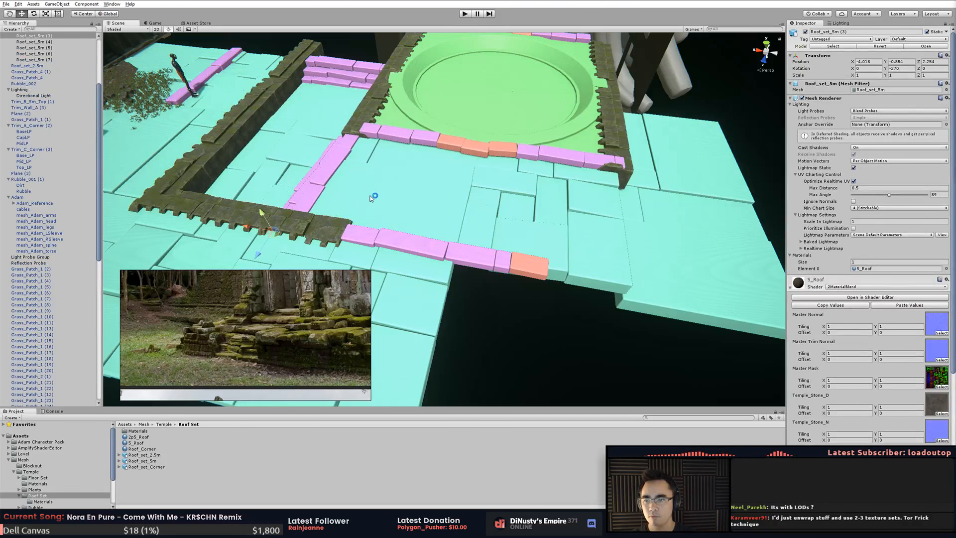
click(309, 238)
click(267, 216)
shift+click(185, 196)
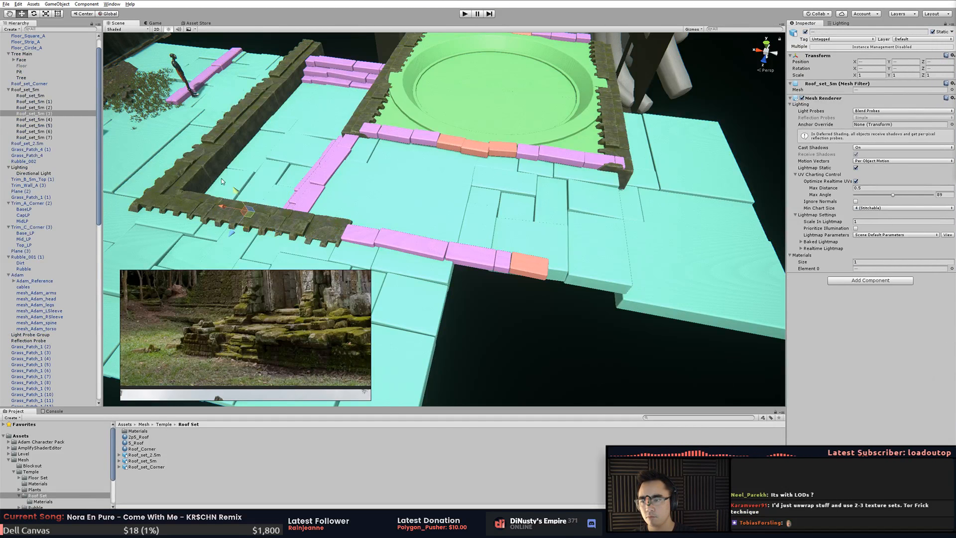
drag(300, 125, 360, 134)
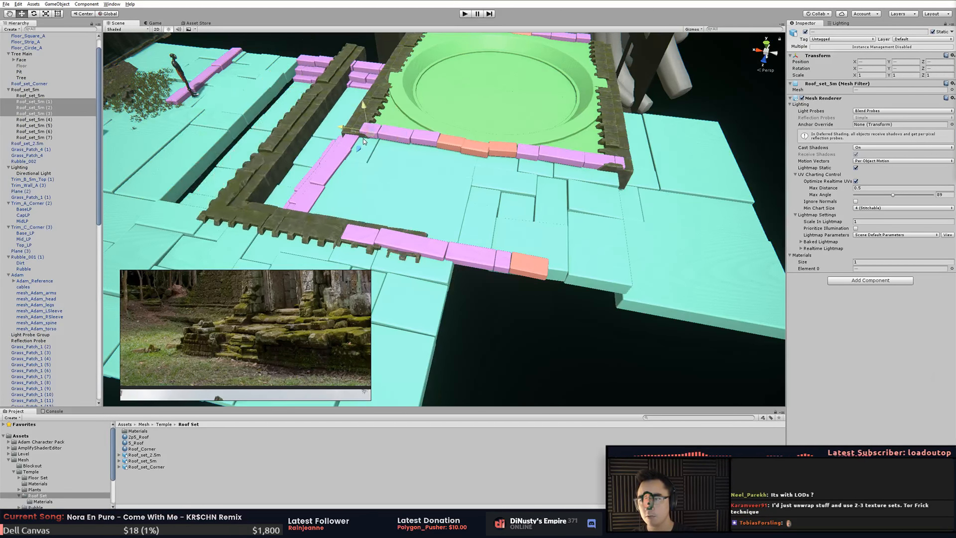
key(ctrl+z)
key(ctrl+d)
drag(301, 124, 470, 198)
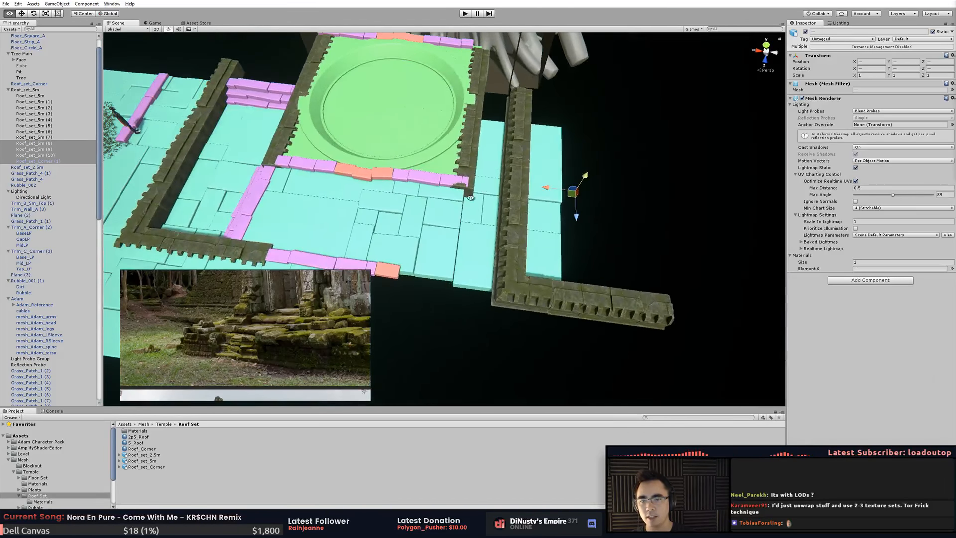
- Rotate the duplicated corner a quarter turn and move the copied short-side wall piece to X -14.23, against the corner's inner side
click(535, 294)
key(e)
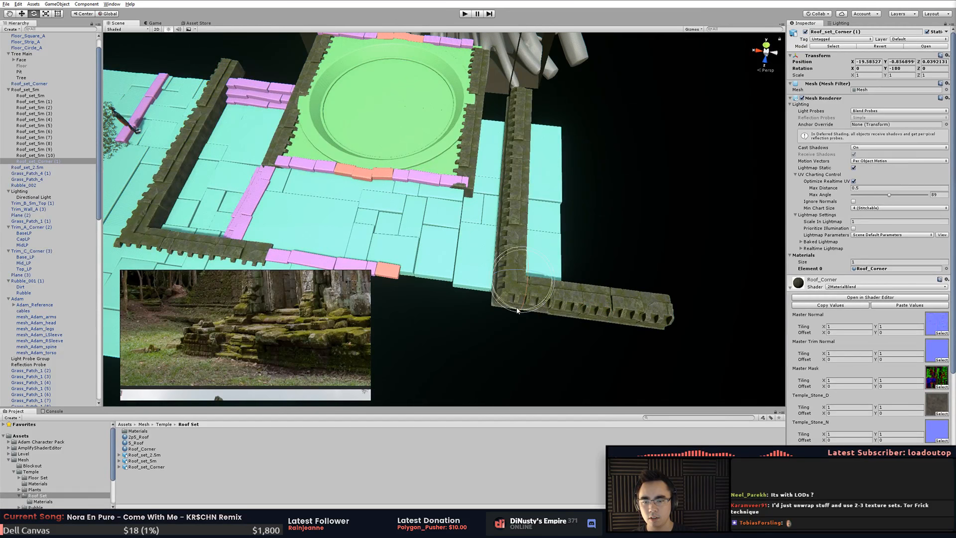
ctrl+drag(540, 312, 617, 309)
click(604, 310)
key(w)
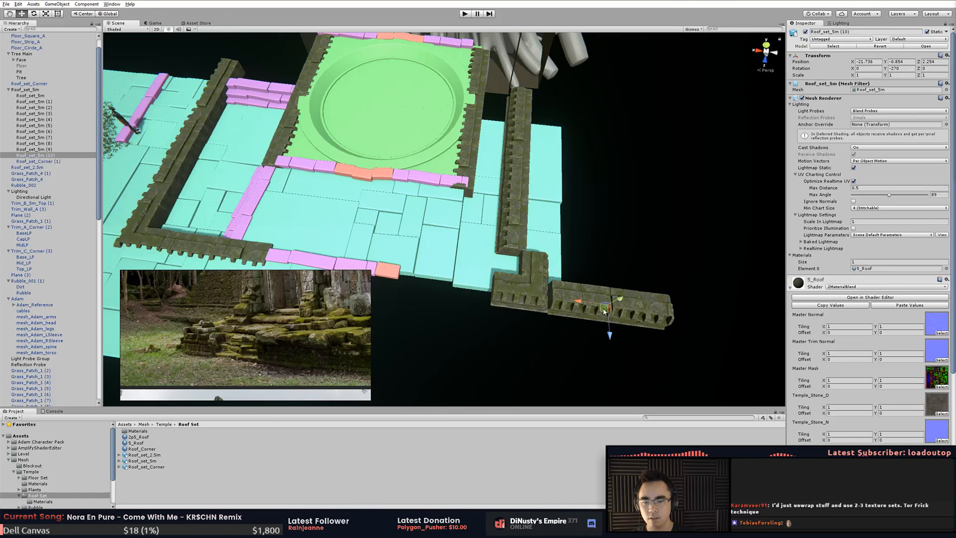
click(447, 291)
drag(594, 307, 417, 284)
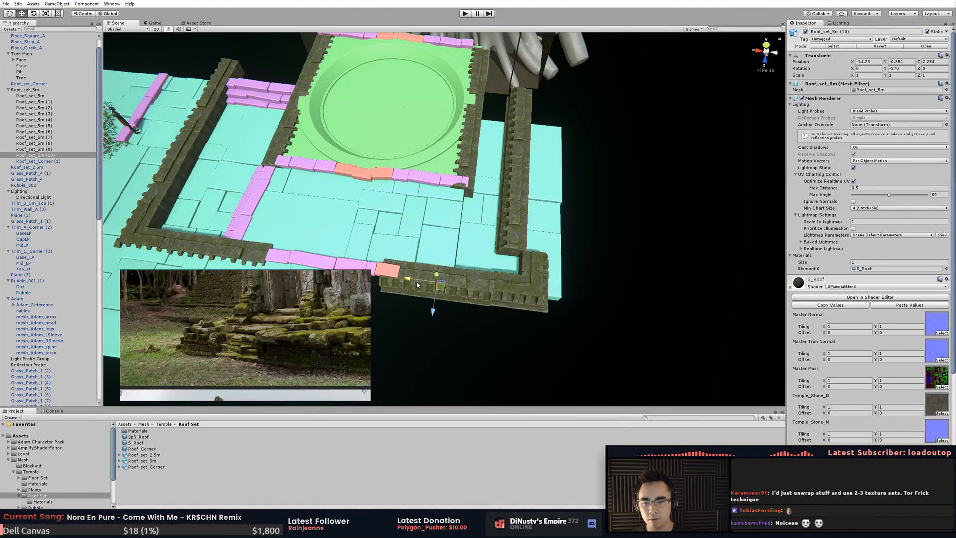
- Inspect the joints between the duplicated corner and its neighbouring roof walls from several angles
shift+click(495, 288)
click(489, 298)
key(f)
alt+drag(489, 298, 377, 277)
middle_drag(561, 276, 552, 236)
alt+drag(552, 237, 602, 277)
middle_drag(602, 277, 533, 258)
alt+drag(534, 259, 489, 251)
alt+right_drag(488, 251, 523, 273)
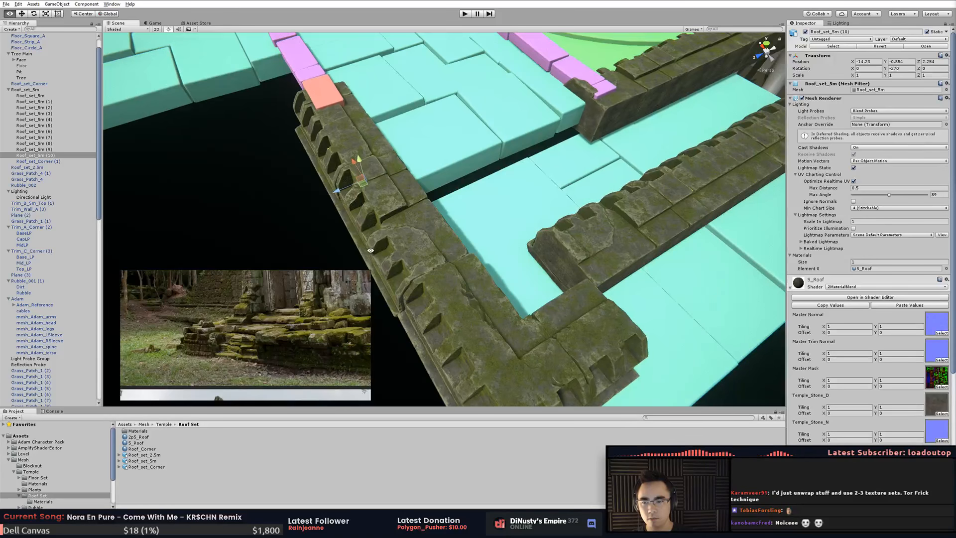
alt+drag(370, 249, 501, 225)
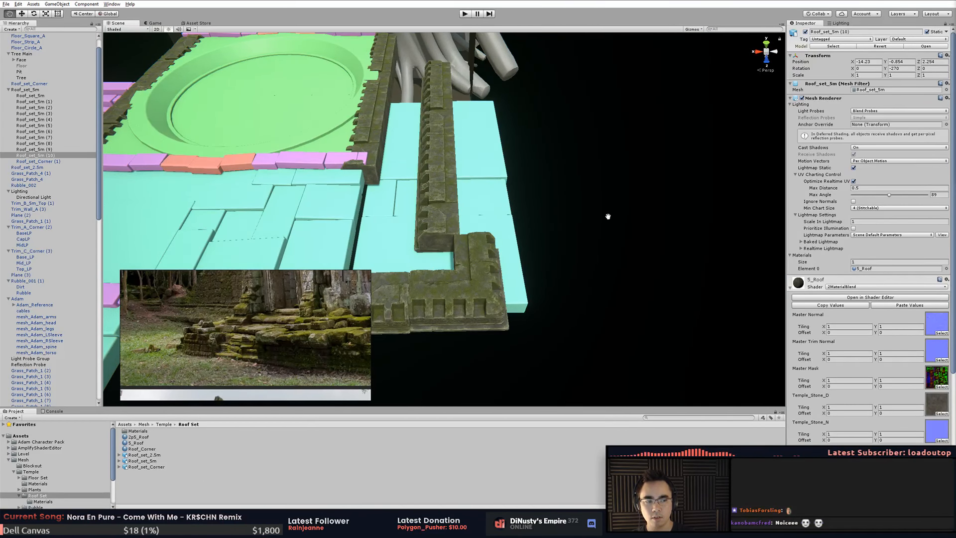
alt+drag(607, 216, 563, 277)
- Turn Roof_set_5m (8) and Roof_set_5m (9) half a turn and shift them sideways into line with the corner piece
click(466, 253)
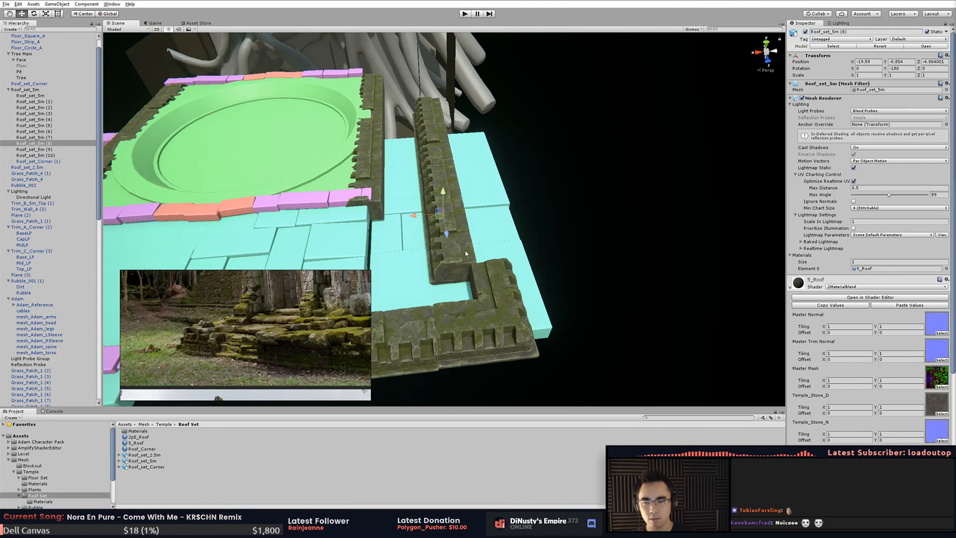
shift+click(432, 132)
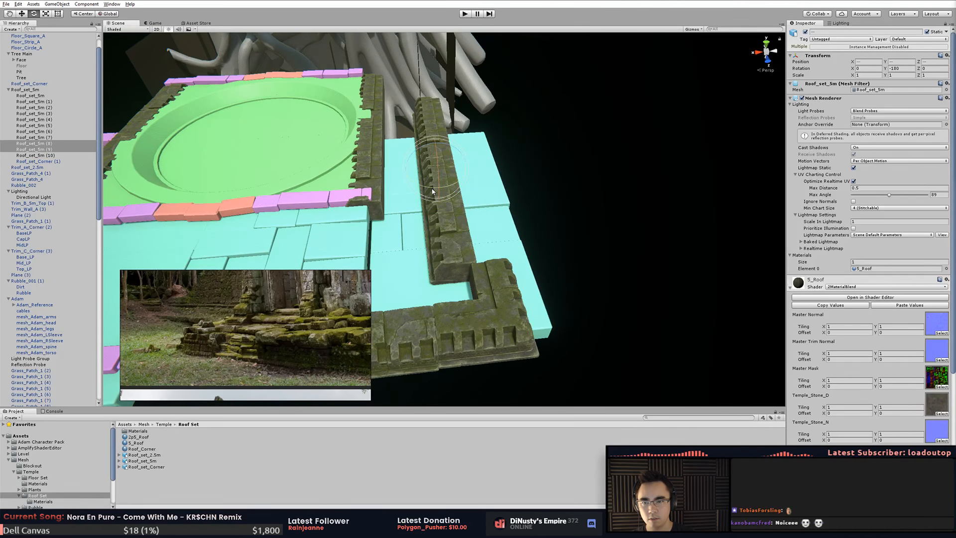
ctrl+drag(431, 187, 615, 205)
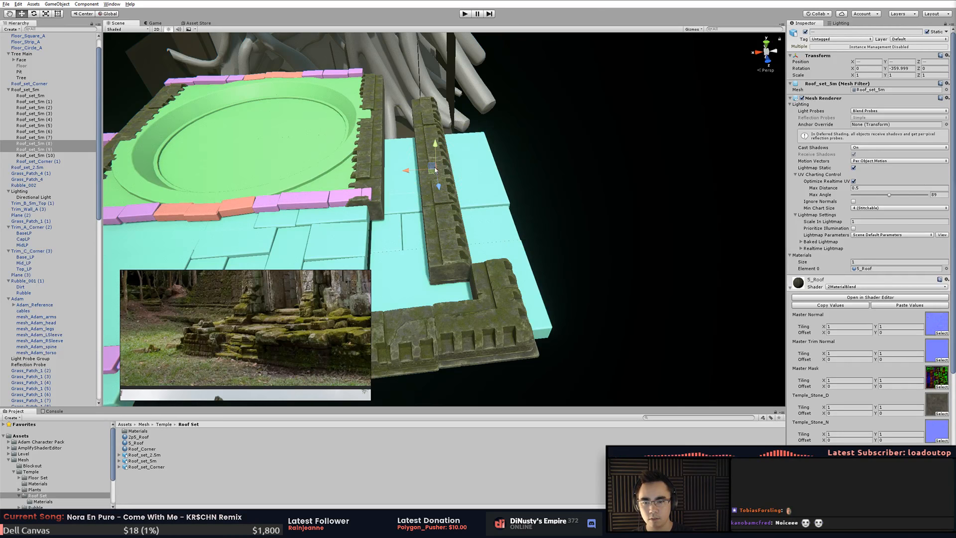
click(431, 175)
click(434, 171)
shift+click(438, 141)
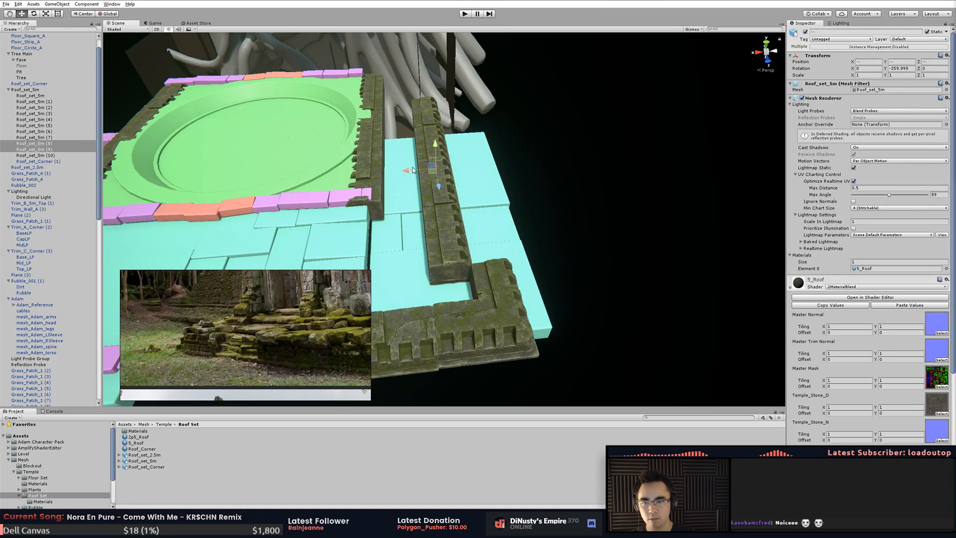
drag(418, 171, 444, 173)
- Slide the two turned roof wall pieces against the duplicated corner to close the L-shape, and check the joint
middle_drag(635, 216, 636, 180)
click(532, 225)
click(524, 223)
alt+drag(561, 225, 661, 243)
click(669, 240)
middle_drag(674, 237, 685, 203)
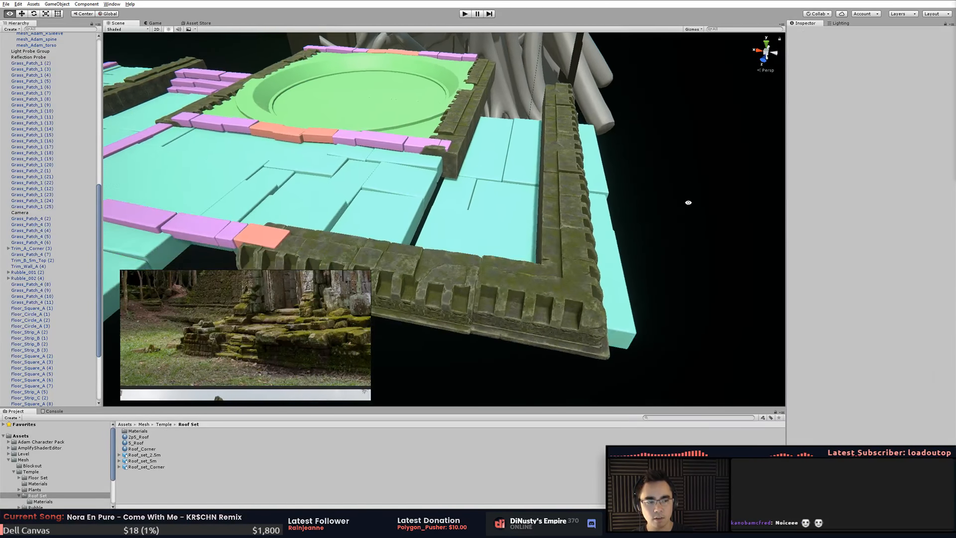
alt+drag(686, 203, 674, 194)
- Turn on the Selection Wire display for selected objects in the scene view
click(561, 128)
drag(561, 129, 553, 284)
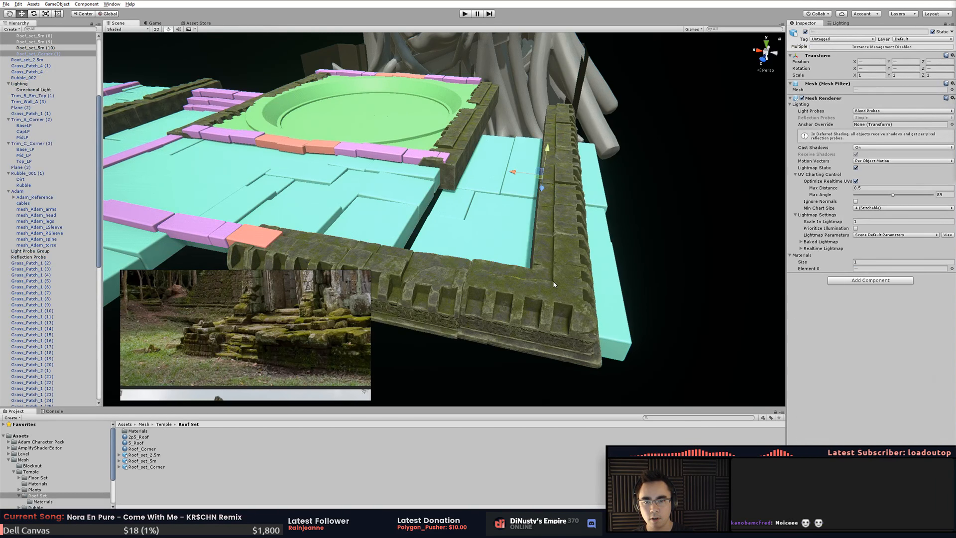
click(523, 294)
click(693, 29)
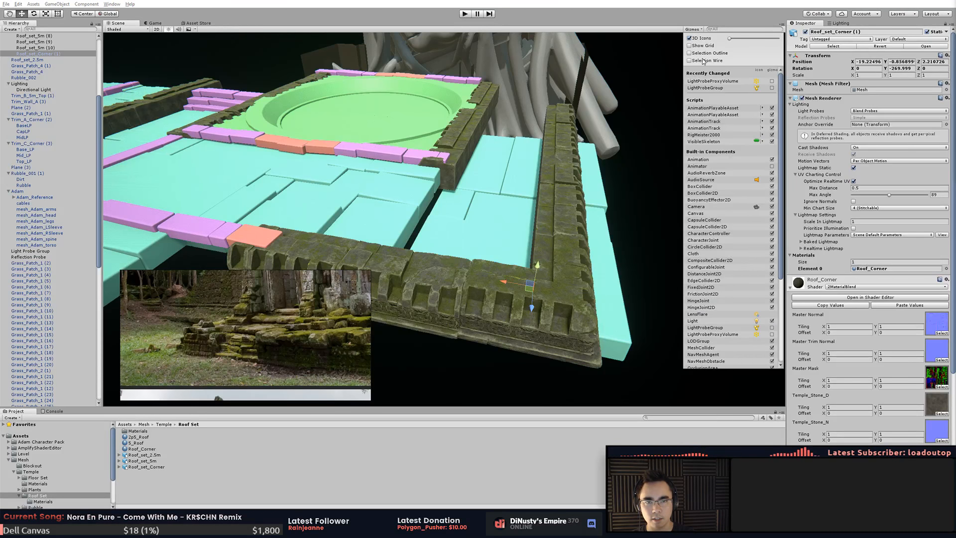
click(703, 61)
click(611, 147)
- Select all four pieces of the duplicated L-shaped roof wall and shift them outward, away from the green platform
click(564, 206)
shift+click(571, 120)
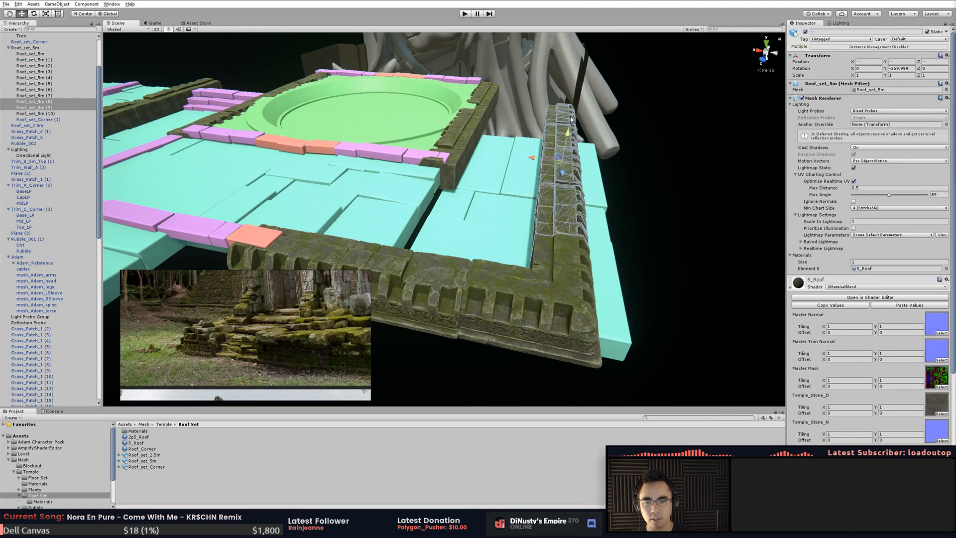
shift+click(522, 289)
shift+click(392, 284)
middle_drag(401, 269, 427, 267)
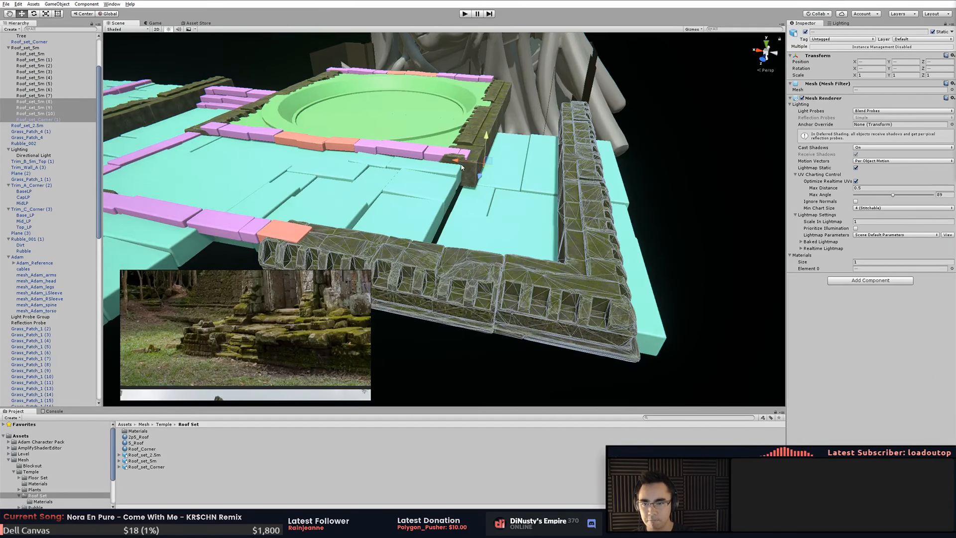
drag(463, 167, 469, 188)
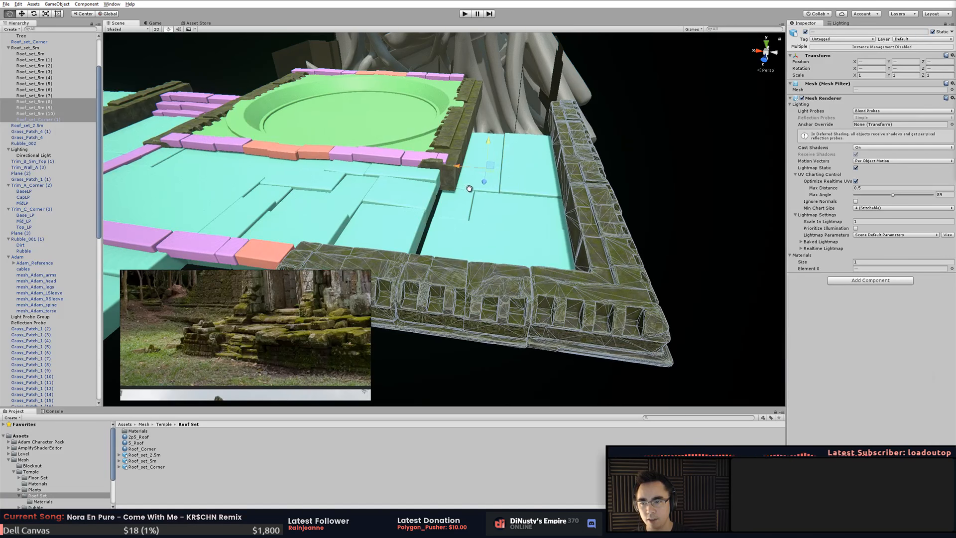
- Compare both sides of the courtyard and move the L-shaped wall farther out, leaving a gap beyond the orange strip
middle_drag(469, 188, 614, 209)
alt+drag(615, 209, 583, 218)
middle_drag(582, 218, 762, 177)
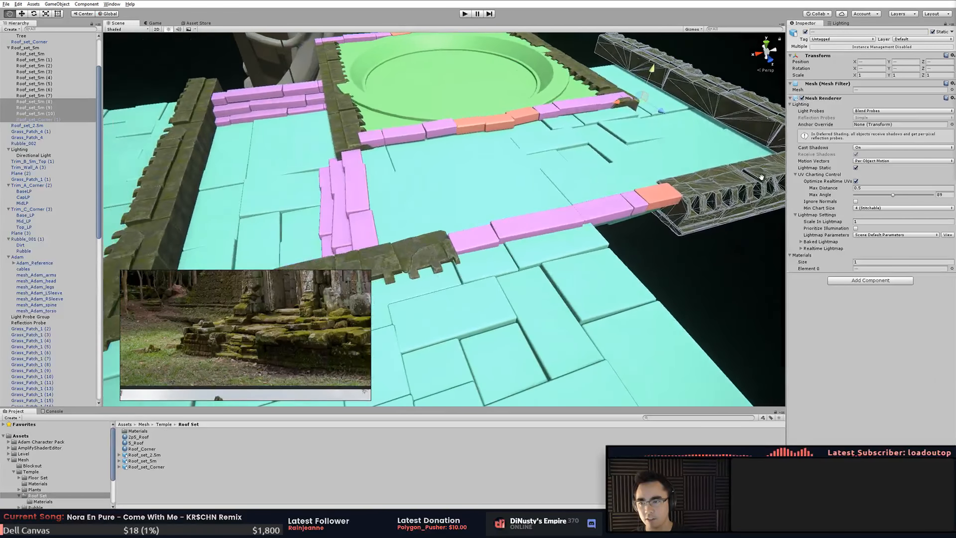
alt+drag(659, 212, 653, 227)
middle_drag(653, 227, 687, 187)
scroll(632, 197, down, 3)
alt+drag(632, 197, 555, 222)
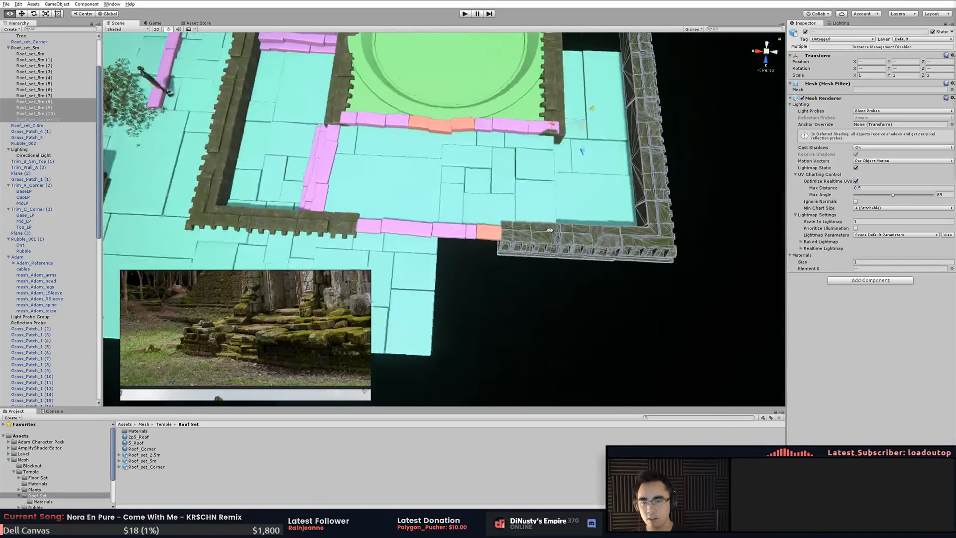
middle_drag(555, 221, 524, 264)
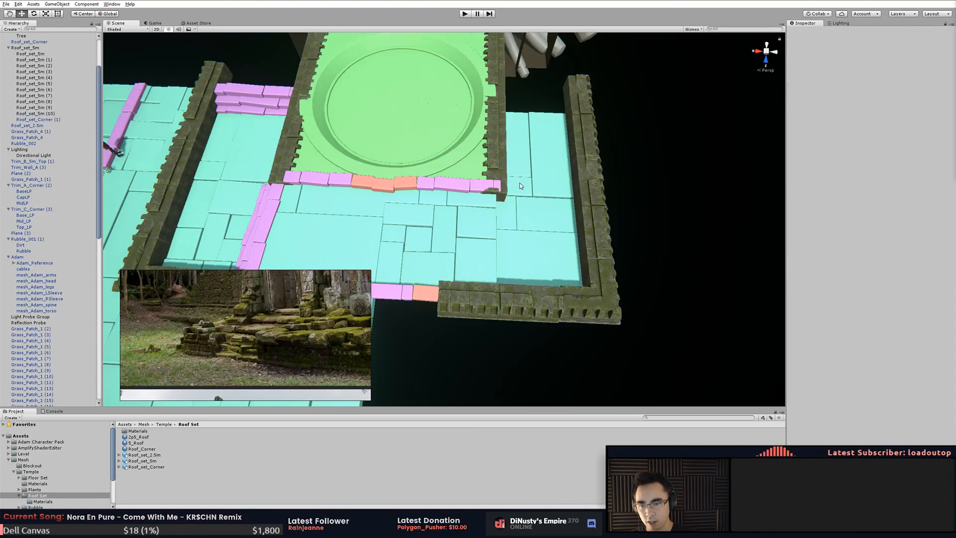
drag(511, 182, 533, 189)
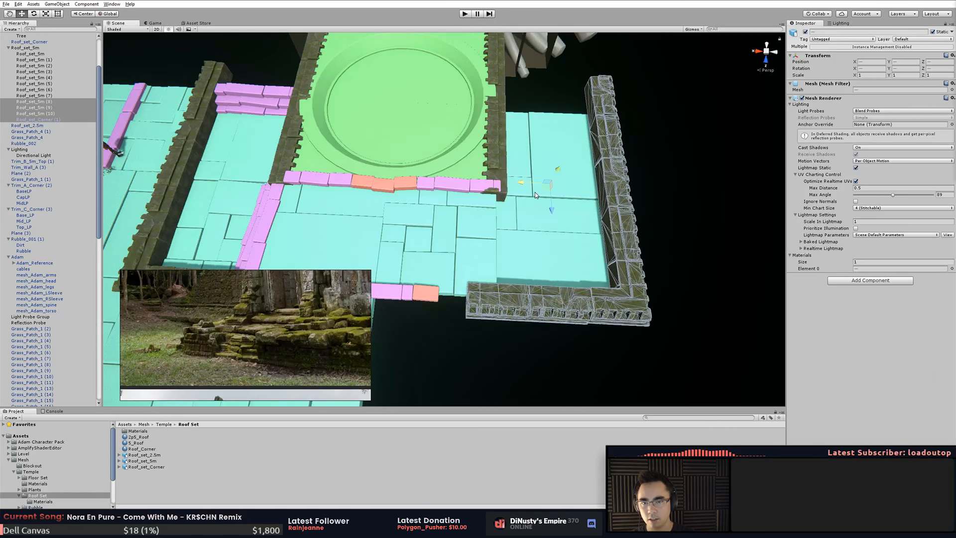
alt+middle_drag(533, 189, 557, 198)
alt+drag(557, 199, 648, 150)
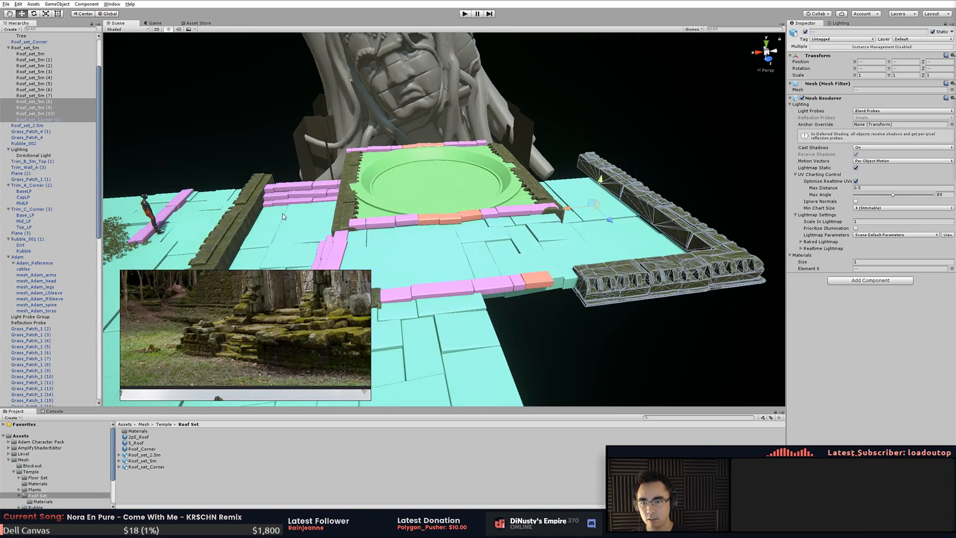
- Raise the two Floor_Square_A tiles inside the L-shaped wall to Y -1.08
click(282, 213)
middle_drag(360, 259, 375, 243)
click(593, 193)
shift+click(601, 215)
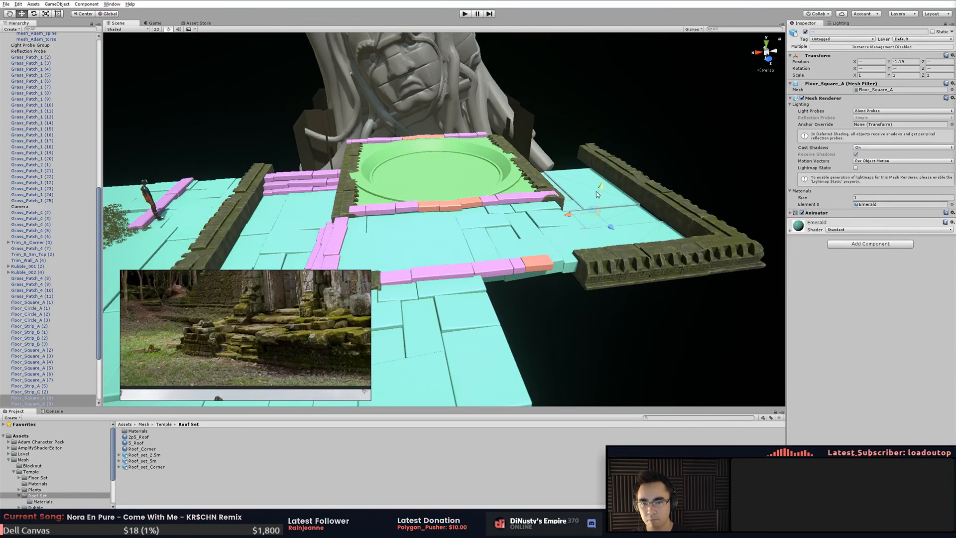
drag(596, 191, 600, 194)
alt+drag(600, 194, 441, 217)
- Duplicate the purple Floor_Strip_A stair strips and move the copies across to the L-shaped wall's side of the courtyard
click(438, 217)
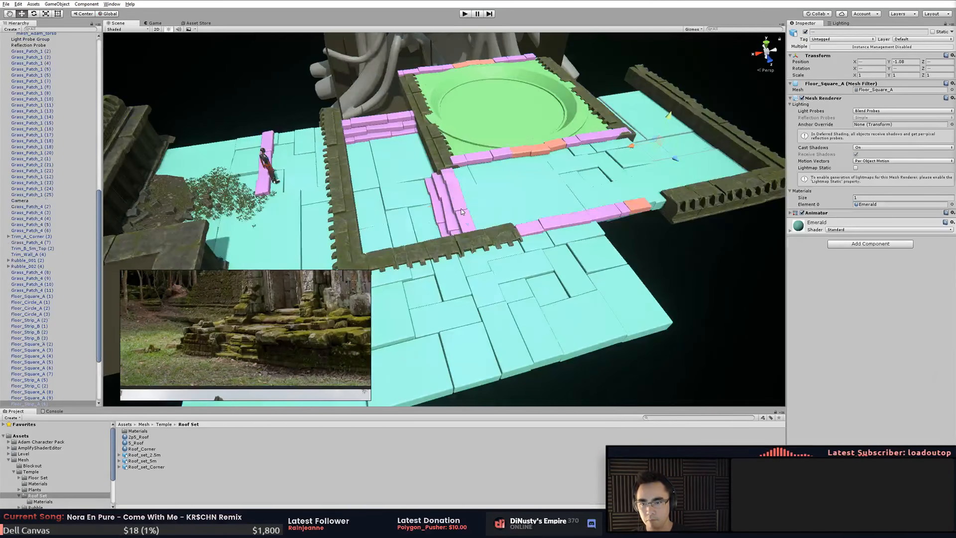
middle_drag(507, 229, 443, 239)
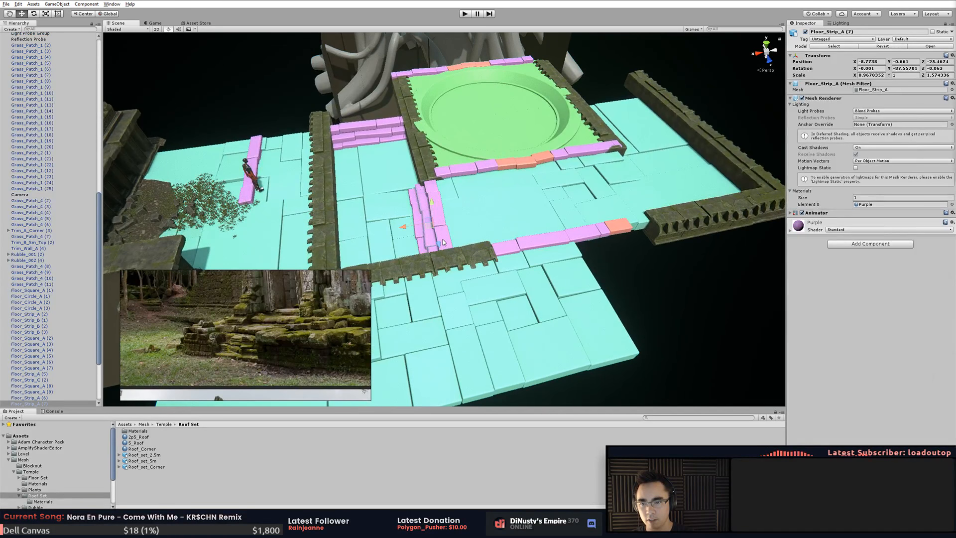
shift+click(424, 238)
alt+drag(442, 235, 432, 243)
drag(373, 254, 573, 230)
drag(360, 231, 597, 239)
key(f)
- Turn the copied stair strips to descend toward the L-shaped wall and offset the lowest strip to Z -25.026
alt+drag(477, 241, 408, 248)
key(e)
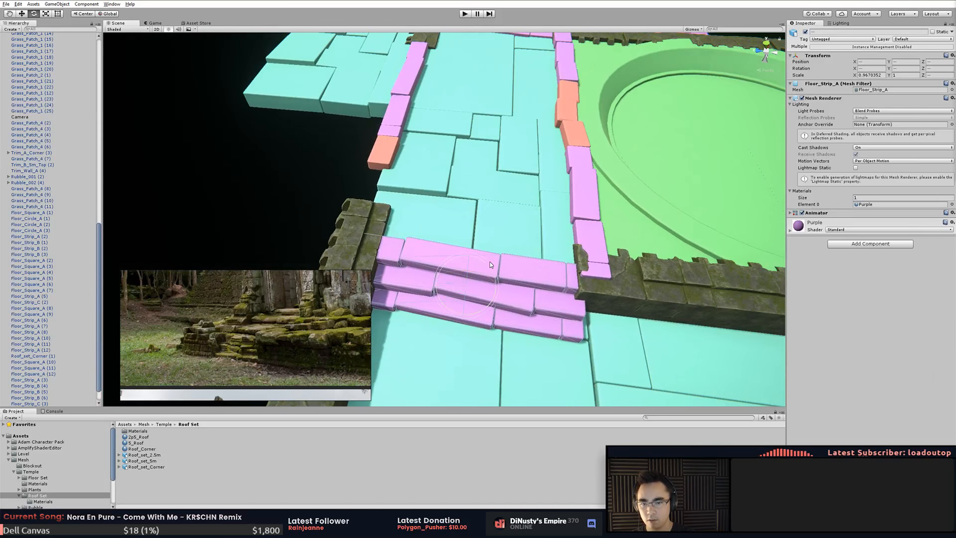
drag(445, 309, 526, 268)
key(w)
click(448, 259)
mouse_move(369, 207)
alt+mouse_down()
mouse_move(354, 193)
mouse_move(474, 244)
mouse_move(363, 219)
alt+mouse_up()
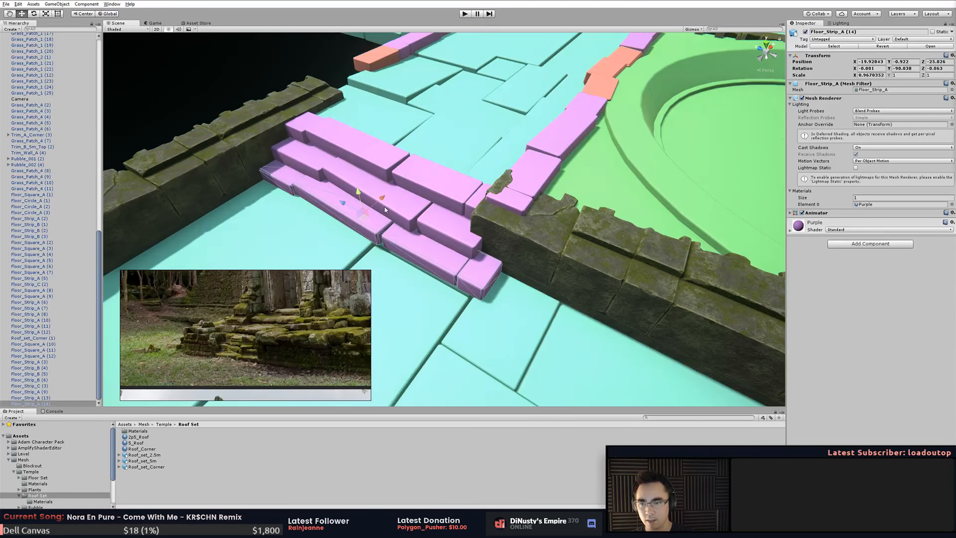
click(431, 223)
- Shift the original stair strips slightly inward and slide the lowest one, Floor_Strip_A (8), to Z -25.719
alt+drag(543, 238, 518, 236)
click(421, 219)
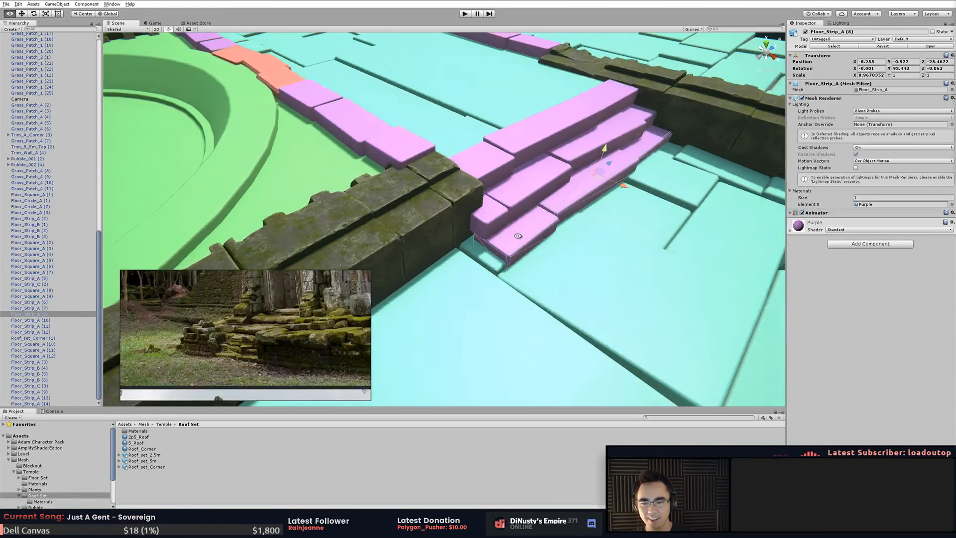
shift+click(514, 178)
shift+click(536, 169)
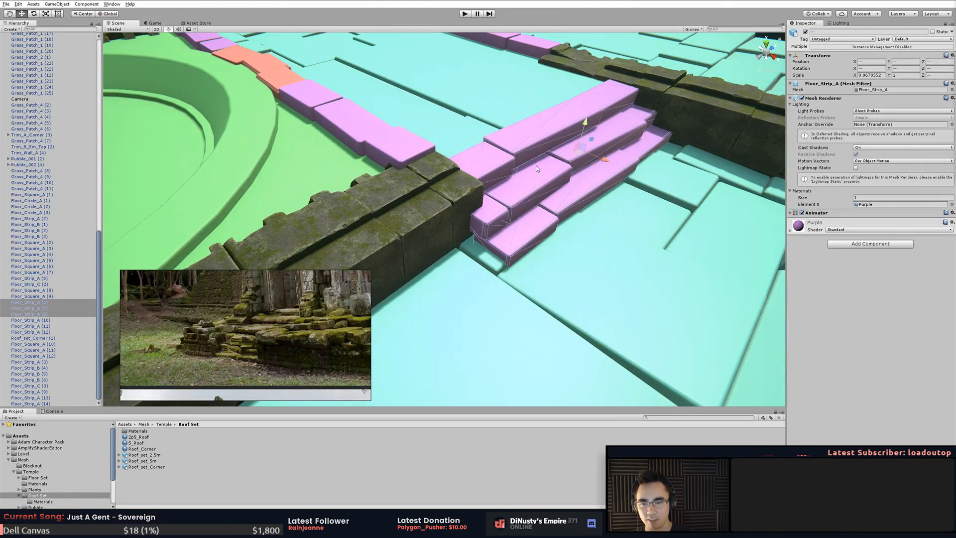
click(564, 203)
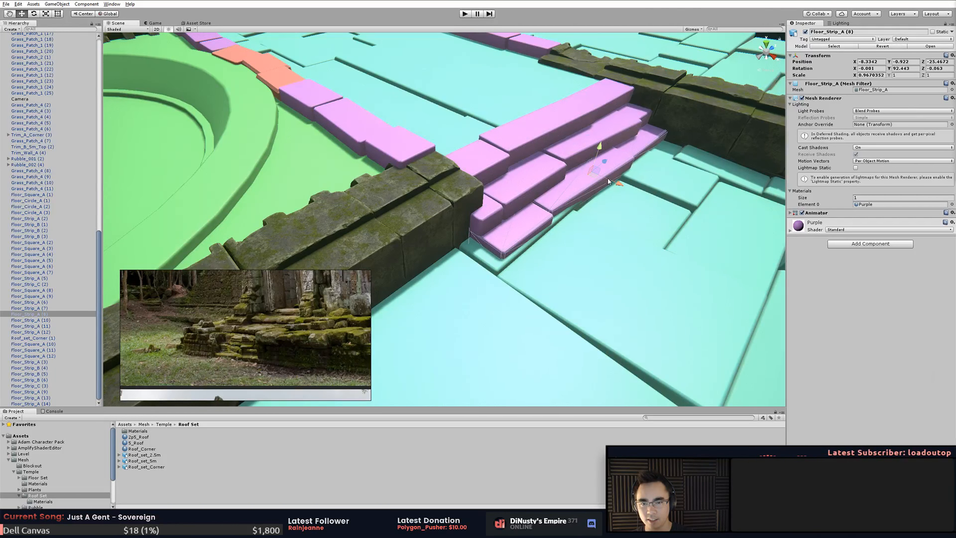
drag(601, 165, 597, 170)
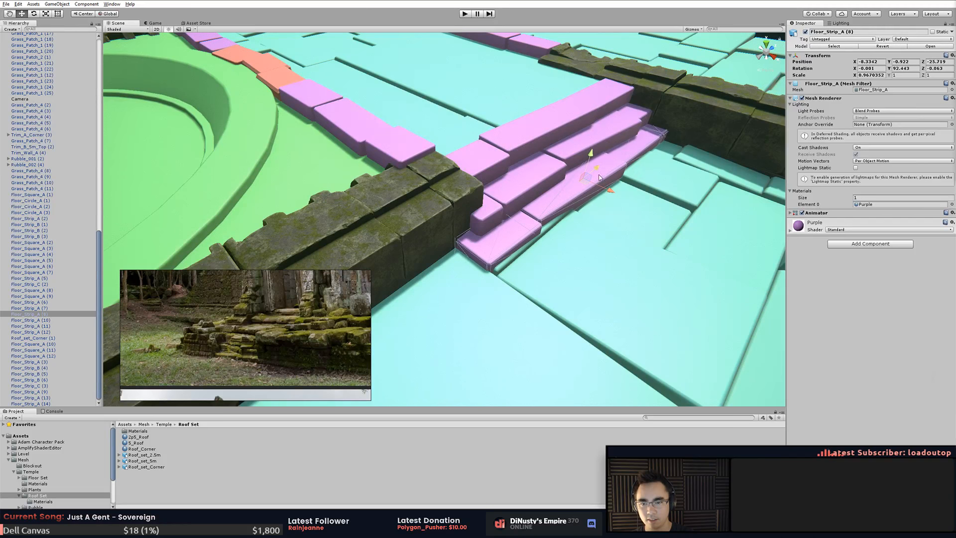
click(611, 255)
- Duplicate the orange Floor_Strip_B at the courtyard's front edge and place the copy at X -17.37, beside the roof wall
middle_drag(611, 255, 600, 280)
scroll(601, 280, down, 5)
alt+drag(601, 280, 459, 227)
click(506, 272)
click(558, 150)
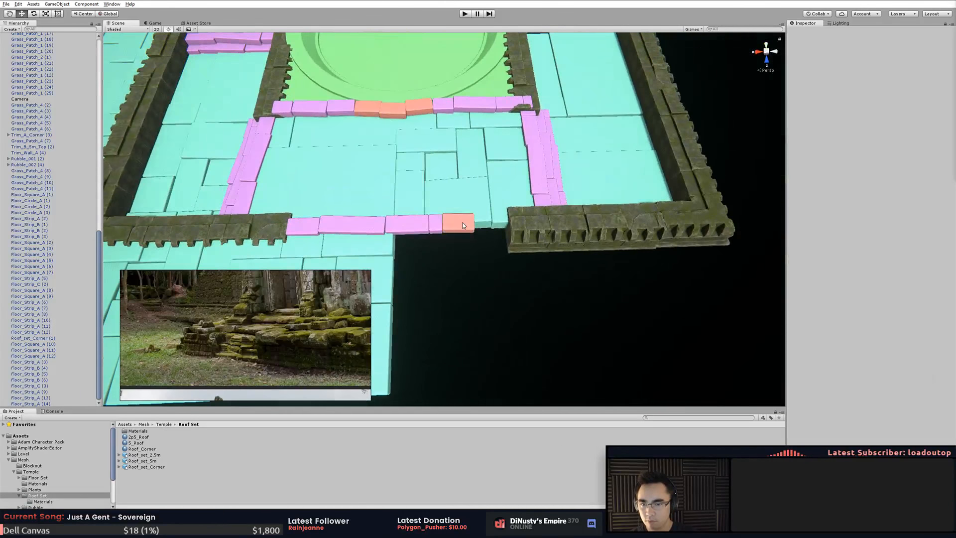
click(461, 229)
click(406, 227)
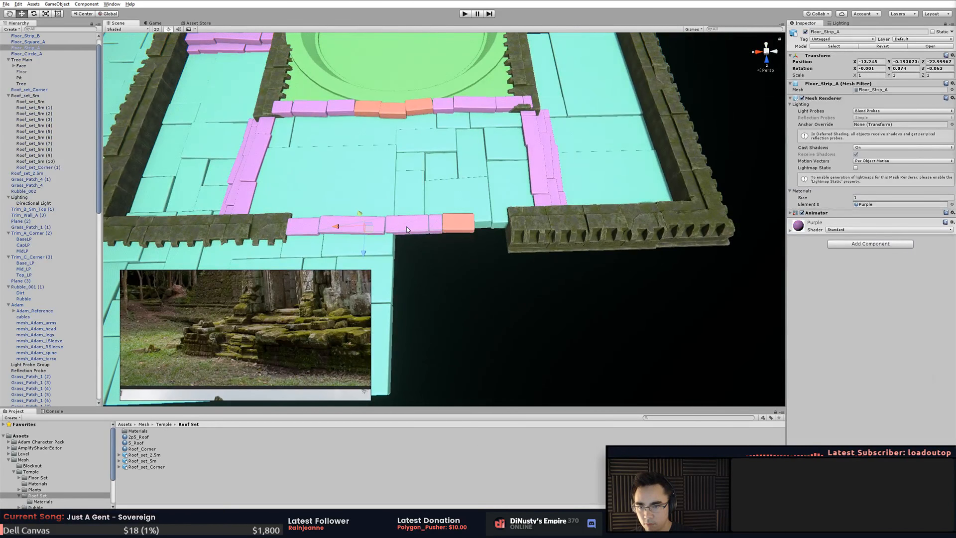
click(471, 229)
drag(441, 228, 478, 250)
key(f)
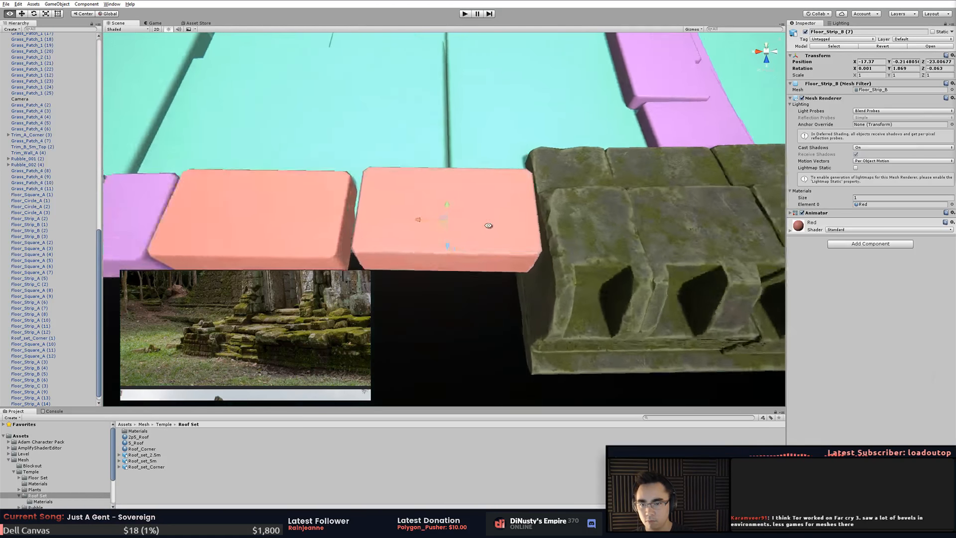
- Stretch the copied orange strip to an X scale of about 1.126 and angle it to Y -2.076 to fill the gap
drag(355, 206, 345, 205)
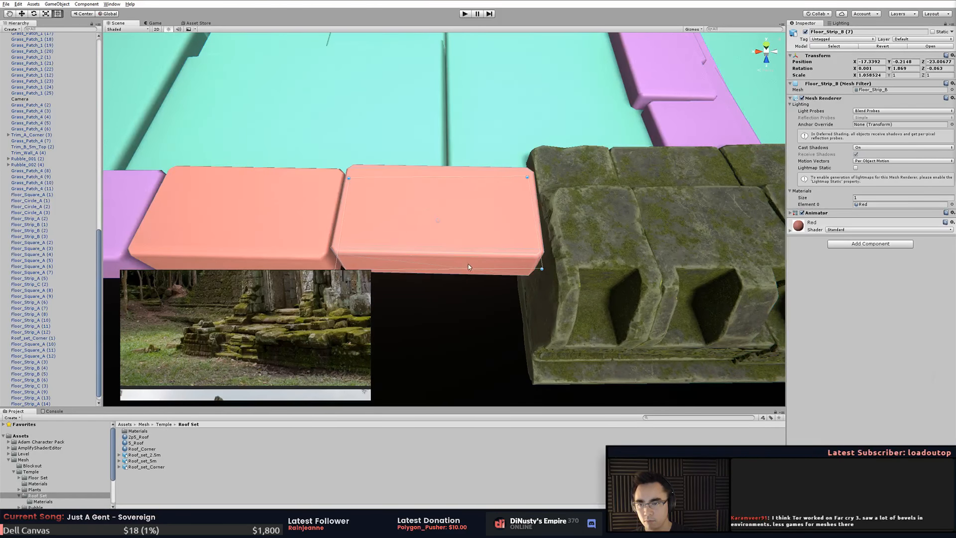
drag(446, 246, 441, 233)
key(w)
alt+drag(492, 274, 363, 229)
key(r)
click(452, 314)
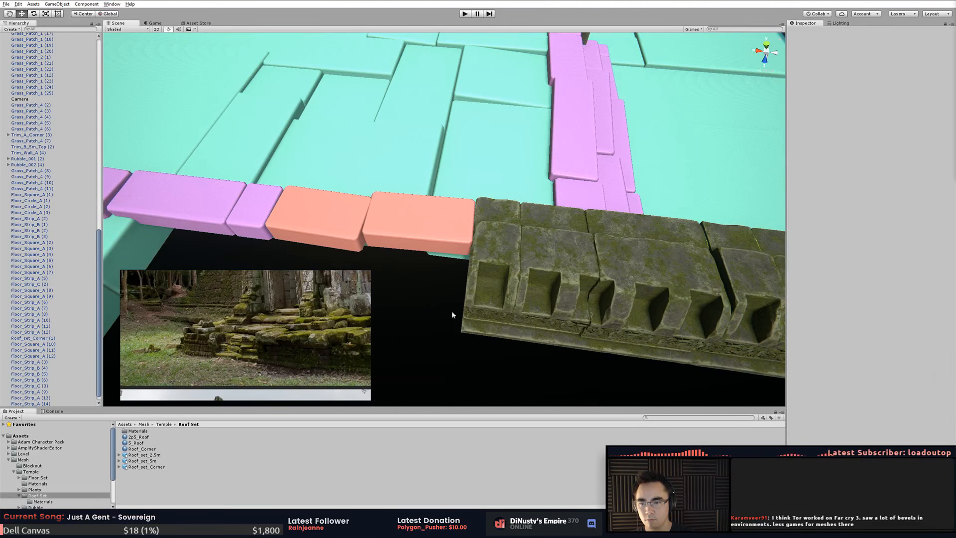
- Inspect the joints between the orange edging strips, the roof wall and the walkway from several angles
alt+drag(452, 315, 497, 216)
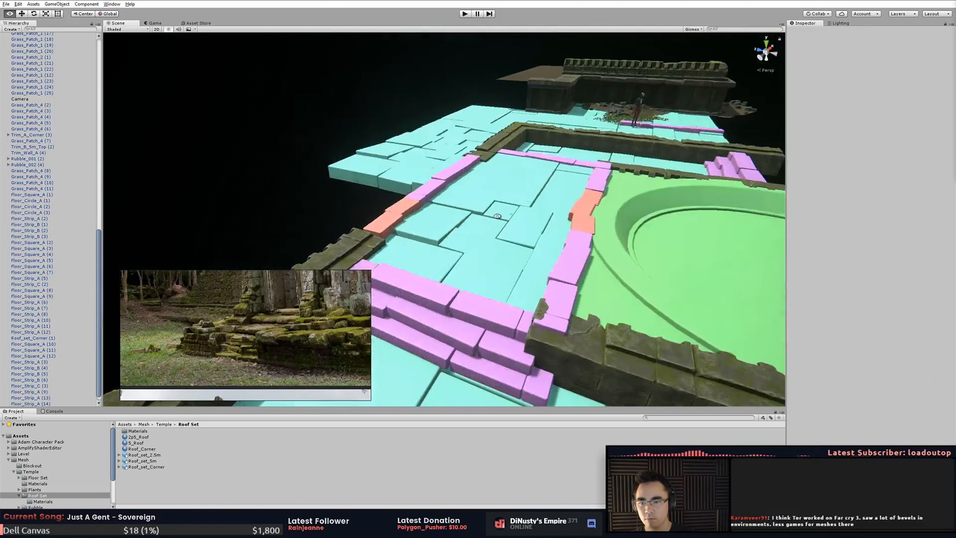
click(383, 220)
middle_drag(382, 220, 508, 249)
alt+right_drag(508, 249, 561, 237)
alt+drag(561, 237, 722, 256)
alt+right_drag(722, 256, 786, 261)
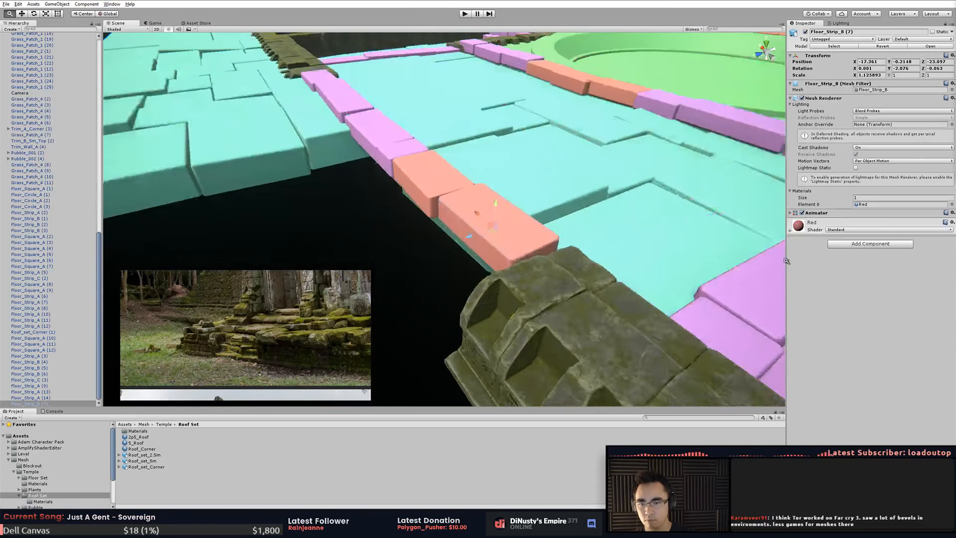
alt+drag(786, 261, 486, 235)
key(e)
click(499, 193)
middle_drag(499, 193, 479, 202)
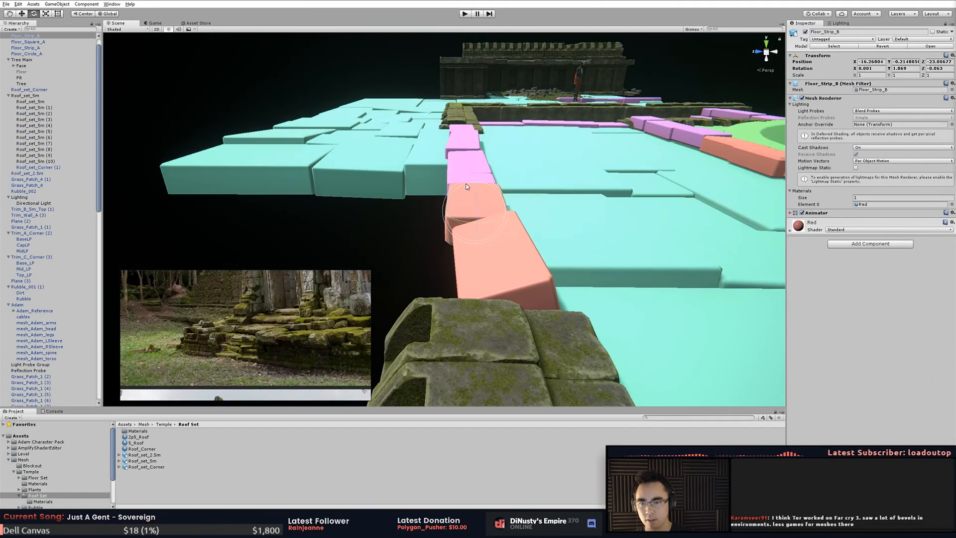
click(403, 226)
middle_drag(403, 225, 322, 224)
alt+drag(322, 224, 572, 229)
- Shorten Floor_Strip_B (1) along the green platform's edge so it stops overlapping the neighbouring orange strip
click(537, 138)
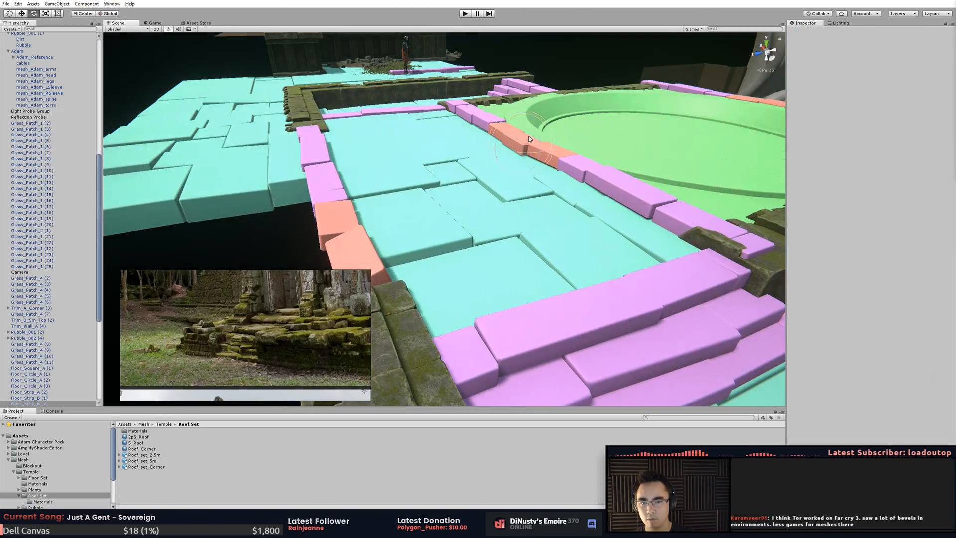
key(f)
alt+drag(513, 185, 473, 172)
drag(426, 201, 605, 285)
key(w)
middle_drag(605, 285, 484, 282)
click(518, 252)
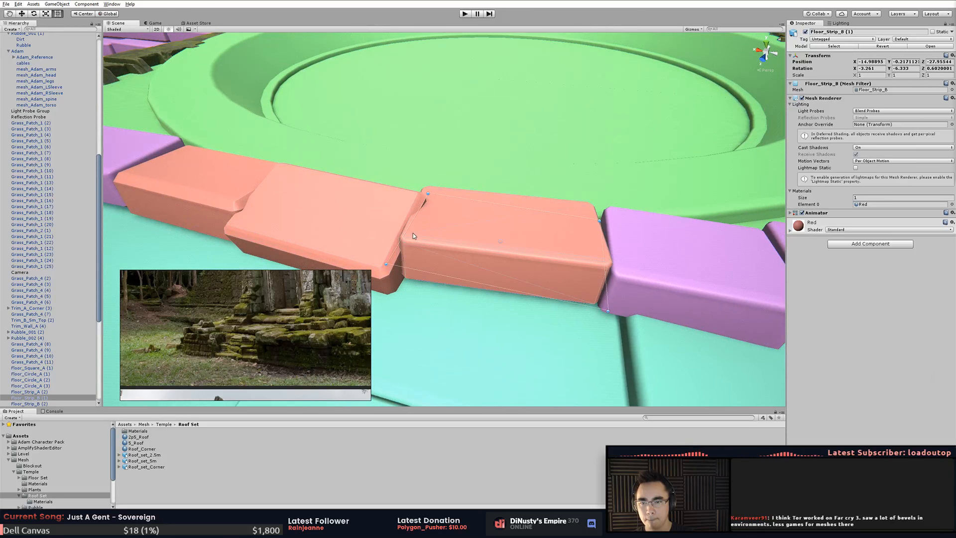
drag(412, 230, 479, 239)
key(w)
middle_drag(479, 239, 808, 293)
- Narrow Floor_Strip_B (3) to an X scale of about 0.921 so it fits between its neighbouring strips
click(539, 231)
middle_drag(539, 231, 571, 251)
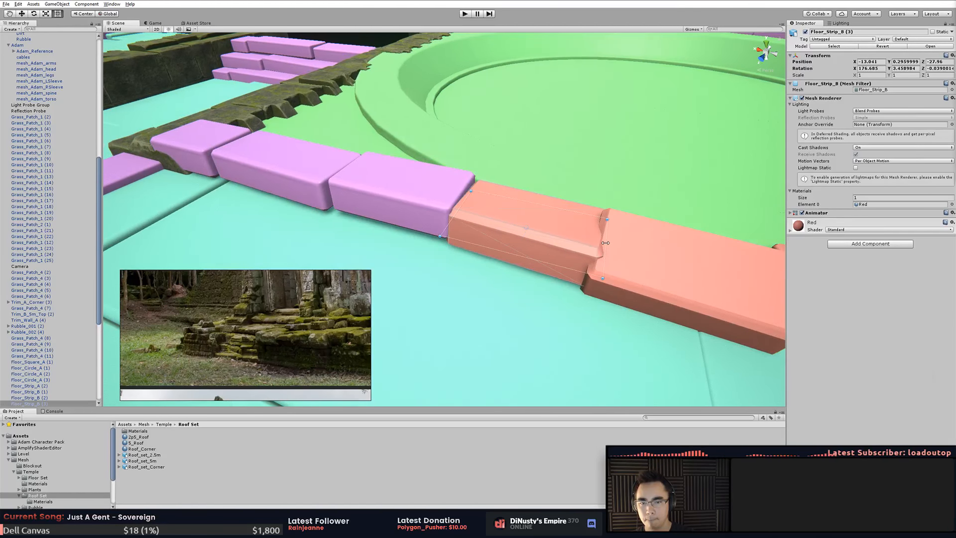
alt+drag(596, 244, 391, 228)
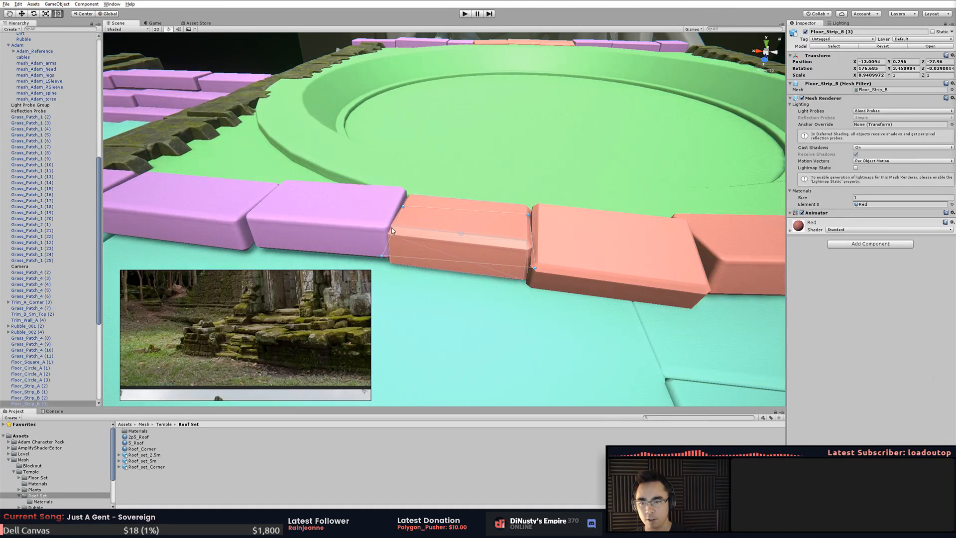
alt+drag(470, 235, 429, 261)
key(w)
alt+drag(501, 228, 481, 237)
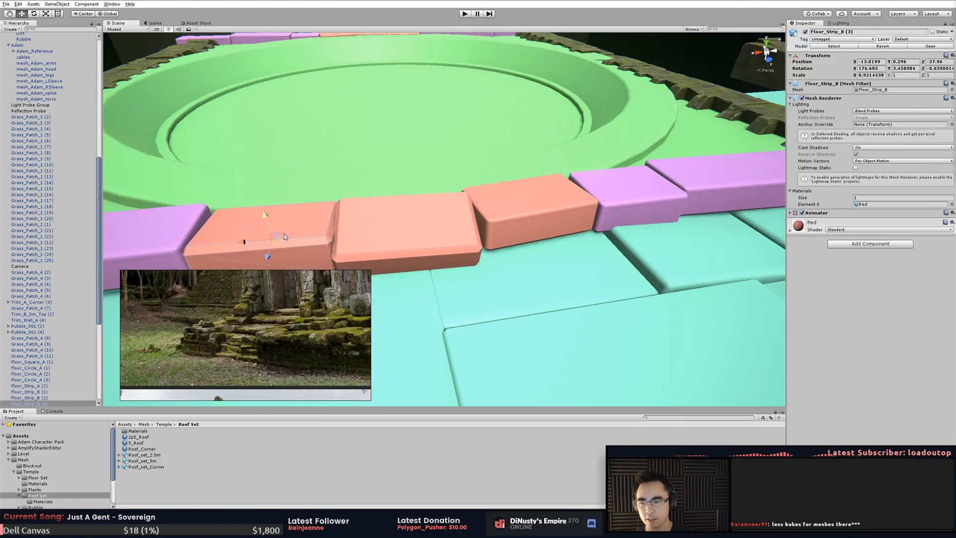
- Duplicate Floor_Strip_B (3) and place the copy on the turquoise floor at X -15.814, Z -26.003
key(ctrl+d)
drag(280, 241, 727, 308)
alt+drag(727, 308, 412, 268)
key(ctrl+z)
alt+drag(491, 252, 534, 251)
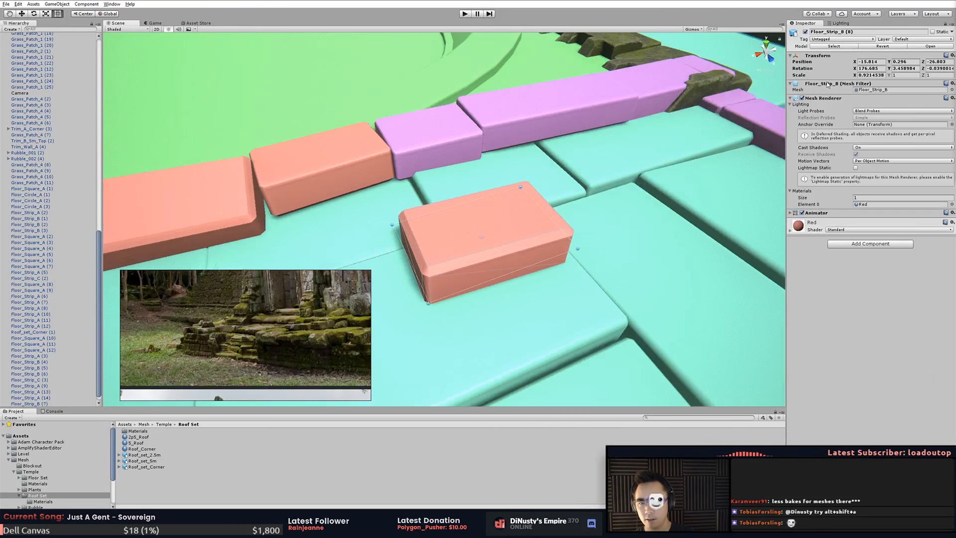
- Set the duplicated orange strip's rotation to 0 on all three axes
text(0)
key(Tab)
text(0)
key(Tab)
text(0)
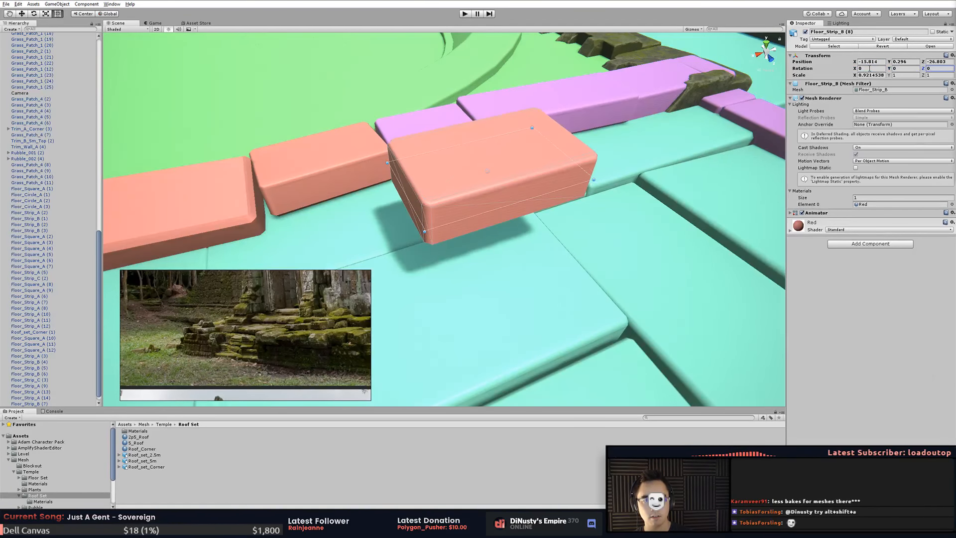
alt+drag(583, 120, 463, 198)
scroll(463, 199, down, 4)
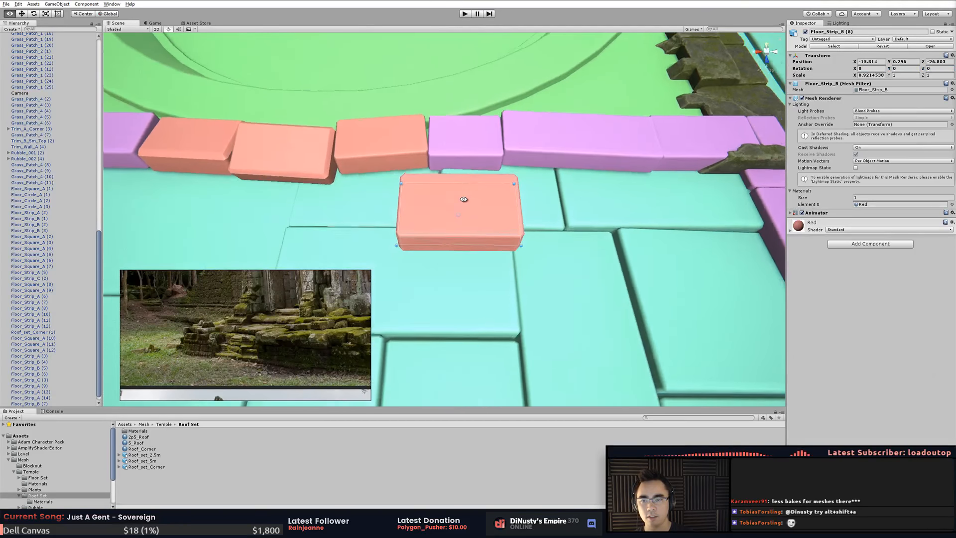
drag(400, 217, 374, 243)
key(ctrl+z)
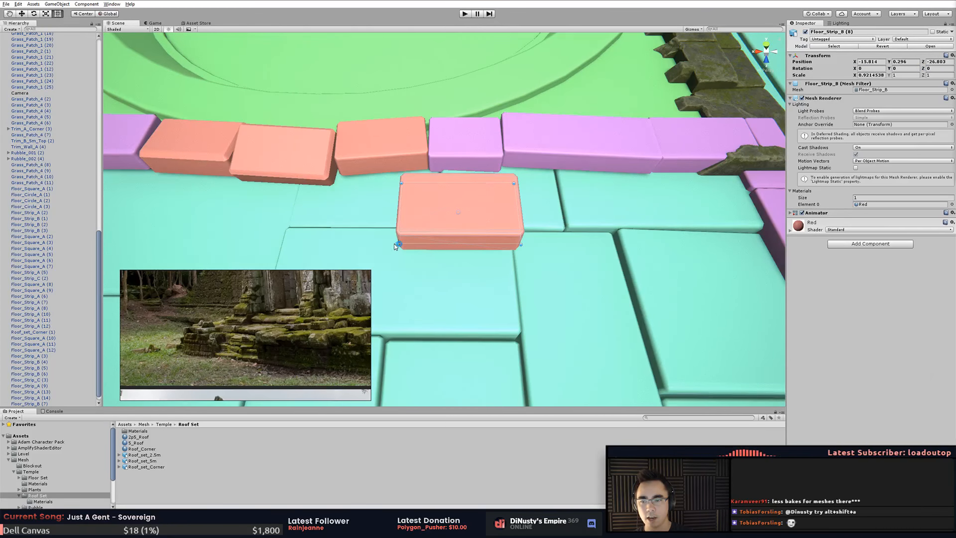
click(369, 268)
key(ctrl+z)
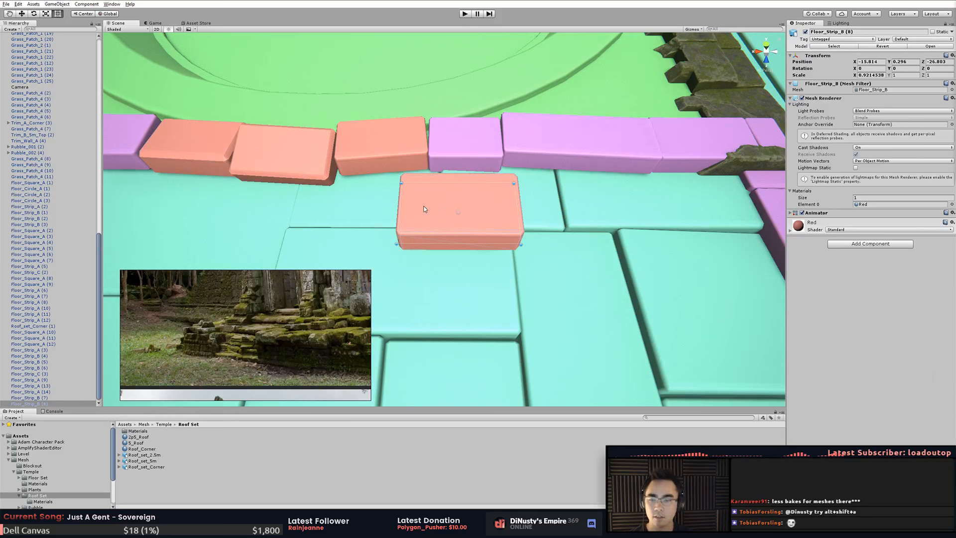
- Narrow the duplicated orange strip from one end to an X scale of about 0.723
drag(405, 212, 433, 217)
click(424, 183)
click(429, 184)
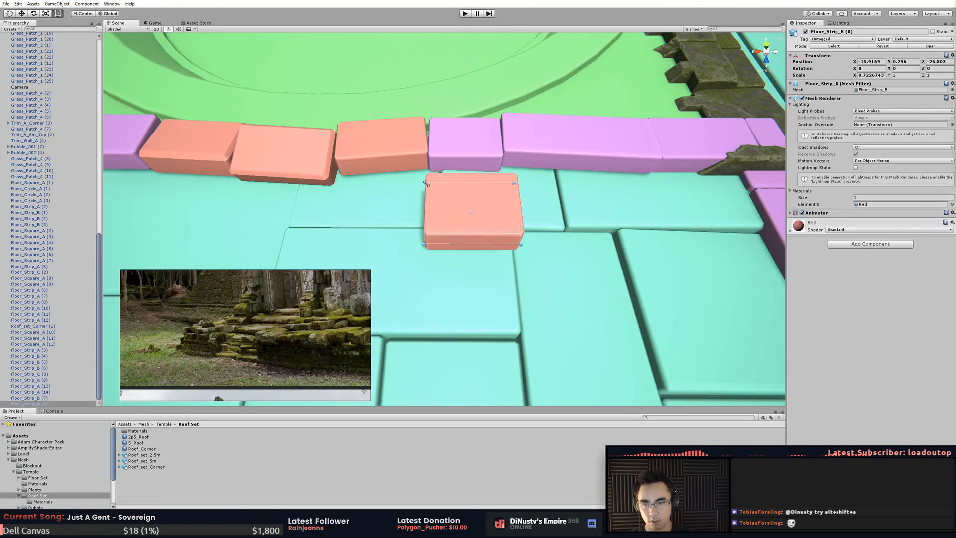
- Try to make the duplicated orange strip narrower and taller, with an X scale of about 0.625 and Y scale of about 1.739
click(412, 195)
mouse_move(425, 183)
mouse_down()
mouse_move(417, 211)
mouse_move(416, 183)
mouse_up()
alt+drag(487, 204, 463, 121)
drag(420, 156, 376, 157)
key(ctrl+z)
key(ctrl+z)
key(ctrl+z)
key(ctrl+z)
key(ctrl+z)
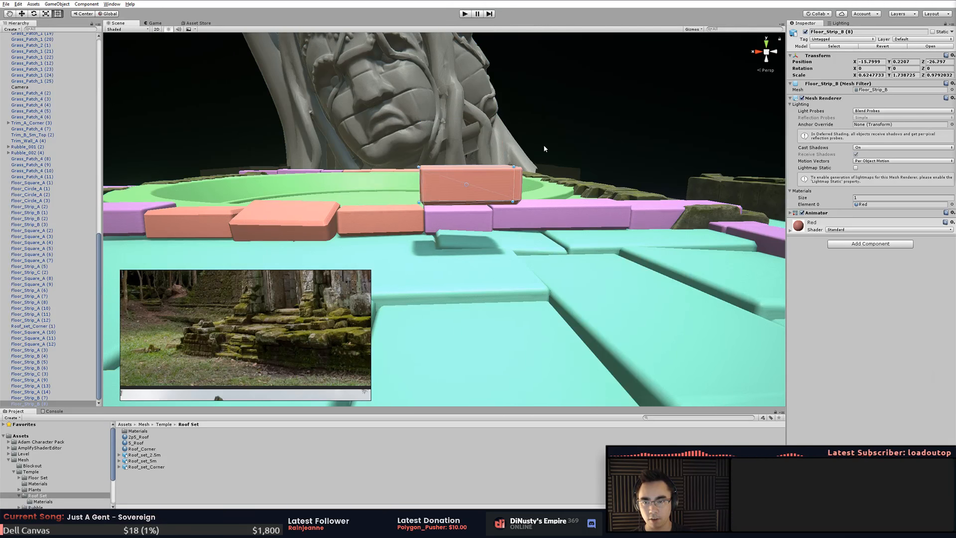
alt+drag(517, 230, 548, 300)
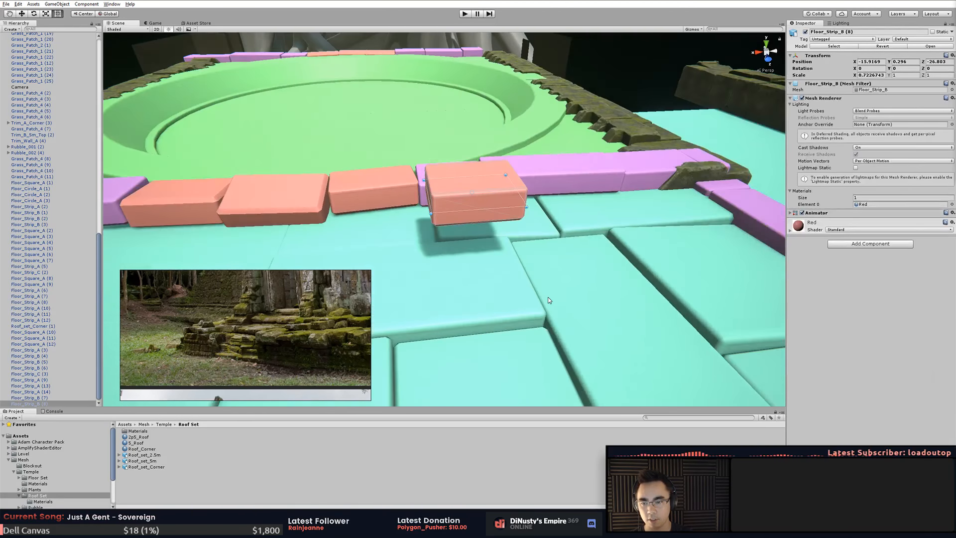
- Deactivate the duplicated orange strip Floor_Strip_B (8) and reactivate it
key(alt+shift+a)
key(alt+shift+a)
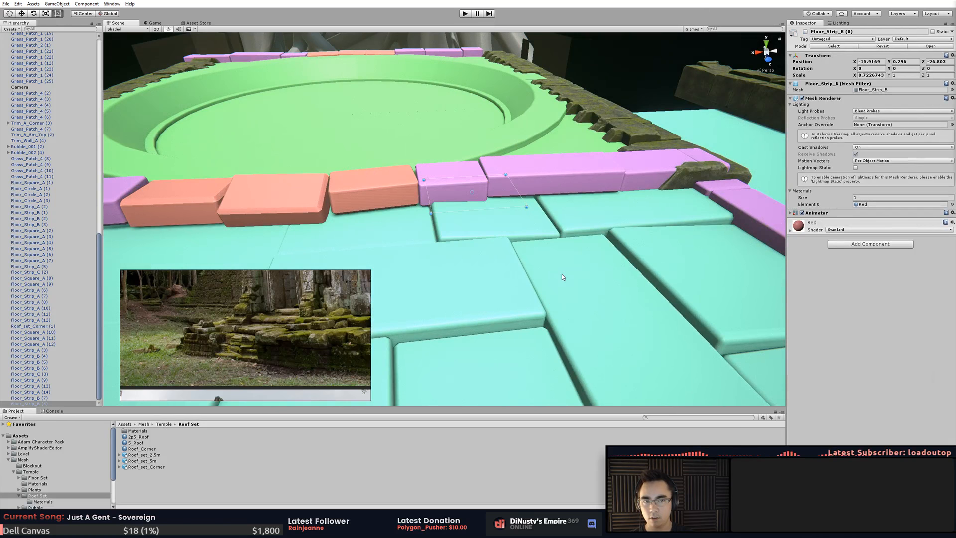
alt+drag(563, 277, 595, 169)
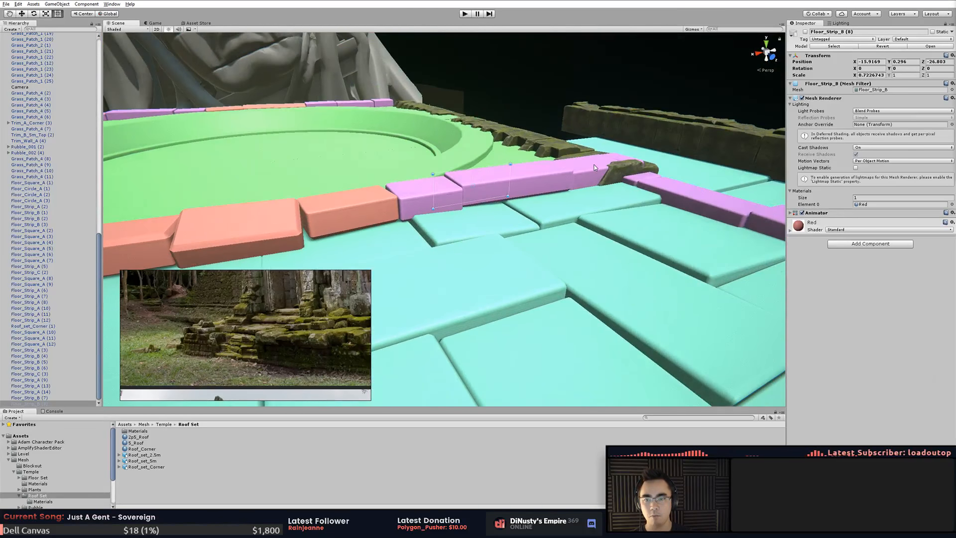
key(alt+shift+a)
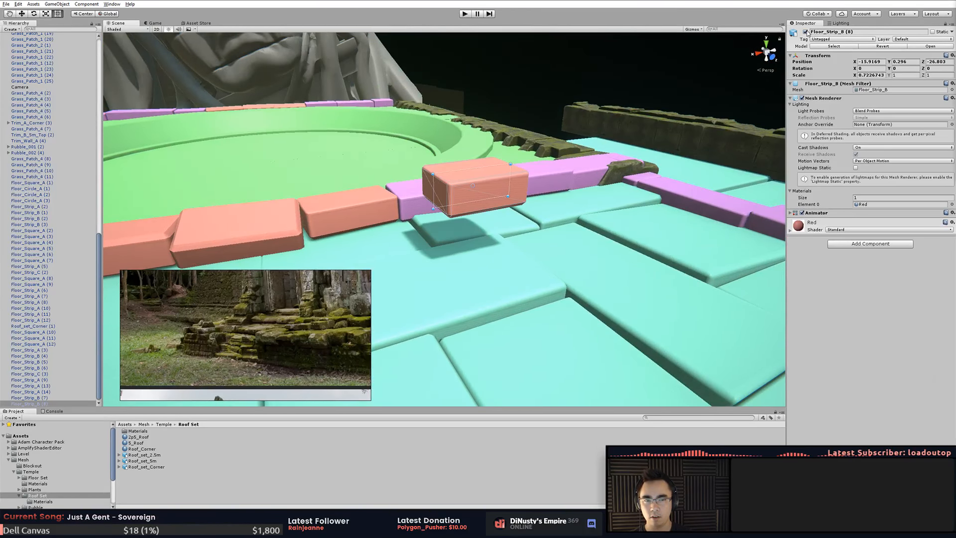
- Reselect Floor_Strip_B (8) after checking the neighbouring roof wall and deactivate it
click(552, 142)
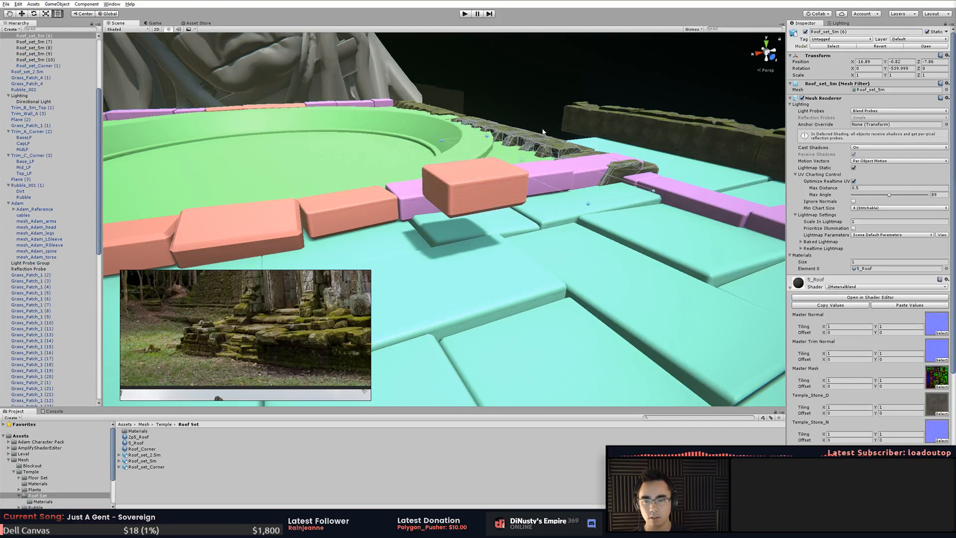
click(537, 109)
click(501, 179)
key(alt+shift+a)
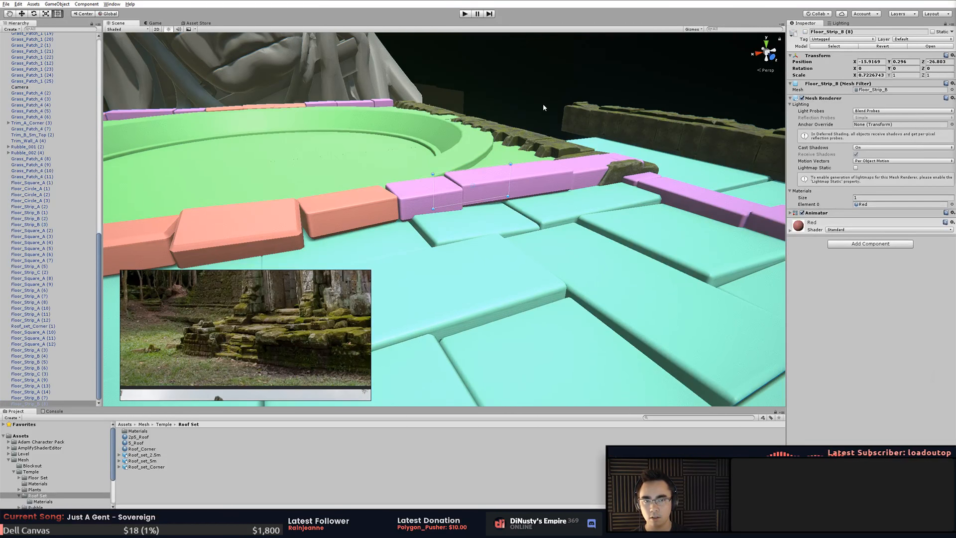
- Find the deactivated Floor_Strip_B (8) again, reactivate it and clear the selection
click(369, 176)
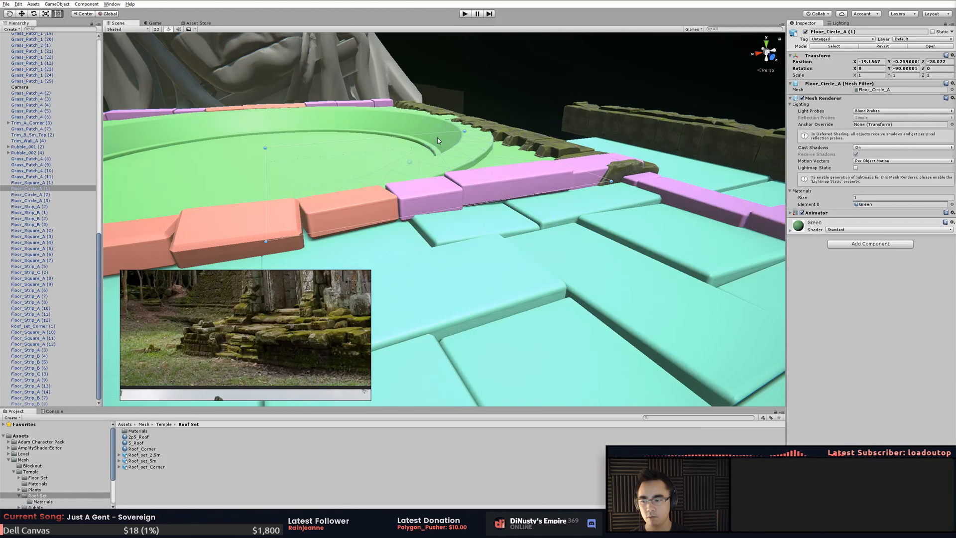
click(547, 146)
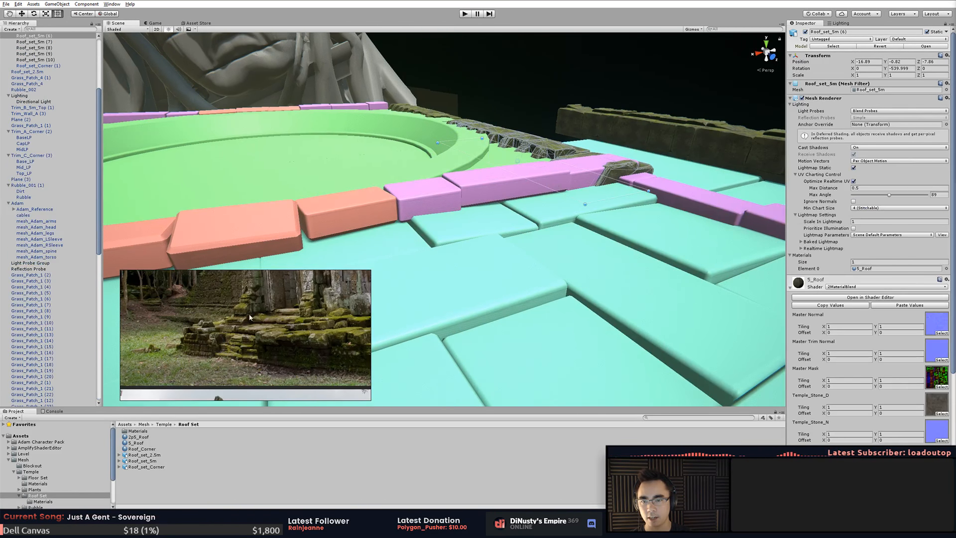
scroll(60, 318, down, 2)
scroll(60, 316, down, 5)
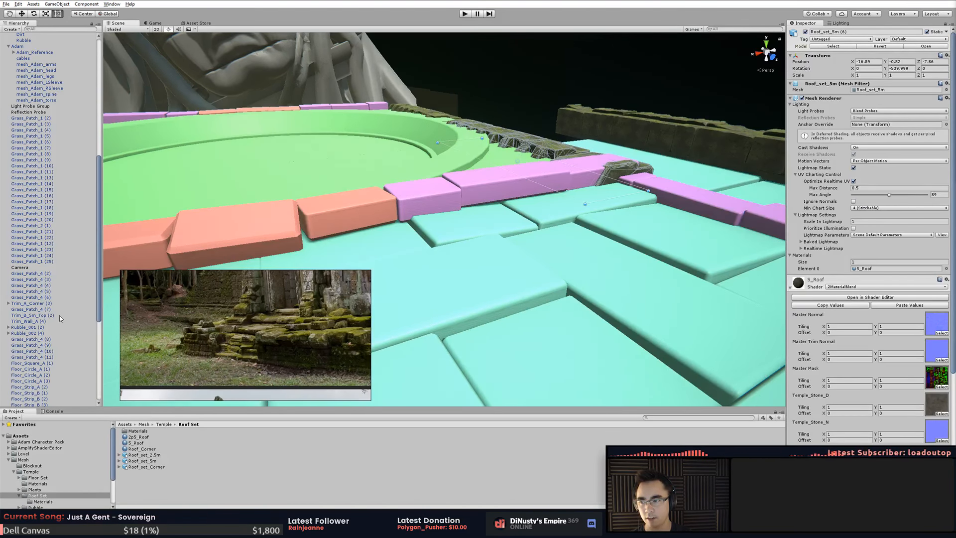
click(481, 212)
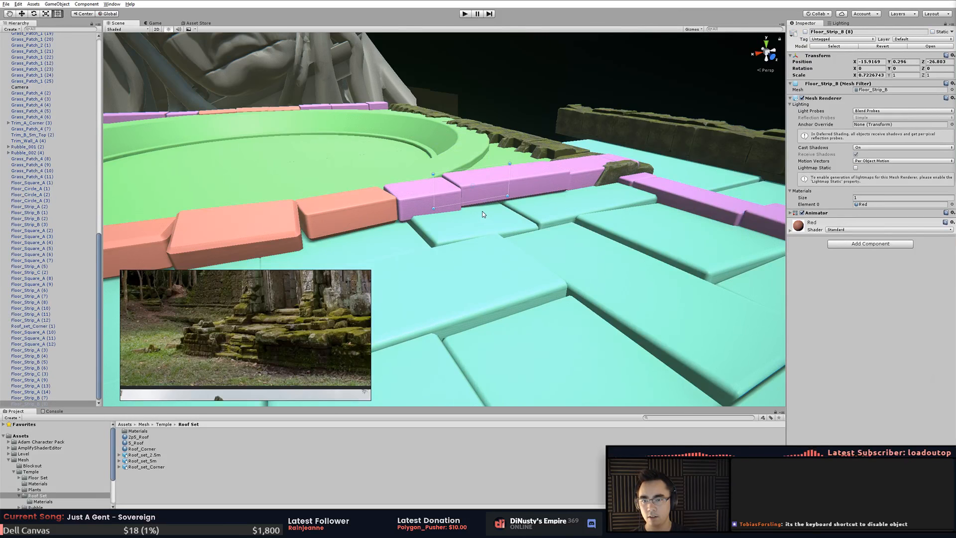
key(alt+shift+a)
click(577, 106)
- Examine the green platform's front edging and the adjoining turquoise floor and purple stairs from several angles
alt+drag(578, 106, 571, 146)
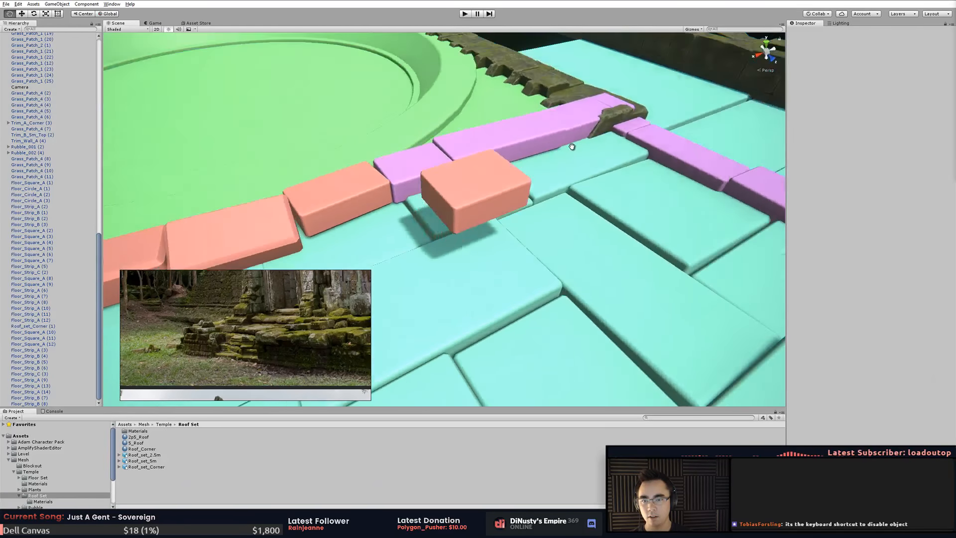
middle_drag(571, 146, 528, 248)
alt+right_drag(528, 248, 448, 269)
alt+drag(448, 269, 425, 246)
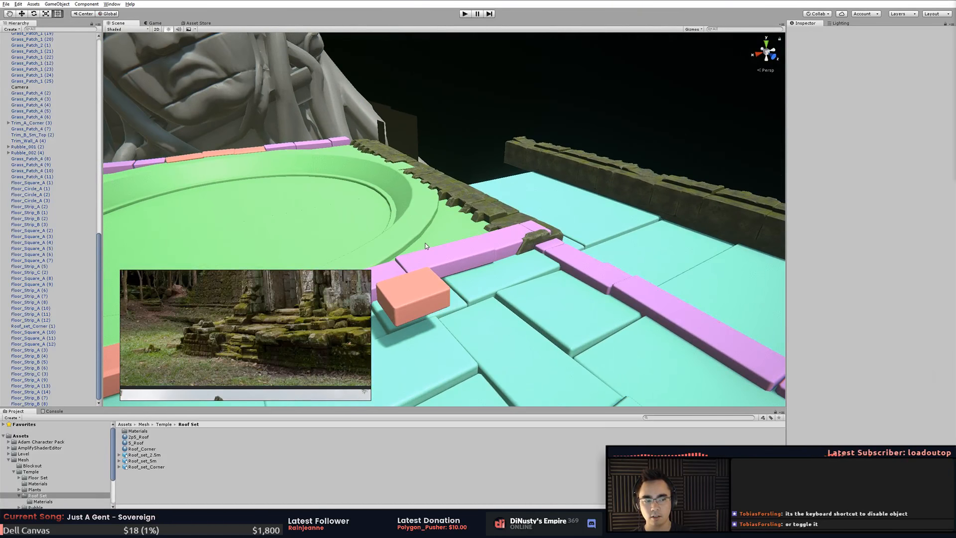
middle_drag(426, 246, 424, 286)
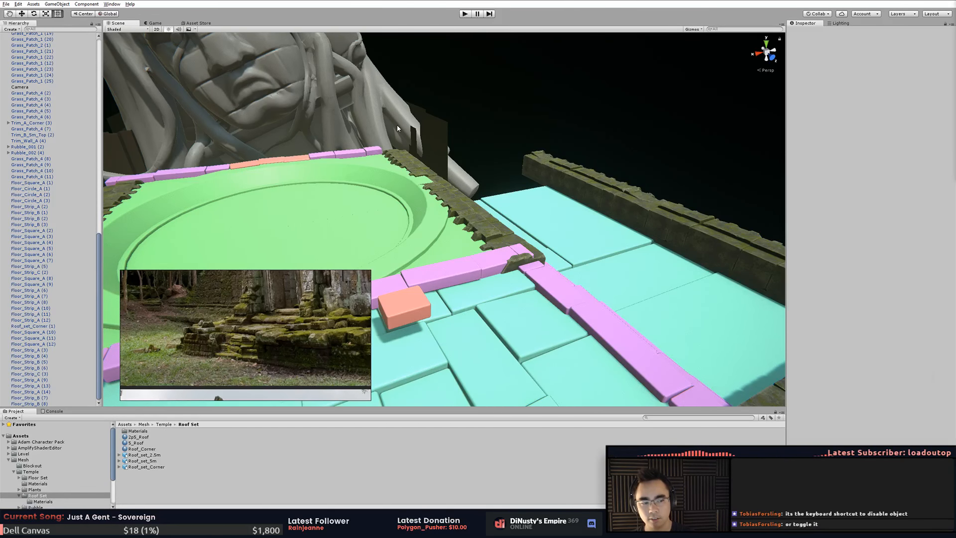
click(490, 261)
alt+drag(491, 261, 565, 305)
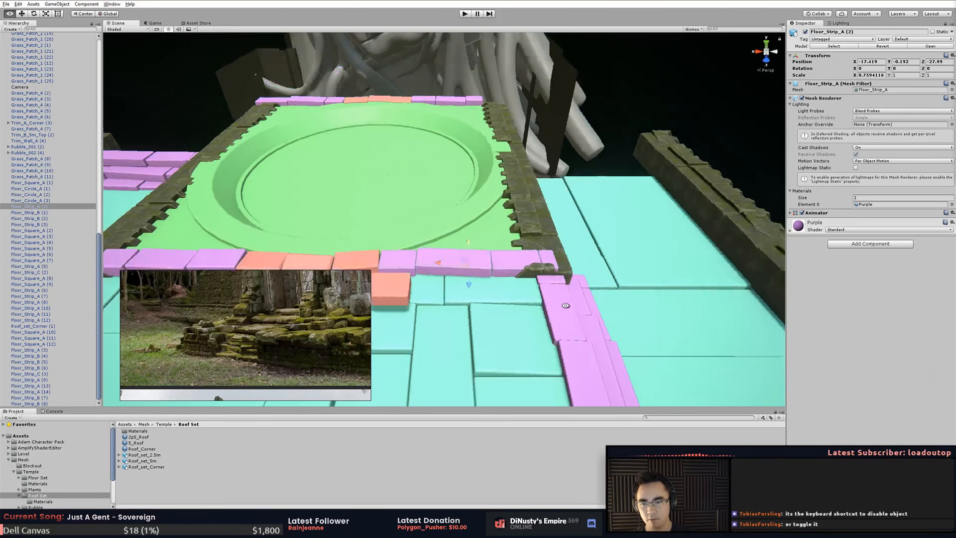
alt+drag(520, 267, 540, 287)
alt+drag(544, 211, 582, 164)
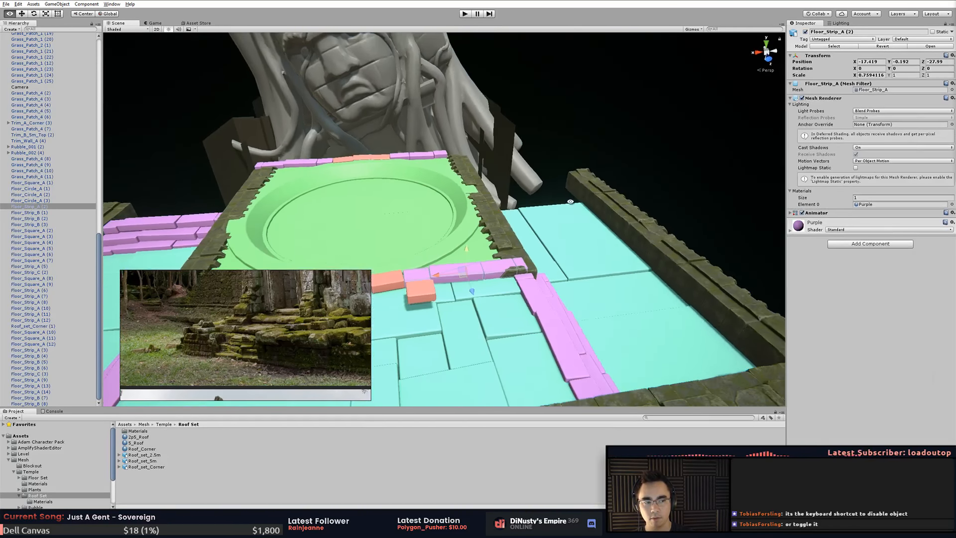
middle_drag(604, 175, 546, 219)
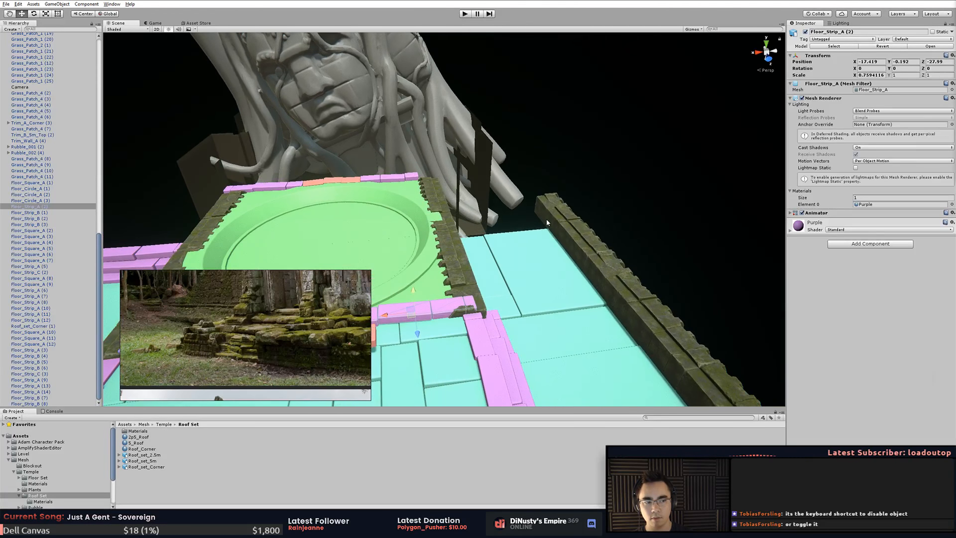
- Examine the roof walls around the lower side terrace and the overall courtyard layout
click(546, 221)
alt+drag(543, 271, 498, 285)
click(592, 239)
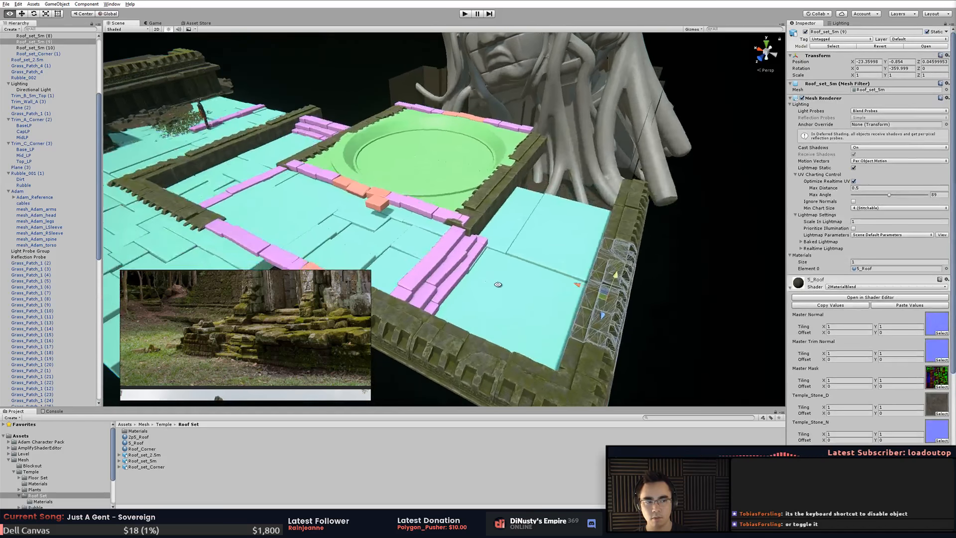
middle_drag(498, 284, 505, 304)
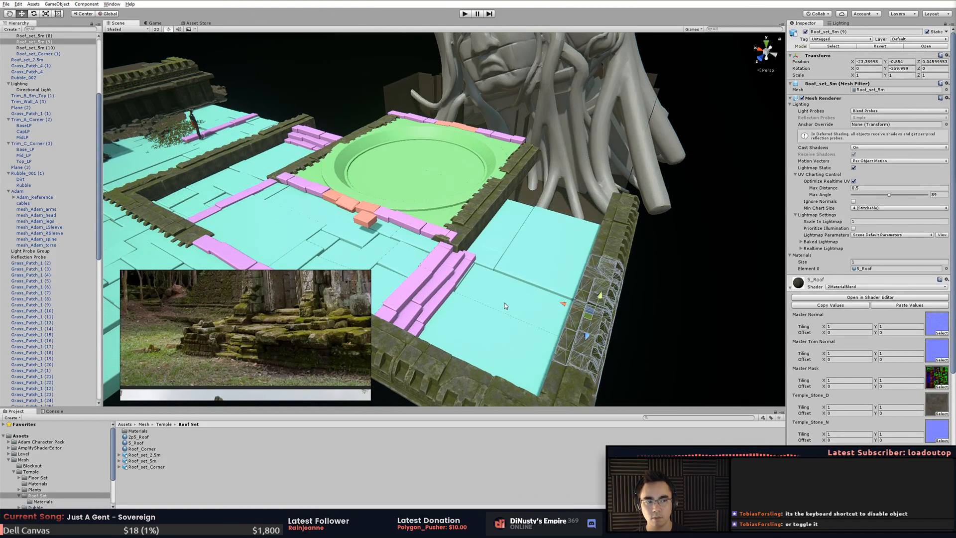
alt+drag(504, 303, 487, 306)
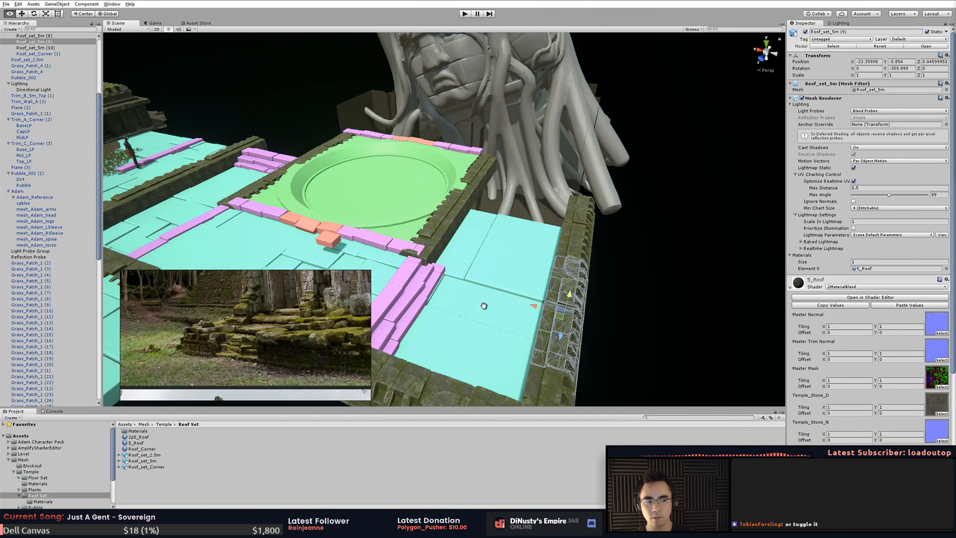
alt+drag(483, 306, 601, 284)
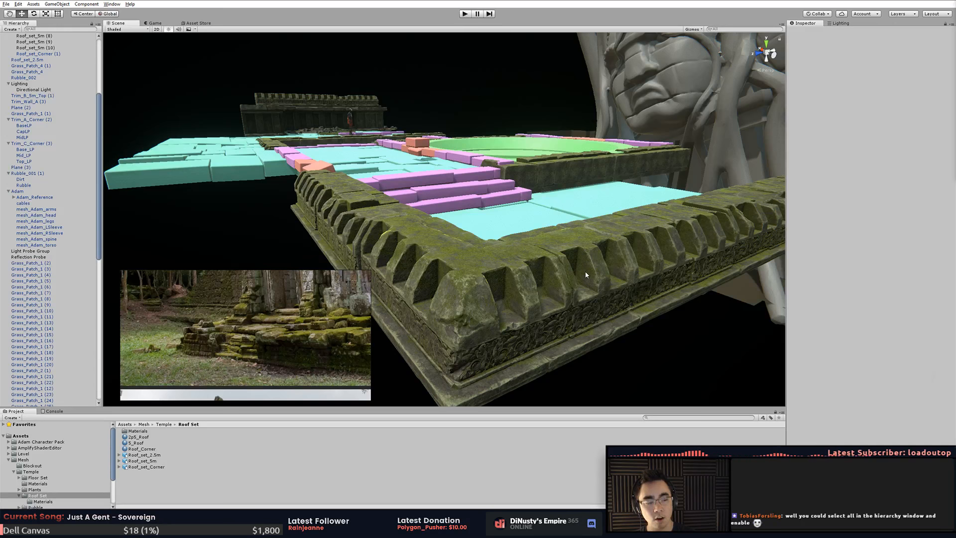
alt+drag(438, 149, 493, 224)
middle_drag(503, 239, 483, 344)
alt+drag(483, 343, 562, 338)
click(536, 260)
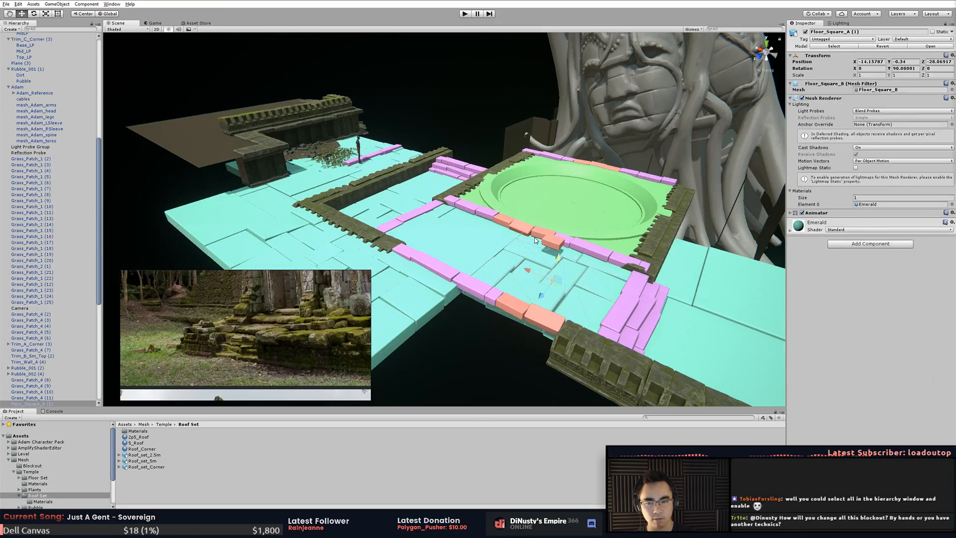
click(473, 236)
right_drag(504, 287, 518, 312)
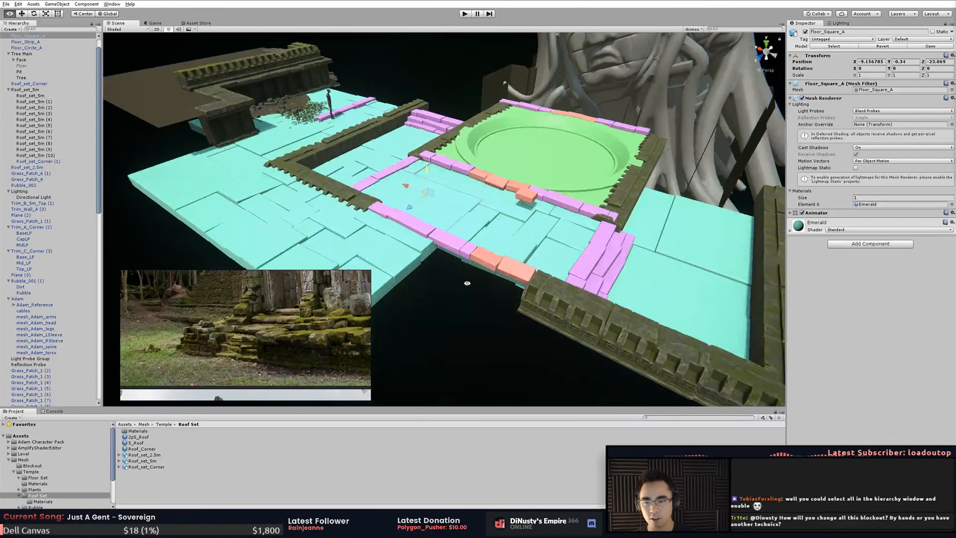
click(465, 284)
- Switch to Modo and examine the three-block Floor_Strip_C mesh up close
key(alt+Tab)
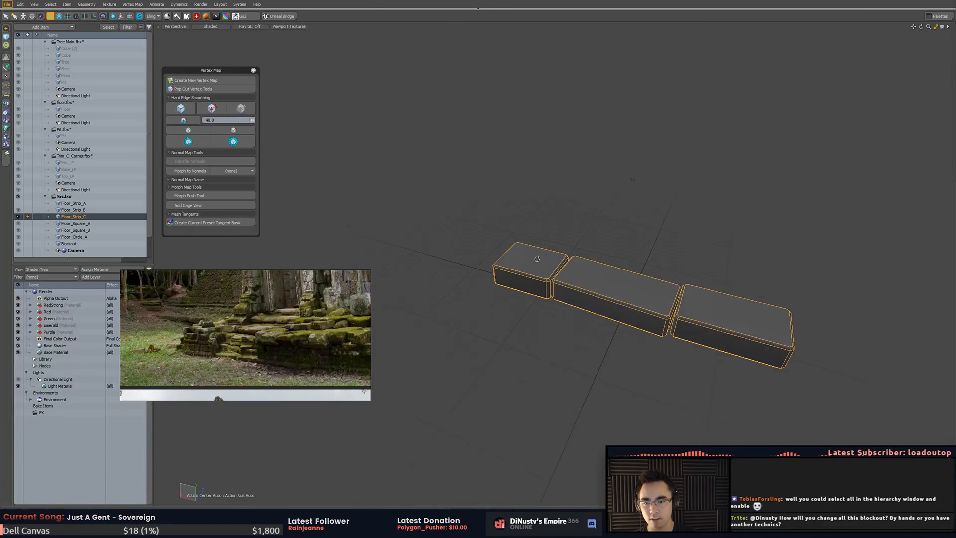
ctrl+alt+drag(655, 278, 518, 255)
click(529, 146)
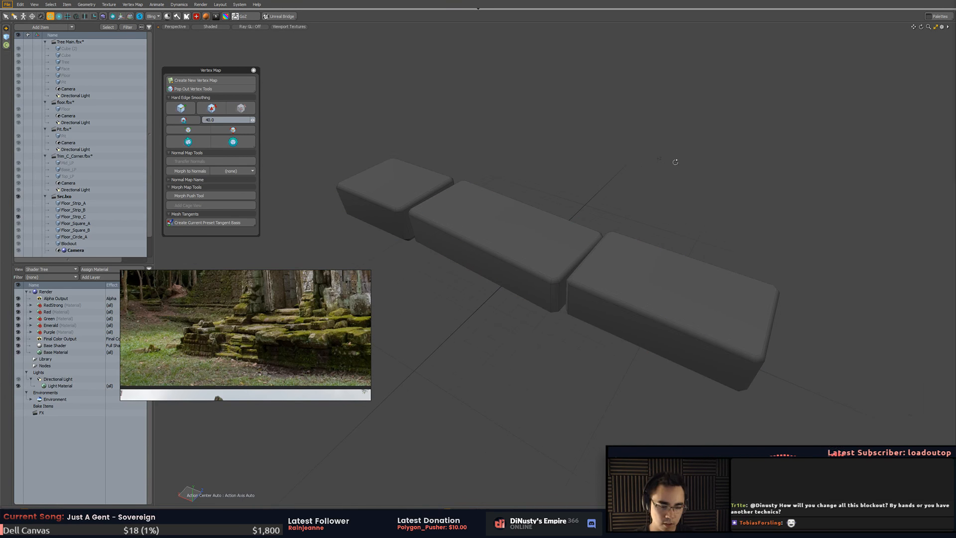
- Return to Unity and examine the courtyard's outer orange and purple edging strips, including Floor_Strip_B (7)
key(alt+Tab)
click(525, 243)
alt+drag(524, 242, 526, 219)
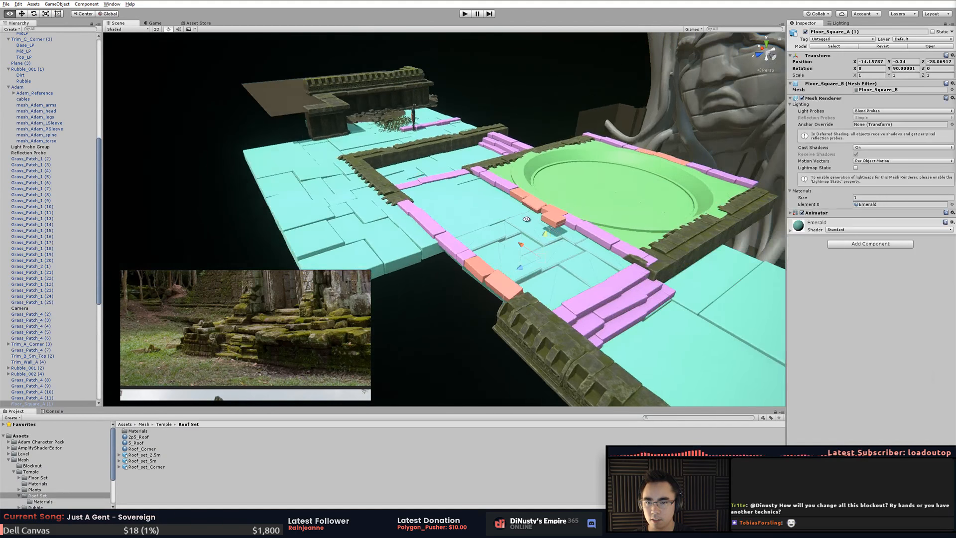
alt+drag(632, 271, 561, 248)
click(561, 249)
click(529, 238)
middle_drag(463, 250, 555, 266)
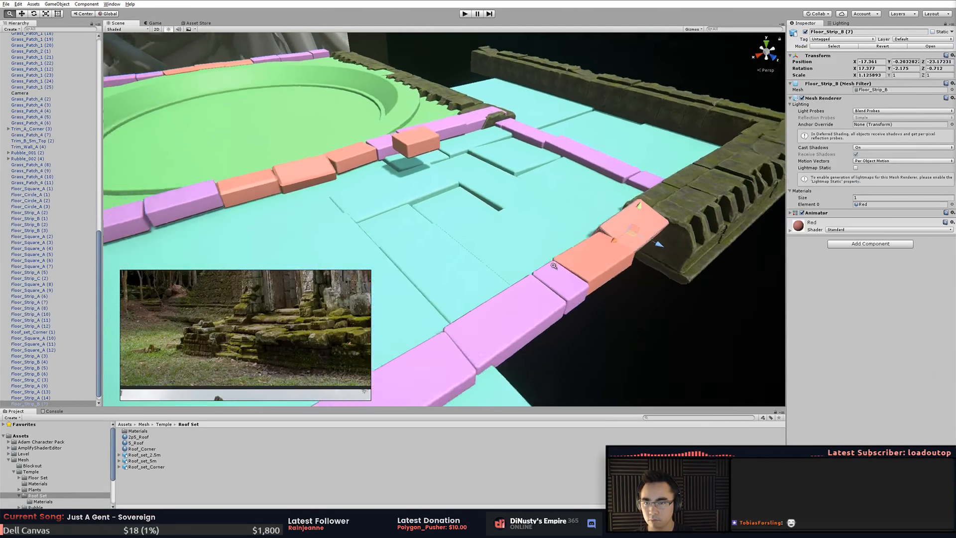
scroll(398, 251, down, 8)
middle_drag(388, 251, 487, 246)
click(575, 199)
alt+drag(479, 262, 387, 269)
click(472, 250)
middle_drag(394, 254, 615, 248)
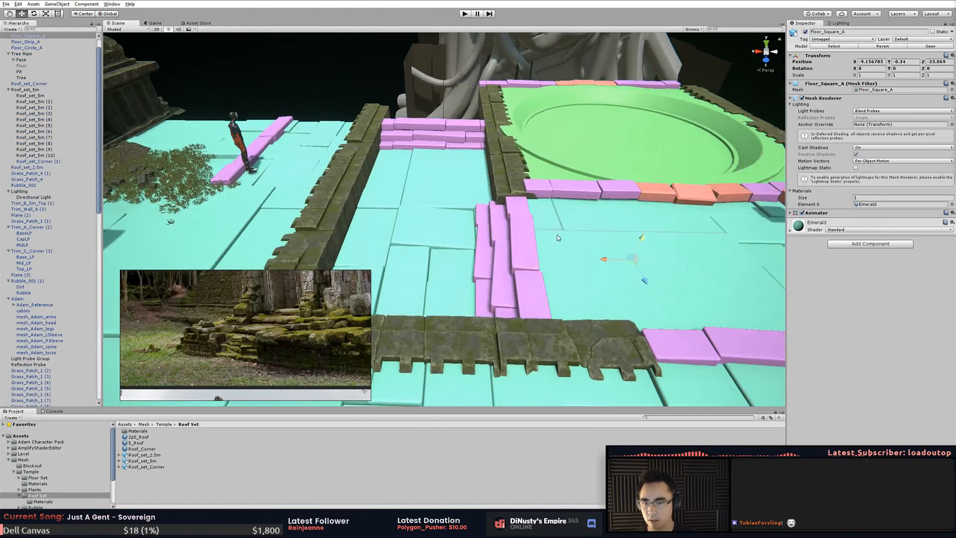
- Examine the purple strips on the stairs and around the green platform, including Floor_Strip_C (3) on its far edge
click(529, 242)
alt+drag(531, 244, 657, 237)
middle_drag(657, 237, 562, 250)
alt+drag(562, 250, 667, 214)
click(681, 179)
click(685, 116)
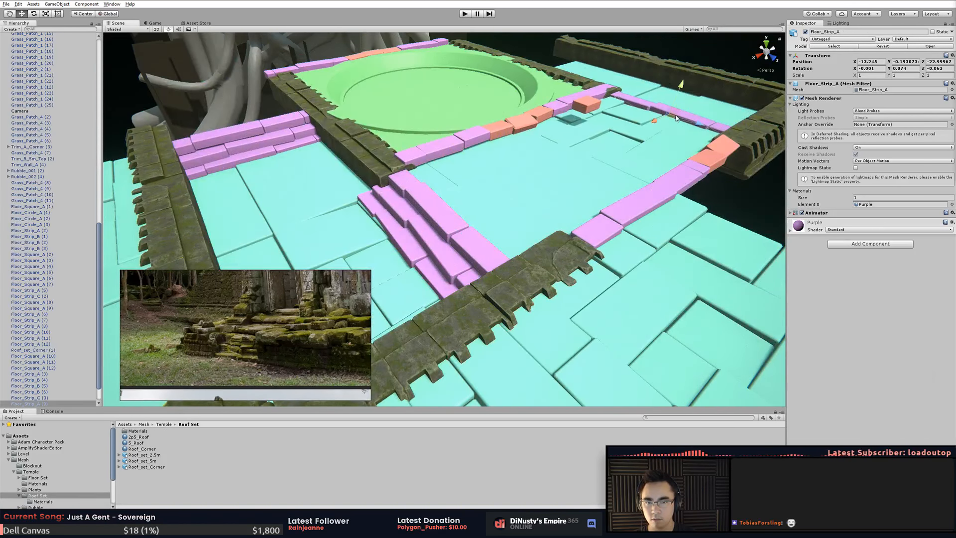
click(588, 103)
click(594, 91)
click(422, 44)
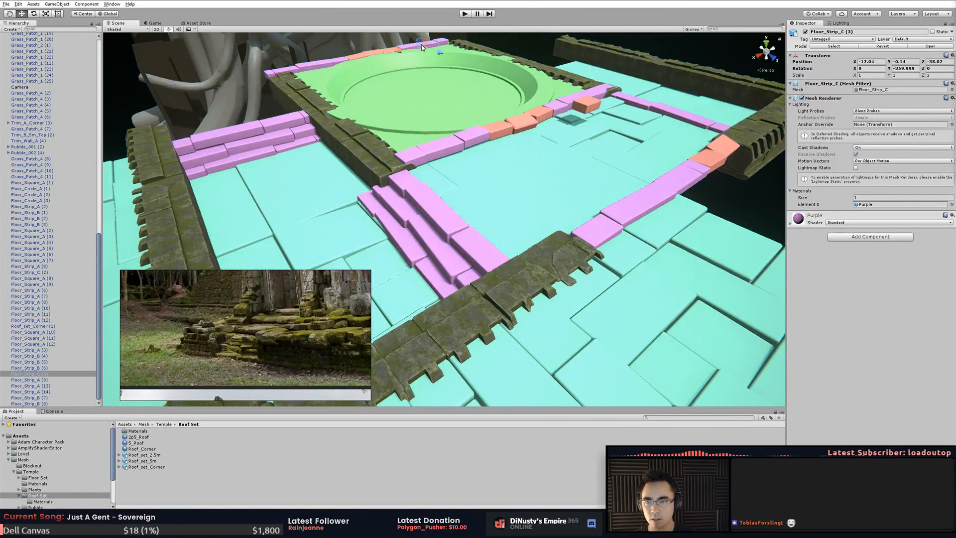
key(f)
alt+drag(526, 199, 528, 248)
click(568, 290)
- Switch to Modo, view the Floor_Strip_C mesh and launch ZBrush
key(alt+Tab)
scroll(547, 247, down, 5)
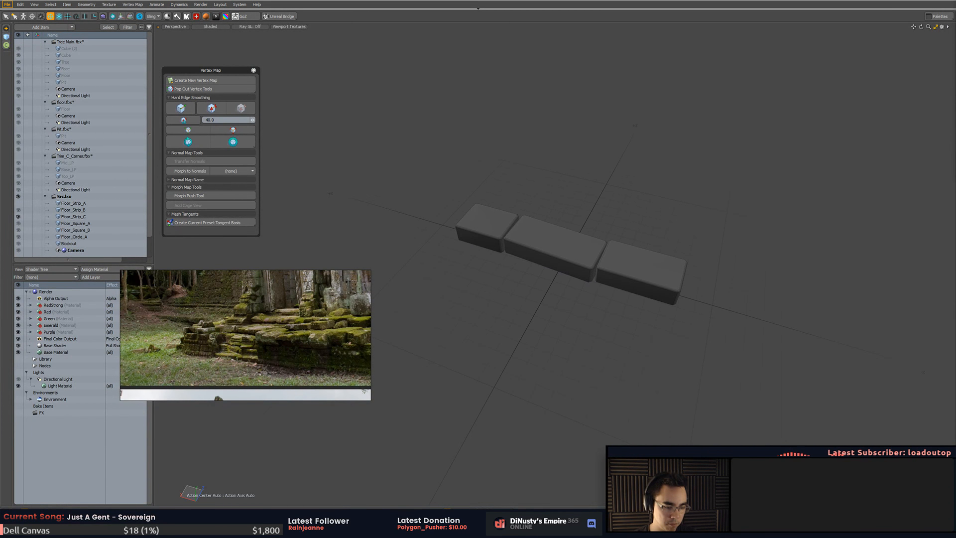
key(super)
text(z)
key(Return)
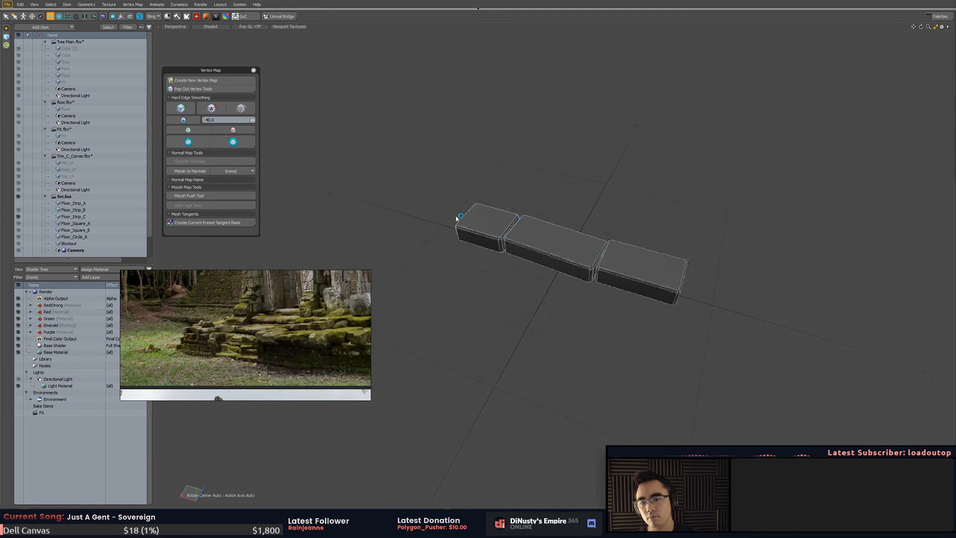
- Copy the Floor Set folder path from the layer export dialog of Floor_Strip_C and cancel the export
click(536, 247)
alt+drag(536, 247, 485, 209)
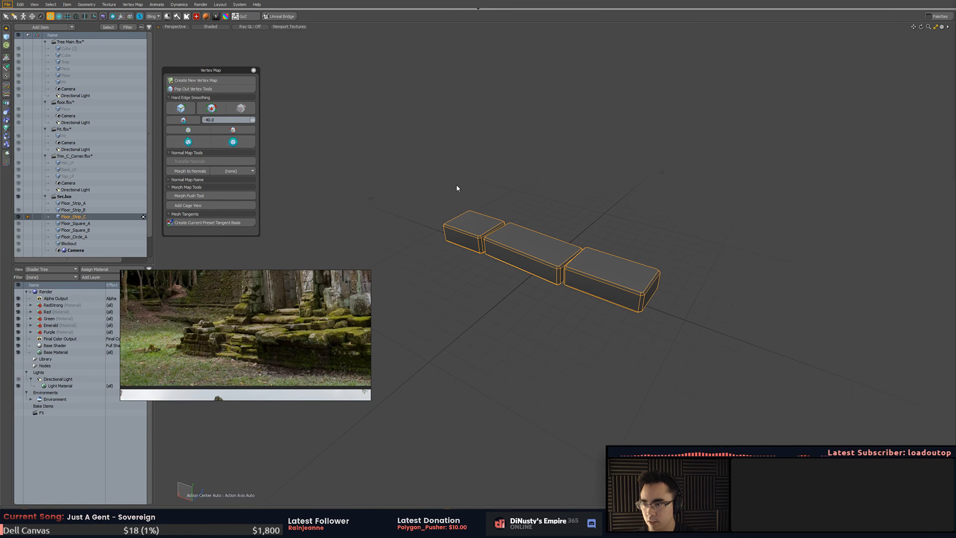
key(ctrl+shift+s)
key(Escape)
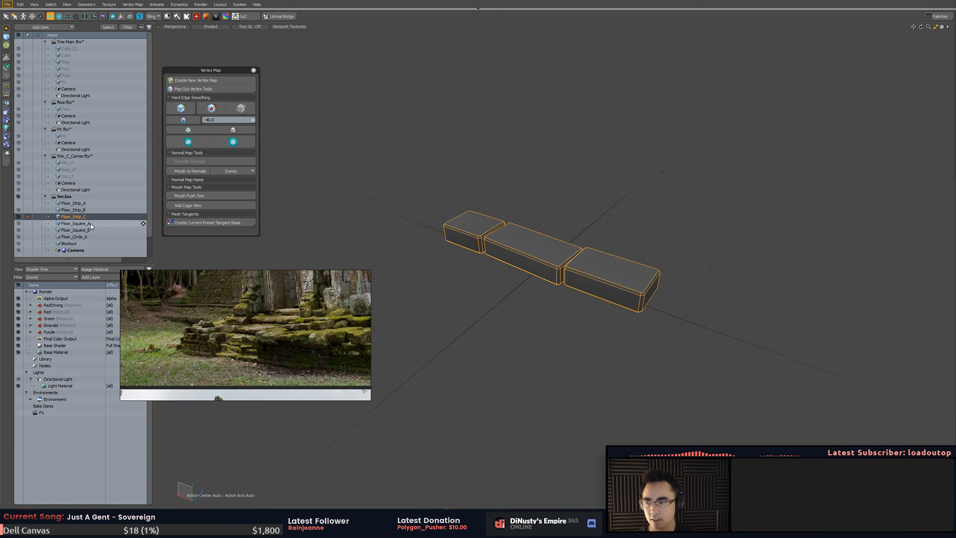
right_click(64, 217)
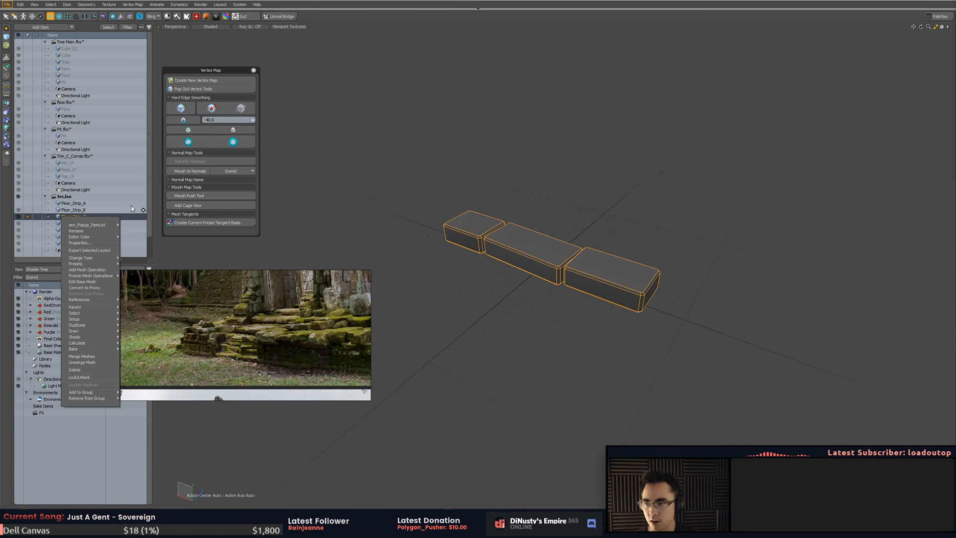
click(102, 250)
click(535, 243)
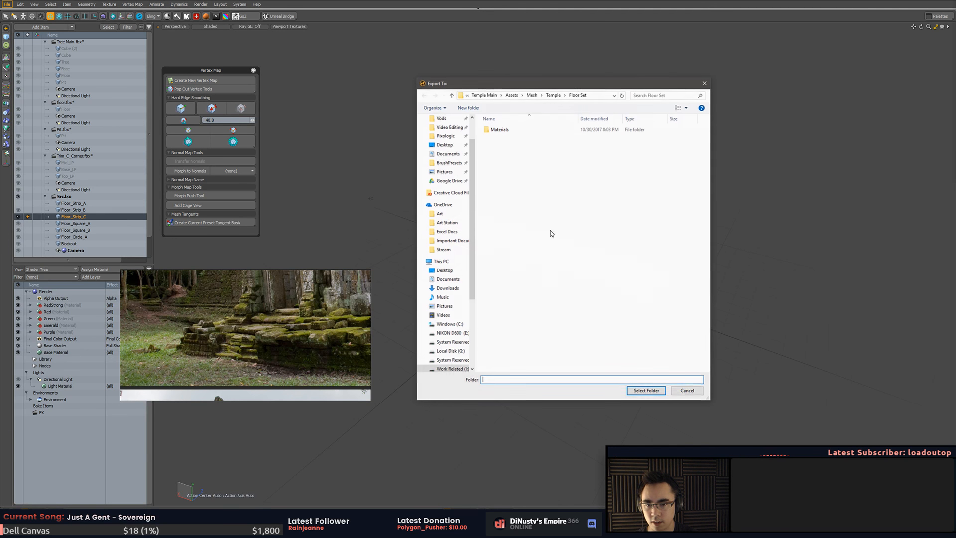
click(603, 96)
click(624, 221)
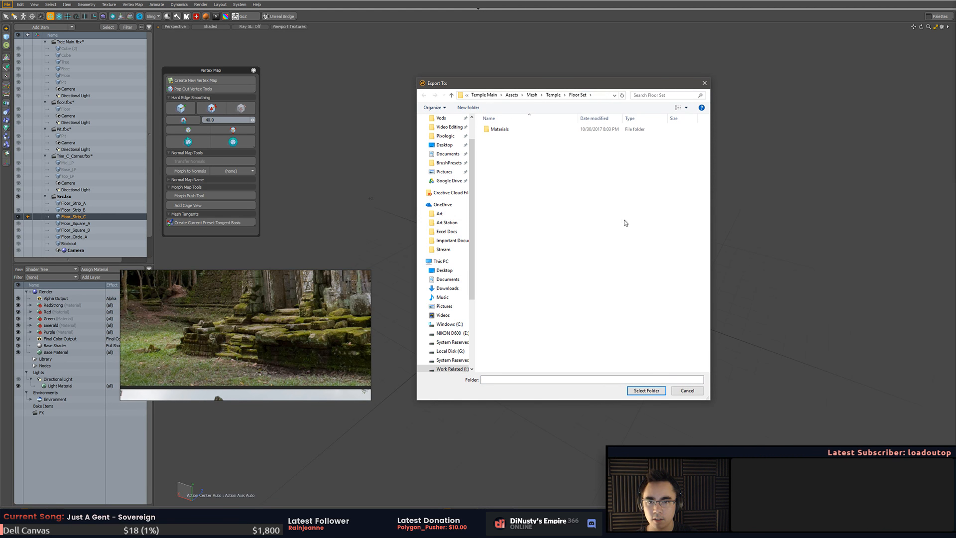
key(Escape)
- Open I:\Unity Projects\Temple Main\Assets\Mesh\Temple\Floor Set in File Explorer, look over its FBX files and return to Modo
click(649, 236)
alt+drag(637, 251, 664, 248)
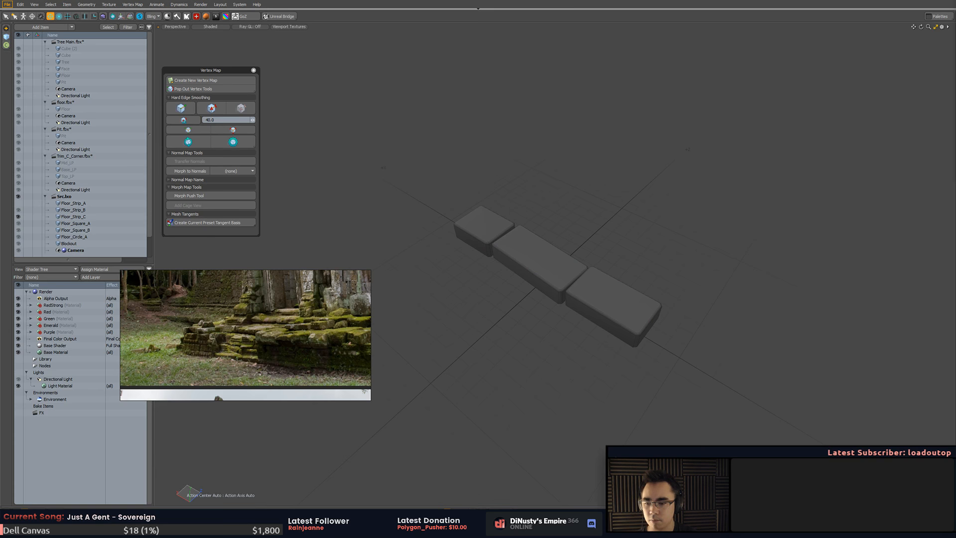
key(alt+Tab)
click(647, 168)
text(I:\Unity Projects\Temple Main\Assets\Mesh\Temple\Floor Set)
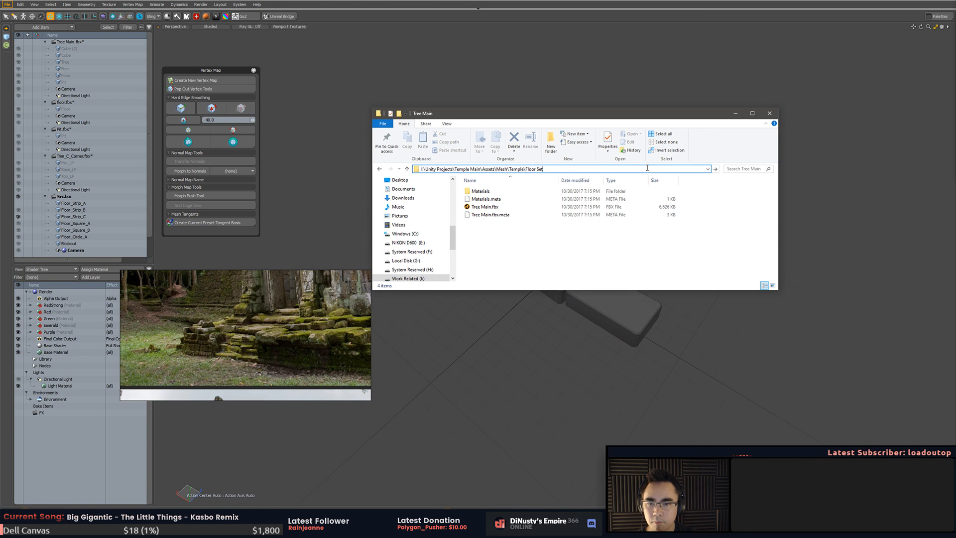
key(Return)
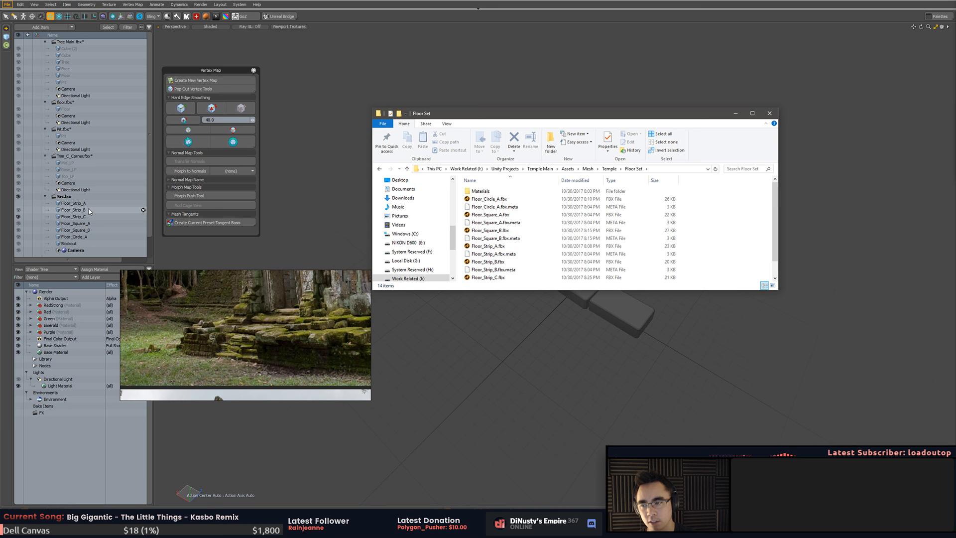
click(570, 262)
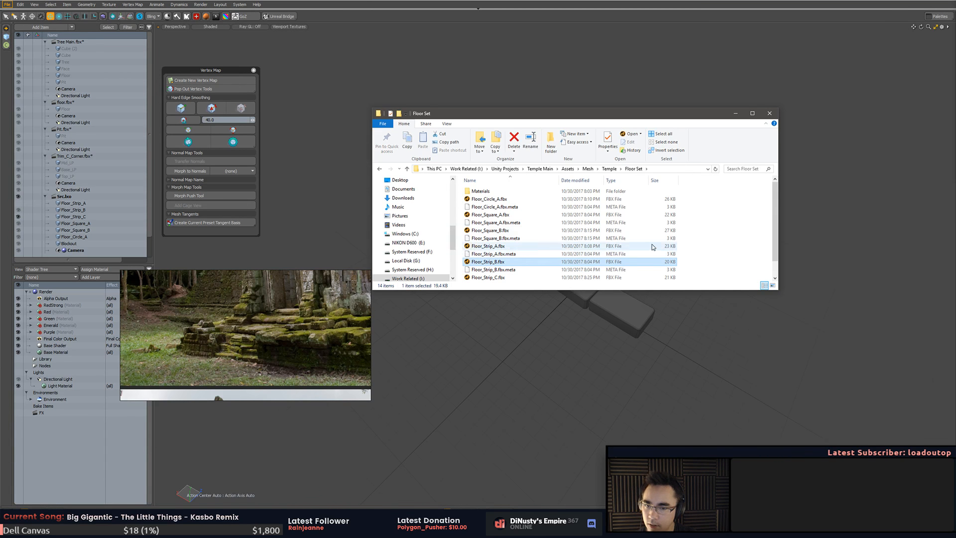
click(582, 303)
click(575, 283)
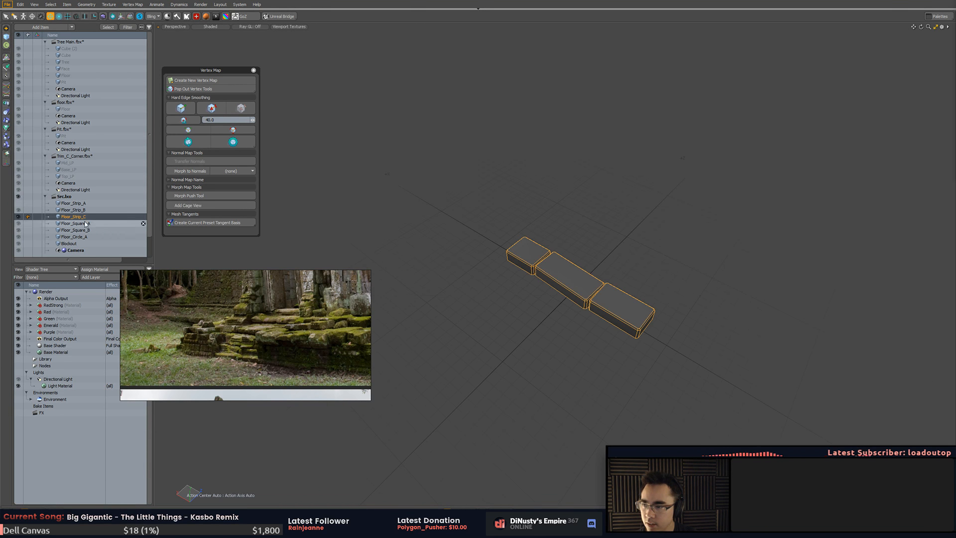
- Switch to ZBrush, hide LightBox and return to Modo
key(alt+Tab)
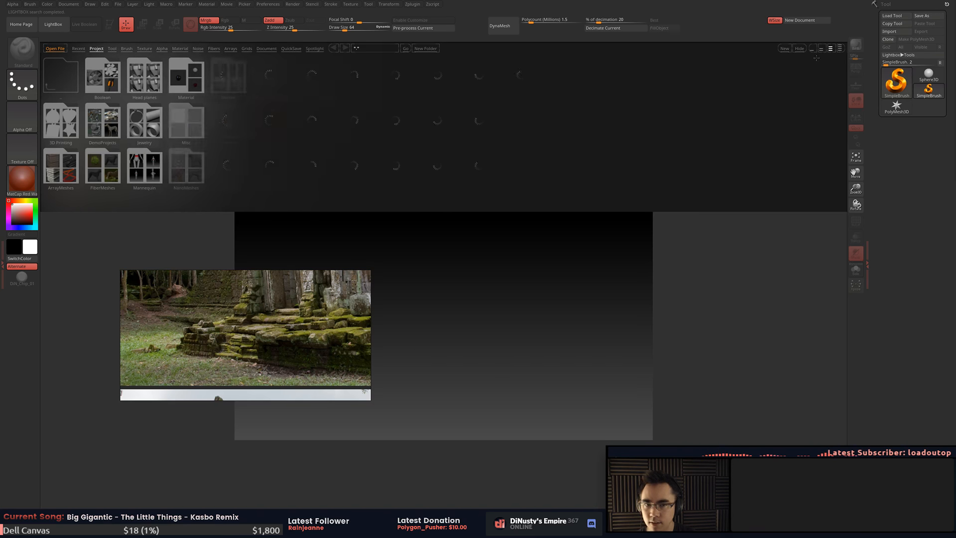
key(comma)
key(alt+Tab)
key(alt+Tab)
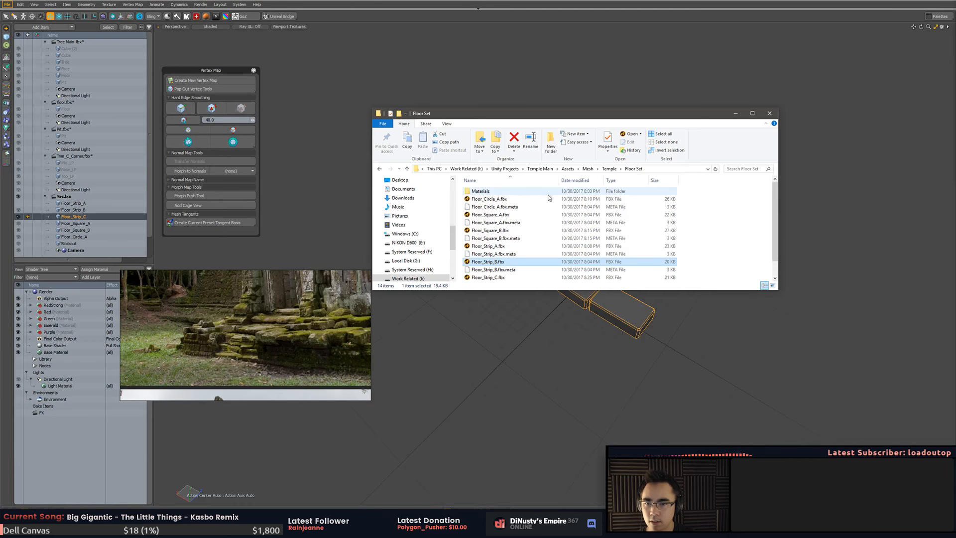
- Select the Floor_Strip_C mesh in Modo and send it to ZBrush with GoZ
click(562, 312)
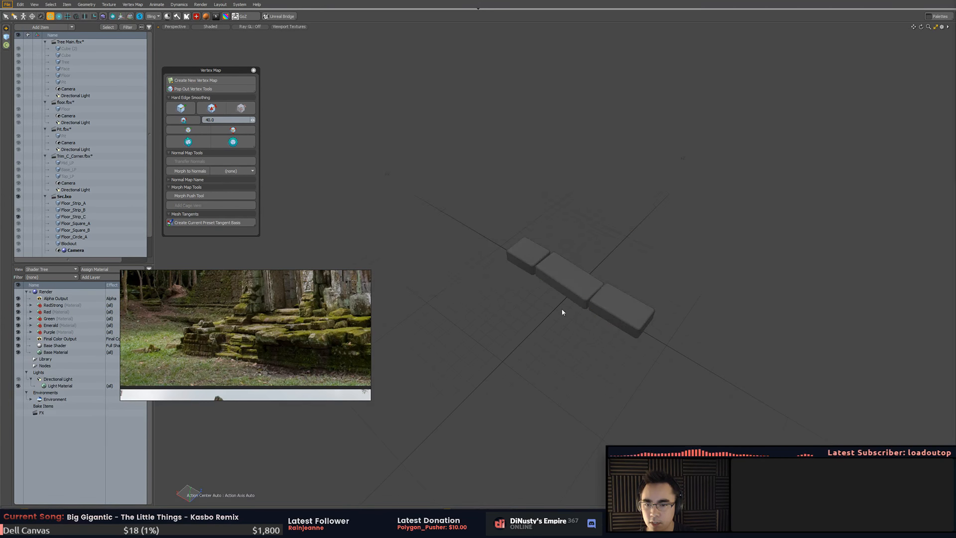
click(600, 292)
mouse_move(560, 306)
alt+mouse_down()
mouse_move(560, 281)
mouse_move(593, 273)
mouse_move(563, 297)
mouse_move(571, 304)
mouse_move(569, 295)
alt+mouse_up()
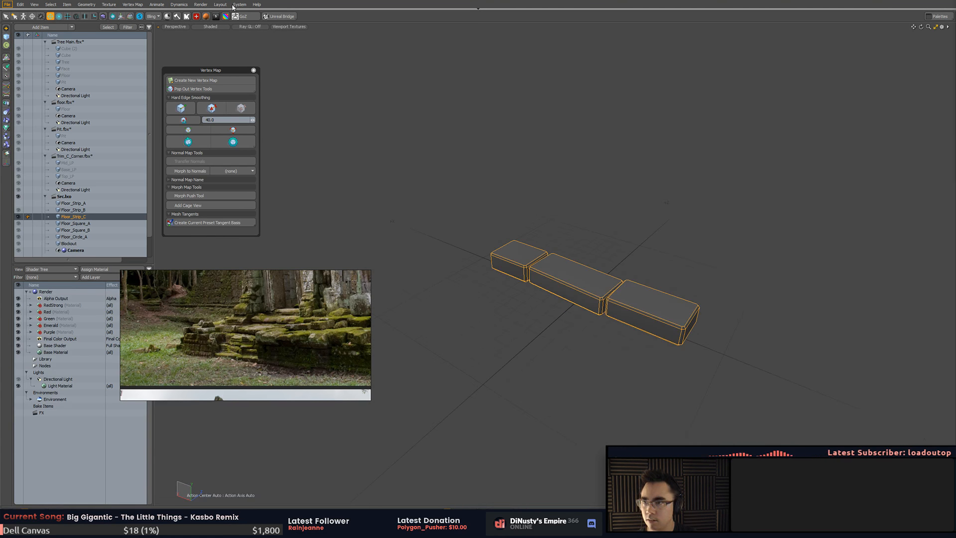
click(243, 18)
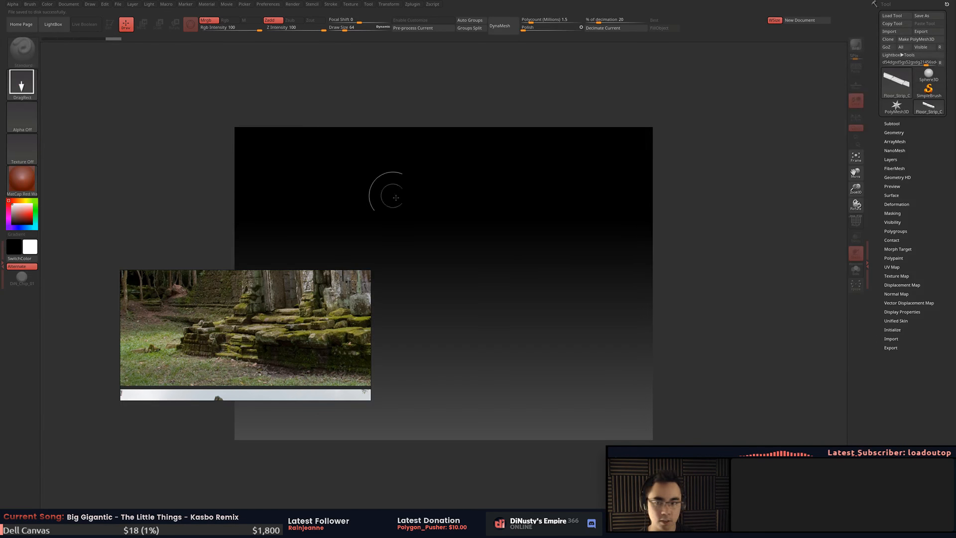
- Move the temple reference image mostly clear of the canvas, place Floor_Strip_C on it and enter edit mode
right_drag(219, 288, 150, 67)
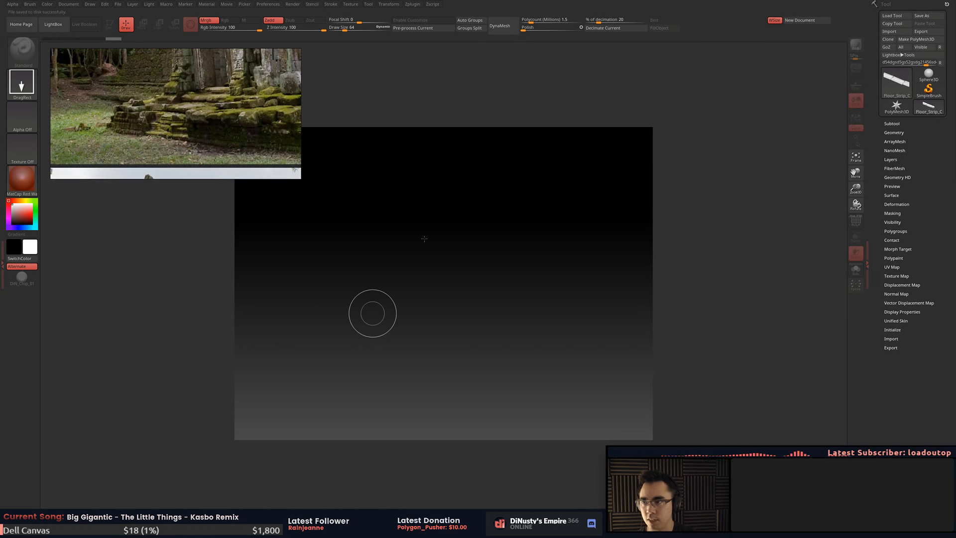
drag(446, 283, 466, 396)
key(t)
drag(480, 381, 520, 367)
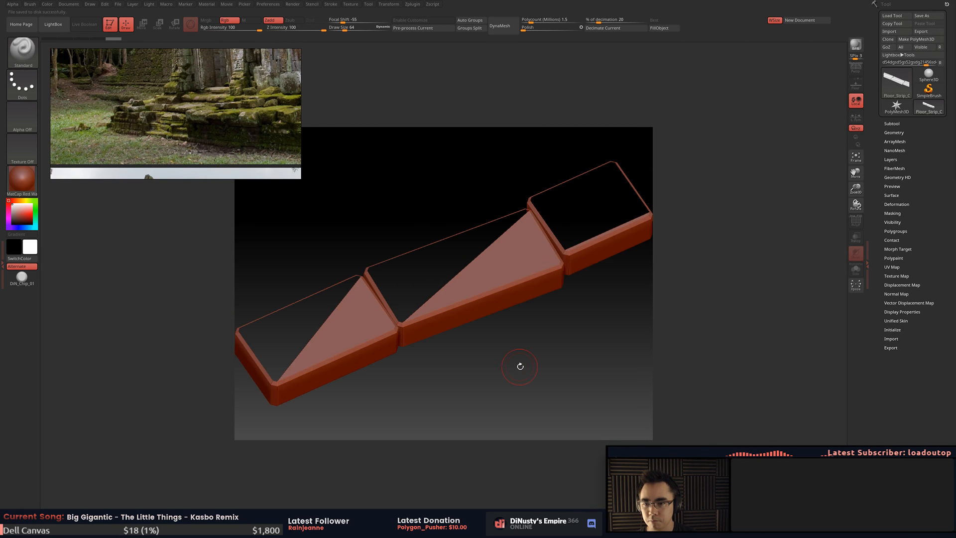
- Switch to Modo, triangulate the polygons of all three Floor_Strip_C blocks and resend the mesh to ZBrush with GoZ
key(alt+Tab)
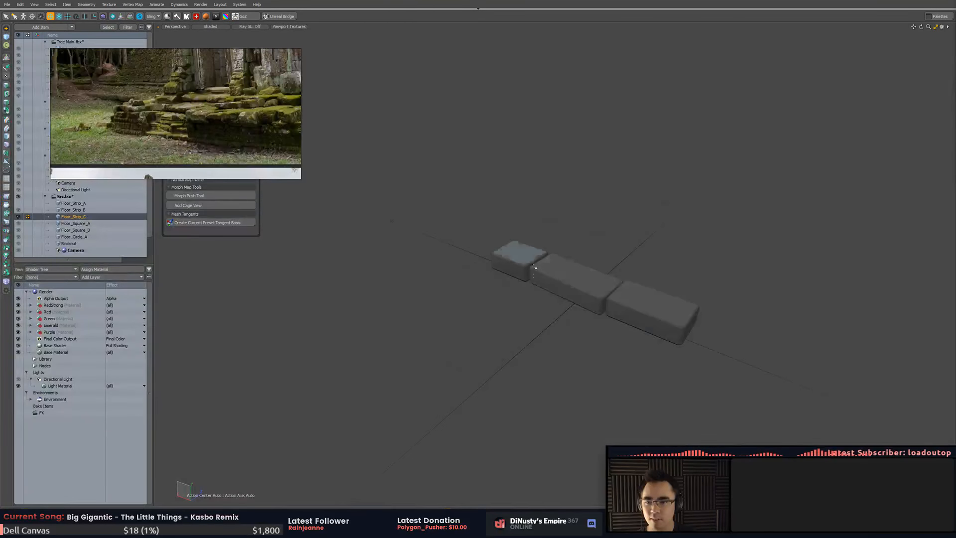
click(526, 254)
shift+double_click(657, 303)
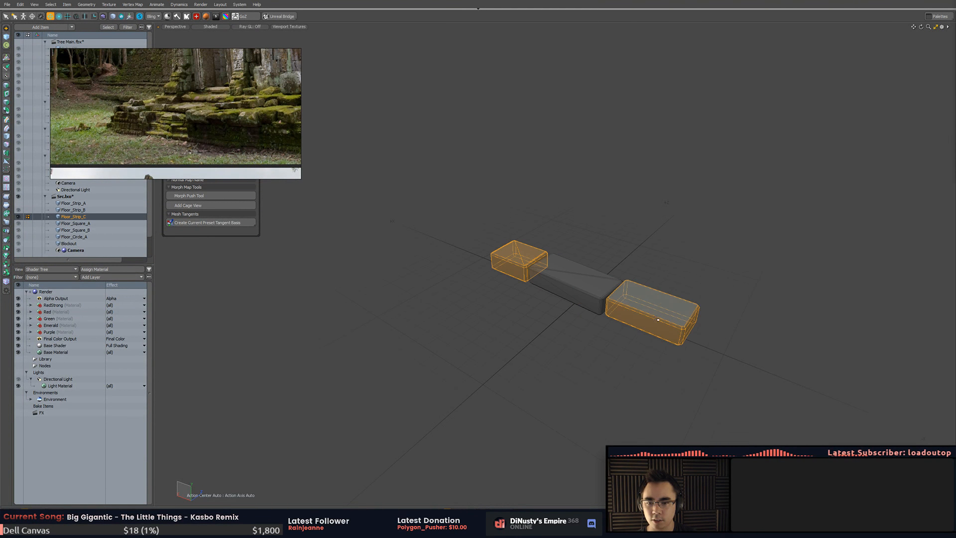
click(605, 348)
alt+drag(606, 349, 460, 189)
double_click(578, 269)
click(658, 245)
click(678, 260)
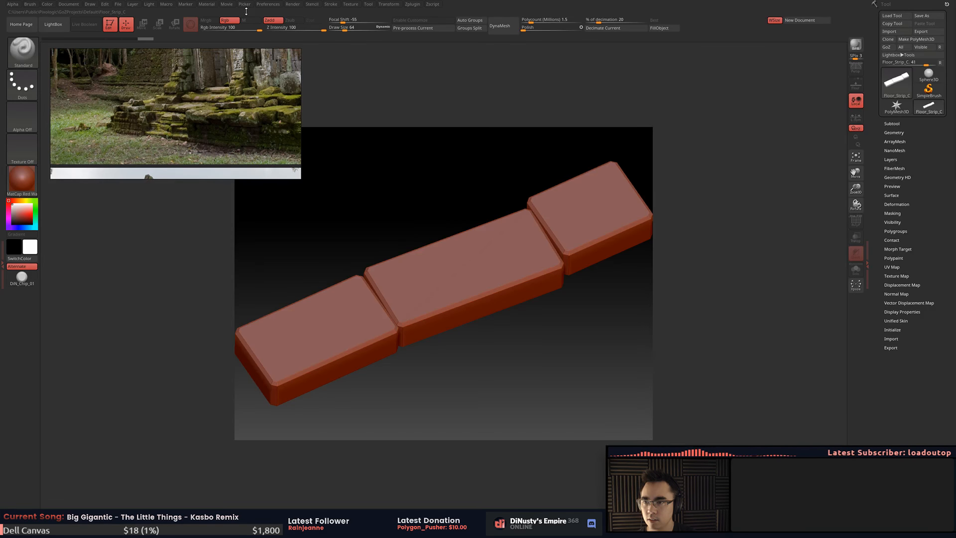
- Try to subdivide the resent strip twice and compare it with the source mesh in Modo
key(ctrl+d)
key(ctrl+d)
key(alt+Tab)
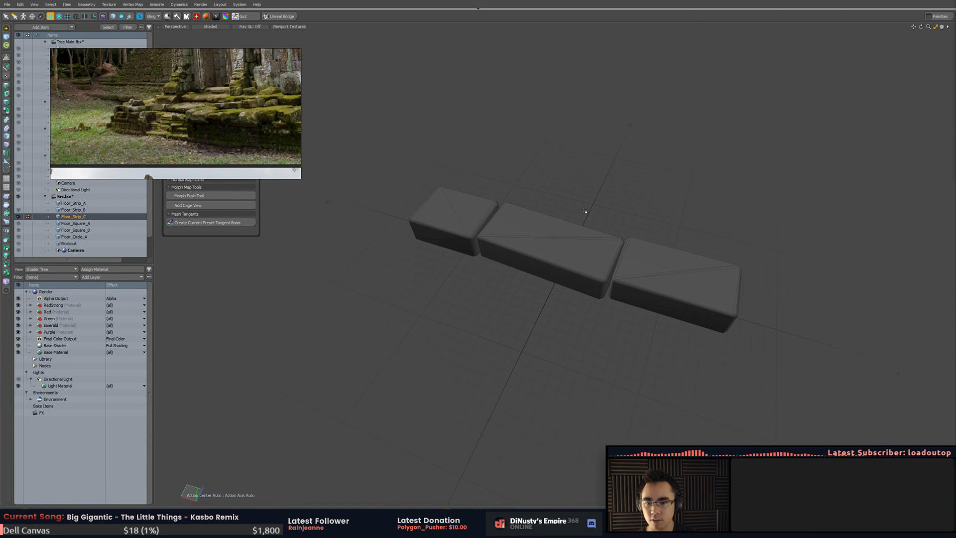
key(alt+Tab)
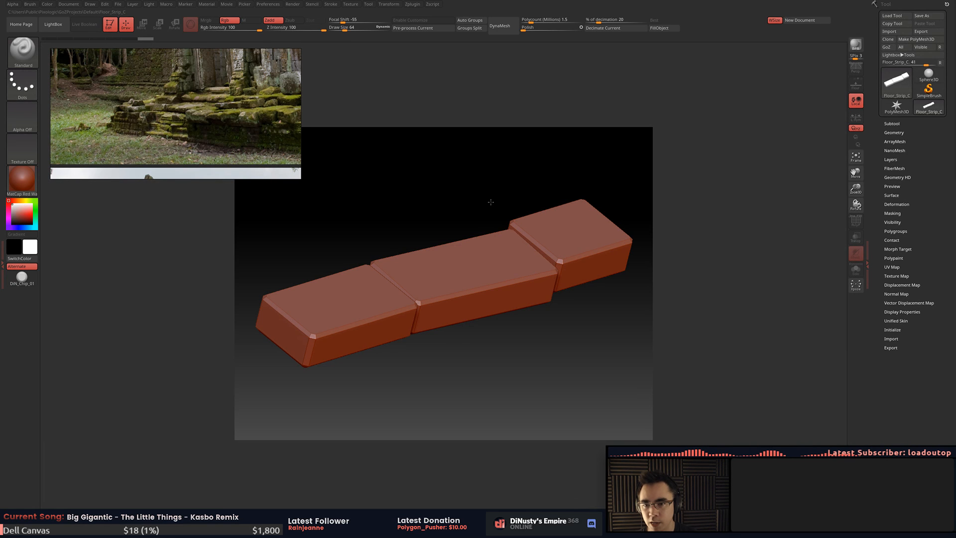
- Show the strip's polyframe, assign Auto Groups to its three blocks and split the groups into separate subtools, always accepting the confirmation
mouse_move(491, 202)
mouse_down()
mouse_move(489, 188)
mouse_move(651, 151)
mouse_move(596, 171)
mouse_up()
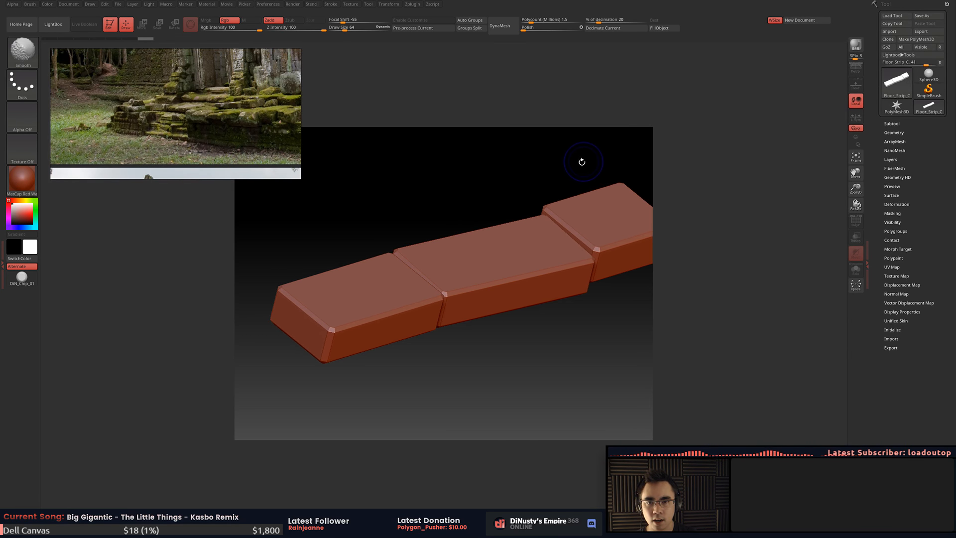
key(shift+f)
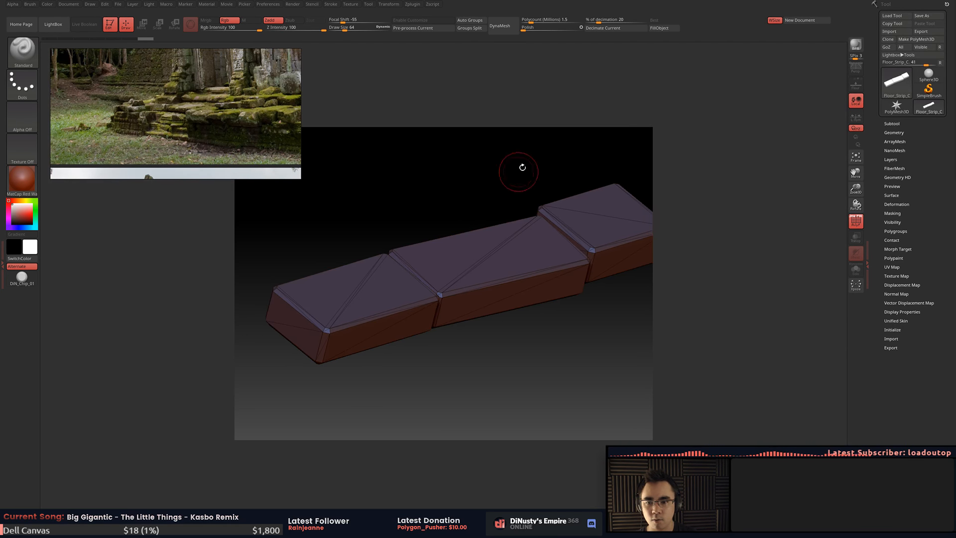
click(478, 29)
drag(459, 154, 513, 95)
click(476, 28)
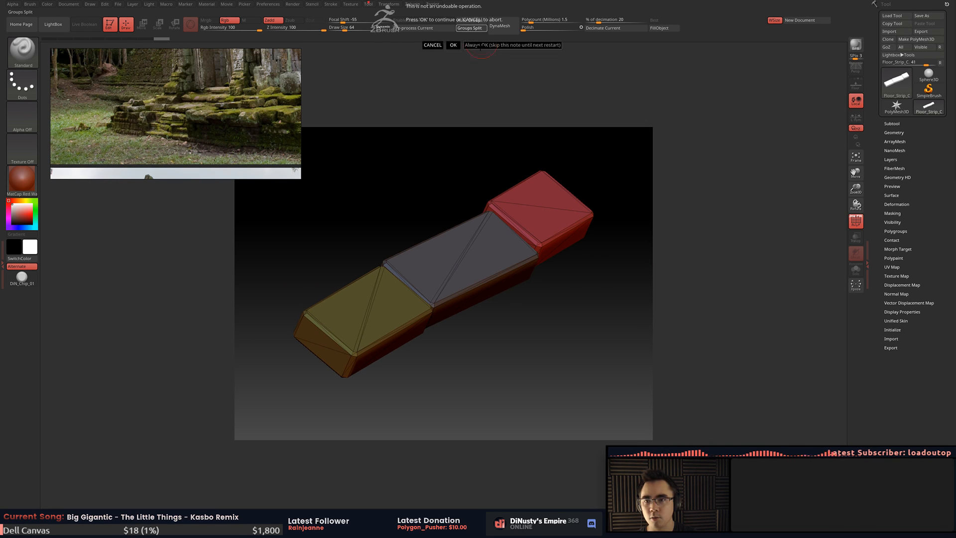
click(479, 45)
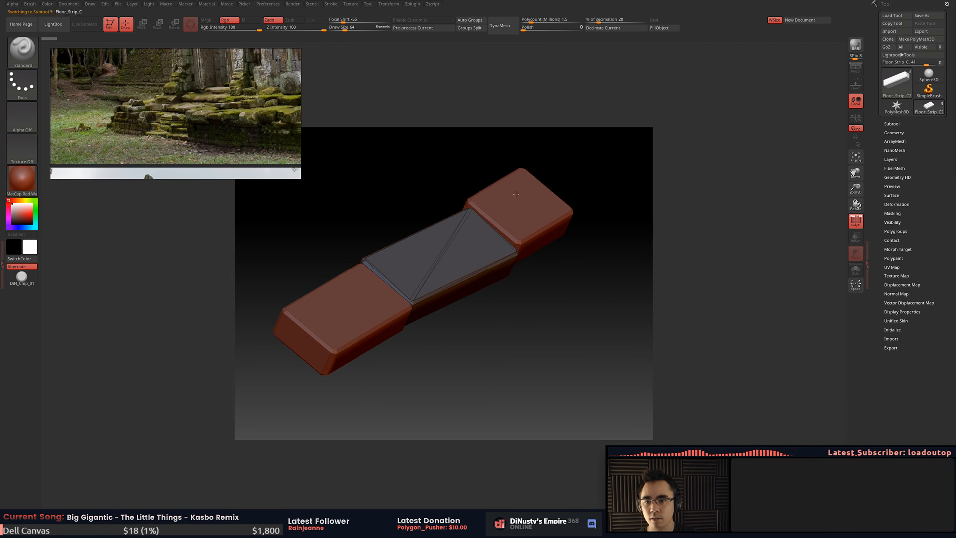
- Make the far end block the active subtool, hide the other two blocks and turn off the polyframe
alt+click(426, 270)
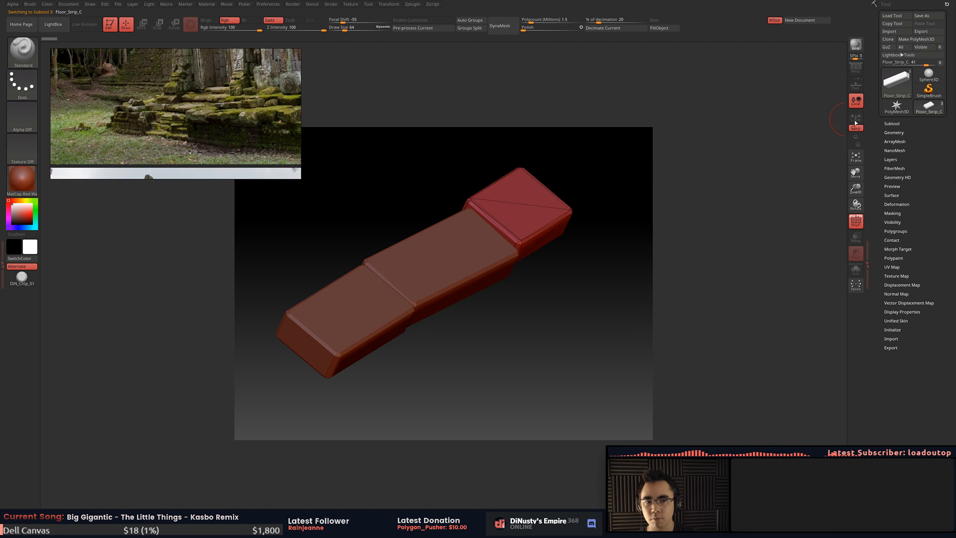
click(891, 124)
mouse_move(648, 209)
mouse_down()
mouse_move(628, 220)
mouse_move(644, 214)
mouse_up()
drag(743, 195, 748, 192)
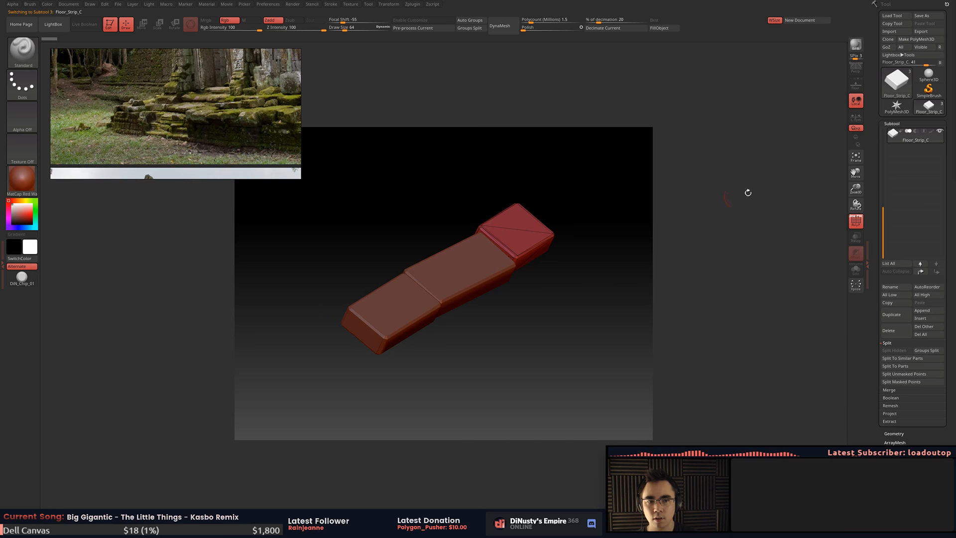
click(939, 133)
alt+drag(618, 200, 579, 190)
key(f)
key(shift+f)
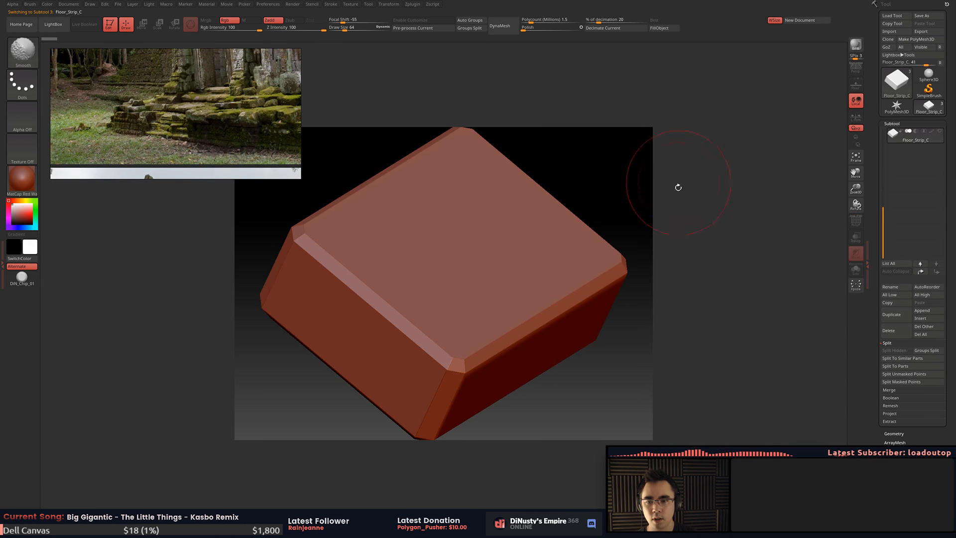
- DynaMesh the isolated end block with the Polycount set to 0.29285 million and apply a slight Polish to its edges
alt+drag(679, 188, 633, 197)
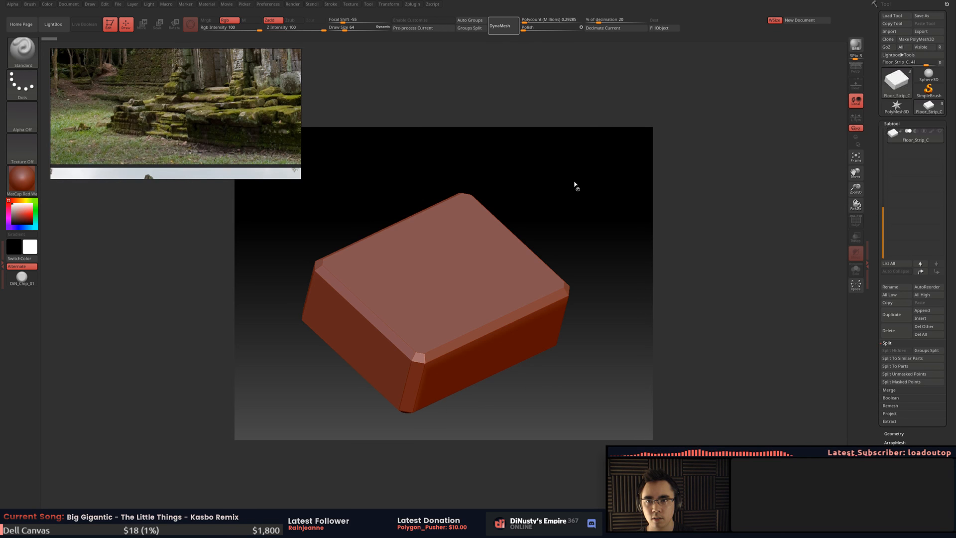
alt+drag(568, 333, 589, 284)
key(shift+f)
key(shift+f)
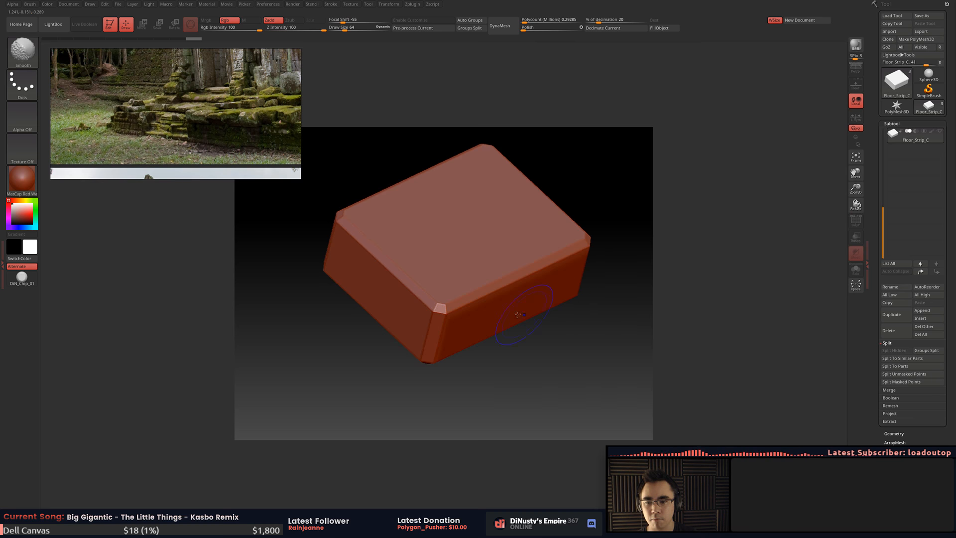
drag(523, 29, 523, 30)
mouse_move(570, 219)
mouse_down()
mouse_move(553, 286)
mouse_move(565, 237)
mouse_up()
key(ctrl+z)
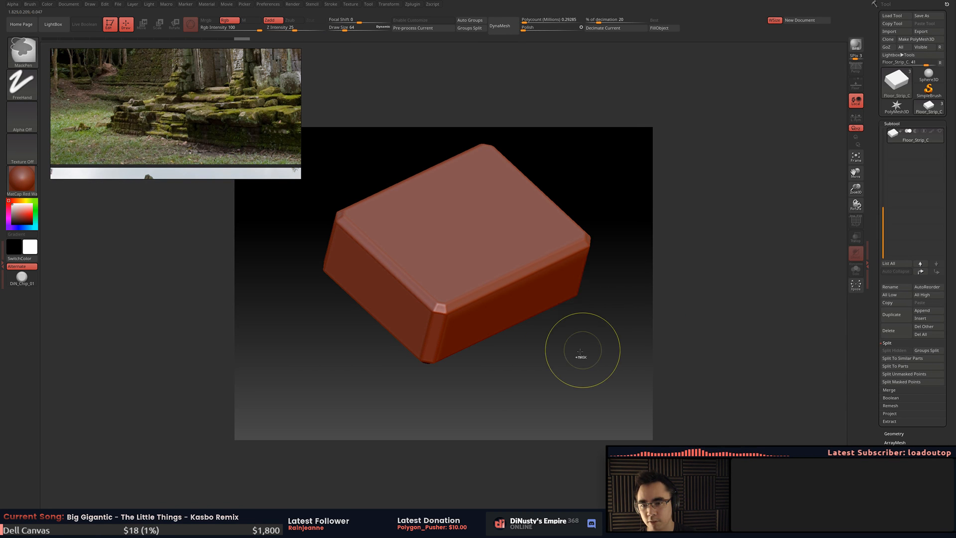
- Chip the block's nearest top corner into a wider flat facet with the DiN_Chip_01 brush
alt+drag(504, 367, 519, 351)
click(28, 284)
alt+drag(245, 335, 253, 366)
mouse_move(422, 295)
mouse_down()
mouse_move(429, 302)
mouse_move(413, 299)
mouse_up()
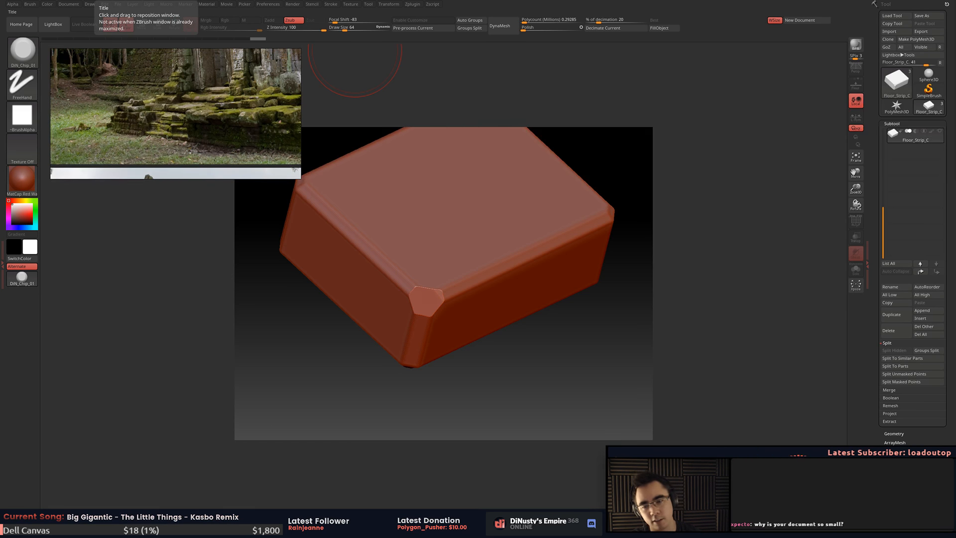
- Replace the small canvas with a new document that fills the viewport and bring the block back in Edit mode, framed
drag(776, 268, 665, 249)
drag(595, 397, 776, 42)
click(799, 20)
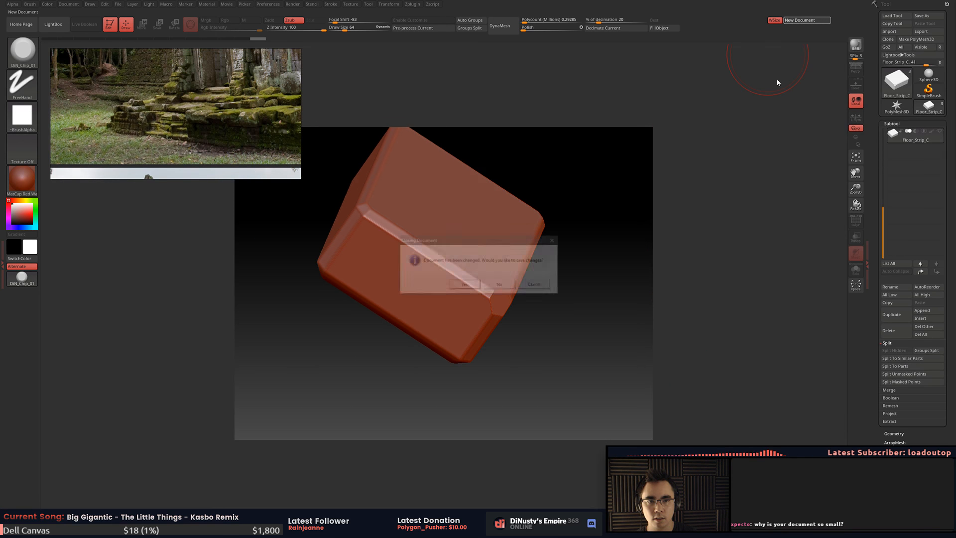
click(465, 285)
key(t)
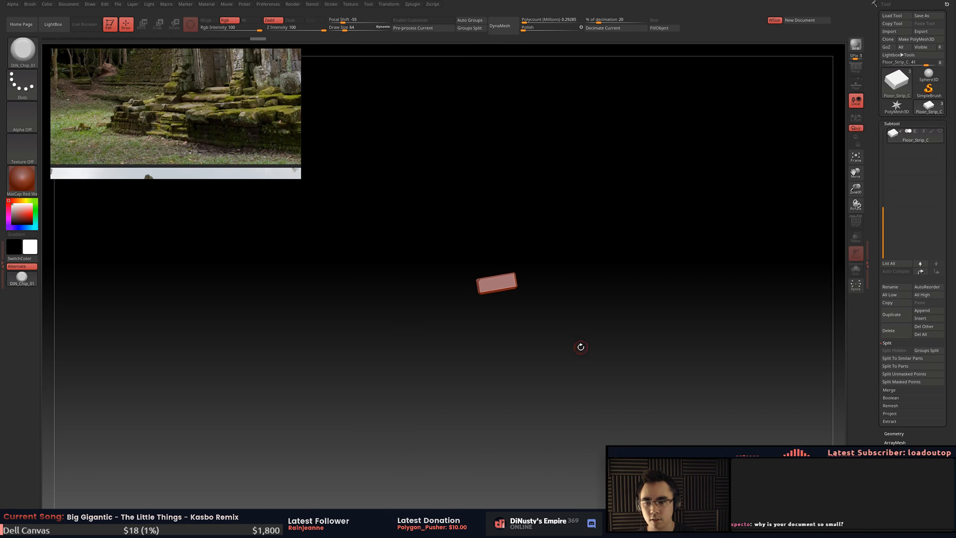
key(f)
ctrl+right_drag(633, 301, 617, 259)
right_drag(618, 258, 663, 224)
ctrl+right_drag(507, 266, 513, 289)
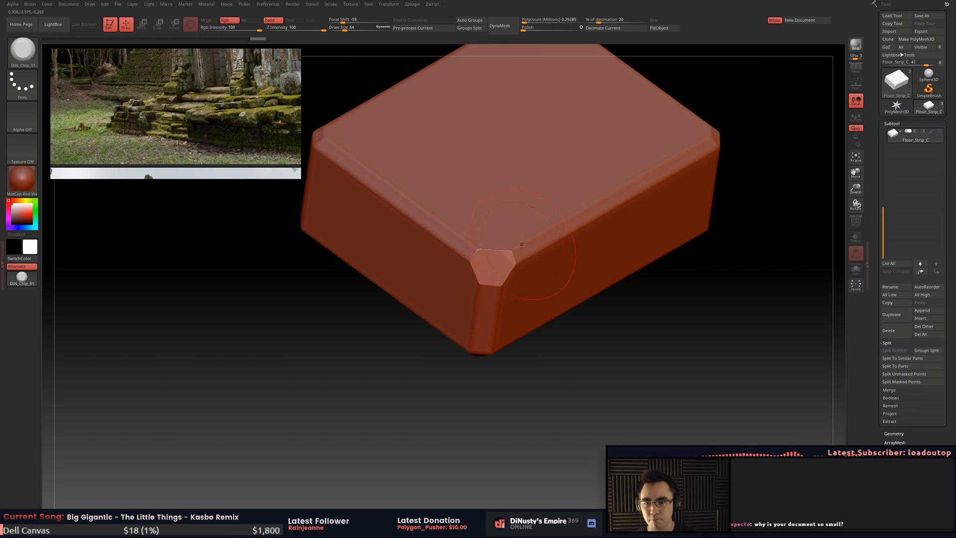
- Set the Draw Size to 39 and chip a small facet beside the block's nearest top corner
key(space)
key(space)
drag(527, 248, 558, 255)
click(507, 267)
right_drag(538, 257, 121, 257)
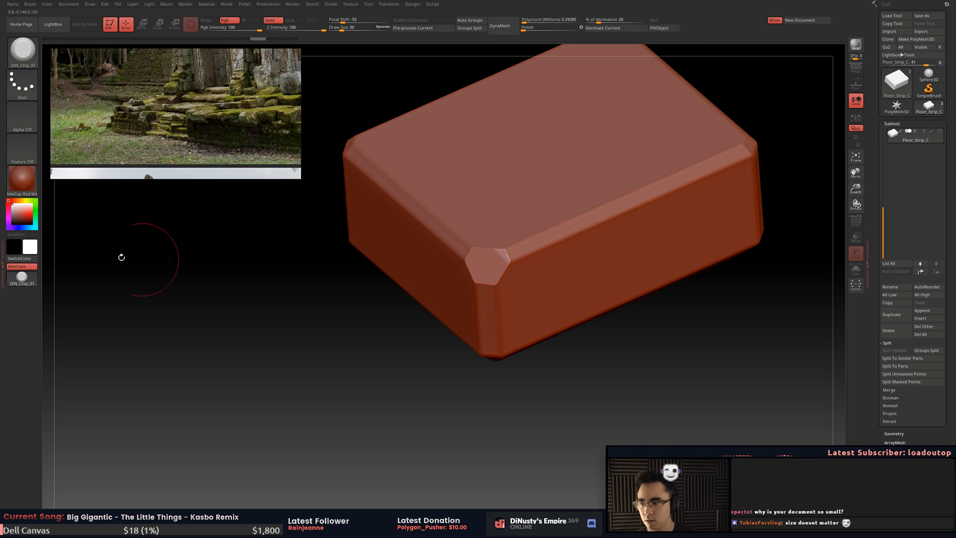
- Reselect the DiN_Chip_01 brush, undo the last chip stroke on the corner and switch the brush to Zsub
click(26, 285)
drag(510, 266, 507, 271)
key(ctrl+z)
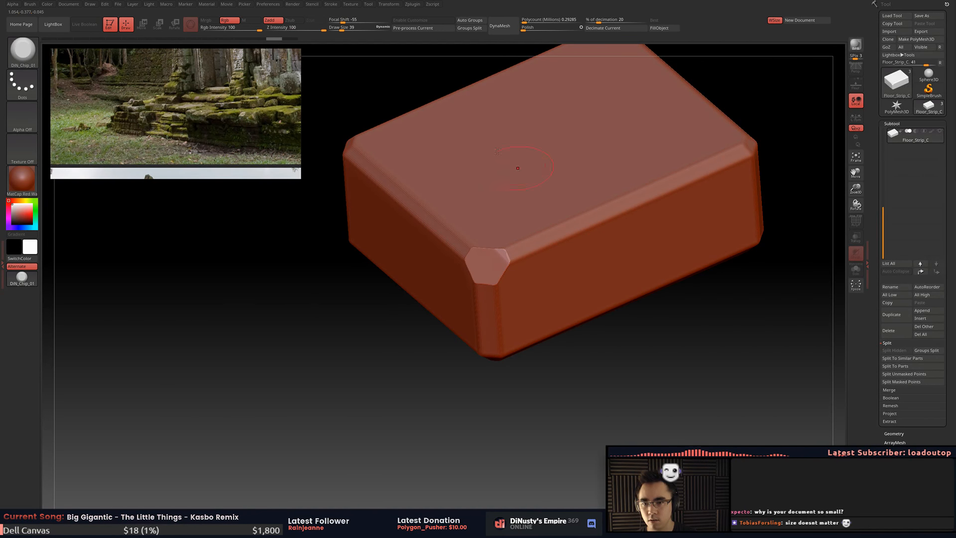
click(295, 22)
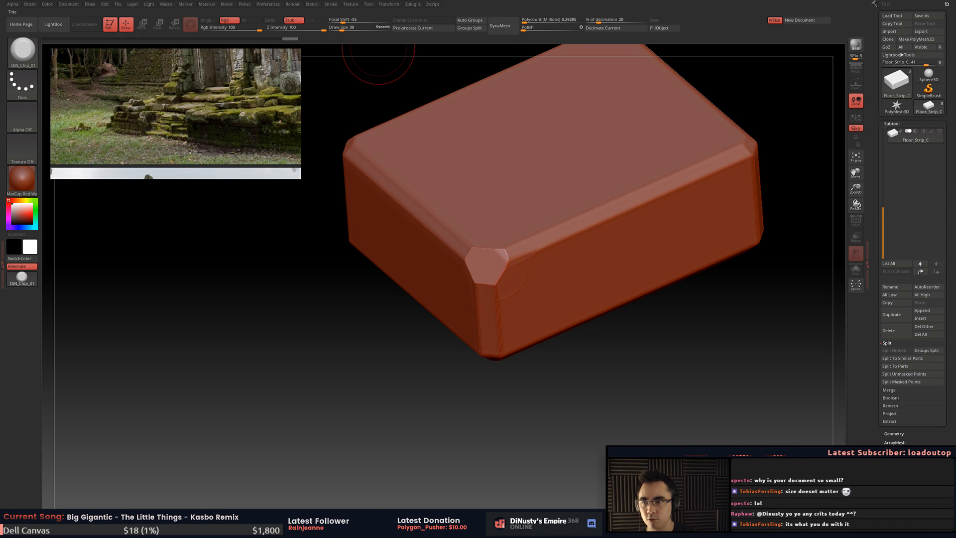
drag(83, 284, 75, 283)
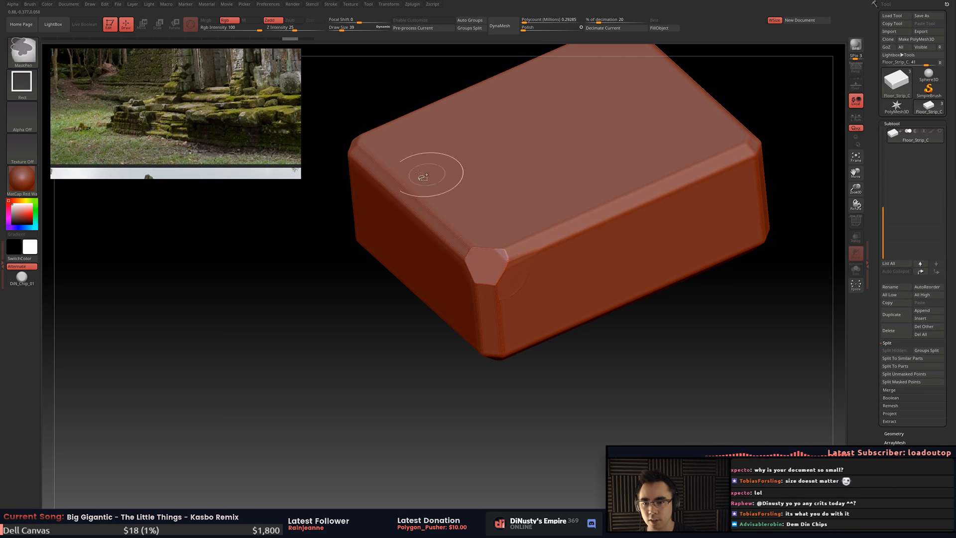
ctrl+shift+drag(416, 194, 742, 361)
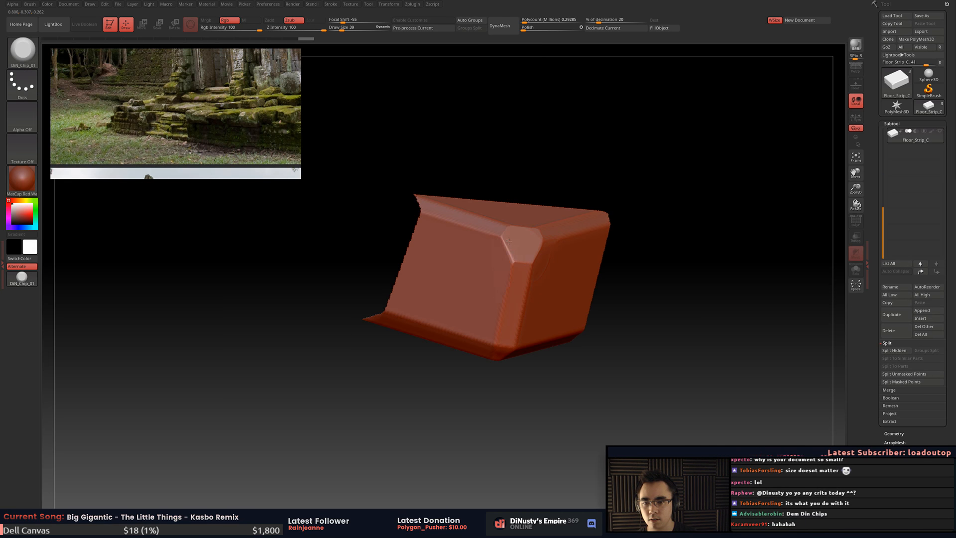
ctrl+shift+click(365, 411)
- Remove the temple reference image from over the sculpting viewport
drag(222, 111, 226, 112)
right_click(244, 103)
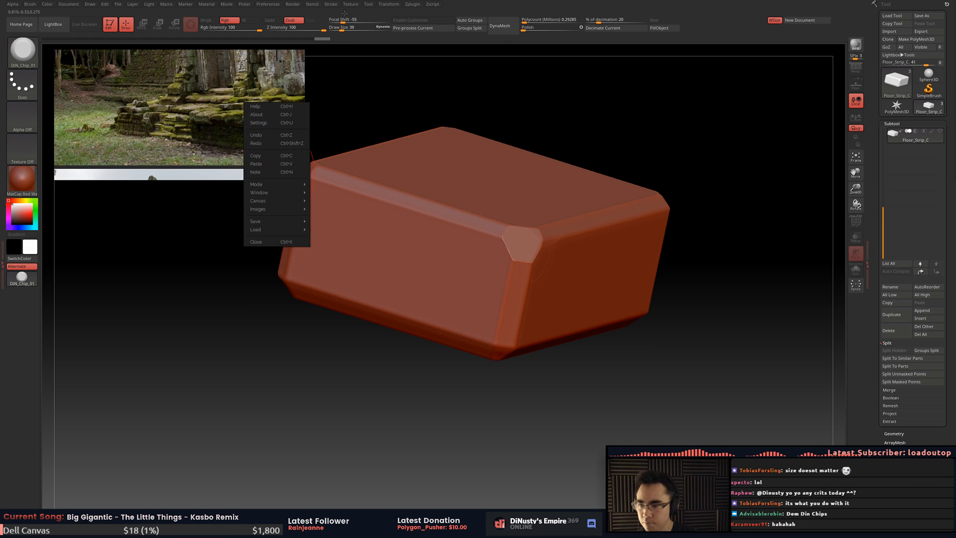
click(207, 76)
drag(244, 141, 261, 158)
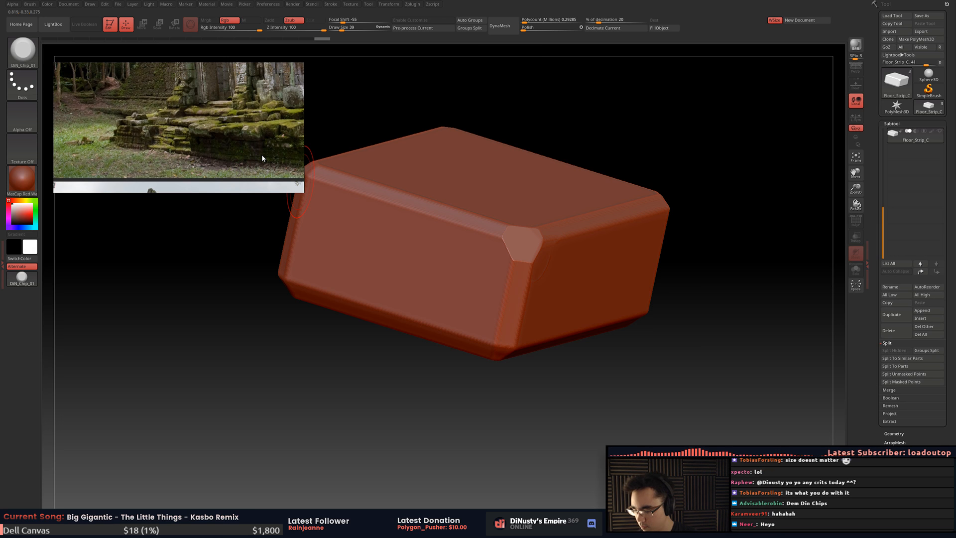
key(Escape)
click(178, 147)
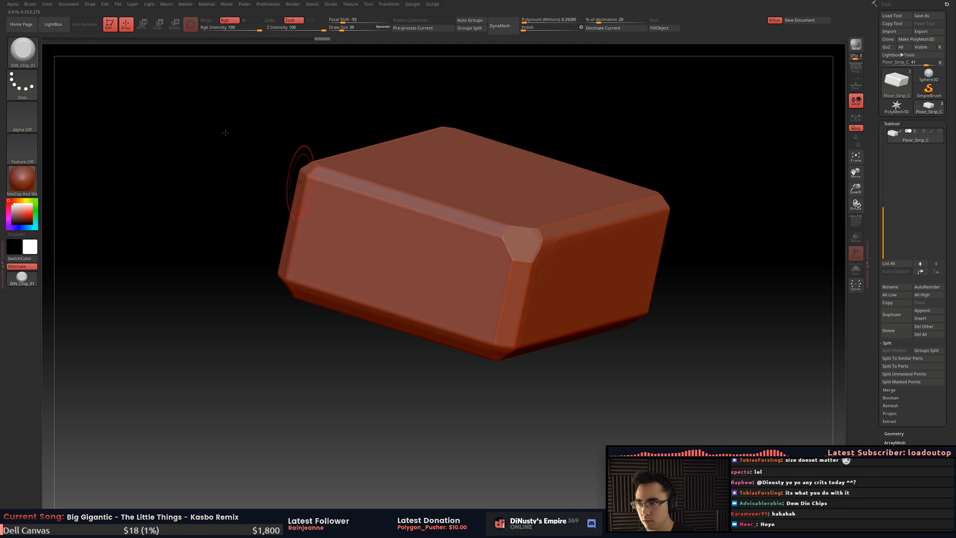
right_click(93, 94)
key(b)
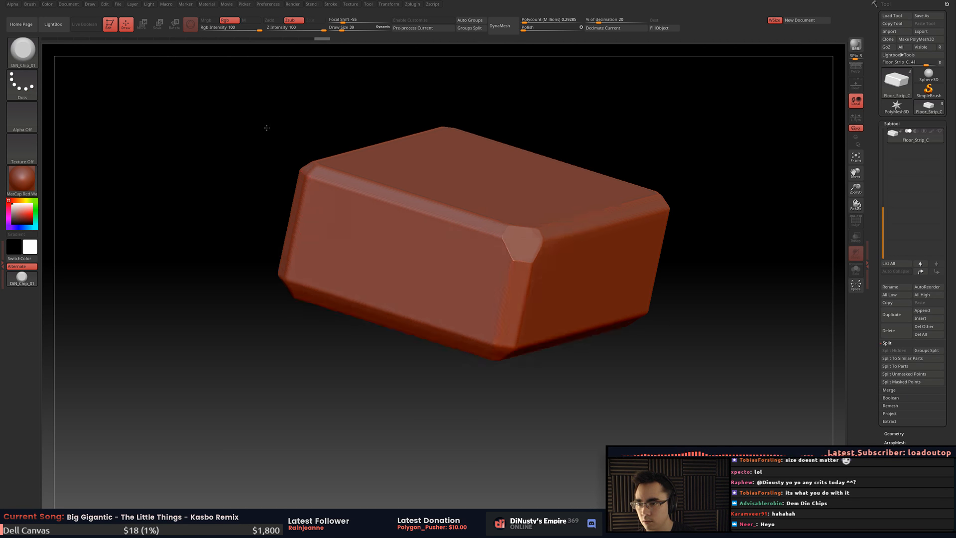
- Load the TrimSmoothBorder brush from the LightBox Trim brushes and assign Alpha 28 to it
key(comma)
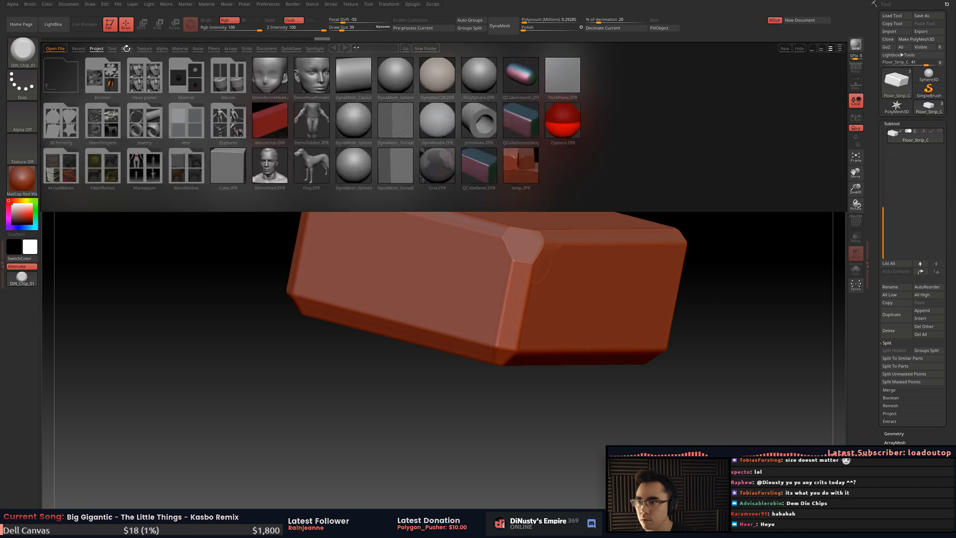
click(126, 49)
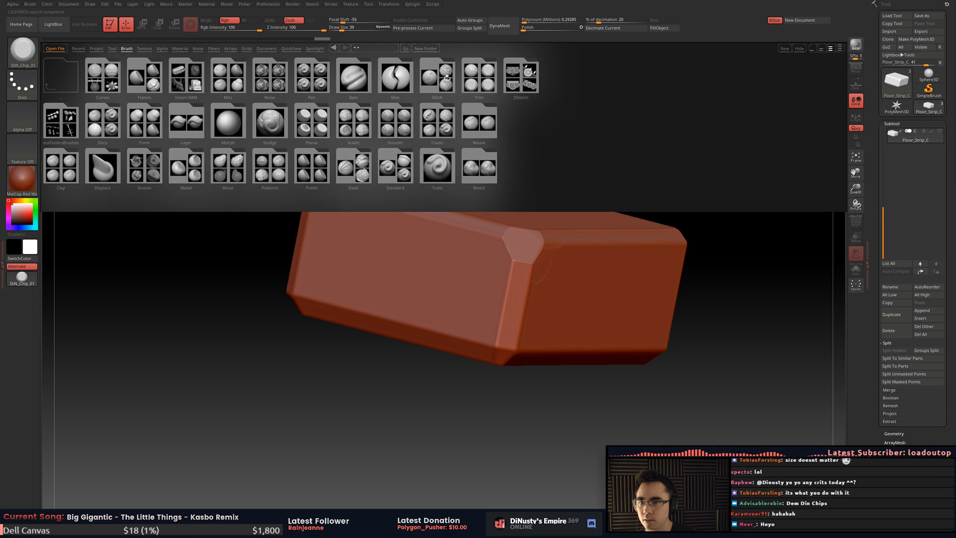
double_click(475, 80)
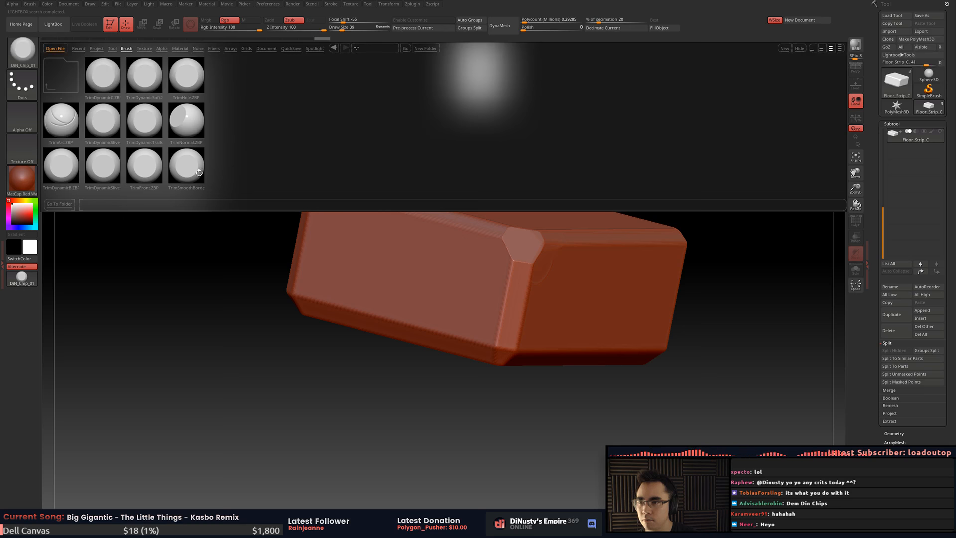
double_click(199, 173)
click(33, 116)
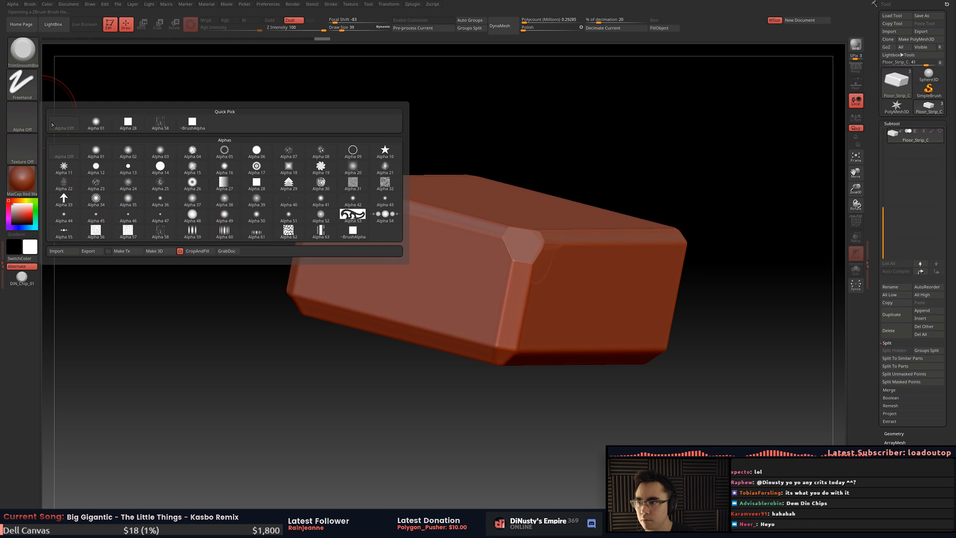
click(129, 125)
drag(842, 270, 724, 186)
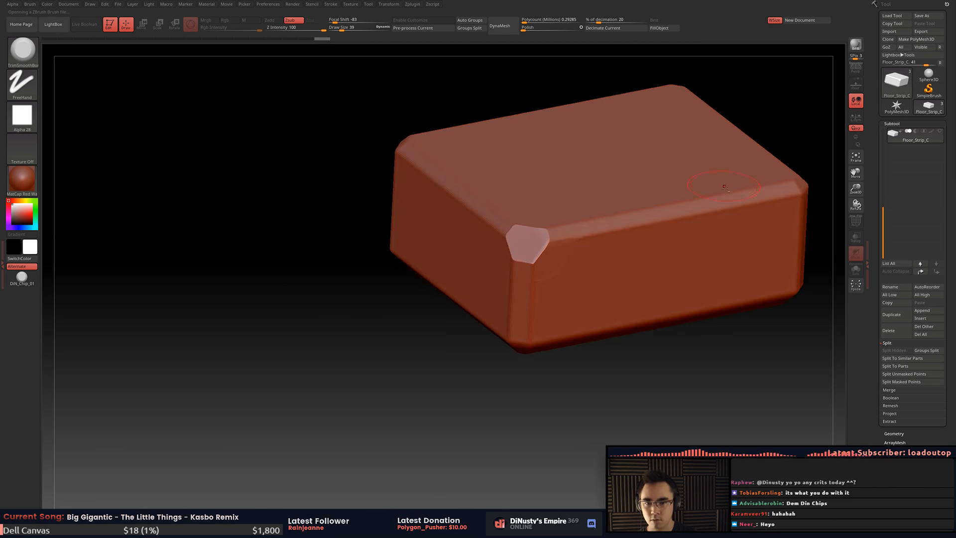
- Carve rough chips into the block's nearest top corner and along the adjoining long top edge
drag(578, 230, 526, 277)
key(ctrl+z)
mouse_move(548, 236)
mouse_down()
mouse_move(523, 271)
mouse_move(507, 231)
mouse_move(556, 244)
mouse_move(590, 232)
mouse_up()
alt+right_drag(661, 219, 538, 257)
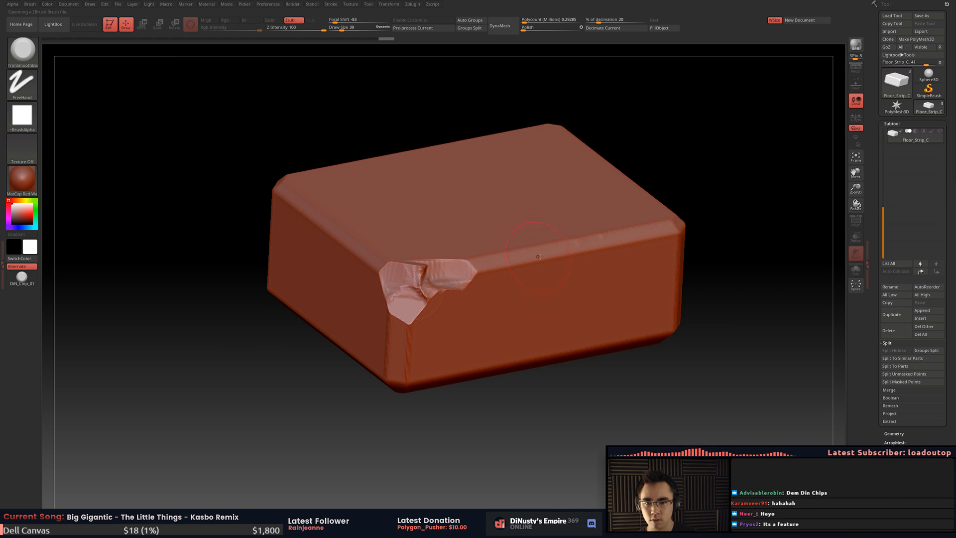
mouse_move(538, 258)
mouse_down()
mouse_move(617, 242)
mouse_move(587, 230)
mouse_up()
mouse_move(587, 230)
right_down()
mouse_move(498, 271)
mouse_move(423, 279)
right_up()
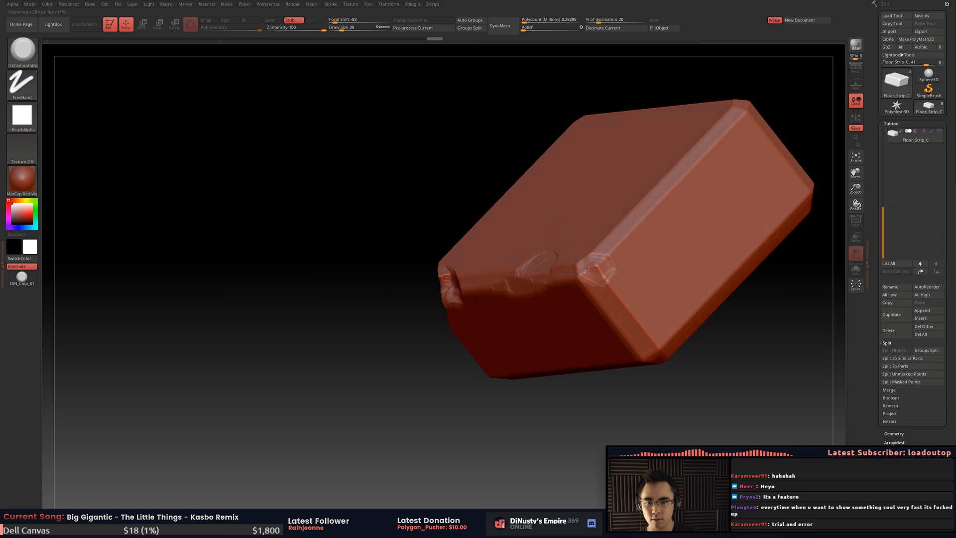
- Enlarge the brush to Draw Size 75 and break off the corner at the other end of the chipped edge
key(space)
drag(597, 258, 603, 292)
mouse_move(600, 286)
mouse_down()
mouse_move(608, 247)
mouse_move(582, 294)
mouse_move(595, 251)
mouse_up()
drag(641, 206, 633, 217)
ctrl+right_drag(633, 217, 649, 280)
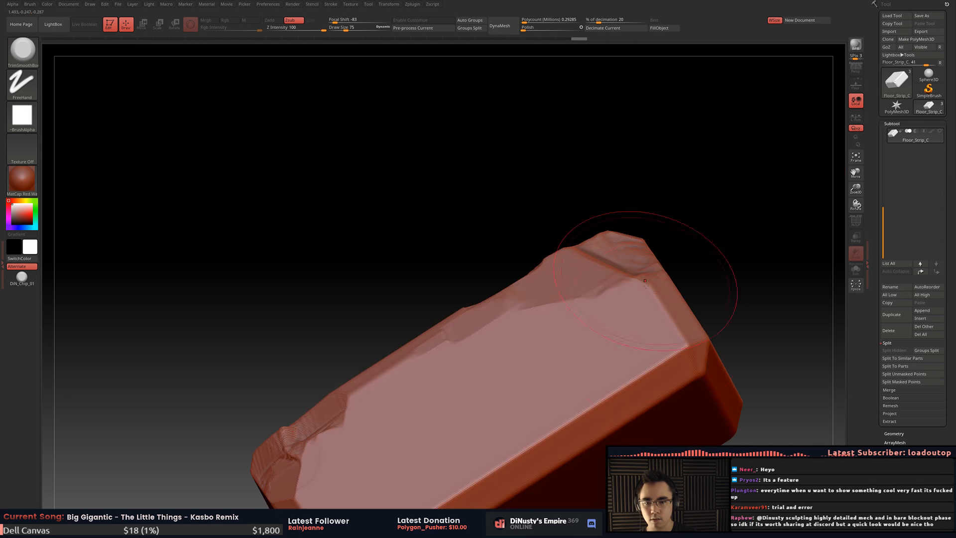
mouse_move(655, 308)
mouse_down()
mouse_move(665, 348)
mouse_move(595, 330)
mouse_up()
alt+right_drag(596, 331, 719, 194)
- Trim broad facets along the block's side and lower corners, continuing the wear onto the neighbouring edges
drag(697, 279, 508, 398)
right_drag(508, 398, 495, 309)
drag(463, 393, 477, 422)
drag(446, 363, 438, 319)
alt+right_drag(438, 318, 586, 218)
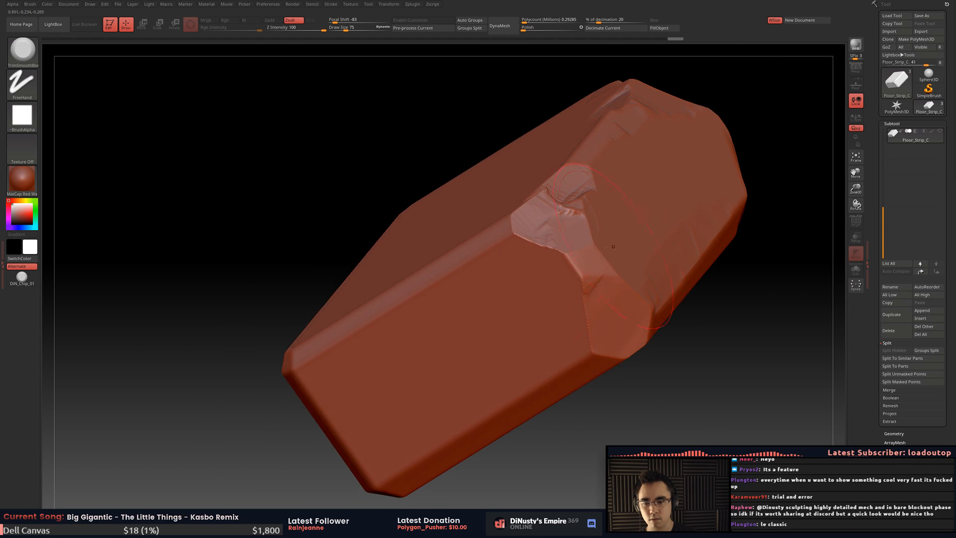
drag(473, 262, 381, 329)
mouse_move(380, 328)
right_down()
mouse_move(371, 323)
mouse_move(434, 274)
mouse_move(472, 265)
right_up()
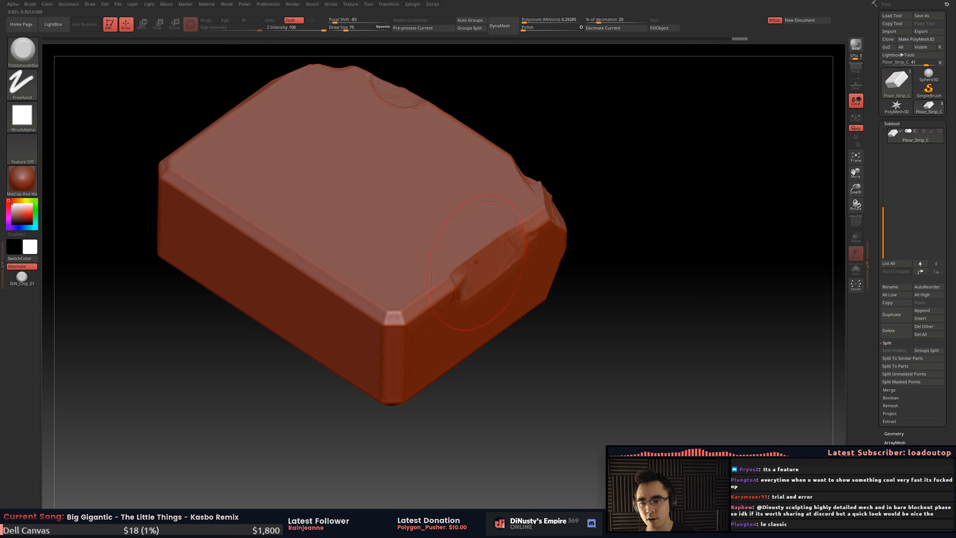
- Knock down the remaining sharp corners and wear the adjoining edges on the block's untouched sides
drag(414, 323, 391, 315)
mouse_move(401, 319)
mouse_down()
mouse_move(384, 331)
mouse_move(371, 313)
mouse_up()
drag(381, 319, 346, 293)
mouse_move(219, 199)
right_down()
mouse_move(263, 220)
mouse_move(341, 285)
right_up()
mouse_move(349, 297)
mouse_down()
mouse_move(234, 226)
mouse_move(247, 231)
mouse_move(227, 244)
mouse_up()
mouse_move(266, 199)
alt+right_down()
mouse_move(235, 241)
mouse_move(284, 292)
alt+right_up()
drag(277, 268, 261, 253)
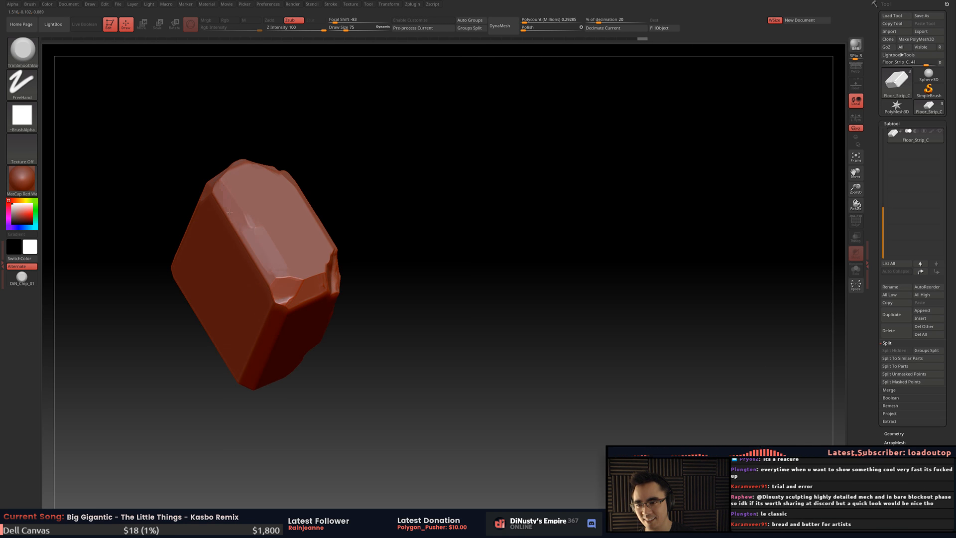
right_drag(264, 214, 273, 343)
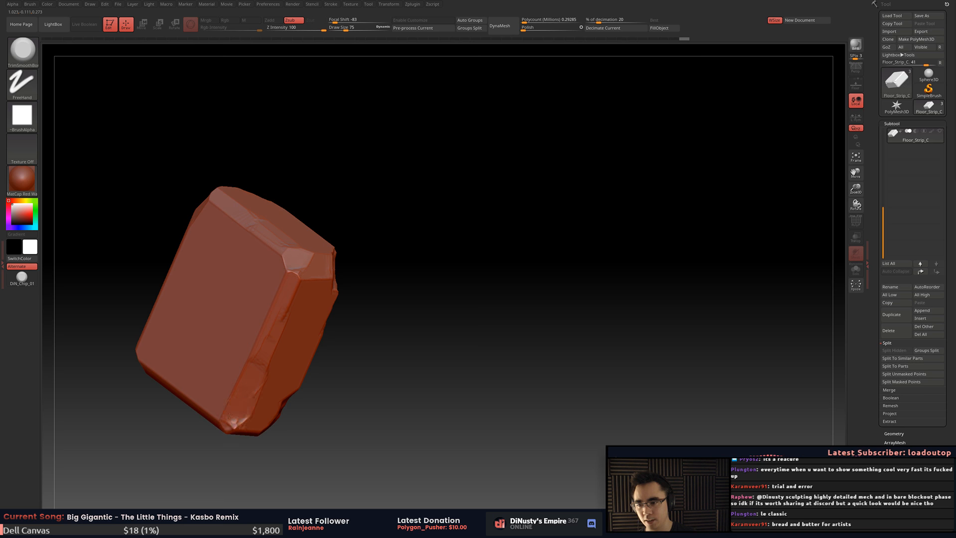
drag(229, 416, 218, 419)
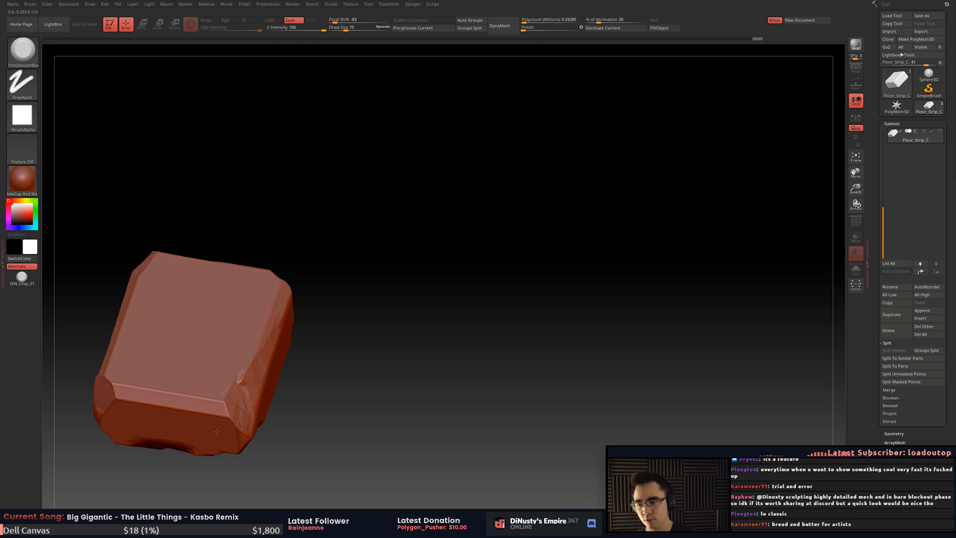
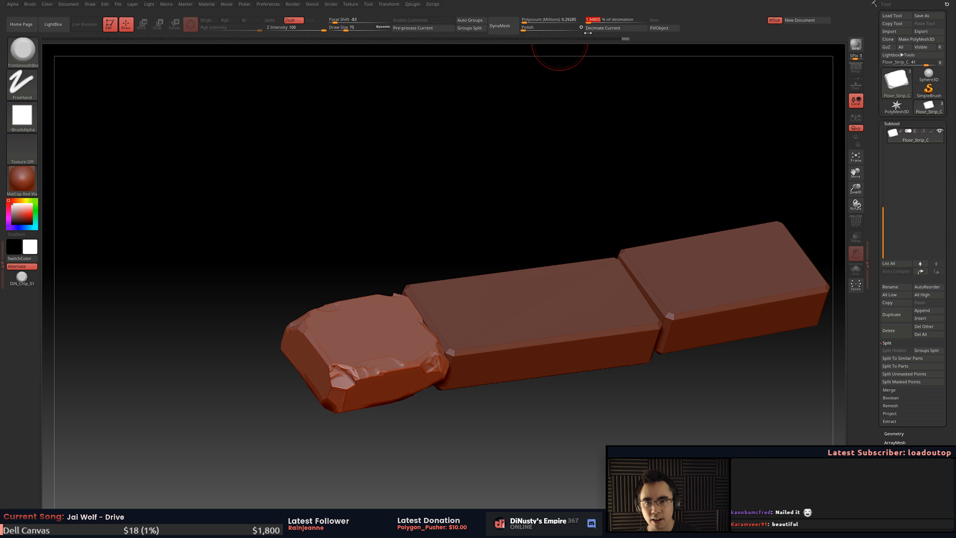
- Decimate the chipped end block with the decimation percentage at 1 and show its polyframe
click(615, 30)
mouse_move(442, 225)
mouse_down()
mouse_move(533, 165)
mouse_move(534, 201)
mouse_up()
key(shift+f)
alt+drag(462, 65, 532, 77)
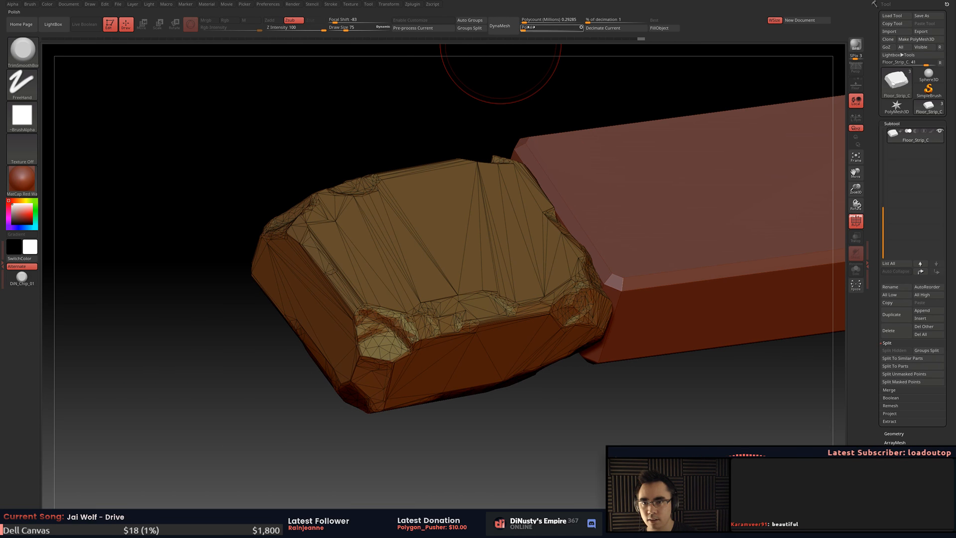
- Repeat the decimation at 1 percent, then decimate the end block with the percentage set to 9.0909
click(595, 29)
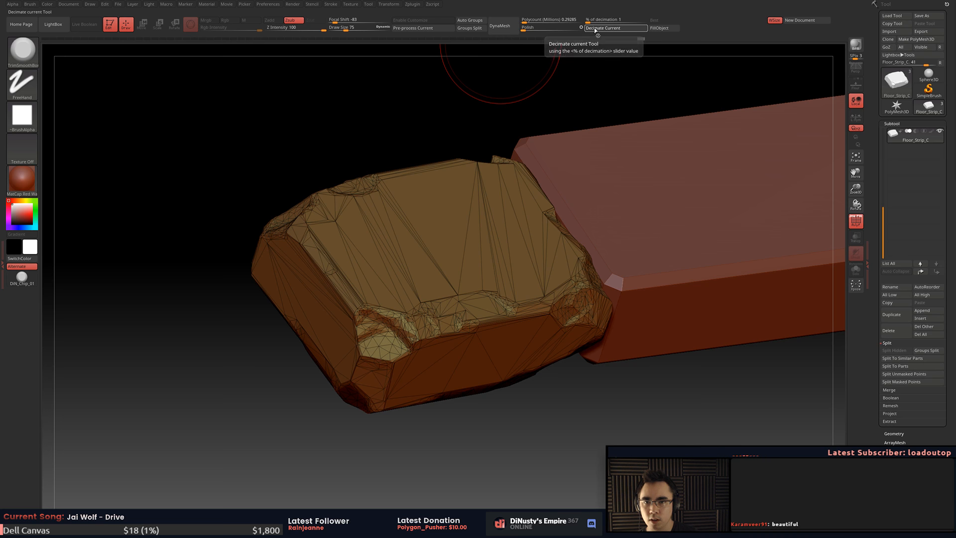
drag(588, 21, 592, 21)
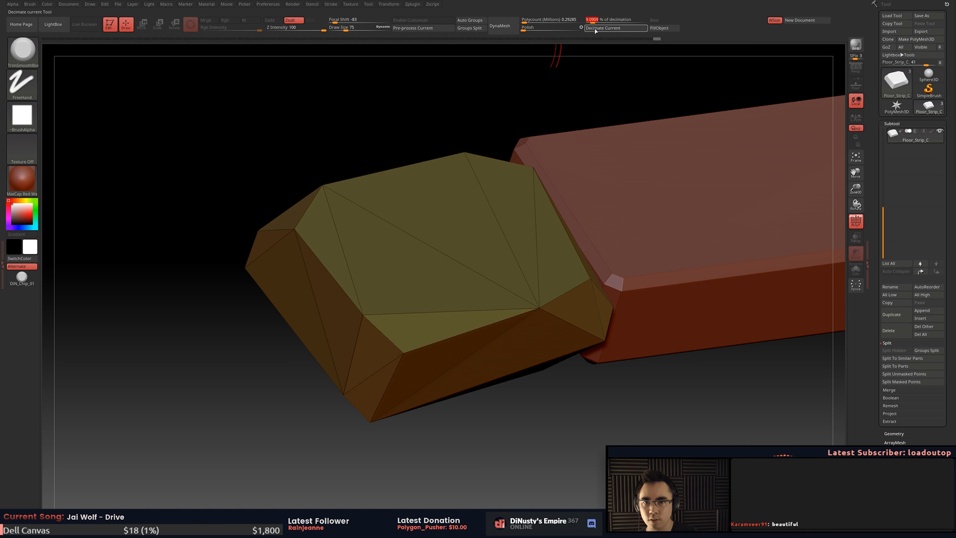
click(598, 29)
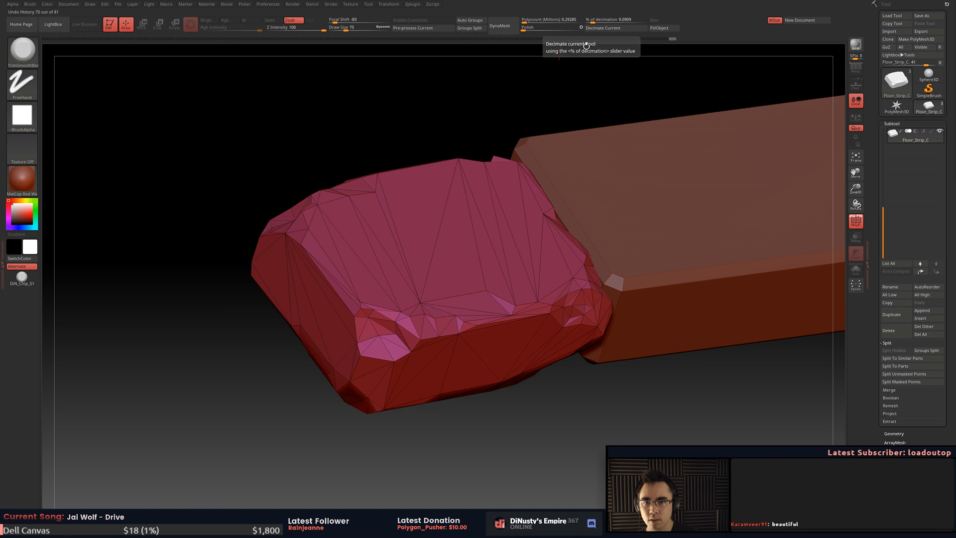
drag(529, 102, 521, 131)
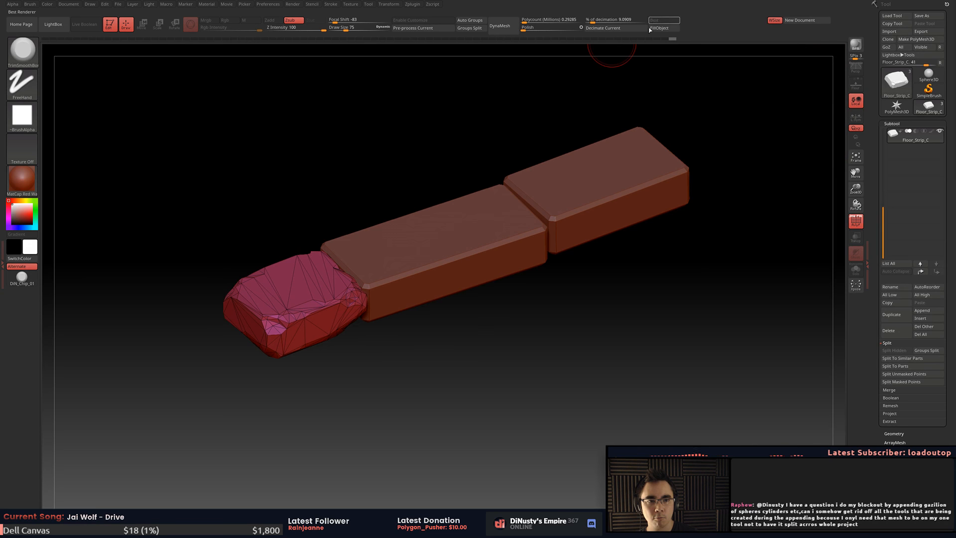
- Send the decimated block to Modo through GoZ, turn off its subdivision display and inspect the triangulated surface up close
click(887, 47)
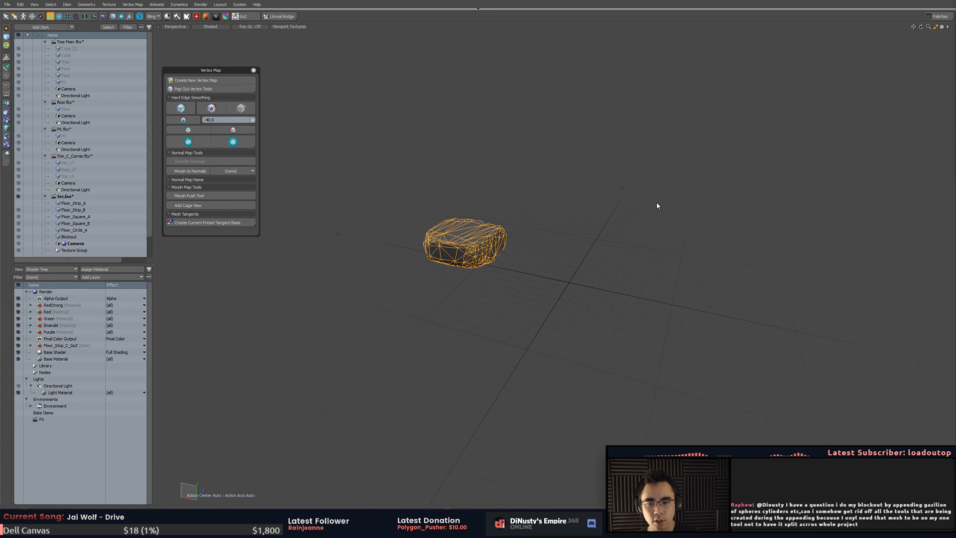
key(Tab)
key(a)
mouse_move(615, 250)
alt+mouse_down()
mouse_move(642, 249)
mouse_move(625, 264)
alt+mouse_up()
key(3)
click(642, 246)
double_click(677, 239)
scroll(678, 241, down, 5)
click(283, 356)
- Load Floor_Strip_C.fbx from the Floor Set folder into Modo, accepting the FBX load options
key(alt+Tab)
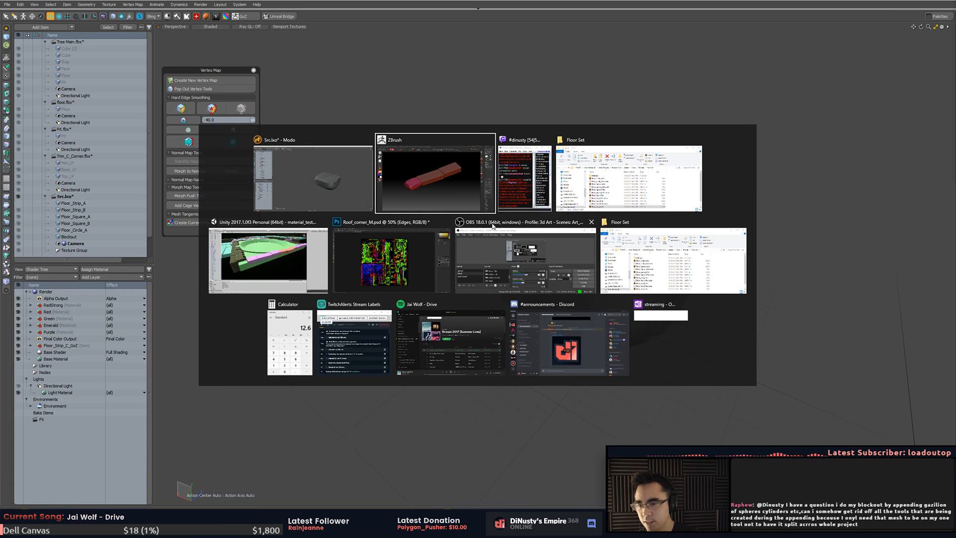
click(629, 179)
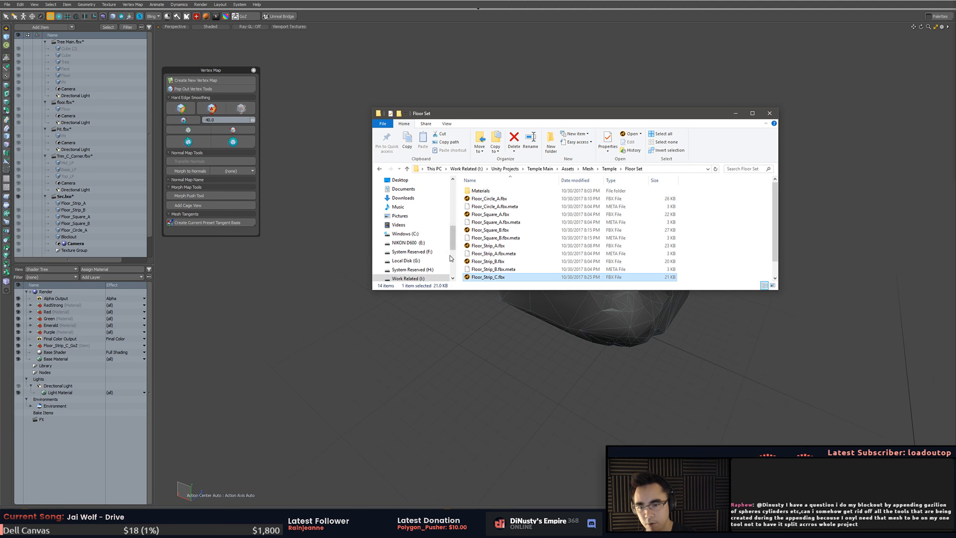
drag(479, 282, 318, 190)
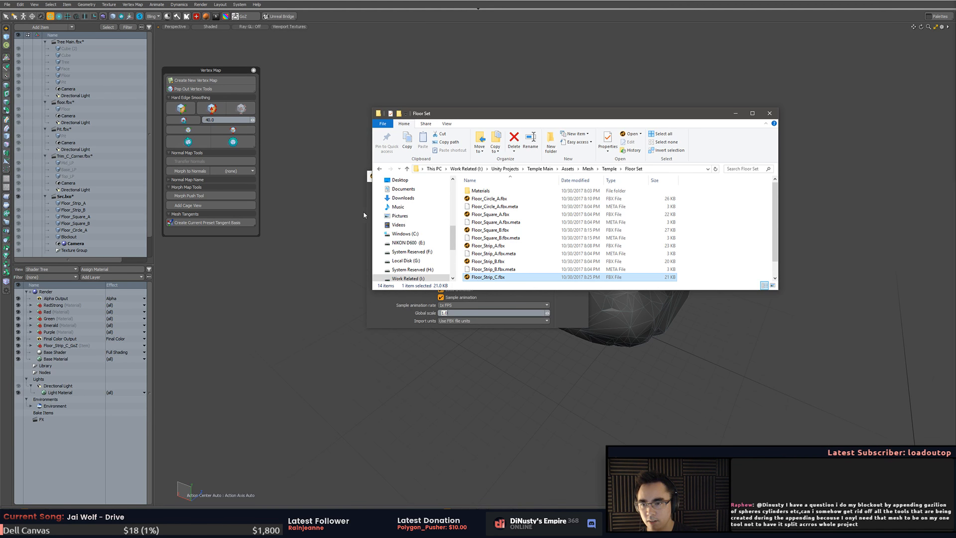
click(566, 189)
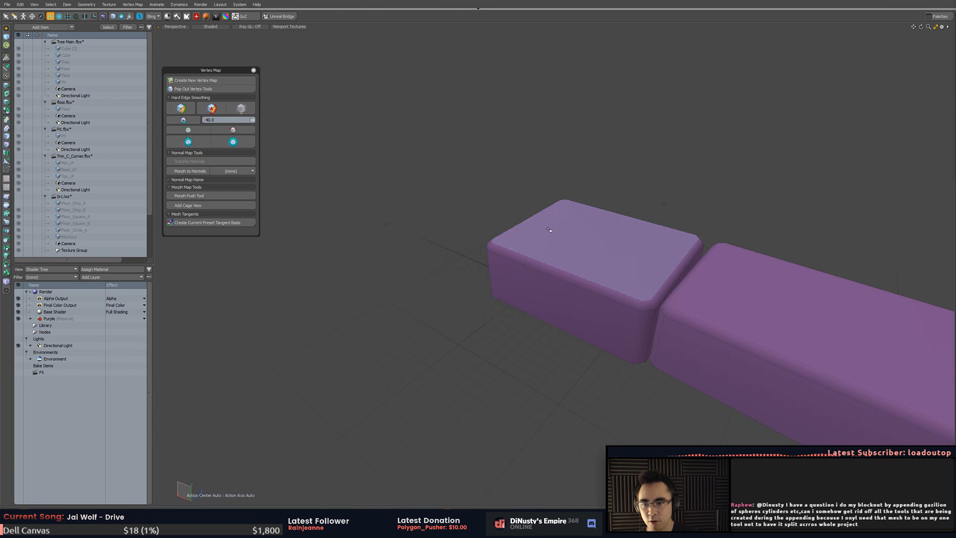
- Delete the short end block of the strip, paste the chipped decimated block in its place and save the FBX
key(a)
alt+drag(591, 230, 643, 228)
double_click(448, 250)
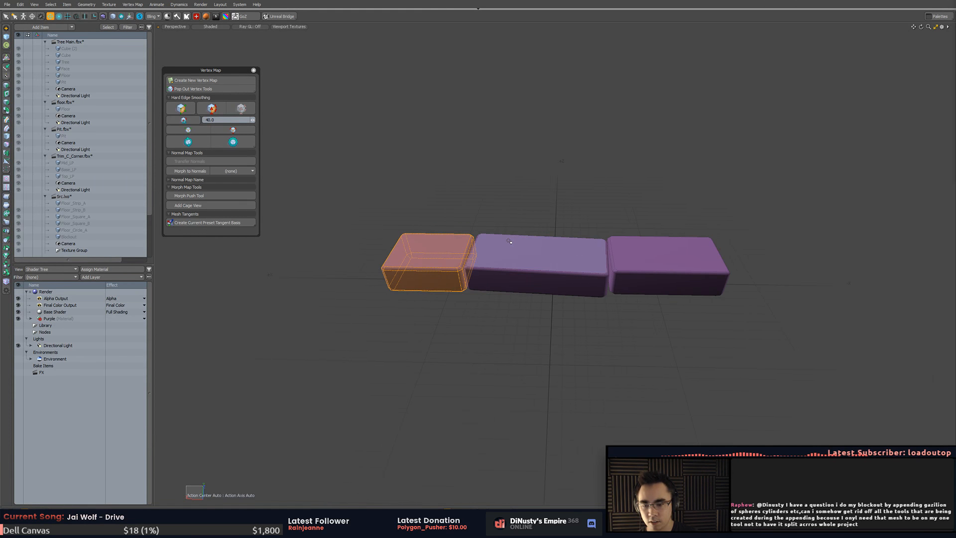
key(Delete)
key(ctrl+v)
scroll(571, 192, up, 5)
mouse_move(510, 241)
alt+shift+mouse_down()
mouse_move(569, 236)
mouse_move(563, 249)
alt+shift+mouse_up()
click(575, 195)
- Switch to Unity and examine the chipped block against the neighbouring strip blocks and roof trim in the scene
key(alt+Tab)
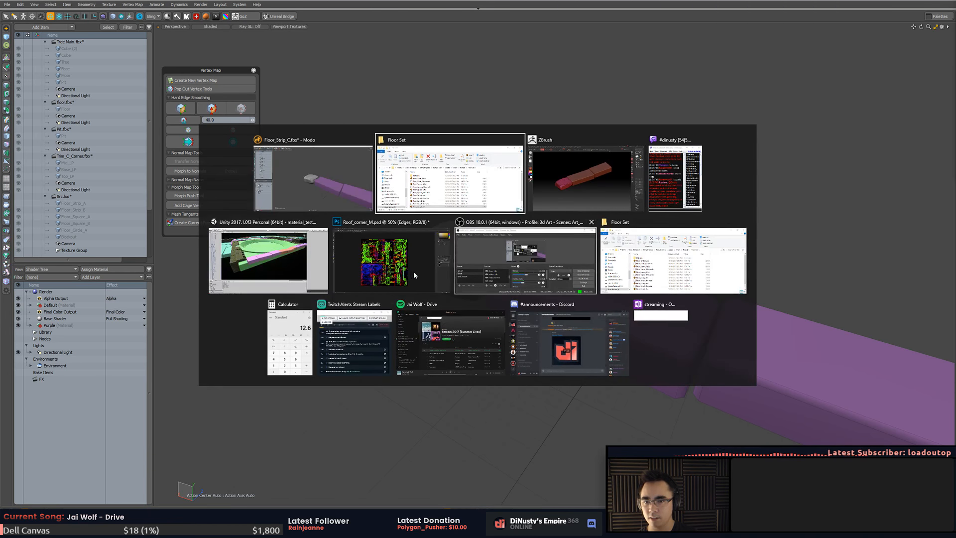
click(260, 258)
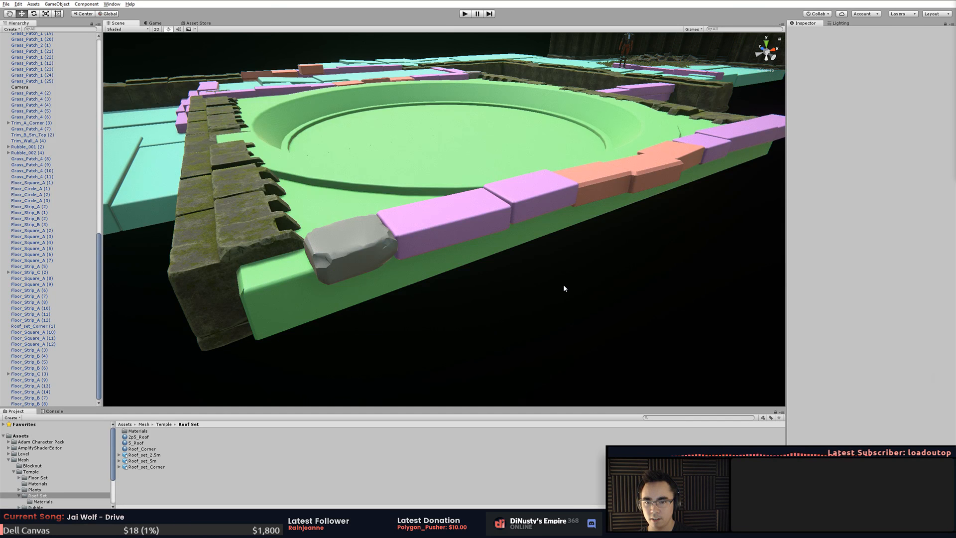
scroll(491, 320, up, 6)
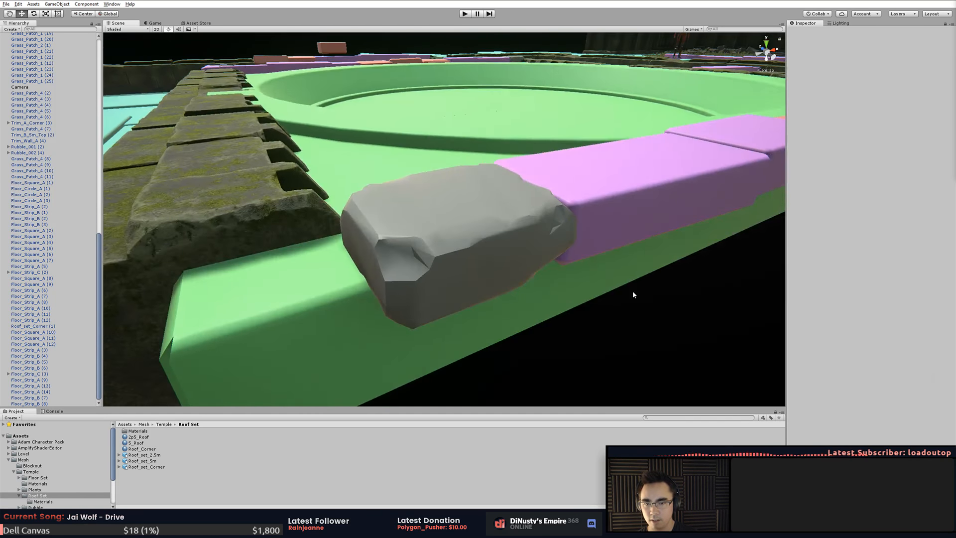
scroll(632, 292, down, 4)
click(234, 184)
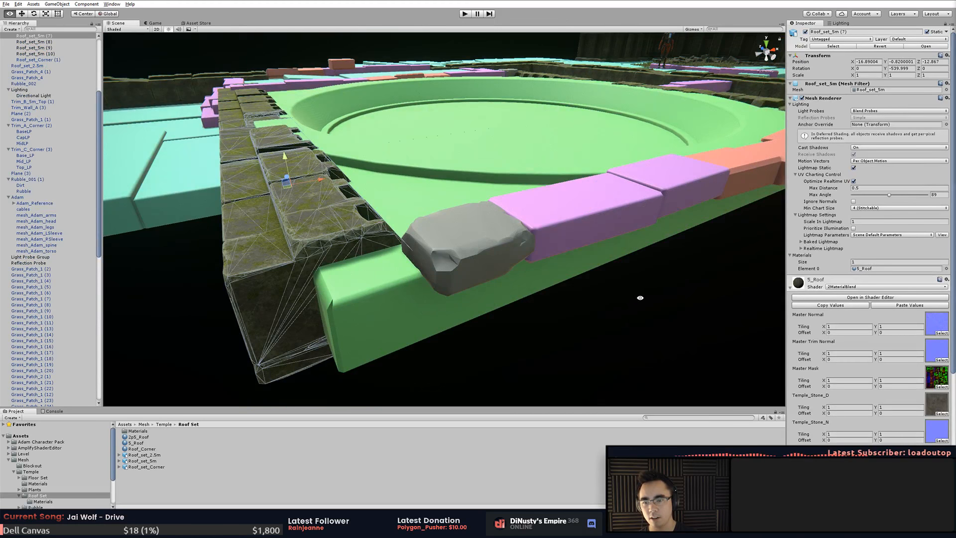
alt+drag(640, 297, 623, 275)
click(745, 225)
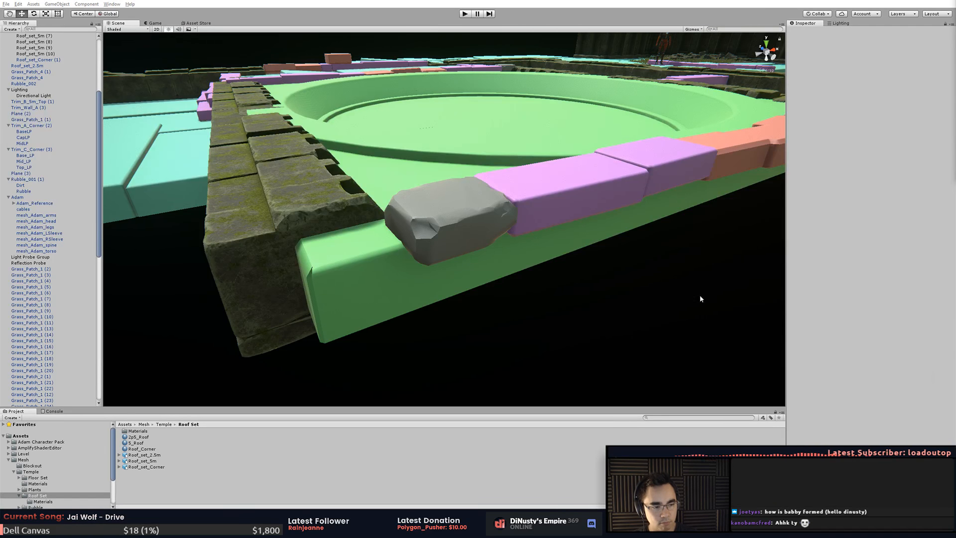
alt+drag(701, 294, 444, 295)
alt+right_drag(443, 294, 621, 343)
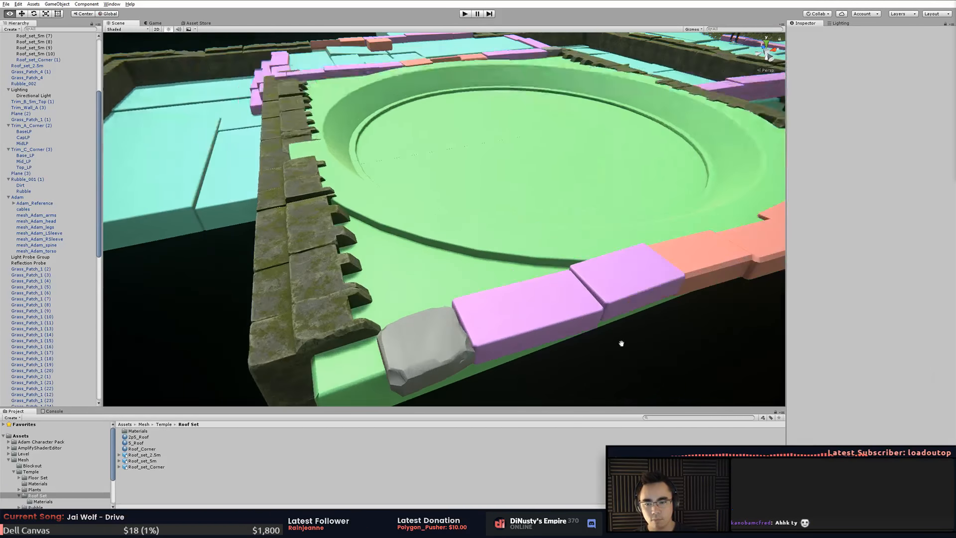
alt+drag(620, 344, 576, 300)
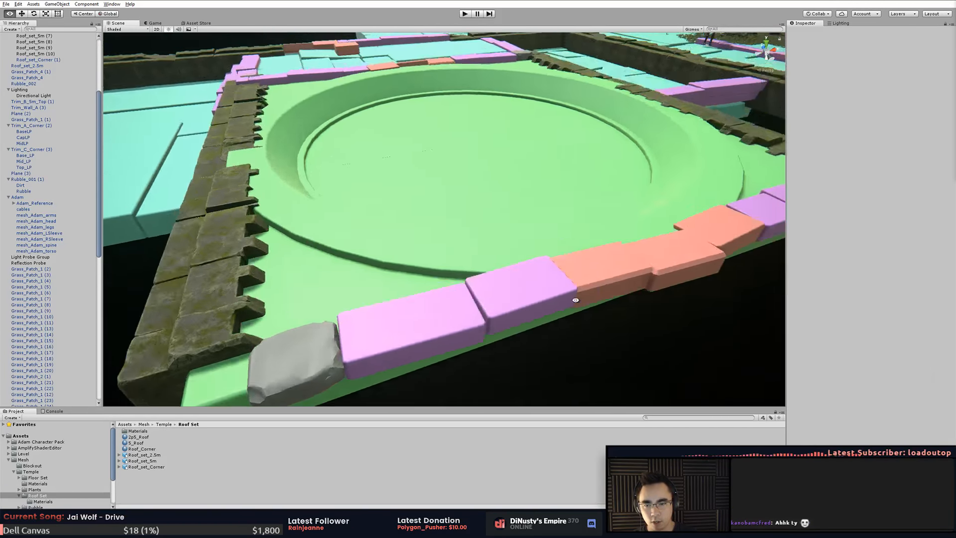
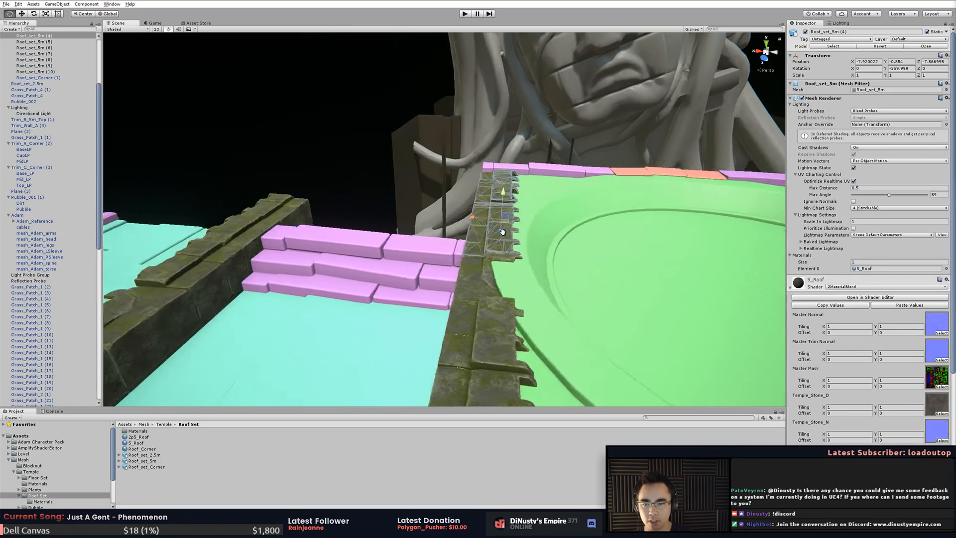
- Survey the whole courtyard from several angles, checking the floor tiles, steps and roof trim around the circular floor
click(553, 224)
click(354, 195)
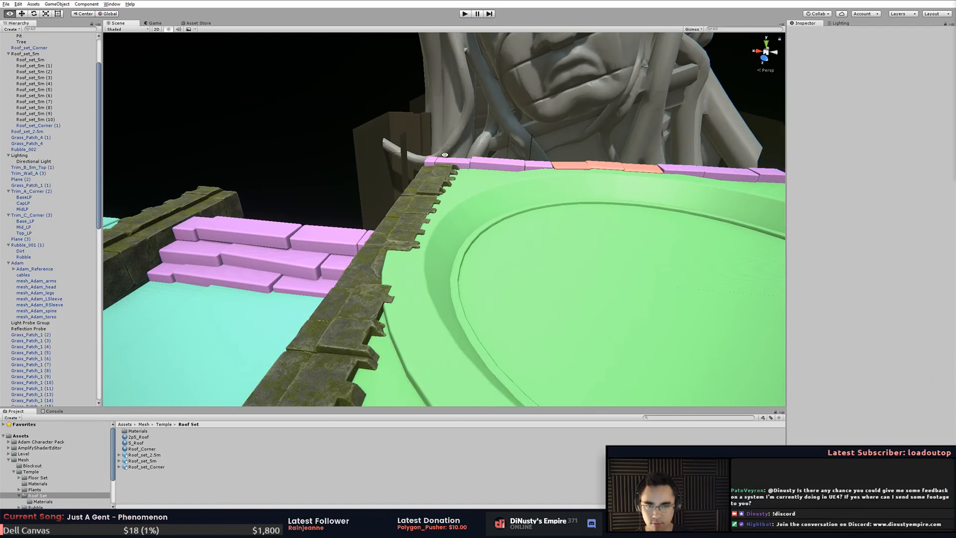
scroll(509, 58, down, 10)
alt+drag(510, 58, 378, 120)
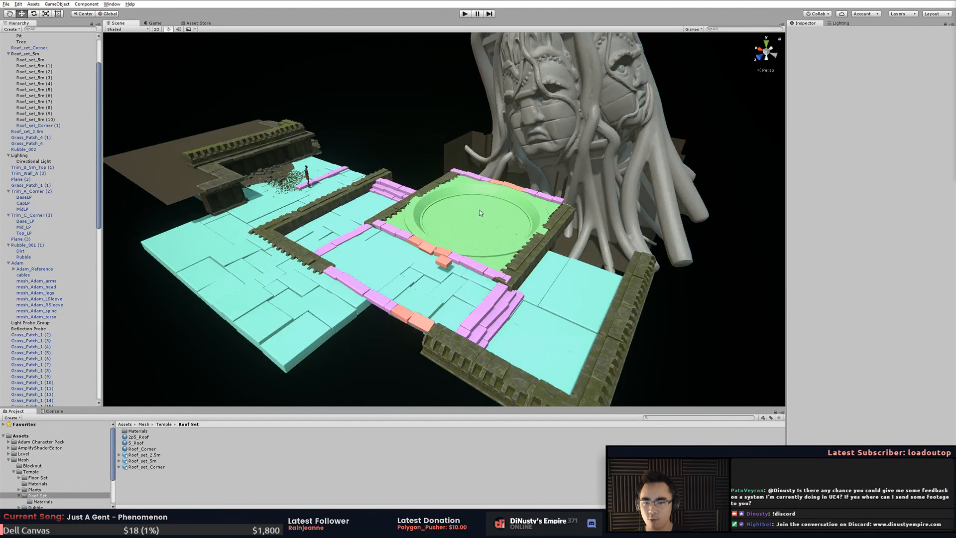
alt+drag(458, 177, 498, 190)
alt+drag(398, 194, 463, 212)
click(372, 220)
alt+drag(373, 220, 440, 243)
middle_drag(441, 243, 493, 250)
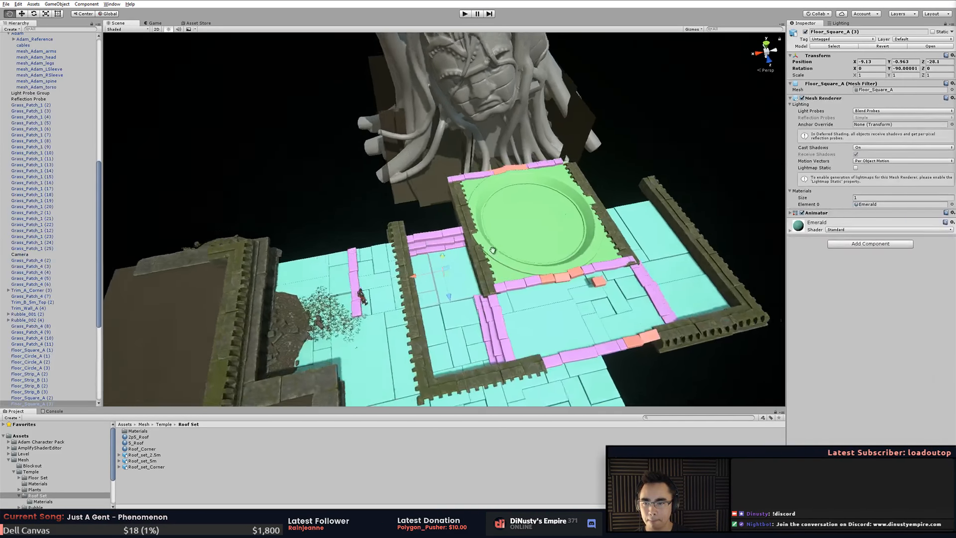
alt+drag(493, 250, 552, 255)
alt+drag(414, 272, 209, 215)
- Duplicate the Floor_Square_A (2) tile and move the copy to the empty area beyond the roof trim beside the circular floor
click(206, 214)
click(206, 214)
alt+drag(414, 227, 319, 230)
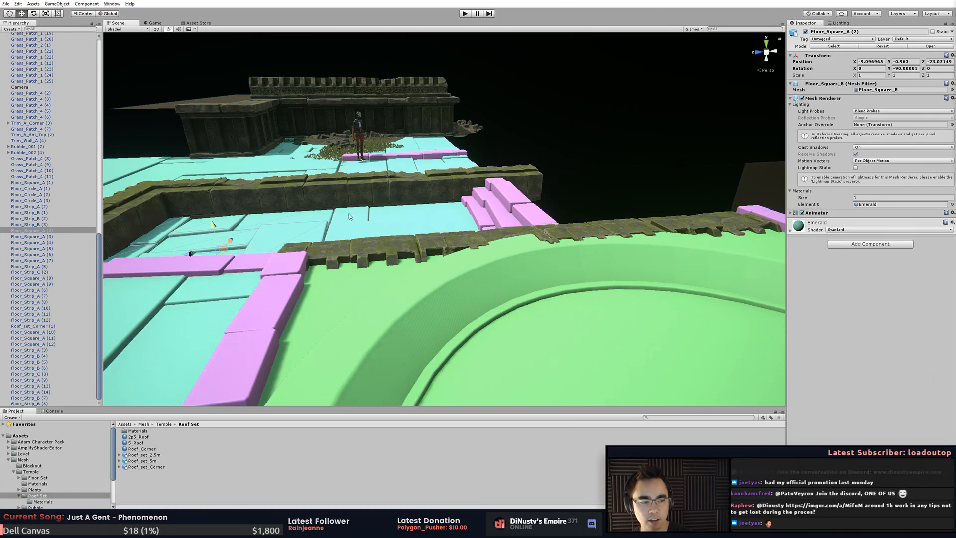
alt+drag(379, 234, 314, 243)
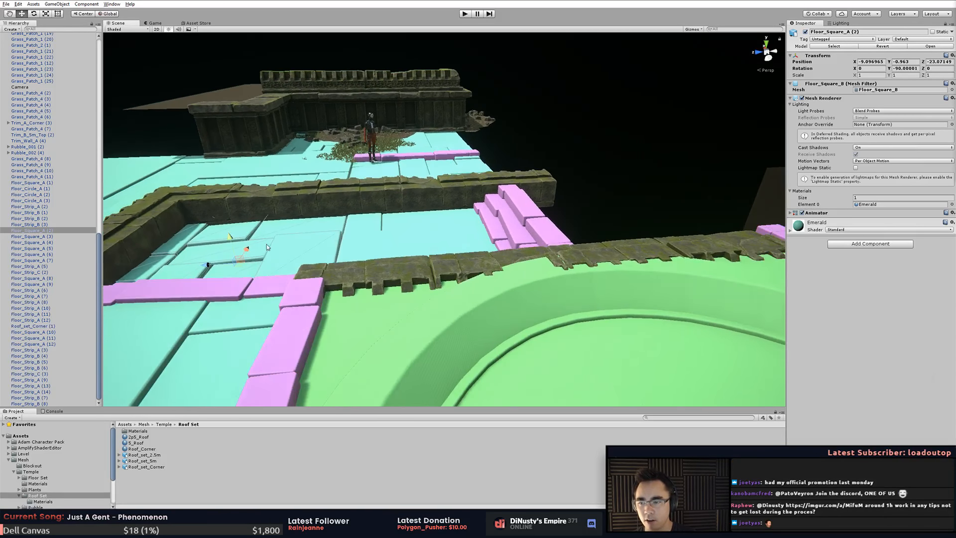
drag(251, 262, 354, 210)
key(ctrl+z)
key(ctrl+d)
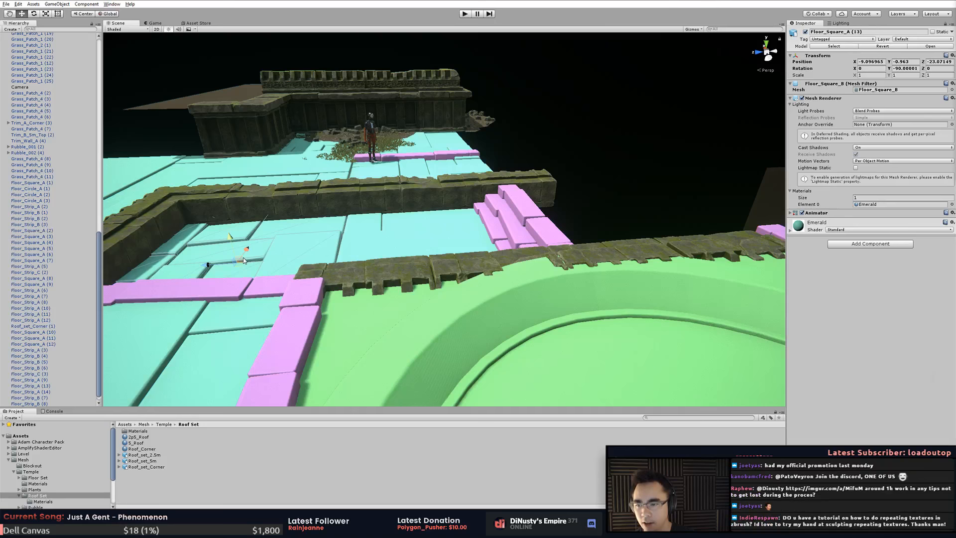
drag(251, 262, 574, 225)
- Rotate the copied tile to -180 degrees about Y and align it at X -9.117683, Y -0.279, Z -38.334
key(f)
key(e)
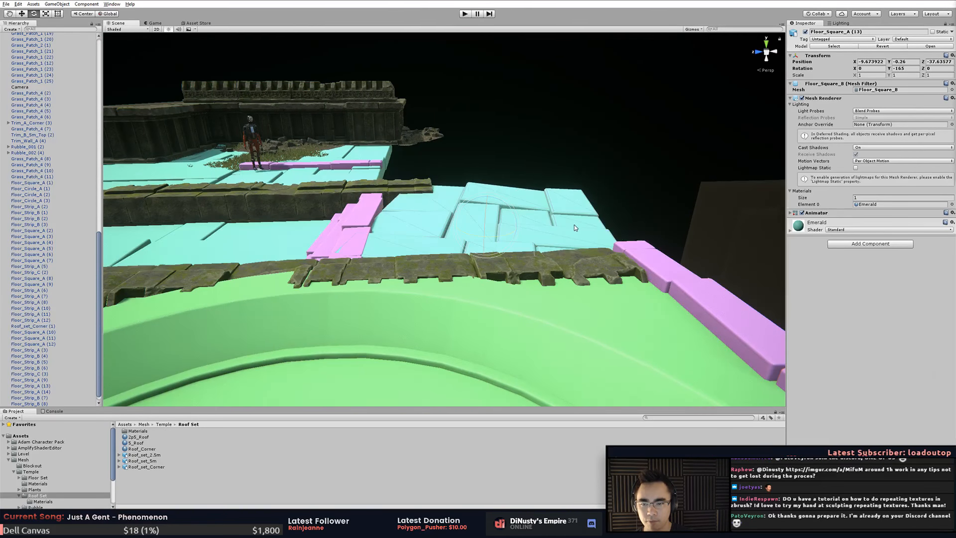
middle_drag(575, 225, 573, 271)
alt+drag(573, 272, 419, 269)
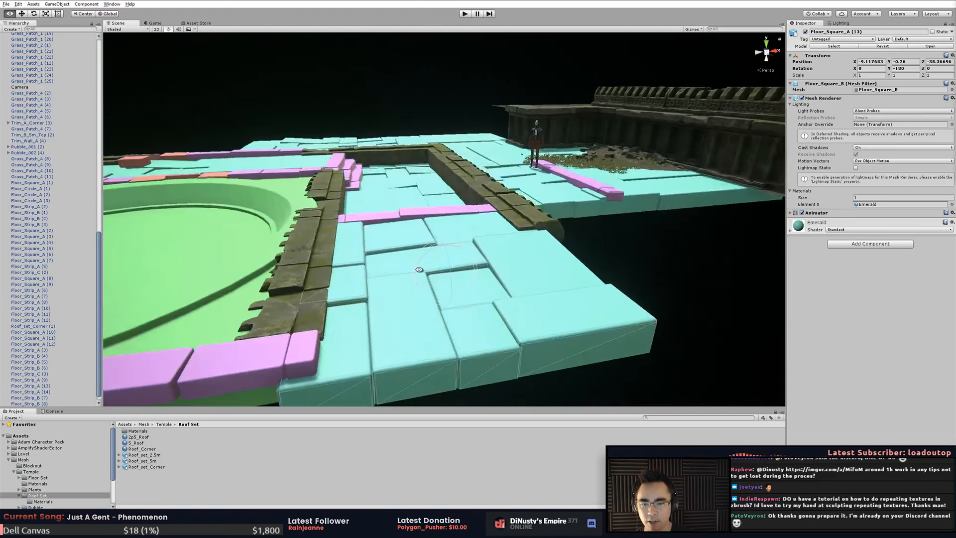
alt+drag(326, 305, 387, 259)
key(w)
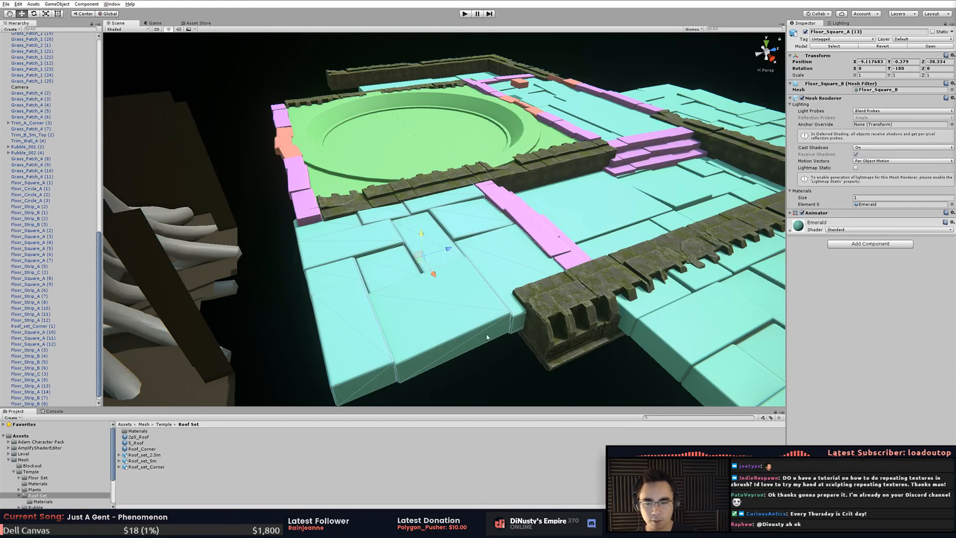
- Duplicate a Floor_Square_A tile and place it next to the new corner tile at X 0.86, Z -33.13
alt+drag(487, 338, 567, 322)
middle_drag(568, 322, 495, 276)
click(567, 202)
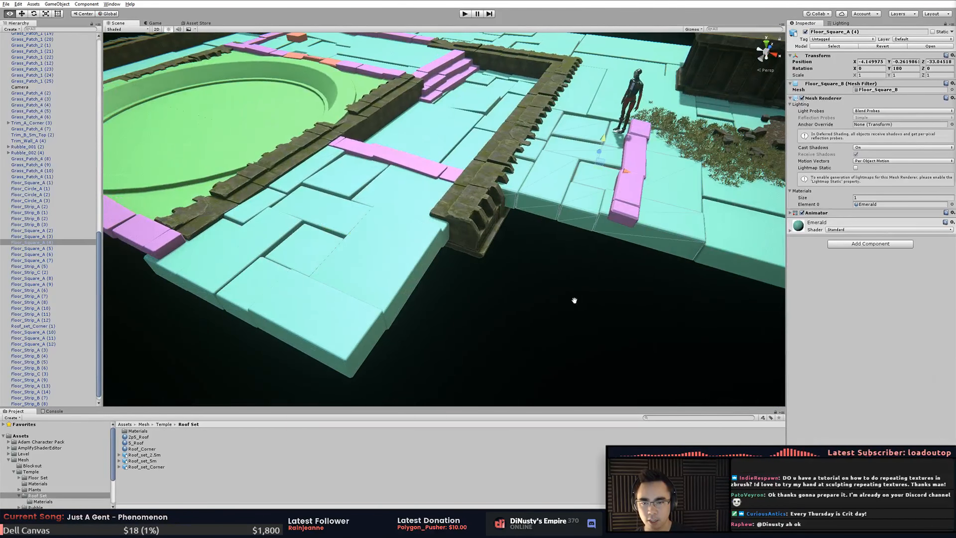
alt+drag(574, 301, 333, 298)
middle_drag(334, 298, 405, 304)
click(624, 300)
alt+drag(563, 273, 488, 313)
middle_drag(488, 313, 379, 315)
click(352, 315)
drag(353, 315, 358, 273)
middle_drag(372, 284, 448, 292)
alt+drag(448, 293, 382, 315)
middle_drag(382, 316, 463, 312)
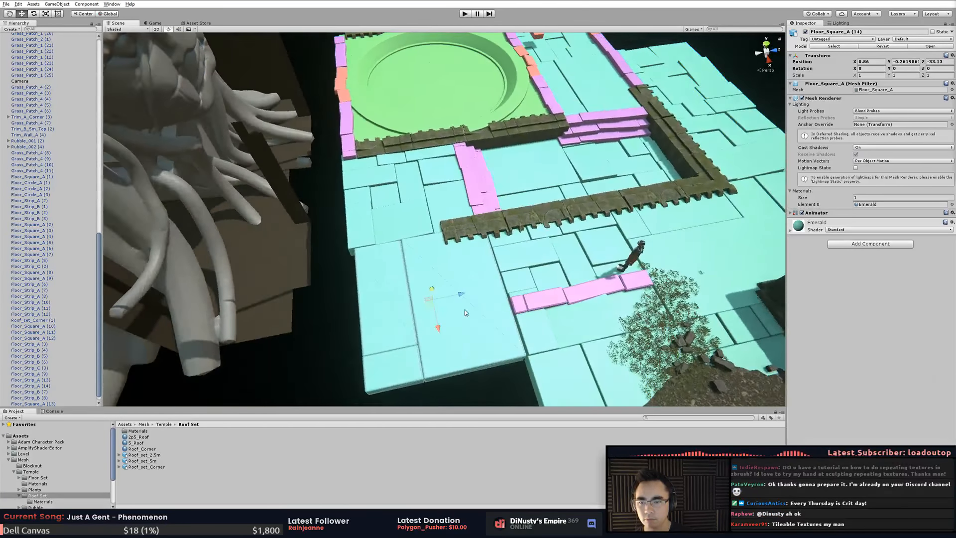
- Shift the added tile and stretch it to a Z scale of 1.05341, closing the gap to the adjoining floor
mouse_move(459, 294)
mouse_down()
mouse_move(442, 297)
mouse_move(444, 306)
mouse_up()
key(r)
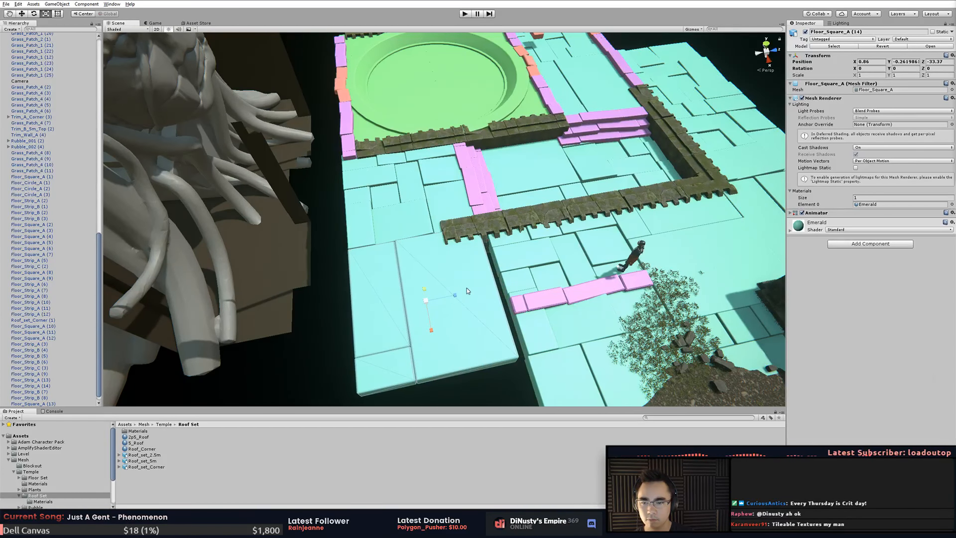
key(t)
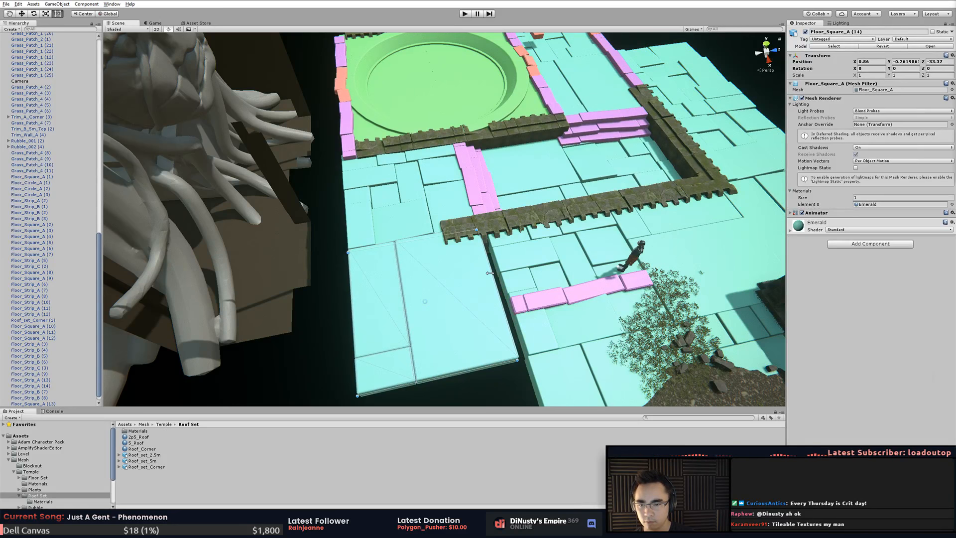
drag(489, 272, 498, 276)
key(w)
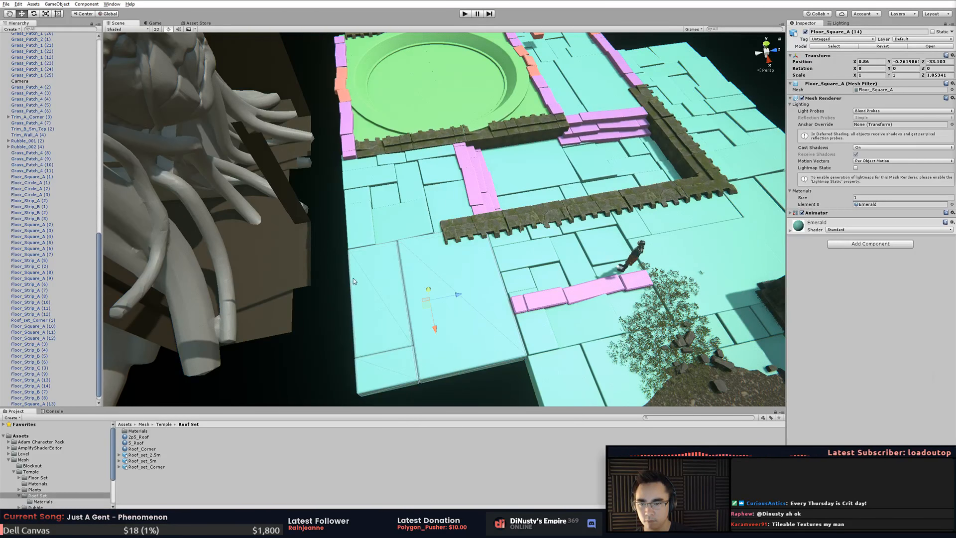
- Duplicate two floor tiles together and move the copies along the outer floor edge to the area beside the rubble pile
alt+drag(384, 347, 520, 285)
click(519, 283)
middle_drag(519, 282, 474, 278)
click(403, 250)
click(305, 213)
shift+click(339, 235)
key(ctrl+d)
drag(339, 235, 753, 290)
key(e)
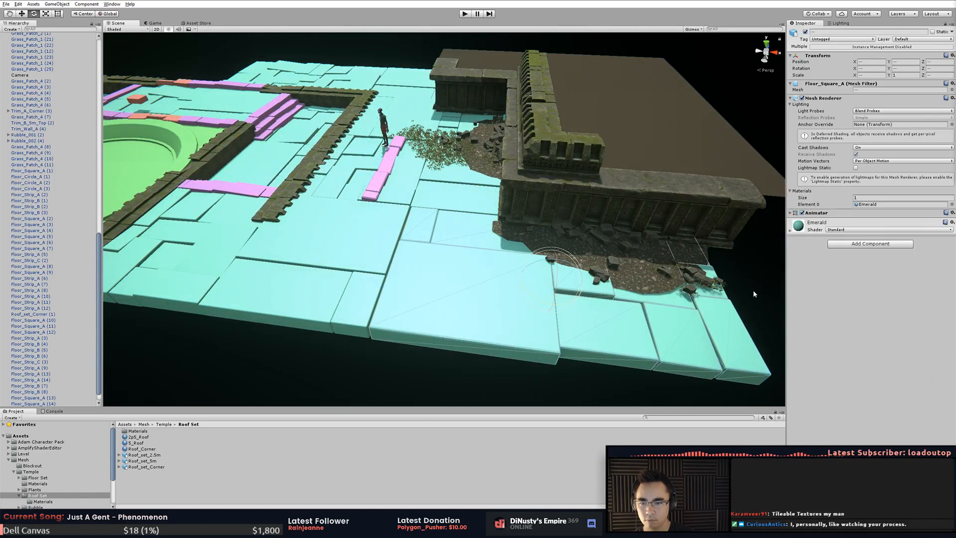
- Reposition the copied tiles individually so they line up along the outer floor edge by the rubble
key(w)
click(535, 300)
click(628, 314)
drag(629, 314, 625, 293)
click(486, 287)
click(488, 280)
drag(490, 275, 644, 298)
- Stretch the Floor_Square_A (15) tile beside the rubble to a Z scale of 1.036992 and deselect it
alt+drag(329, 358, 353, 339)
click(409, 294)
key(t)
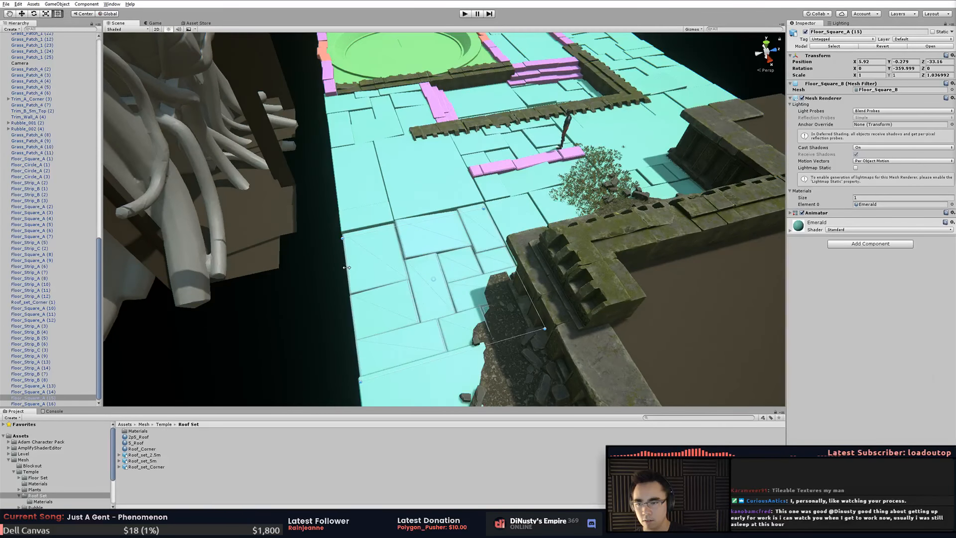
click(323, 291)
alt+drag(322, 292, 491, 310)
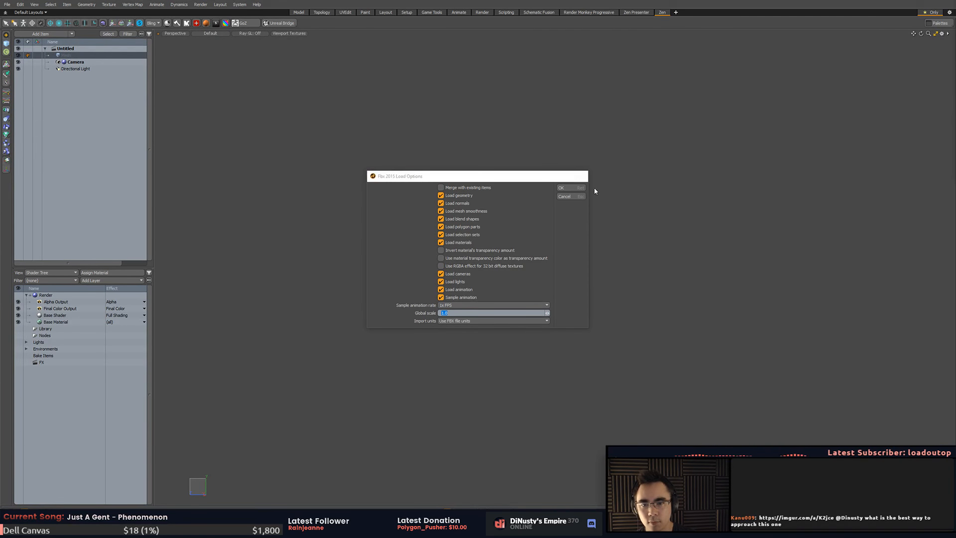
- Try to load Floor_Strip_C.fbx into a new Modo session with the current FBX load options, and close that session
click(568, 187)
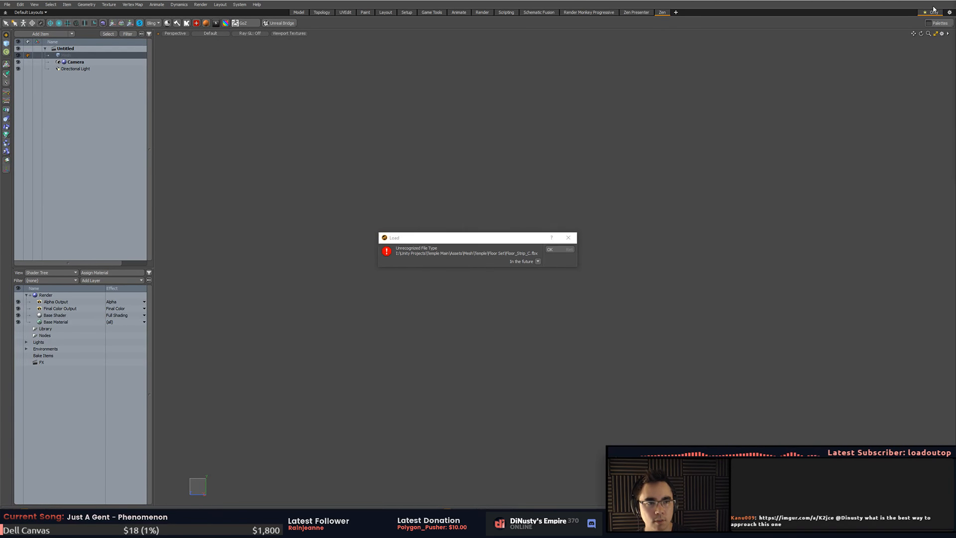
key(Return)
click(944, 1)
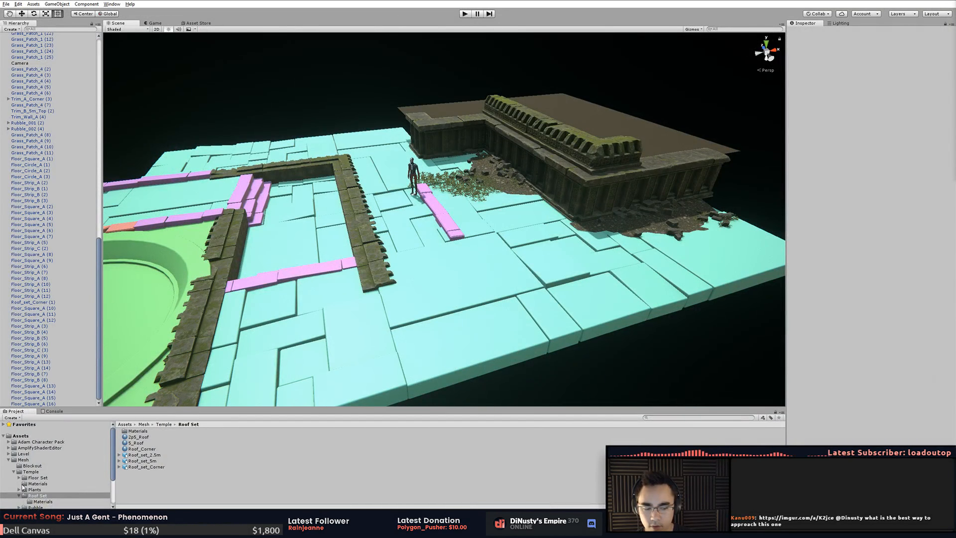
- Bring the browser's Imgur page onto the main screen, maximize it and enlarge the posted night alley image
click(199, 528)
drag(477, 35, 955, 45)
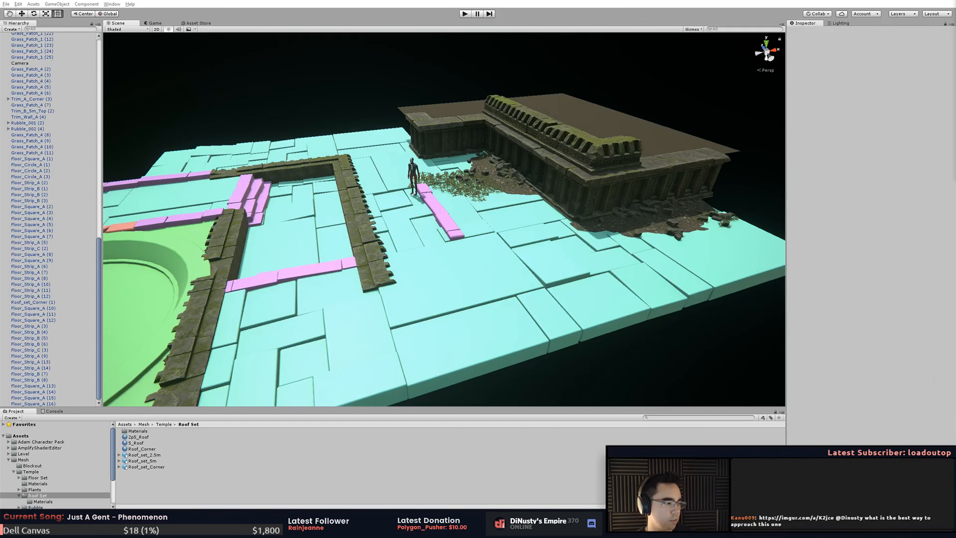
drag(955, 23, 386, 71)
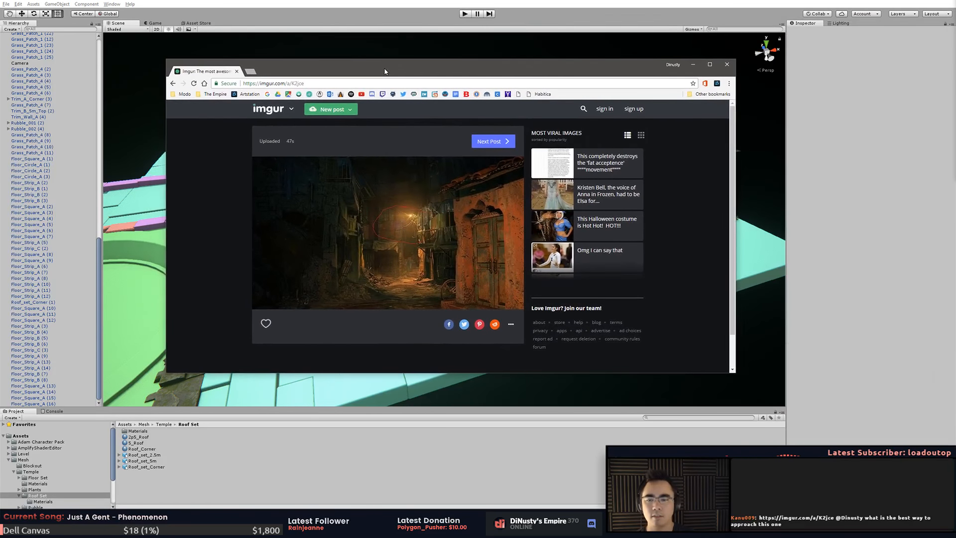
double_click(386, 70)
click(413, 171)
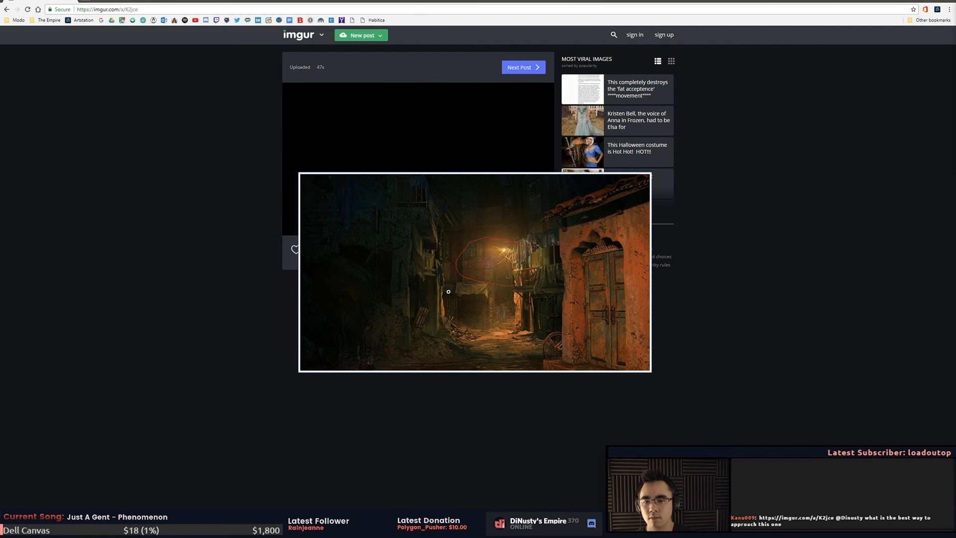
- Open the night alley image by itself in a new browser tab, enlarge it and copy the image
click(448, 291)
right_click(393, 173)
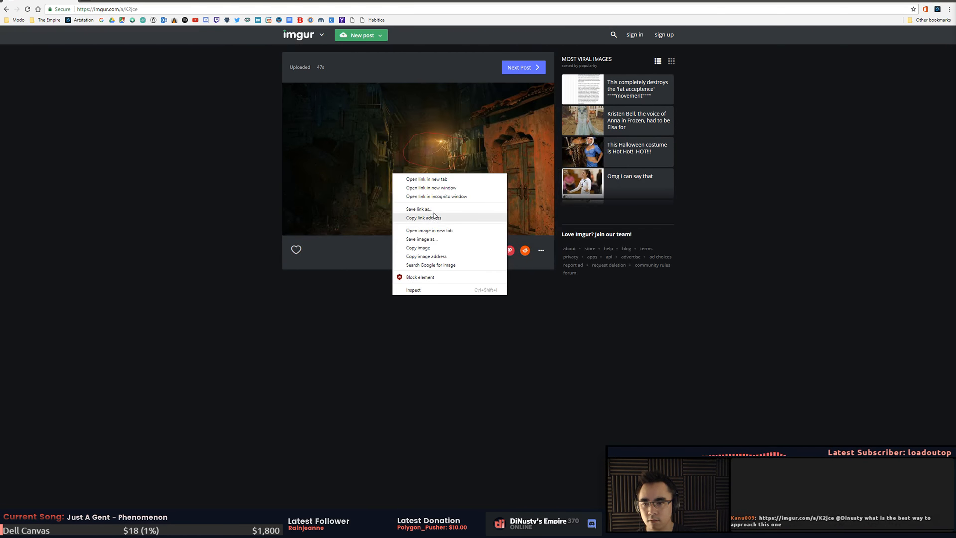
click(443, 232)
key(ctrl+Tab)
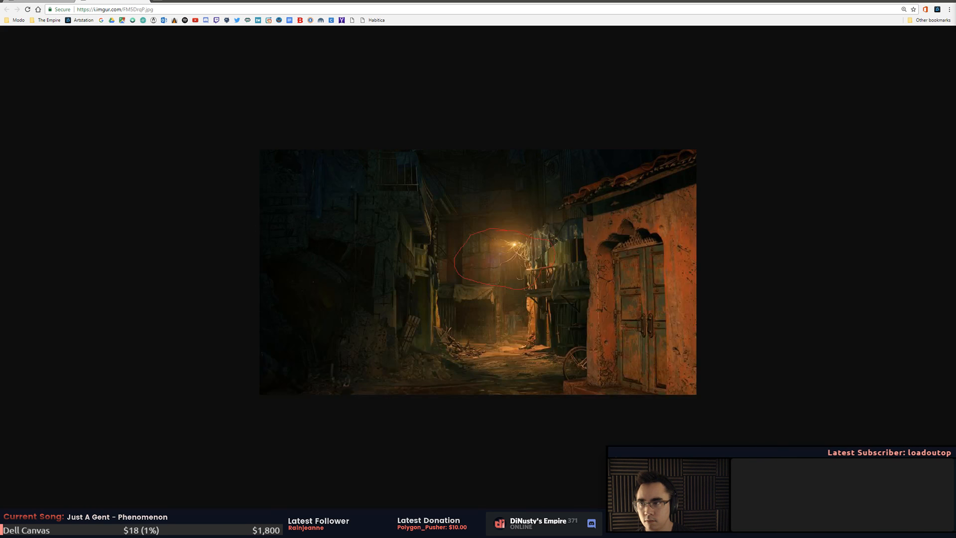
ctrl+scroll(517, 253, up, 3)
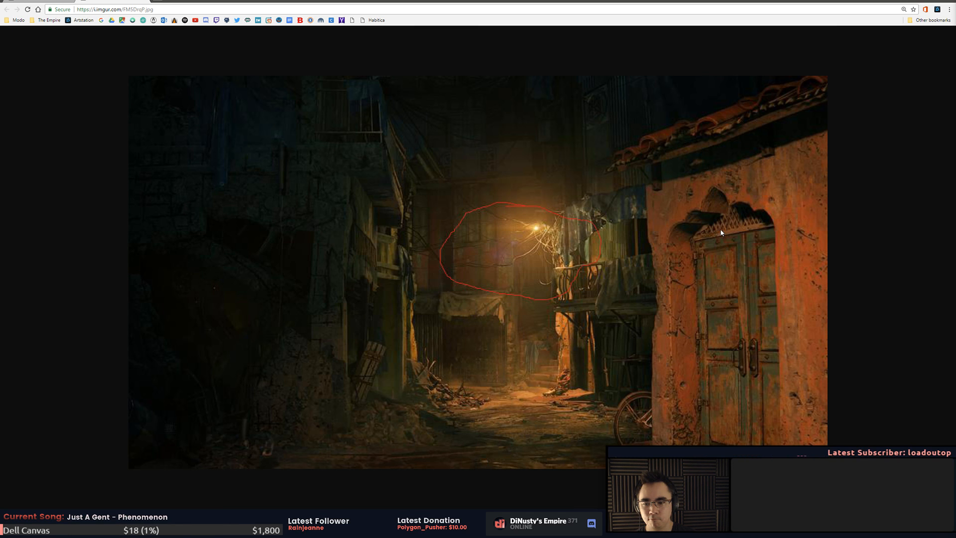
right_click(658, 266)
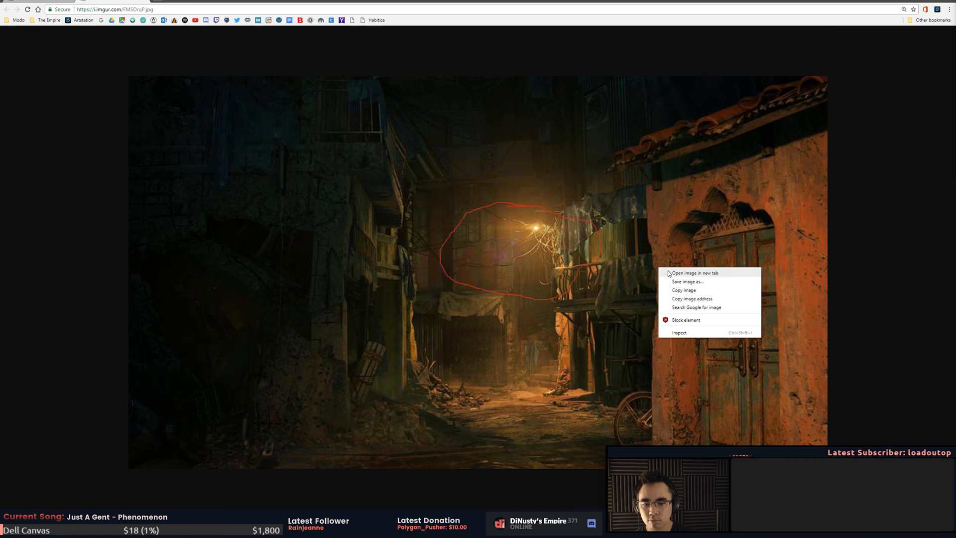
click(696, 290)
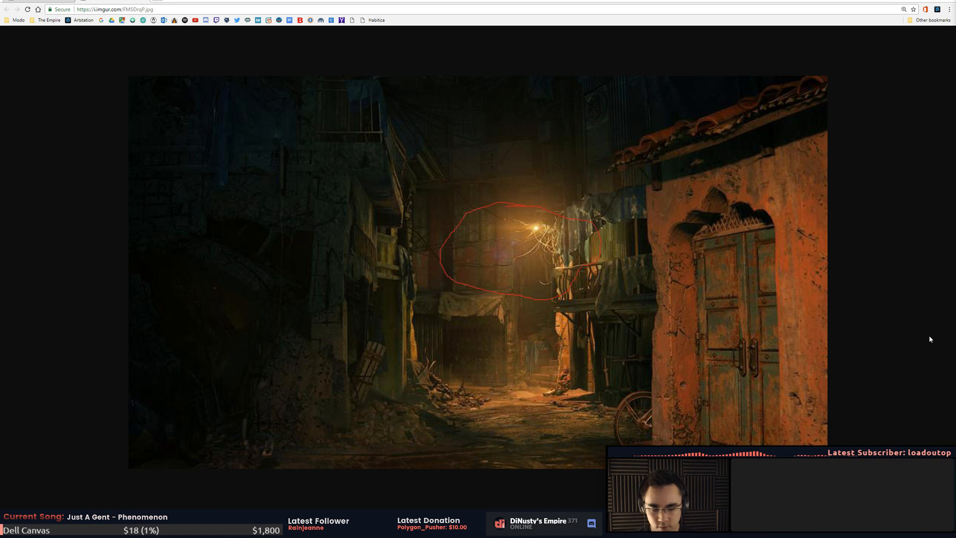
- Switch to OneNote and open the untitled page in New Section 1 of the streaming notebook
key(super)
text(one)
key(Return)
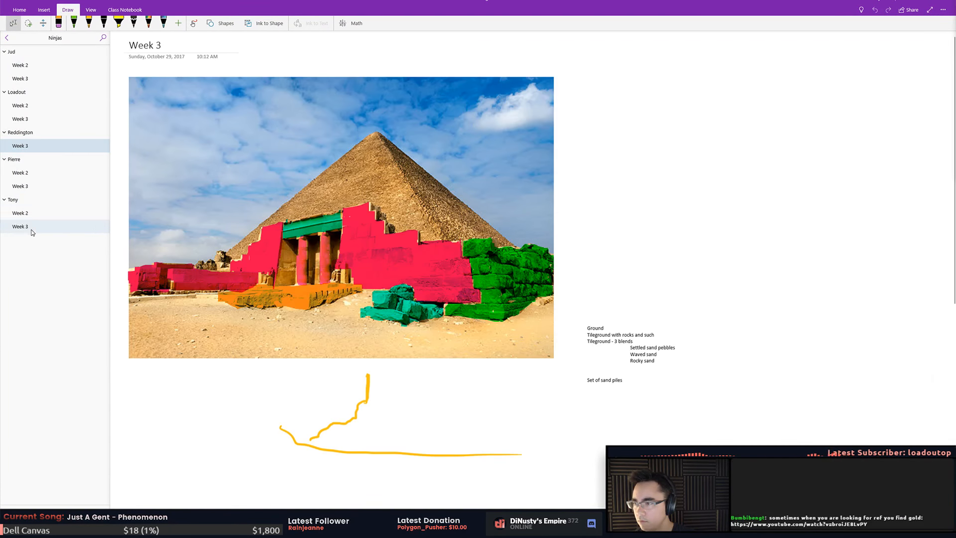
click(31, 227)
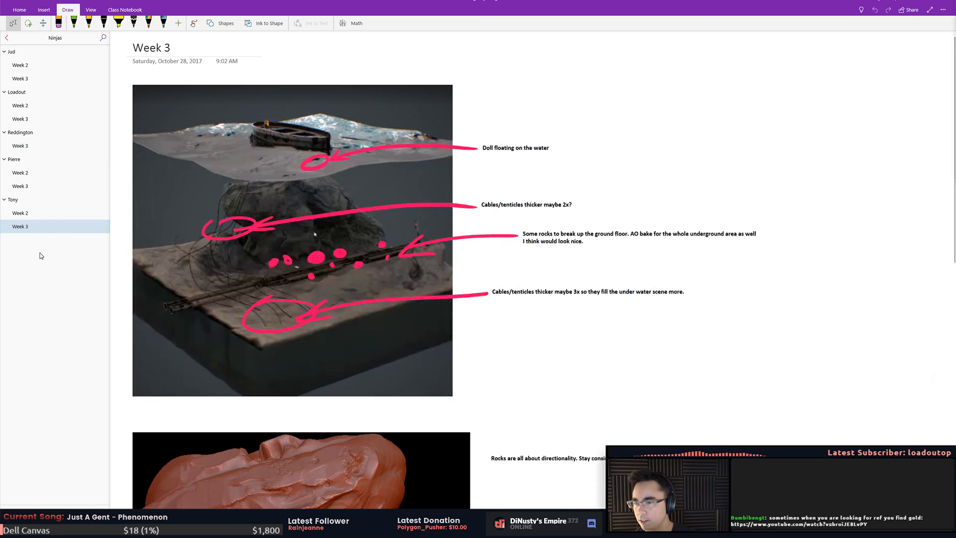
click(592, 391)
scroll(592, 390, down, 3)
scroll(592, 391, up, 1)
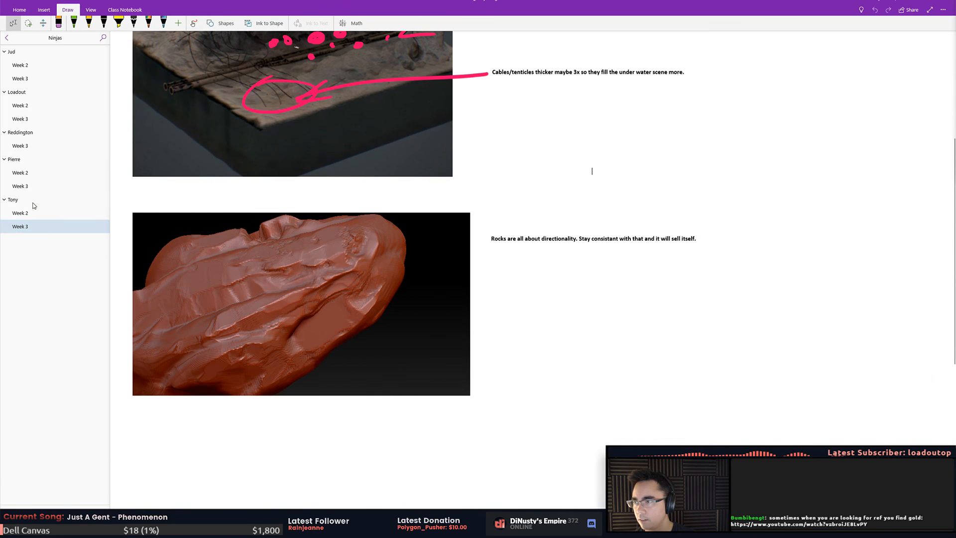
click(7, 38)
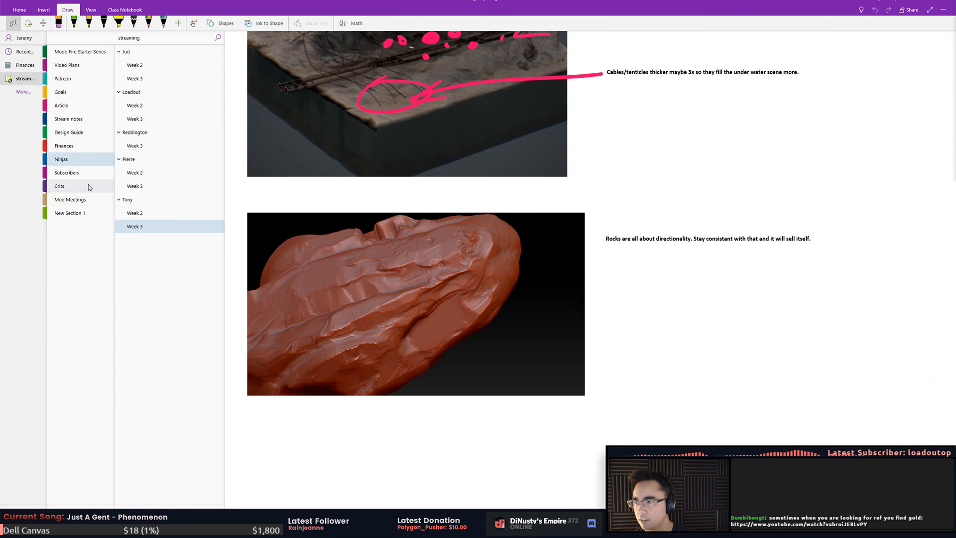
click(88, 213)
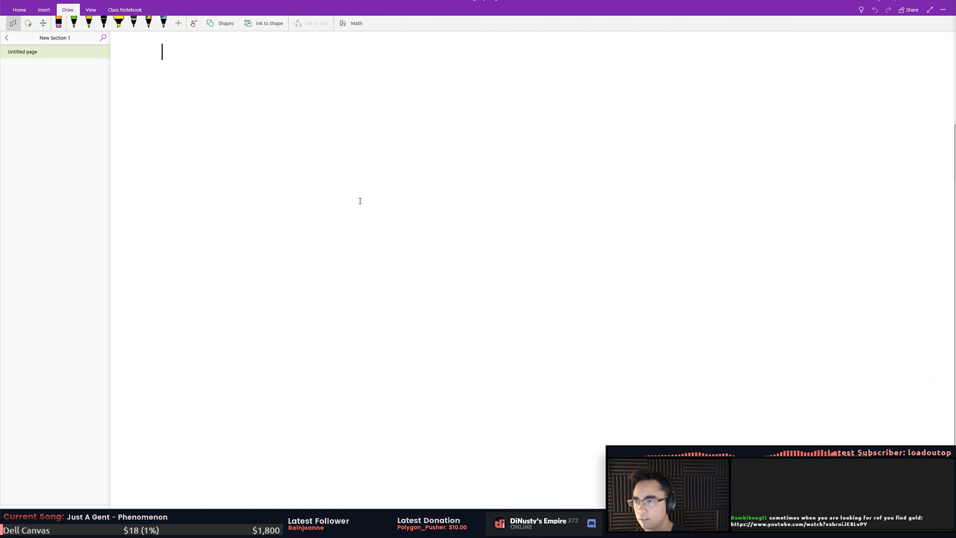
- Copy the alley image from the browser again and paste it onto the untitled OneNote page
key(alt+Tab)
right_click(476, 277)
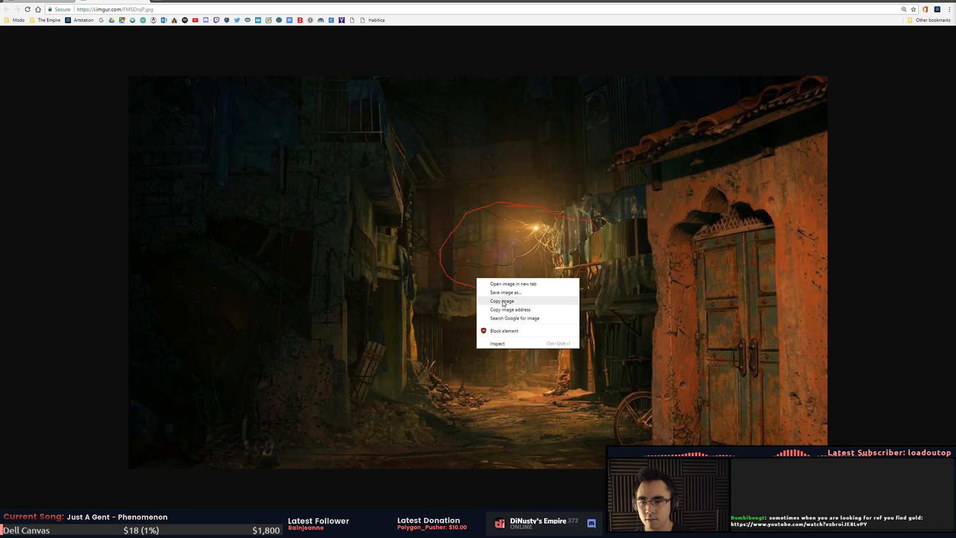
key(alt+Tab)
key(ctrl+v)
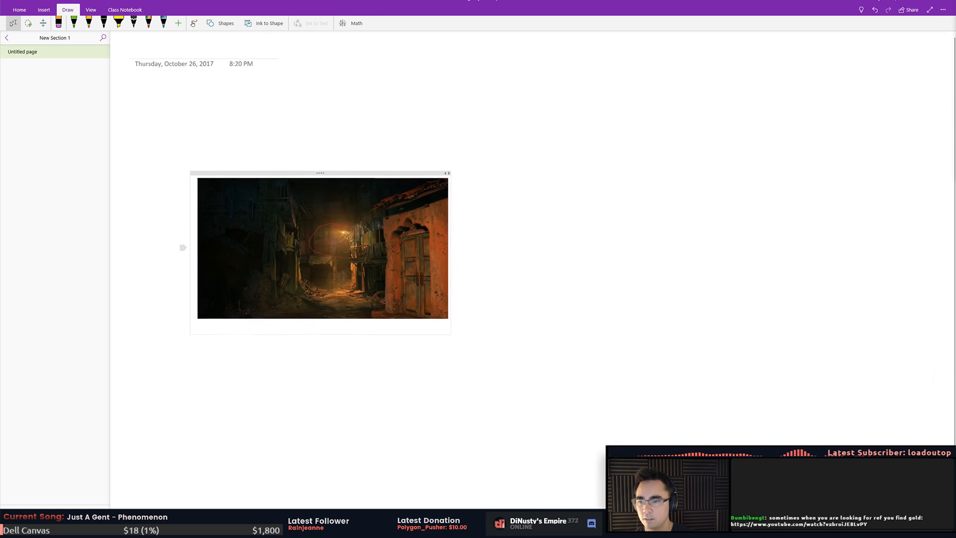
- Move the pasted alley image closer beneath the page's date line and deselect it
drag(286, 205, 480, 95)
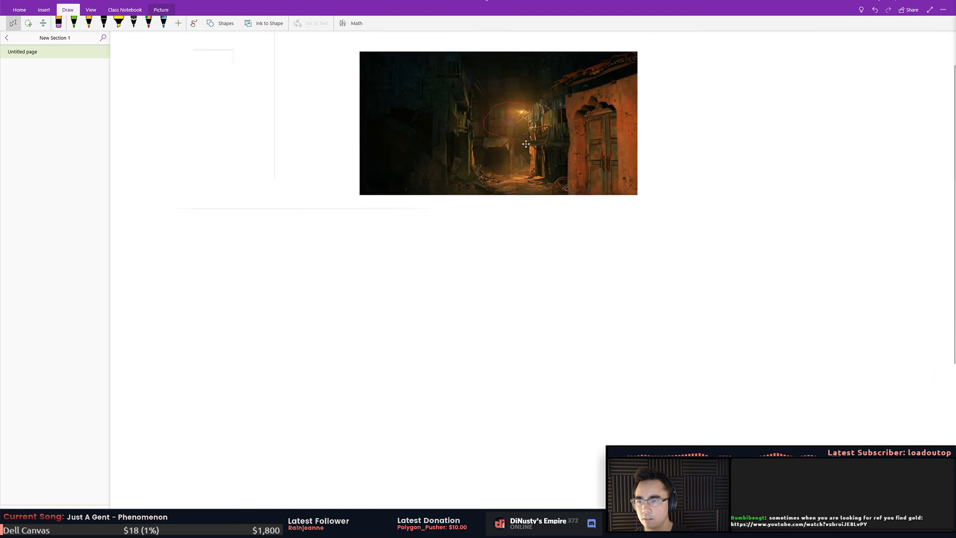
scroll(239, 133, down, 3)
scroll(242, 139, up, 4)
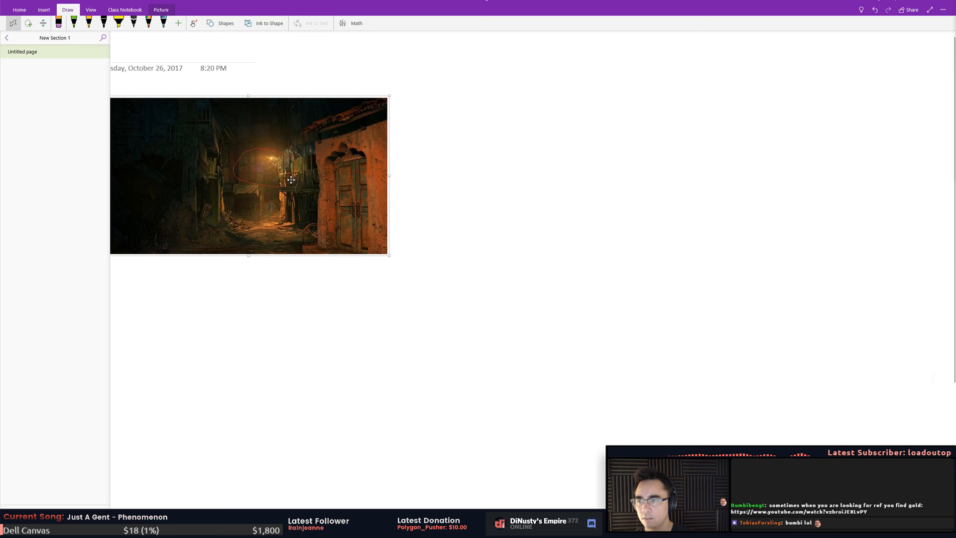
ctrl+scroll(233, 178, up, 4)
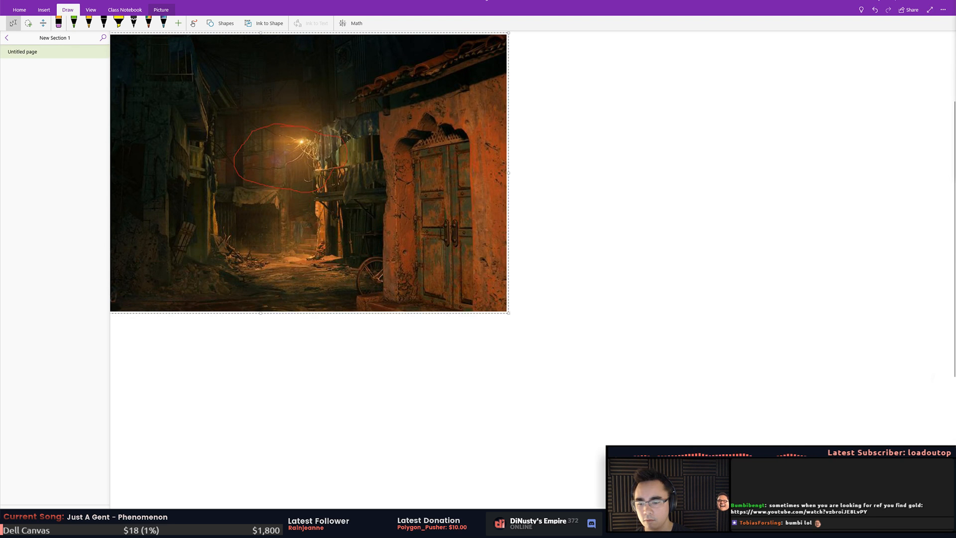
drag(481, 504, 384, 504)
scroll(446, 441, up, 3)
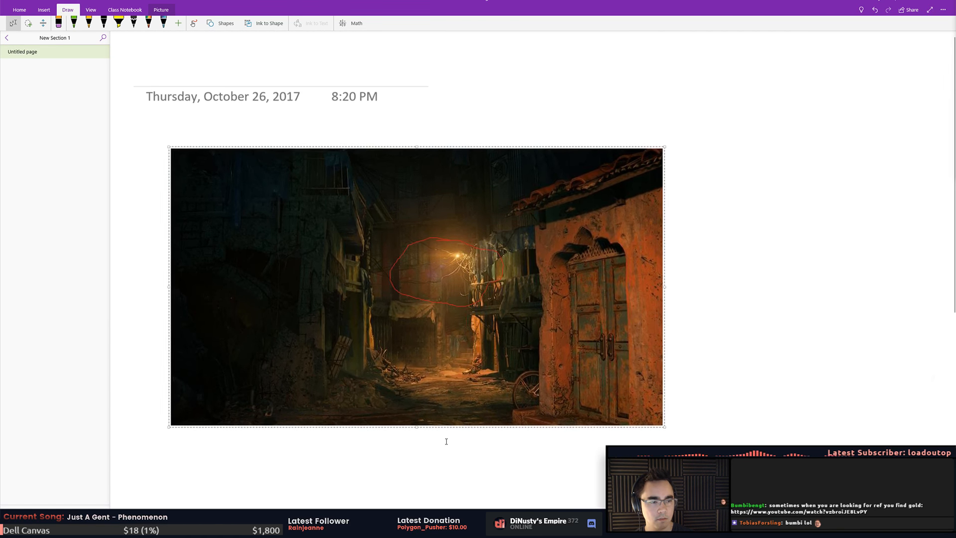
scroll(446, 441, down, 2)
scroll(446, 439, up, 2)
ctrl+scroll(487, 418, up, 2)
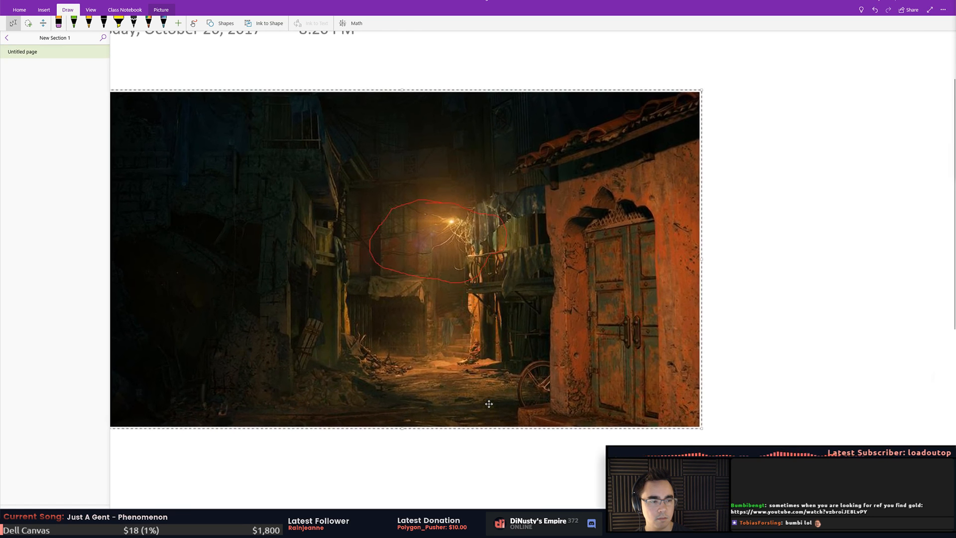
key(Escape)
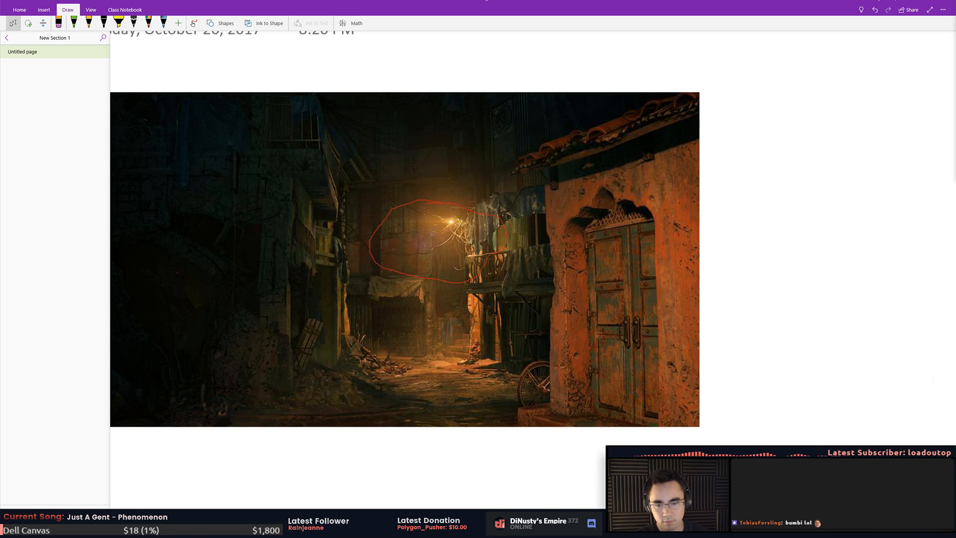
- Try green pen strokes on the orange wall, along the tiled roof and across the alley, undoing each one
click(73, 23)
drag(674, 261, 696, 255)
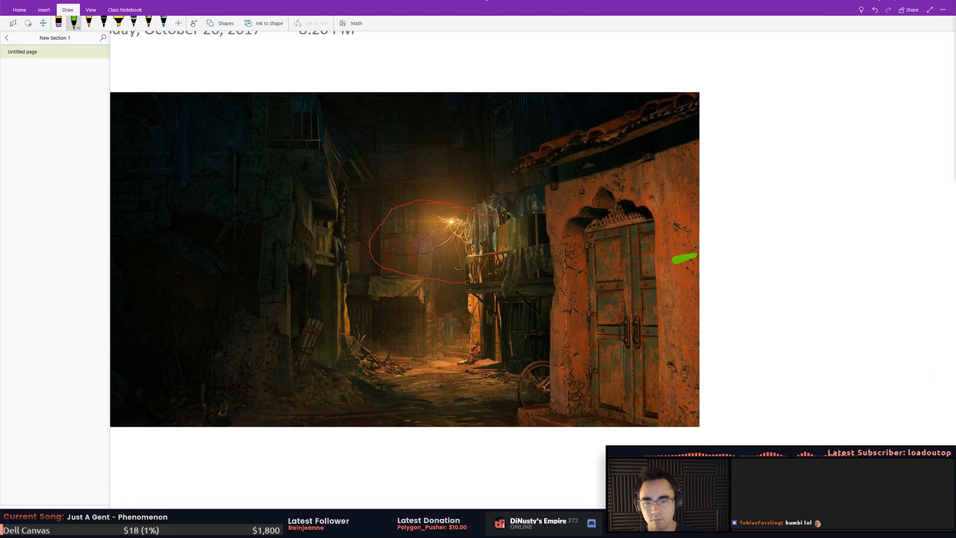
key(ctrl+z)
drag(668, 99, 513, 166)
key(ctrl+z)
mouse_move(675, 78)
mouse_down()
mouse_move(577, 135)
mouse_move(720, 105)
mouse_up()
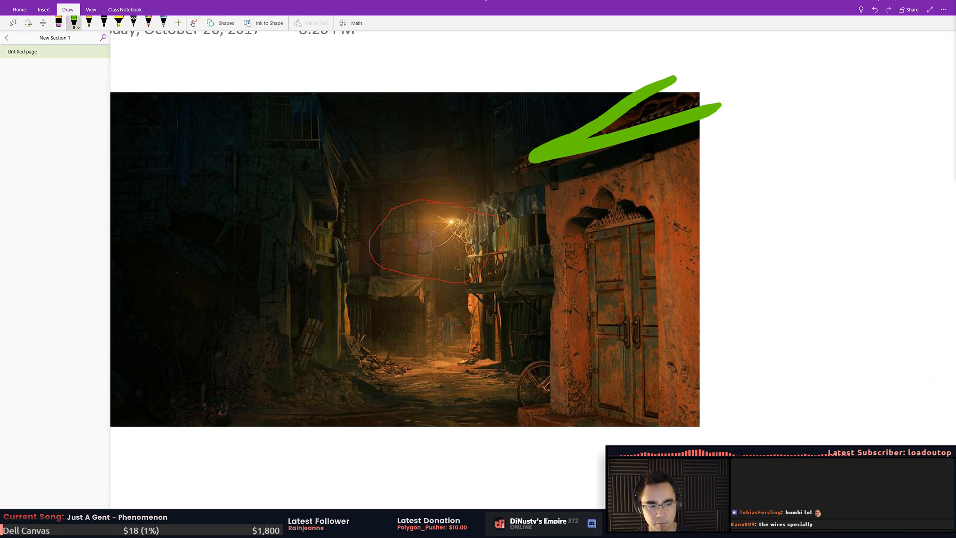
key(ctrl+z)
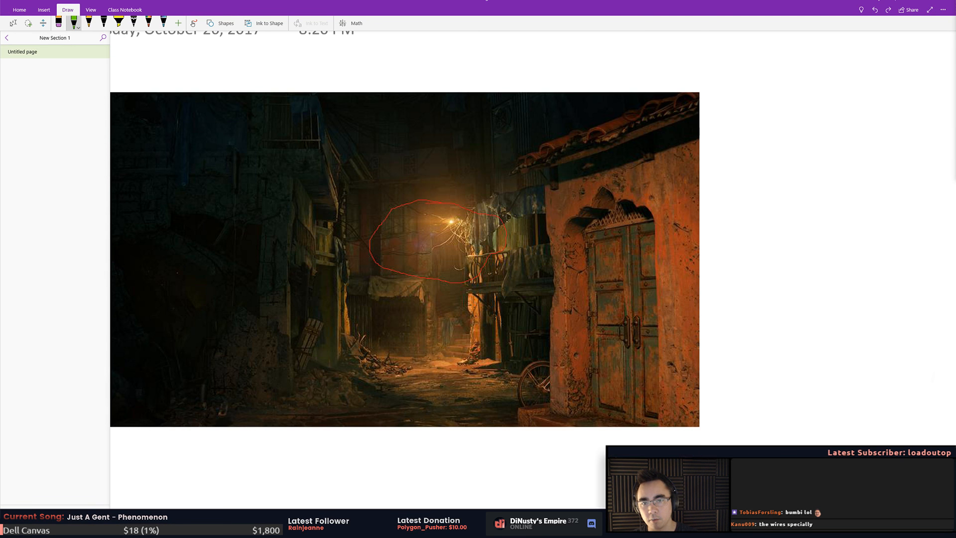
drag(452, 224, 361, 168)
key(ctrl+z)
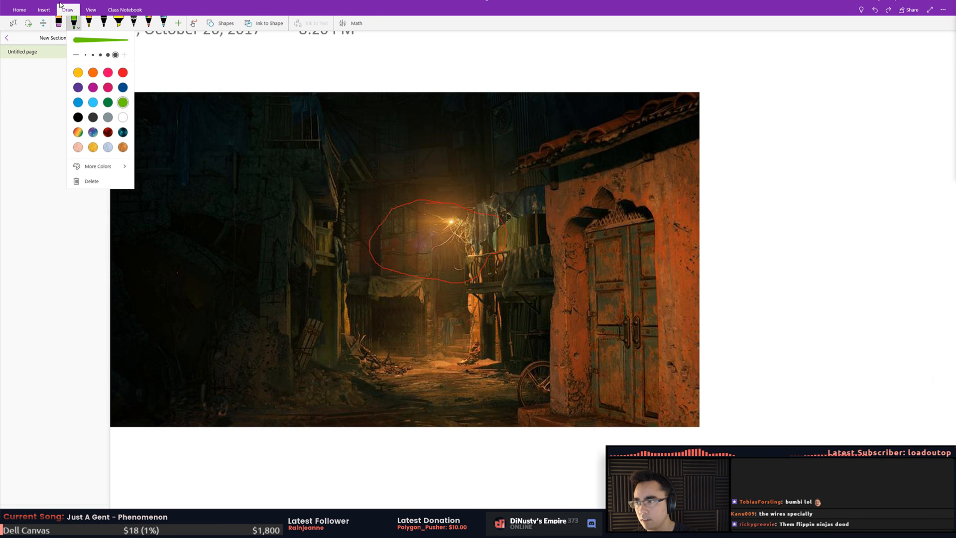
- Sketch several thin green wires hanging across the alley between the building and the lamp, and undo them
mouse_move(415, 212)
mouse_down()
mouse_move(468, 226)
mouse_move(363, 160)
mouse_up()
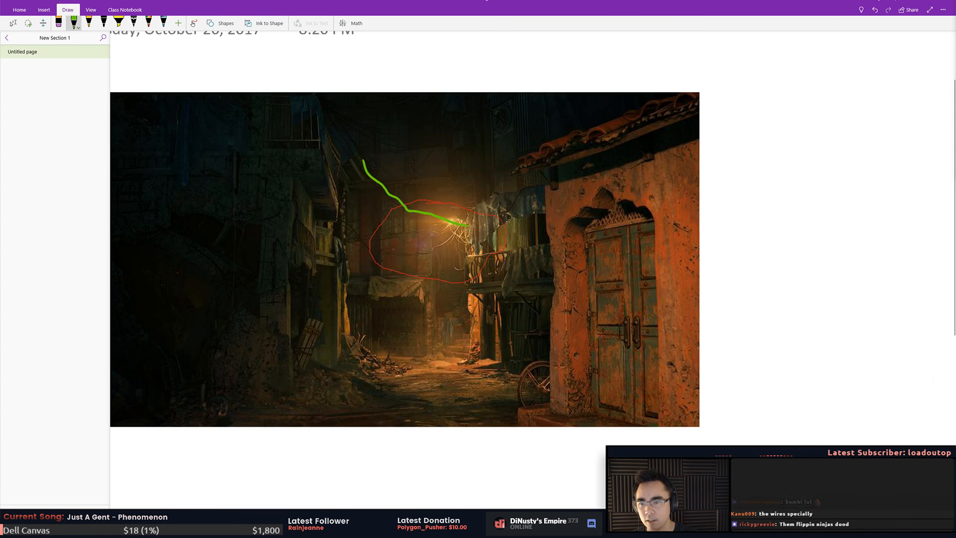
mouse_move(391, 198)
mouse_down()
mouse_move(421, 227)
mouse_move(471, 242)
mouse_up()
drag(430, 229, 350, 234)
mouse_move(454, 229)
mouse_down()
mouse_move(392, 210)
mouse_move(441, 253)
mouse_move(381, 252)
mouse_move(343, 221)
mouse_up()
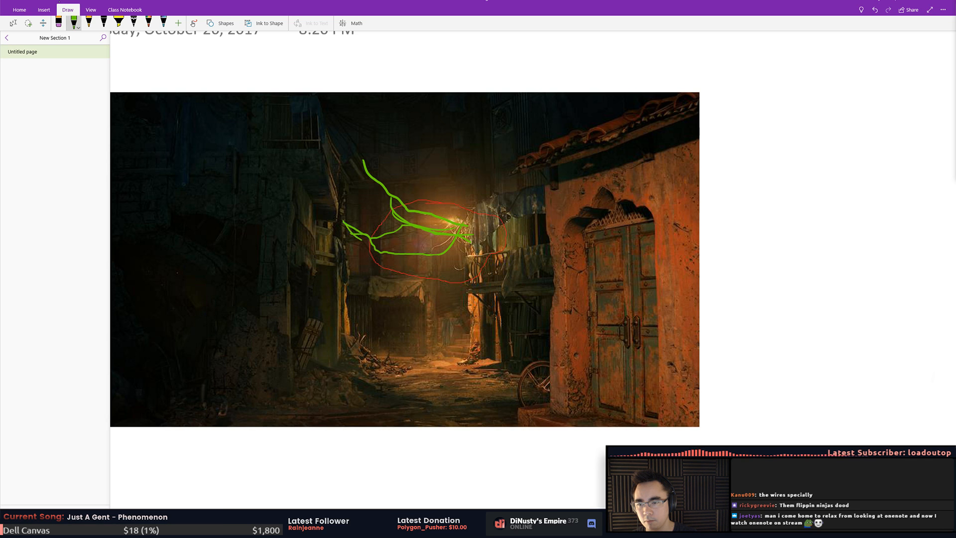
key(ctrl+z)
key(ctrl+z)
key(ctrl+z)
key(ctrl+z)
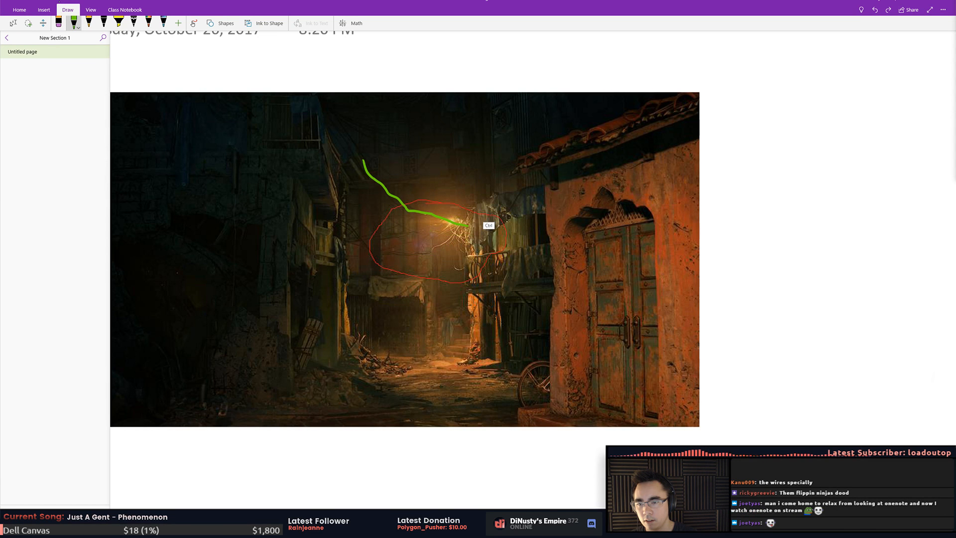
- Draw two overlapping green wires from the dark building's balcony to the glowing lamp and select both strokes
mouse_move(464, 221)
mouse_down()
mouse_move(383, 194)
mouse_move(366, 169)
mouse_move(414, 227)
mouse_move(472, 220)
mouse_up()
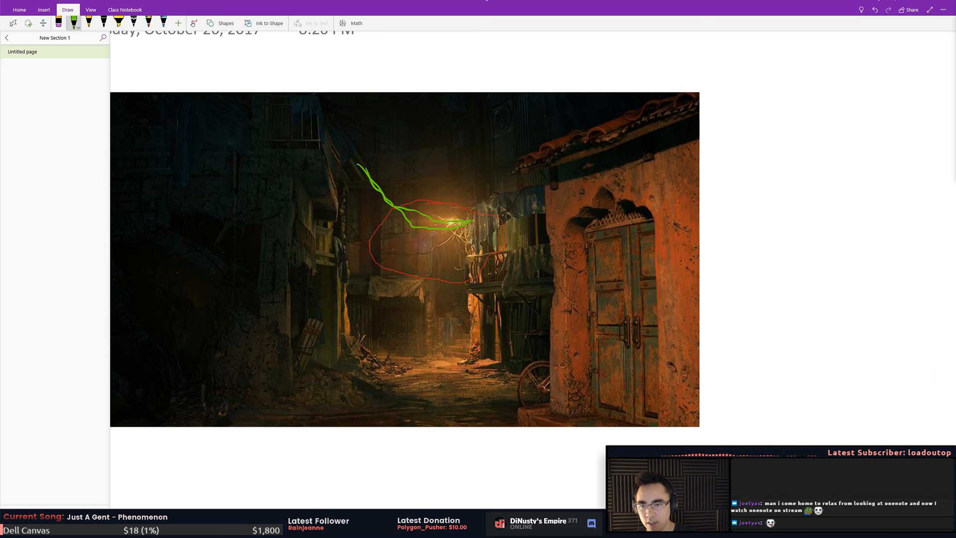
click(13, 23)
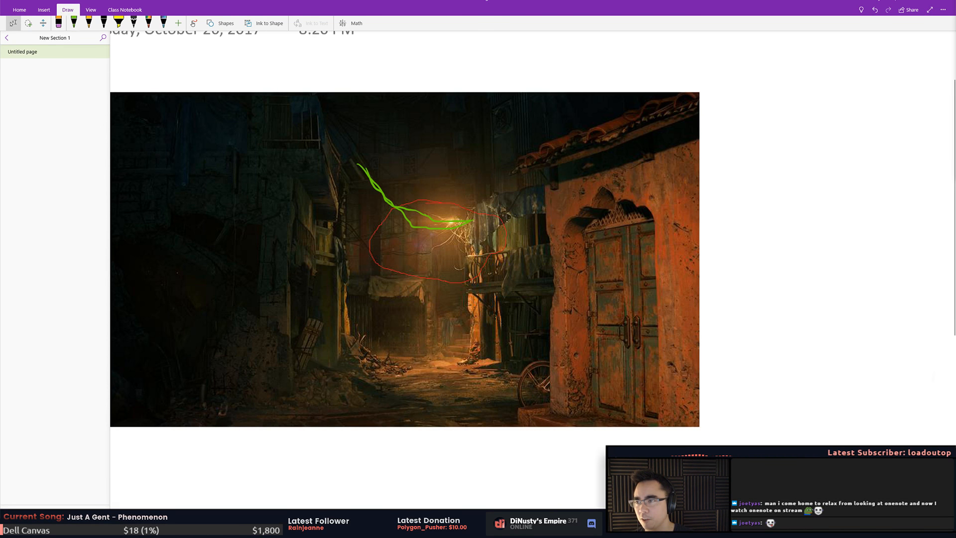
mouse_move(320, 58)
mouse_down()
mouse_move(473, 203)
mouse_move(477, 228)
mouse_up()
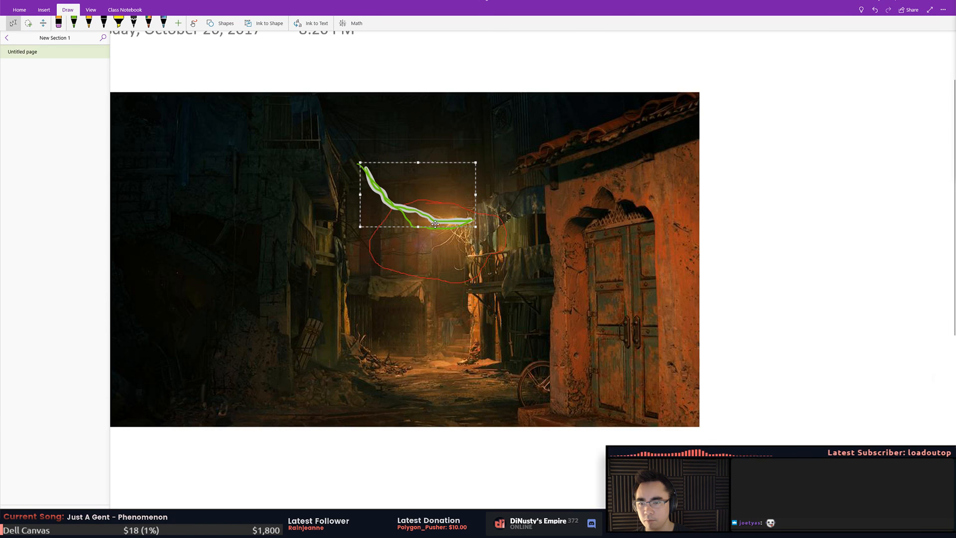
click(437, 229)
click(443, 220)
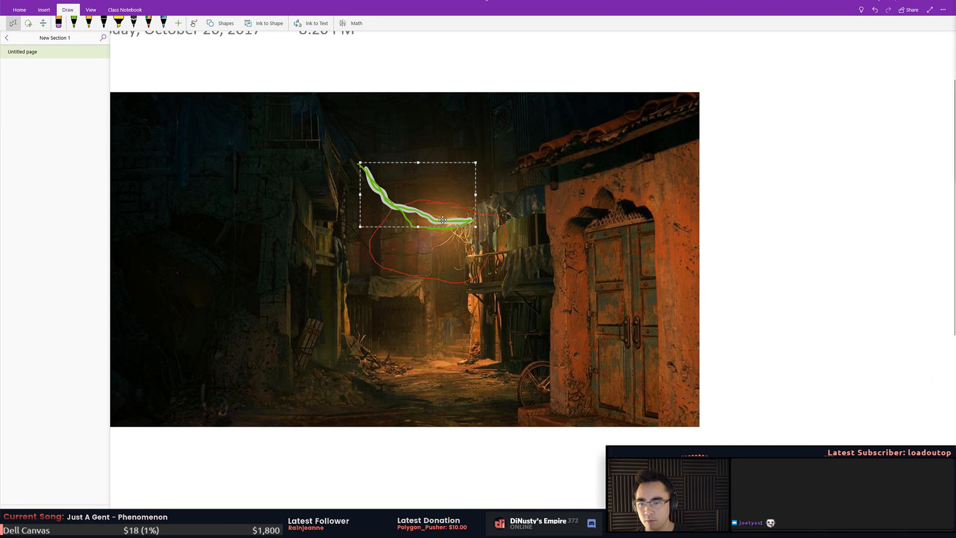
mouse_move(332, 60)
mouse_down()
mouse_move(498, 267)
mouse_move(450, 219)
mouse_up()
- Duplicate the two selected wire strokes and place the copy below the originals
key(ctrl+c)
key(ctrl+v)
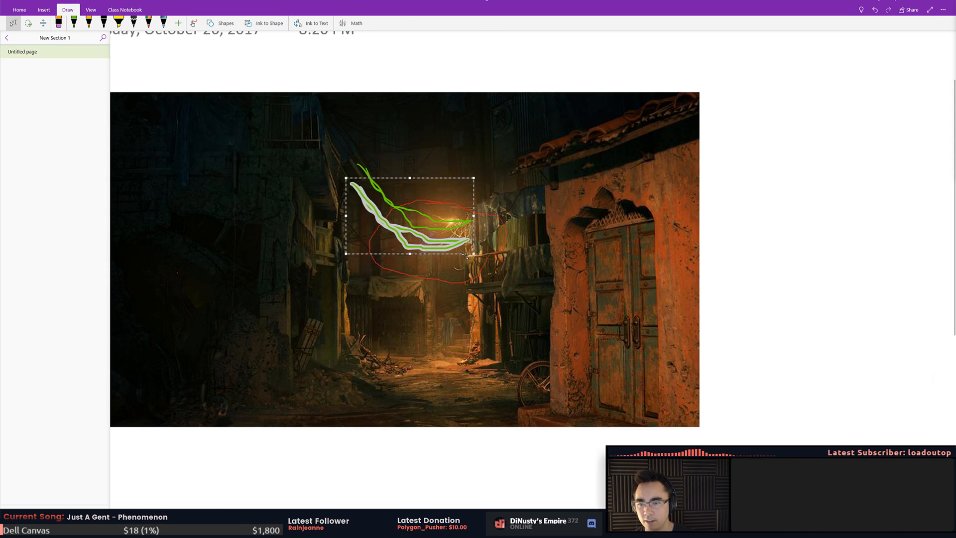
text(e)
key(ctrl+z)
mouse_move(397, 230)
mouse_down()
mouse_move(422, 230)
mouse_move(375, 243)
mouse_move(397, 254)
mouse_up()
ctrl+click(422, 230)
key(ctrl+z)
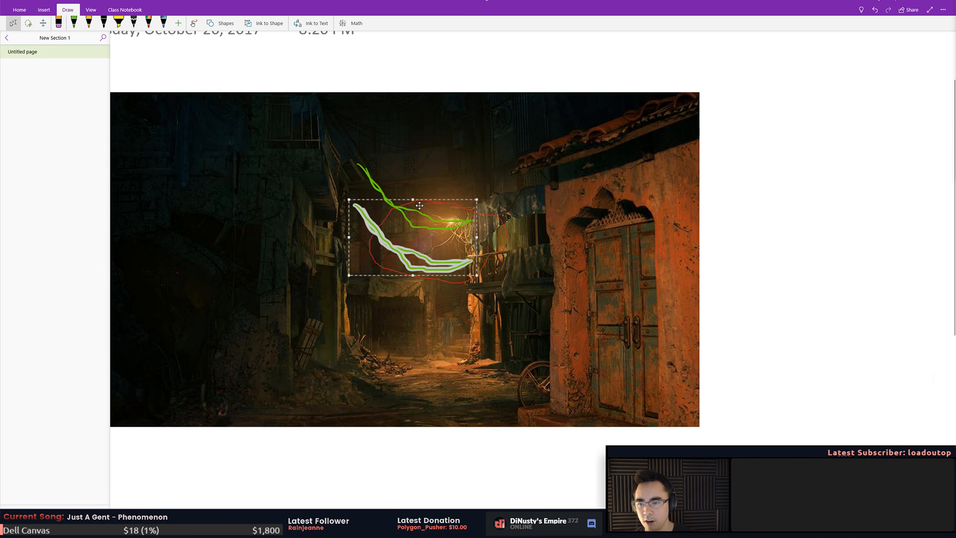
- Try enlarging and moving the copied wires, and undo back to the first green wire stroke
mouse_move(348, 199)
mouse_down()
mouse_move(285, 200)
mouse_move(332, 197)
mouse_up()
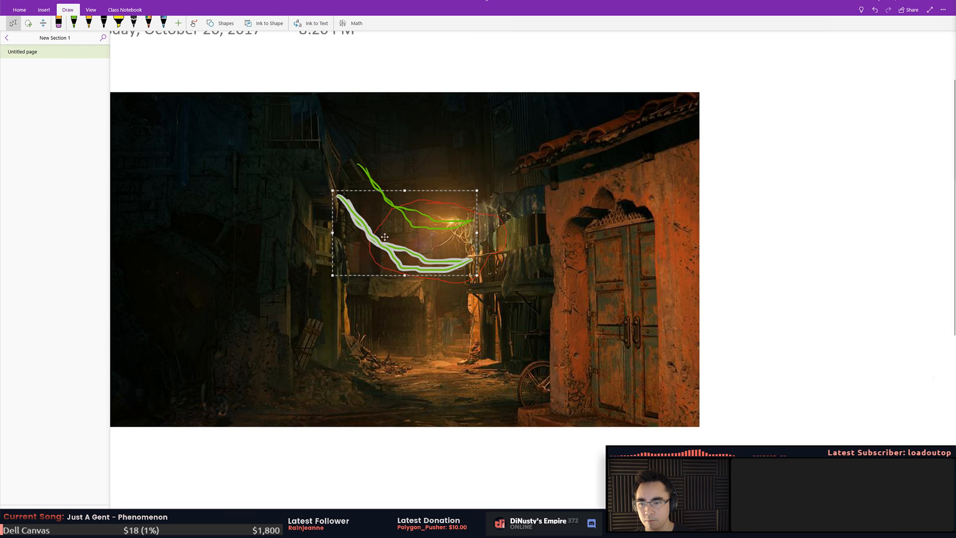
key(ctrl+z)
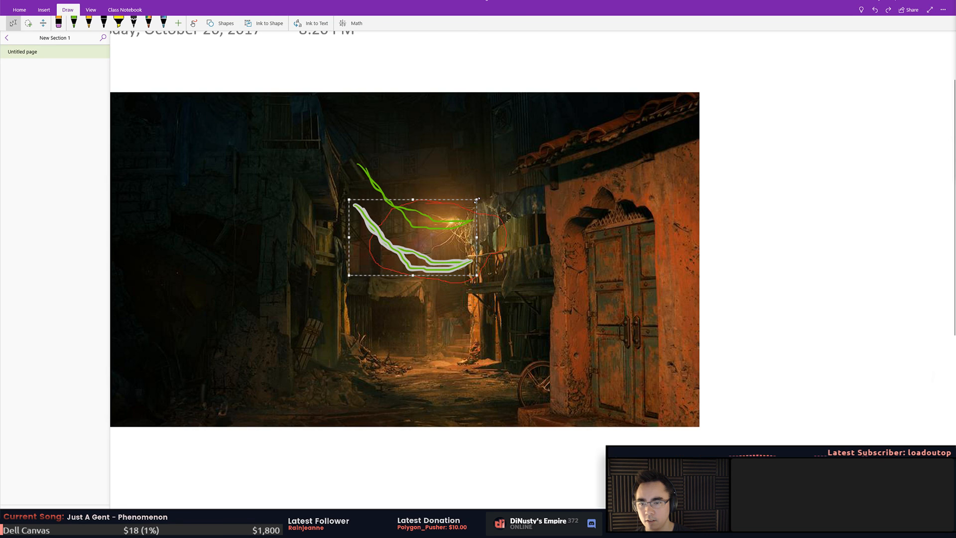
click(447, 263)
drag(432, 260, 433, 244)
key(ctrl+z)
key(ctrl+z)
key(ctrl+z)
key(ctrl+z)
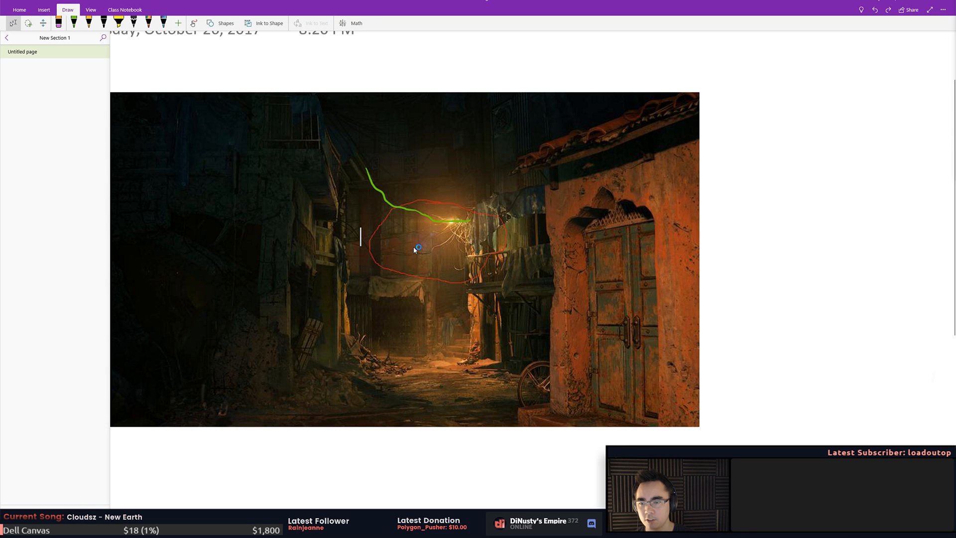
- Draw green wires sagging from the lamp to the dark building, then scribble wire tangles above the orange door and over the lamp
click(74, 23)
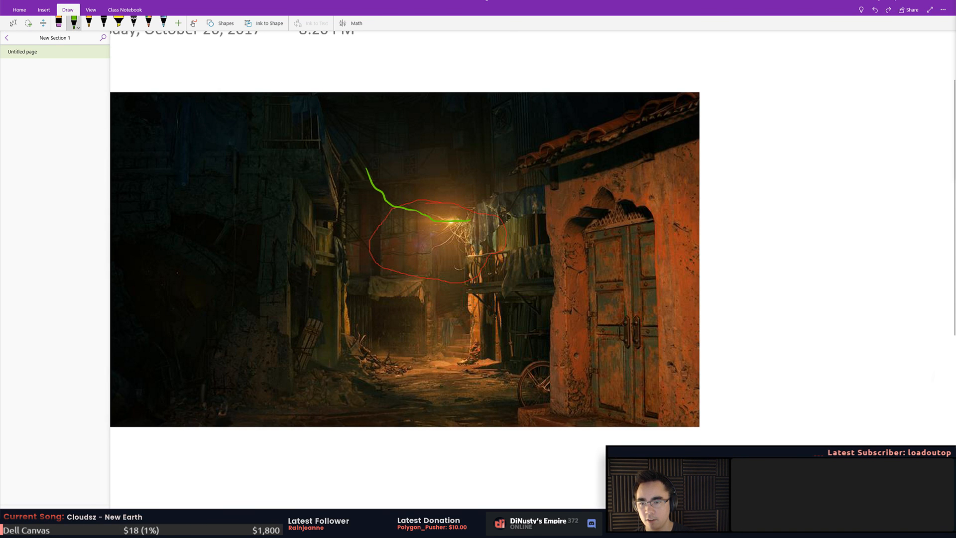
mouse_move(468, 220)
mouse_down()
mouse_move(399, 251)
mouse_move(339, 219)
mouse_move(423, 248)
mouse_move(455, 236)
mouse_move(348, 187)
mouse_move(368, 218)
mouse_move(438, 232)
mouse_up()
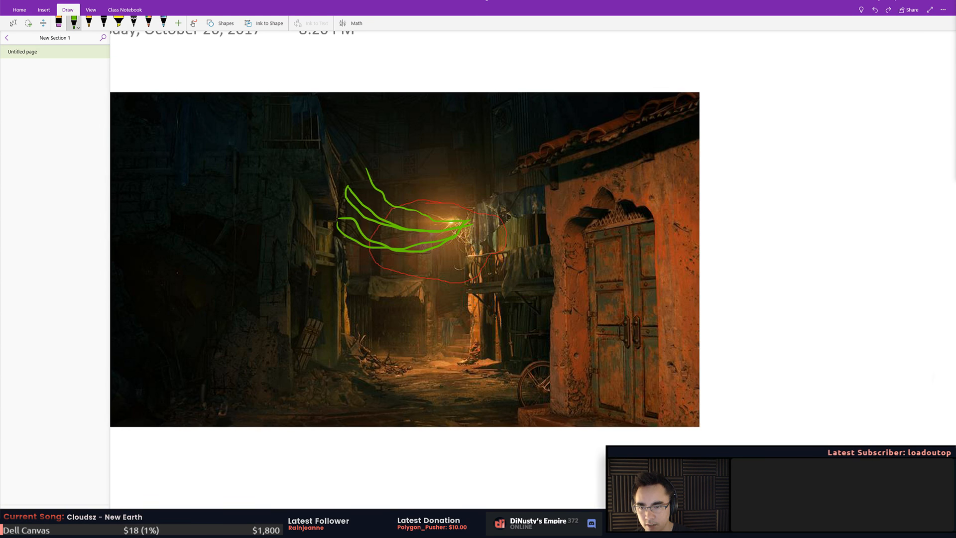
mouse_move(603, 165)
mouse_down()
mouse_move(583, 219)
mouse_move(618, 172)
mouse_move(637, 234)
mouse_move(586, 208)
mouse_up()
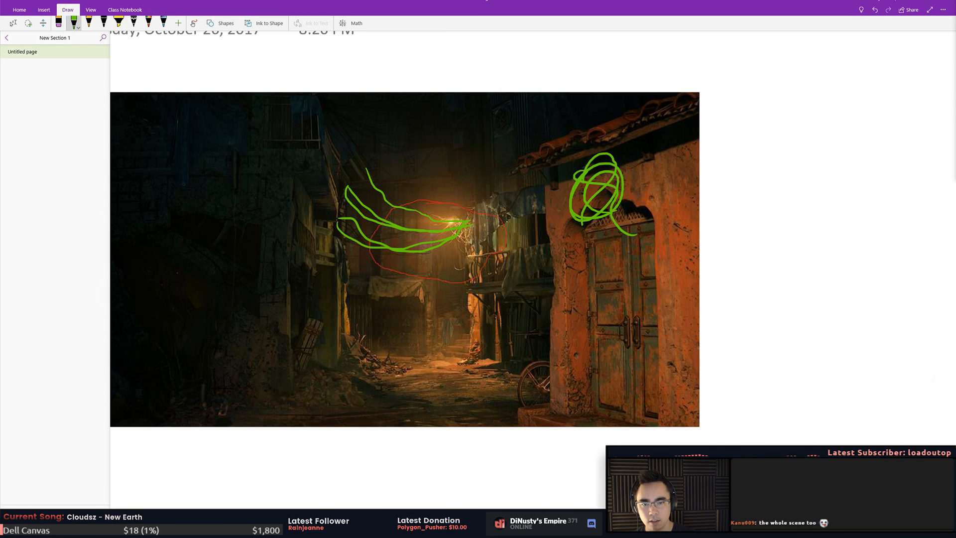
mouse_move(470, 219)
mouse_down()
mouse_move(462, 235)
mouse_move(471, 255)
mouse_move(484, 240)
mouse_up()
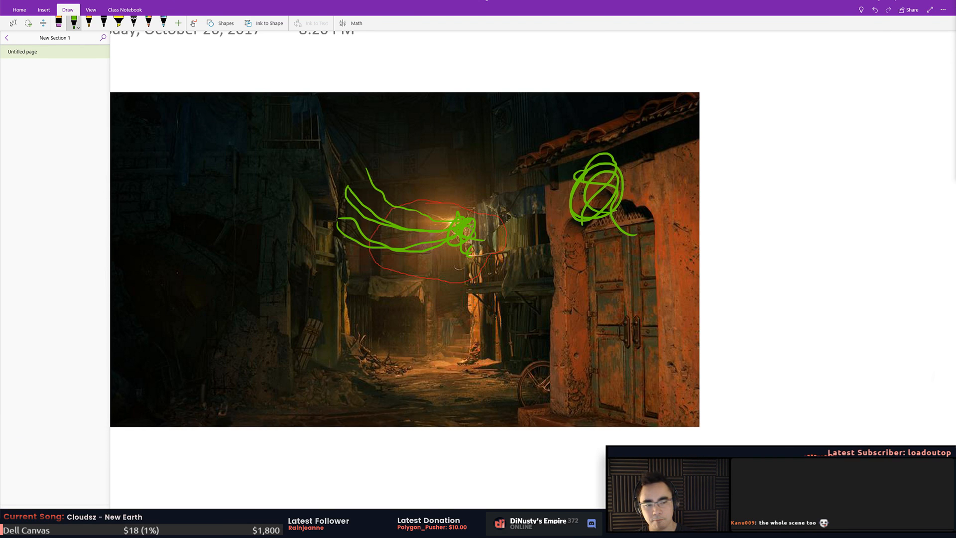
mouse_move(478, 529)
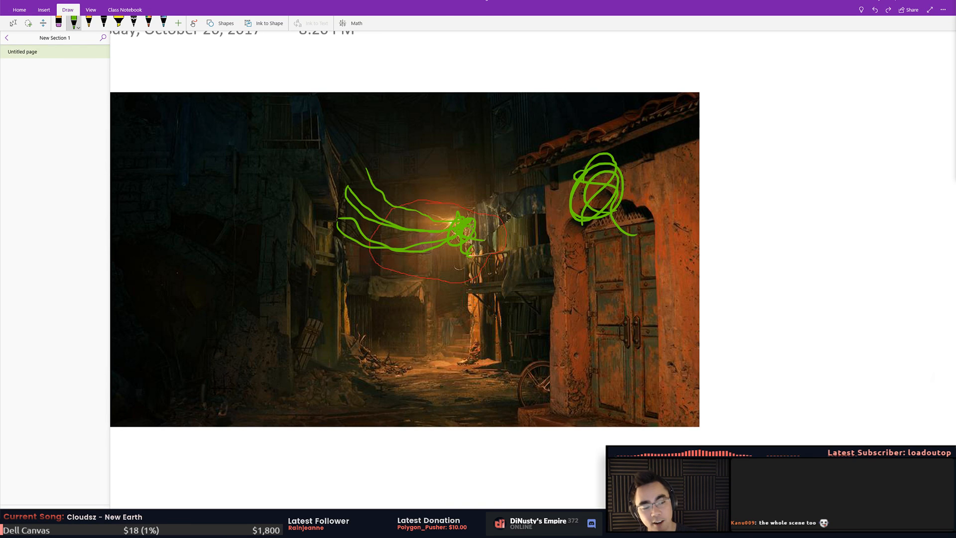
- Outline the orange building's wall edge, door frame and tiled roof in green, plus the corner of the building behind it
mouse_move(580, 223)
mouse_down()
mouse_move(658, 209)
mouse_move(645, 443)
mouse_move(606, 433)
mouse_up()
drag(560, 160, 556, 421)
mouse_move(561, 168)
mouse_down()
mouse_move(706, 93)
mouse_move(667, 127)
mouse_move(526, 155)
mouse_move(713, 81)
mouse_up()
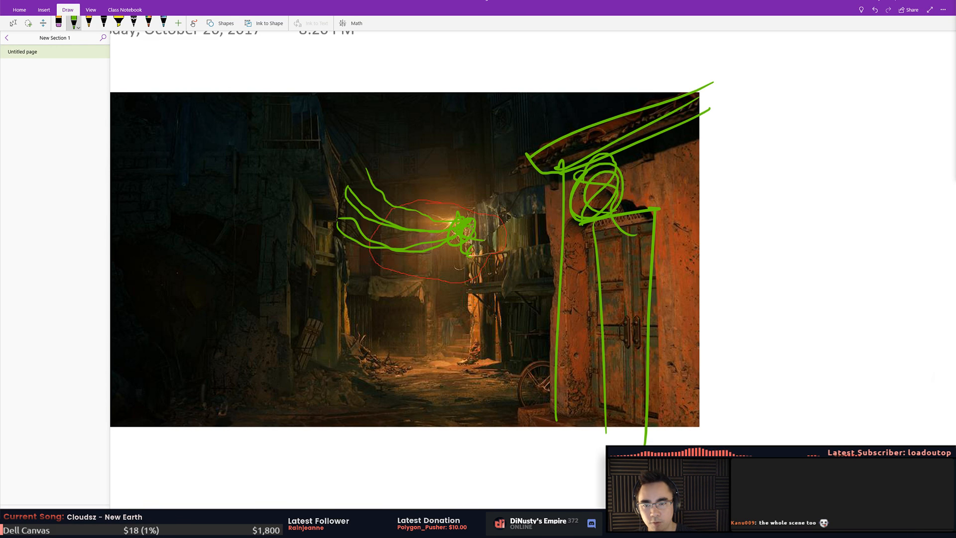
mouse_move(542, 188)
mouse_down()
mouse_move(517, 195)
mouse_move(481, 120)
mouse_move(484, 95)
mouse_up()
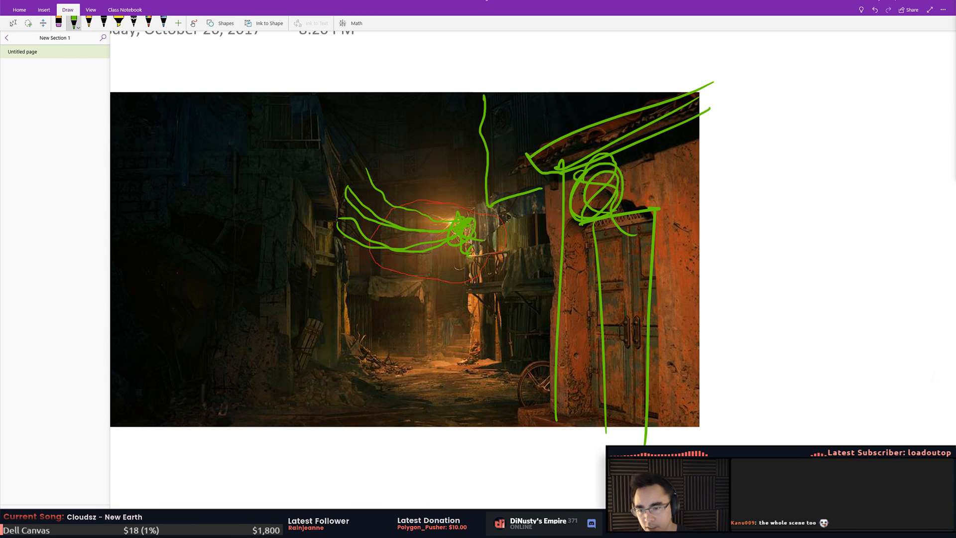
- Outline the awning at the alley's end, the small debris heap near the lamp-side wall and the balcony beneath the lamp in green
mouse_move(372, 274)
mouse_down()
mouse_move(401, 294)
mouse_move(429, 272)
mouse_move(383, 274)
mouse_up()
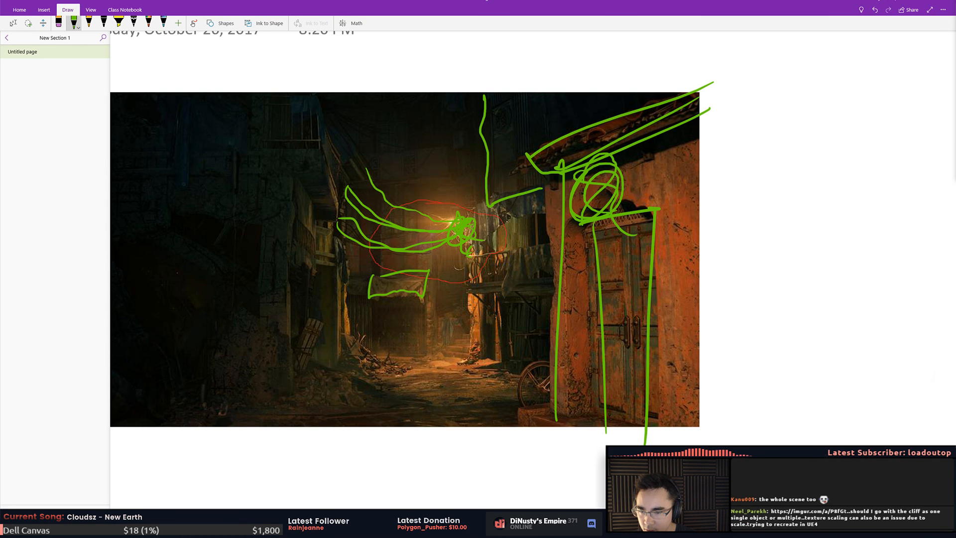
mouse_move(471, 327)
mouse_down()
mouse_move(451, 347)
mouse_move(476, 344)
mouse_up()
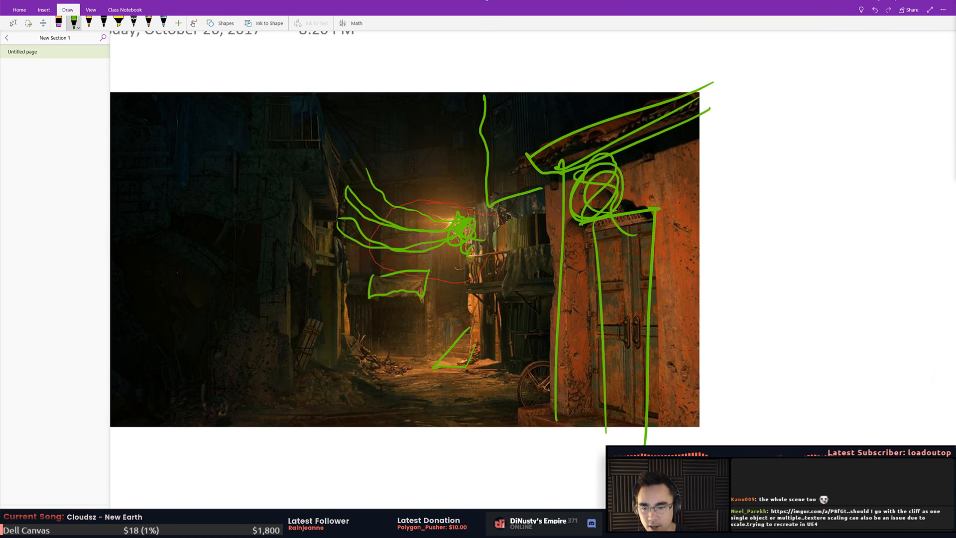
mouse_move(469, 255)
mouse_down()
mouse_move(470, 299)
mouse_move(558, 293)
mouse_up()
drag(497, 304, 550, 292)
- Outline the barred balcony high on the dark building and the slanted overhang below it in green
drag(318, 108, 272, 143)
mouse_move(273, 105)
mouse_down()
mouse_move(272, 150)
mouse_move(285, 152)
mouse_up()
drag(295, 108, 305, 146)
drag(271, 97, 322, 107)
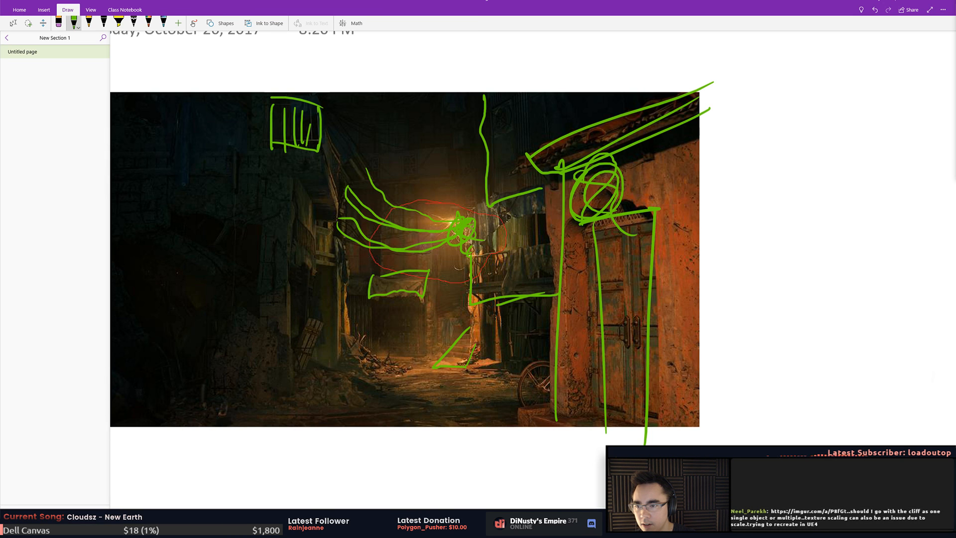
drag(324, 152, 334, 219)
drag(300, 175, 327, 222)
drag(297, 154, 300, 175)
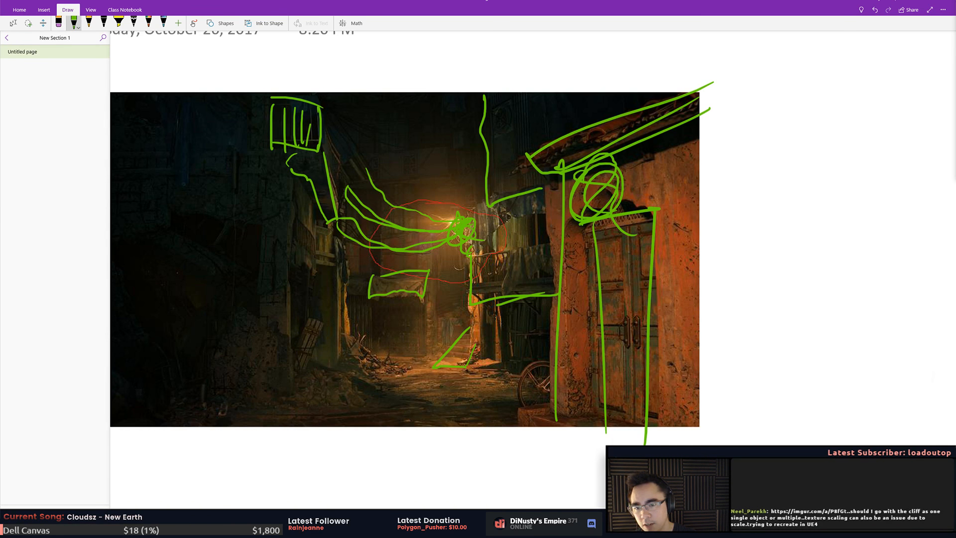
- Outline the dark doorway under the lamp-side balcony, and the rubble piles and leaning slatted frame across the alley in green
mouse_move(509, 311)
mouse_down()
mouse_move(507, 368)
mouse_move(531, 368)
mouse_up()
drag(535, 301, 534, 370)
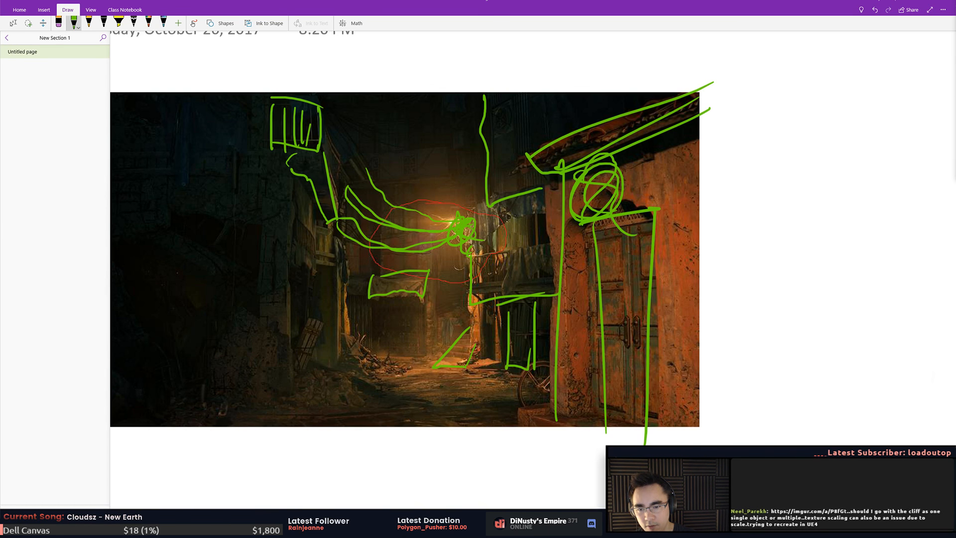
mouse_move(353, 326)
mouse_down()
mouse_move(374, 357)
mouse_move(409, 370)
mouse_move(348, 367)
mouse_move(406, 373)
mouse_up()
mouse_move(303, 368)
mouse_down()
mouse_move(367, 402)
mouse_move(363, 376)
mouse_up()
drag(295, 360, 356, 375)
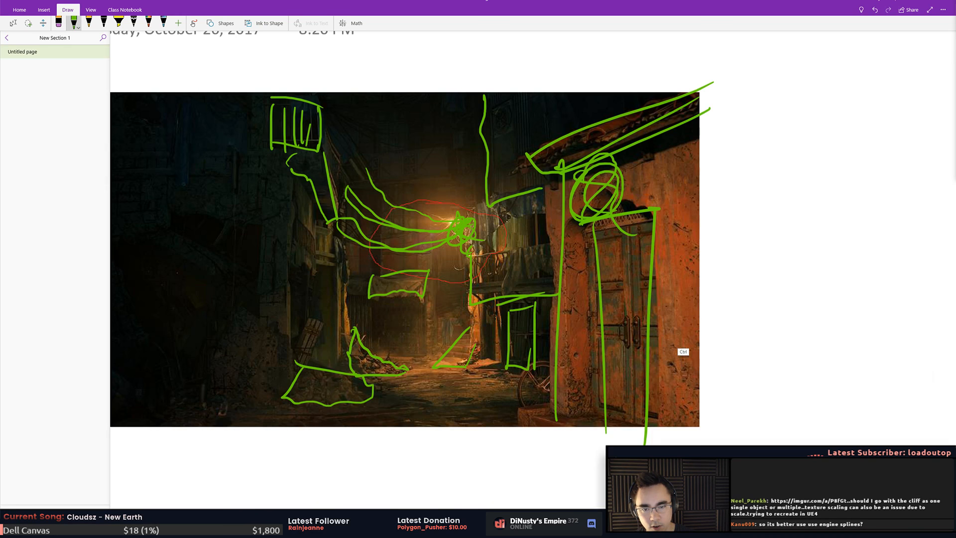
drag(309, 320, 297, 369)
mouse_move(321, 325)
mouse_down()
mouse_move(300, 382)
mouse_move(328, 325)
mouse_up()
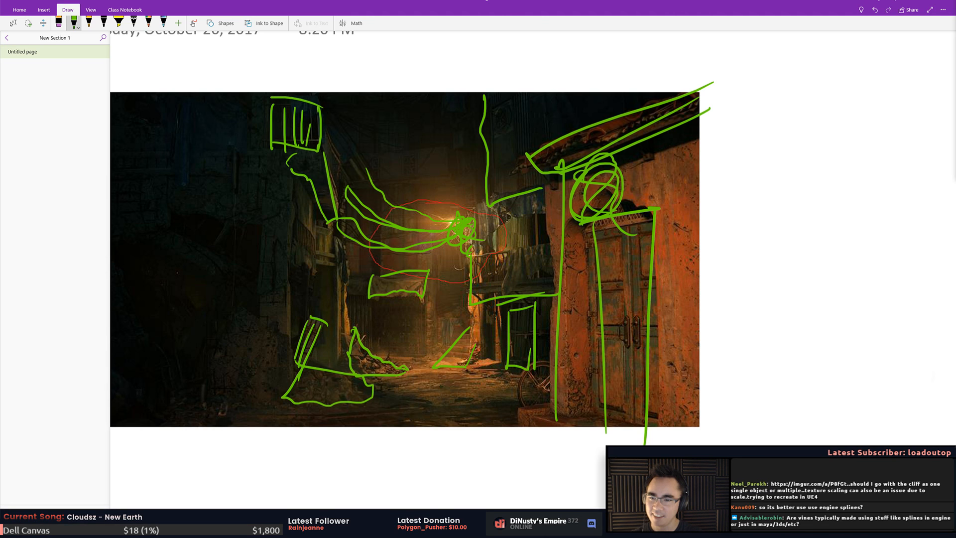
- Undo the stray mark near the awning and outline the cloths hanging from the balcony and beside the lamp in green
click(305, 342)
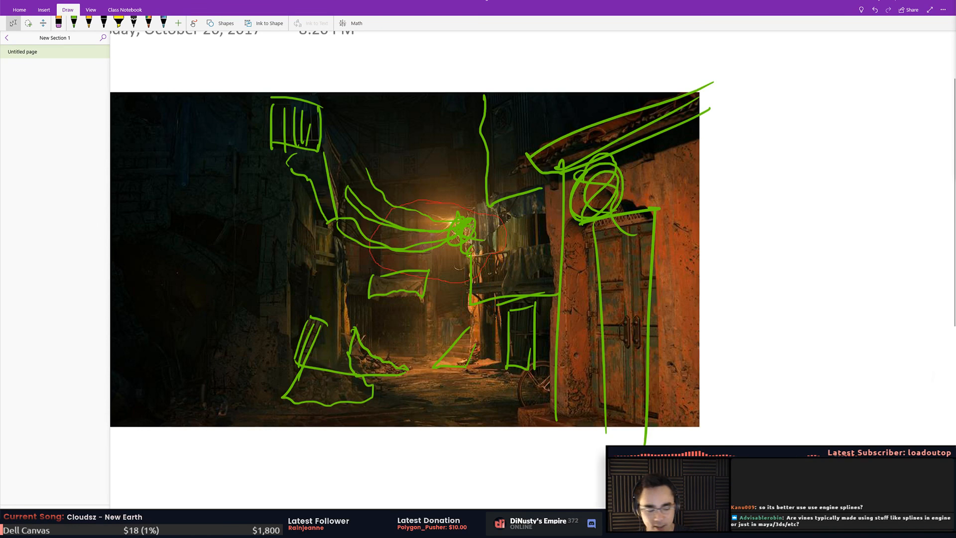
drag(382, 277, 420, 280)
key(ctrl+z)
mouse_move(505, 251)
mouse_down()
mouse_move(510, 285)
mouse_move(546, 273)
mouse_move(506, 245)
mouse_up()
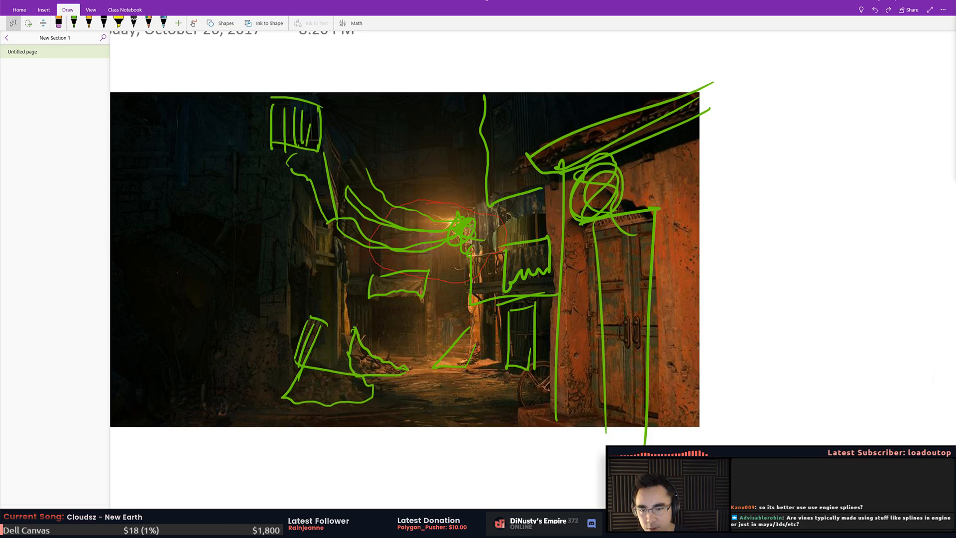
mouse_move(474, 205)
mouse_down()
mouse_move(473, 219)
mouse_move(500, 221)
mouse_move(550, 203)
mouse_move(533, 185)
mouse_up()
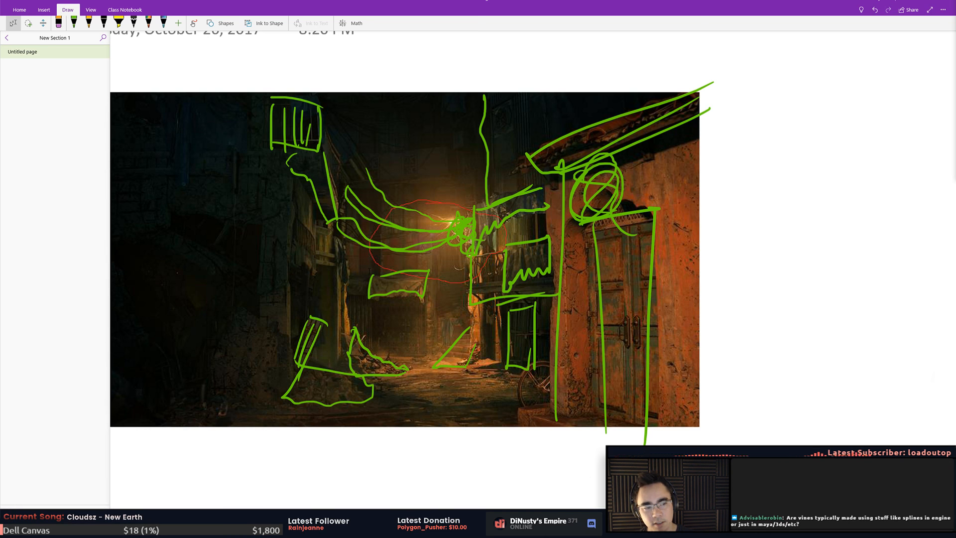
click(74, 23)
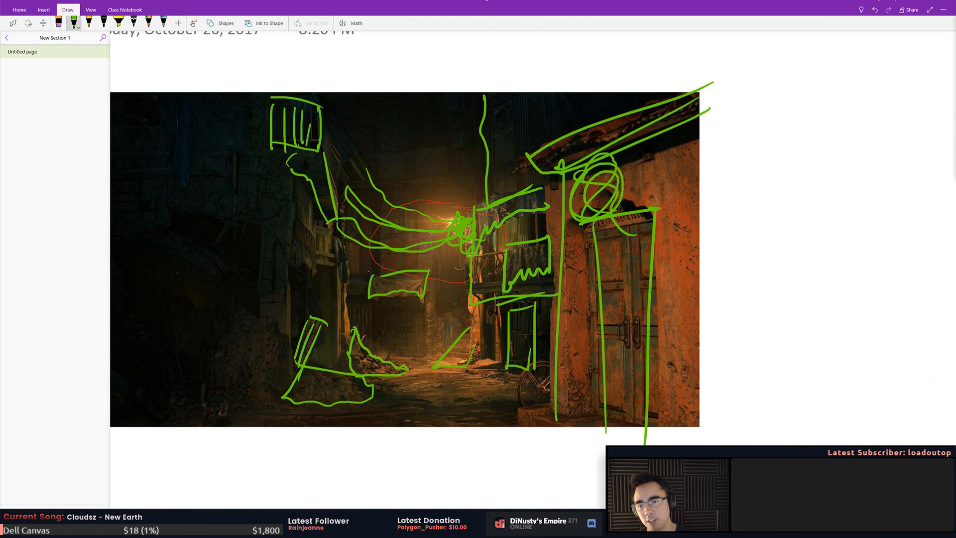